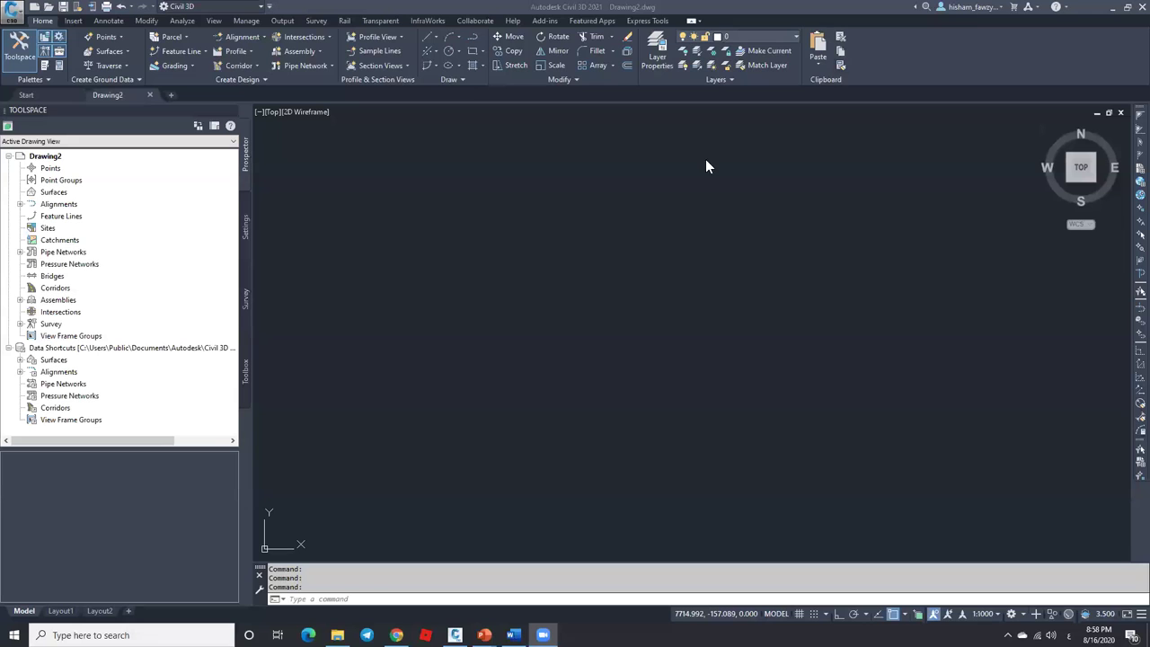
Click into the Civil 3D drawing and close the layer list, keeping layer 0 current.
click(669, 288)
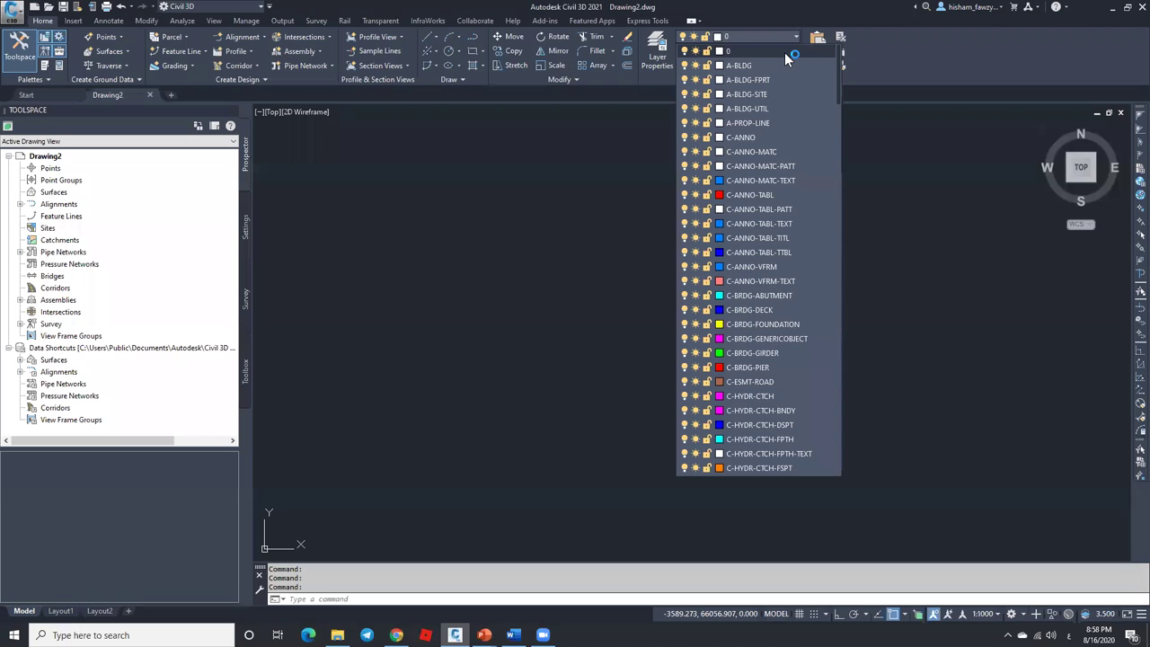
click(785, 52)
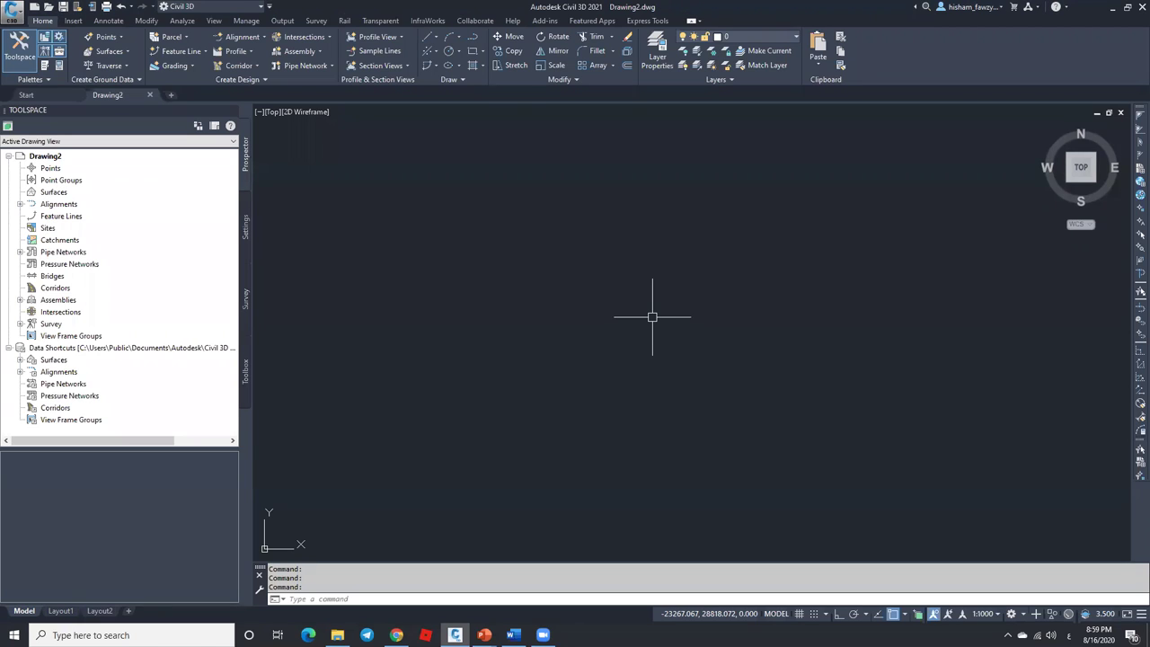
click(709, 240)
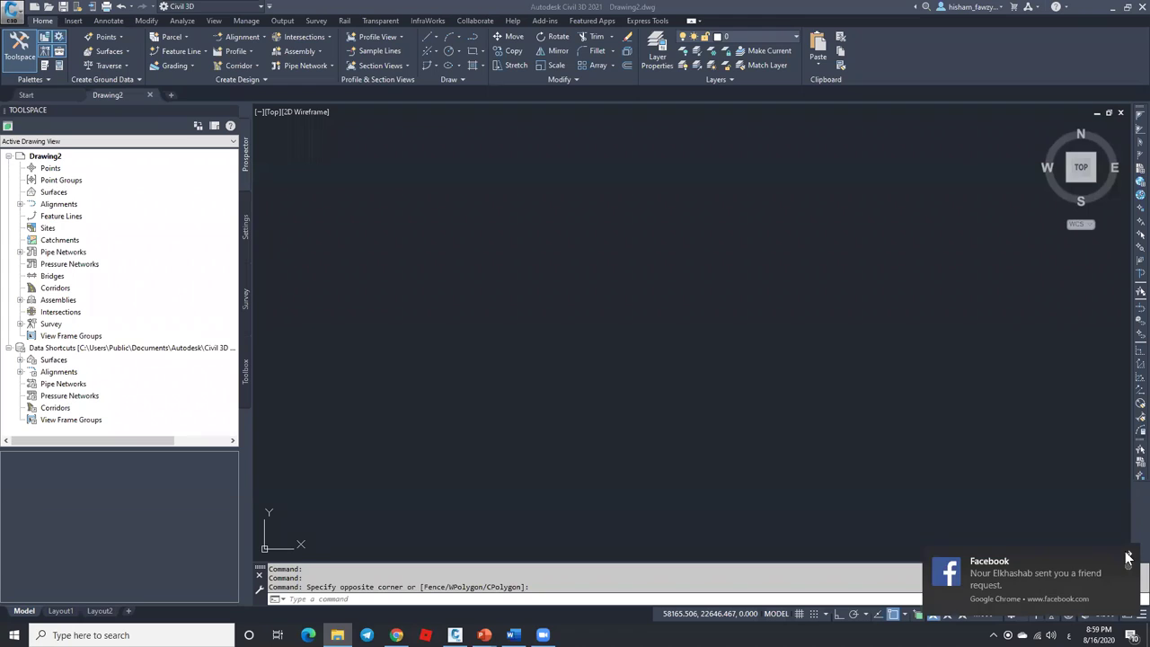
Bring the AutoCAD Civil 3D Course document in Word to the front.
click(893, 490)
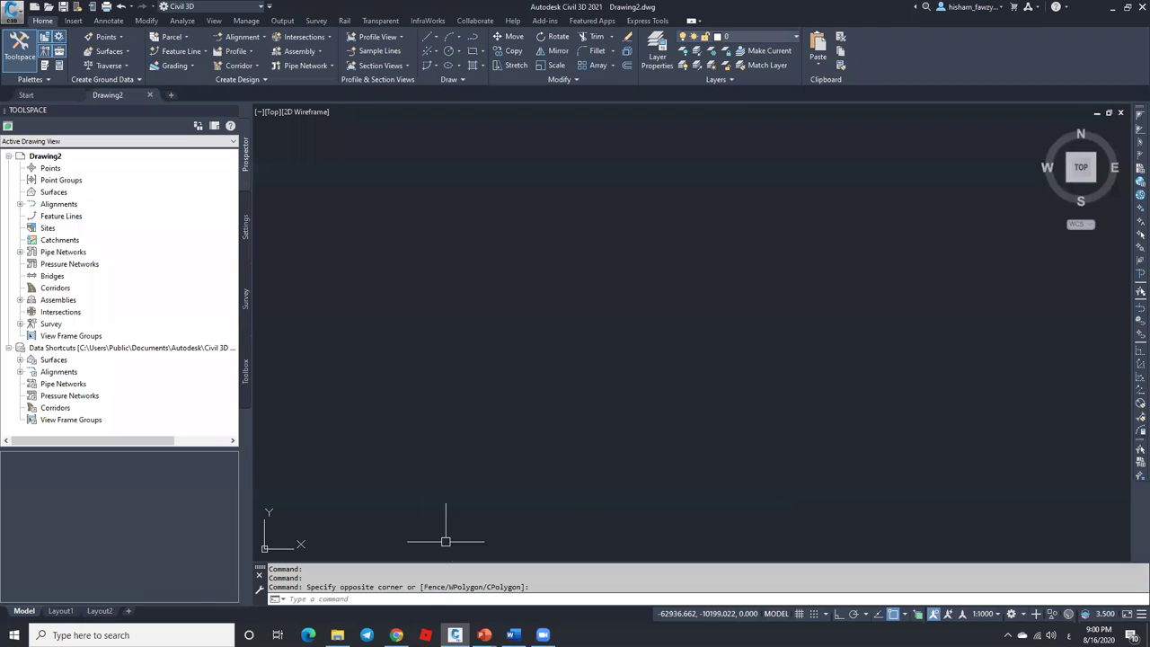
mouse_move(396, 634)
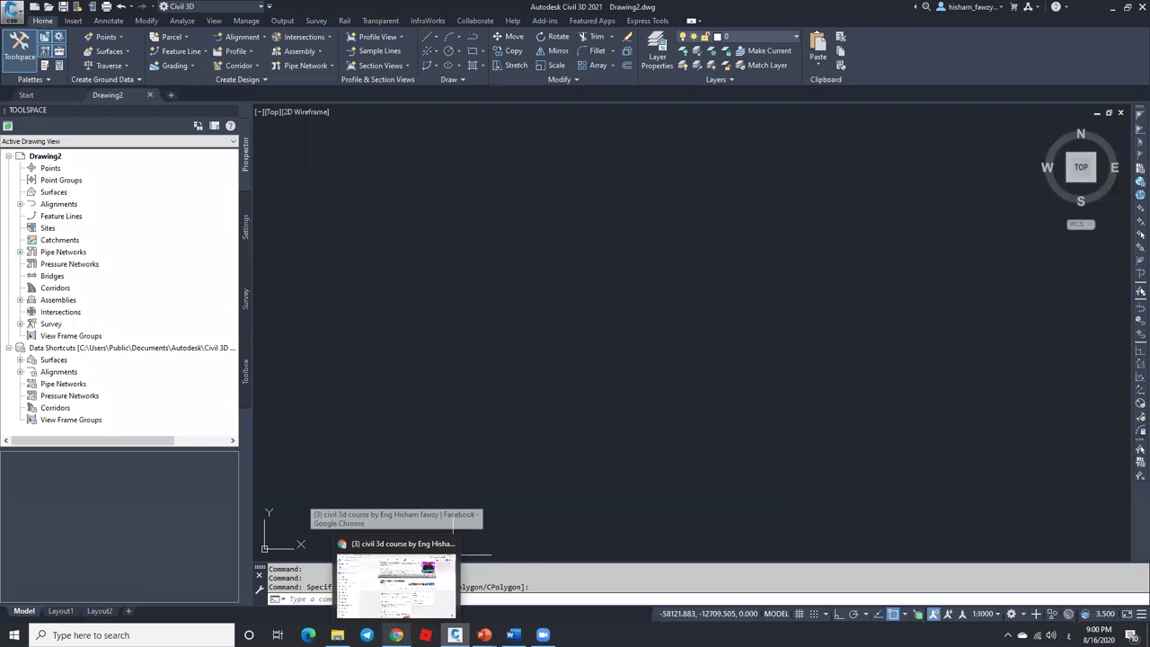
click(513, 634)
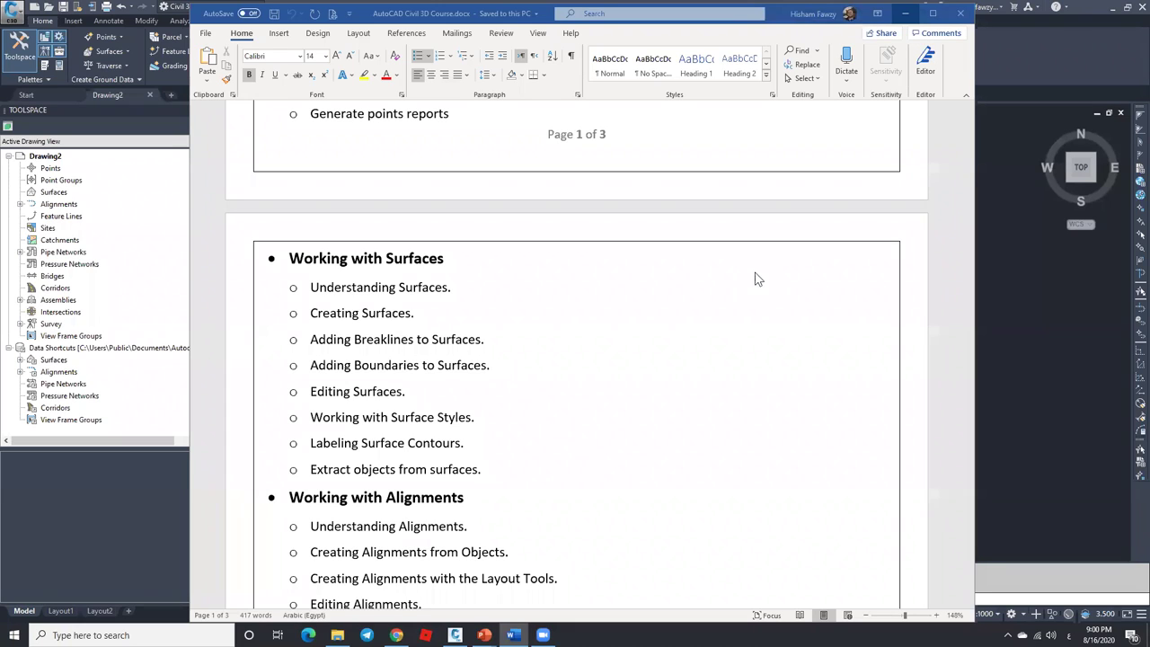
Scroll the Word course document up to its title and Course Description, then minimize Word.
click(661, 361)
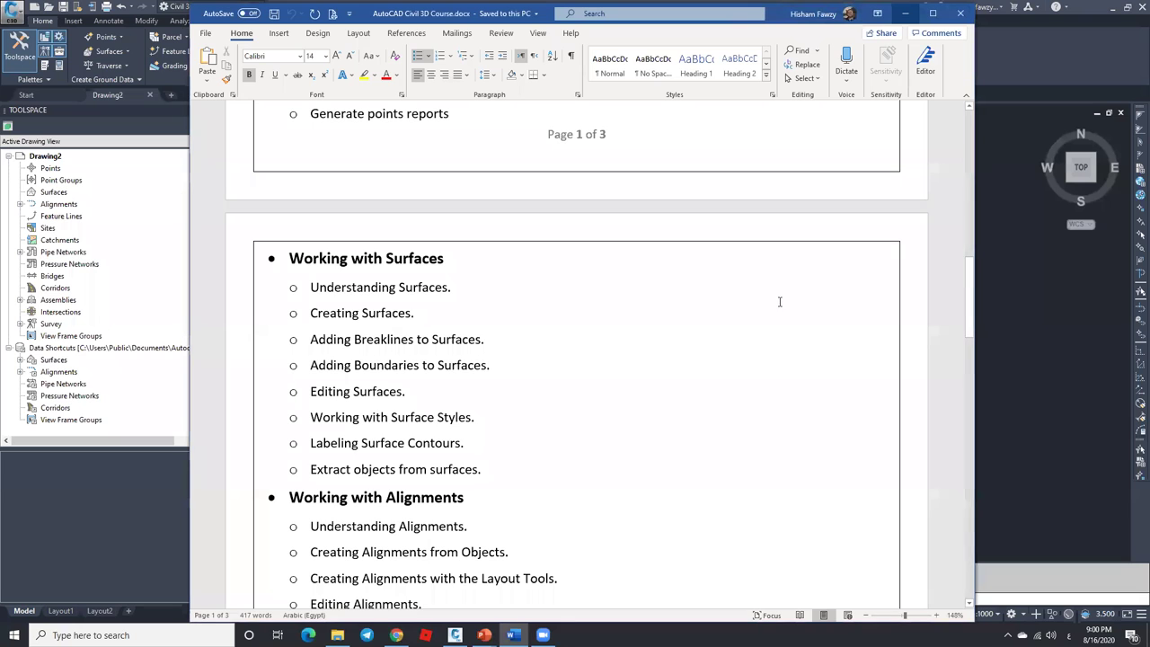
scroll(778, 301, up, 10)
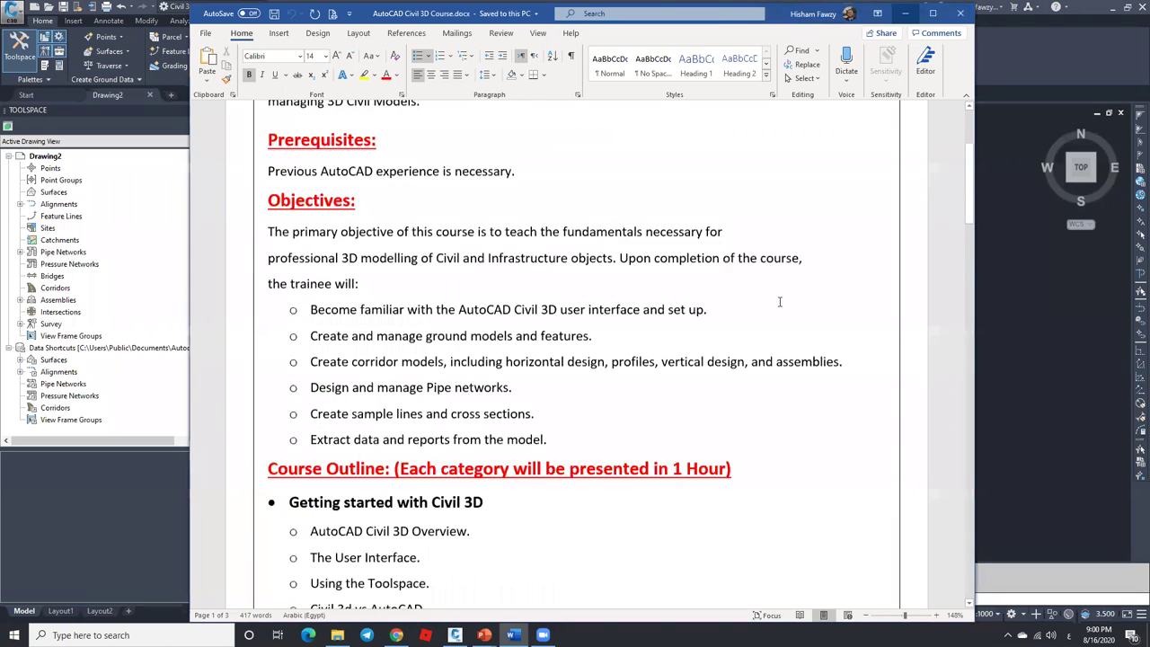
scroll(779, 302, up, 1)
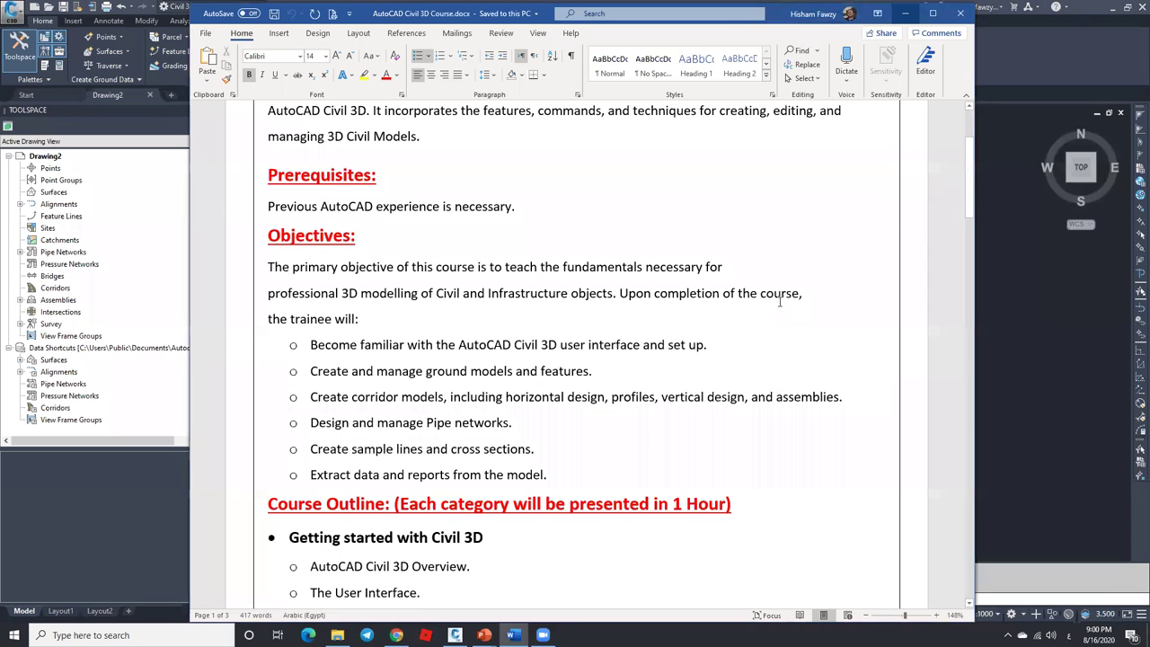
scroll(643, 217, up, 5)
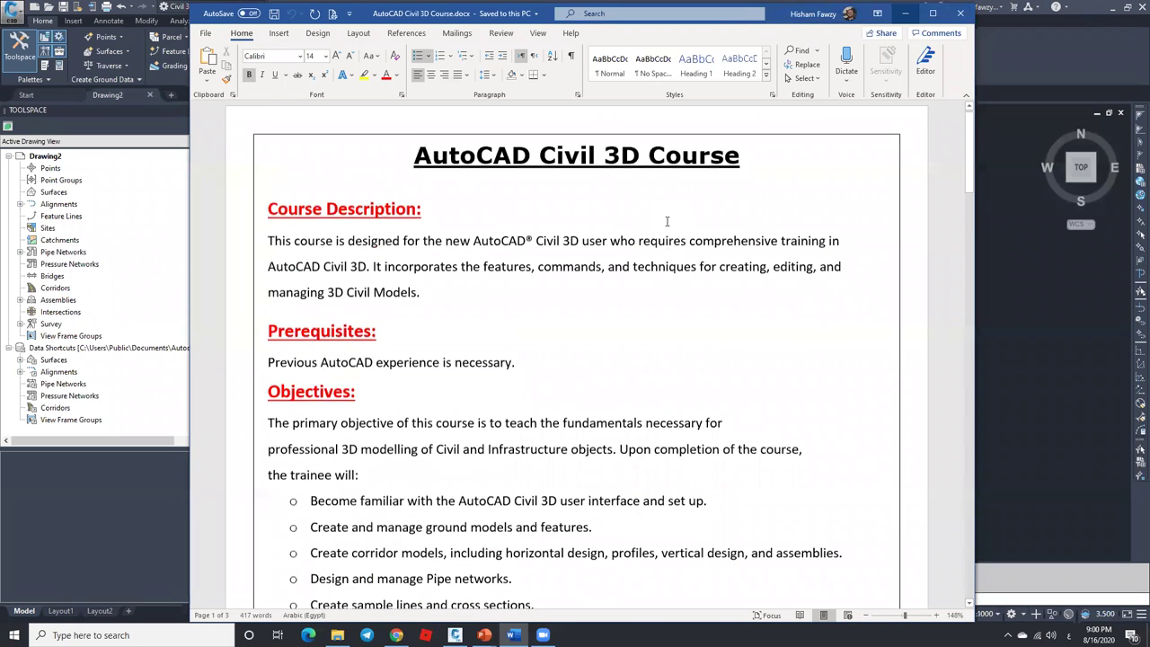
scroll(540, 183, down, 1)
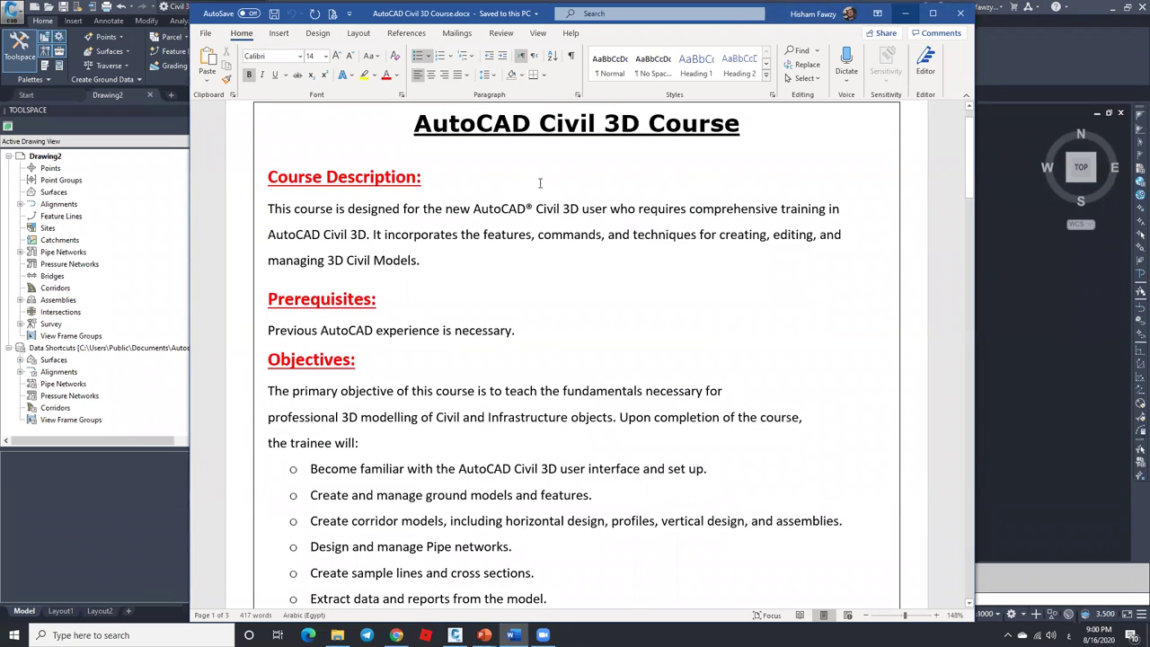
click(904, 12)
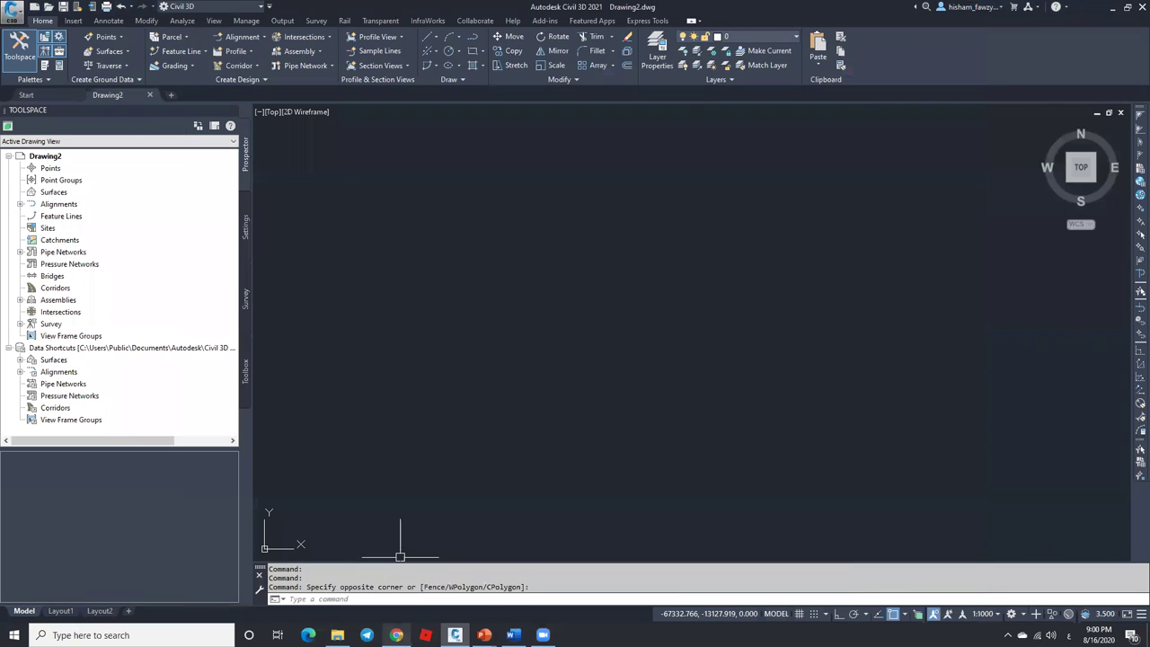
Bring up the Civil 3D course Facebook group in Chrome.
click(396, 635)
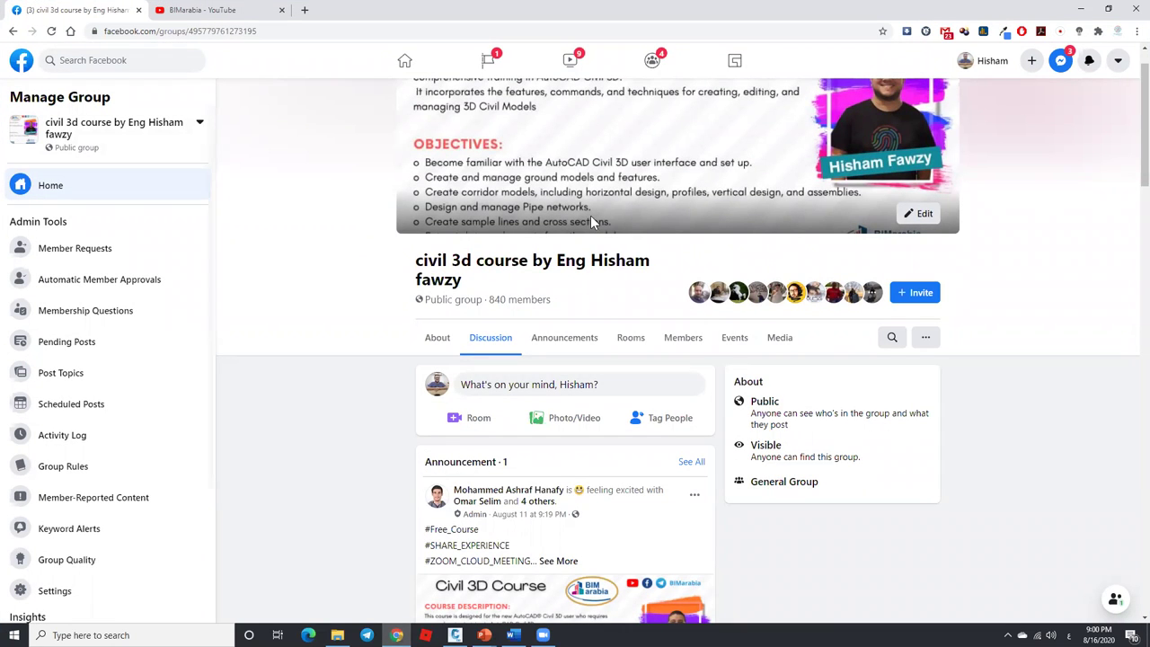
scroll(500, 204, up, 1)
scroll(476, 256, down, 1)
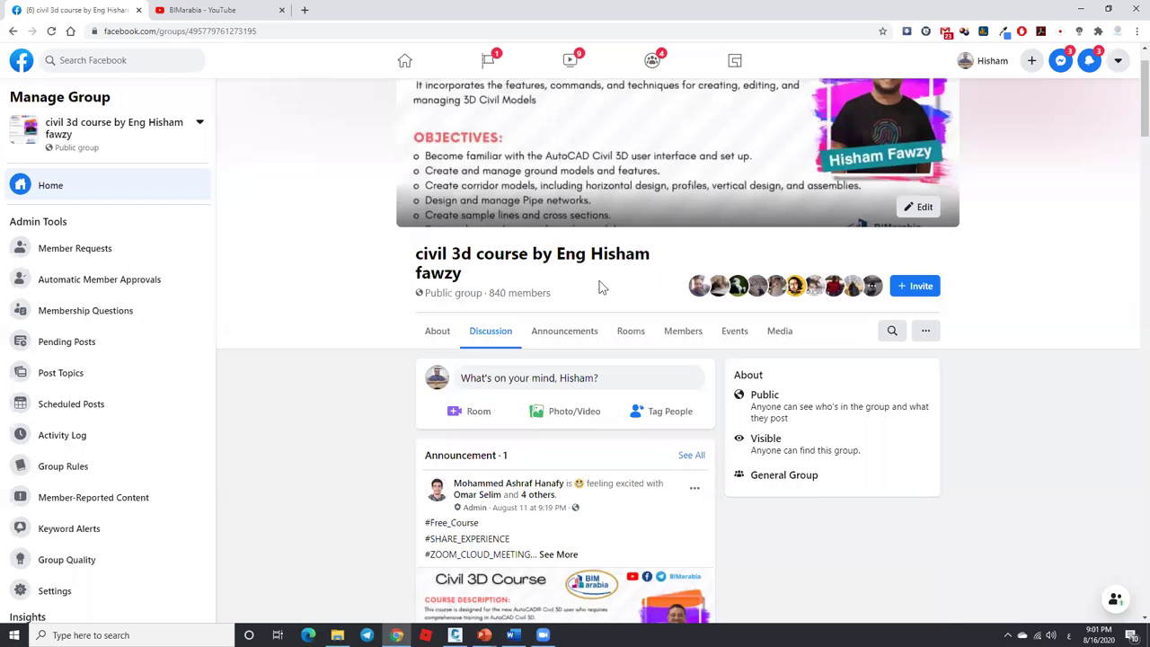
scroll(600, 275, down, 3)
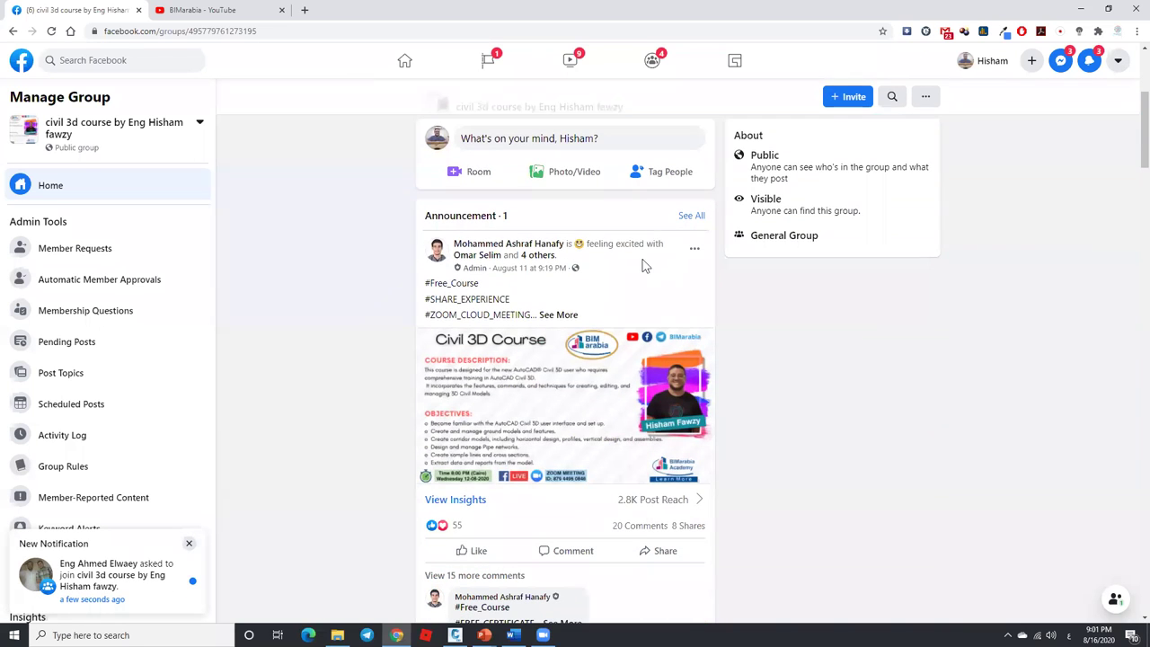
Expand the announcement post and read through the full lecture schedule and course outline.
click(573, 315)
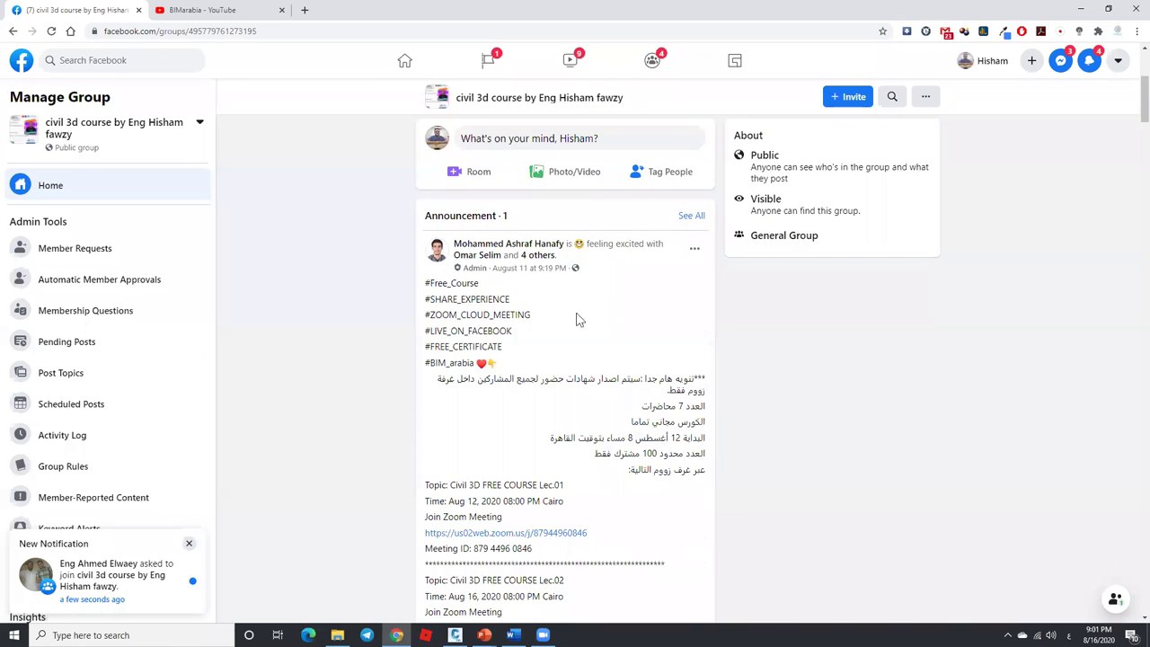
scroll(614, 290, down, 3)
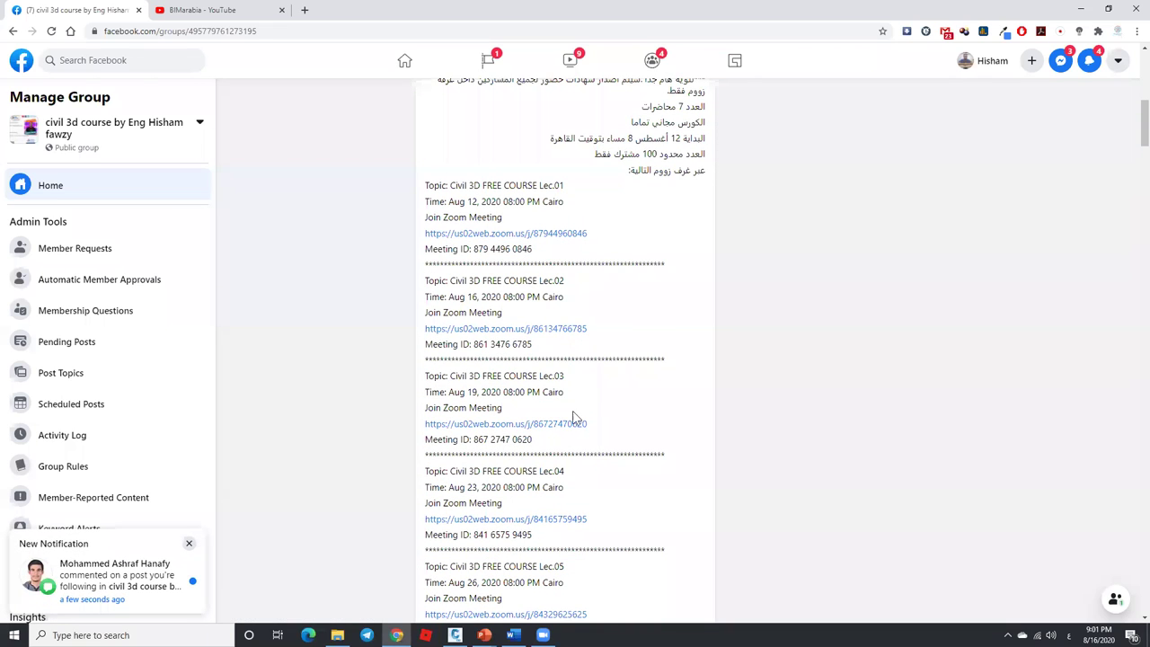
scroll(584, 435, down, 1)
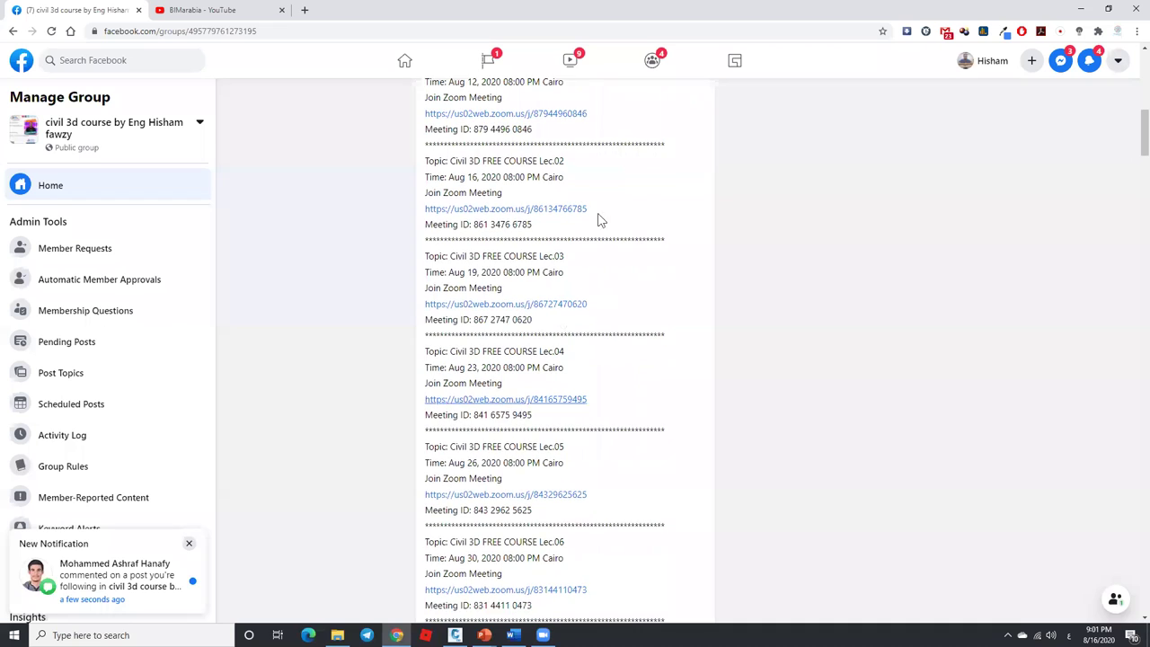
scroll(598, 269, down, 5)
scroll(597, 309, down, 4)
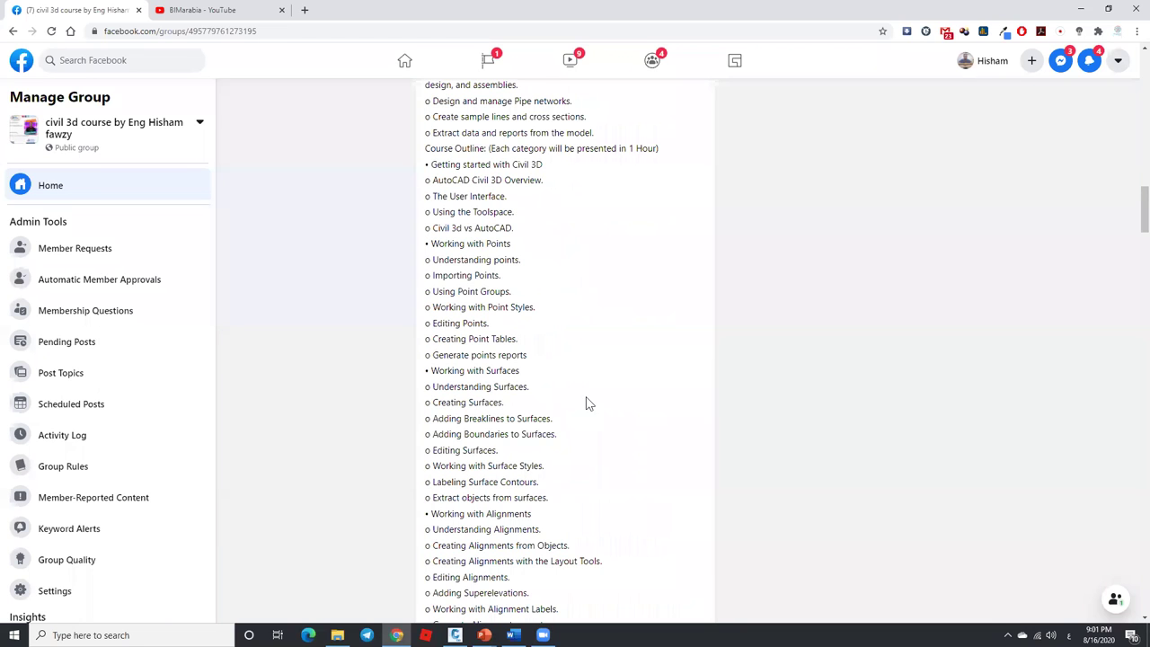
scroll(592, 215, down, 3)
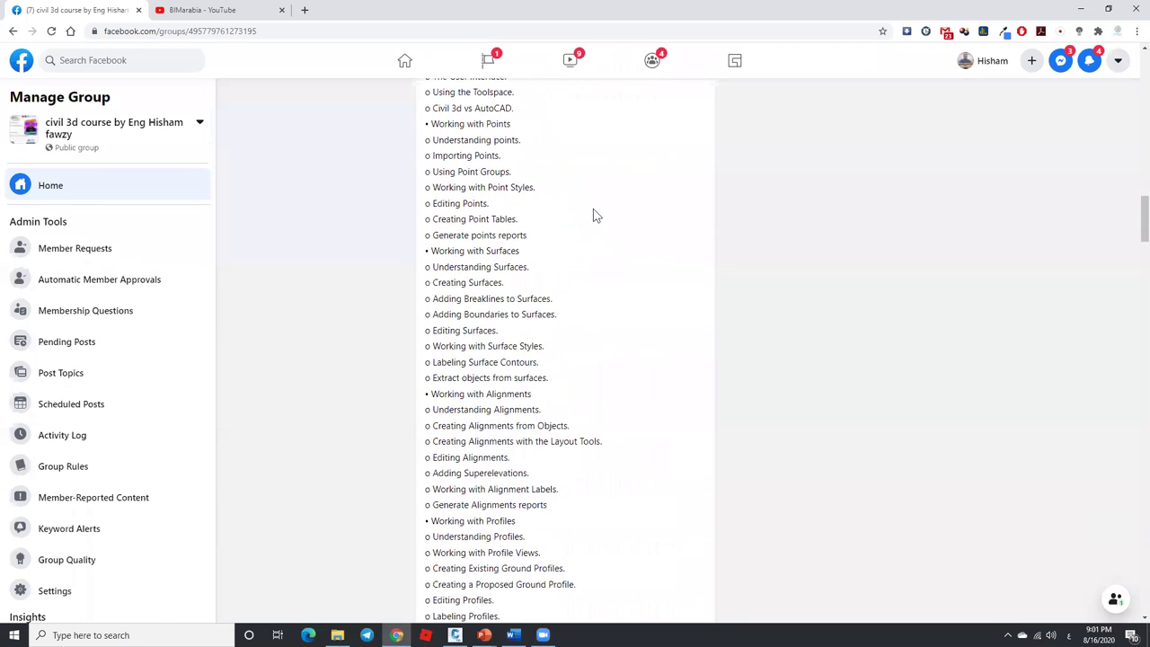
scroll(574, 409, down, 2)
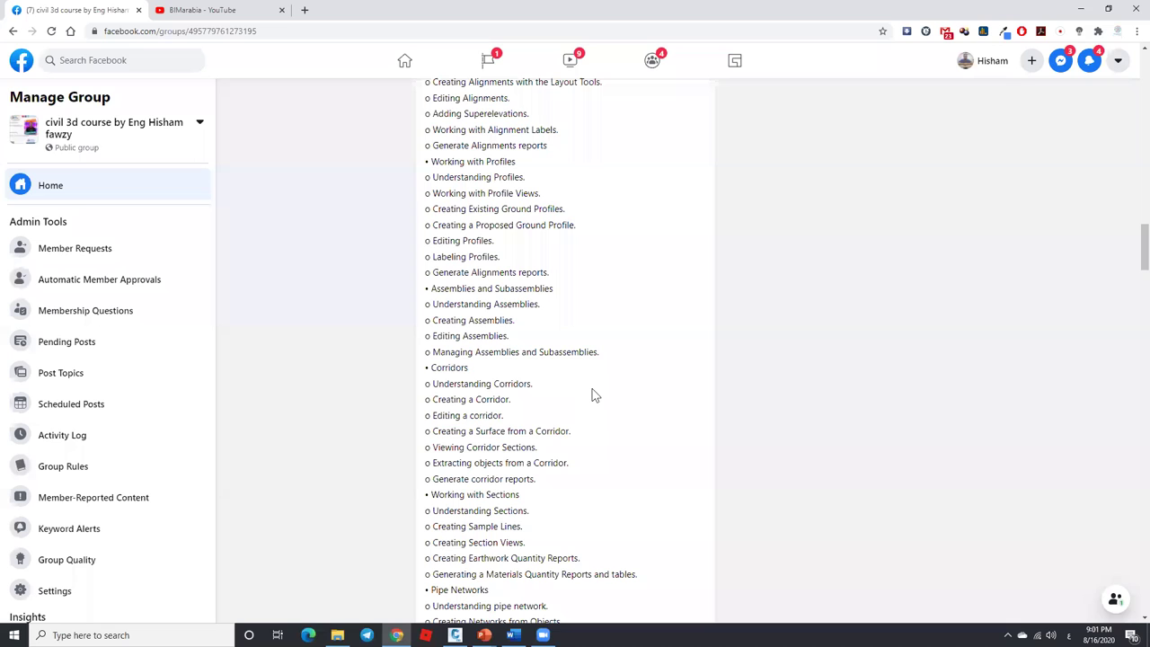
scroll(707, 352, down, 2)
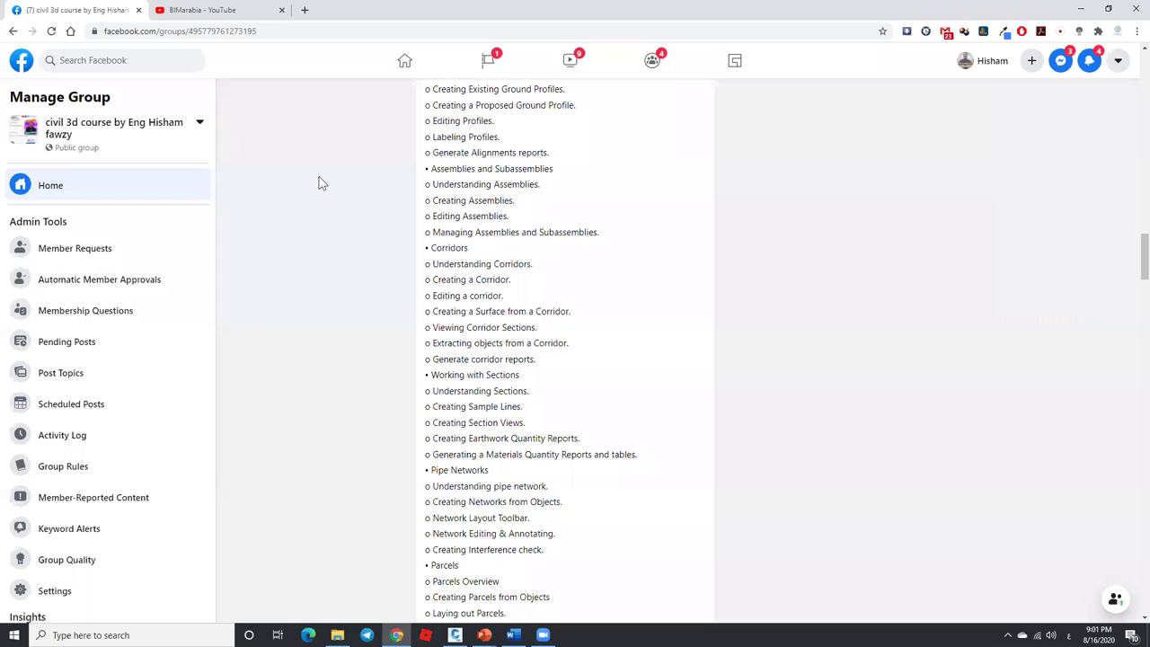
scroll(652, 261, down, 8)
scroll(763, 290, down, 12)
scroll(732, 292, down, 5)
scroll(732, 292, up, 2)
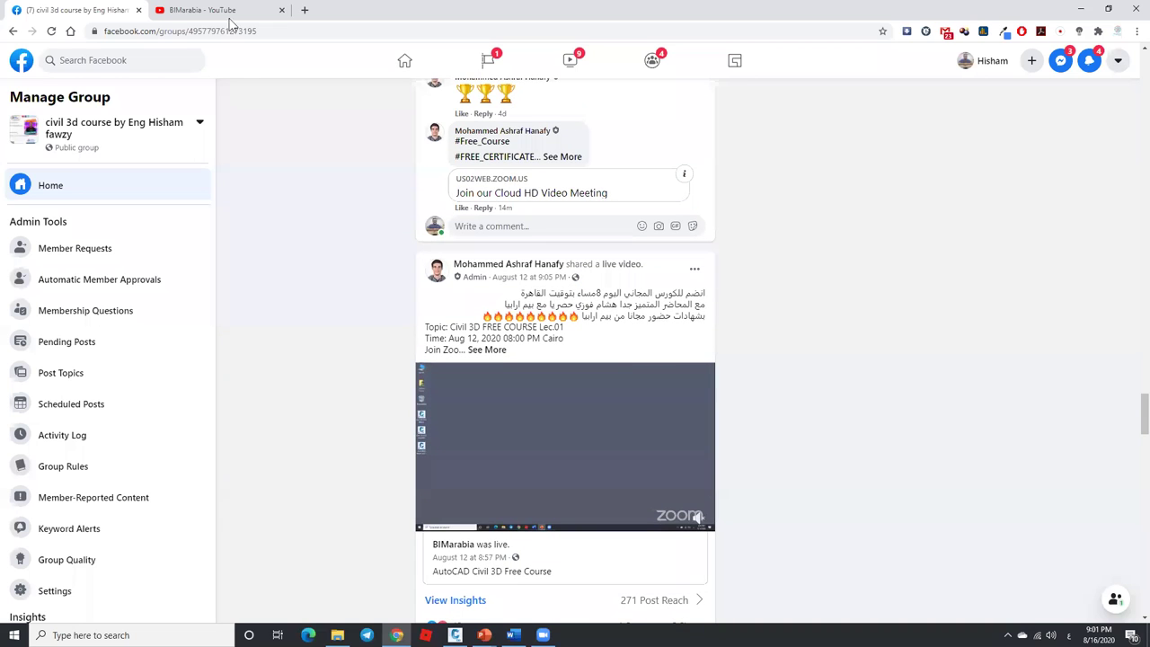
Glance at the BIMarabia YouTube playlists, return to Facebook, and minimize Chrome.
click(201, 13)
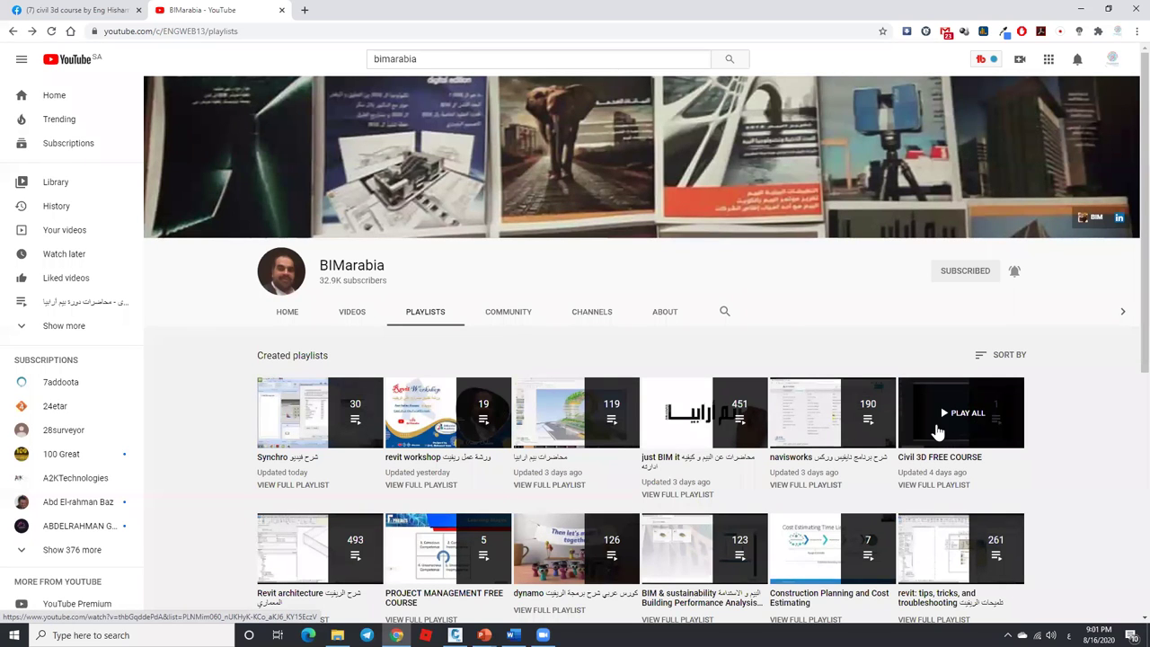
click(103, 11)
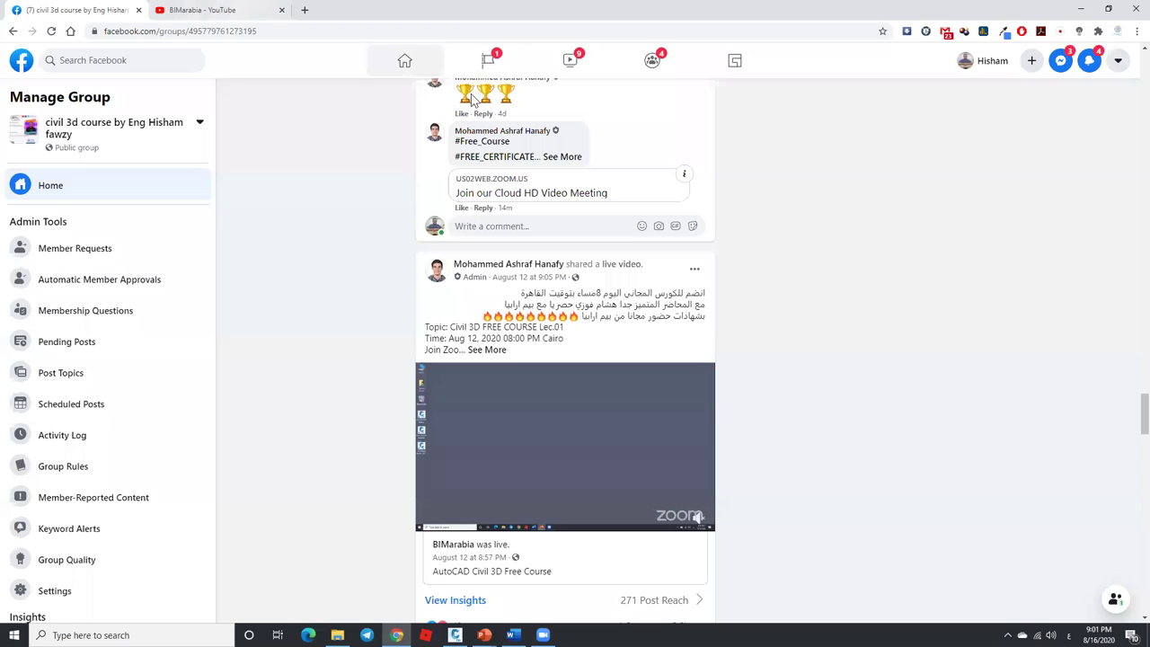
click(1080, 9)
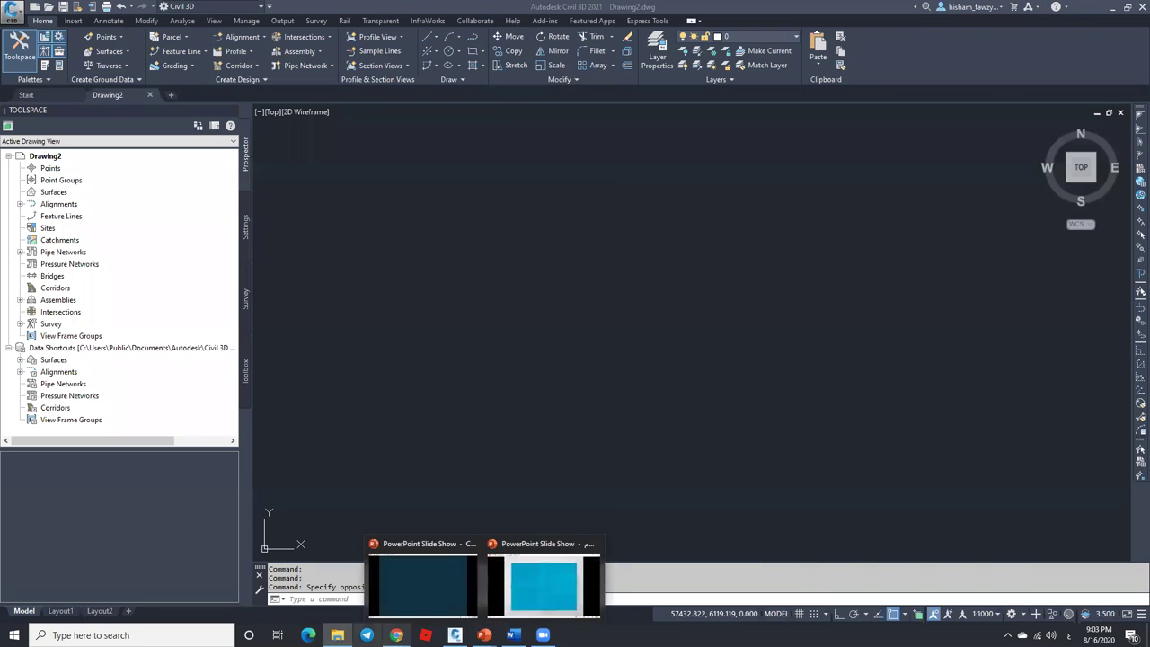
Scroll back through the Facebook course post and its flyer, then minimize the browser.
click(396, 635)
scroll(669, 213, up, 2)
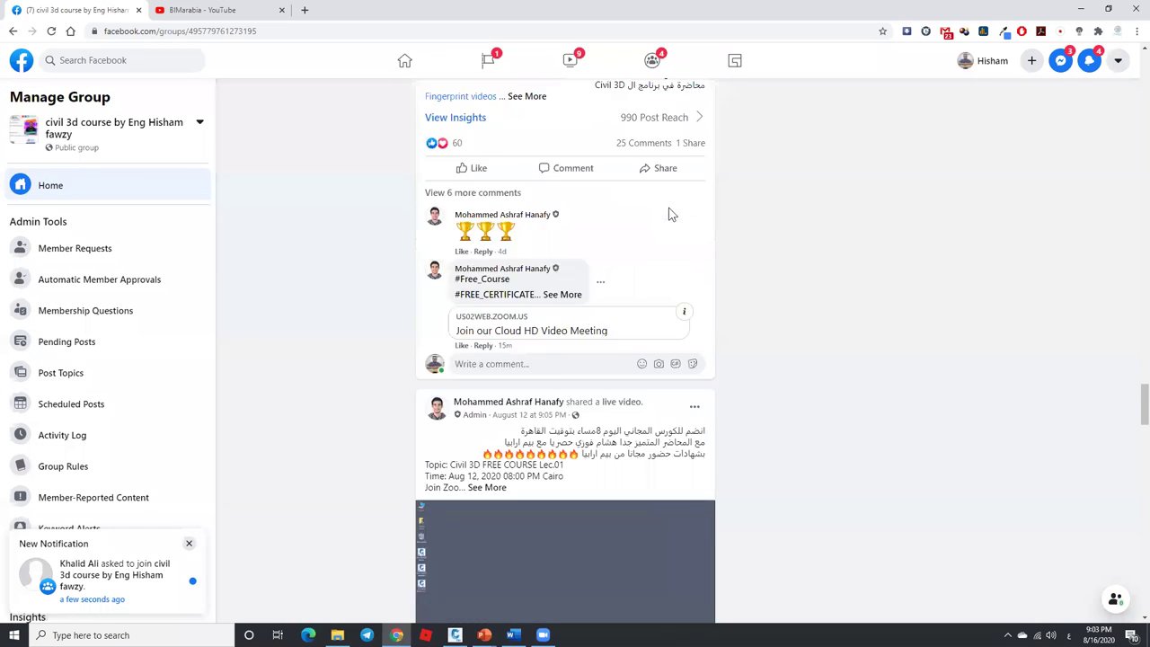
scroll(668, 214, up, 10)
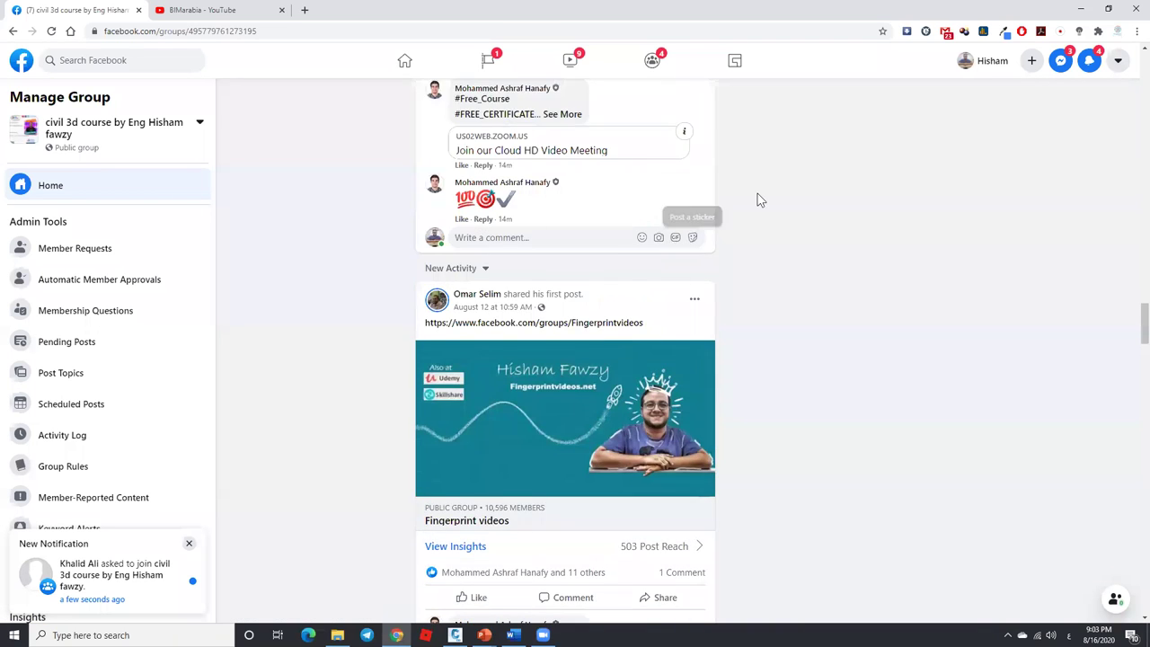
scroll(758, 199, up, 2)
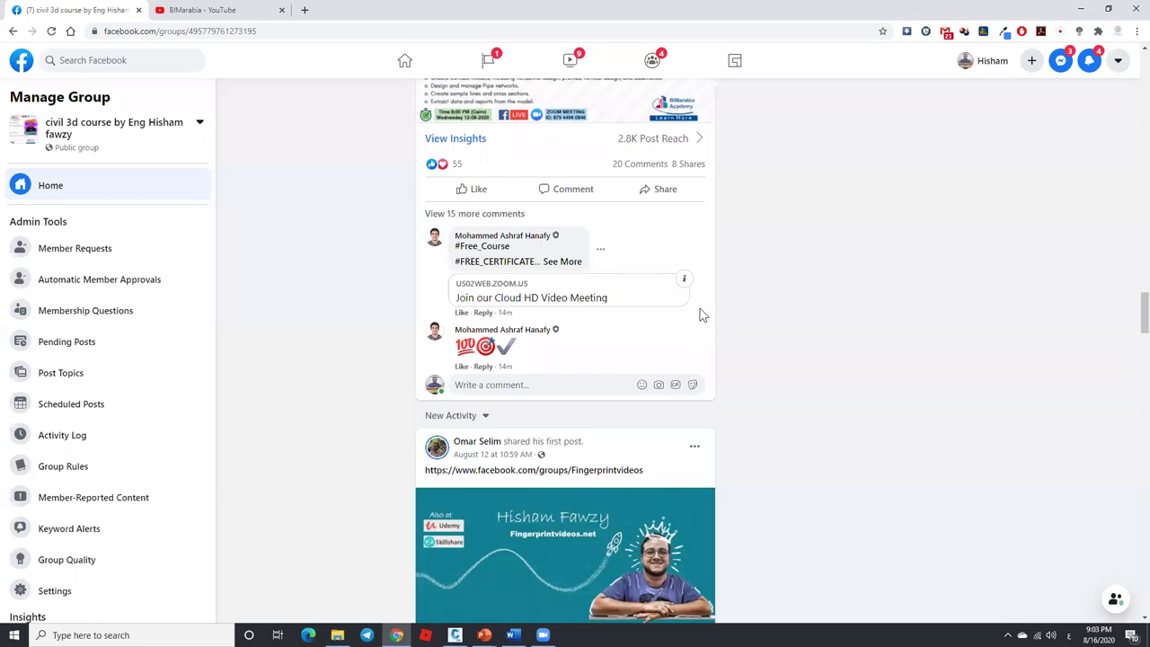
scroll(763, 269, up, 10)
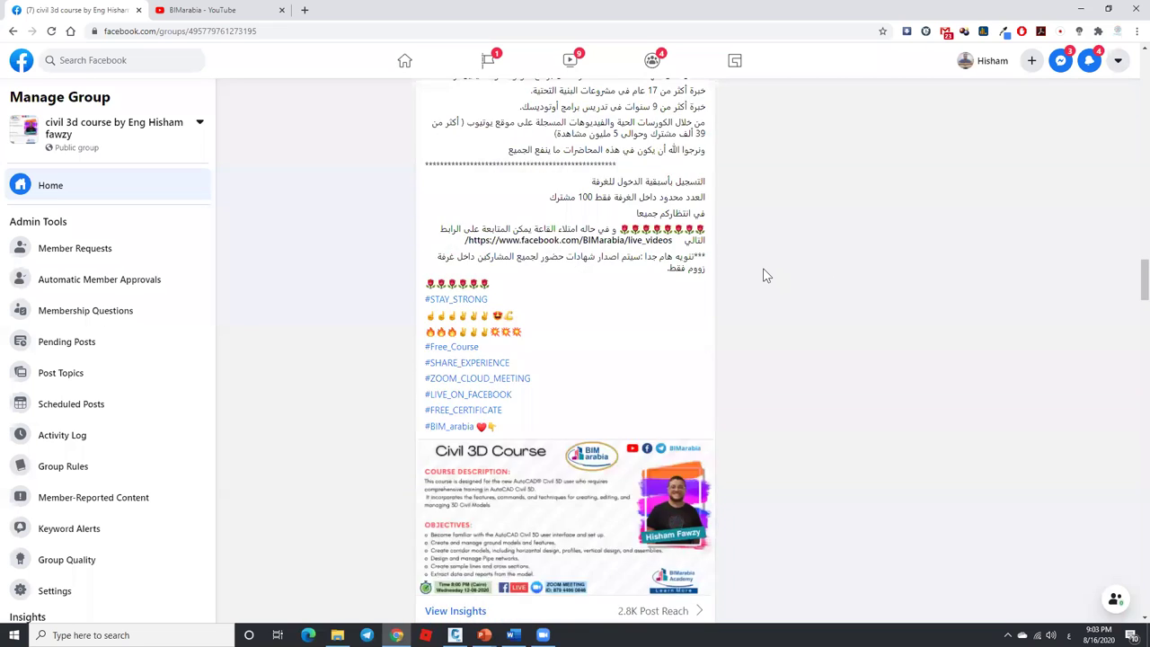
scroll(763, 274, up, 2)
scroll(762, 275, down, 6)
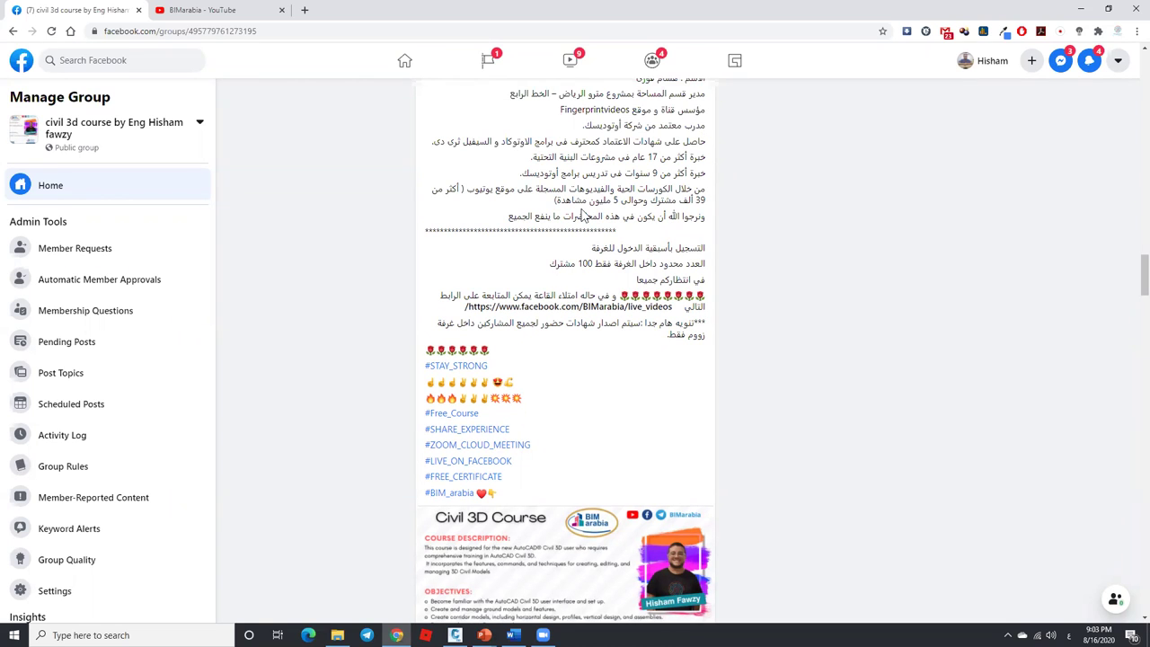
scroll(746, 242, down, 3)
scroll(1069, 66, up, 2)
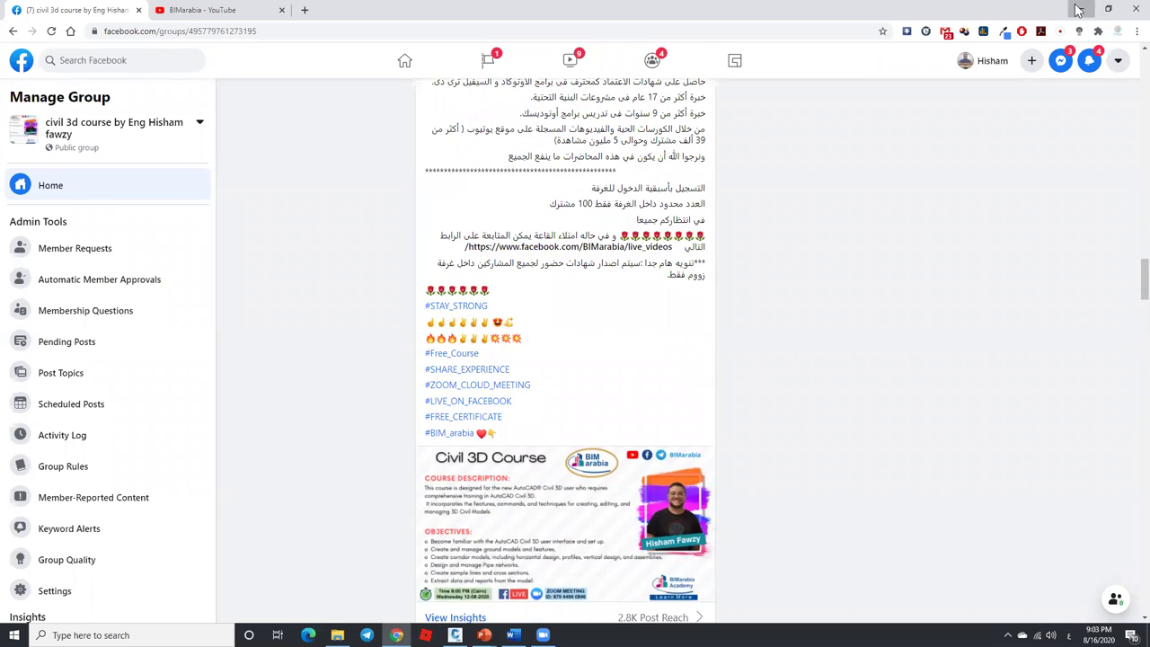
click(1077, 9)
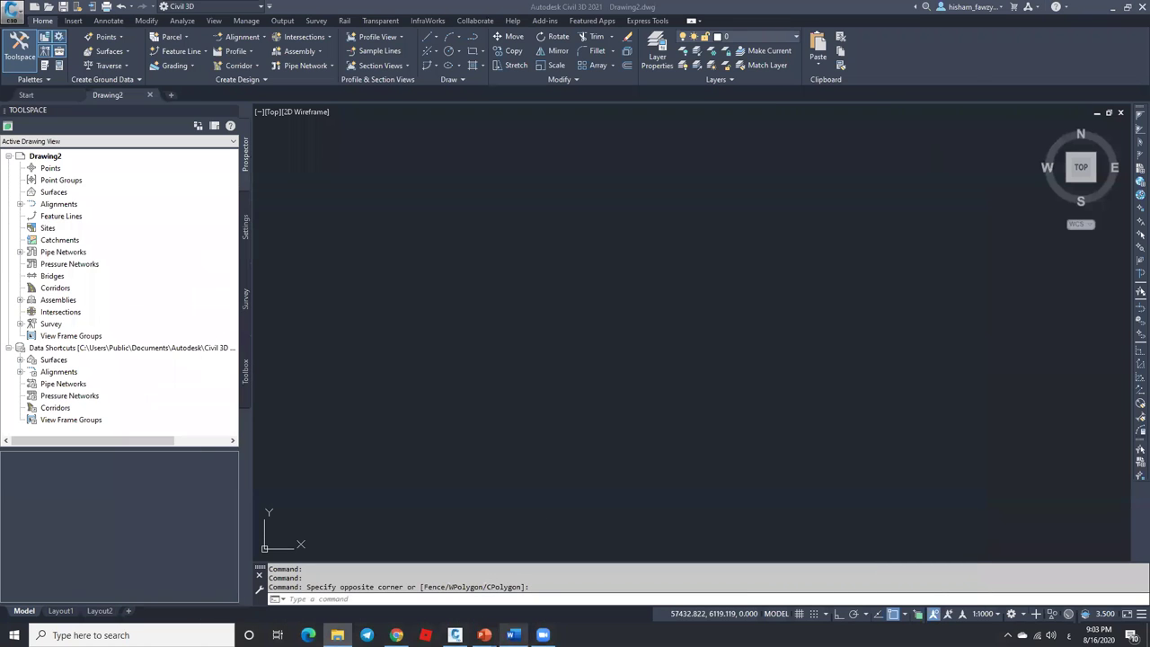
Review the Working with Points topics in Word, then switch to the Civil 3D Course.pptx slide show.
click(513, 634)
scroll(494, 344, down, 5)
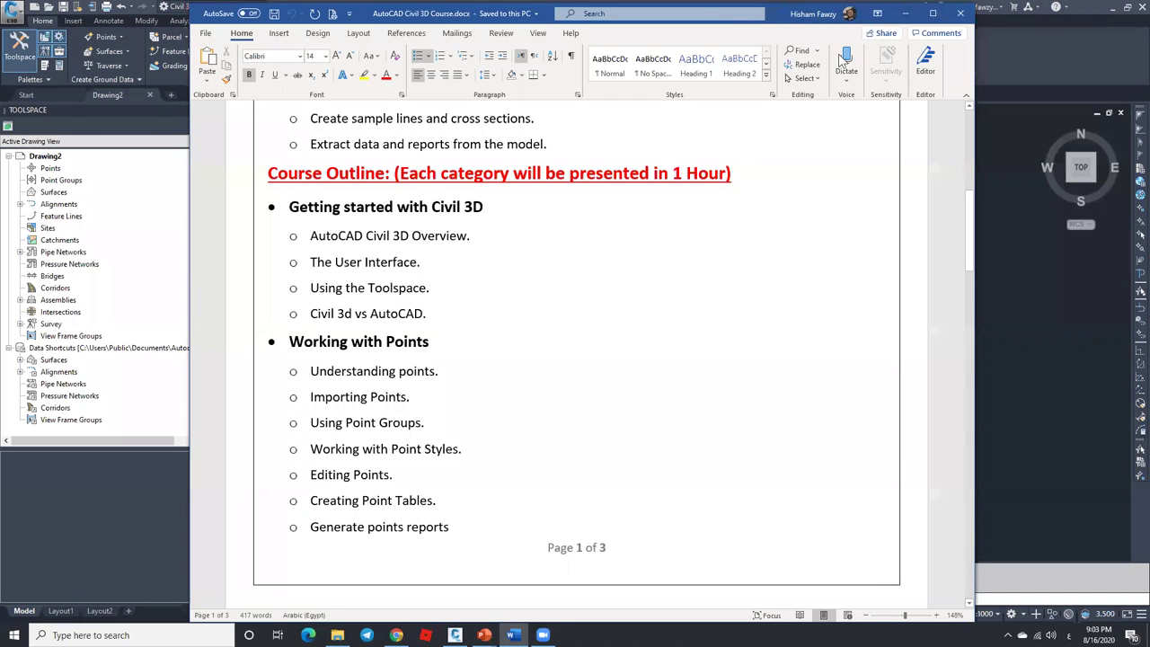
click(907, 13)
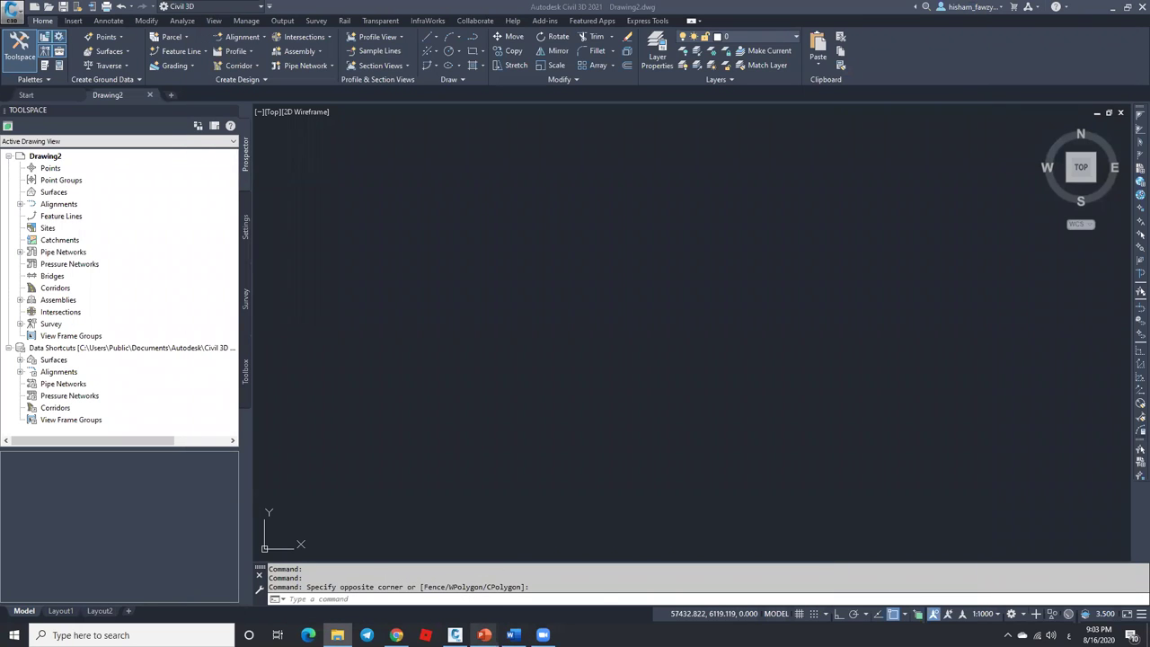
mouse_move(484, 634)
click(443, 592)
Advance from slide 5's title to slide 6 and reveal its five lecture-1 topic bullets.
click(610, 341)
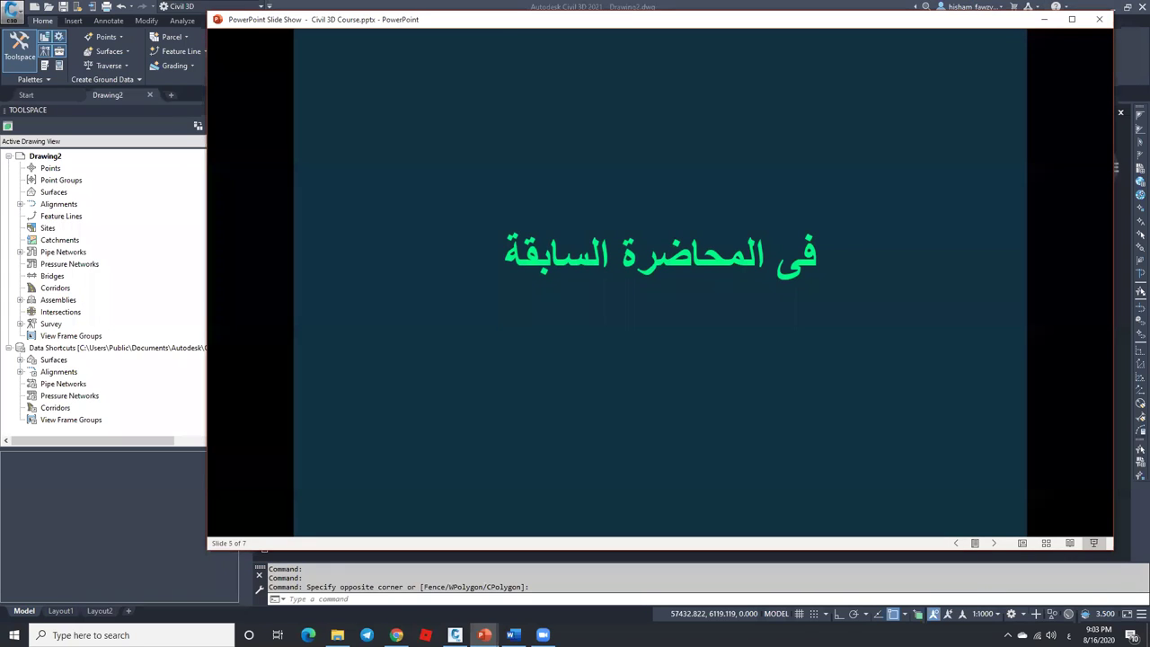
key(Right)
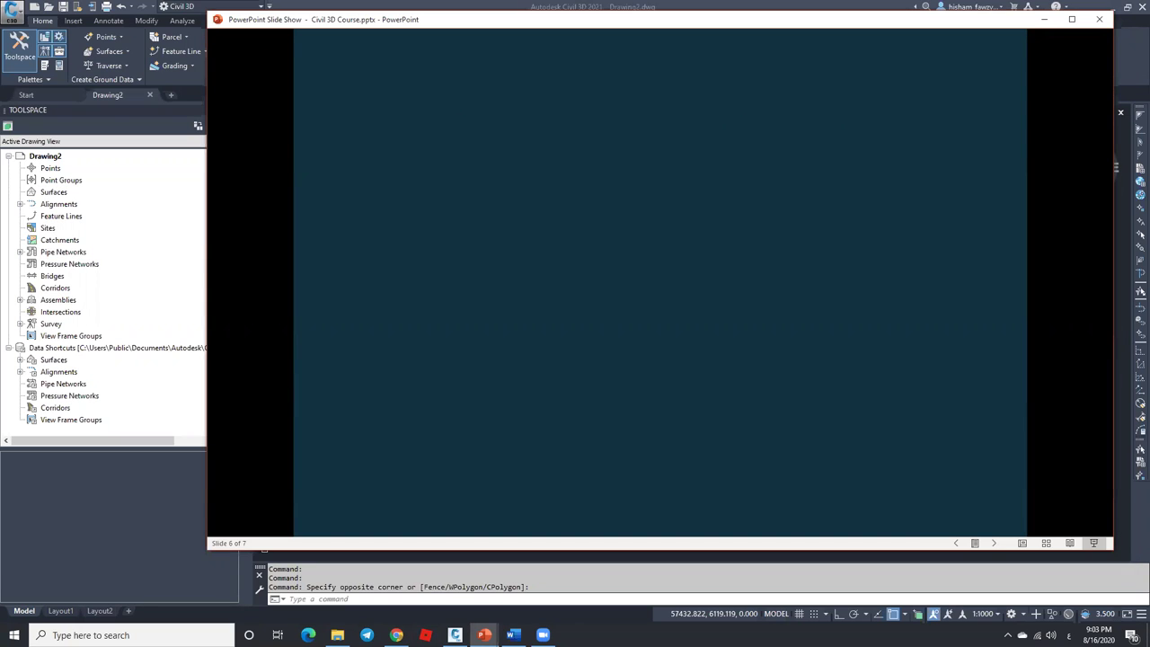
key(Right)
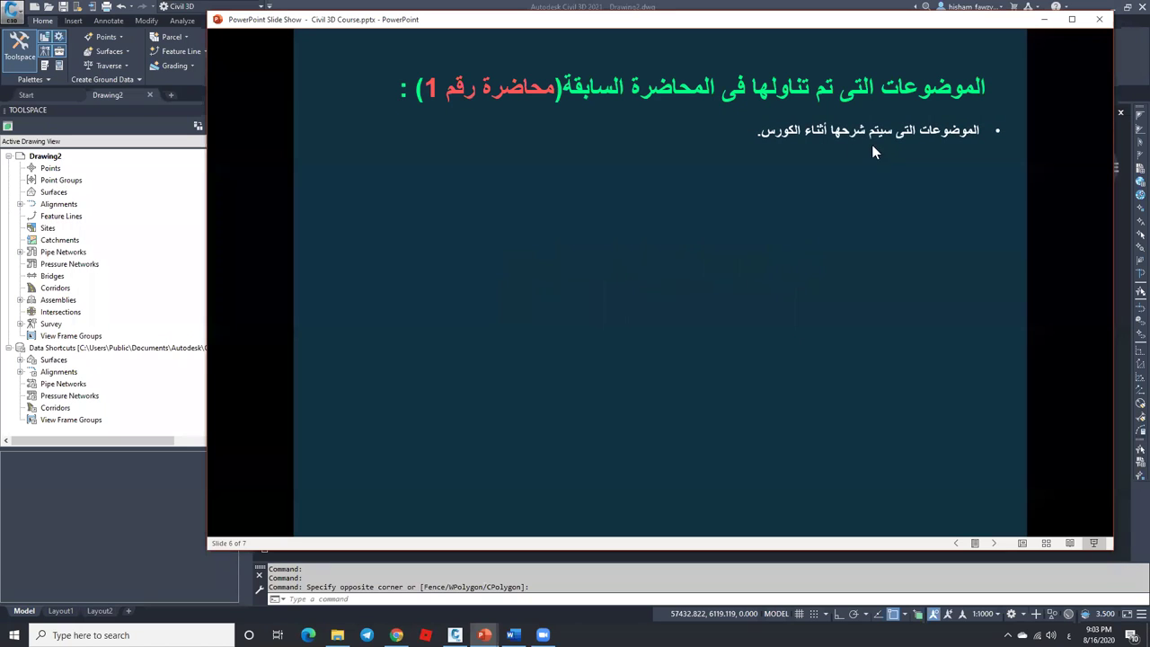
click(809, 144)
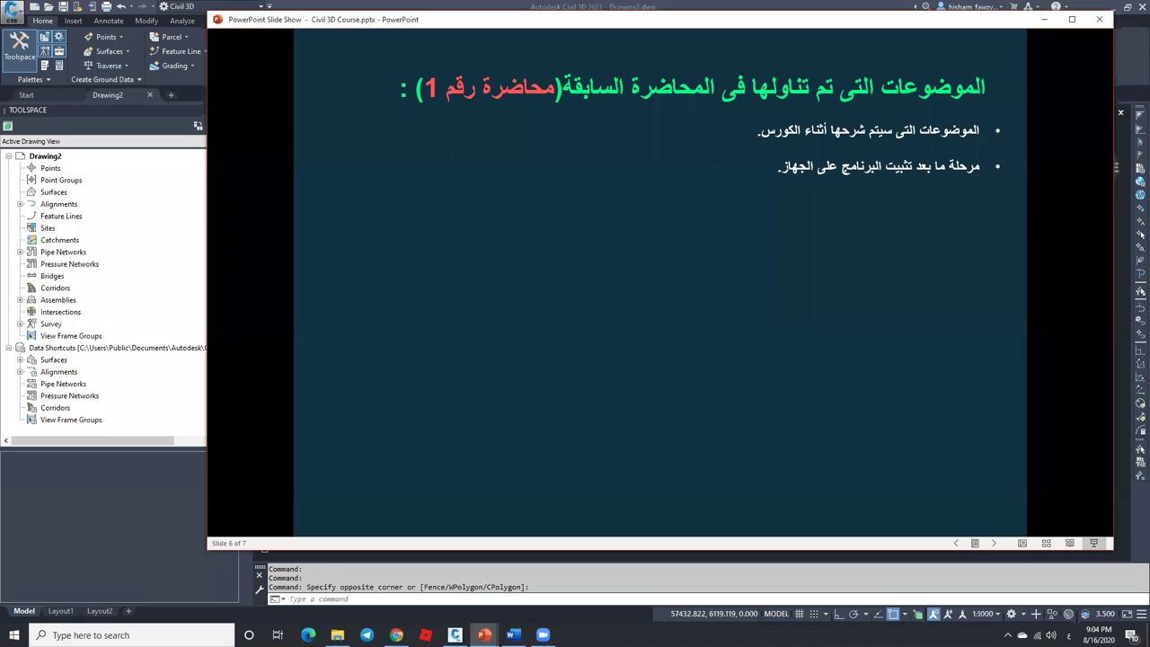
key(Right)
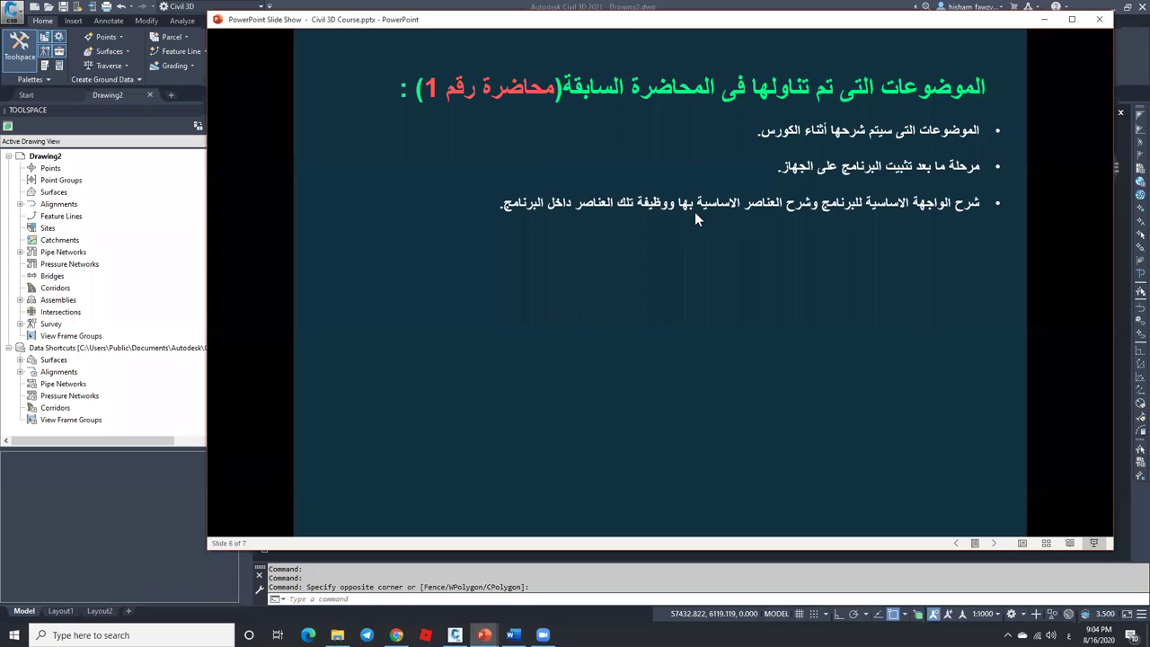
key(Right)
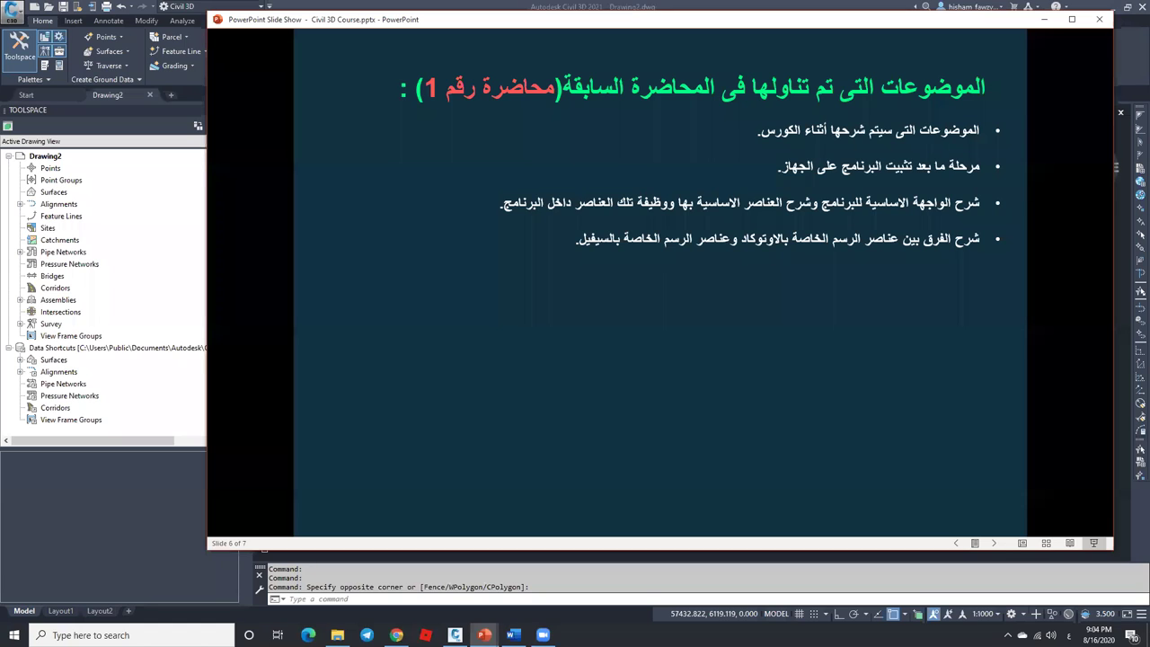
key(Right)
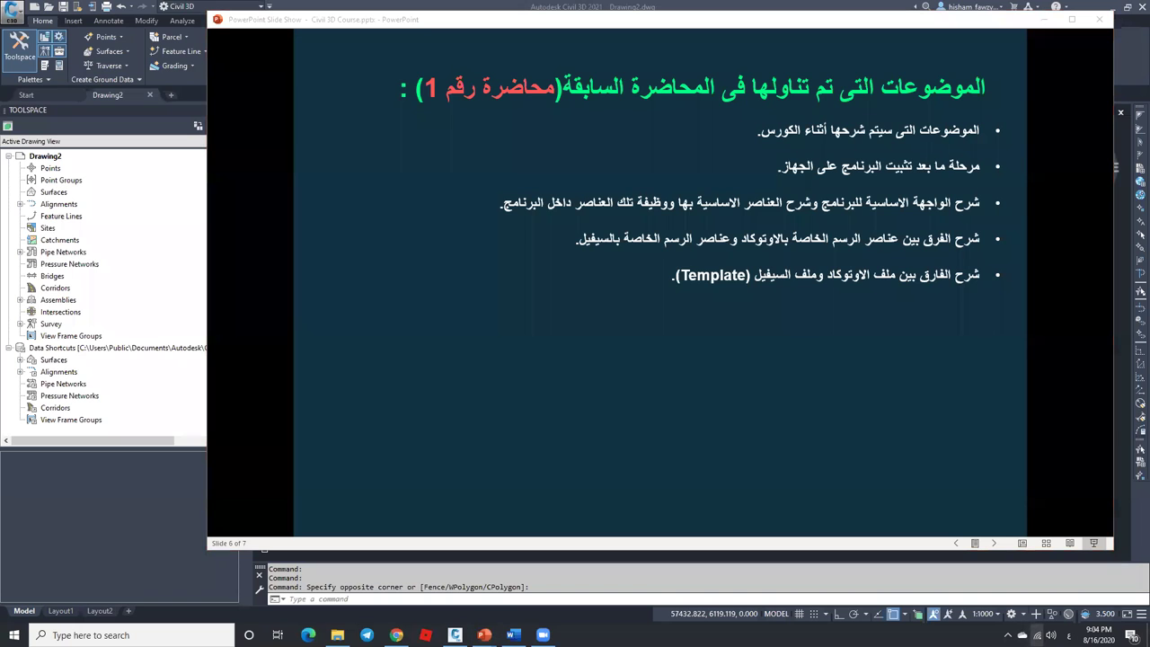
Switch briefly to the Facebook group, then Alt+Tab back to the slide show.
click(1038, 635)
click(396, 634)
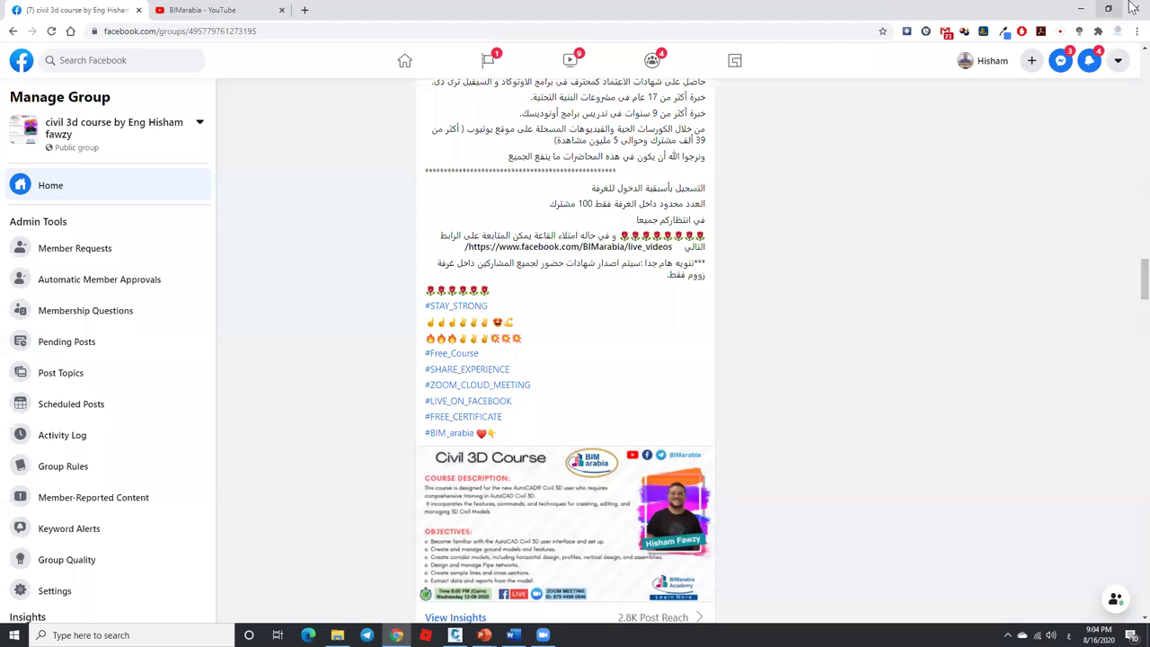
key(alt+Tab)
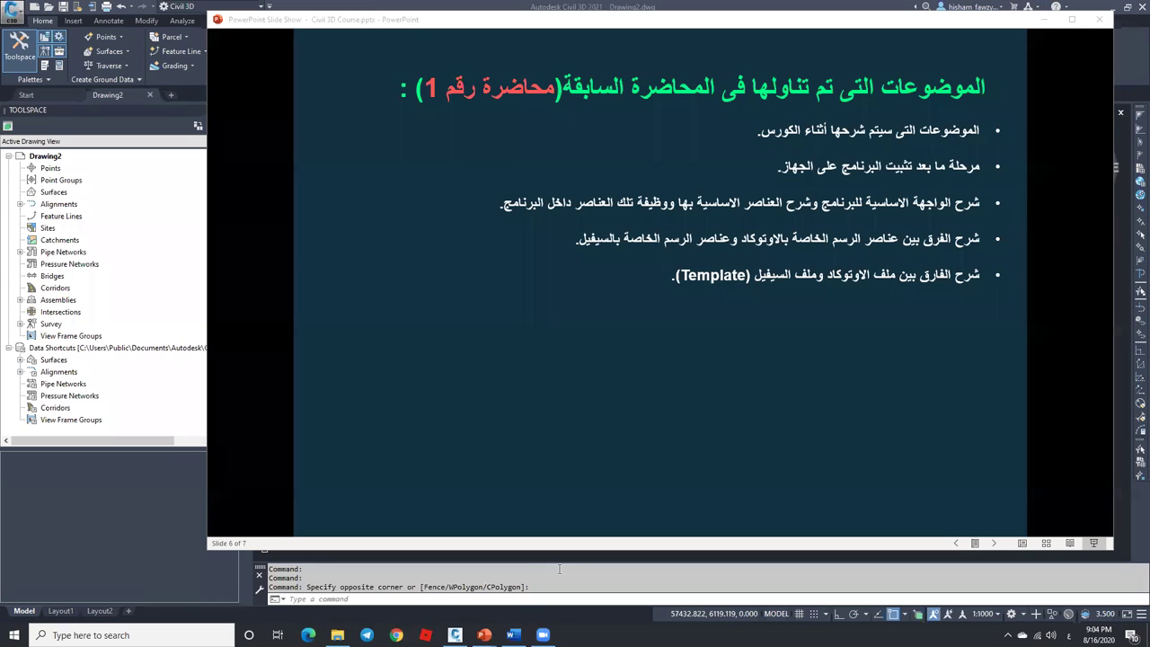
Preview slide 6's sixth bullet, step back to hide it, and minimize the slide show.
click(654, 422)
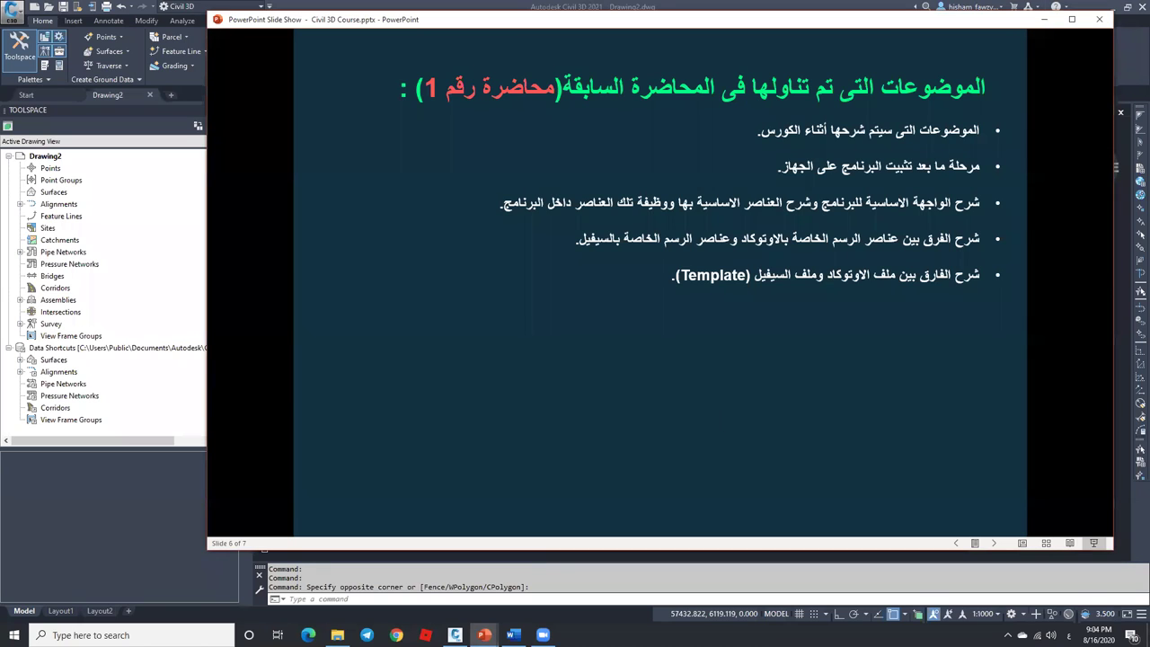
click(806, 335)
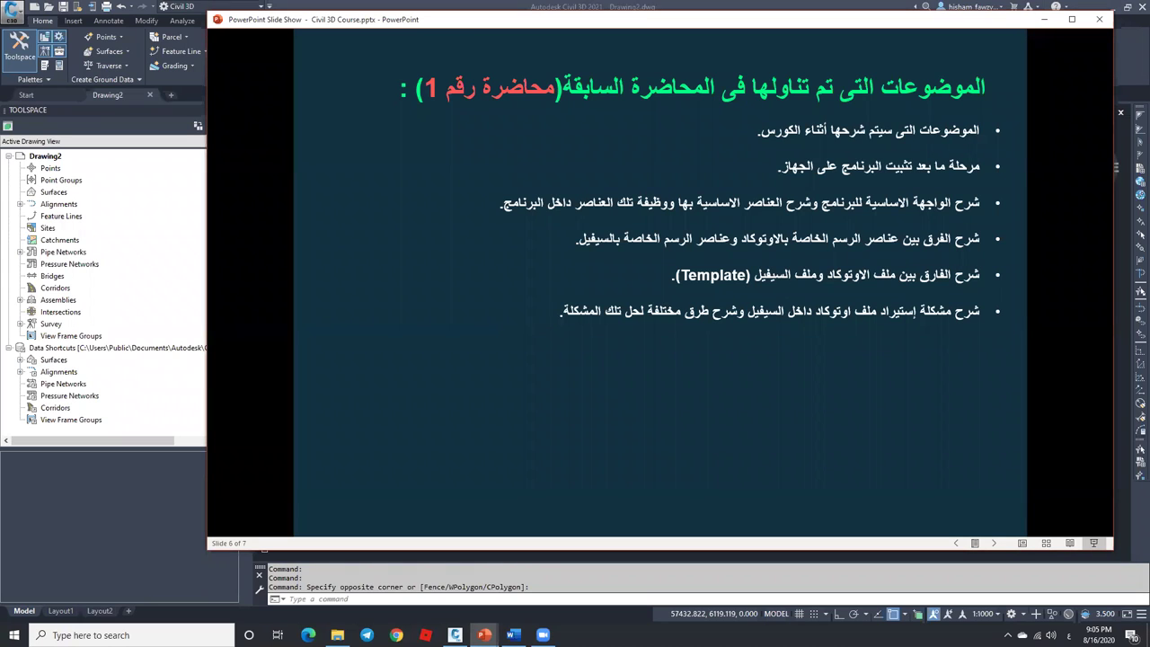
key(Left)
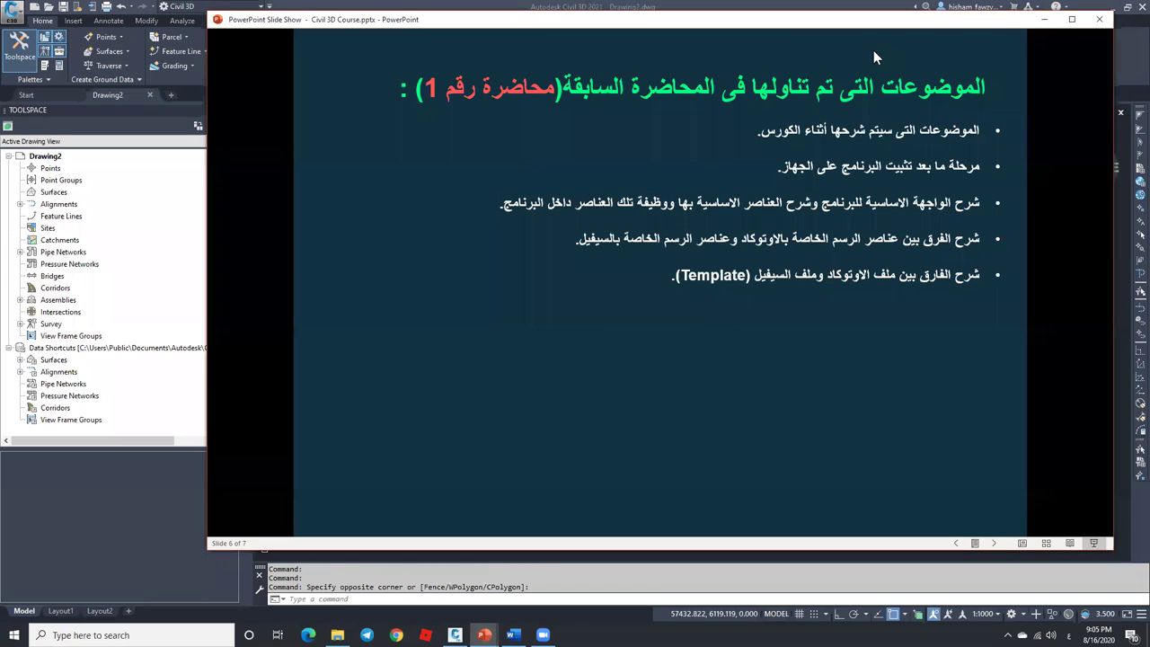
click(1043, 19)
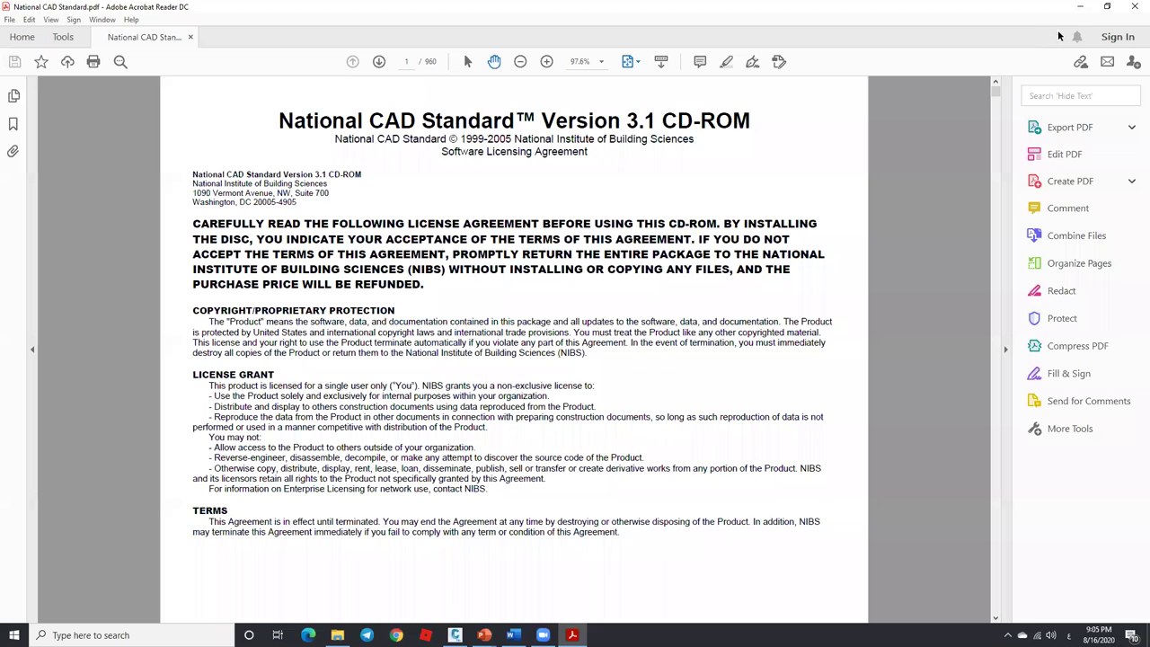
Scroll the CAD Standard PDF to page 6's Appendices, float it centred, and refocus Civil 3D.
scroll(597, 283, down, 3)
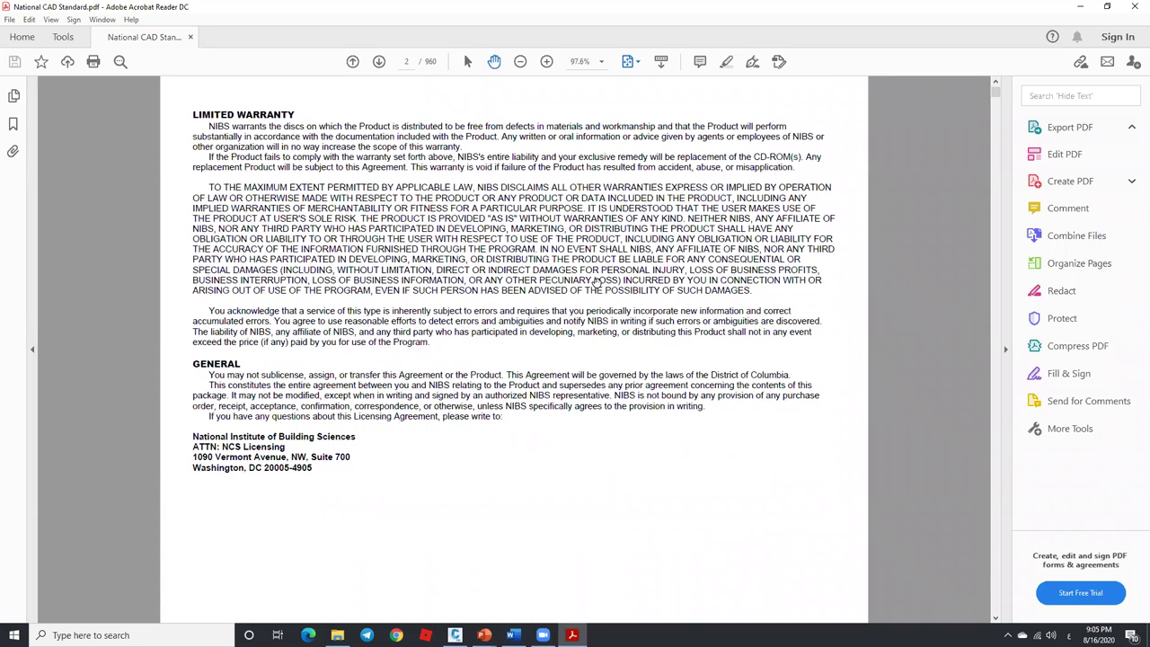
scroll(596, 283, down, 3)
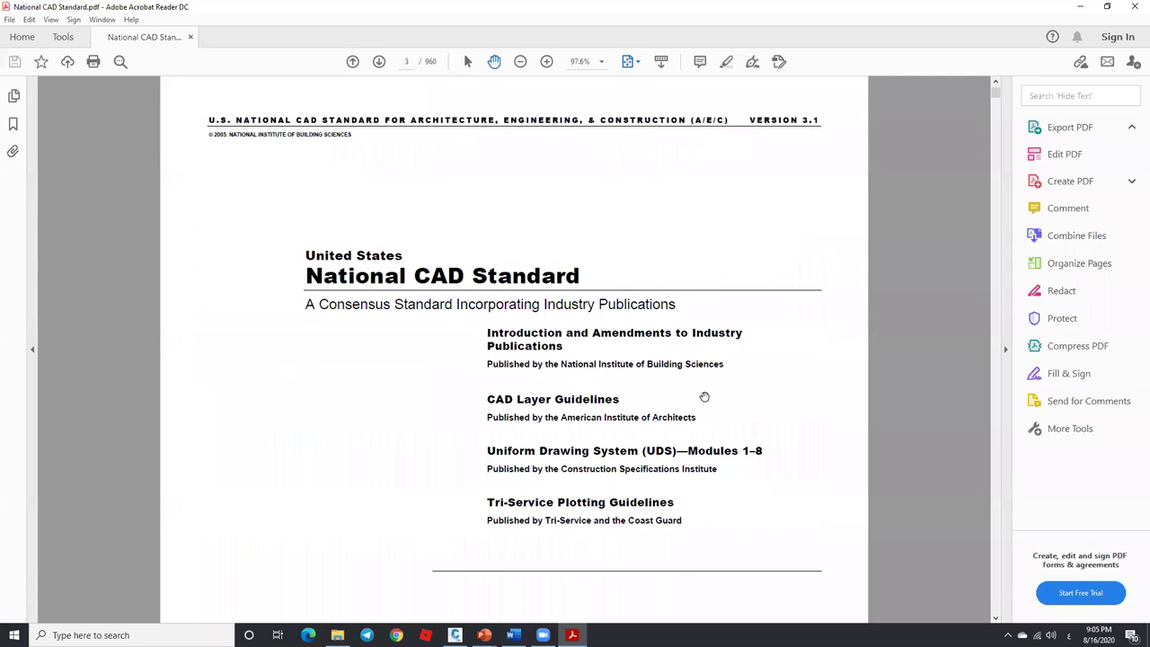
scroll(704, 396, down, 3)
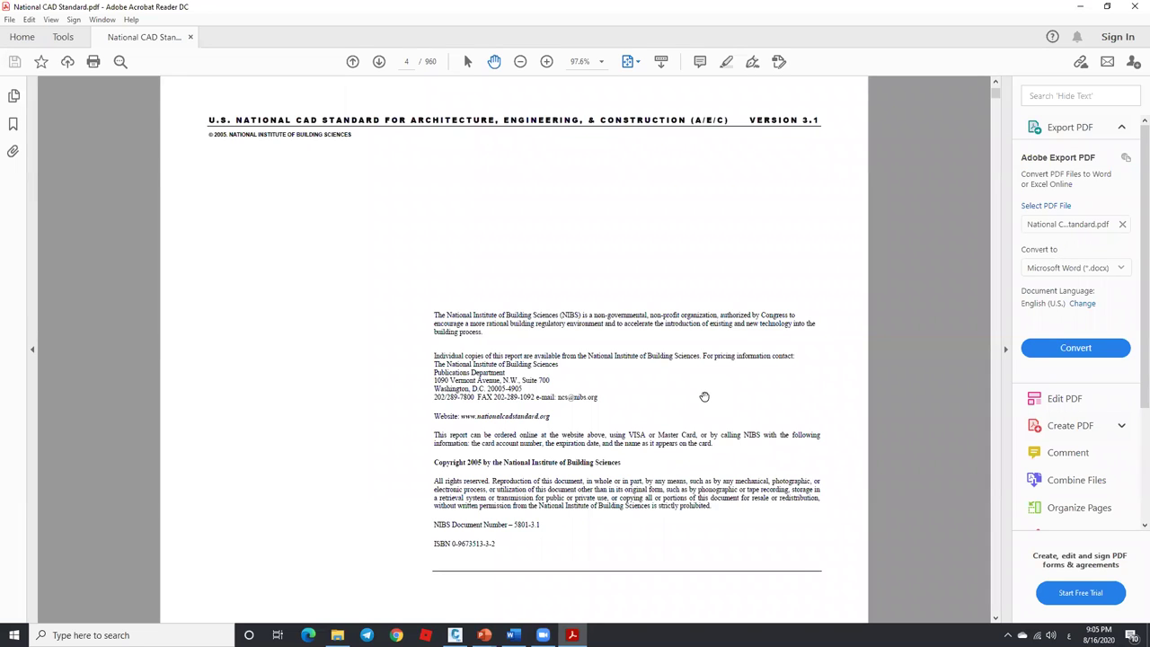
scroll(663, 432, down, 3)
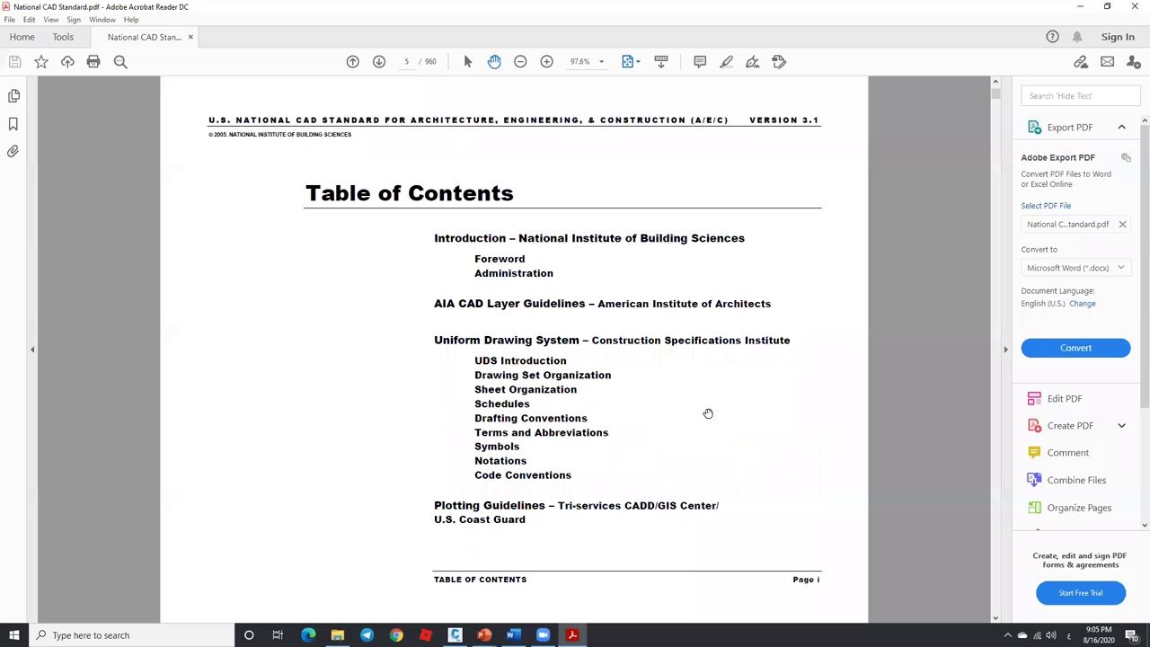
scroll(719, 410, down, 3)
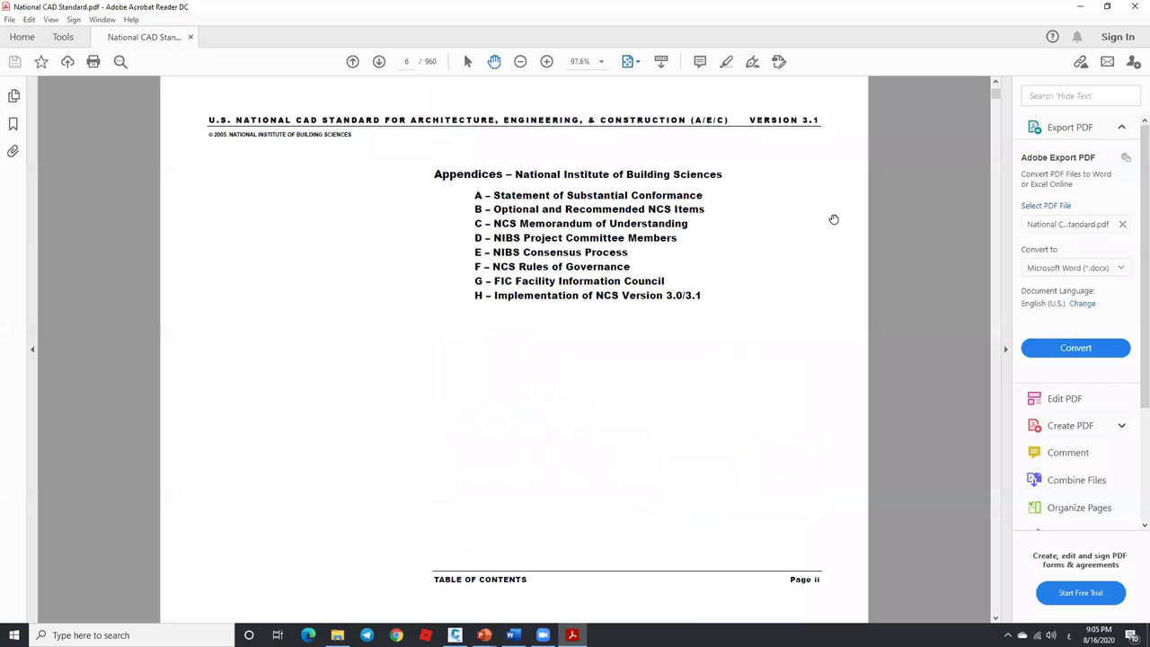
click(1107, 7)
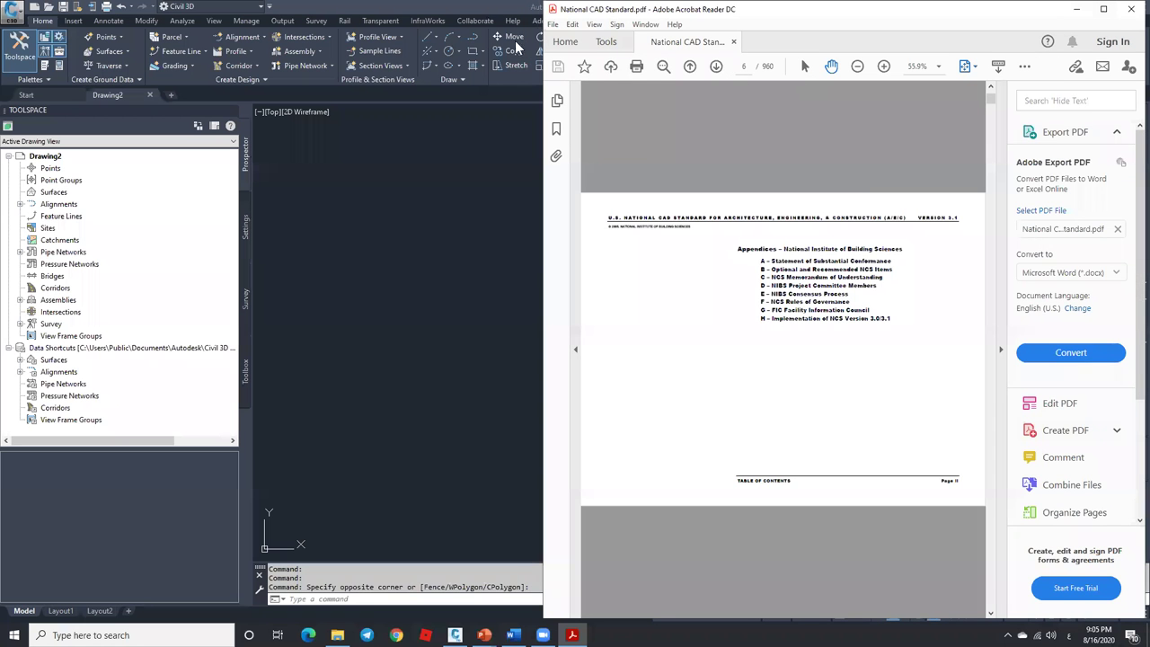
drag(543, 7, 466, 104)
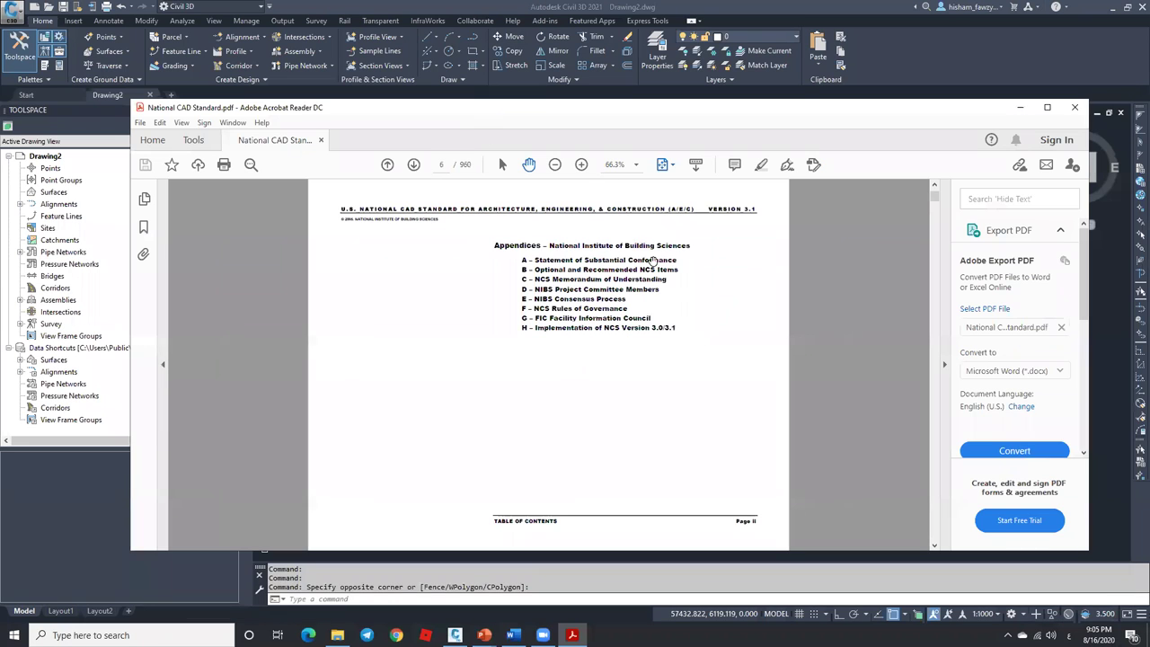
click(1119, 281)
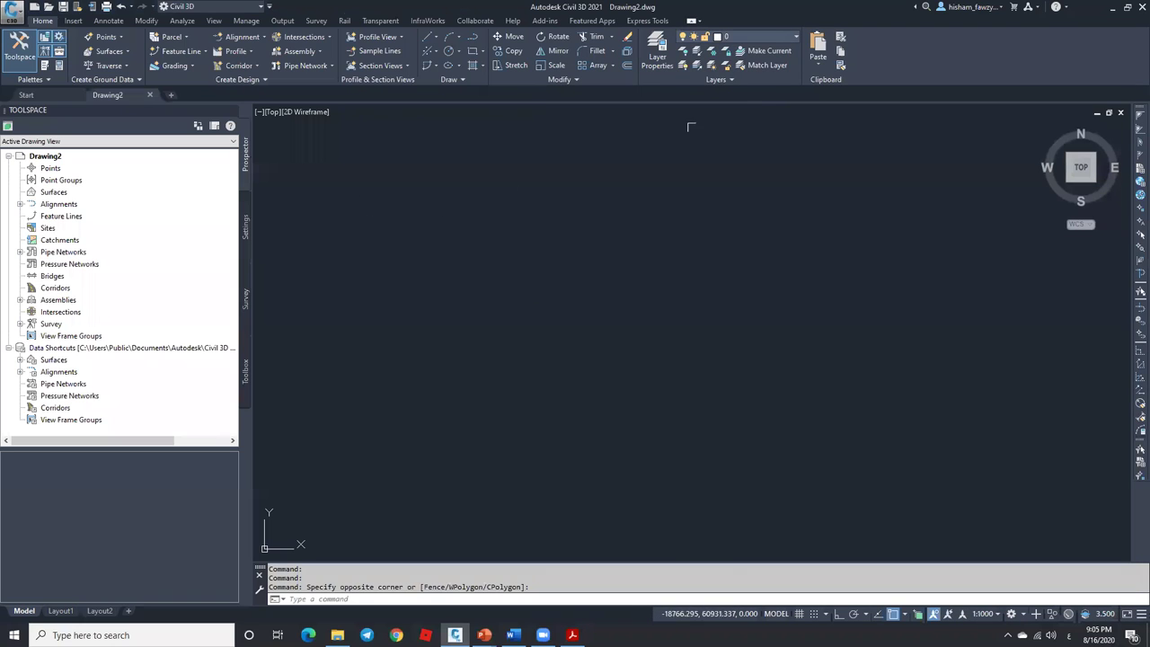
Browse the layer list from C-ANNO to C-HYDR, keep layer 0 current, and return to the PDF.
click(771, 37)
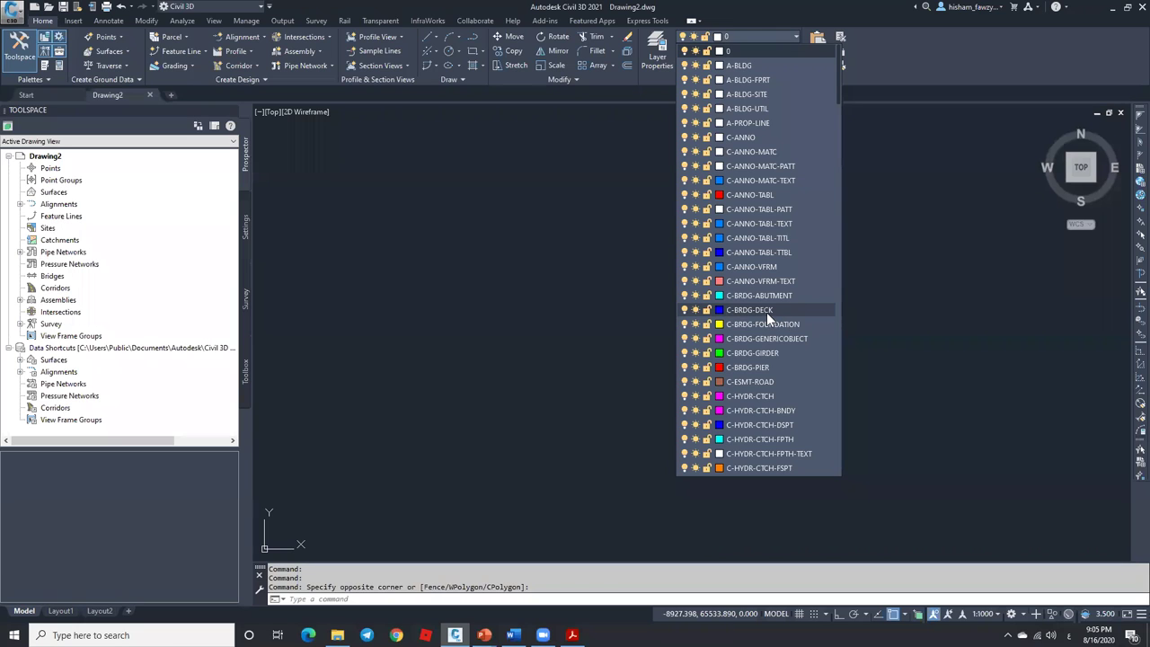
click(519, 384)
key(alt+Tab)
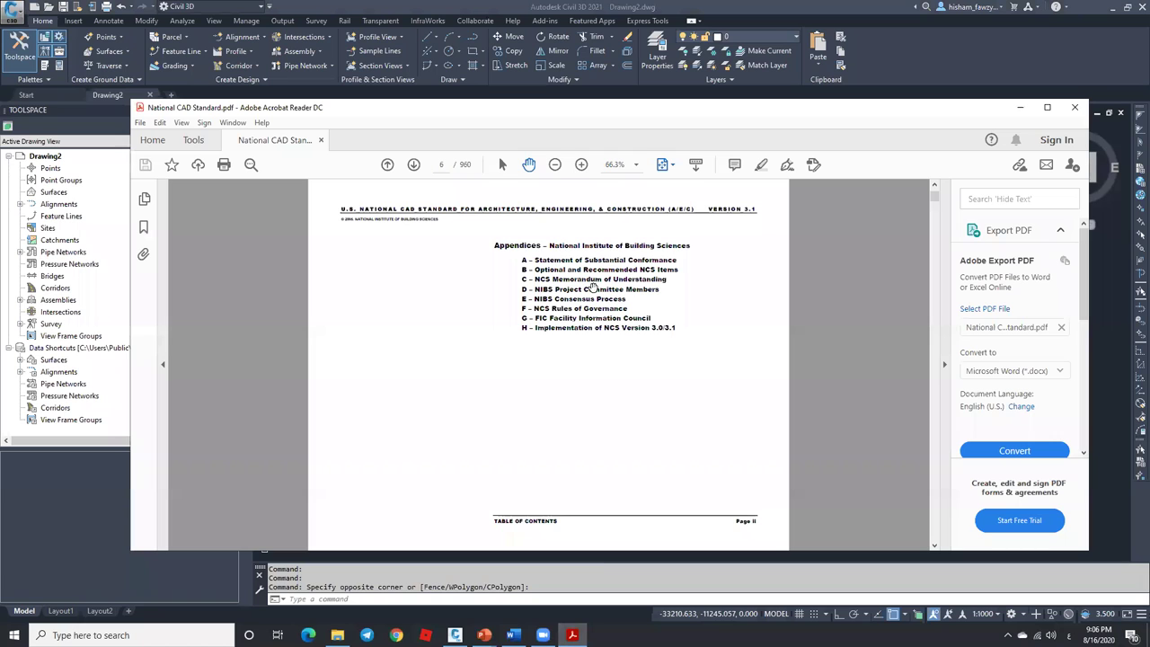
Return the CAD standard to page 41's Level 1 Discipline Designators, maximize Acrobat, and switch to Civil 3D.
scroll(716, 275, down, 3)
scroll(716, 276, down, 20)
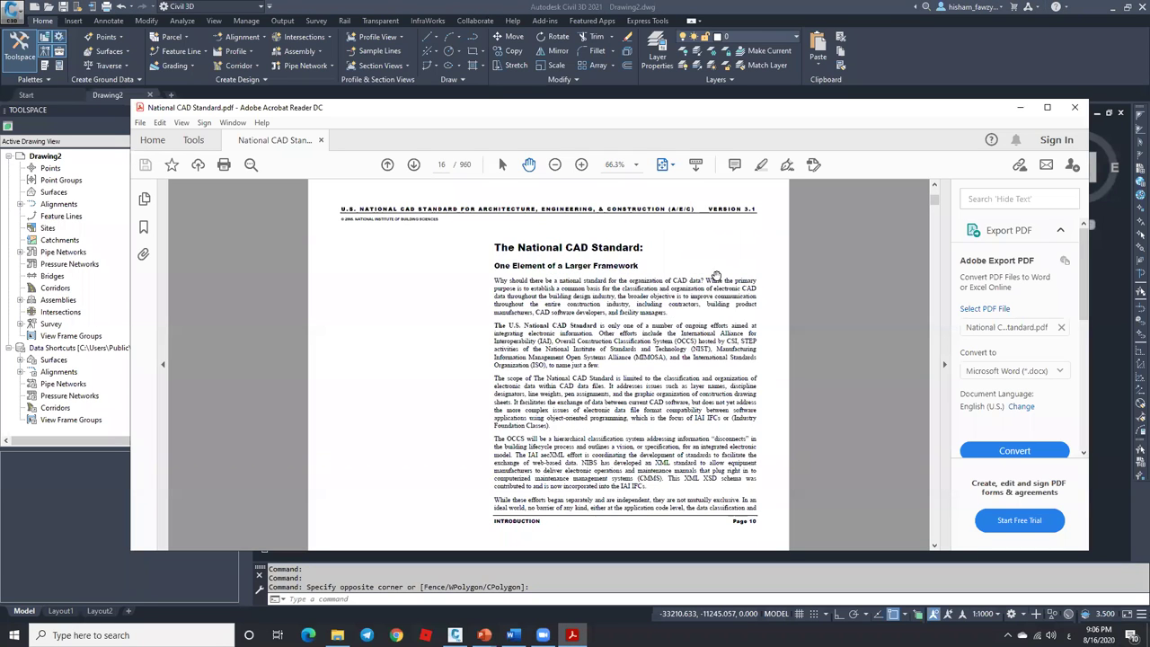
scroll(716, 276, down, 12)
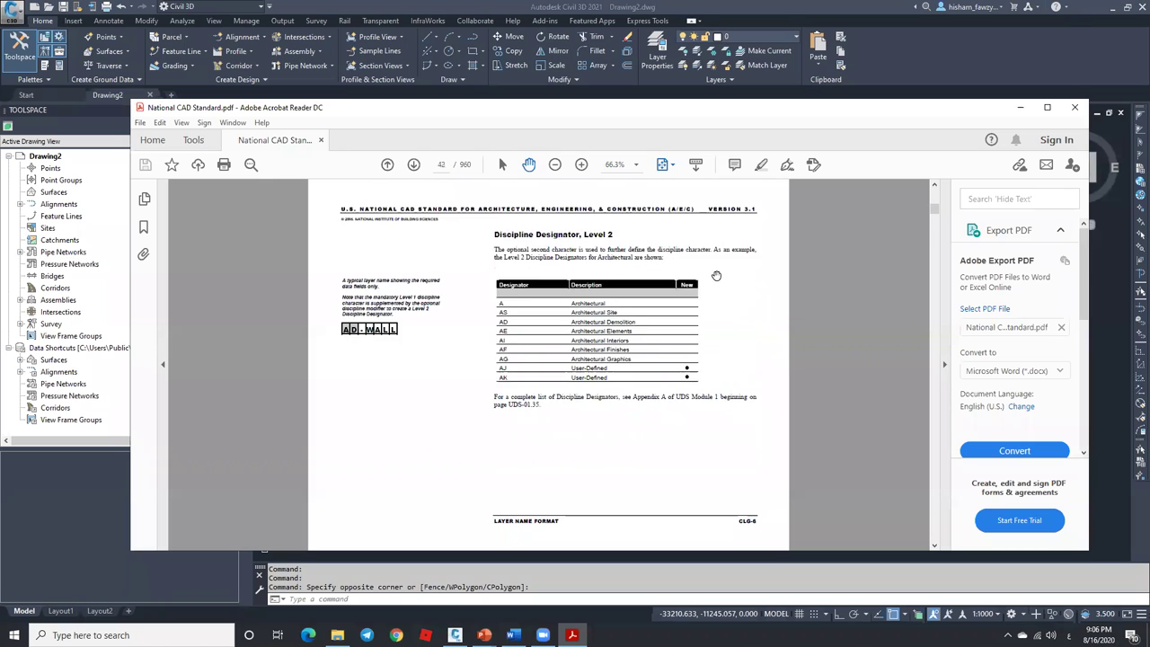
scroll(716, 276, up, 2)
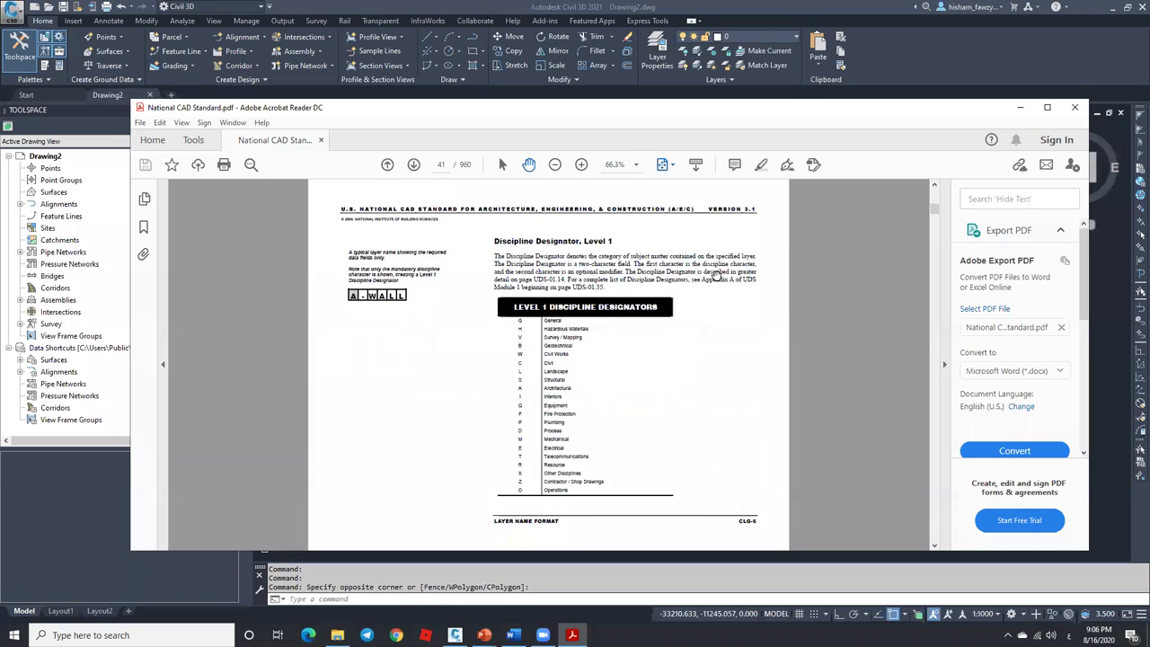
scroll(714, 275, down, 1)
click(1047, 107)
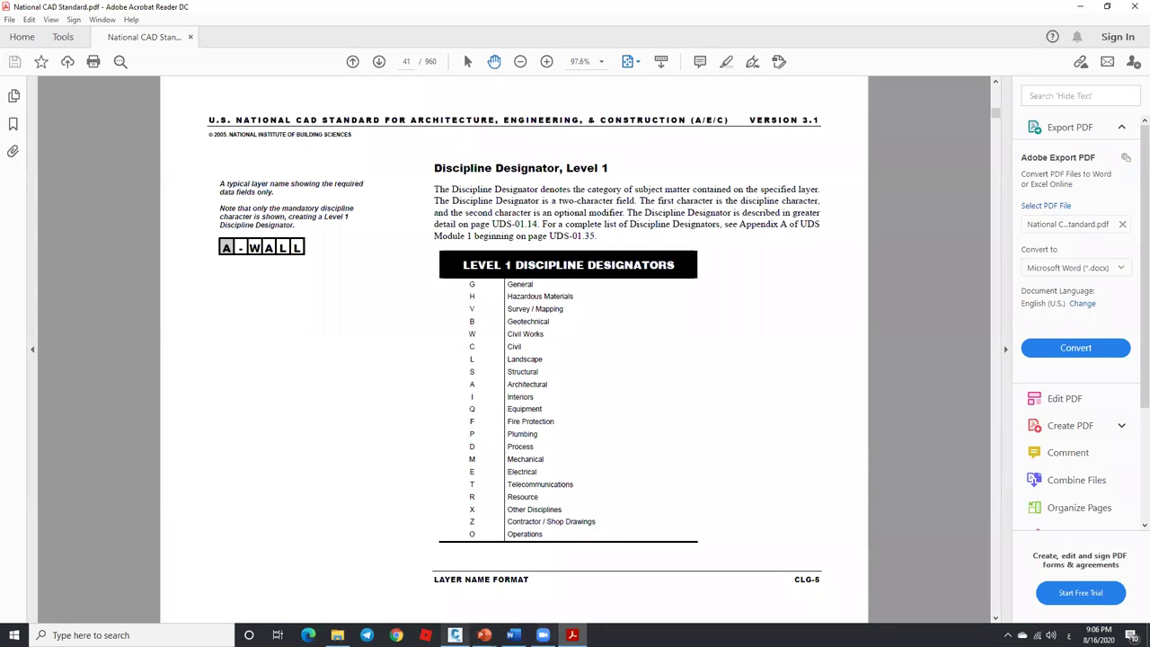
key(alt+Tab)
Snap Civil 3D to the right half and Acrobat to the left, collapsing Acrobat's Tools pane.
drag(633, 16, 1148, 112)
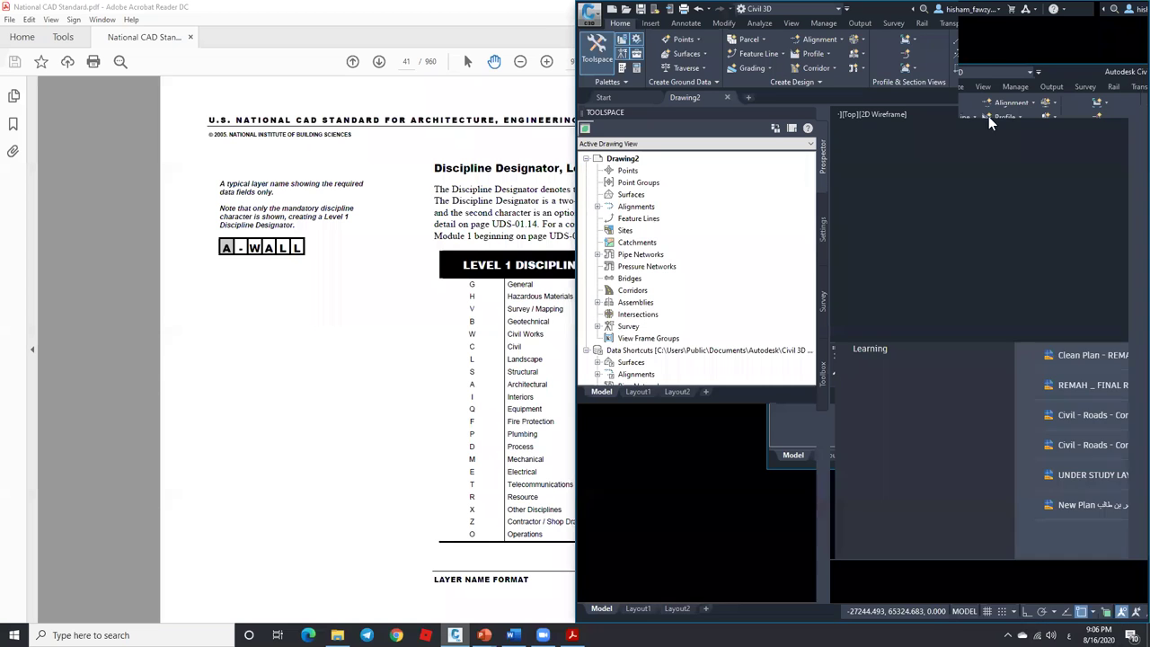
click(153, 202)
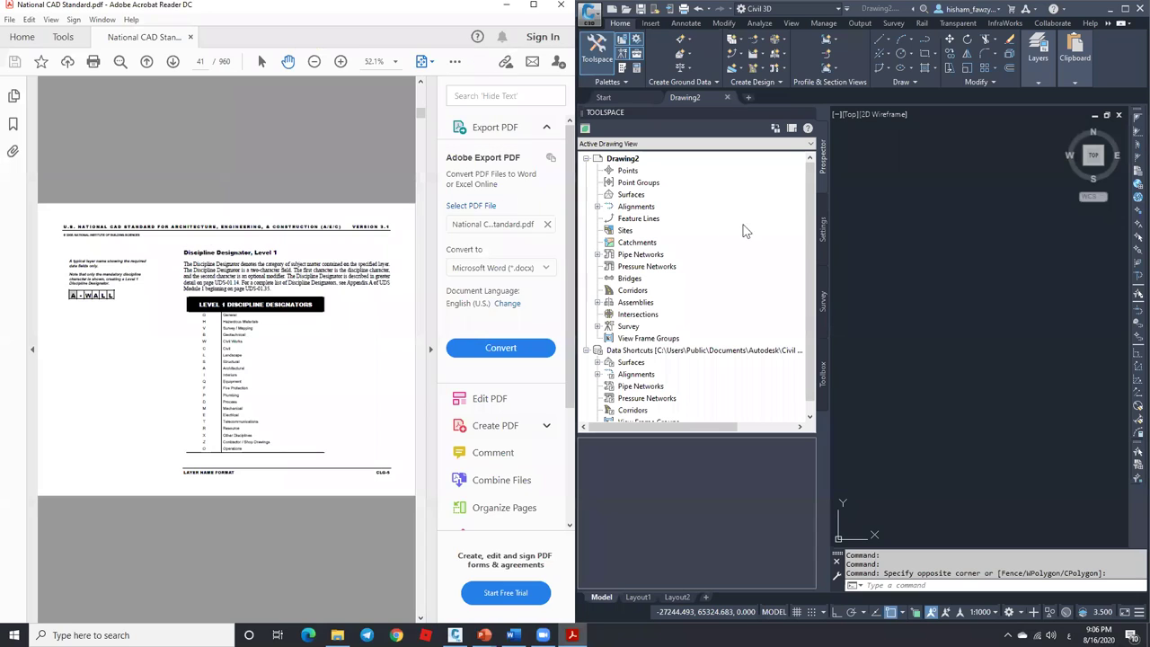
click(430, 349)
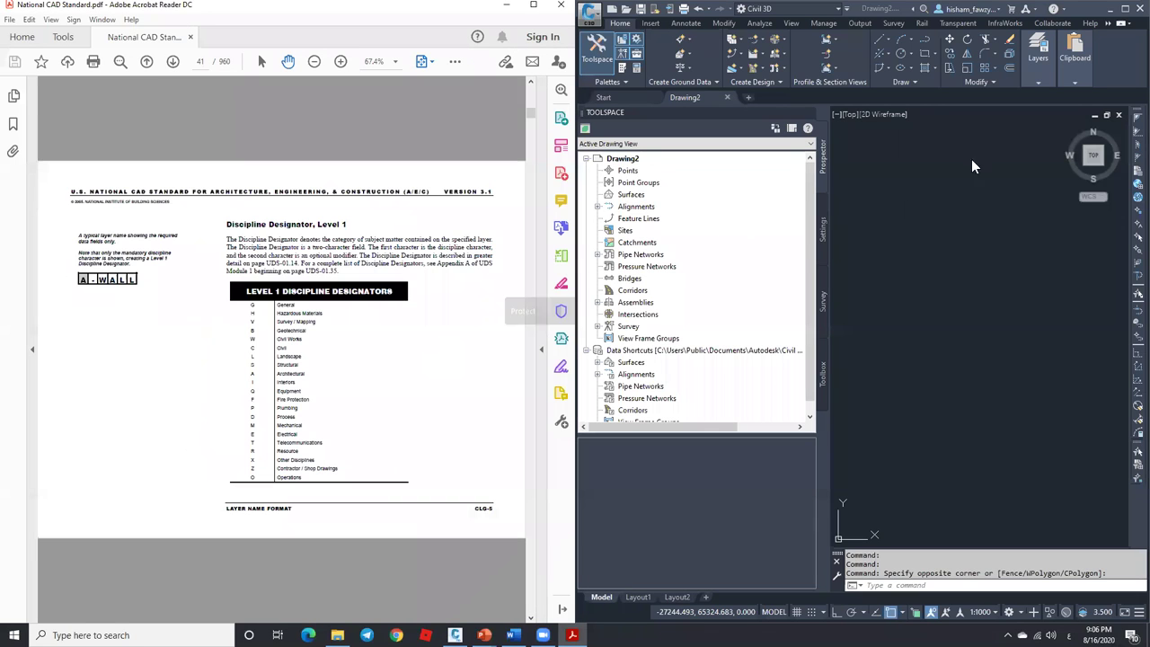
Check the drawing's existing layers in Civil 3D's Layer dropdown, then return to the PDF.
click(1038, 76)
mouse_move(1037, 74)
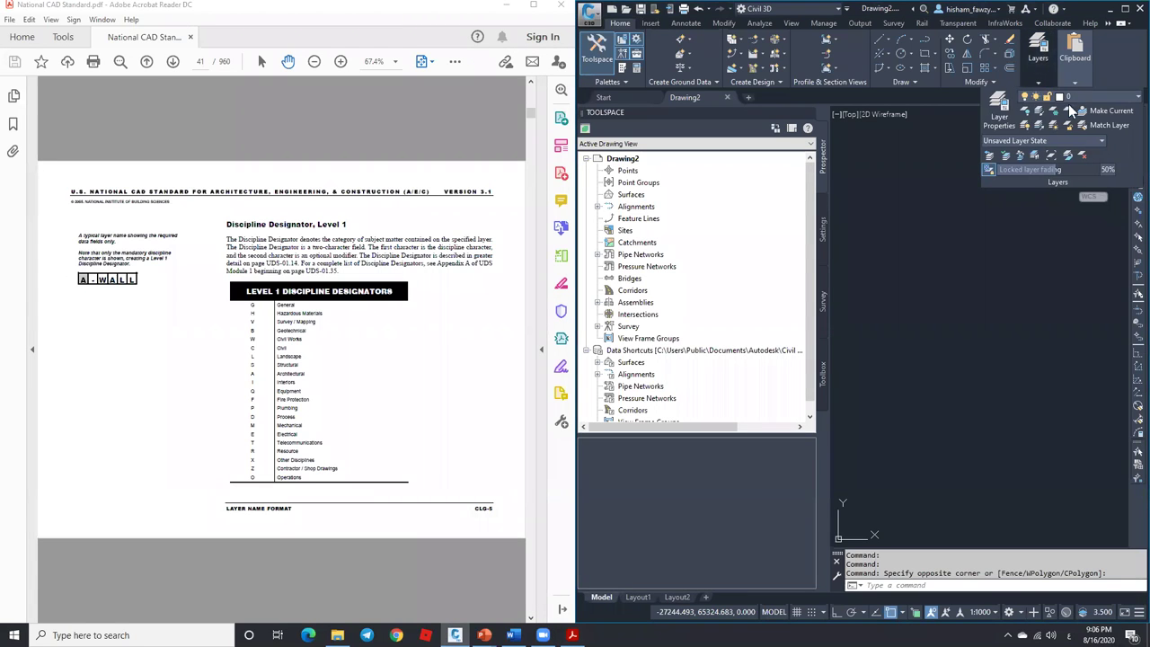
click(1090, 96)
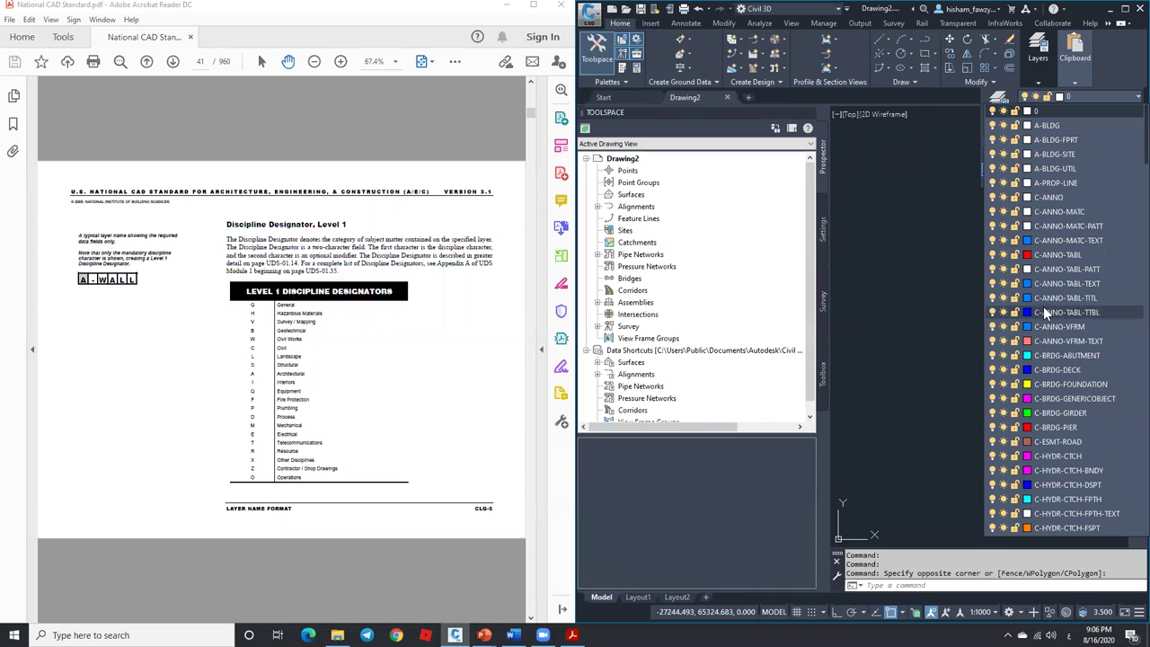
click(377, 340)
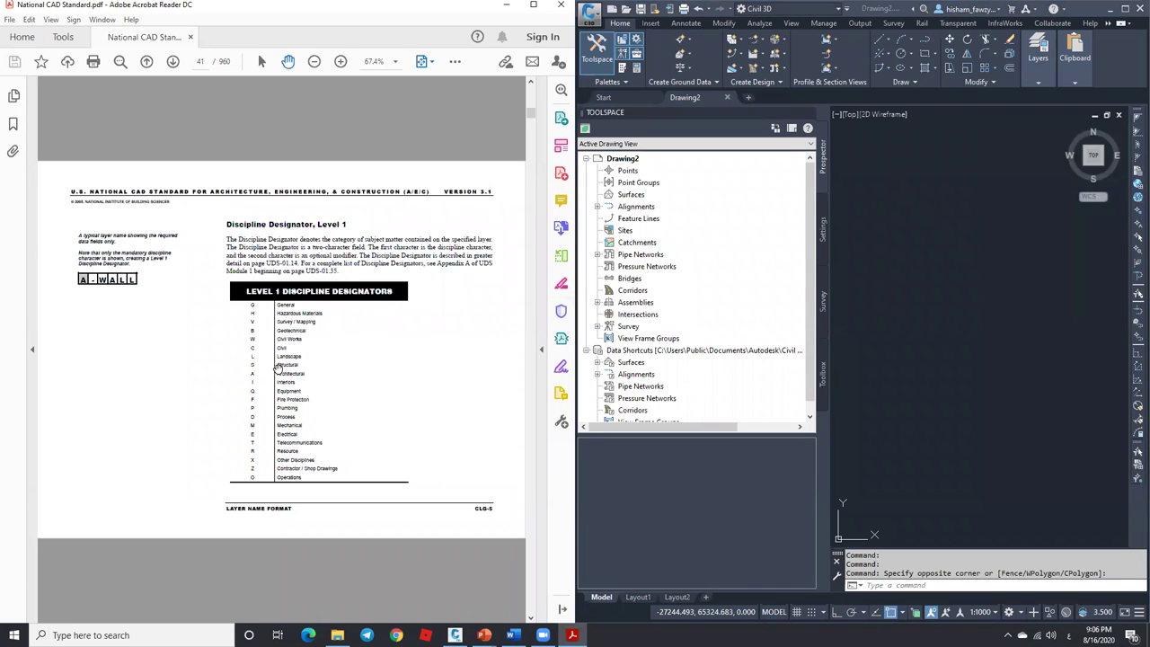
Page the PDF forward to page 64's Civil layer list, CD-AFLD through CD-CTRL.
ctrl+scroll(278, 365, up, 4)
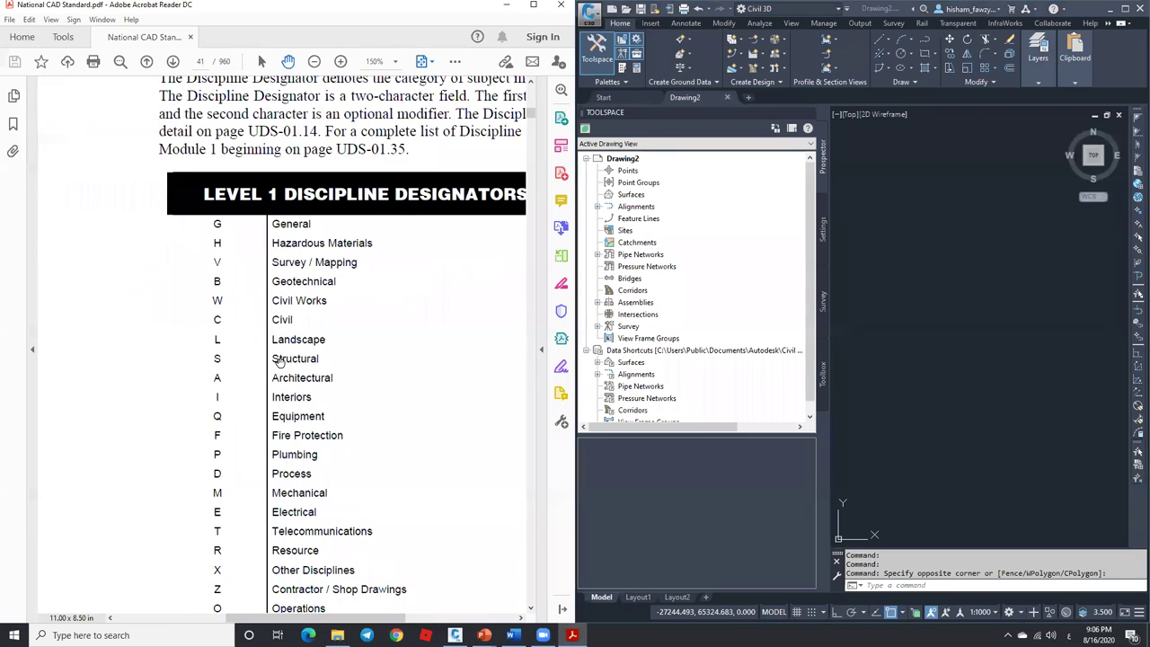
drag(397, 302, 356, 256)
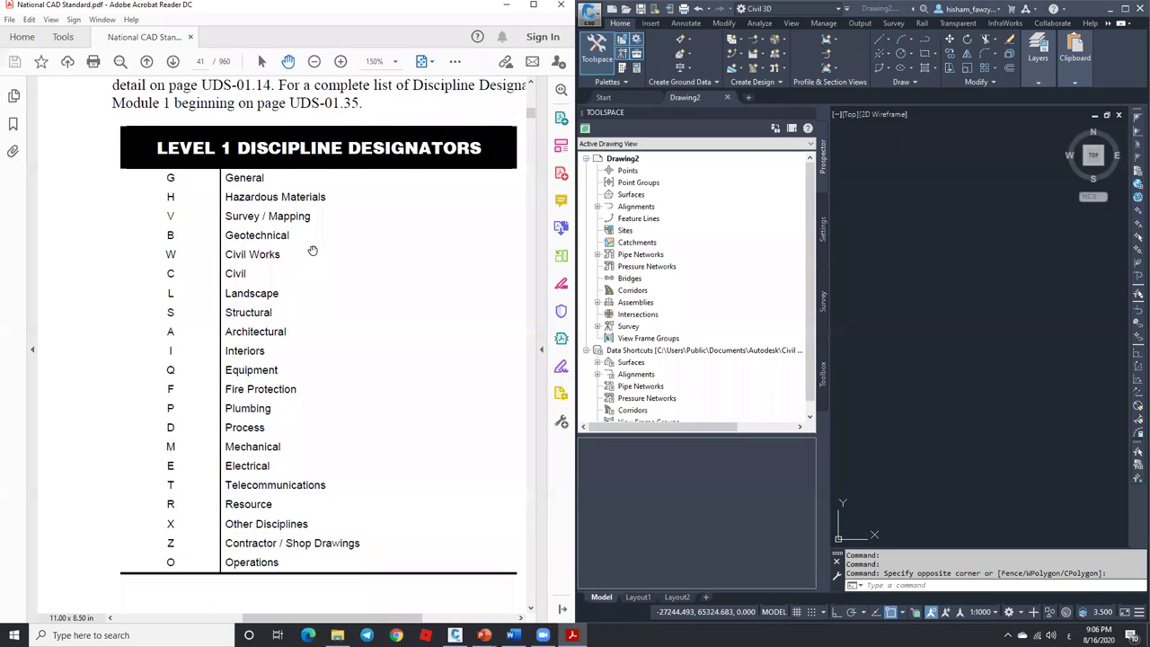
ctrl+scroll(310, 252, down, 1)
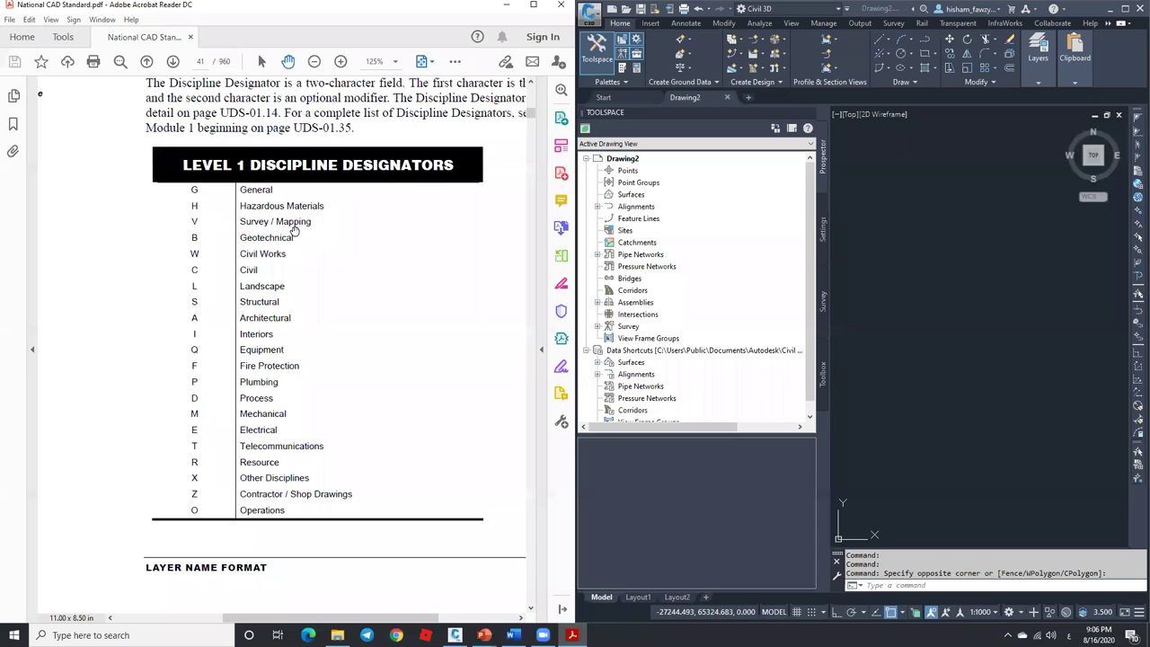
ctrl+scroll(383, 220, down, 1)
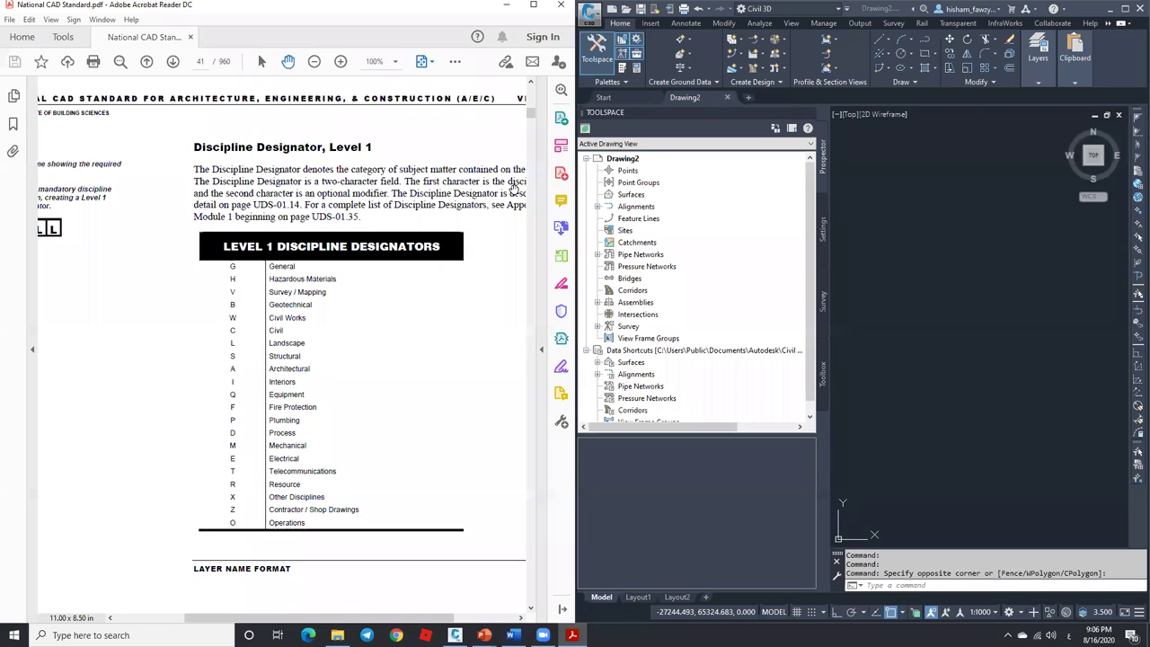
ctrl+scroll(289, 231, down, 1)
scroll(305, 224, down, 1)
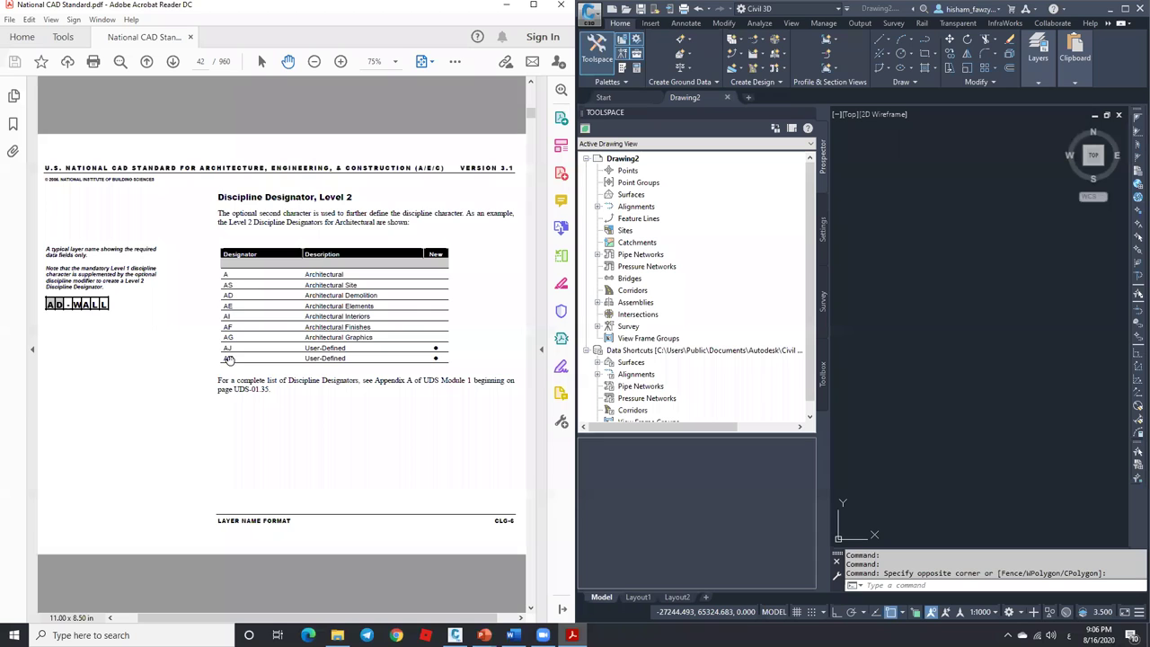
scroll(271, 297, down, 1)
scroll(272, 296, down, 4)
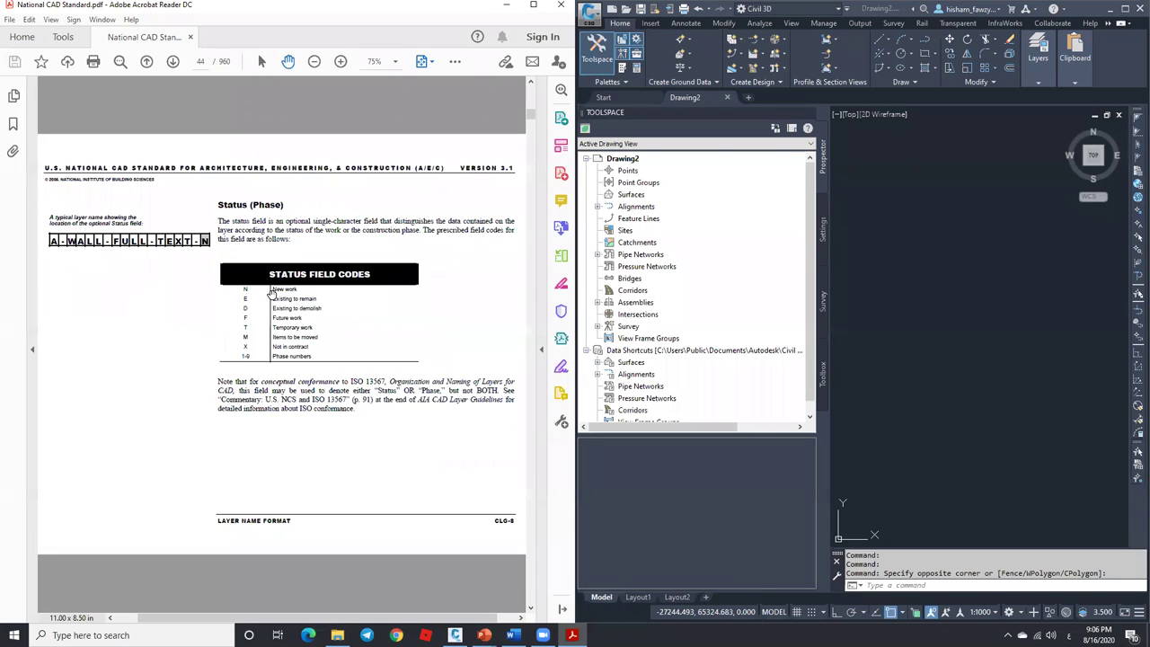
scroll(271, 294, down, 4)
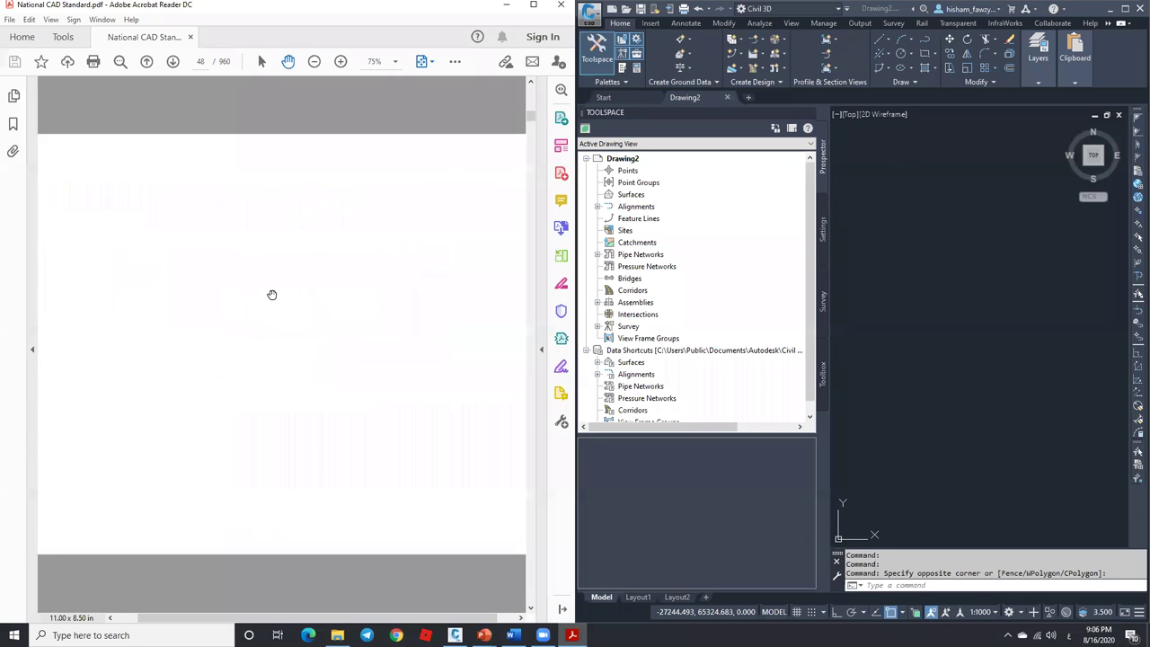
scroll(271, 294, down, 4)
scroll(271, 295, down, 6)
scroll(271, 294, down, 3)
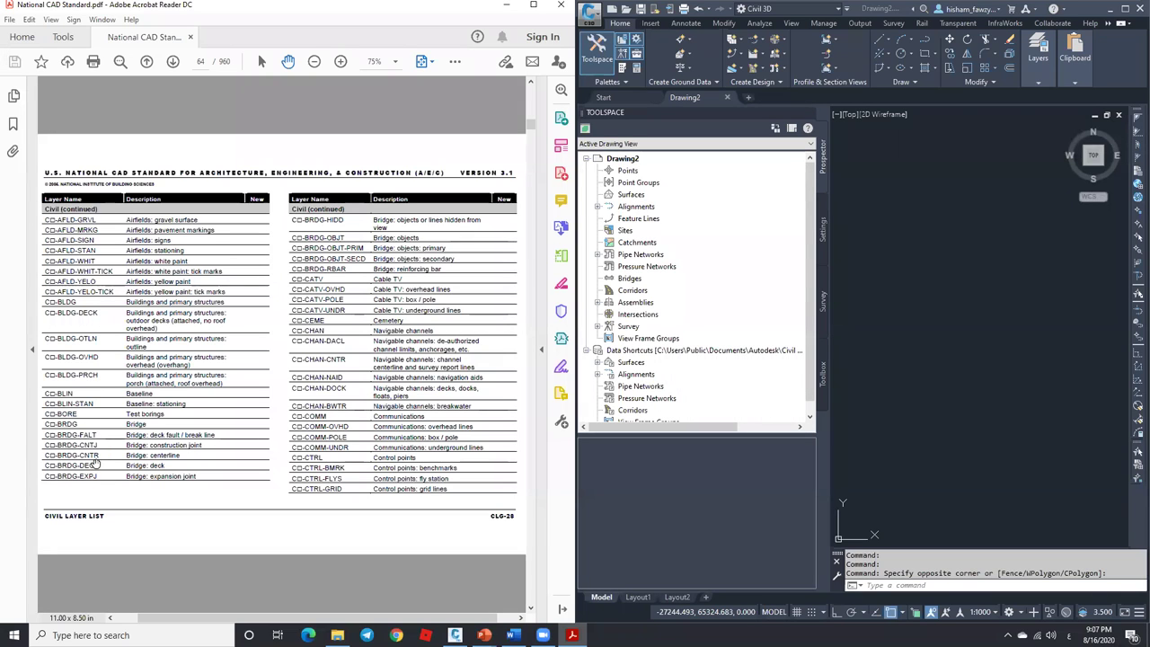
Zoom the page 64 Civil layer list to 125% with Ctrl+scroll.
ctrl+scroll(99, 463, up, 2)
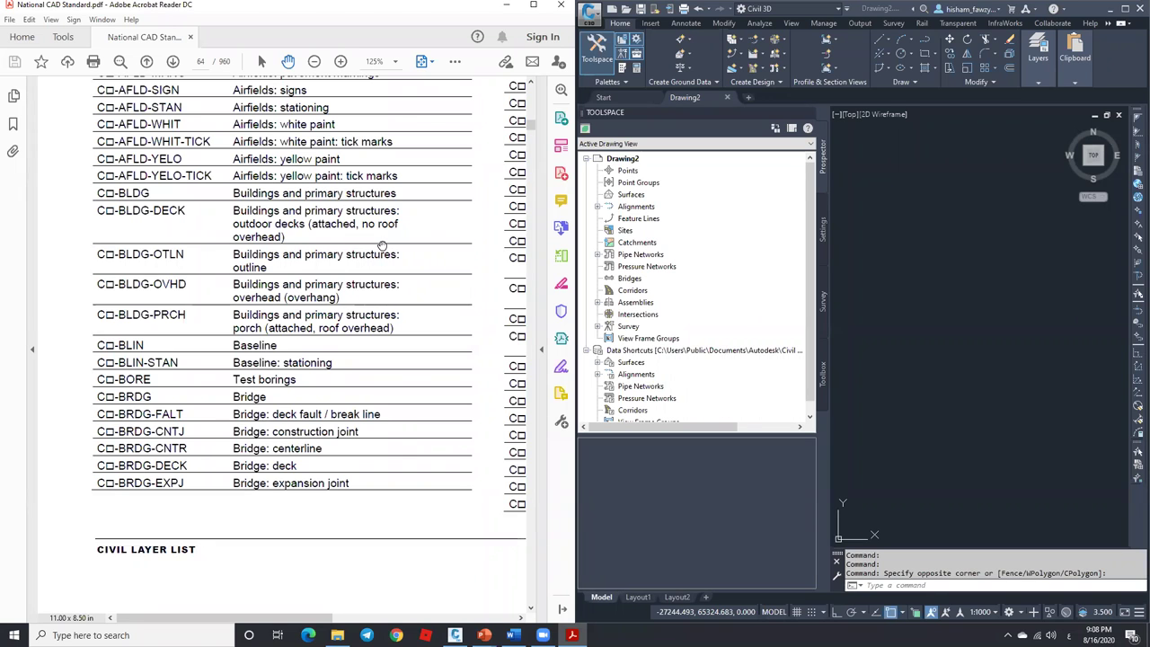
Fit one full page, go back to page 54's Survey/Mapping layers, and zoom to 150%.
scroll(407, 144, up, 1)
scroll(407, 144, right, 1)
click(432, 61)
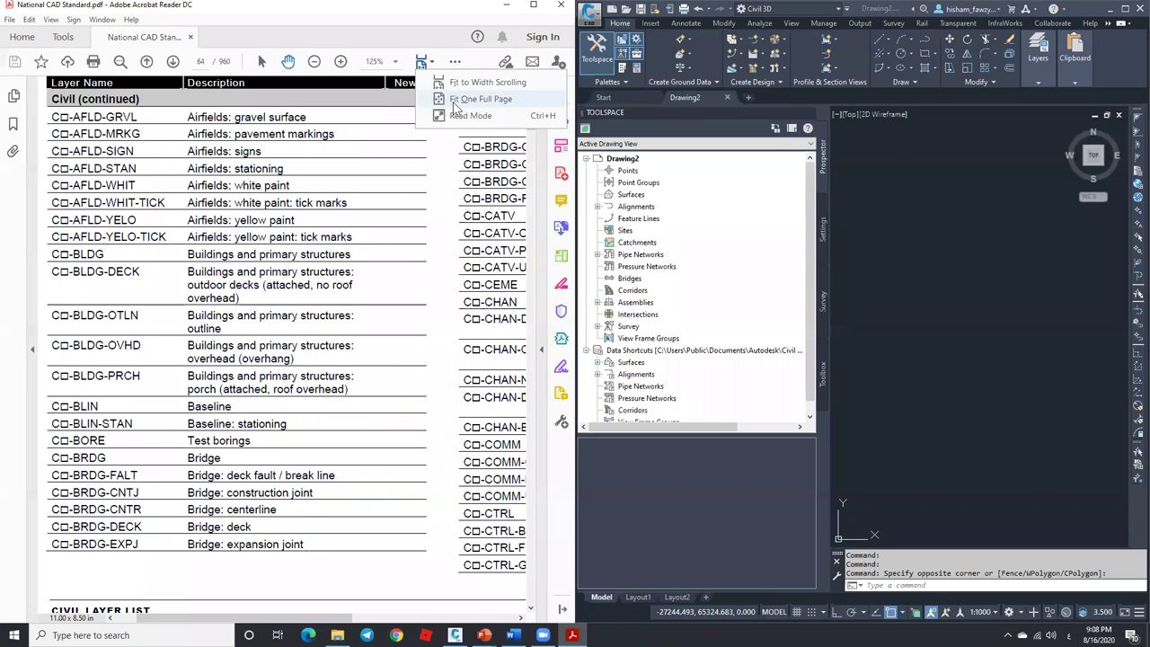
click(446, 99)
scroll(347, 222, up, 4)
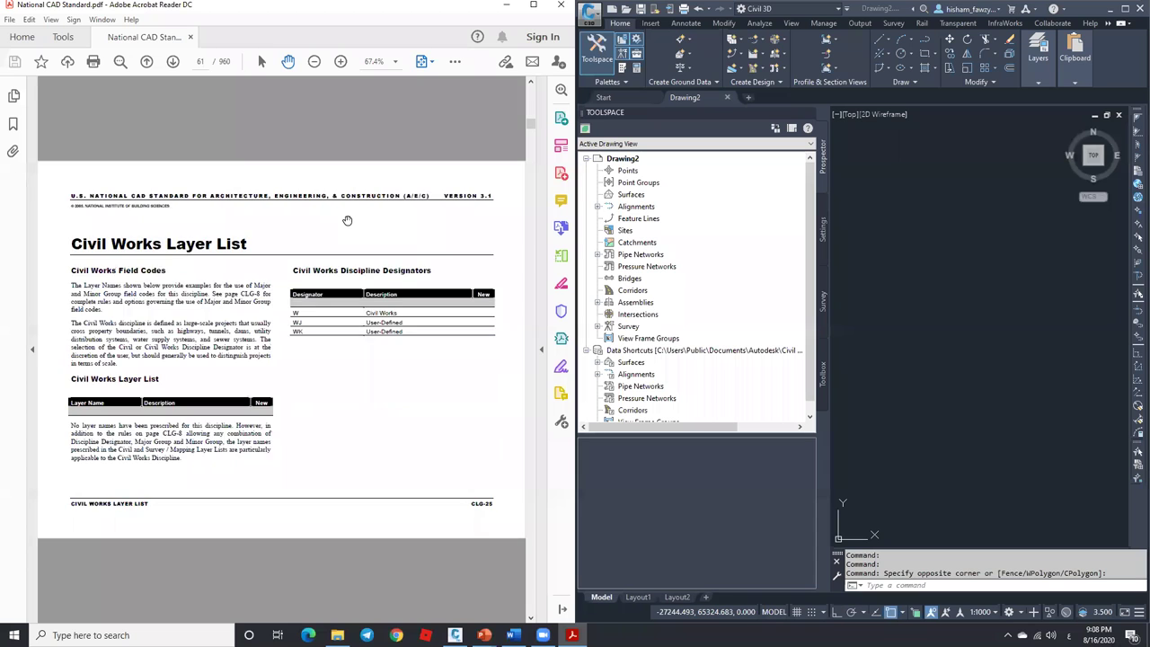
scroll(347, 220, up, 6)
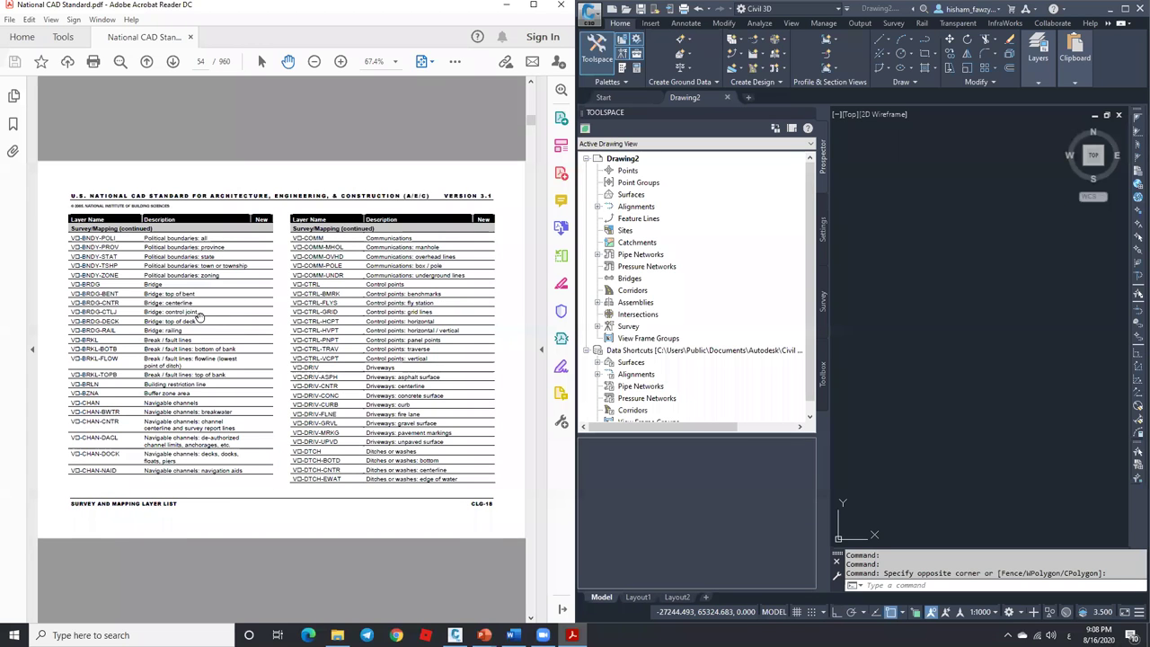
ctrl+scroll(135, 331, up, 3)
ctrl+scroll(135, 332, up, 1)
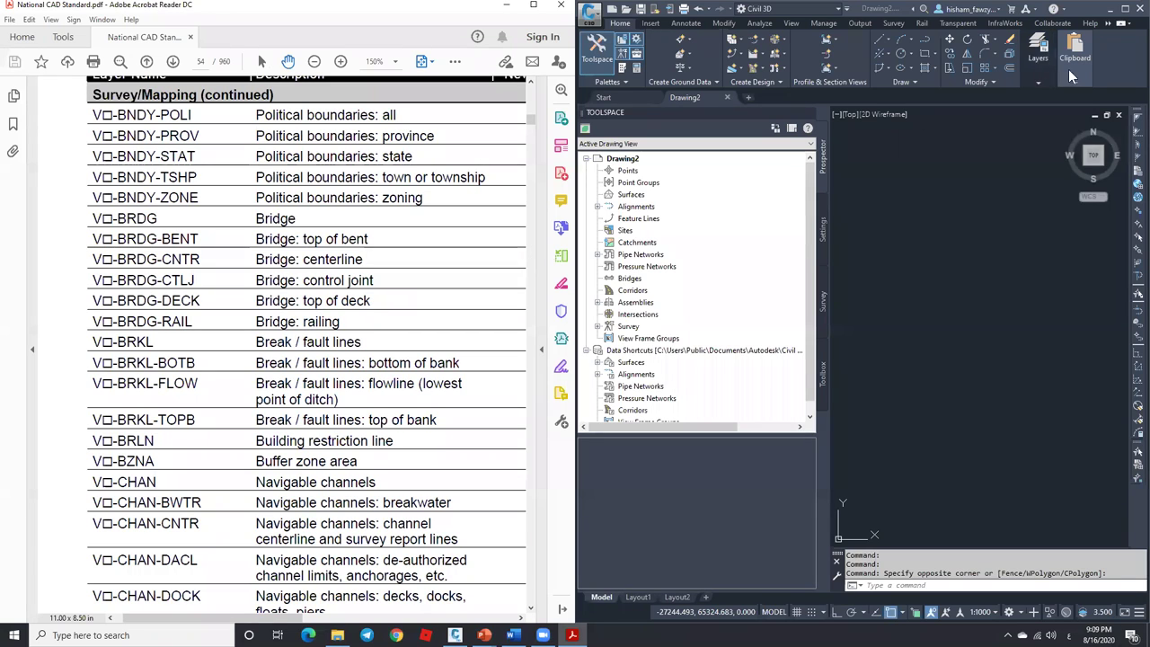
Compare with the layers in Civil 3D's Layers dropdown, then return to the PDF.
click(1042, 76)
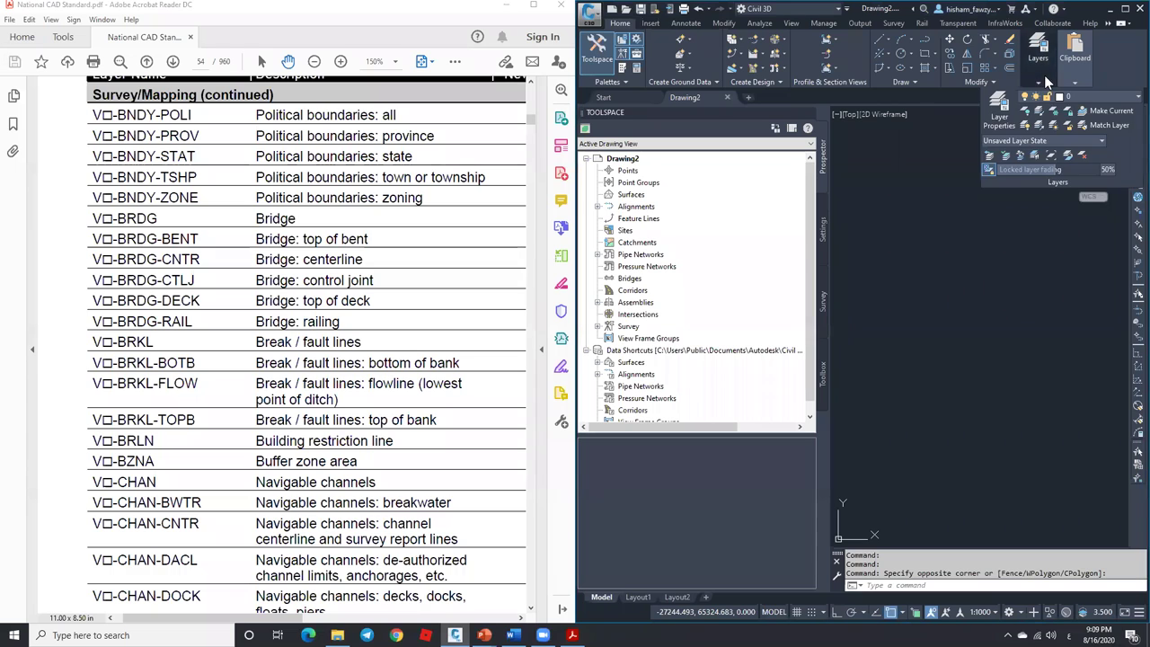
click(1088, 97)
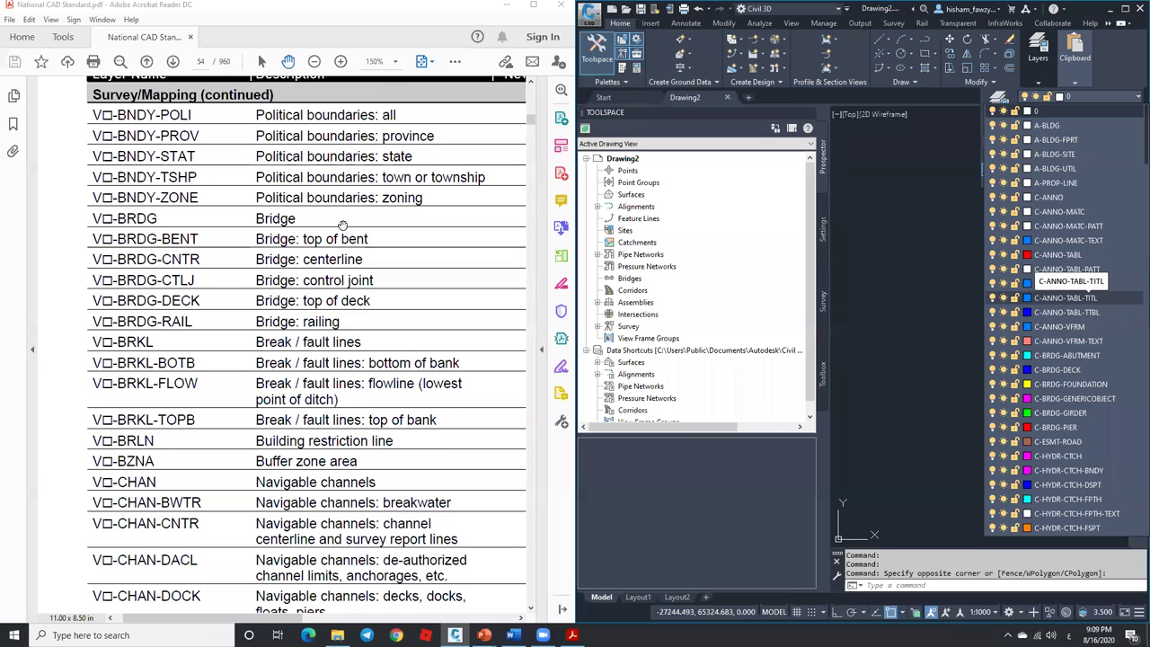
click(371, 237)
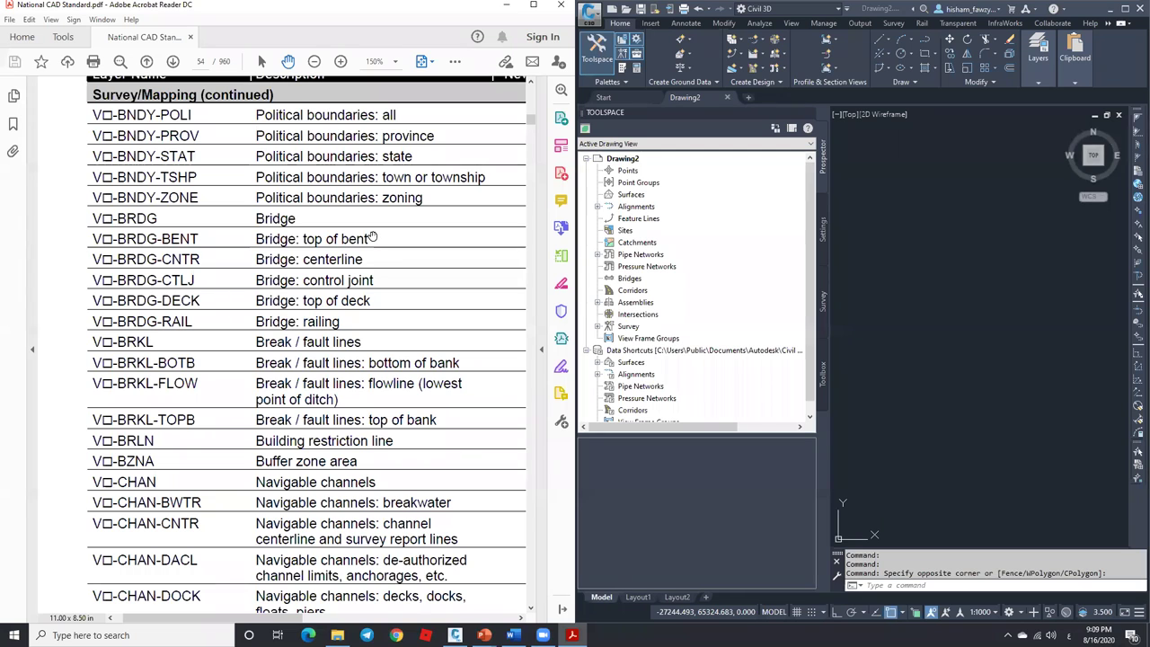
Minimize Acrobat, maximize Civil 3D, and bring the PowerPoint slide show forward.
click(506, 5)
double_click(849, 11)
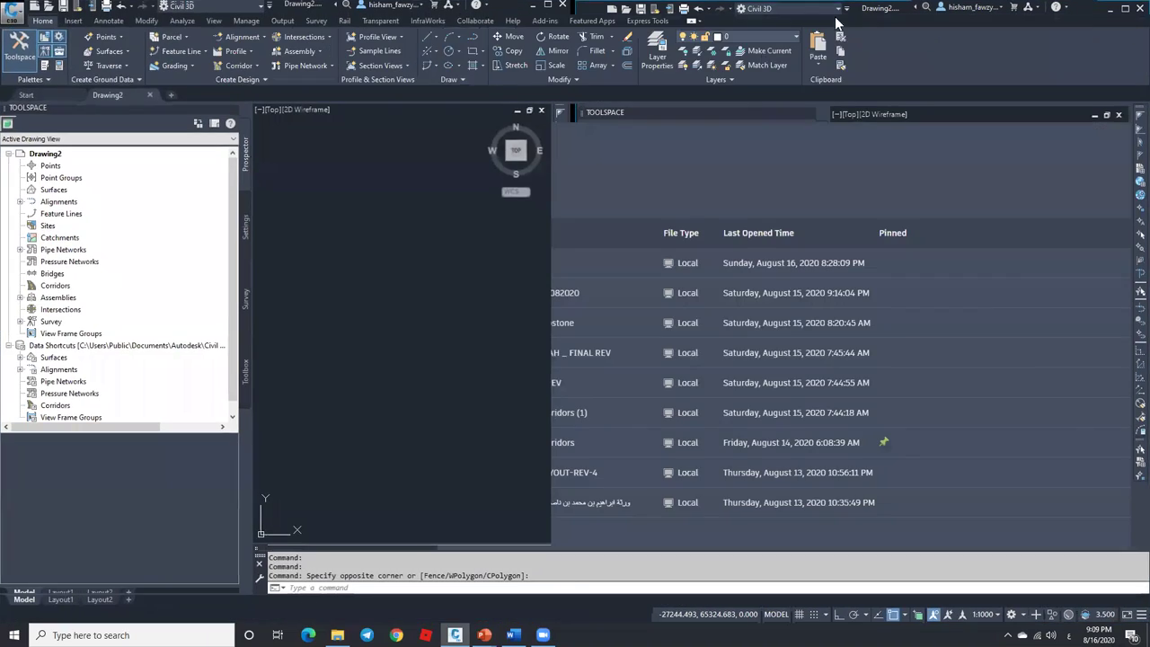
click(513, 635)
click(513, 635)
mouse_move(485, 635)
click(550, 546)
Reveal the remaining recap bullets through Point File Format and answered questions, then minimize the show.
click(733, 376)
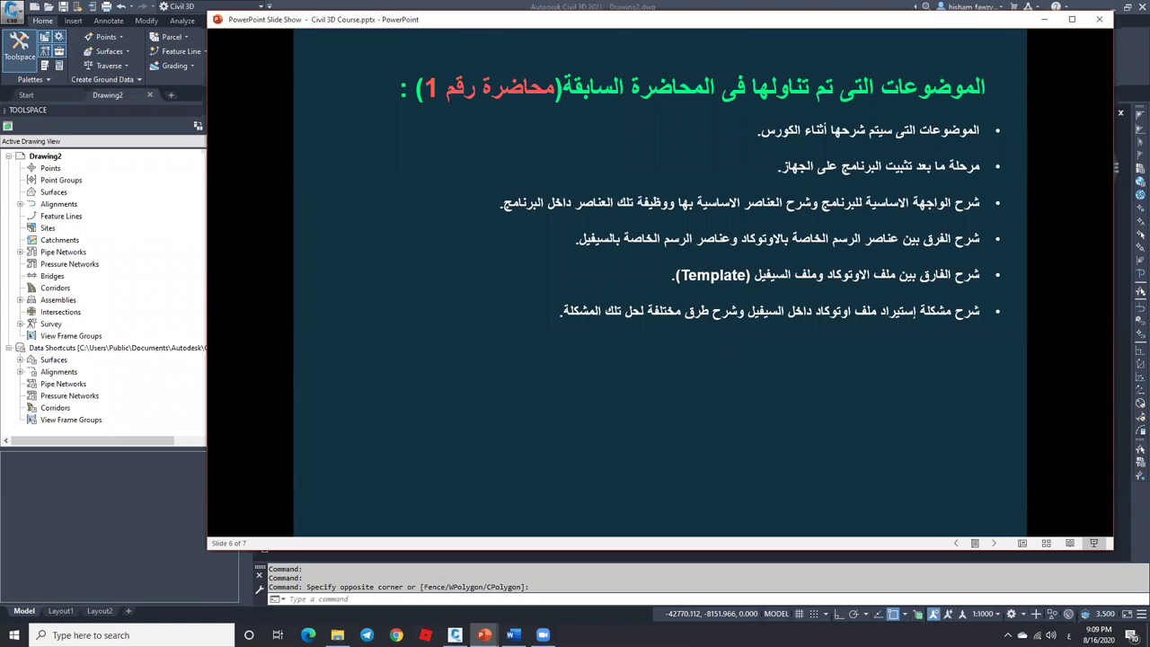
click(698, 325)
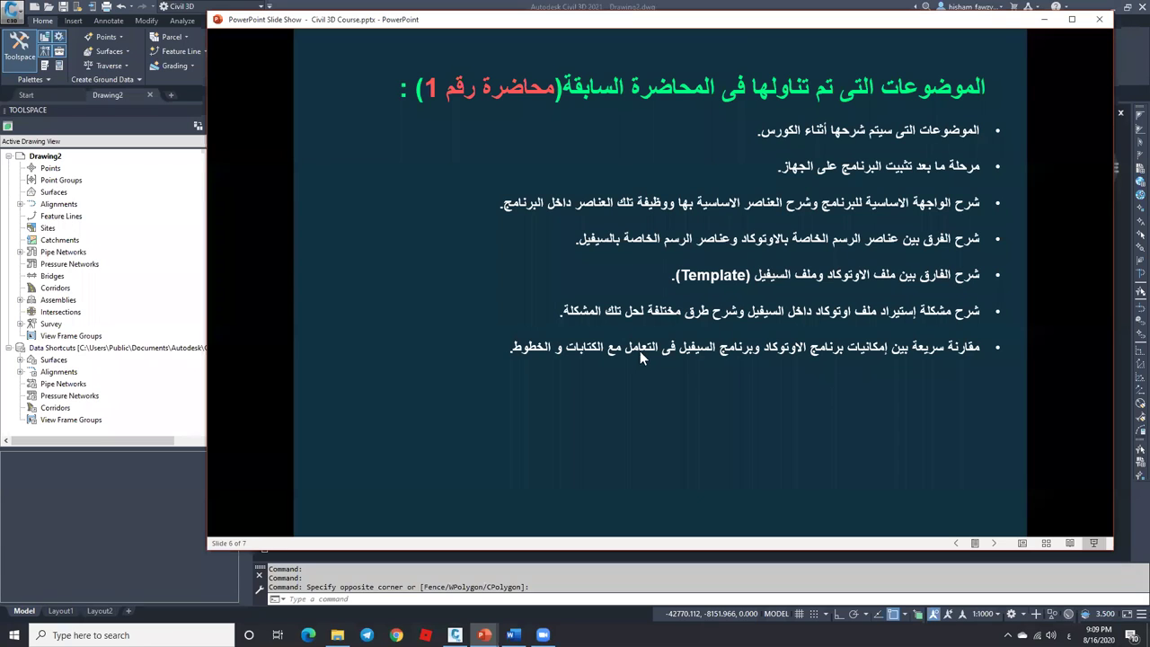
click(760, 359)
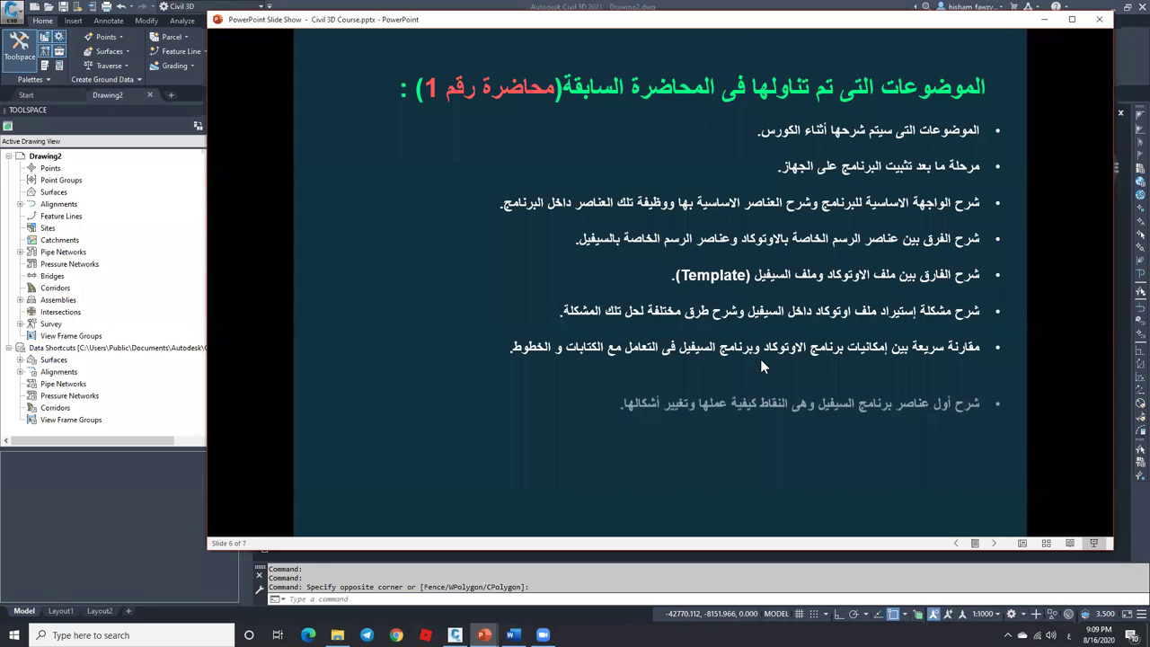
click(760, 397)
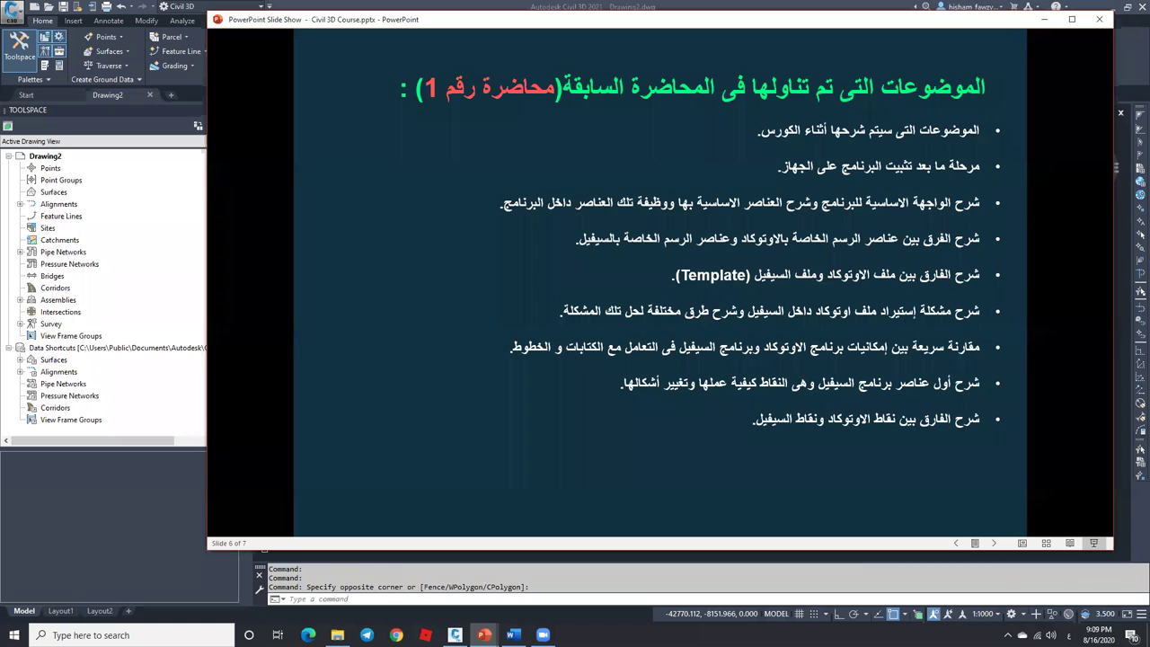
key(Right)
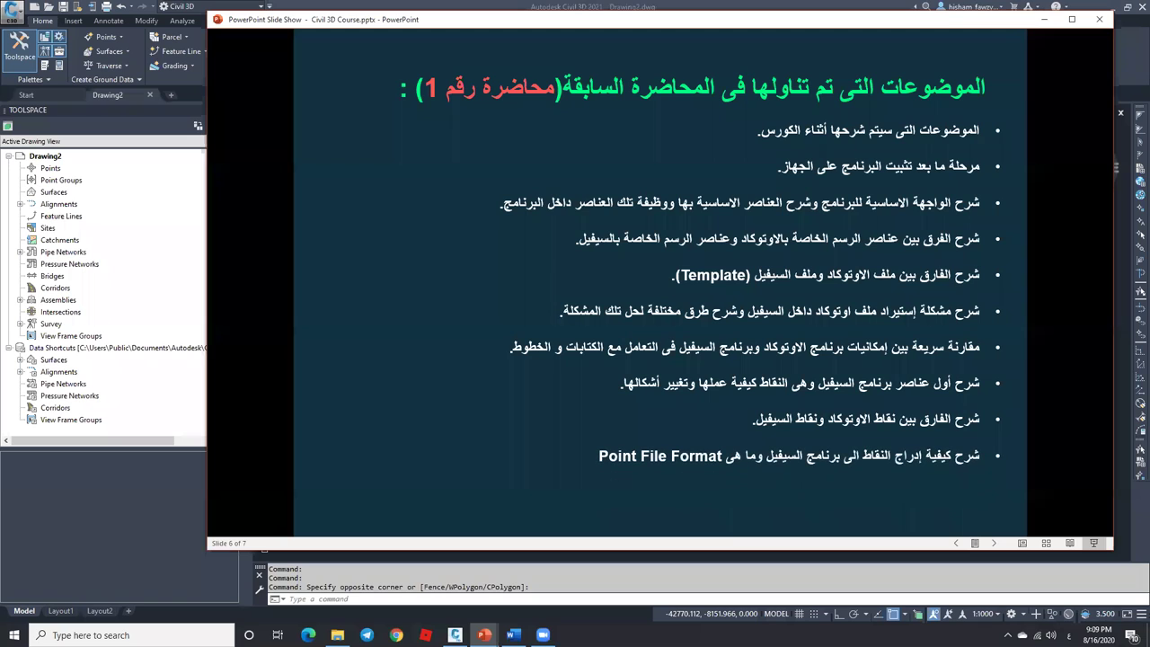
key(Right)
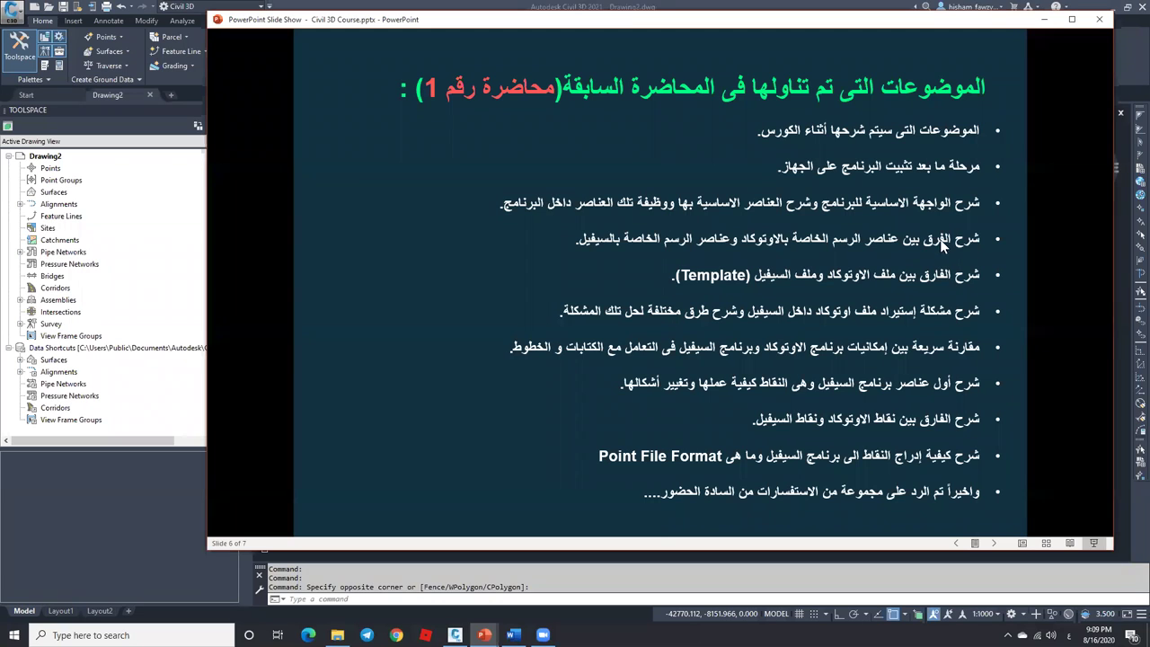
click(1045, 19)
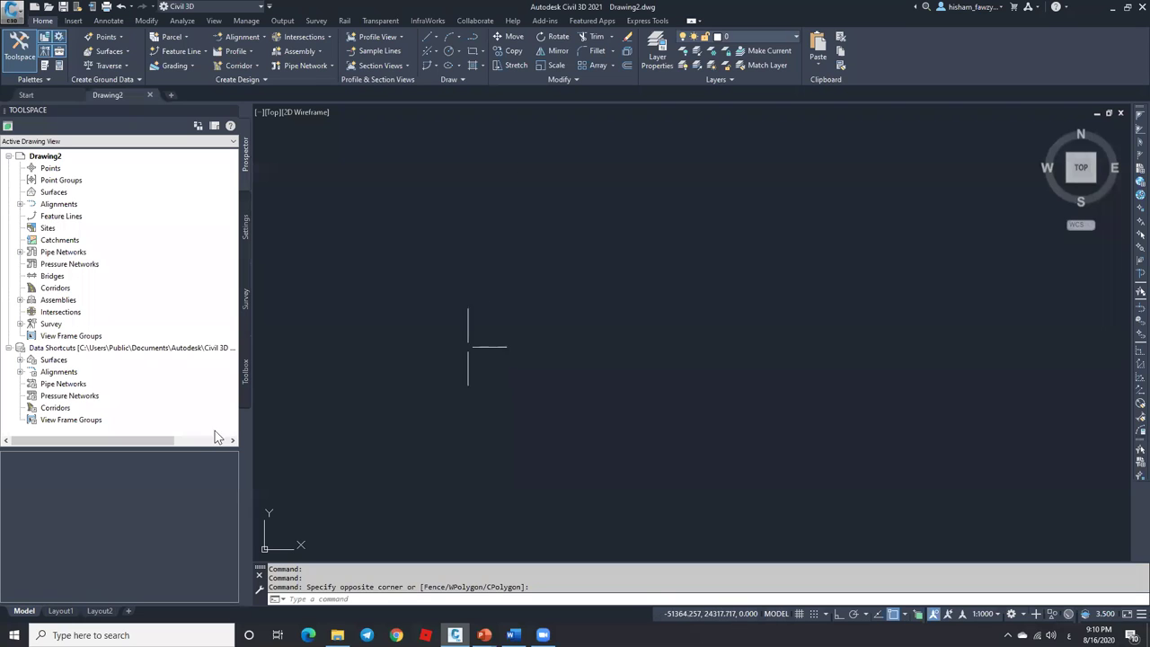
Enter EG in E2, fill it down column E, and begin a =CONC formula in F2.
click(337, 634)
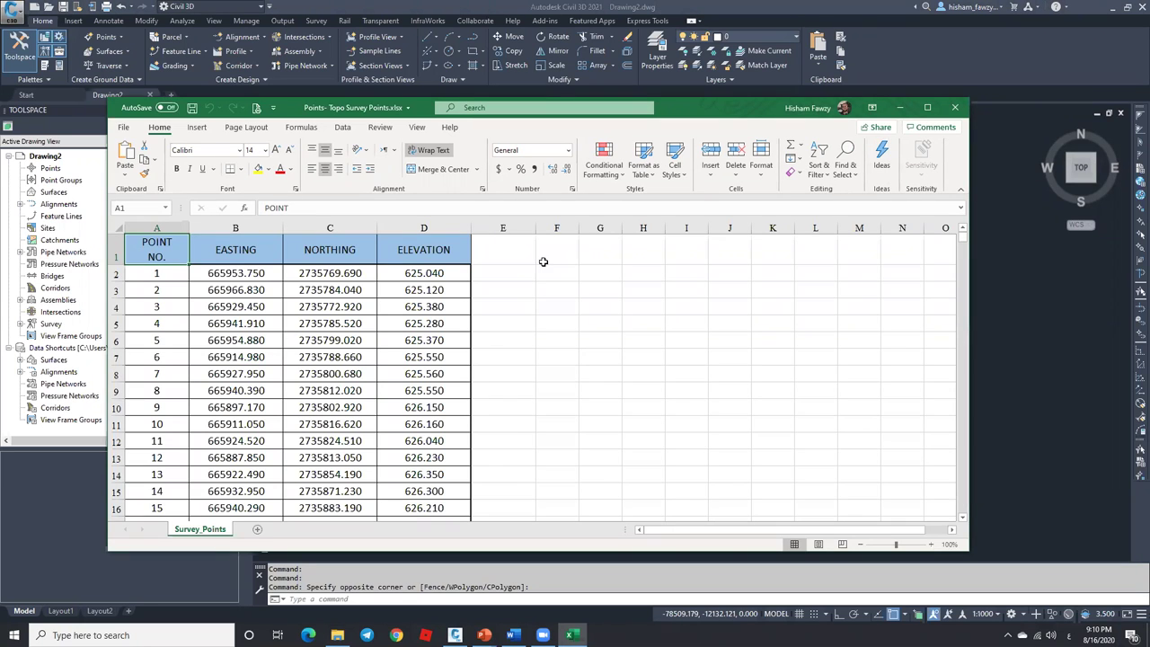
click(581, 306)
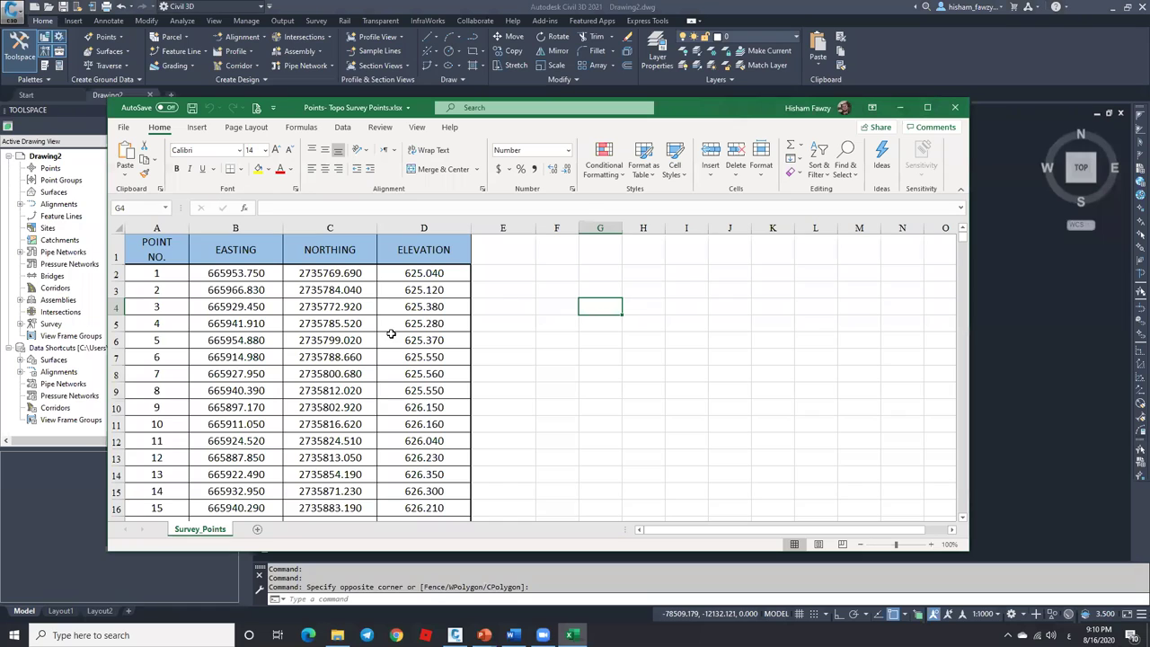
click(527, 272)
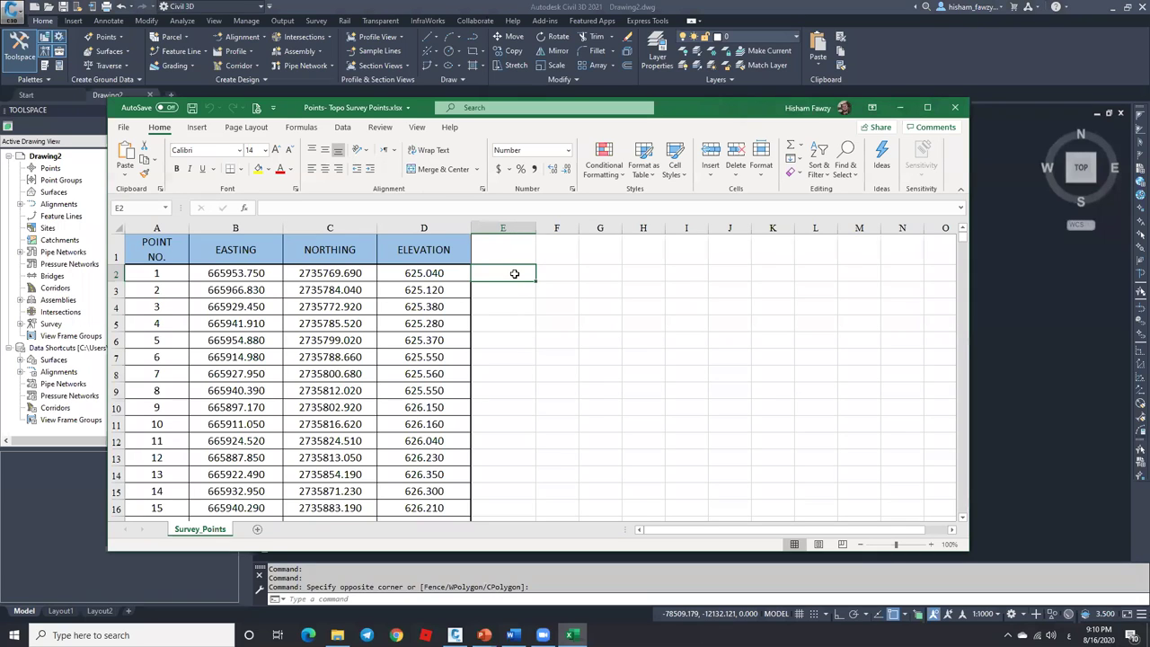
text(لا)
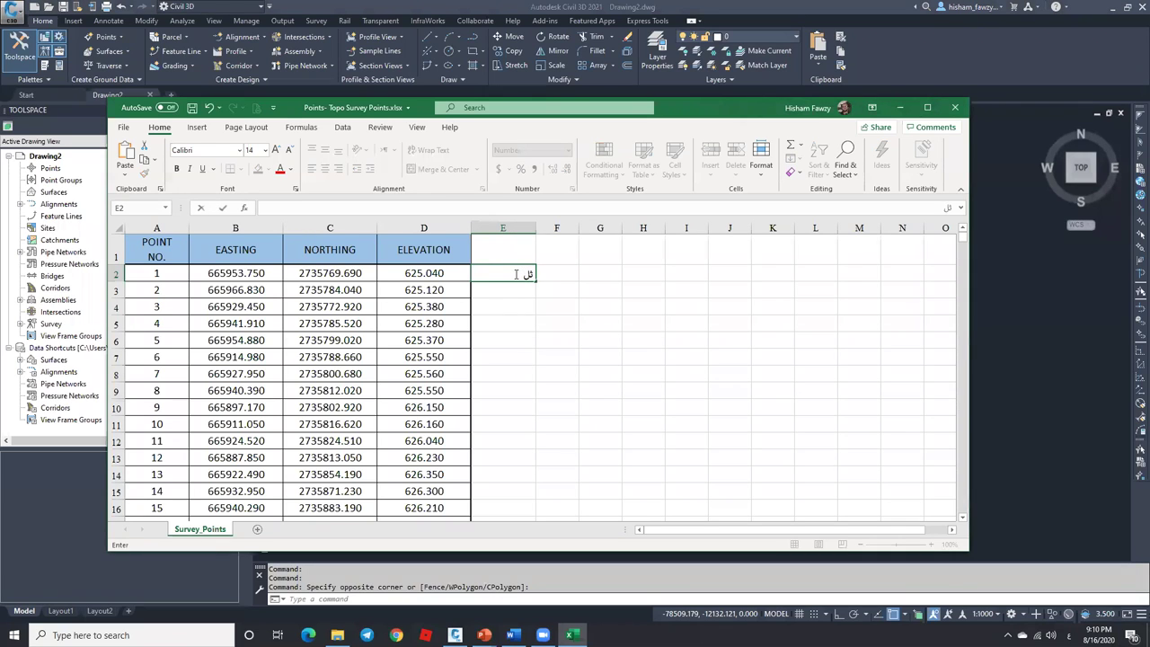
key(BackSpace)
key(alt+shift)
text(EG)
key(ctrl+Return)
double_click(530, 280)
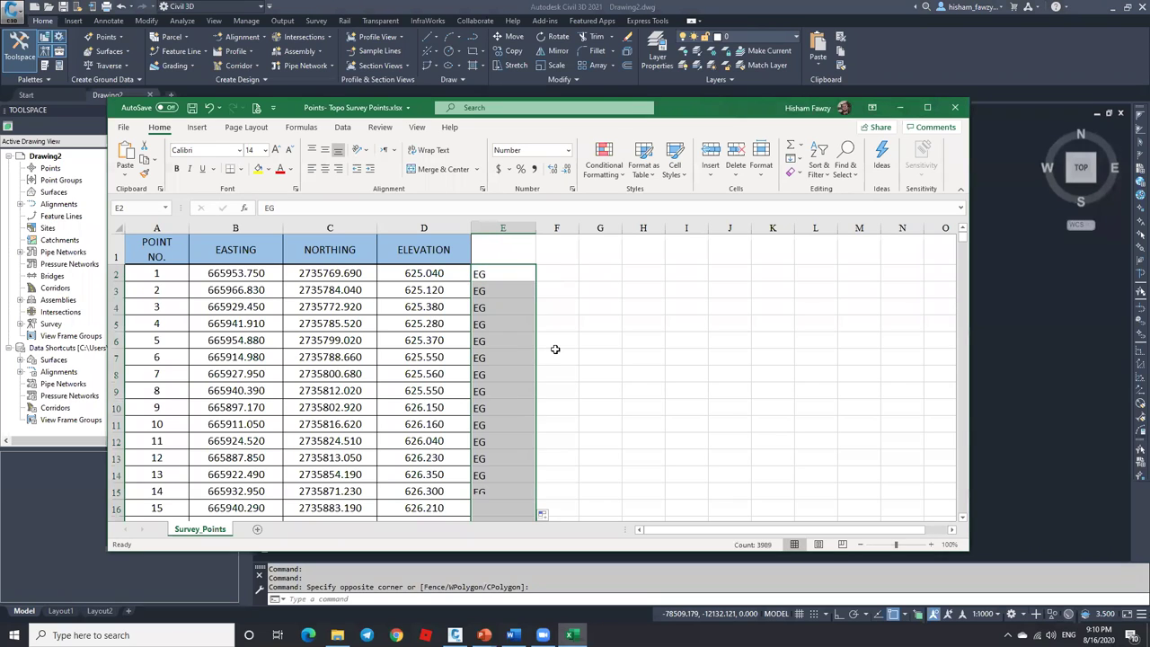
click(563, 271)
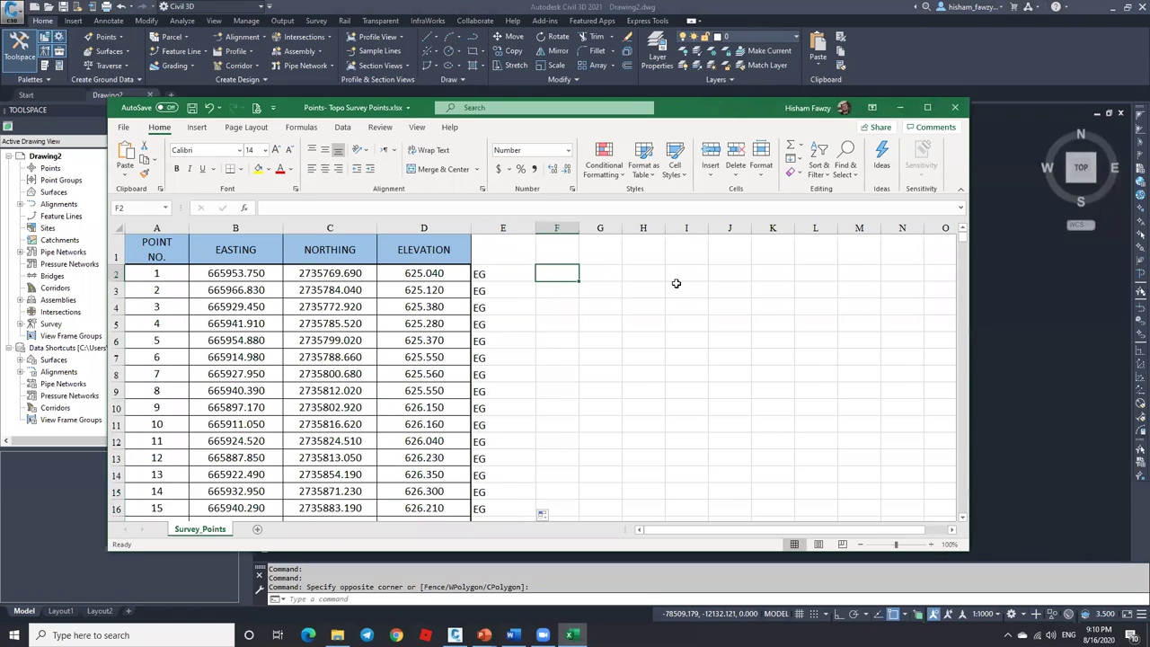
text(=CONC)
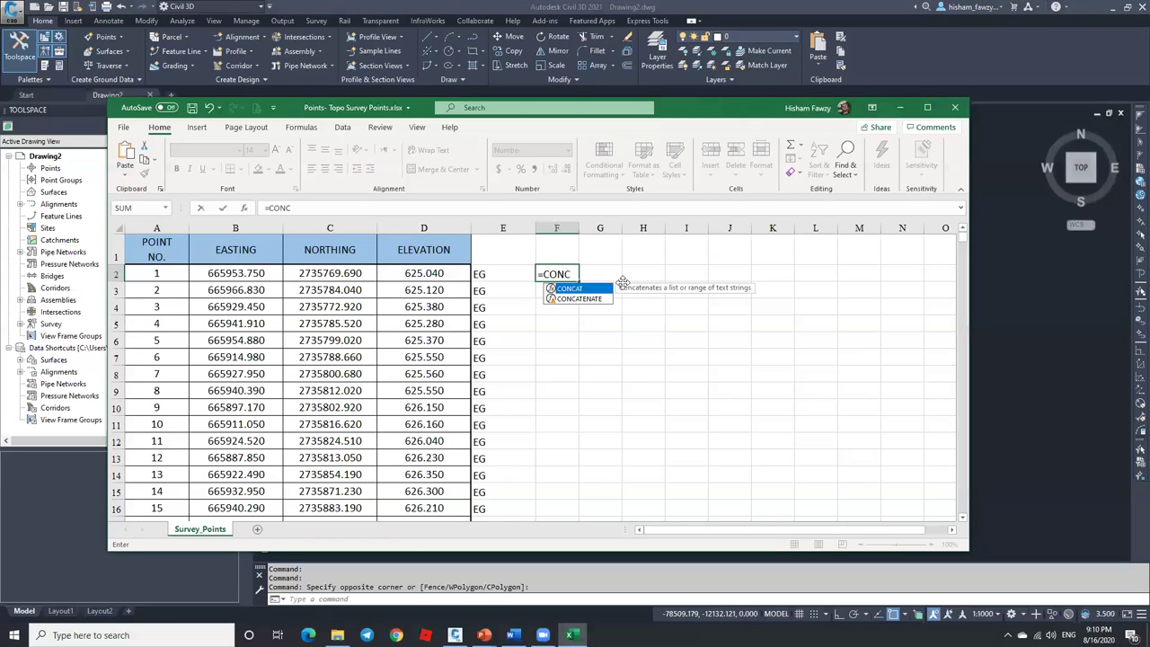
Start a CONCATENATE formula in F2 from the autocomplete suggestions.
click(577, 300)
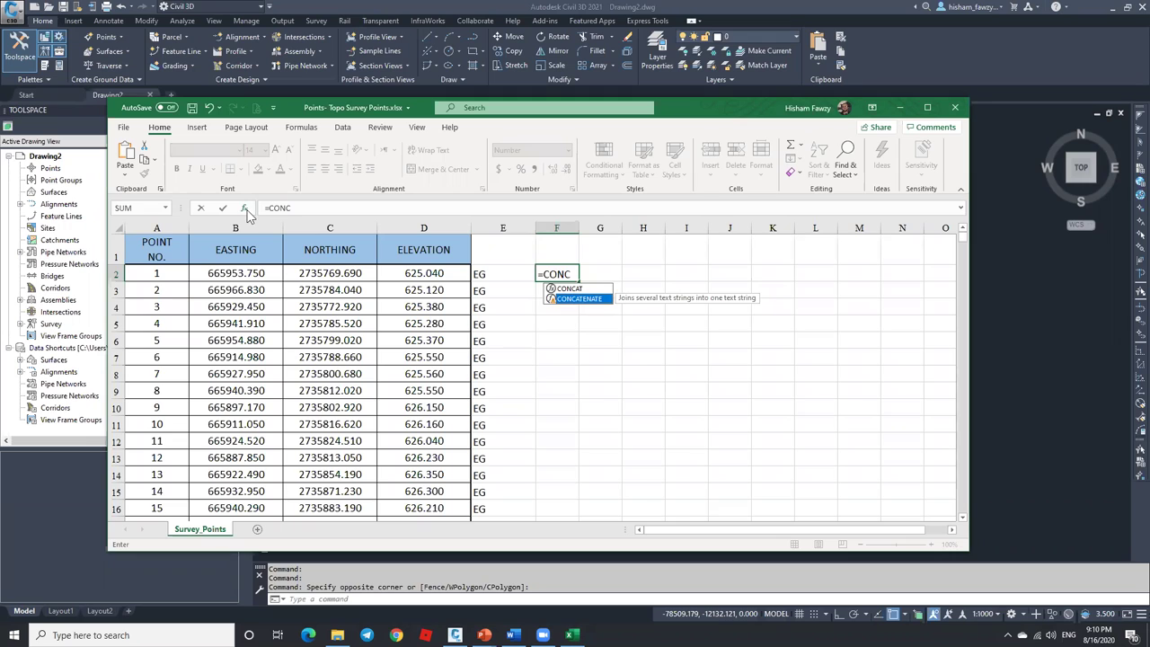
key(shift+F3)
drag(746, 209, 693, 172)
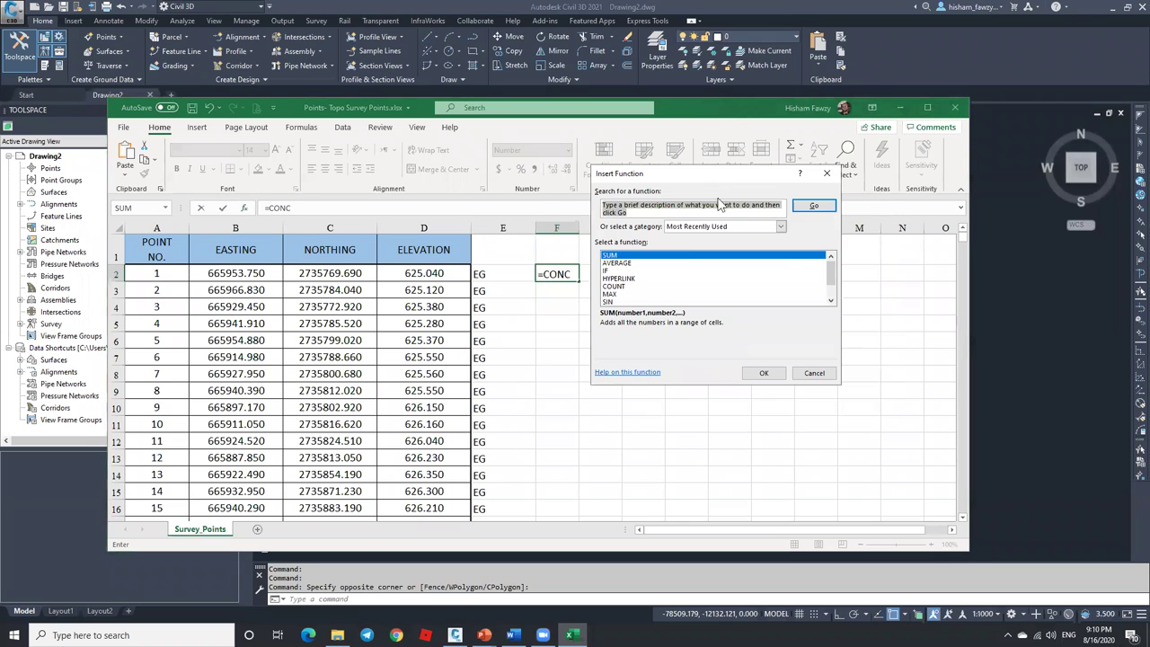
click(814, 372)
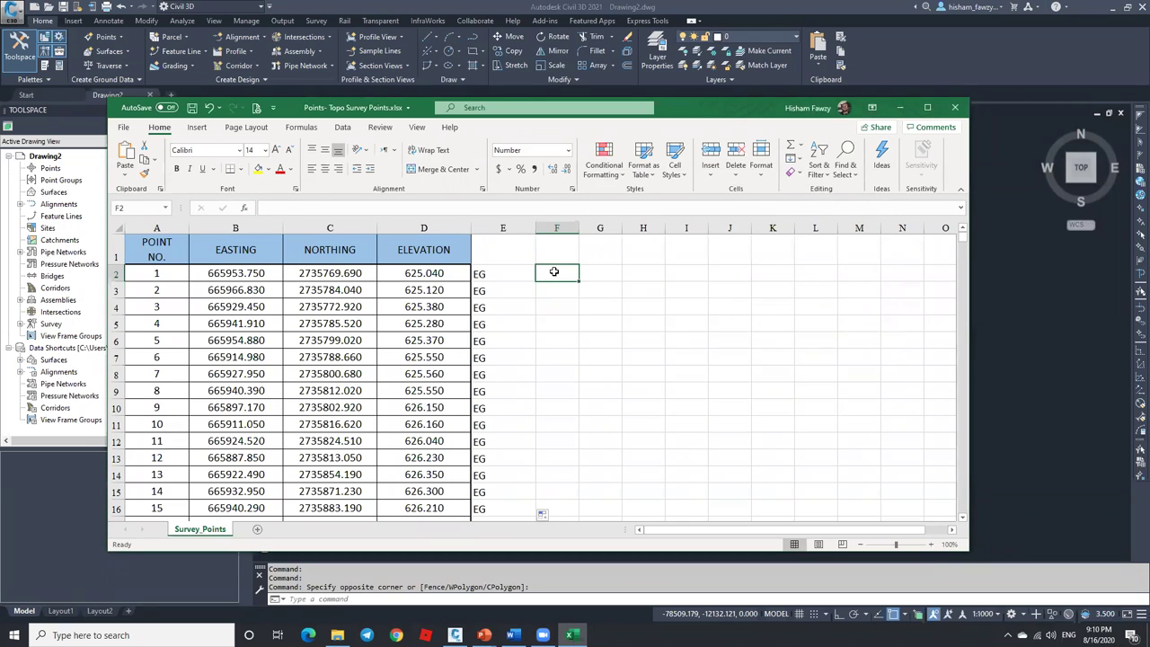
text(=CONC)
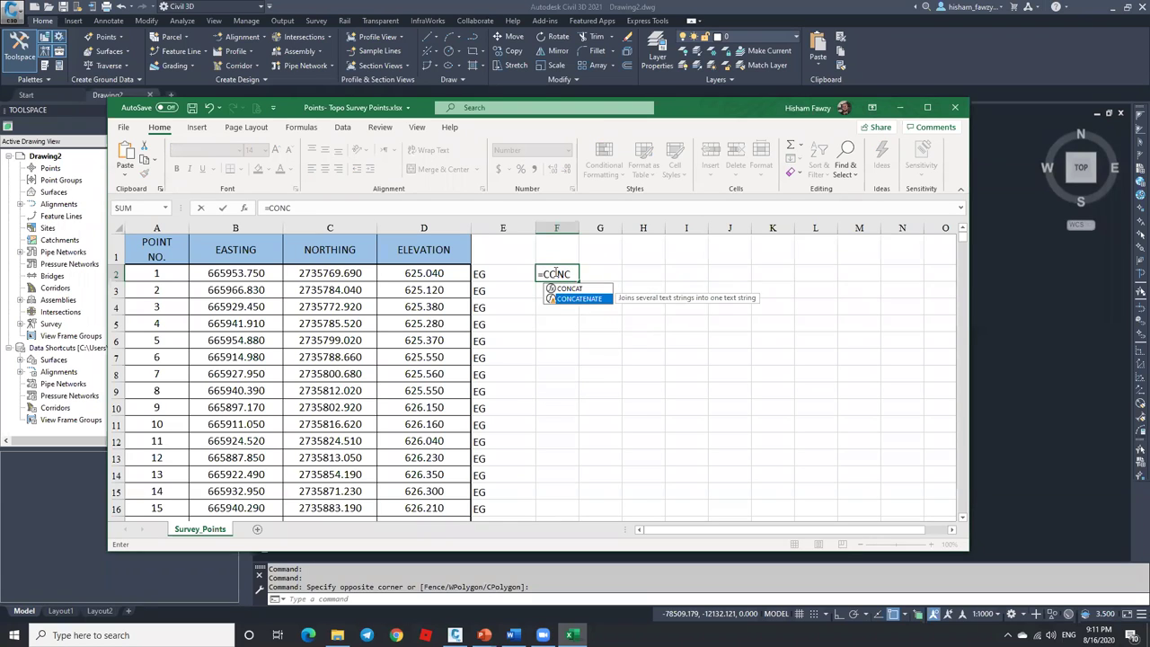
key(Tab)
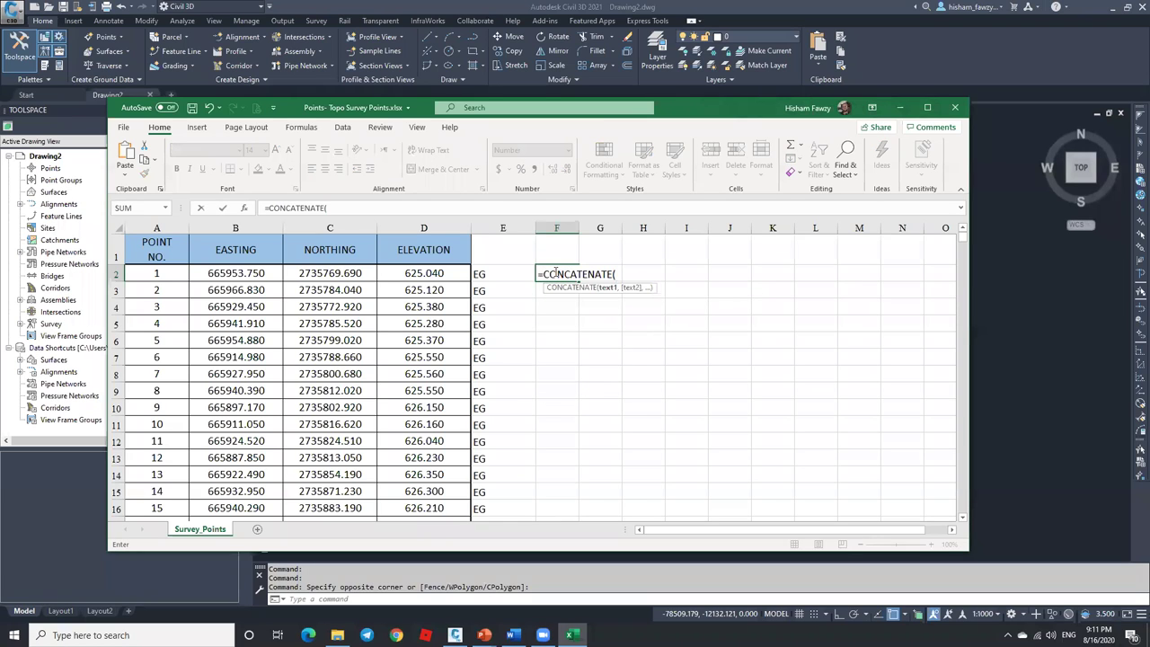
In Function Arguments, add A2, a comma, B2 and a comma as the first arguments.
click(244, 208)
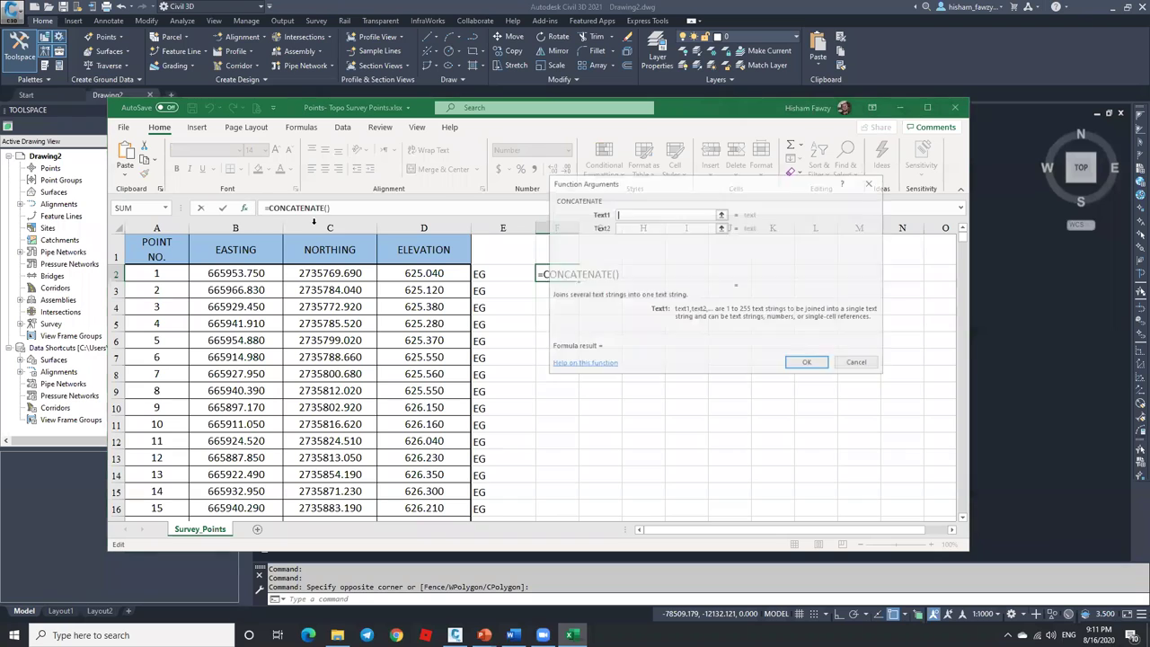
click(160, 274)
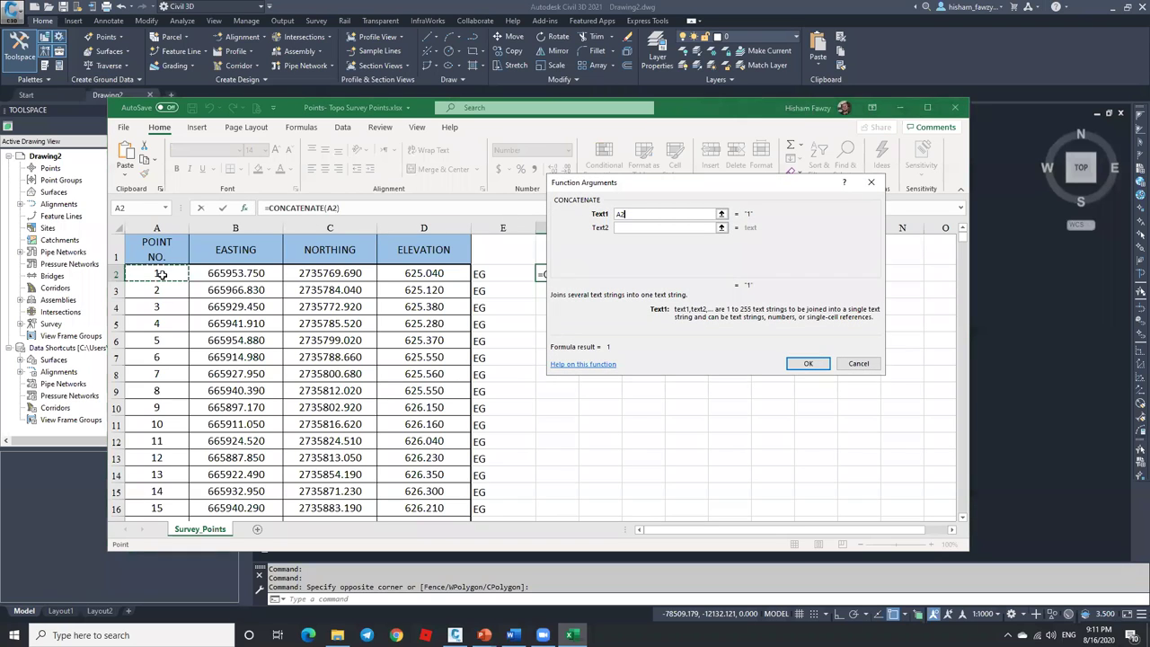
key(Tab)
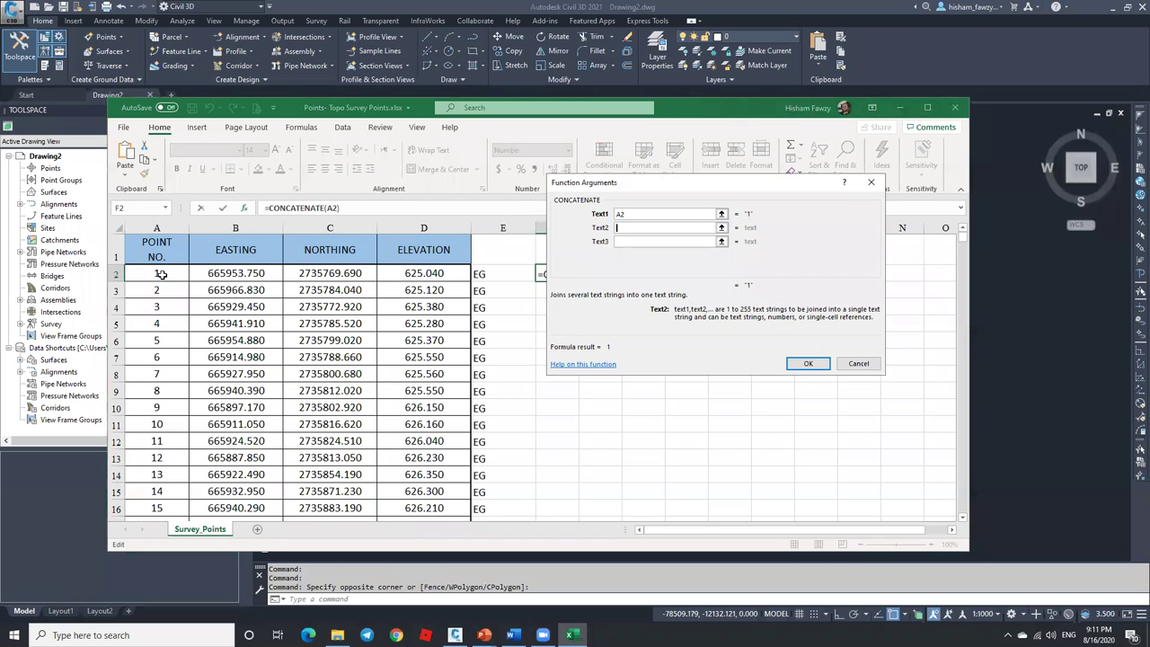
text(,)
click(626, 241)
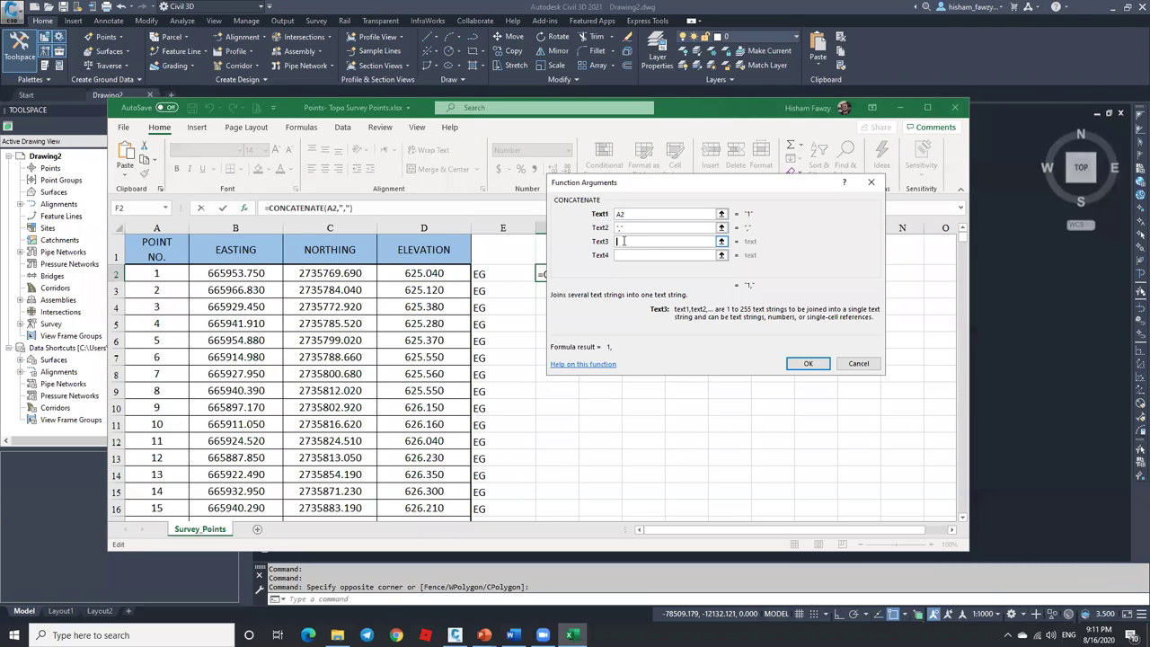
click(245, 273)
key(Tab)
text(,)
key(Tab)
Add C2, comma, D2, comma and E2, confirming =CONCATENATE(A2,",",B2,",",C2,",",D2,",",E2).
click(319, 272)
key(Tab)
text(,)
key(Tab)
click(420, 273)
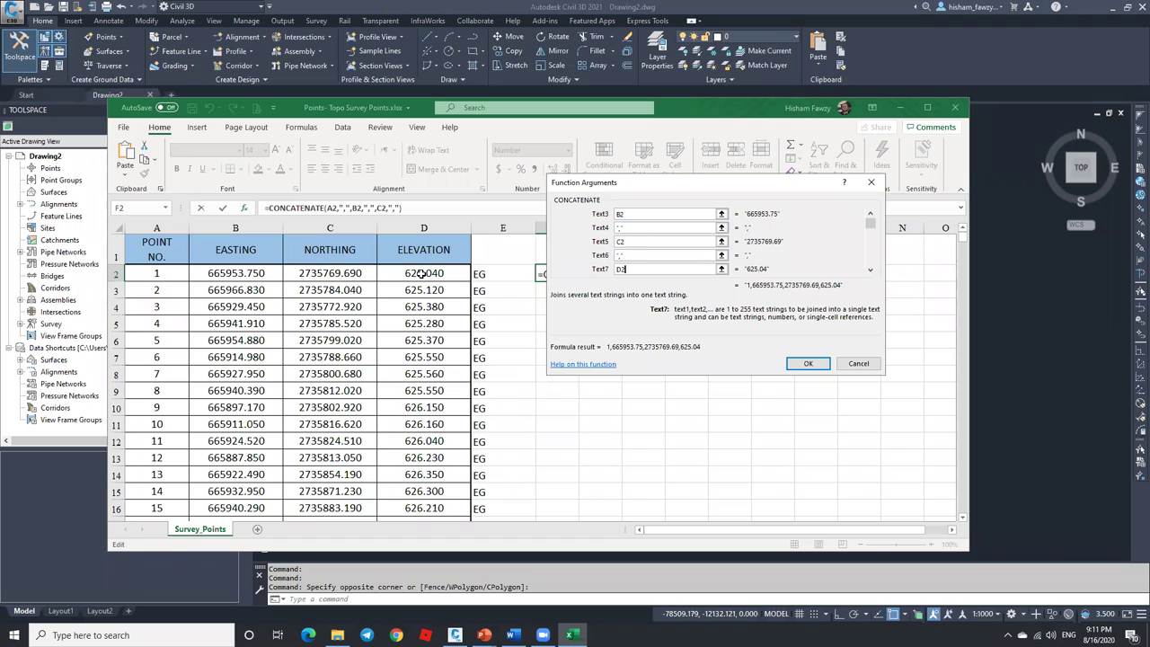
key(Tab)
text(,)
key(Tab)
click(480, 275)
click(807, 363)
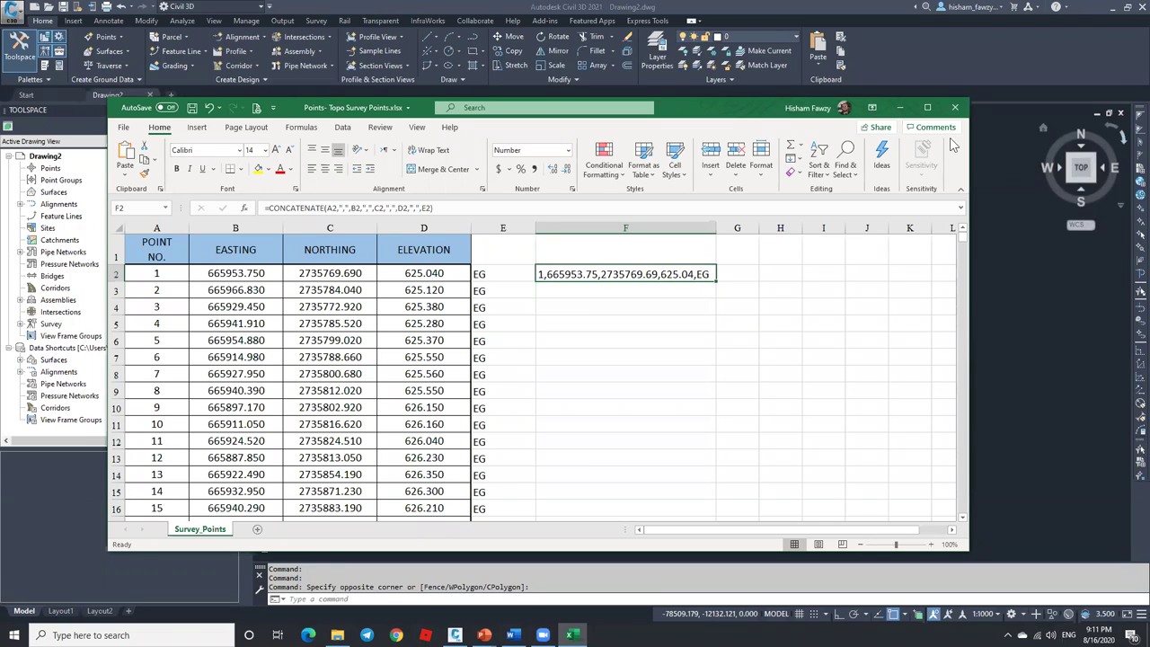
Fill the formula down all 3989 rows and copy column F.
double_click(716, 281)
drag(961, 241, 963, 511)
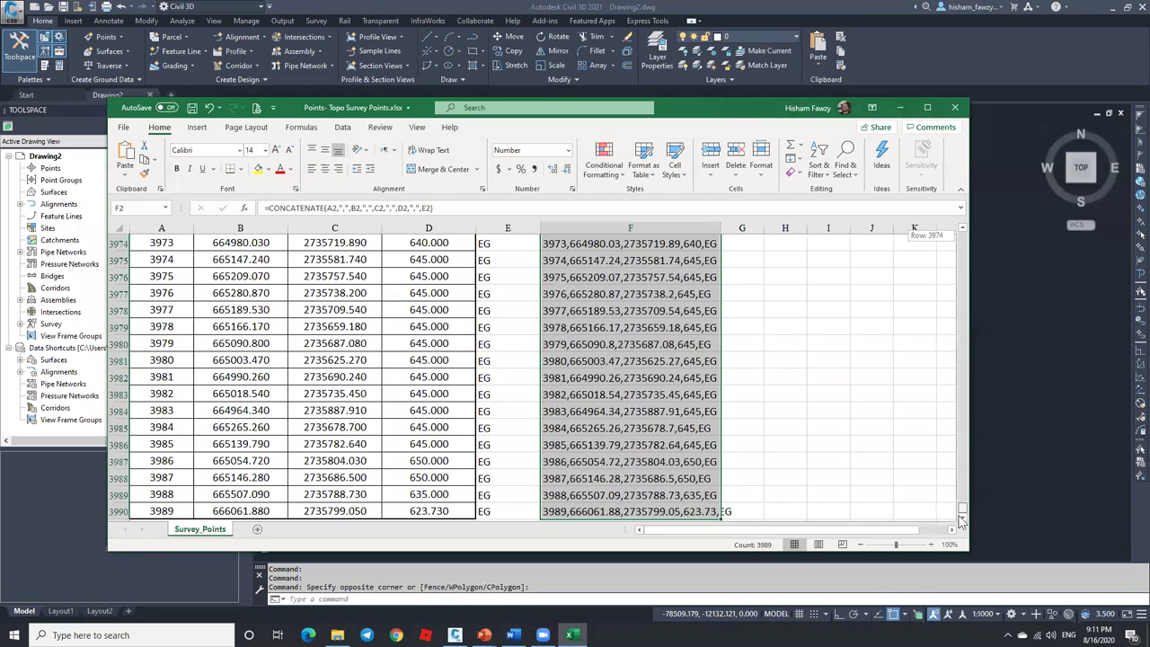
right_click(692, 511)
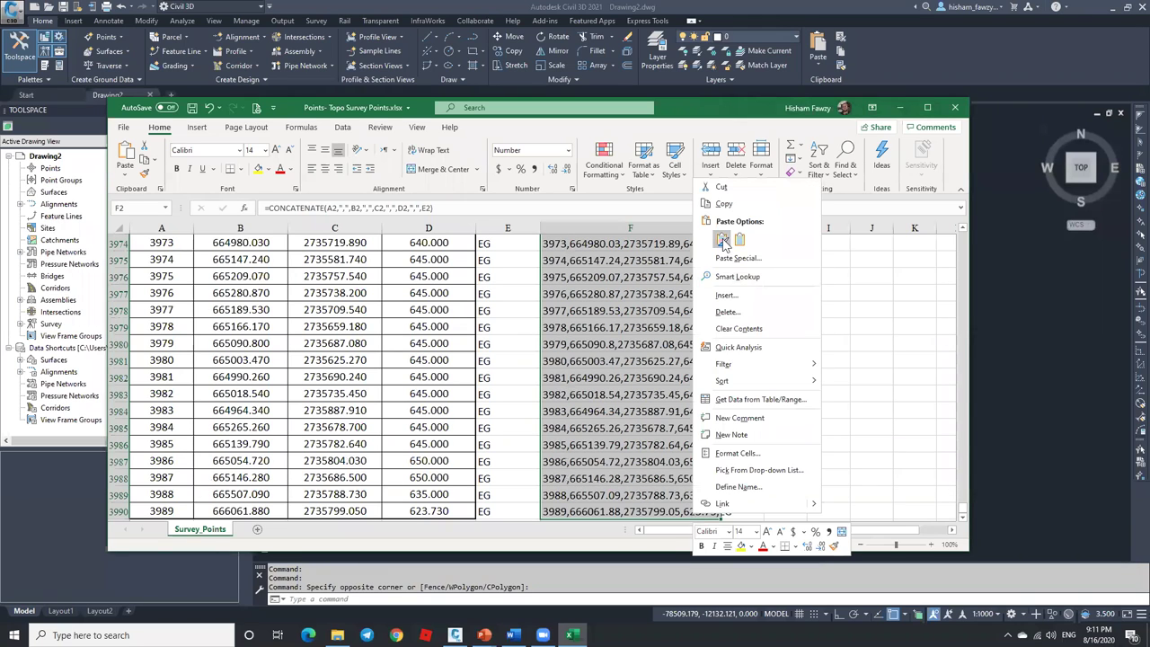
click(724, 204)
key(ctrl+Home)
Minimize Excel and Civil 3D and create a new desktop text file named NGL.txt.
click(899, 107)
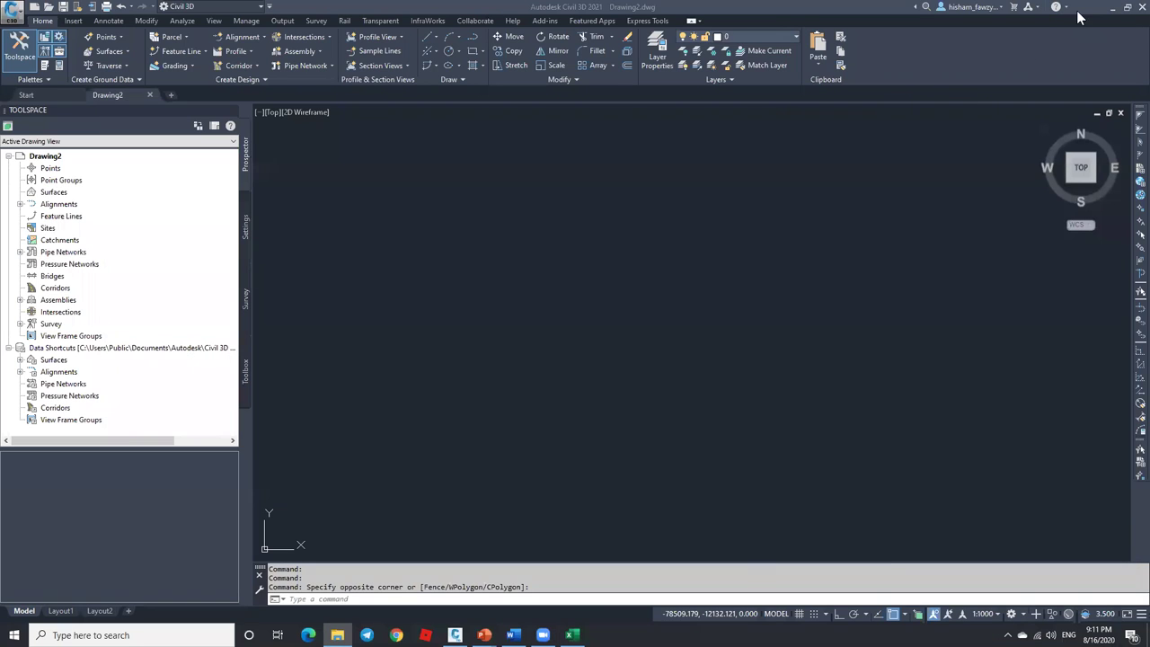
click(1116, 8)
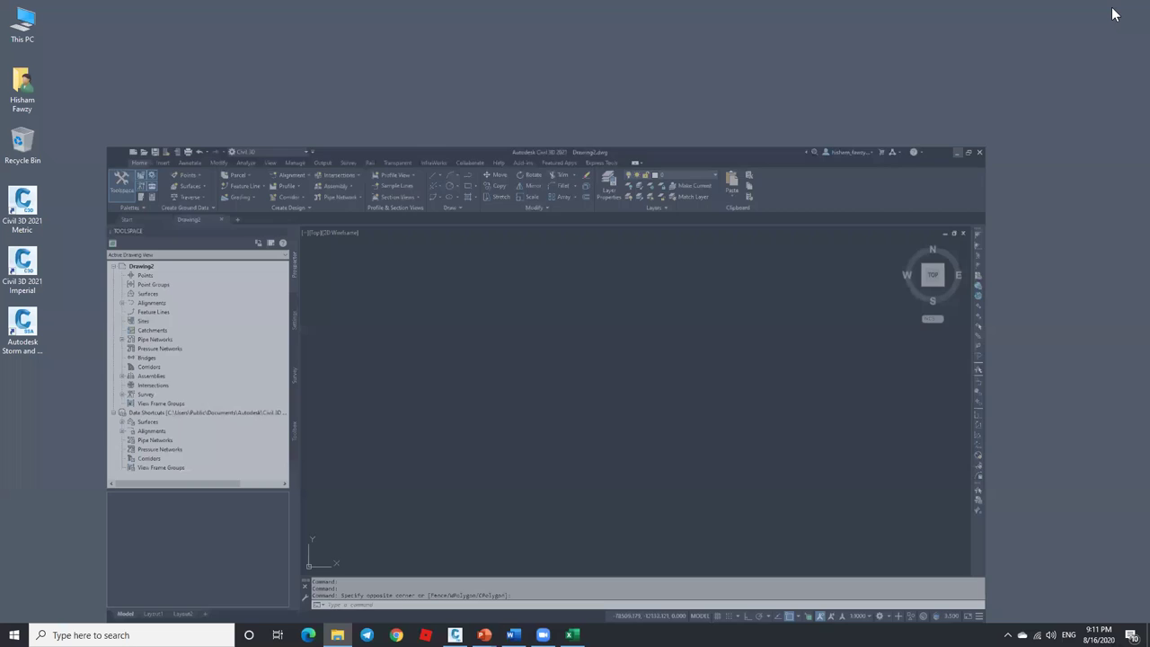
right_click(776, 192)
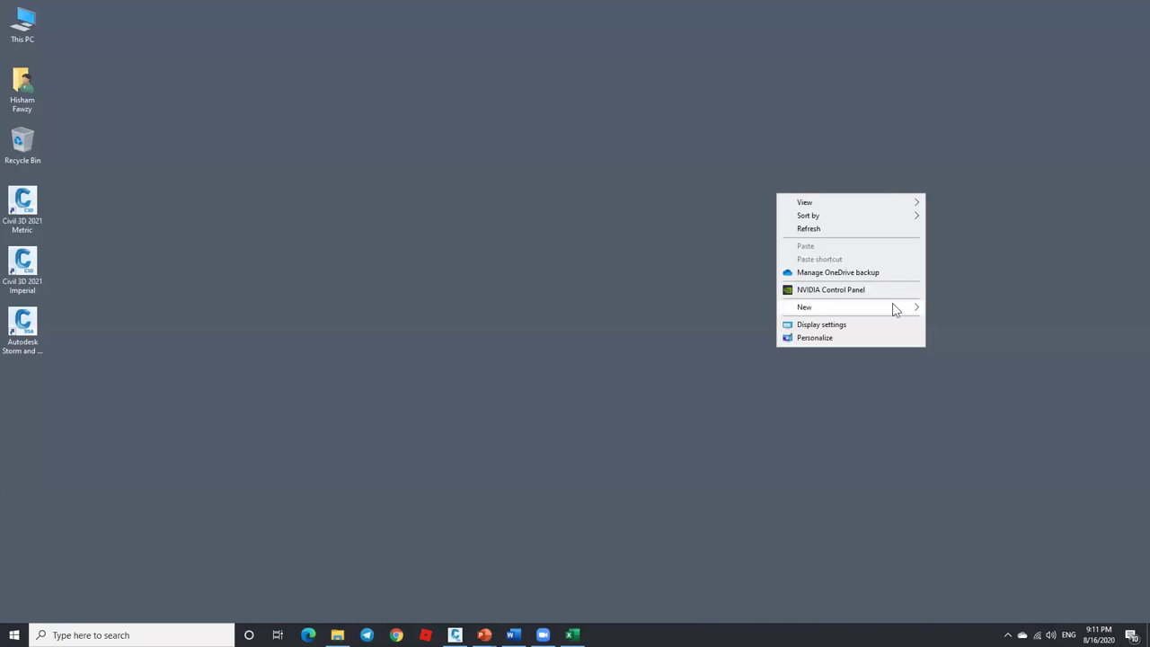
mouse_move(893, 307)
click(967, 432)
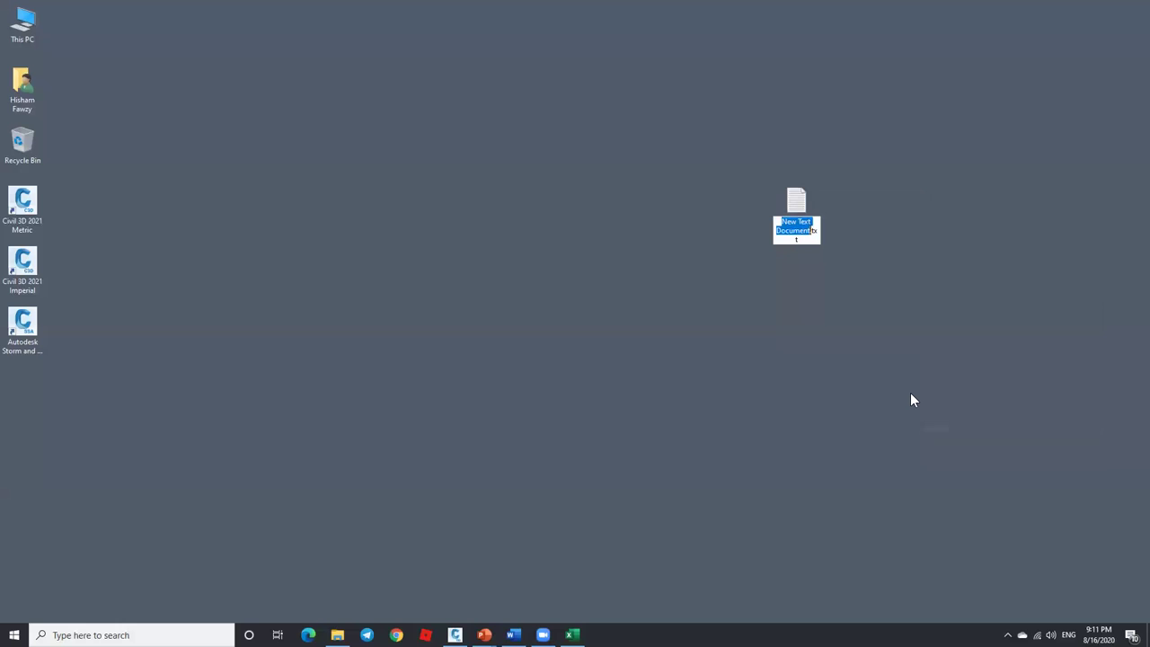
text(N)
key(Return)
text(GL)
key(Return)
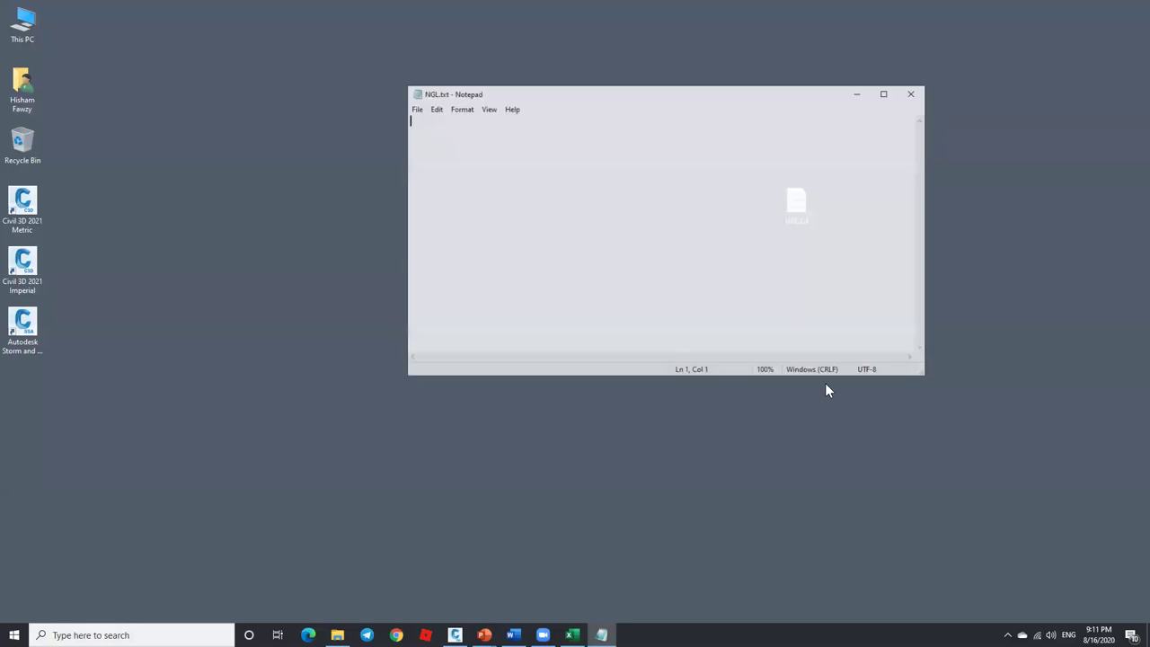
Paste the copied point lines into NGL.txt, then close it and save the changes.
right_click(654, 201)
click(690, 252)
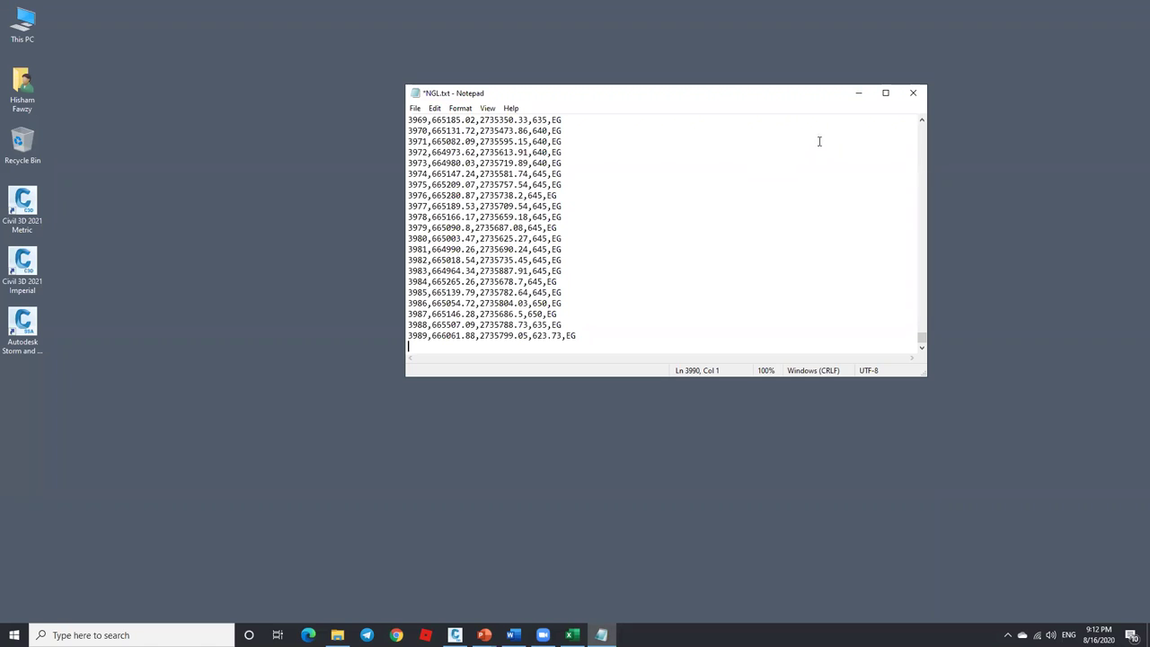
click(914, 97)
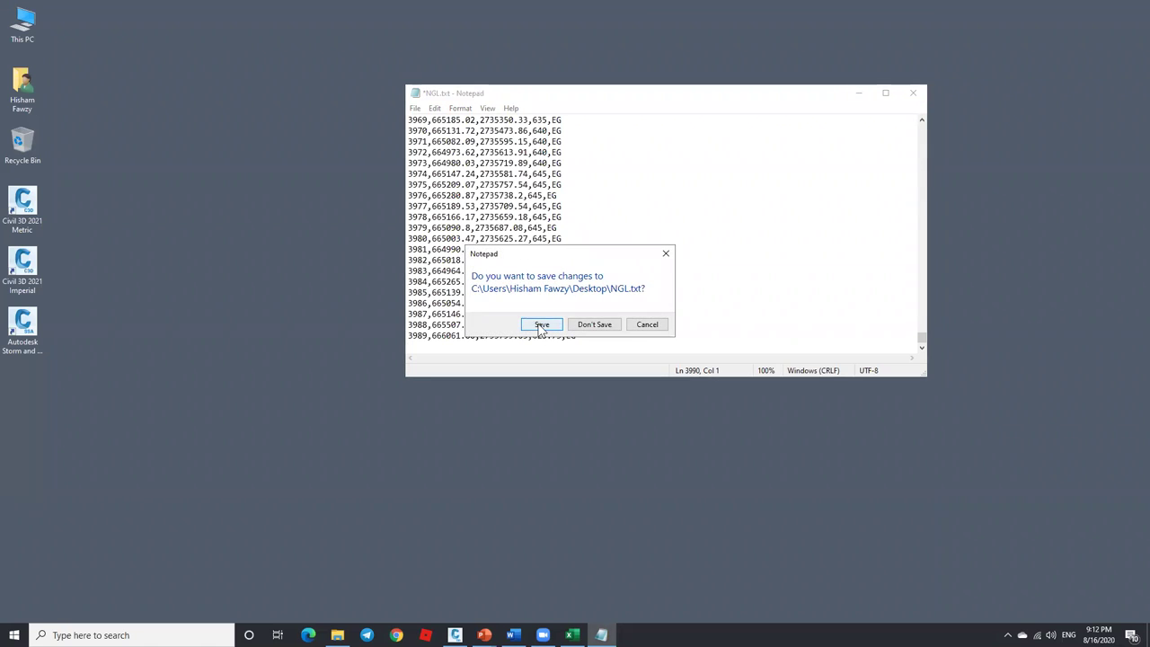
click(539, 326)
Start Points from File on the Insert tab and pick the desktop NGL.txt as source.
click(455, 634)
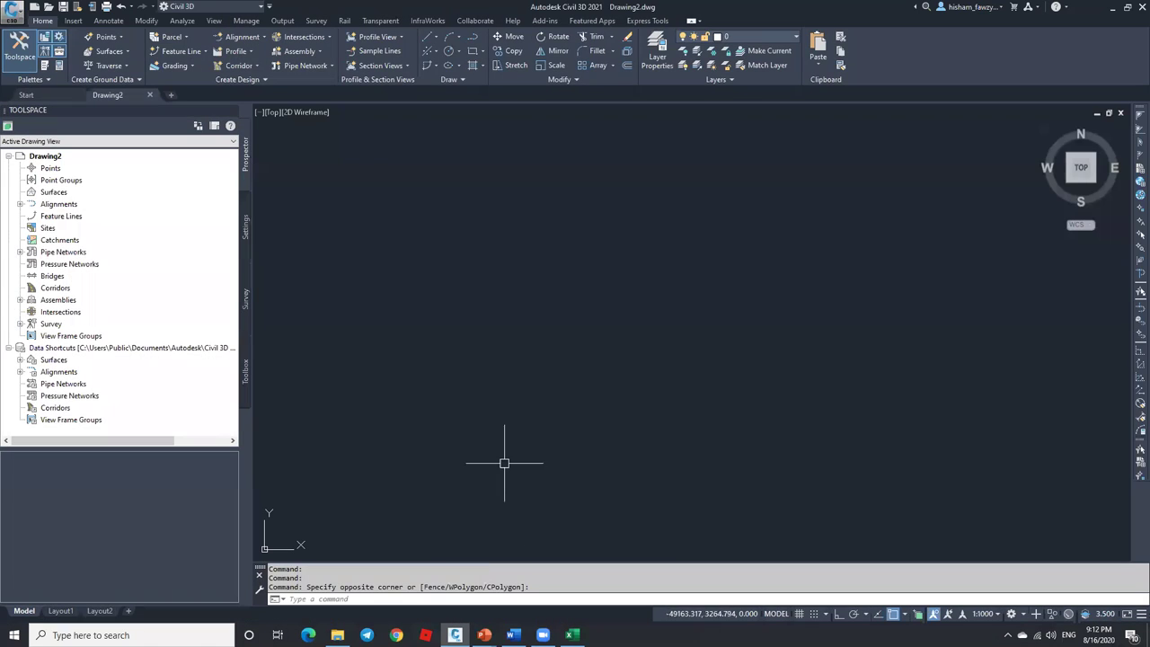
click(72, 20)
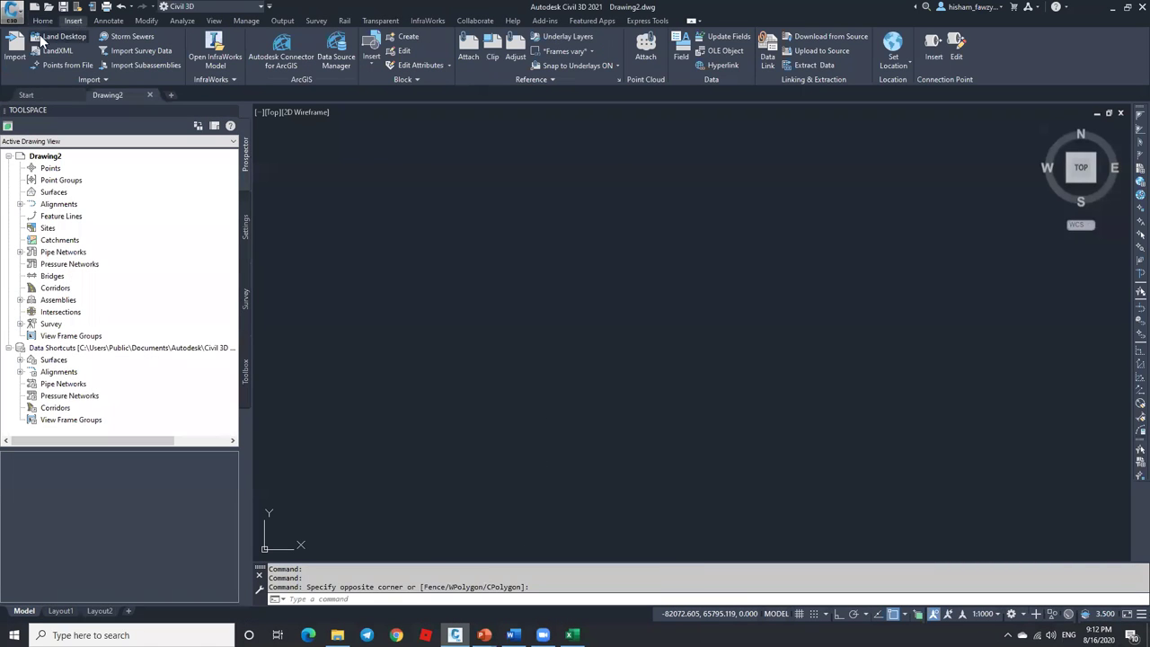
click(76, 65)
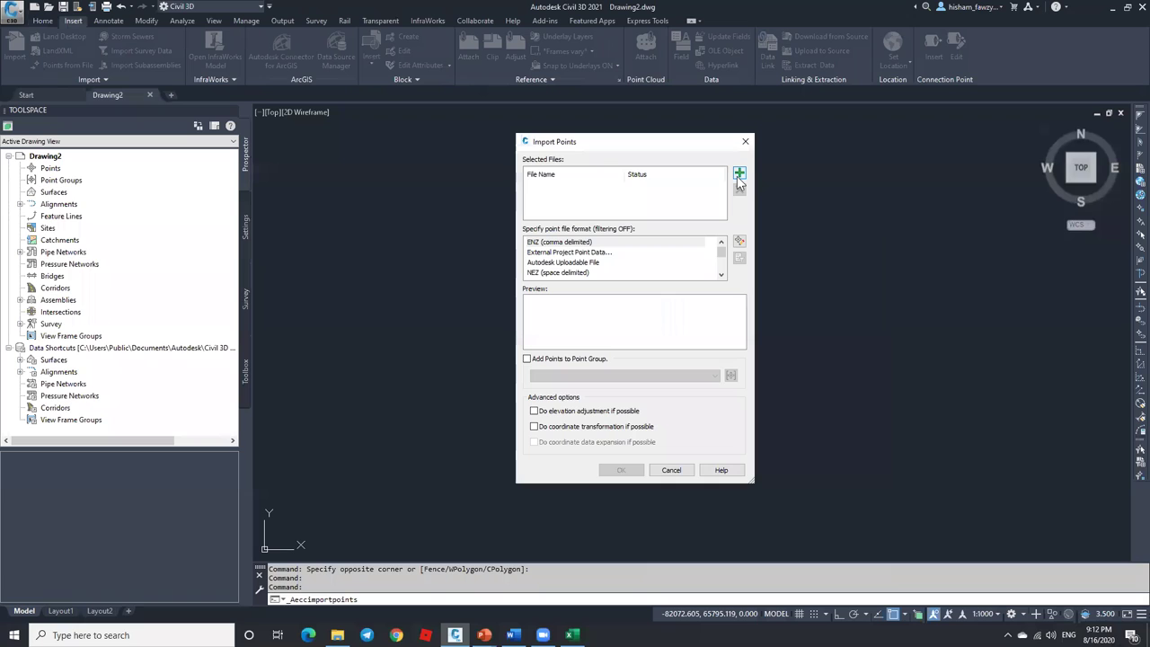
click(739, 174)
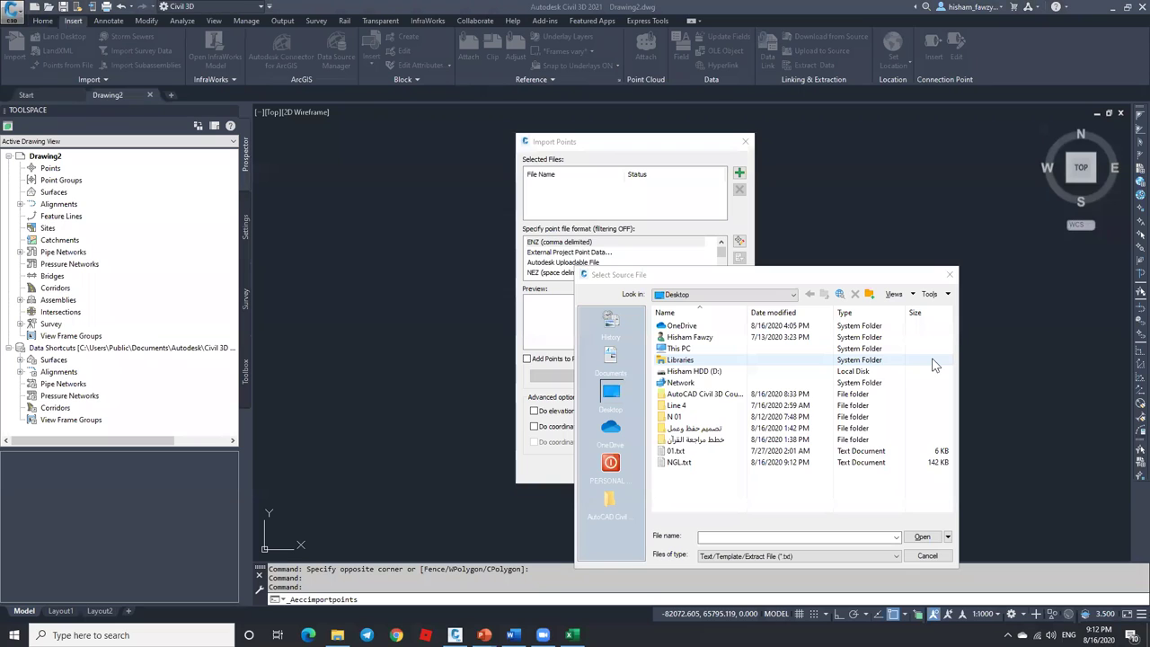
click(801, 272)
drag(816, 265, 868, 198)
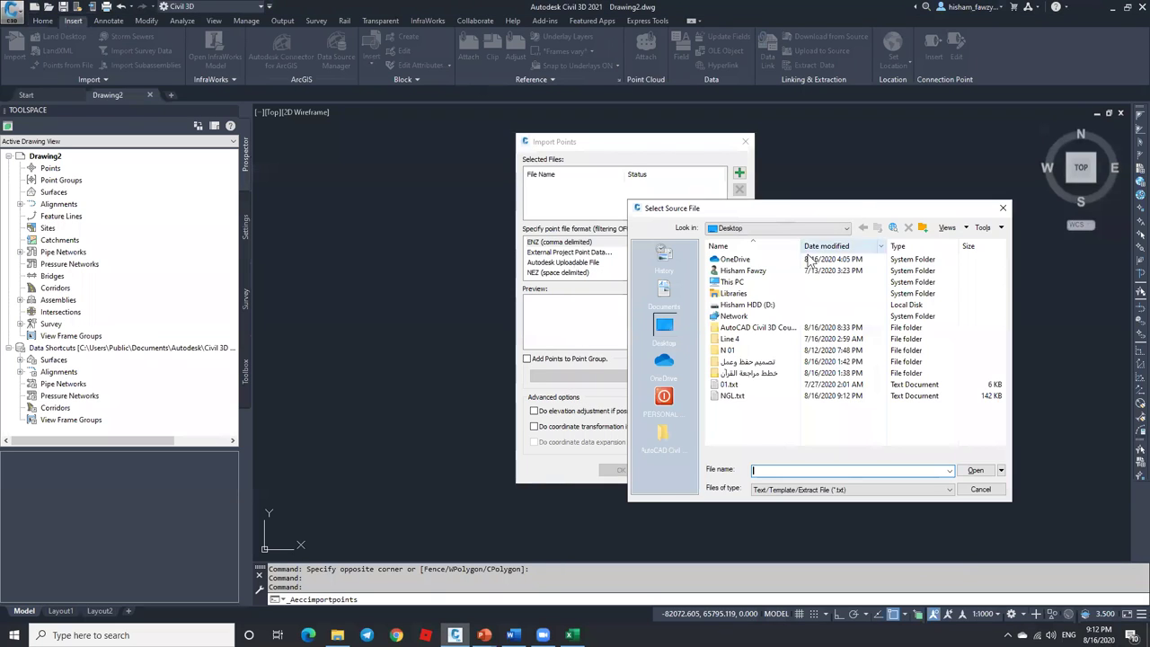
click(736, 398)
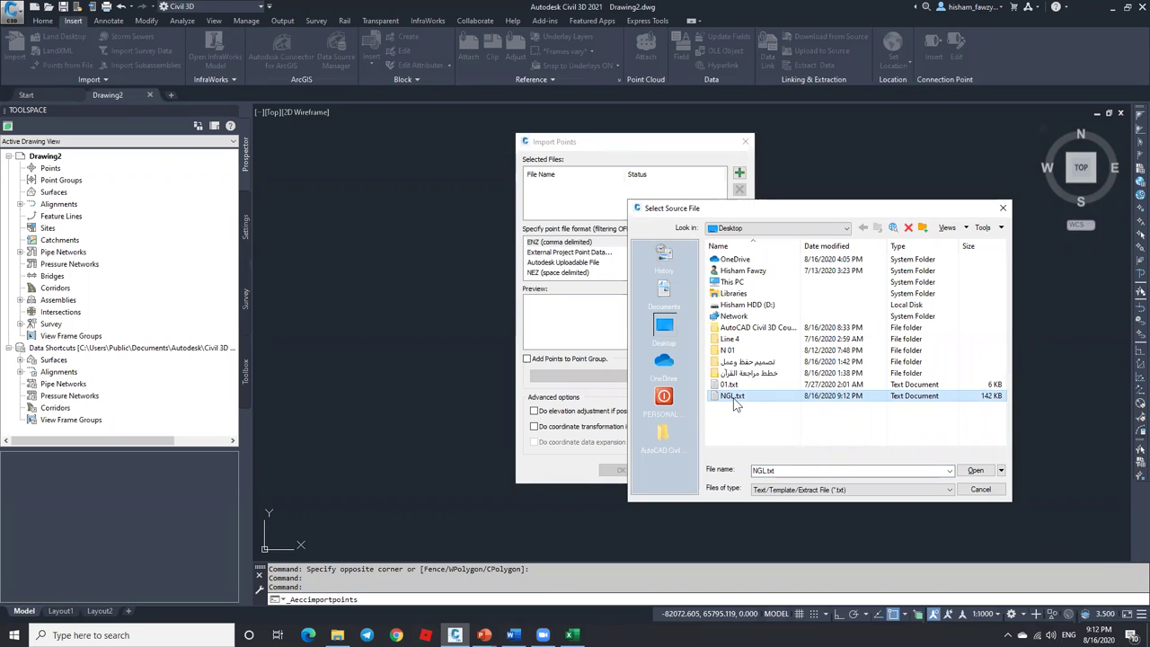
click(973, 476)
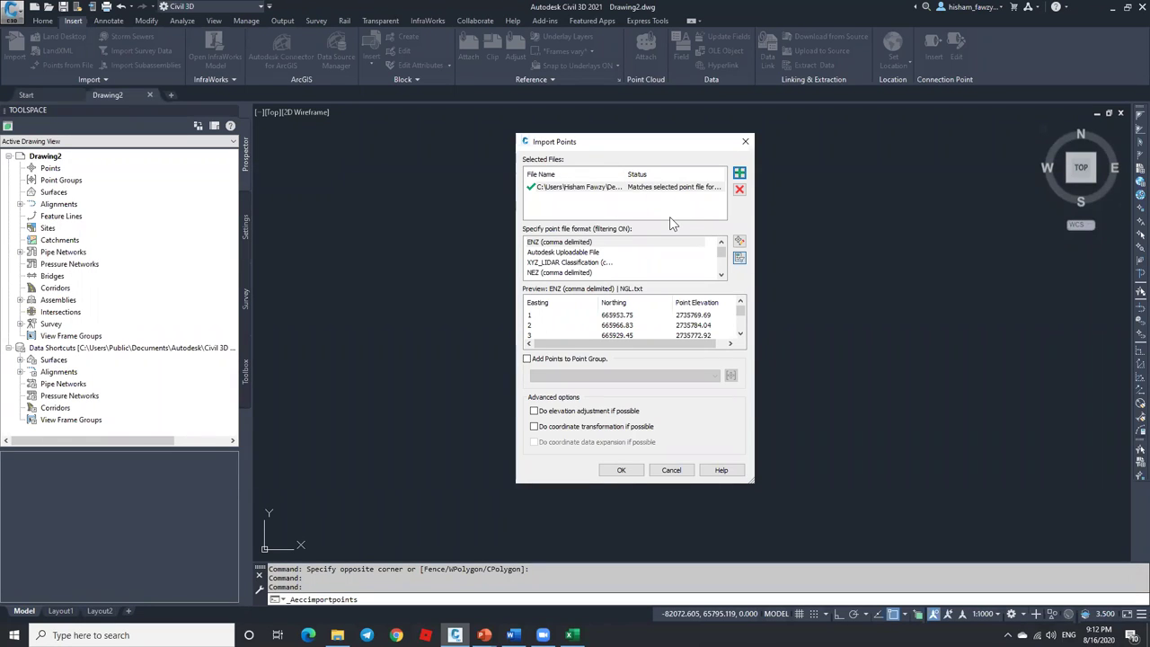
Compare the import preview with the spreadsheet's easting and EG code columns.
click(572, 635)
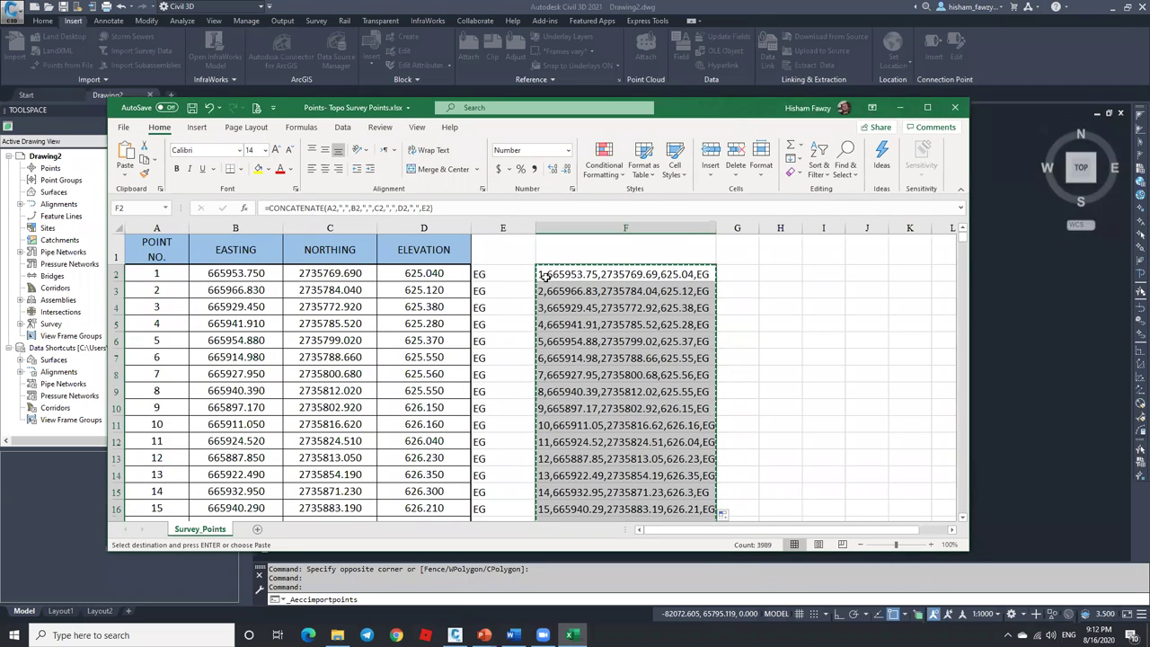
click(899, 109)
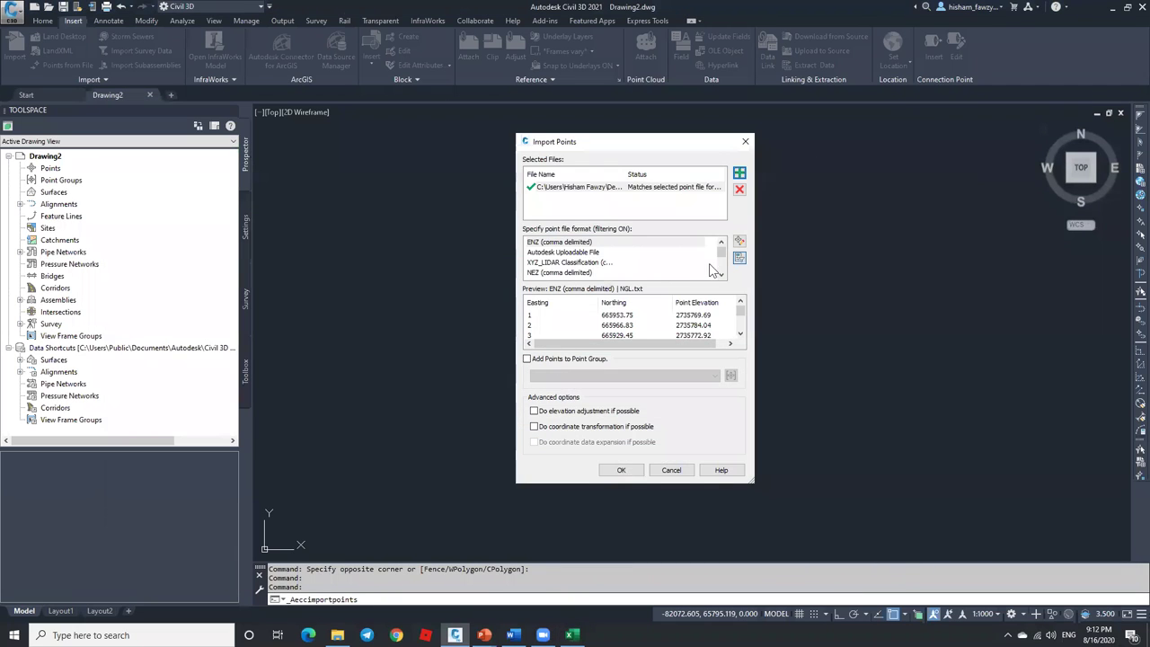
click(721, 274)
click(720, 274)
click(721, 274)
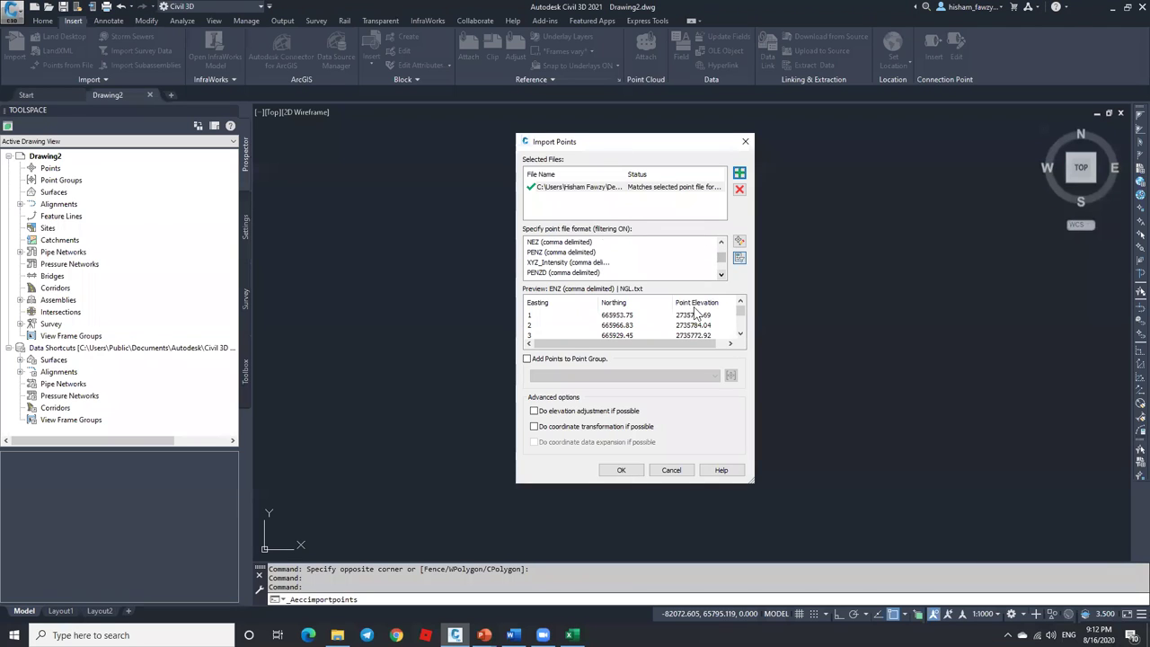
drag(583, 346, 609, 322)
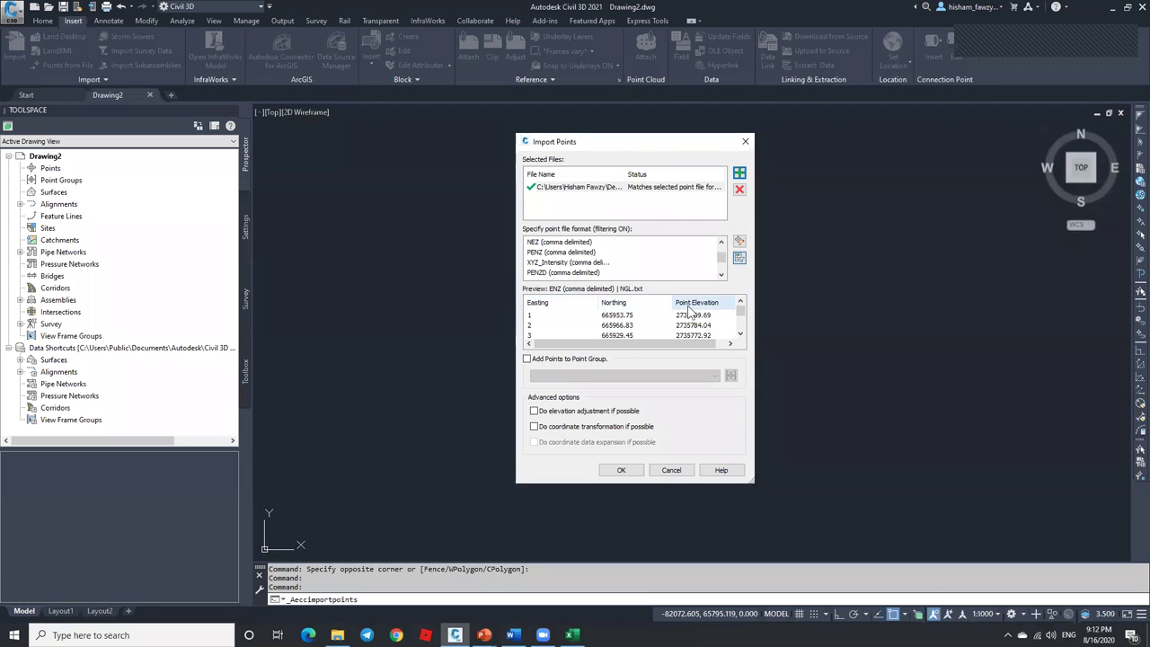
click(571, 635)
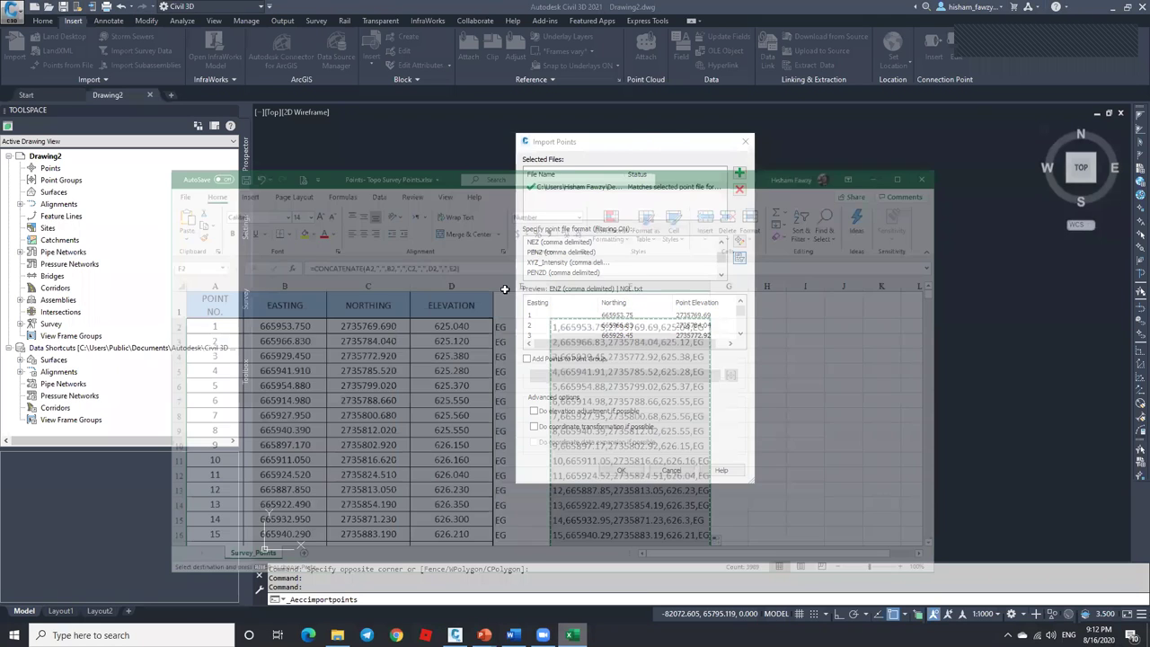
click(265, 250)
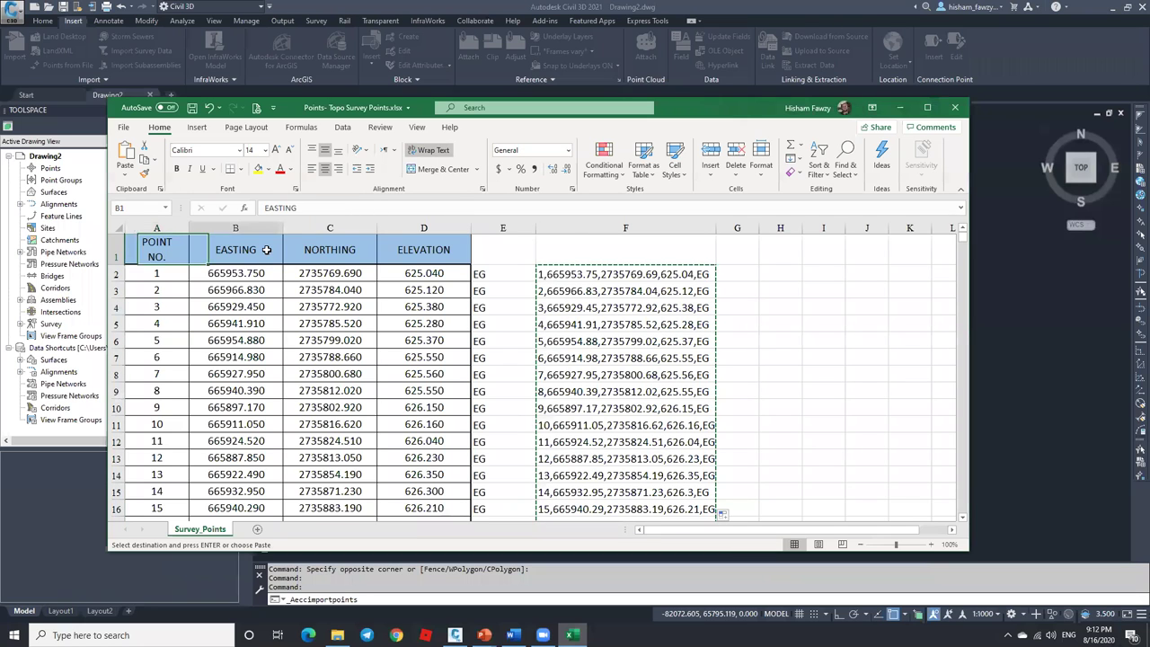
click(498, 250)
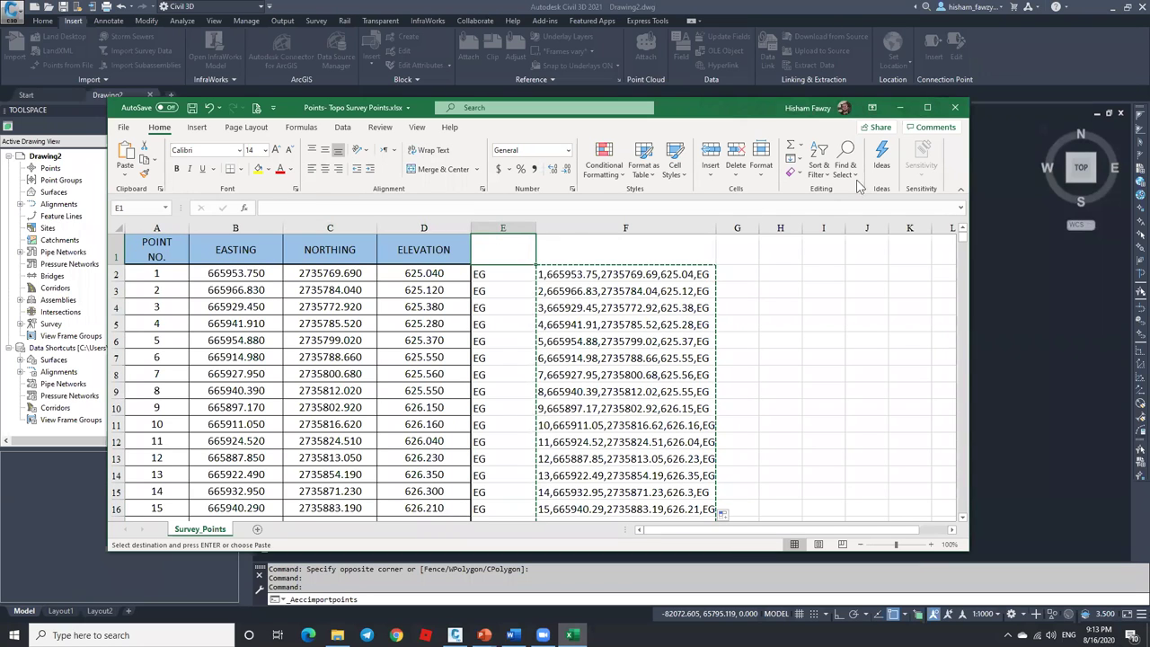
click(899, 107)
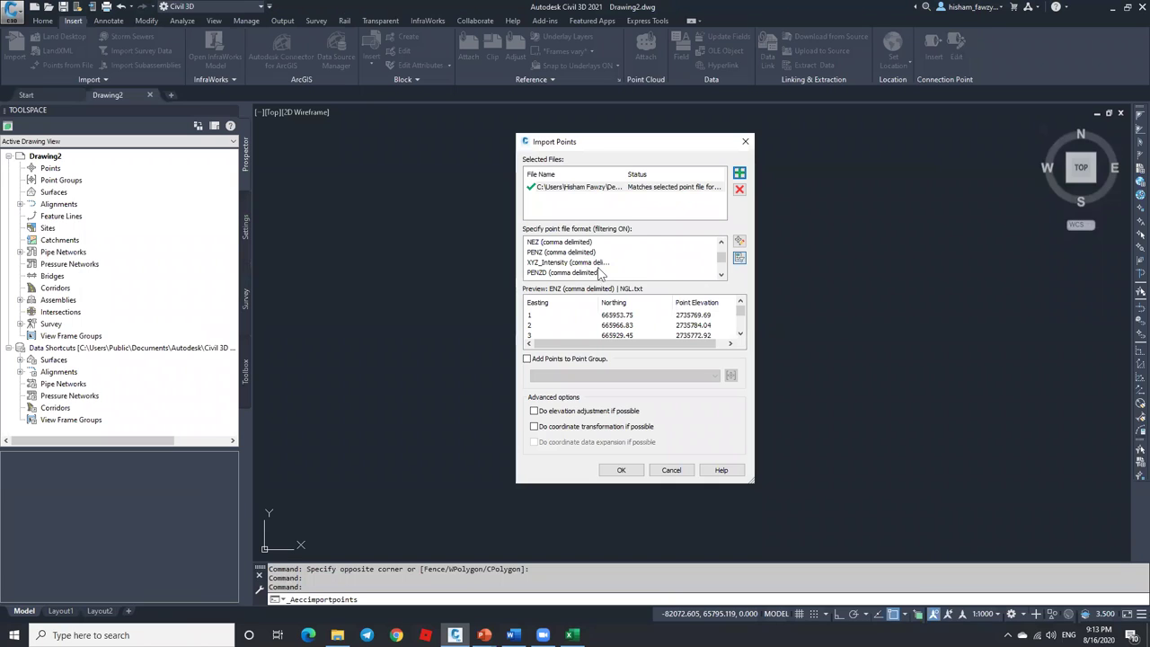
Choose the PENZD (comma delimited) format, review the enlarged preview, and import the points.
drag(721, 256, 723, 261)
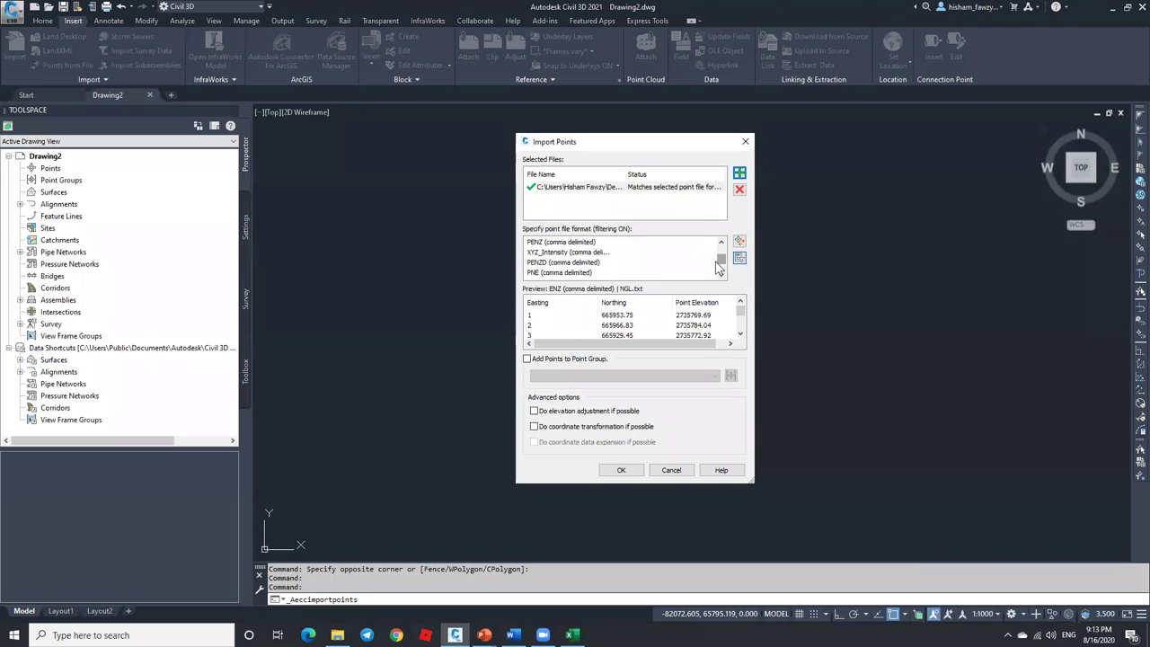
click(564, 262)
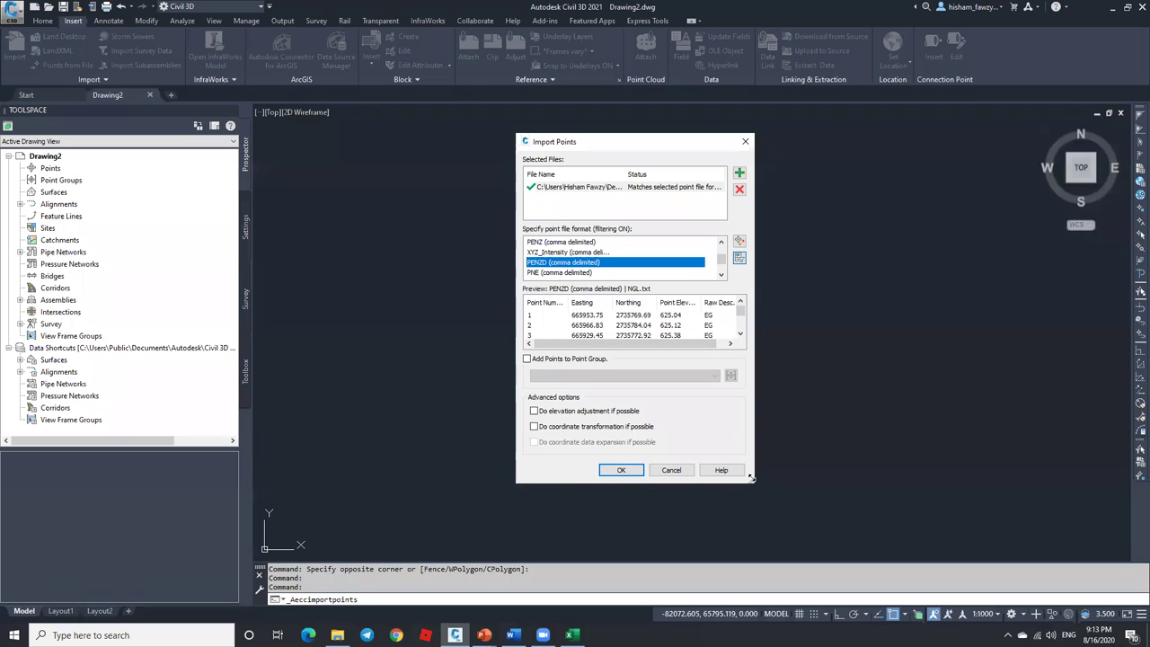
drag(751, 478, 766, 527)
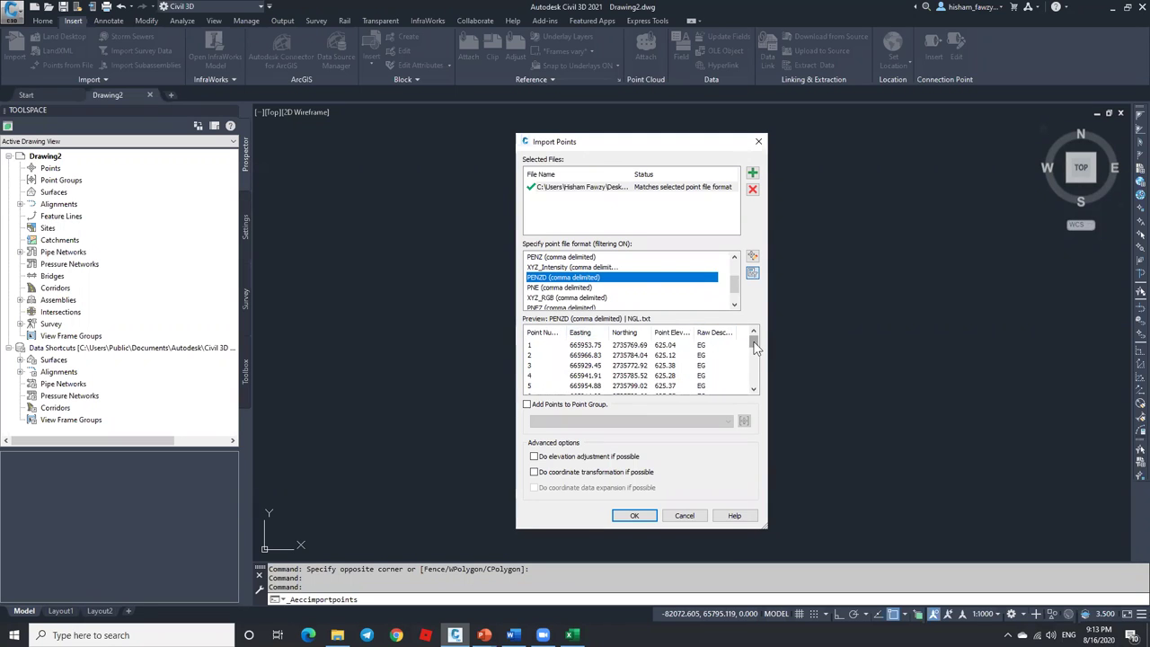
drag(754, 349, 754, 378)
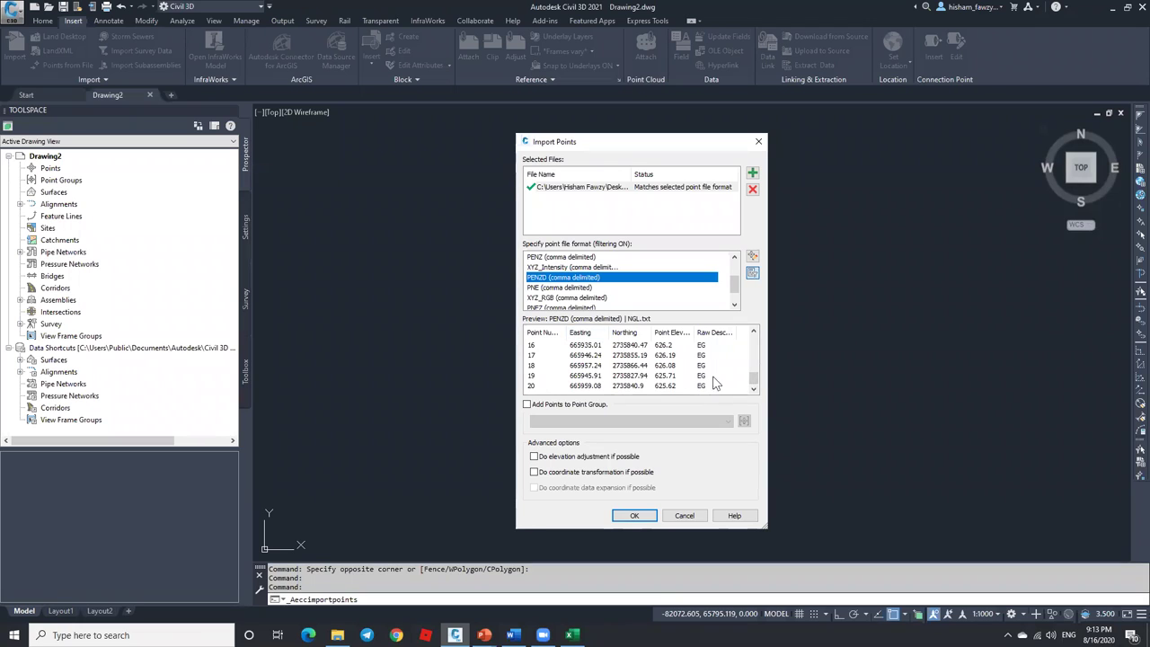
drag(759, 381, 759, 338)
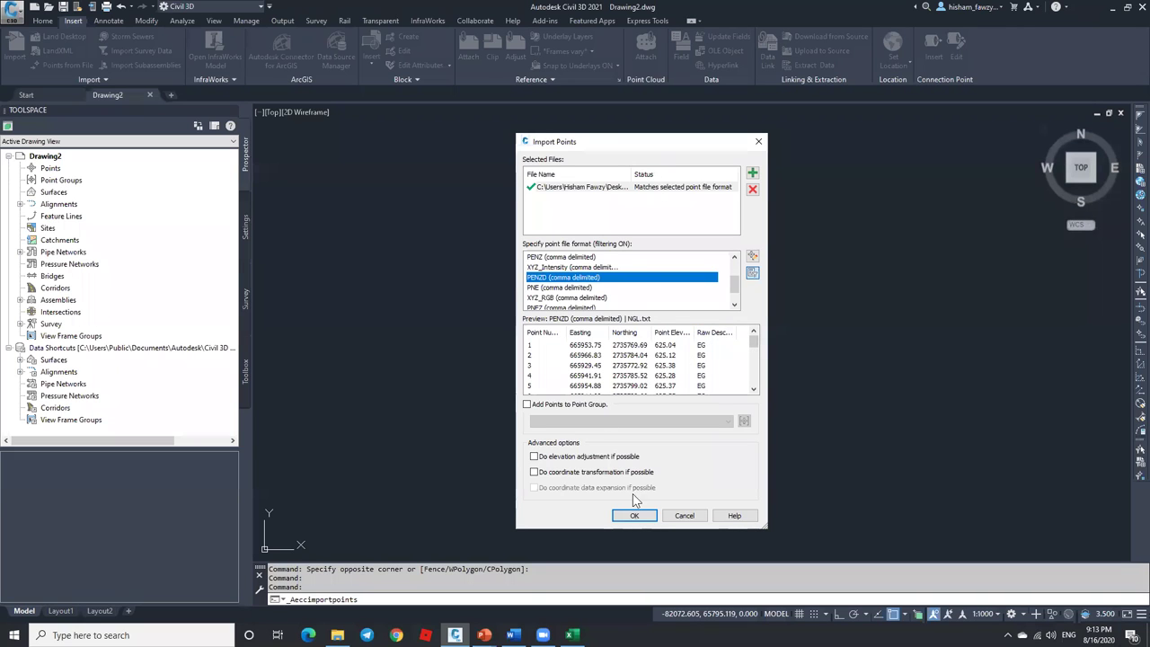
click(629, 518)
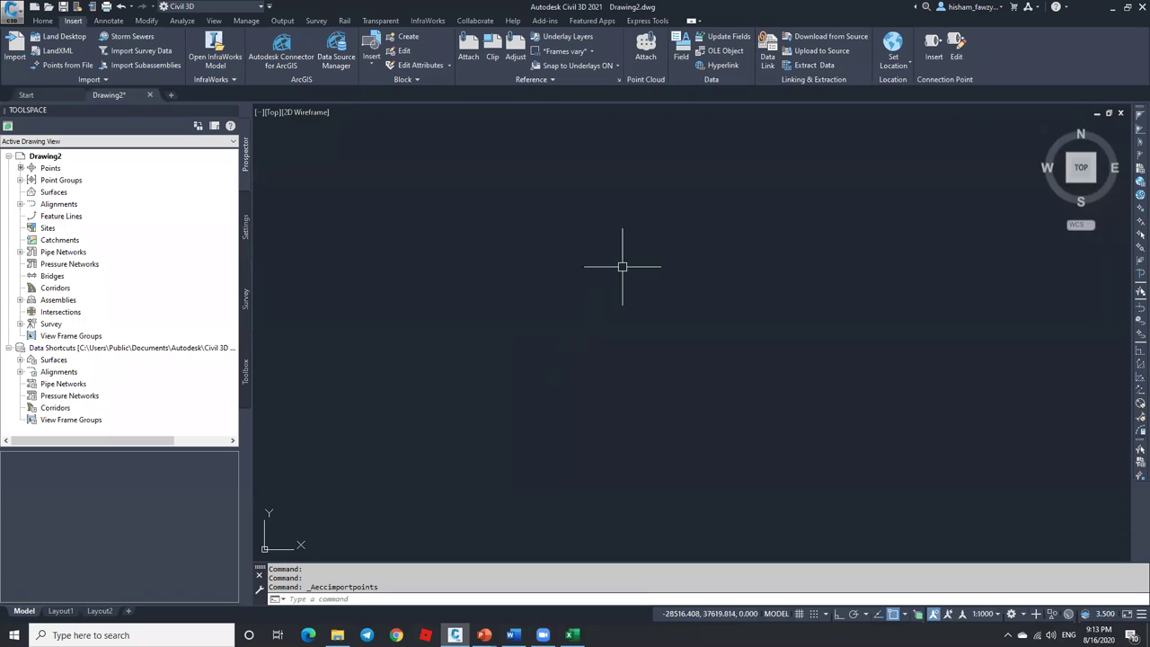
Zoom to extents with Z, E, then zoom in on the imported red survey points.
text(z)
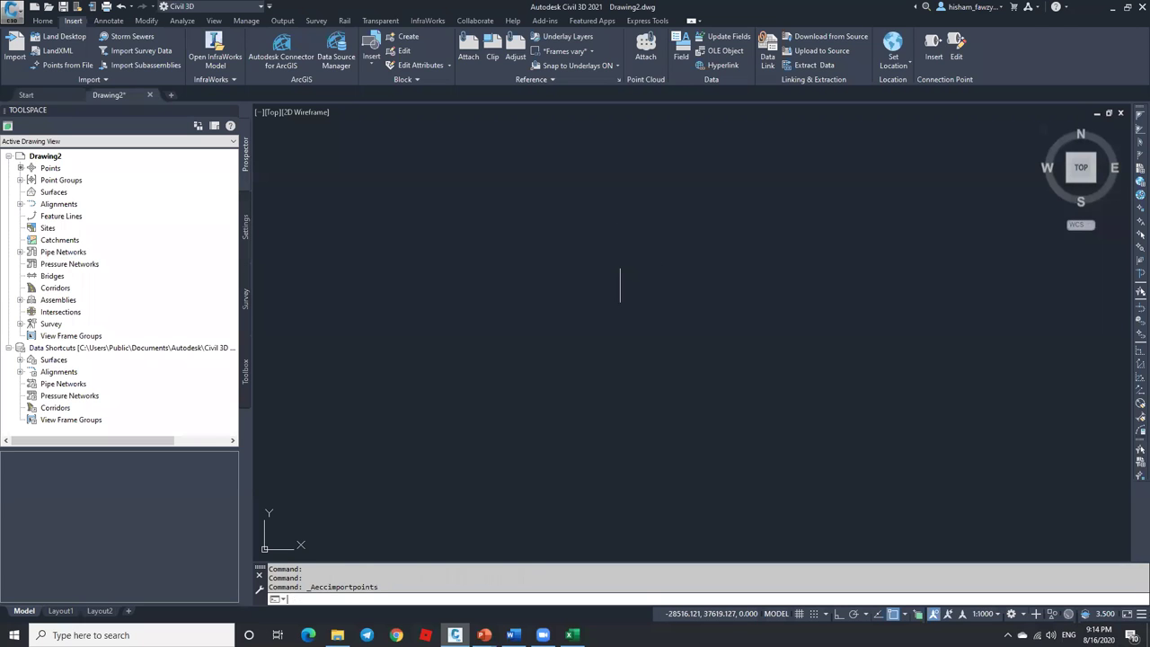
key(Return)
text(E)
key(Return)
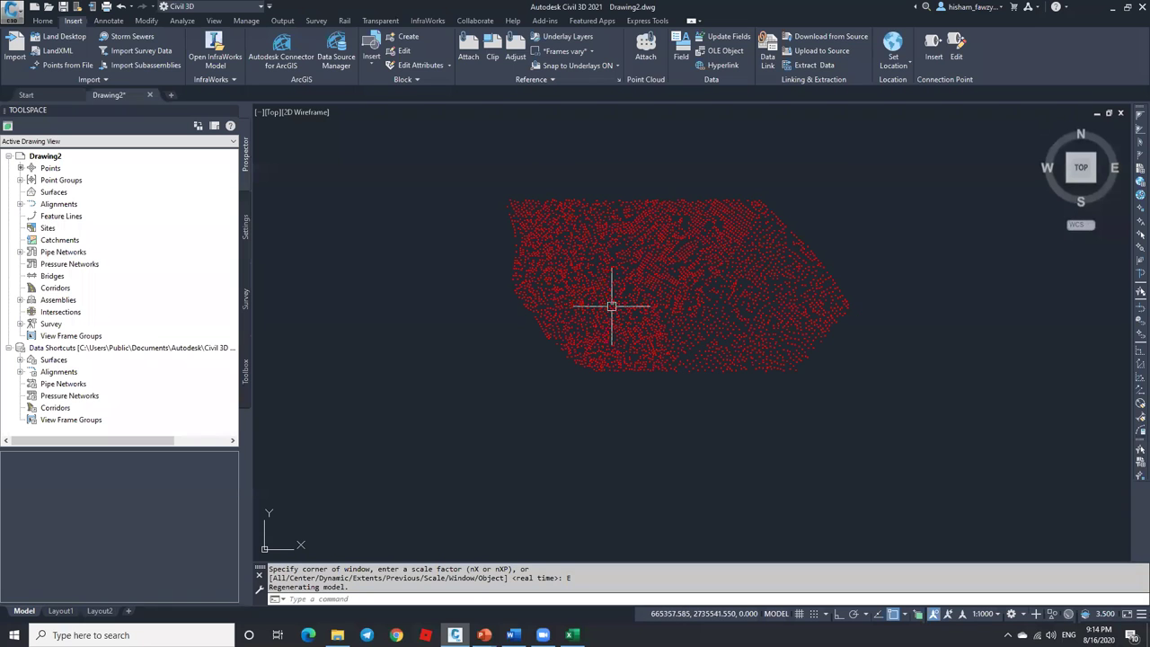
scroll(506, 188, up, 6)
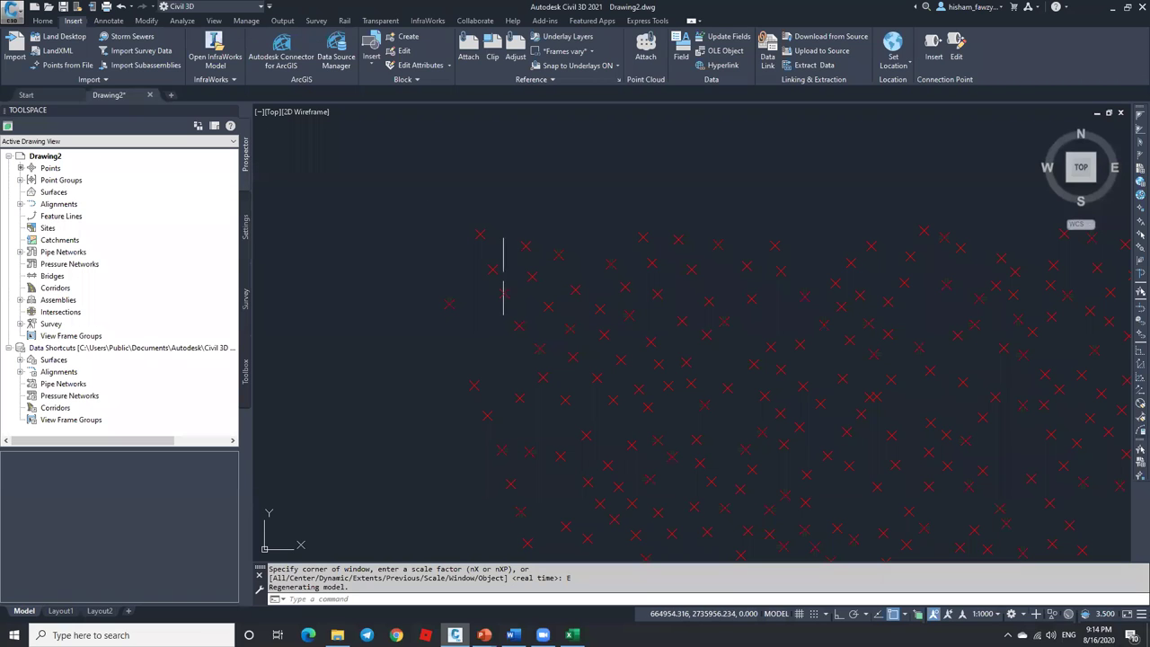
List the _All Points group's numbers, eastings, northings and elevations in Prospector.
click(20, 179)
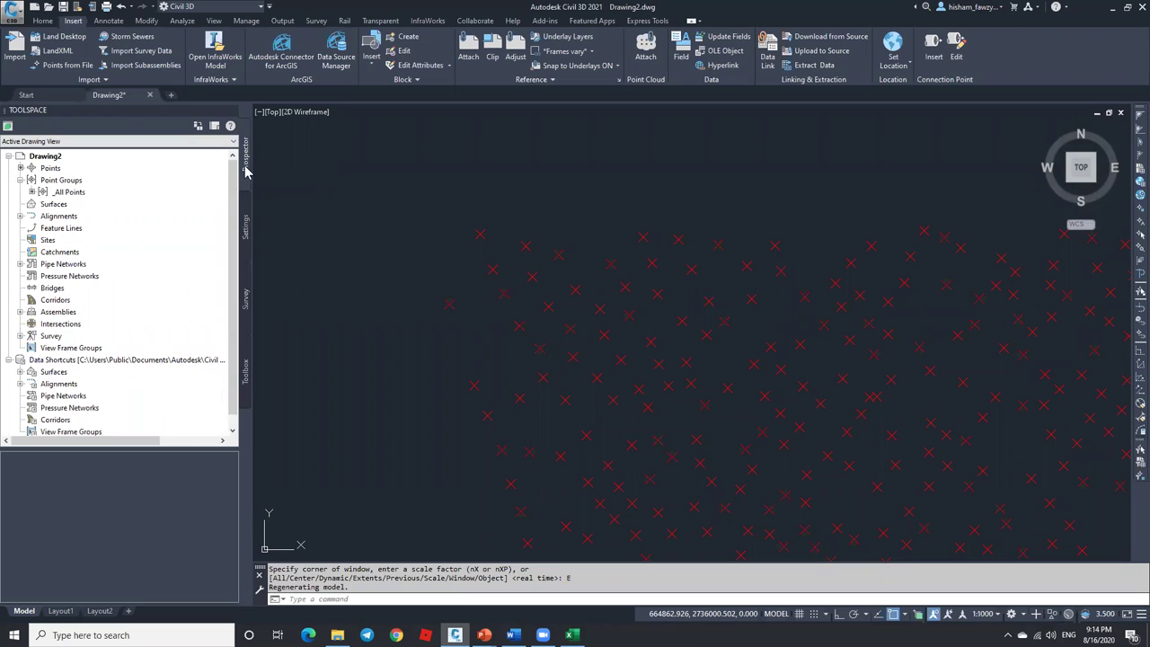
click(42, 21)
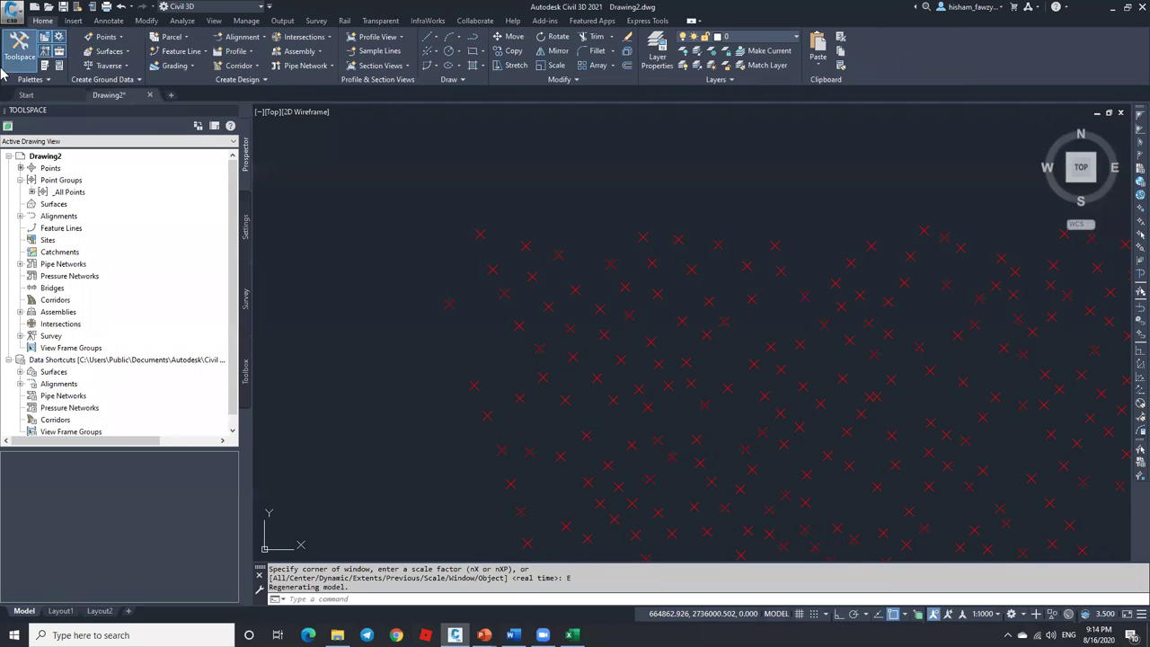
click(76, 193)
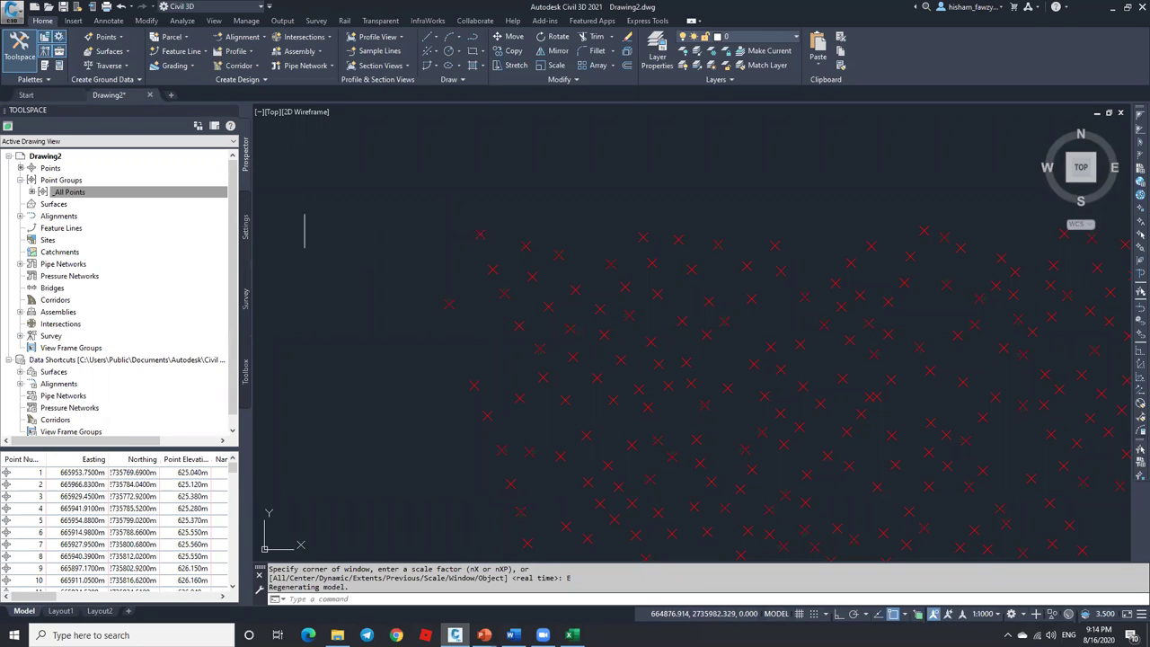
Dismiss the _All Points context menu and show the Toolspace Settings categories.
click(139, 195)
right_click(167, 192)
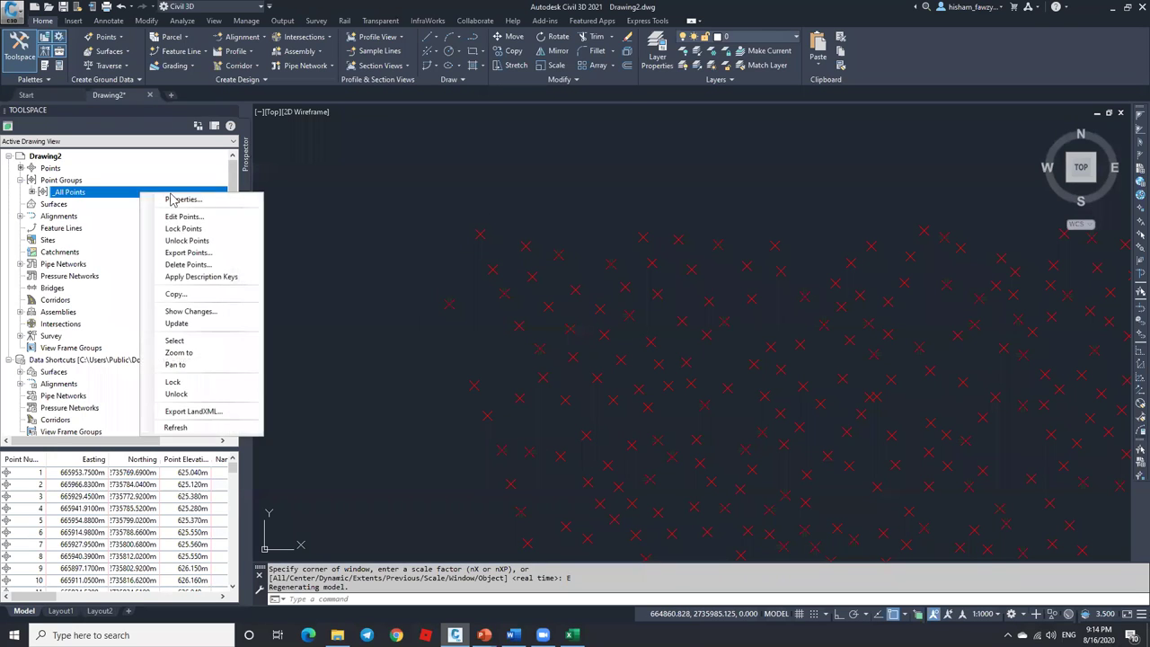
click(502, 228)
click(525, 191)
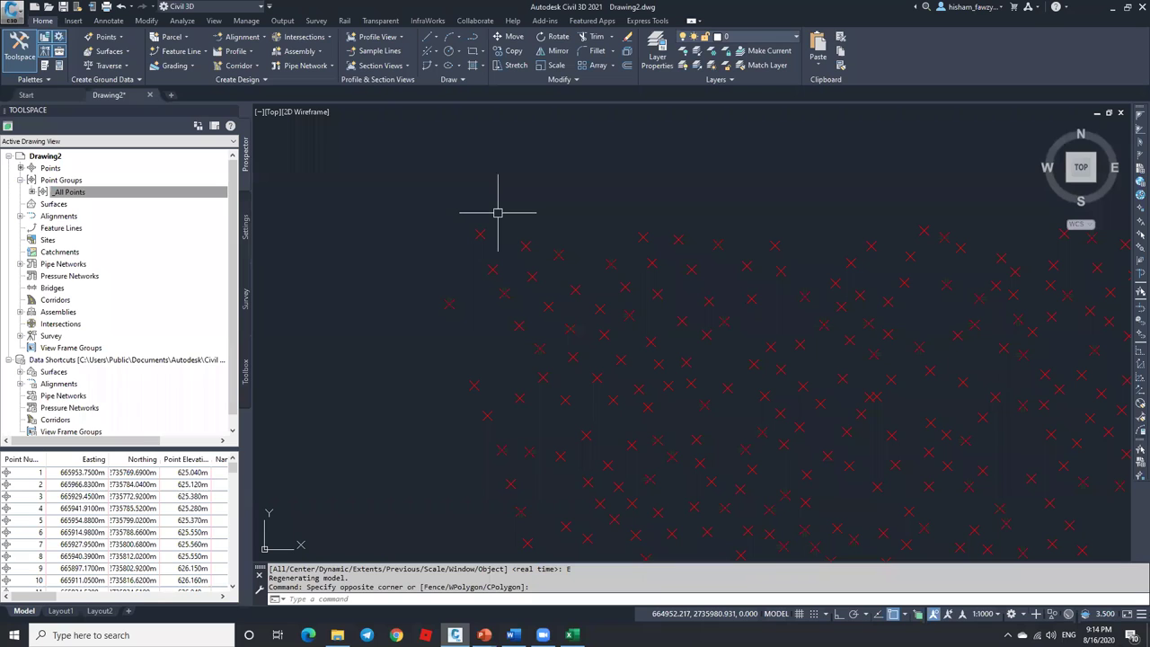
click(245, 230)
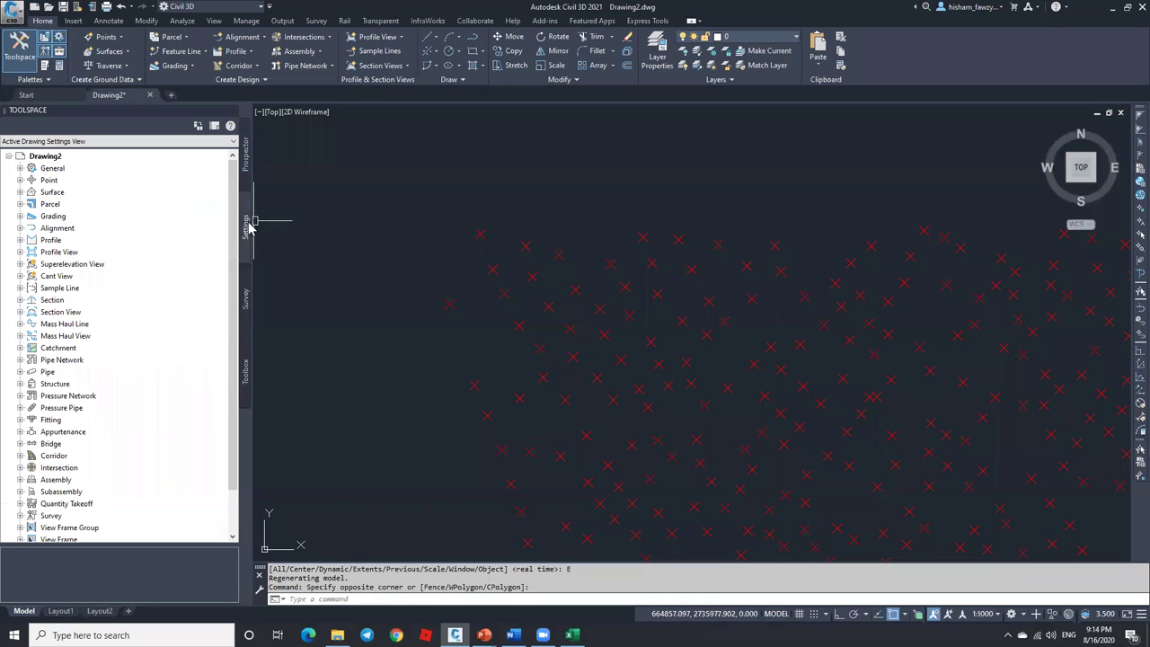
Open the Edit Command Settings for Point > Commands > ShowPointGroupProperties.
click(20, 180)
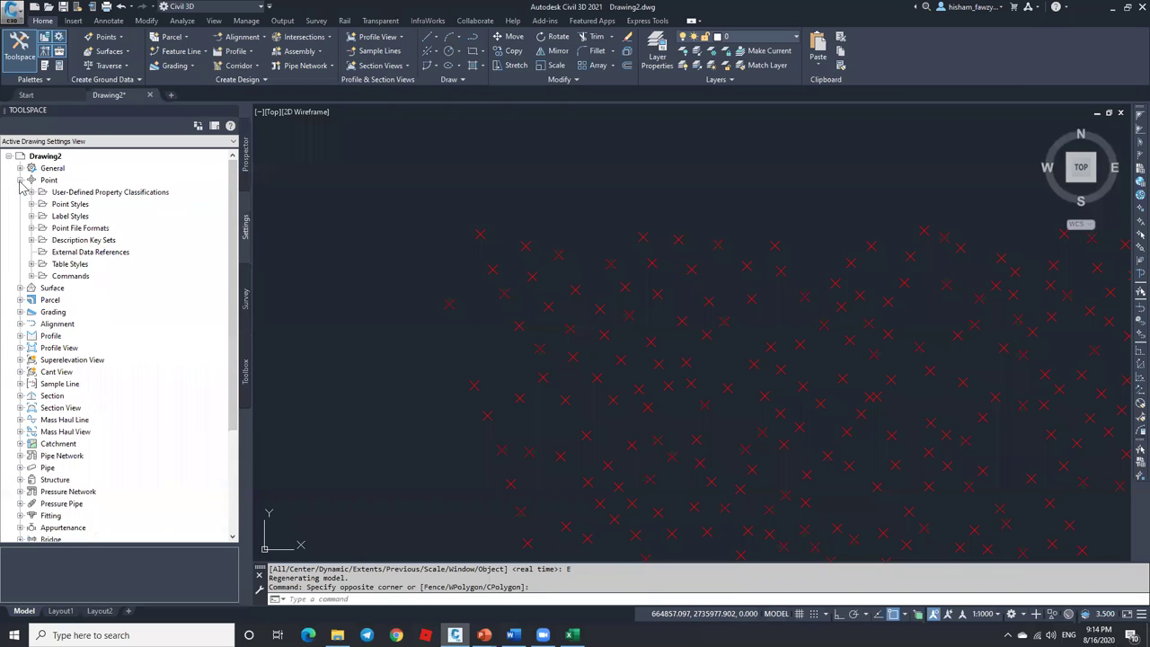
click(31, 276)
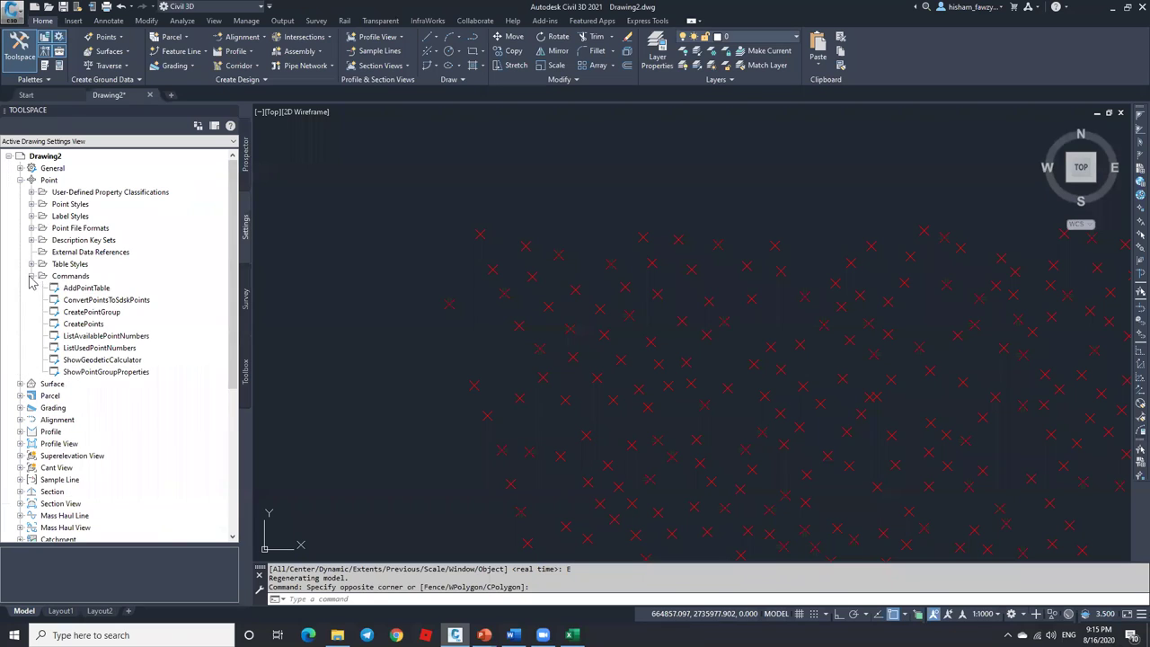
drag(63, 288, 90, 305)
click(144, 372)
right_click(137, 373)
click(200, 381)
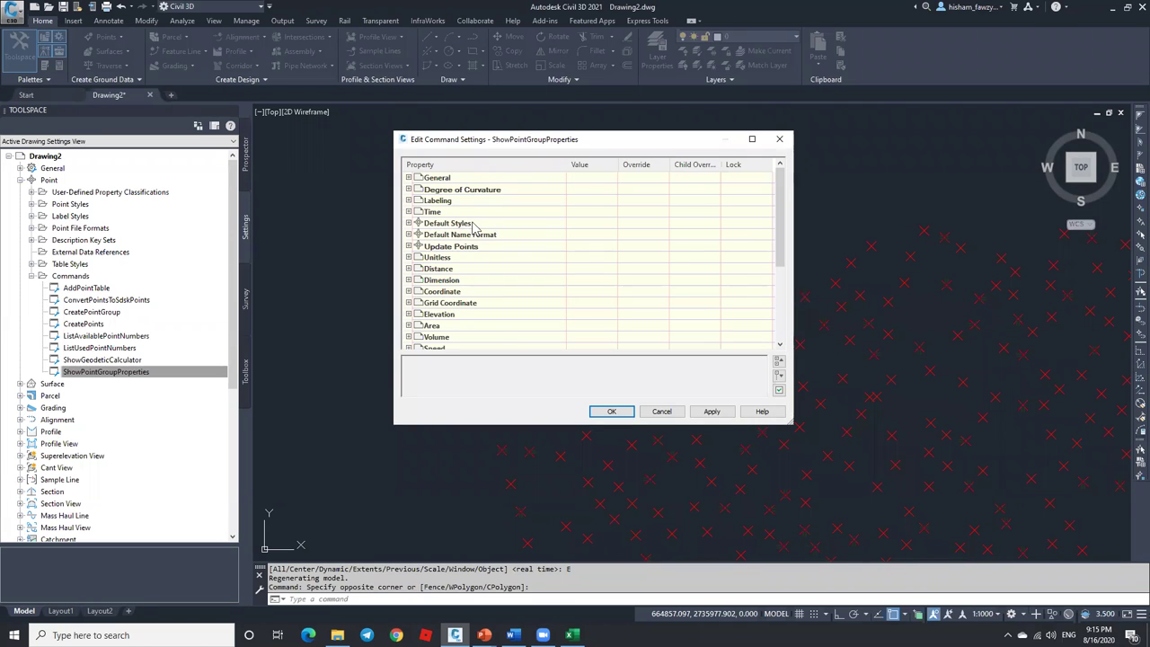
Set Default Styles > Point Style to Benchmark and confirm both dialogs.
click(409, 222)
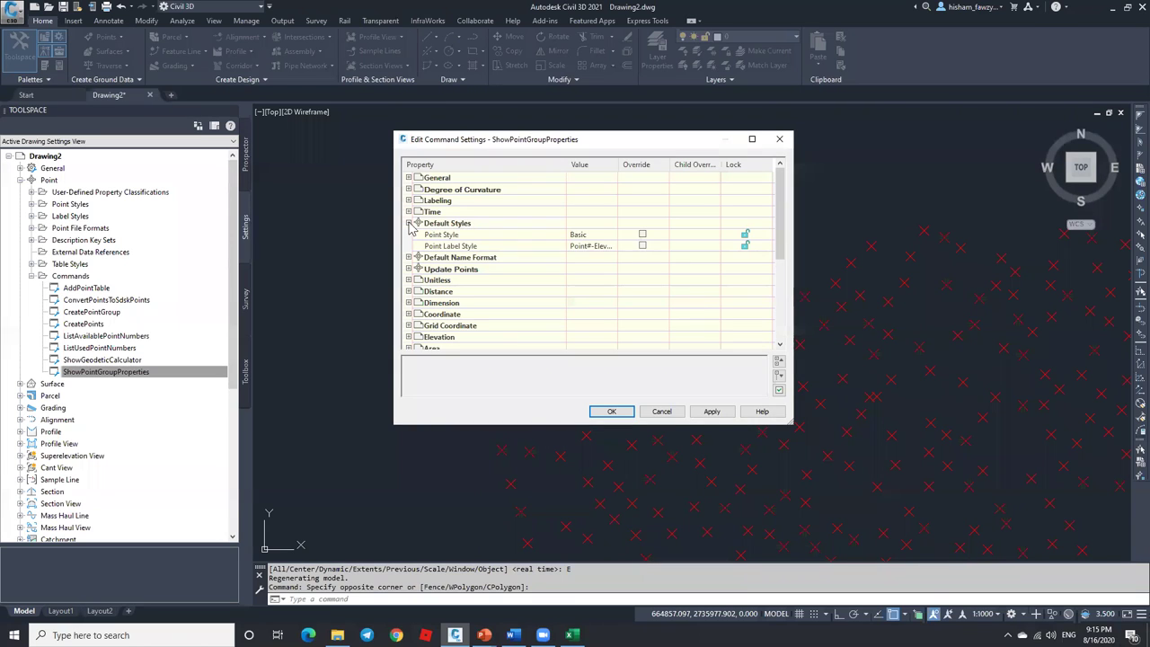
click(586, 235)
click(611, 236)
click(1039, 159)
click(1033, 171)
click(467, 195)
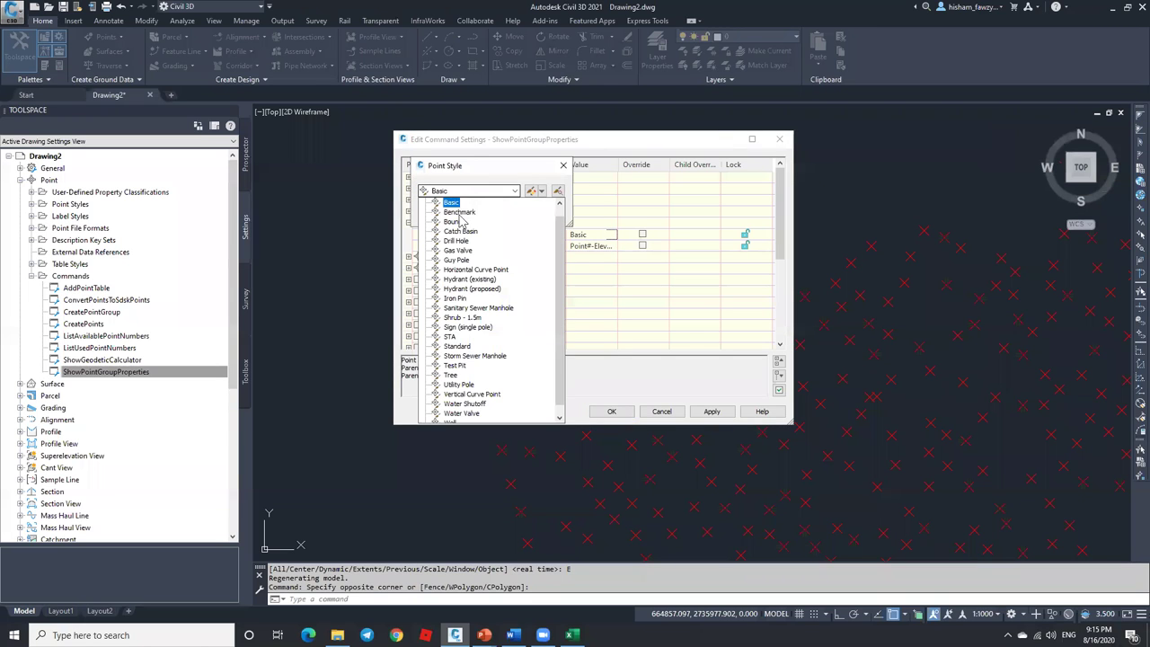
click(454, 217)
click(444, 214)
click(611, 411)
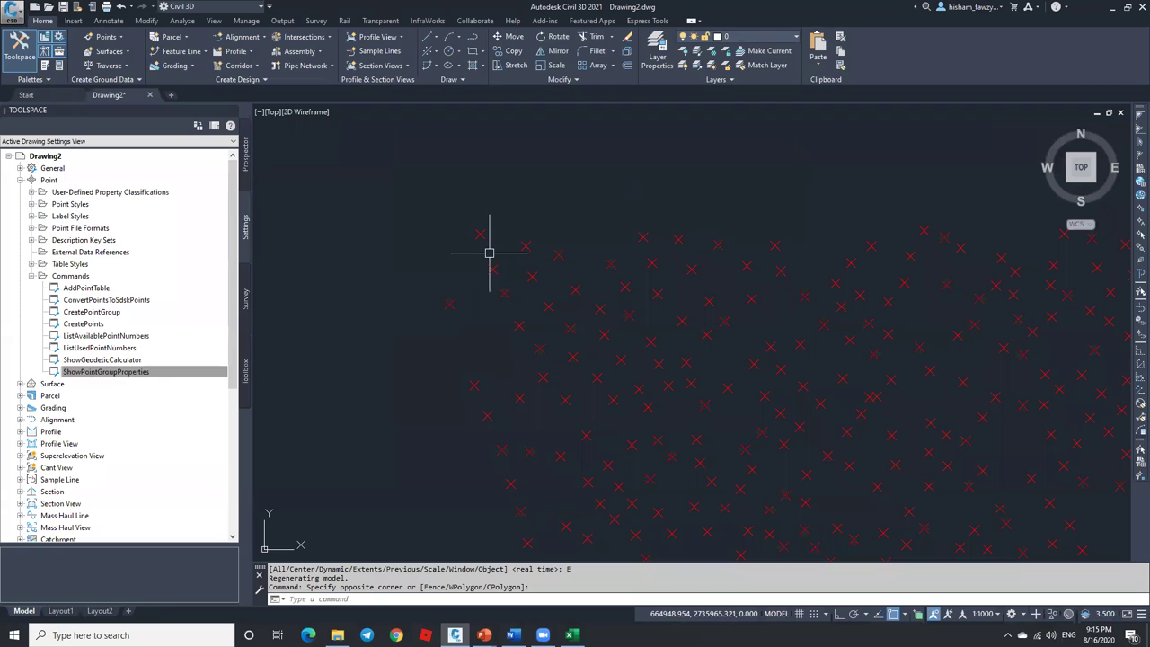
Return to Prospector, view all points with _All Points selected, and bring the Excel workbooks forward.
click(30, 277)
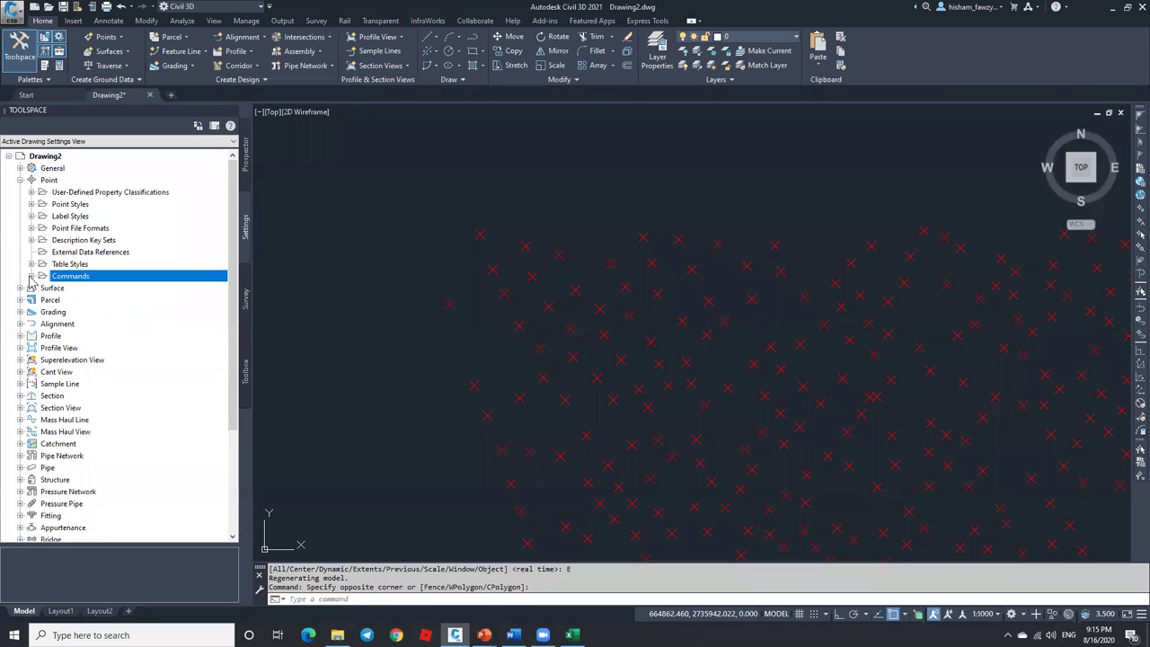
click(247, 170)
scroll(557, 241, down, 4)
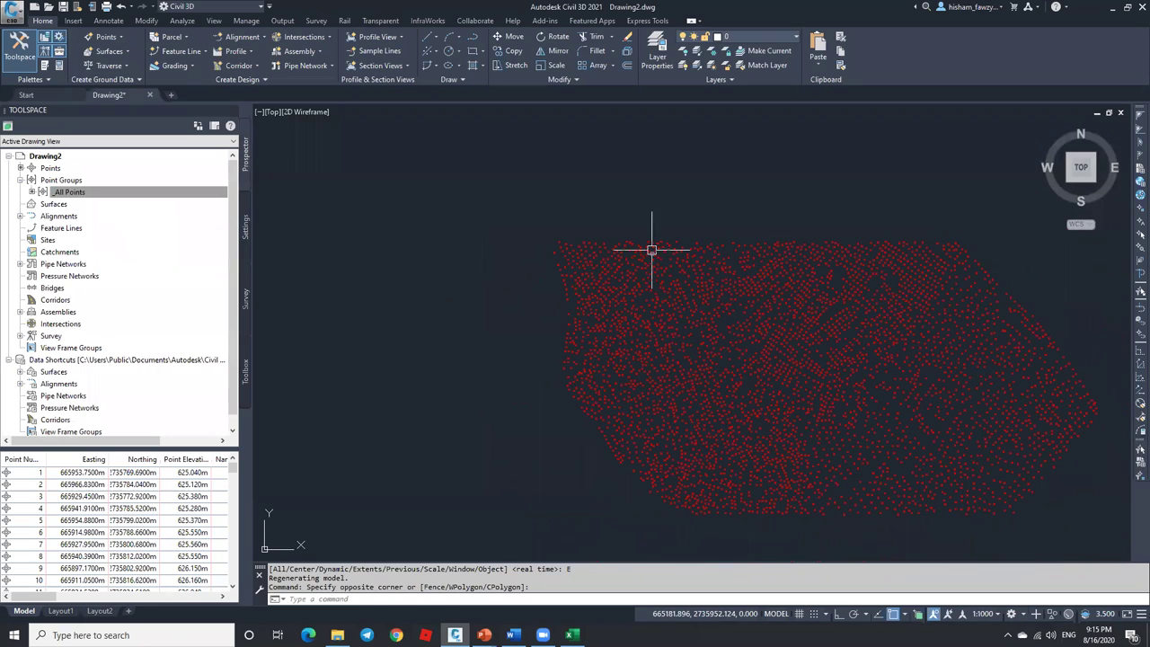
middle_drag(716, 267, 659, 244)
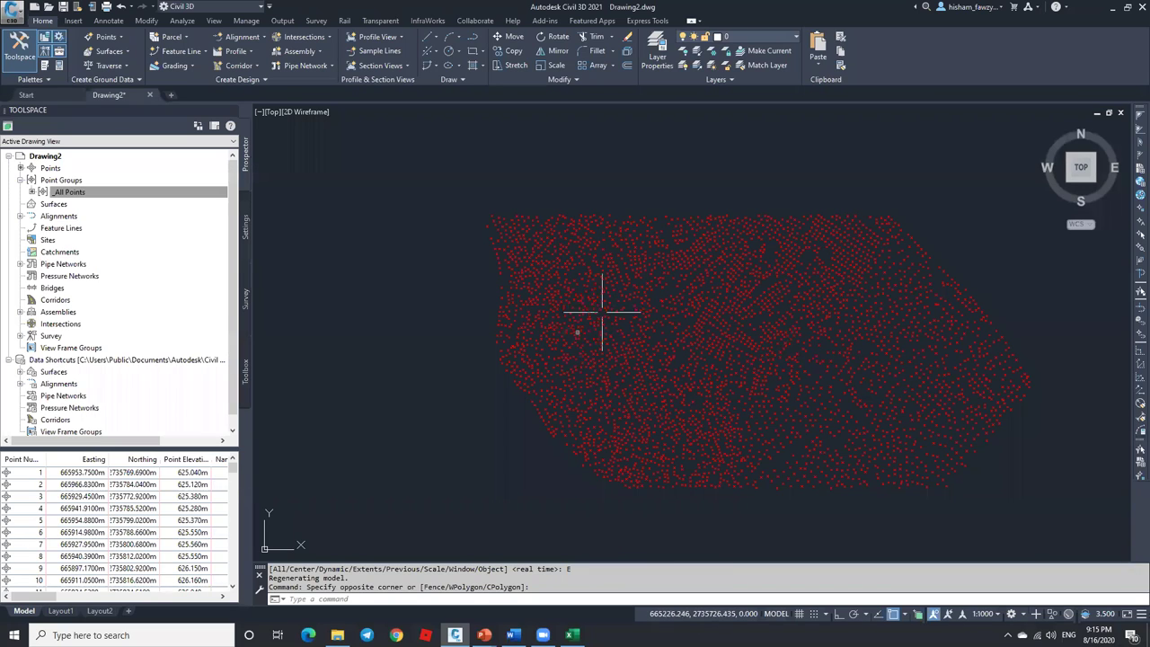
click(105, 192)
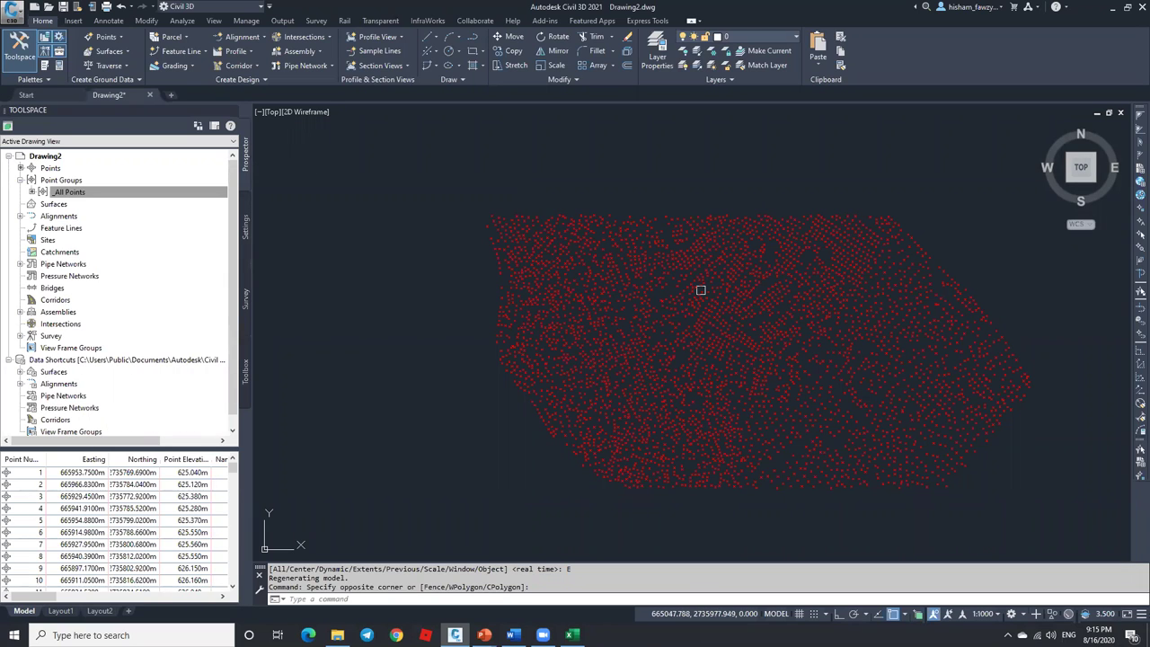
click(337, 634)
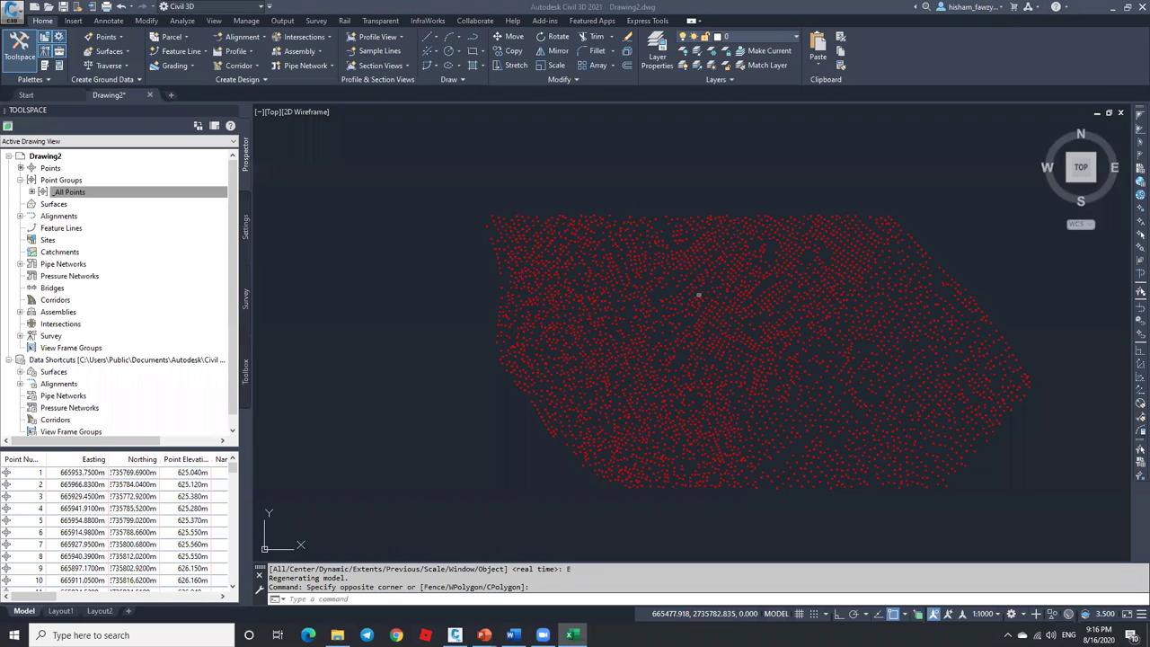
click(571, 634)
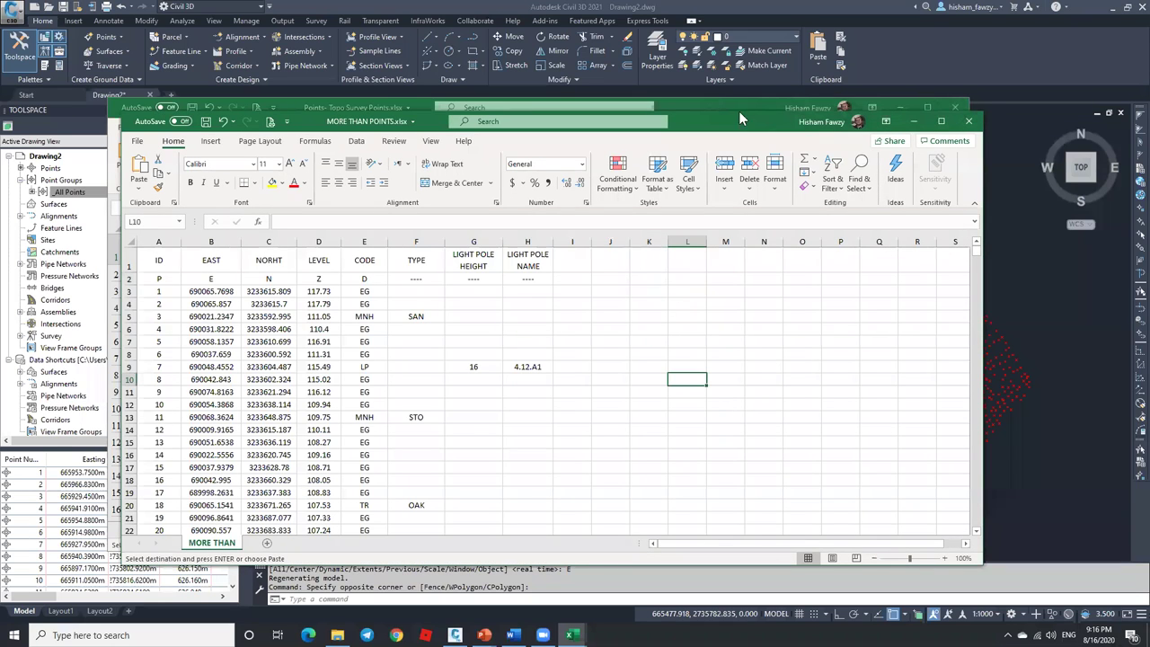
Close Topo Survey Points without keeping clipboard data, then move and enlarge MORE THAN POINTS.
click(957, 110)
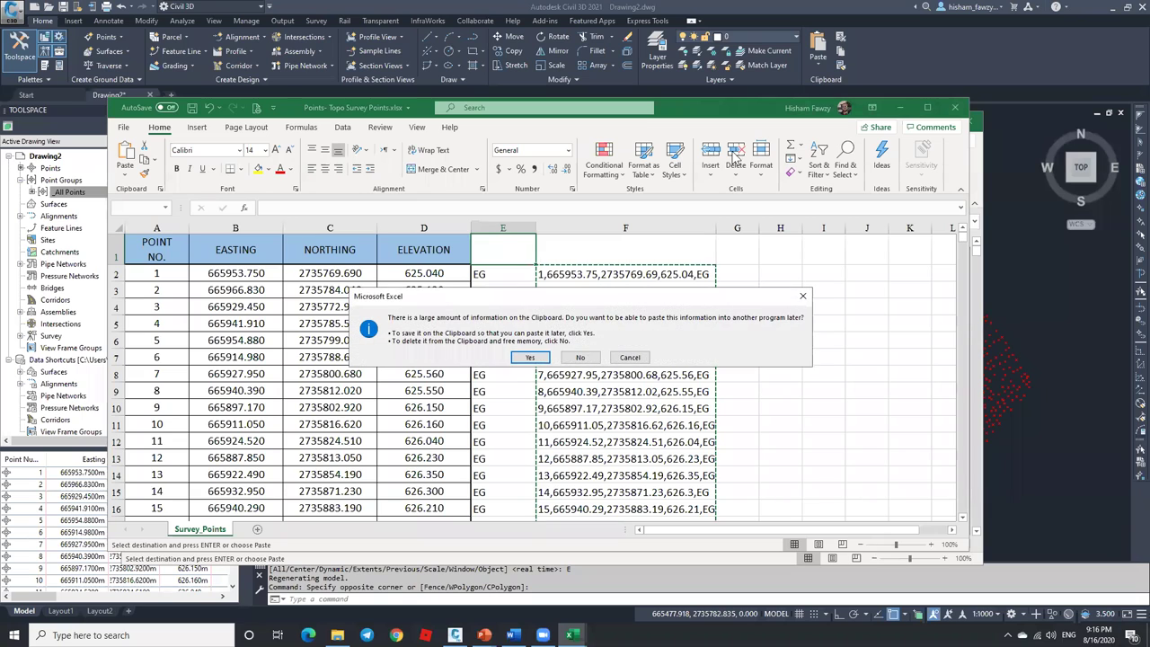
click(581, 356)
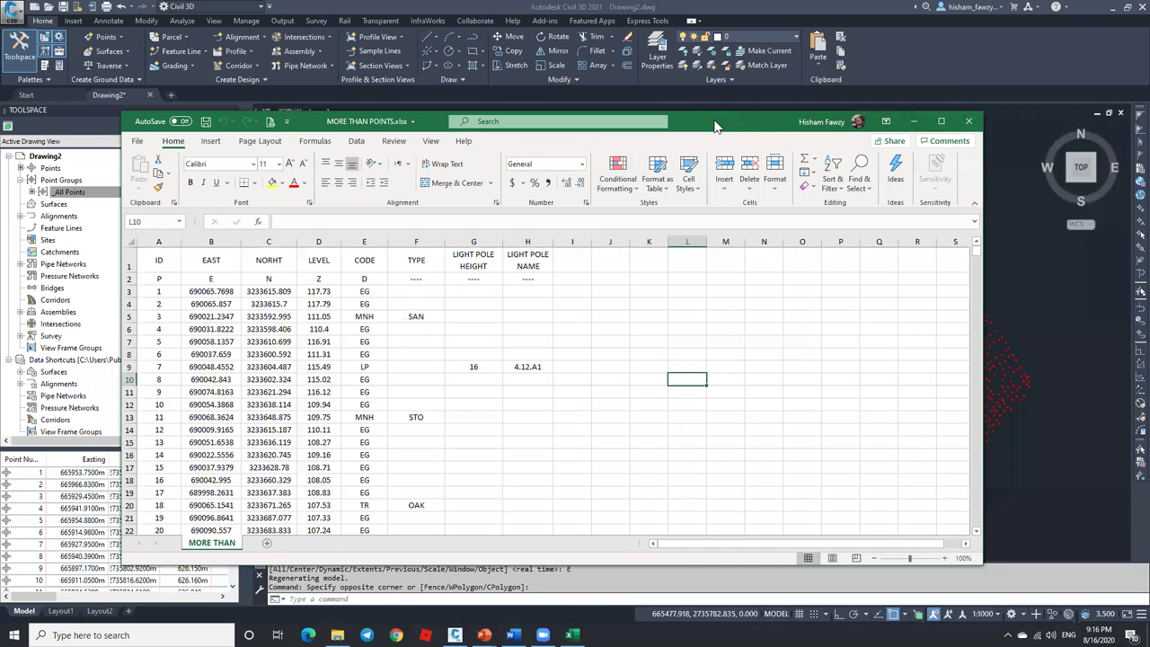
drag(716, 125, 738, 64)
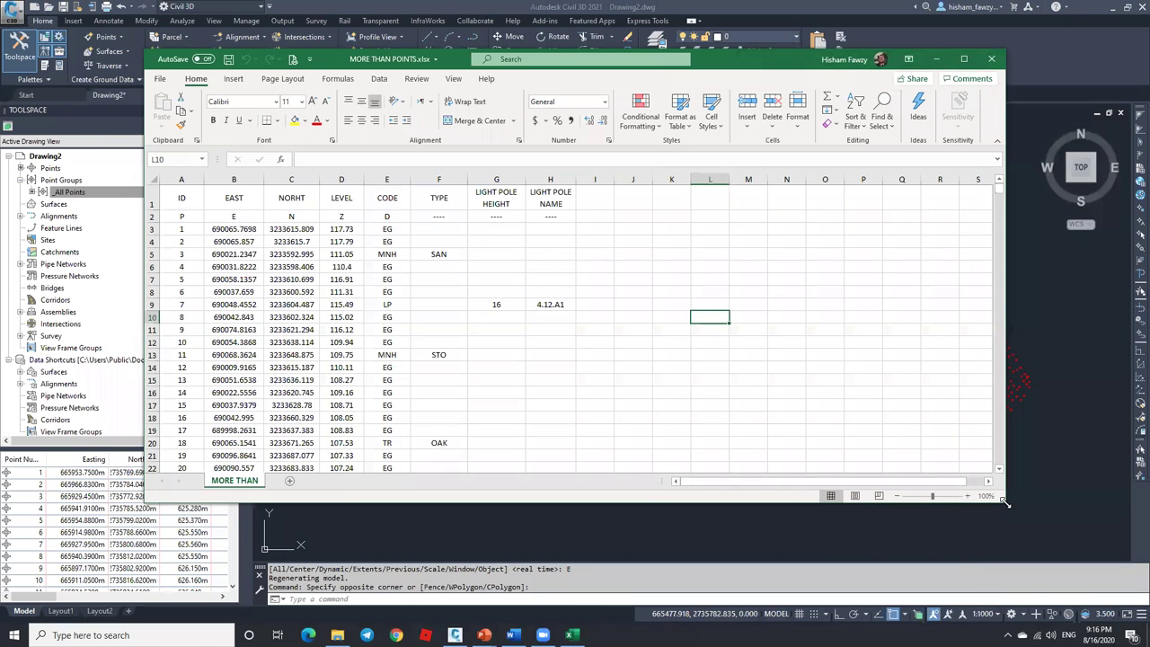
drag(1005, 503, 1048, 559)
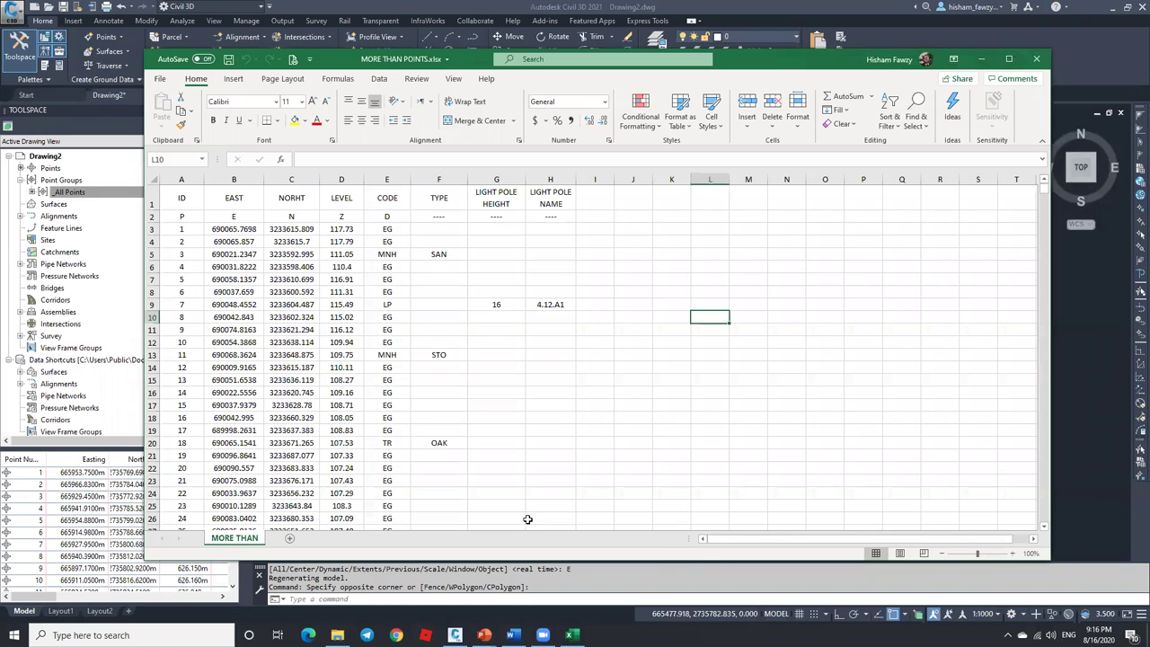
Review the TYPE column entries like MNH/SAN, STO and TR/OAK.
click(194, 229)
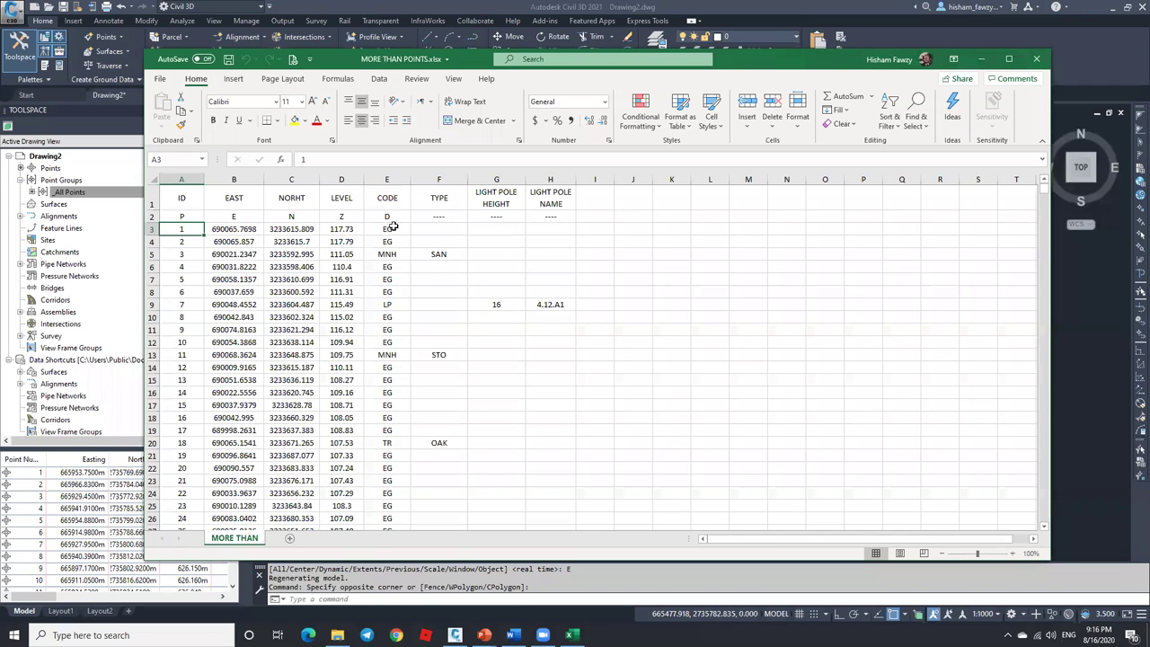
click(441, 208)
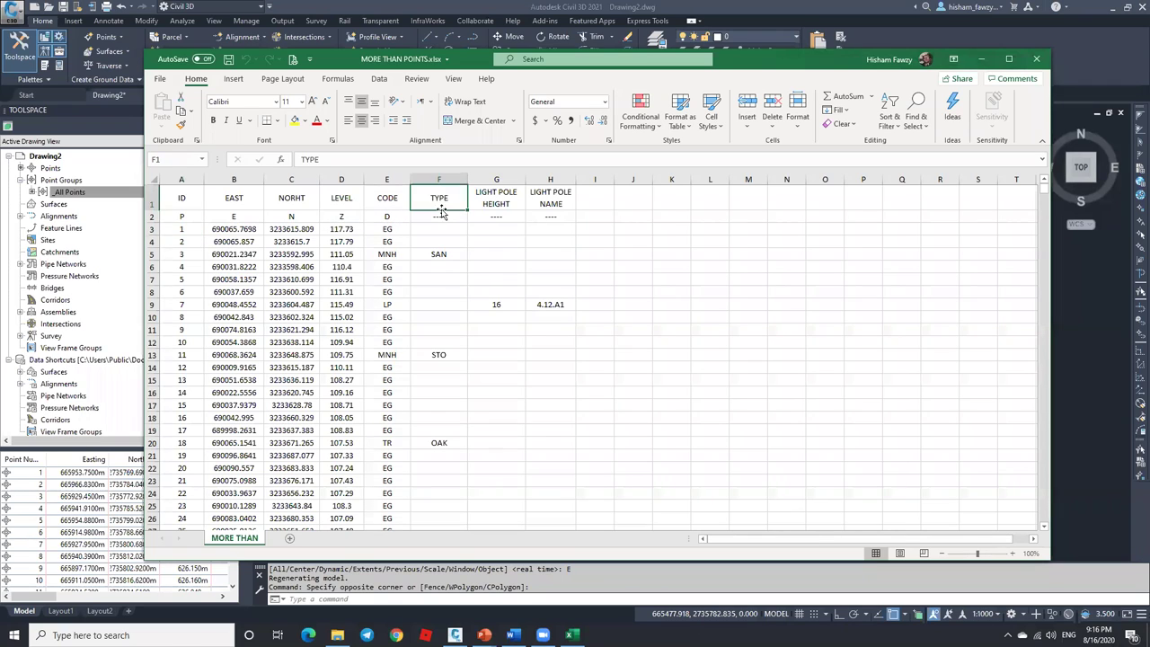
click(393, 256)
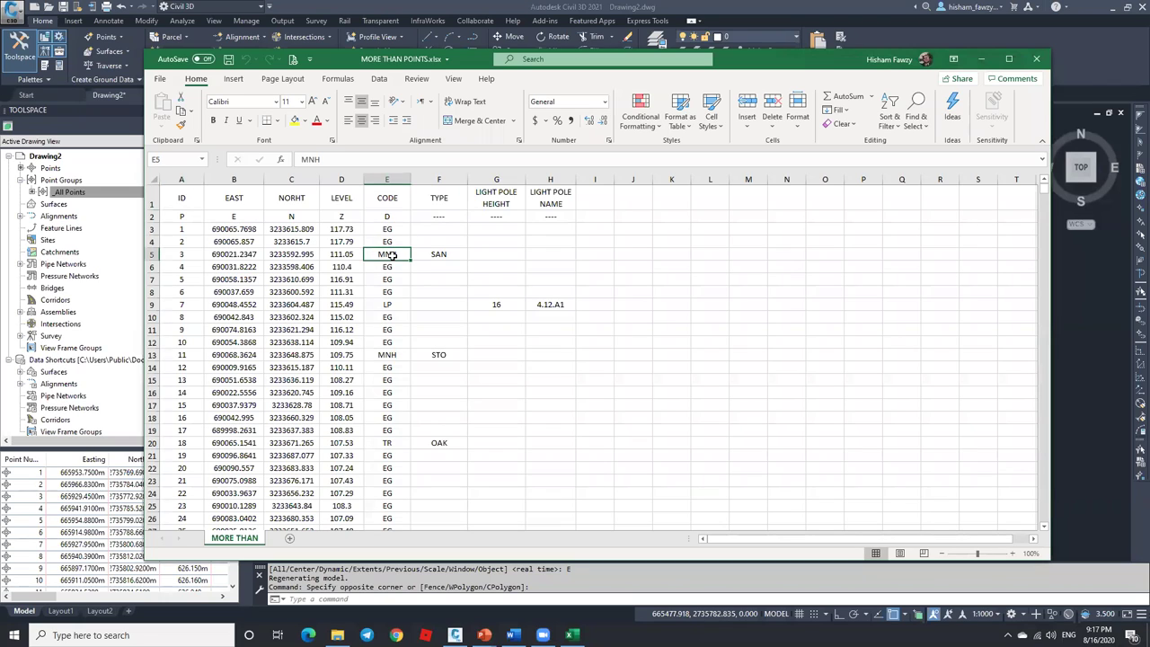
click(440, 259)
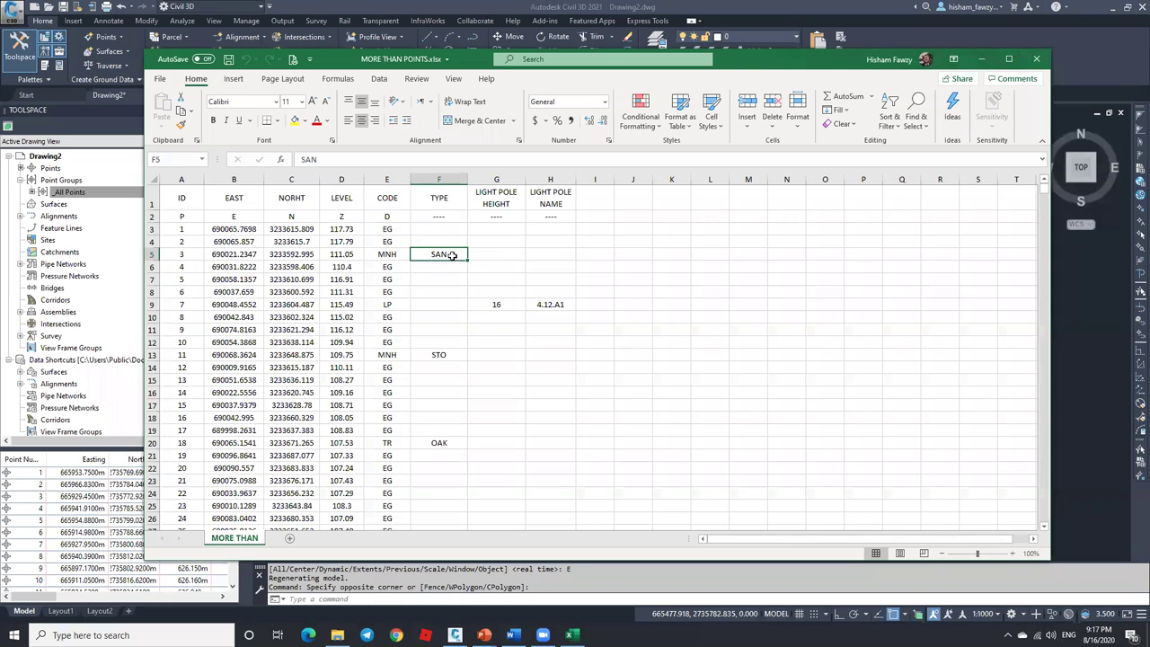
click(452, 353)
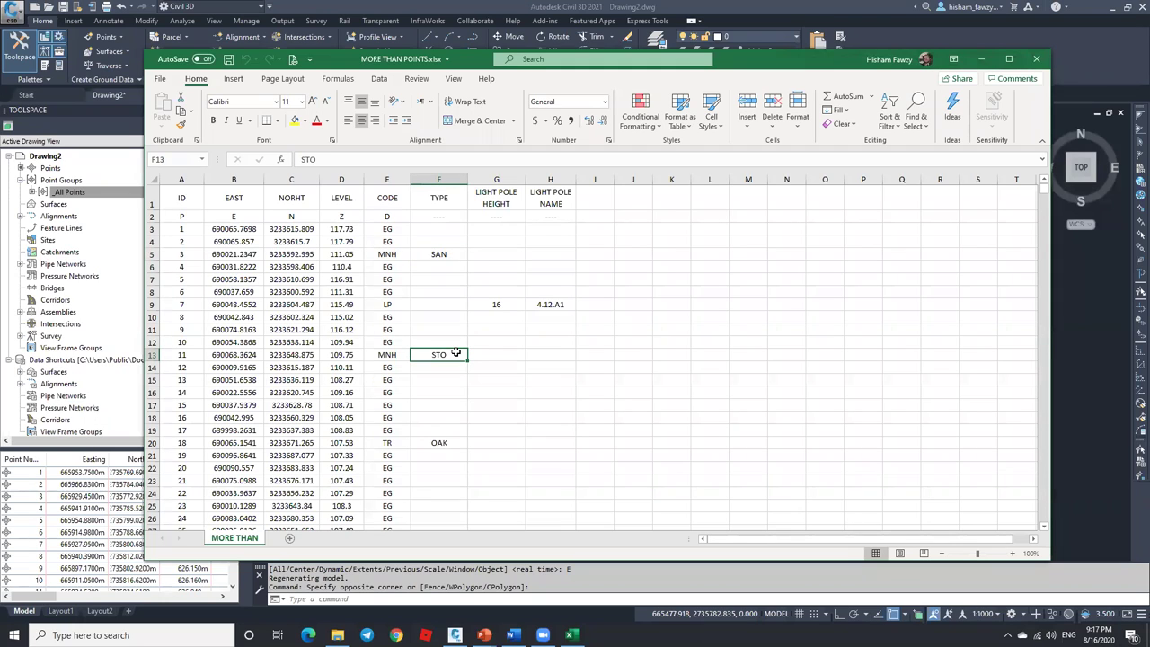
click(385, 447)
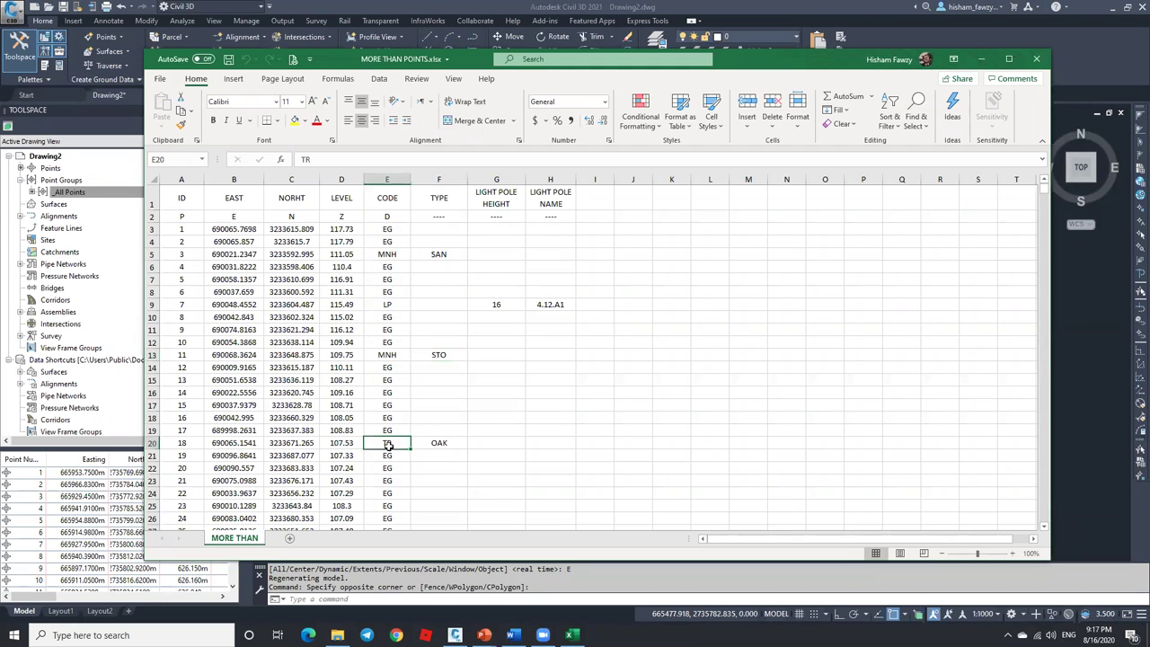
click(449, 446)
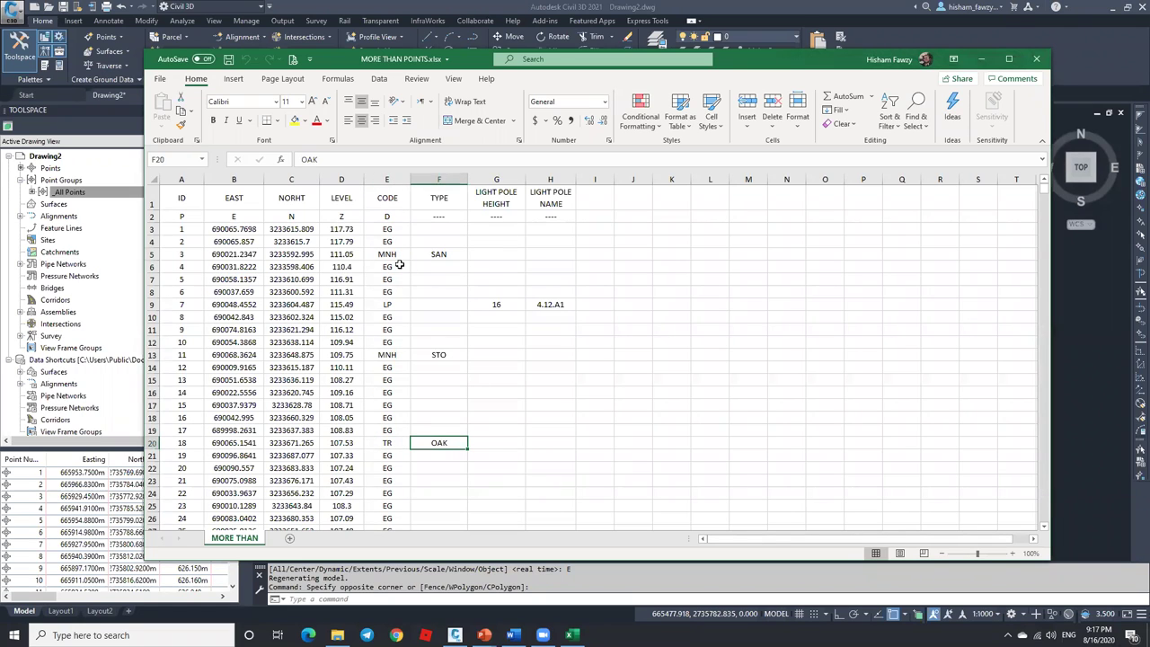
Inspect the LP light-pole row with height 16 and name 4.12.A1.
click(399, 306)
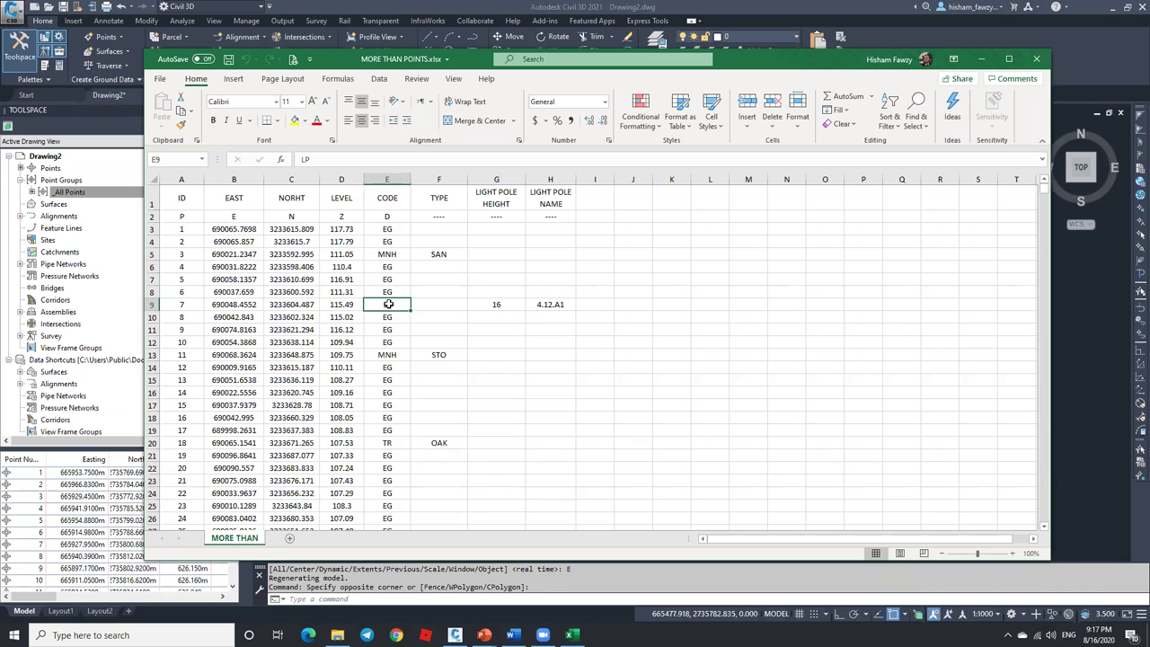
click(398, 228)
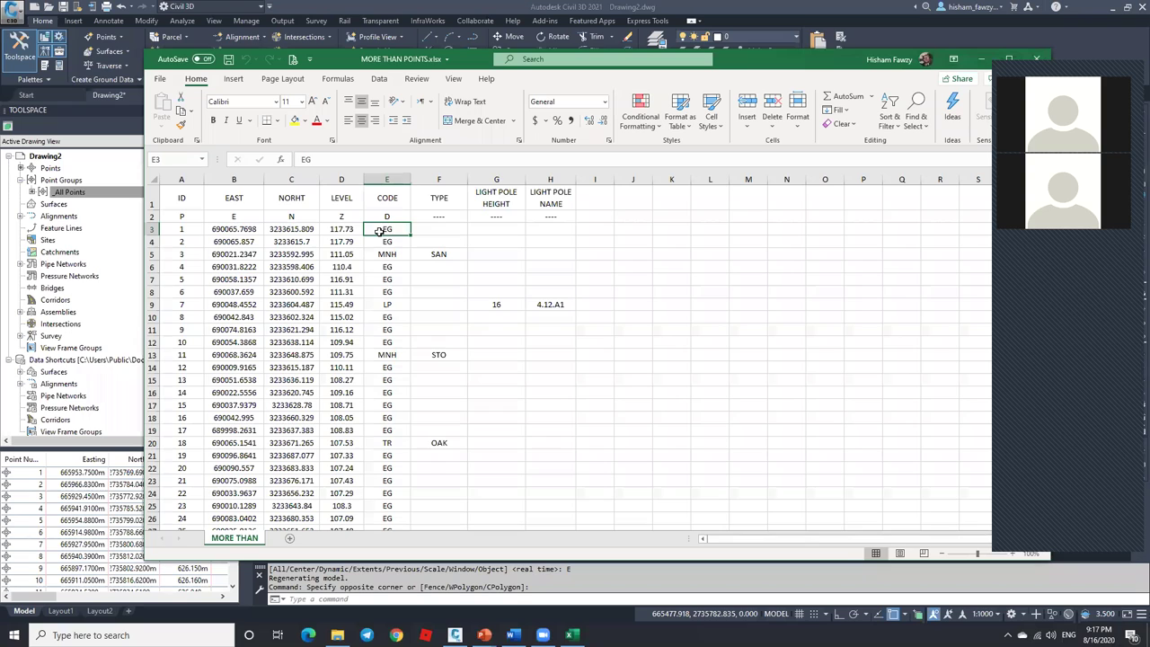
click(390, 303)
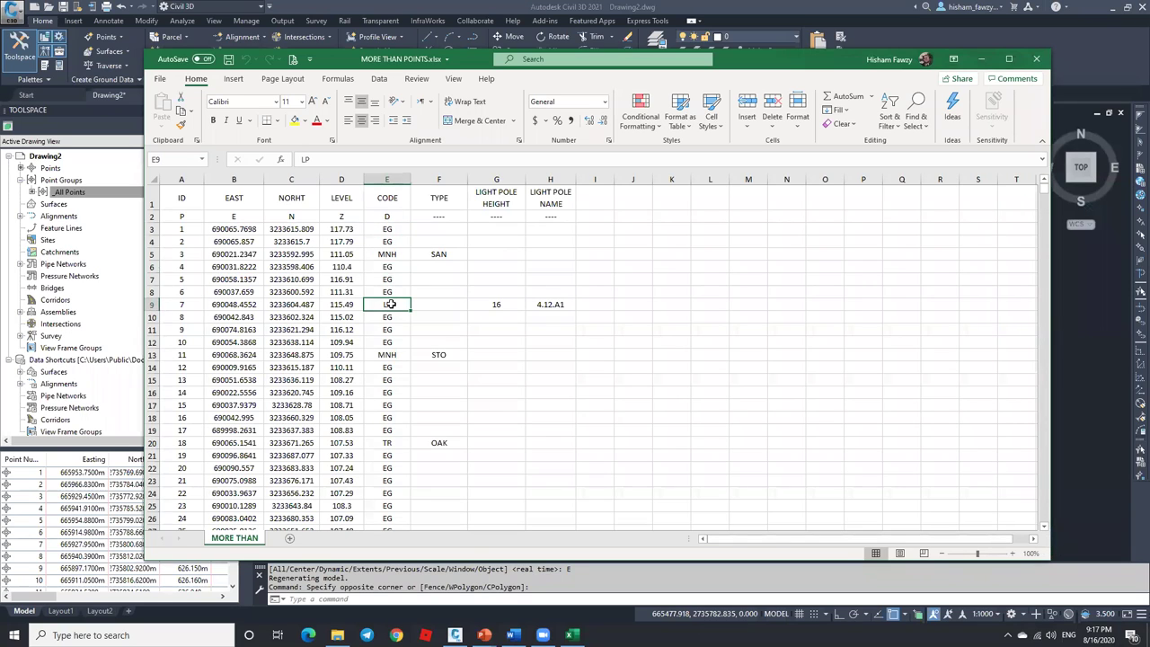
click(182, 305)
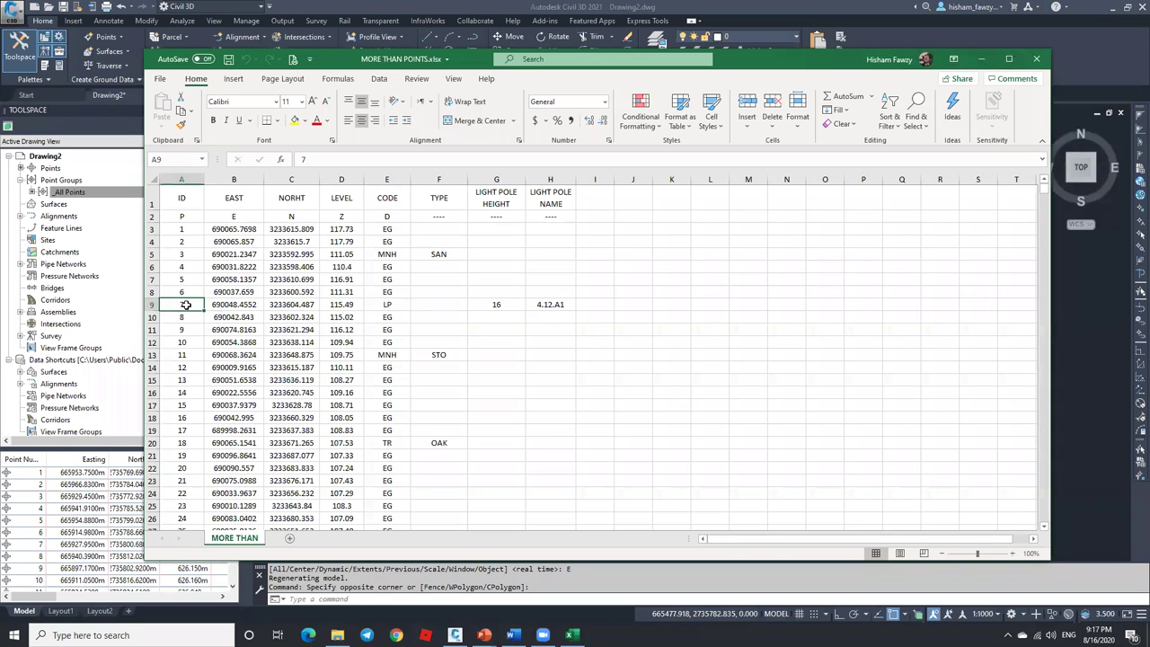
click(388, 305)
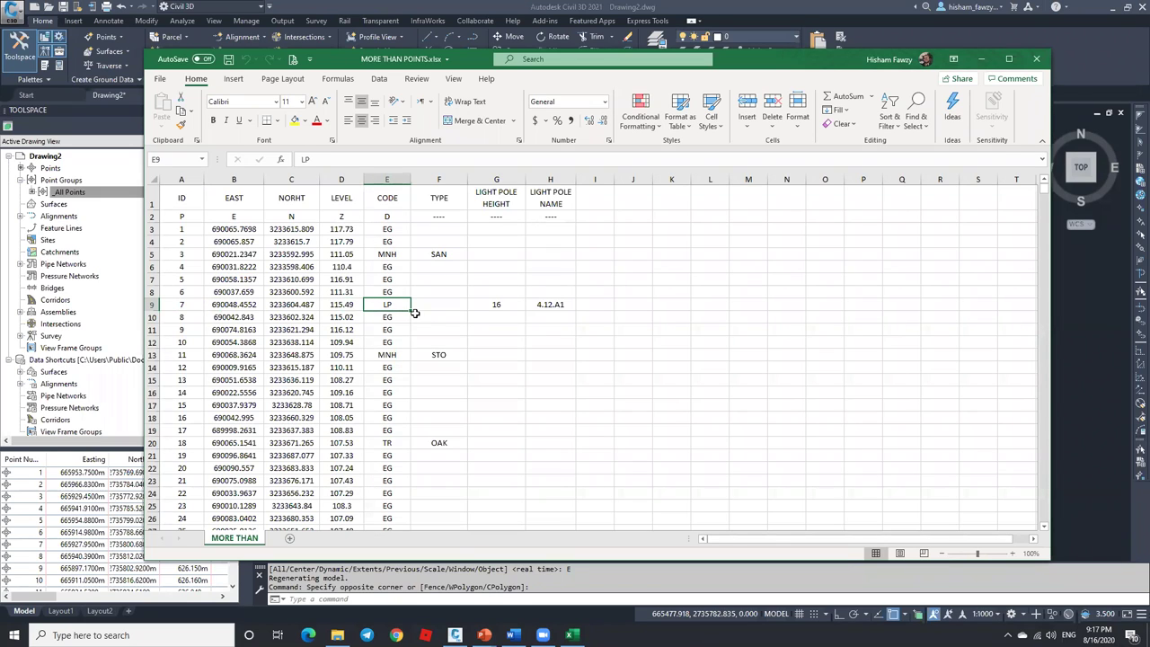
click(501, 307)
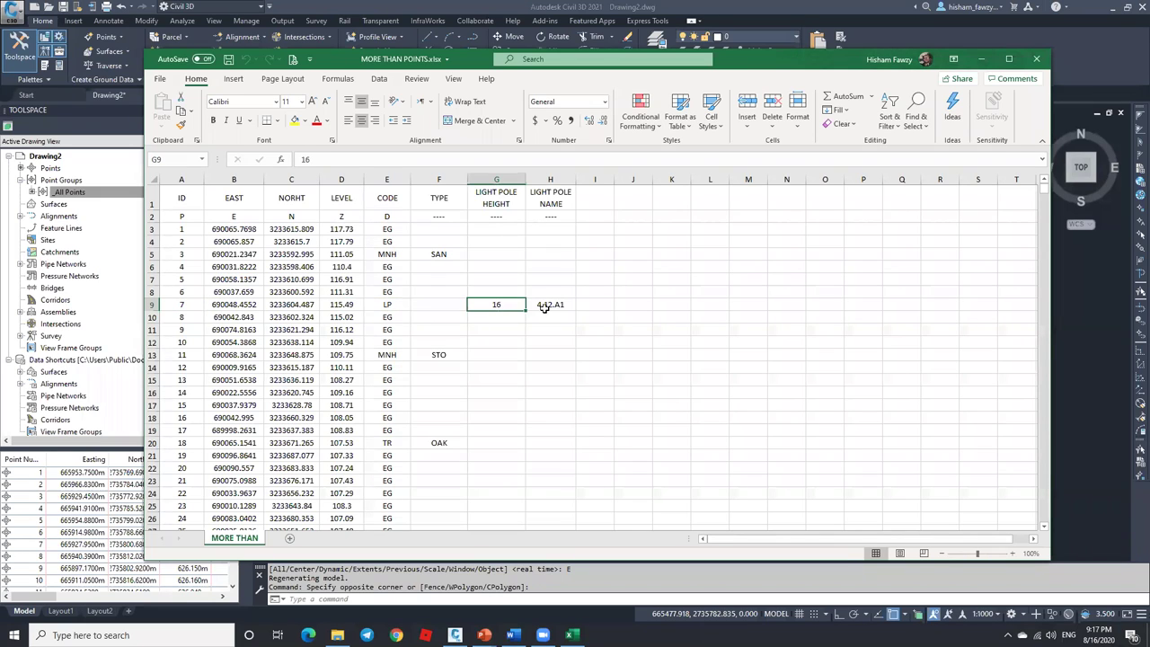
click(548, 307)
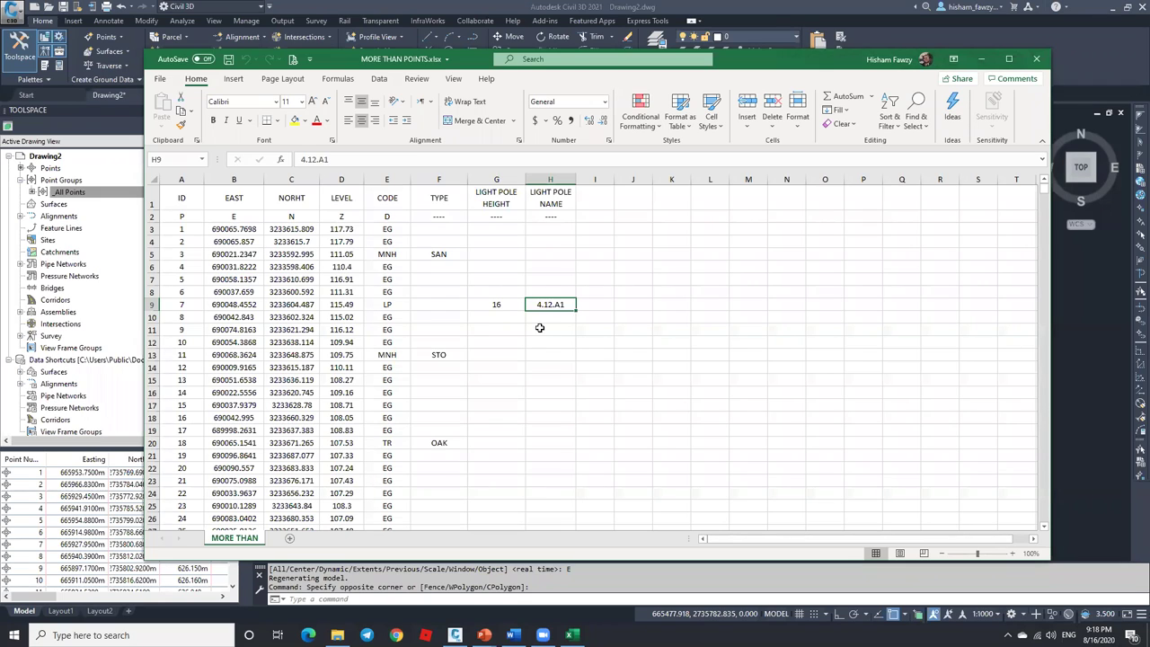
Check the TYPE, light pole height and LIGHT POLE NAME headers, then minimize Excel.
click(440, 201)
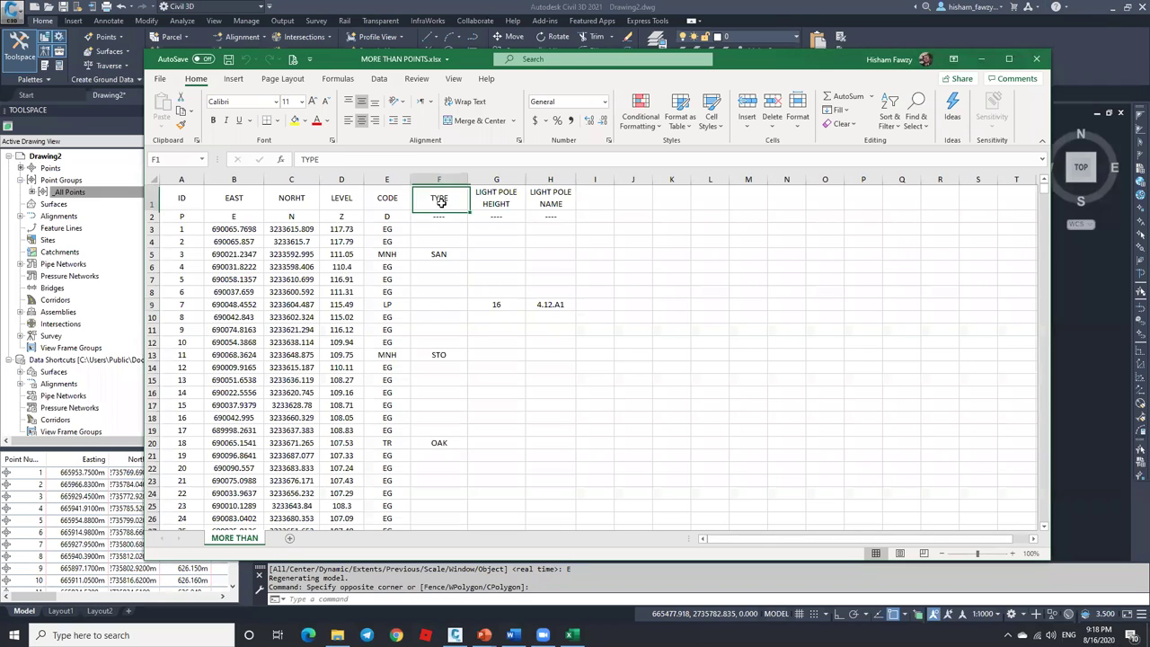
click(489, 199)
click(550, 198)
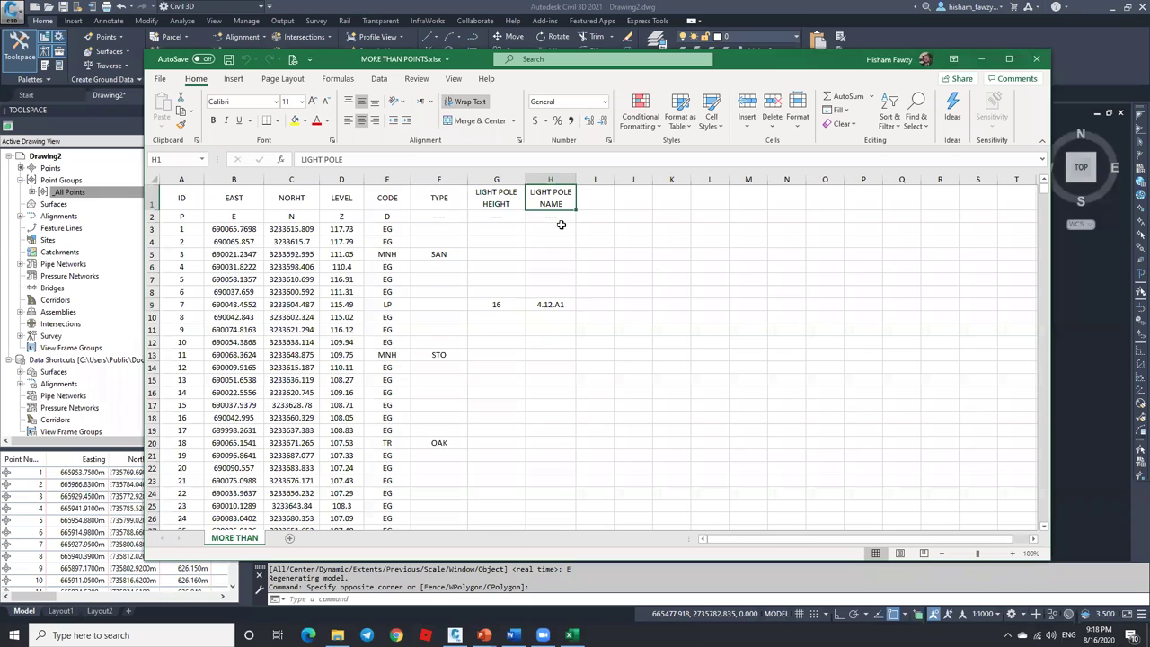
click(448, 199)
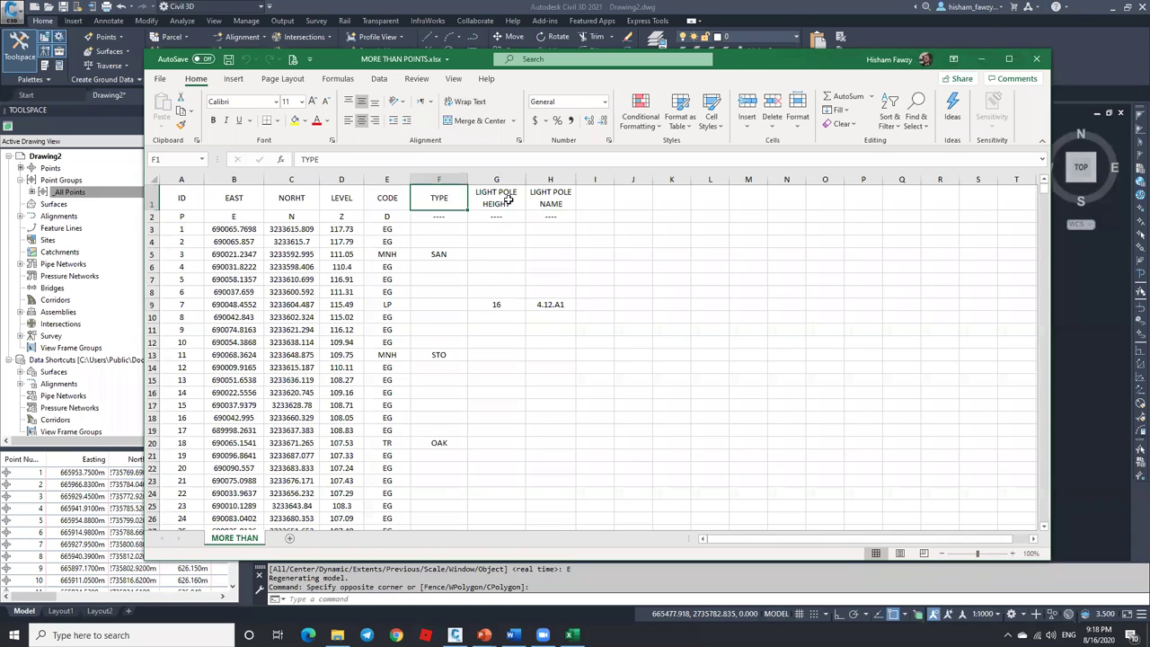
click(508, 198)
click(546, 199)
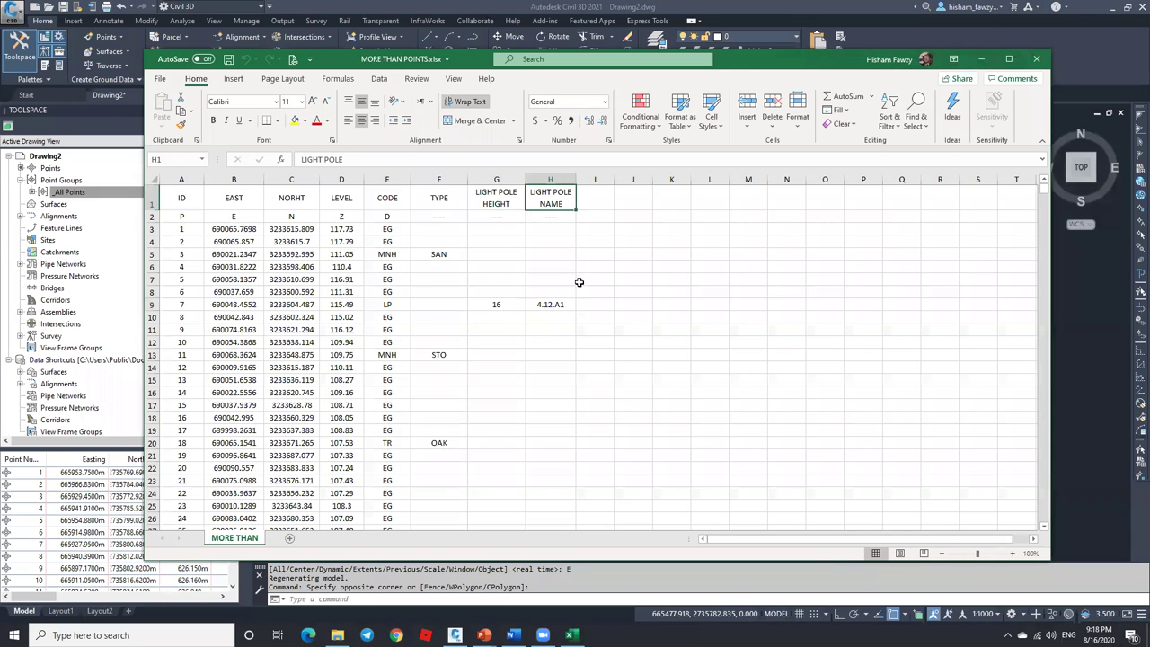
click(982, 59)
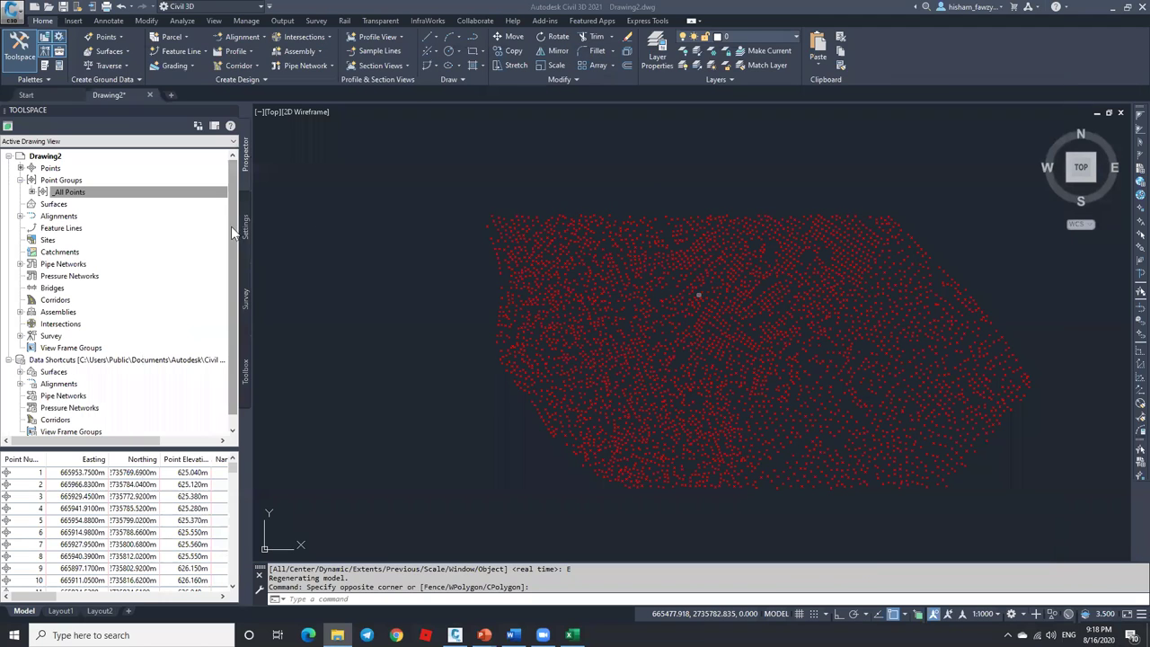
Create new Drawing3 and expand Settings > Point > Point File Formats.
click(171, 95)
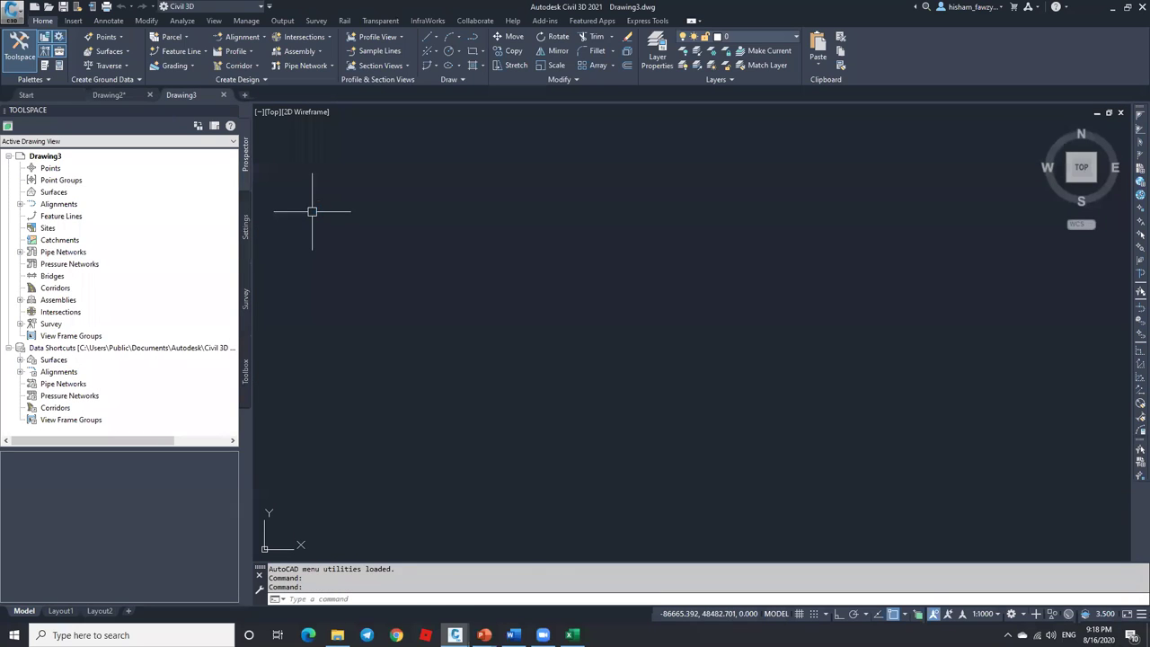
click(246, 225)
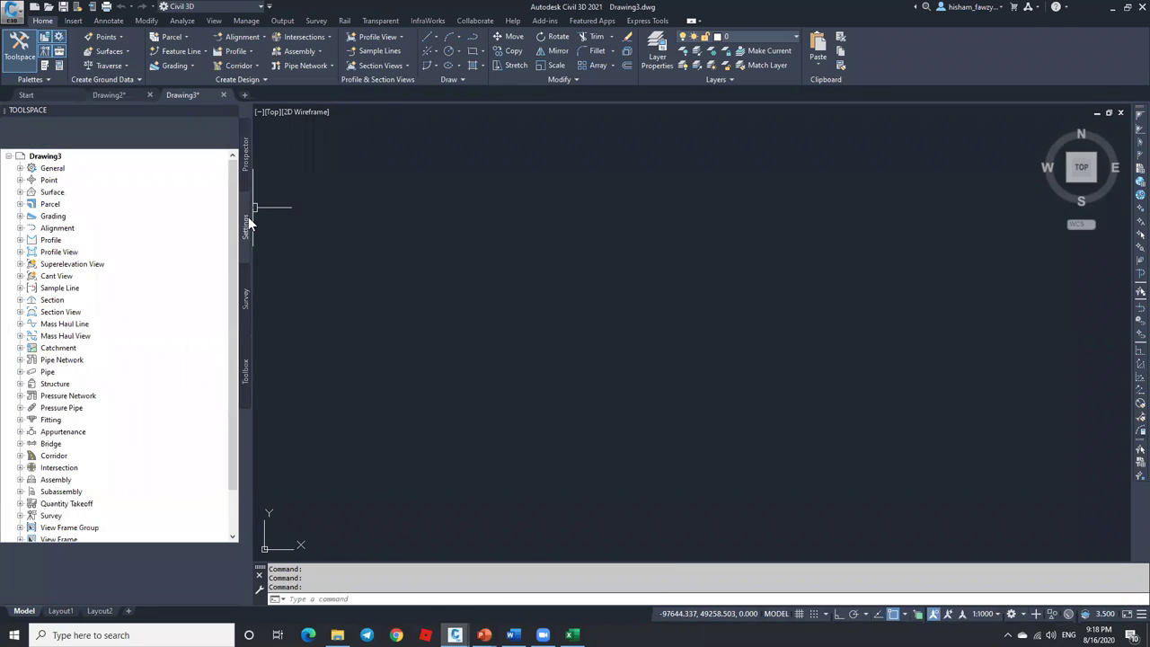
click(20, 179)
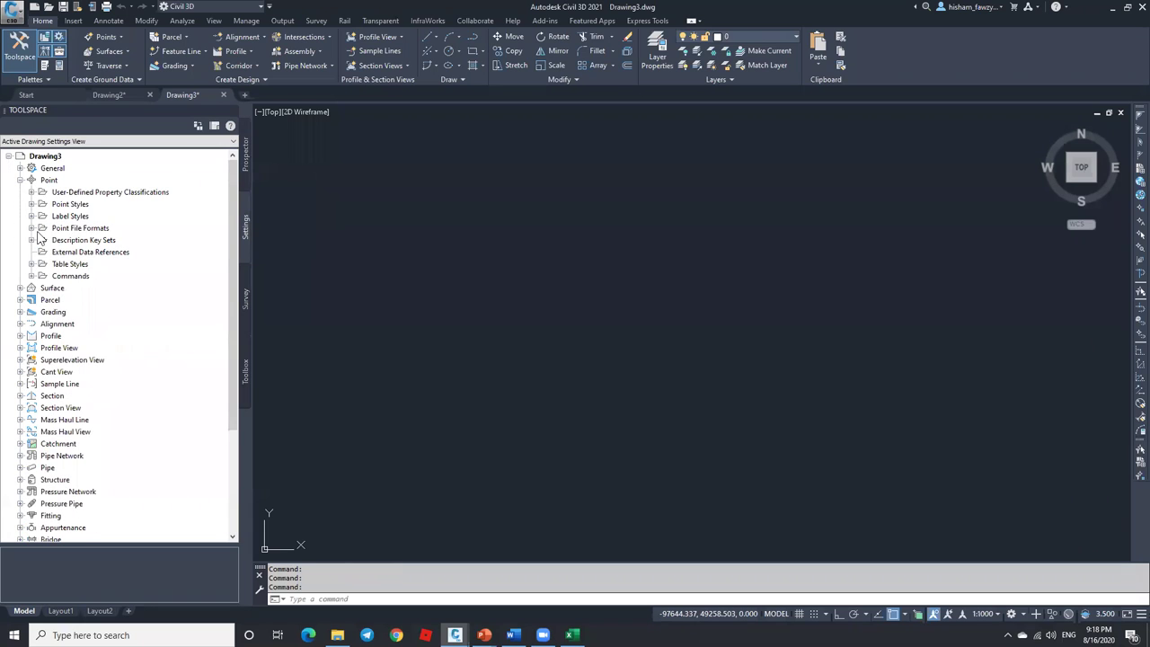
click(32, 228)
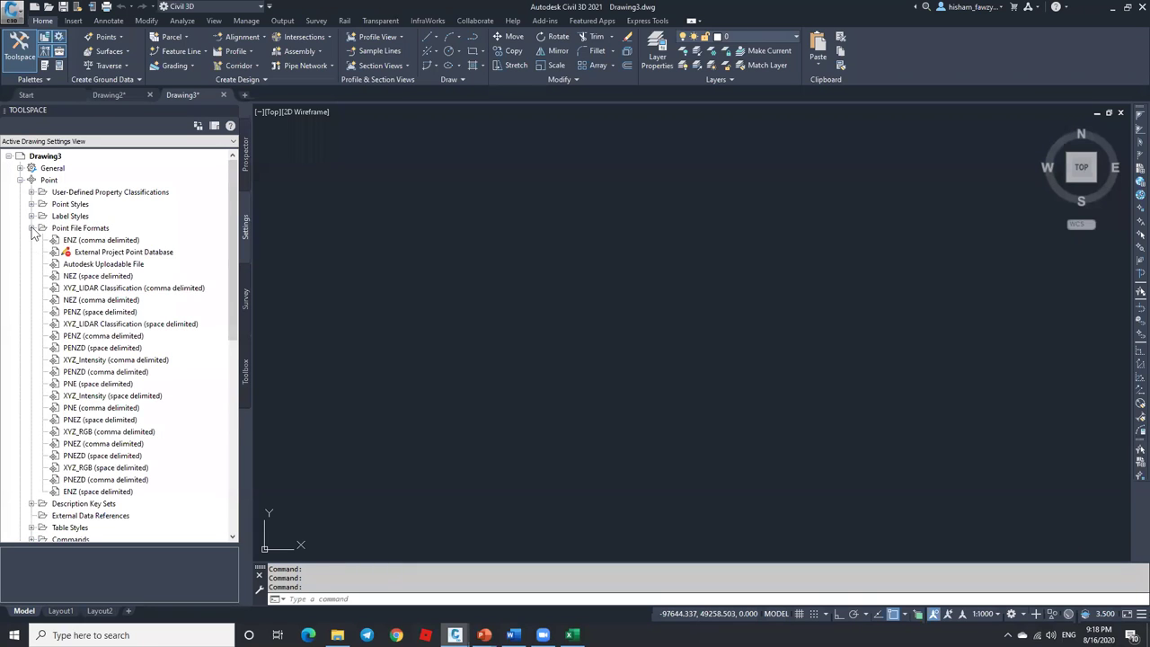
Copy the PENZD (comma delimited) format and name the copy HISHAM.
right_click(139, 371)
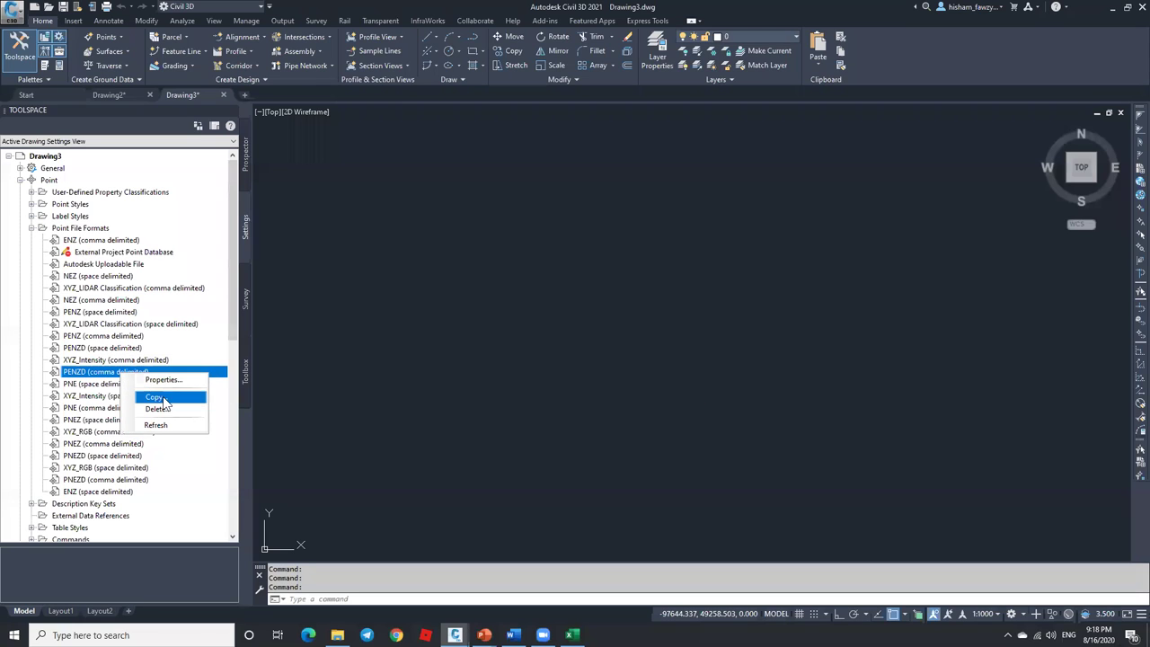
click(162, 398)
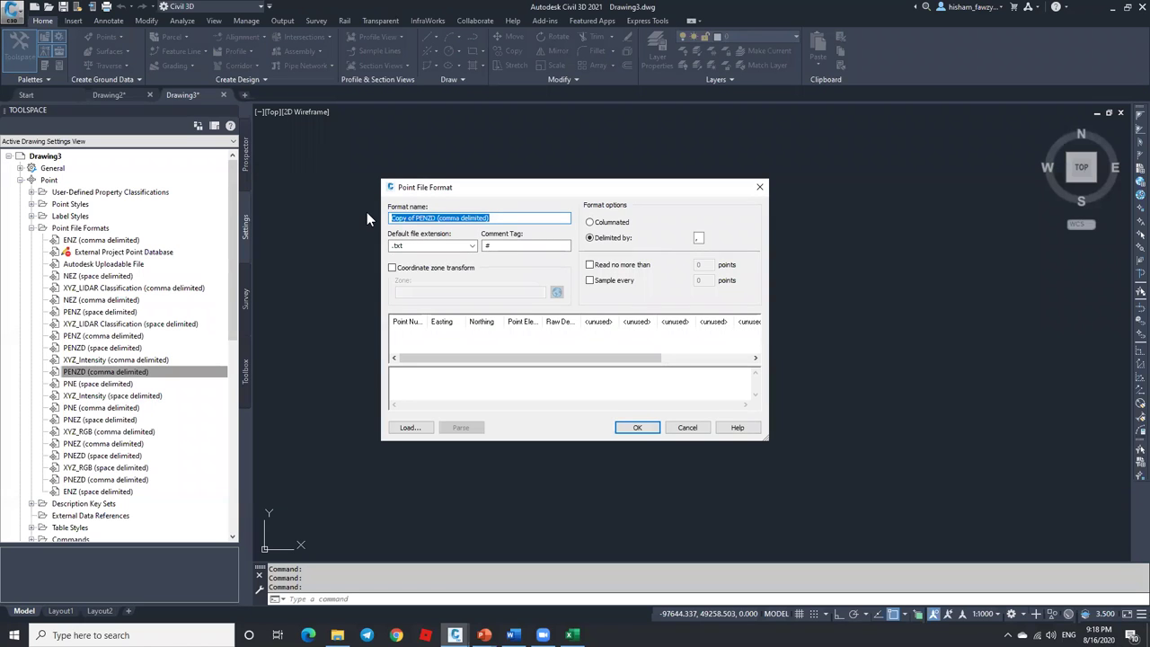
text(HISHAM)
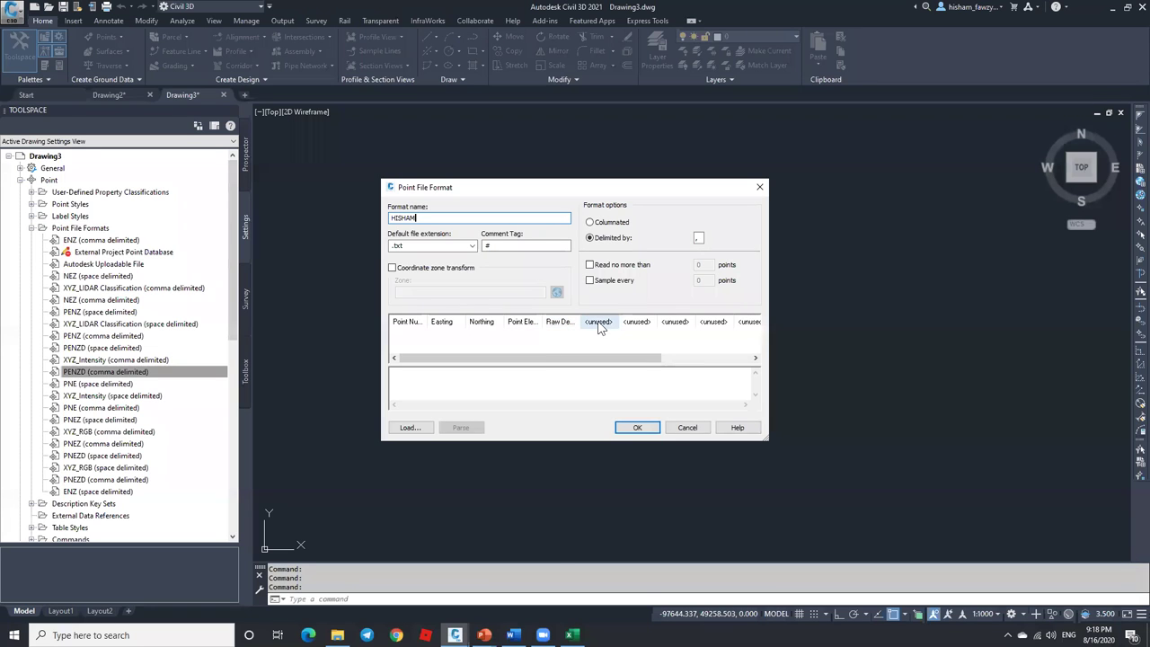
Compare the format's column names against the spreadsheet, leave them unchanged, and save HISHAM.
click(572, 634)
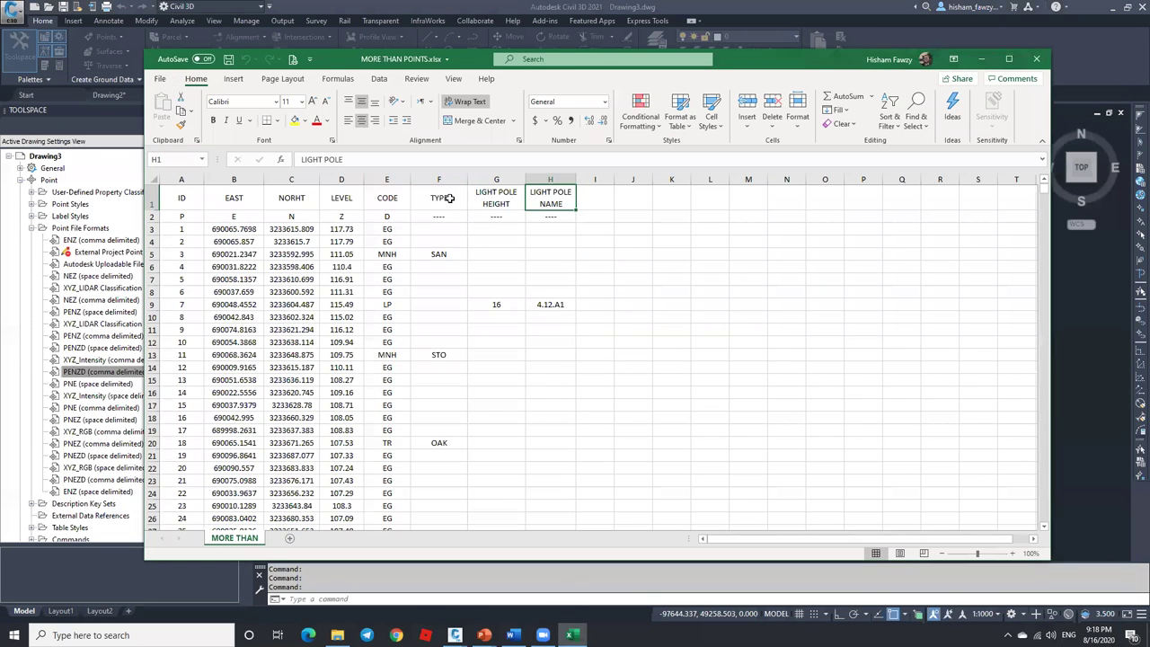
click(982, 59)
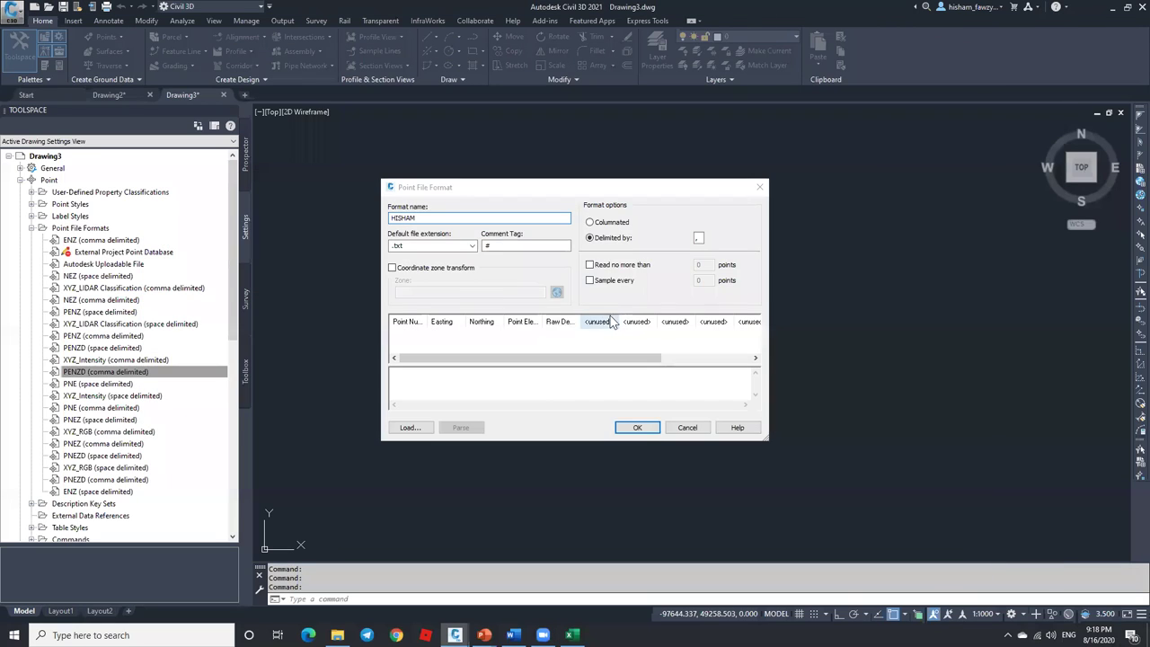
click(598, 322)
click(631, 300)
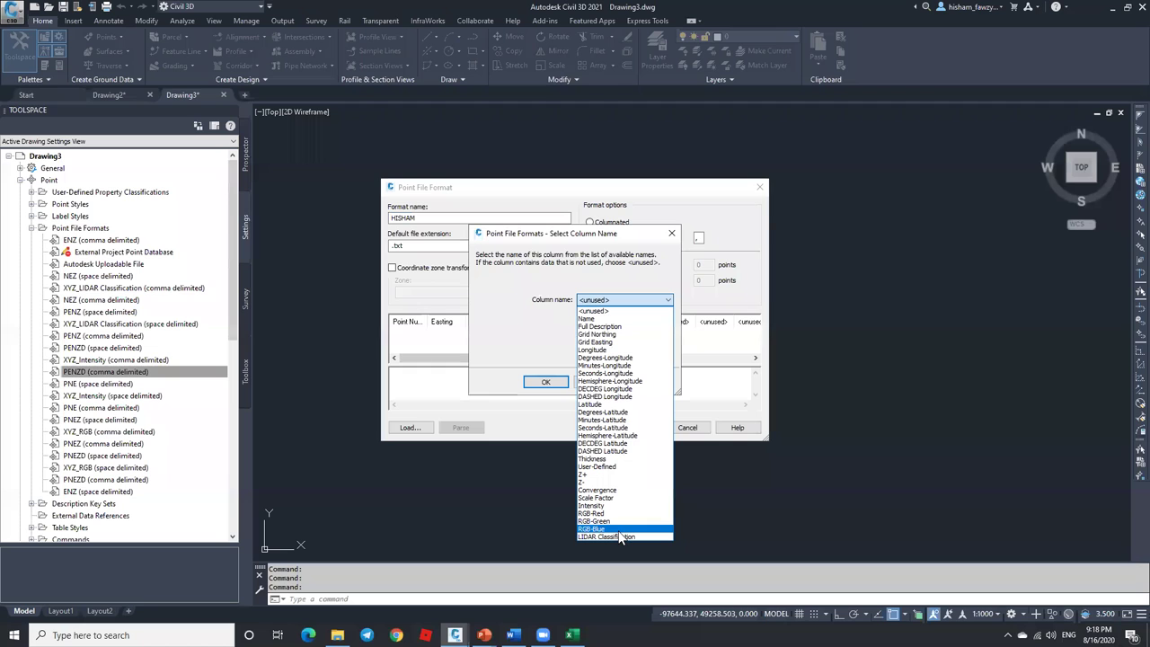
click(571, 635)
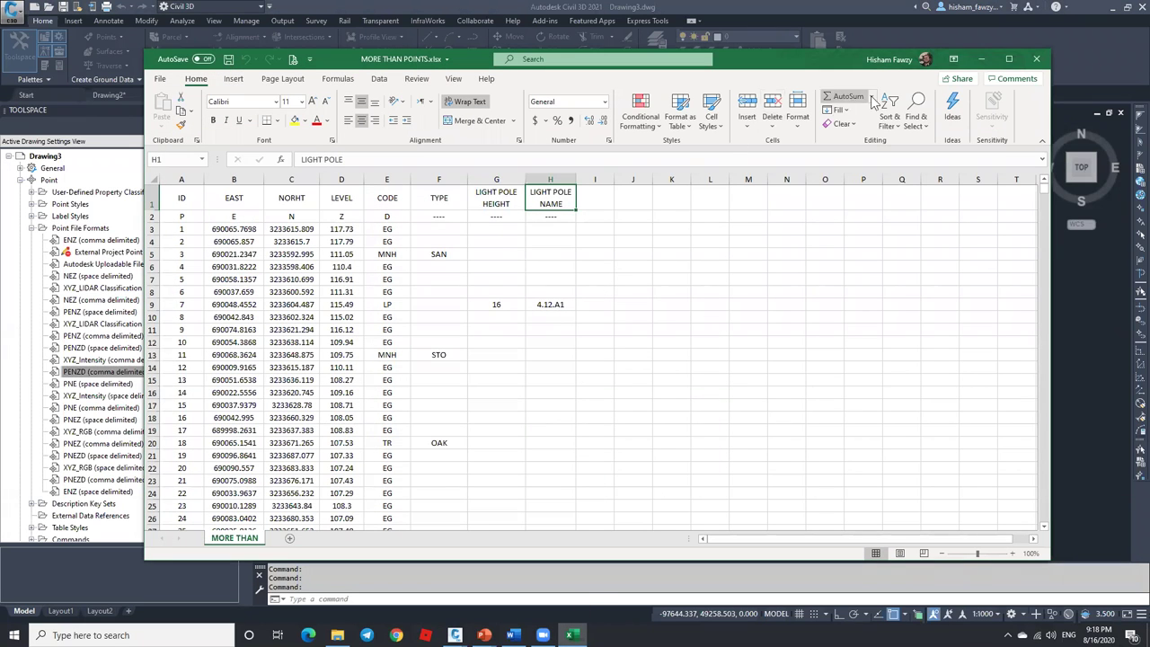
click(982, 59)
click(599, 302)
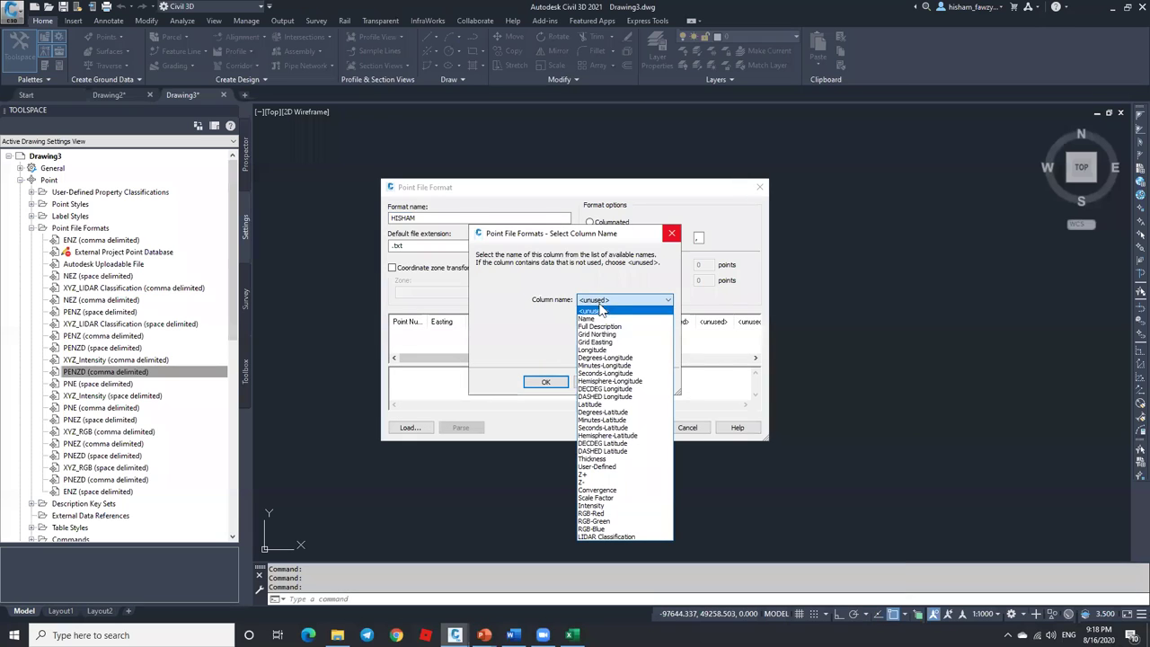
click(544, 314)
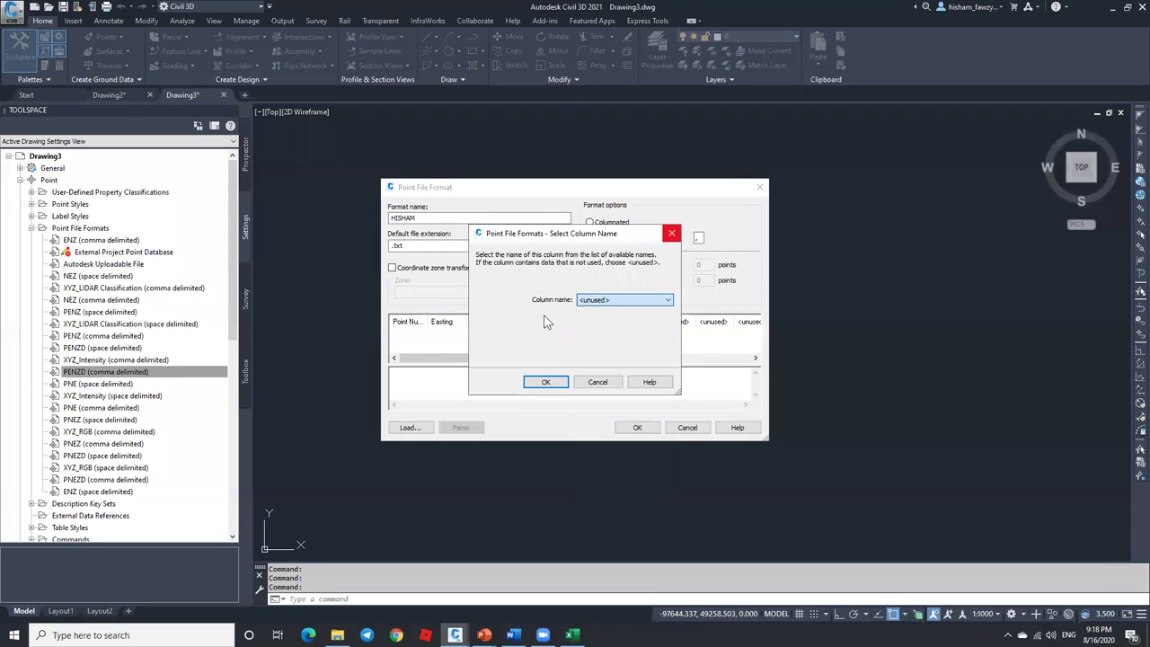
click(600, 302)
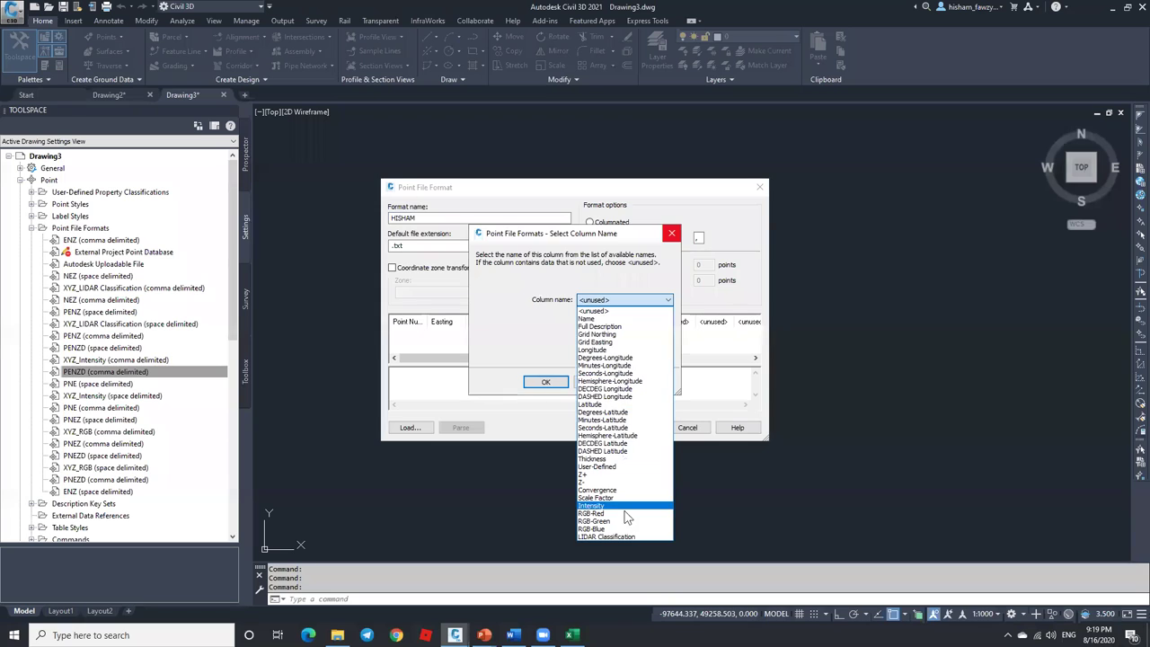
click(551, 344)
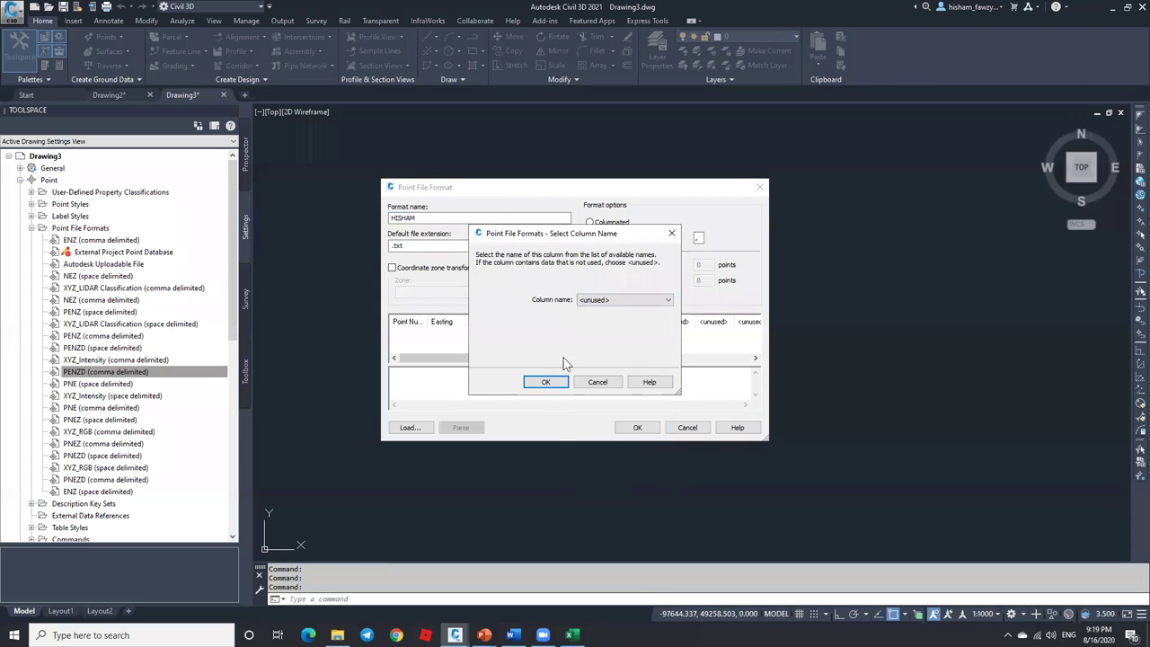
click(558, 383)
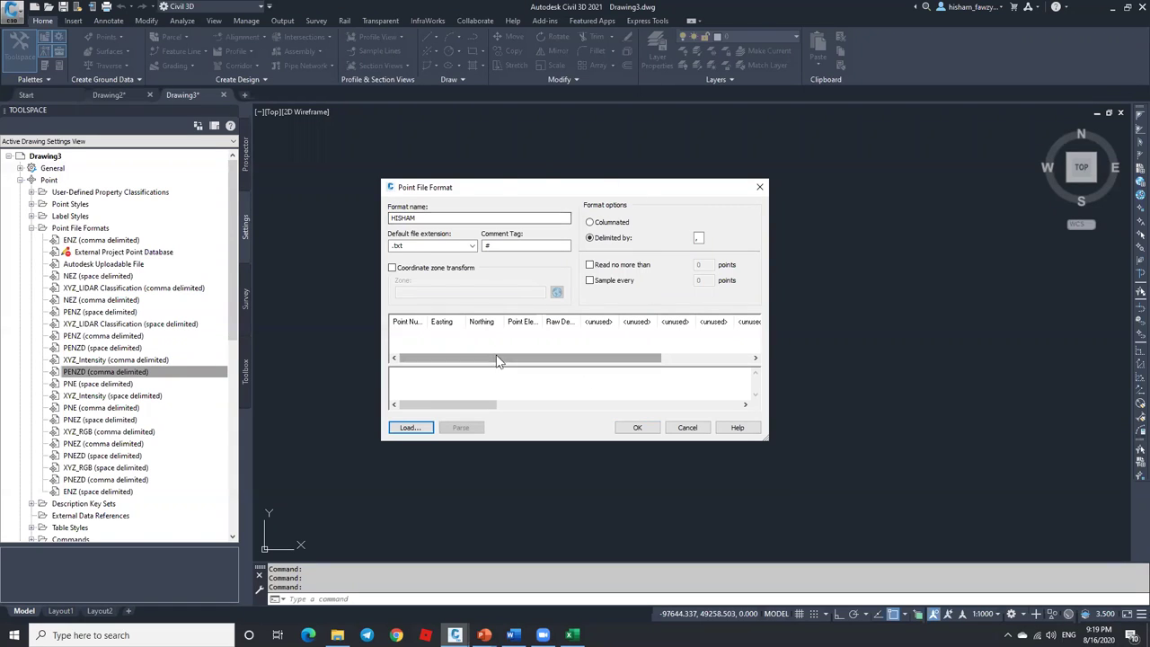
click(639, 429)
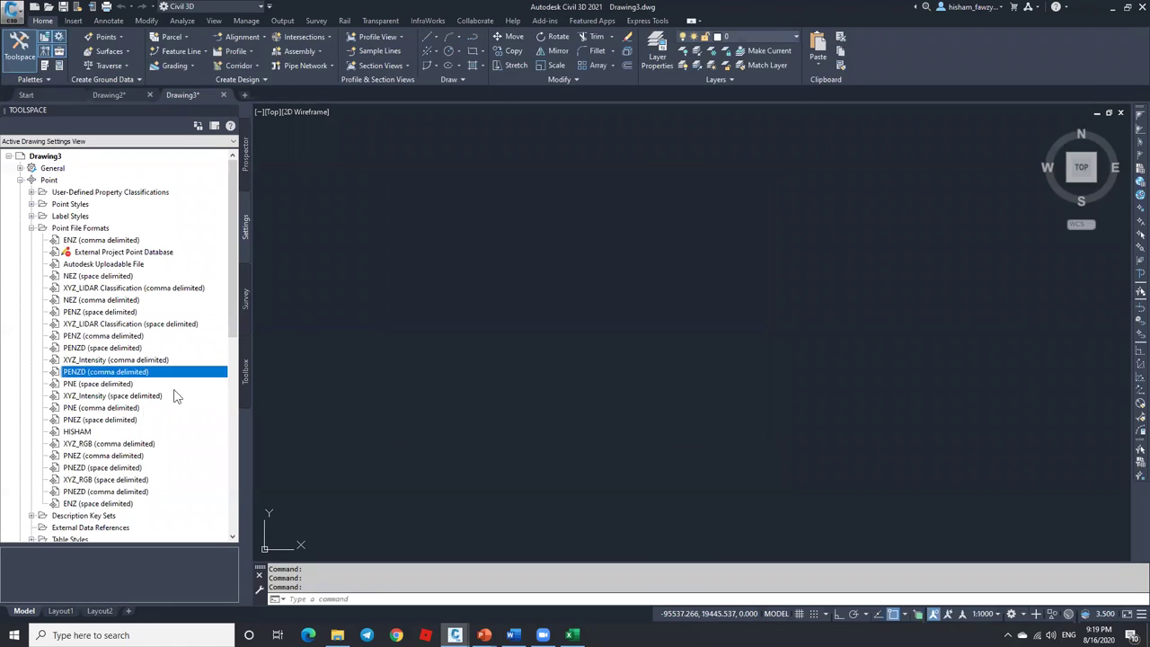
Start a new user-defined property under Point > User-Defined Property Classifications > Unclassified.
click(90, 432)
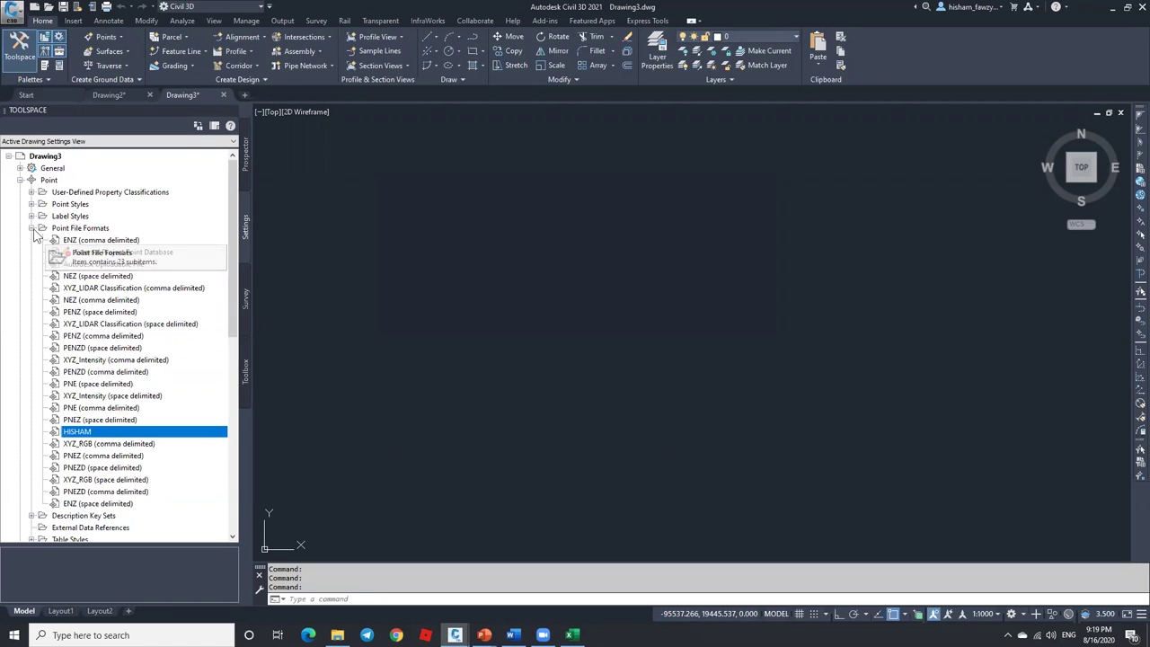
double_click(74, 228)
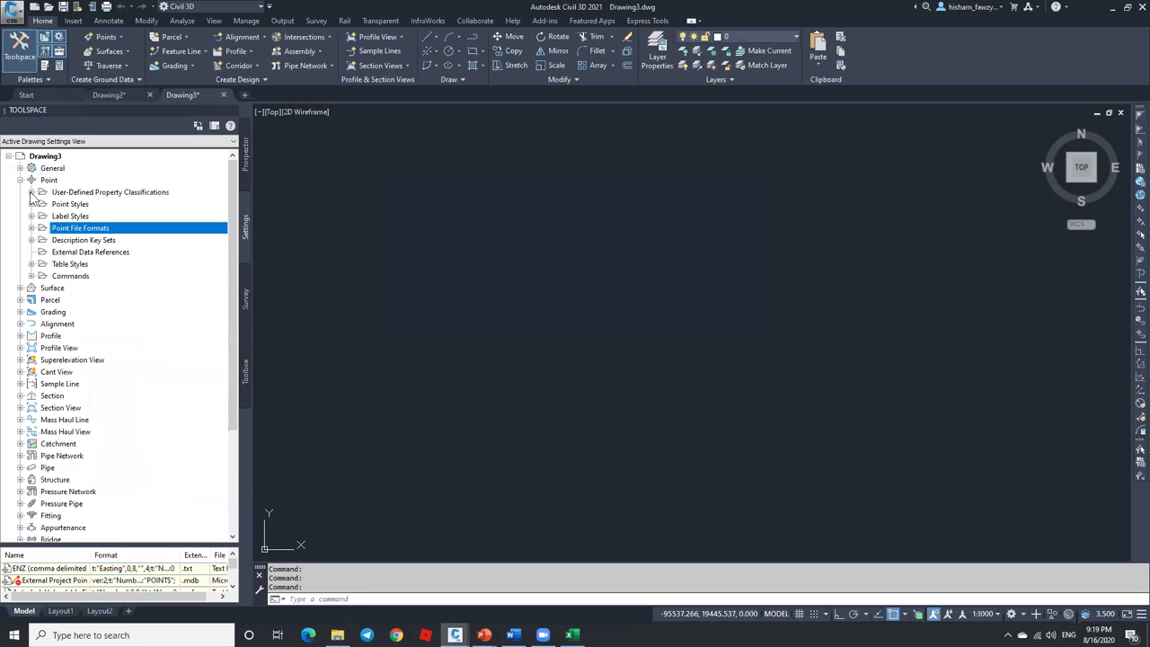
click(32, 192)
right_click(90, 204)
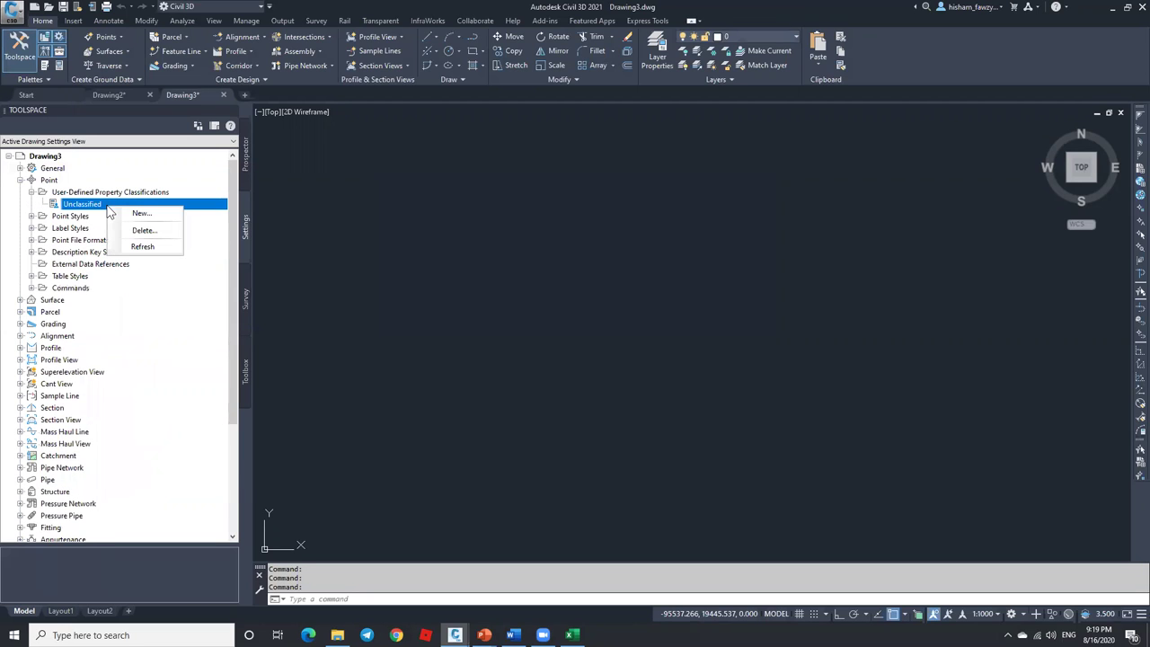
click(159, 216)
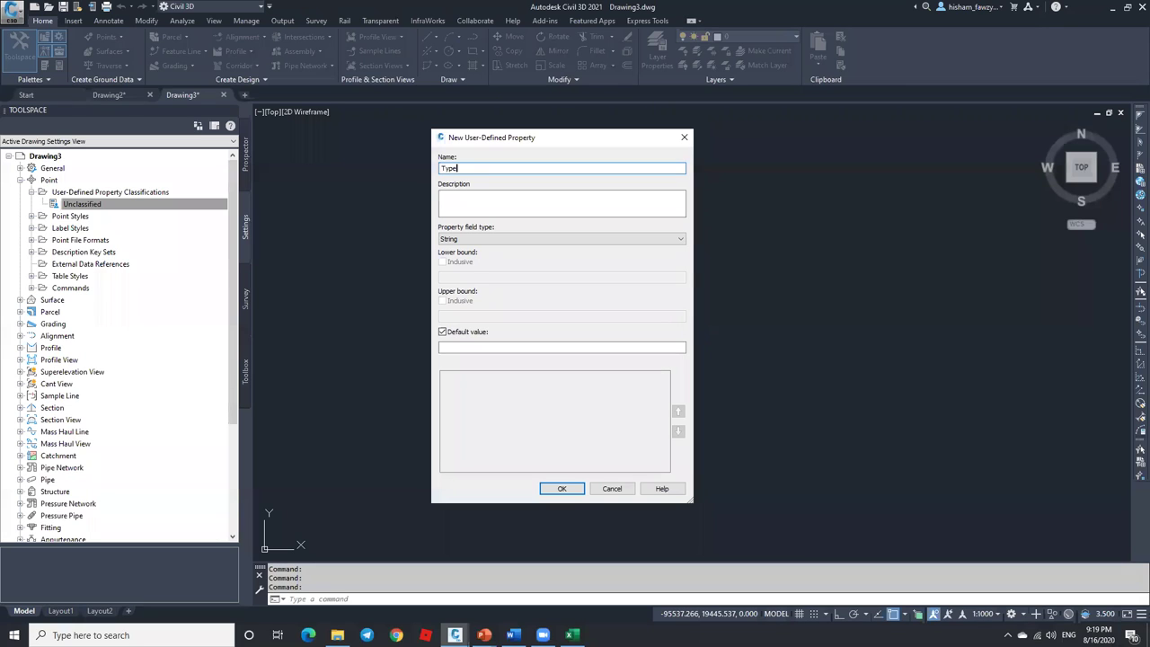
Create the Type property as a String with a default value enabled.
click(505, 239)
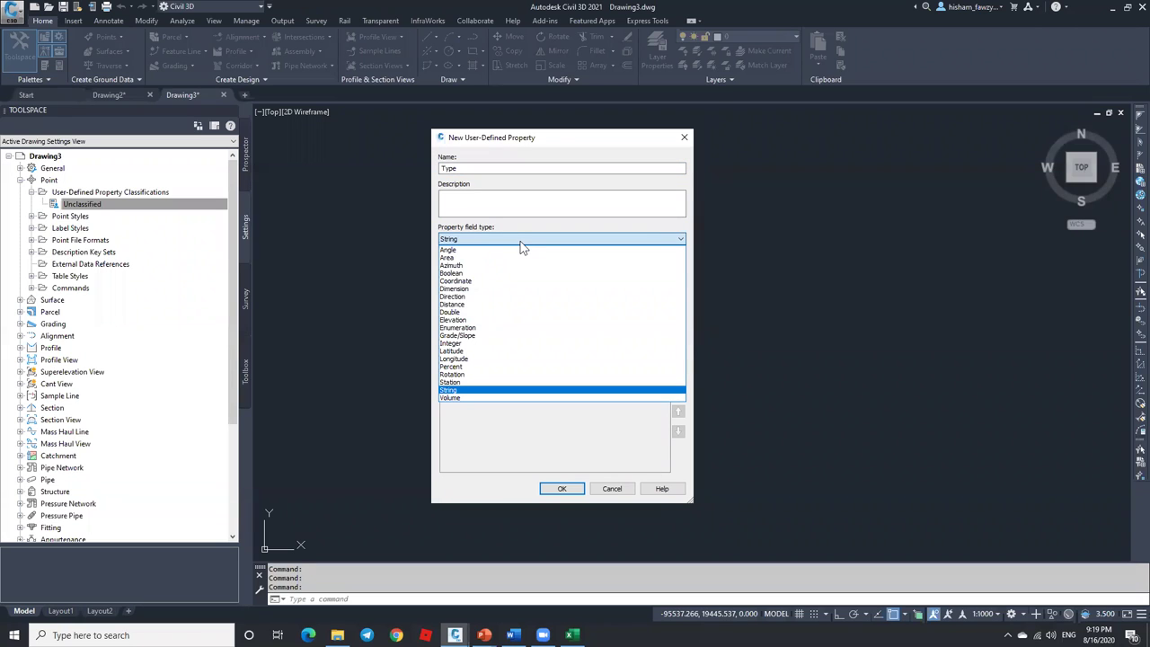
click(457, 391)
click(463, 333)
click(442, 332)
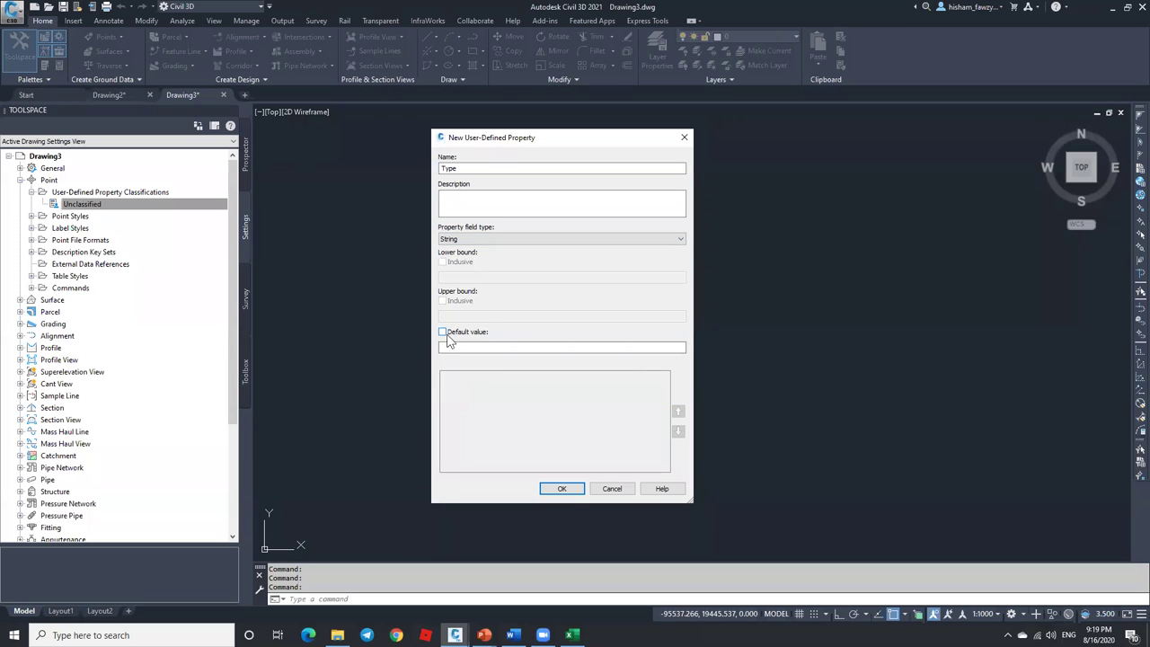
click(442, 332)
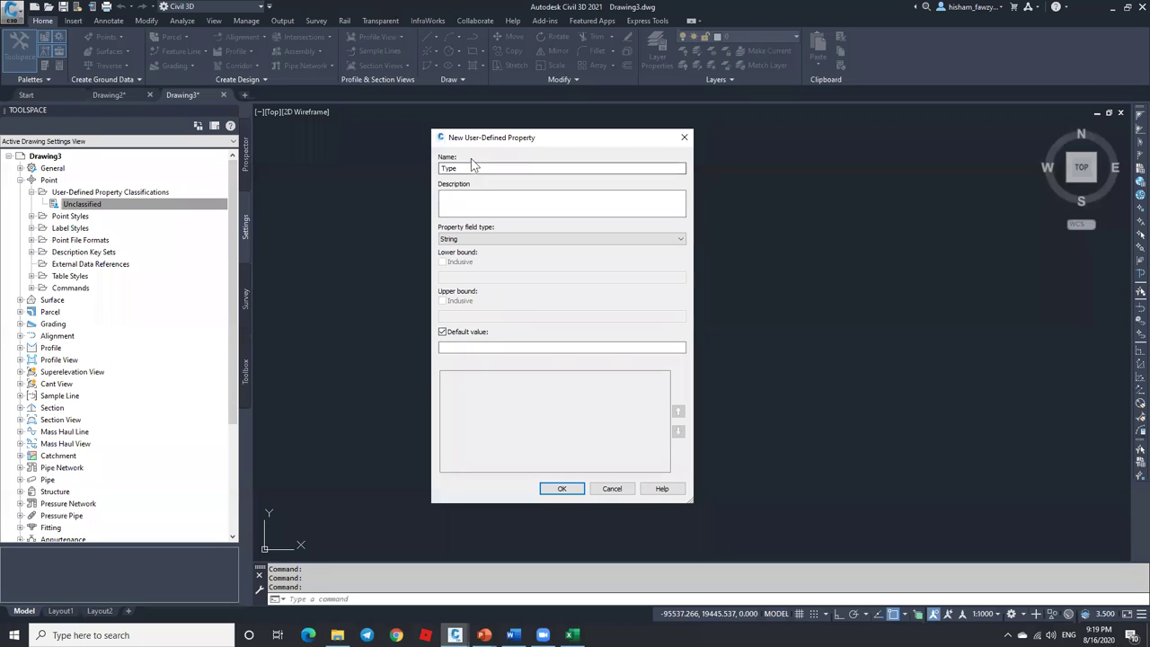
click(455, 240)
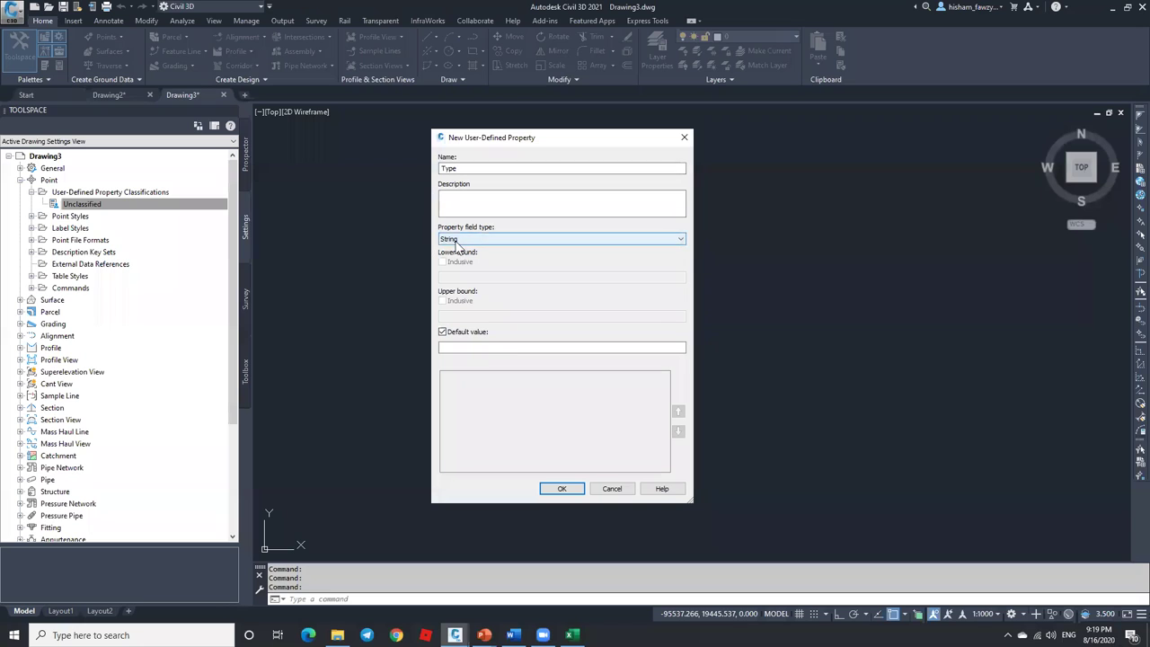
click(562, 488)
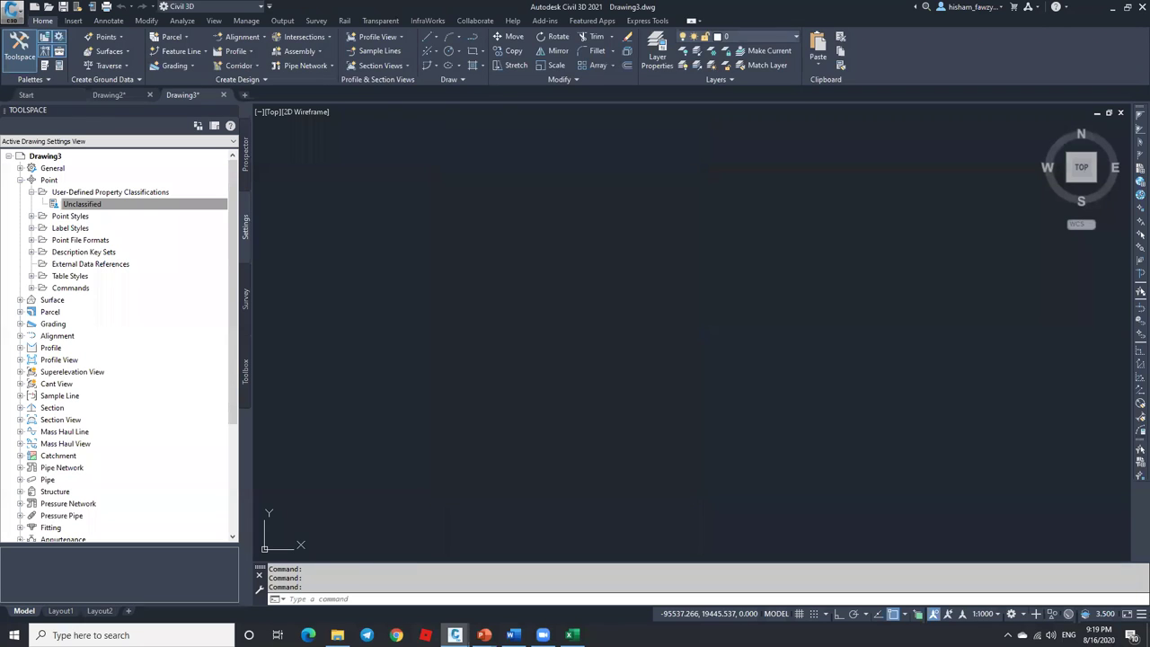
Create an LP Height String property under the Unclassified classification.
right_click(115, 206)
click(140, 208)
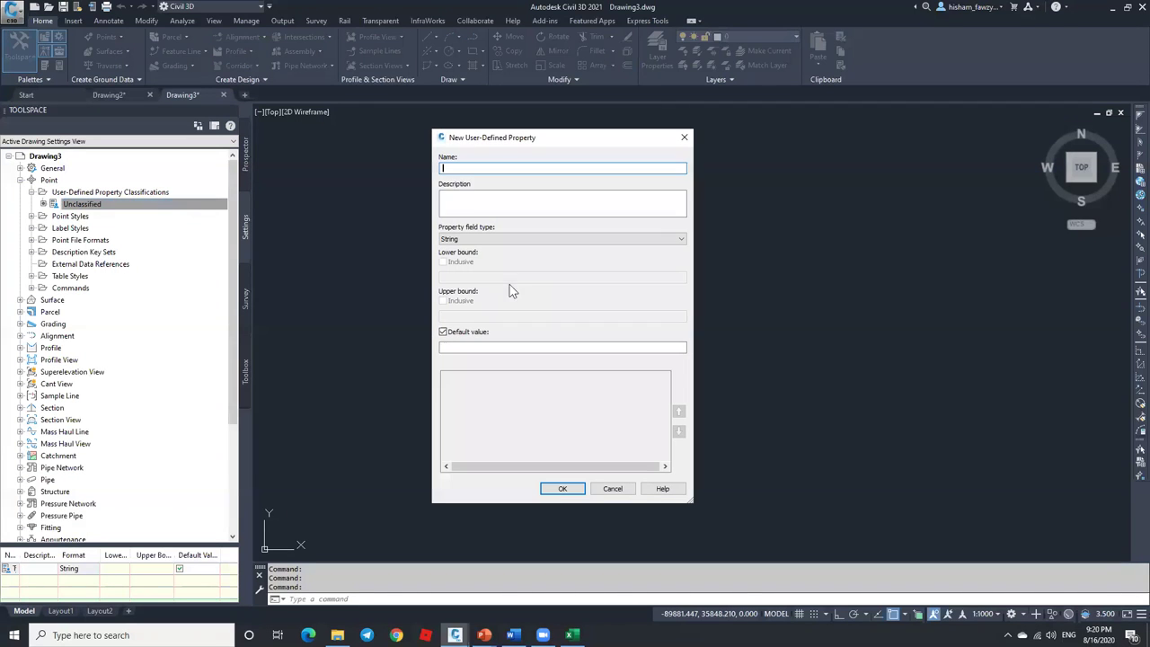
text(I)
click(506, 240)
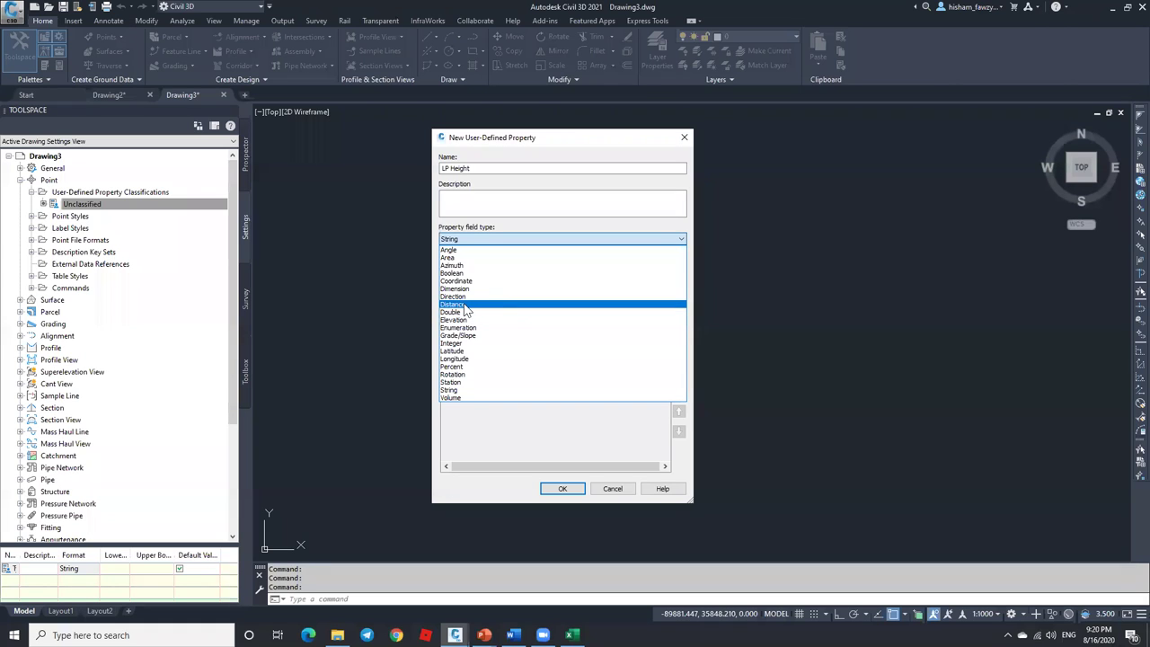
click(463, 392)
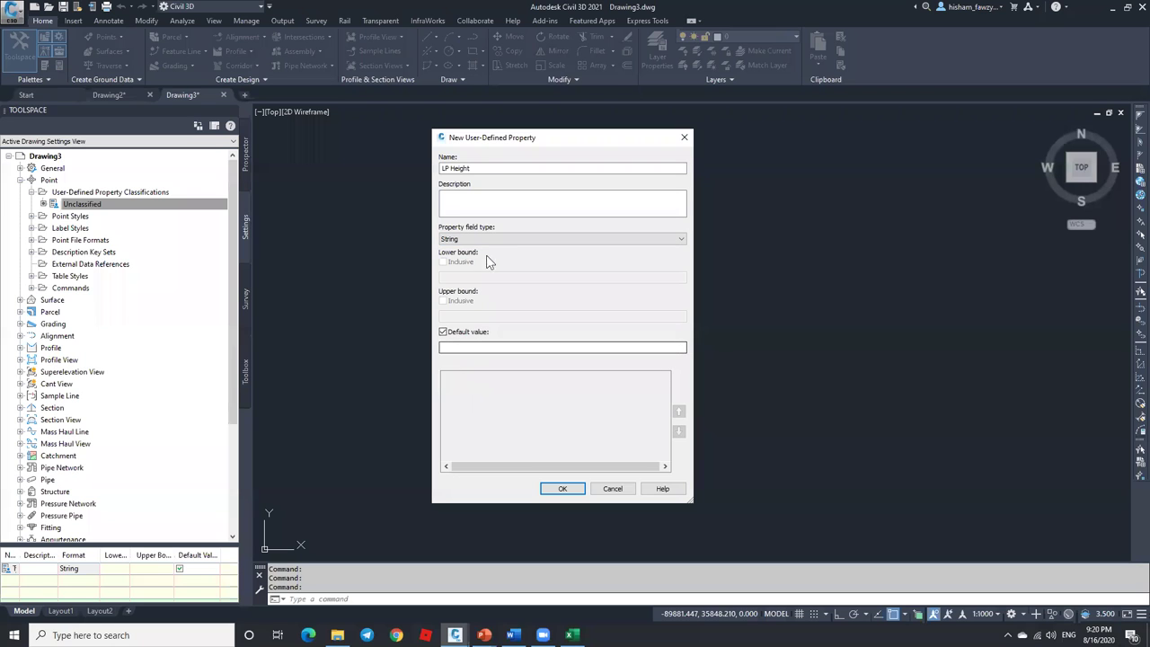
click(551, 491)
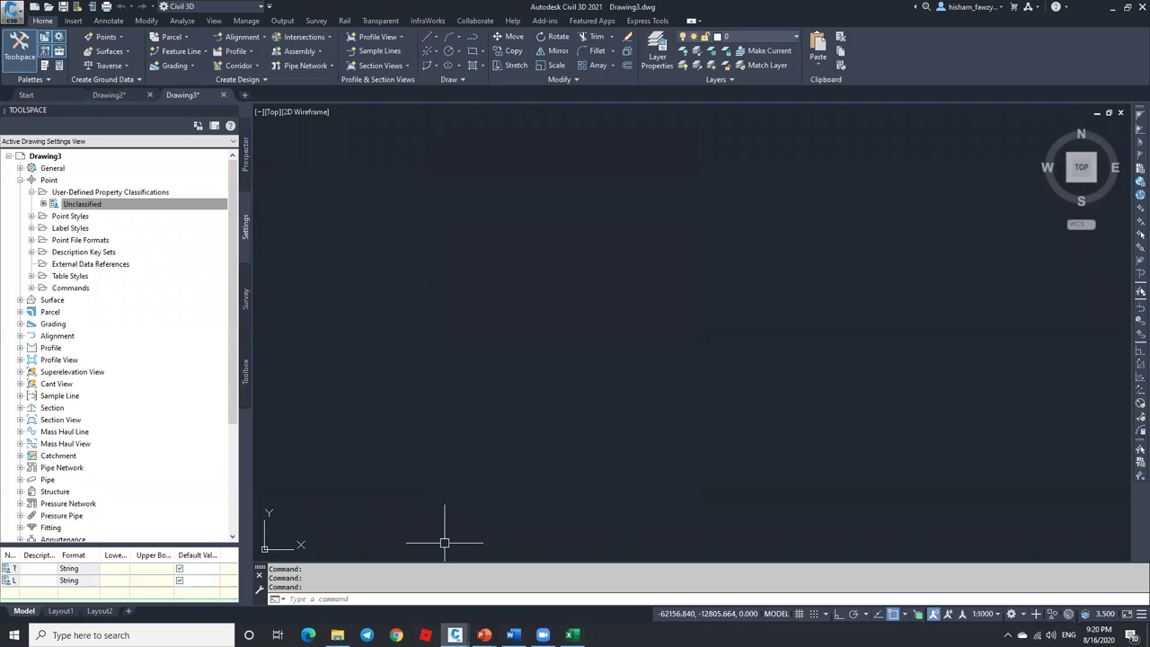
Review the LIGHT POLE HEIGHT column in the survey points spreadsheet.
key(alt+Tab)
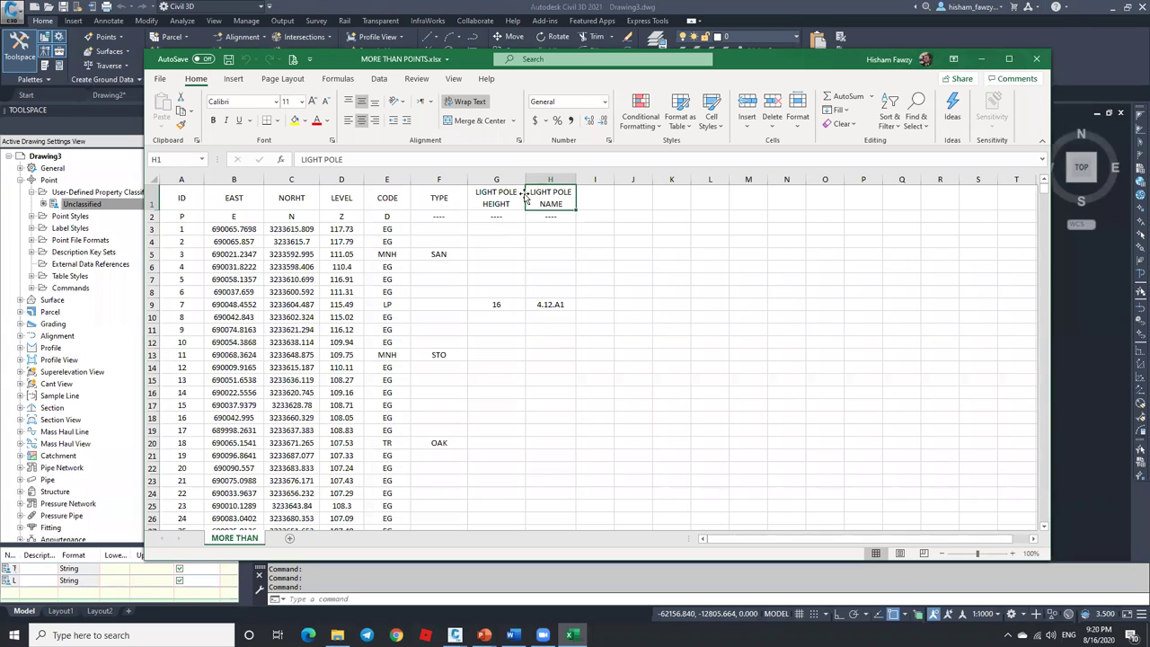
click(496, 179)
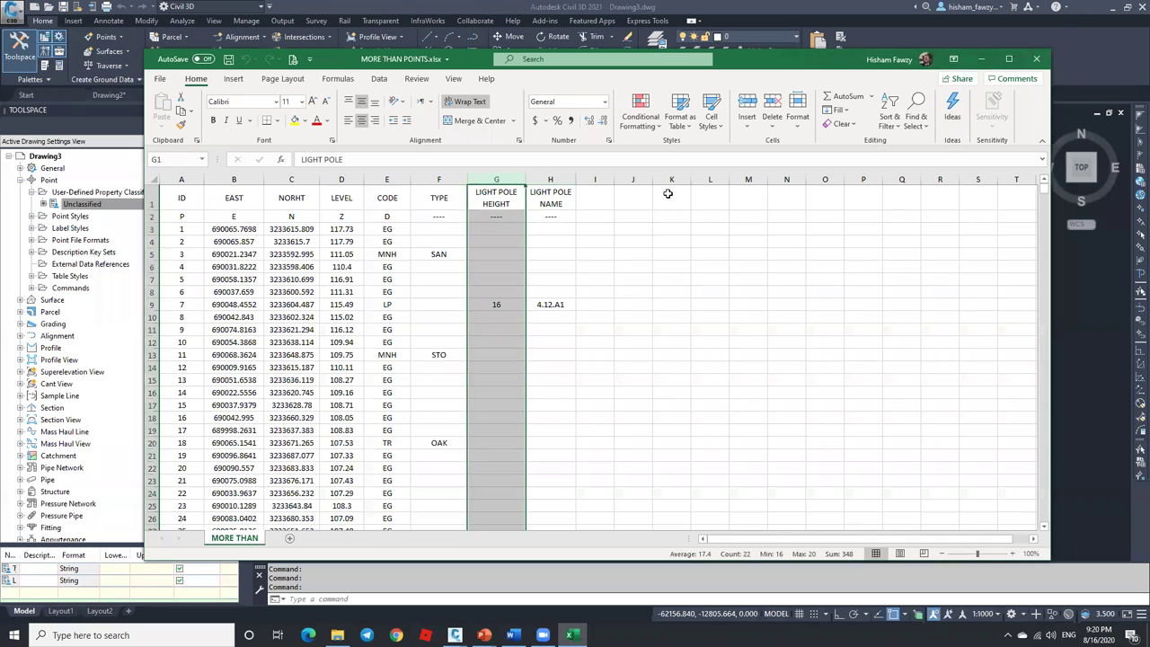
click(983, 60)
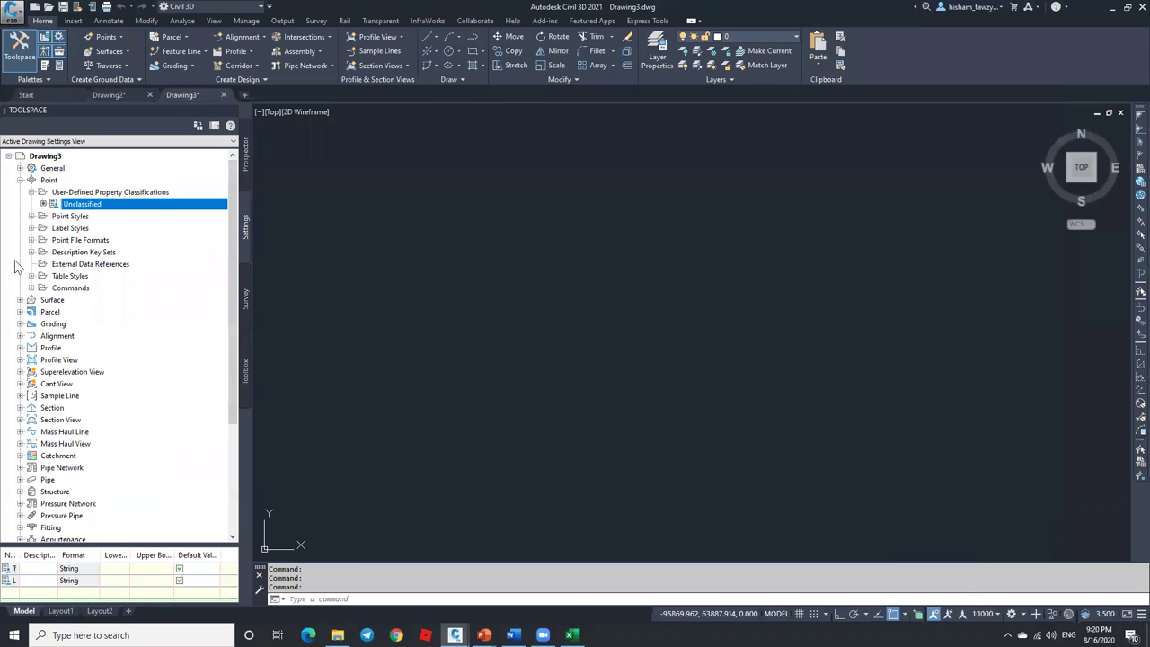
Open the HISHAM point file format's properties and set its first unused column to Type.
click(32, 240)
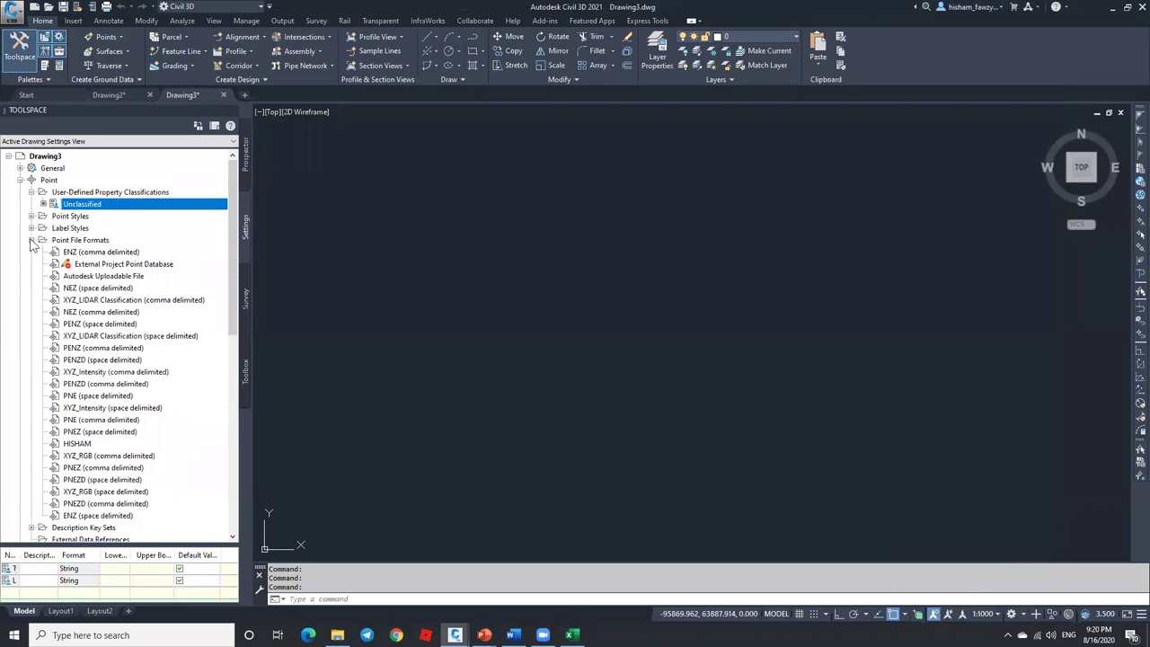
right_click(90, 443)
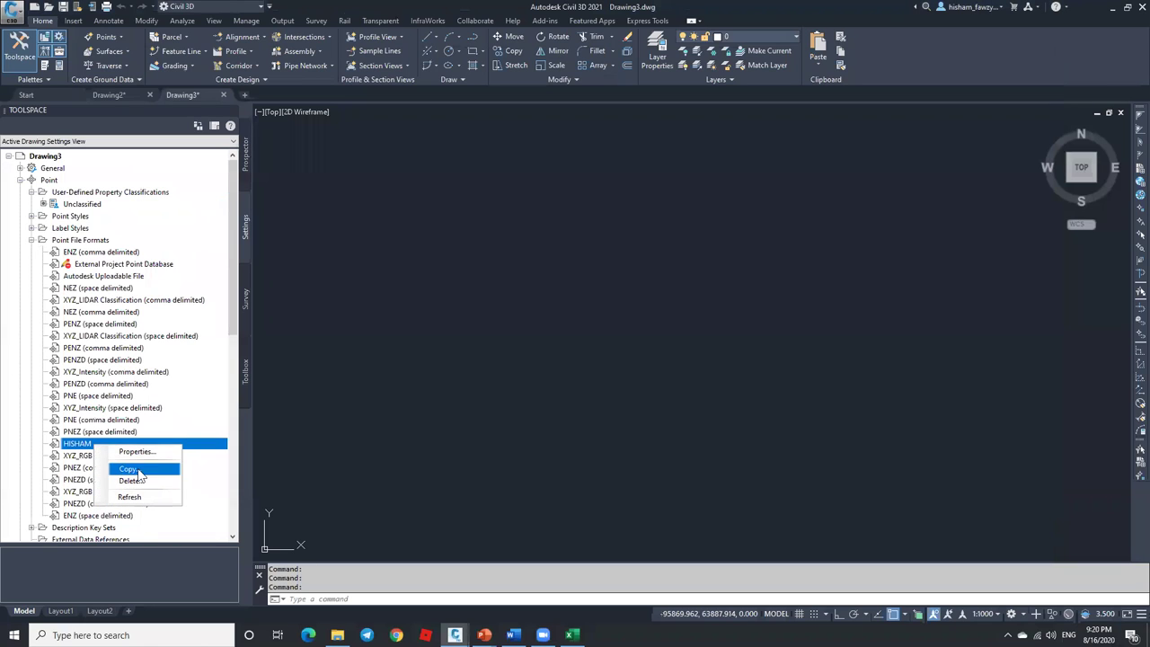
click(137, 451)
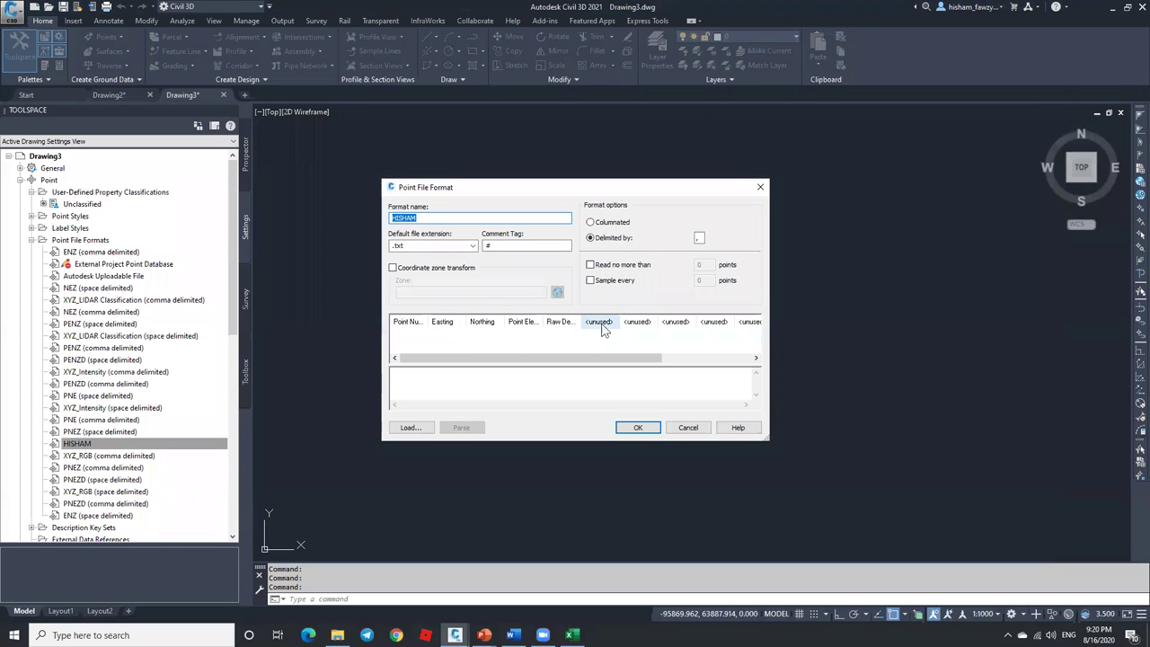
click(602, 321)
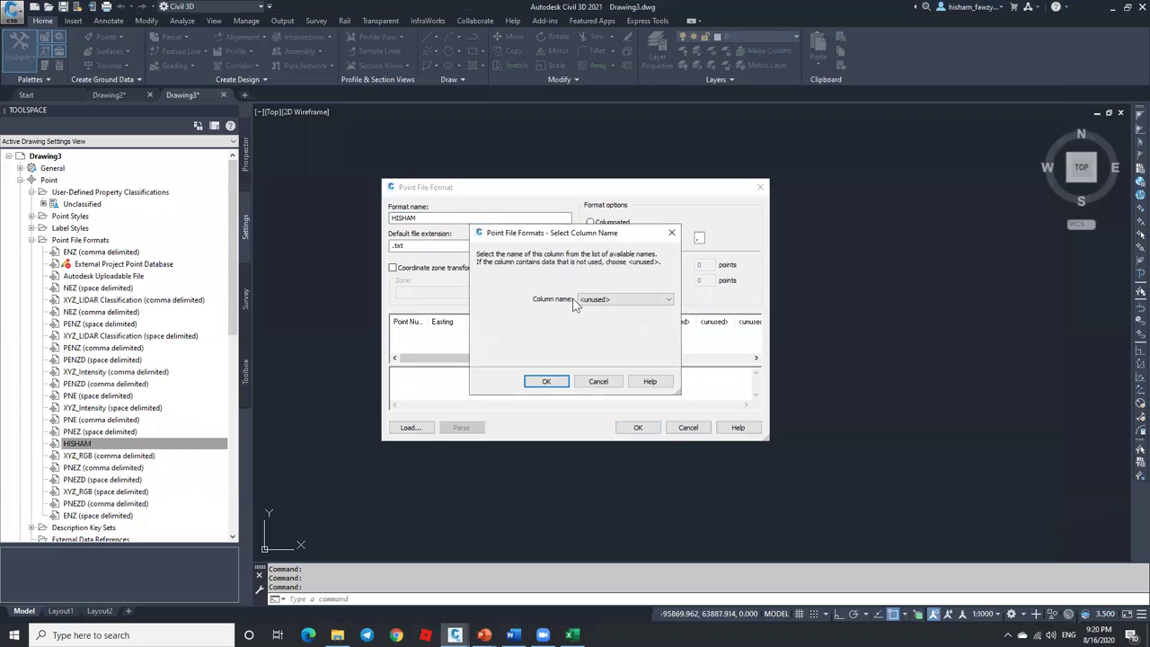
click(602, 300)
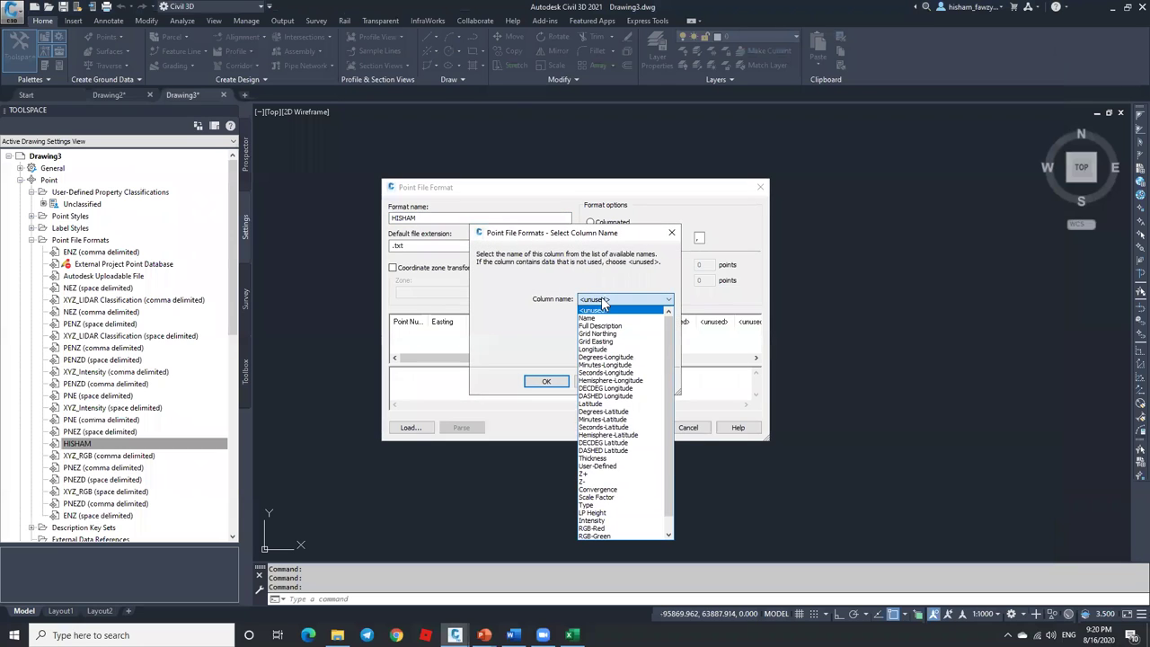
click(587, 505)
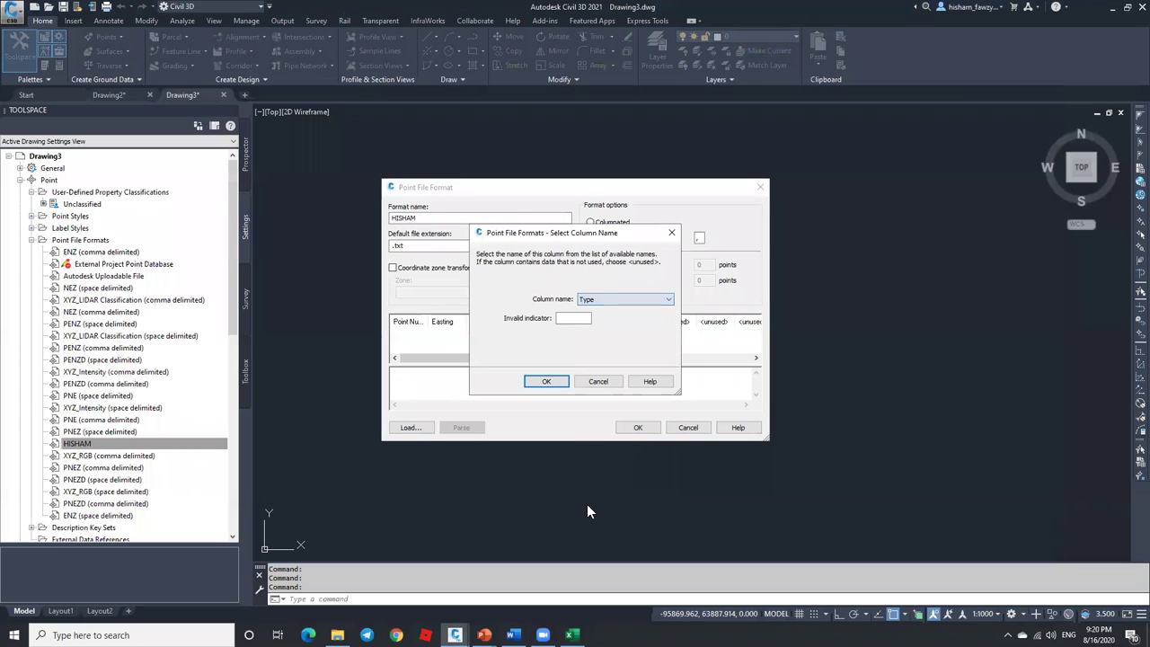
click(546, 381)
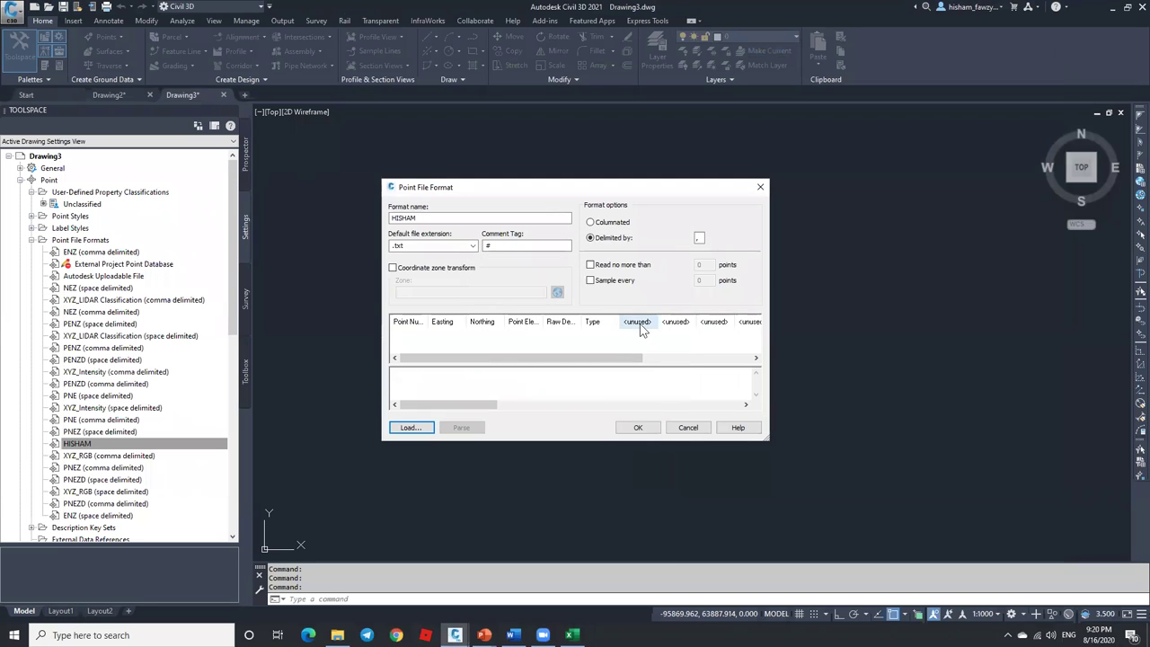
Set the next unused column to LP Height and save the HISHAM format.
click(639, 322)
click(626, 302)
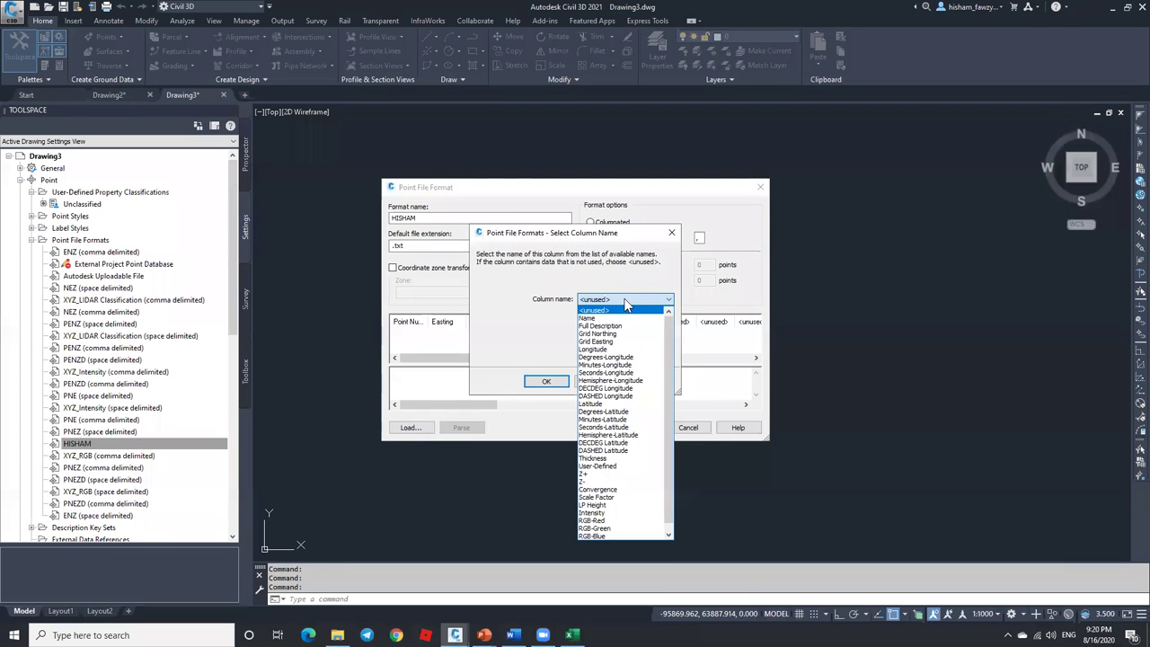
click(602, 507)
click(546, 382)
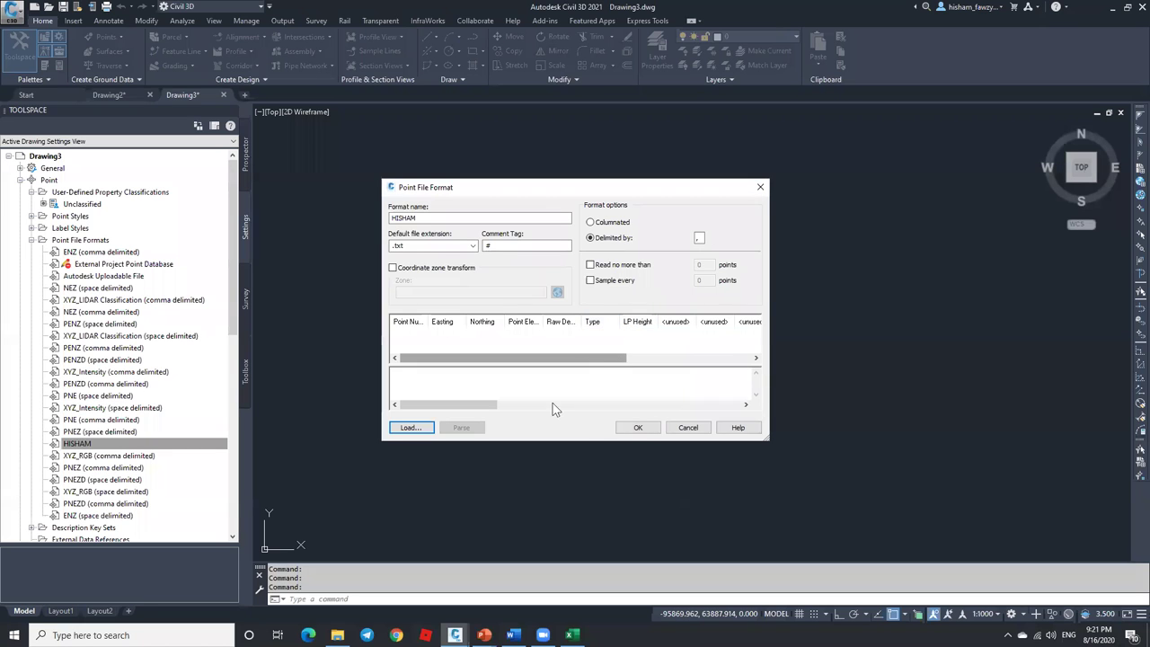
click(642, 427)
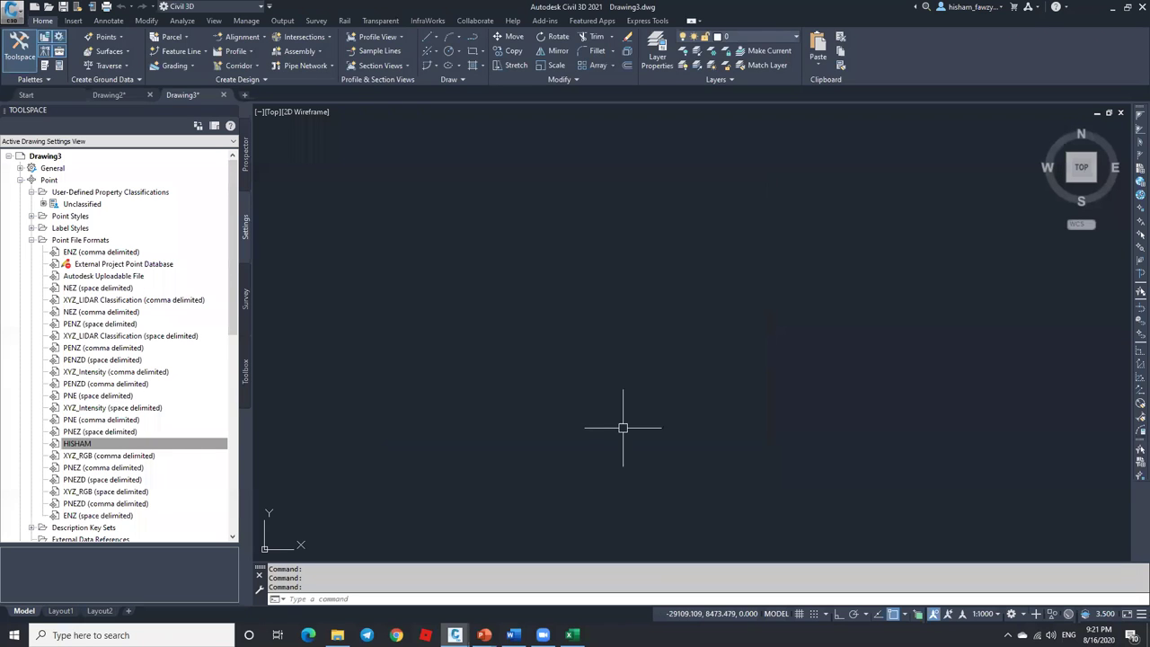
Start a CONCATENATE formula in cell I3 using the Function Arguments dialog.
click(571, 634)
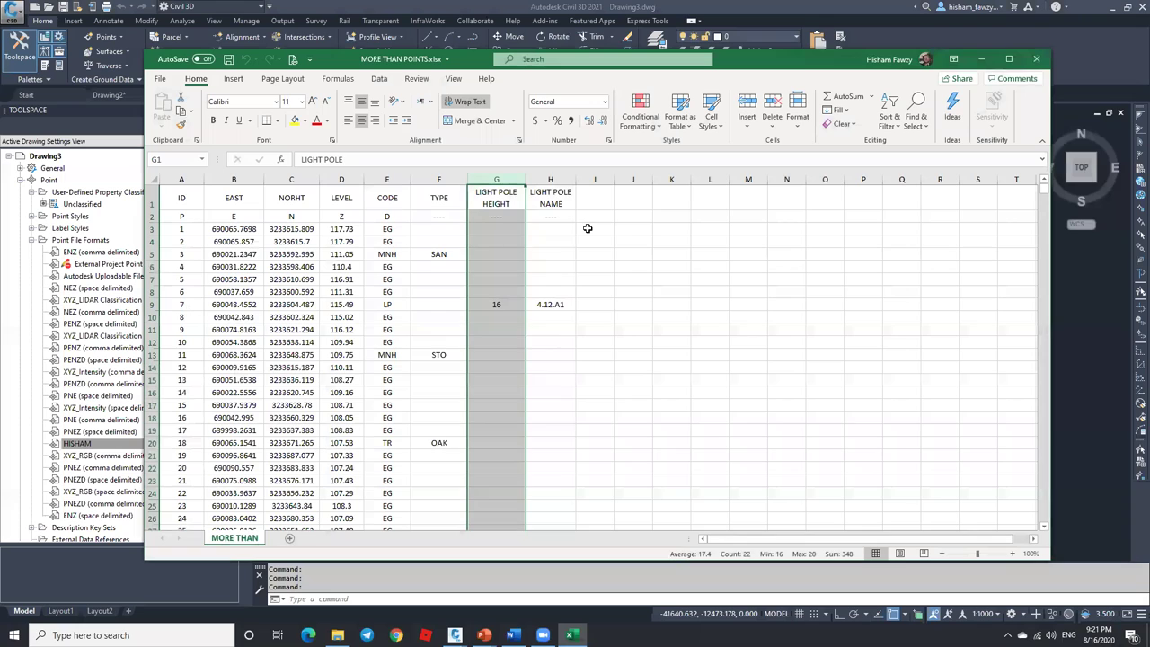
click(588, 228)
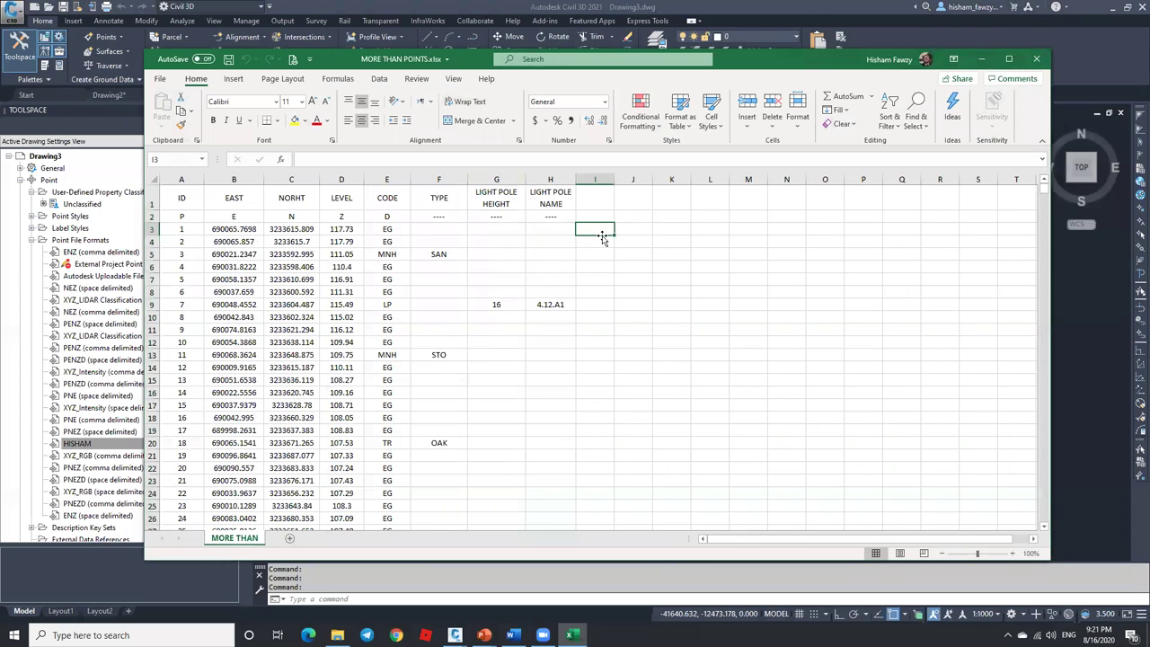
text(=conc)
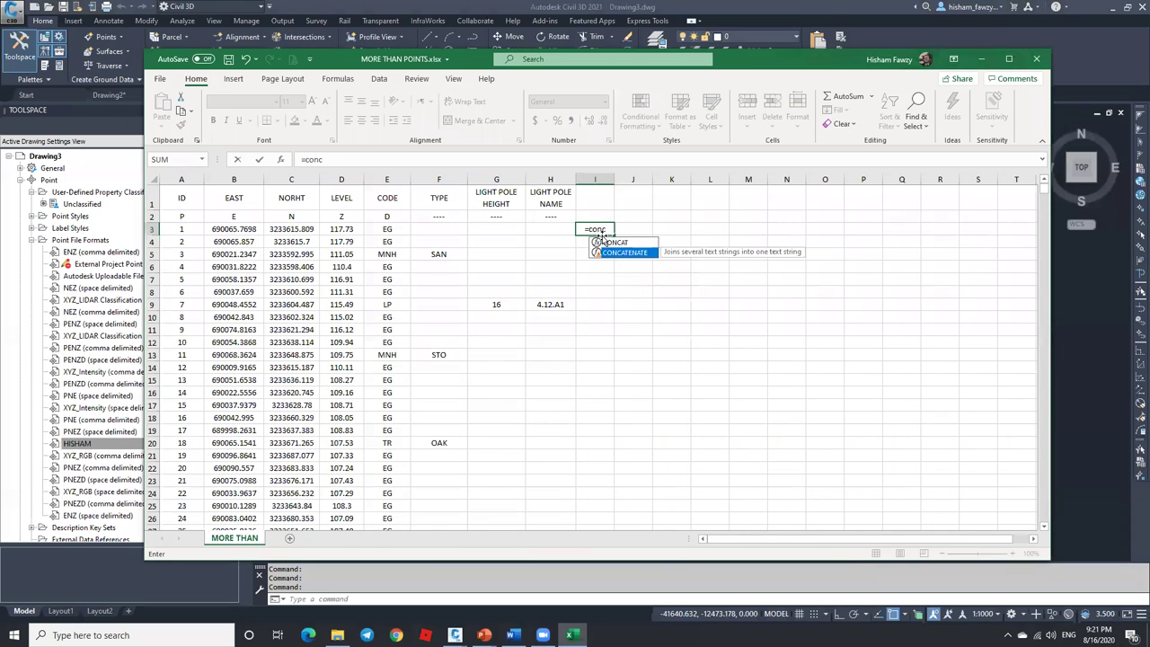
key(Tab)
click(280, 159)
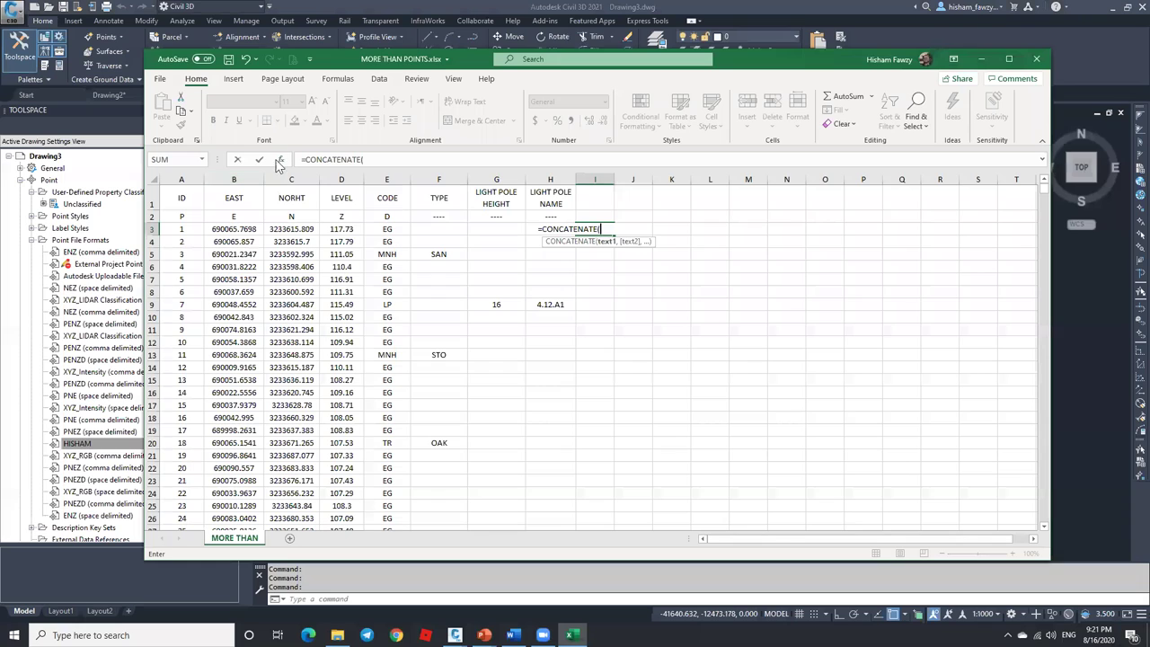
Add A3, B3 and C3 as arguments, each followed by a comma separator.
click(186, 227)
key(Tab)
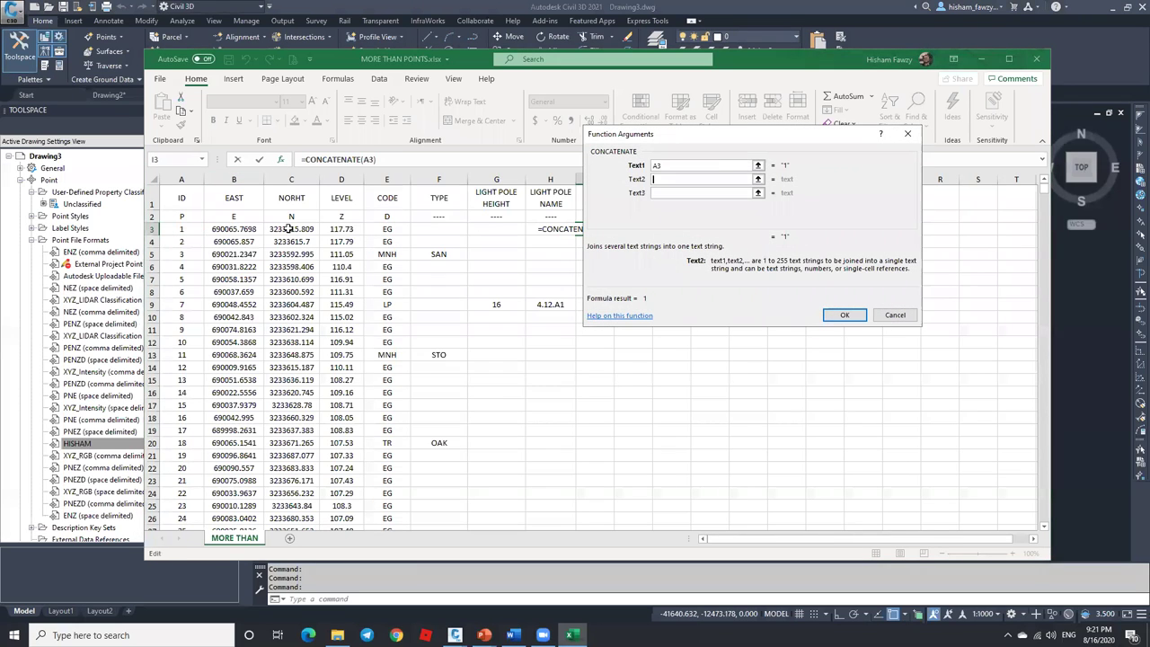
text(,)
key(Tab)
click(255, 230)
key(Tab)
text(,)
key(Tab)
click(281, 230)
key(Tab)
text(,)
key(Tab)
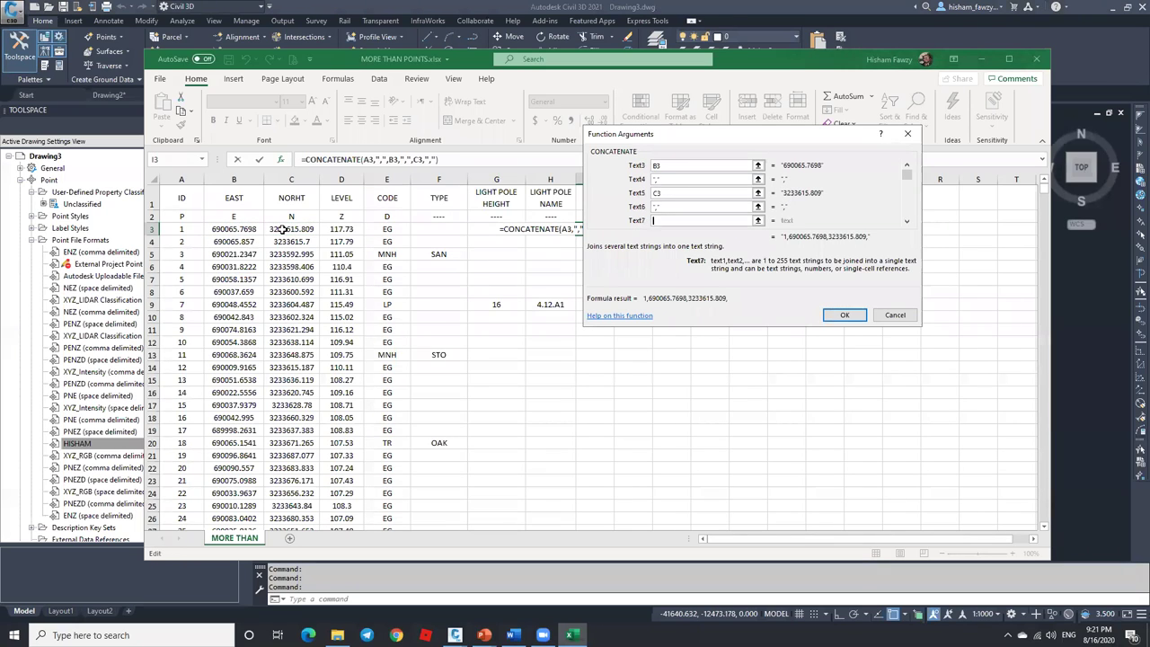
Add D3, E3, F3 and G3 with comma separators and finish the formula.
click(333, 230)
key(Tab)
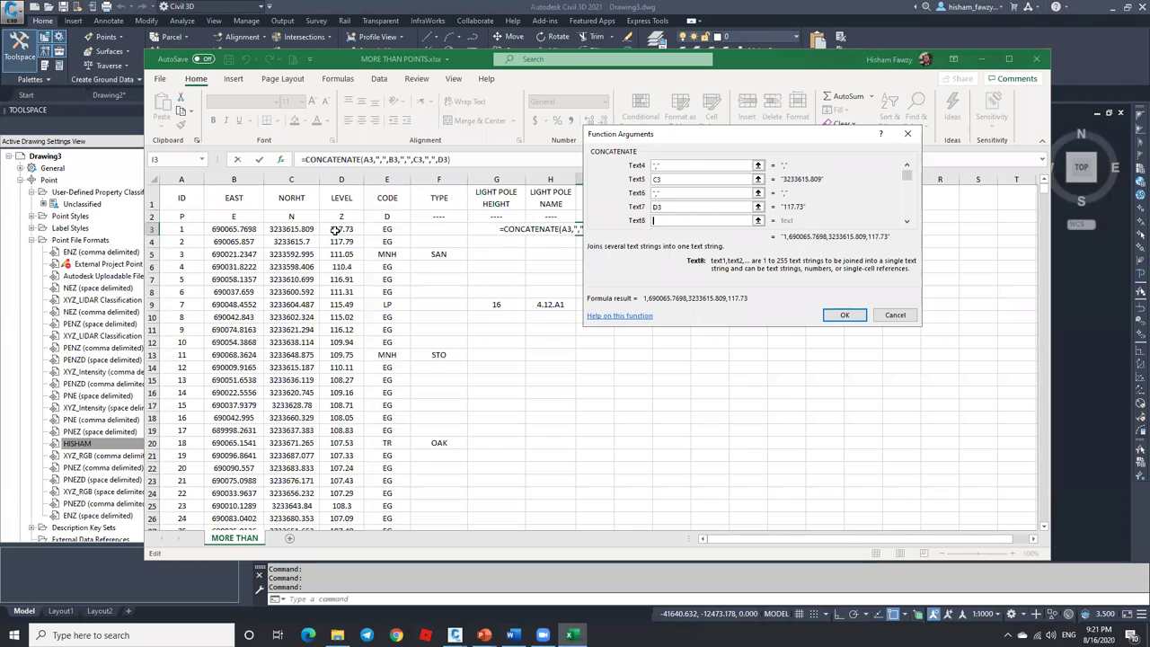
key(Tab)
click(389, 230)
key(Tab)
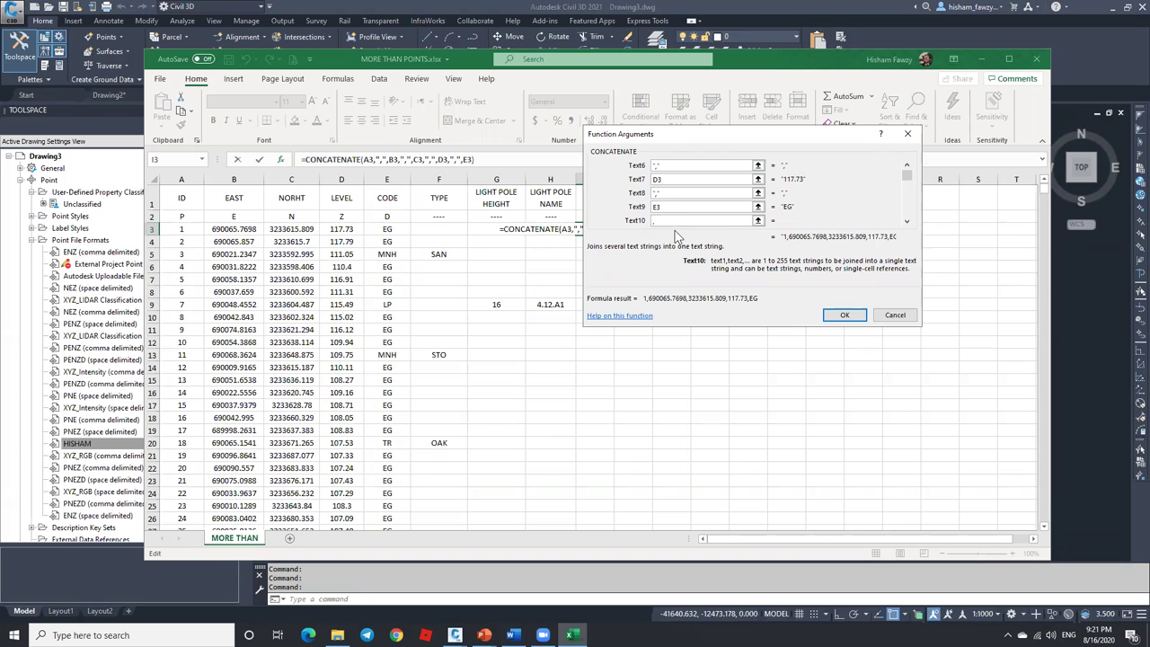
key(Tab)
click(436, 228)
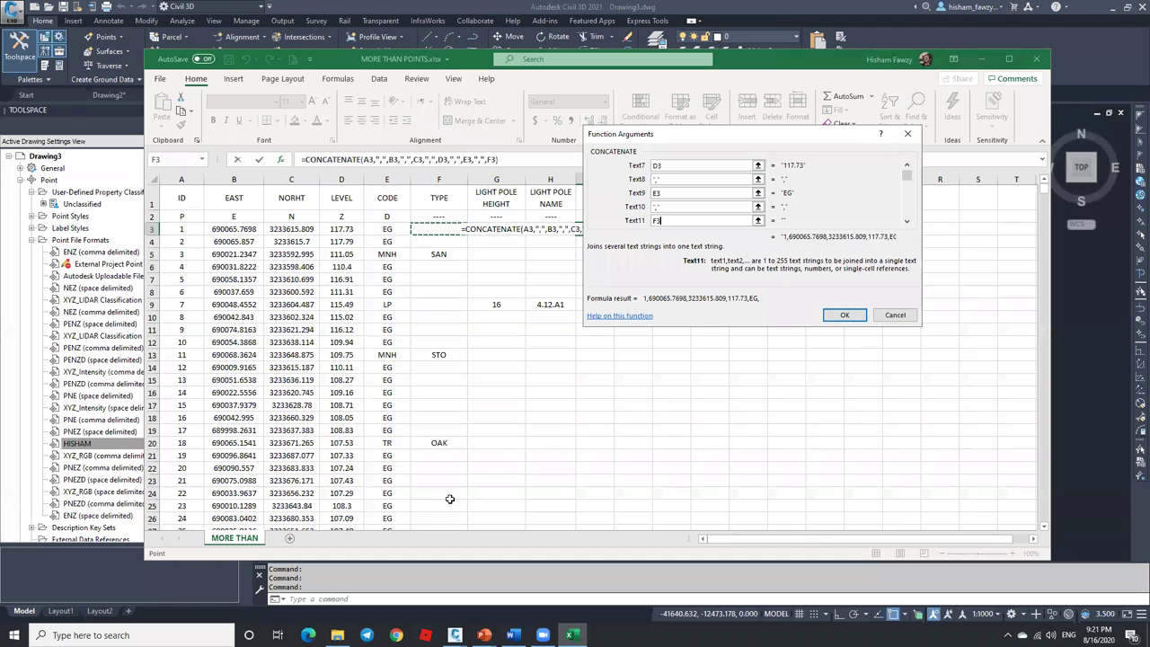
key(Tab)
text(,)
key(Tab)
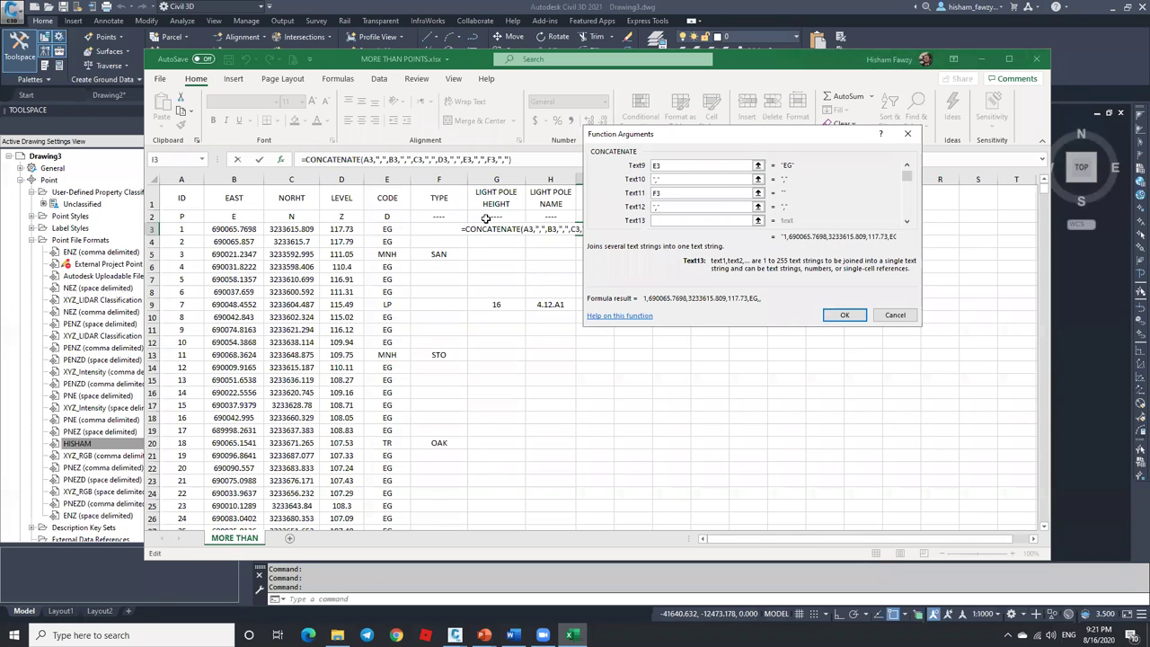
click(479, 229)
click(842, 315)
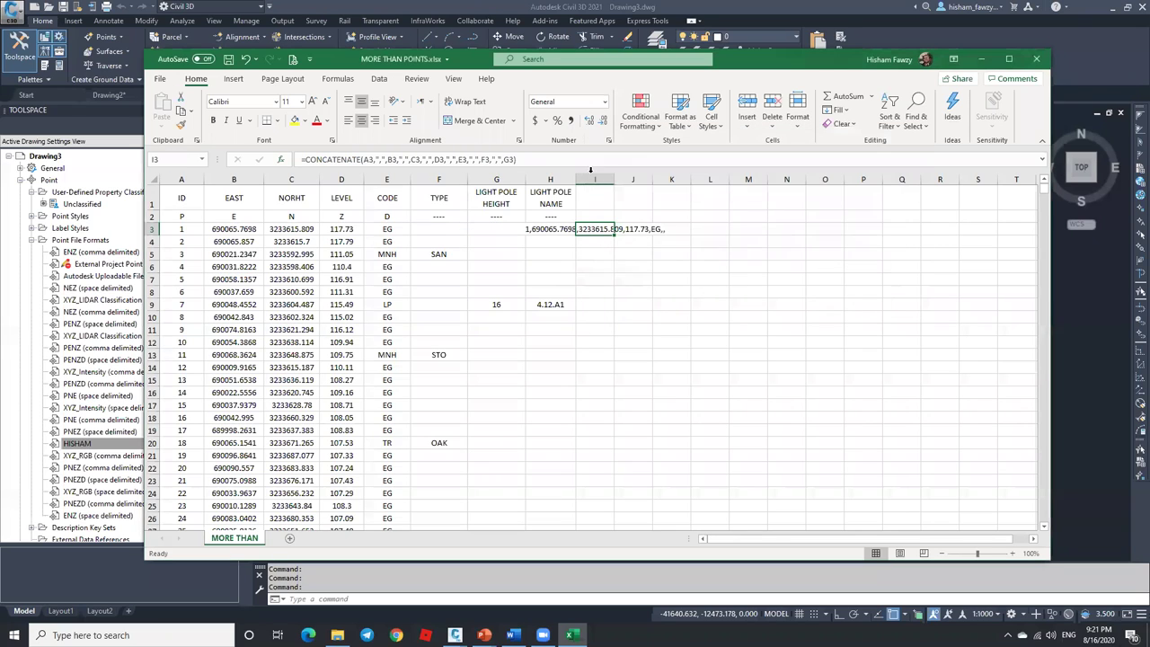
Widen column I and fill the I3 formula down to row 1002 for all 1000 points.
double_click(614, 180)
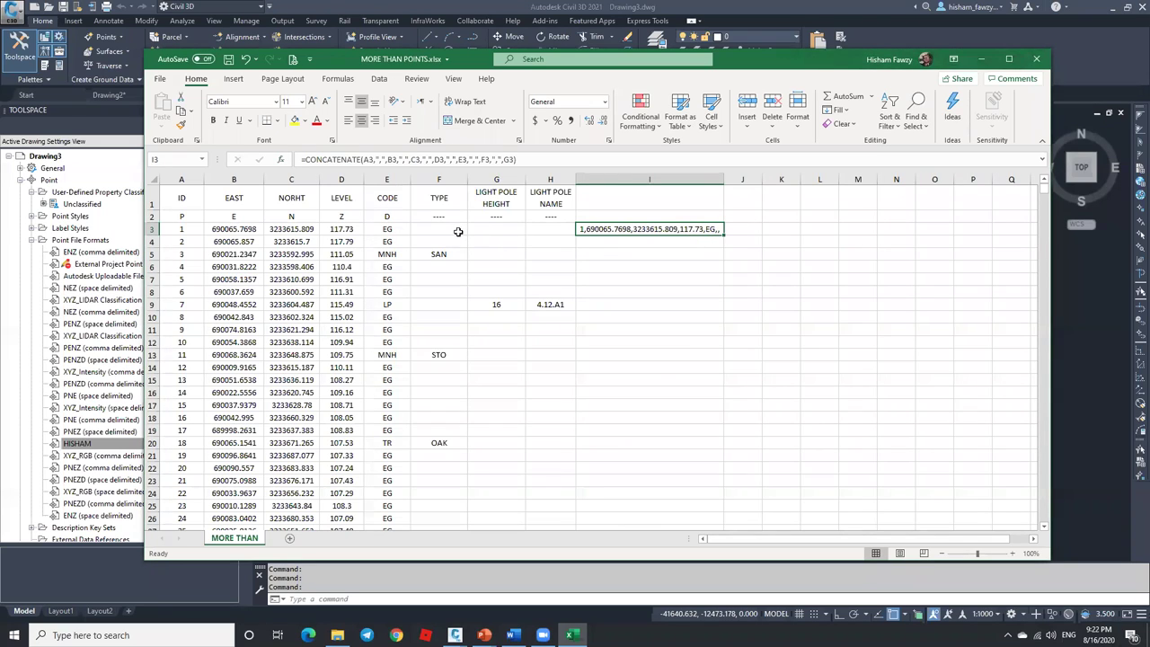
click(550, 179)
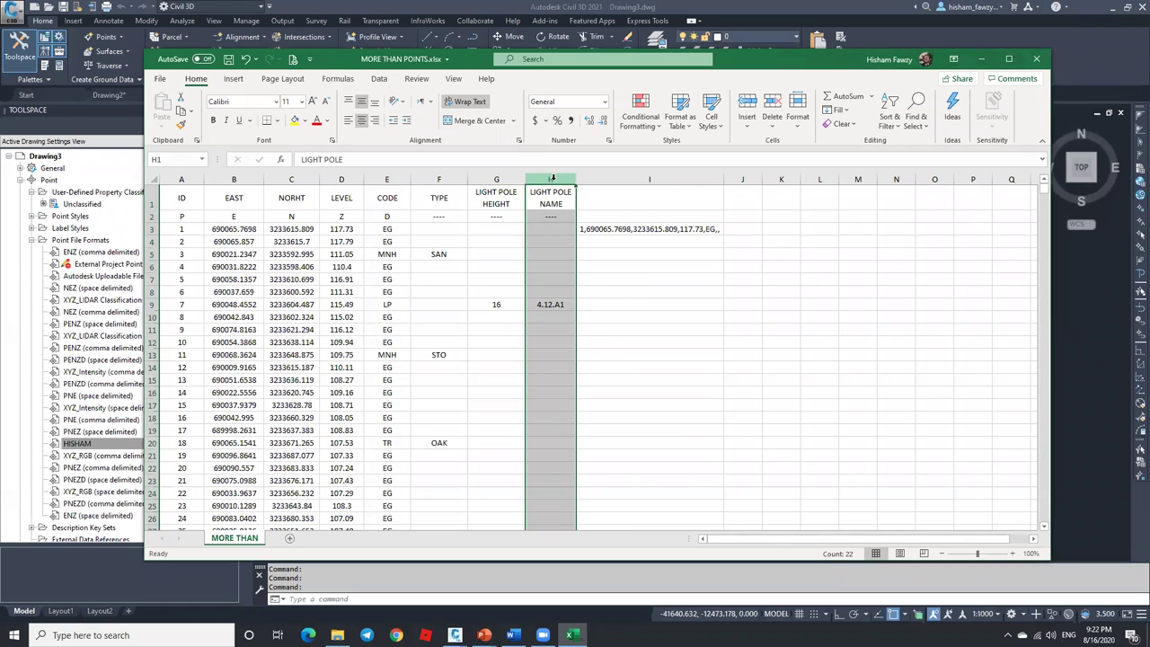
click(709, 230)
click(726, 234)
click(717, 231)
drag(723, 234, 710, 506)
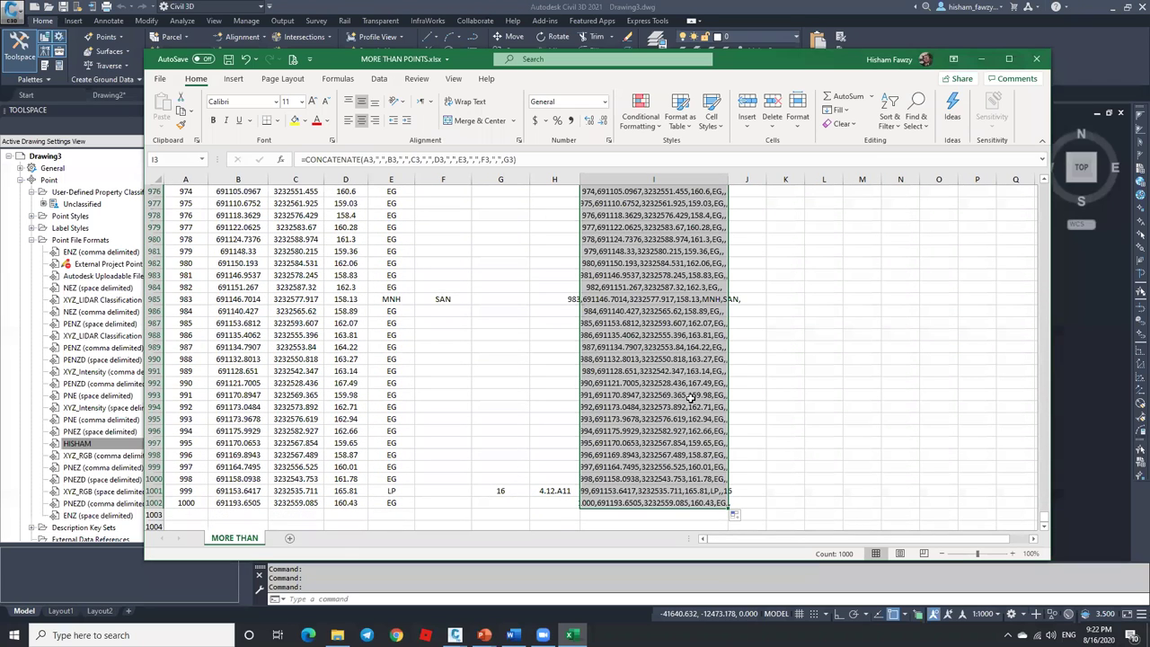
click(982, 58)
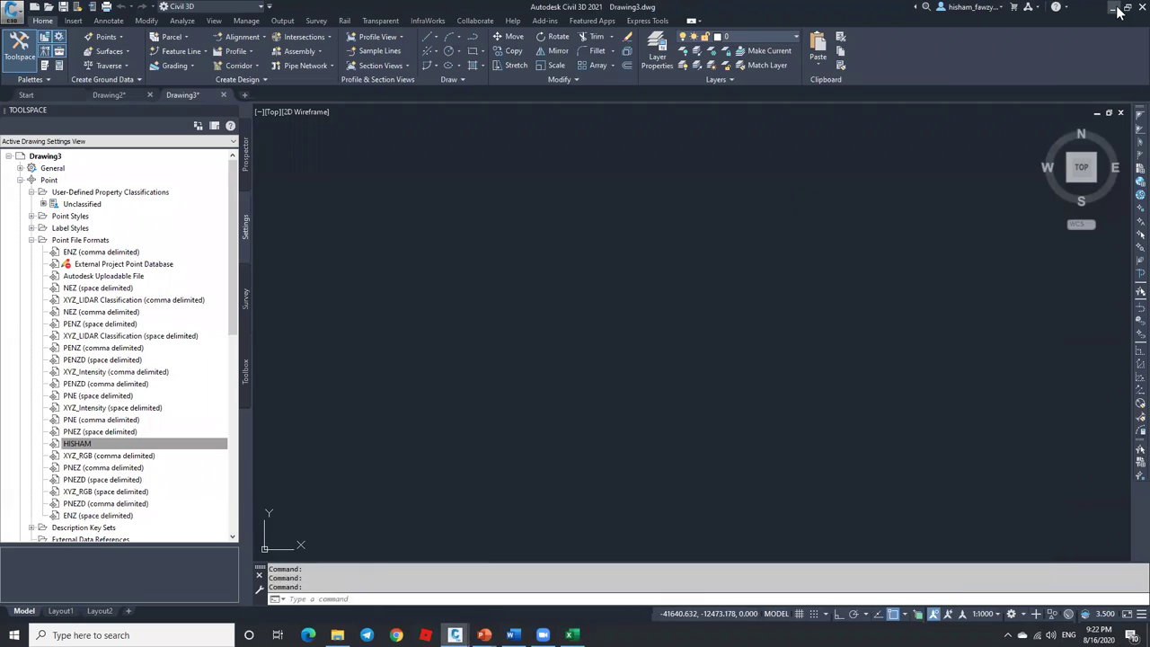
Open NGL.txt and paste the 1000 comma-separated point rows over its contents.
click(1114, 7)
double_click(796, 199)
click(727, 292)
key(ctrl+a)
key(ctrl+v)
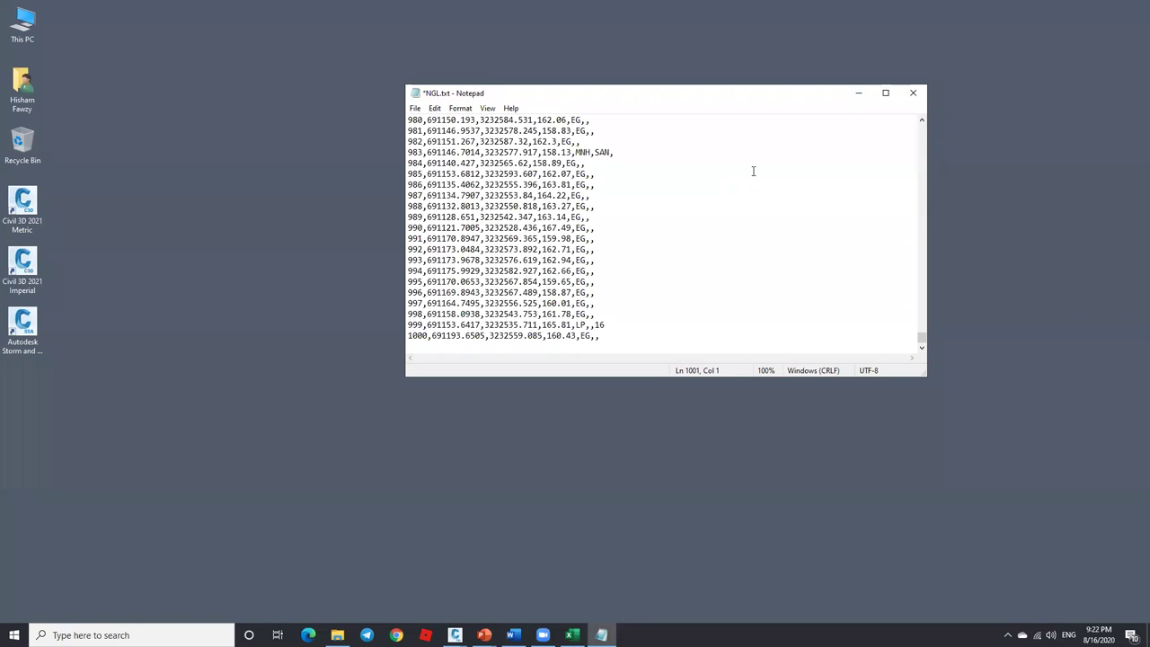
Save NGL.txt, close Notepad and return to the Civil 3D drawing.
click(415, 108)
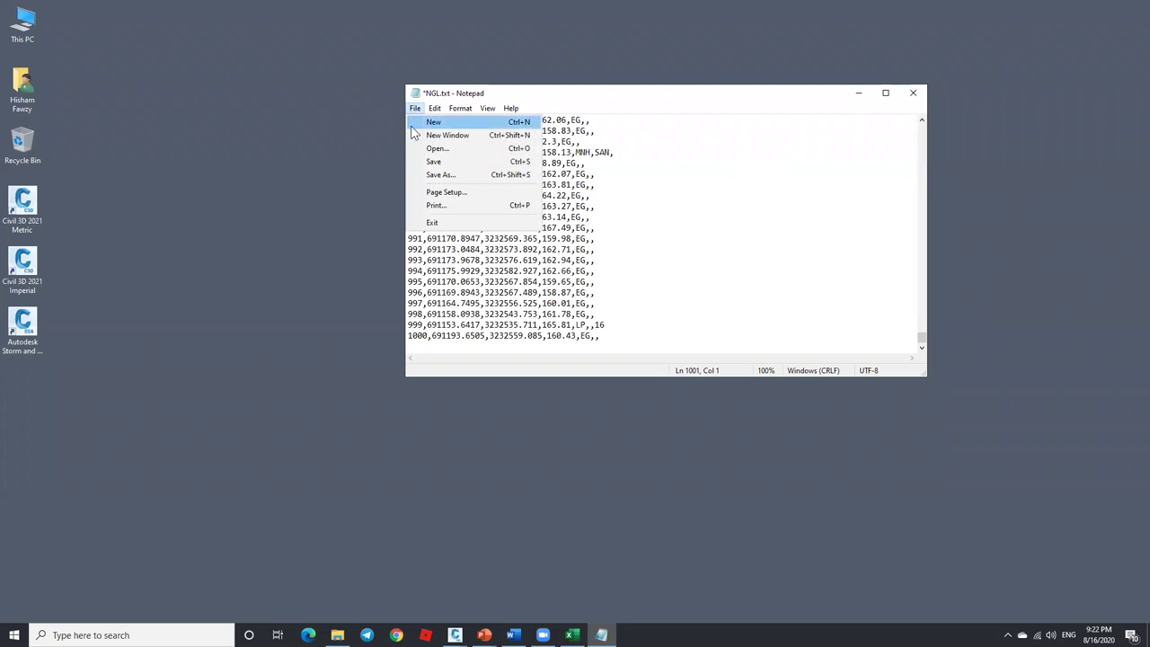
click(445, 163)
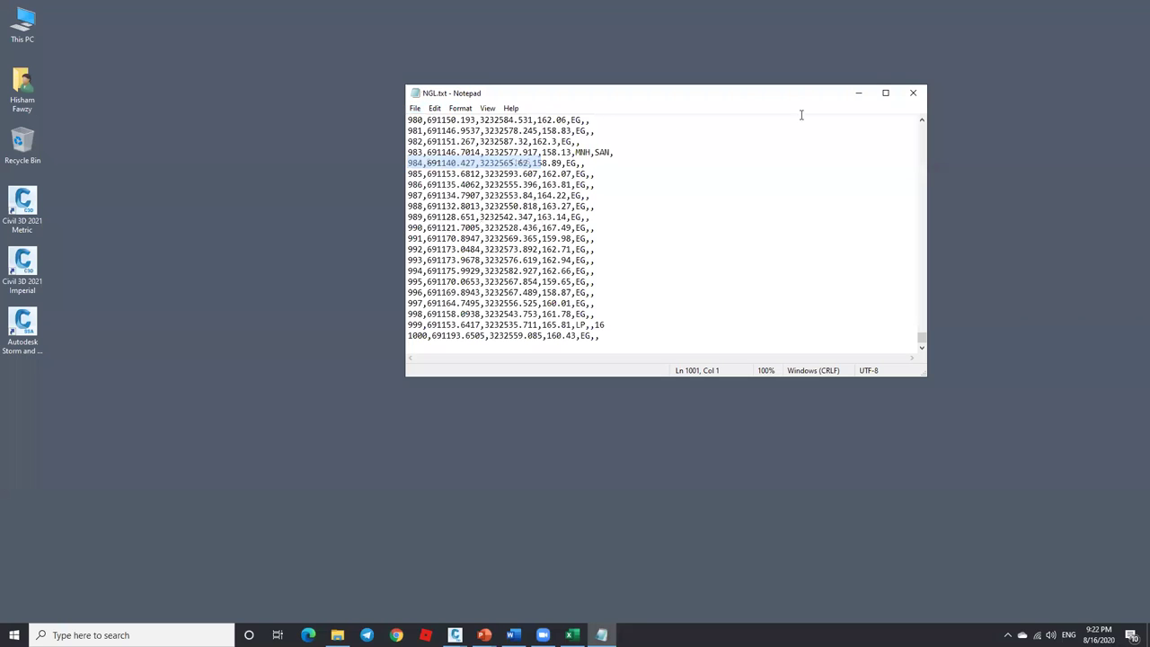
click(913, 93)
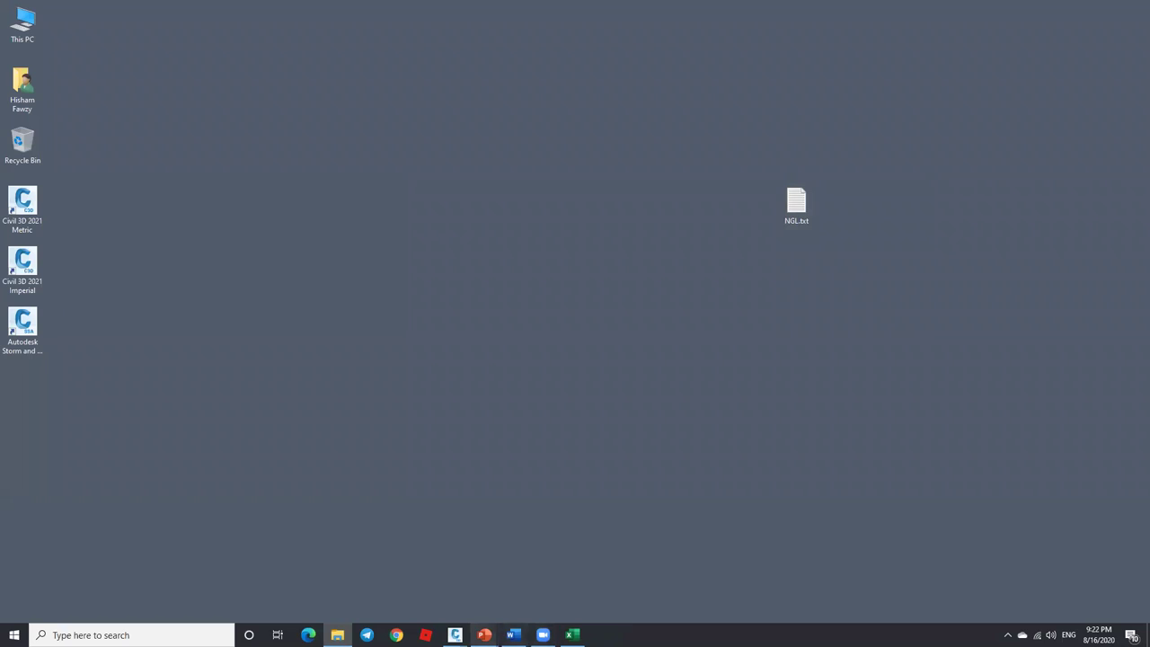
mouse_move(455, 635)
click(520, 585)
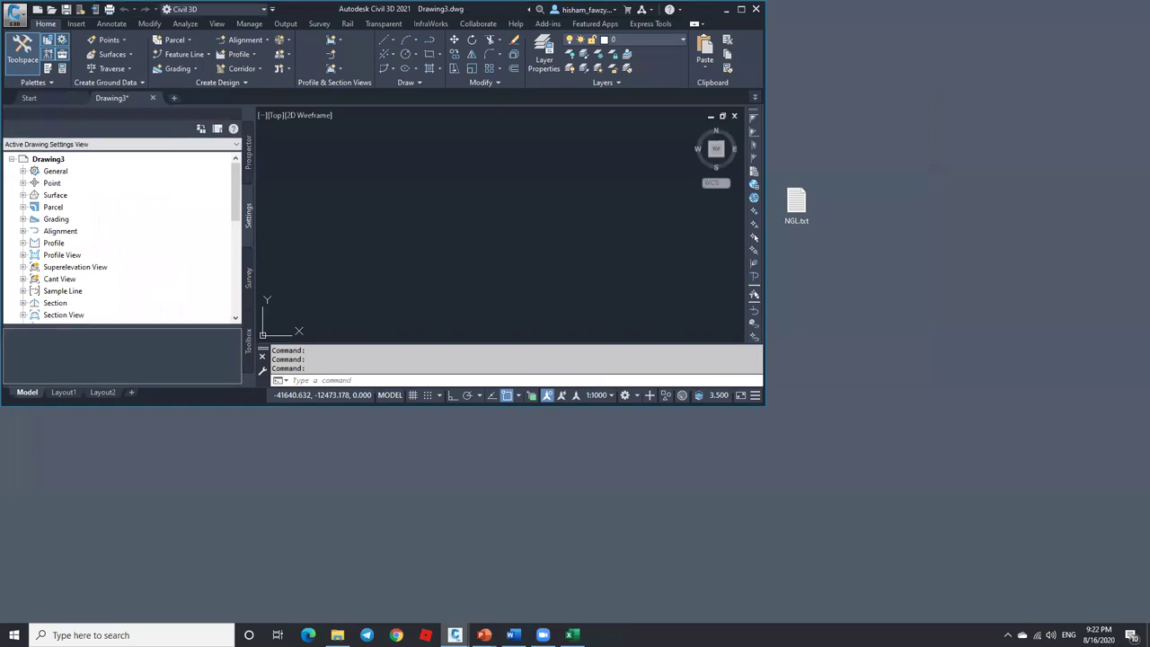
Import NGL.txt through Insert > Points from File using the HISHAM format.
click(743, 7)
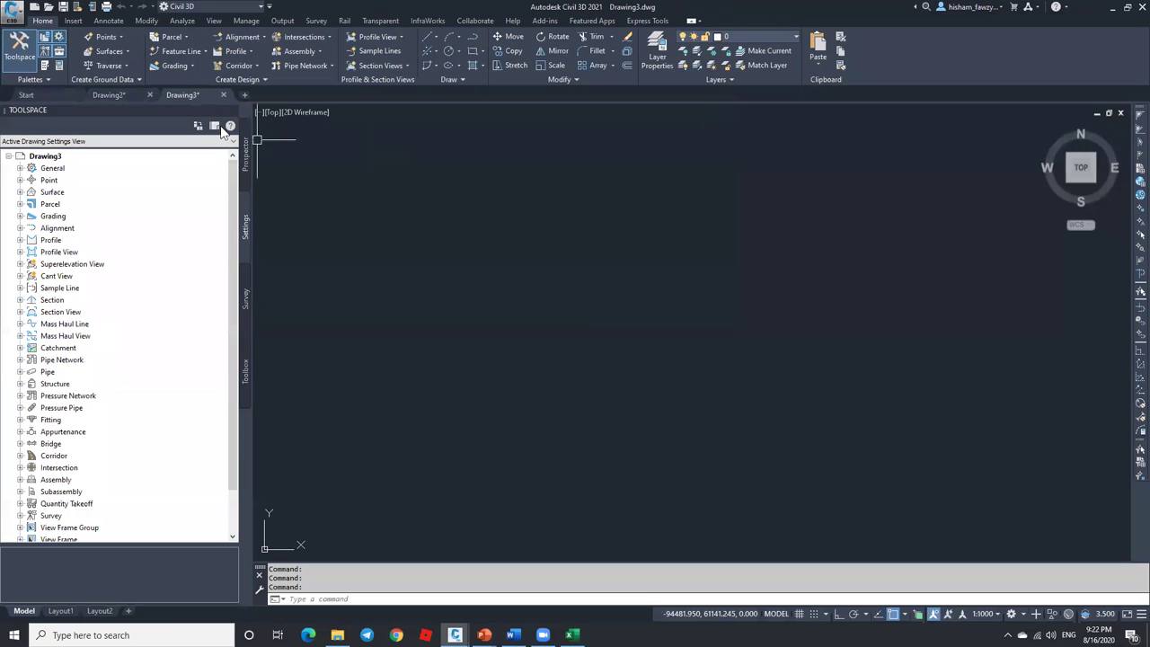
click(73, 19)
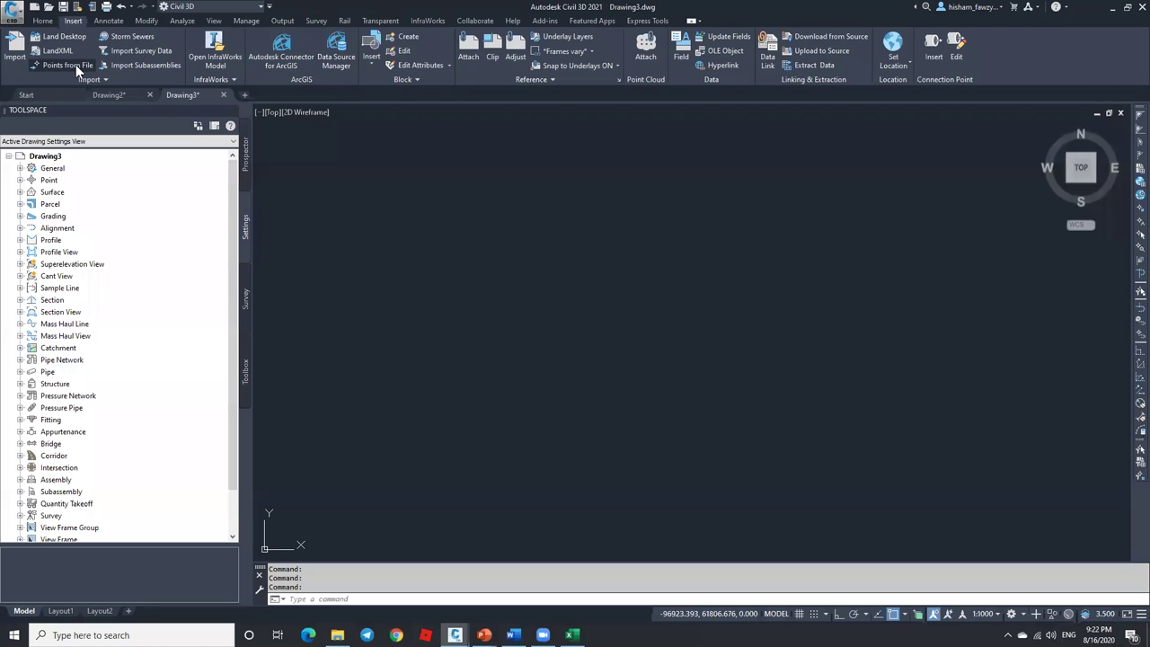
click(75, 65)
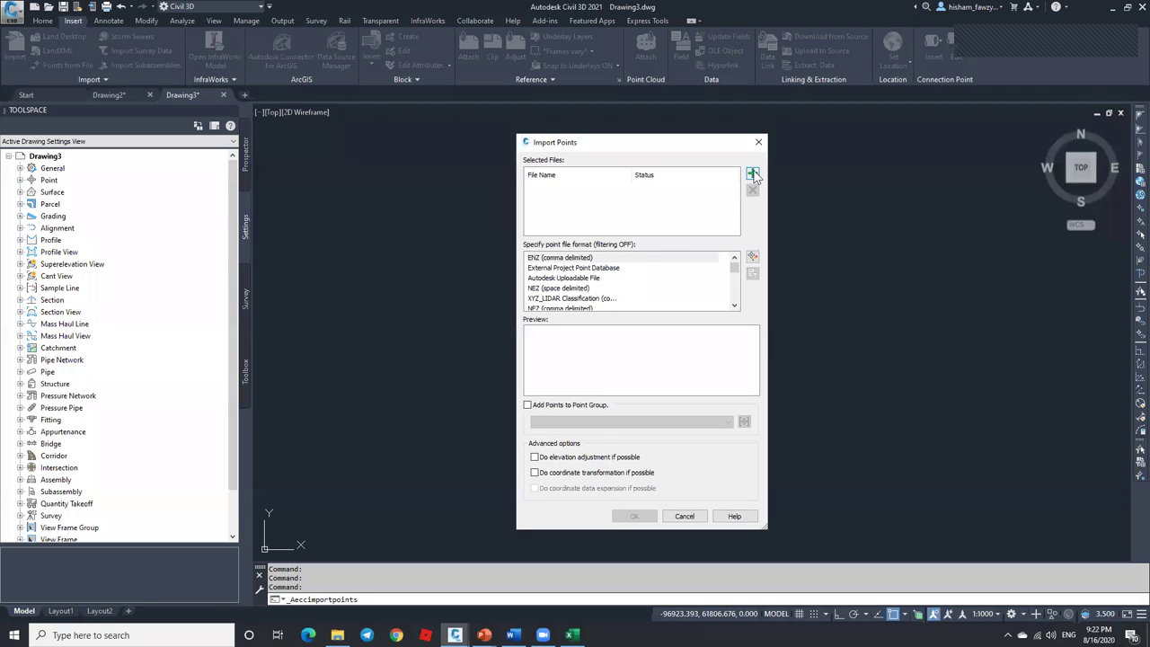
click(753, 174)
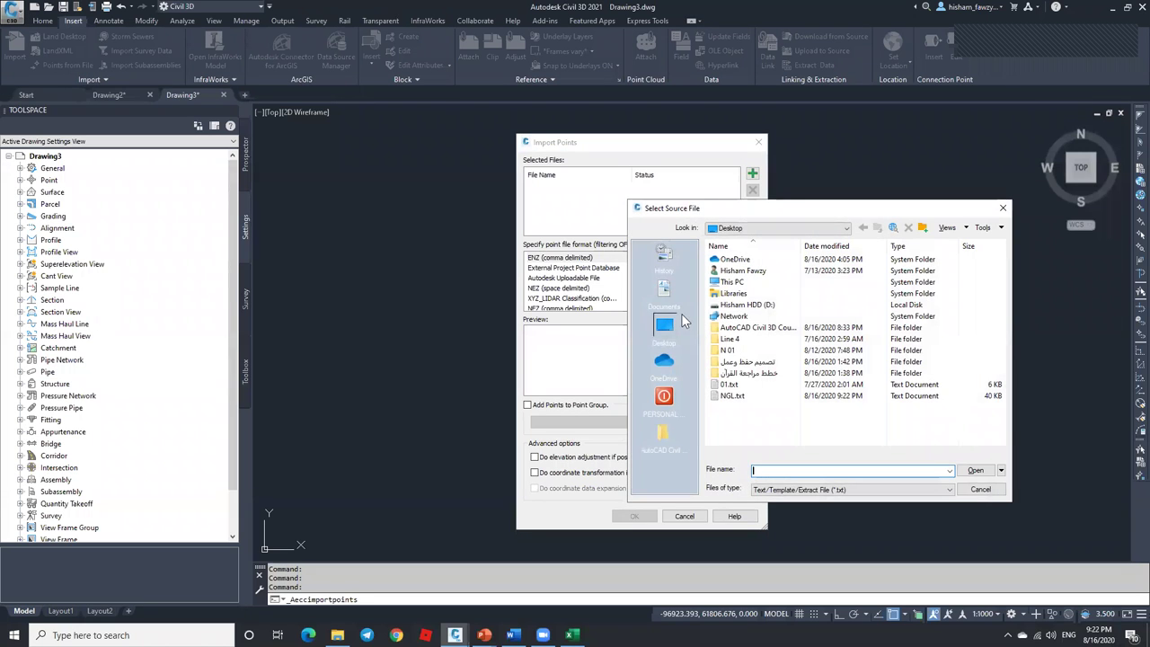
click(729, 395)
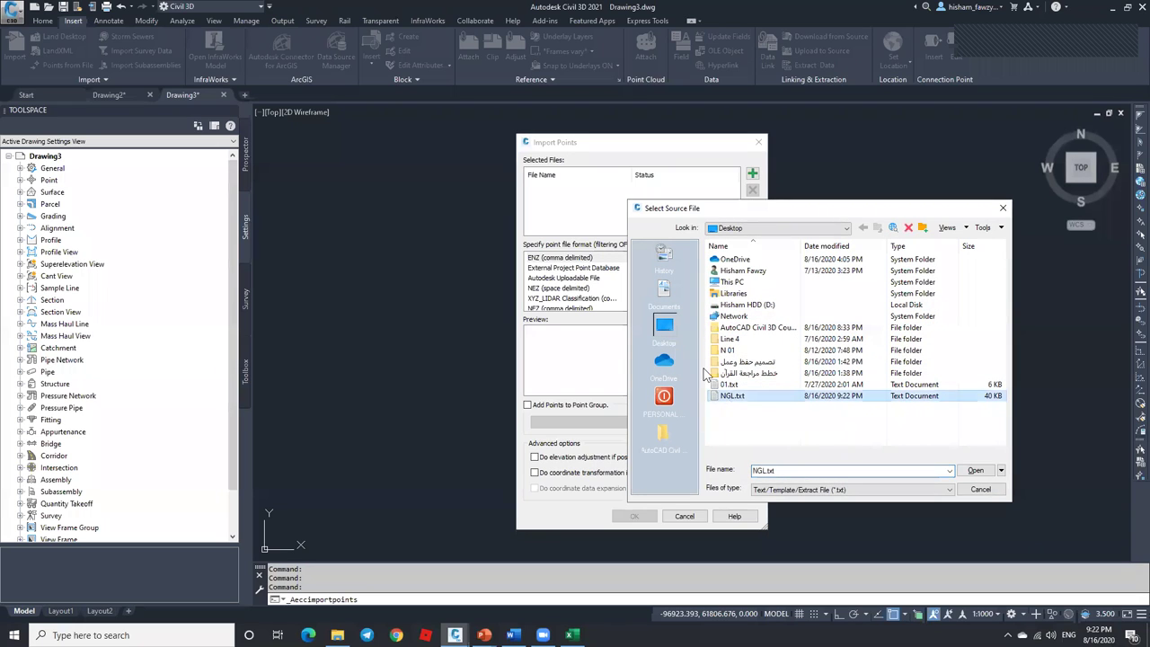
click(975, 472)
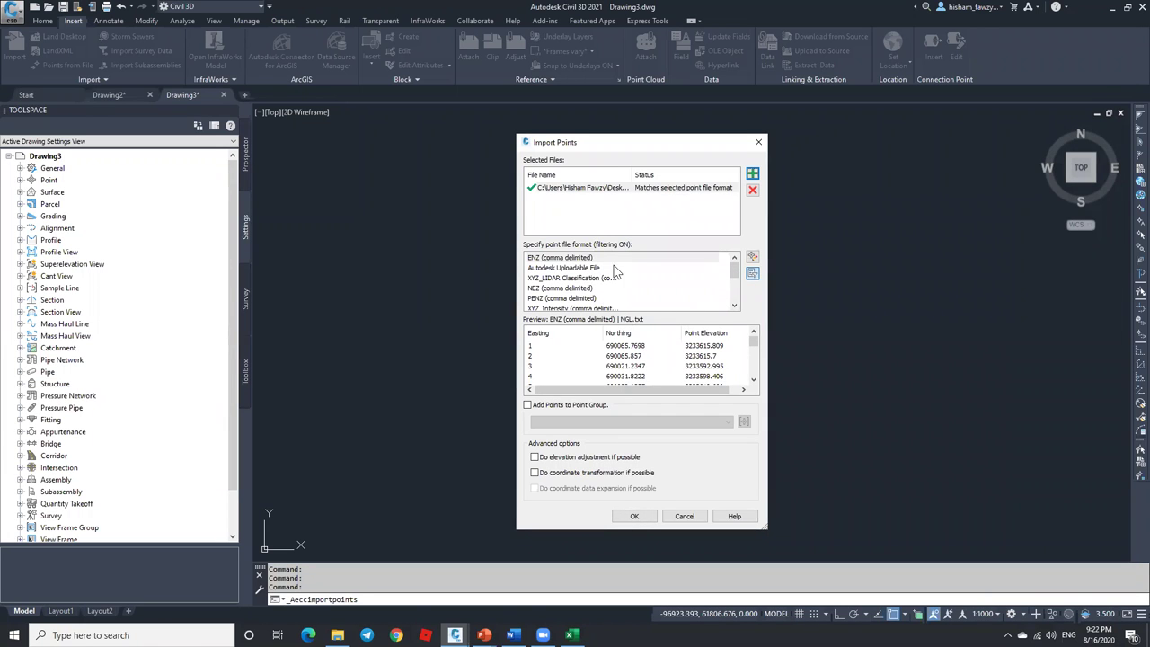
scroll(734, 269, down, 2)
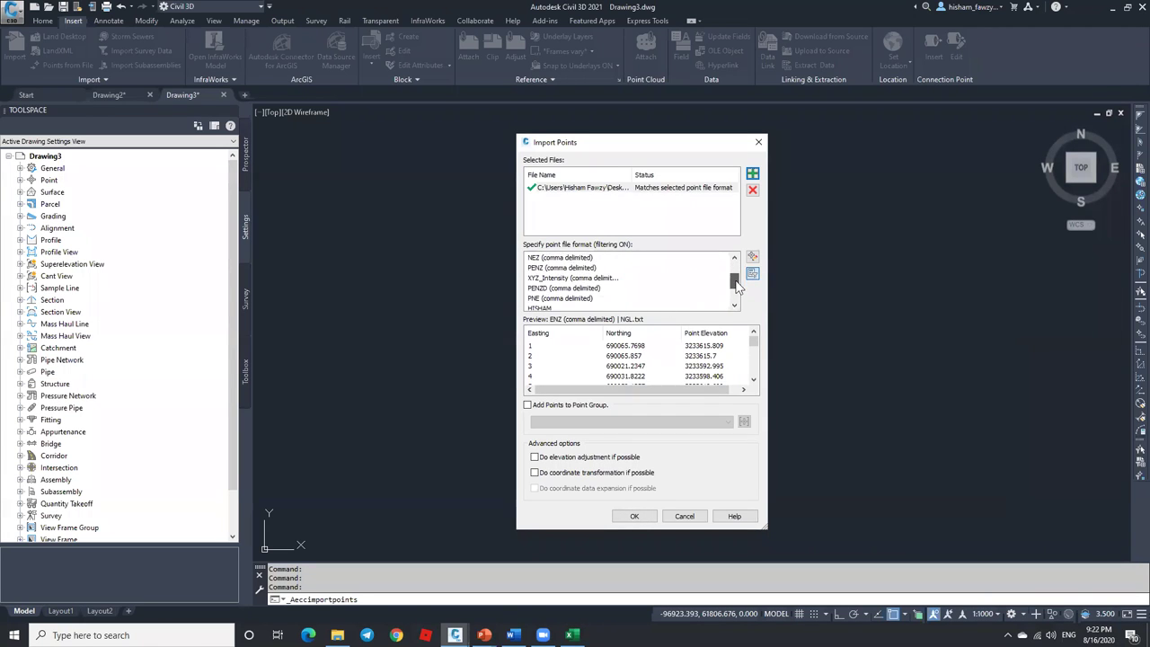
click(576, 287)
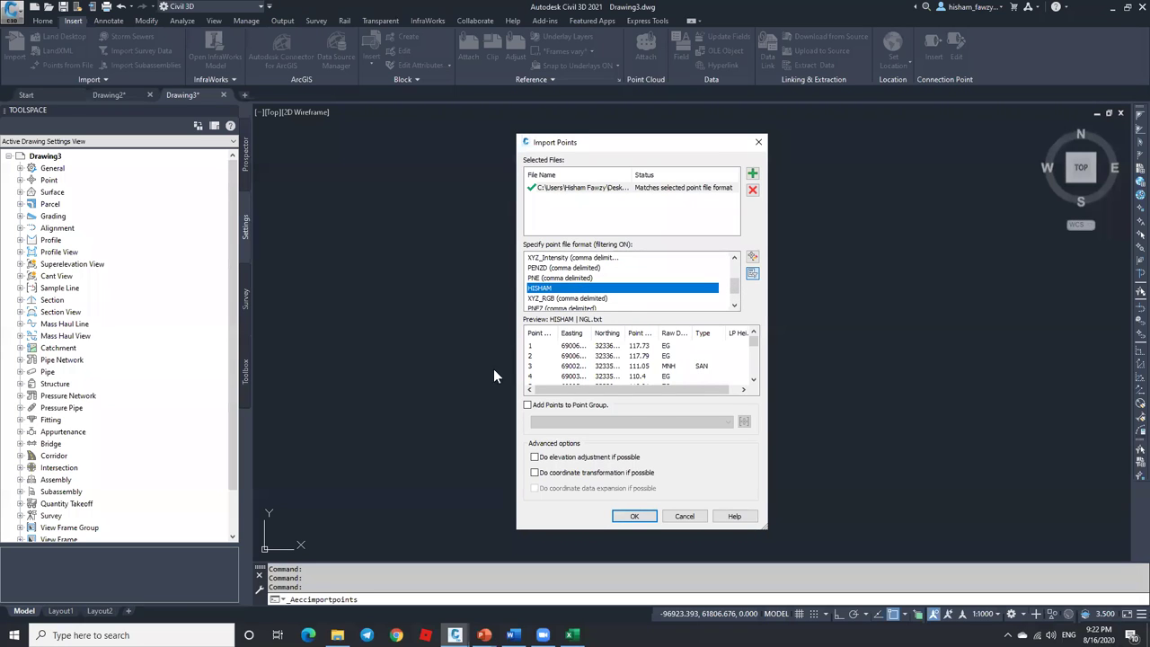
click(635, 516)
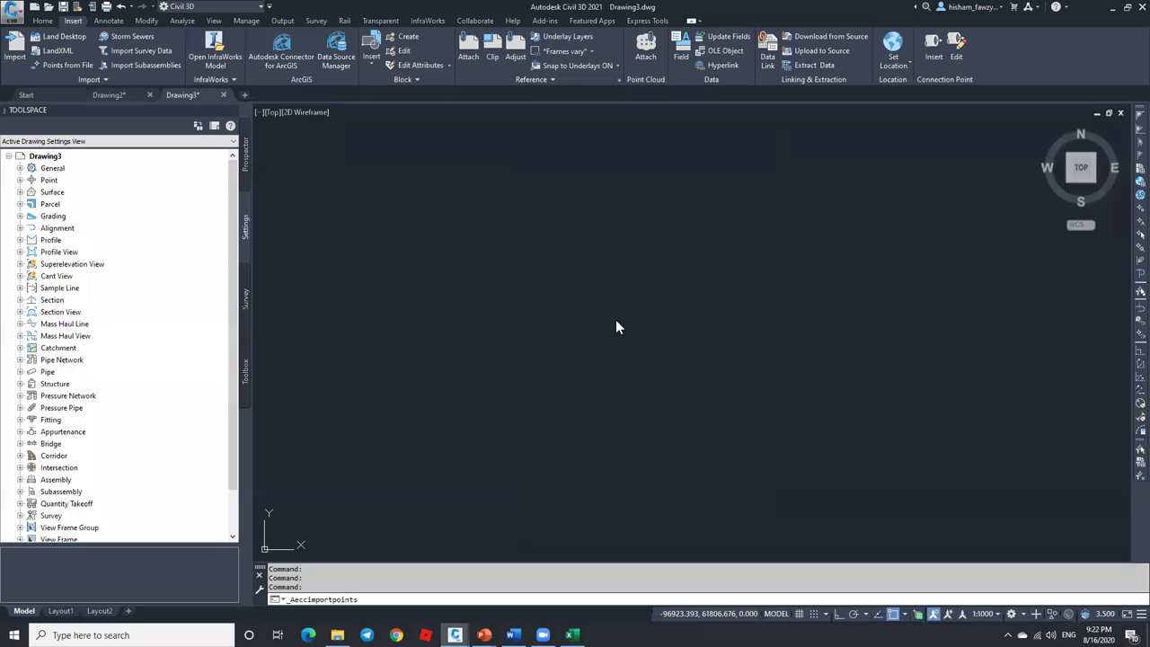
Zoom to extents with Z, E to show all the imported points.
click(393, 599)
text(z)
key(Return)
text(e)
key(Return)
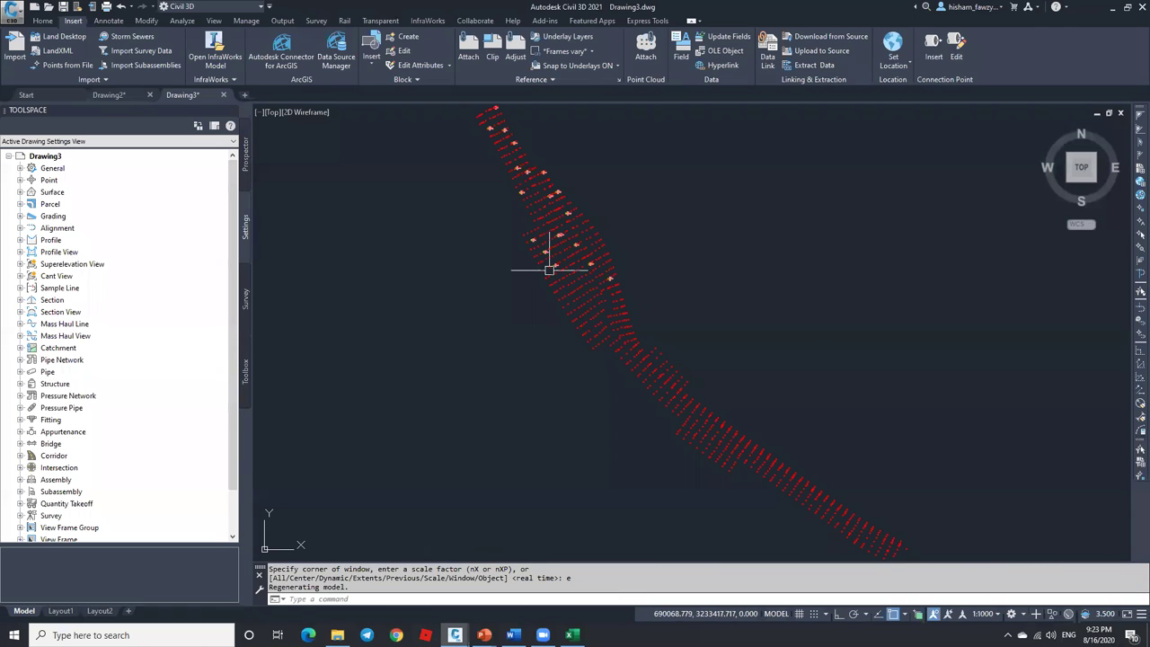
Zoom in and out to inspect point labels such as point 38 at 109.78 TR.
scroll(550, 268, up, 5)
scroll(552, 291, up, 2)
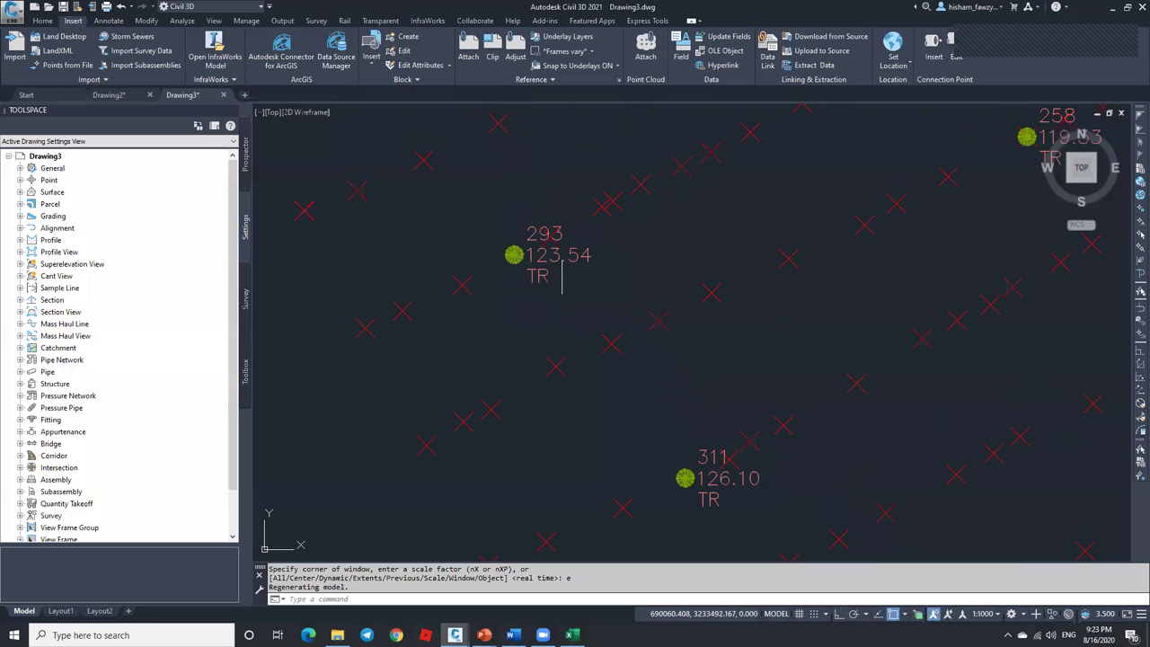
scroll(539, 270, up, 3)
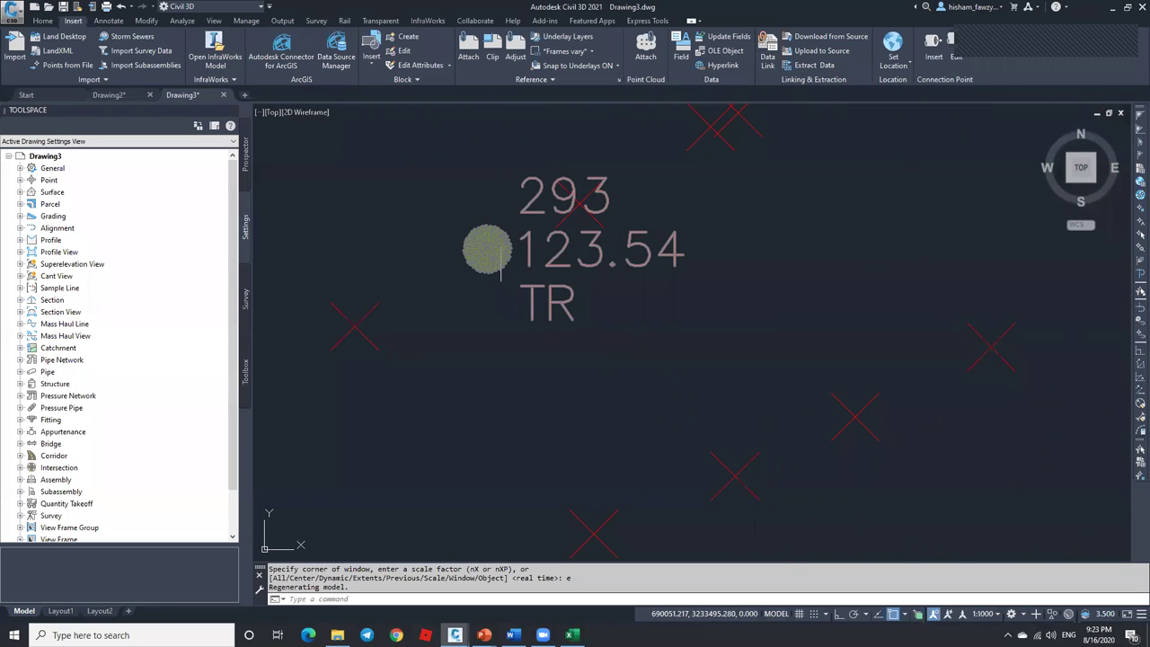
scroll(555, 267, down, 8)
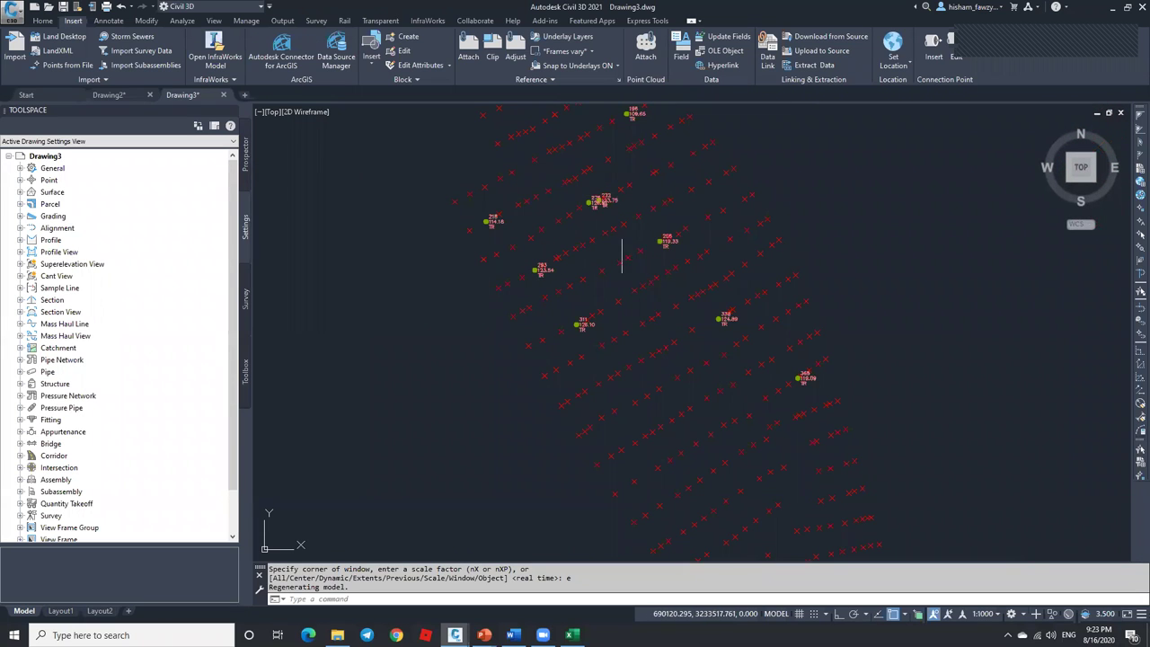
scroll(610, 224, down, 2)
scroll(633, 181, down, 2)
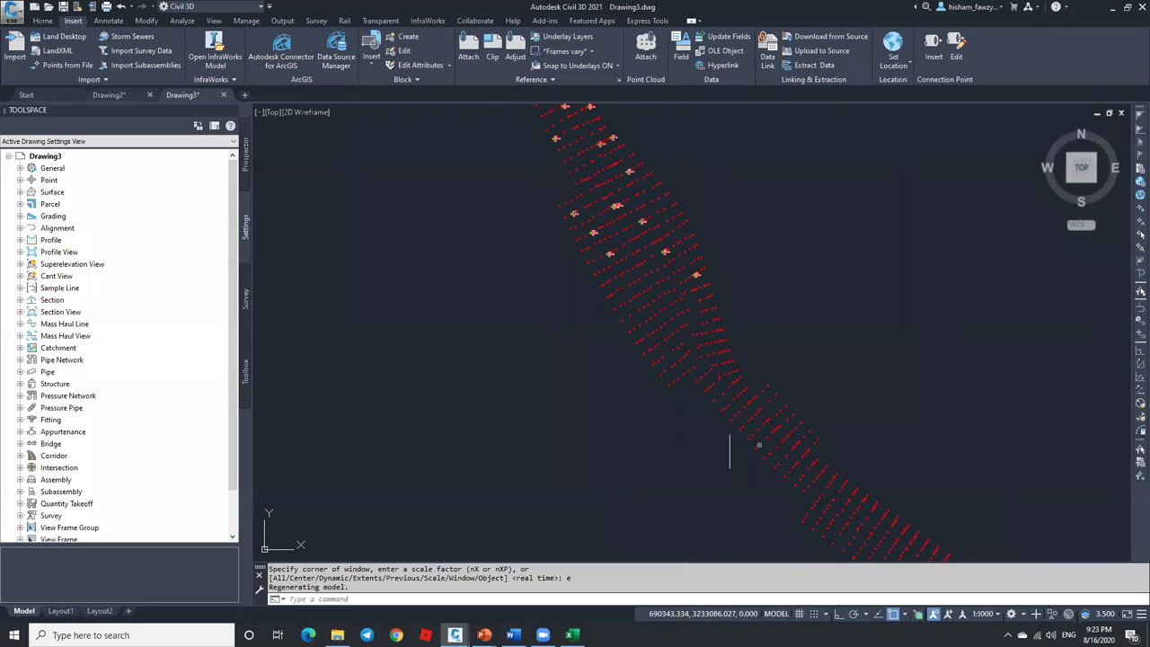
scroll(551, 136, up, 5)
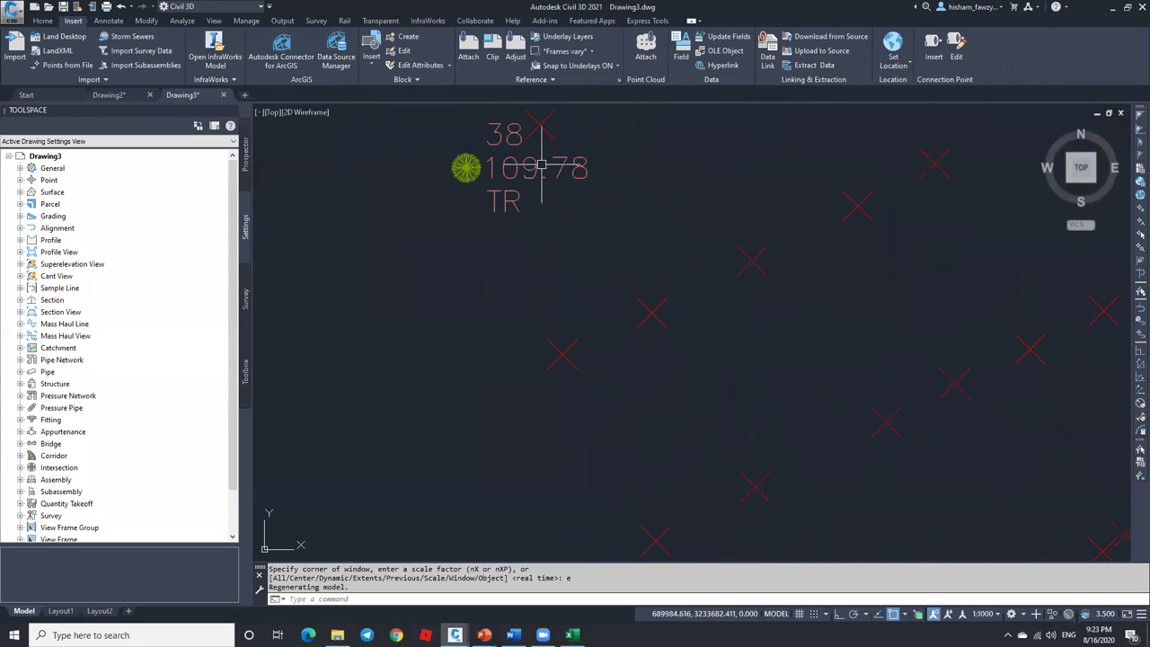
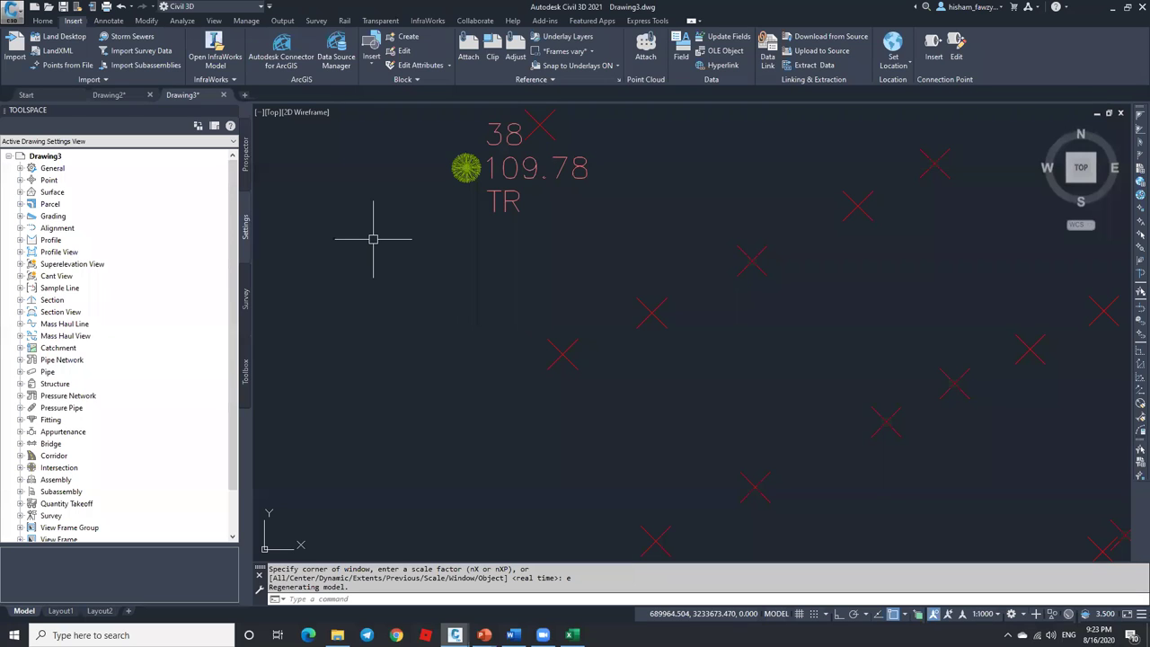
Open the Civil 3D description key set under Point > Description Key Sets for editing.
click(20, 180)
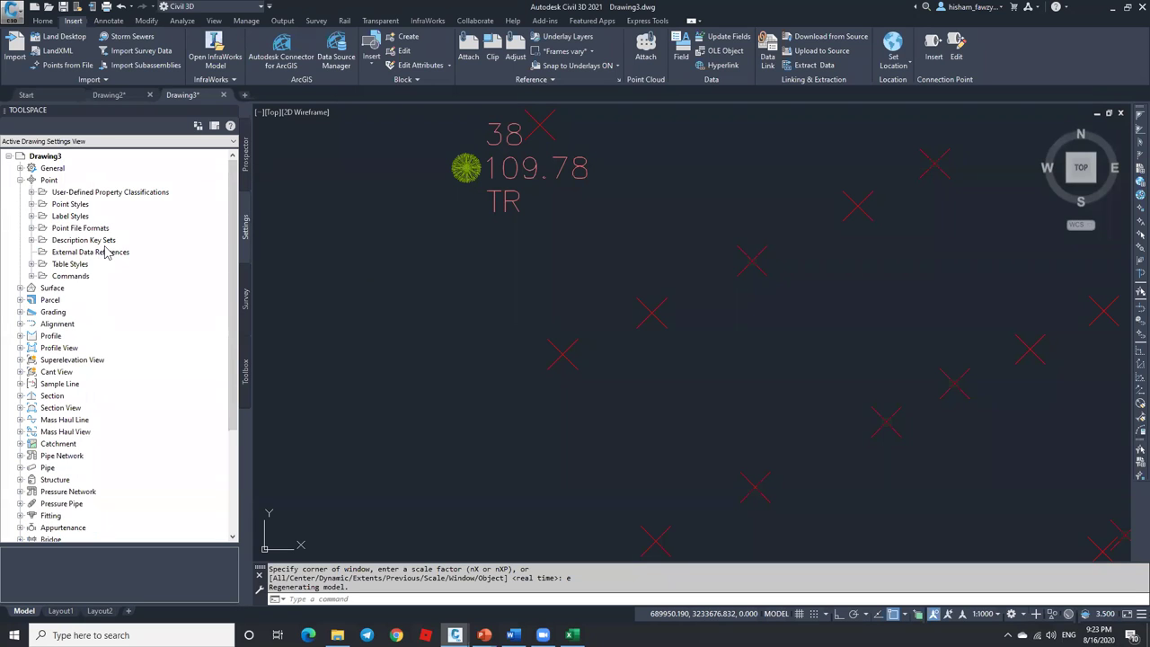
click(32, 239)
click(81, 251)
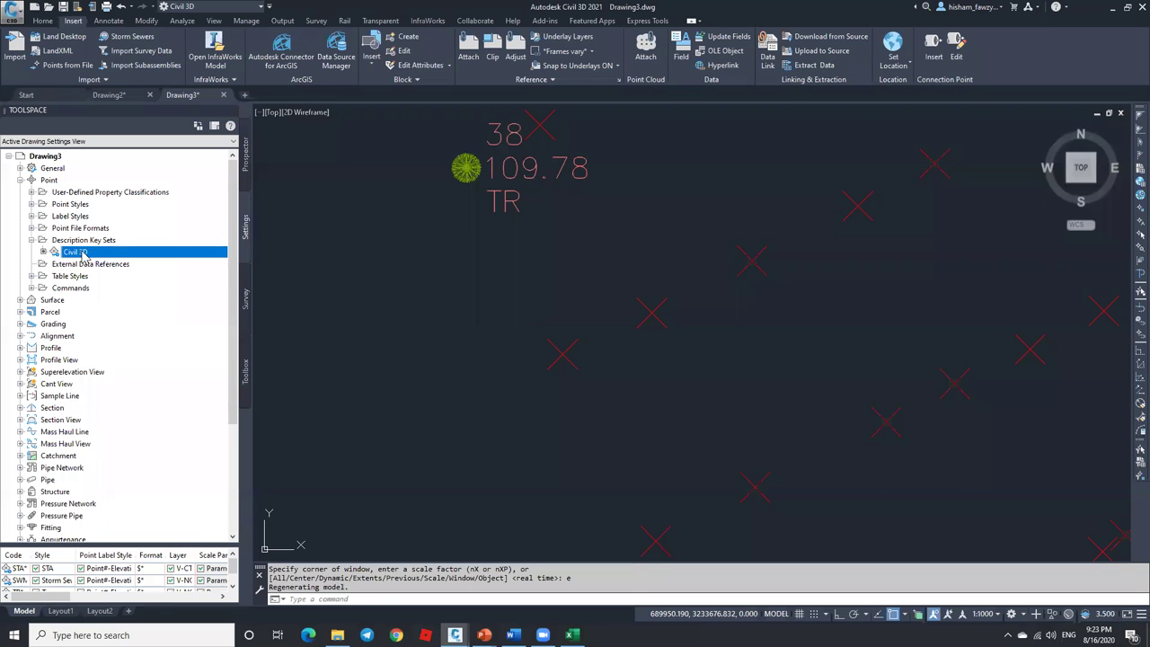
right_click(96, 253)
click(136, 275)
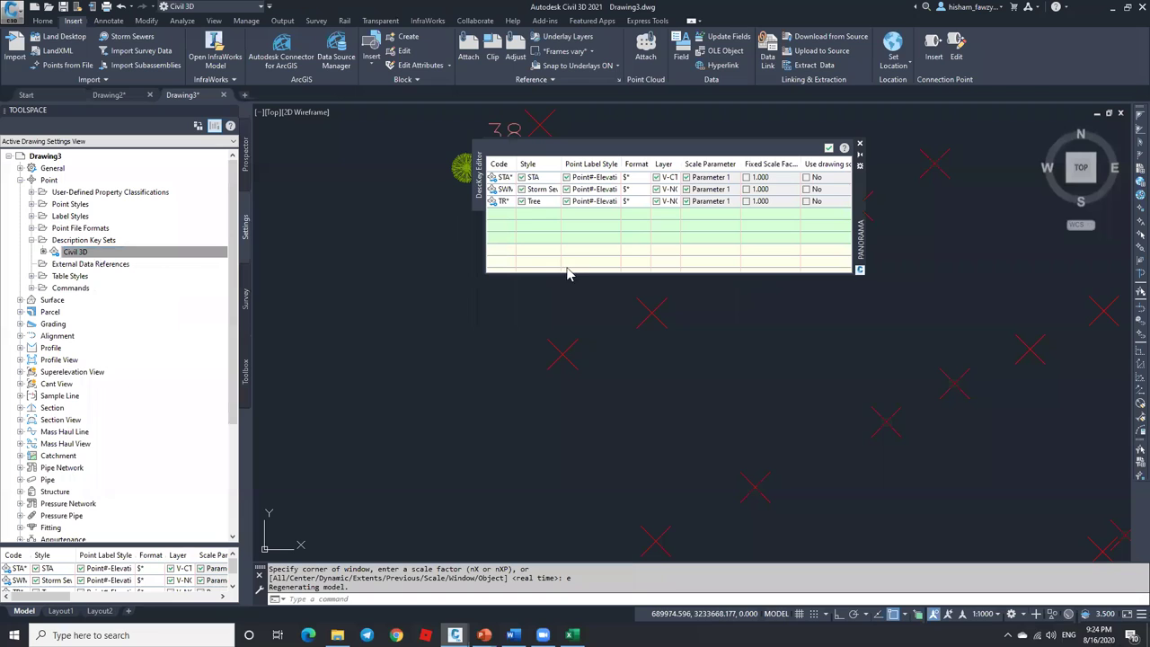
Move the key editor off the point labels and widen the point label style column.
drag(514, 163, 567, 167)
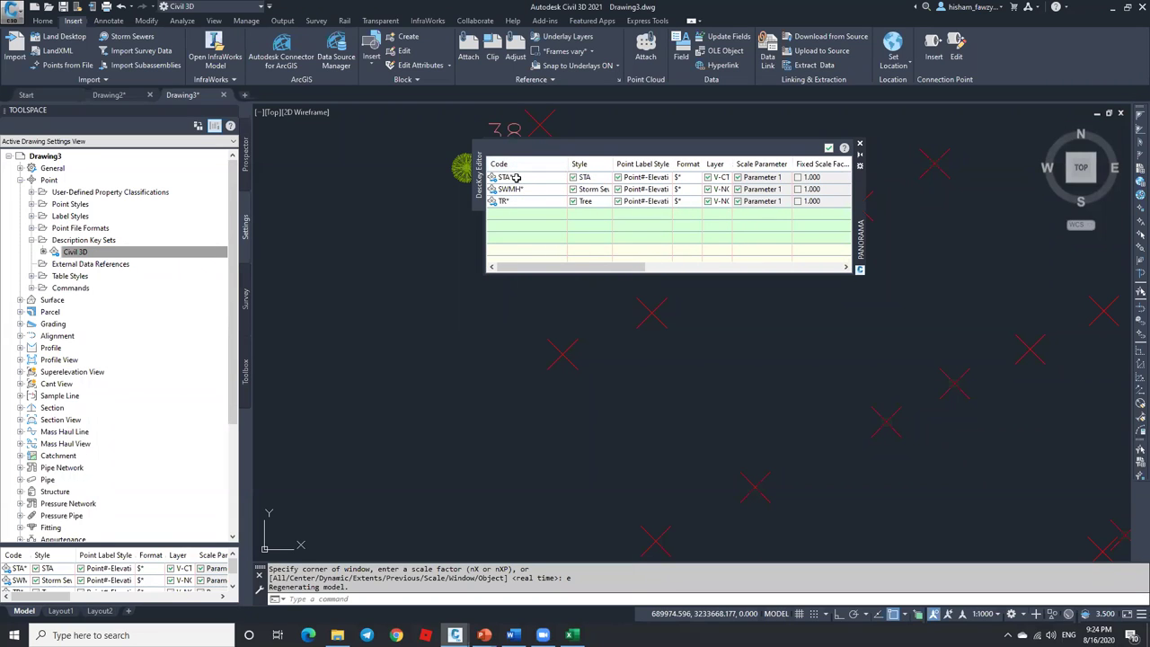
mouse_move(508, 202)
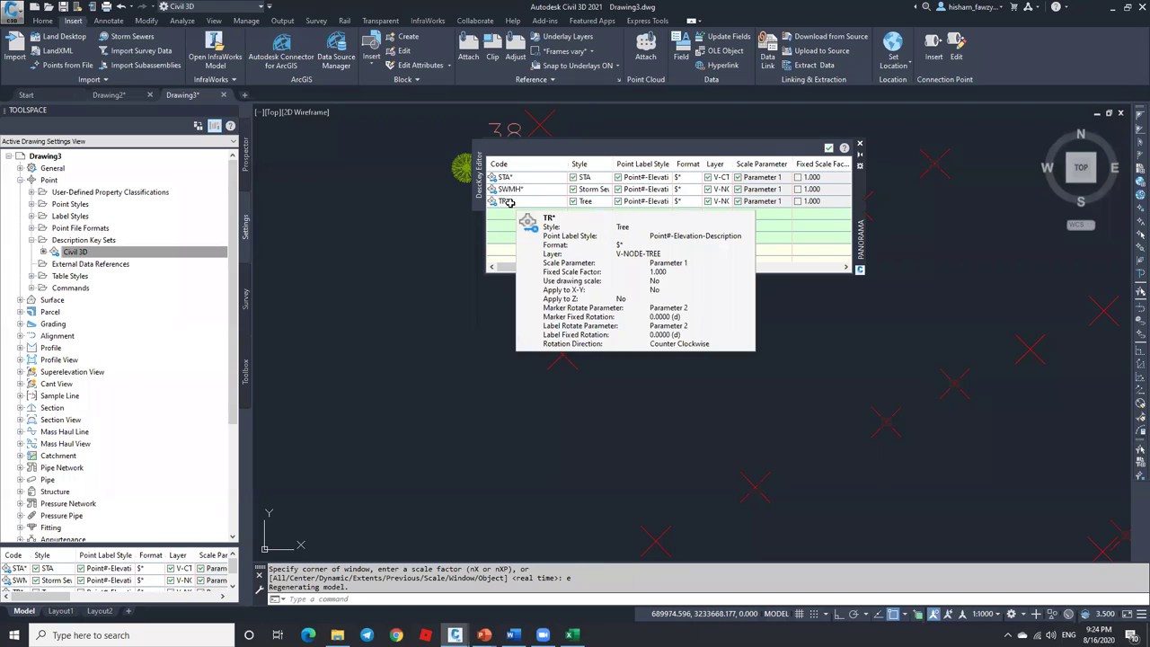
drag(857, 216, 961, 299)
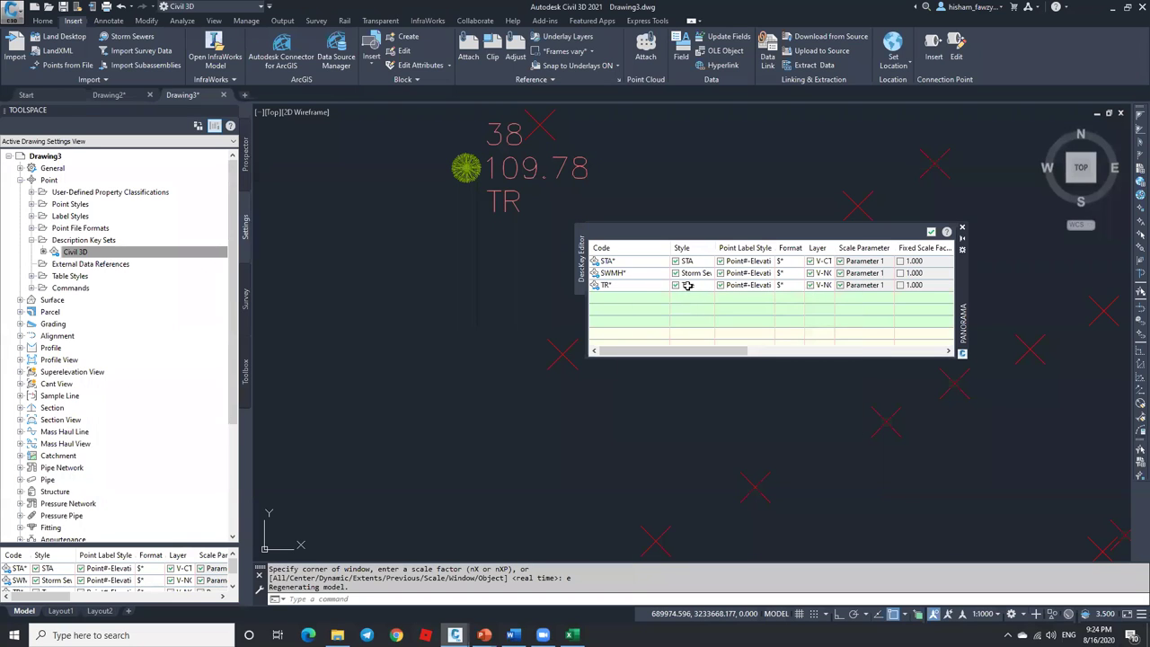
drag(774, 251, 823, 251)
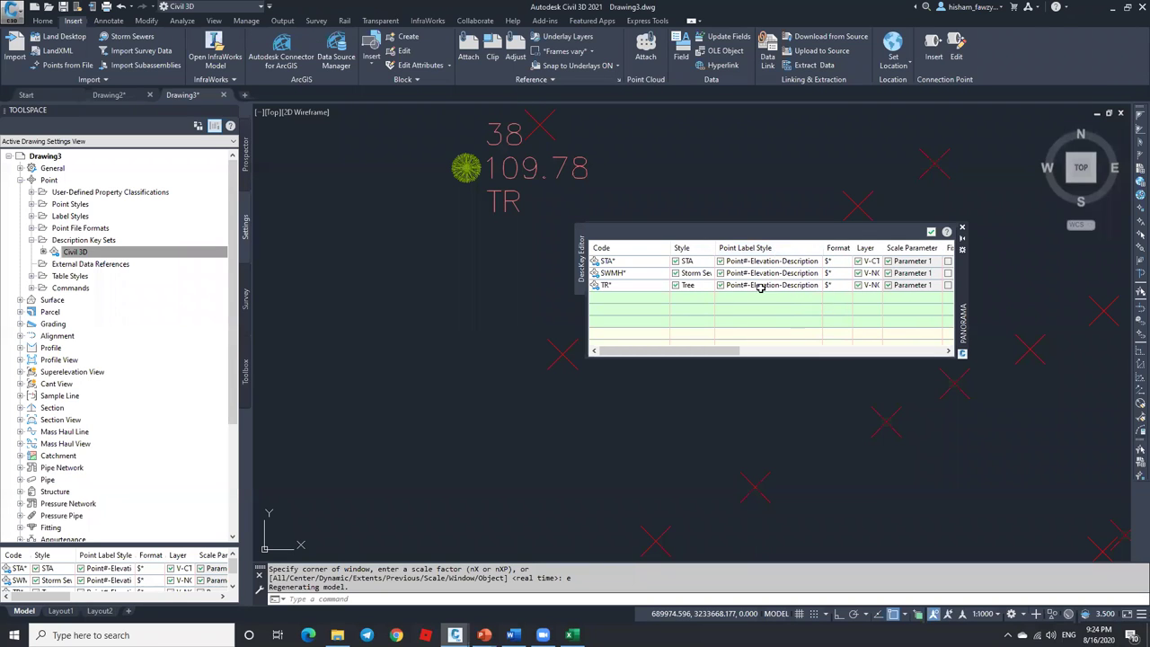
Add a new description key with the code LP.
right_click(634, 288)
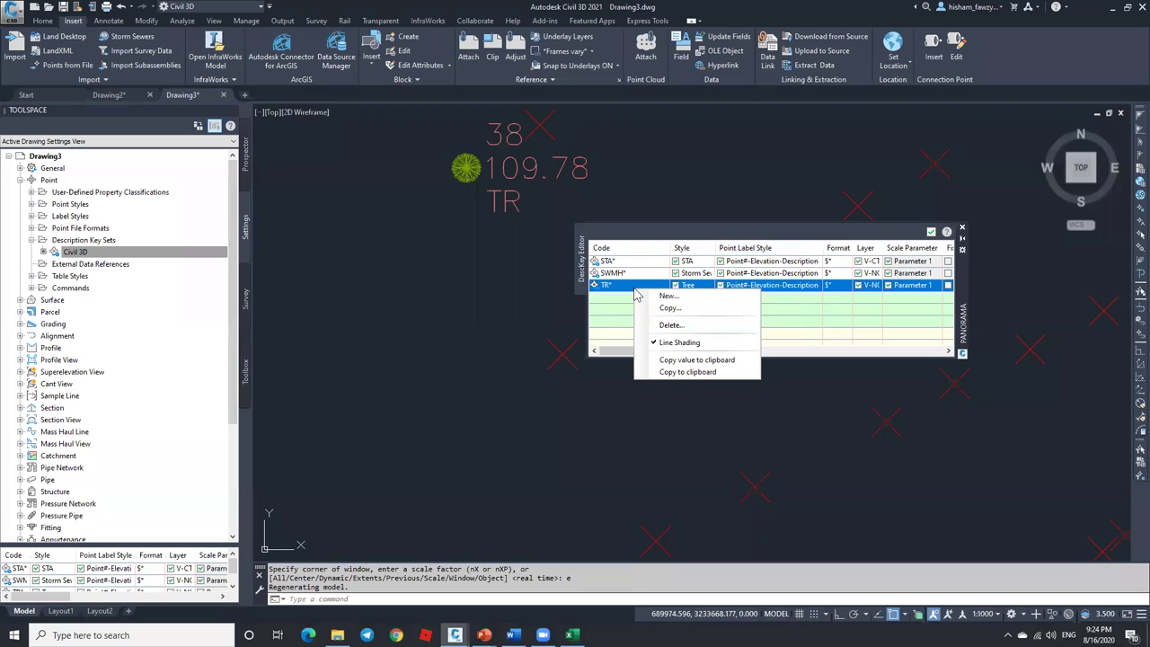
click(686, 300)
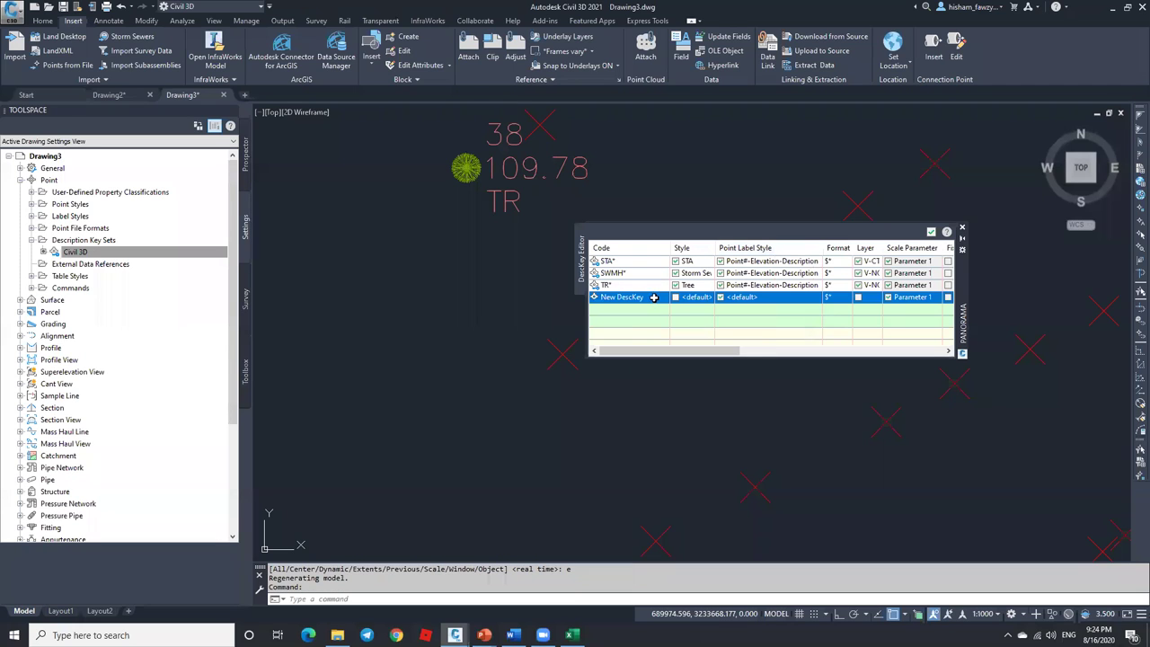
click(648, 297)
key(BackSpace)
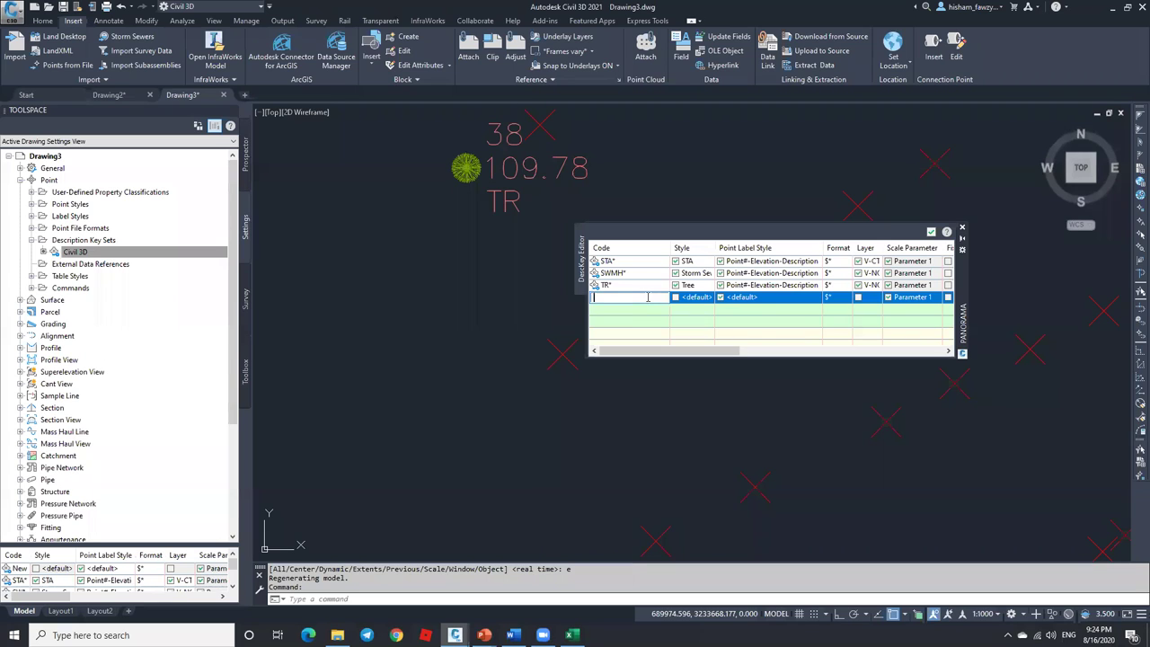
text(LP)
key(Return)
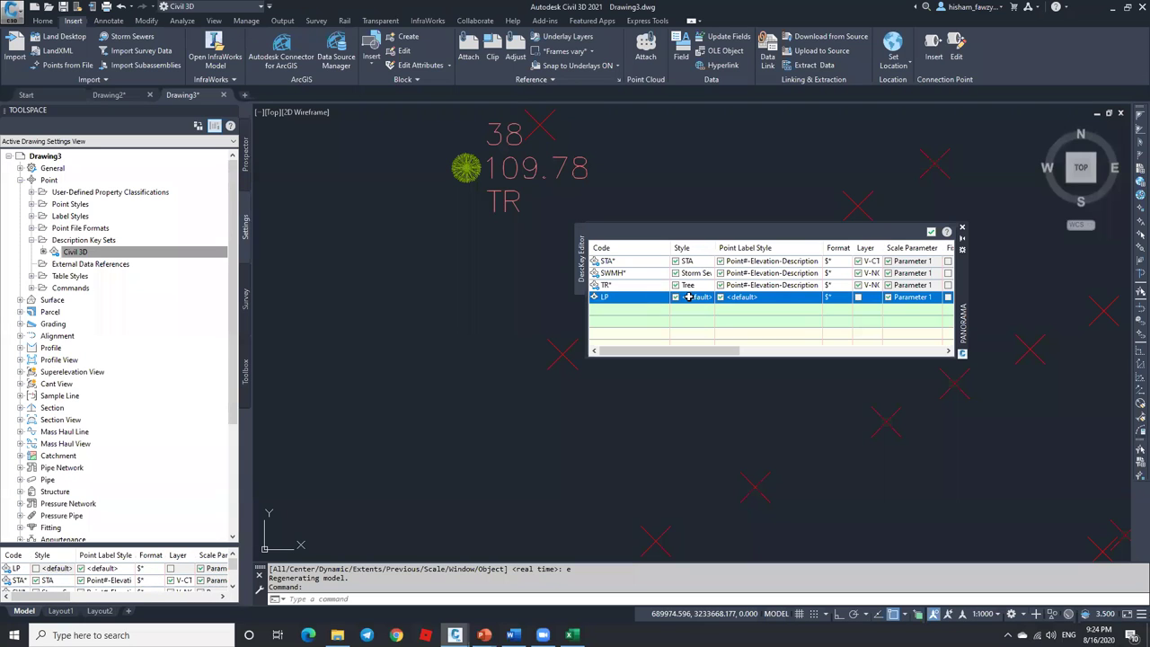
Give the LP key the Iron Pin point style and Elevation and Description labels, then save.
click(689, 297)
click(467, 190)
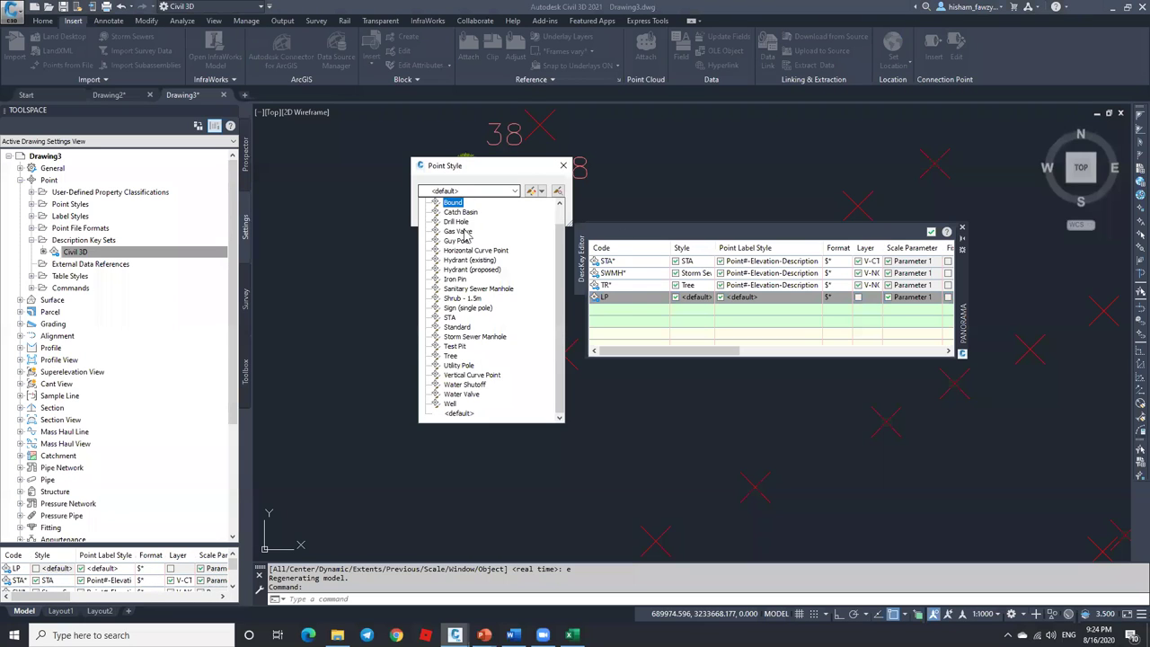
click(456, 278)
click(441, 213)
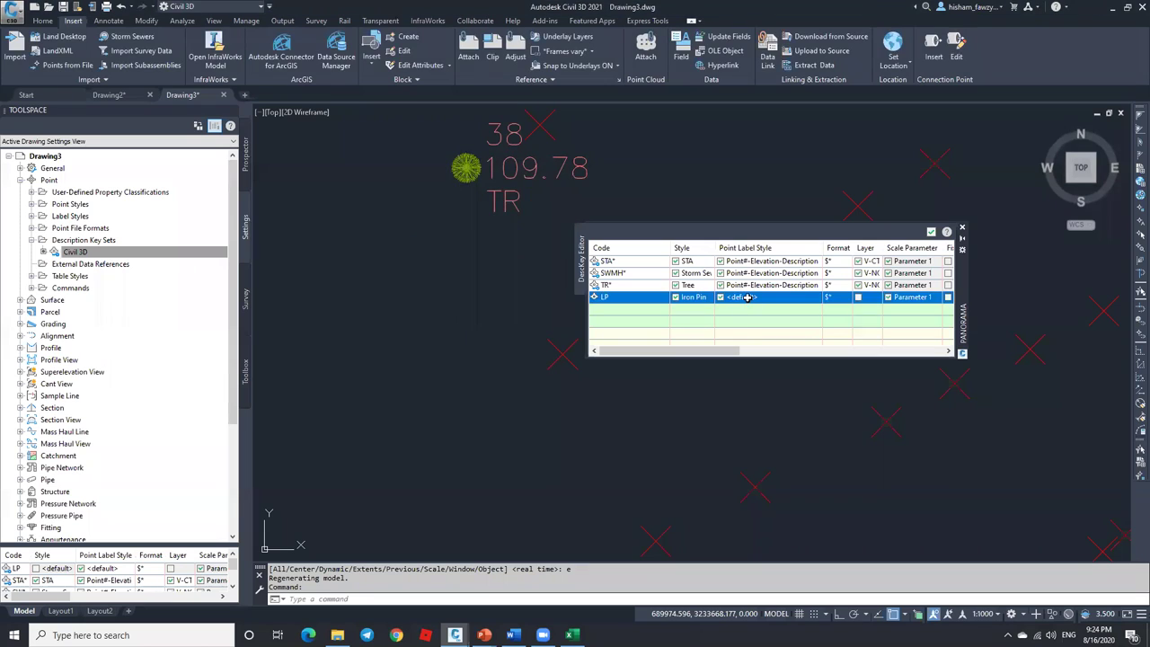
click(747, 297)
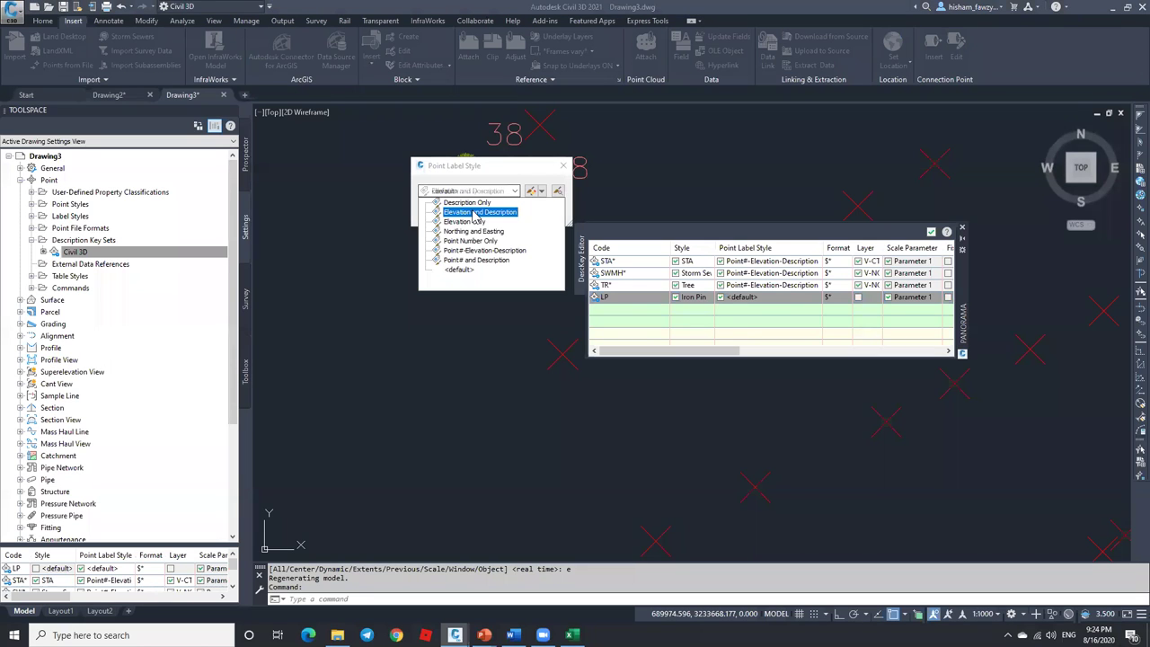
click(466, 213)
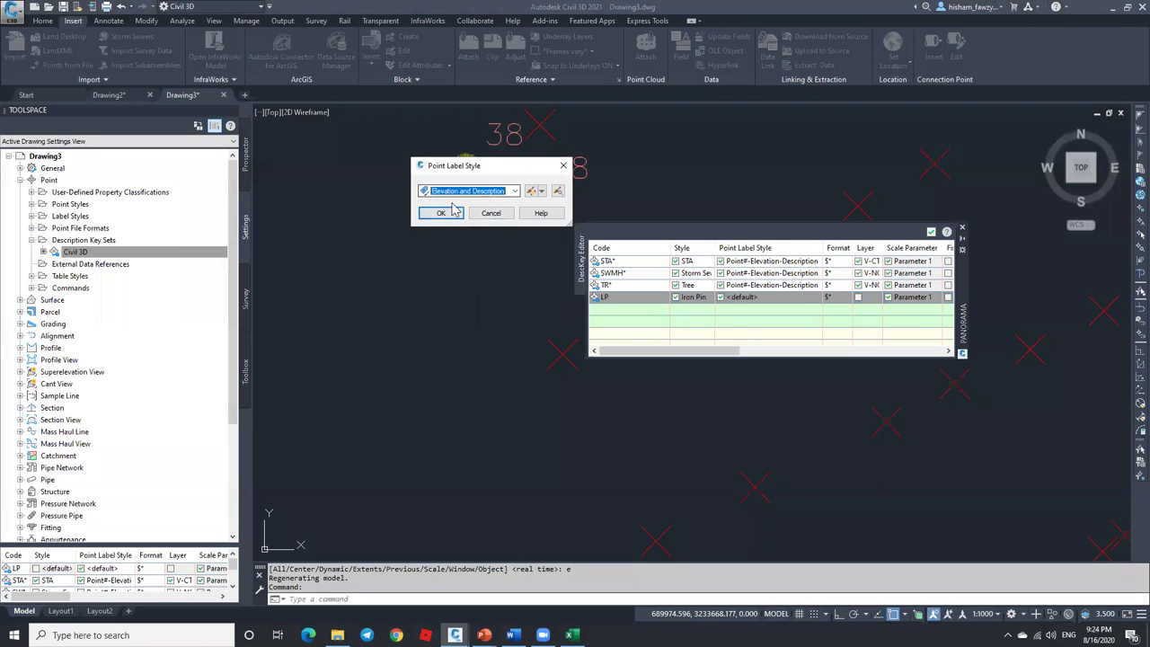
click(440, 214)
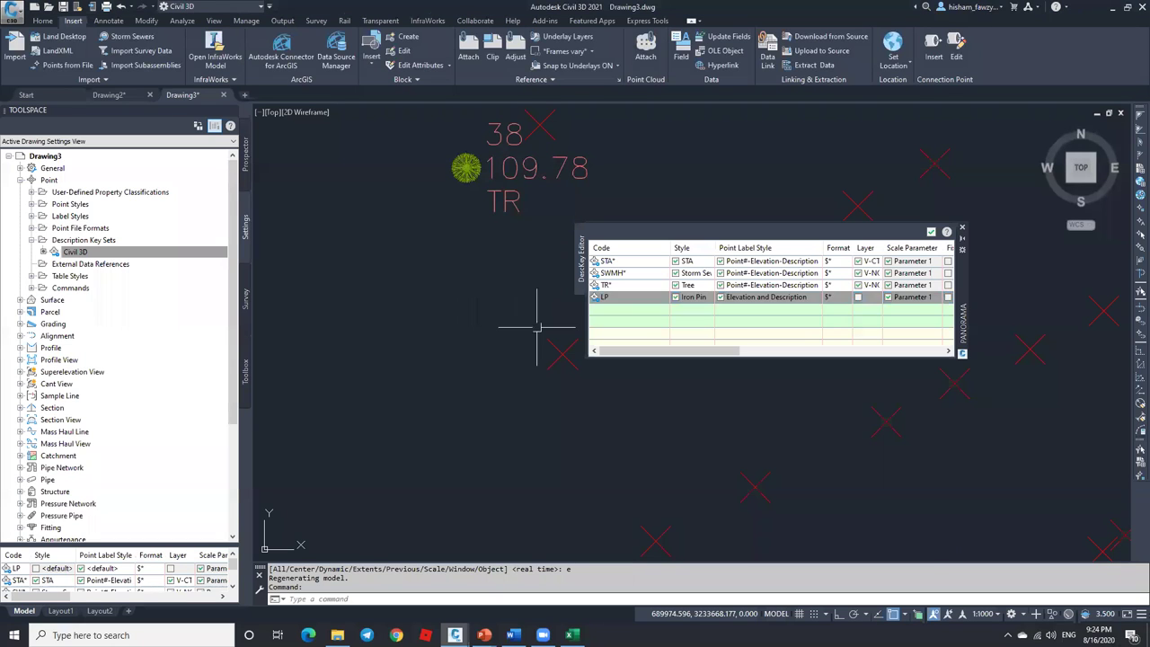
click(930, 235)
scroll(662, 309, down, 5)
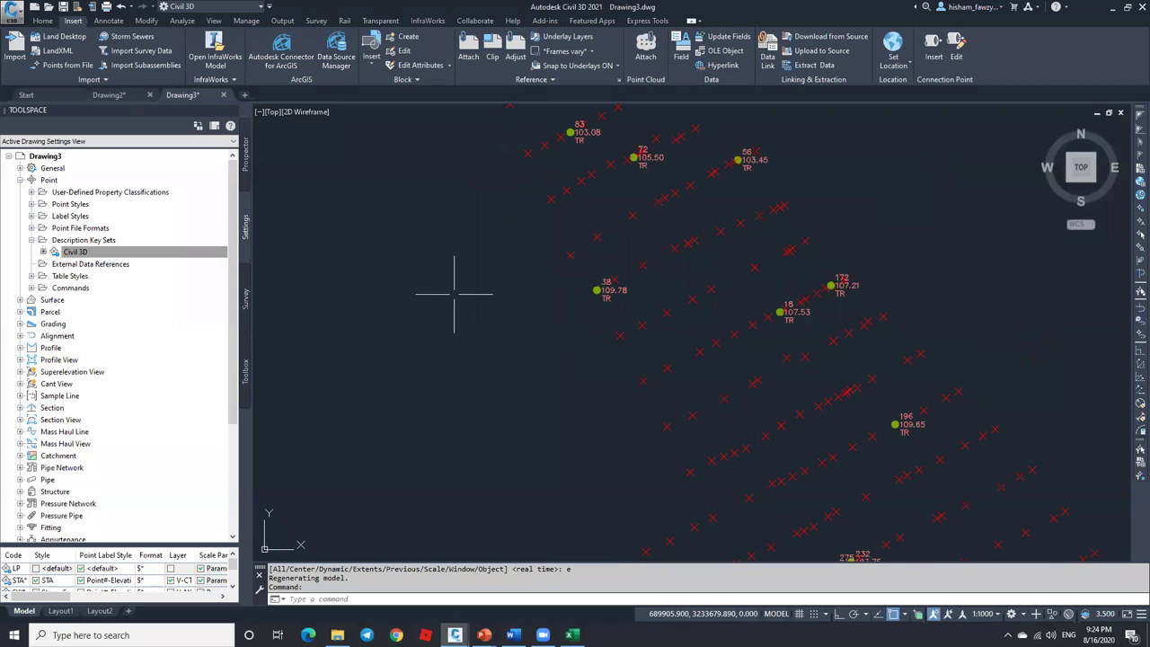
Apply the description keys to the _All Points group in Prospector.
click(246, 153)
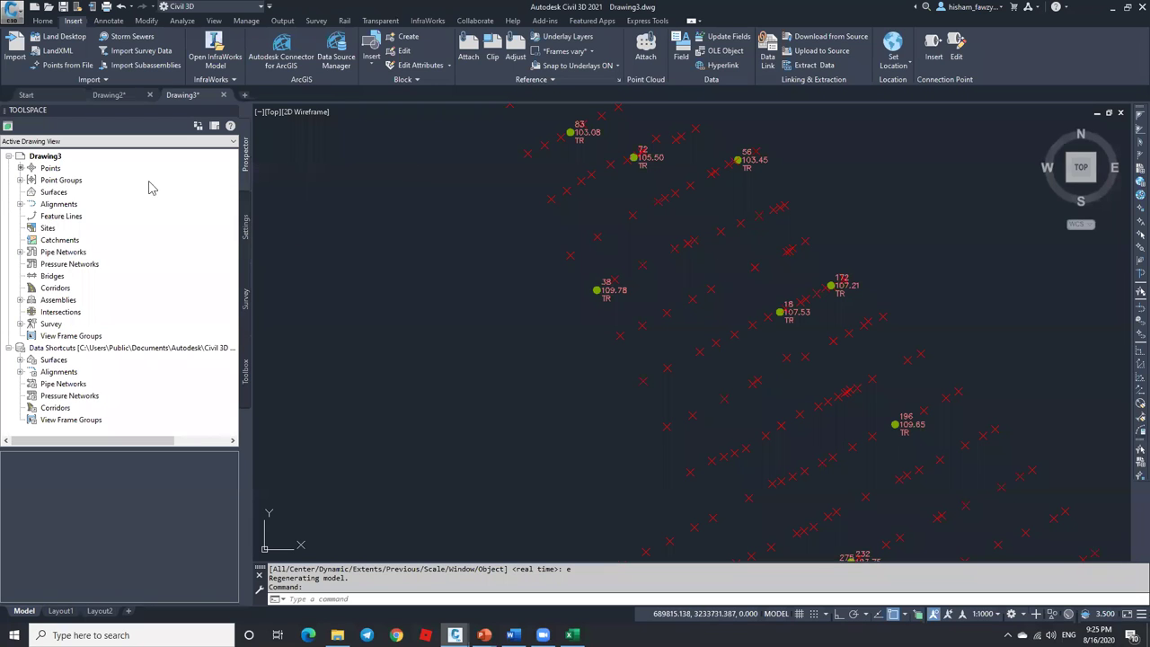
click(20, 180)
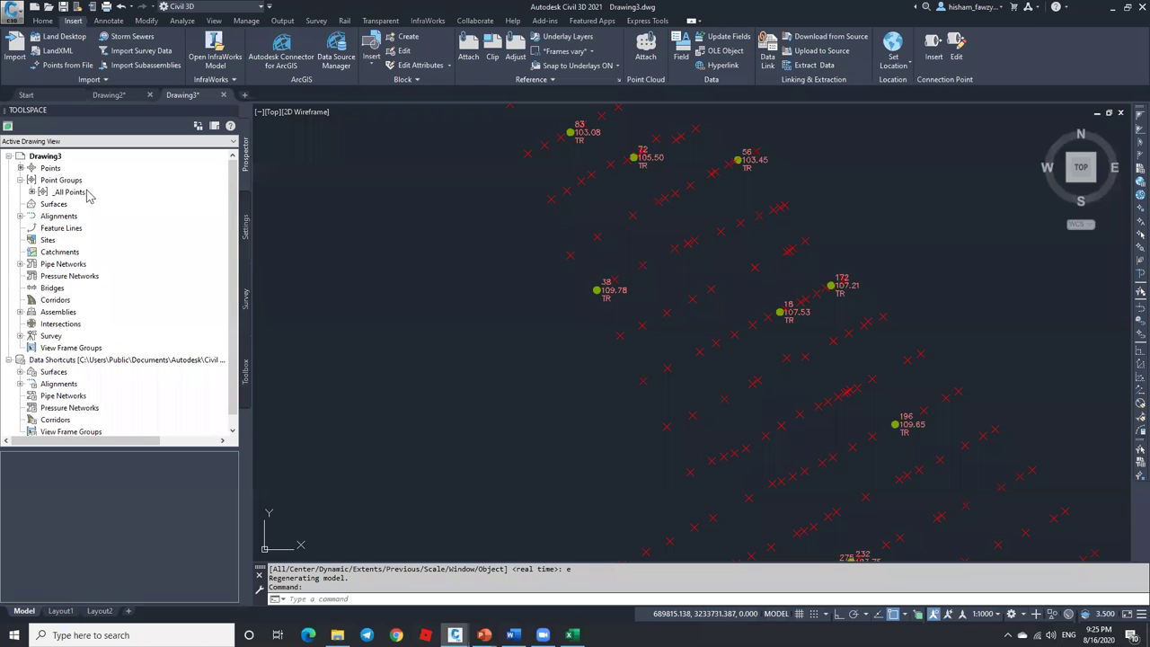
right_click(80, 196)
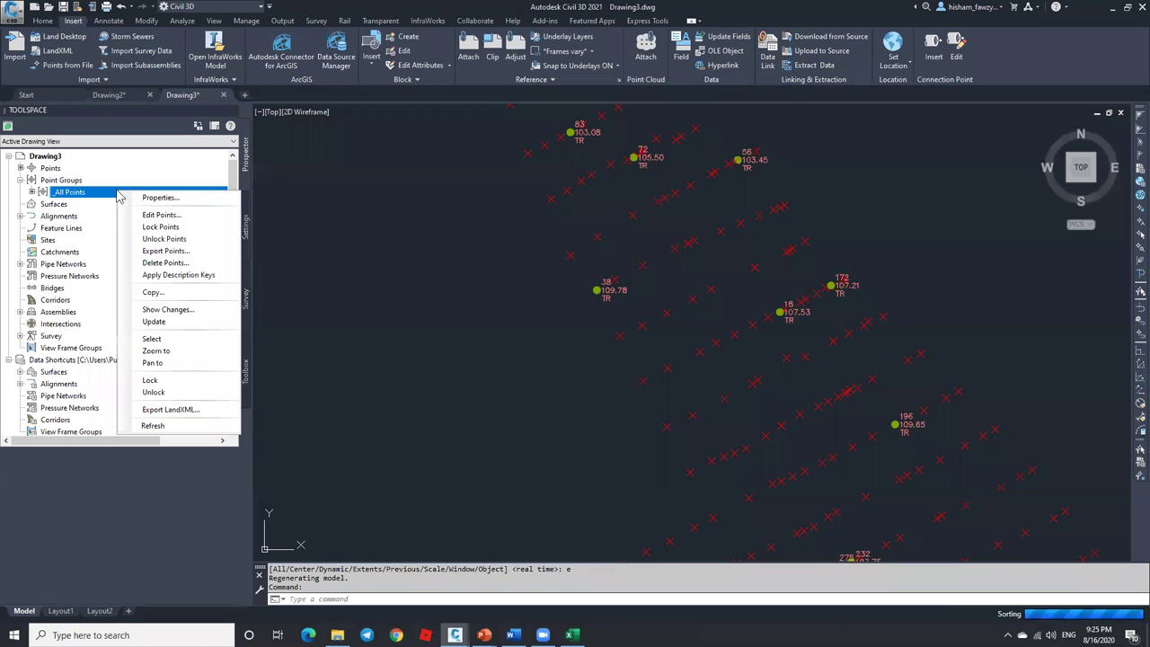
click(202, 275)
Zoom in on the drawing to check the LP points' Iron Pin markers and labels.
scroll(706, 307, up, 5)
scroll(706, 307, up, 2)
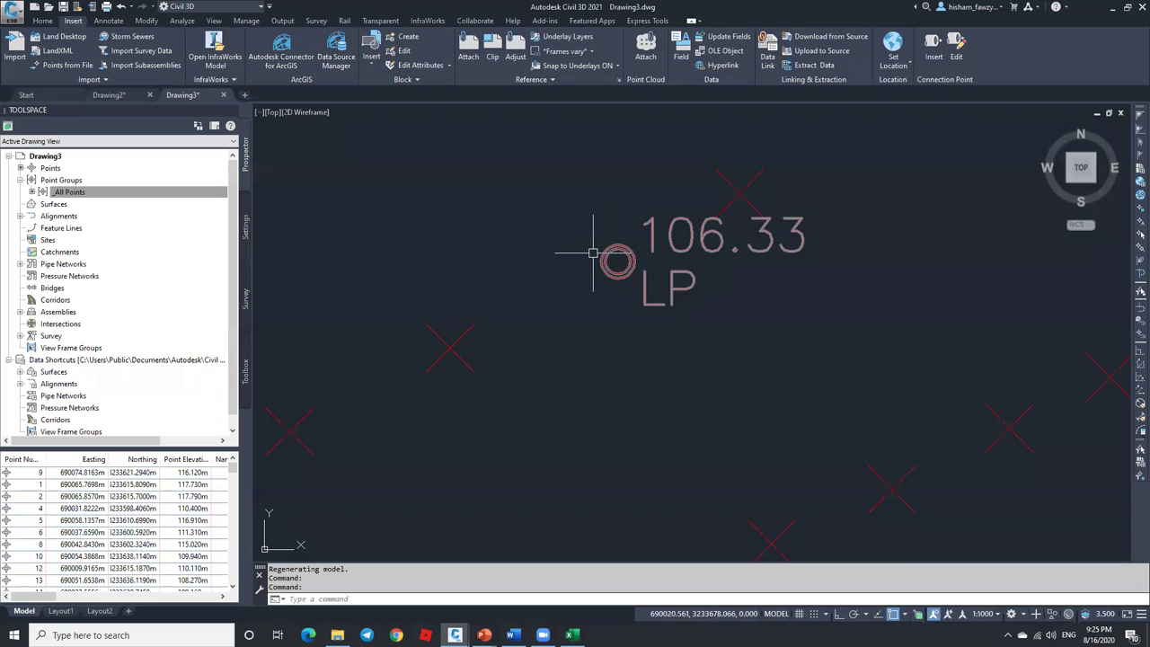
scroll(593, 253, down, 3)
scroll(669, 260, down, 2)
scroll(664, 420, up, 5)
scroll(664, 420, down, 4)
scroll(710, 283, up, 2)
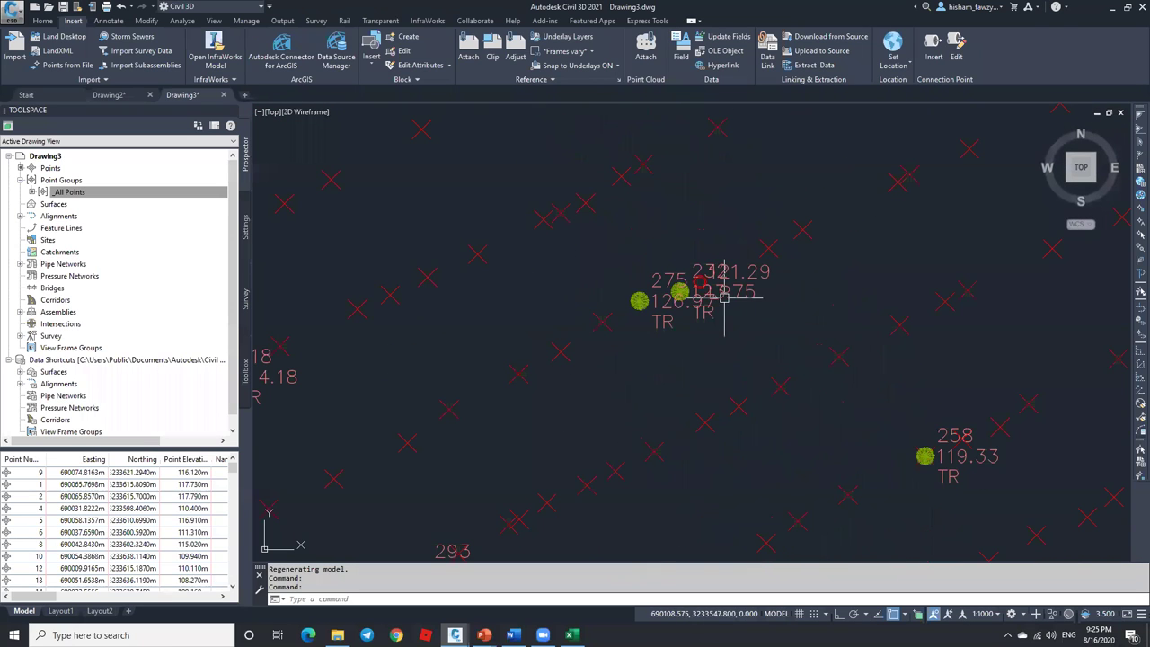
scroll(670, 225, down, 5)
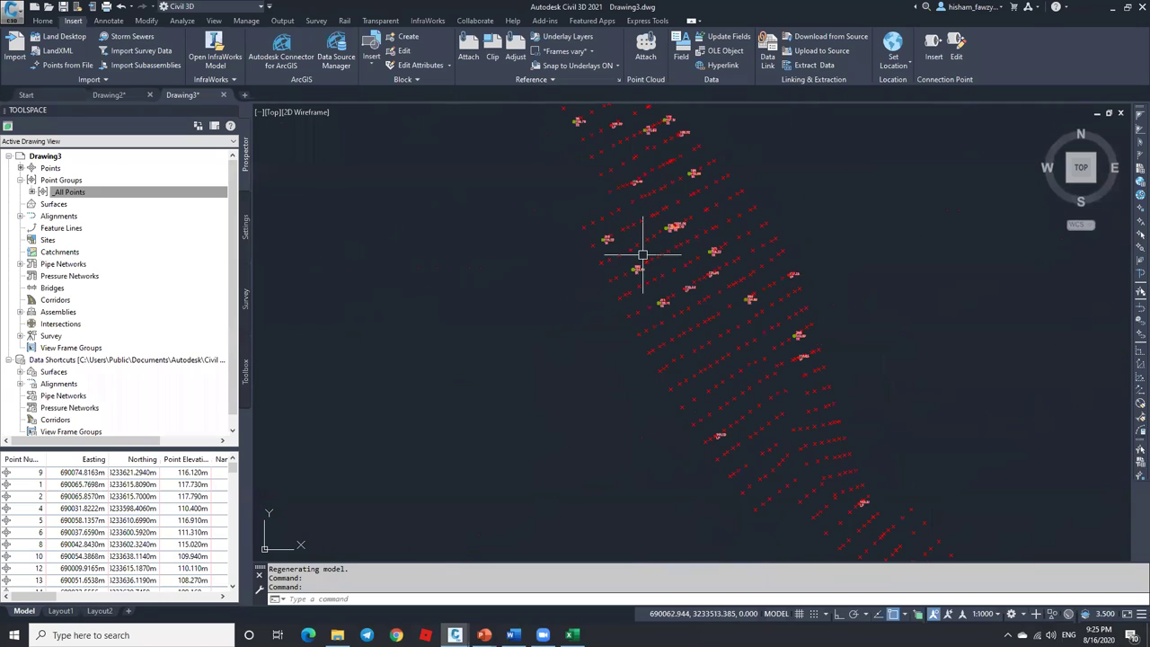
Collapse the Description Key Sets and Point settings, then review _All Points in Prospector.
click(245, 225)
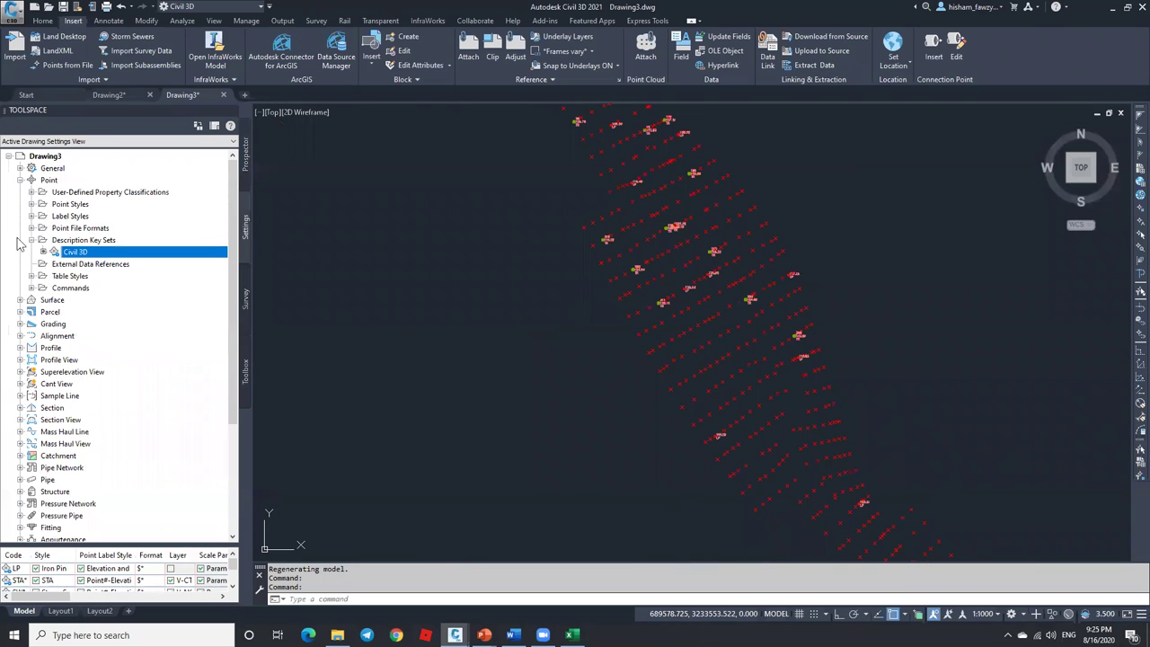
click(32, 240)
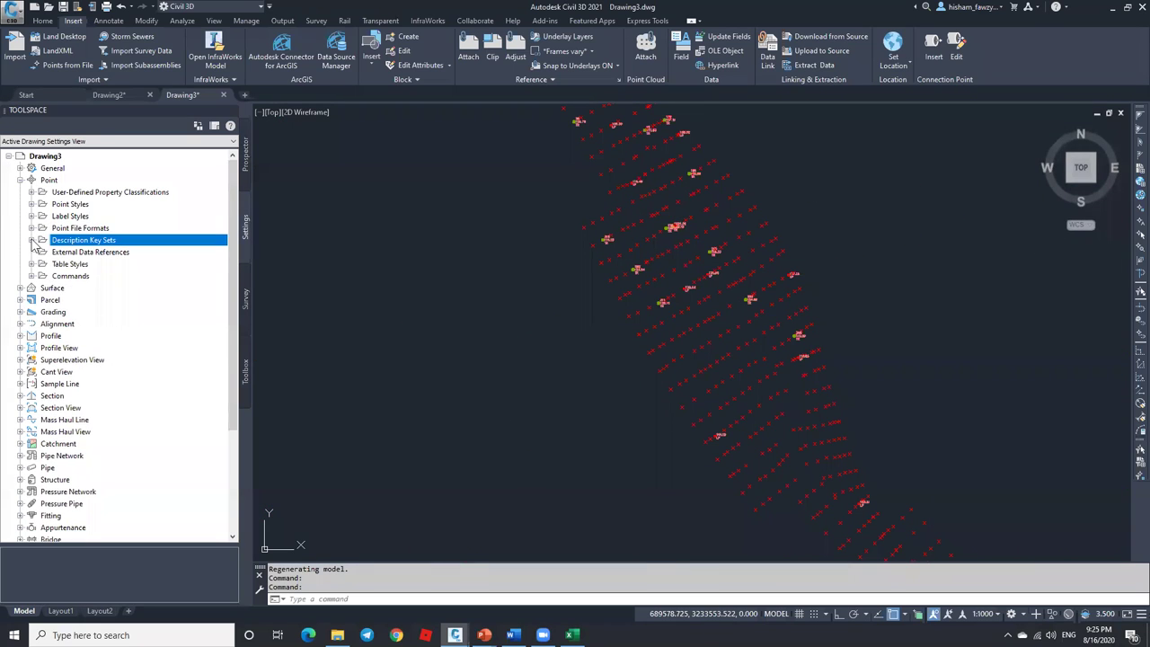
click(21, 180)
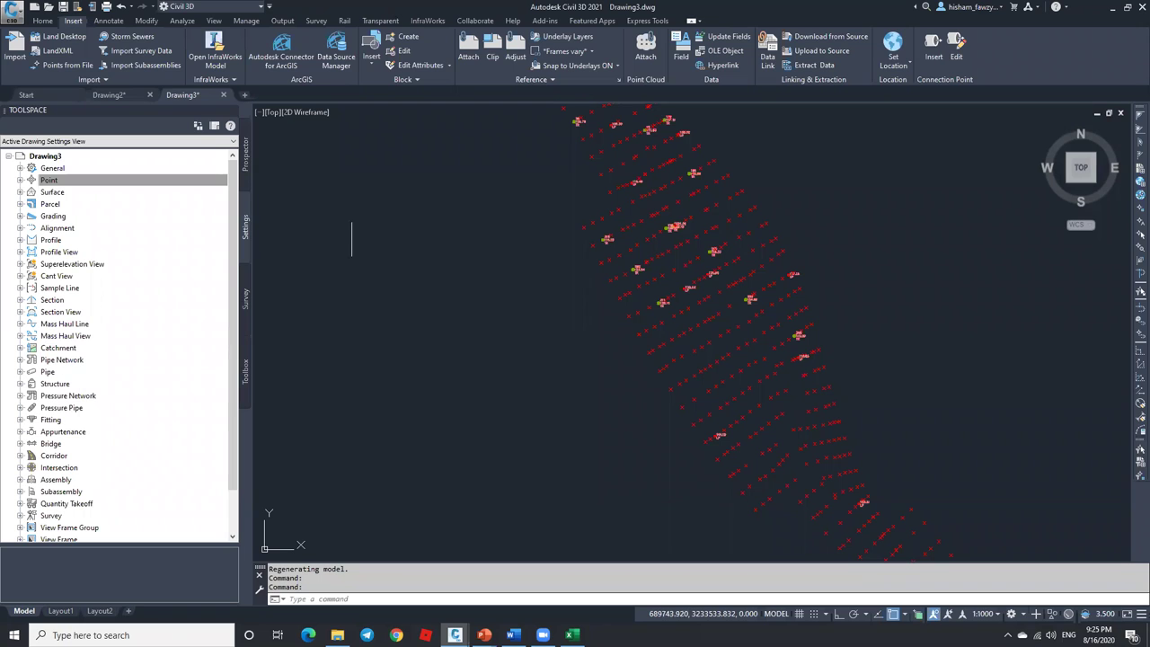
click(252, 178)
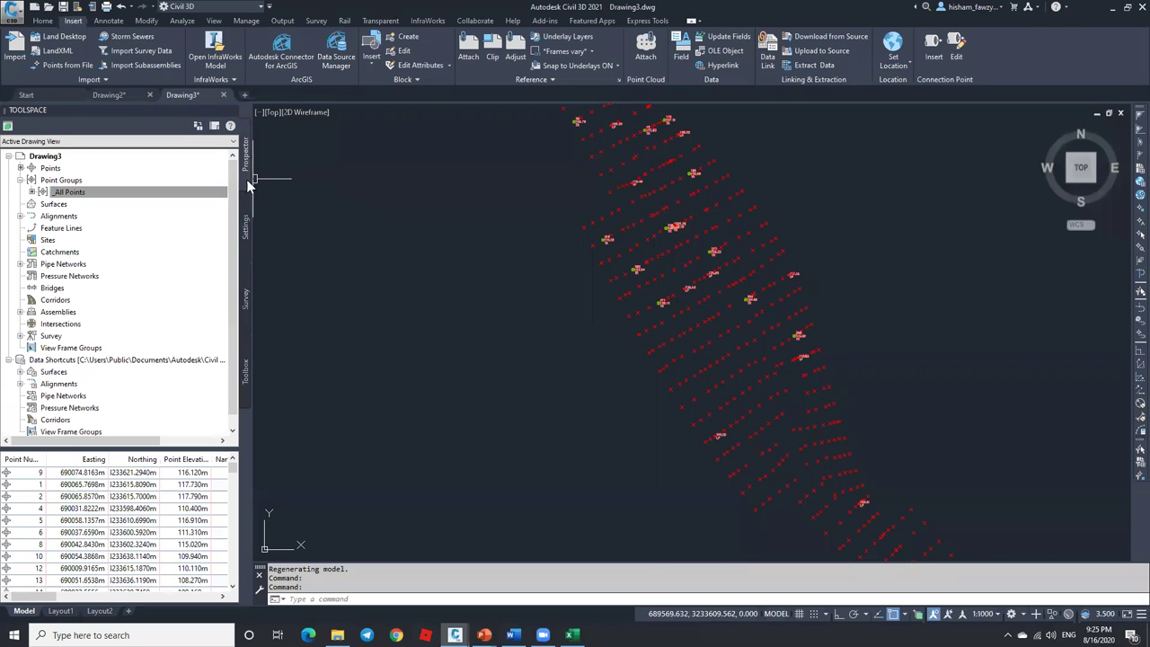
scroll(680, 265, down, 1)
scroll(680, 265, down, 2)
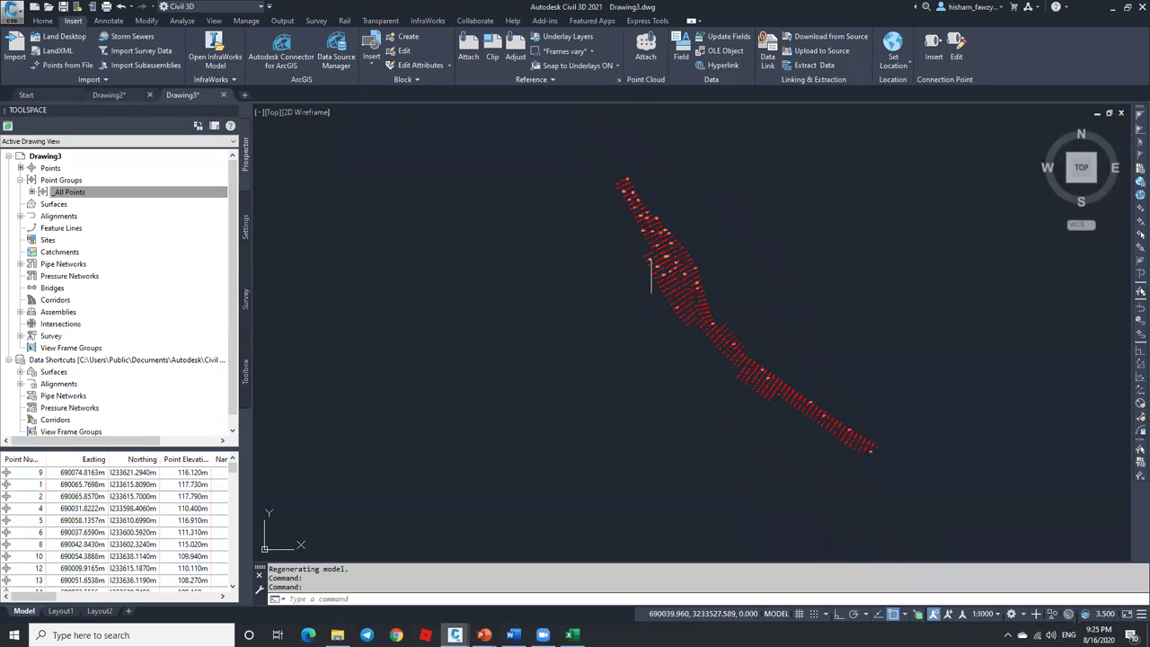
scroll(665, 207, up, 1)
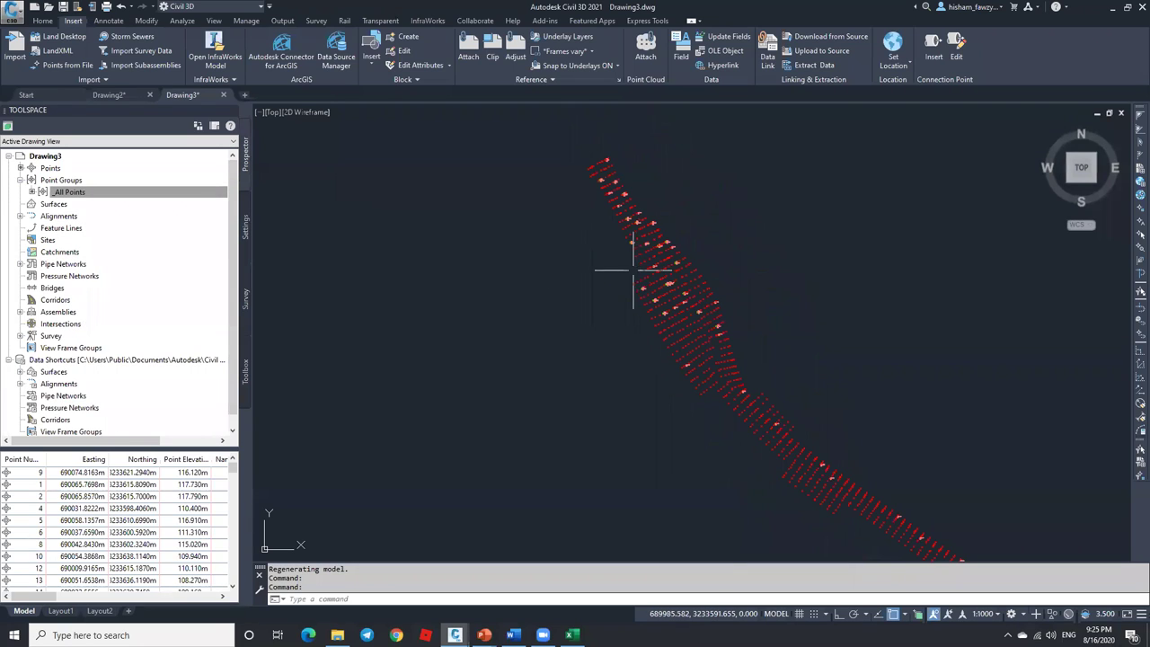
mouse_move(123, 196)
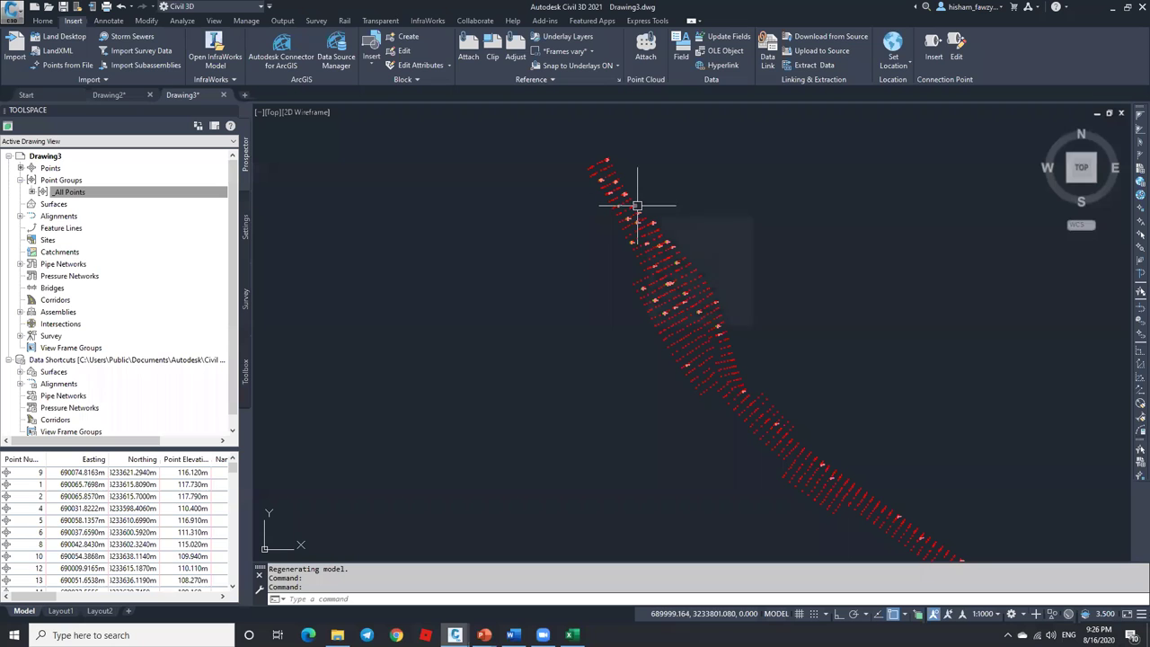
In the points workbook, select the CODE column and inspect its values such as MNH.
click(571, 635)
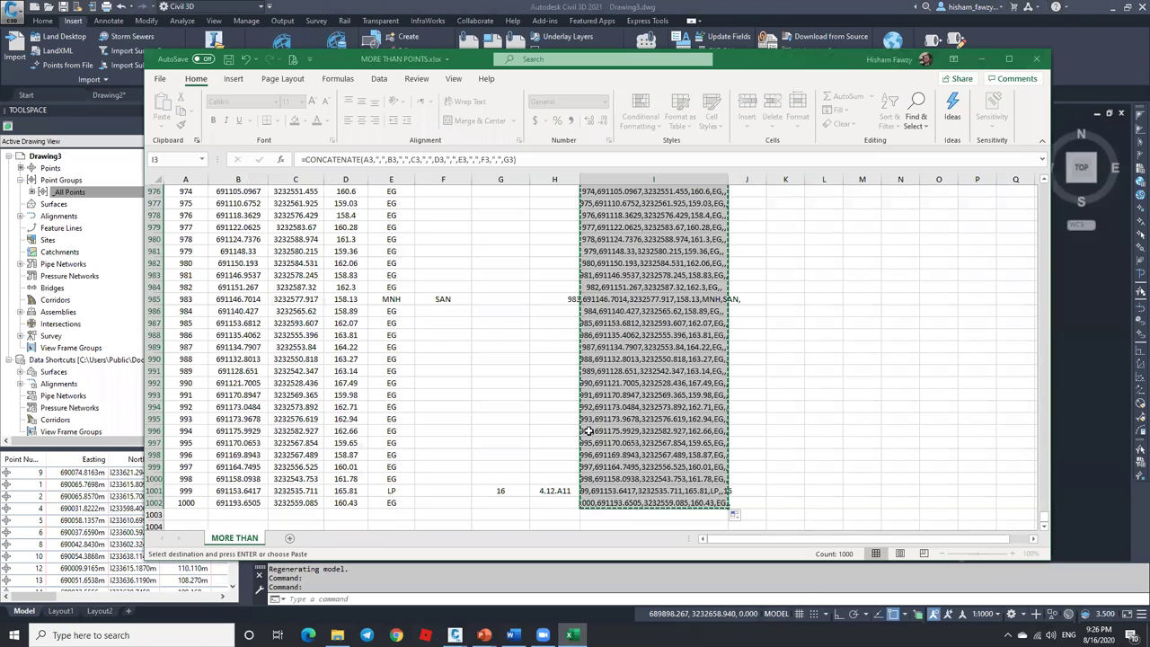
click(502, 247)
click(391, 179)
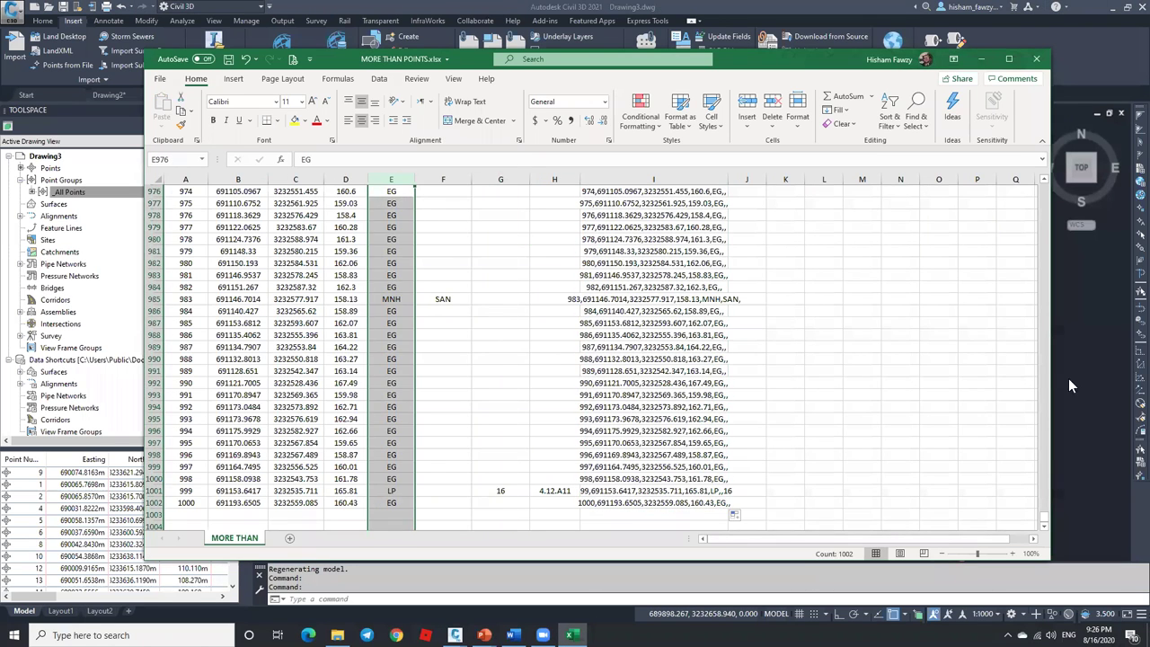
drag(1043, 523, 1040, 187)
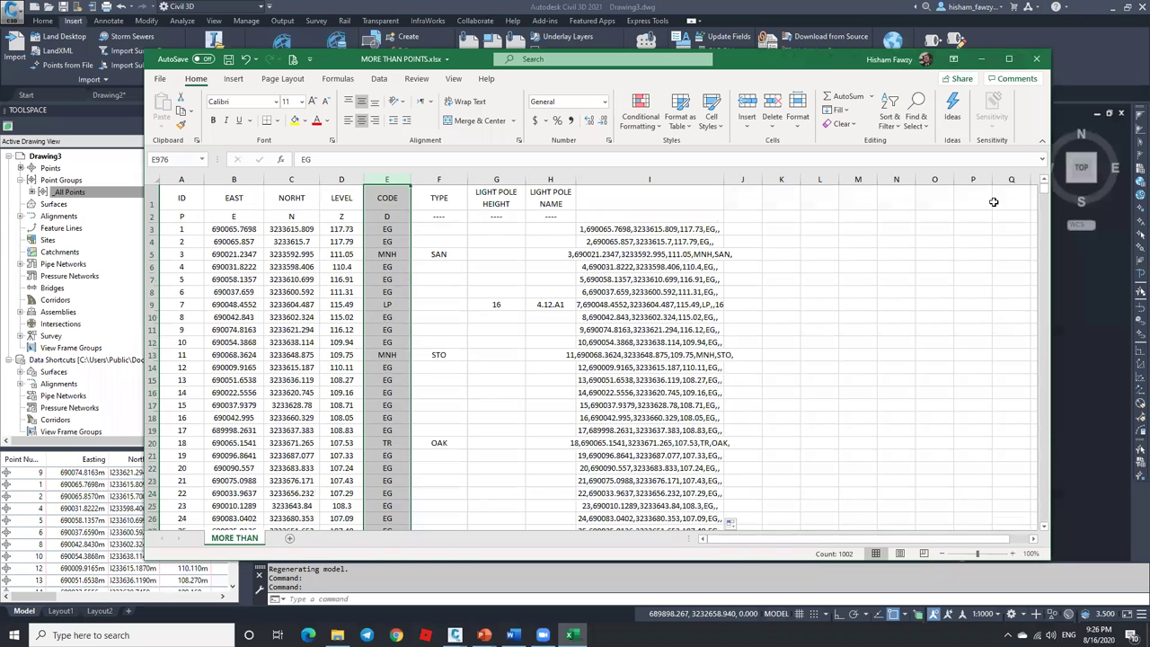
click(390, 230)
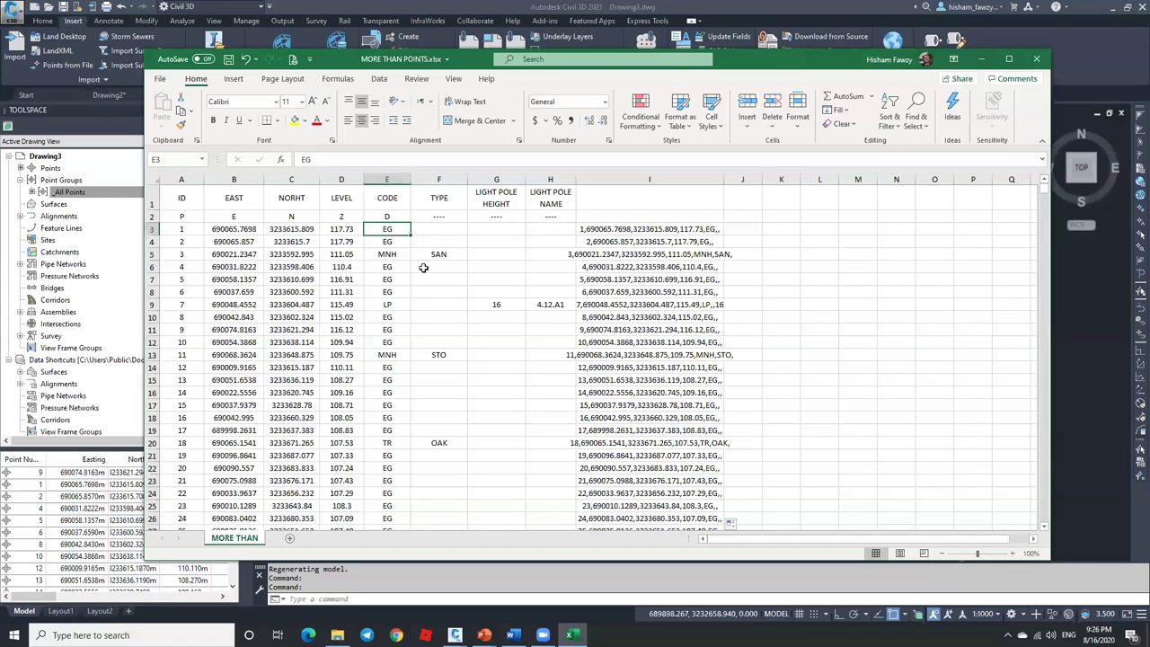
click(392, 254)
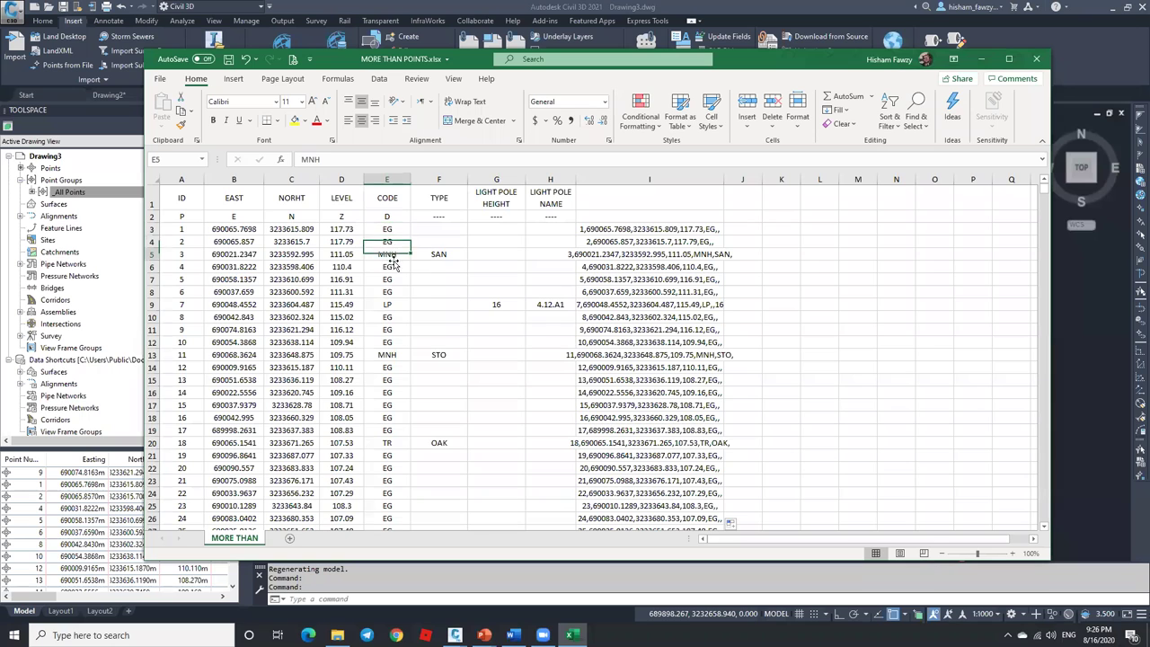
scroll(394, 386, down, 1)
click(392, 405)
scroll(391, 431, down, 2)
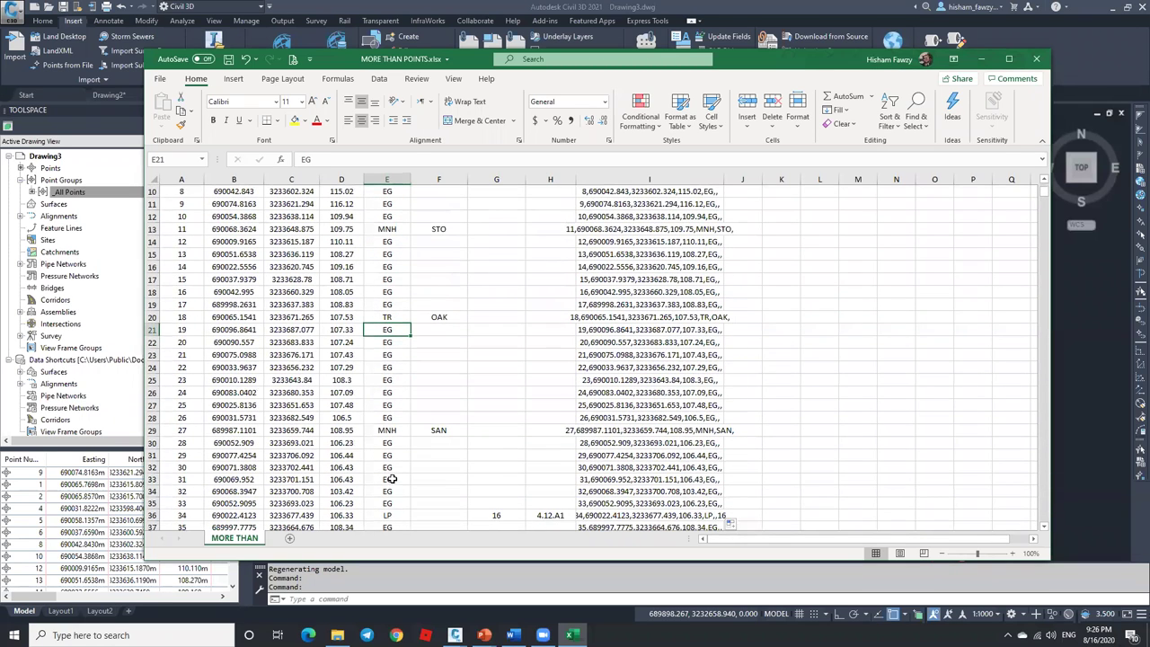
click(399, 179)
scroll(399, 184, up, 3)
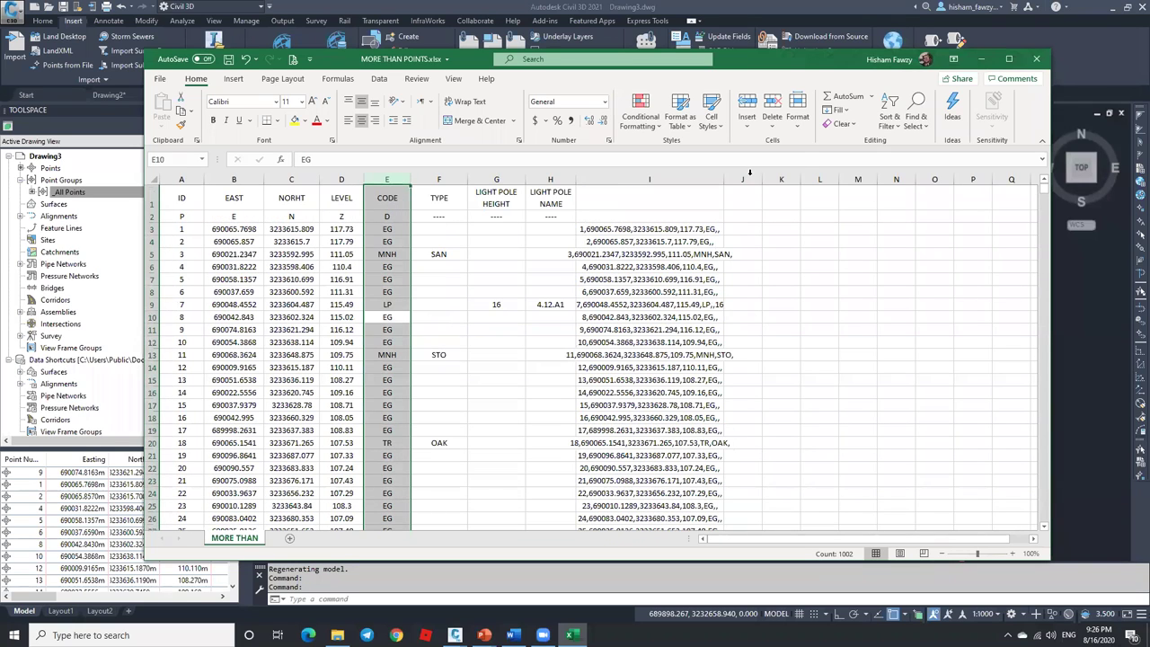
Add header filters, review the CODE list (D, EG, LP, MNH, TR), and minimize Excel.
click(896, 121)
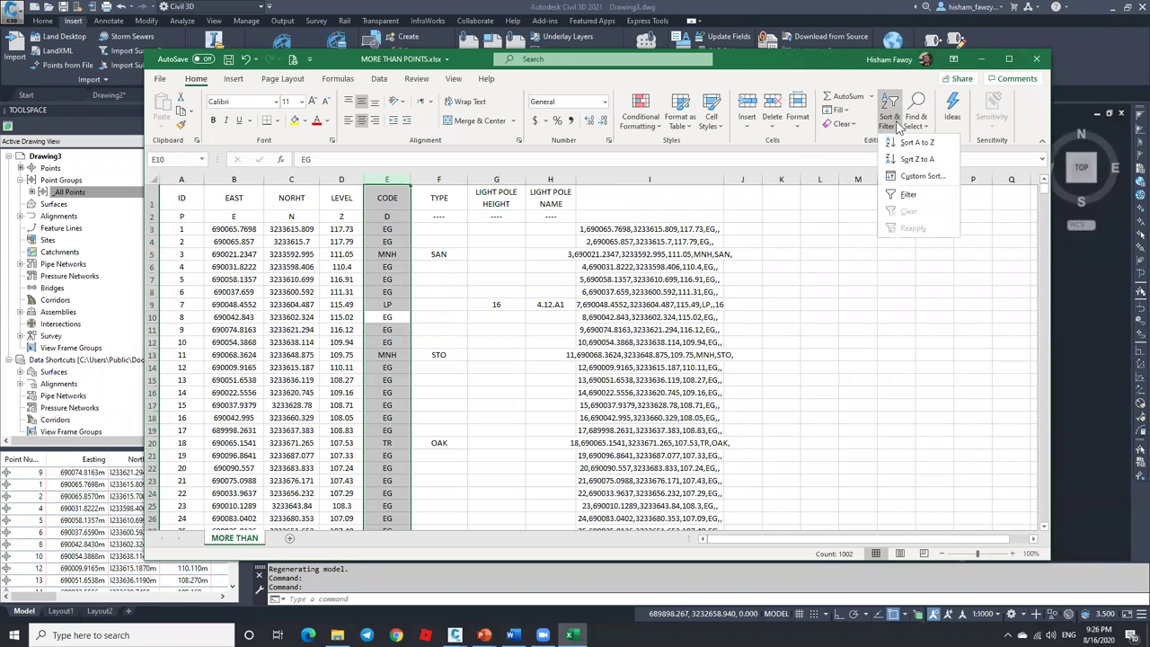
click(907, 198)
click(406, 203)
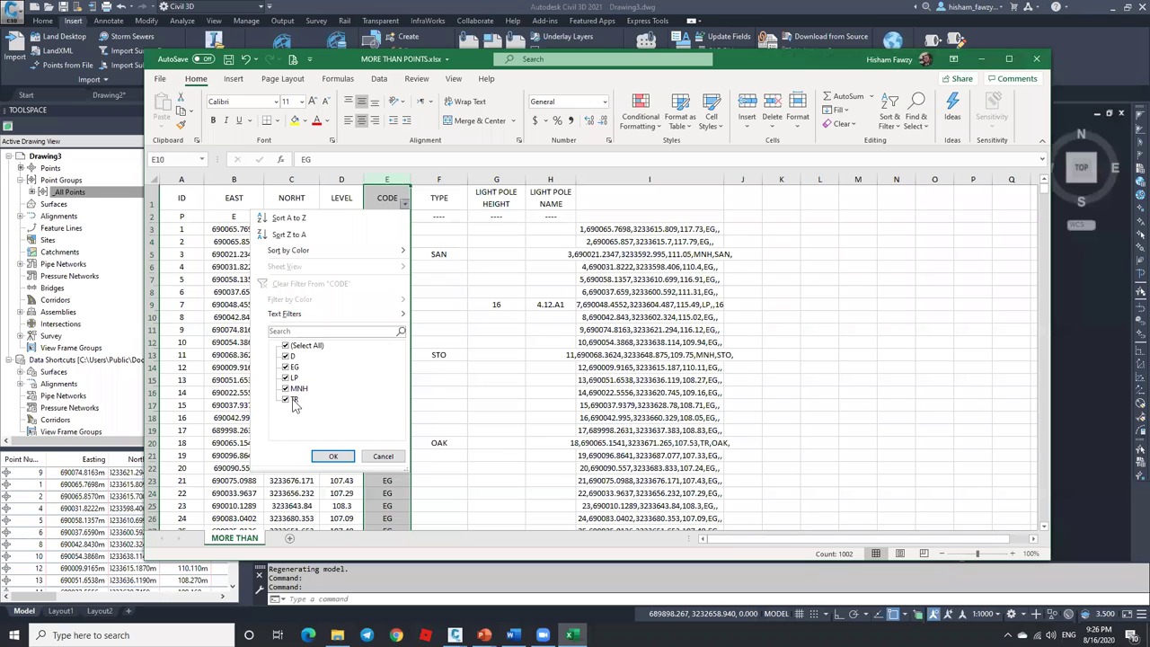
click(382, 456)
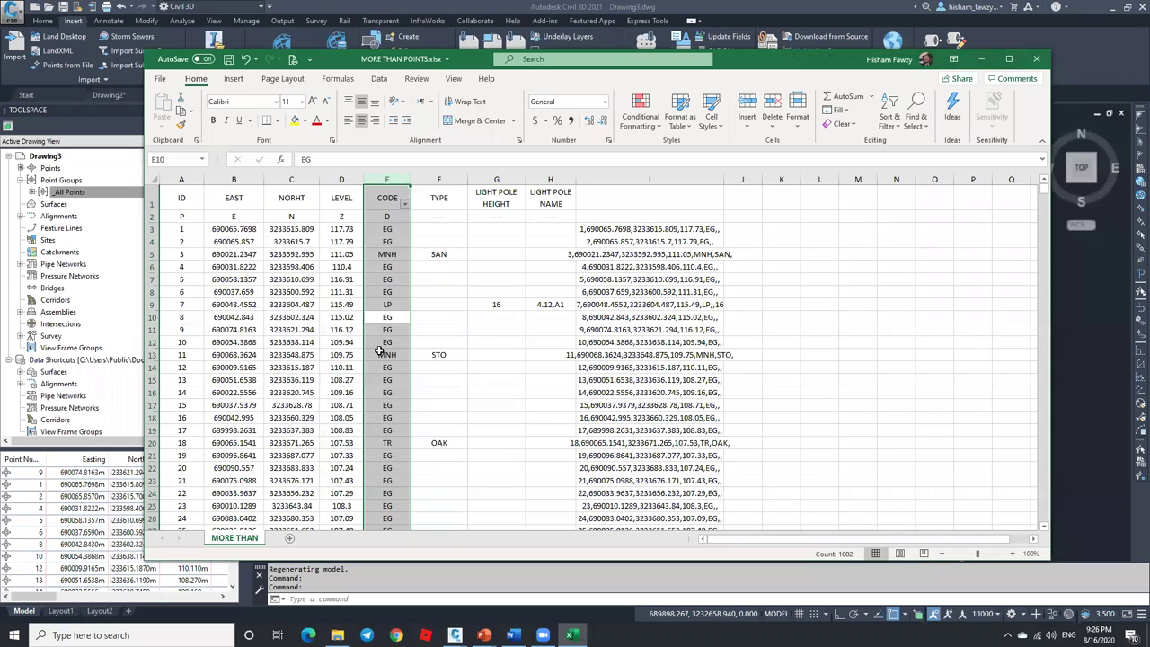
click(980, 58)
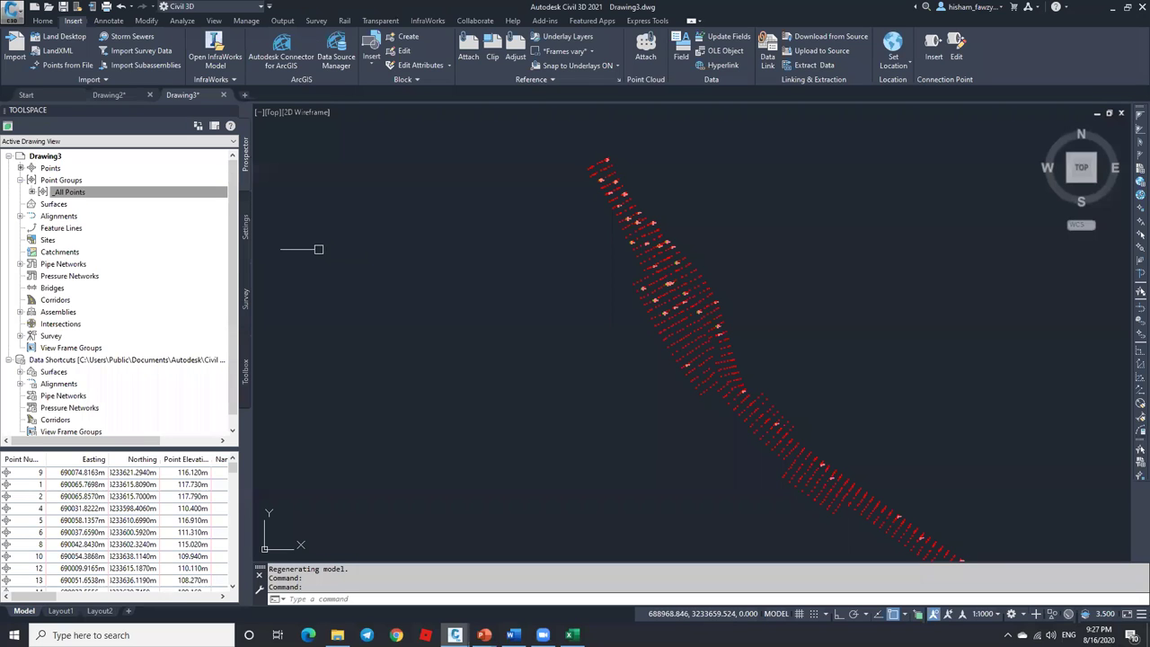
Create a new point group and name it EG.
click(79, 180)
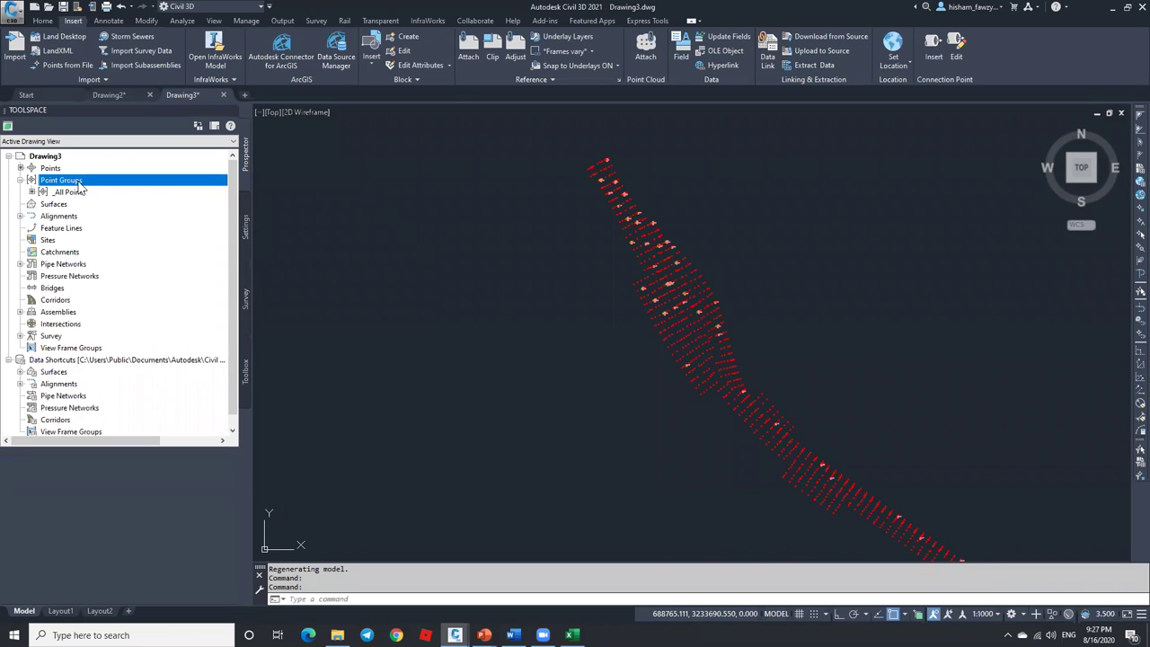
right_click(79, 183)
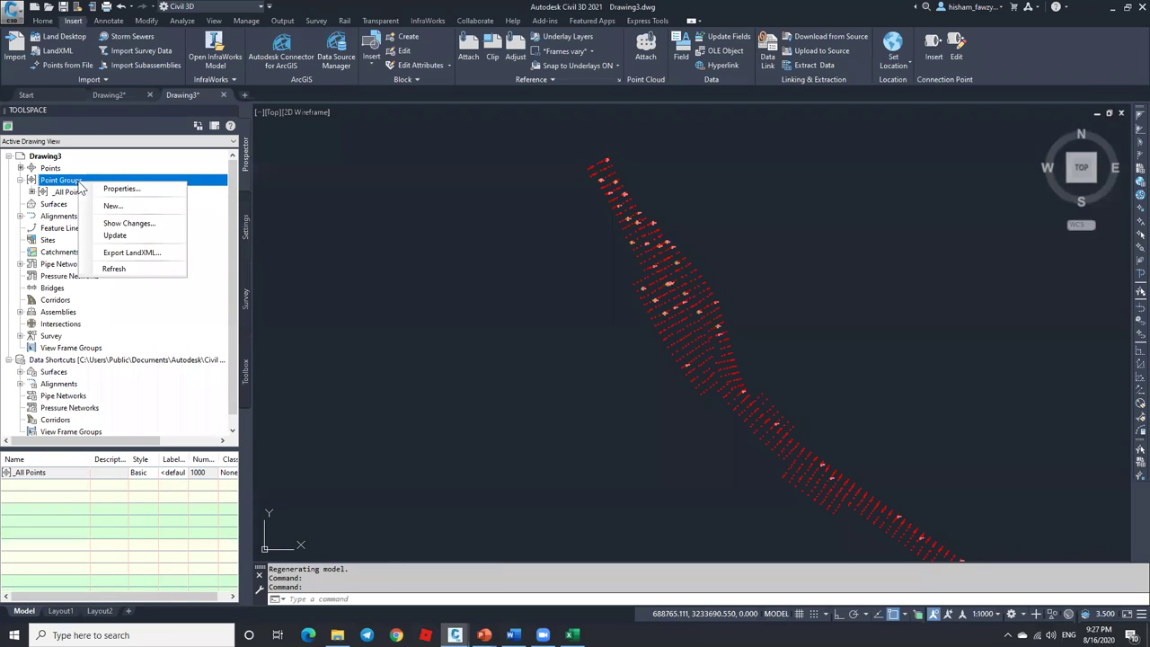
click(125, 209)
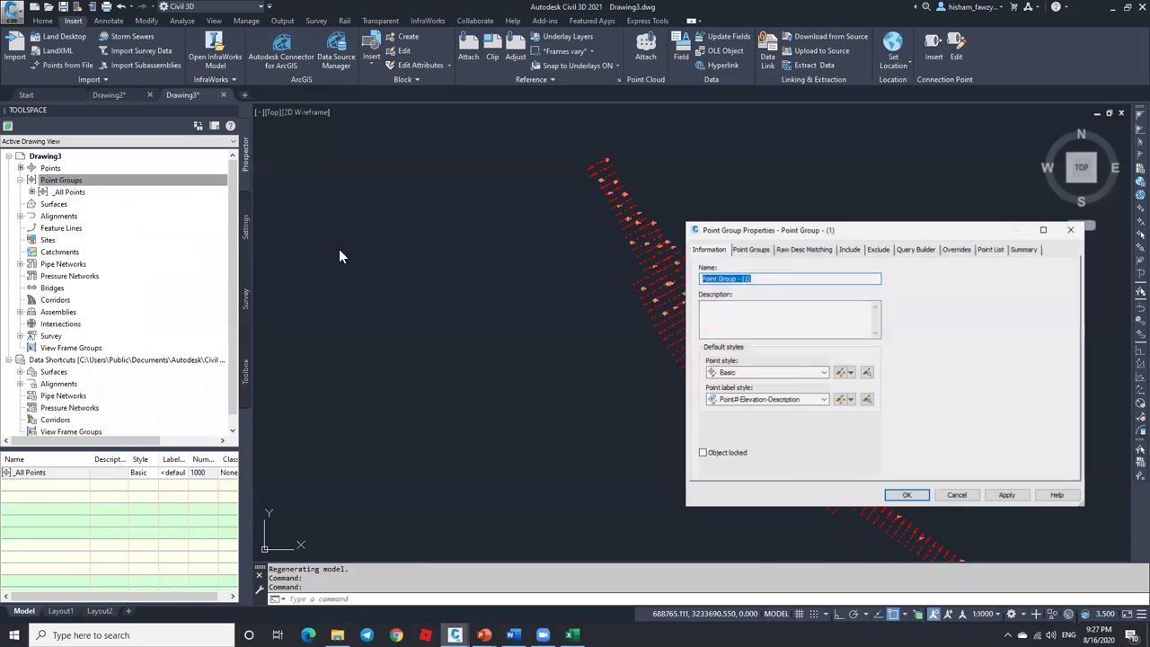
drag(865, 235, 732, 188)
drag(634, 231, 556, 231)
text(EG)
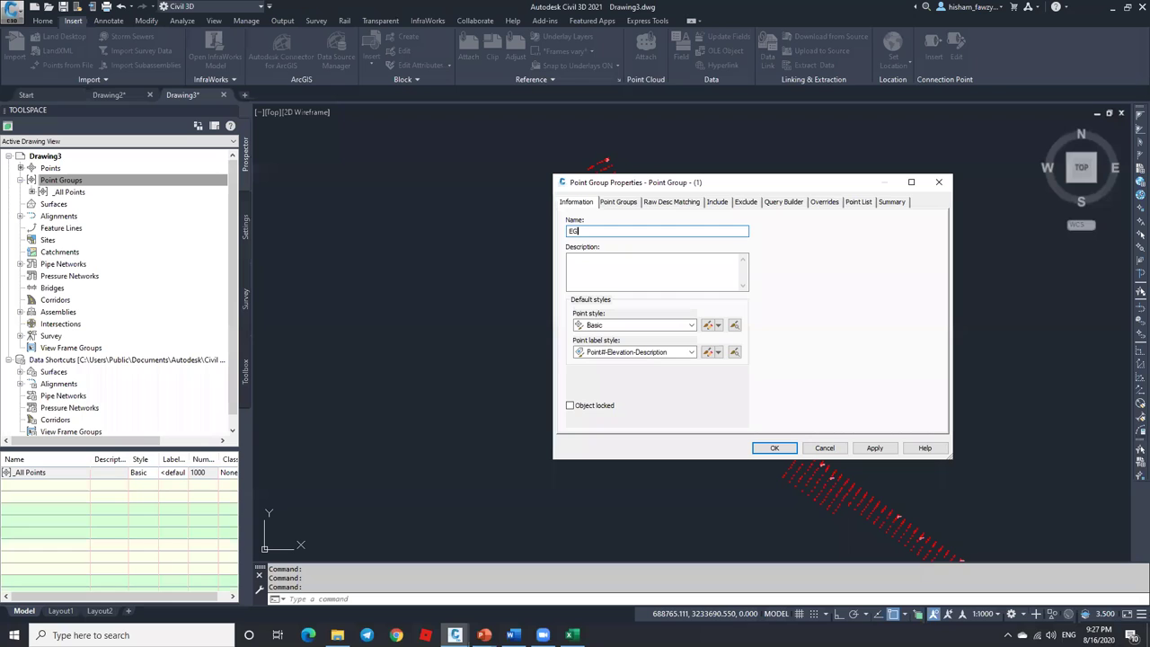
Set the EG group's point label style to <none> and point style to Benchmark, then confirm.
click(622, 325)
click(607, 336)
click(635, 352)
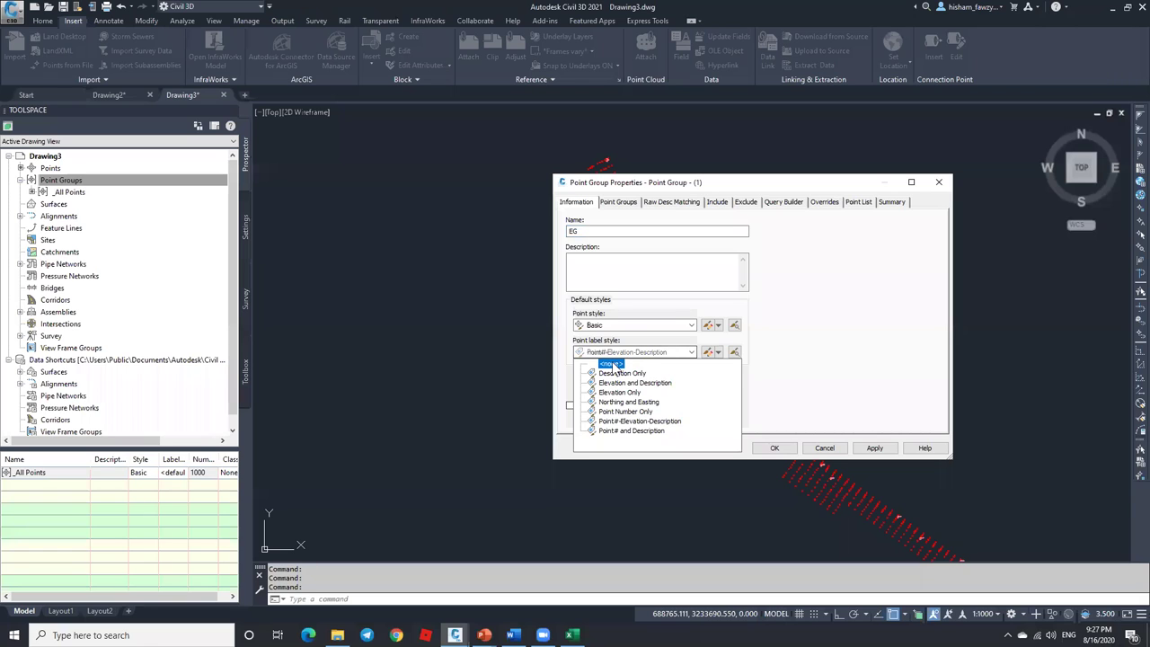
click(620, 363)
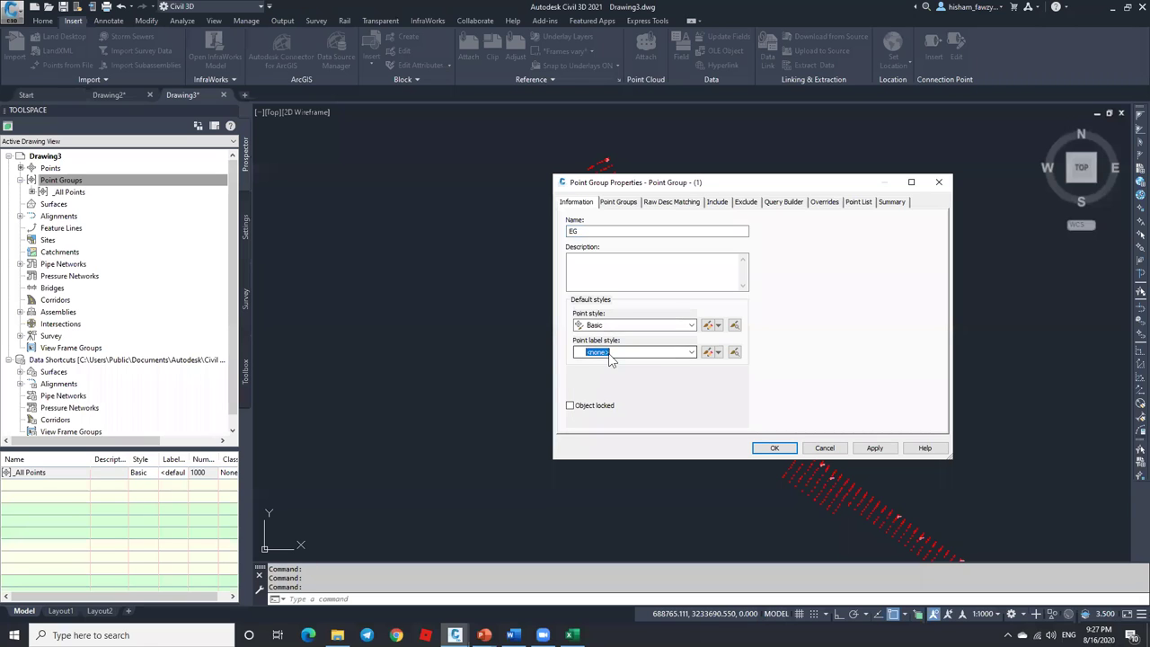
click(624, 330)
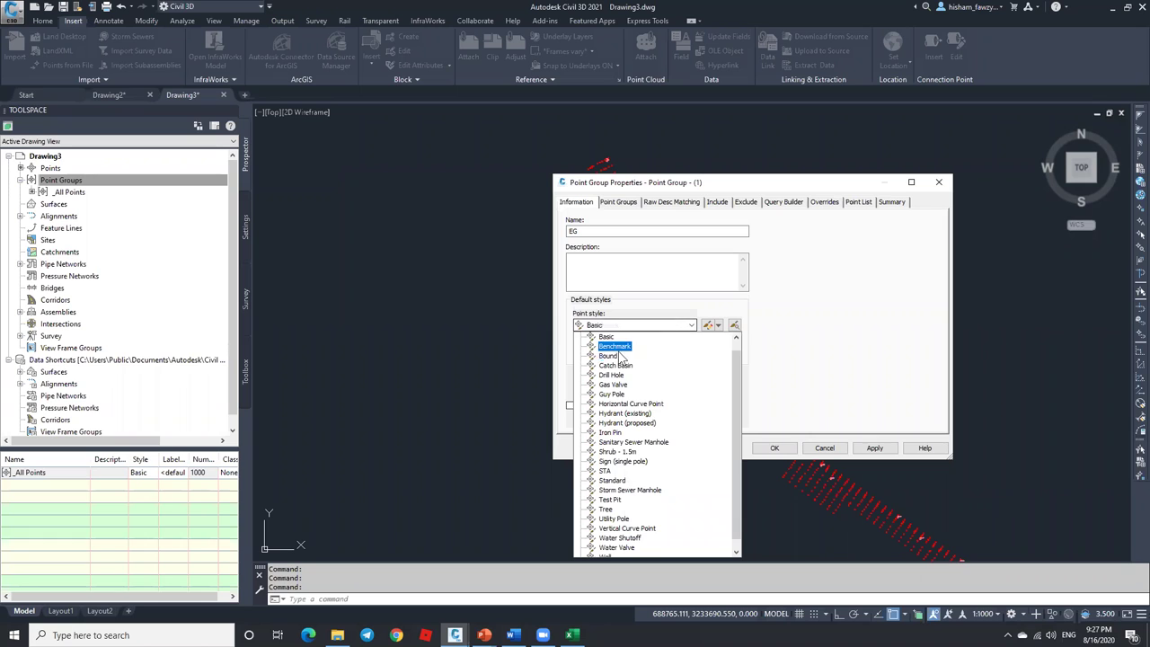
click(618, 345)
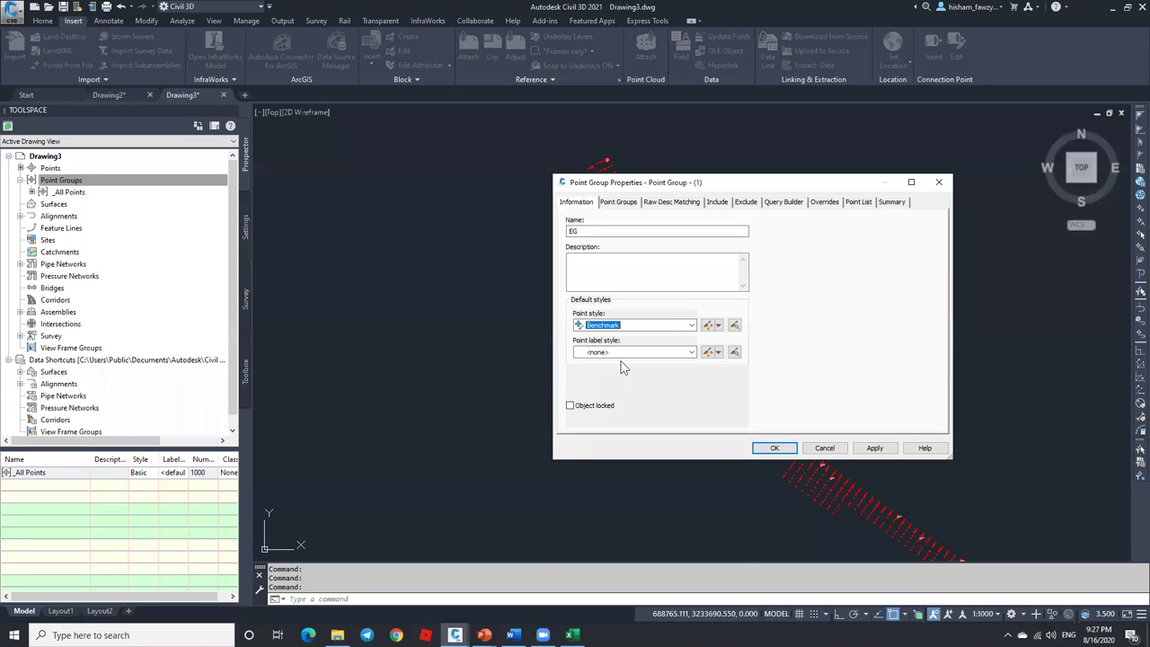
click(774, 448)
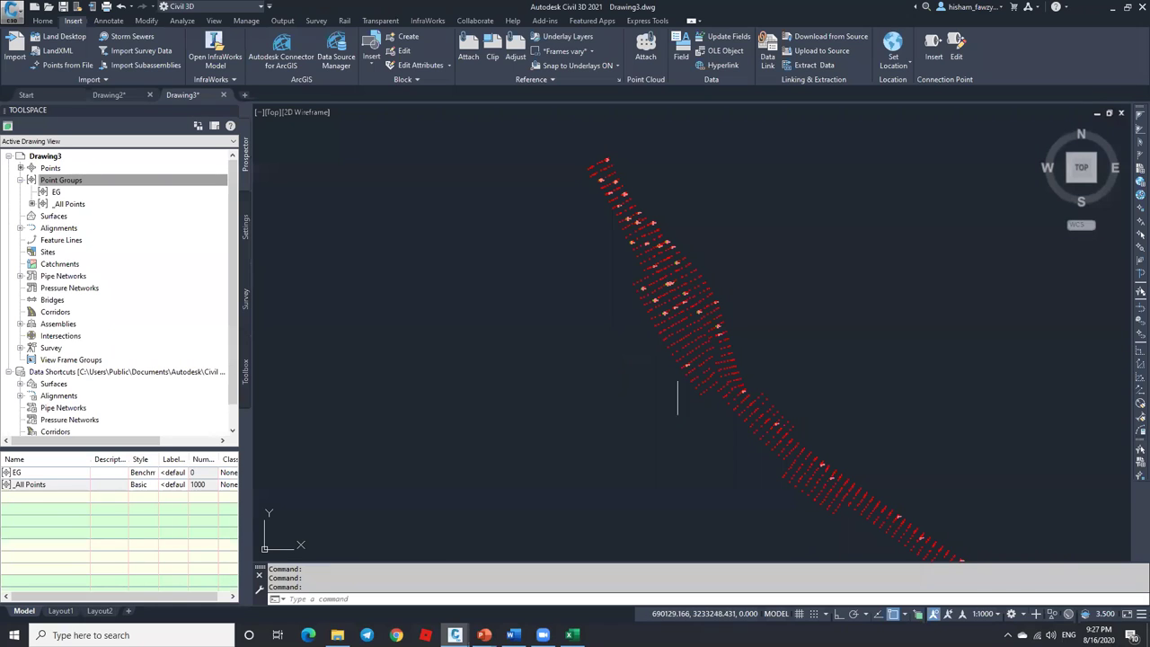
Select the EG point group and bring up its Point Group Properties dialog.
click(61, 180)
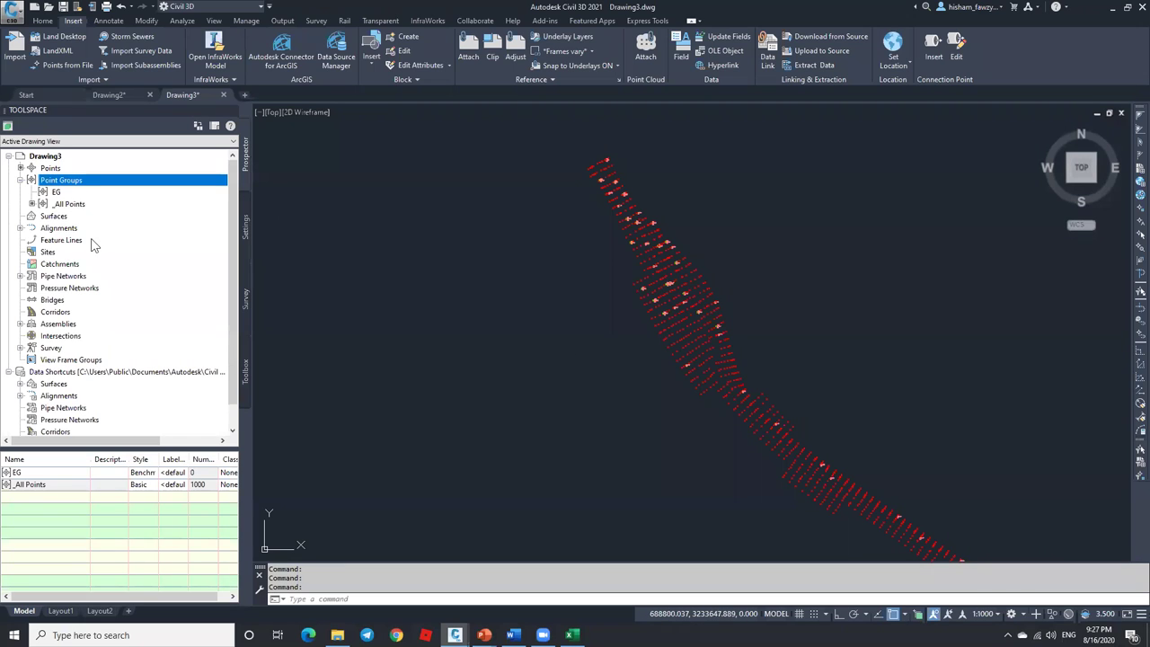
click(72, 192)
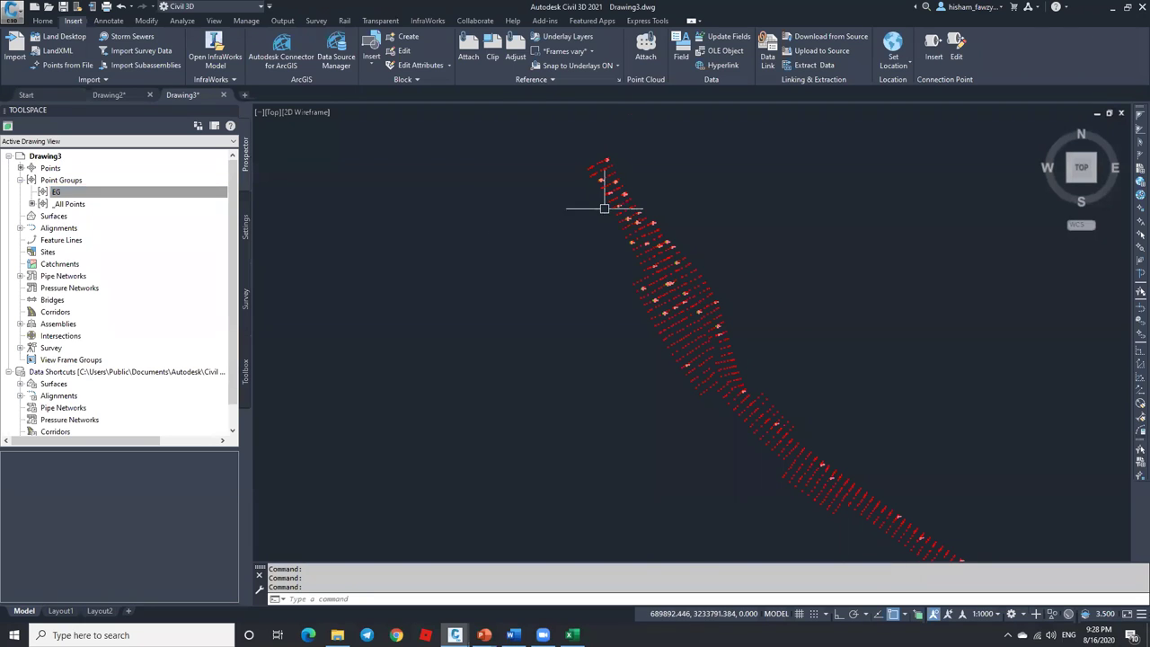
scroll(619, 216, up, 3)
scroll(657, 241, down, 3)
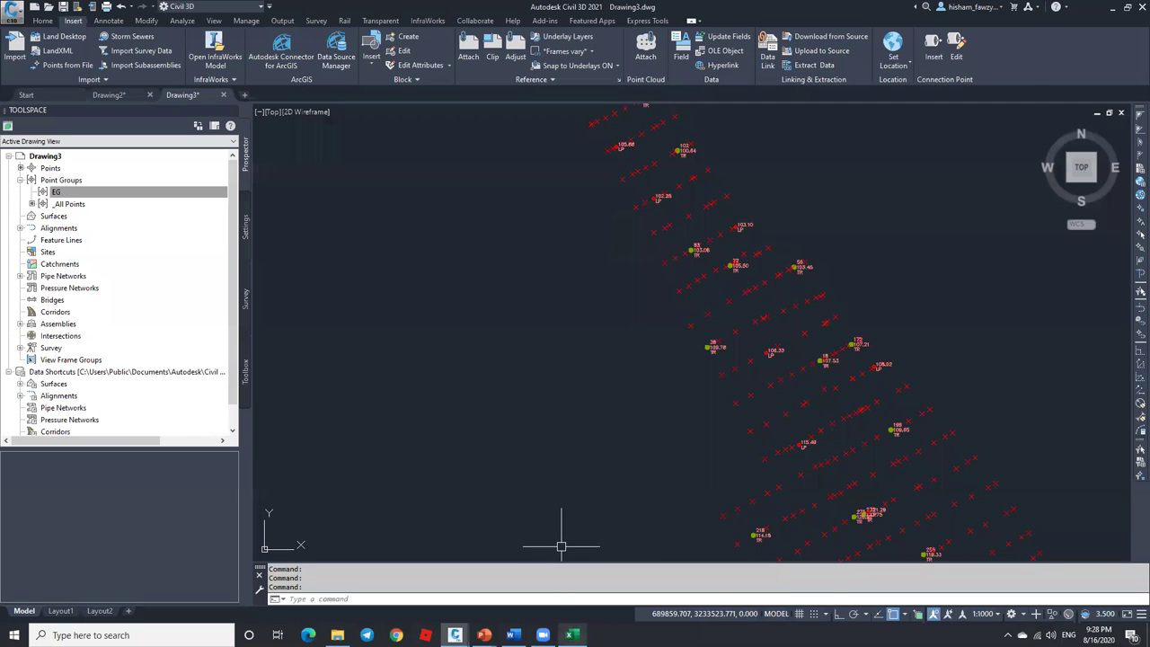
click(571, 634)
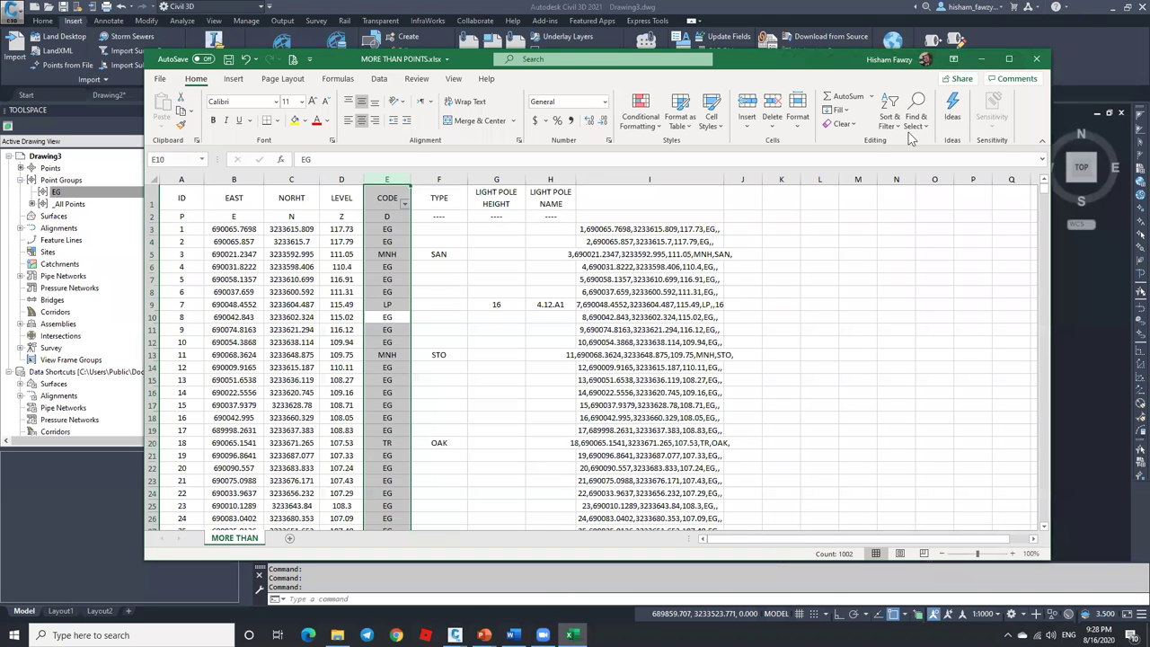
click(981, 58)
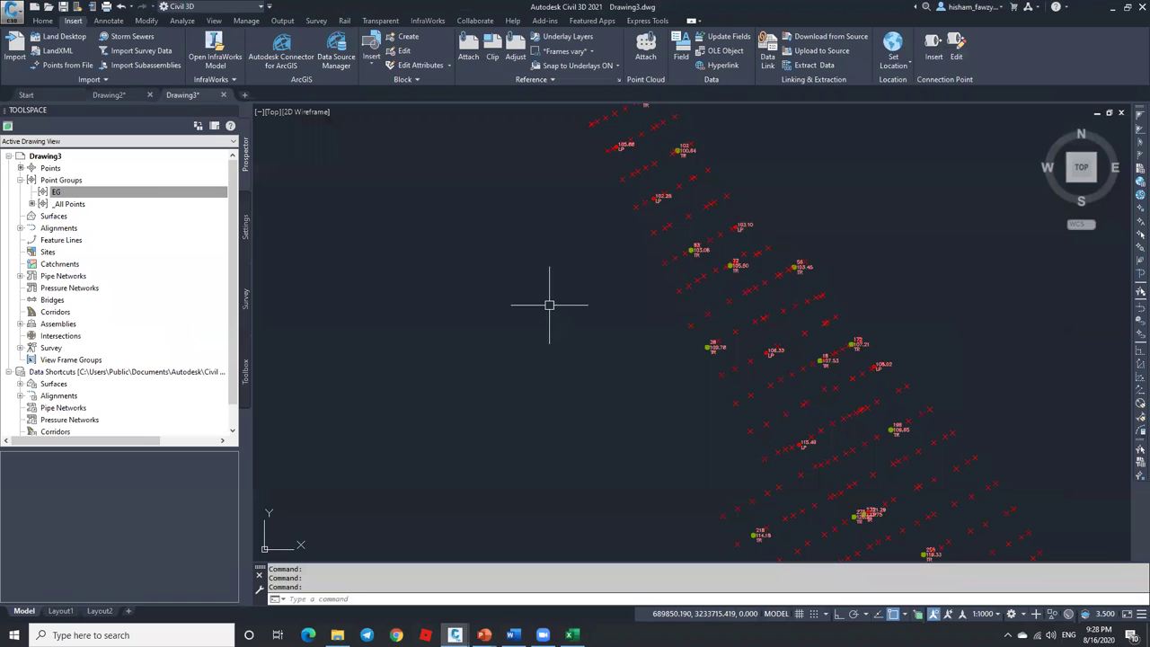
click(130, 192)
right_click(94, 196)
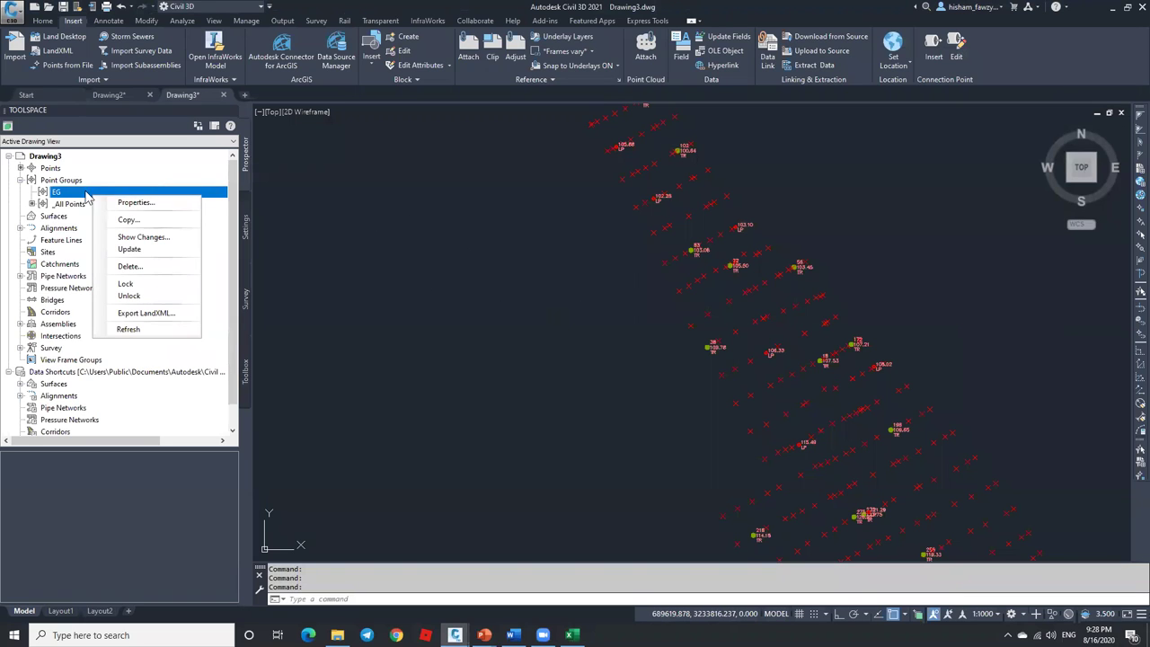
click(134, 202)
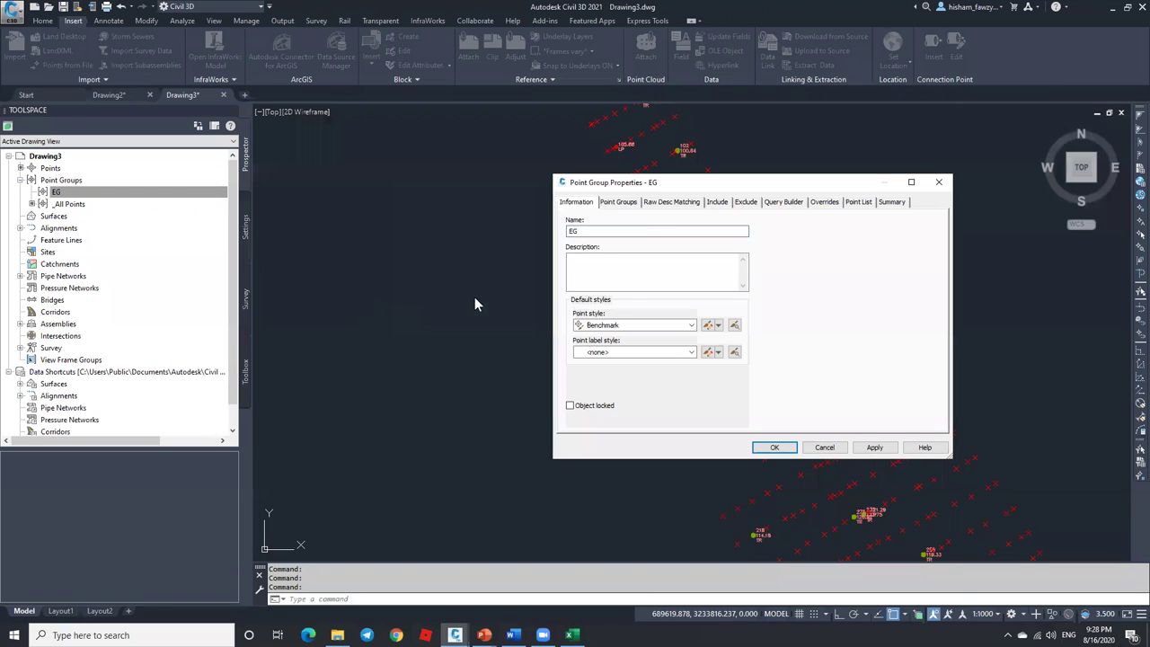
In the Include criteria, drop elevation matching and turn on raw description matching for EG.
click(717, 203)
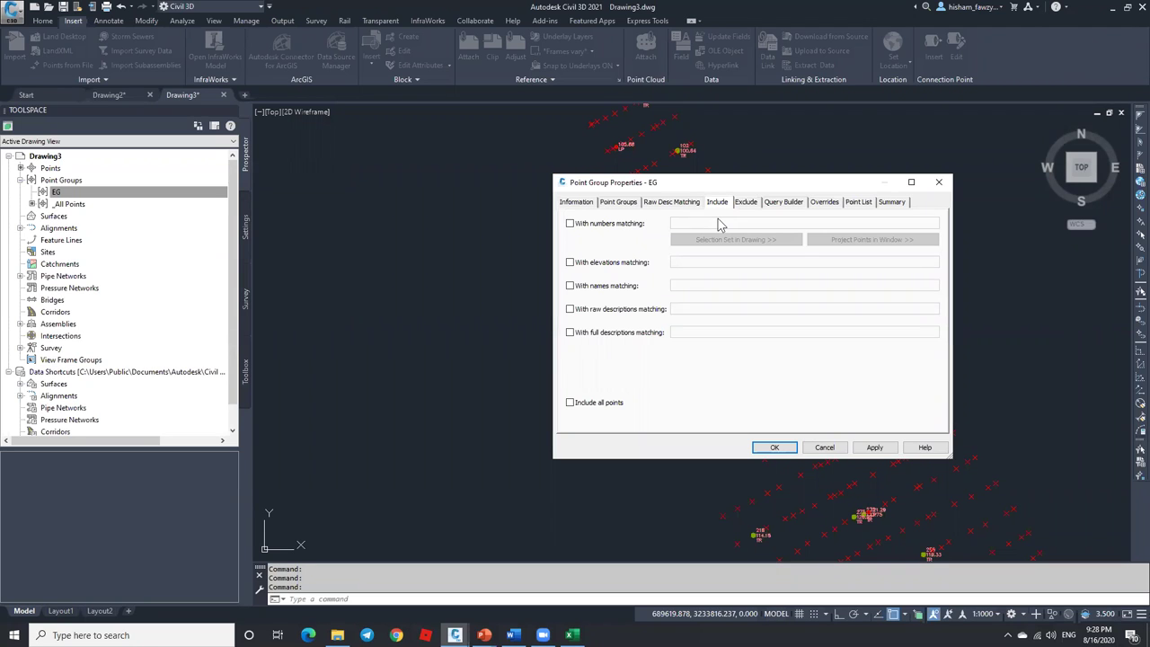
click(744, 206)
click(718, 205)
click(623, 224)
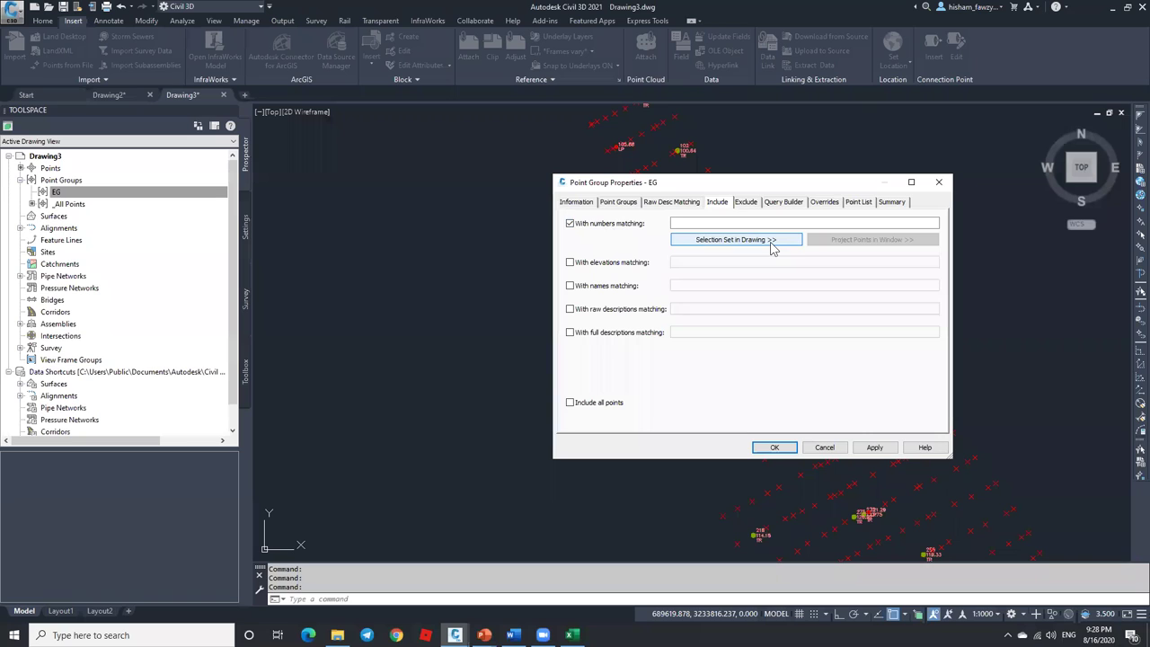
click(633, 226)
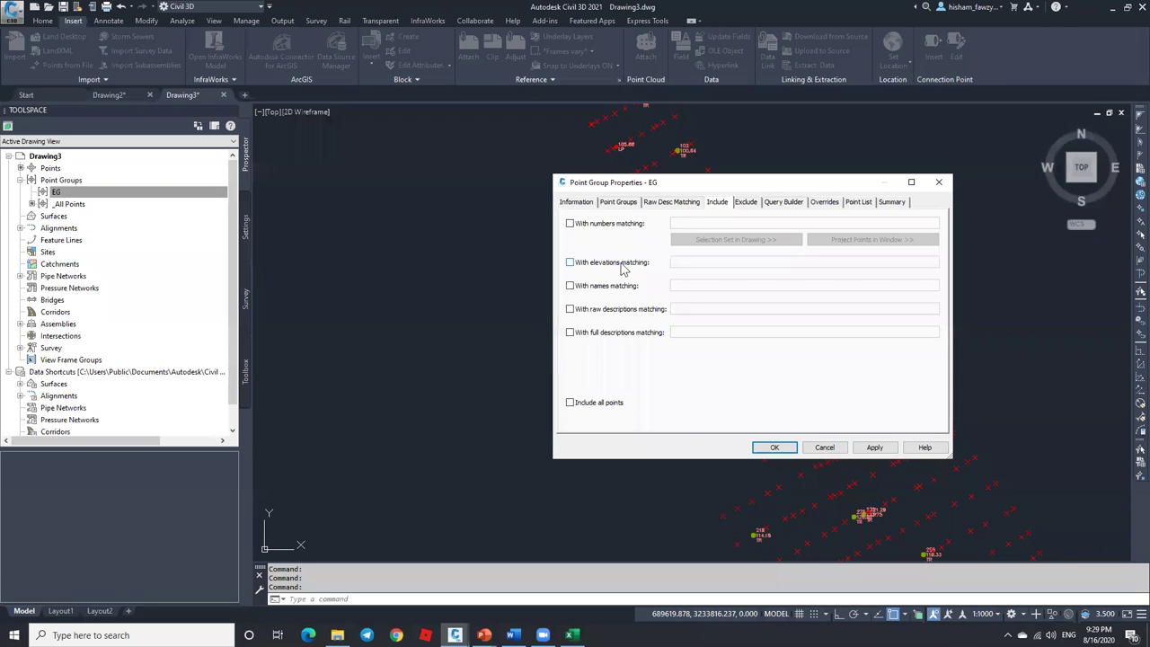
click(621, 267)
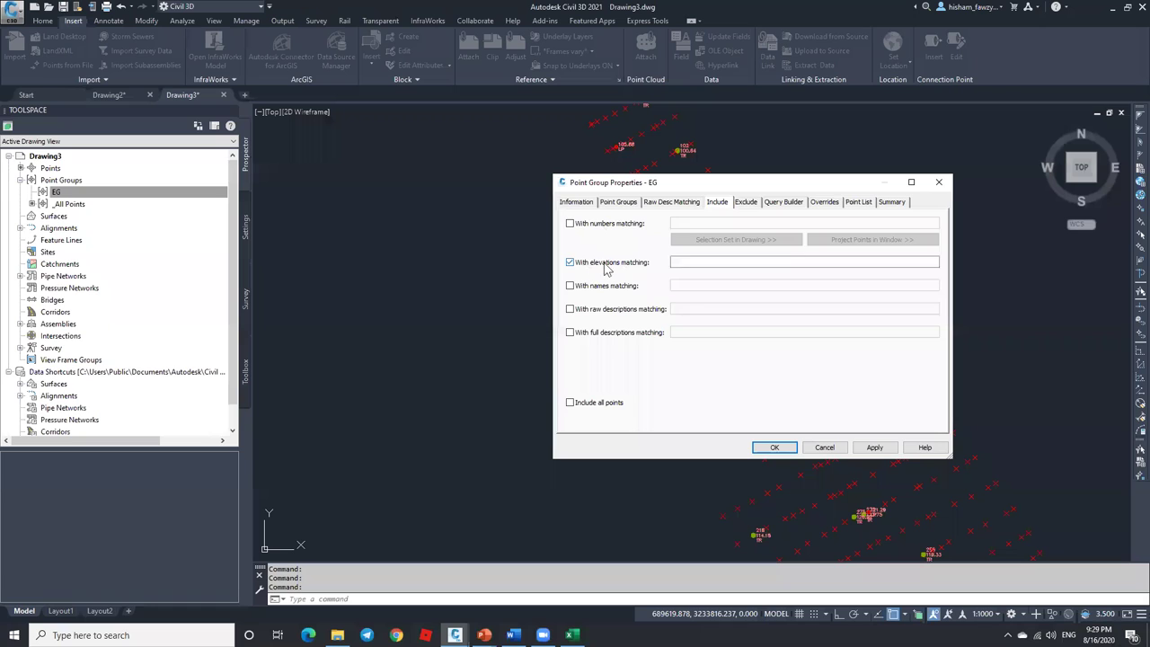
click(685, 262)
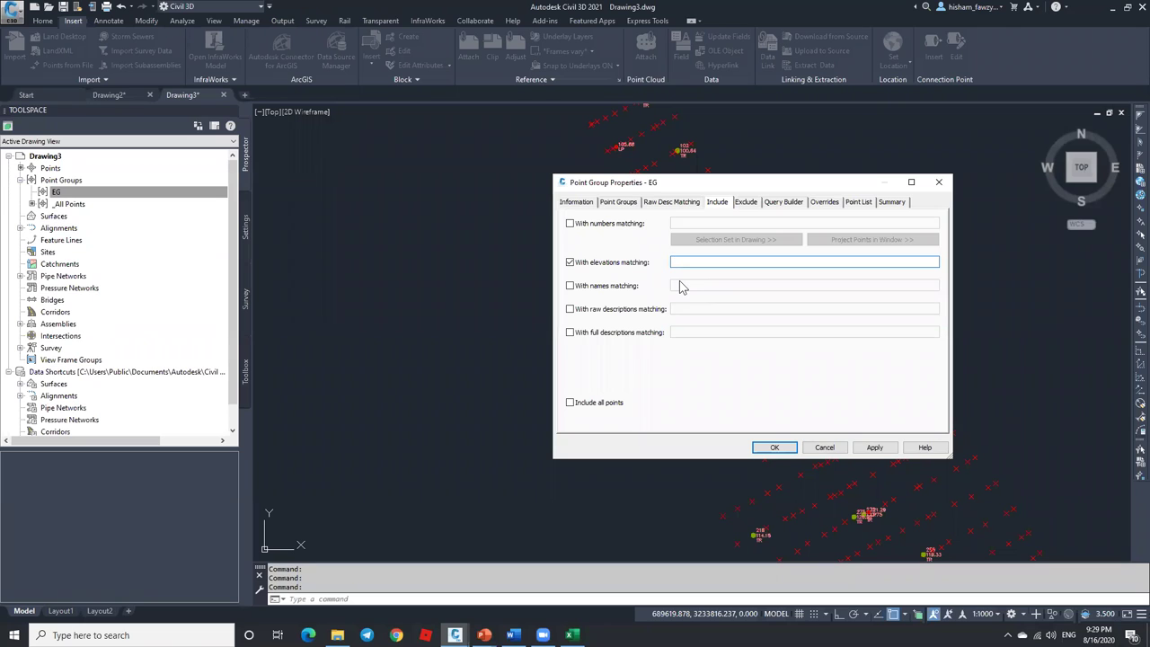
click(569, 261)
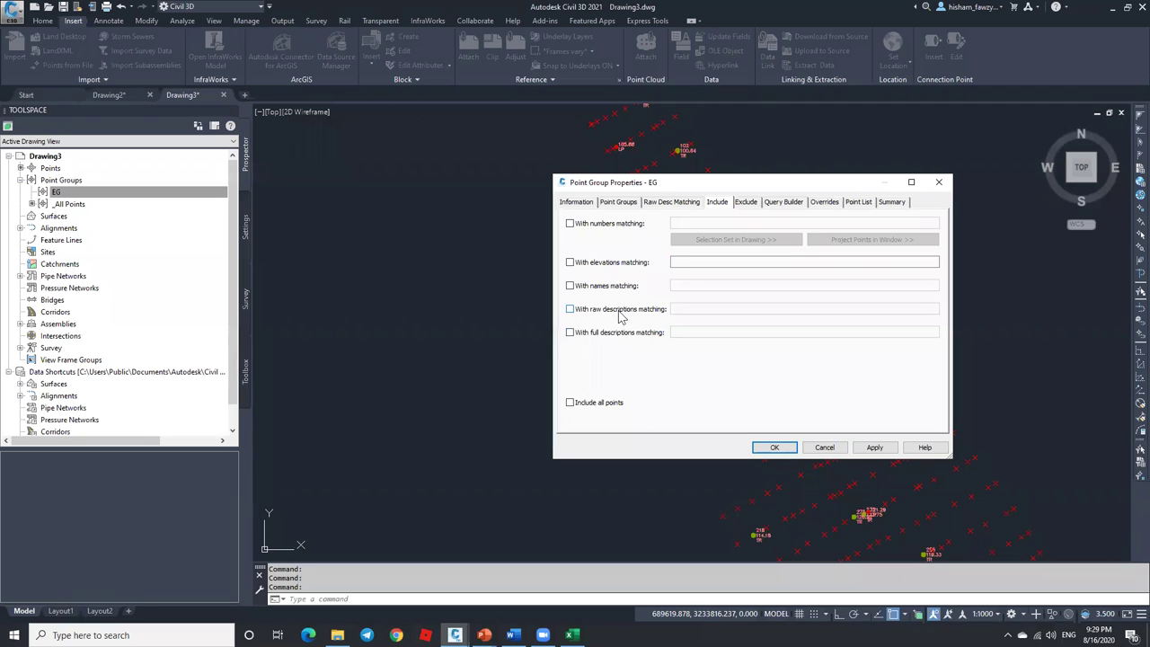
click(606, 313)
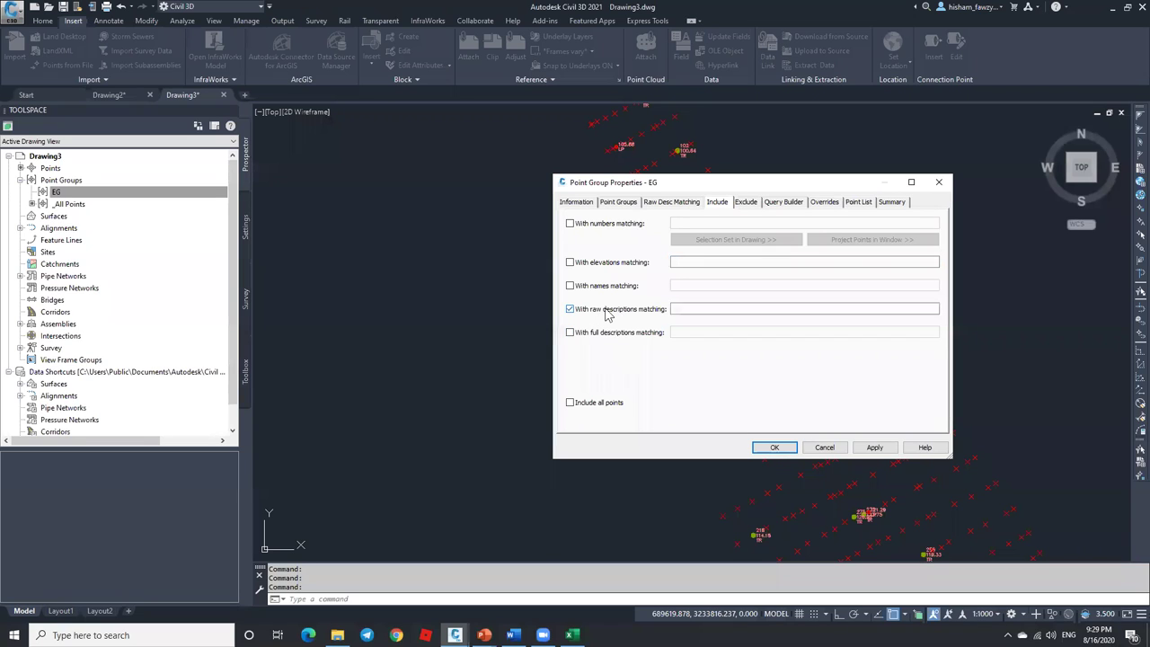
click(695, 308)
click(858, 204)
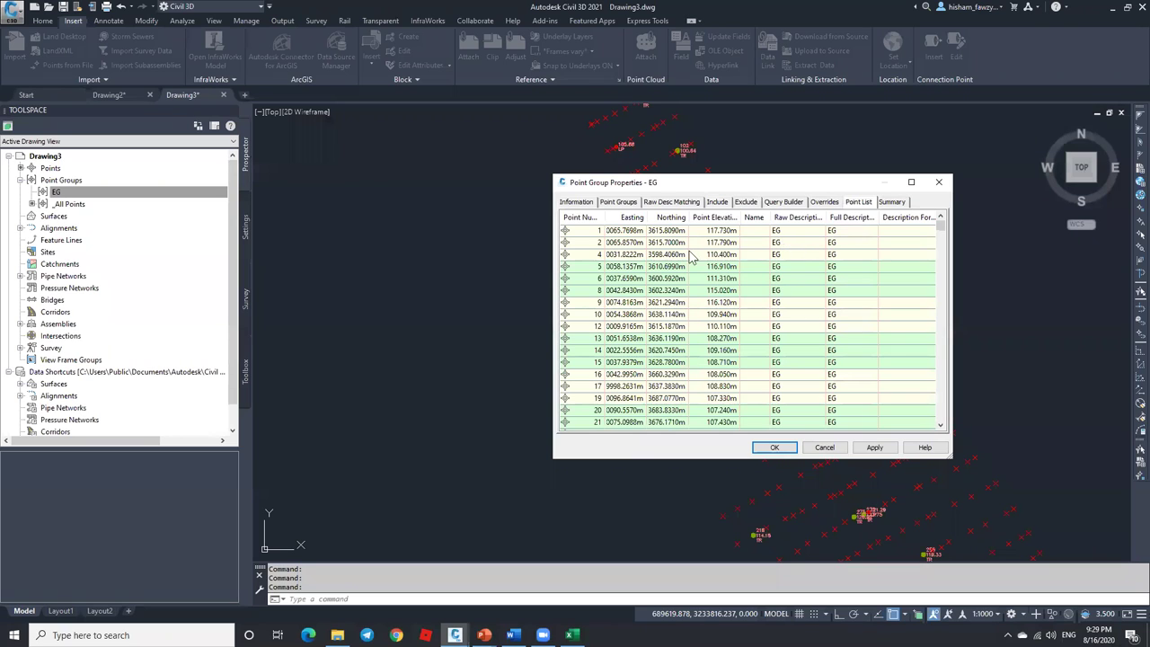
drag(599, 217, 638, 218)
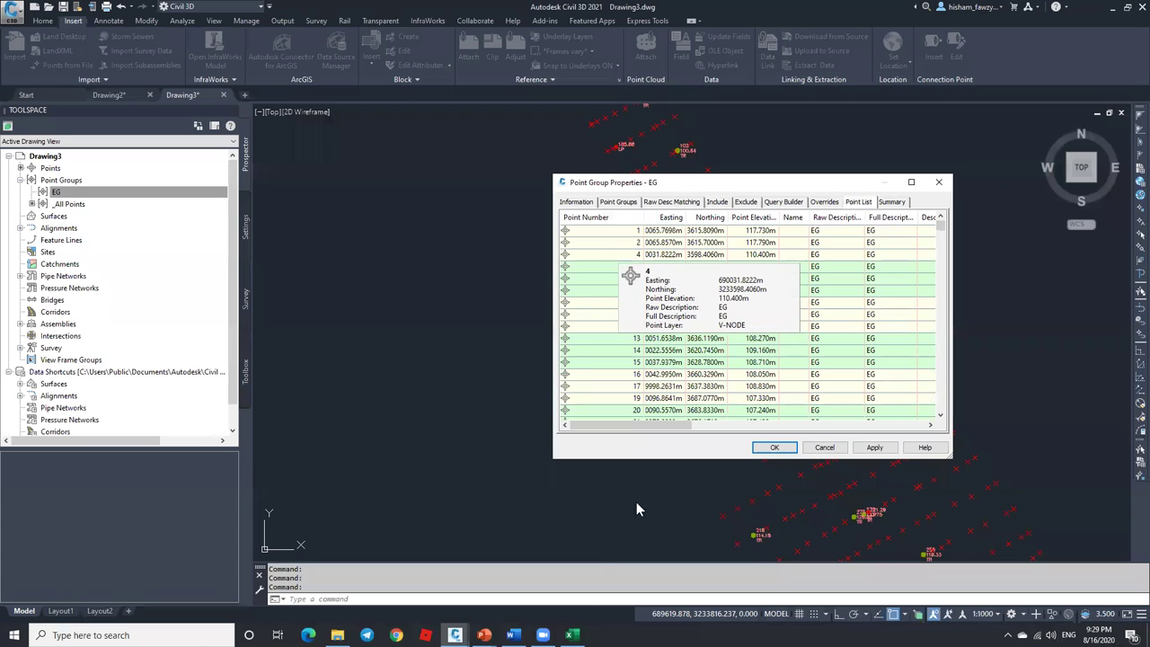
key(alt+Tab)
drag(172, 255, 485, 254)
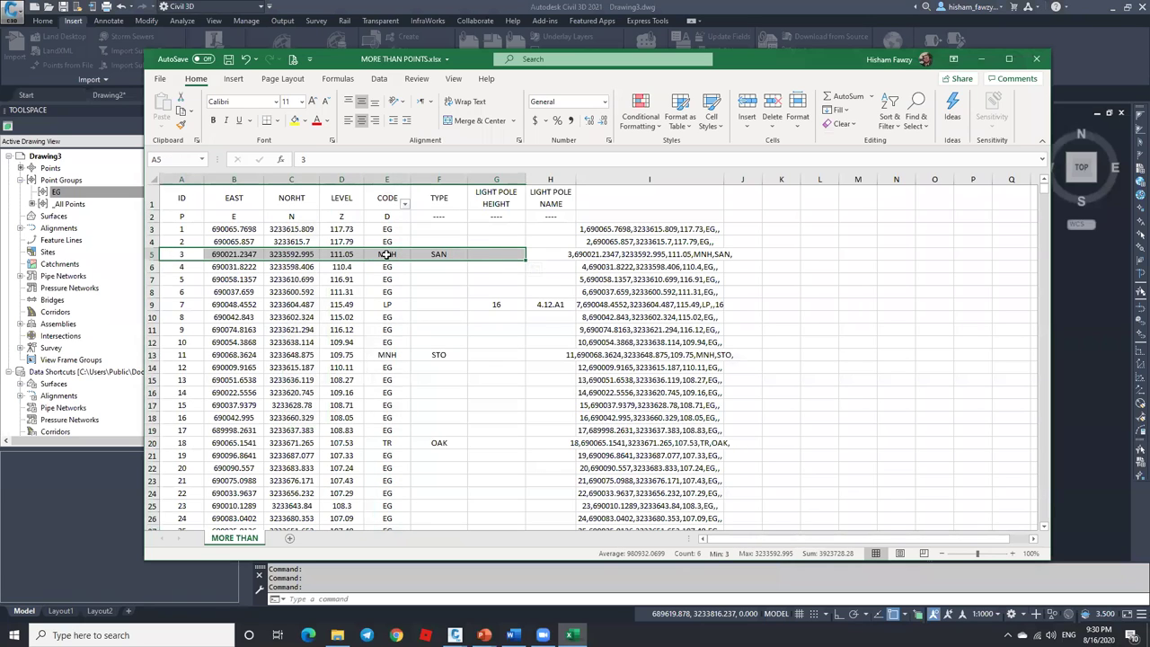
click(982, 58)
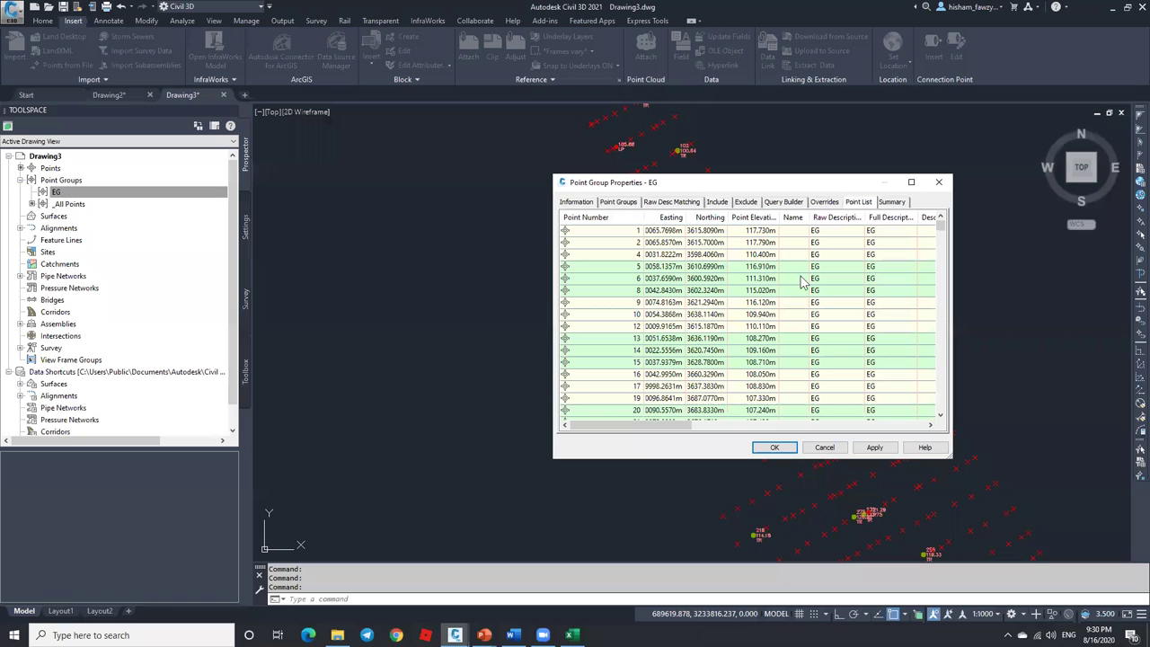
click(687, 203)
click(728, 203)
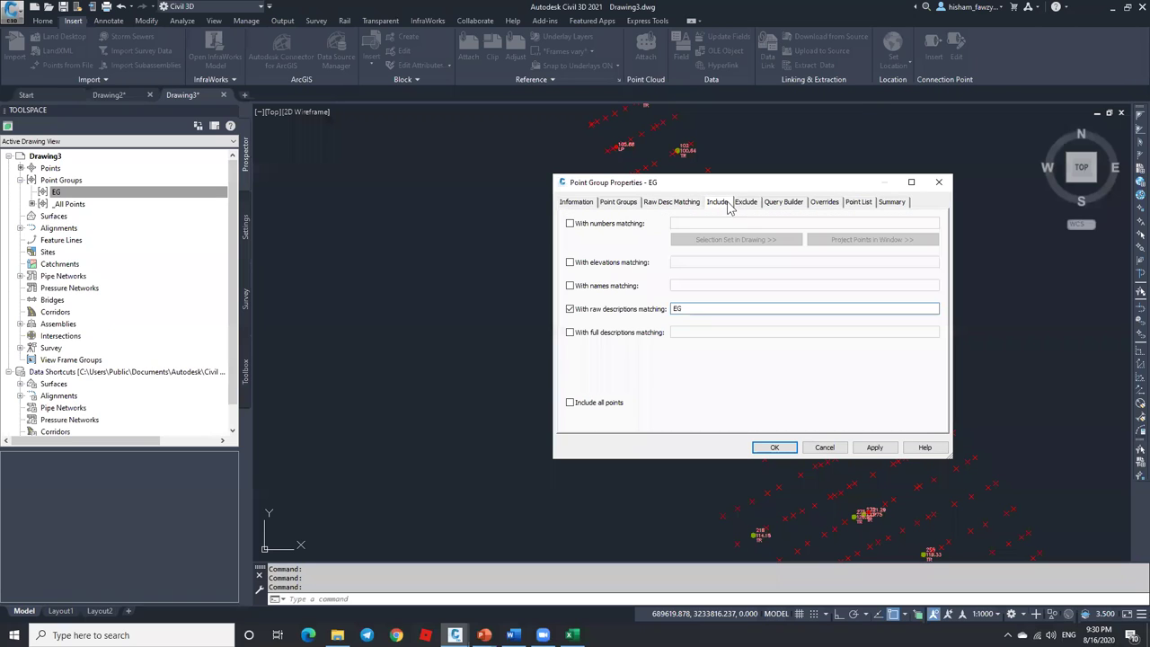
click(700, 308)
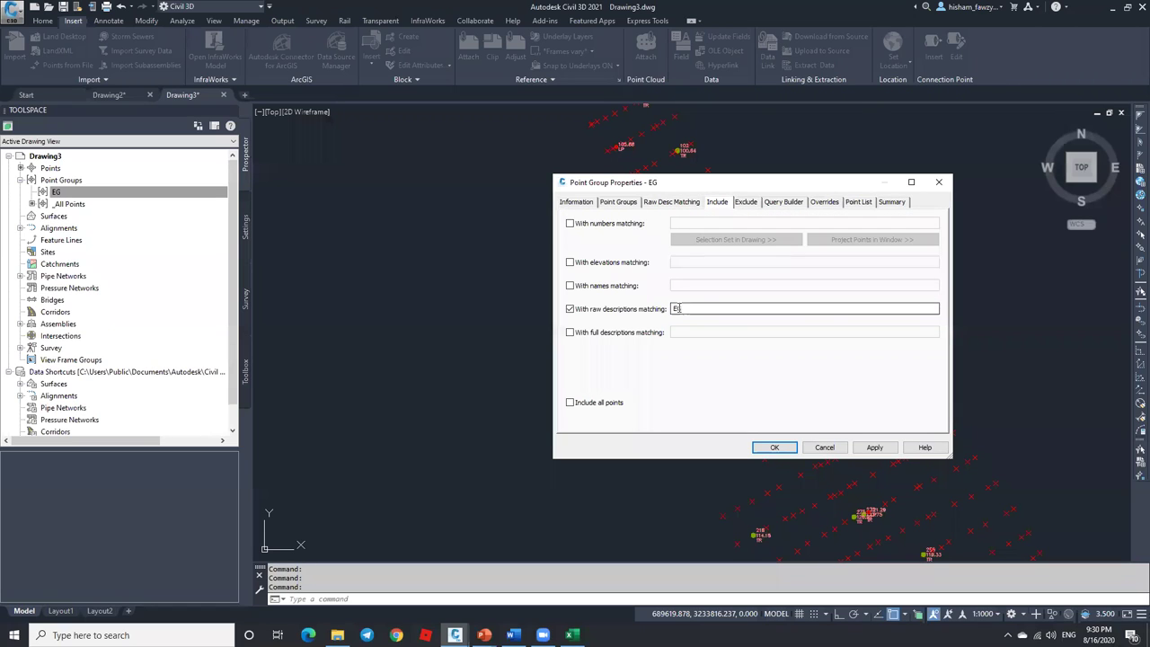
click(776, 451)
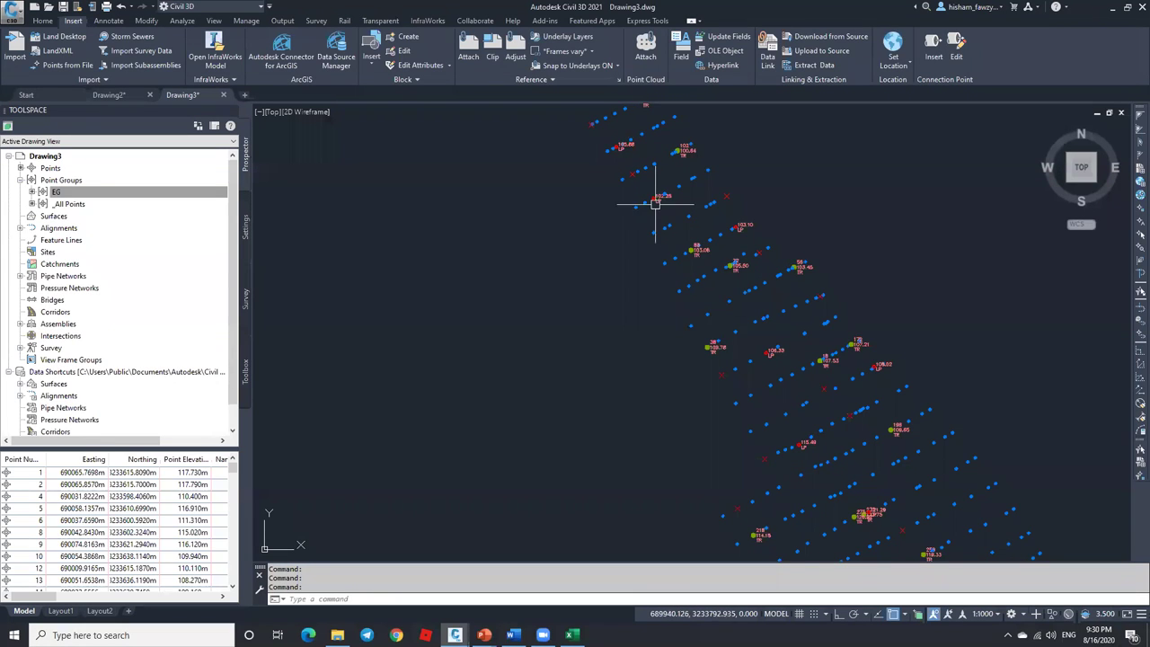
Change the EG point group's point label style to Elevation Only and apply it.
scroll(732, 331, up, 5)
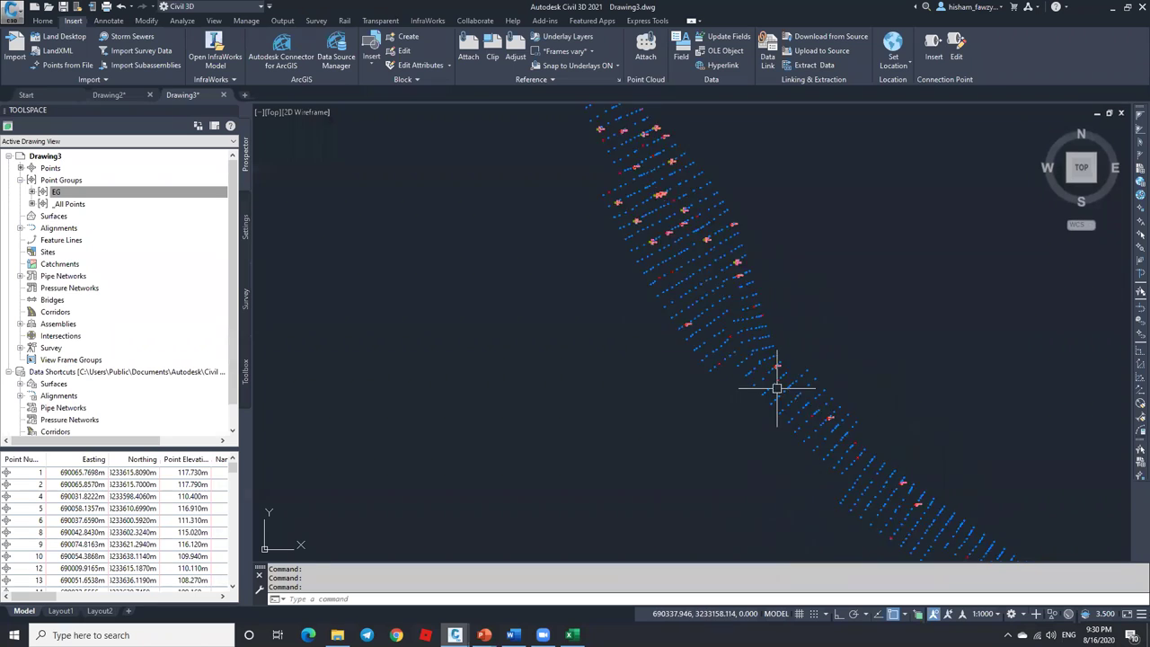
scroll(732, 331, up, 5)
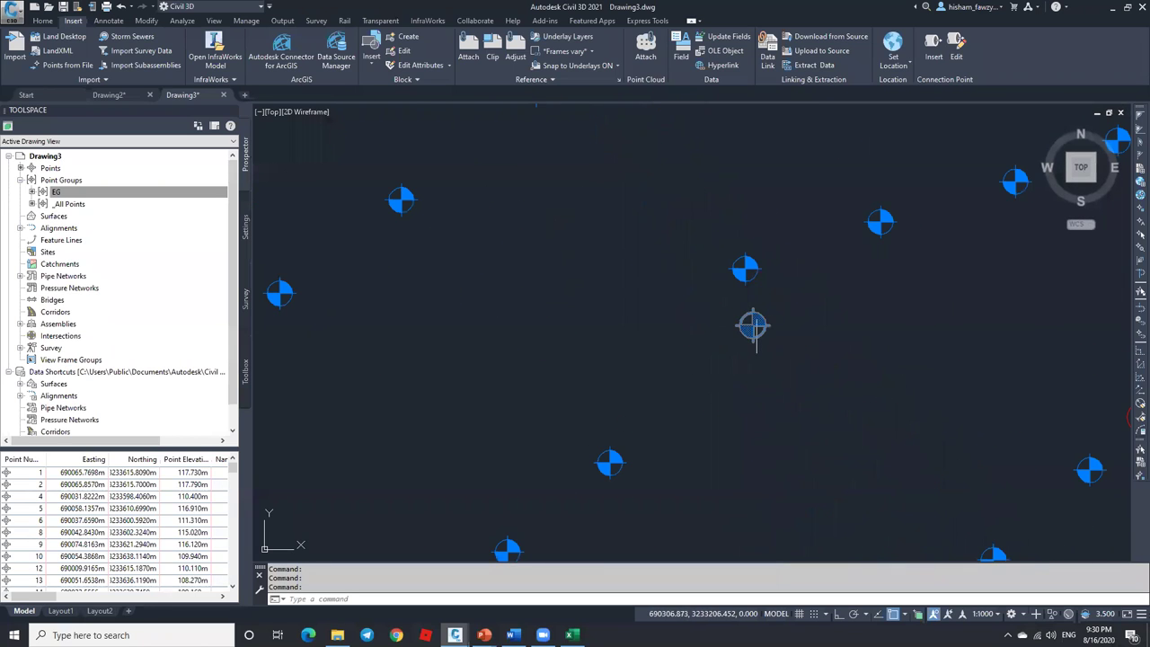
scroll(753, 326, down, 8)
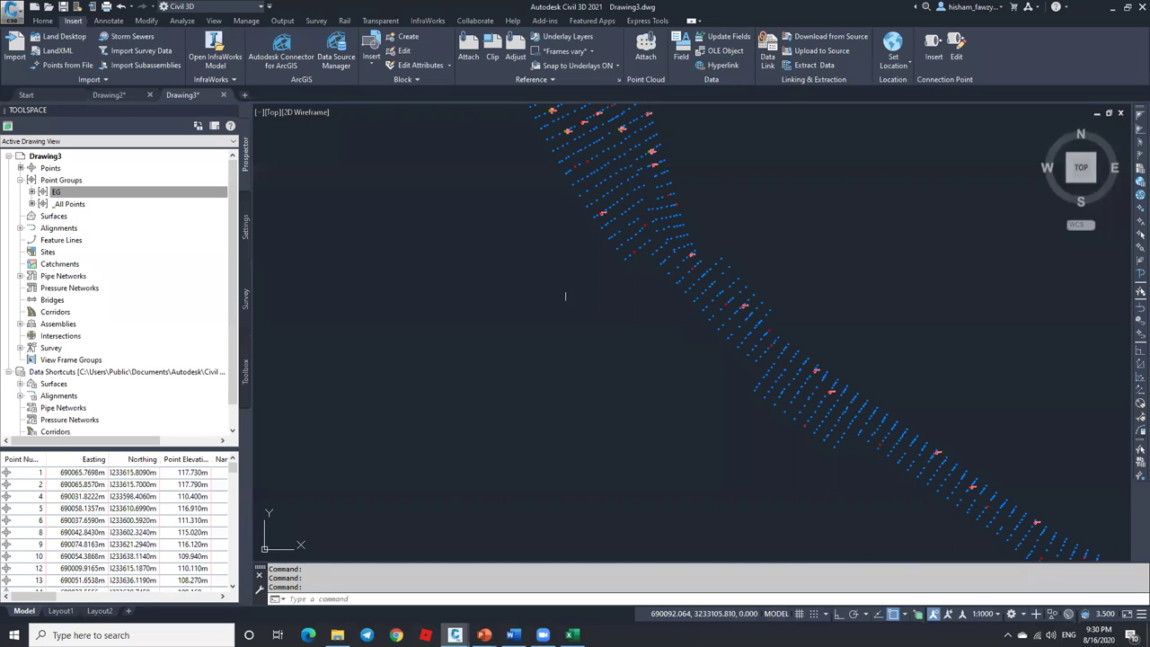
click(117, 219)
right_click(134, 199)
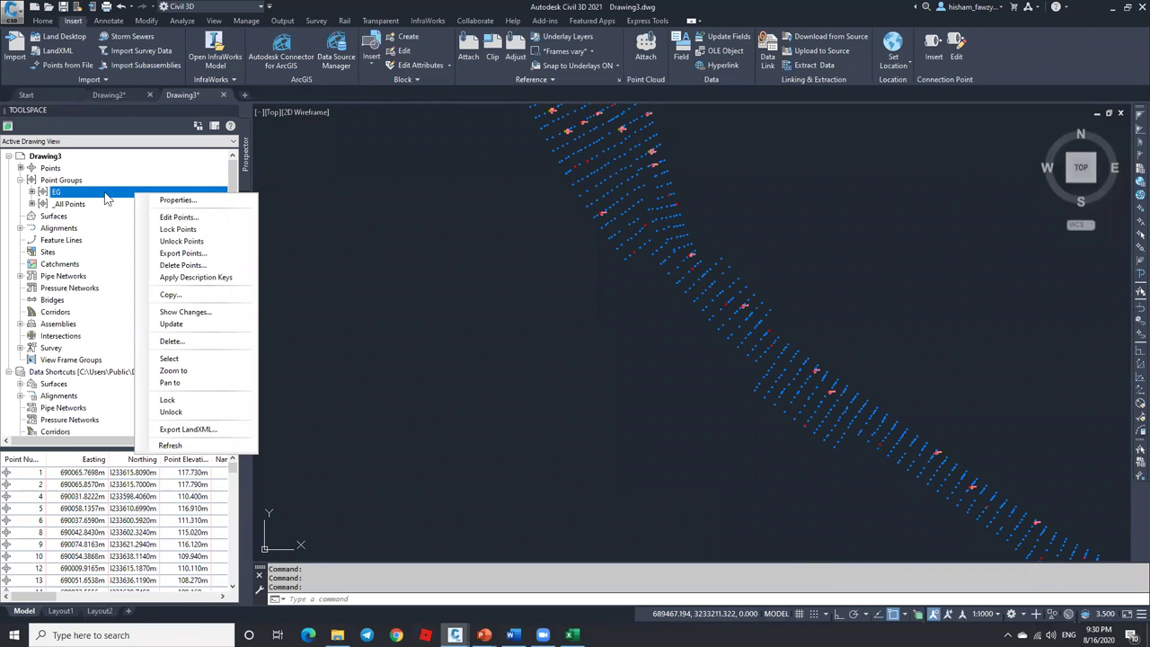
click(176, 200)
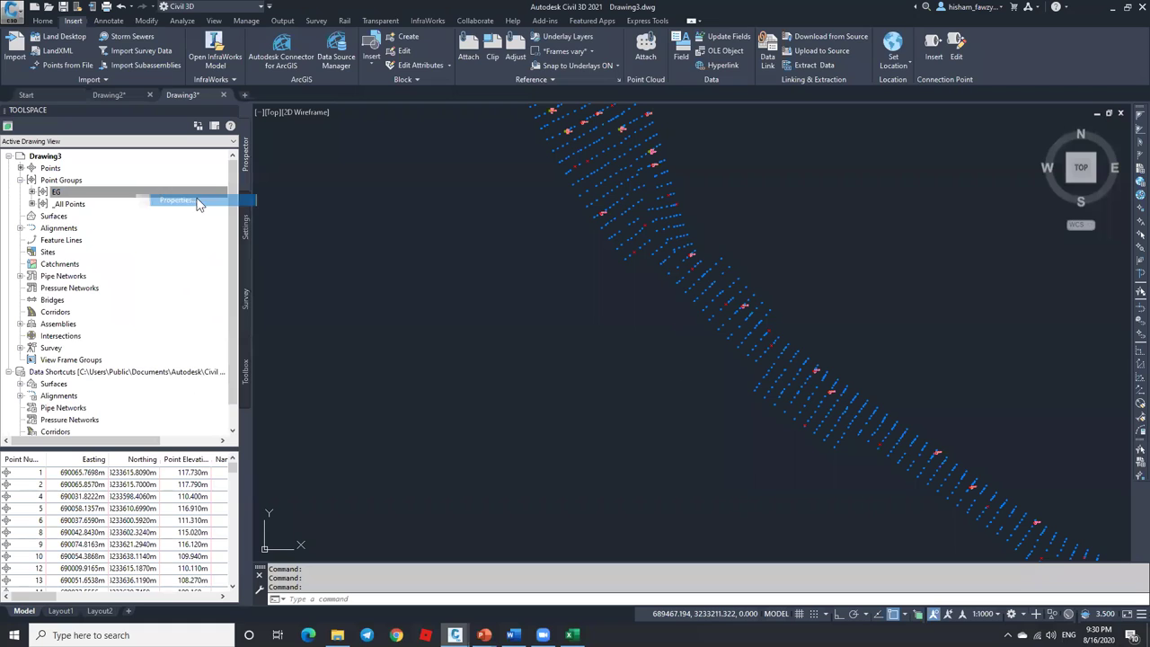
click(626, 354)
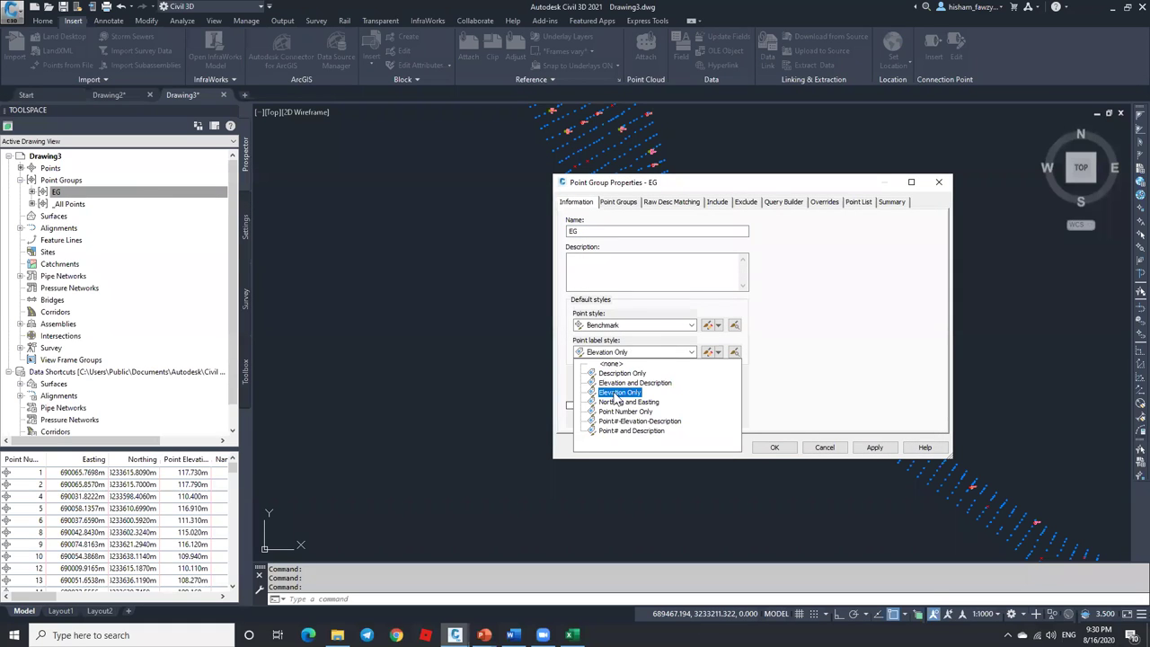
click(619, 392)
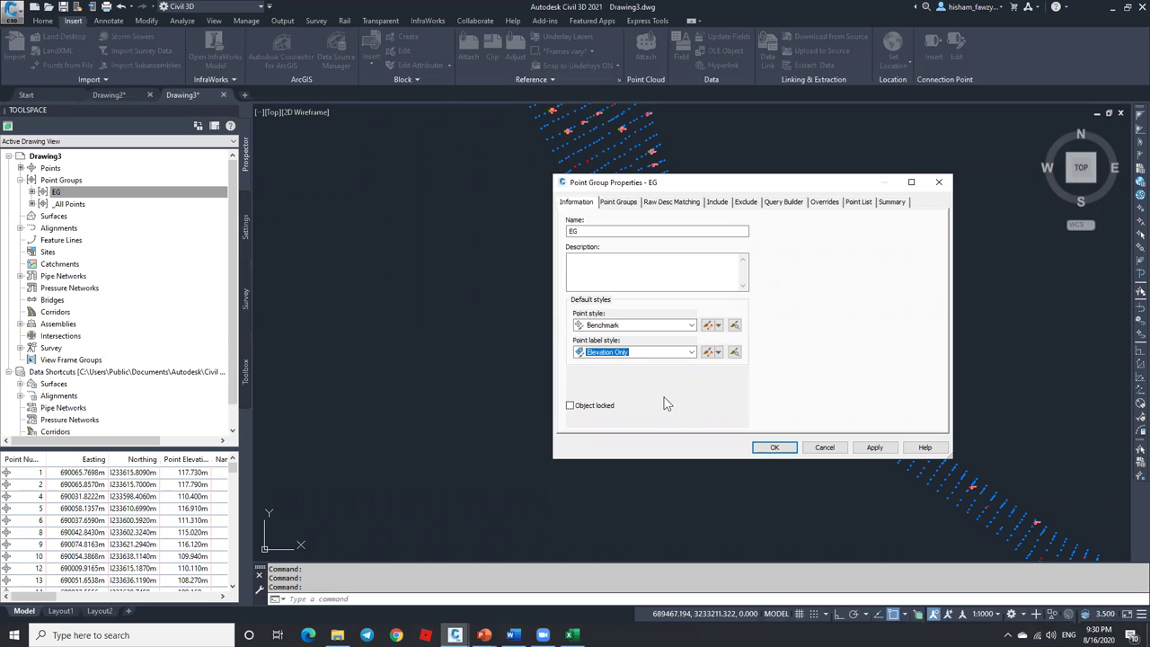
click(770, 447)
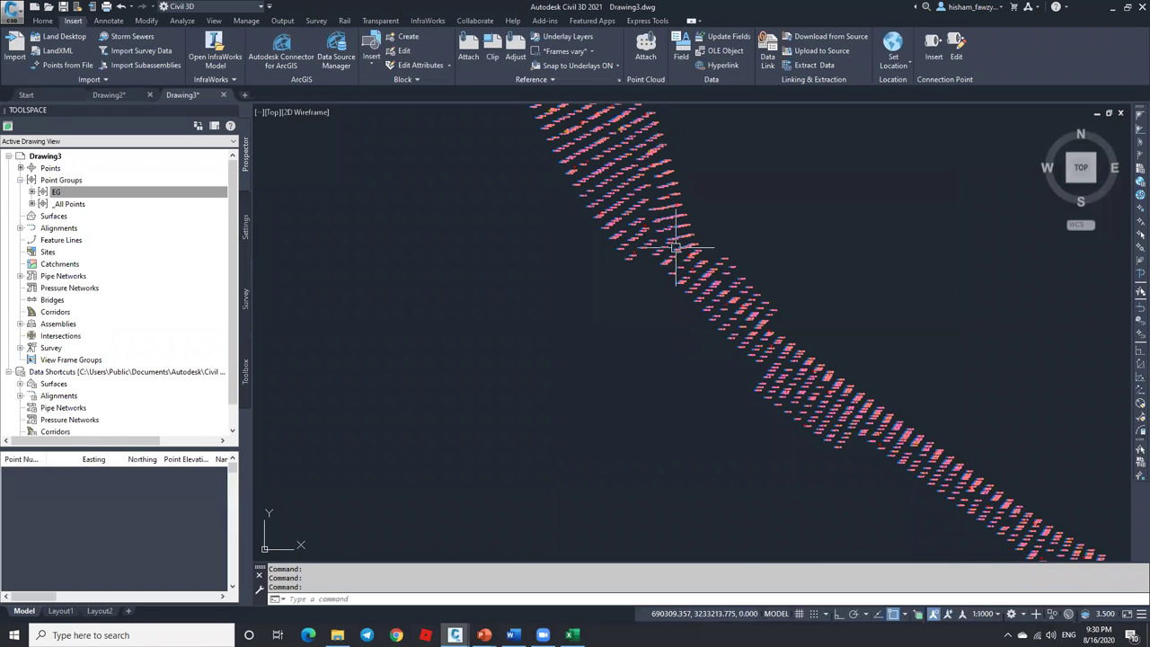
Pick 1:500 from the status-bar annotation scale list to shrink the elevation labels.
scroll(544, 241, up, 6)
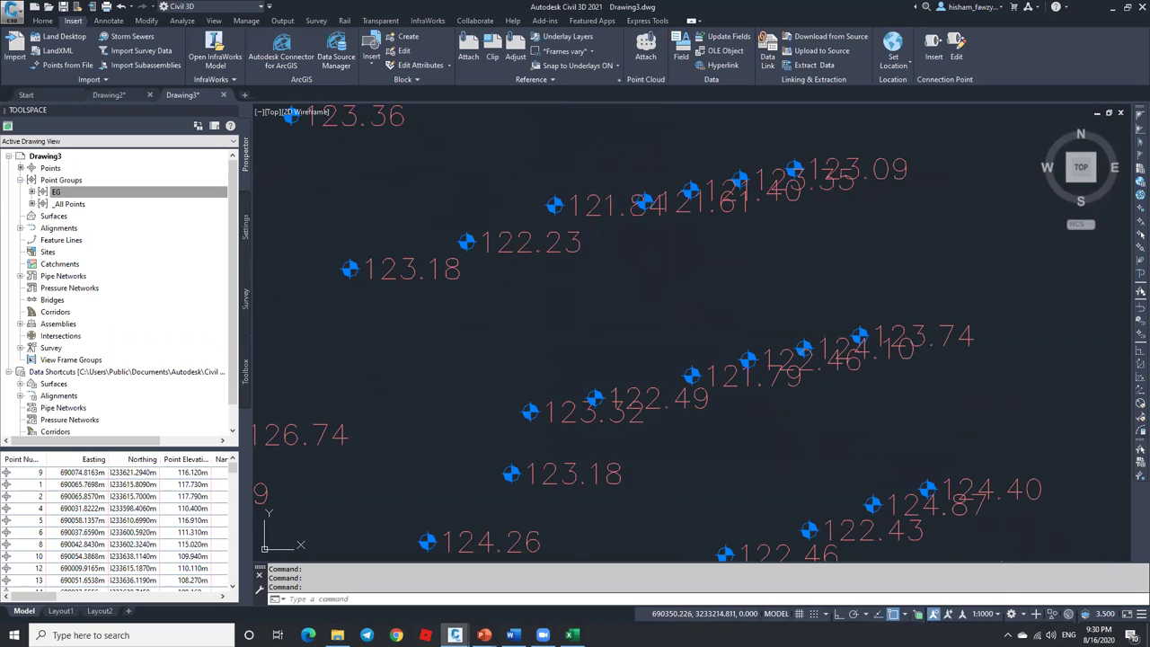
click(992, 614)
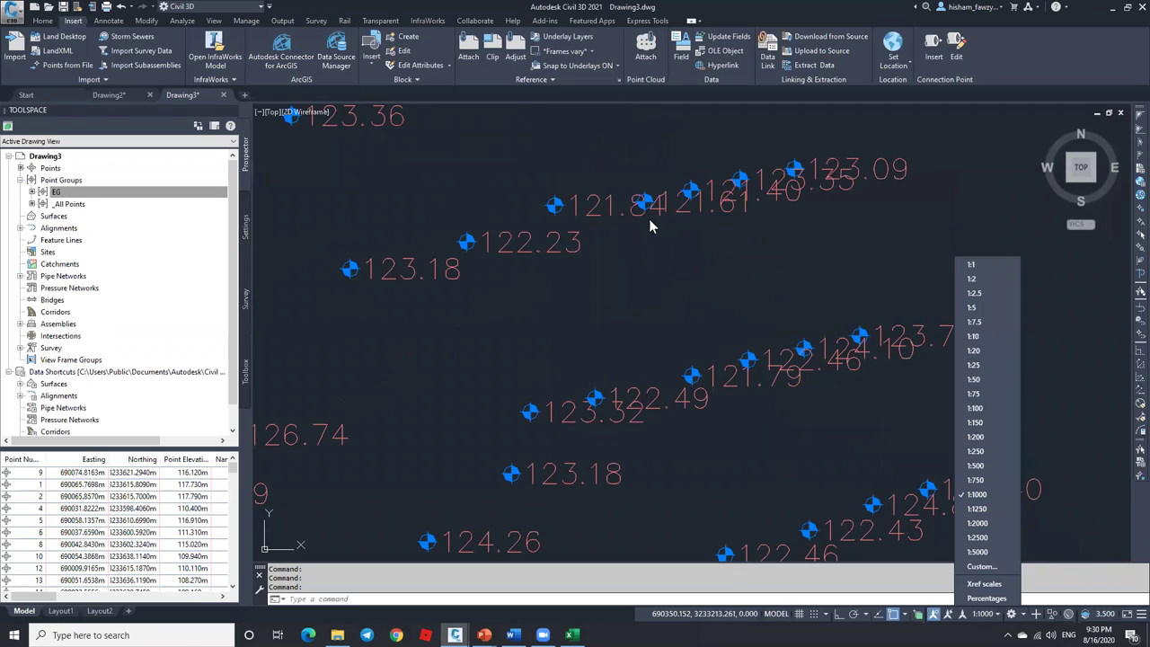
click(984, 467)
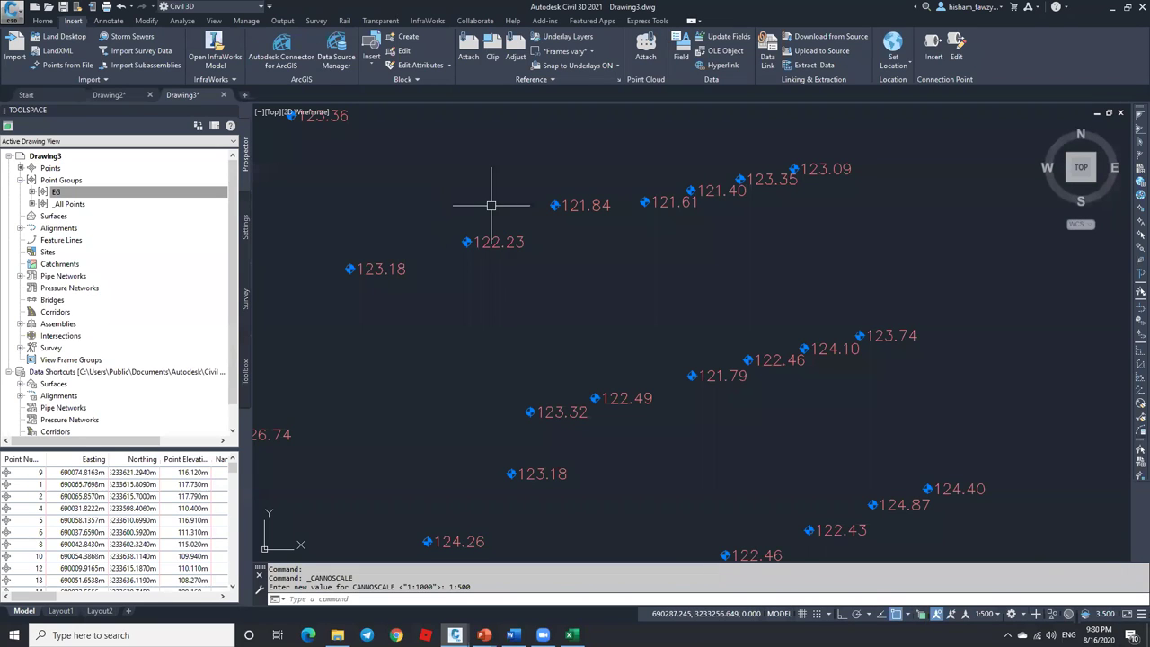
scroll(572, 190, down, 4)
scroll(588, 230, down, 3)
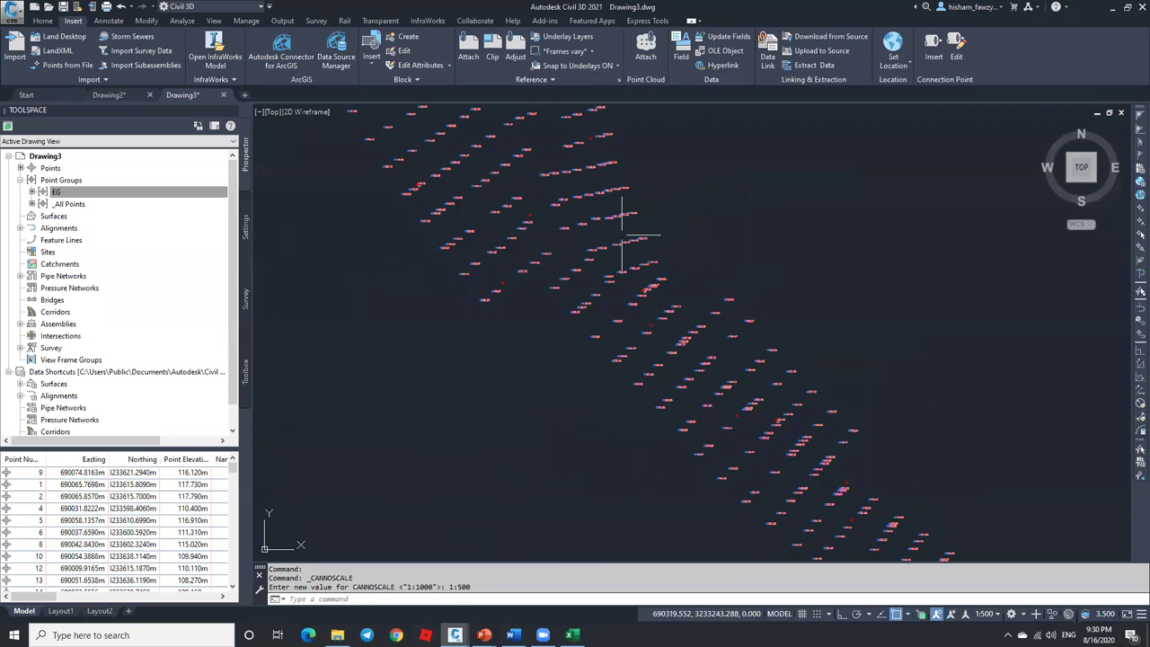
right_click(180, 195)
click(224, 205)
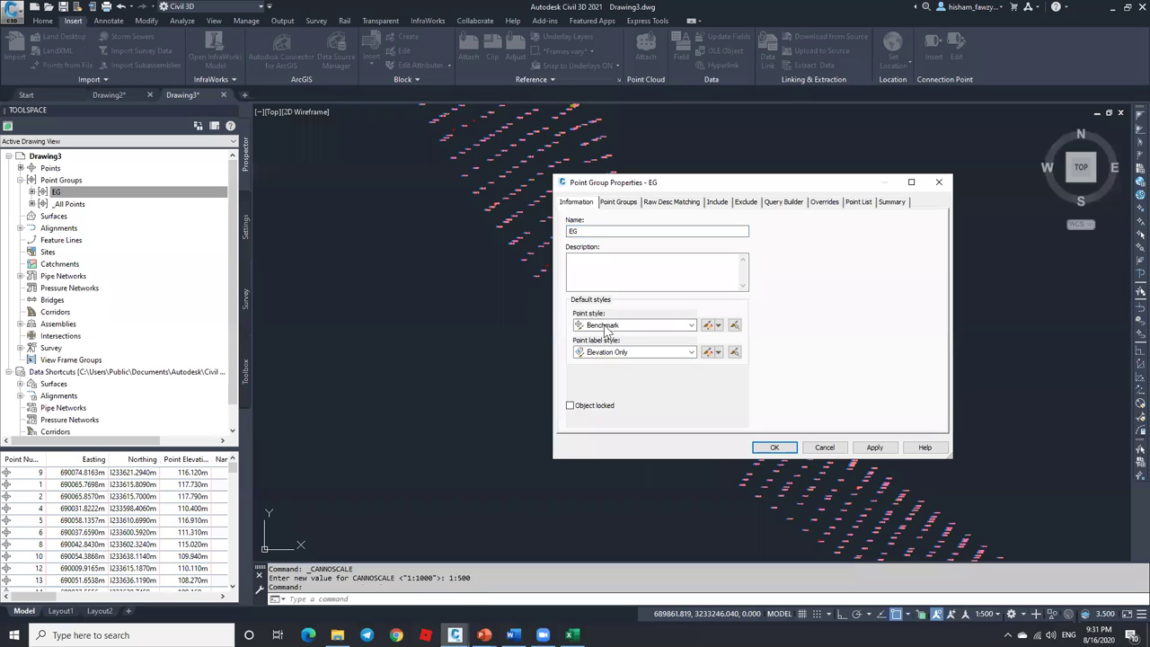
click(629, 352)
click(611, 369)
click(774, 447)
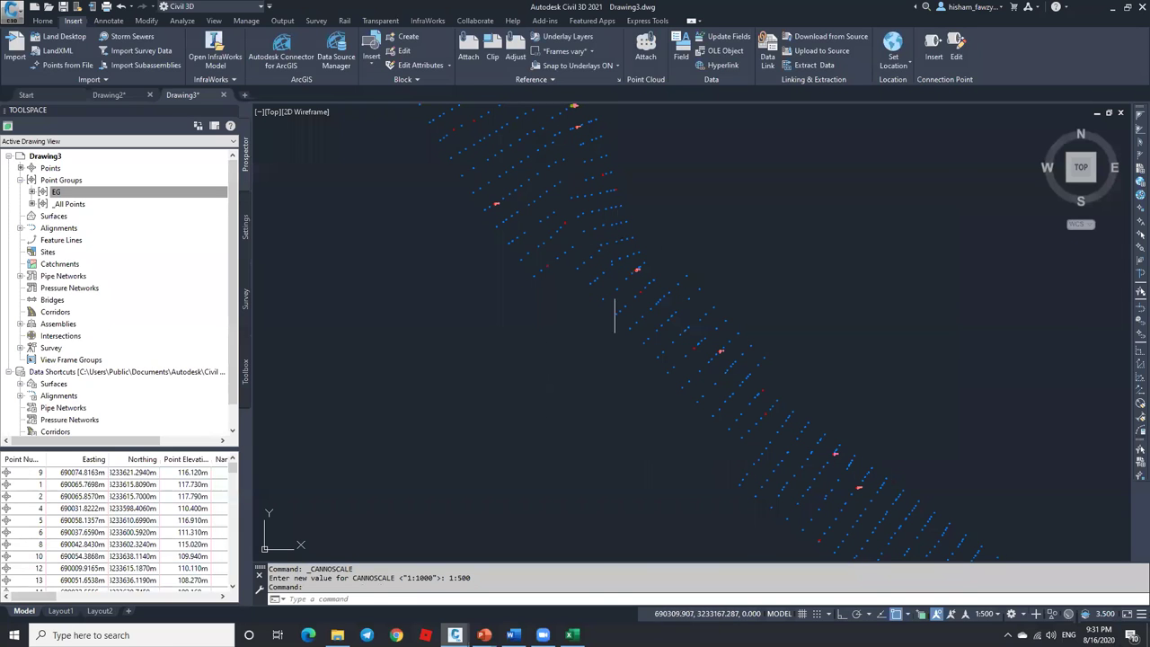
mouse_move(571, 634)
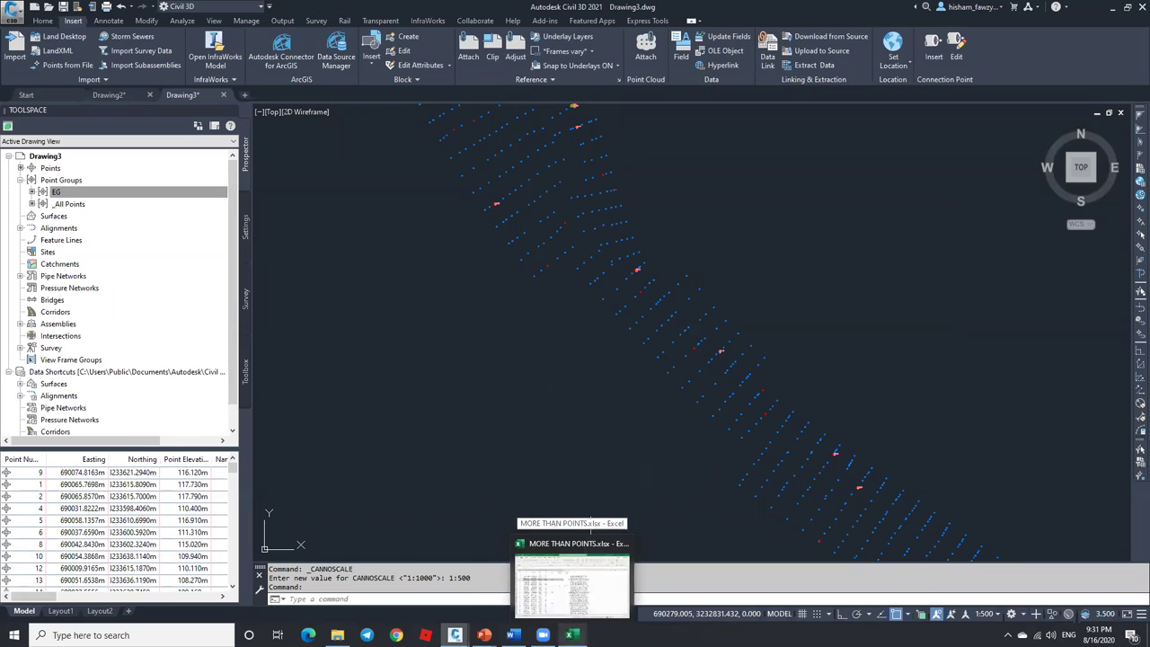
scroll(745, 382, up, 6)
scroll(775, 352, up, 5)
scroll(710, 328, down, 3)
scroll(719, 326, up, 3)
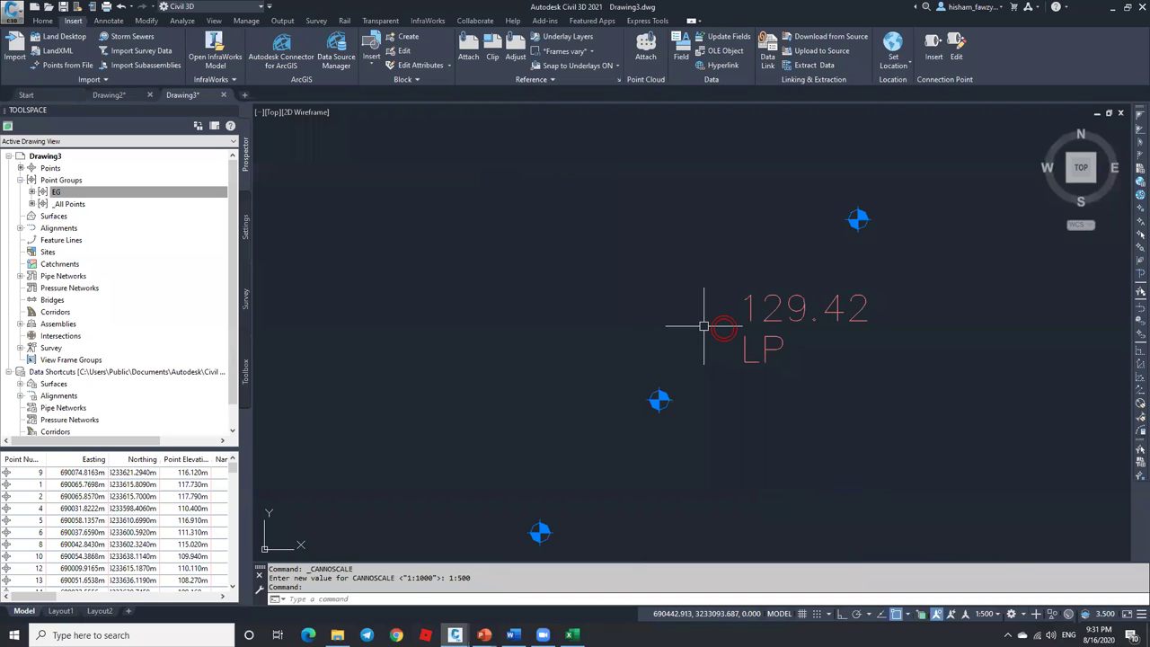
scroll(687, 319, down, 5)
scroll(674, 307, down, 2)
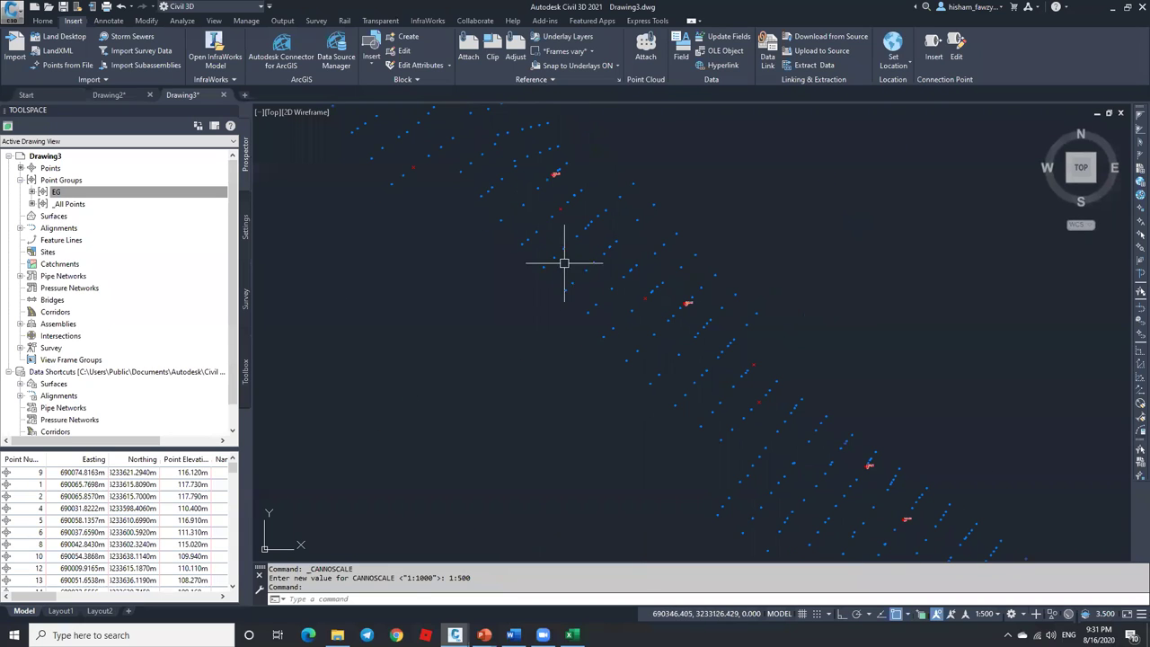
Create a new LIGHT POLE point group using the Drill Hole point style and Description Only labels.
right_click(77, 184)
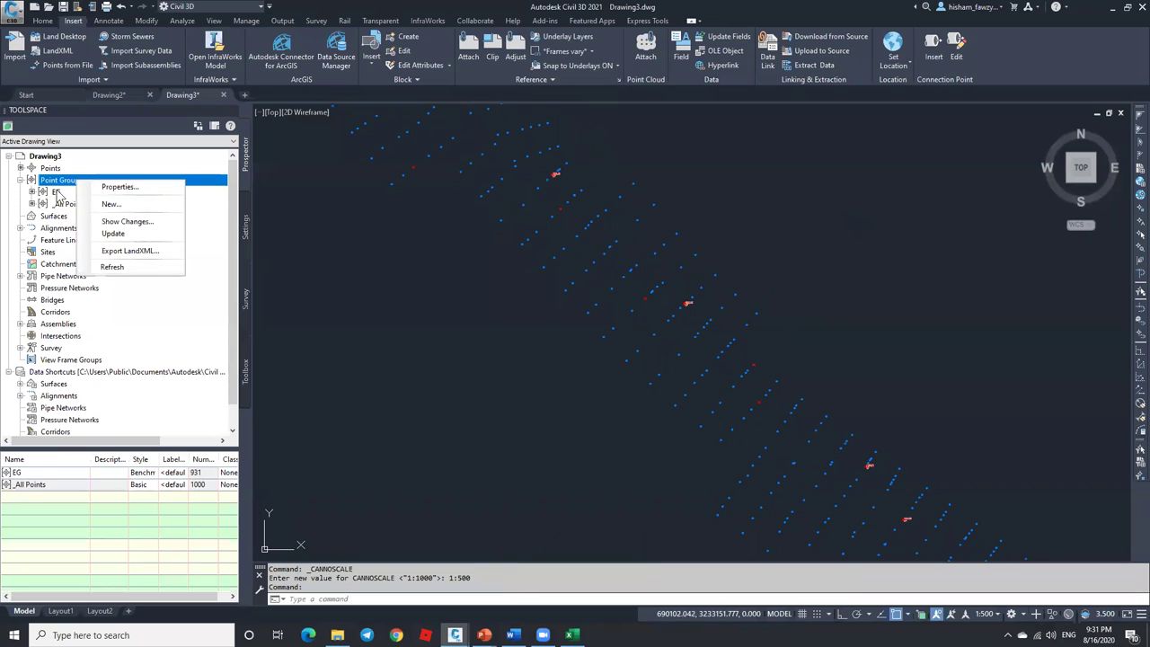
click(111, 204)
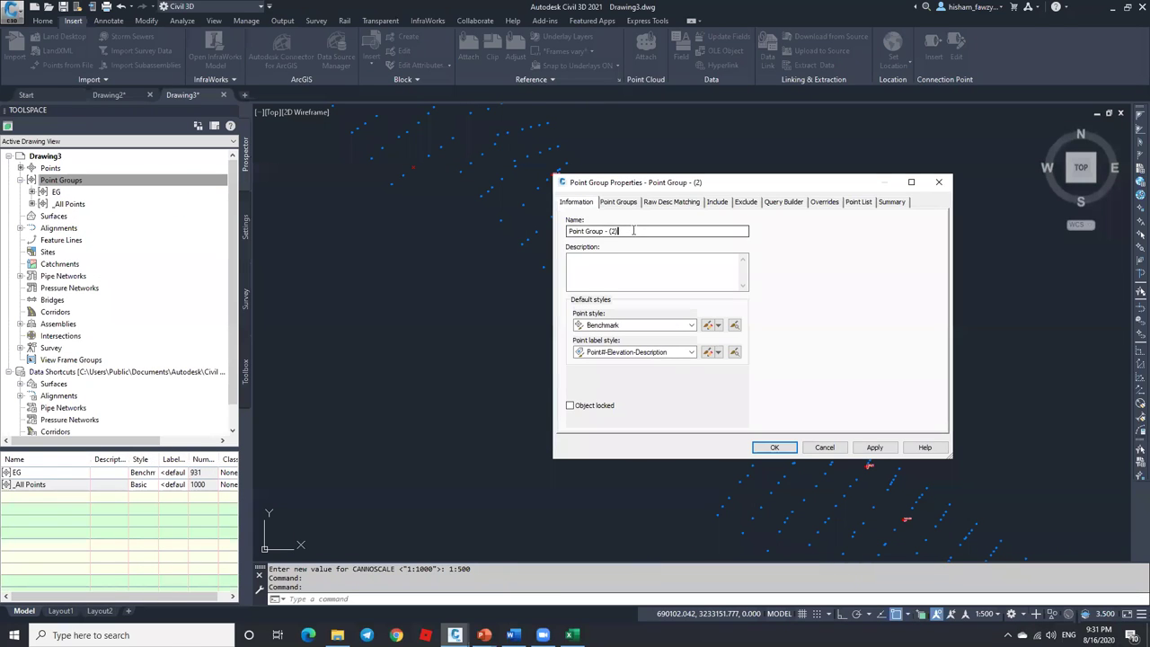
text(LIGHT POLE)
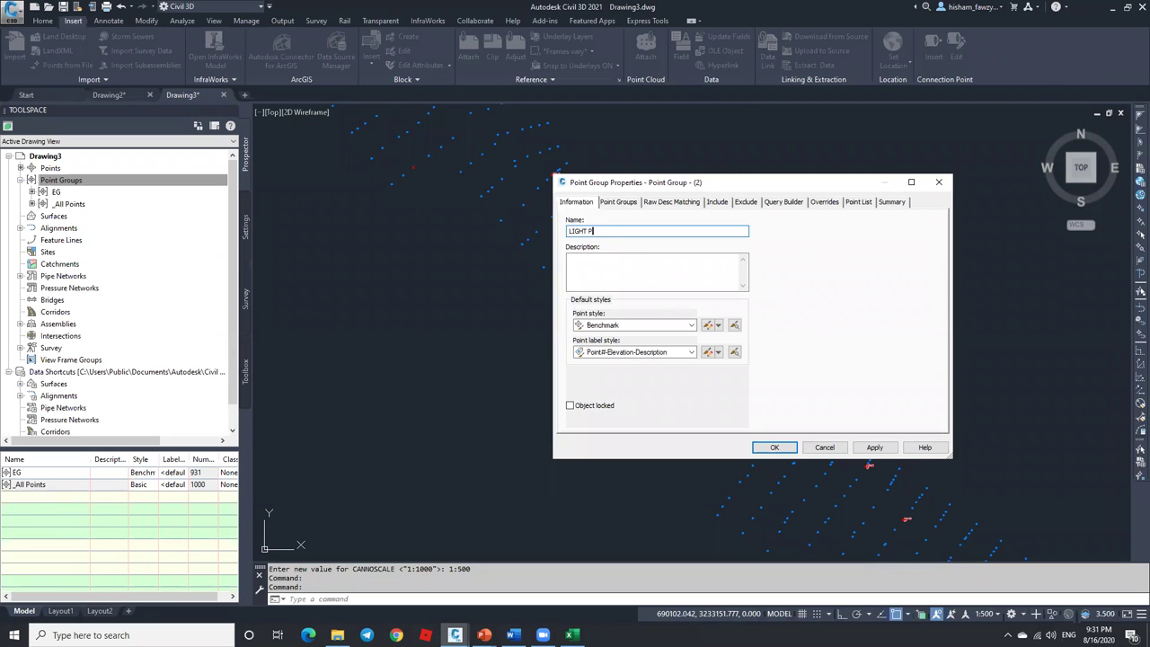
click(580, 325)
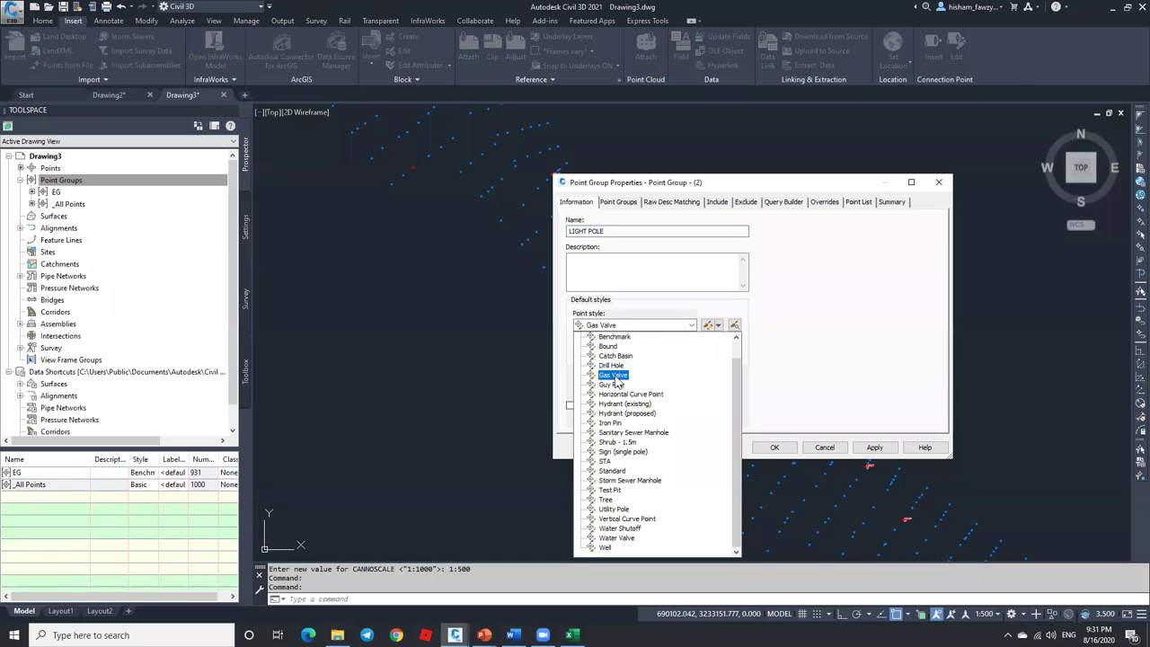
click(622, 366)
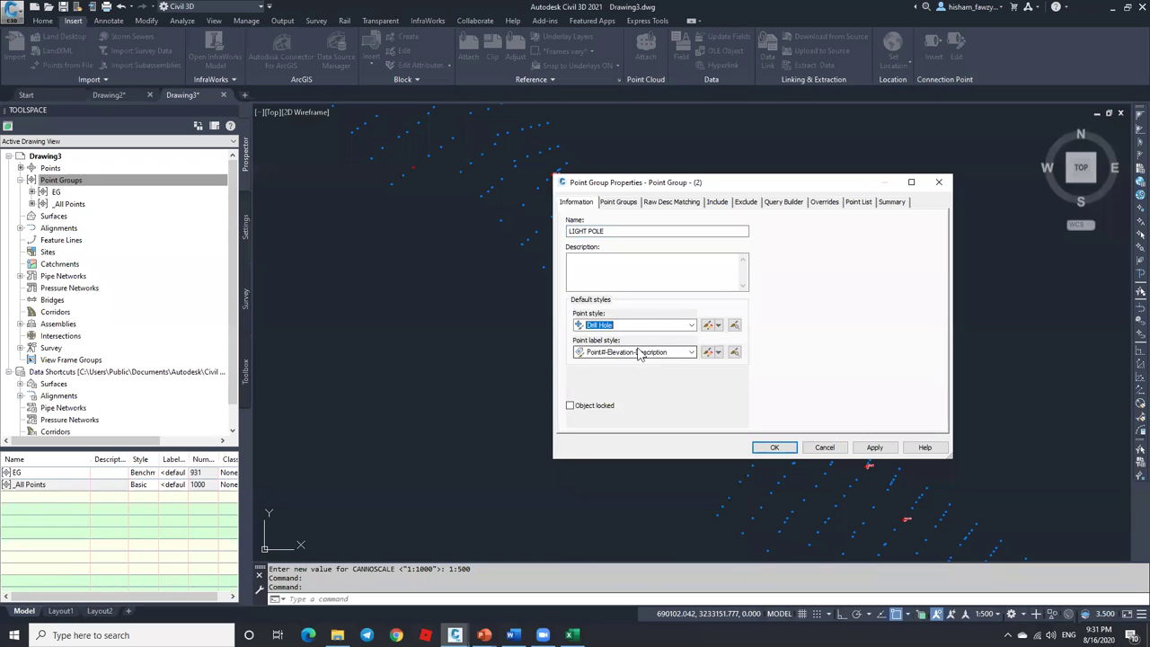
click(639, 352)
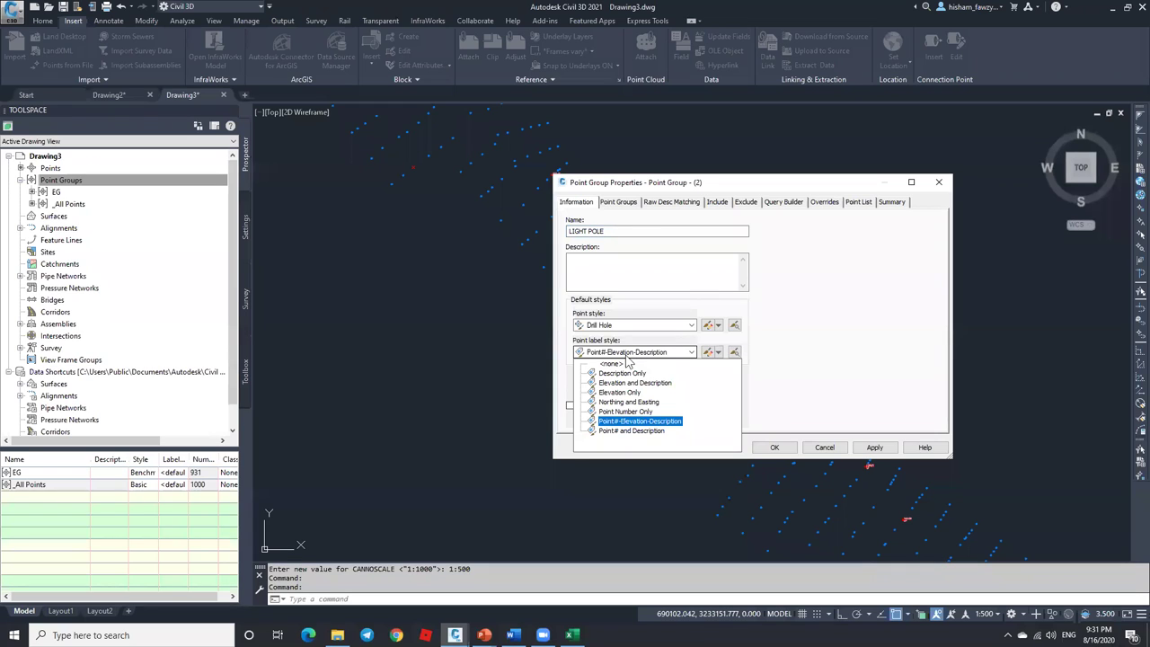
click(620, 374)
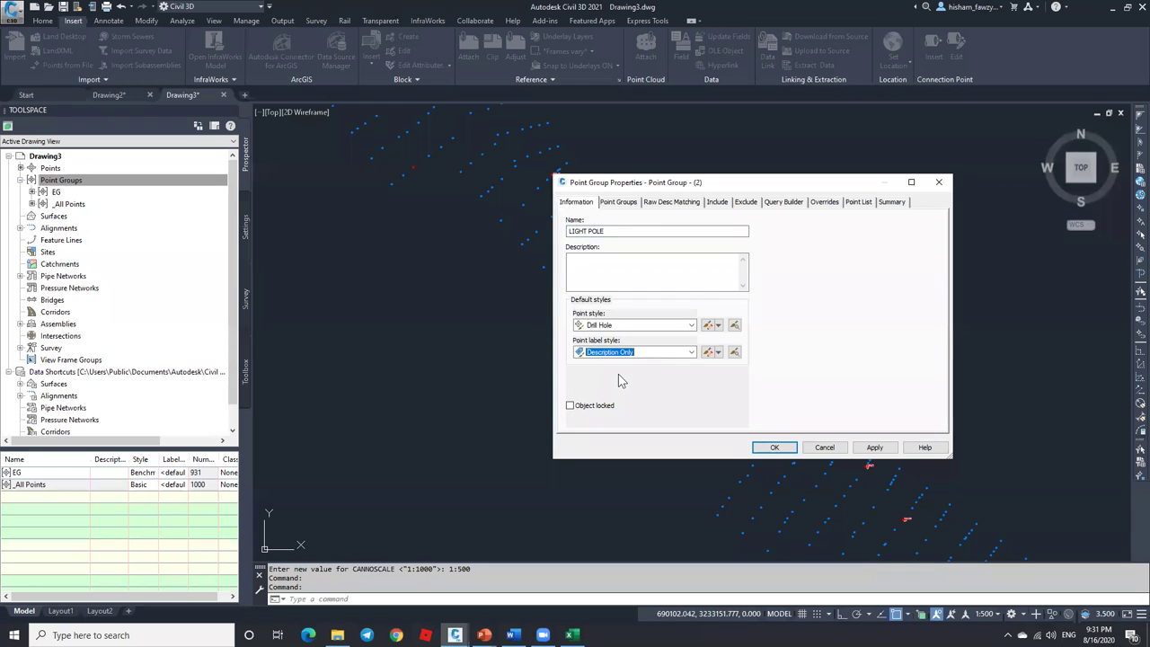
Include points whose raw description matches LP, and review the group's point list.
click(717, 203)
click(622, 310)
click(678, 309)
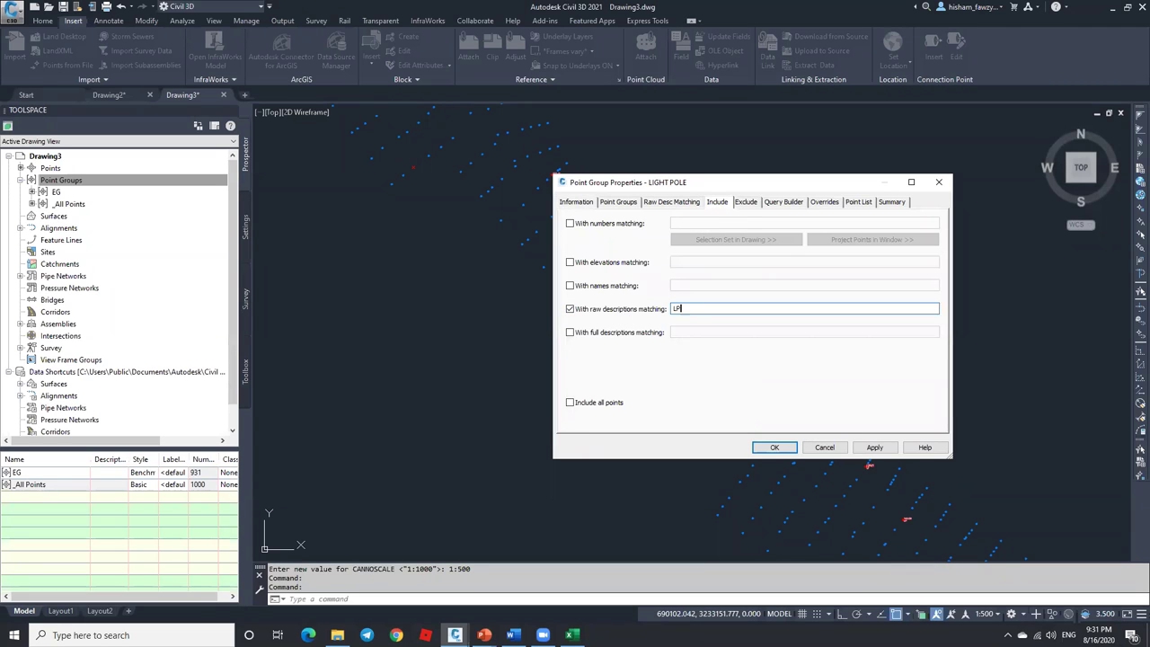
click(864, 203)
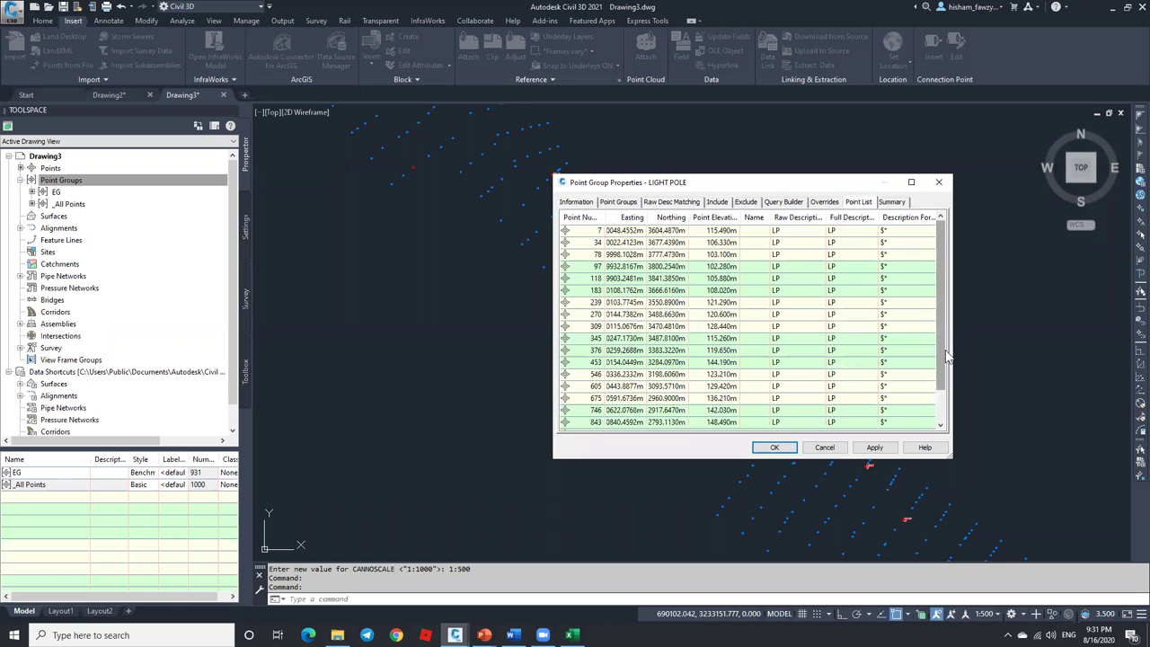
scroll(939, 360, down, 1)
click(770, 448)
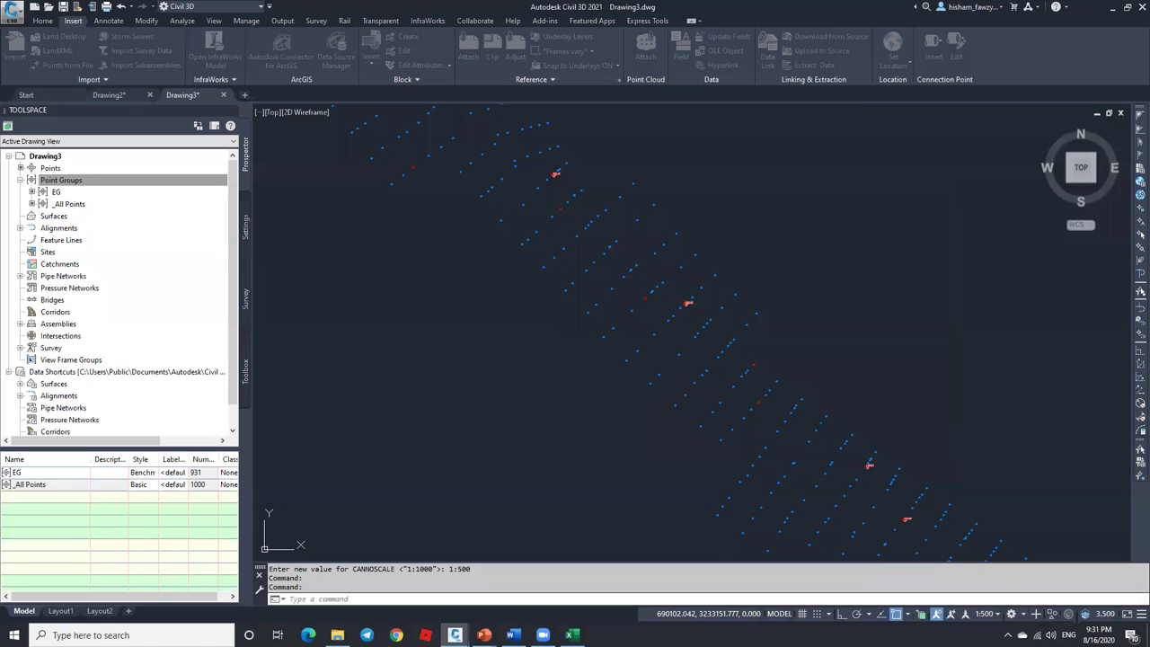
scroll(696, 274, up, 4)
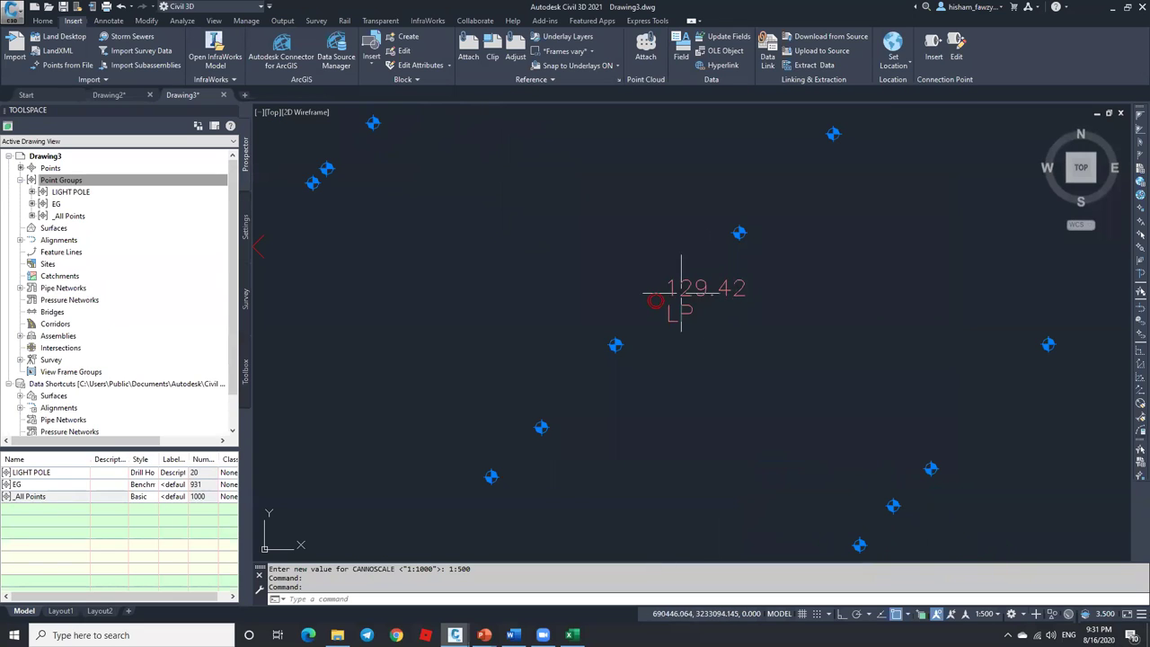
scroll(699, 286, up, 3)
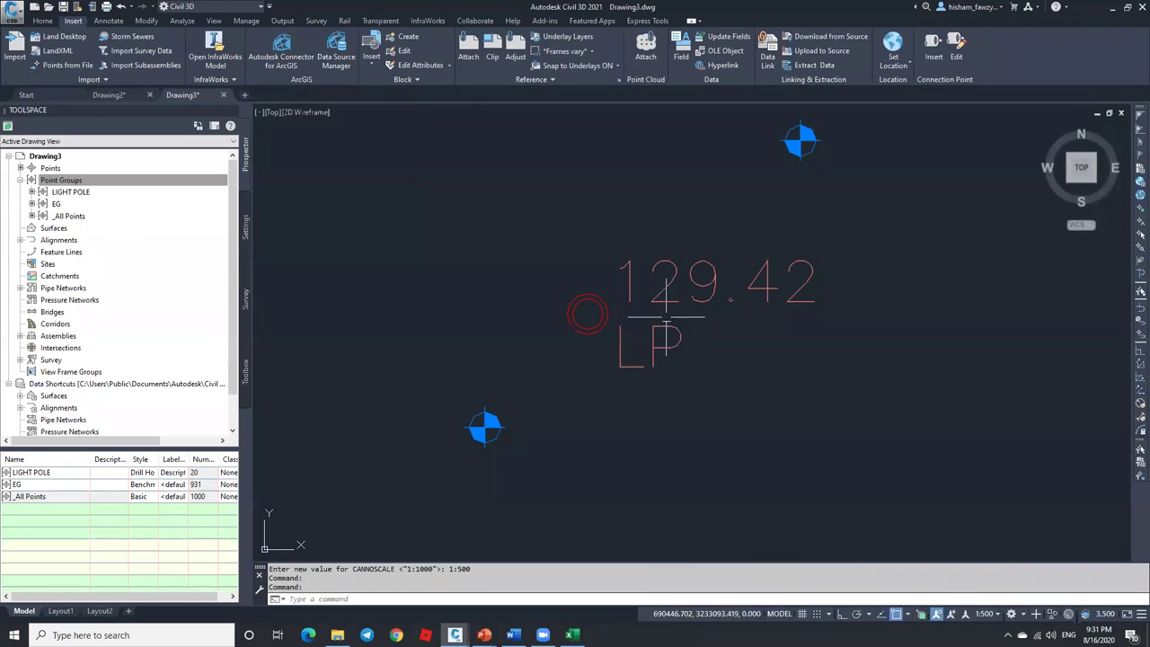
click(245, 220)
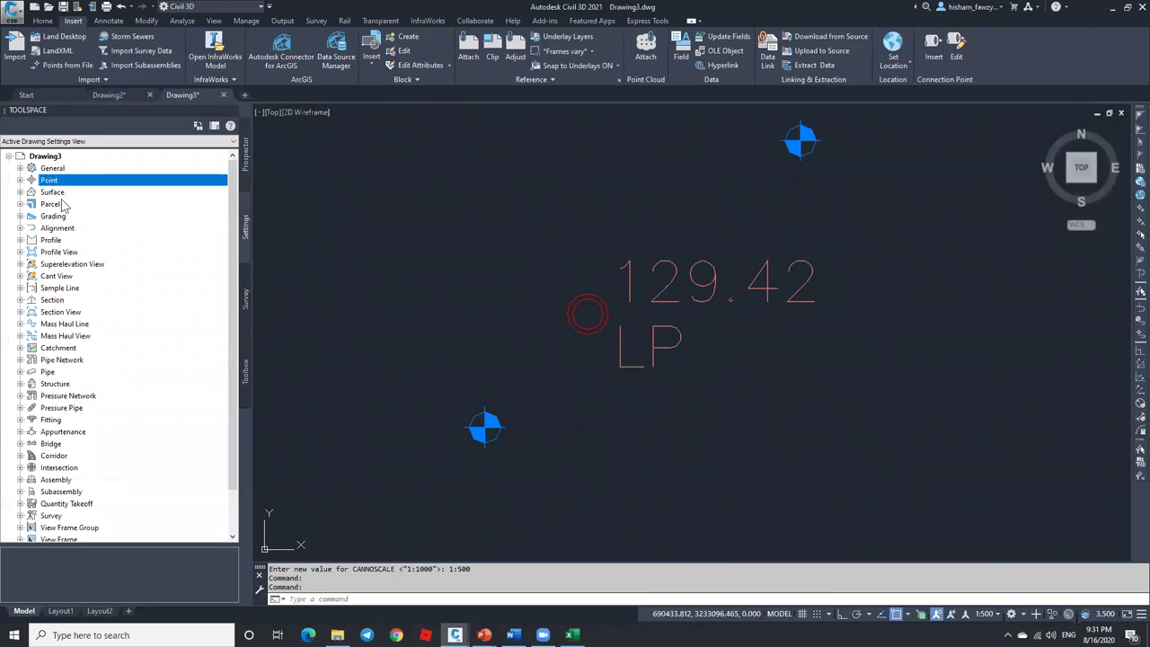
click(20, 180)
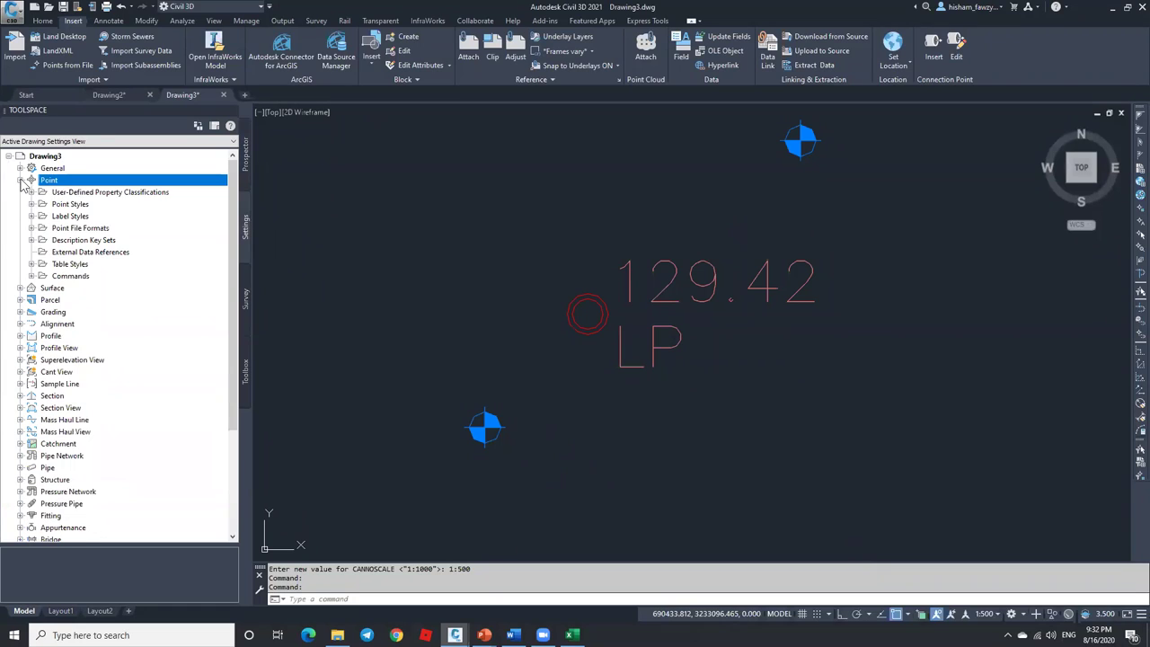
click(31, 240)
click(75, 252)
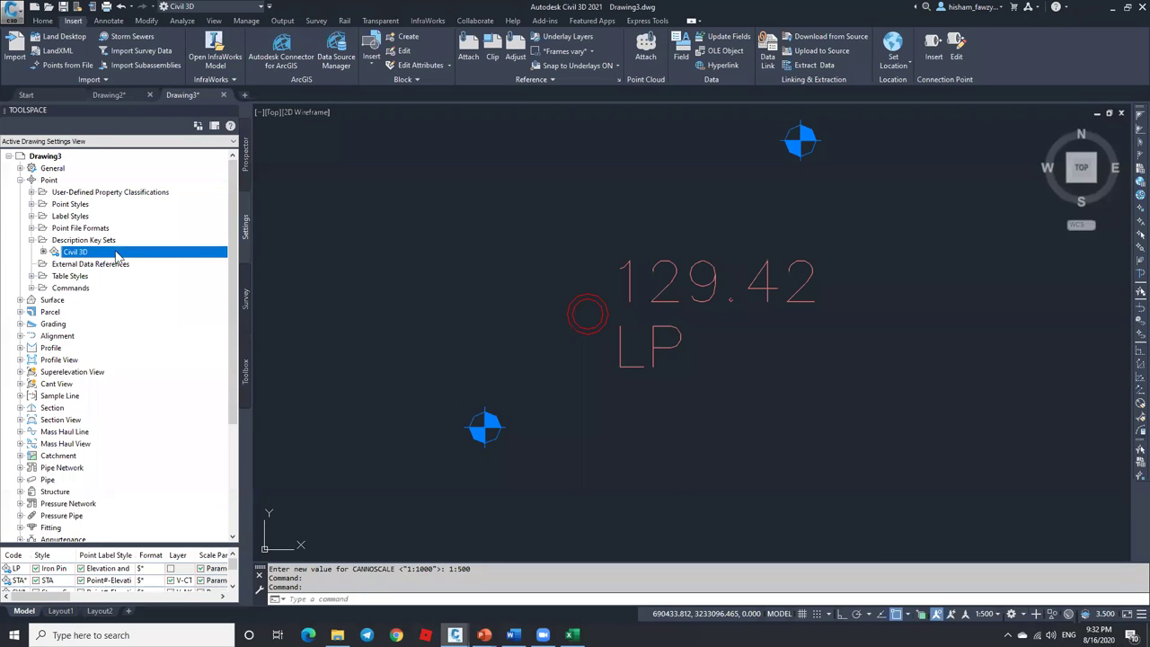
drag(100, 545, 101, 464)
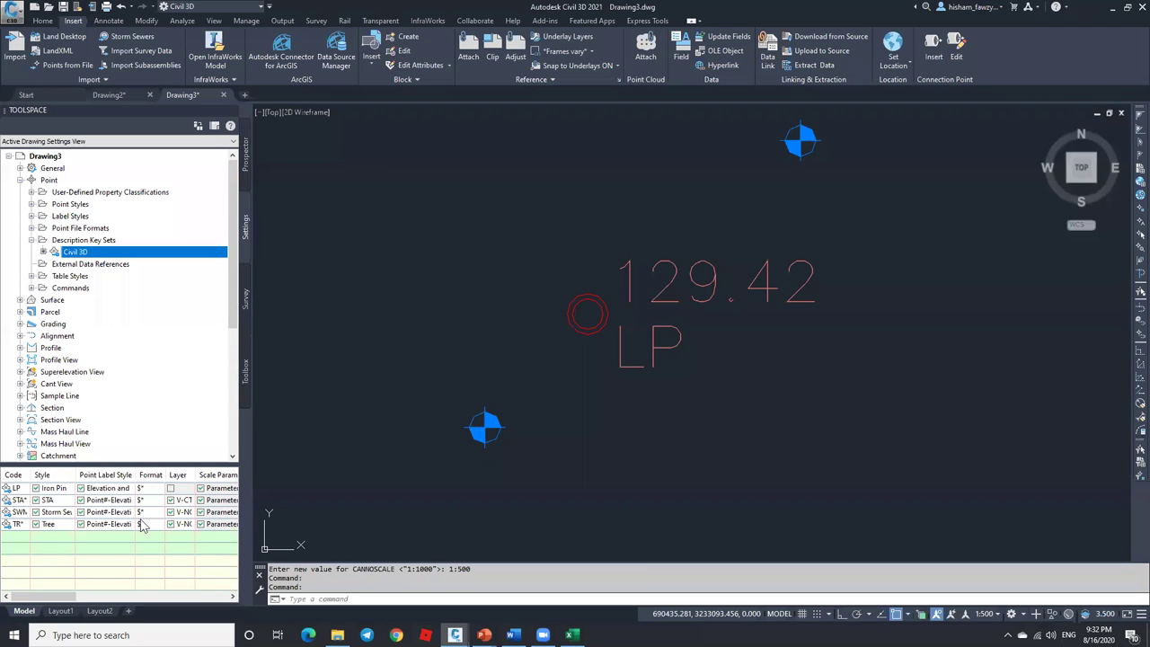
Turn on the point Style override in the LIGHT POLE group's properties.
click(243, 174)
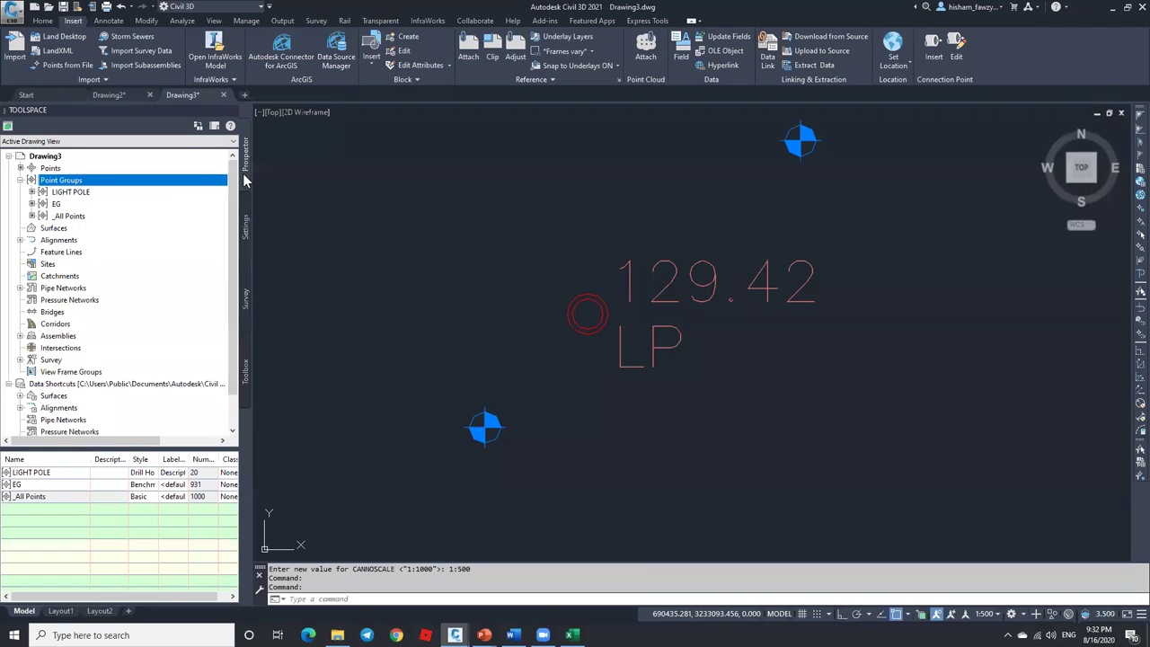
right_click(77, 191)
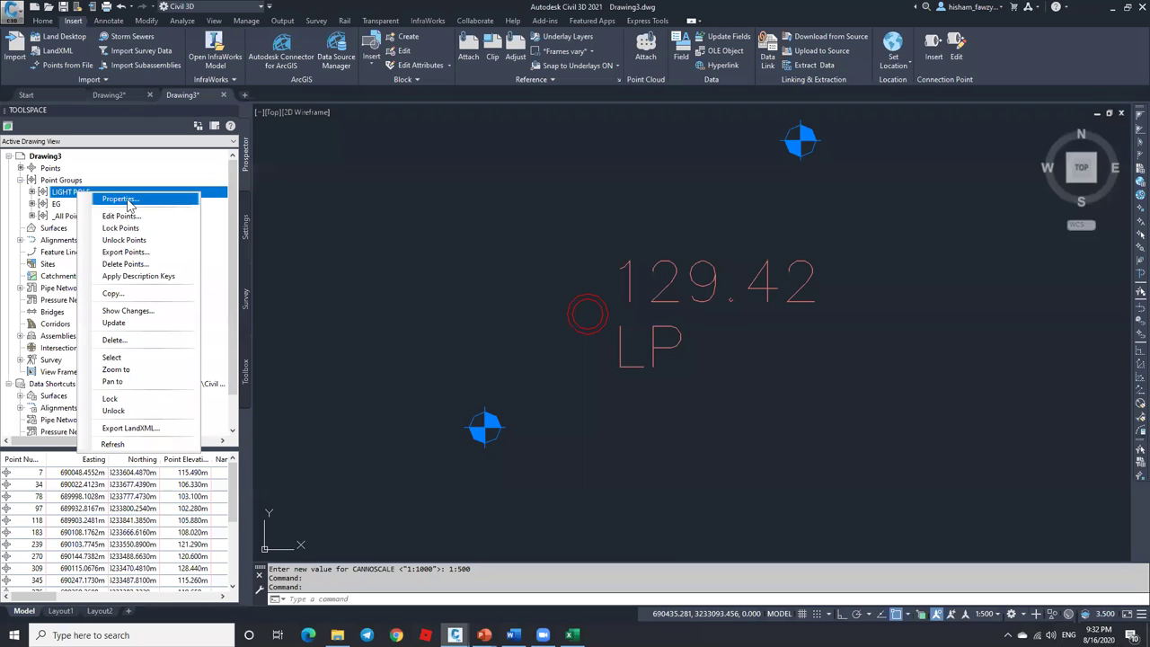
click(160, 203)
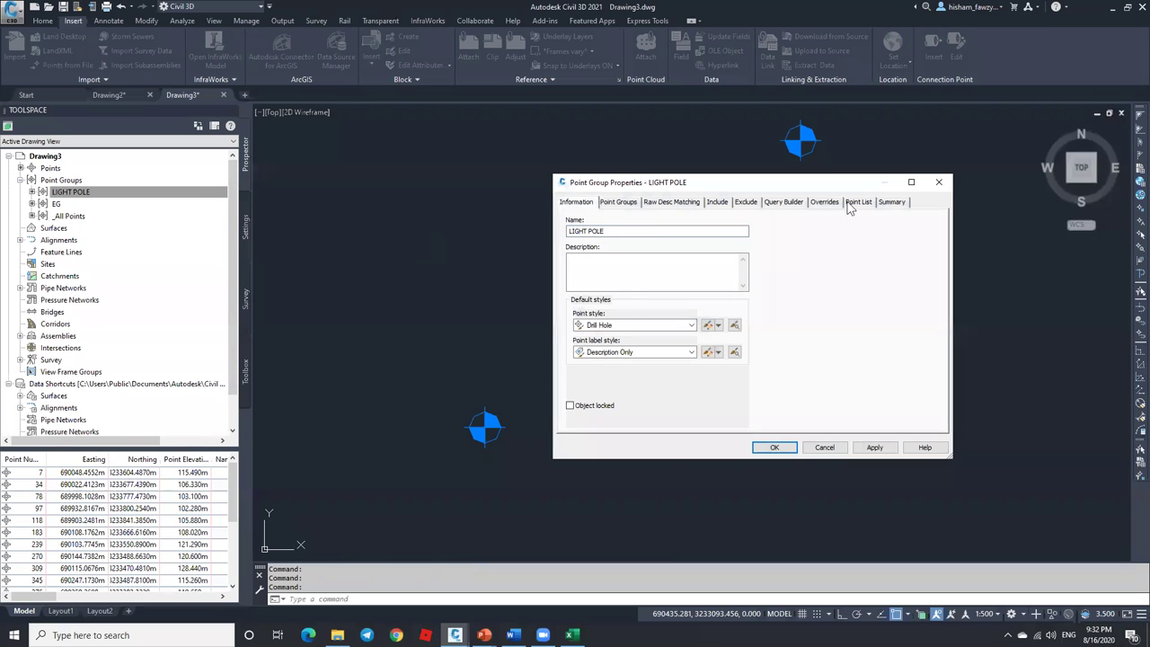
click(824, 202)
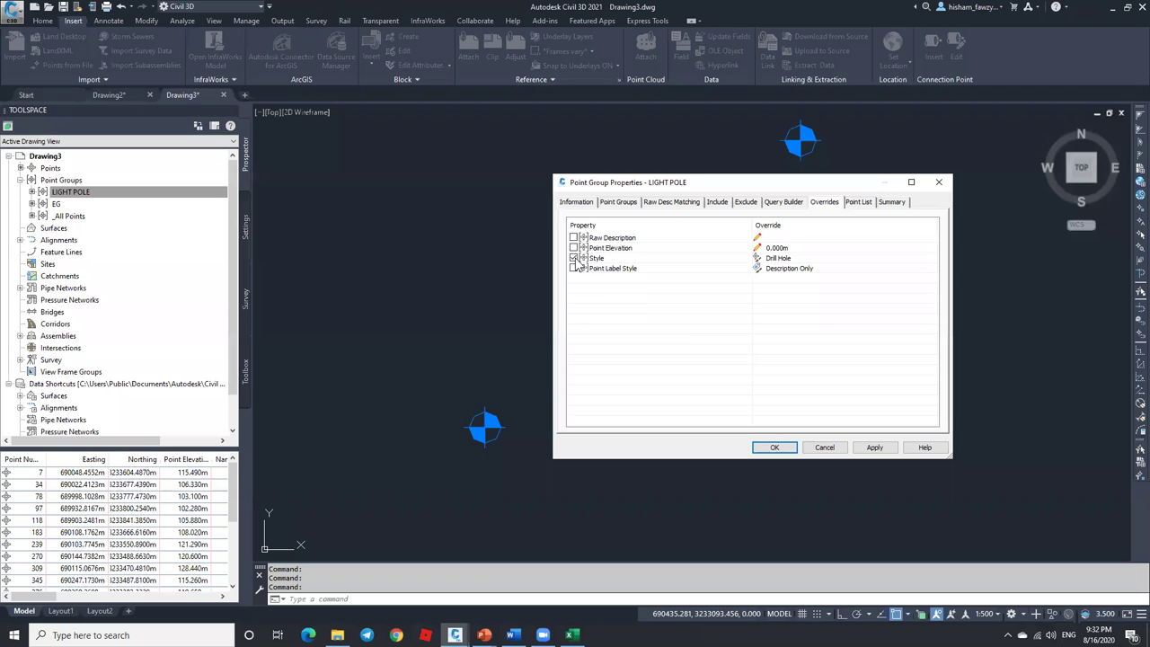
click(774, 447)
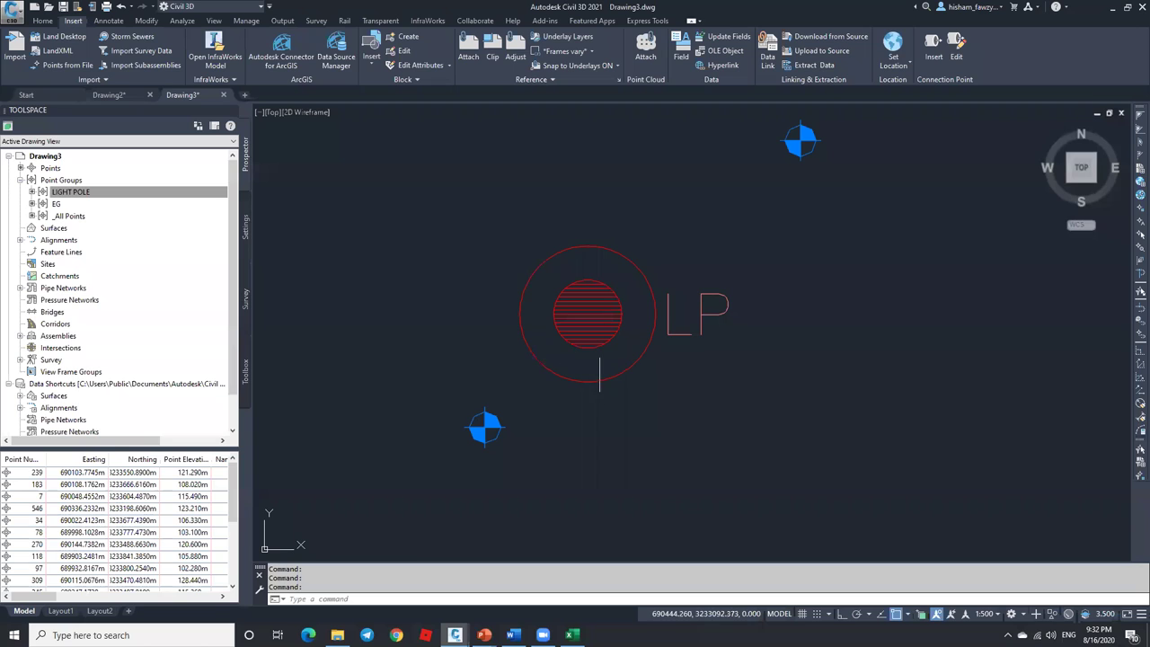
scroll(692, 289, down, 5)
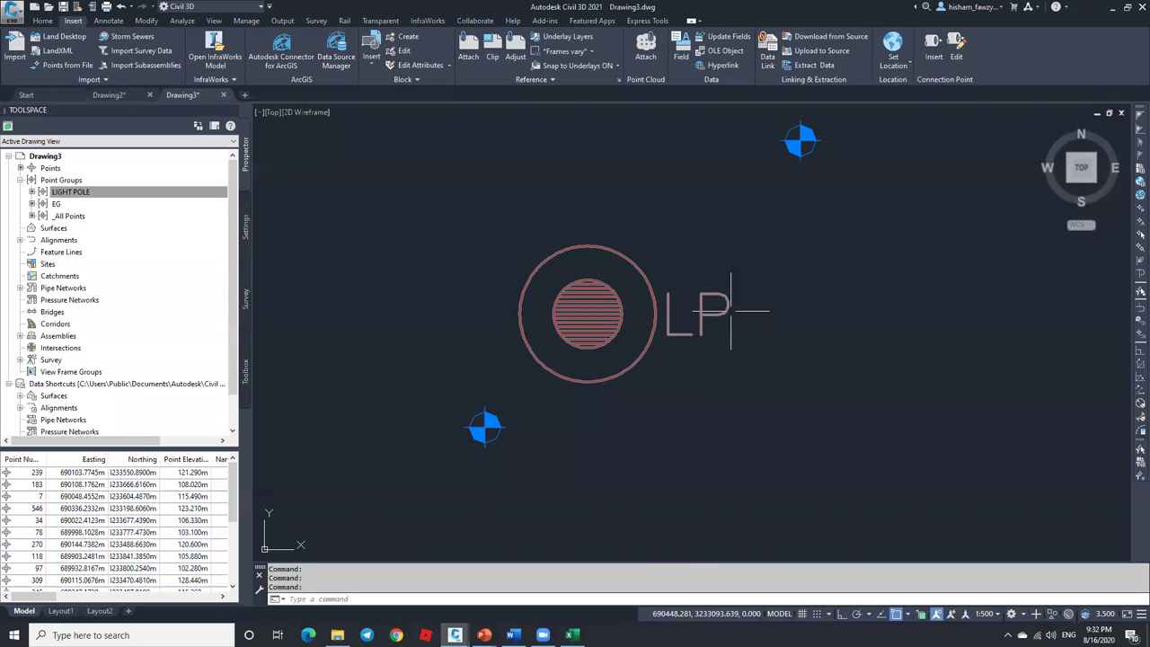
scroll(693, 290, down, 5)
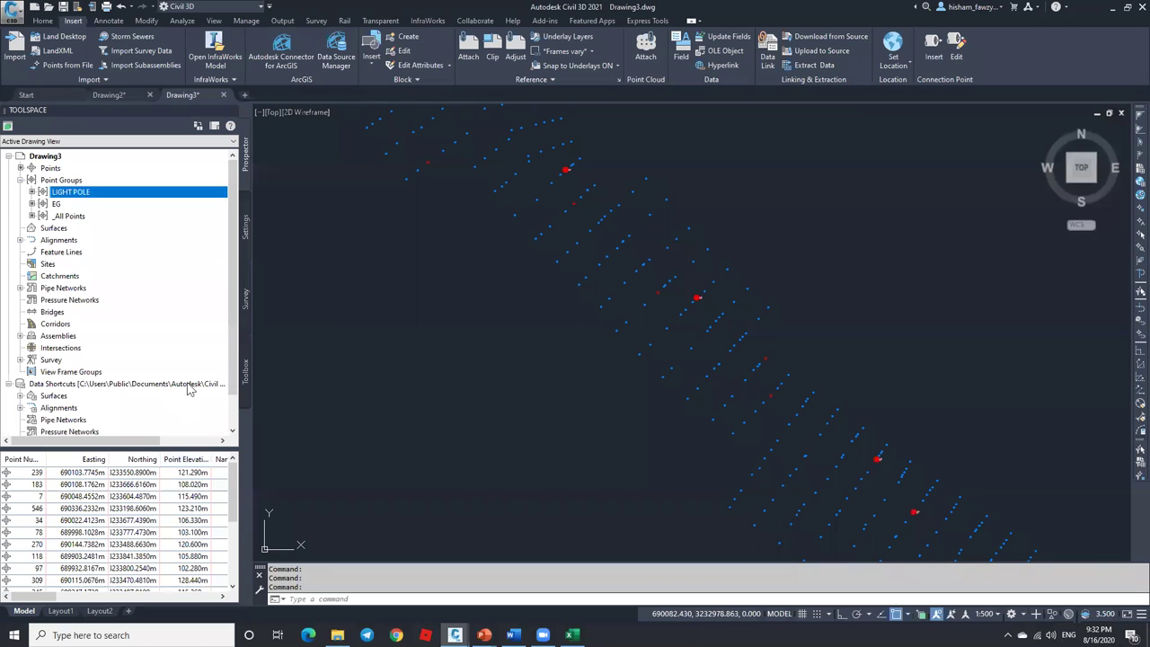
scroll(698, 284, up, 5)
scroll(691, 345, up, 3)
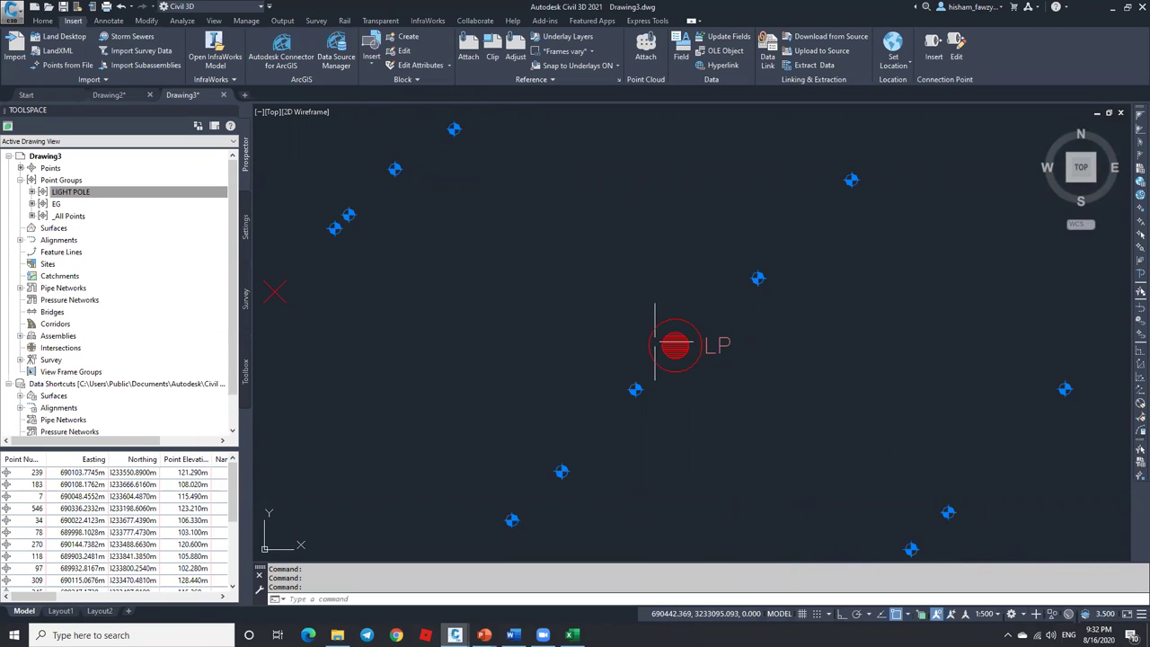
Also turn on the Point Label Style override for the LIGHT POLE group.
click(89, 193)
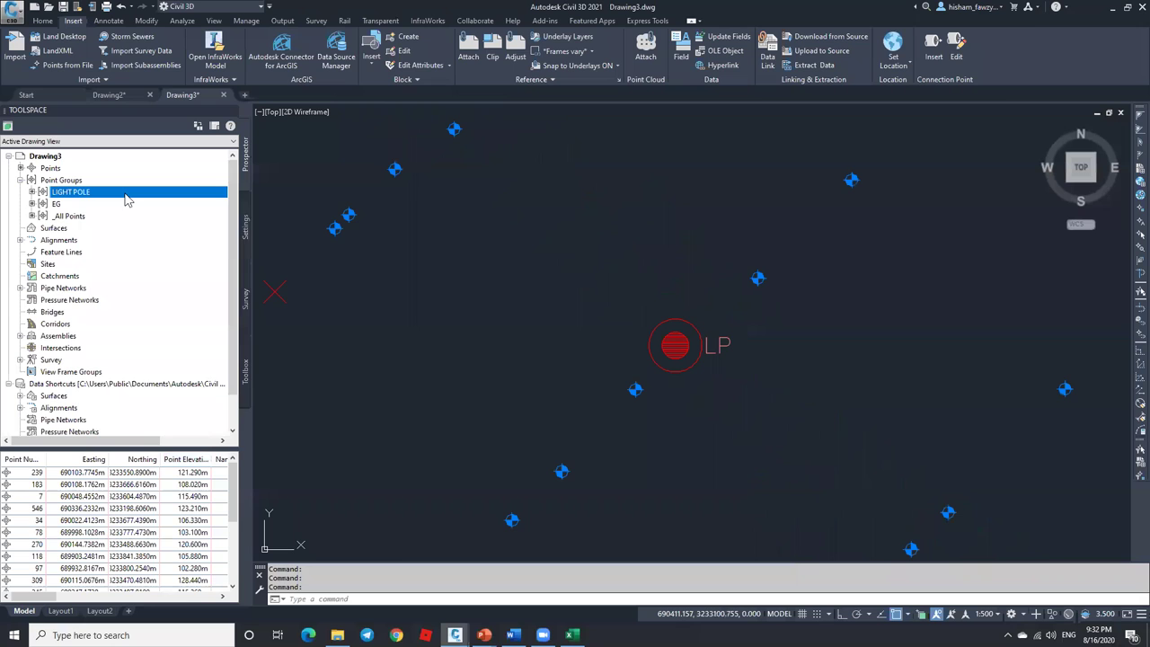
right_click(139, 195)
click(158, 202)
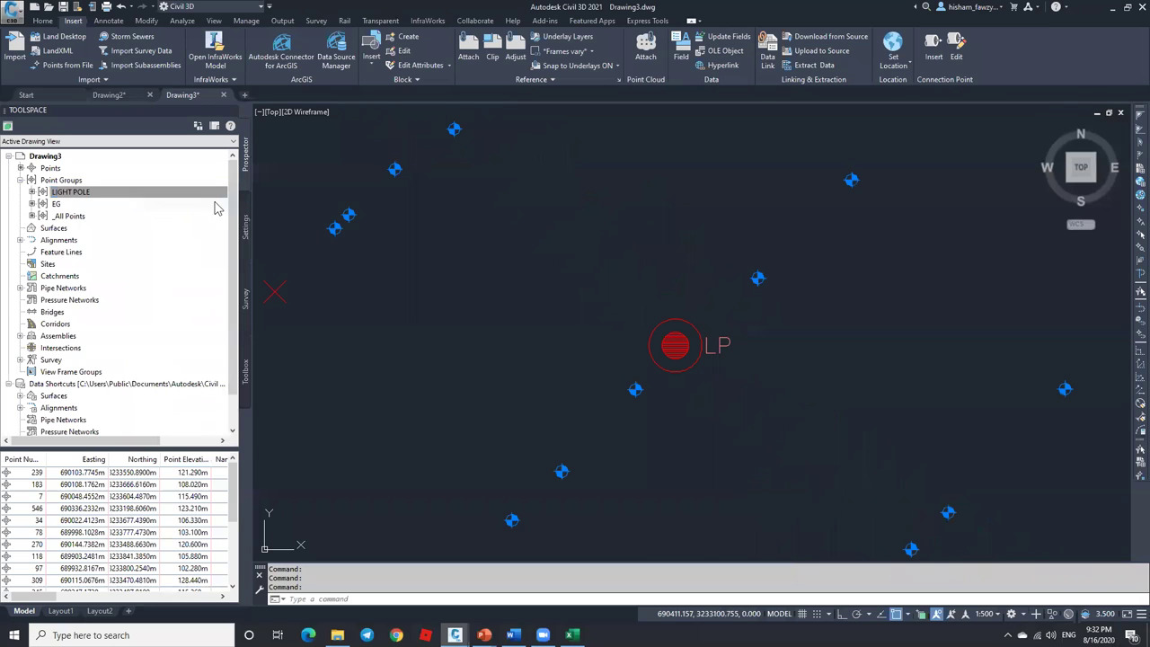
click(824, 202)
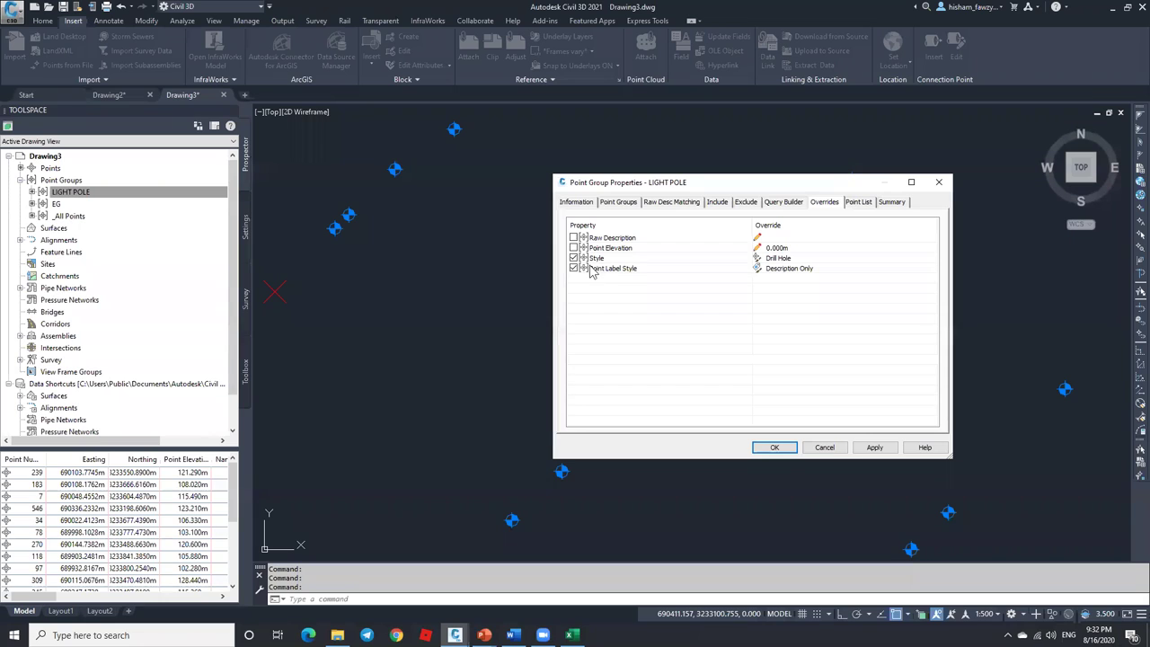
click(774, 448)
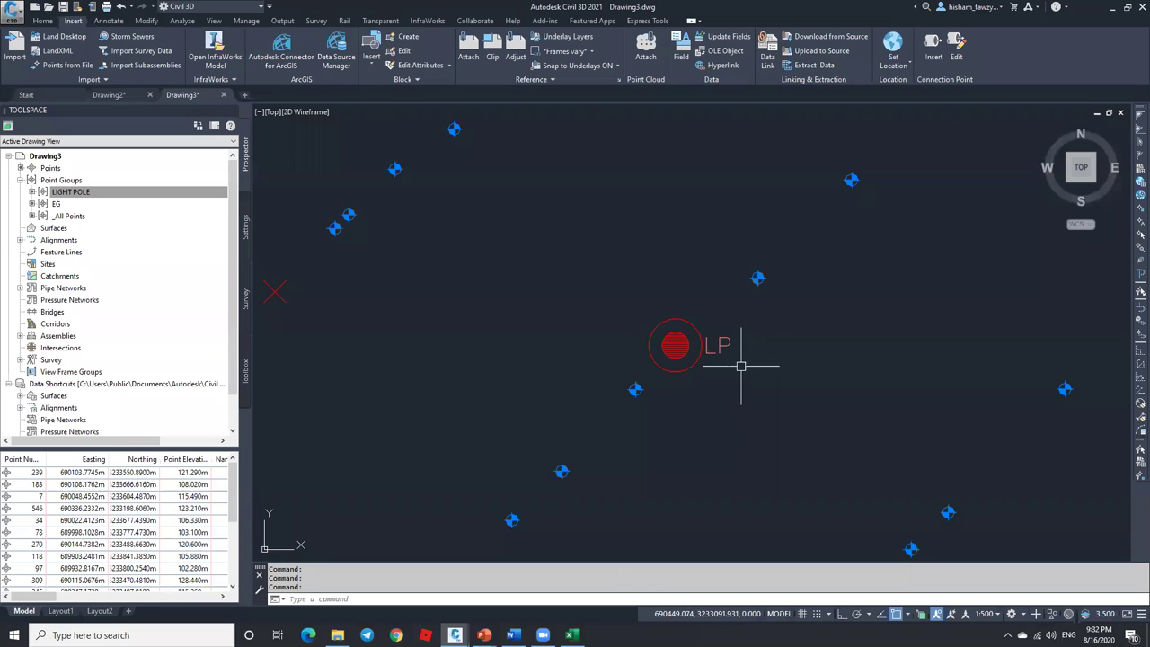
Check the light pole rows in MORE THAN POINTS.xlsx, including height value 16, against the drawing.
click(571, 635)
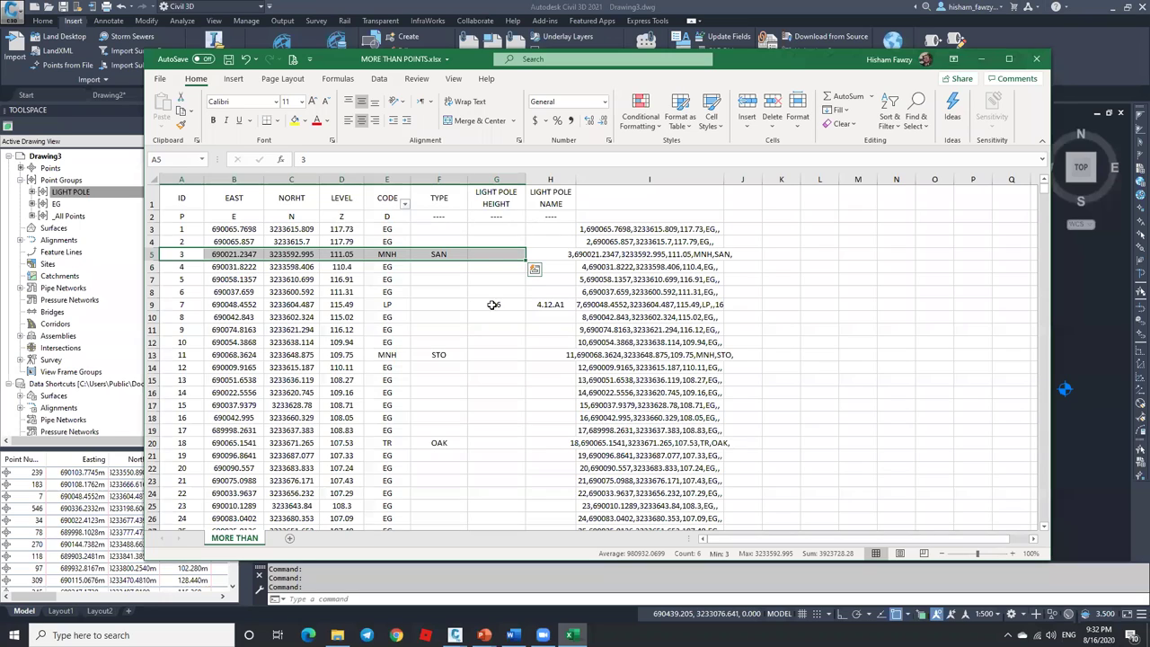
click(493, 305)
scroll(514, 358, down, 20)
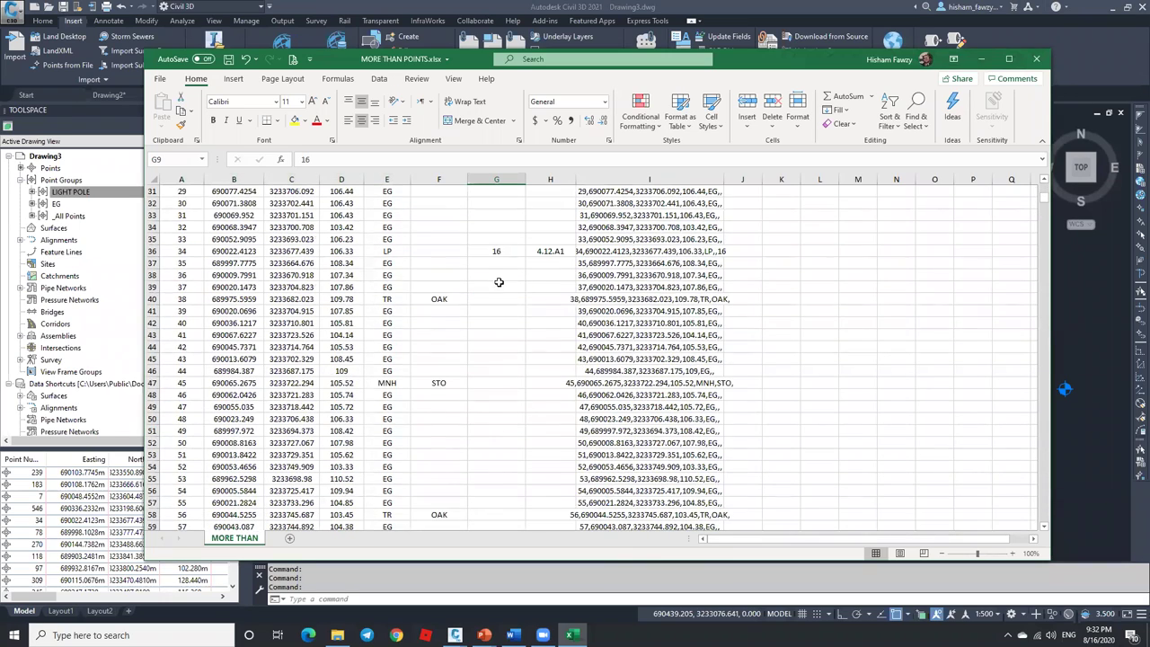
scroll(499, 308, down, 20)
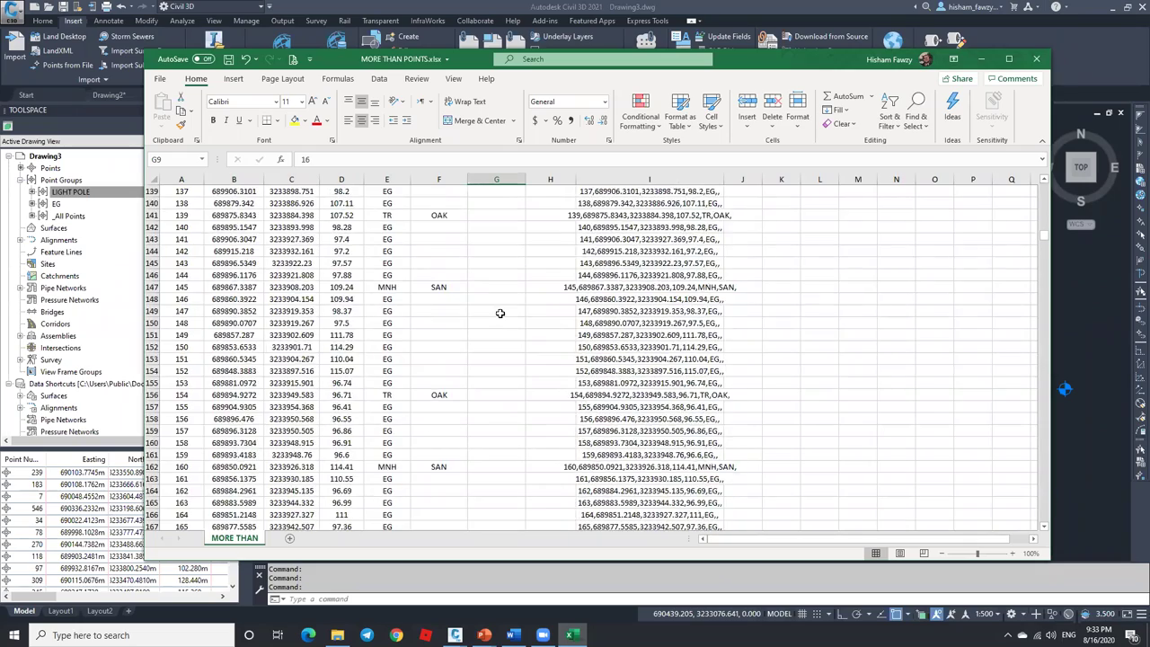
scroll(504, 332, down, 20)
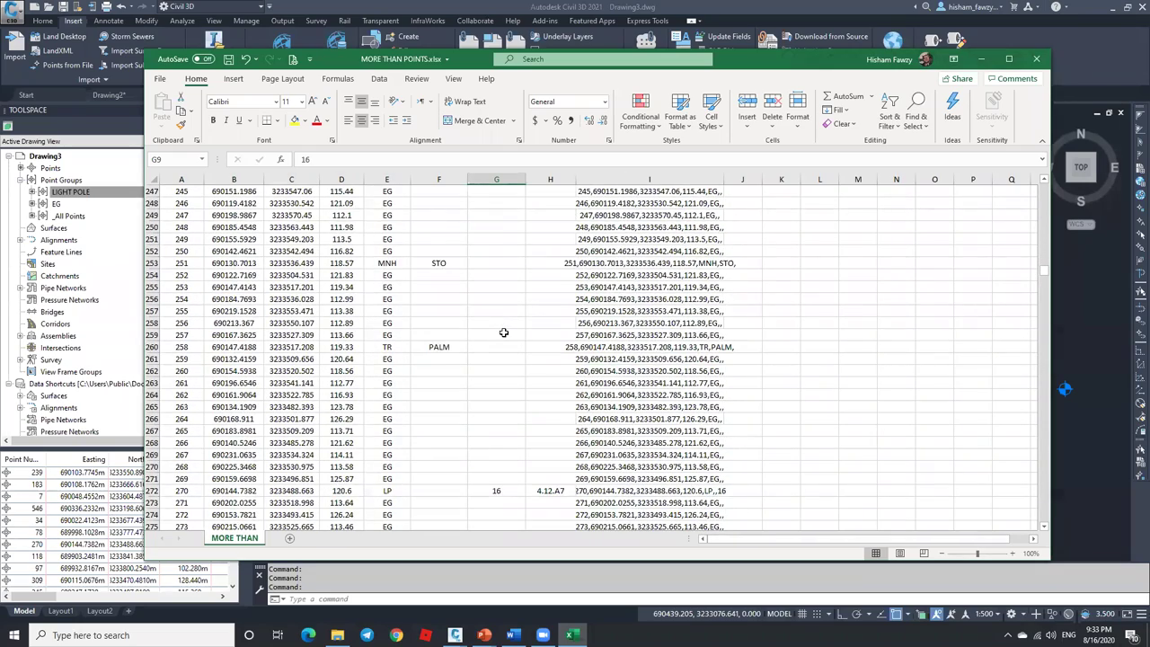
click(981, 59)
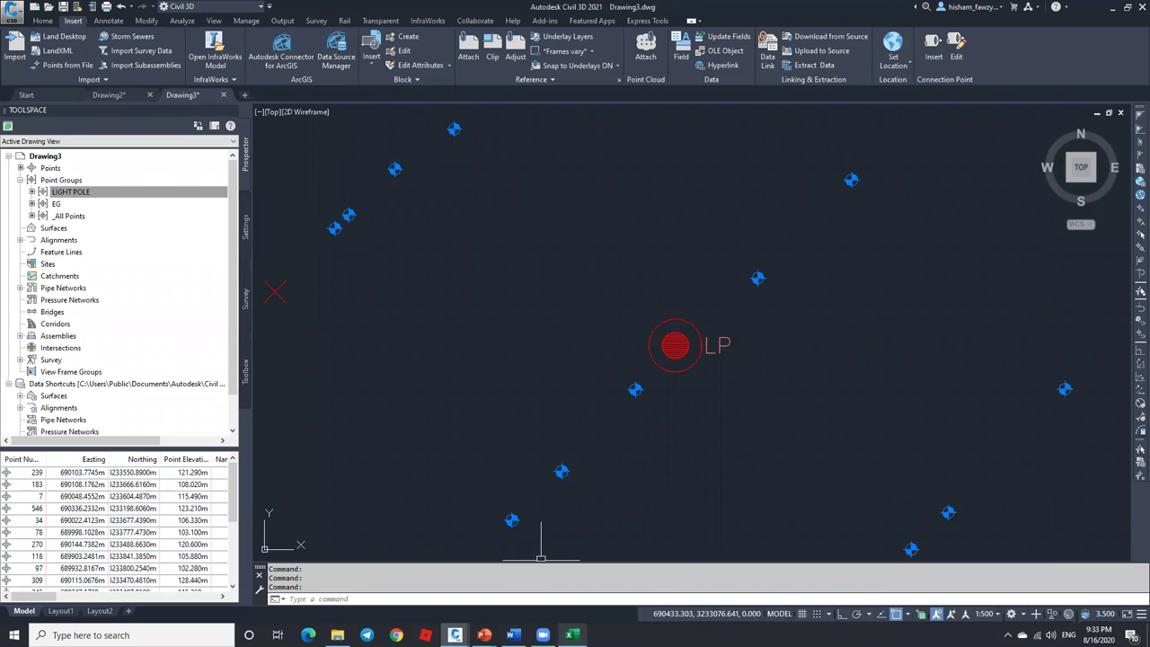
click(571, 635)
scroll(483, 334, up, 5)
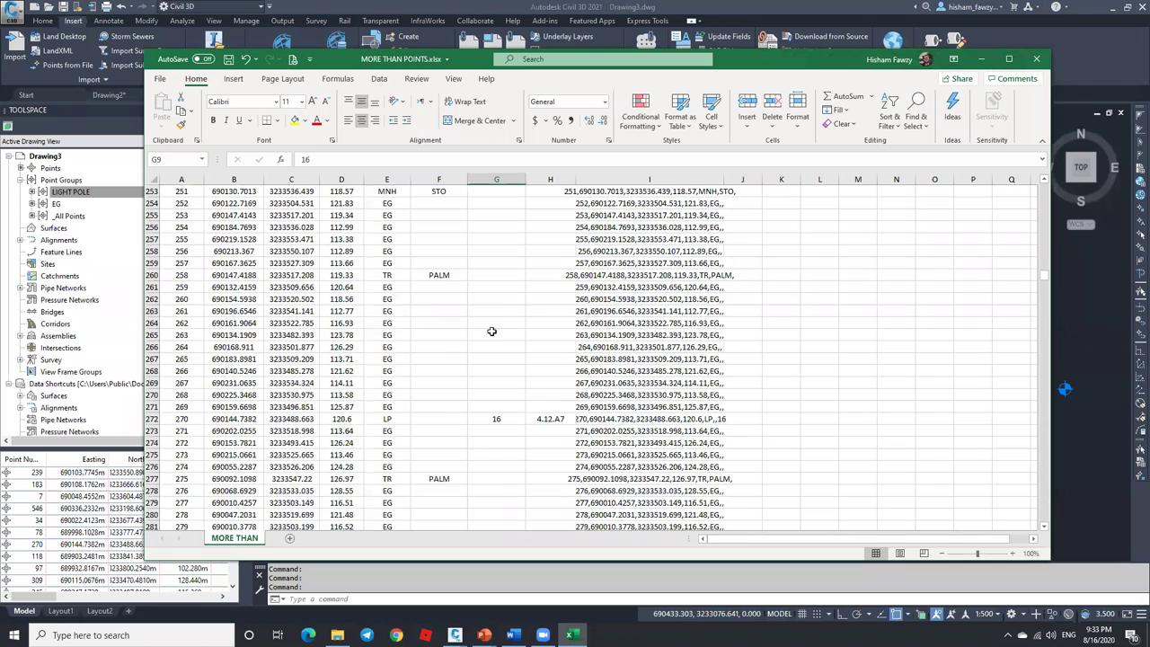
click(984, 60)
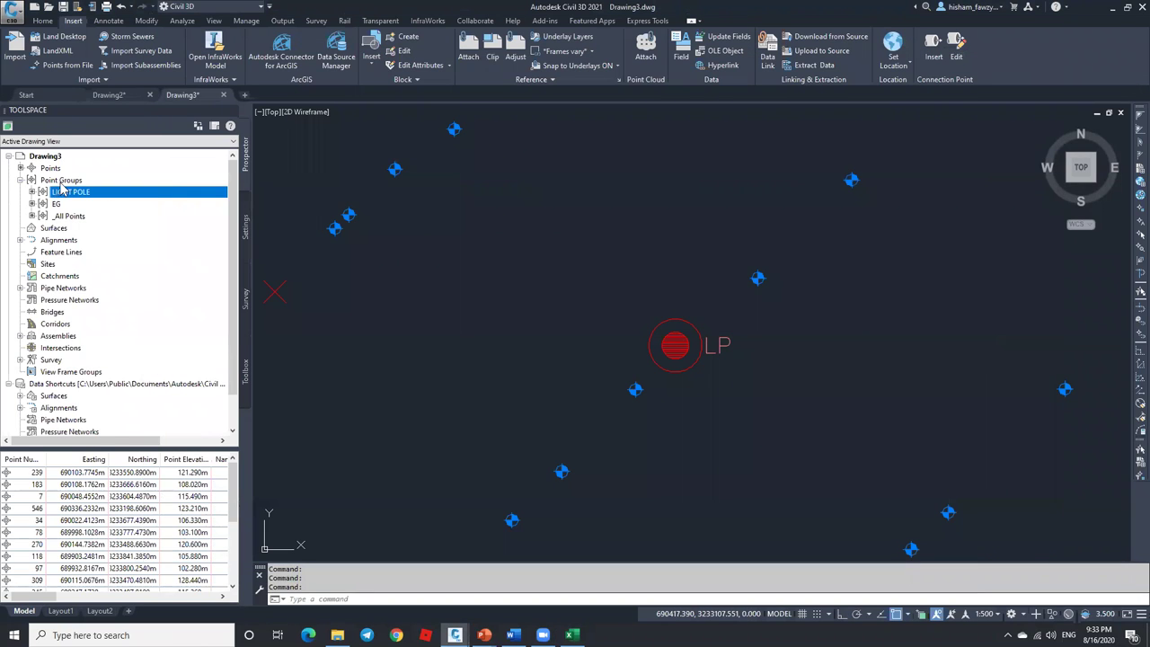
Create a new MANHOLE point group that includes points with raw description MNH.
right_click(63, 182)
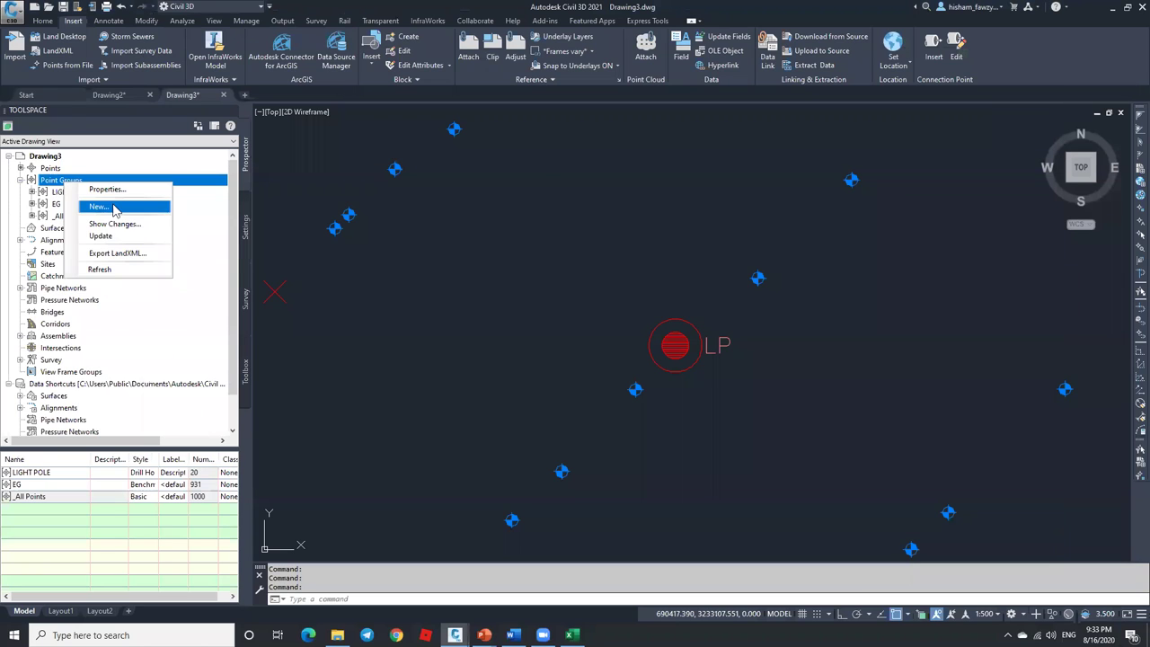
click(99, 206)
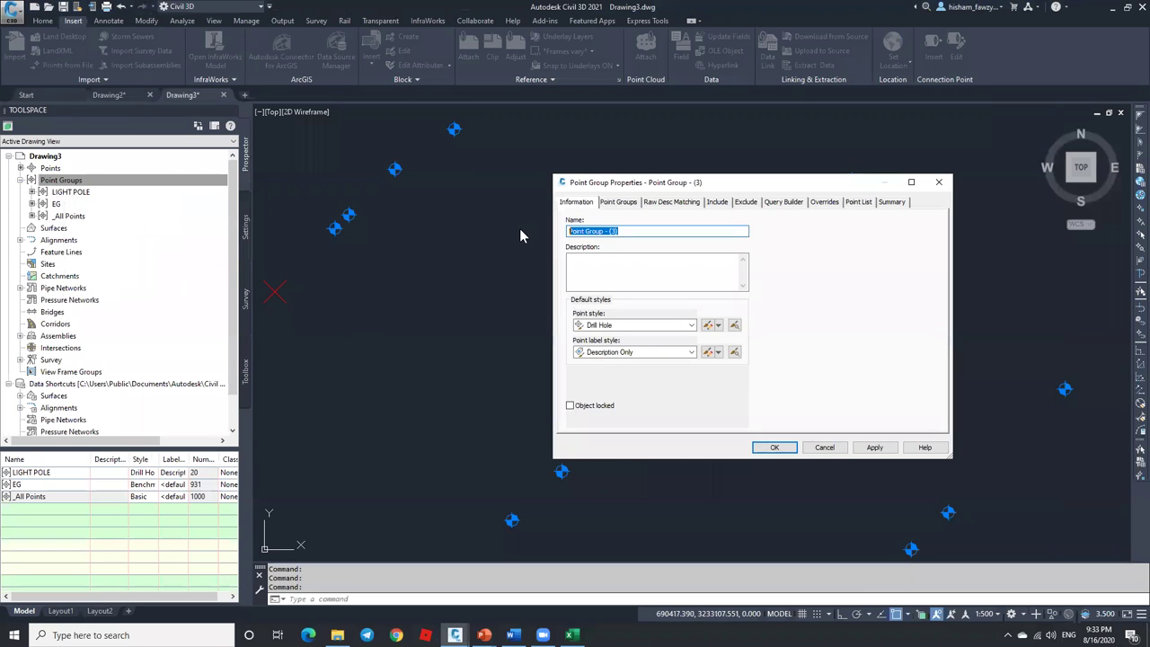
text(MANHOLE)
click(716, 202)
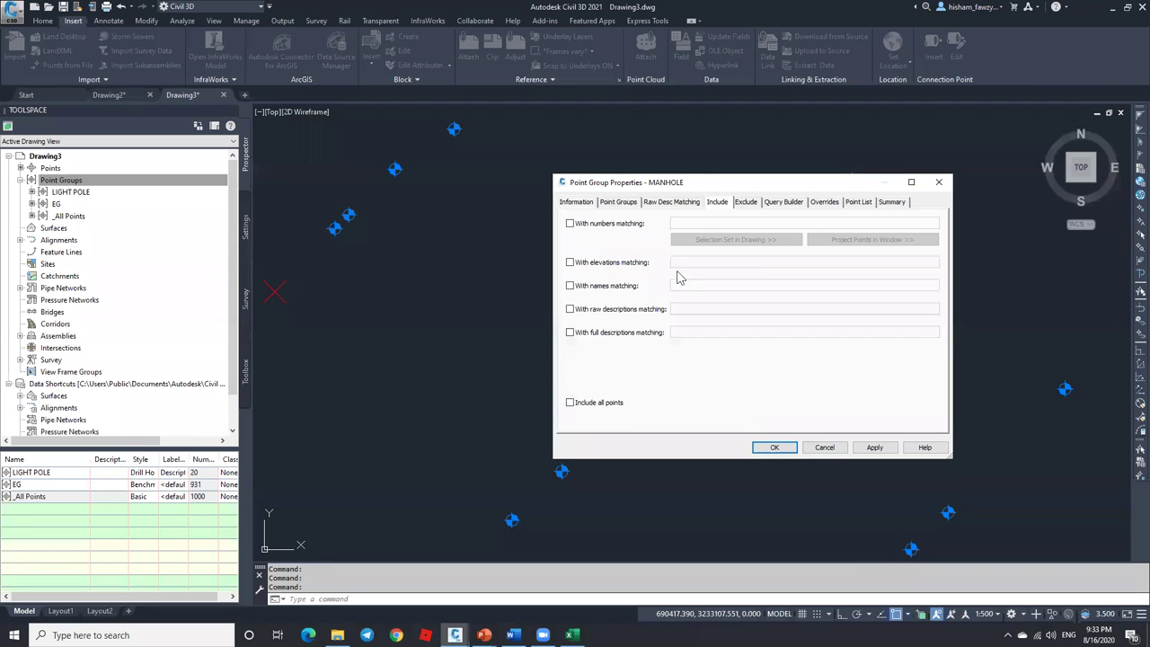
click(661, 310)
click(684, 308)
text(MNH)
Give the MANHOLE group the Storm Sewer Manhole point style and Description Only labels, then confirm.
click(575, 202)
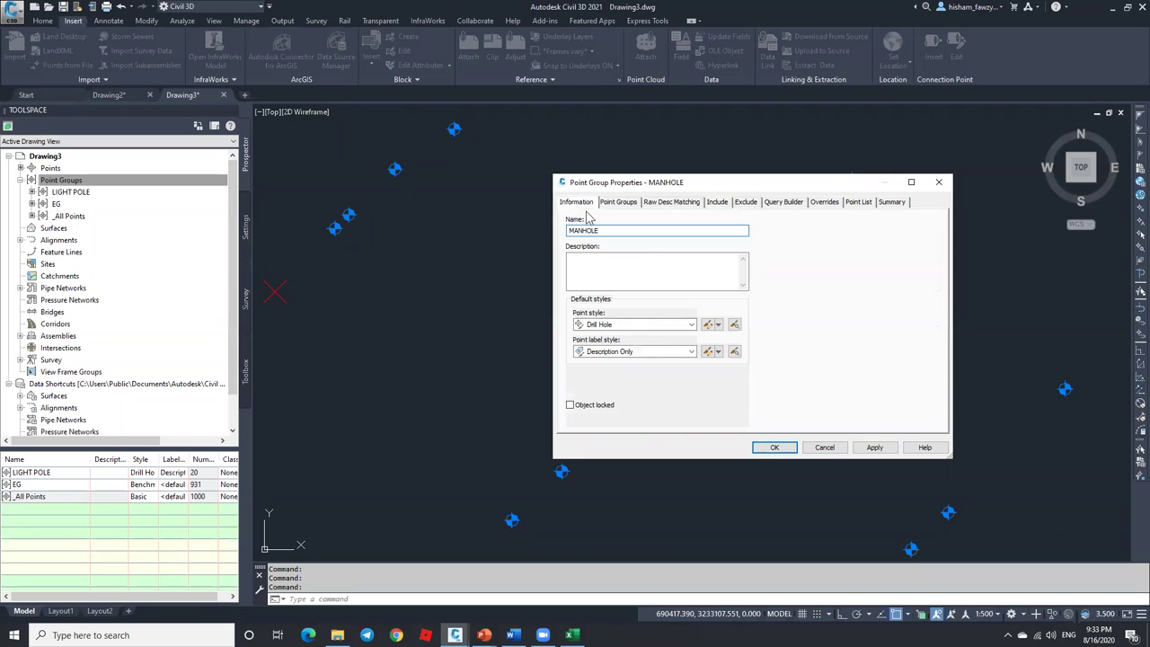
click(656, 325)
scroll(624, 358, up, 1)
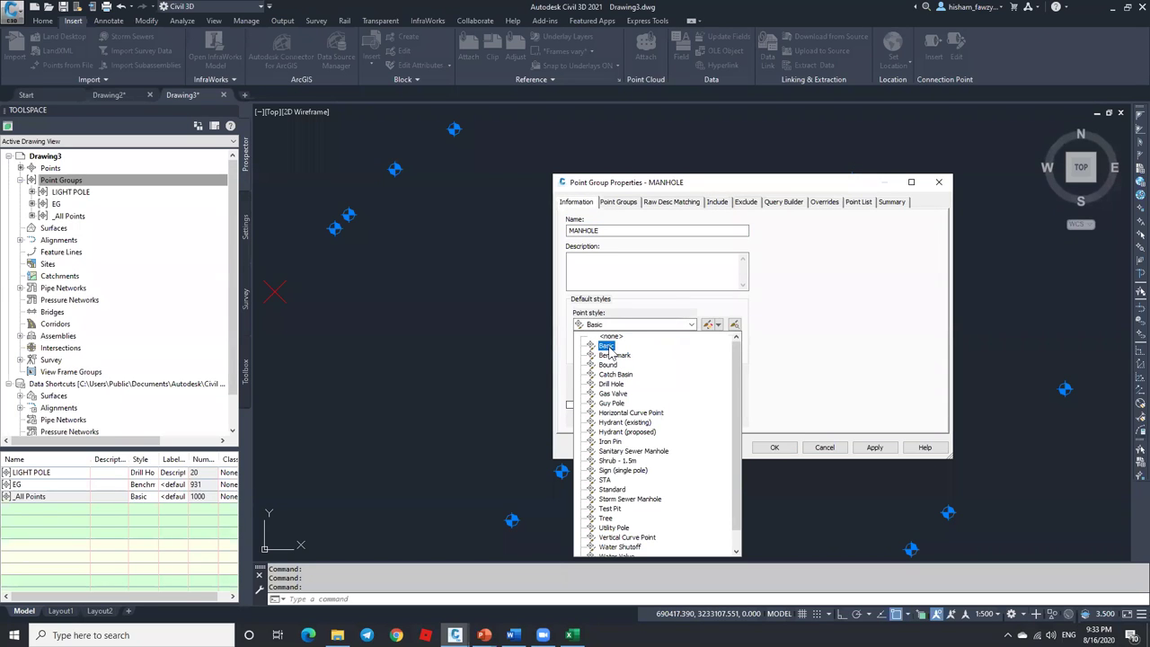
click(607, 347)
click(633, 352)
click(633, 352)
click(634, 351)
click(635, 325)
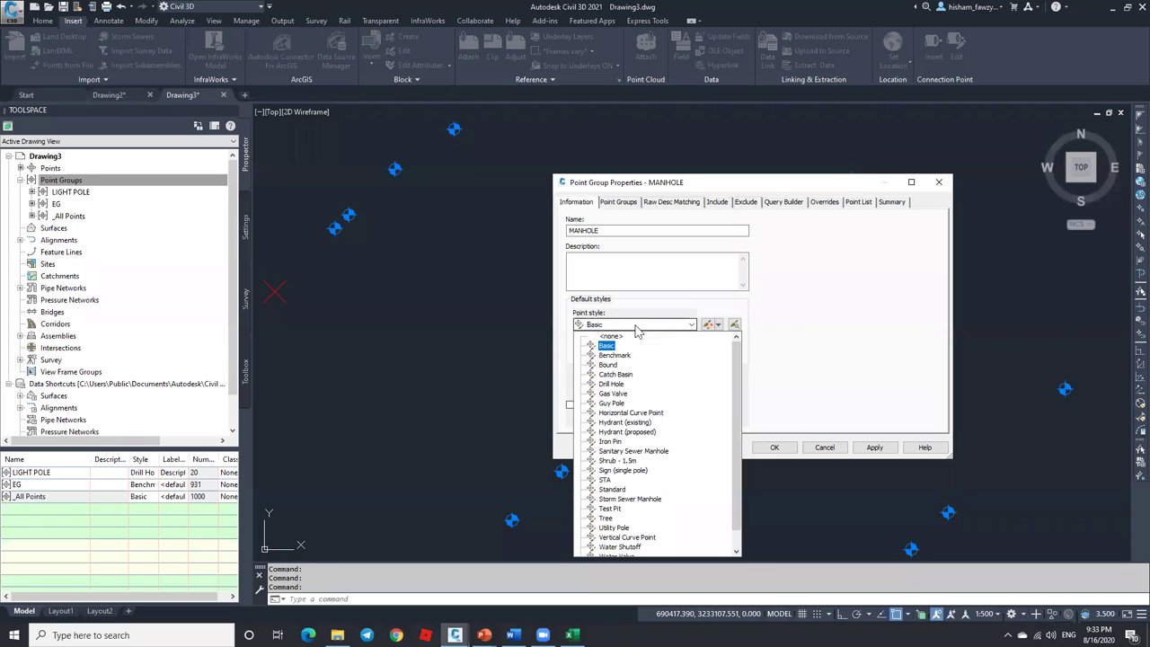
click(626, 500)
click(650, 352)
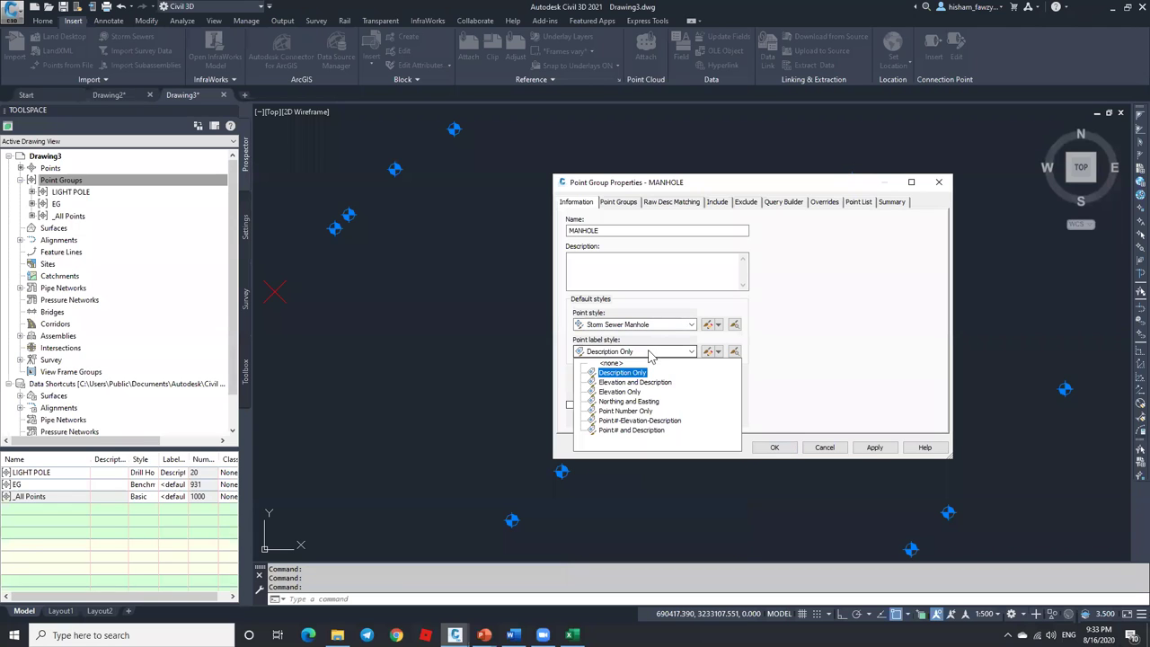
click(622, 372)
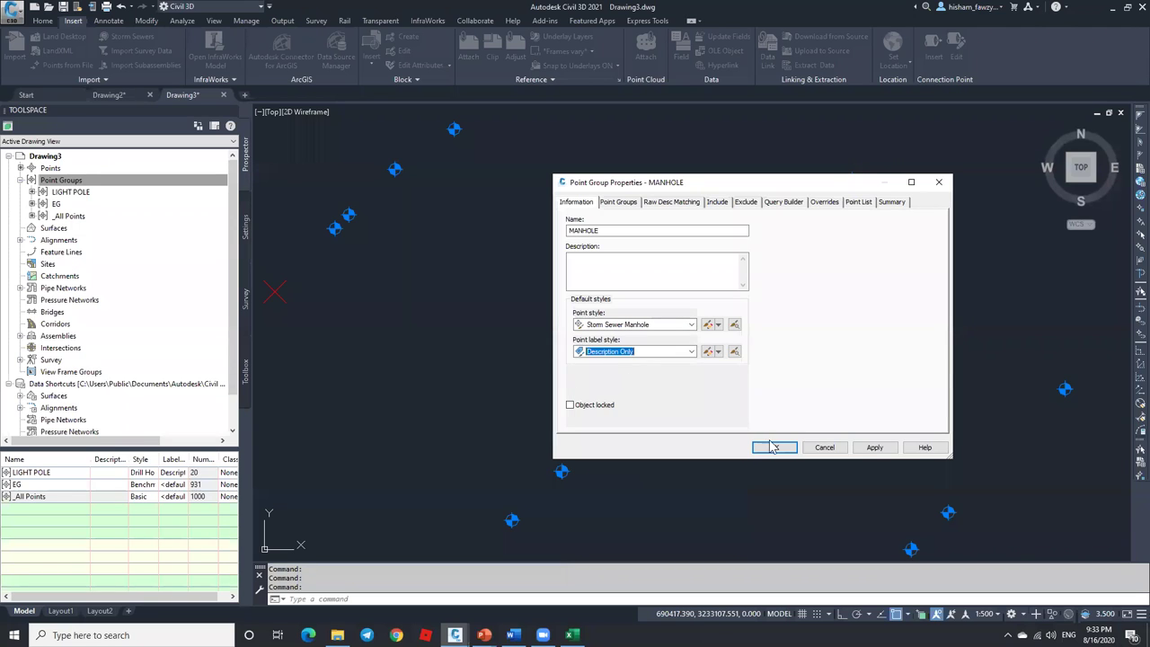
click(774, 446)
scroll(860, 346, down, 4)
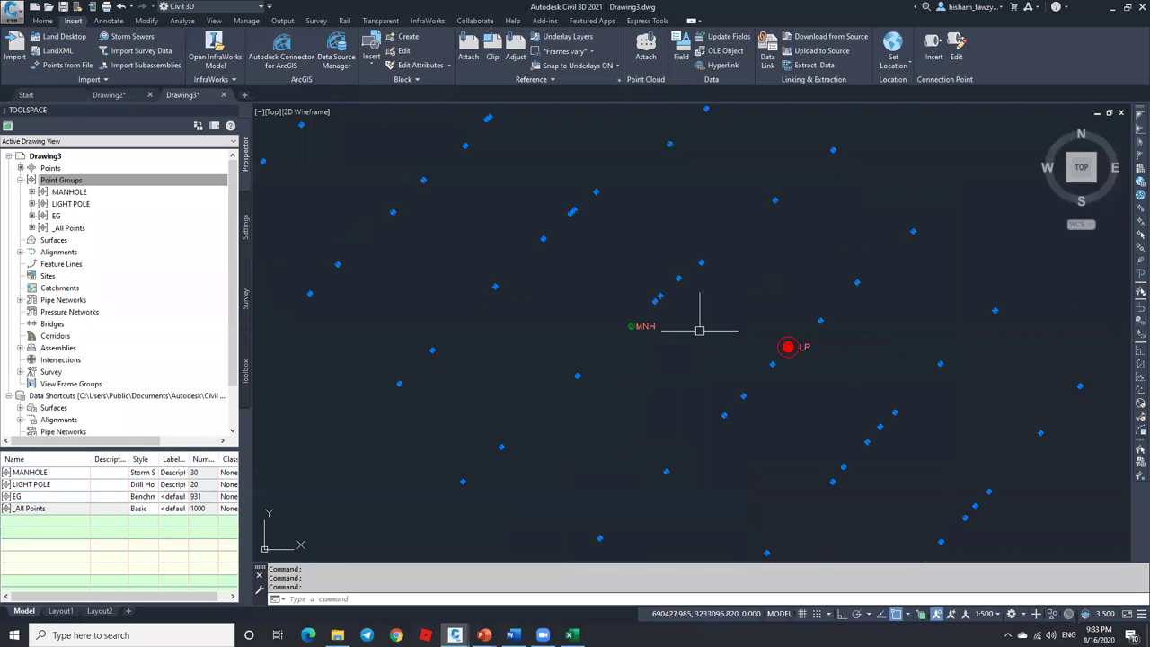
scroll(634, 328, up, 6)
scroll(665, 287, up, 2)
scroll(671, 283, down, 4)
scroll(672, 282, down, 4)
scroll(732, 325, up, 3)
scroll(741, 366, down, 2)
scroll(744, 410, up, 4)
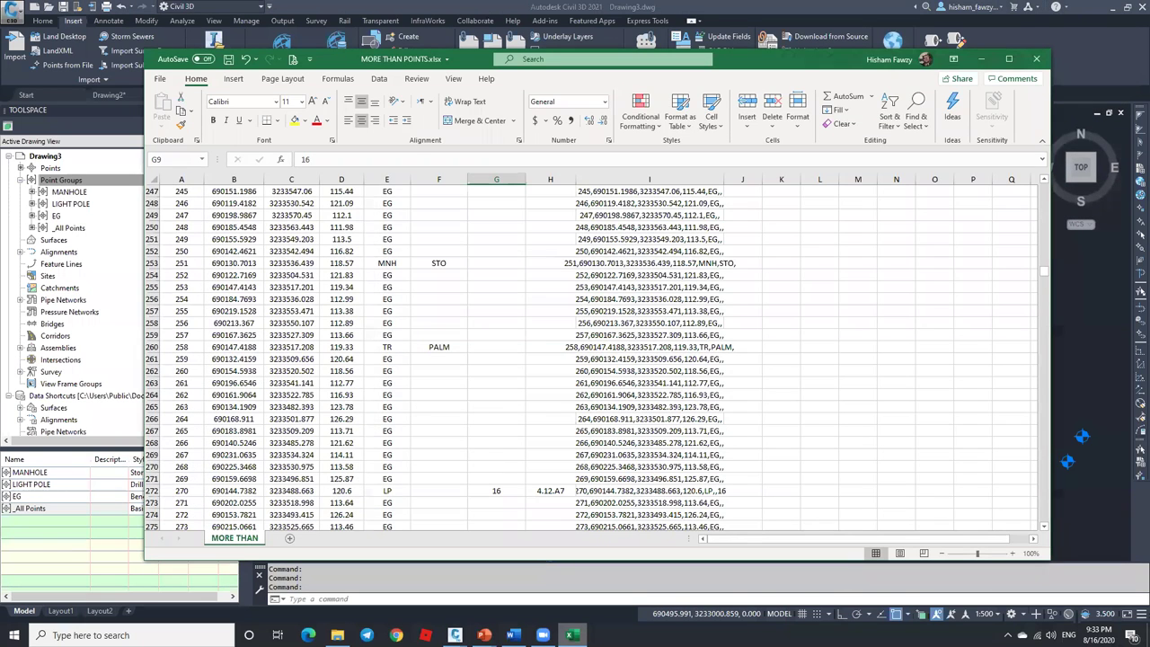
click(572, 634)
click(394, 334)
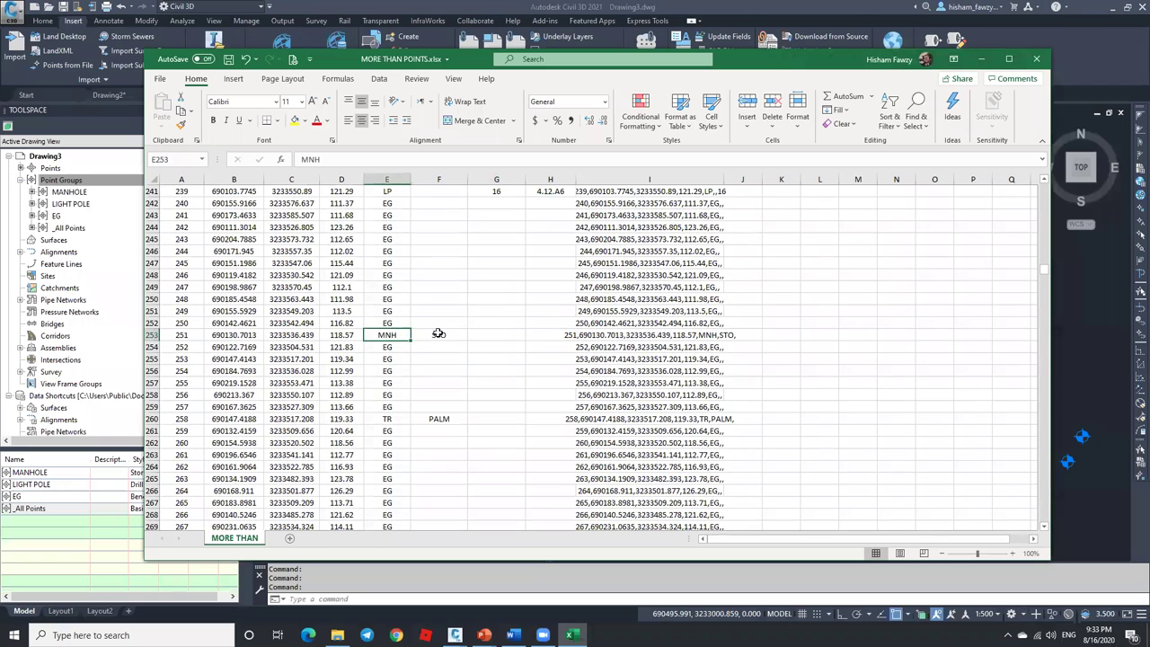
click(440, 334)
scroll(477, 325, up, 6)
scroll(442, 321, up, 16)
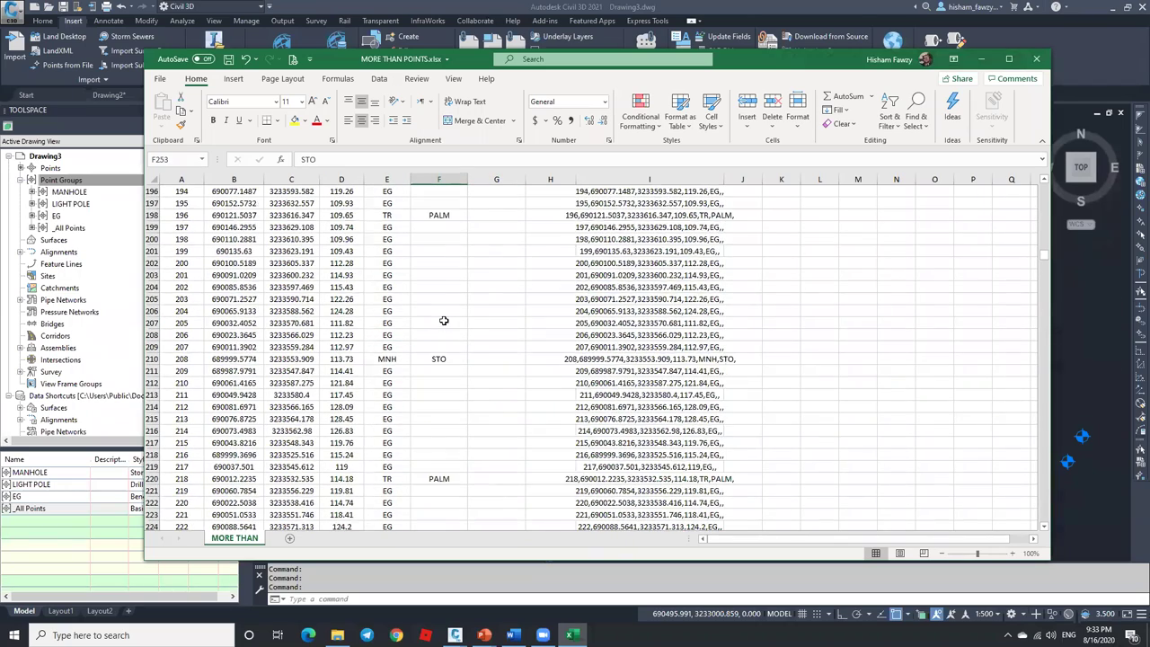
click(456, 381)
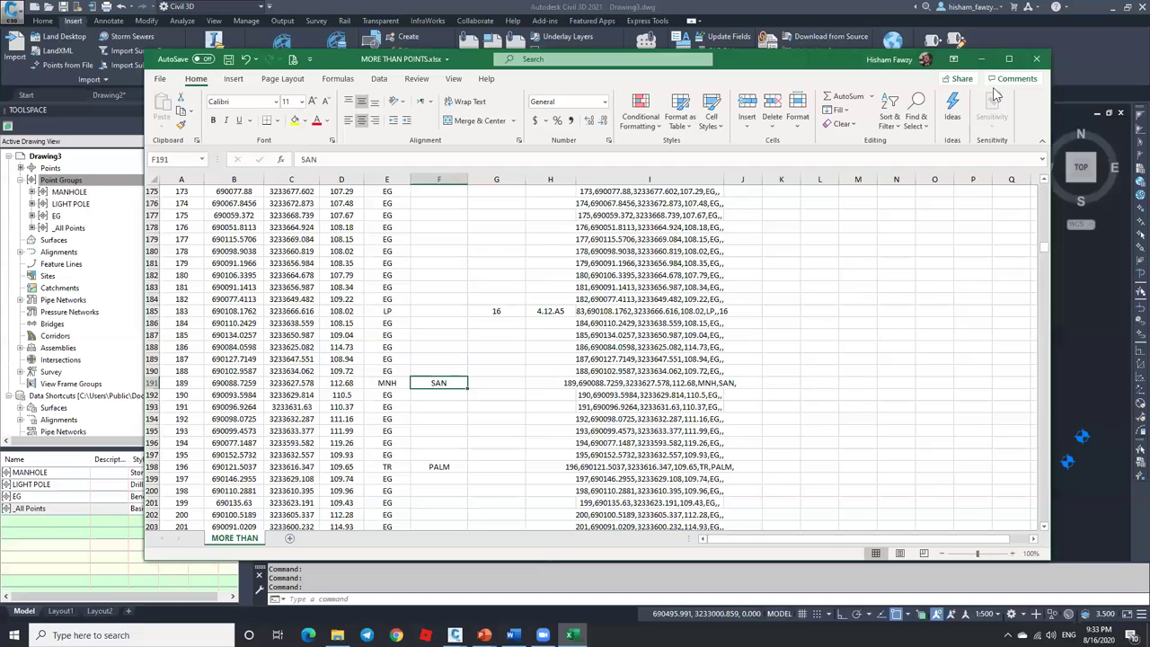
click(981, 58)
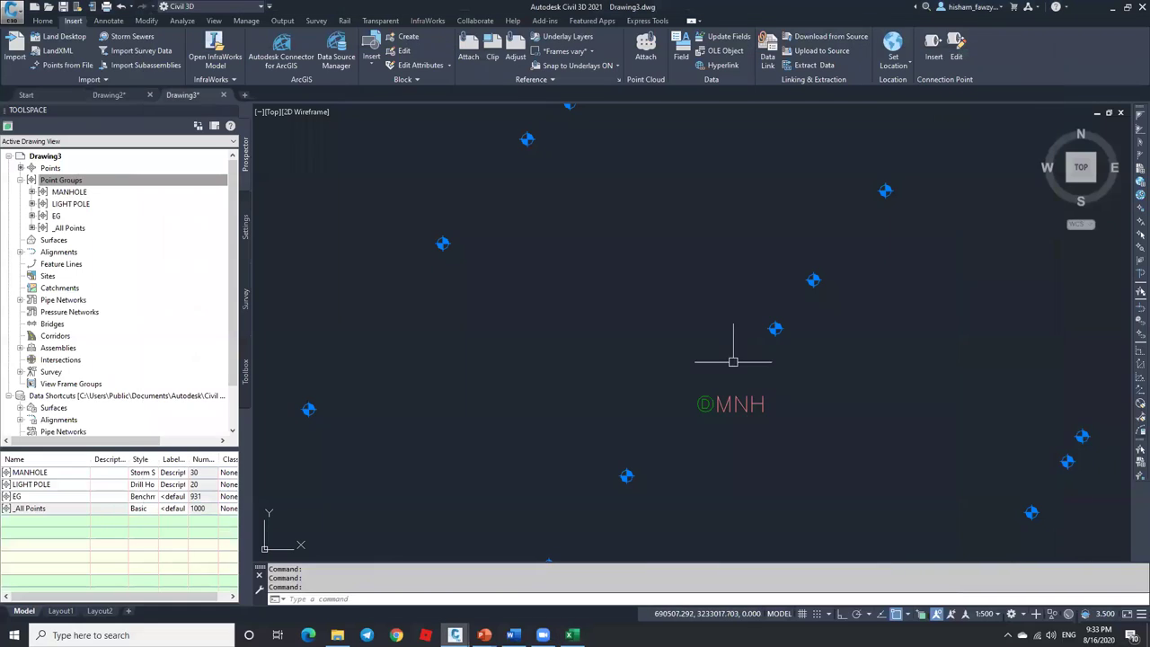
Inspect the MNH manhole point, then open the action menu for the MANHOLE point group.
click(717, 407)
scroll(715, 410, up, 2)
scroll(715, 410, up, 2)
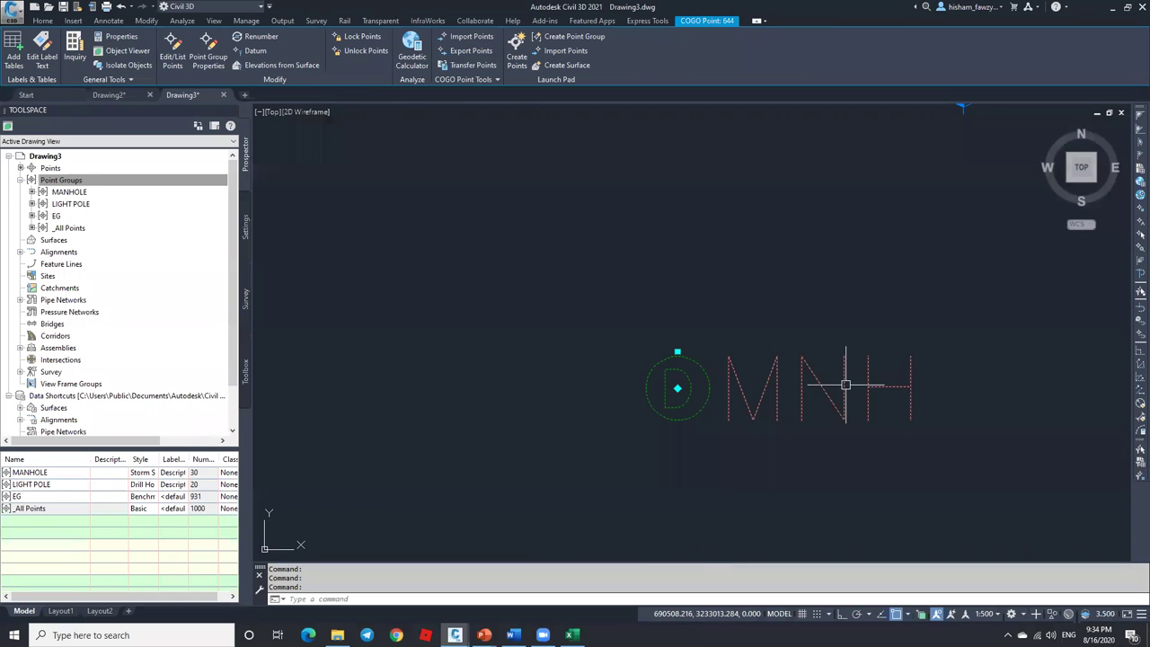
key(Escape)
click(131, 194)
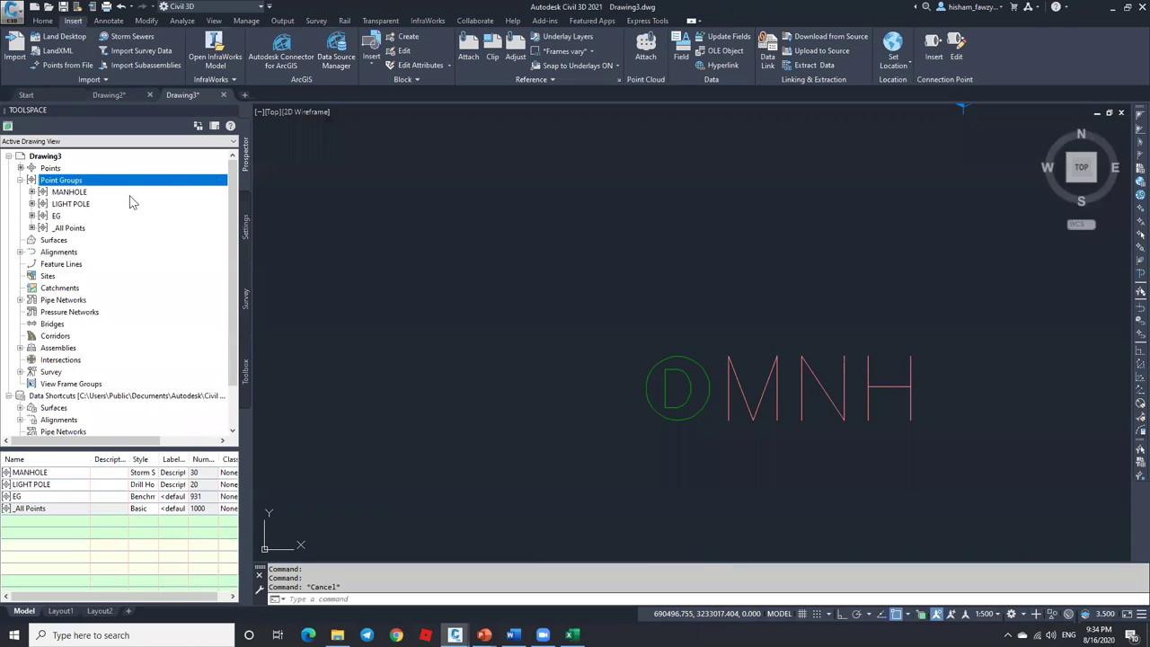
right_click(72, 192)
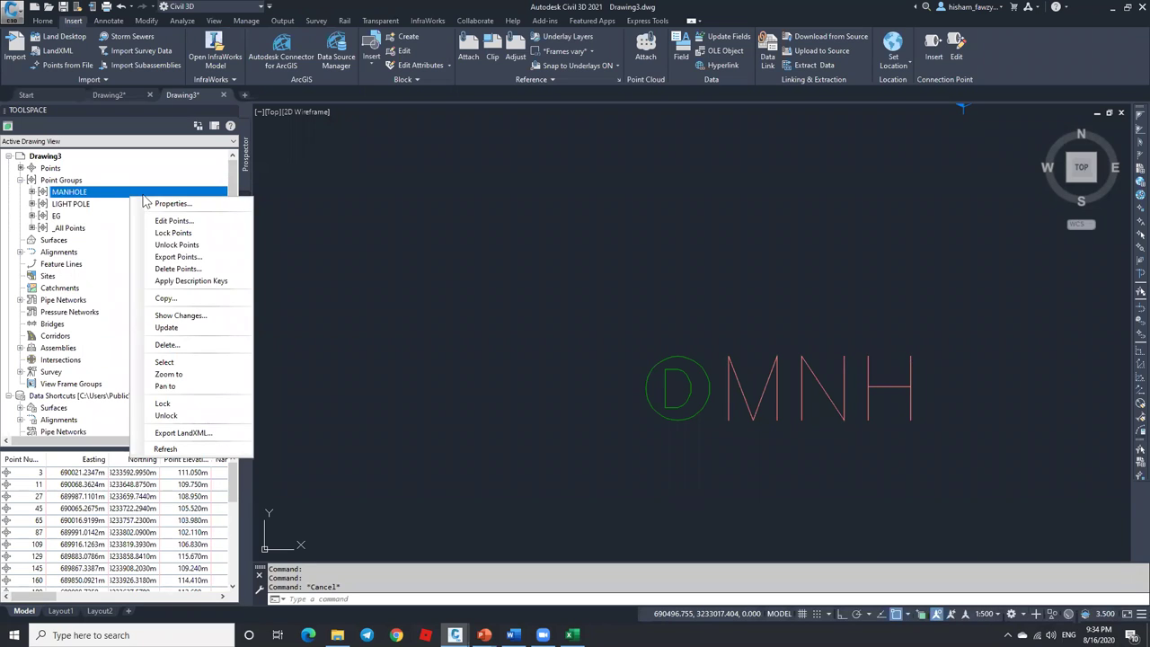
In the MANHOLE group's properties, copy the Description Only label style into a new style.
click(175, 204)
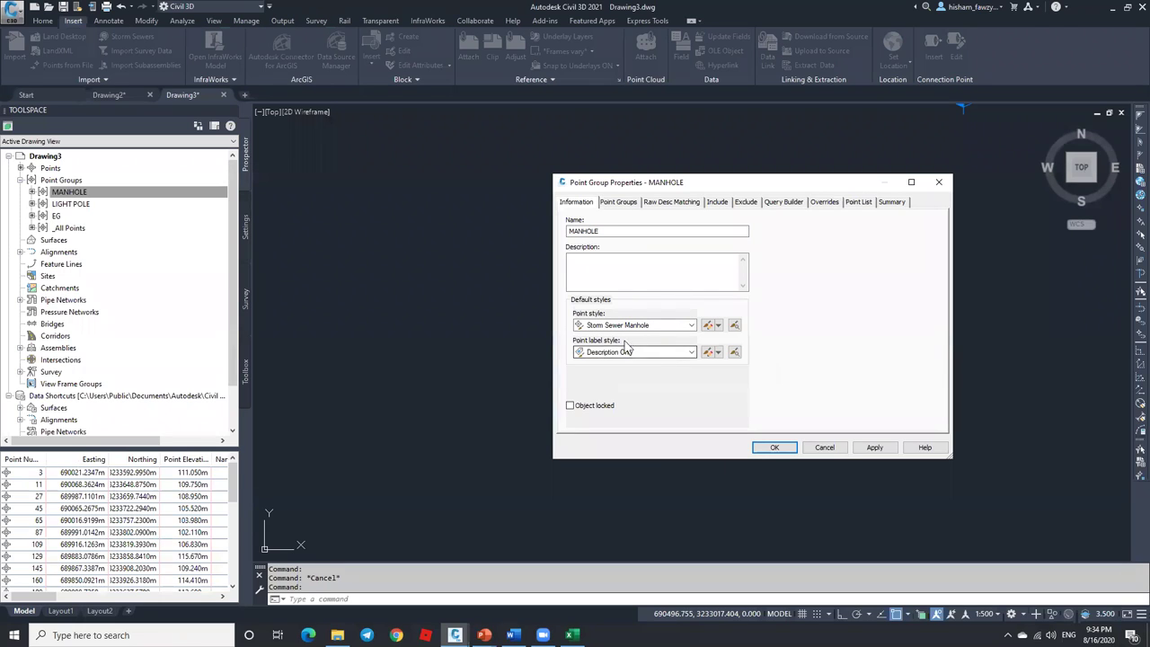
click(717, 352)
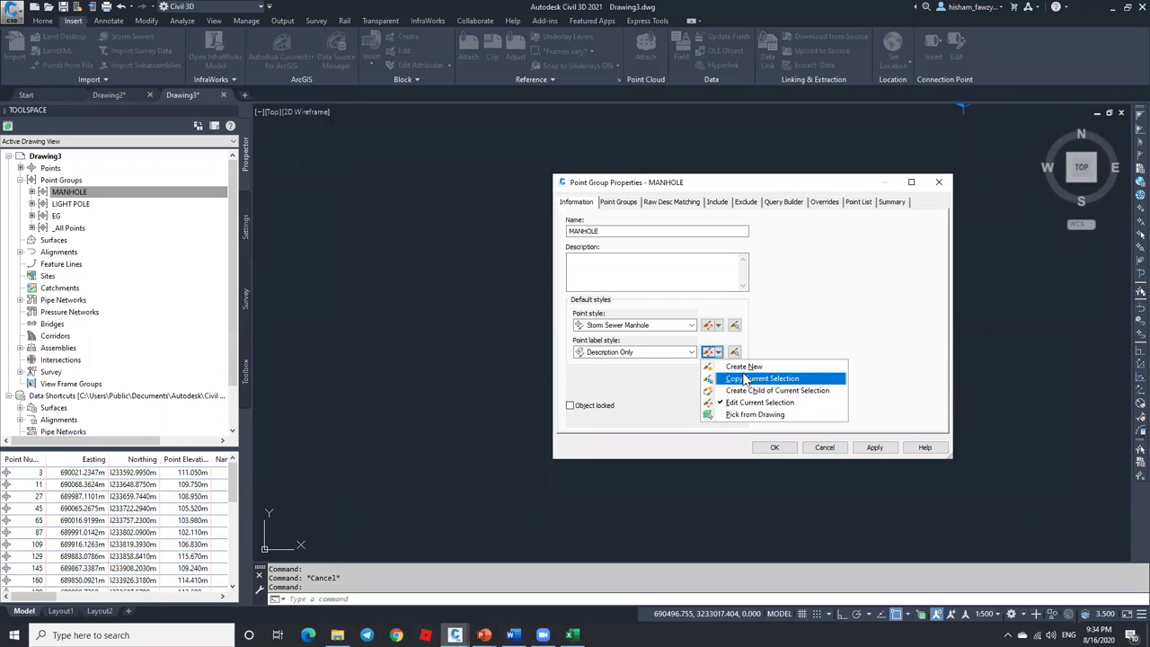
click(734, 382)
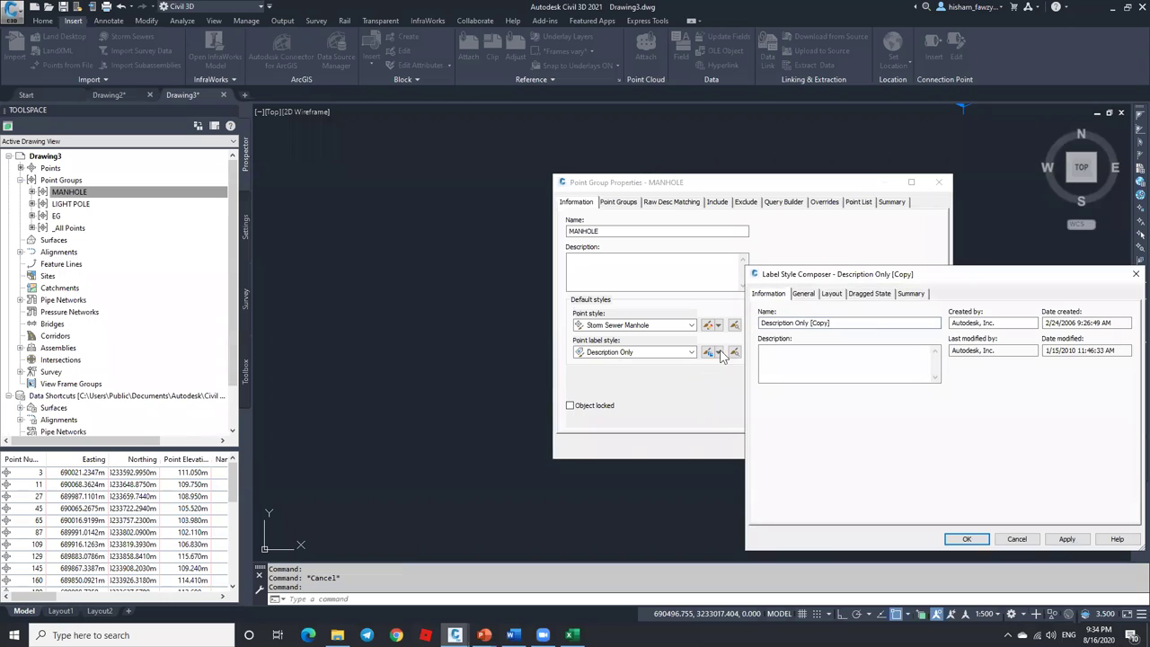
Redo the copy of Description Only and rename the new style Description + TYPE.
click(1135, 273)
click(718, 353)
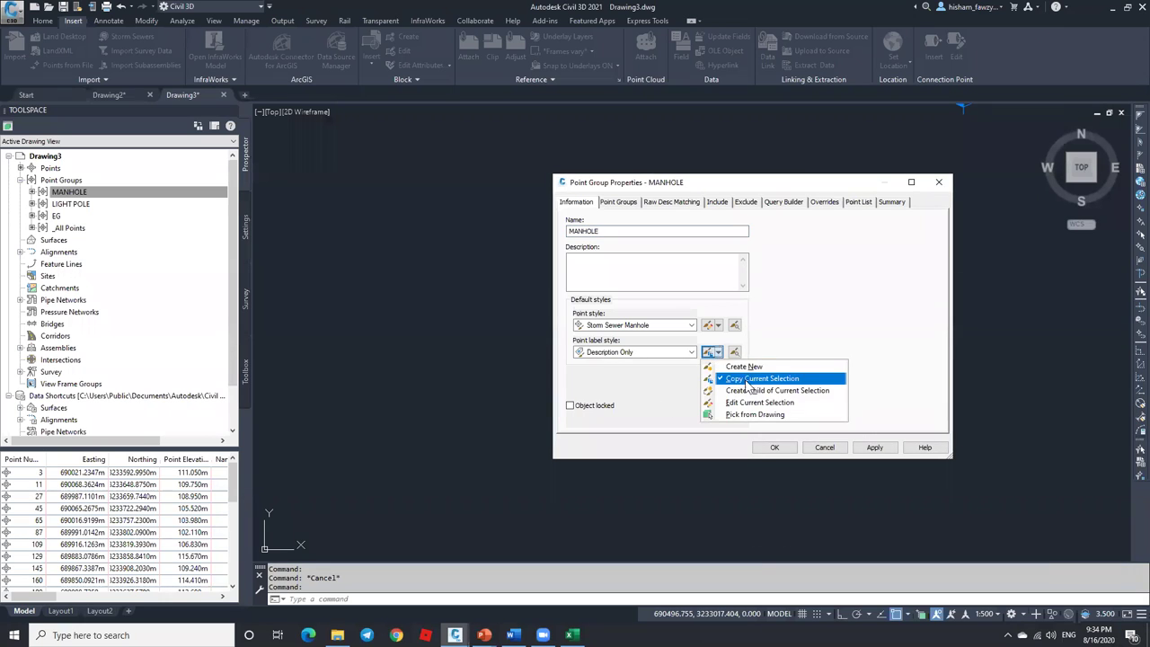
click(745, 380)
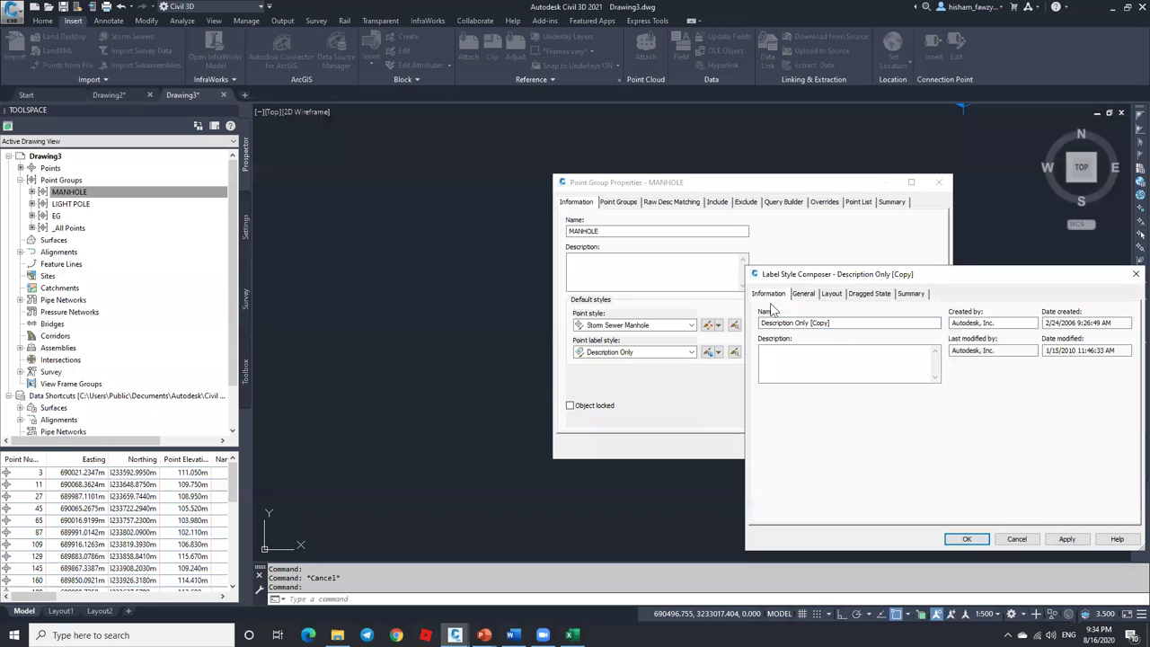
drag(846, 322, 802, 323)
text(-)
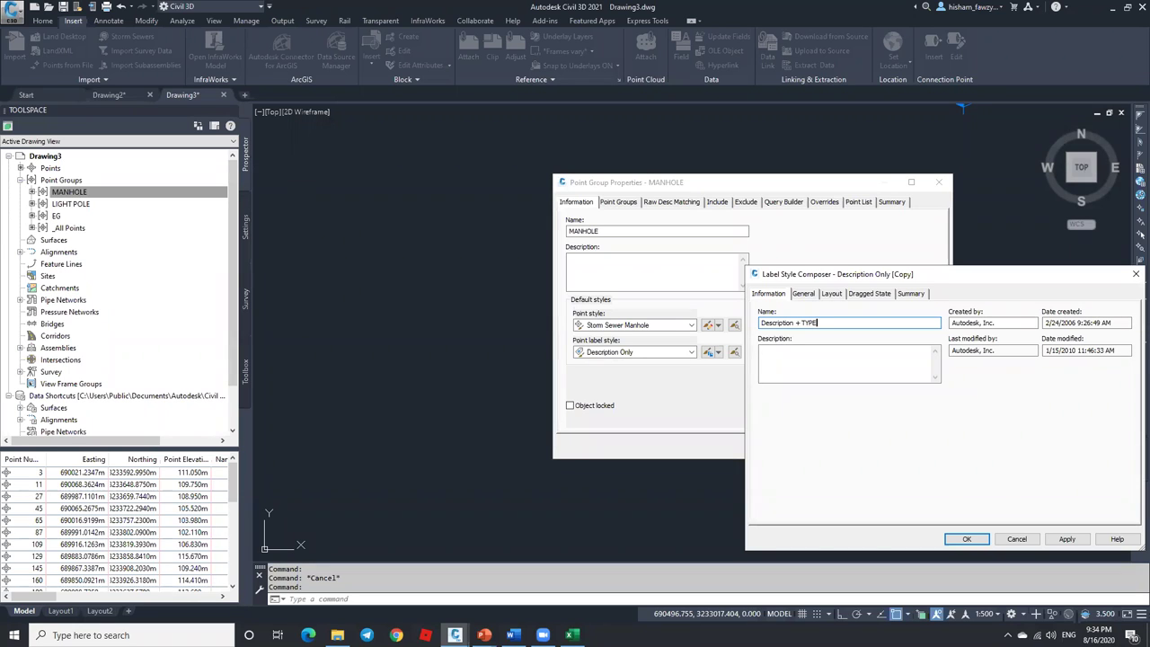
Show the style's Layout settings in an enlarged editor and select the Text properties.
drag(940, 280, 778, 194)
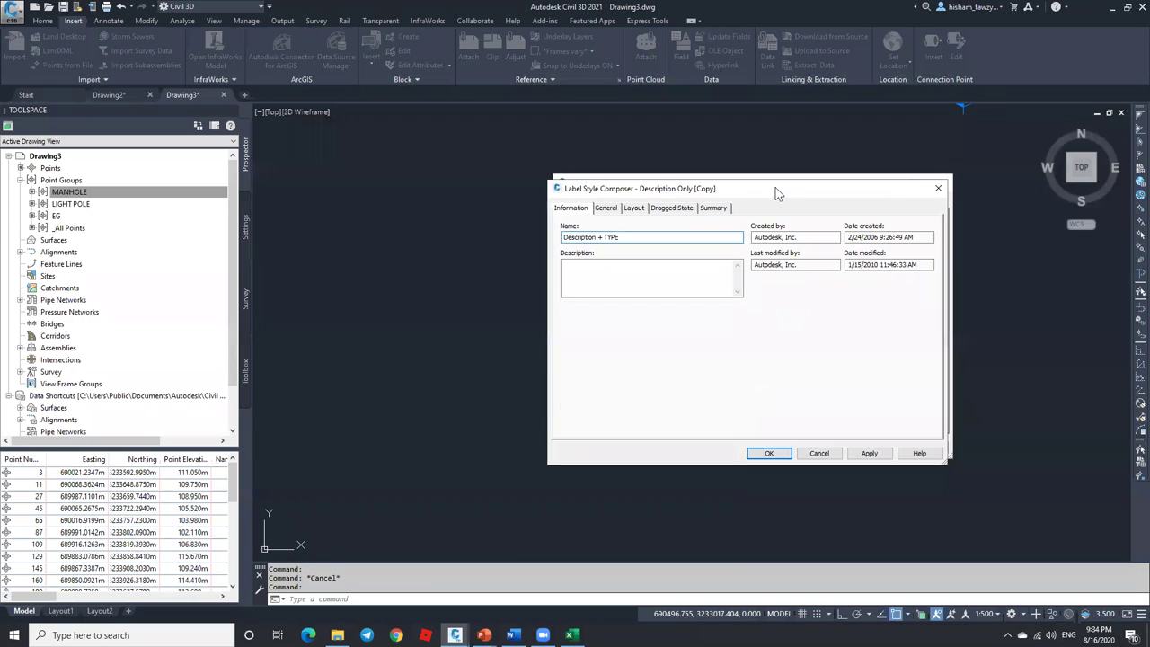
click(634, 212)
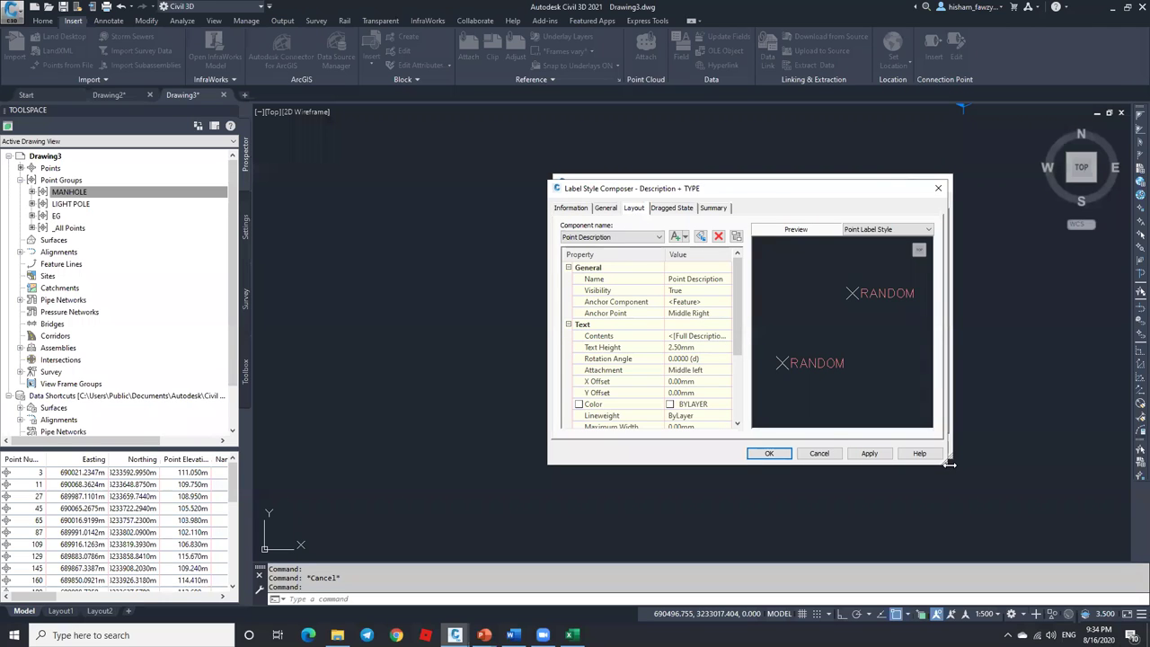
drag(945, 465, 1031, 493)
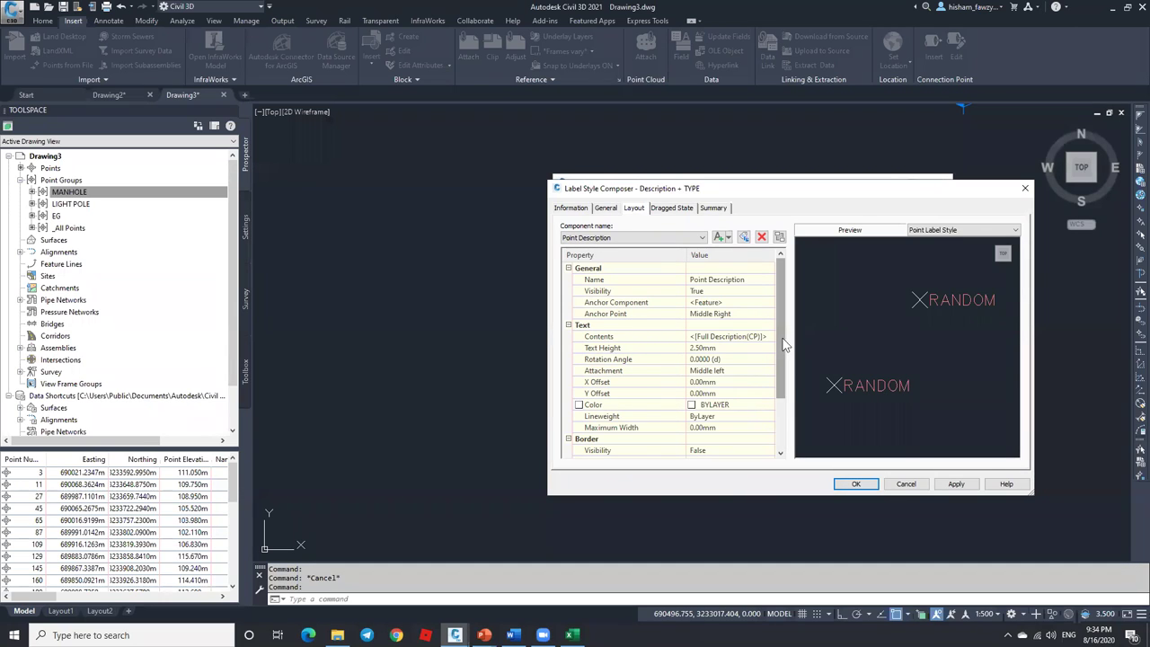
scroll(786, 351, down, 1)
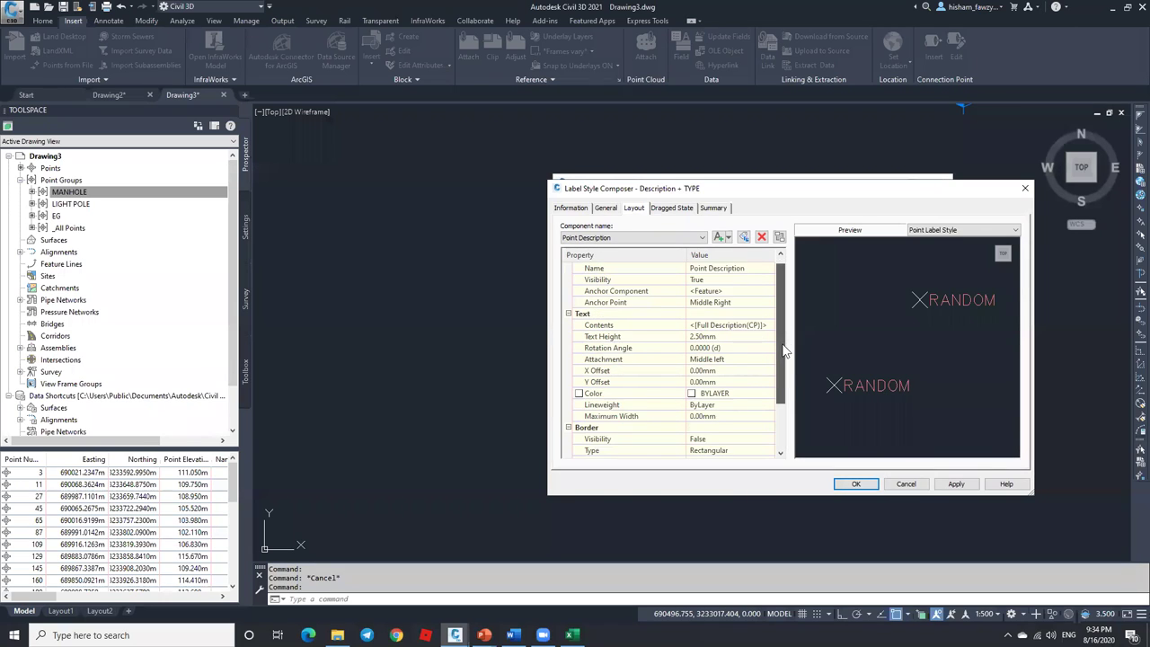
click(589, 316)
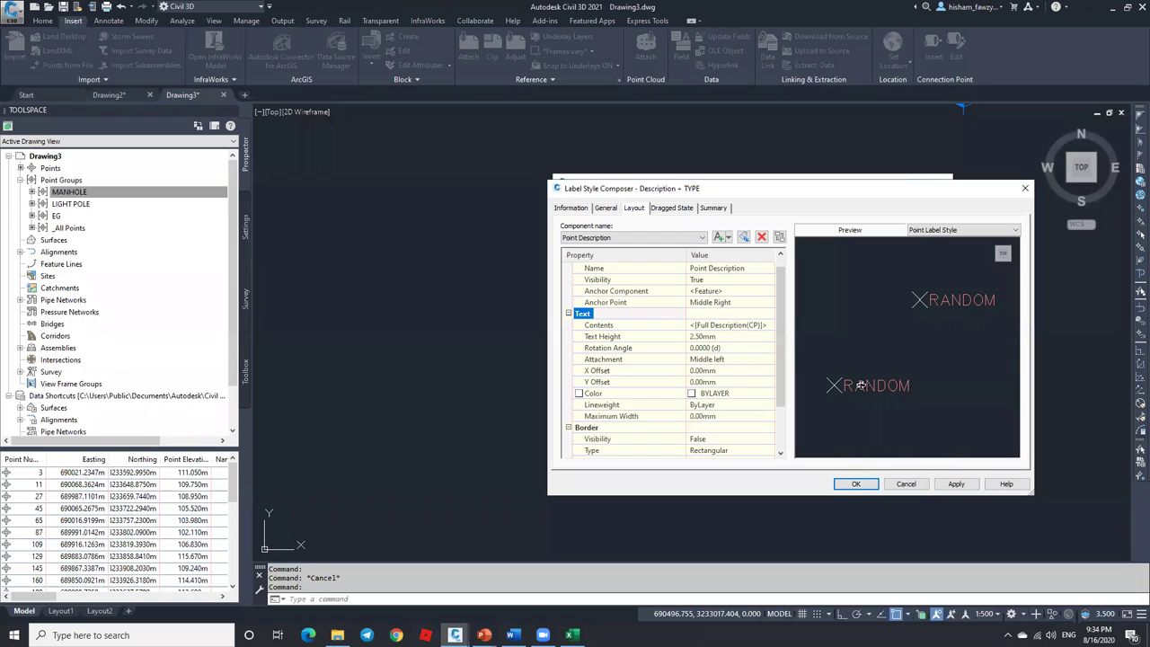
Insert the point Type field <[Type(CP)]> on a second line below the full description.
click(731, 325)
click(770, 326)
drag(711, 329, 523, 142)
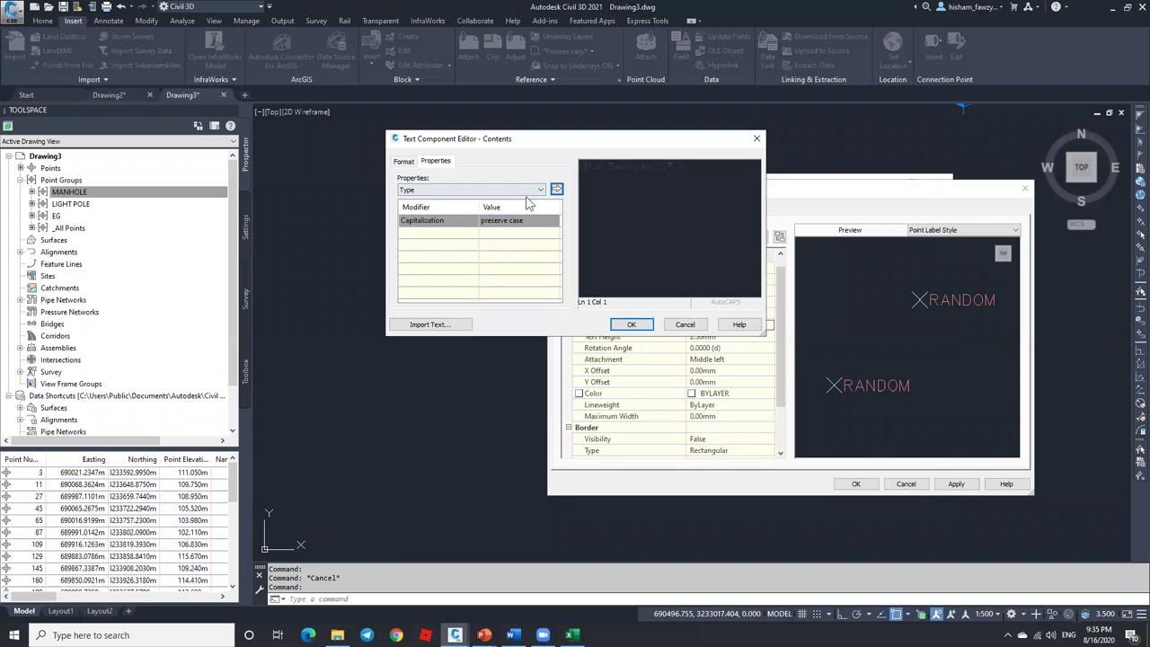
click(539, 189)
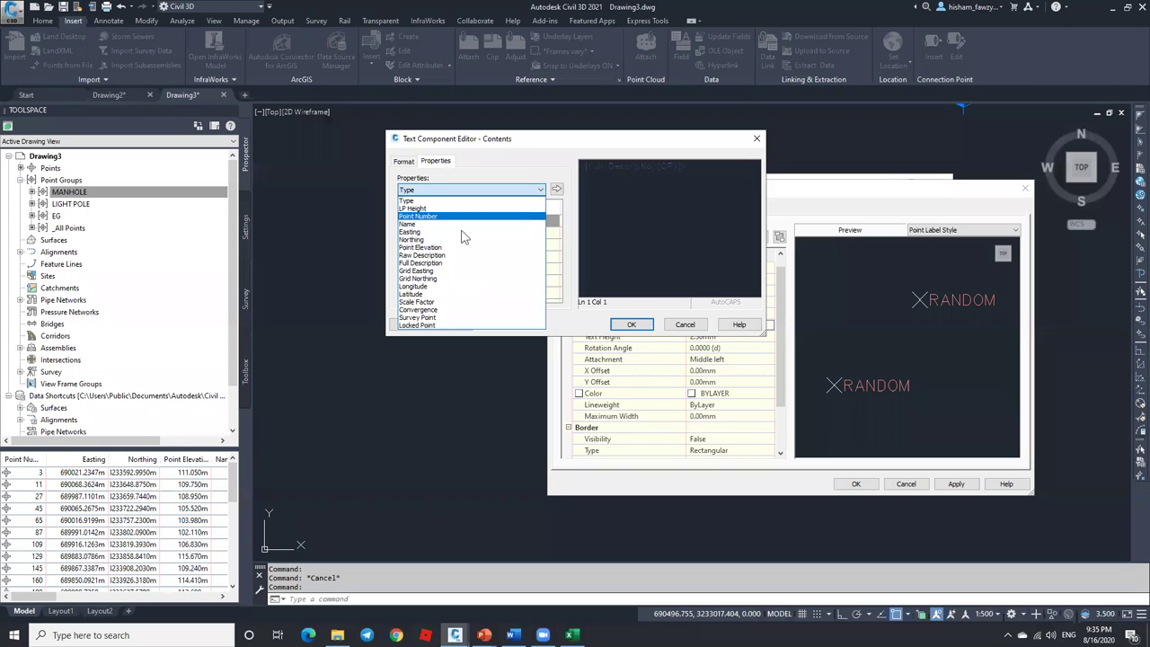
click(578, 223)
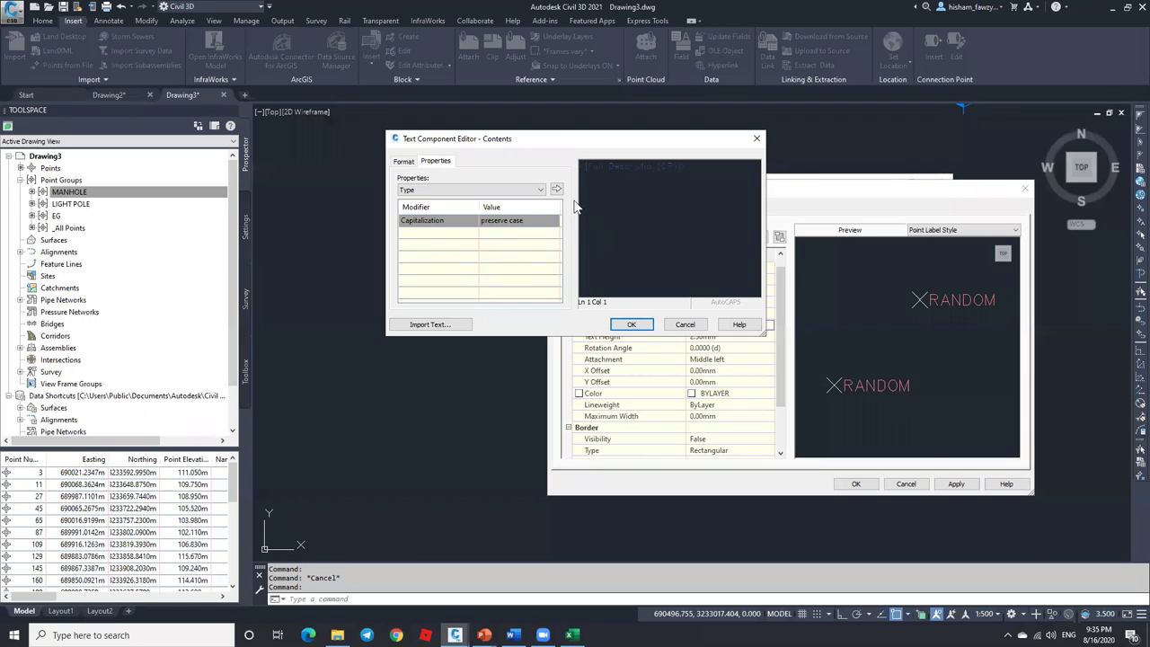
click(597, 168)
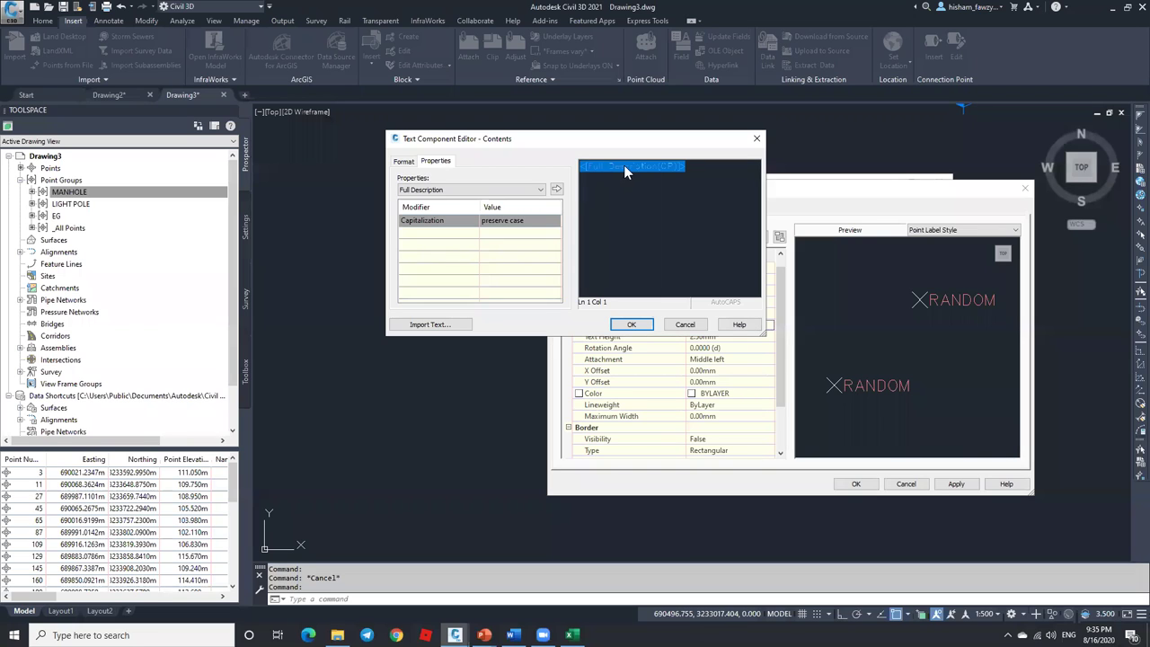
click(696, 164)
click(540, 190)
click(492, 207)
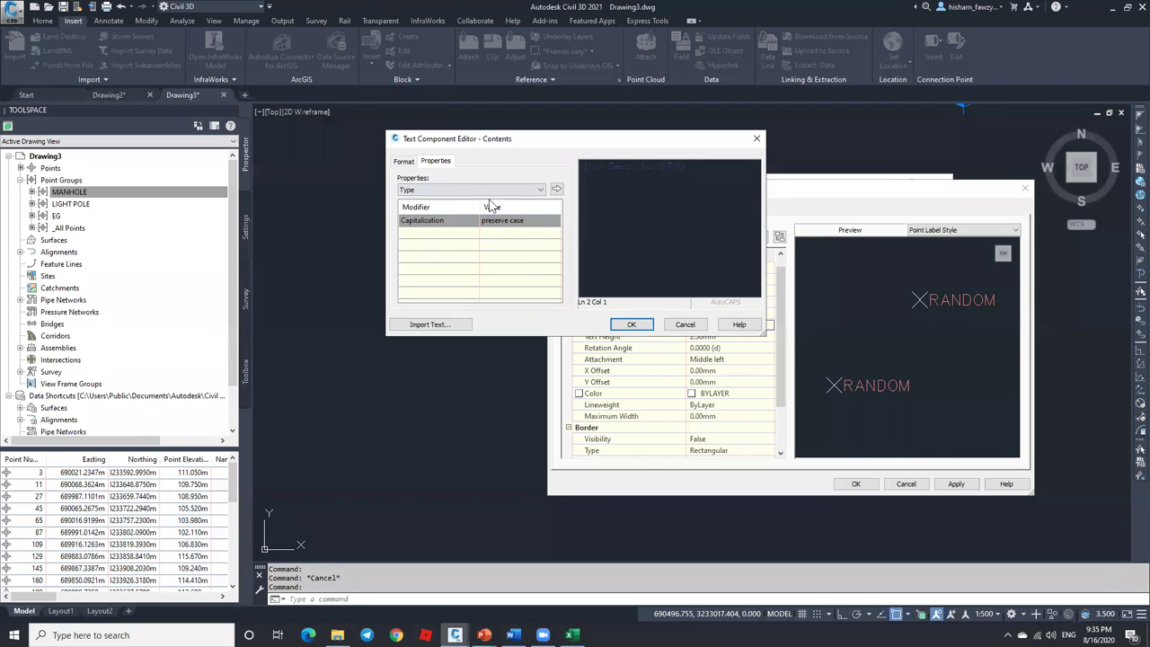
click(556, 191)
click(505, 189)
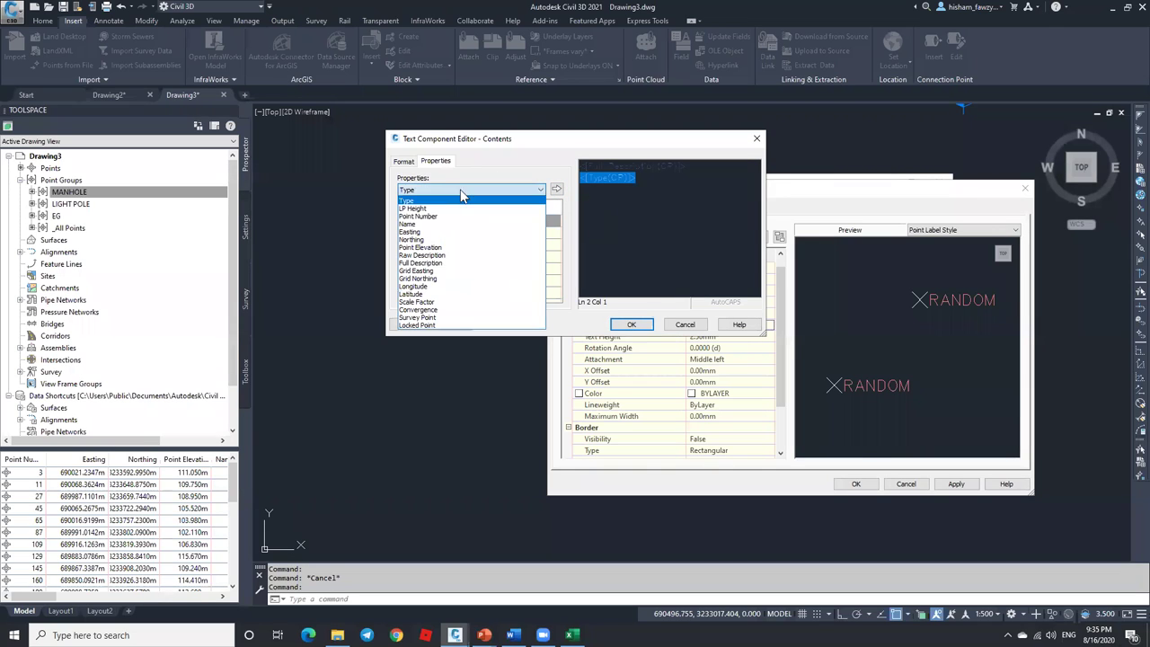
click(463, 201)
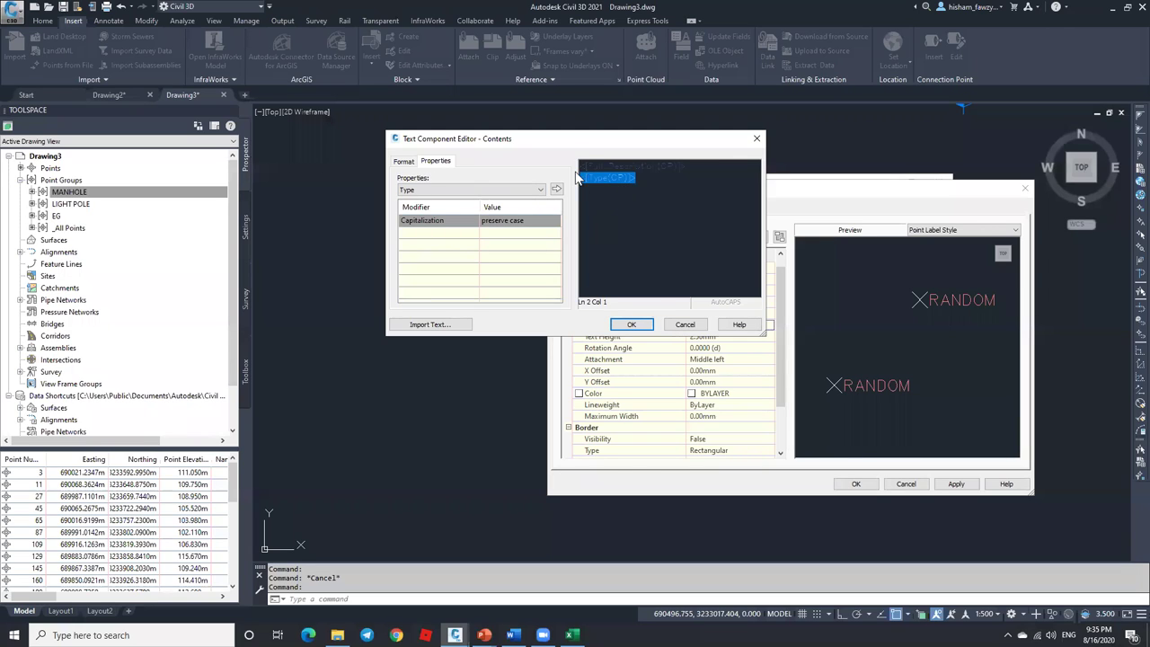
Format the Type label text as red Tahoma.
click(405, 164)
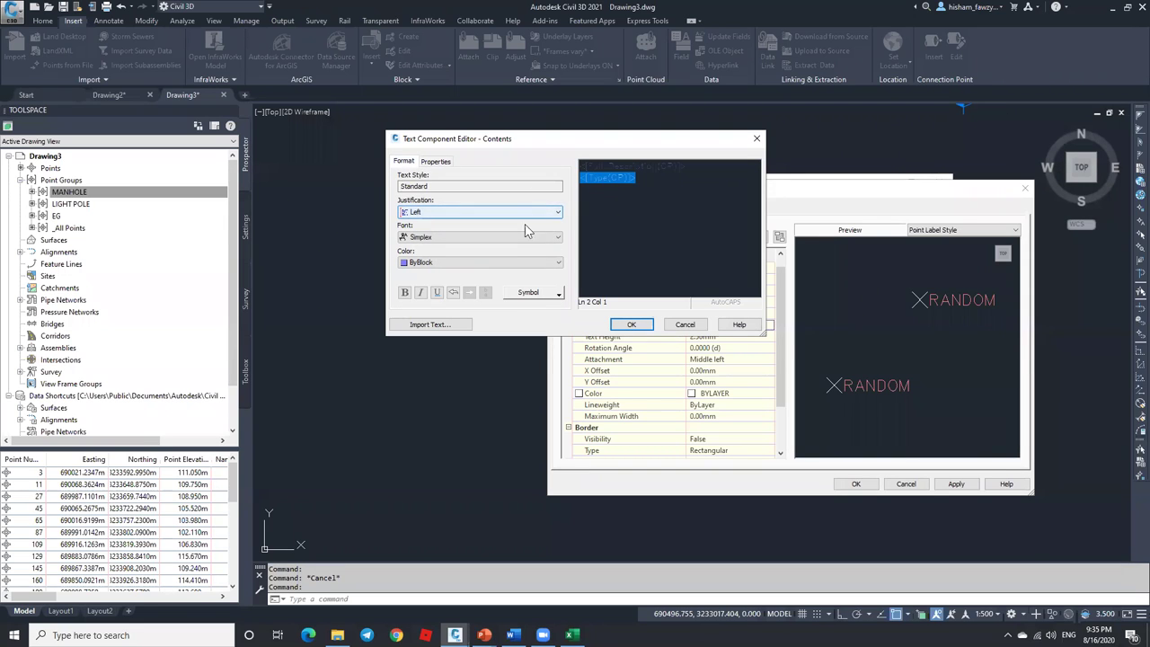
click(486, 239)
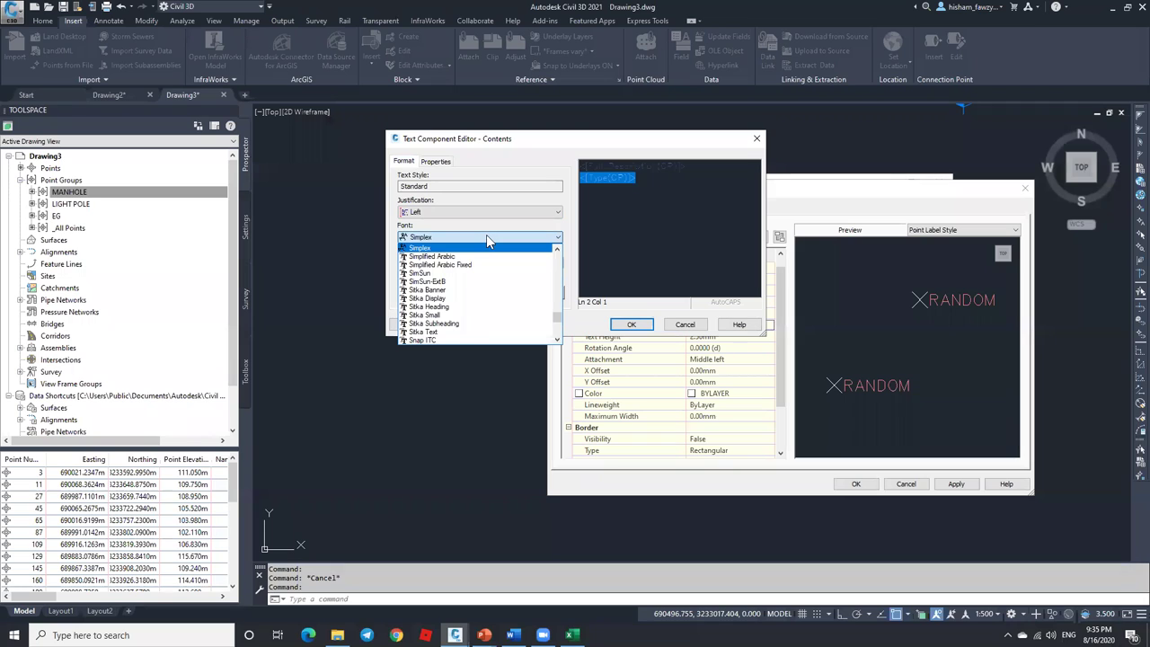
scroll(486, 234, down, 3)
click(479, 249)
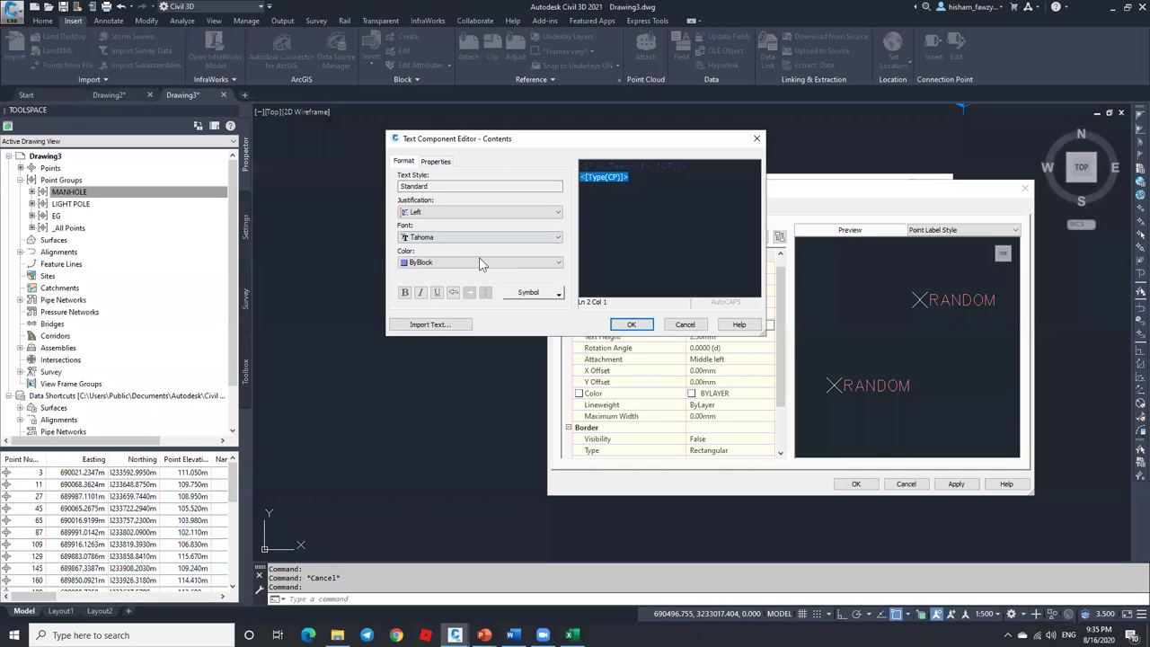
click(480, 262)
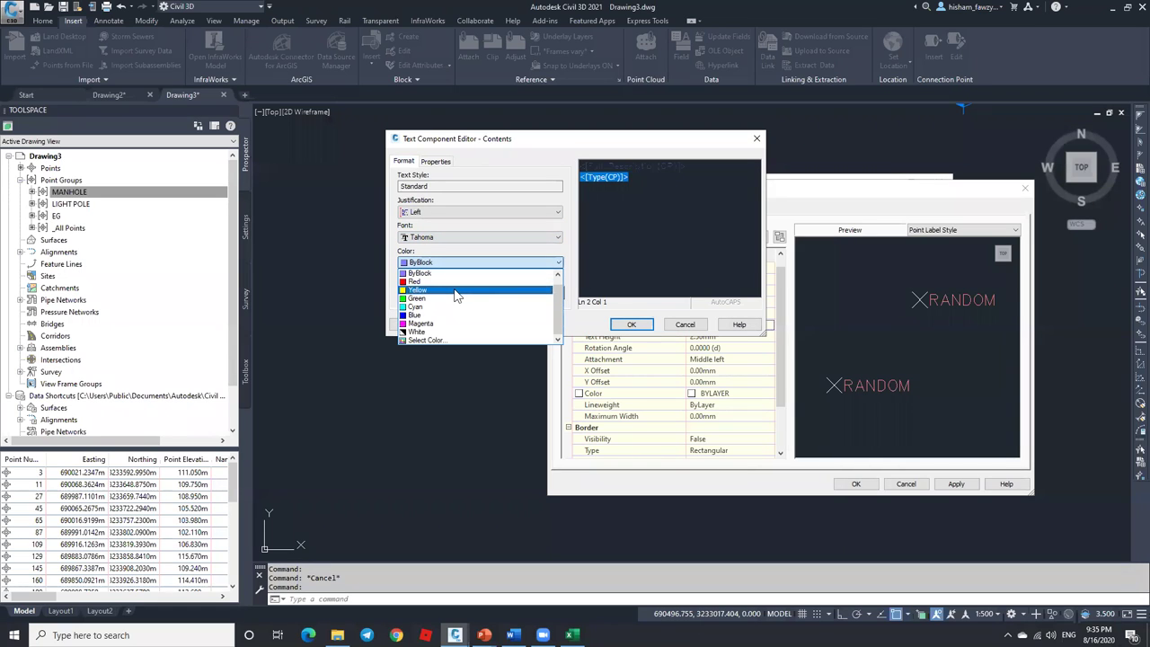
click(456, 281)
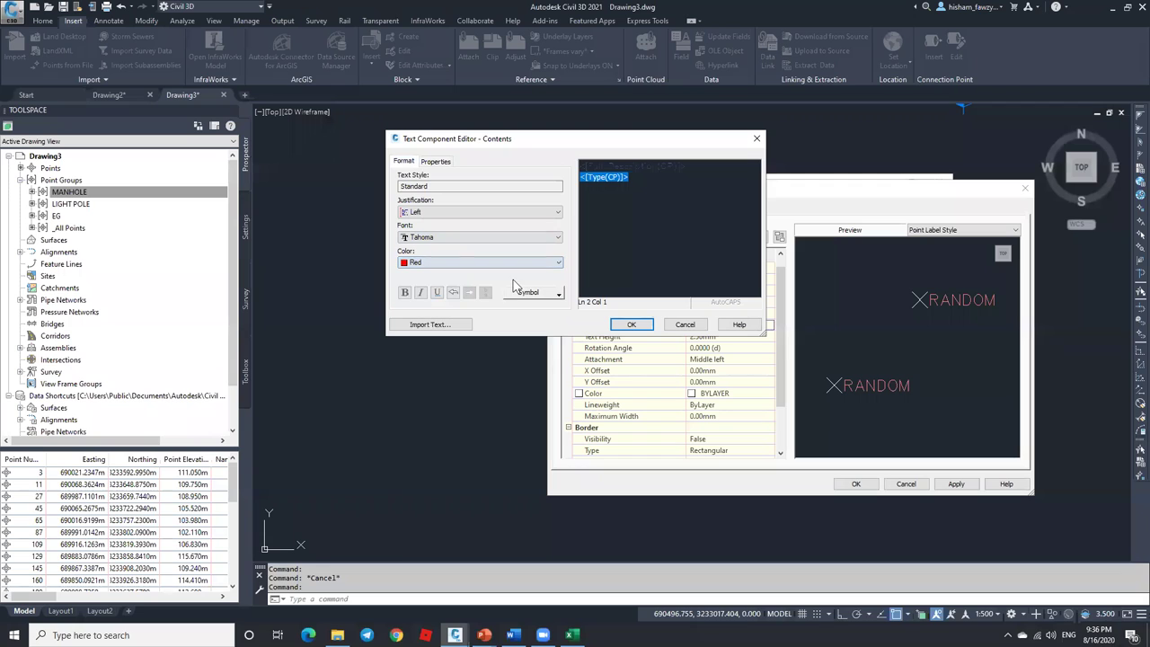
Save the Description + TYPE label style and apply it to the MANHOLE group.
click(632, 323)
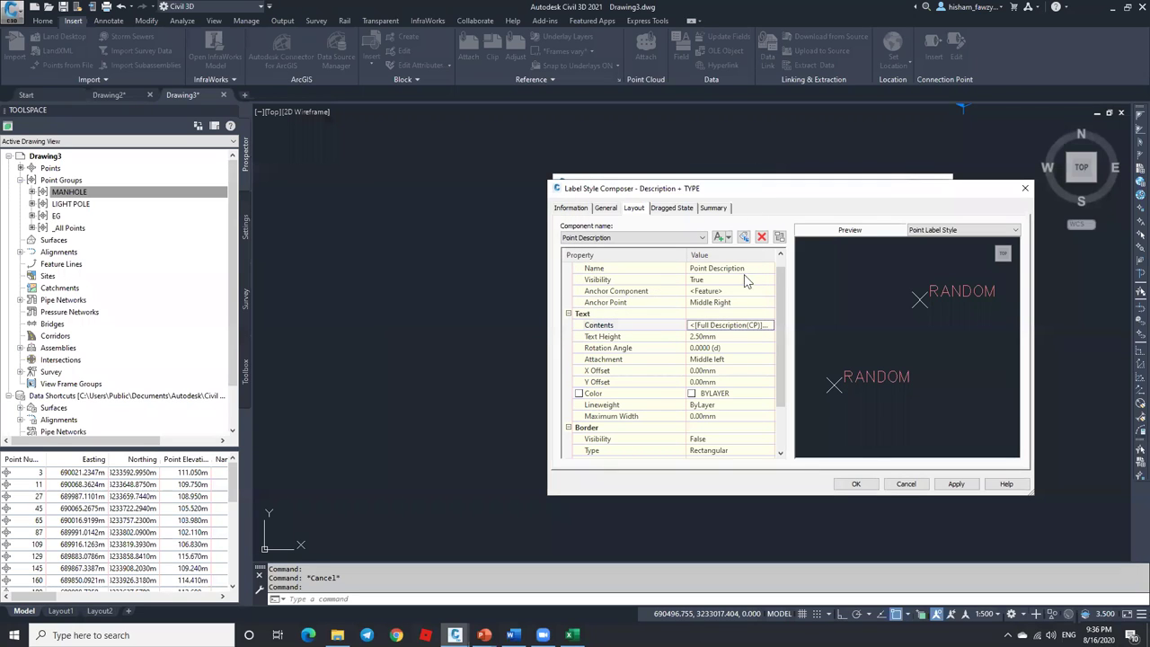
click(954, 484)
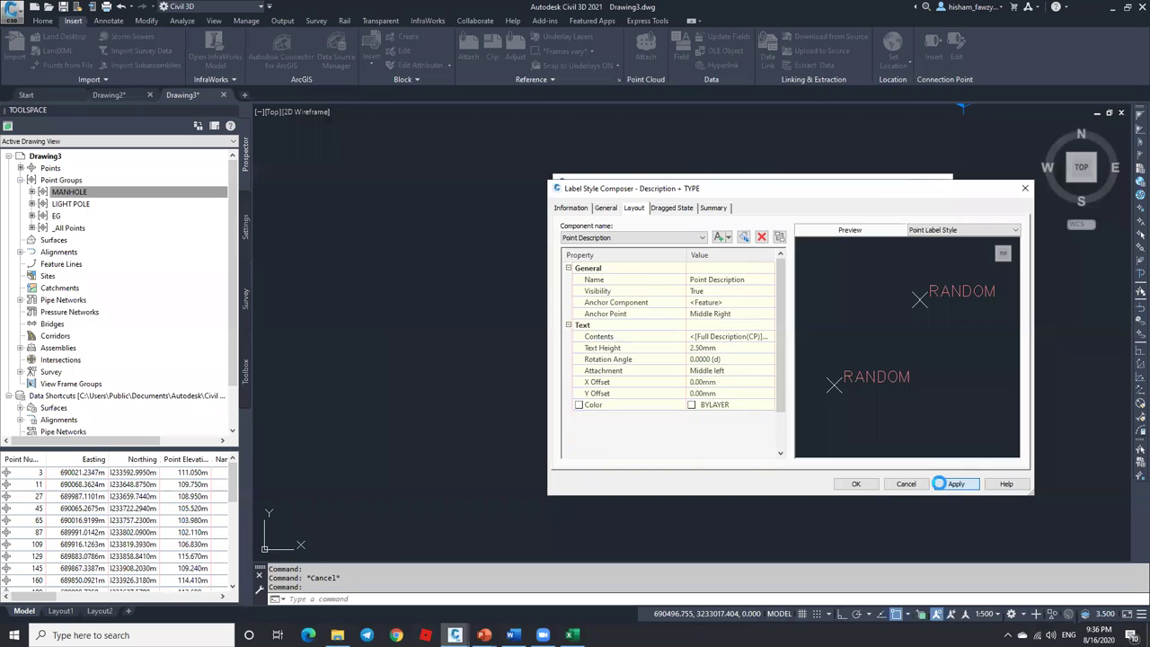
click(855, 483)
click(873, 446)
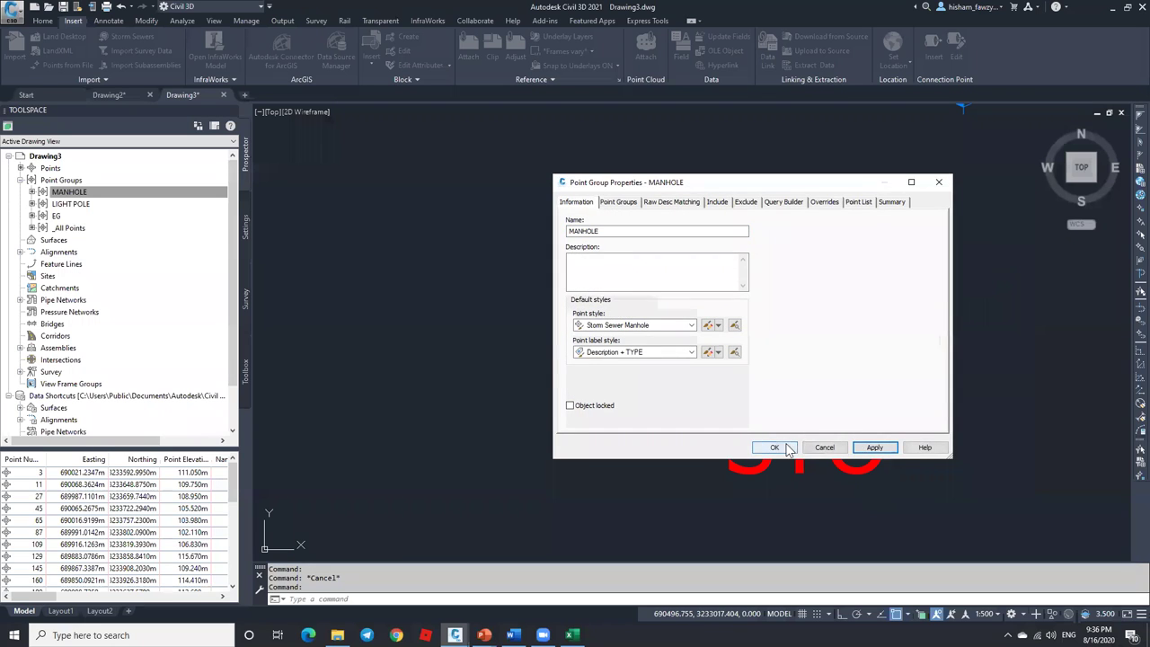
click(774, 446)
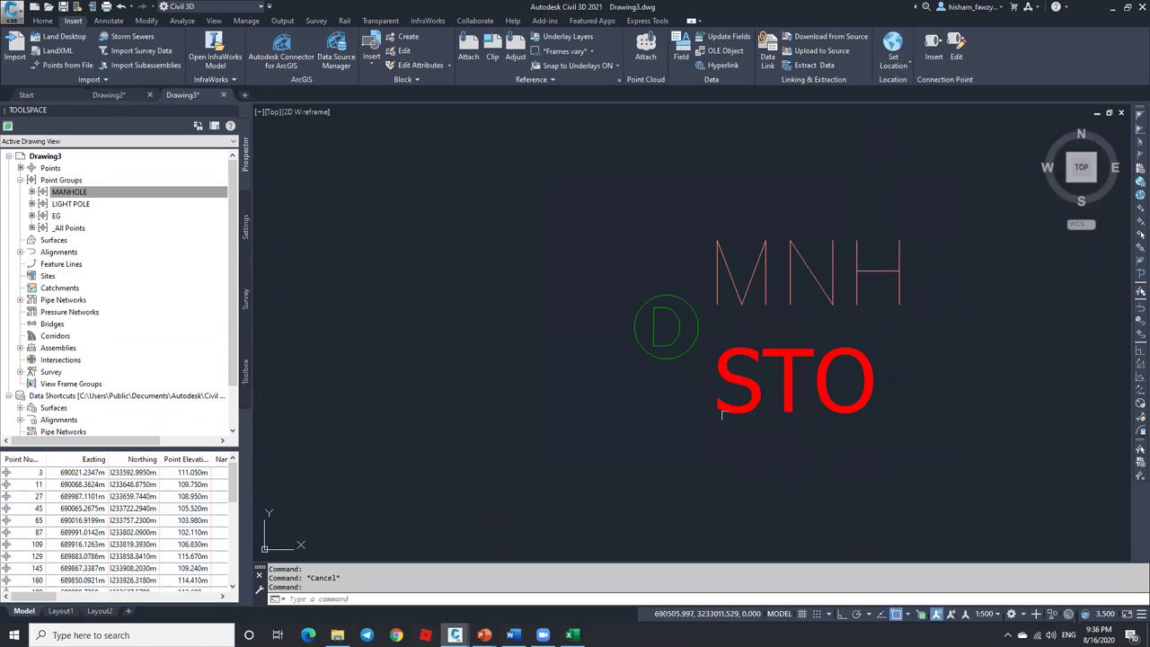
click(570, 635)
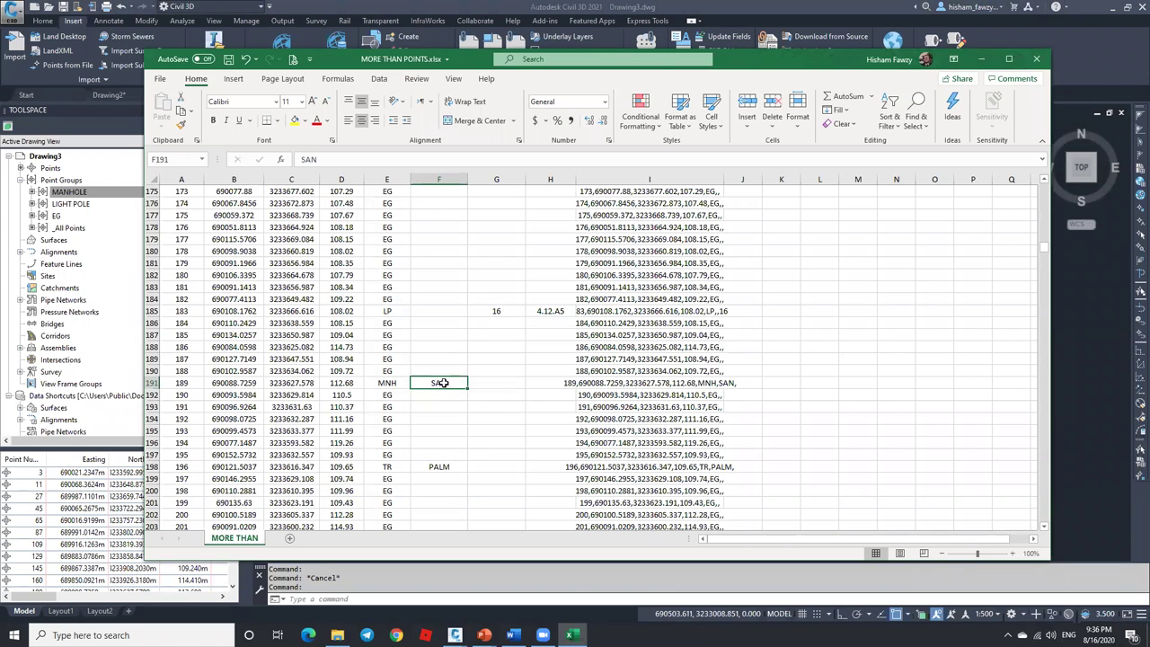
scroll(443, 372, up, 6)
scroll(449, 350, up, 11)
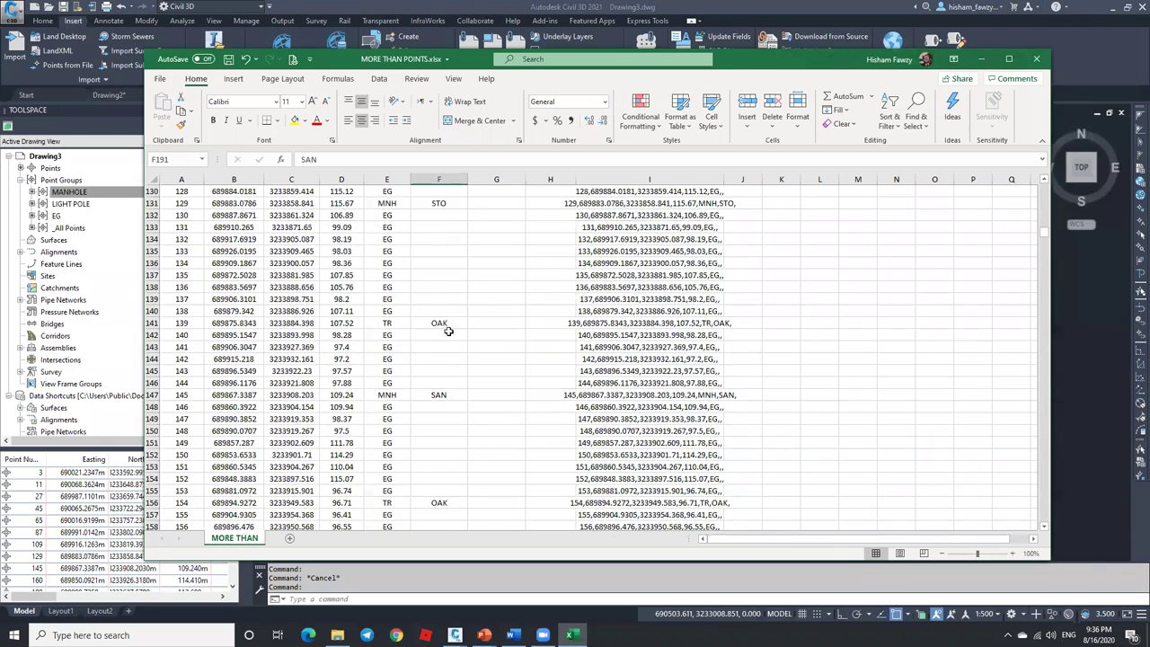
click(981, 58)
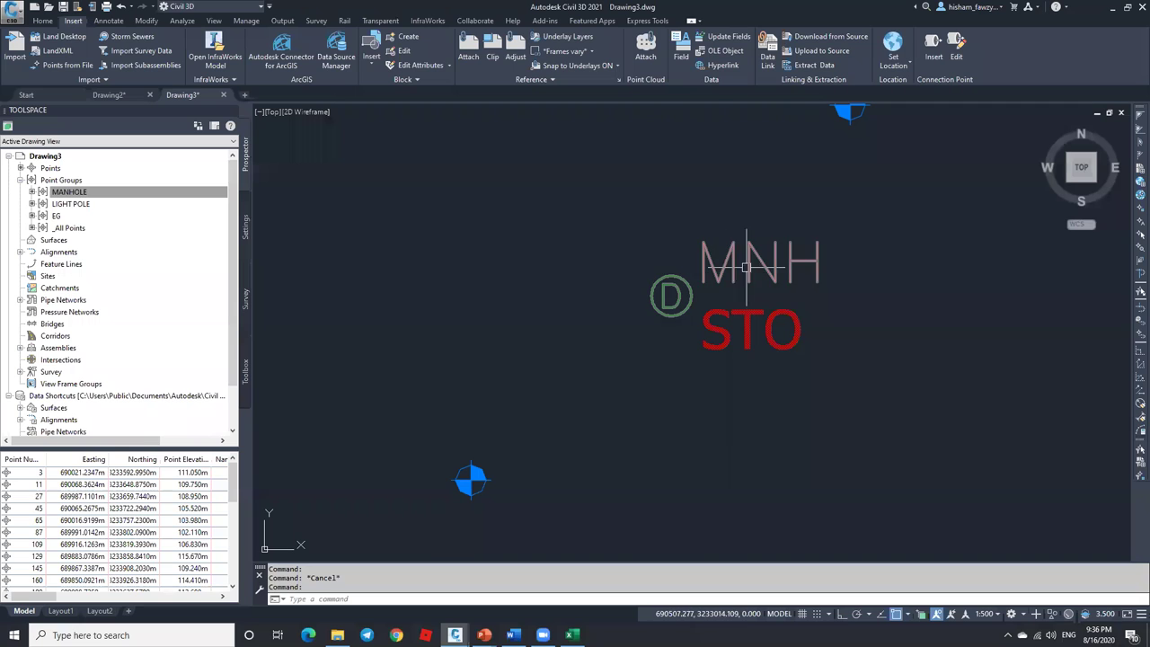
mouse_move(759, 267)
scroll(751, 267, down, 2)
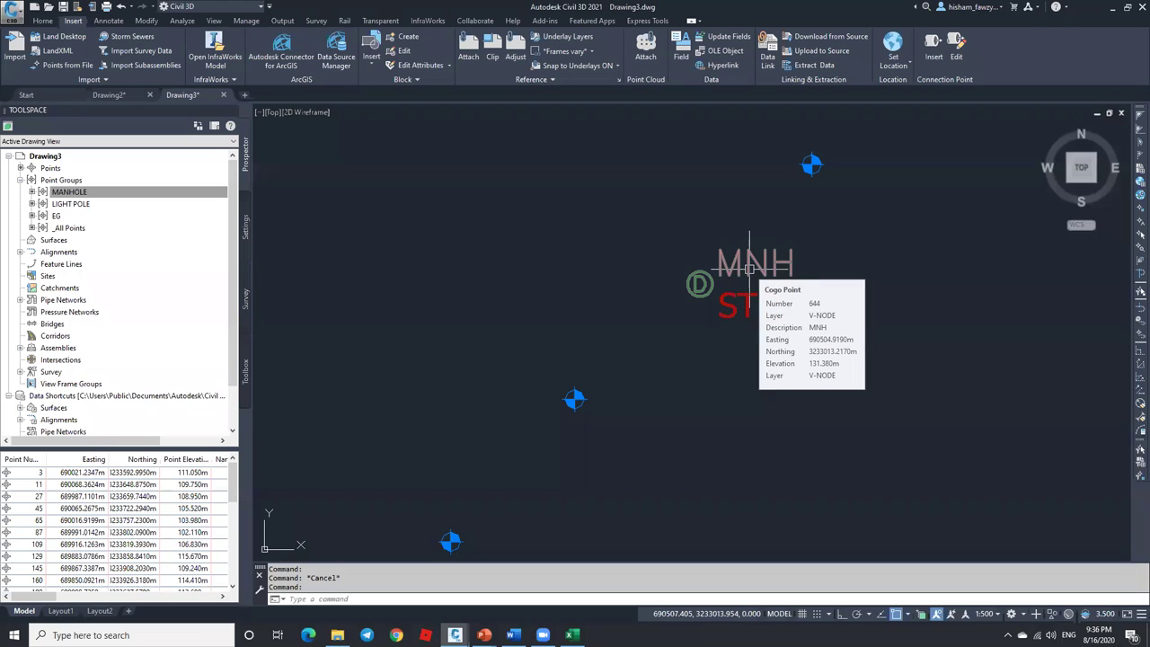
scroll(749, 267, up, 2)
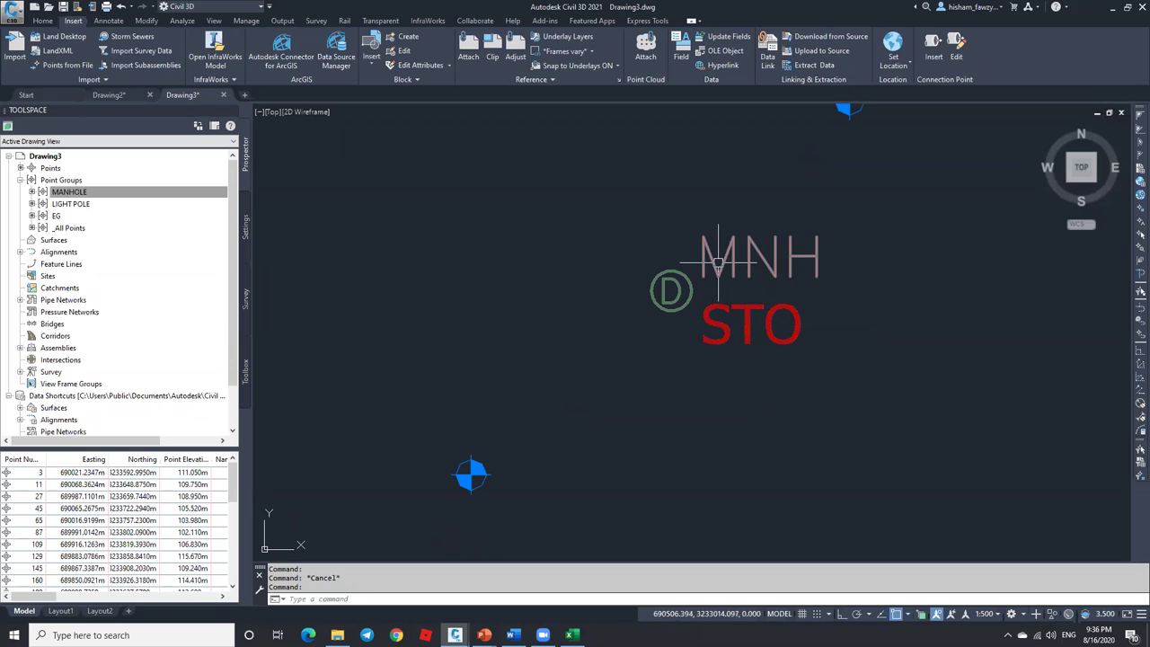
click(717, 263)
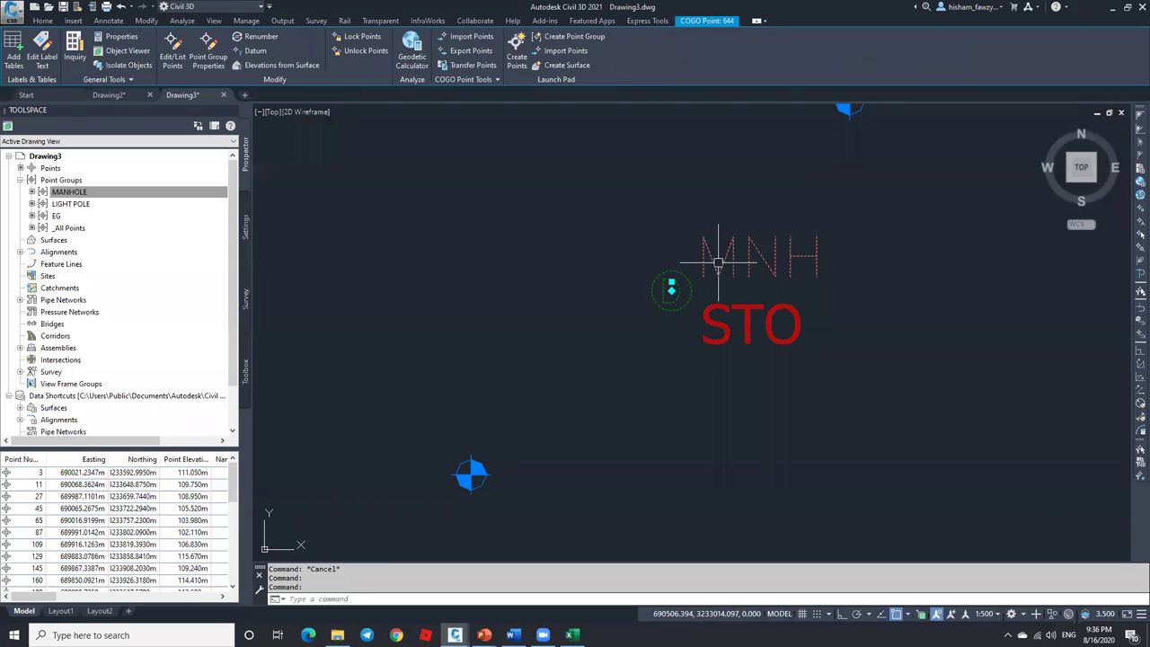
click(173, 43)
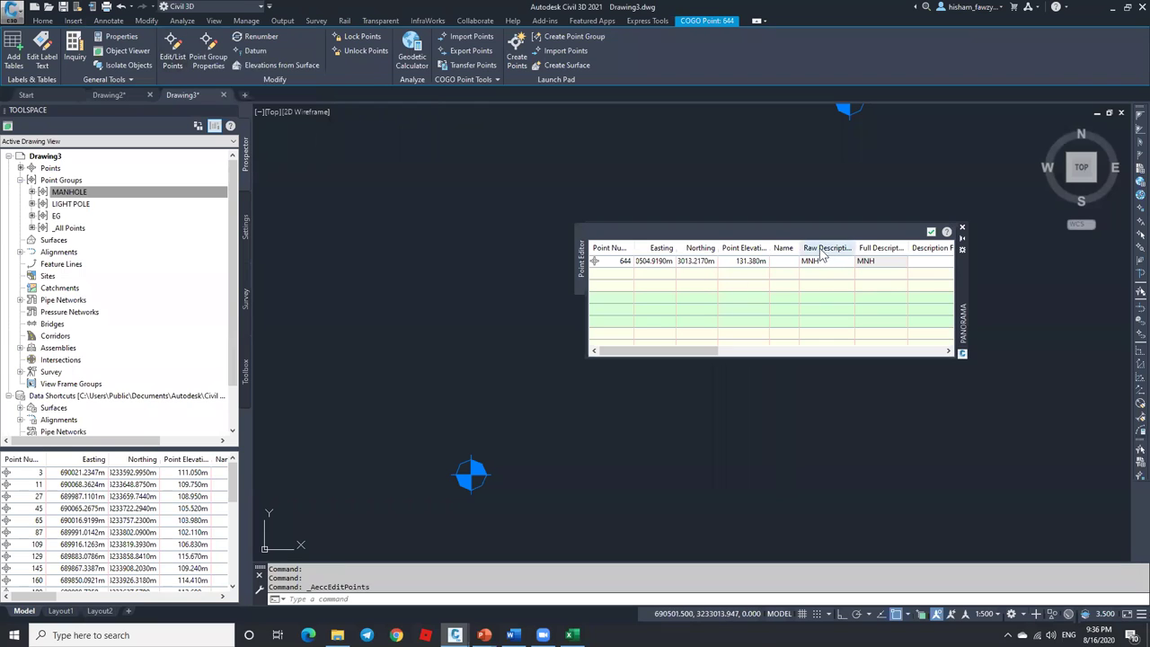
click(821, 261)
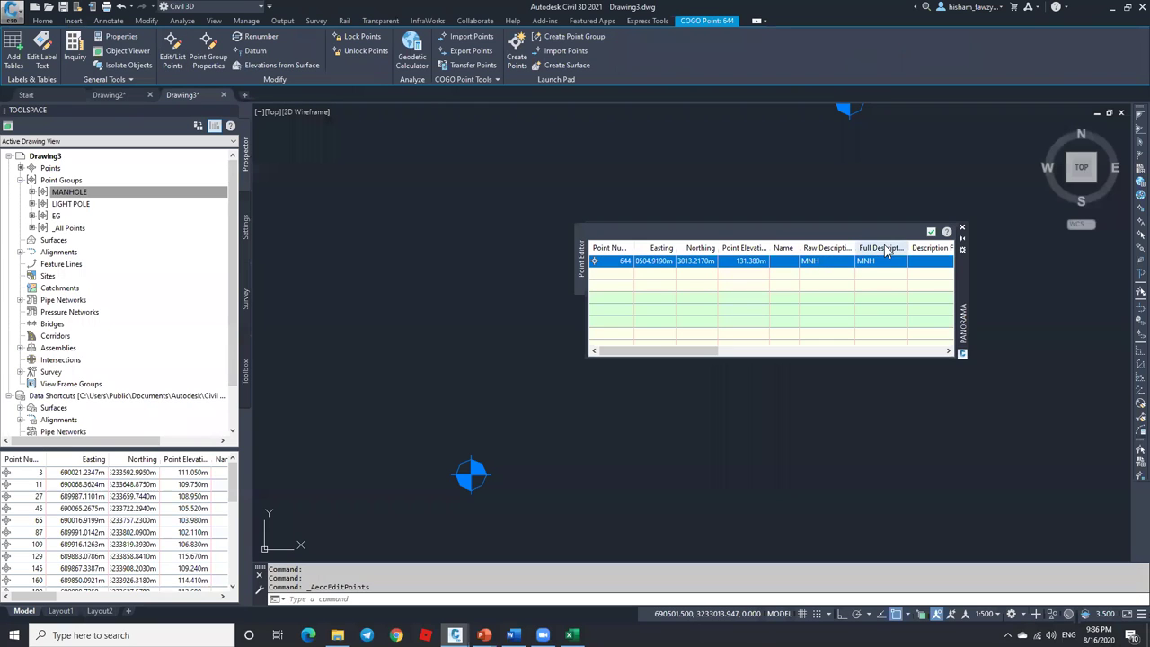
click(930, 232)
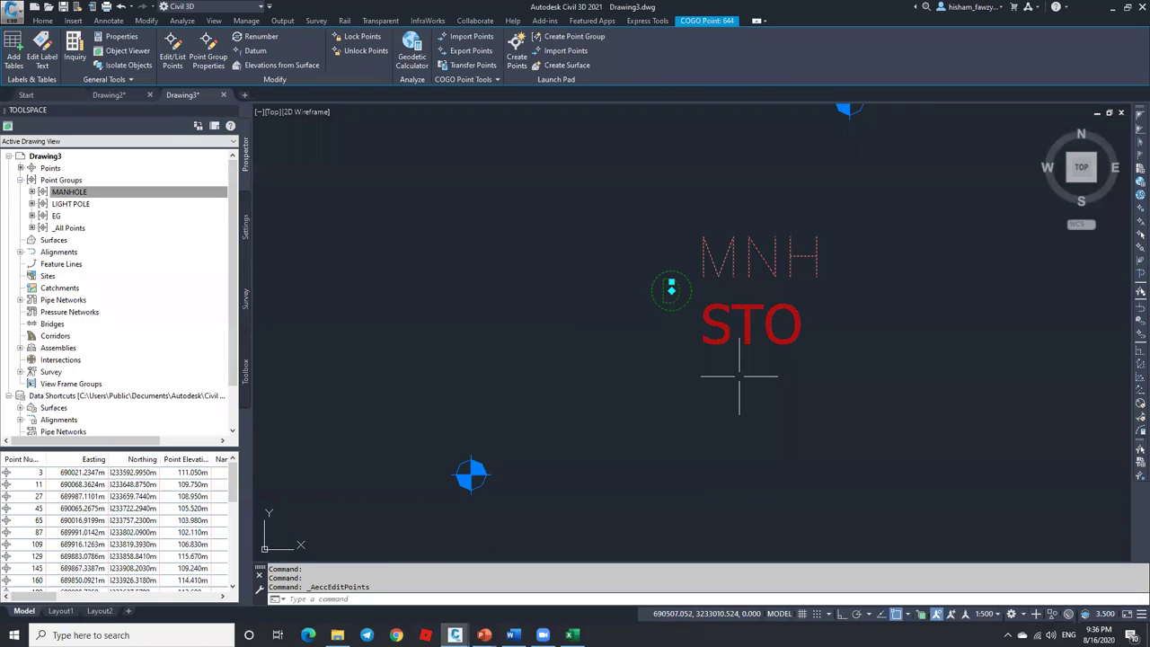
key(Escape)
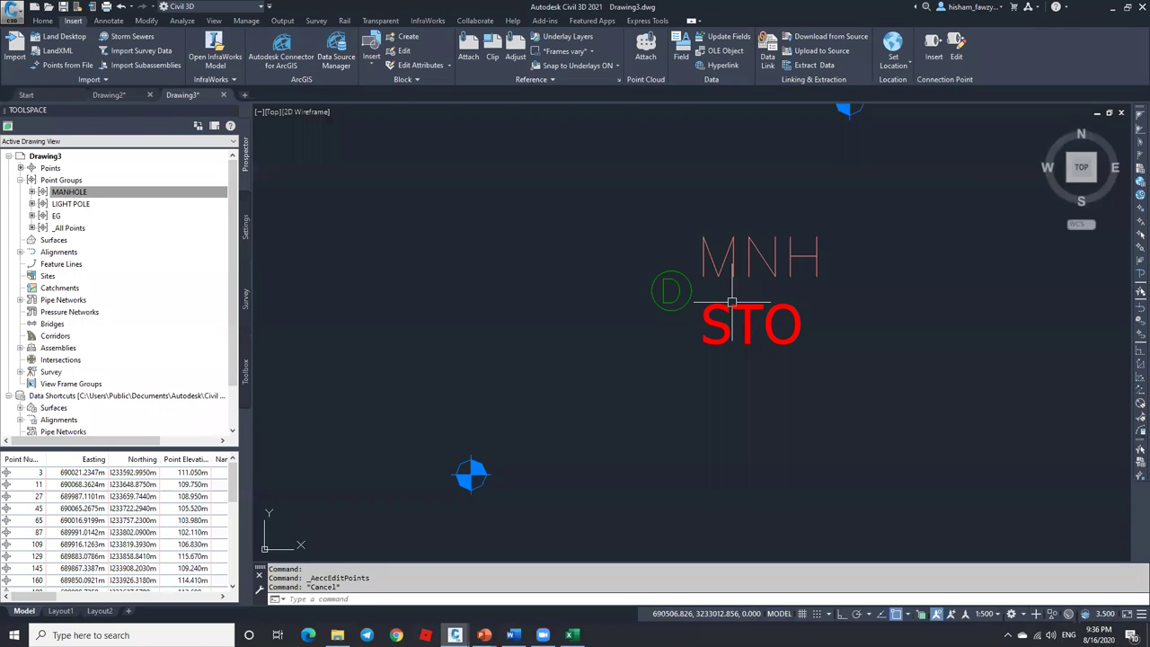
scroll(698, 305, down, 8)
scroll(688, 218, up, 10)
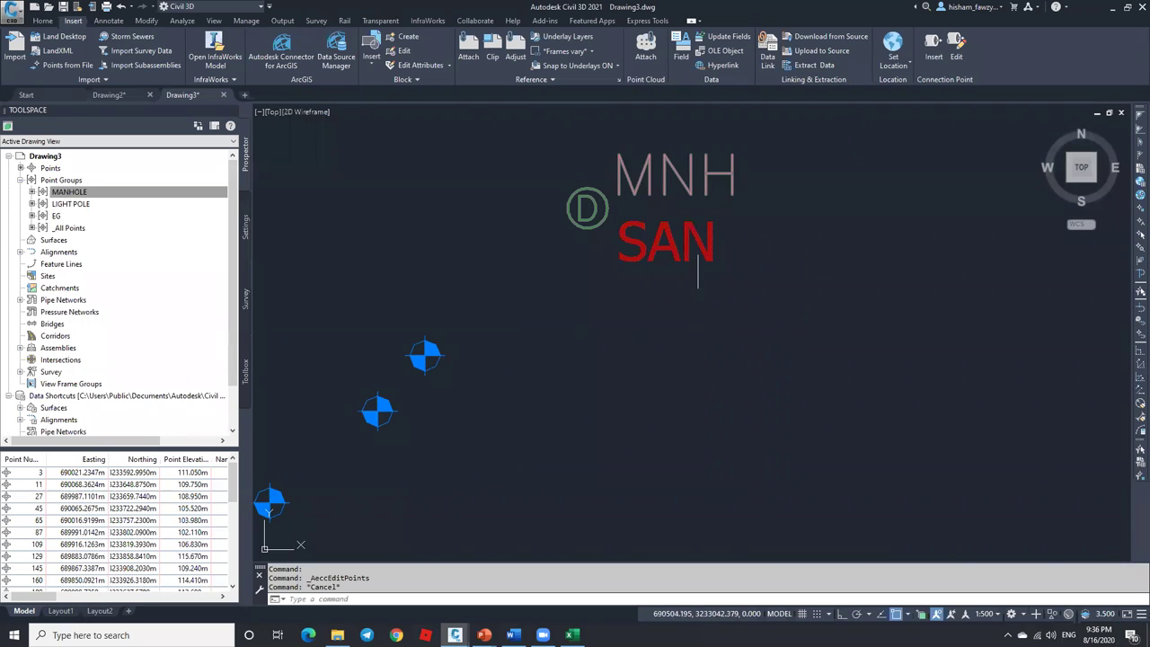
scroll(665, 166, down, 6)
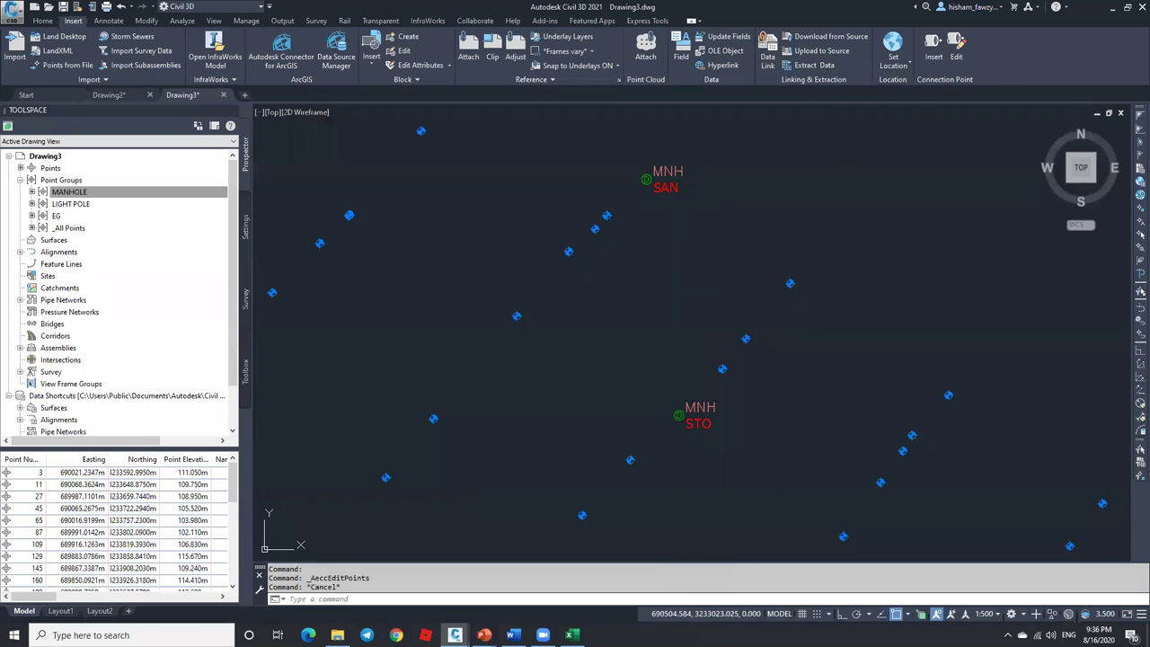
scroll(697, 408, up, 4)
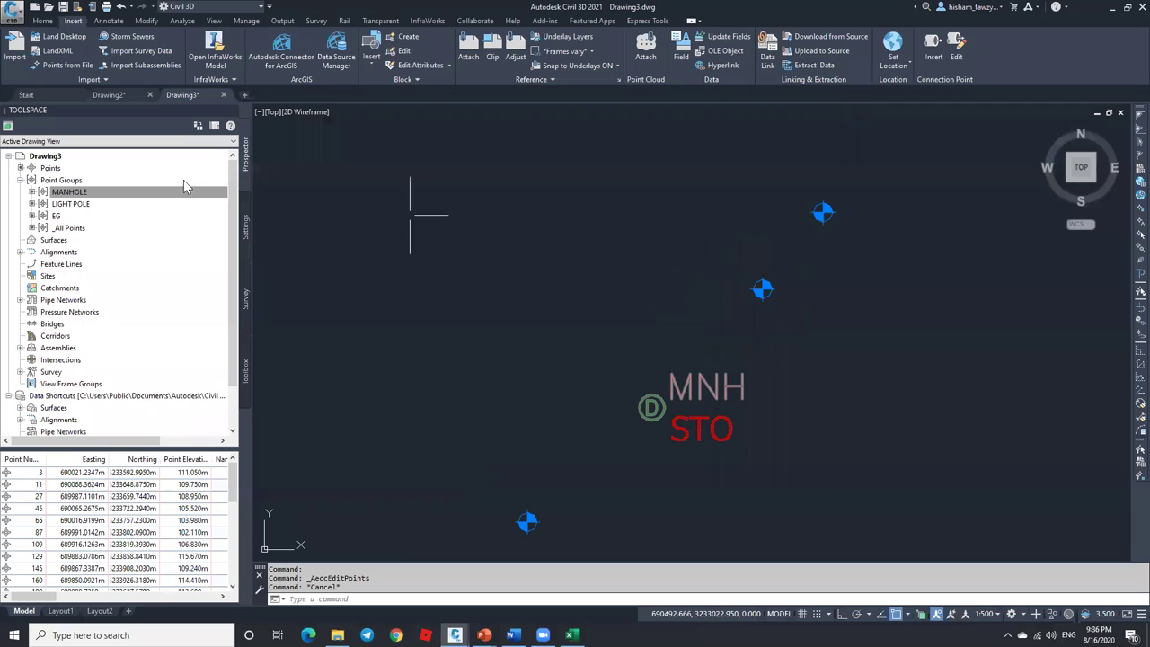
From the MANHOLE group's properties, open the Storm Sewer Manhole point style for editing.
click(113, 192)
right_click(115, 189)
click(149, 195)
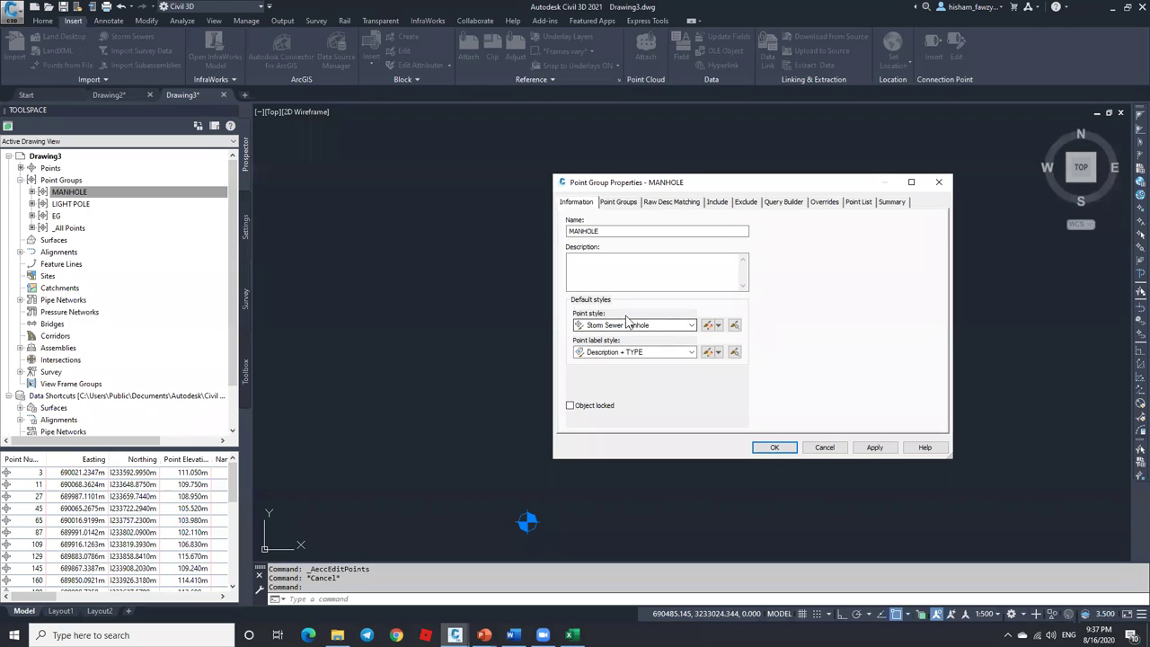
click(606, 331)
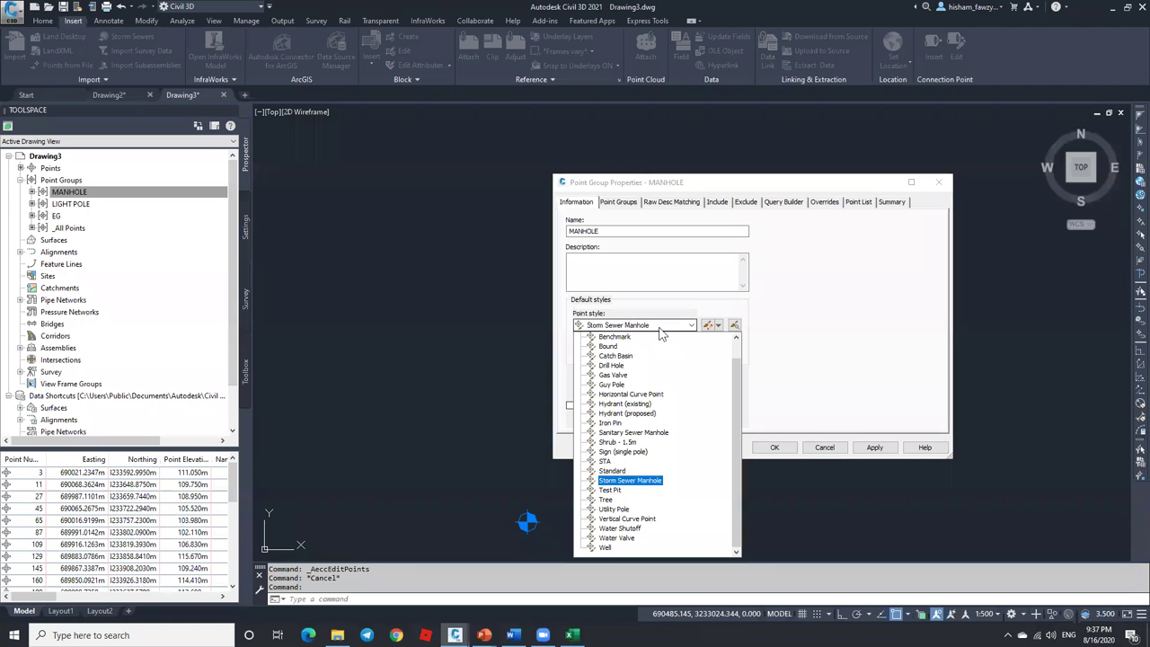
click(630, 480)
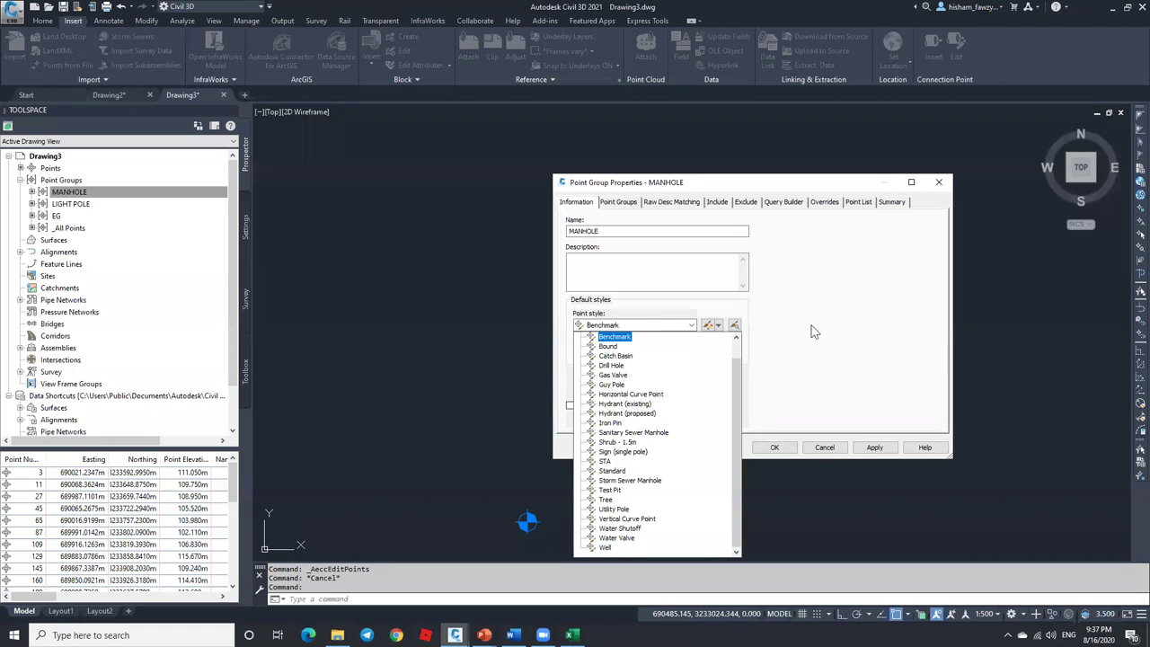
click(716, 330)
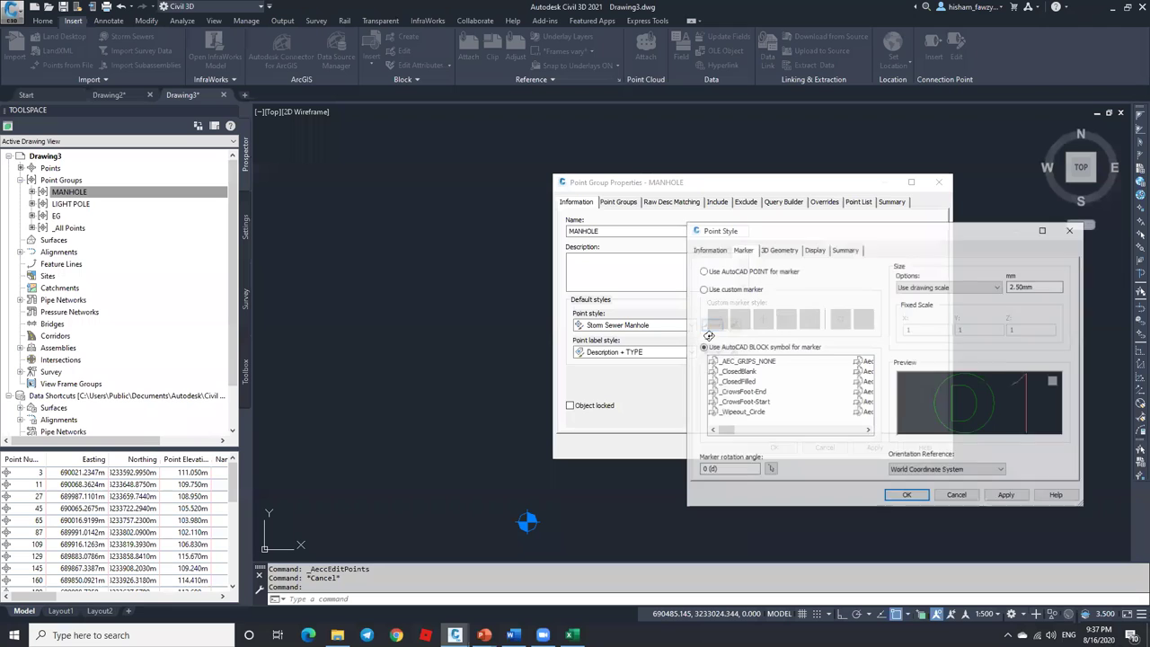
Preview the POINT, custom cross and BLOCK marker options, then cancel both dialogs unchanged.
drag(759, 231, 558, 173)
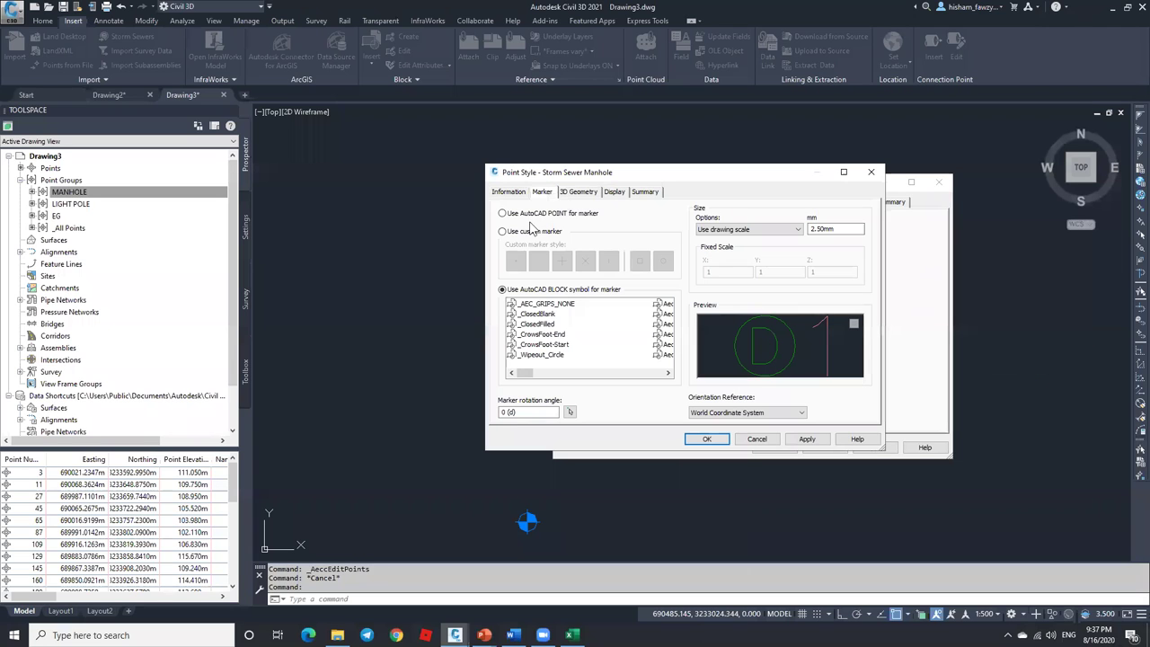
click(538, 213)
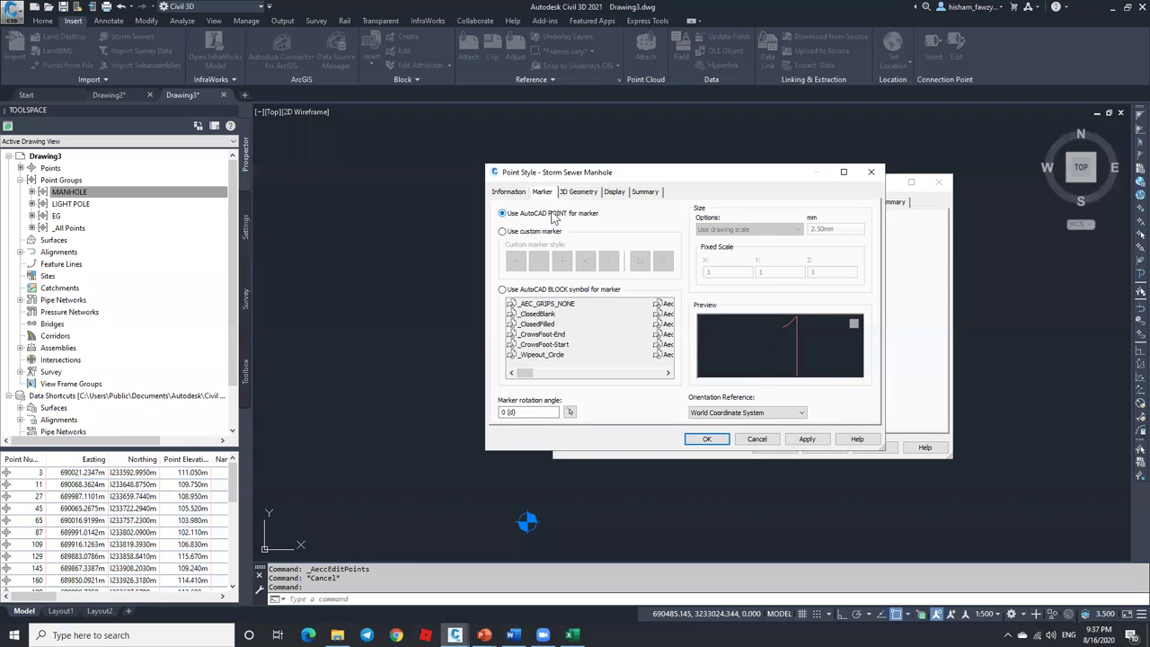
click(530, 232)
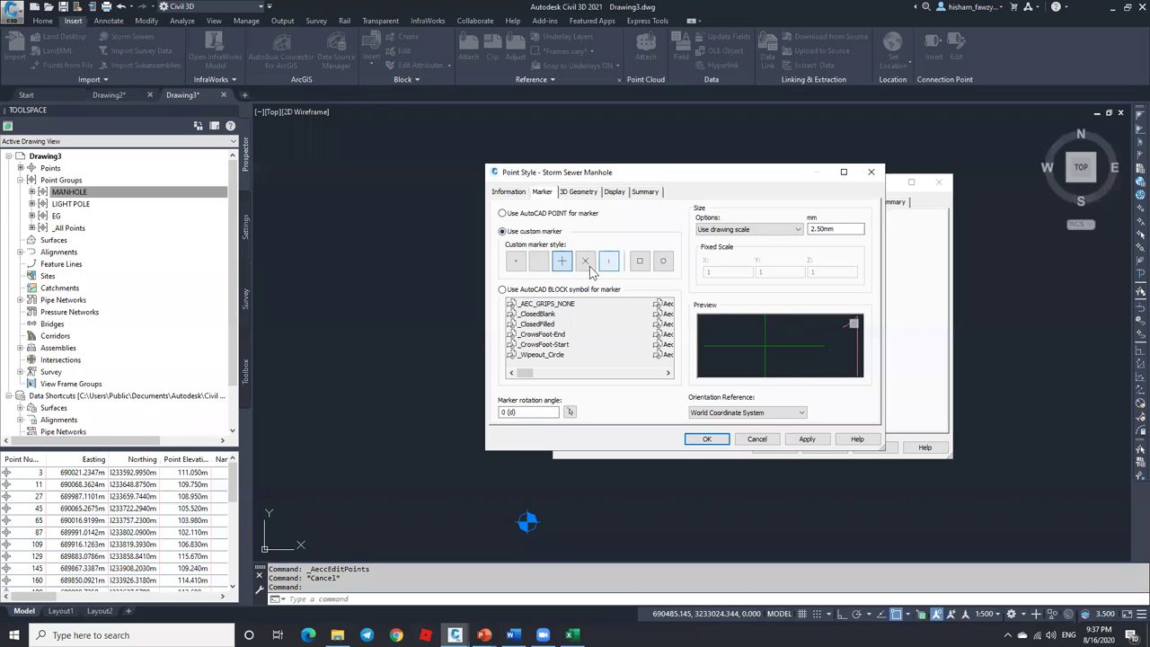
click(539, 289)
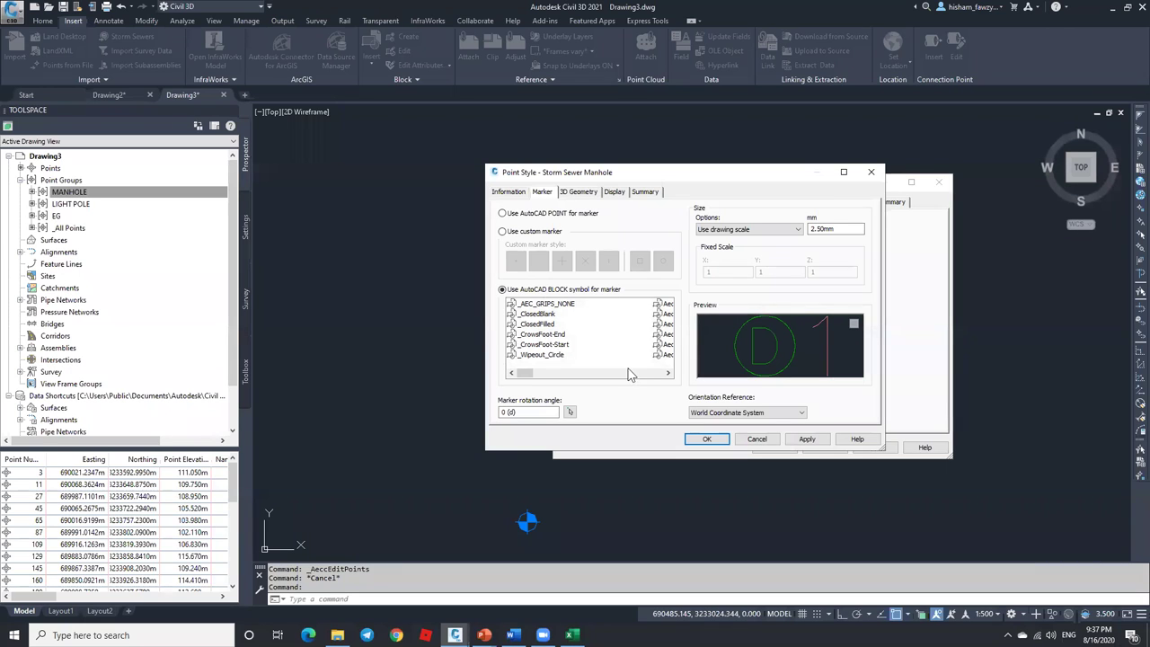
click(759, 440)
click(824, 447)
Draw a circle in empty drawing space above the manhole.
click(557, 301)
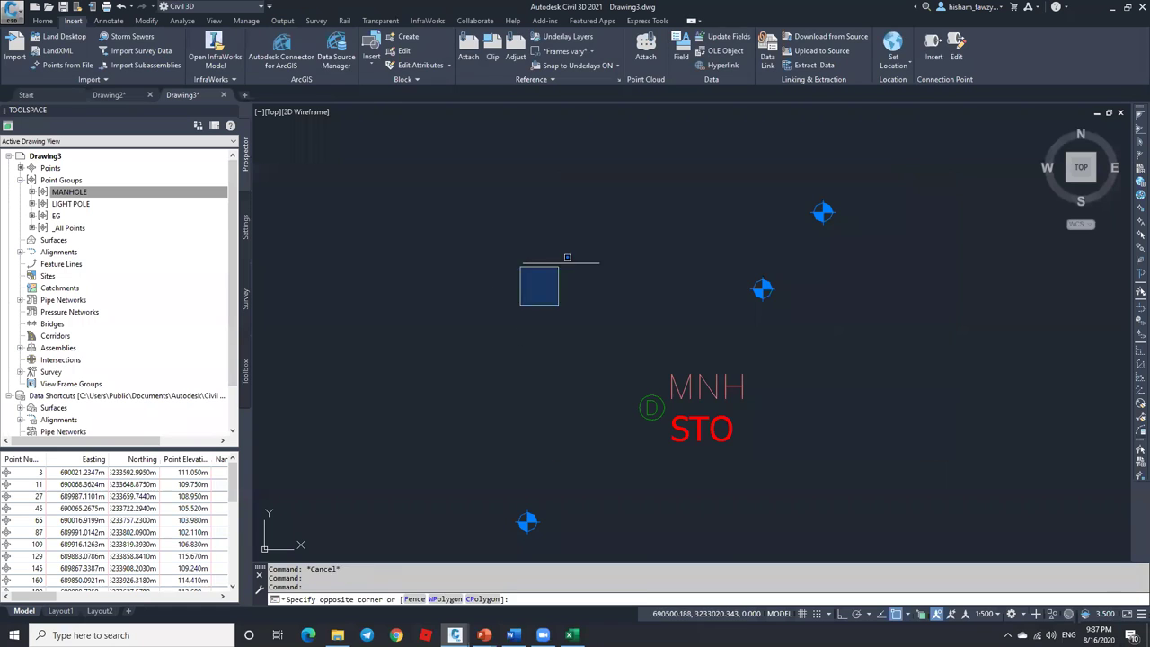
key(Return)
click(517, 241)
click(552, 262)
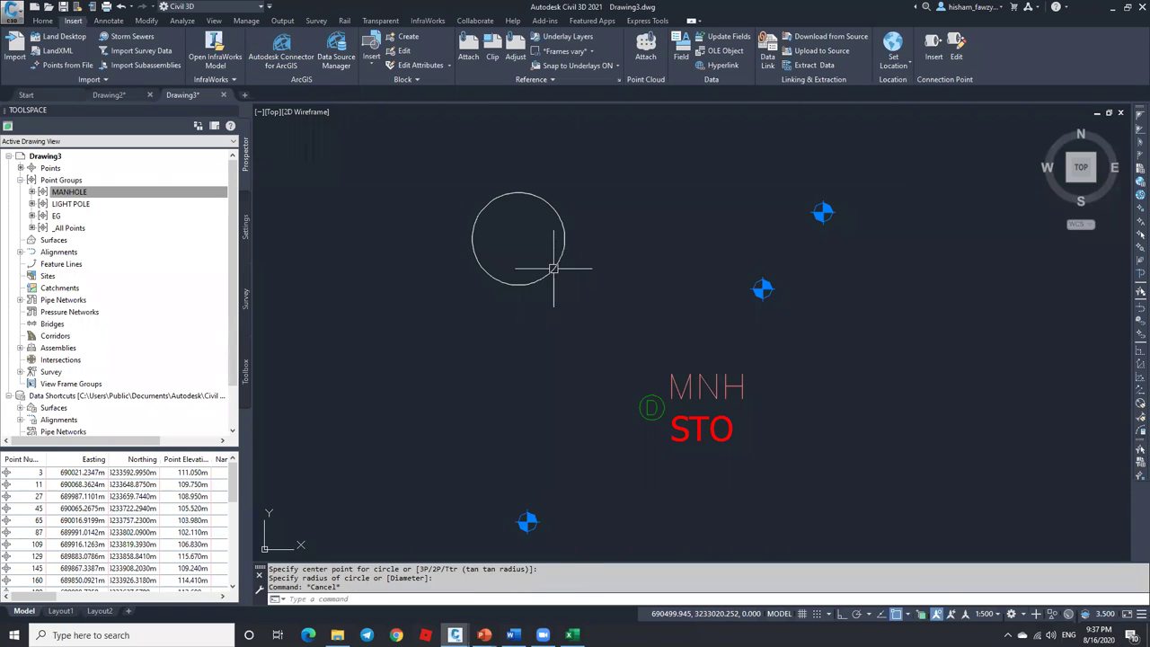
Draw two diagonal polylines crossing the circle, then start the Block command with B.
text(PL)
key(Return)
click(517, 239)
click(599, 161)
click(465, 293)
key(Escape)
key(Return)
click(456, 178)
click(572, 289)
key(Escape)
text(B)
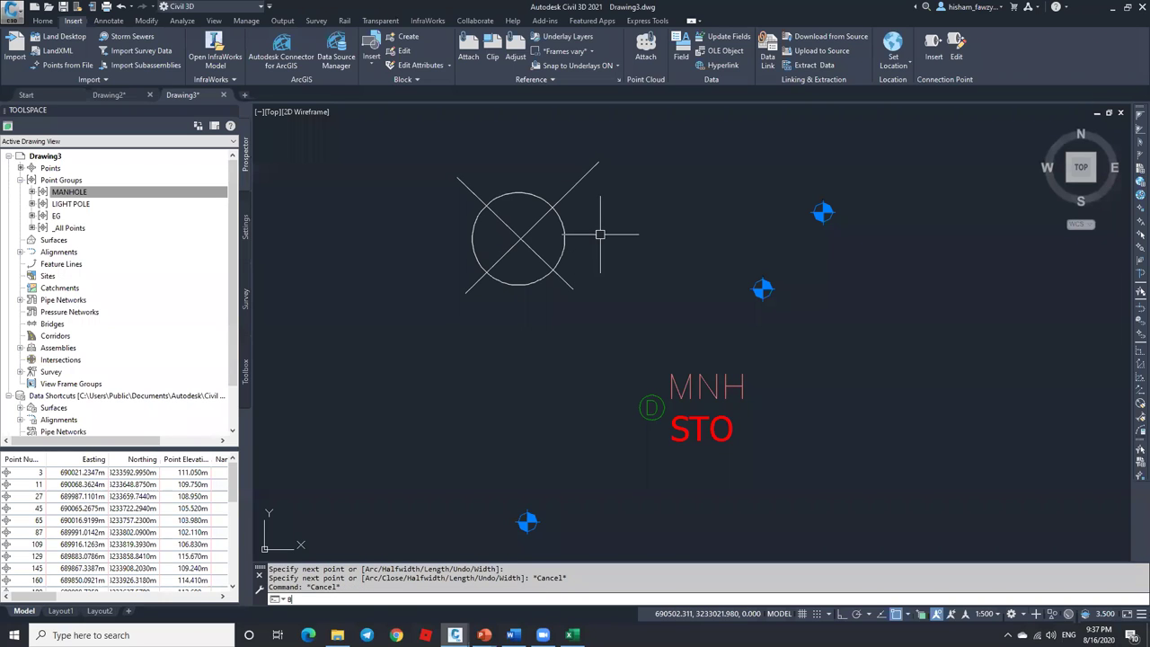
key(Return)
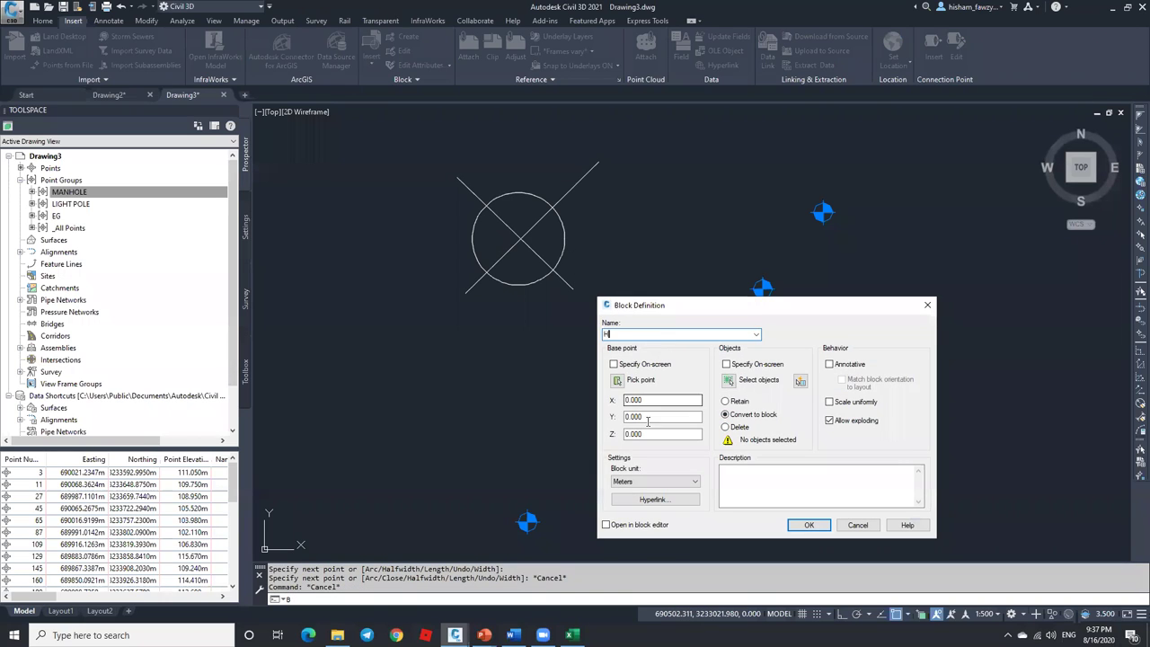
Define block H from the circle and both diagonals, based at the circle's centre.
click(625, 380)
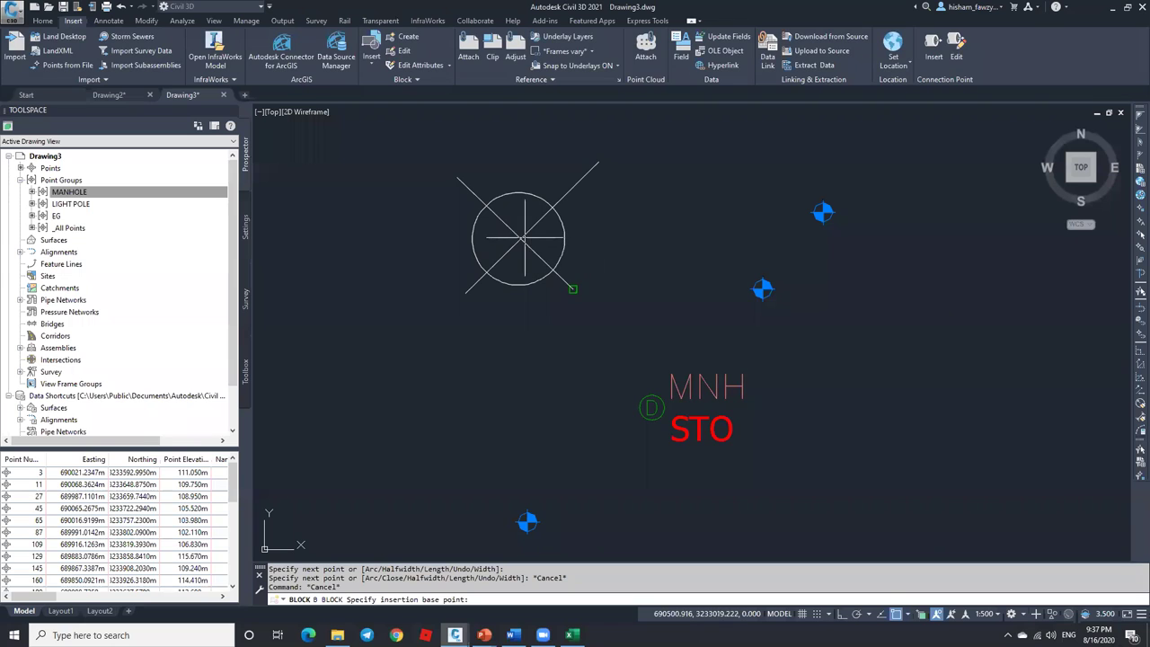
shift+right_click(594, 253)
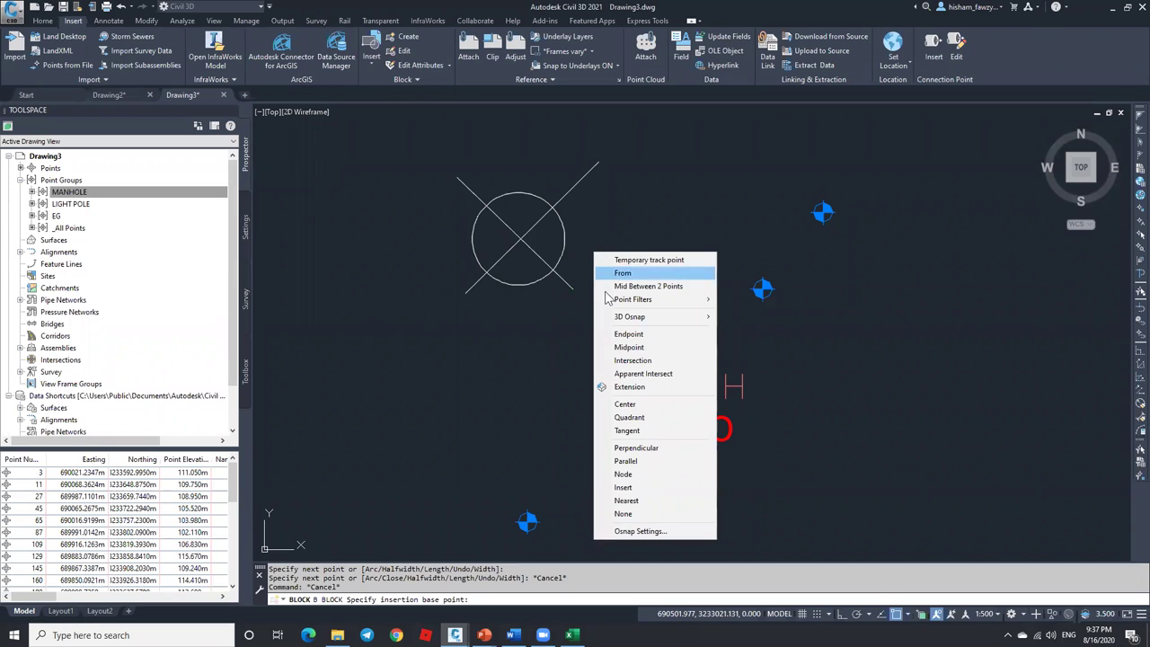
click(624, 403)
click(566, 235)
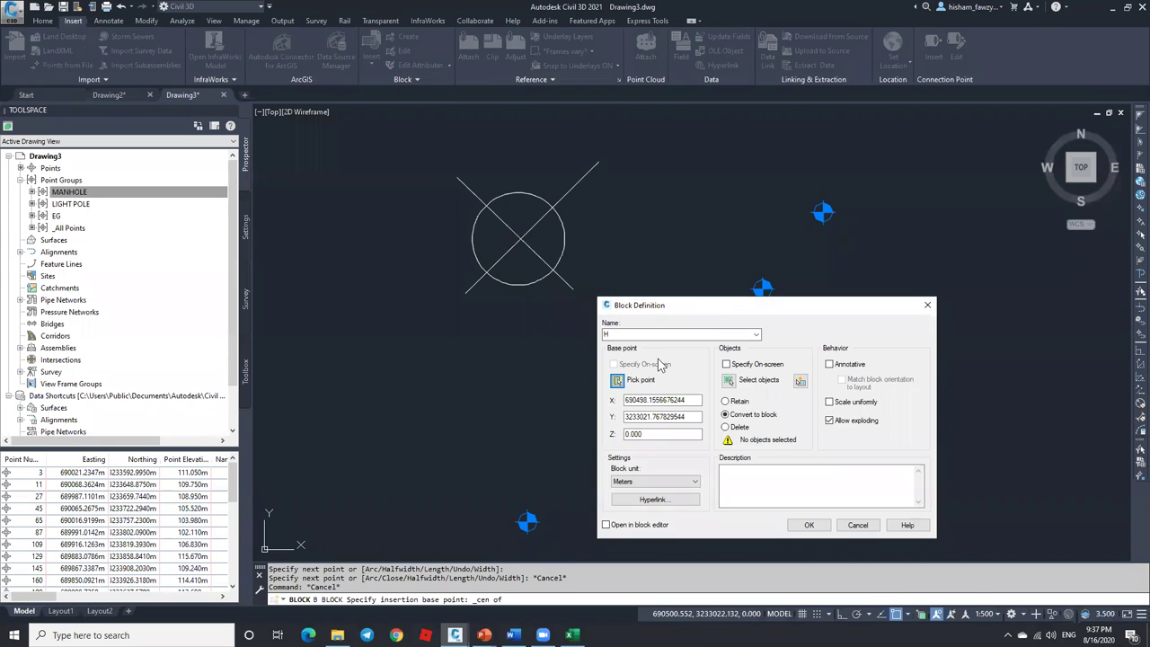
click(729, 379)
click(617, 211)
click(463, 278)
key(Return)
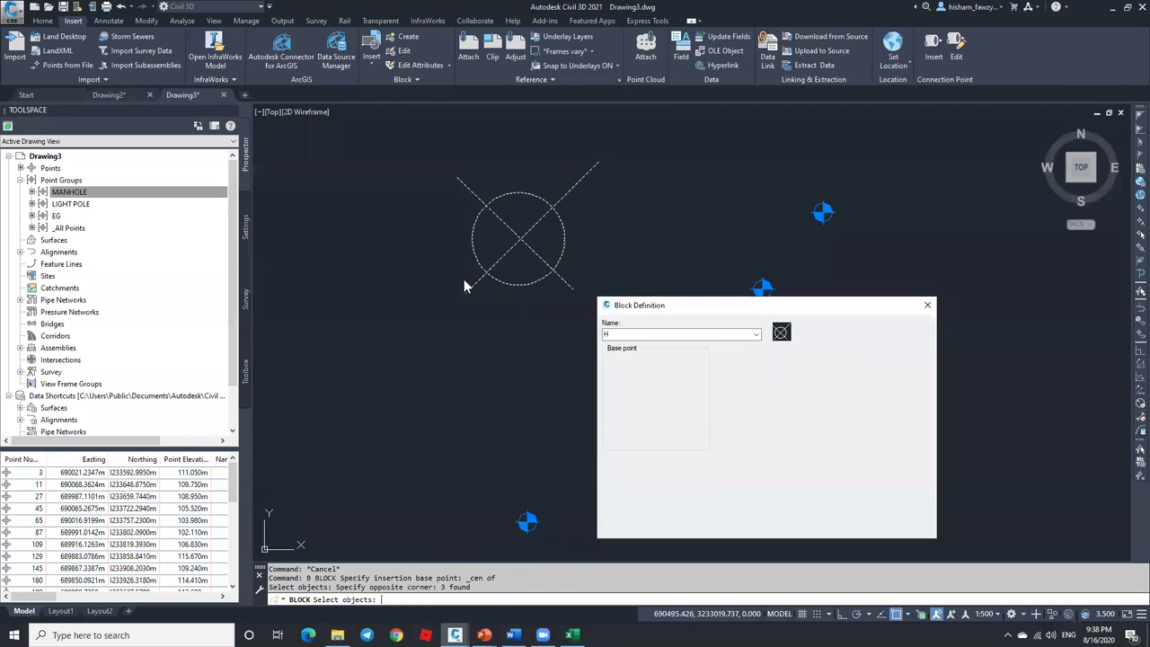
click(807, 526)
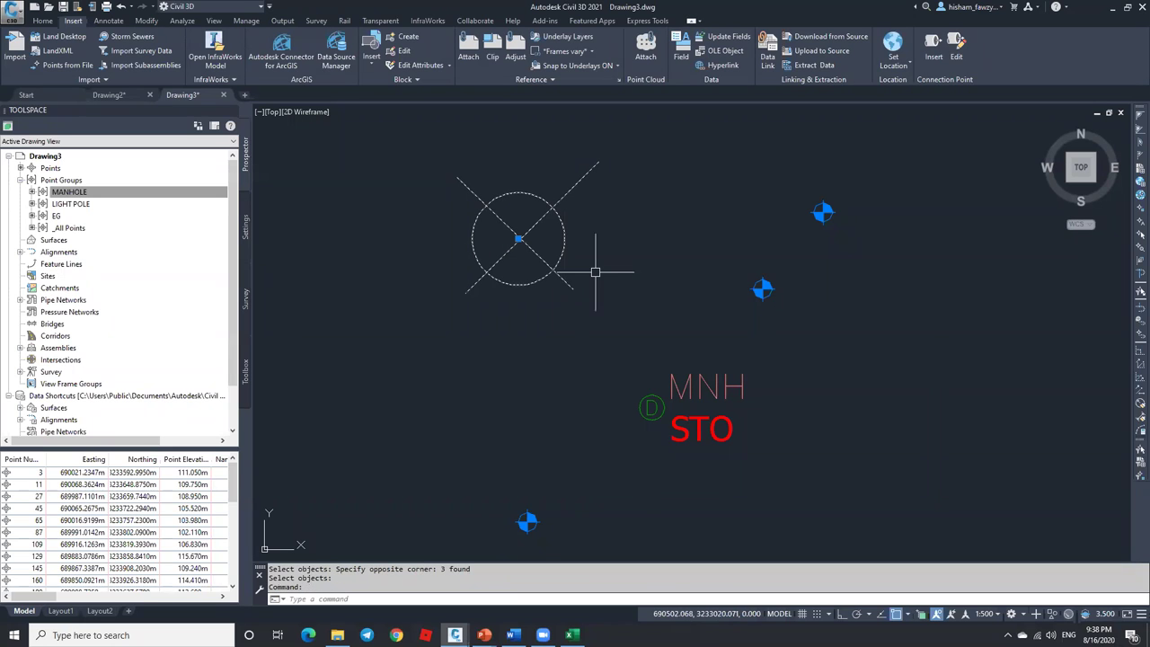
Open the MANHOLE point group's properties from Prospector.
scroll(620, 260, down, 4)
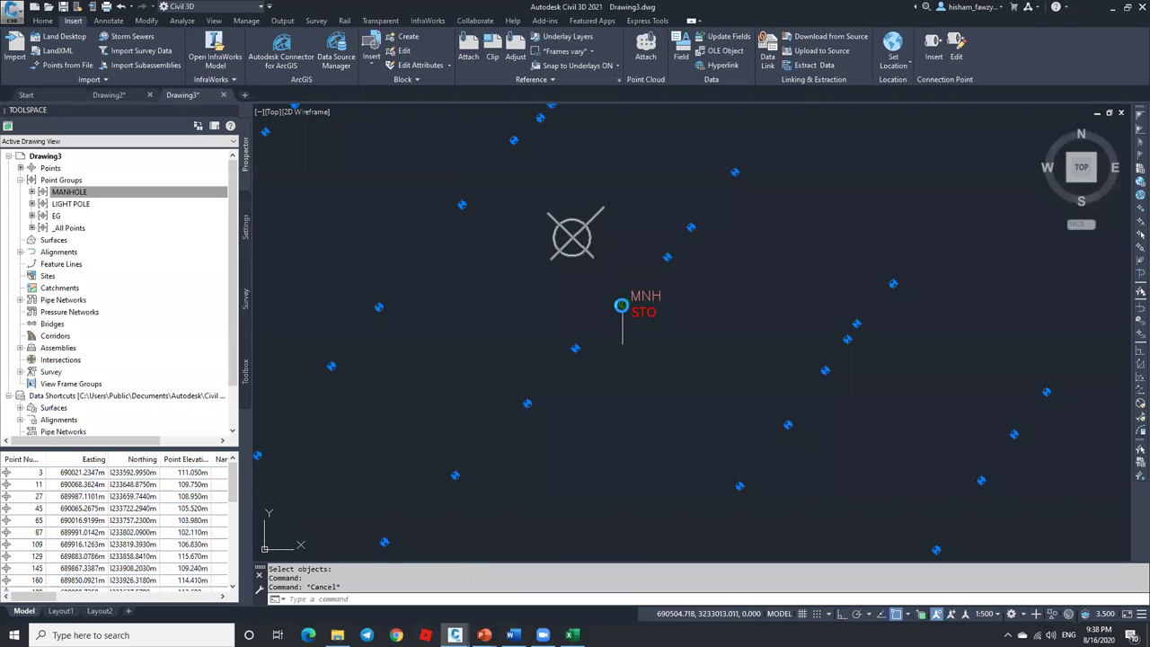
scroll(624, 302, up, 3)
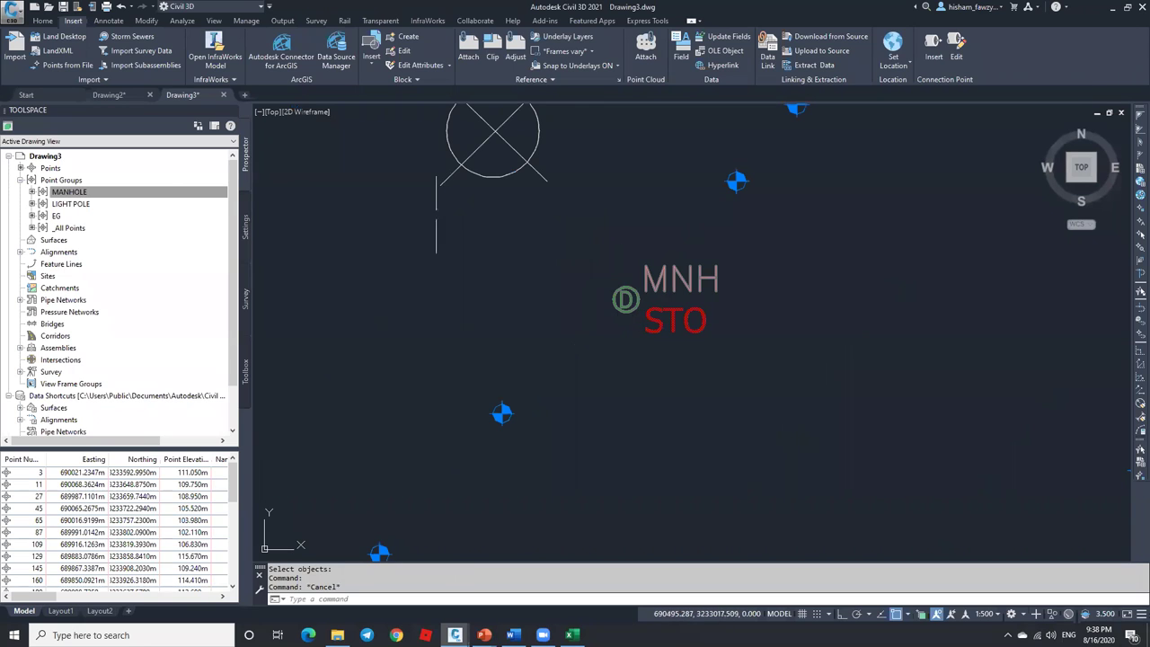
click(108, 194)
right_click(116, 193)
click(175, 200)
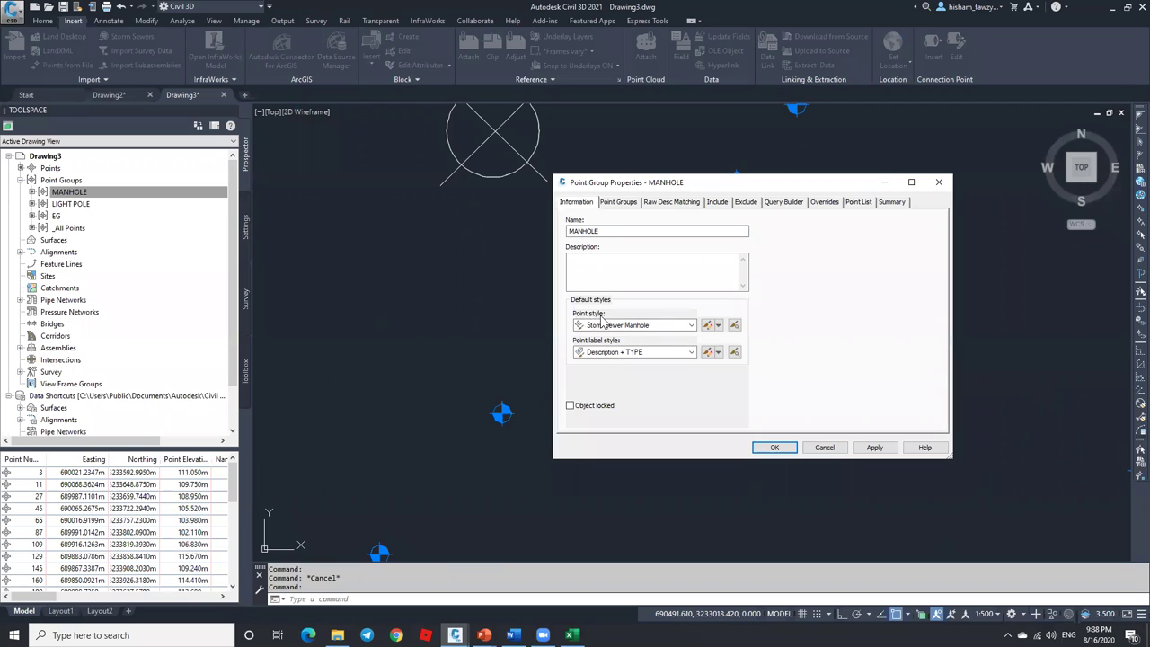
Copy the Storm Sewer Manhole point style, rename the copy H, and view its Marker settings.
click(716, 326)
click(739, 352)
click(511, 191)
click(622, 222)
drag(622, 224, 456, 224)
text(M)
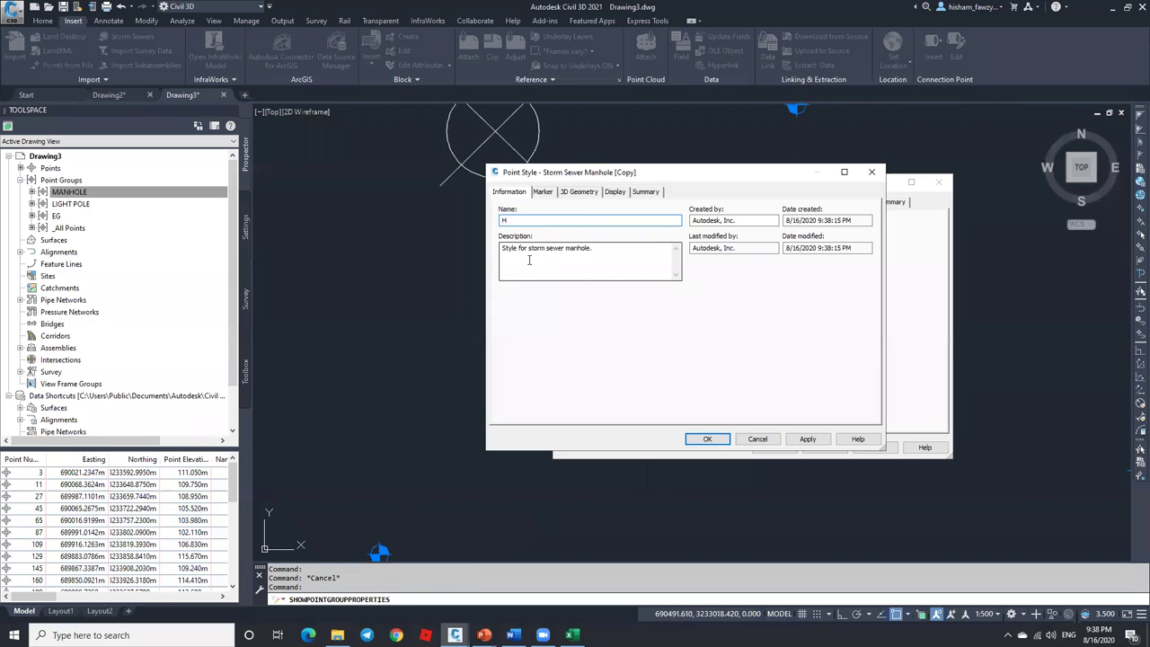
click(546, 193)
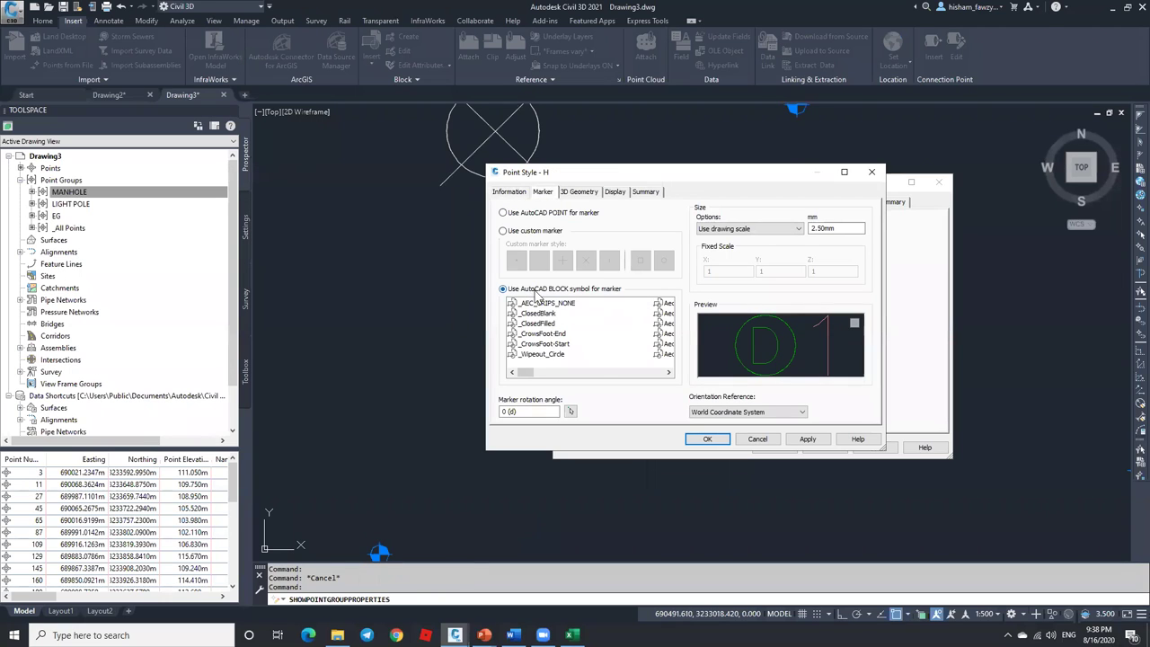
Try browsing for a block drawing file, then cancel back to the block list.
right_click(606, 344)
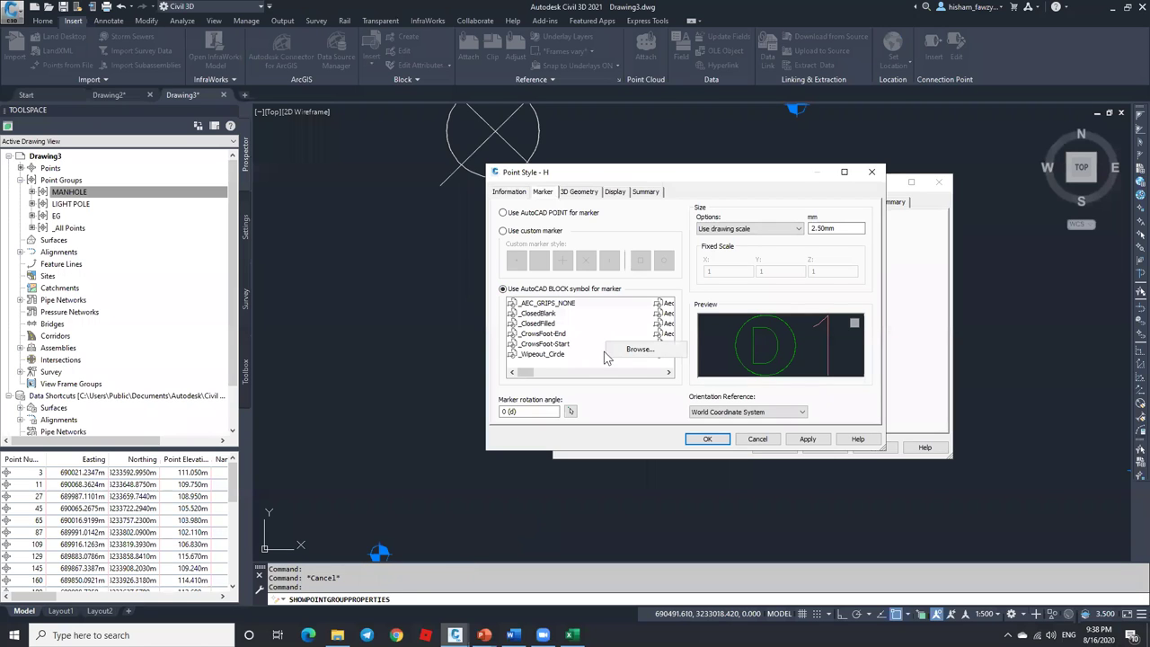
click(640, 350)
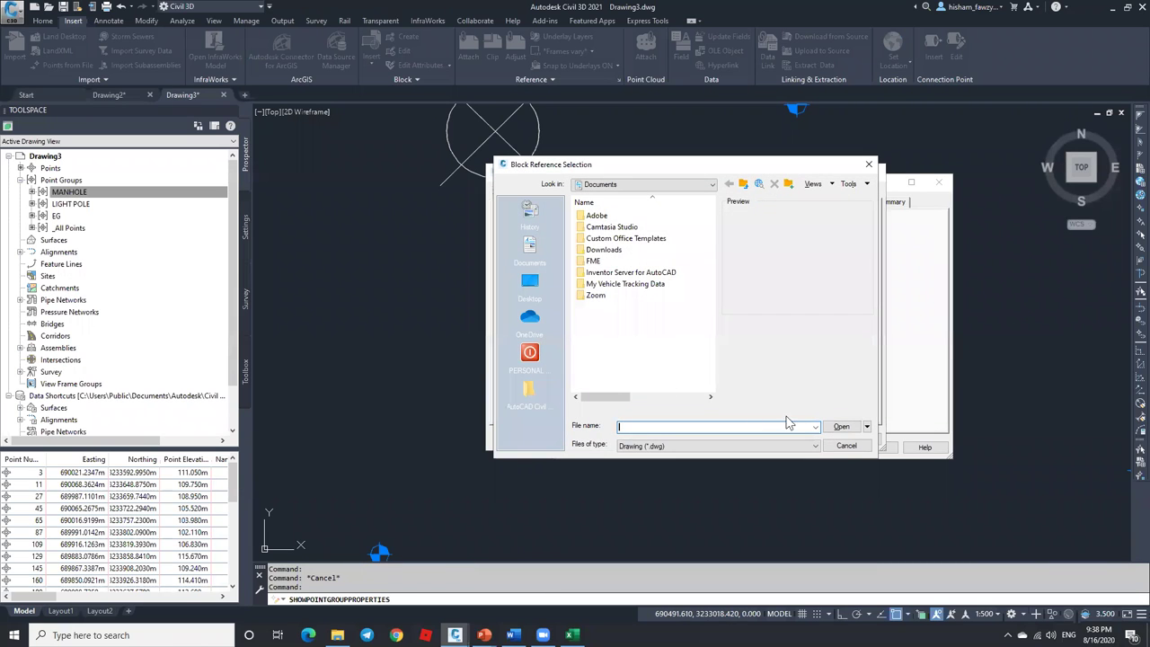
click(846, 445)
drag(522, 376, 536, 375)
click(667, 371)
click(668, 372)
Select block H as the marker and apply style H to the MANHOLE point group.
click(520, 344)
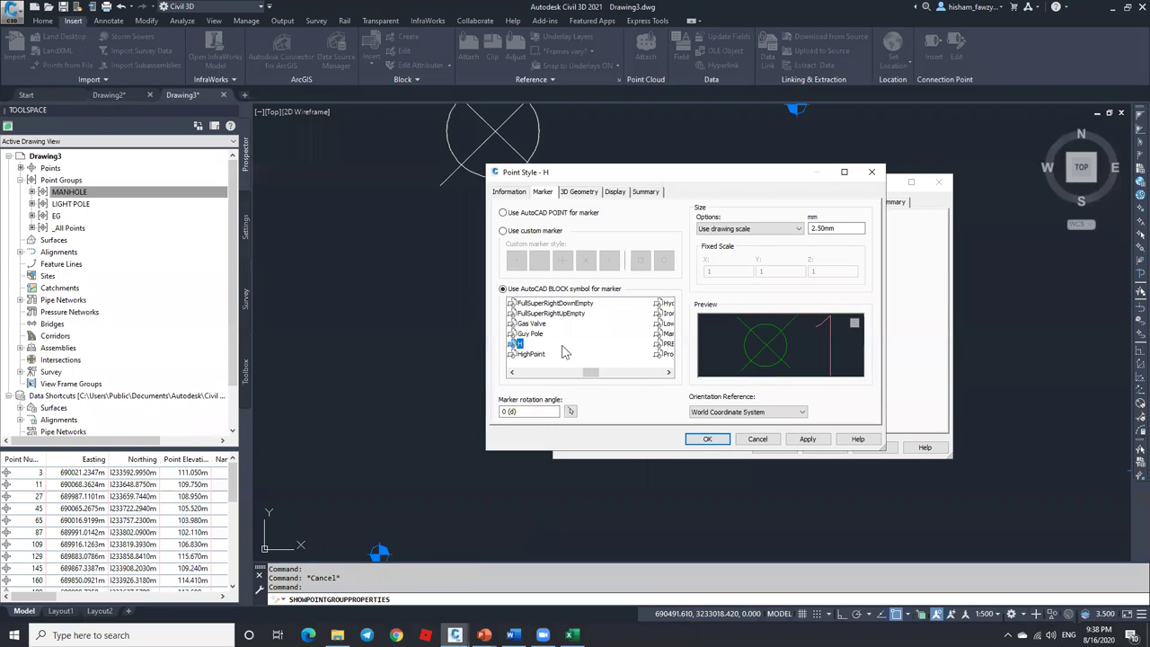
right_click(586, 347)
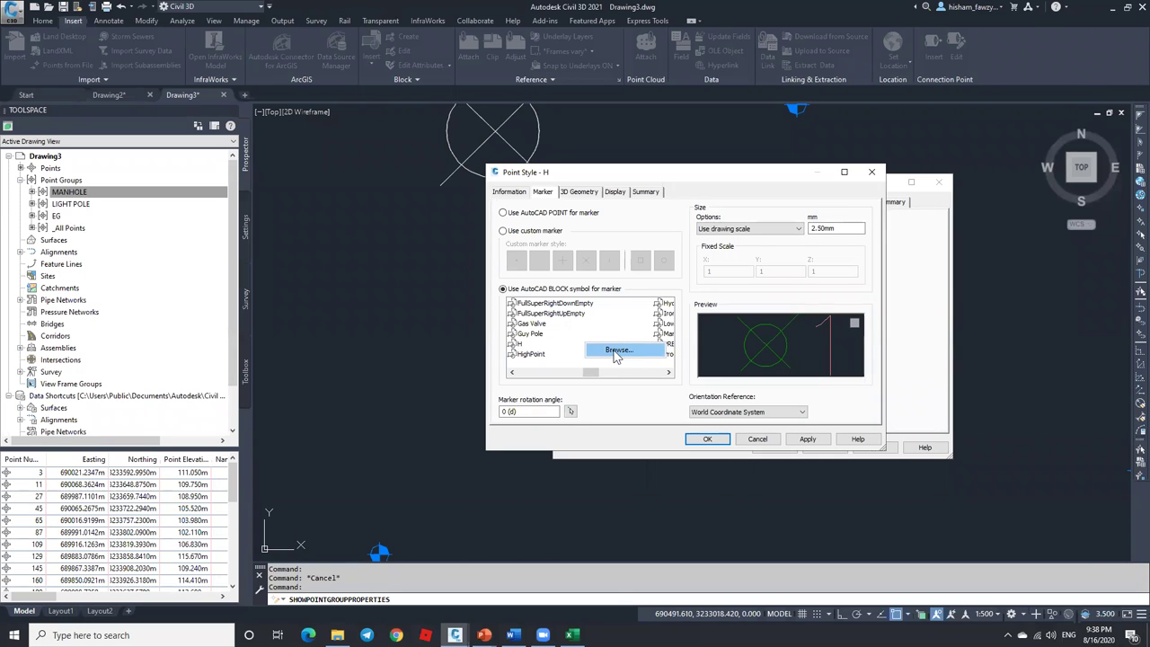
click(512, 372)
click(512, 373)
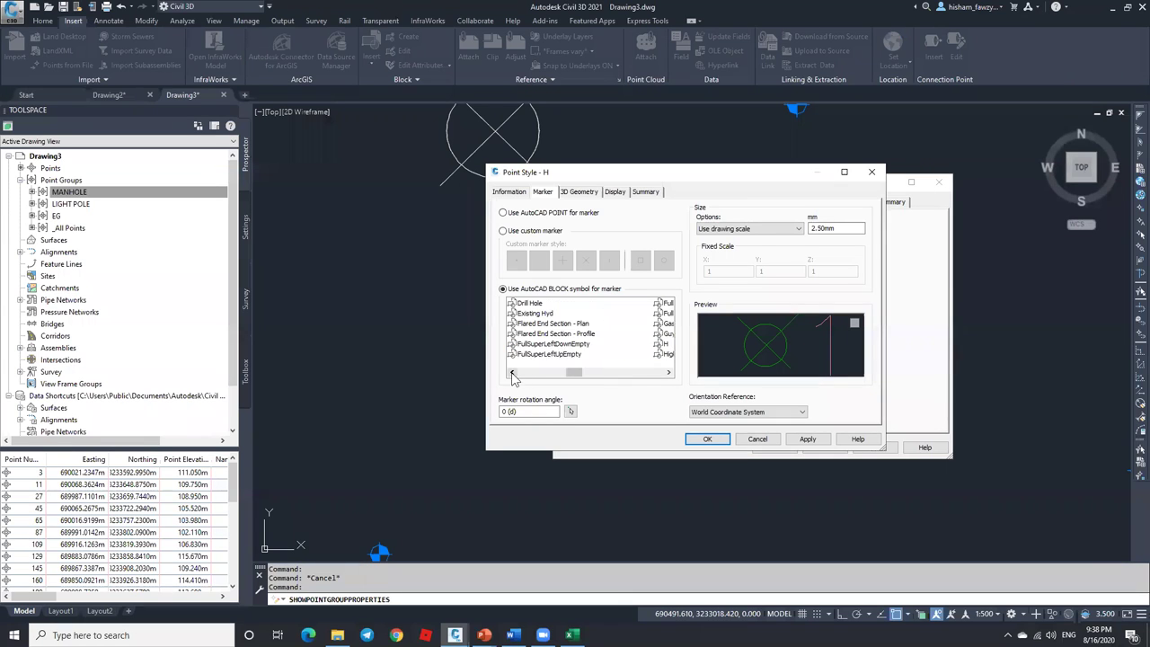
click(511, 373)
click(512, 372)
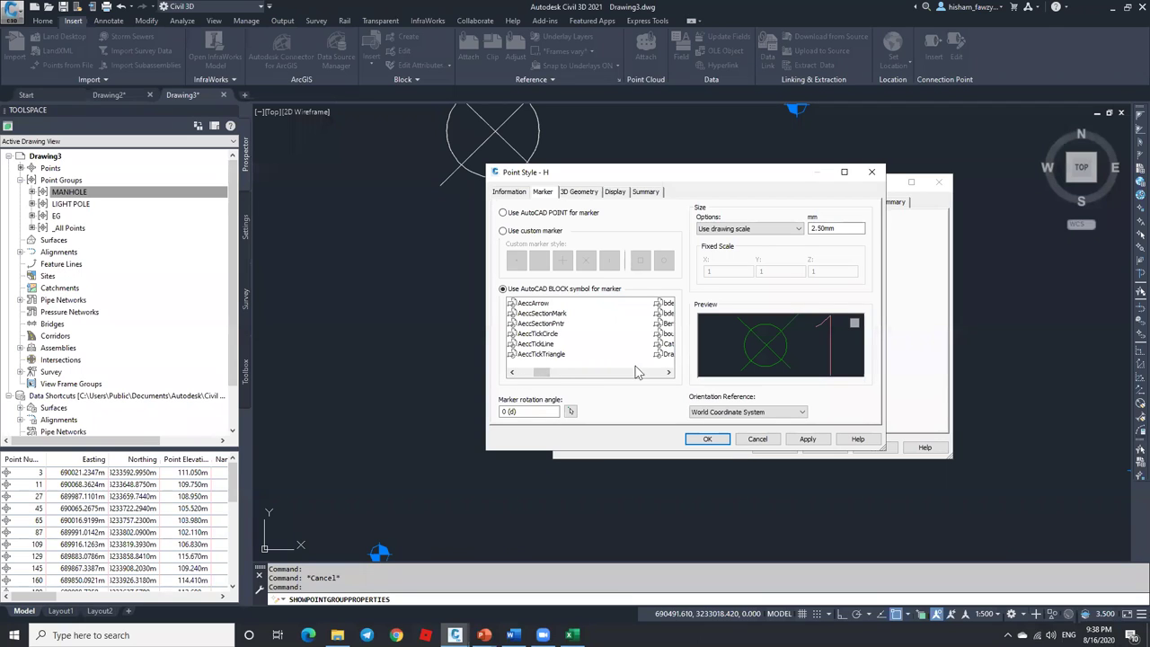
click(668, 373)
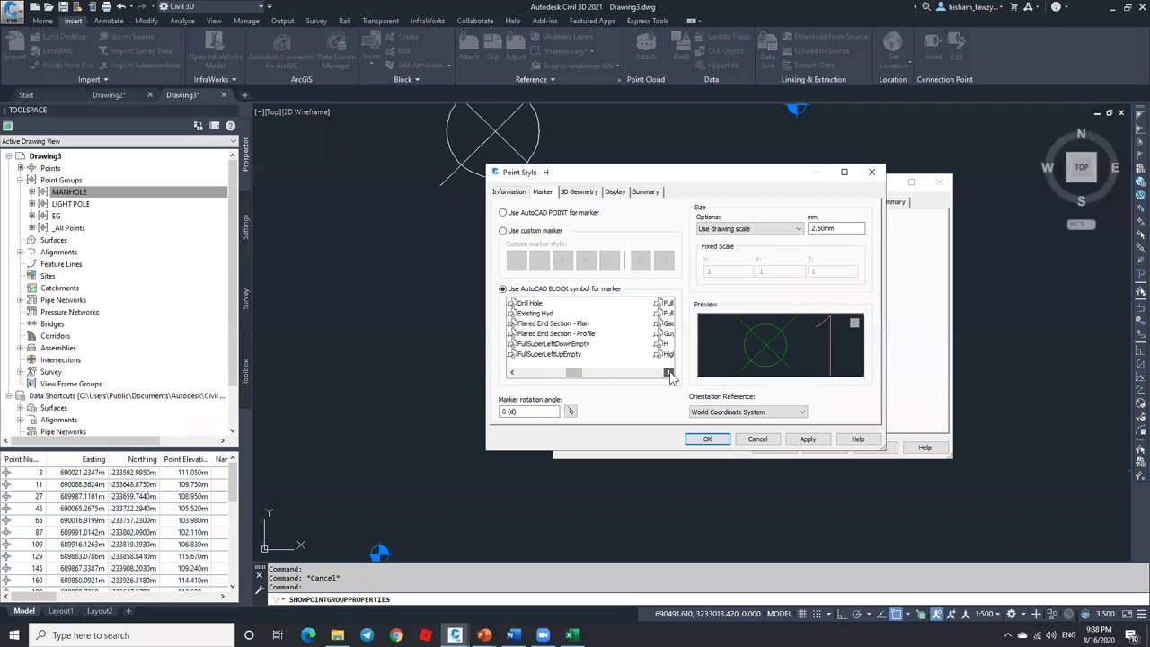
click(669, 372)
click(522, 345)
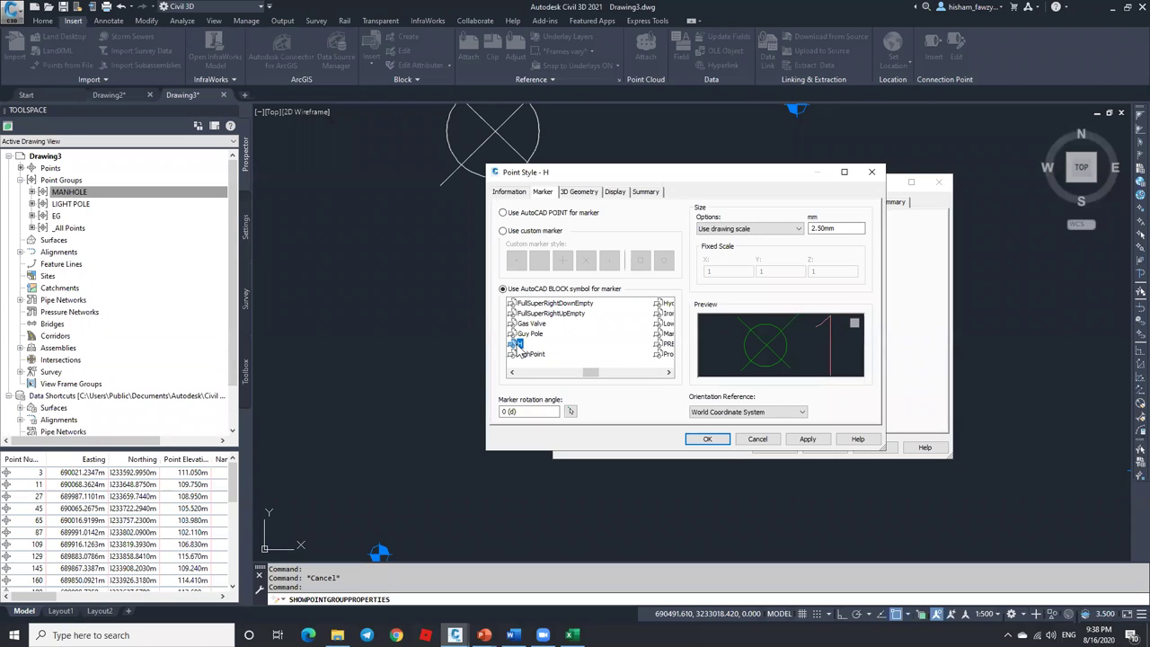
click(714, 440)
click(779, 447)
scroll(629, 308, up, 3)
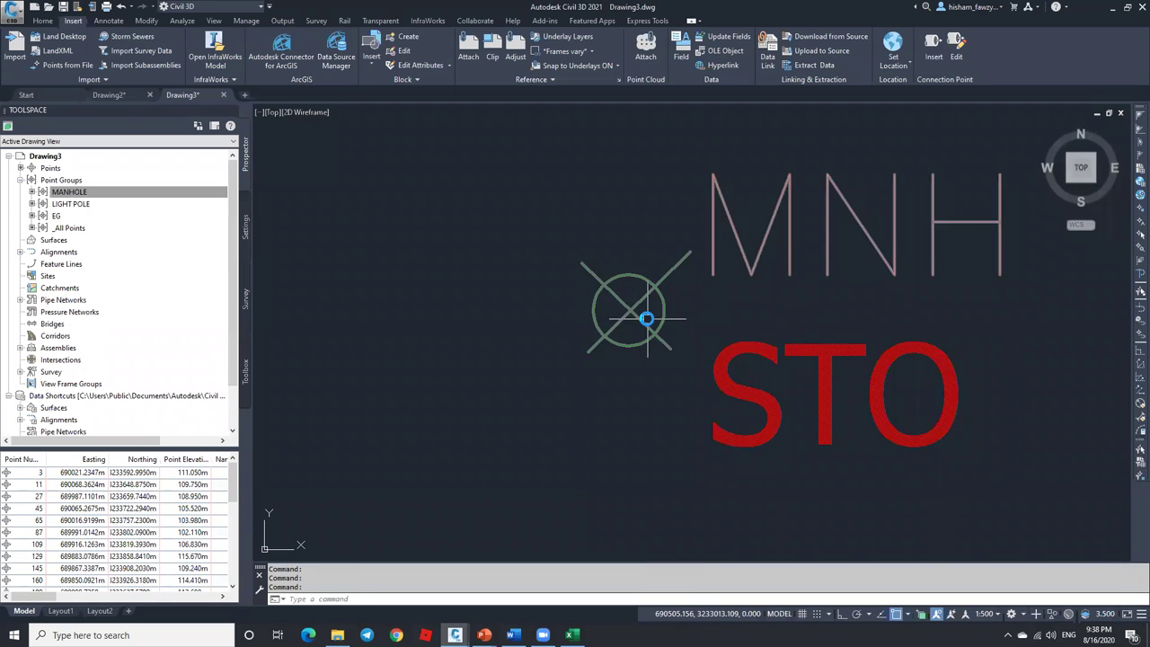
Zoom to check the manhole's circle-and-cross marker, then bring up the MANHOLE group's actions.
scroll(646, 323, down, 4)
scroll(638, 328, down, 4)
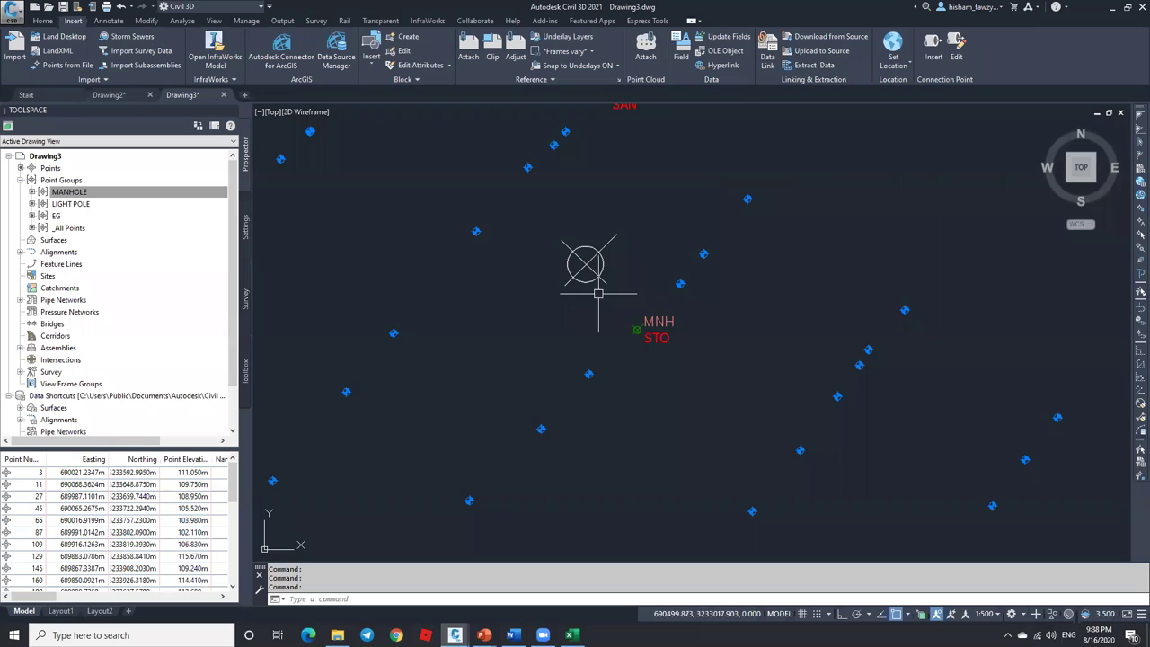
scroll(638, 332, up, 4)
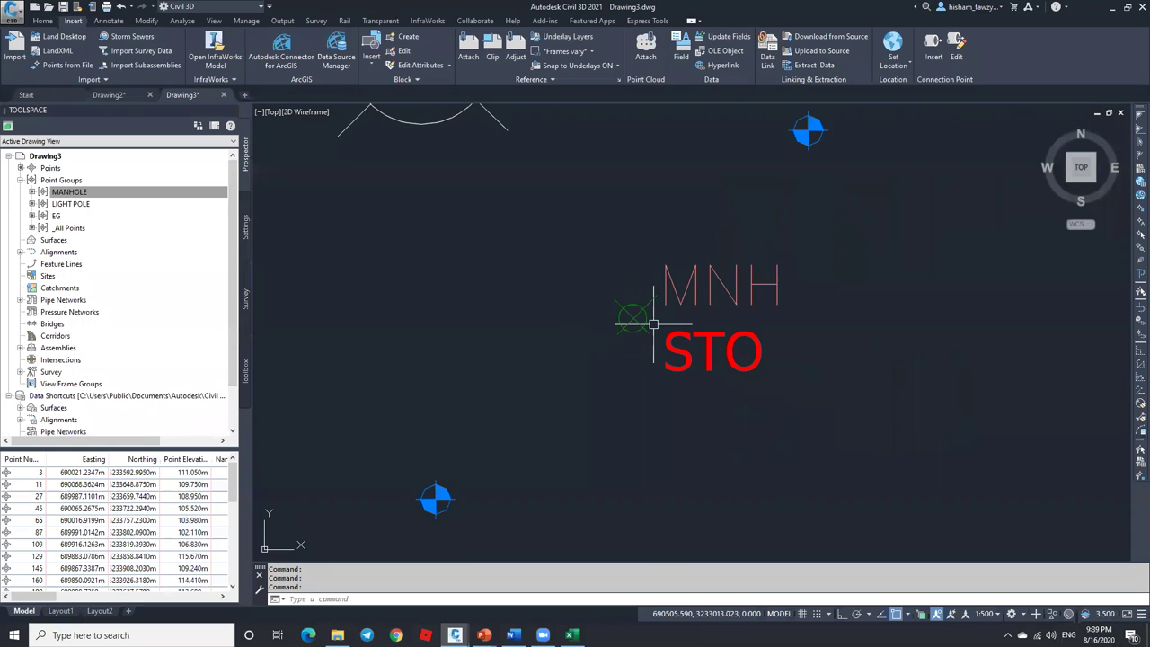
right_click(159, 201)
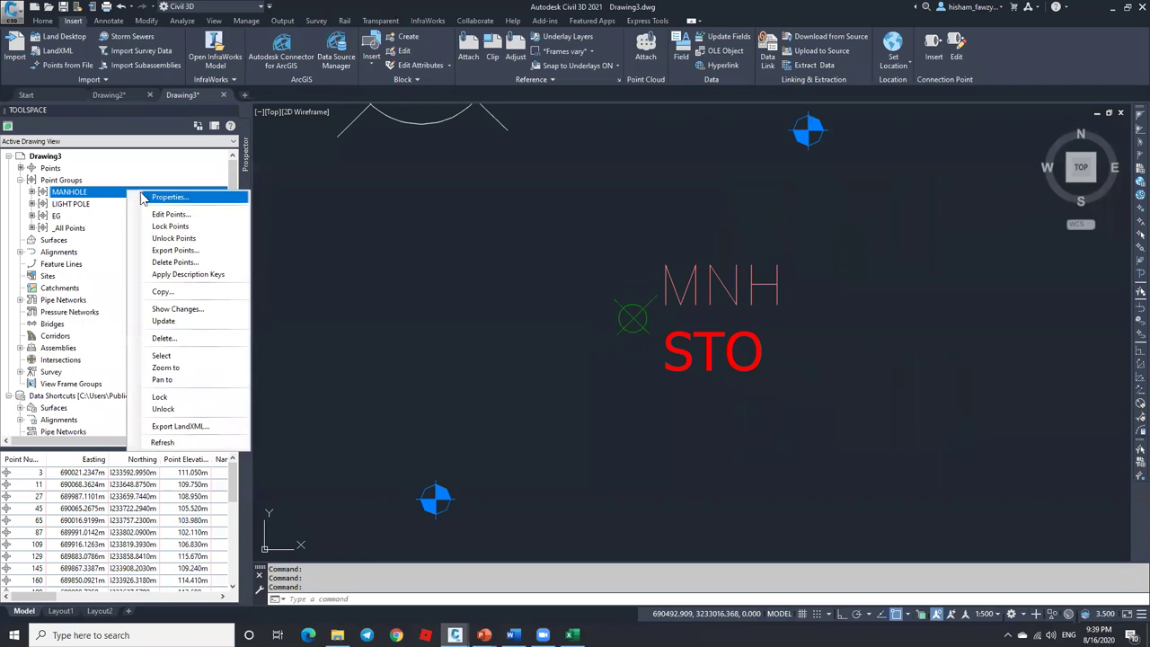
Inspect the Contents of the Description + TYPE label style's layout, then cancel it.
click(158, 198)
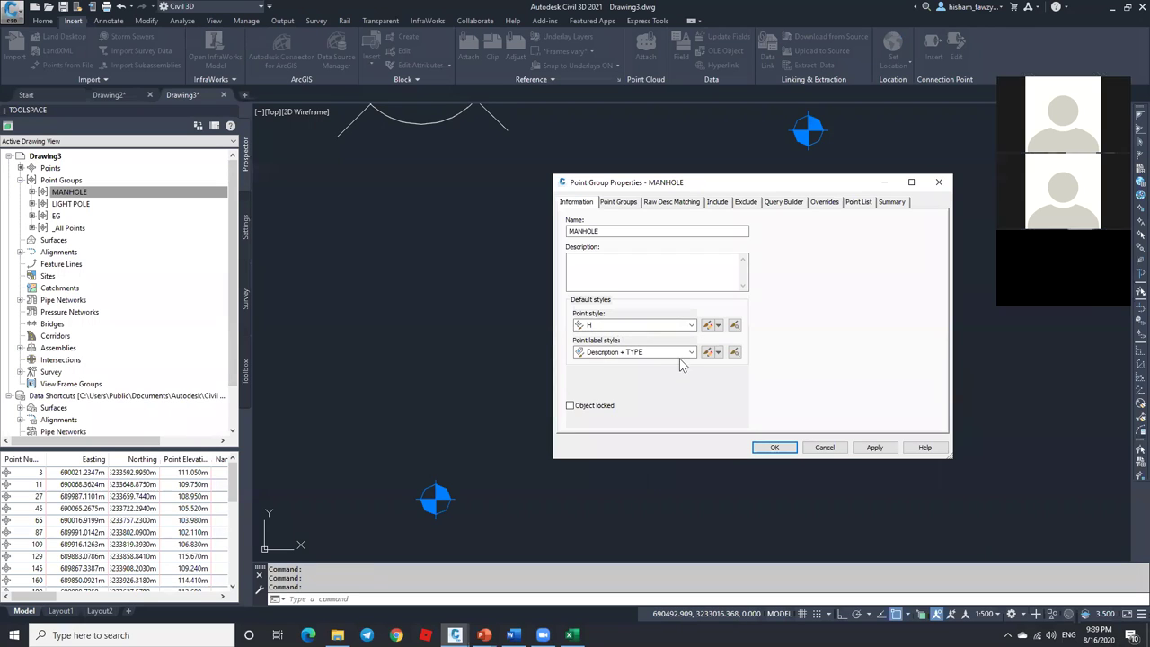
click(718, 353)
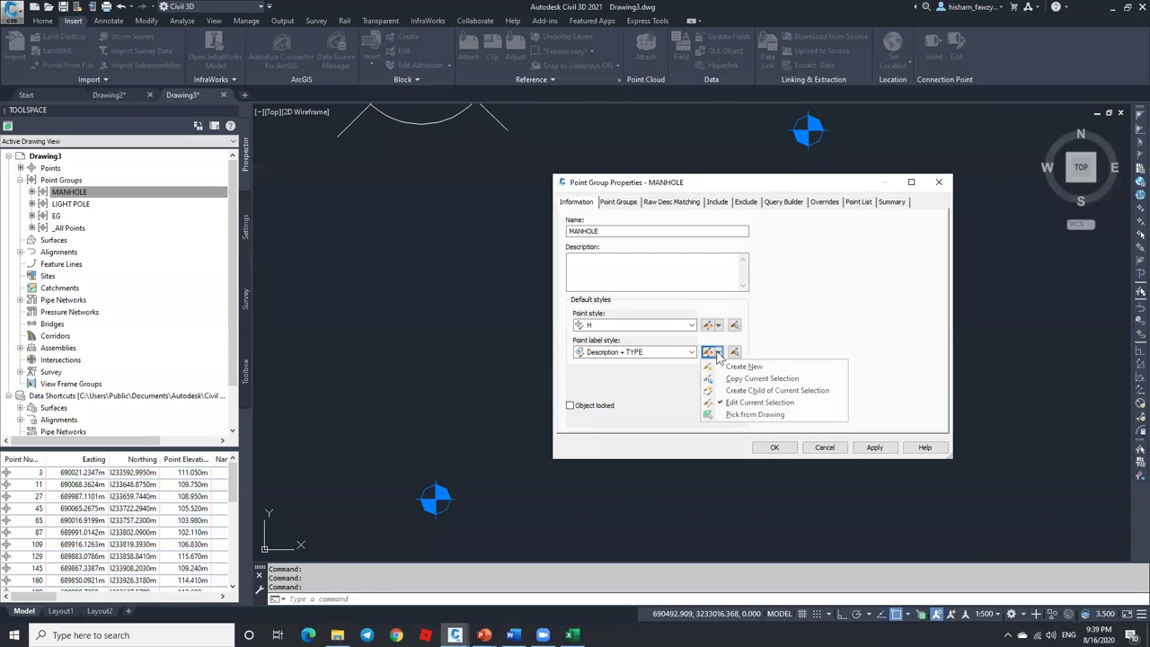
click(742, 402)
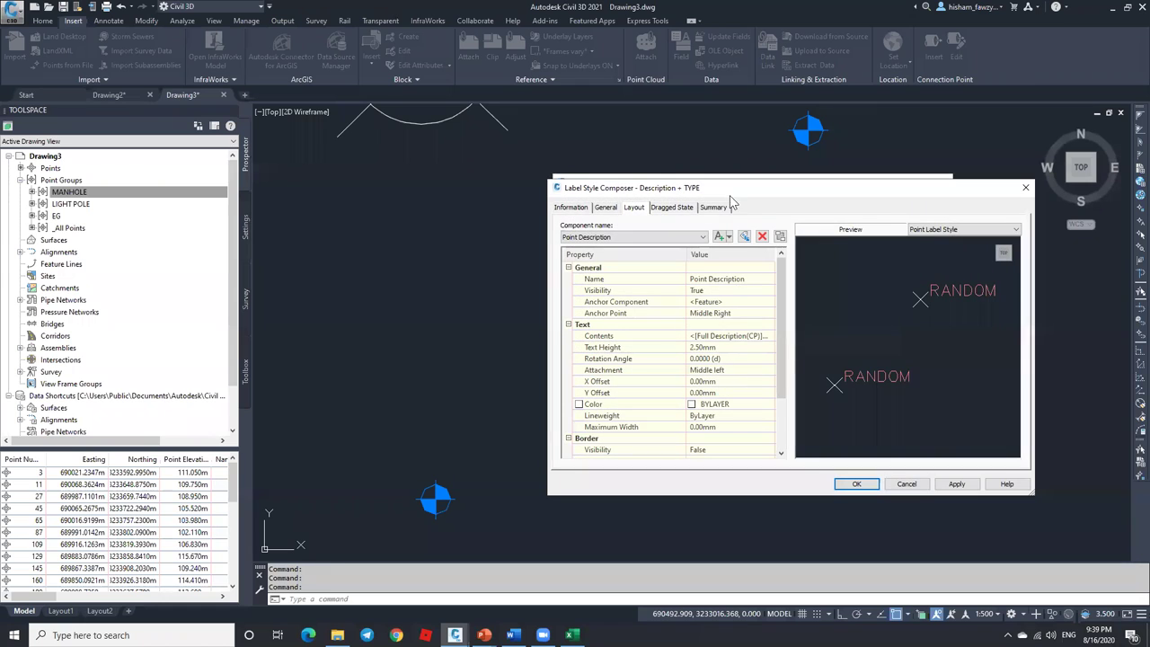
drag(736, 192, 590, 123)
click(589, 268)
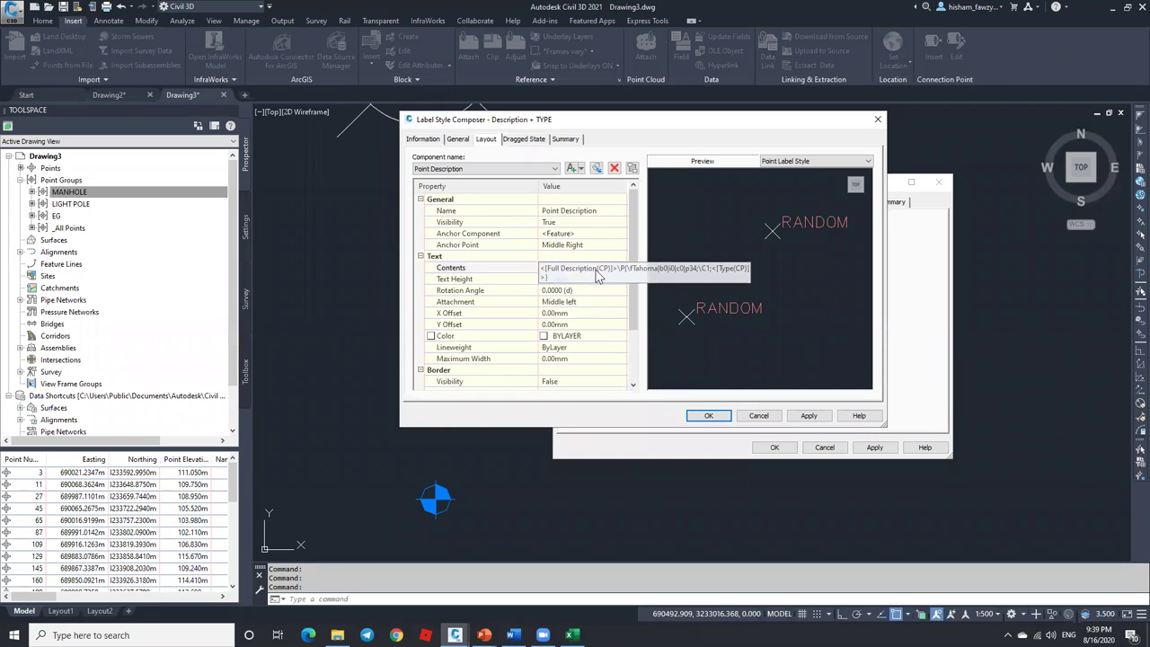
click(634, 243)
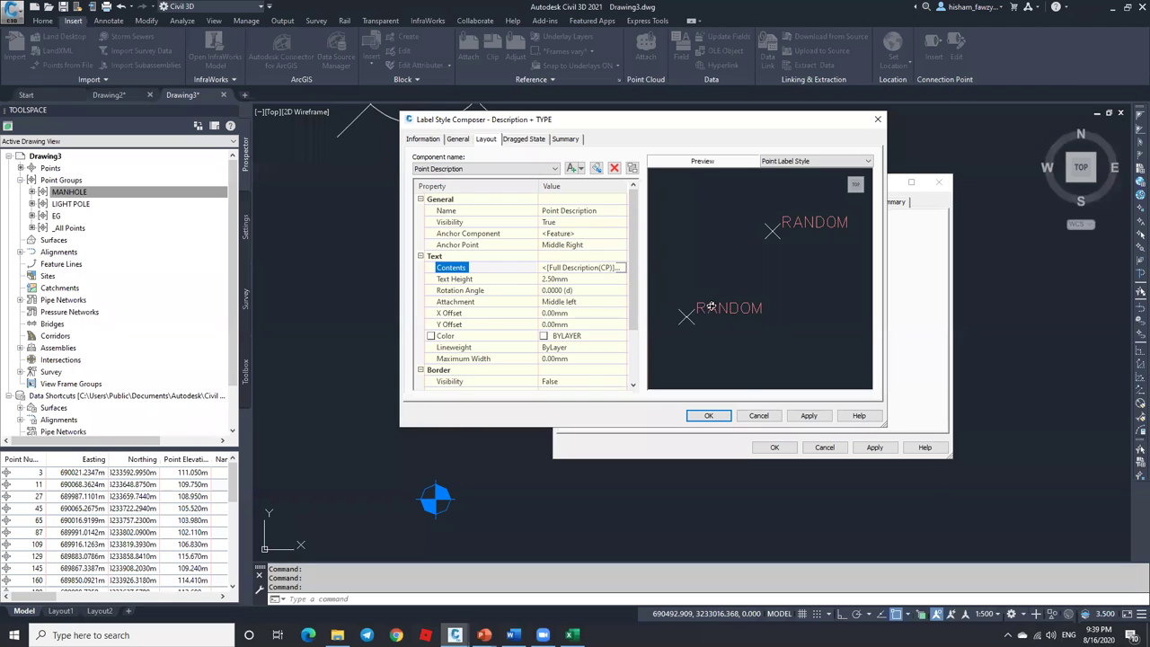
click(757, 417)
Browse the Elevation Only label style's tabs, then cancel it and the MANHOLE group properties.
click(647, 352)
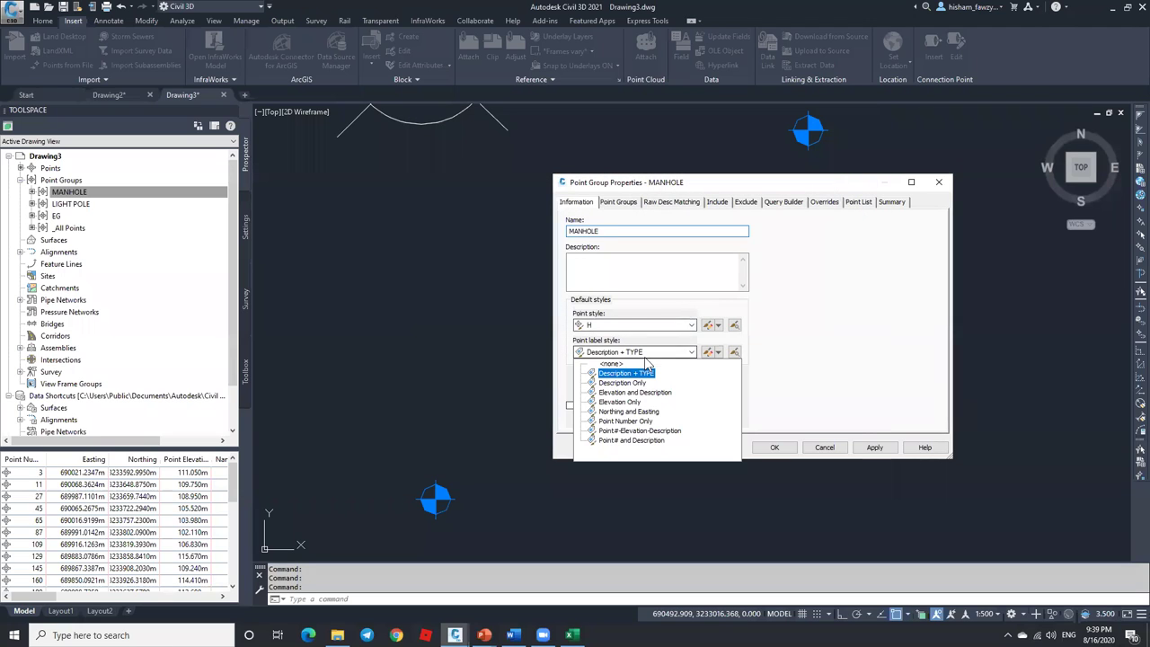
click(649, 383)
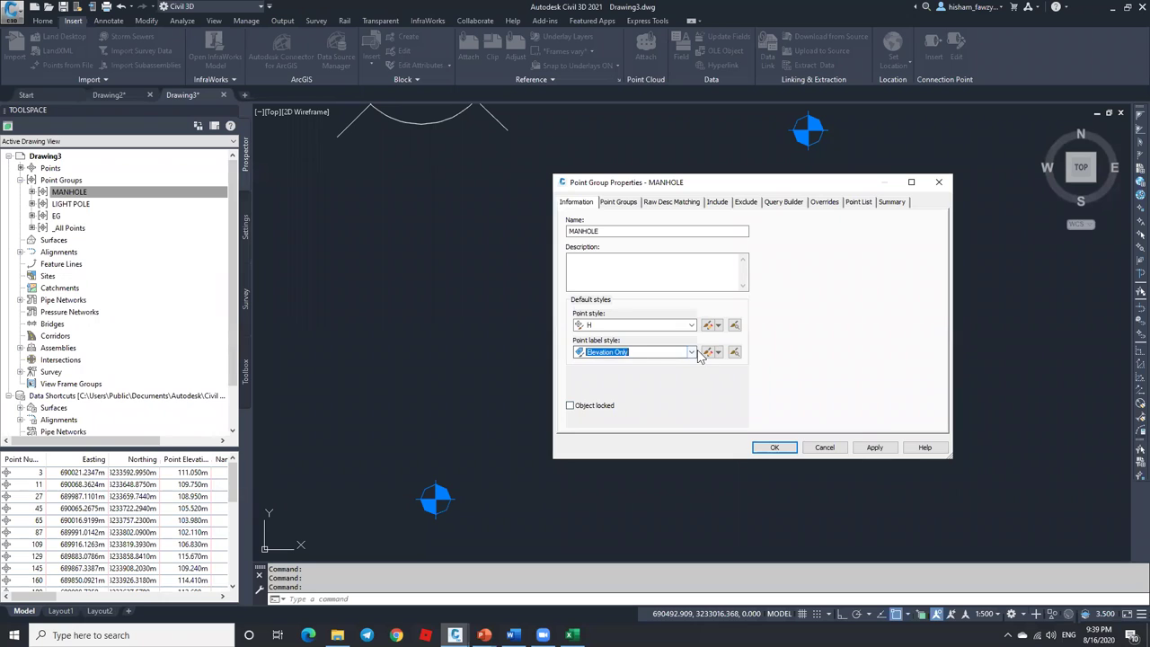
click(706, 351)
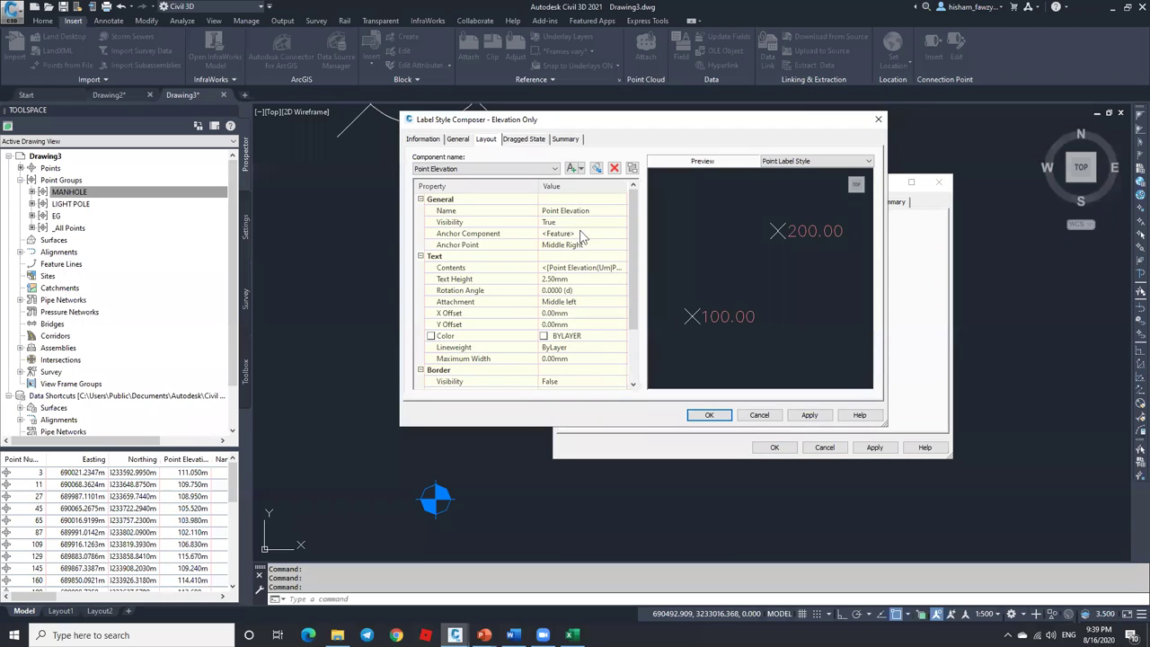
click(432, 140)
click(458, 141)
click(486, 141)
click(528, 141)
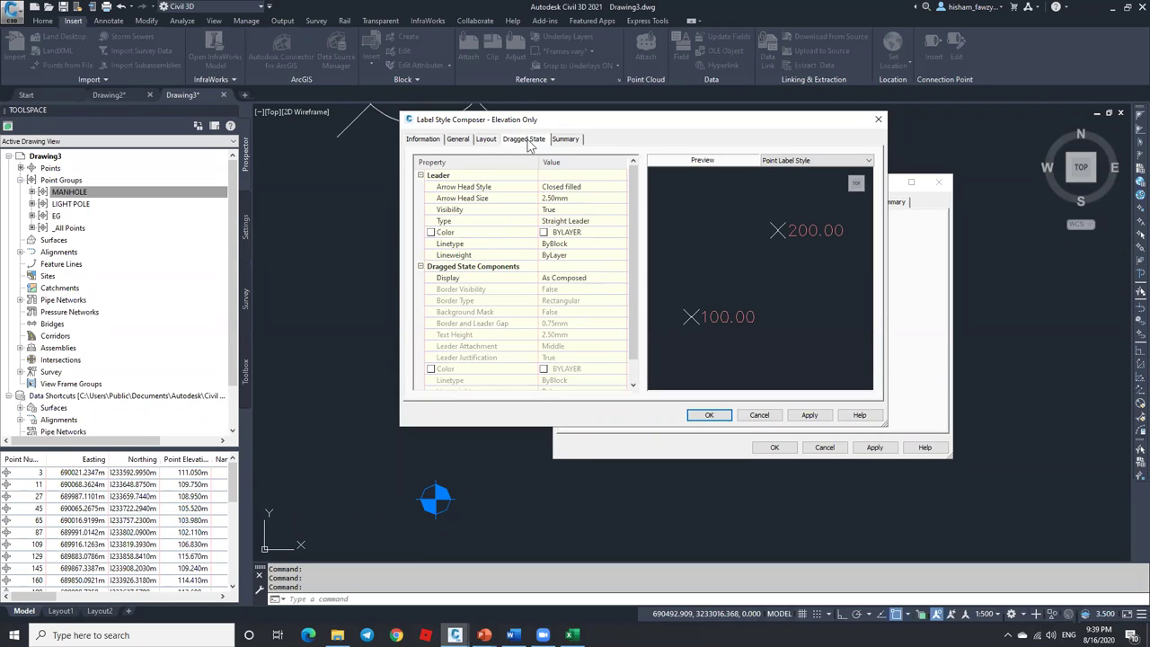
click(486, 141)
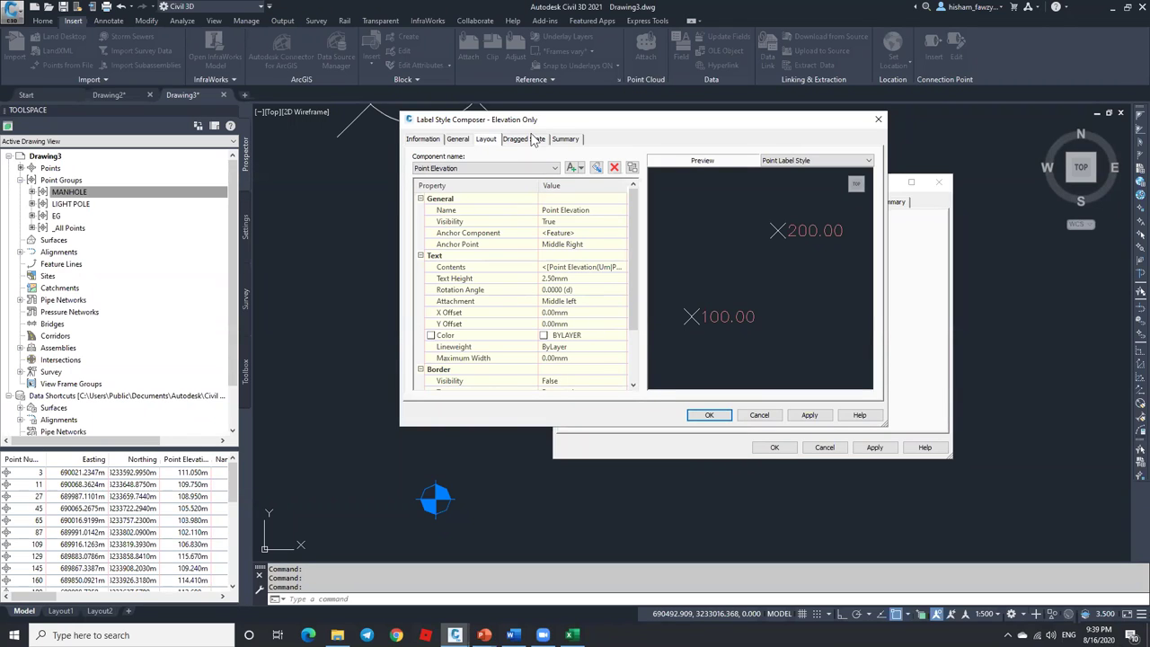
click(759, 415)
click(824, 446)
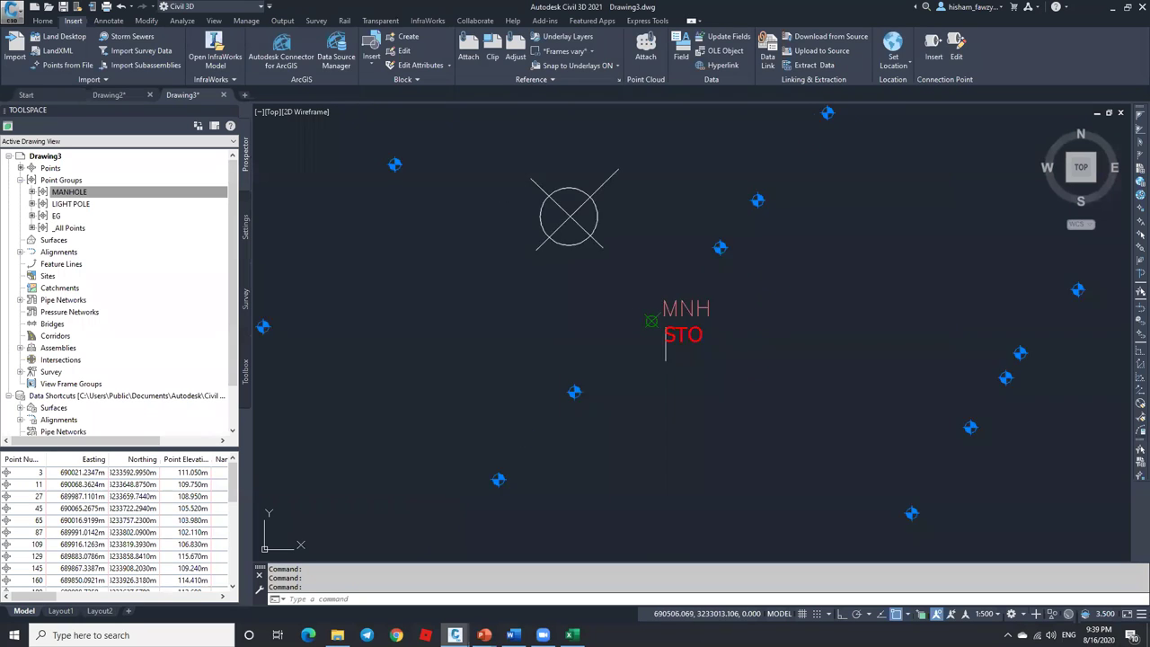
Drag the MNH/SAN point's label up and to the right, leaving a leader back to the point.
scroll(688, 352, down, 2)
scroll(647, 191, up, 2)
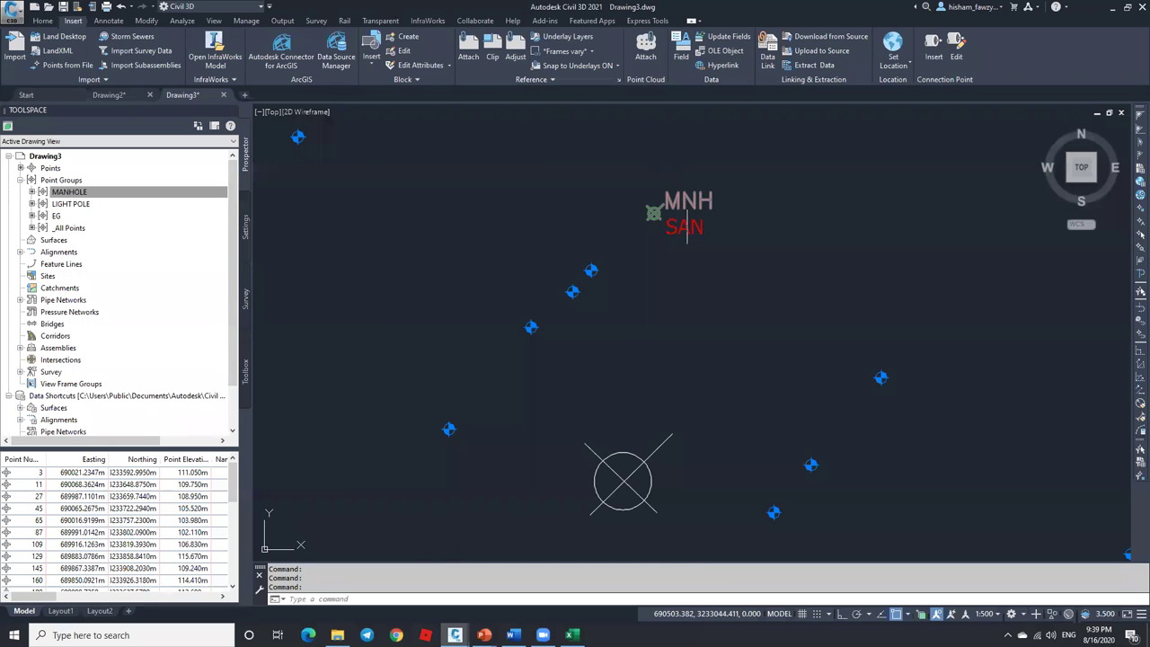
click(686, 227)
scroll(690, 184, up, 6)
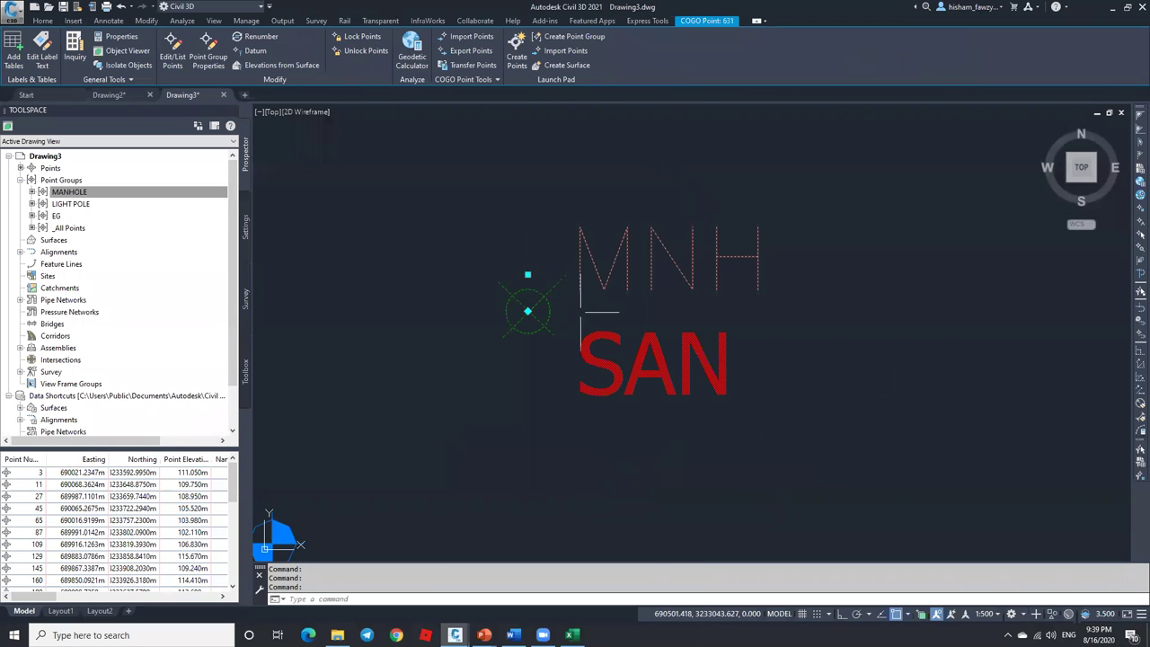
click(528, 276)
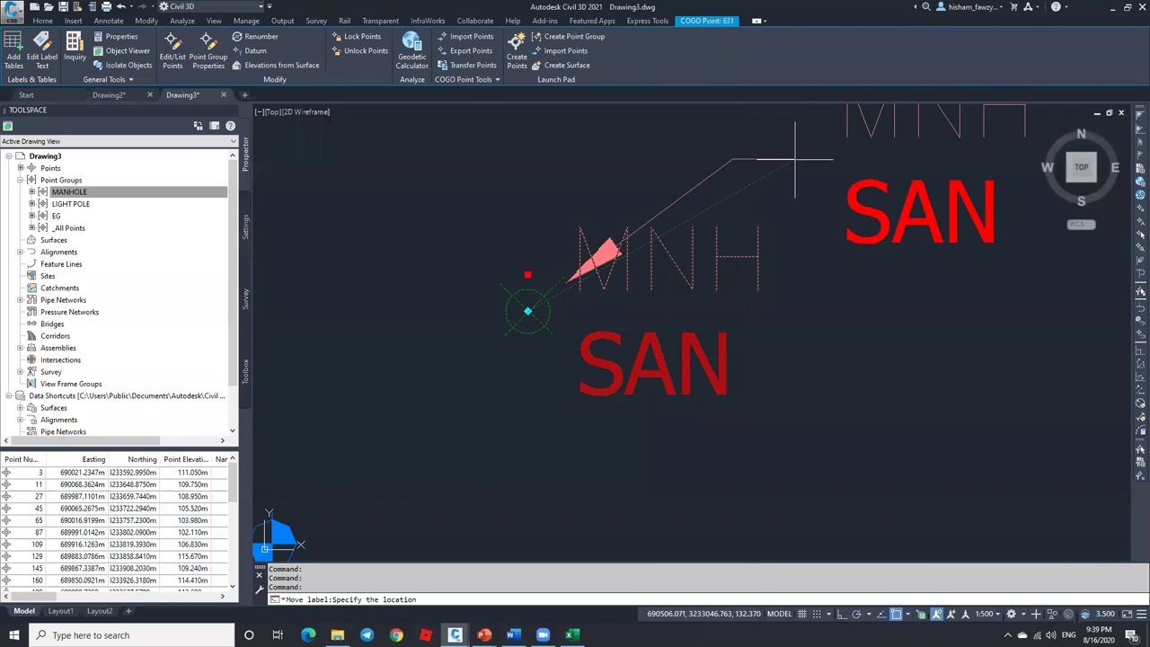
click(754, 229)
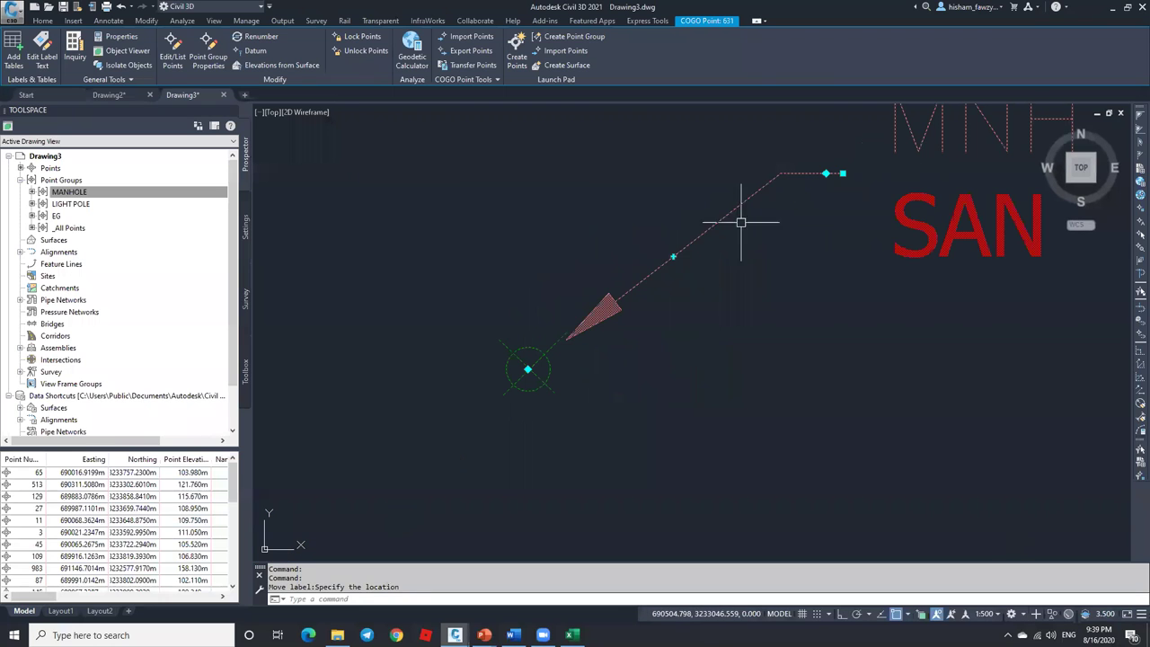
scroll(551, 352, down, 2)
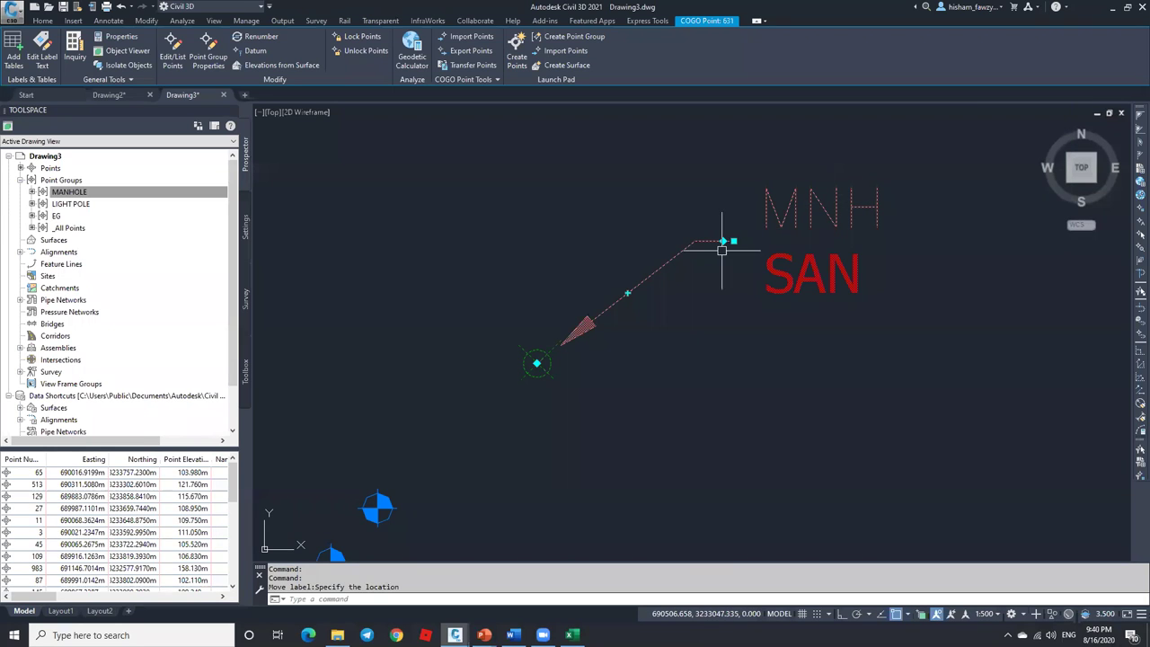
scroll(657, 229, down, 2)
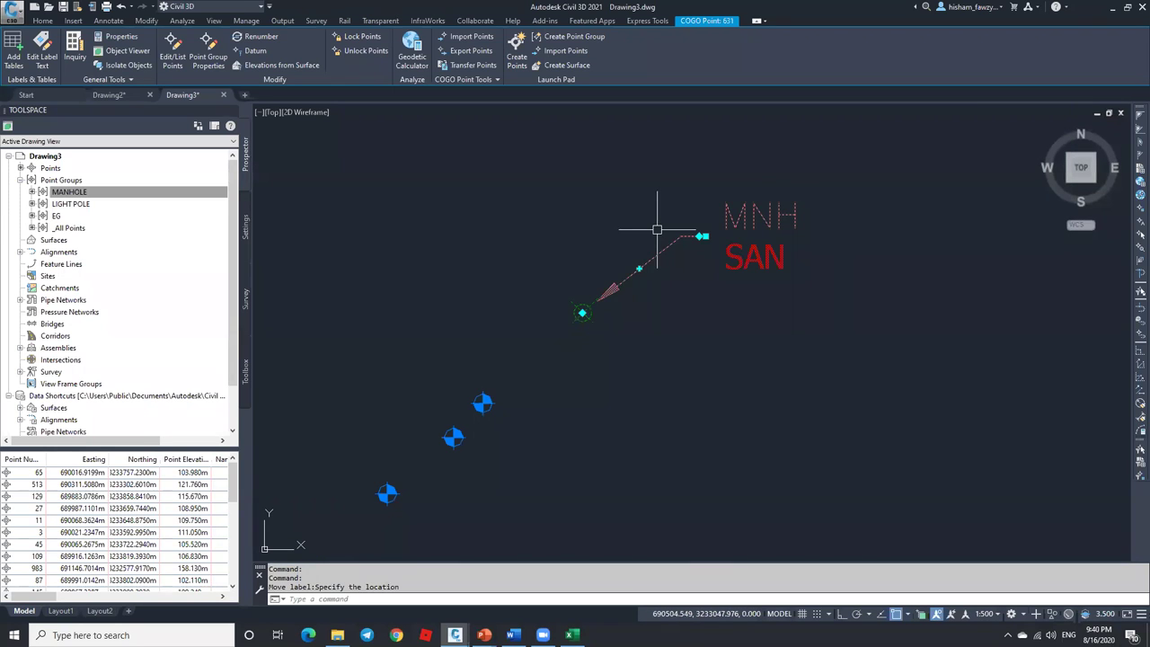
scroll(656, 229, down, 4)
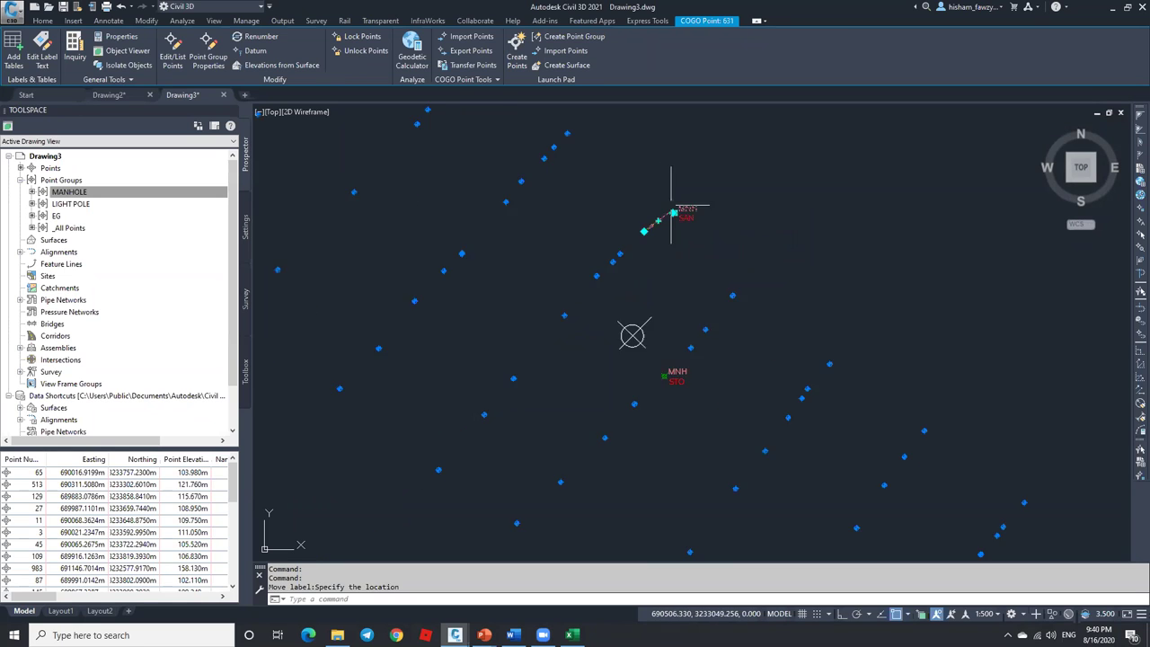
scroll(629, 319, up, 6)
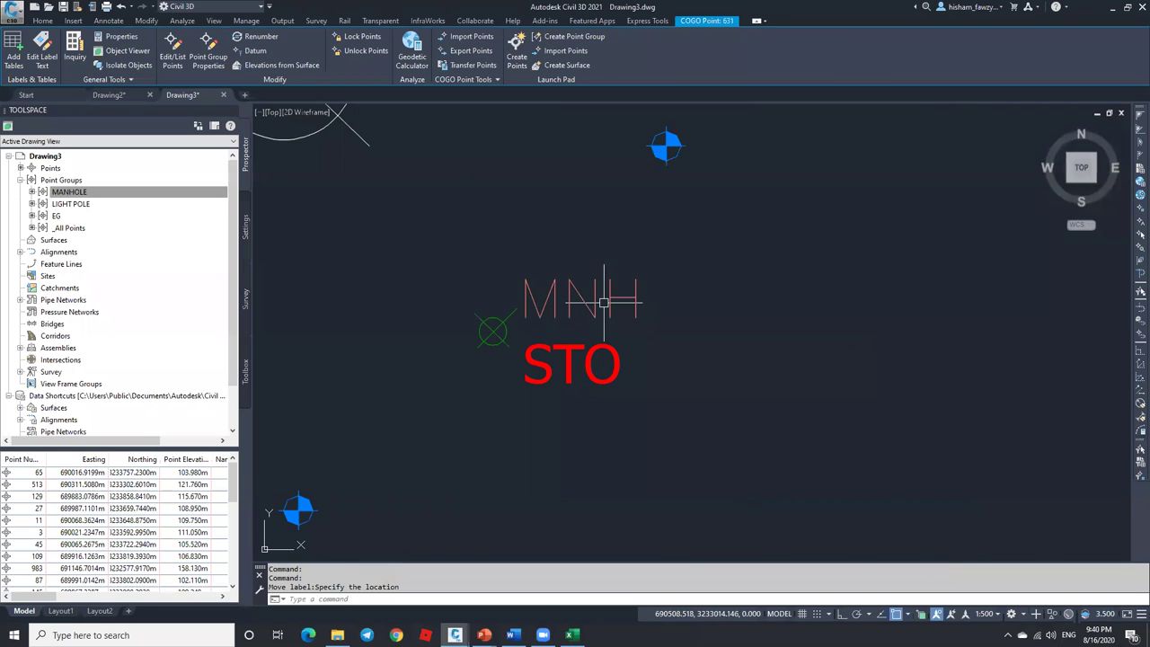
Open the Description + TYPE label style's Dragged State settings from the MANHOLE group properties.
right_click(154, 192)
click(540, 278)
click(691, 351)
click(706, 353)
click(706, 353)
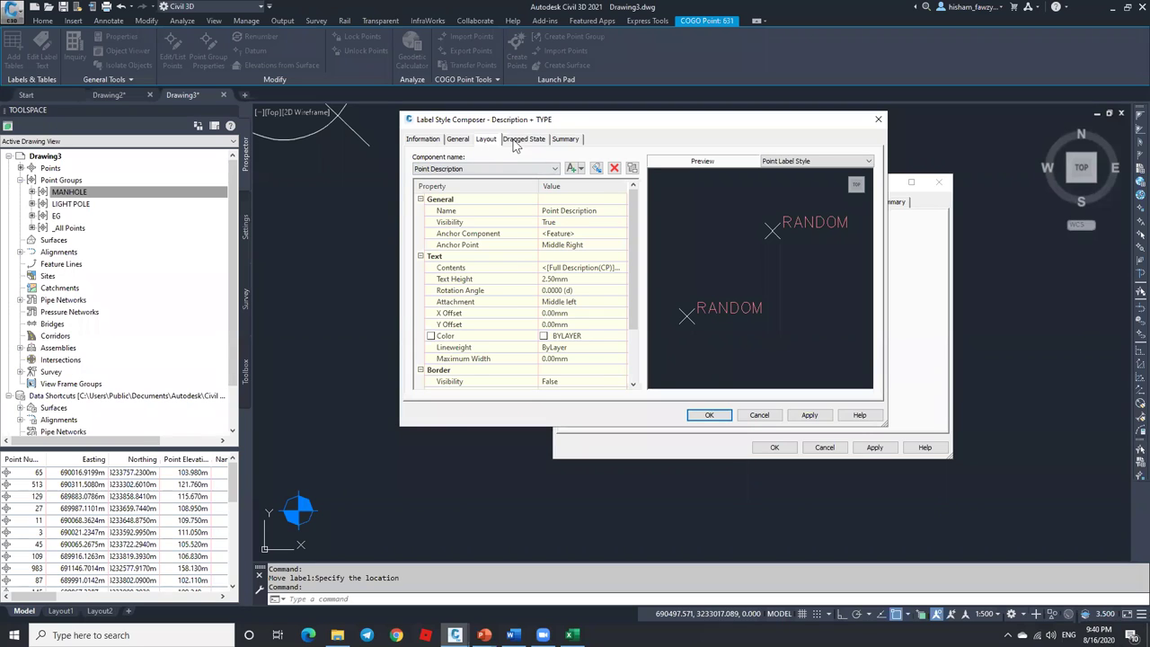
click(526, 140)
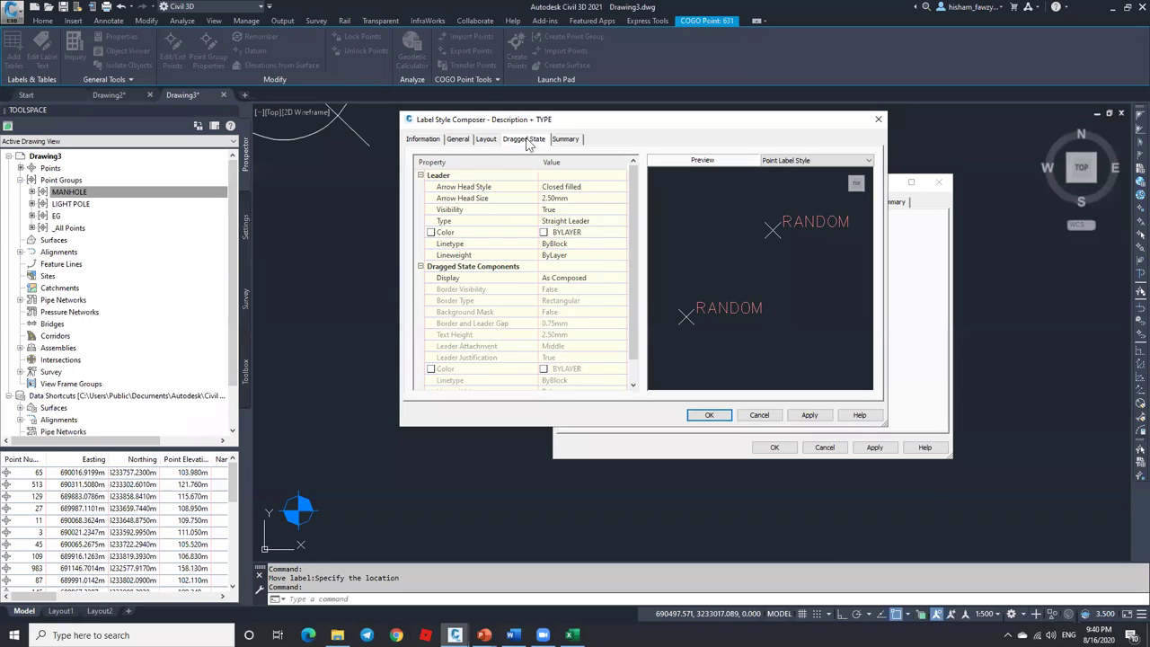
Keep the leader type as Straight Leader, then select Contents on the Layout tab.
click(465, 222)
click(486, 188)
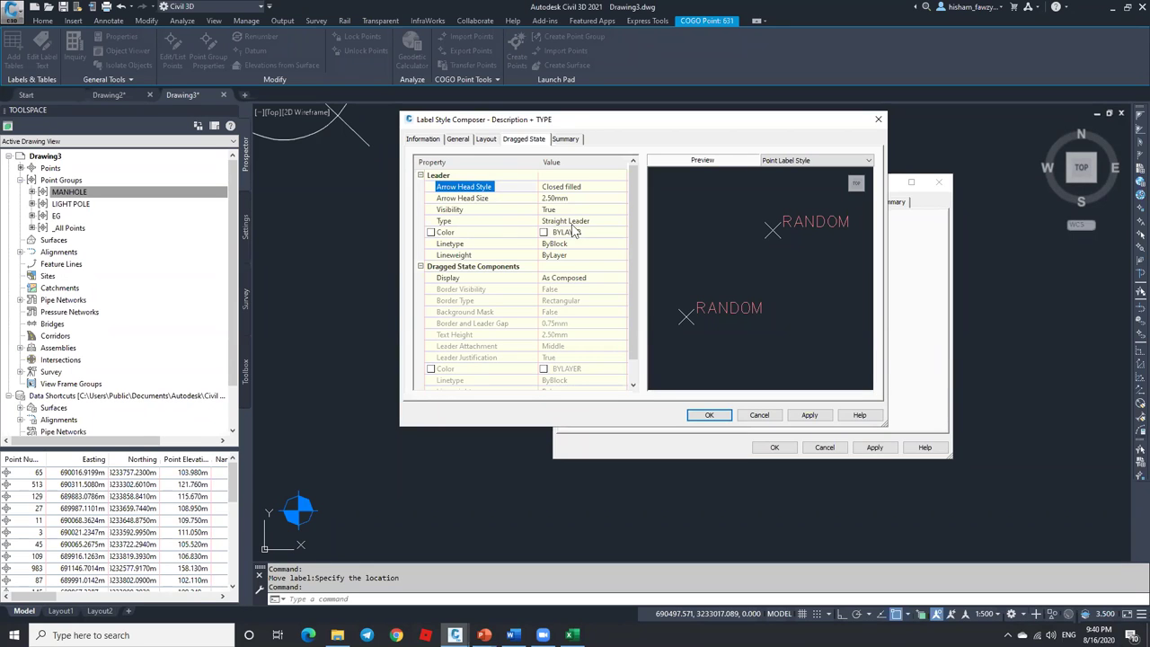
click(600, 224)
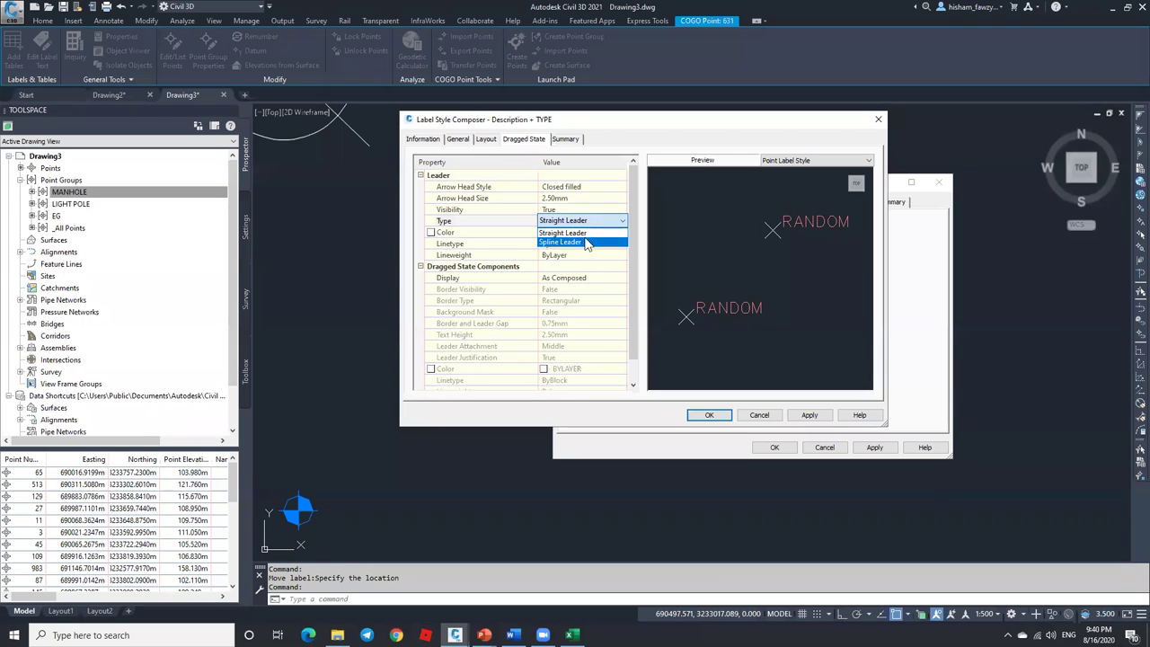
click(509, 223)
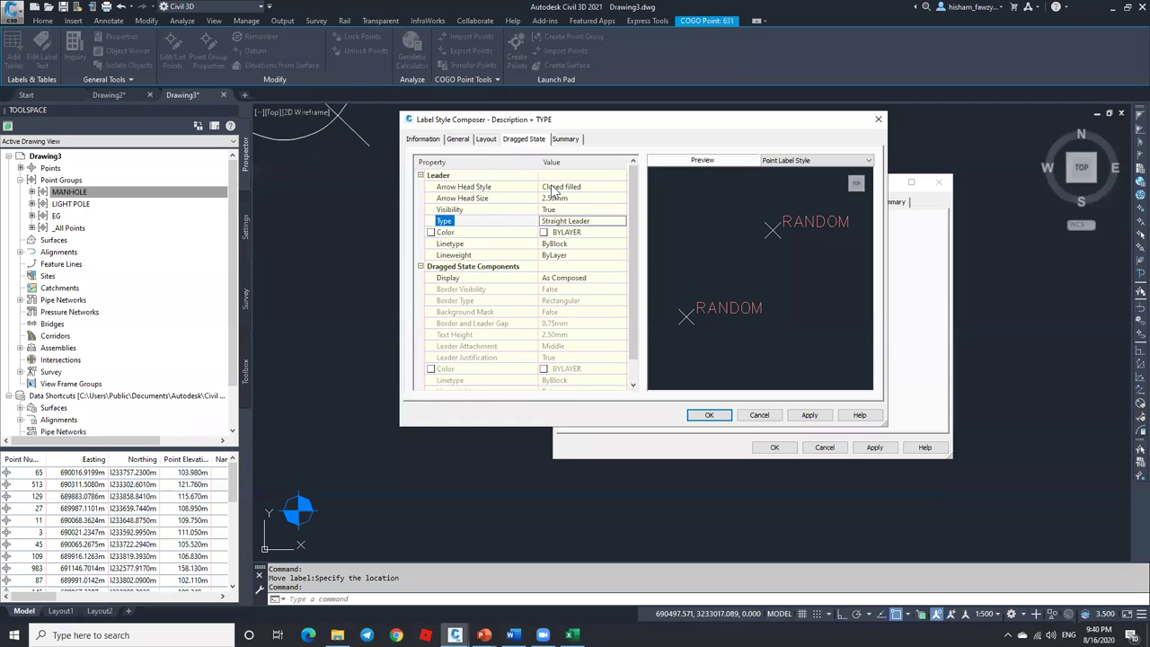
click(487, 140)
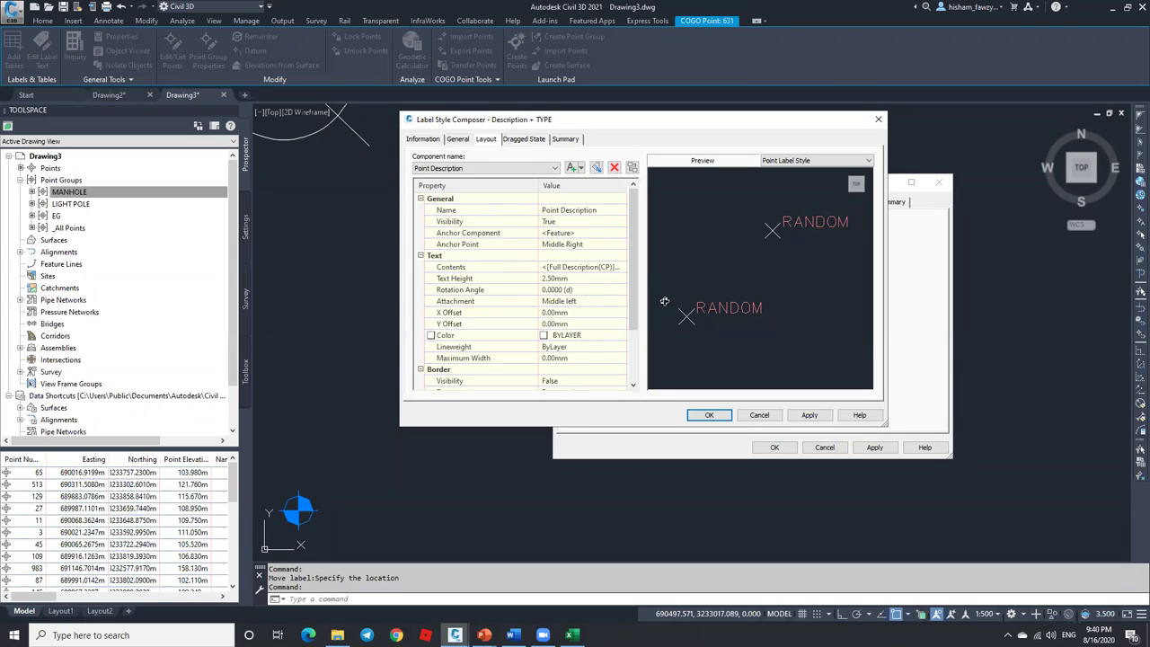
click(588, 267)
In the label contents editor, view the Easting property's format options, then return to Type.
click(622, 268)
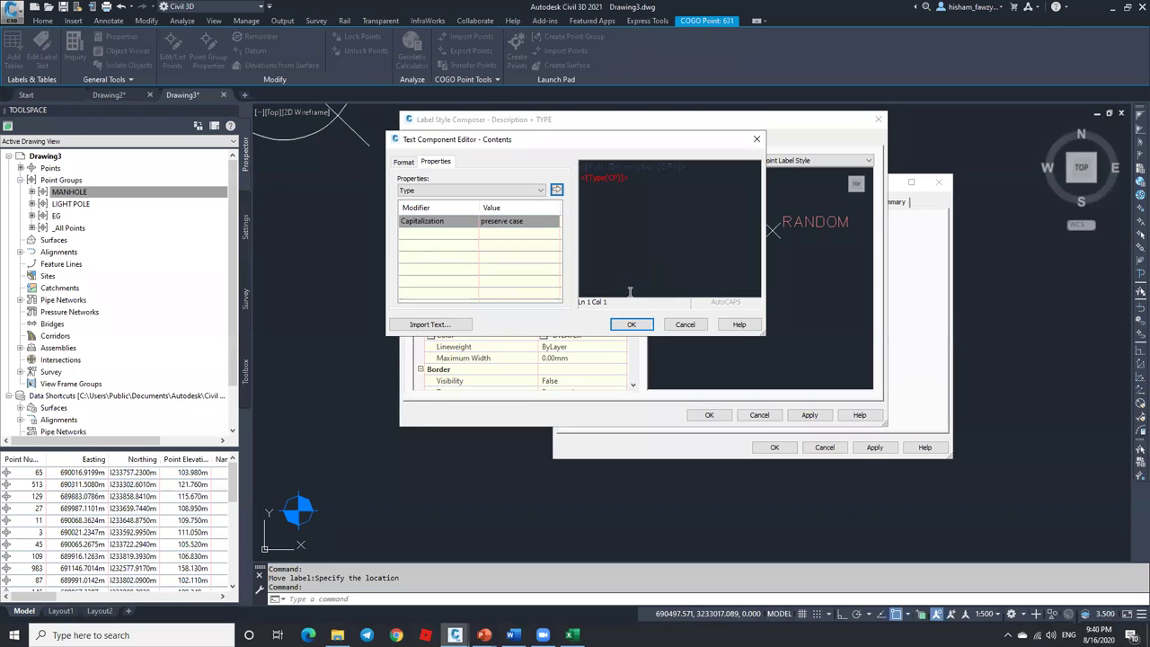
click(540, 191)
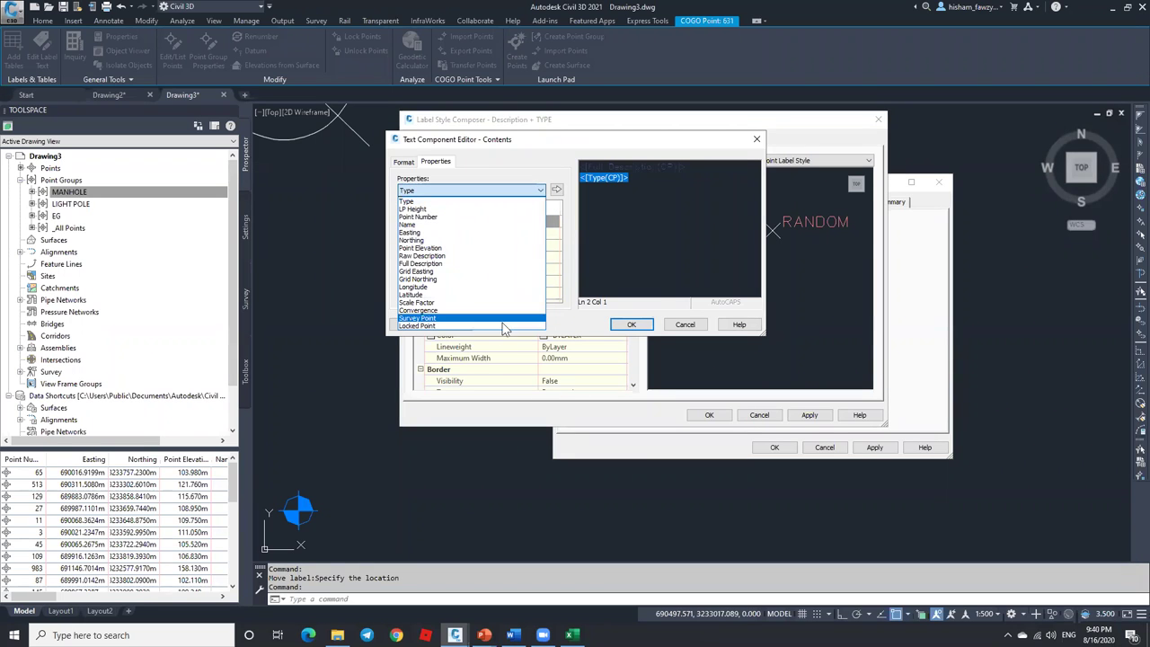
click(496, 234)
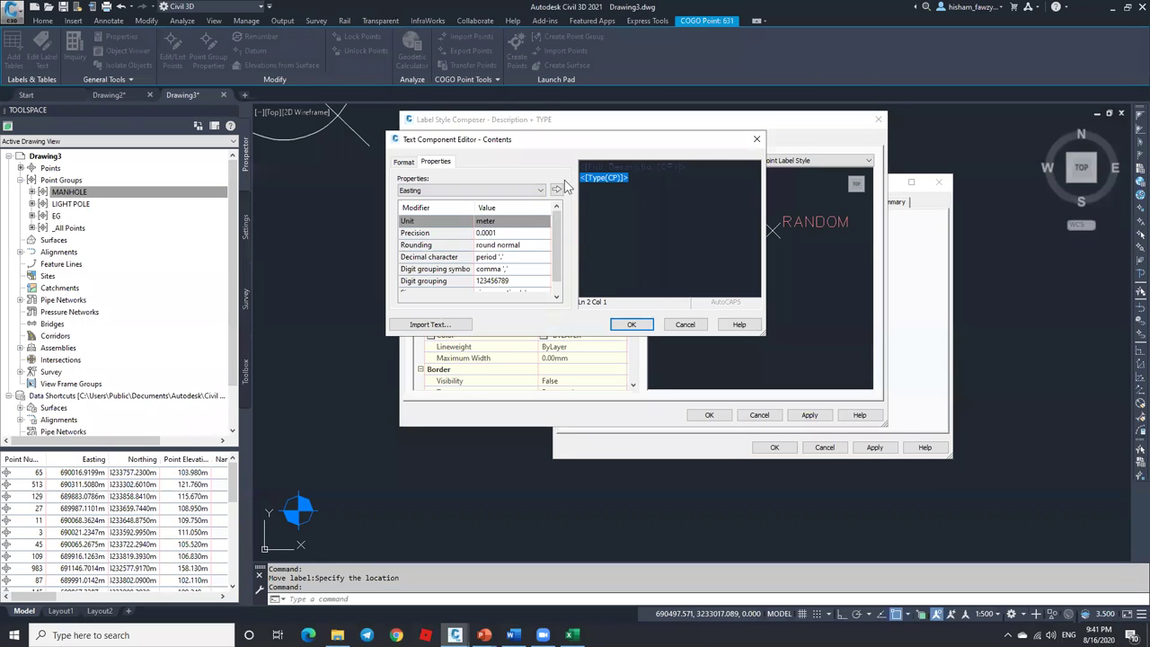
click(540, 192)
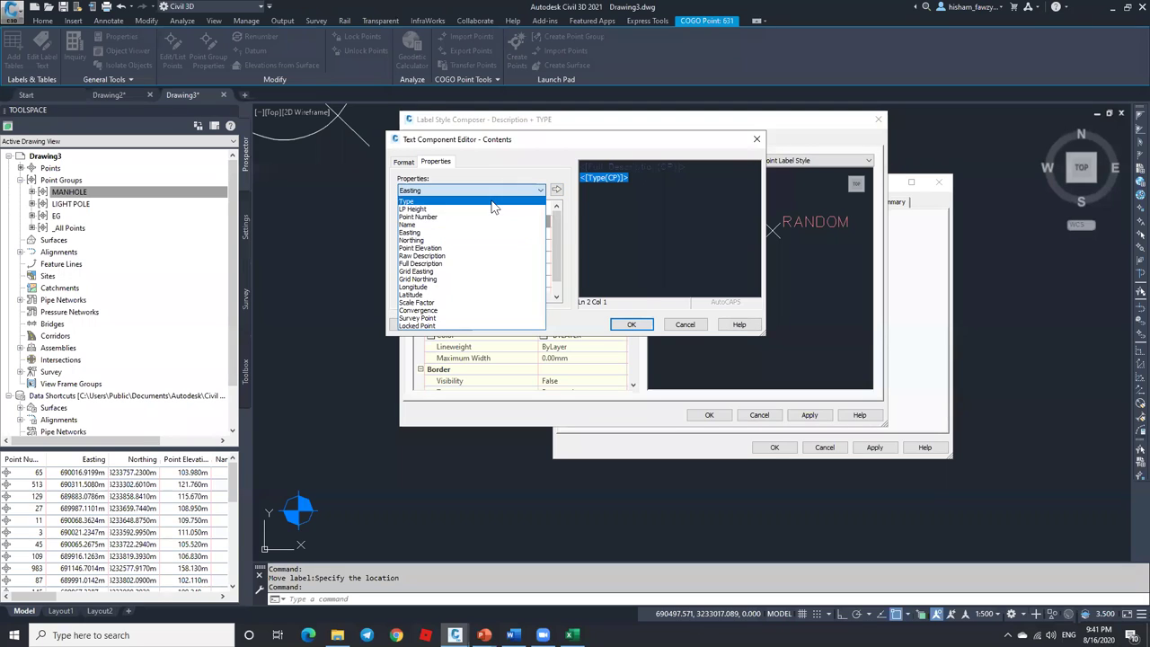
click(492, 210)
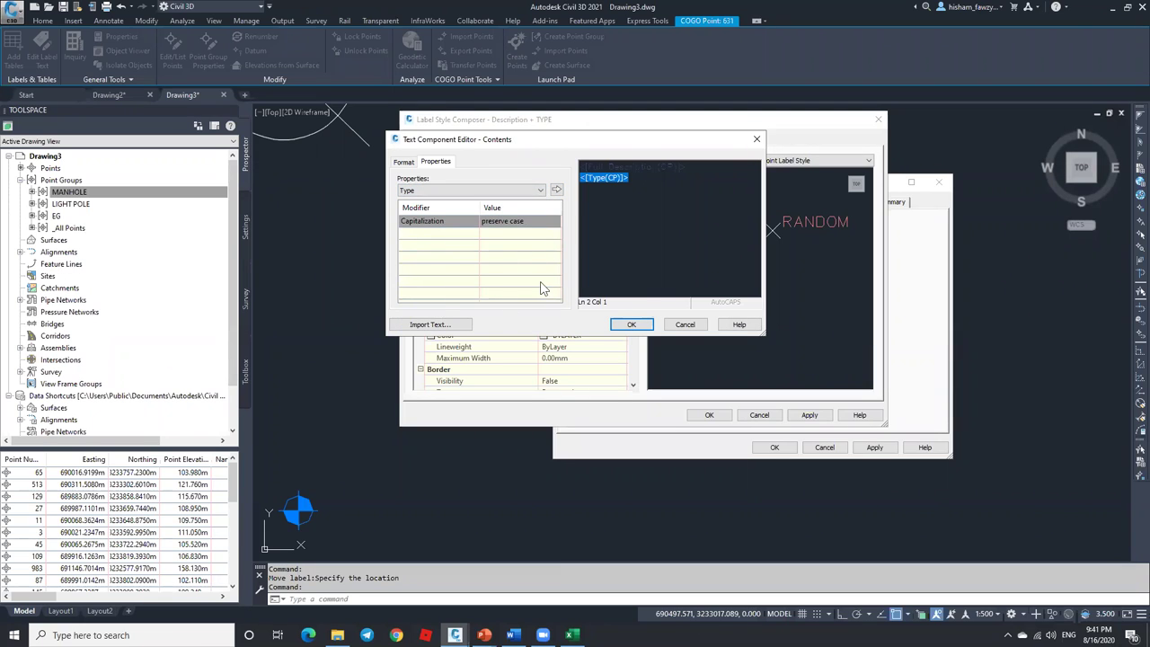
Leave the Type property's capitalization set to preserve case.
click(485, 227)
click(466, 233)
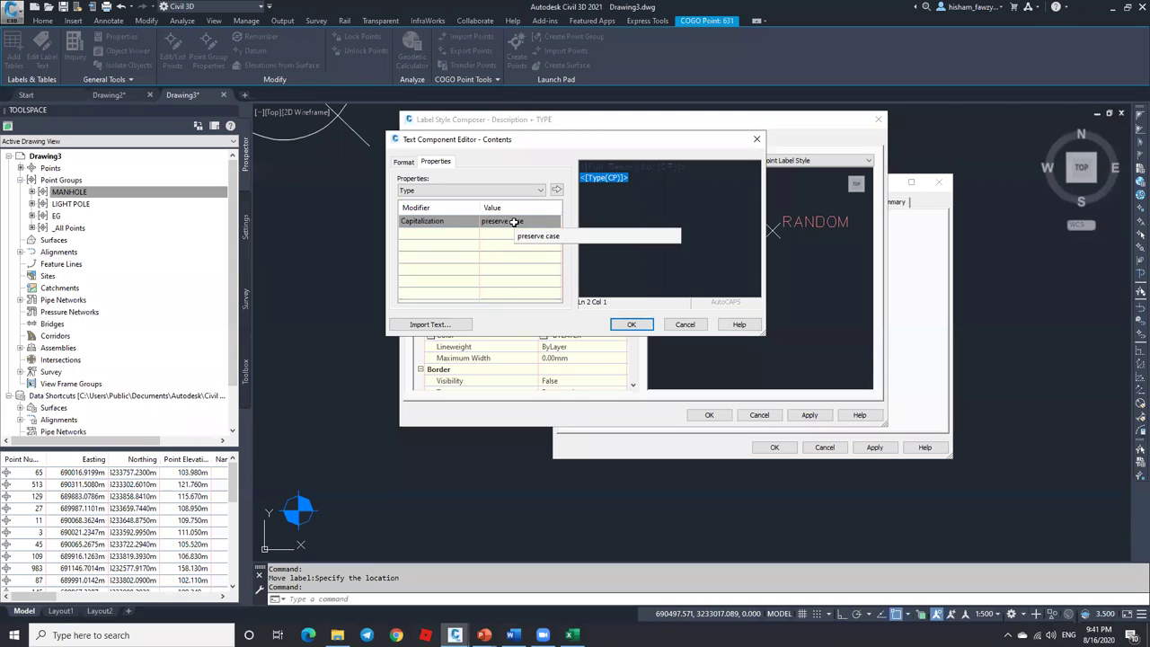
click(515, 222)
click(536, 221)
click(538, 221)
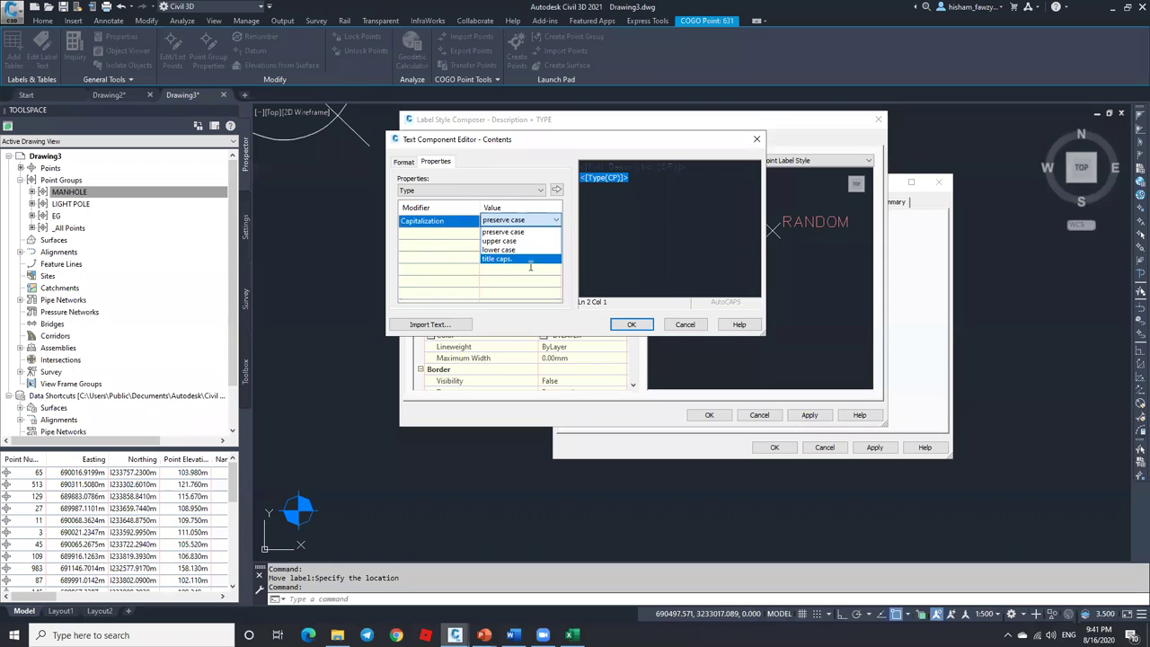
click(526, 295)
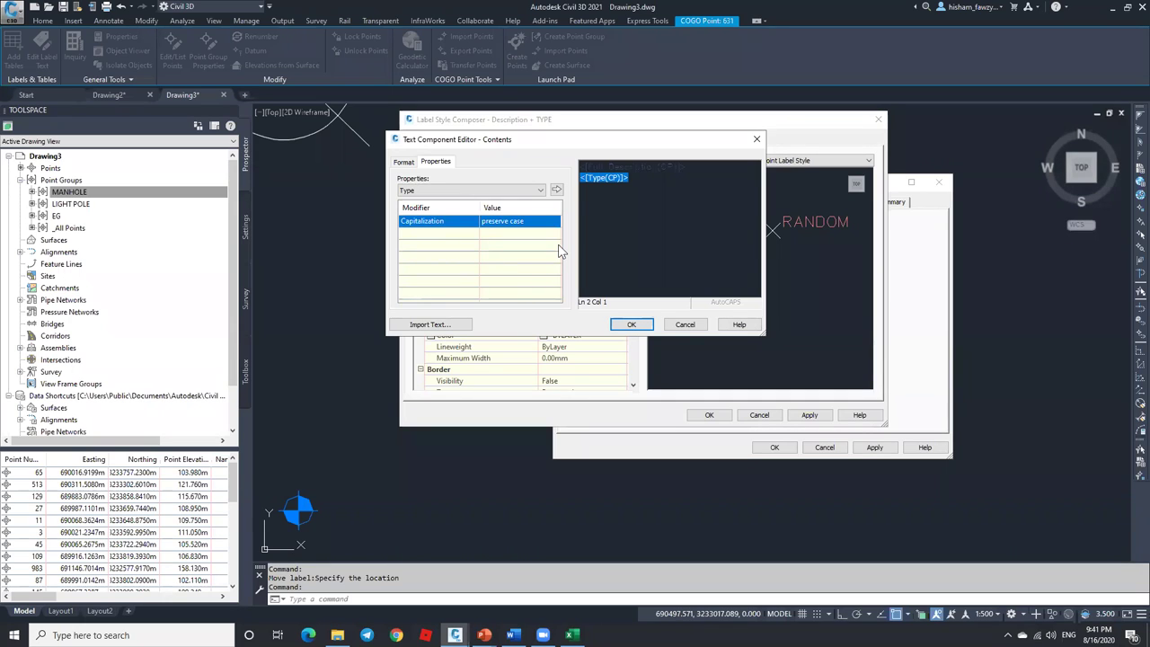
Close the contents editor and discard changes to the Description + TYPE style.
click(476, 190)
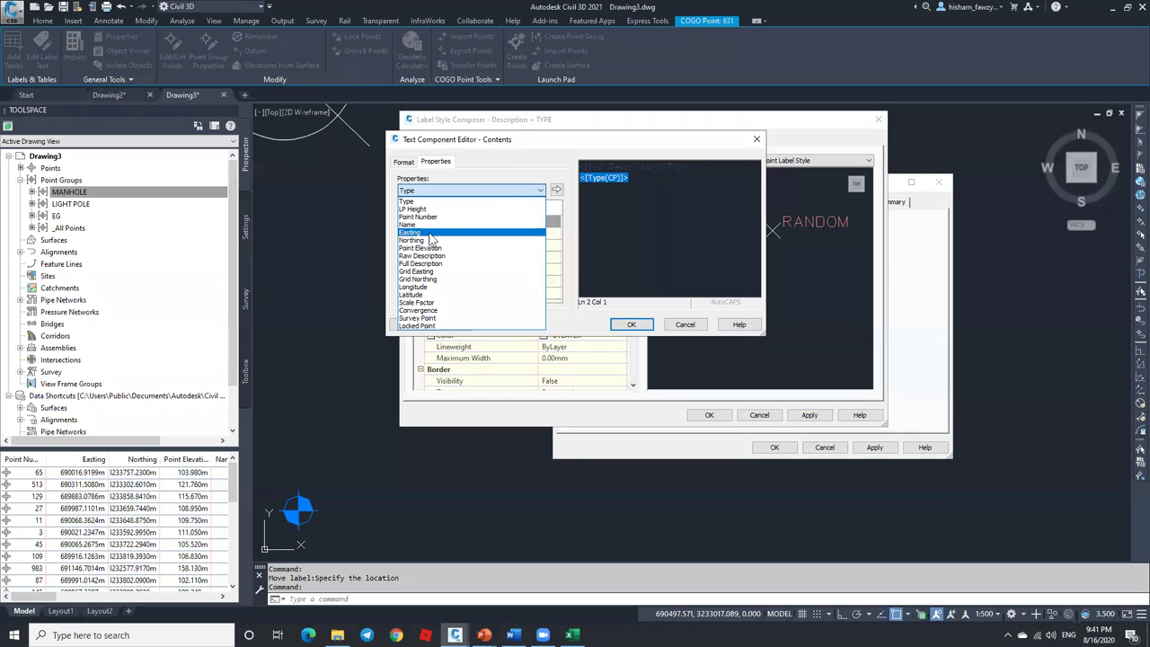
click(669, 322)
click(669, 321)
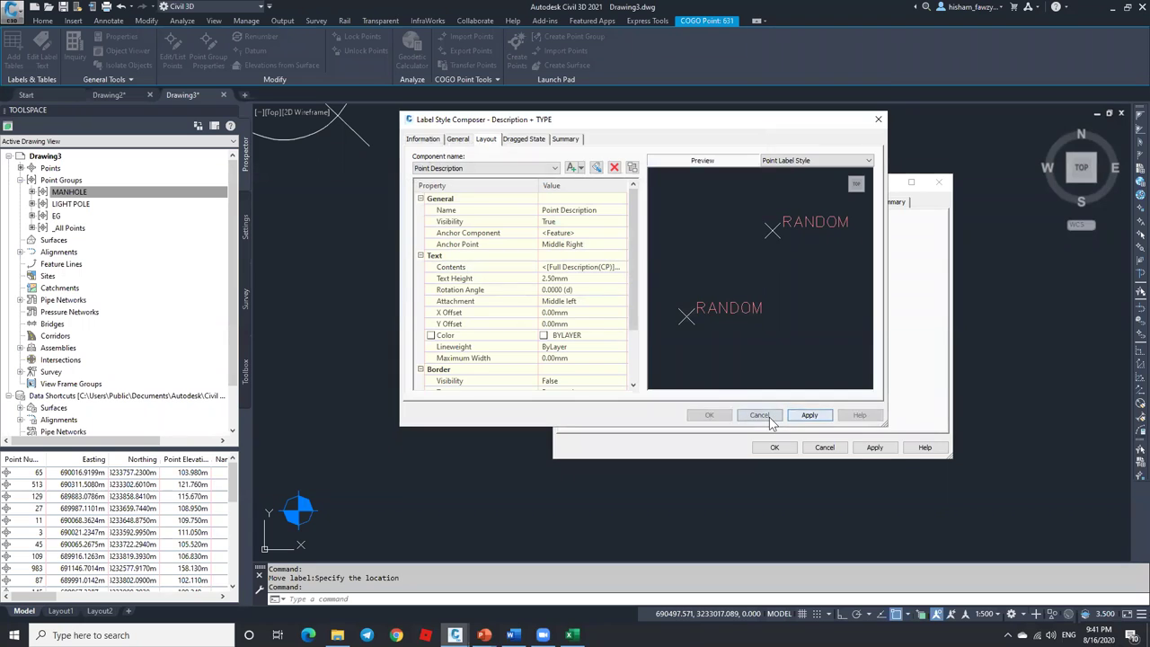
click(770, 420)
Choose Elevation Only as the MANHOLE group's point label style and reopen MANHOLE properties.
click(645, 352)
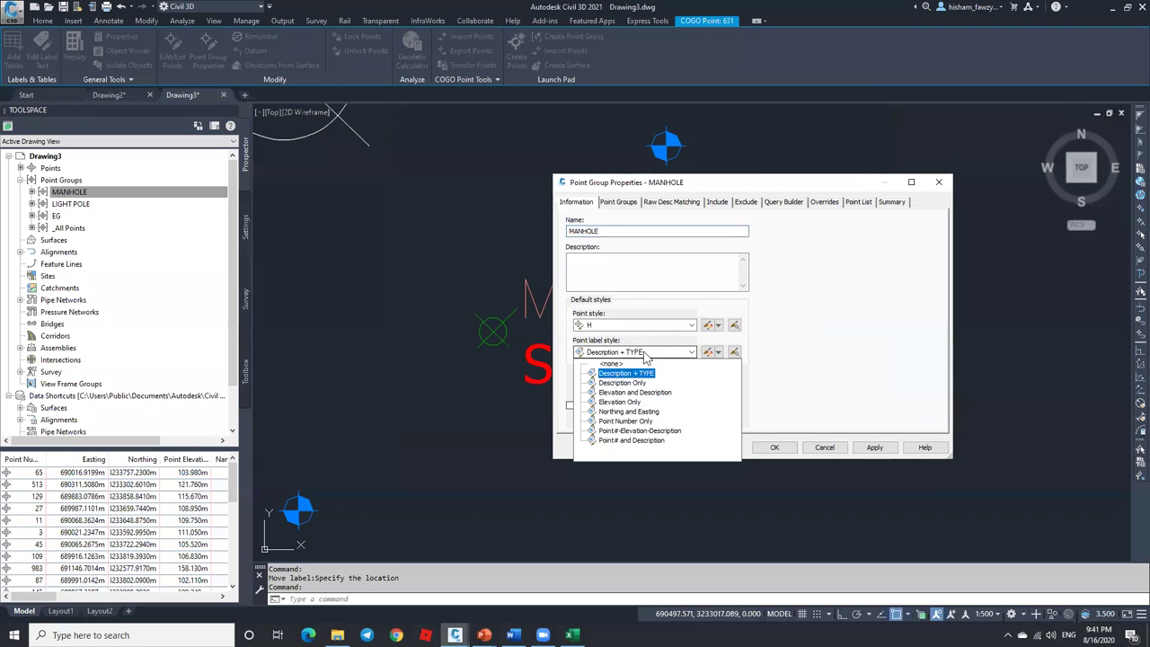
click(624, 402)
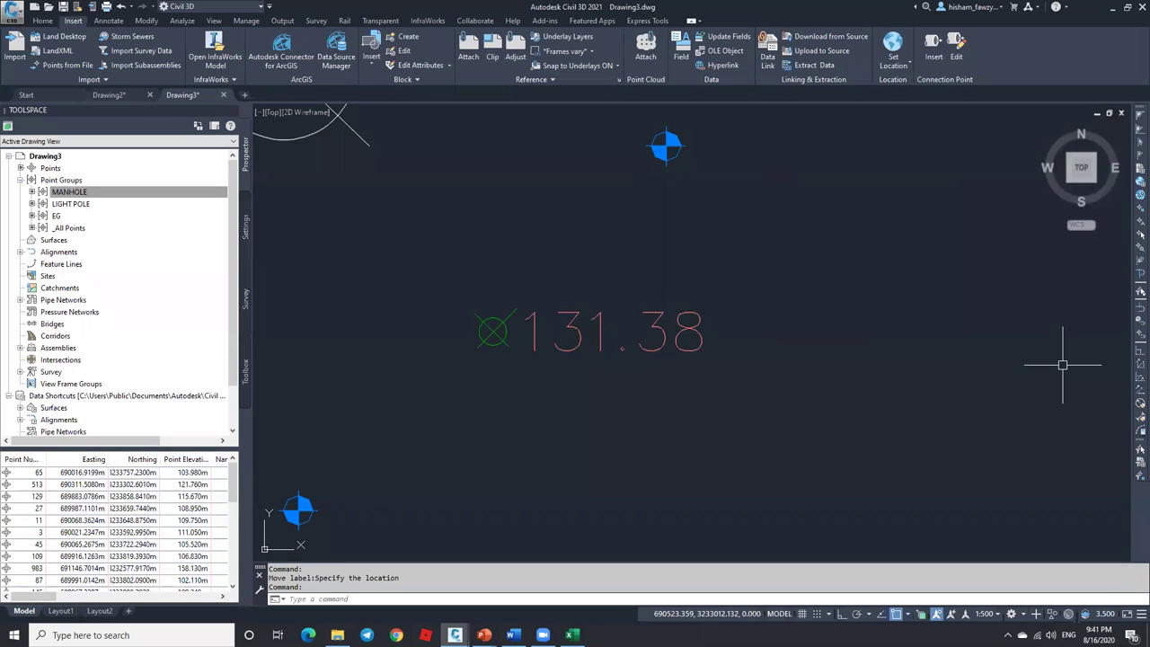
double_click(148, 197)
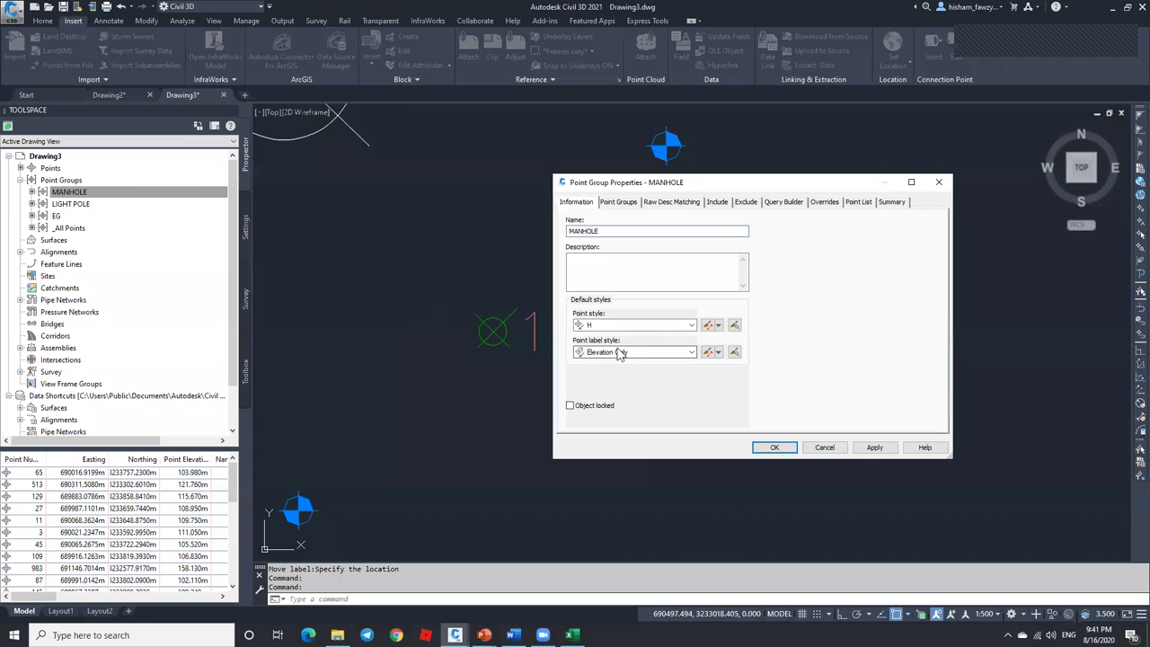
Set the Elevation Only style's elevation precision to 0.001 and update its label text.
click(707, 351)
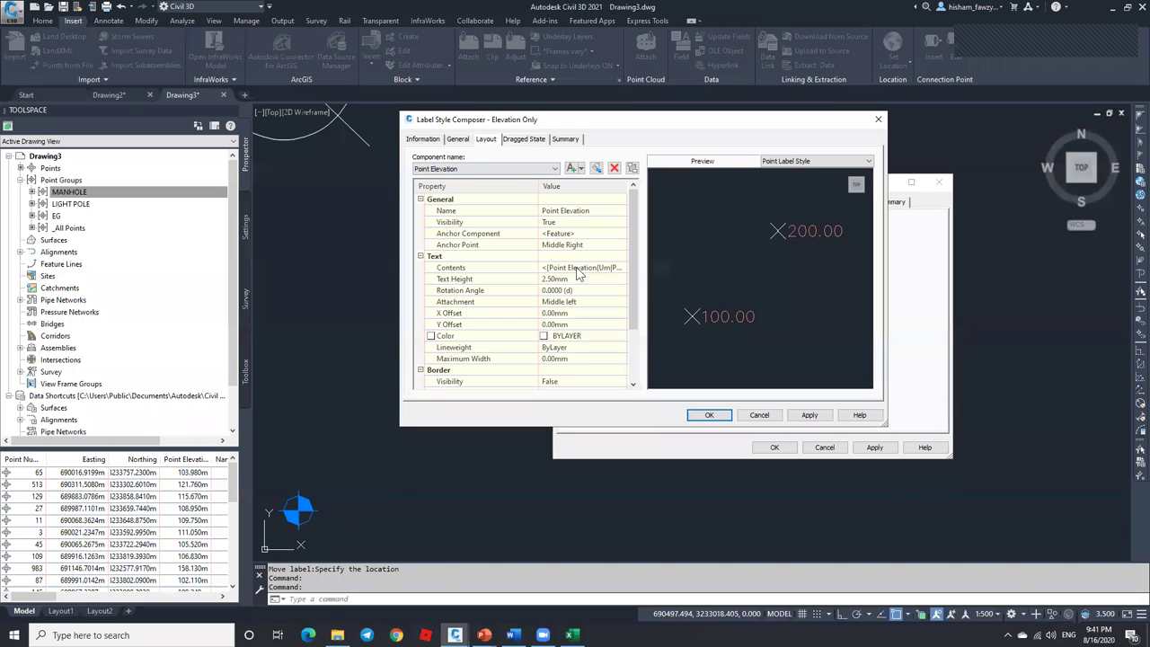
click(618, 269)
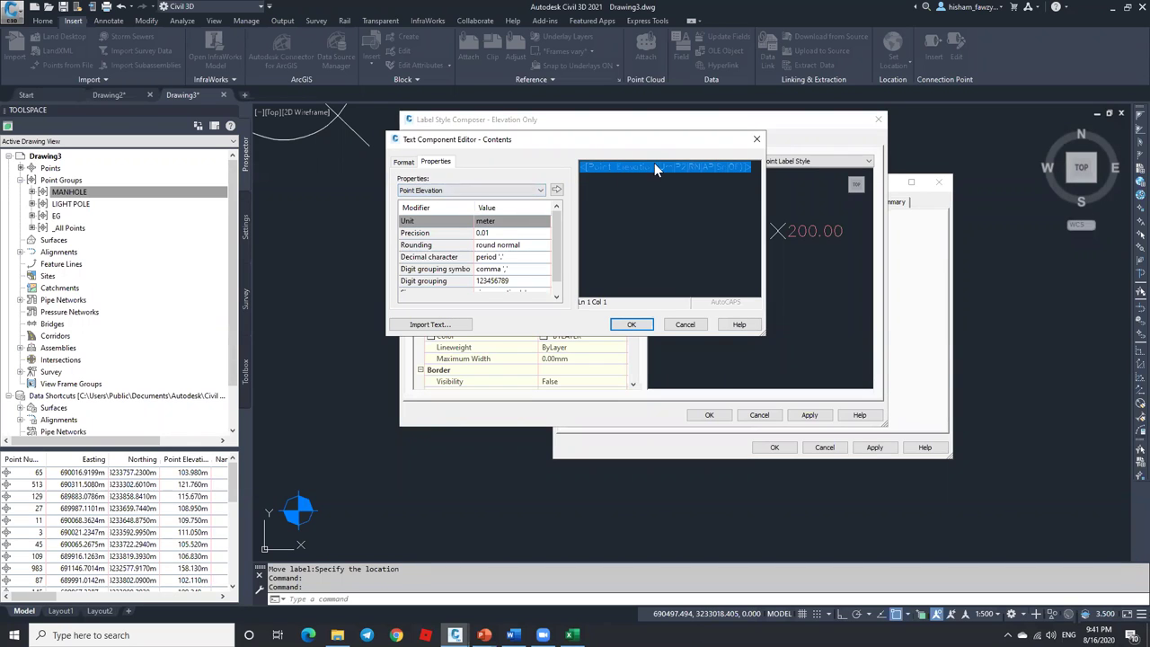
click(414, 223)
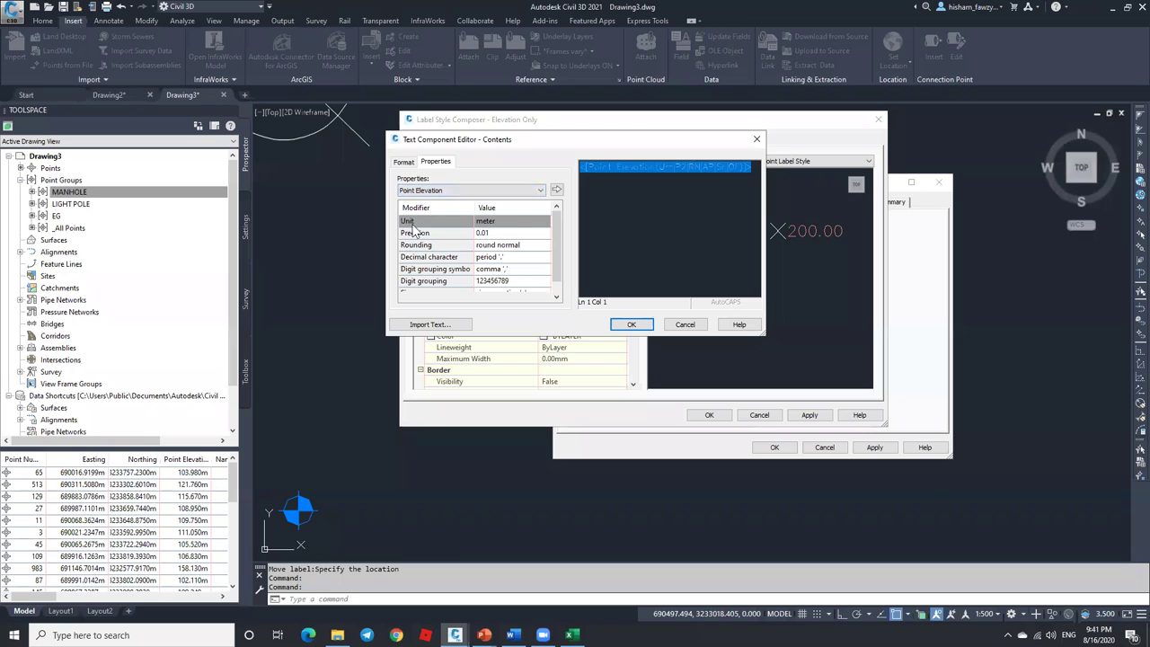
click(501, 234)
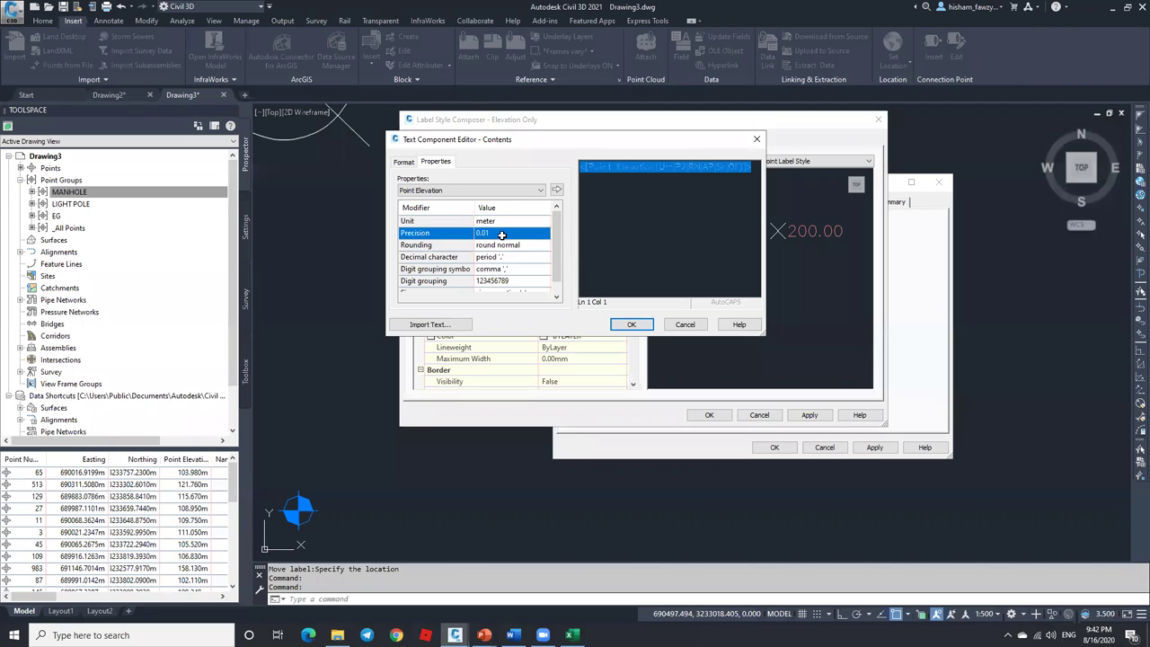
click(501, 234)
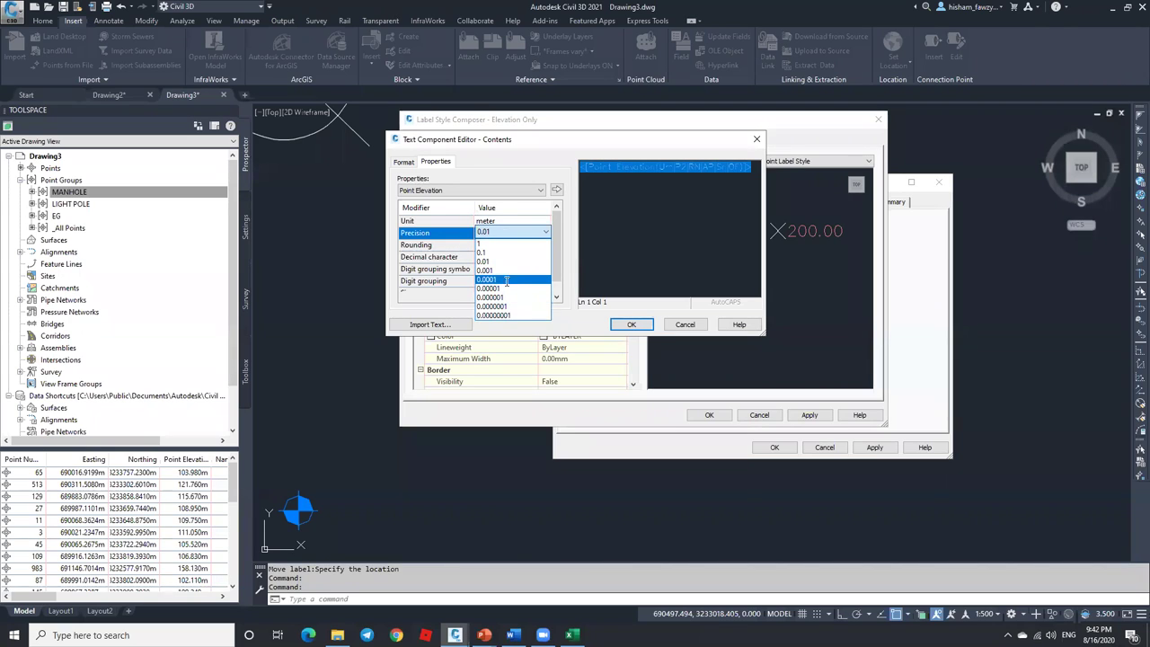
click(486, 270)
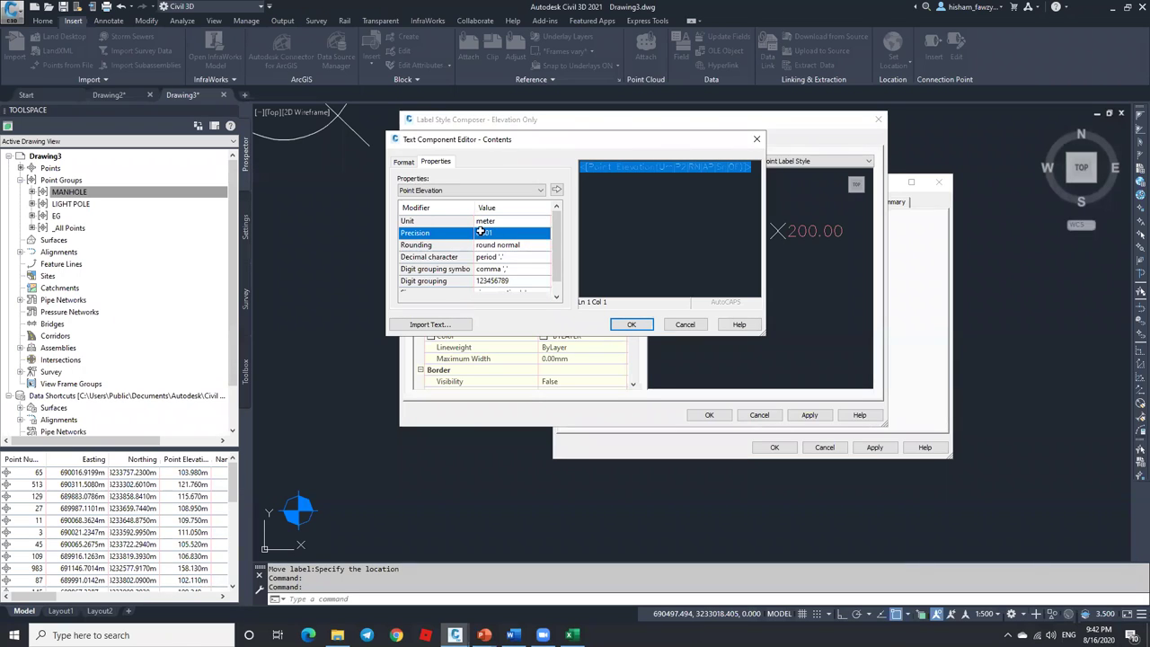
click(555, 191)
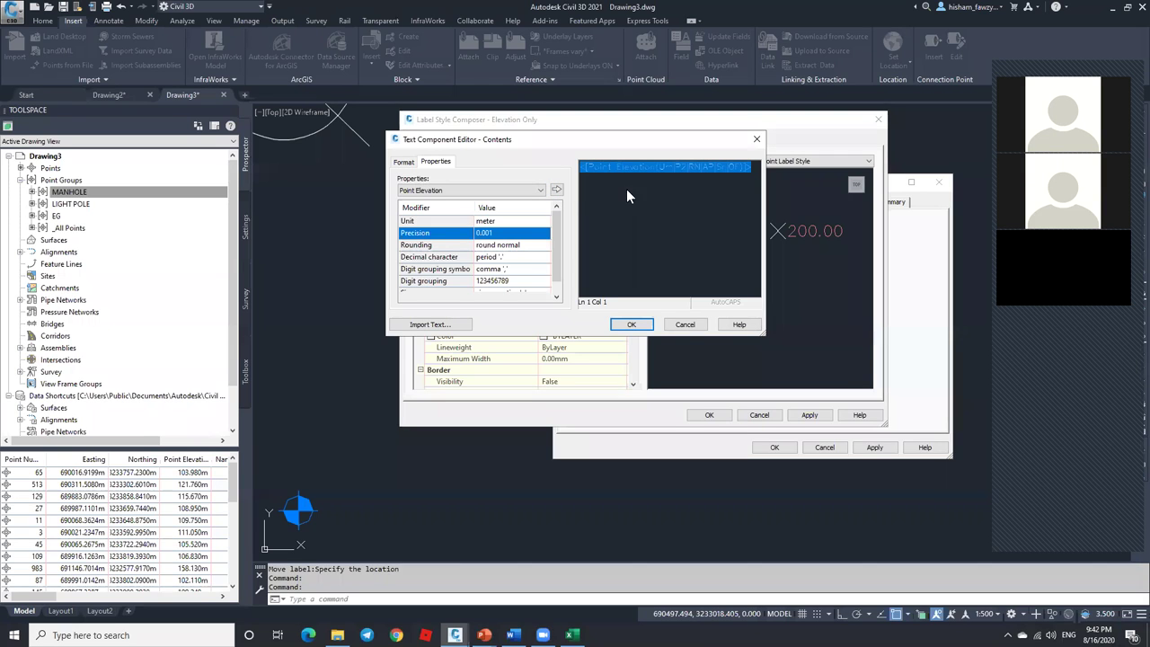
click(557, 192)
click(656, 185)
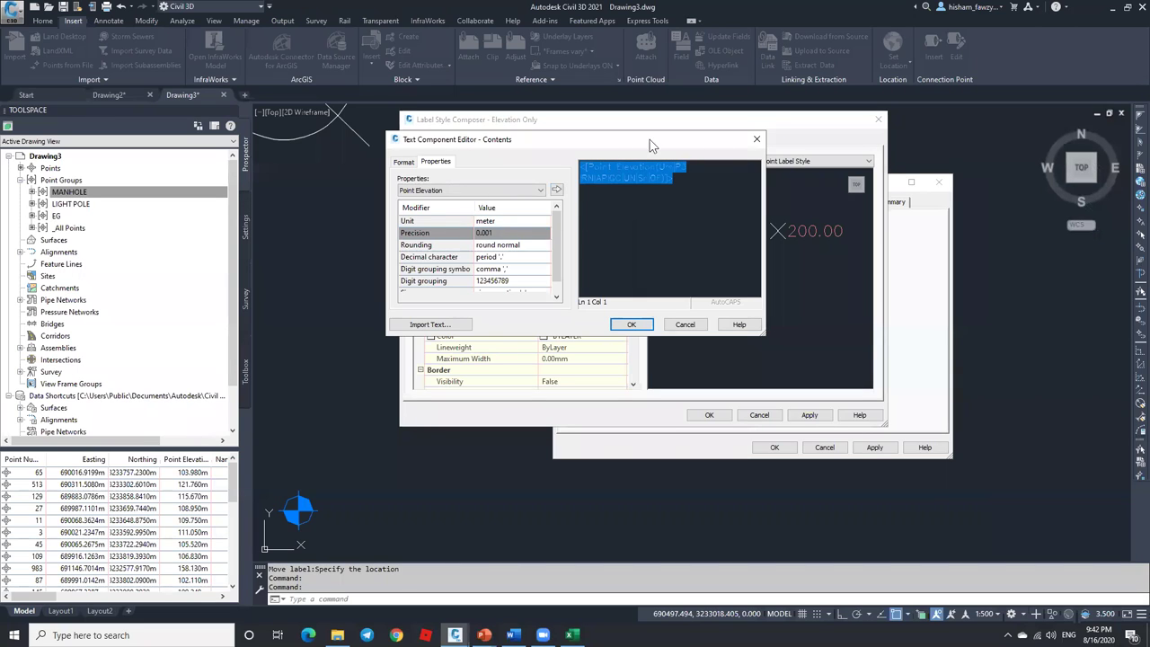
click(630, 325)
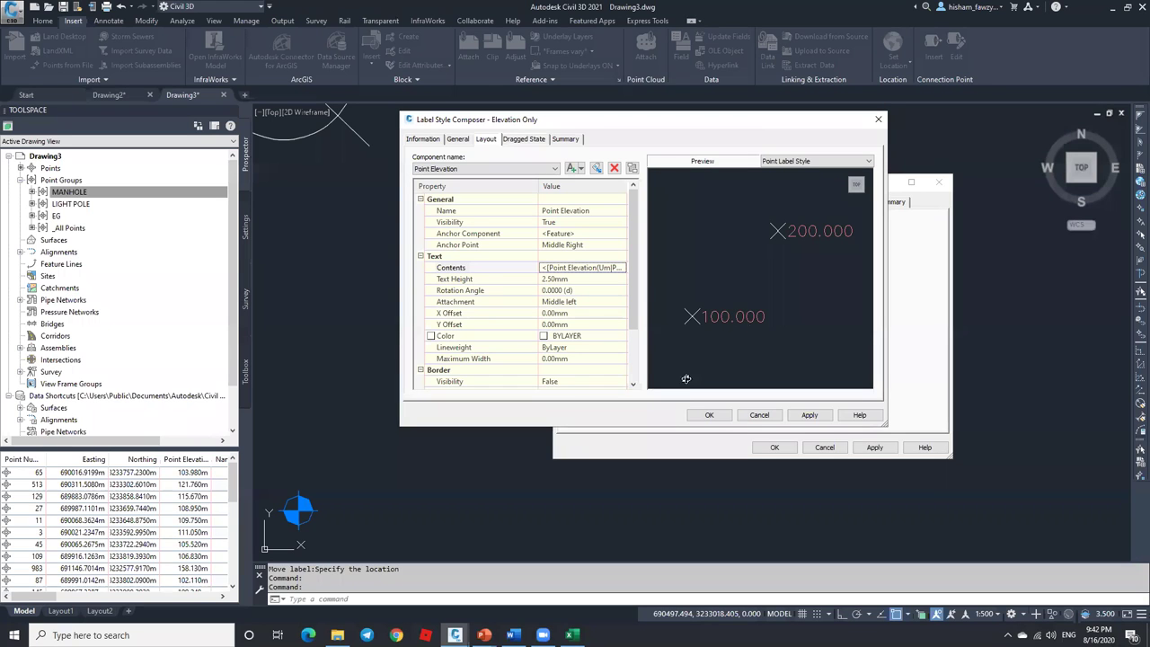
Save the Elevation Only style and apply it to MANHOLE so the manhole reads 131.380.
click(708, 415)
click(774, 448)
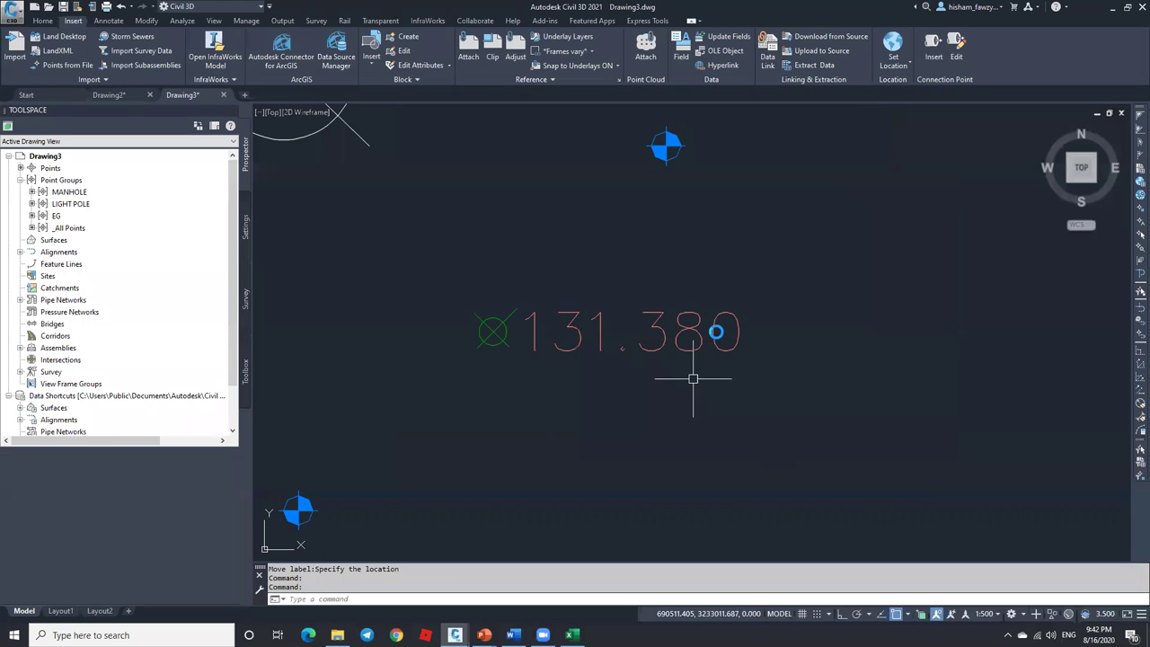
scroll(705, 337, down, 8)
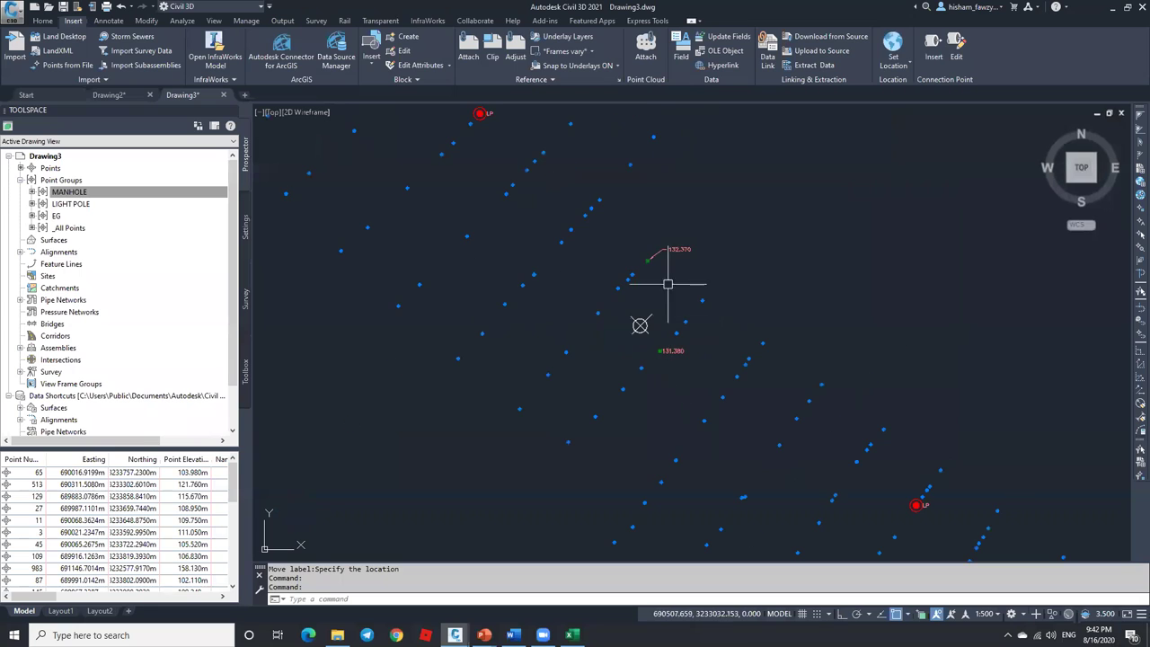
scroll(650, 342, up, 8)
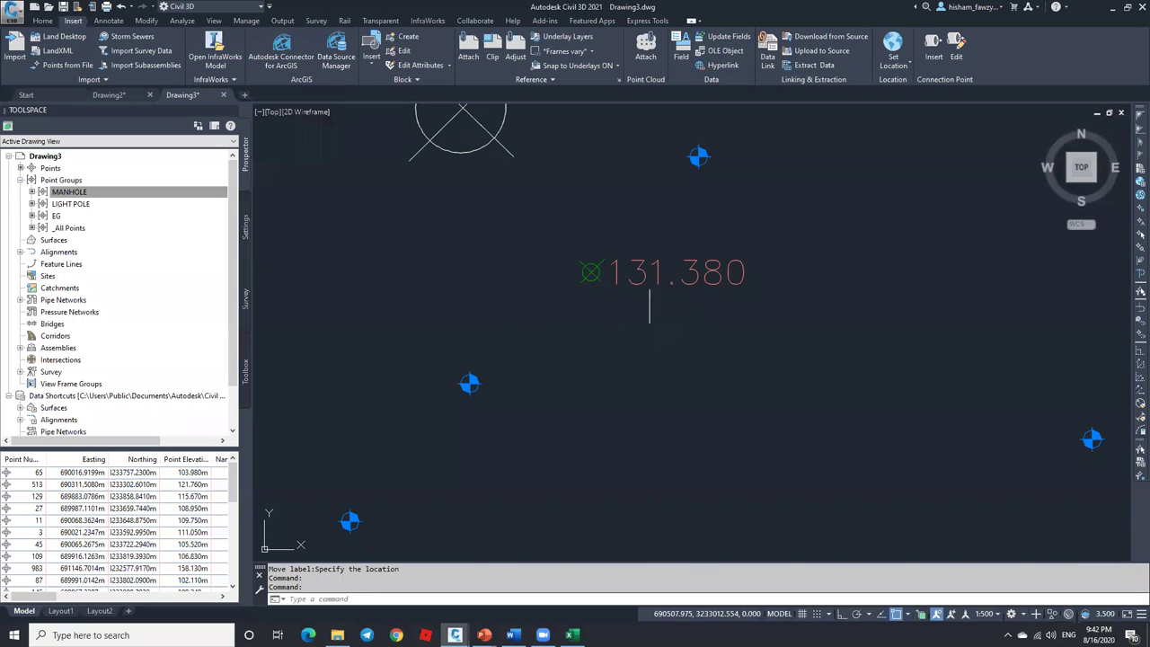
scroll(643, 295, down, 6)
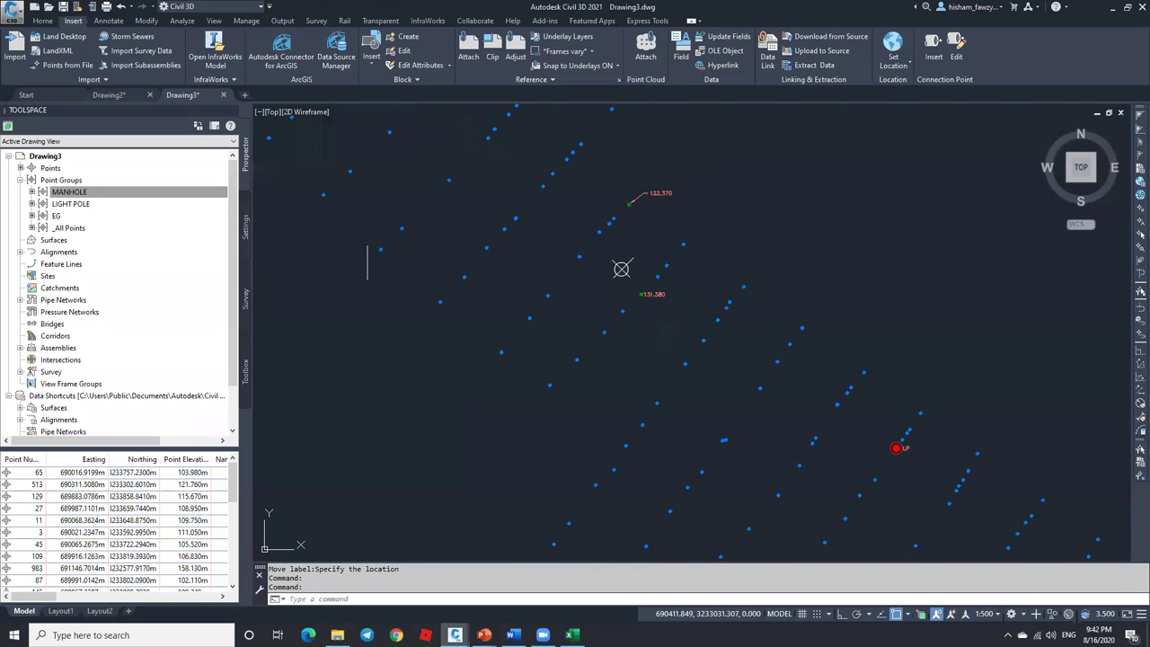
scroll(285, 218, down, 2)
Review the MANHOLE, LIGHT POLE and EG point groups' points in Prospector.
click(76, 191)
click(90, 205)
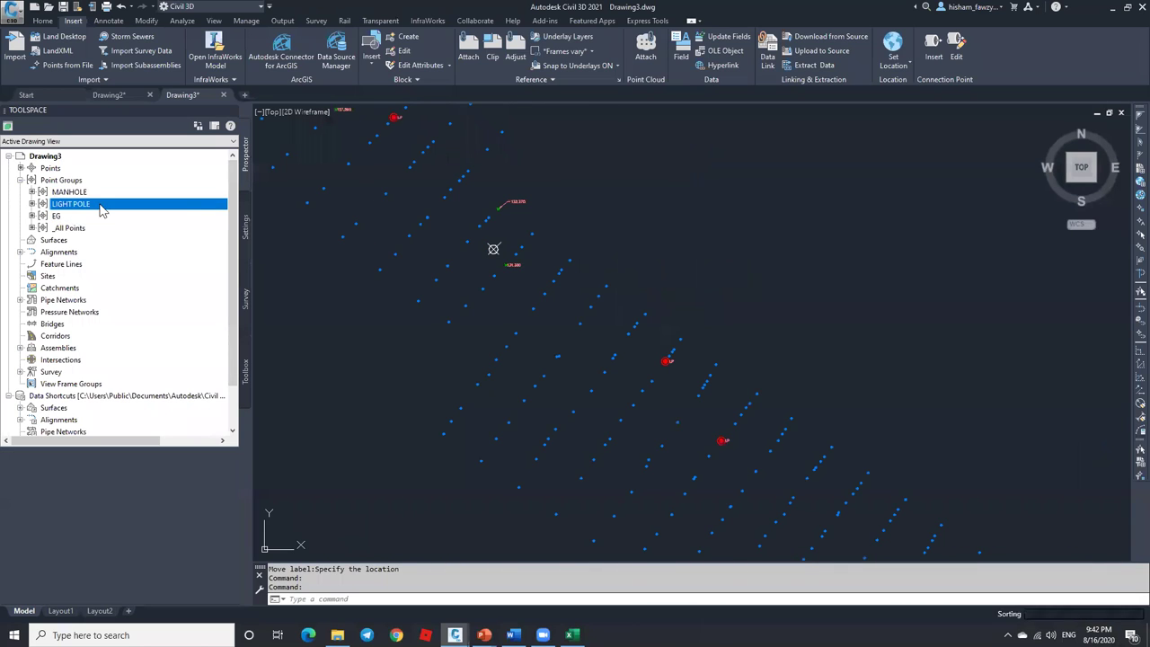
click(121, 193)
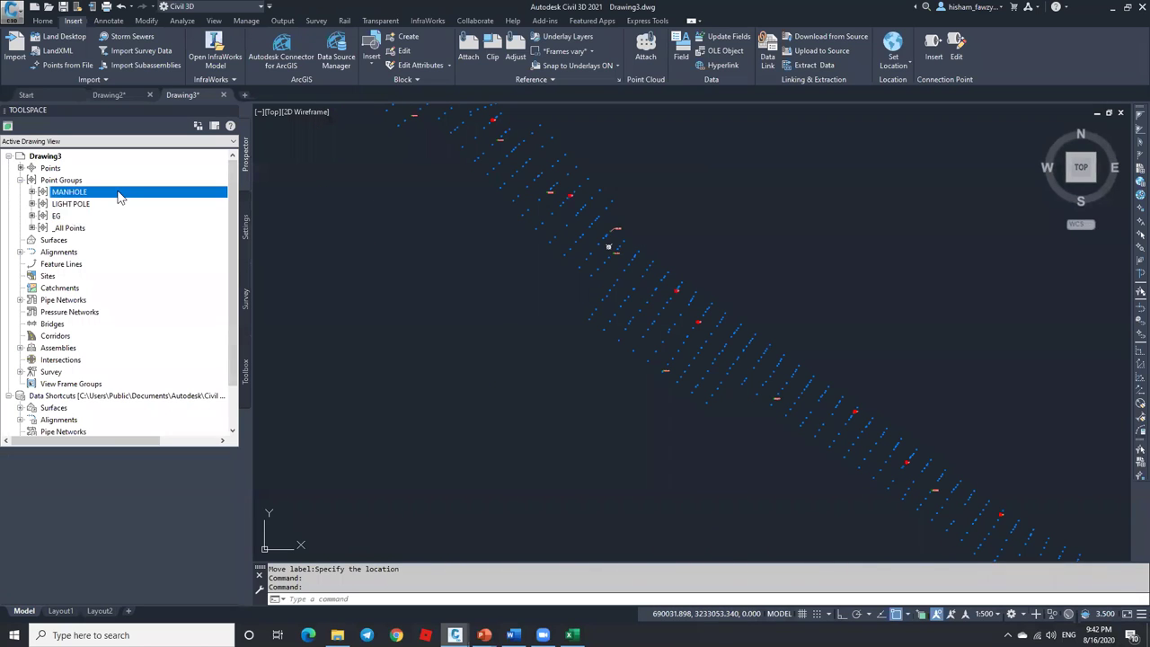
scroll(654, 308, down, 2)
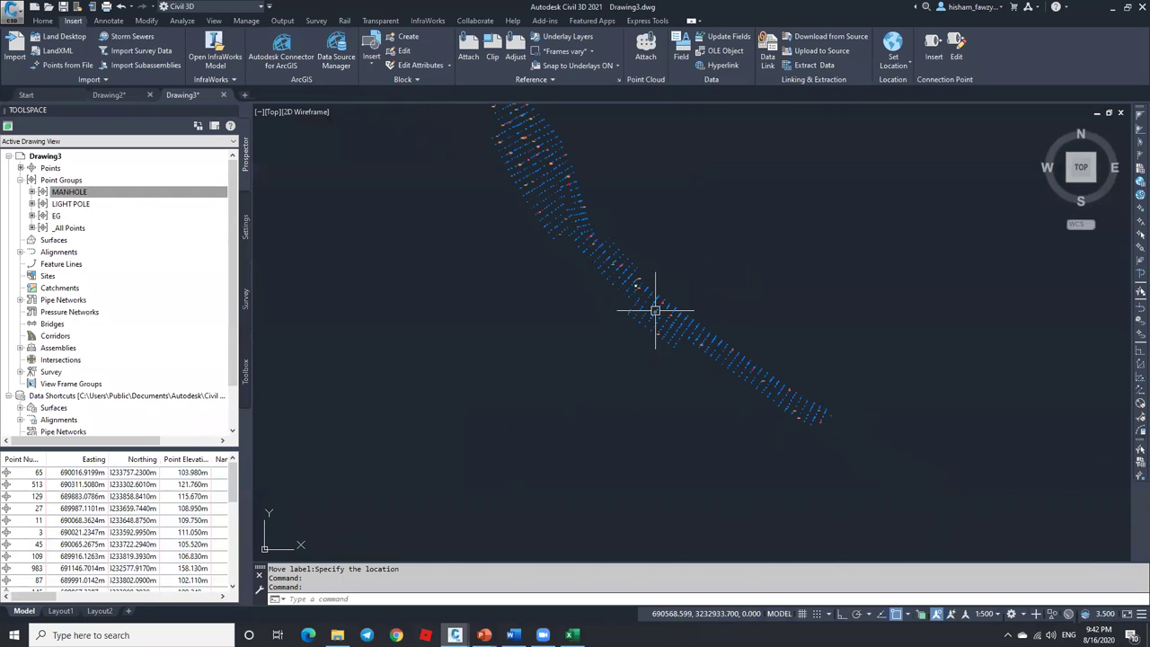
click(100, 220)
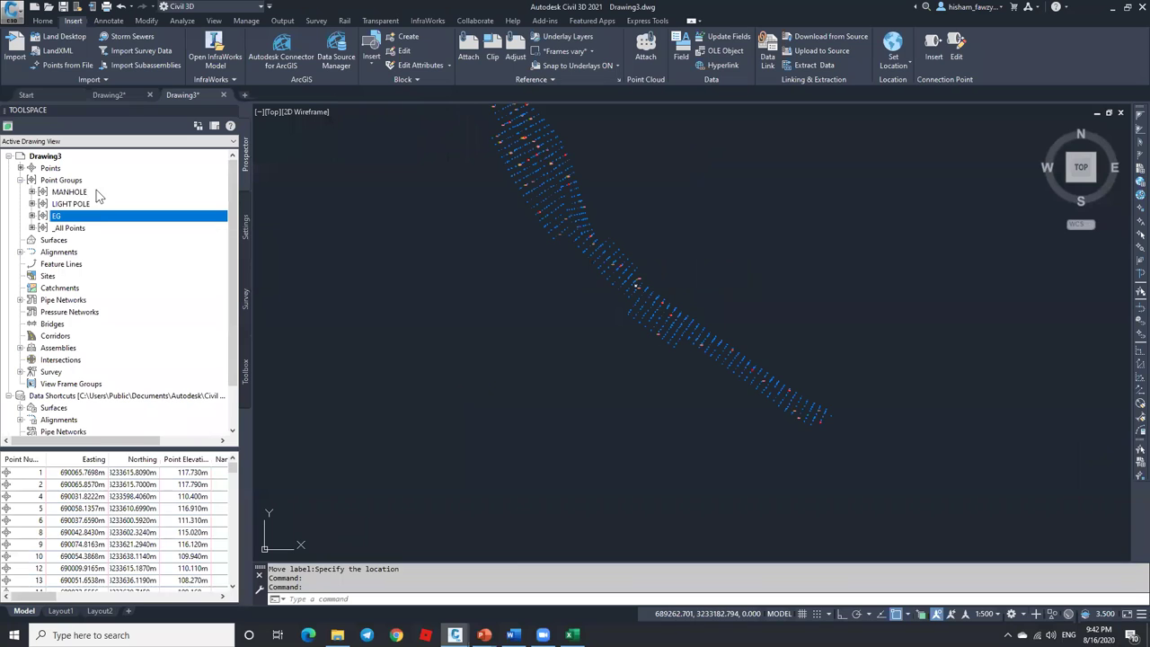
click(153, 192)
mouse_move(94, 194)
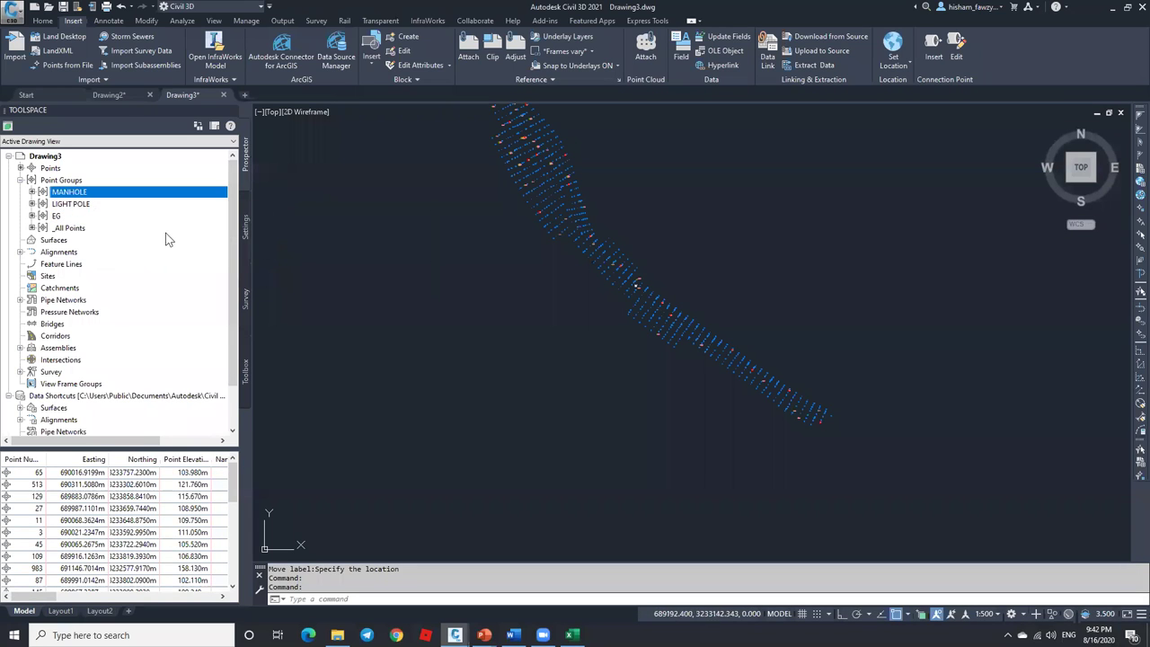
right_click(135, 206)
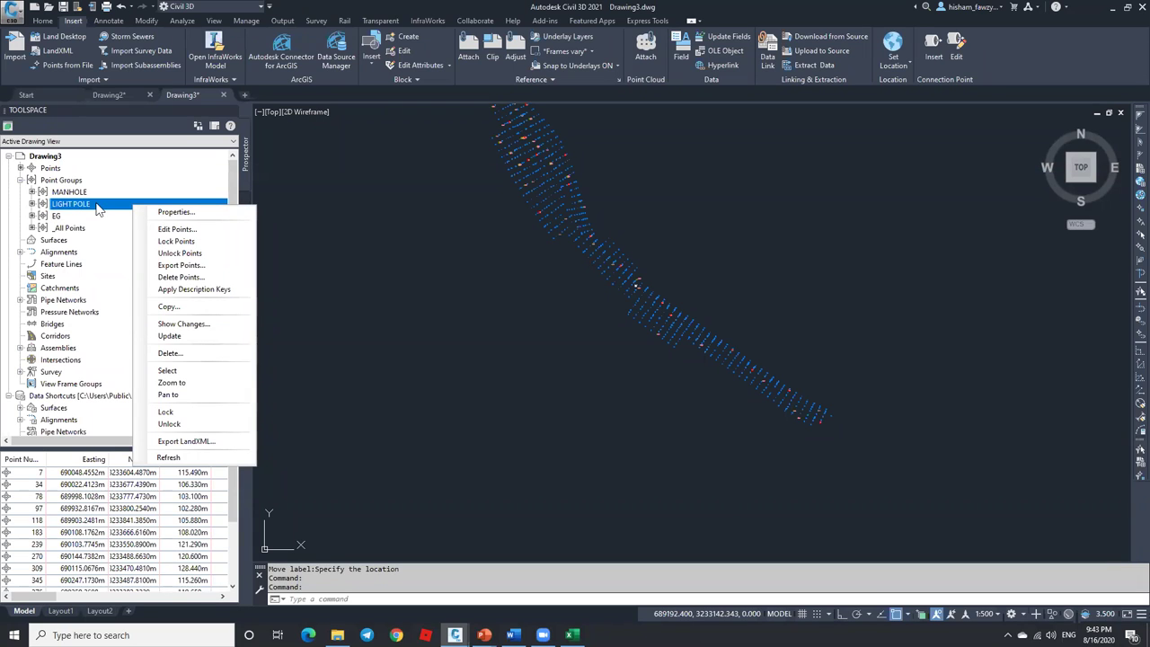
Check the LIGHT POLE group's point list, widening the Point Number column.
click(208, 210)
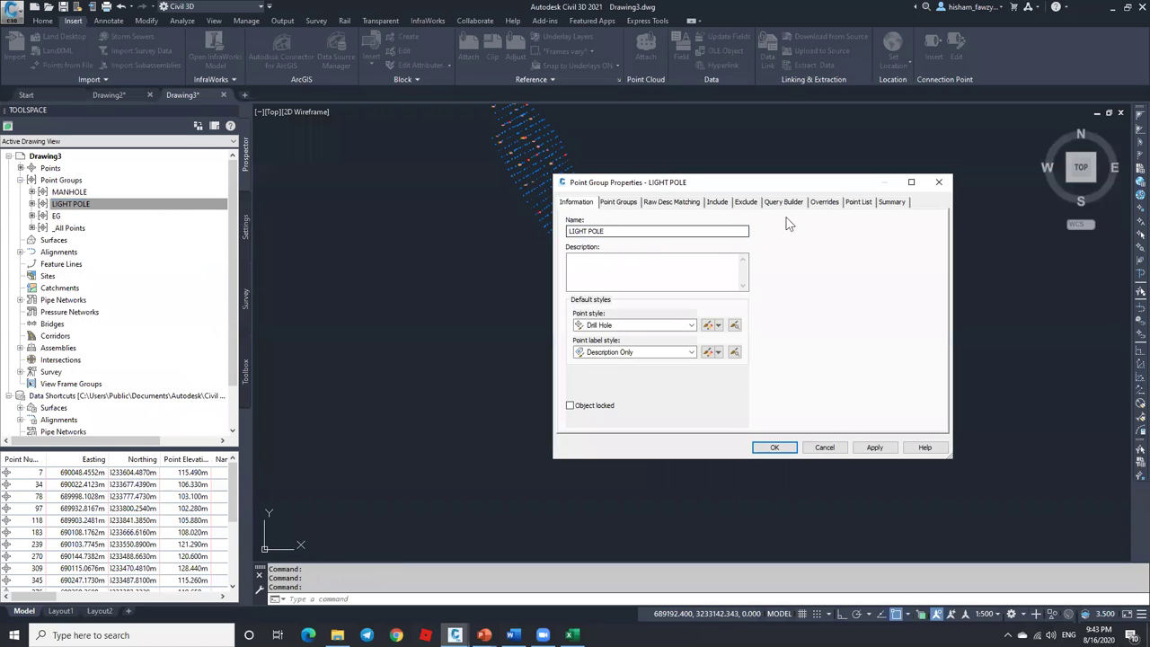
click(859, 202)
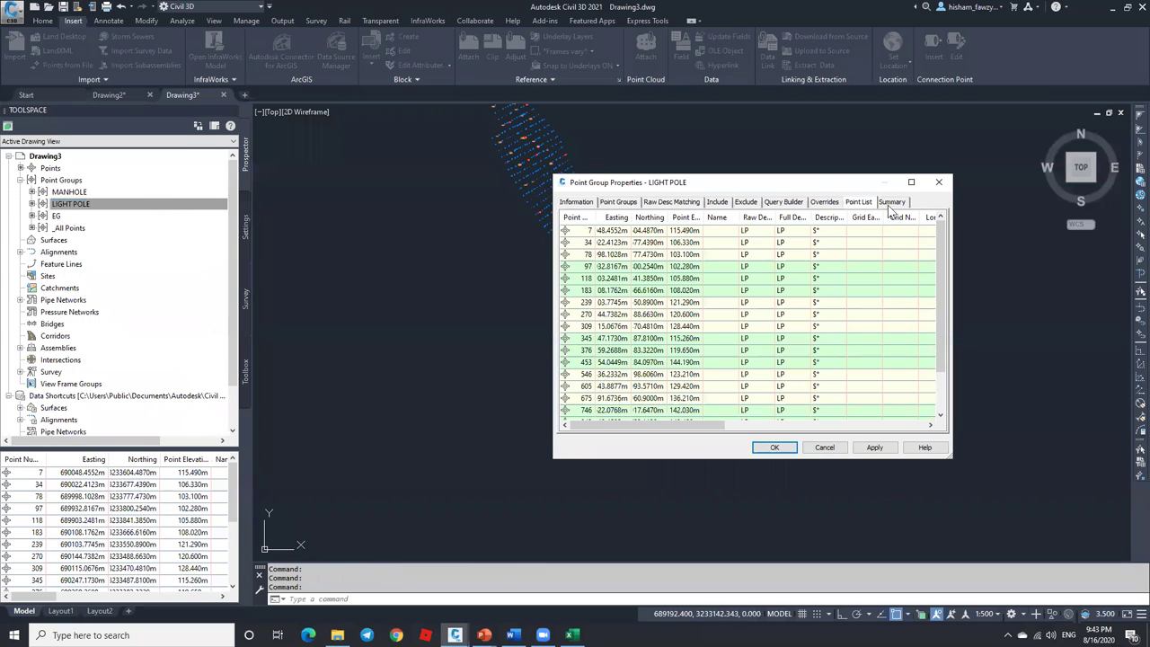
click(891, 203)
click(858, 202)
drag(940, 235, 939, 292)
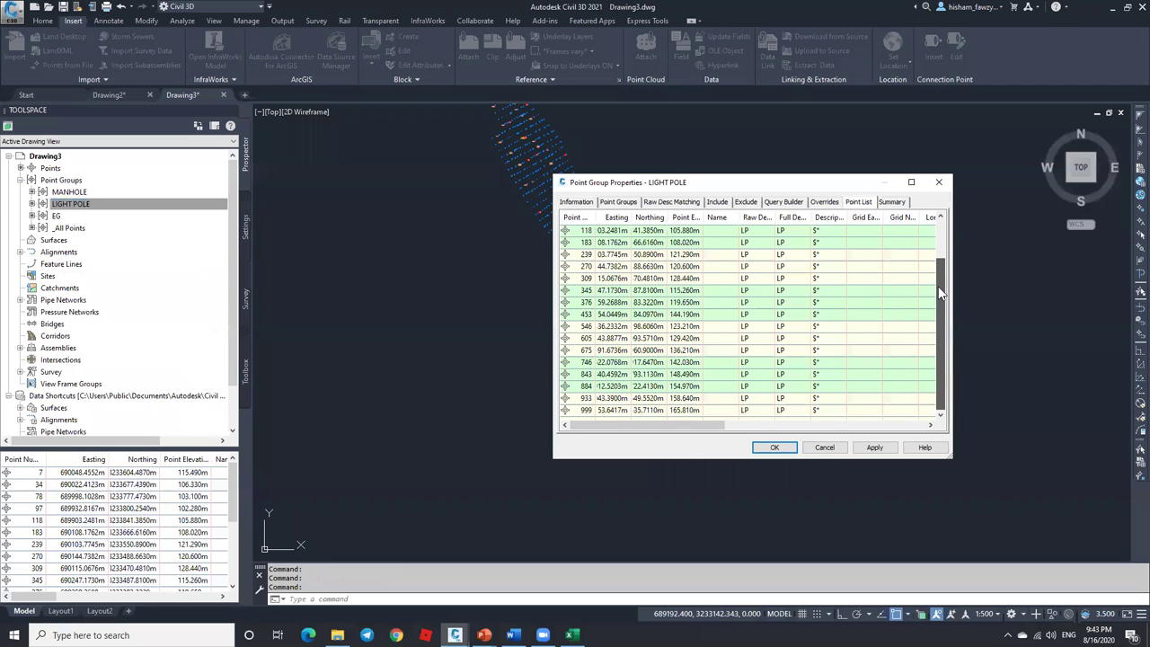
scroll(603, 244, up, 1)
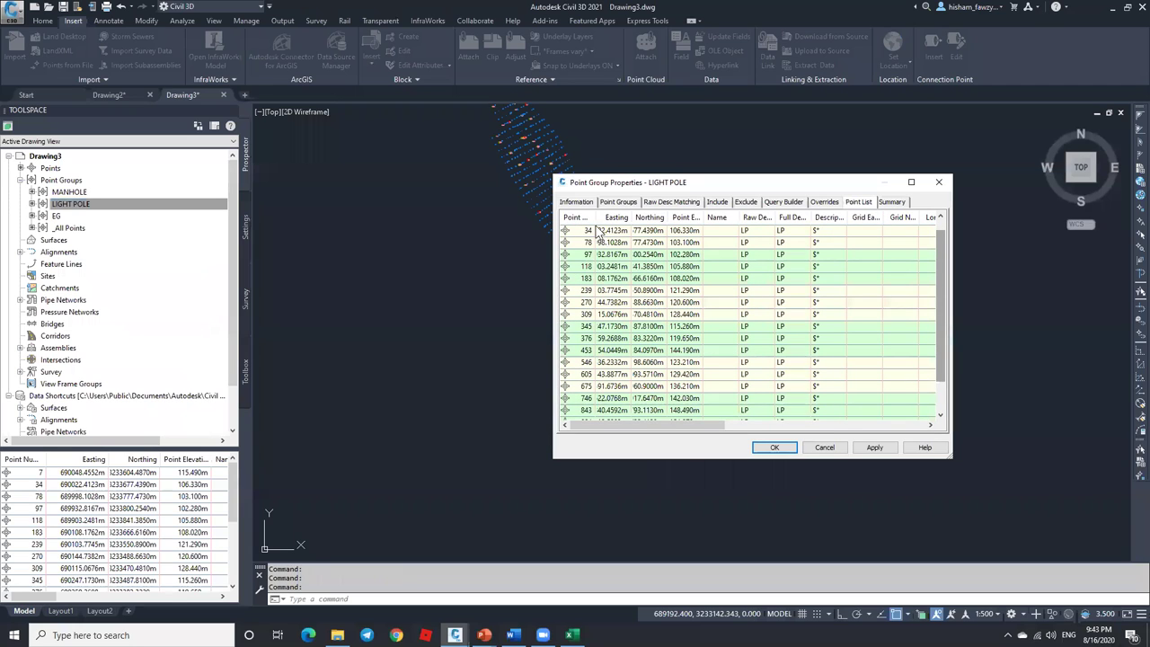
double_click(596, 217)
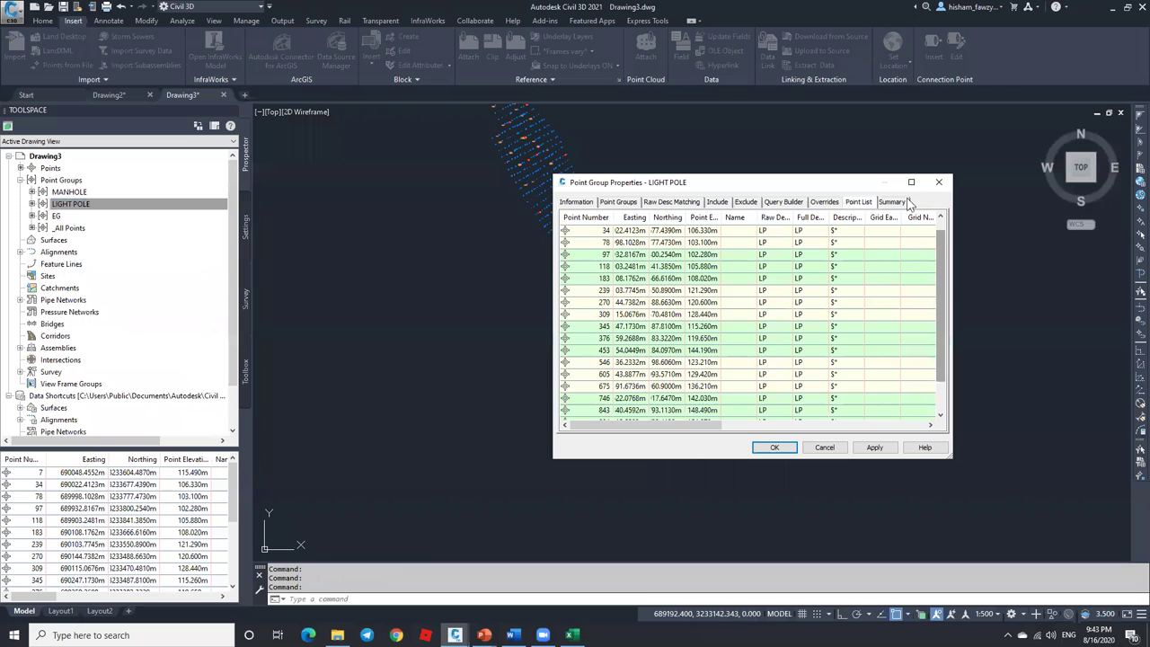
Confirm the LIGHT POLE summary shows 20 points, then close its properties unchanged.
click(889, 208)
drag(931, 239, 932, 257)
click(653, 286)
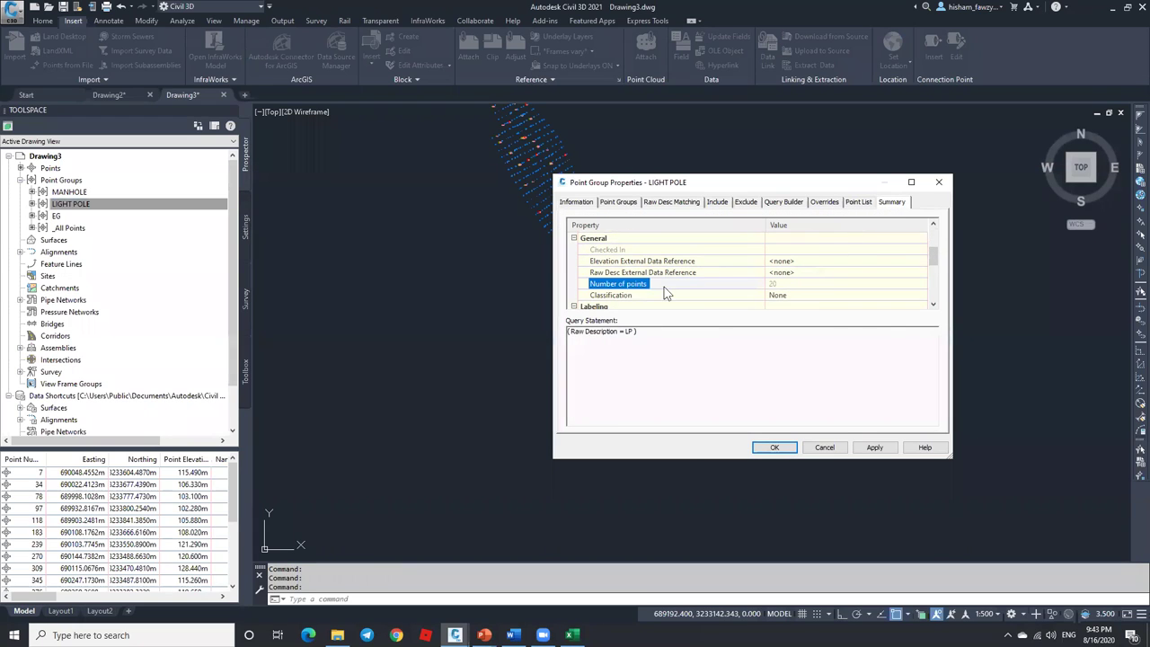
click(790, 286)
click(824, 448)
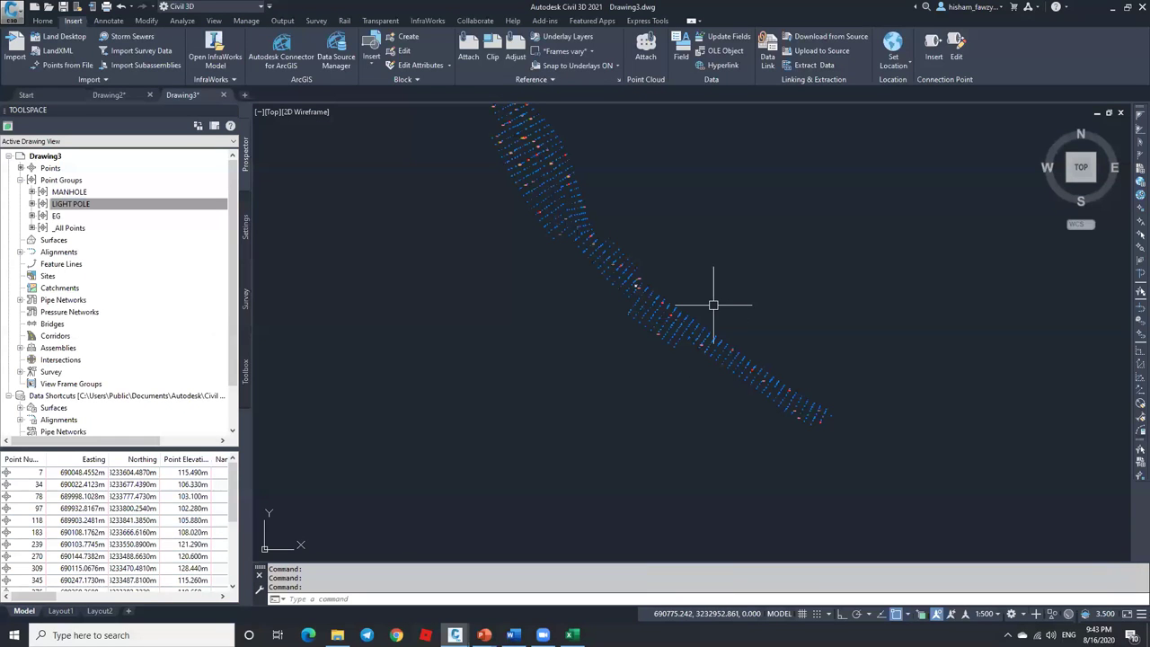
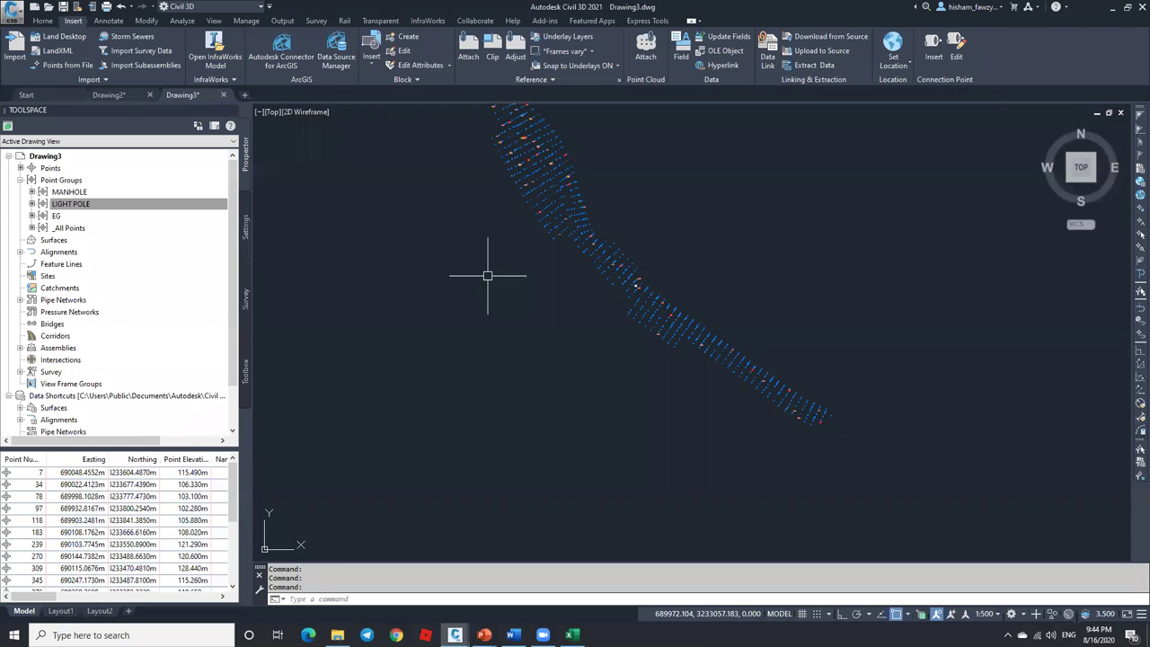
Switch to the Annotate ribbon tab and drop down the Add Tables list.
click(42, 19)
scroll(590, 321, down, 2)
scroll(667, 236, up, 2)
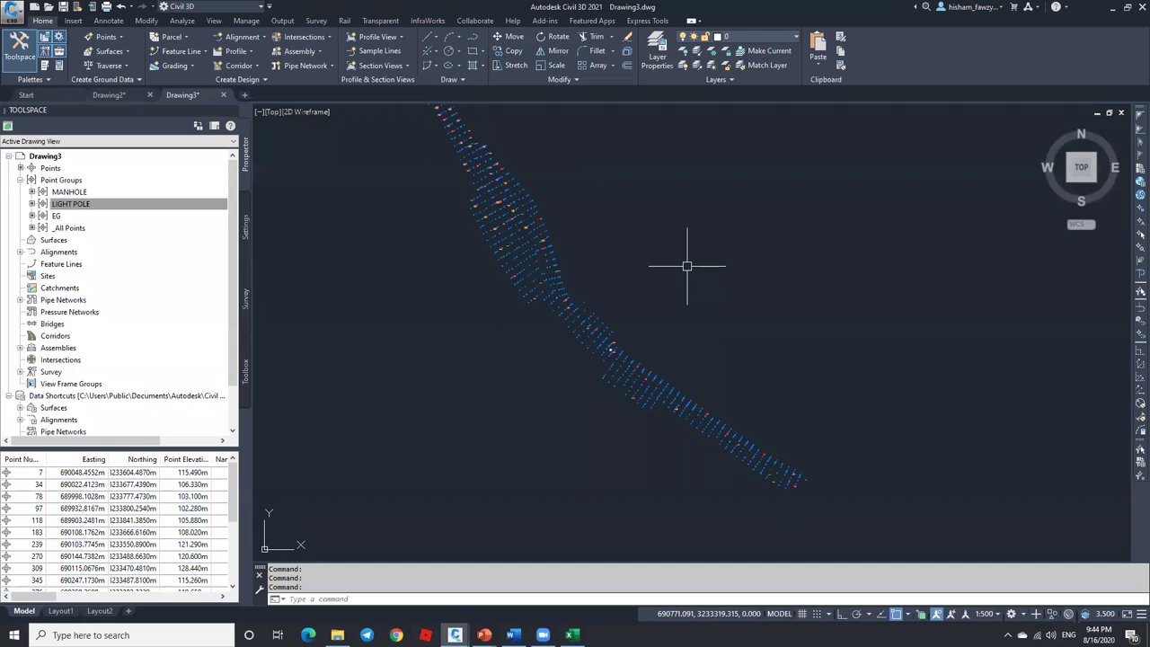
click(112, 21)
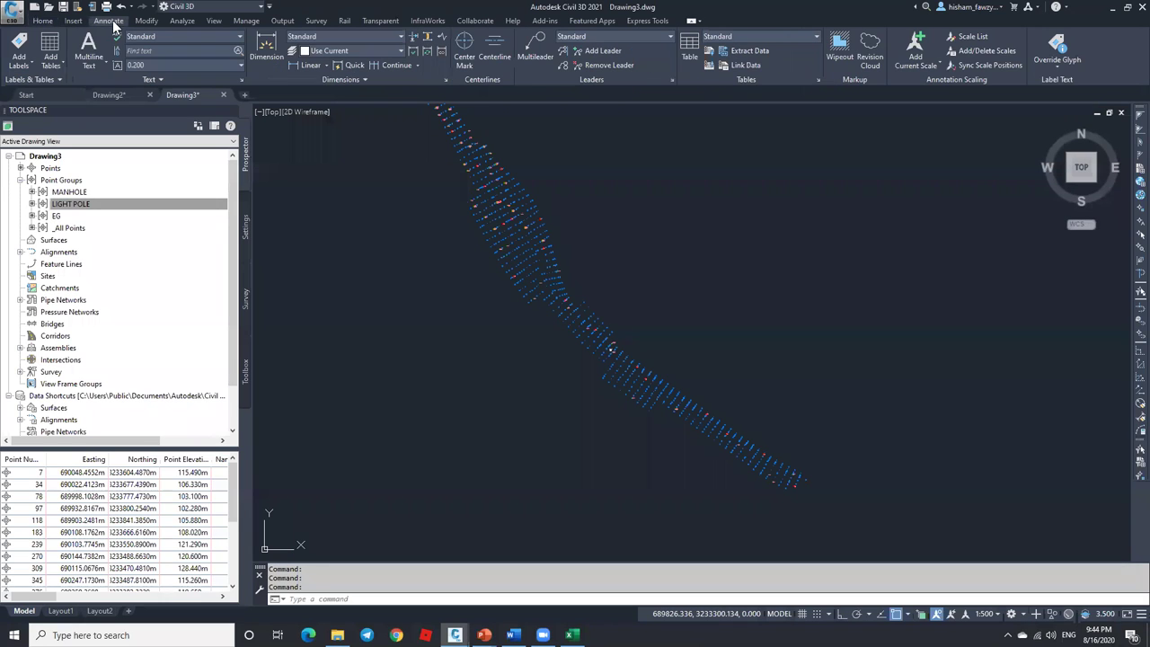
click(52, 66)
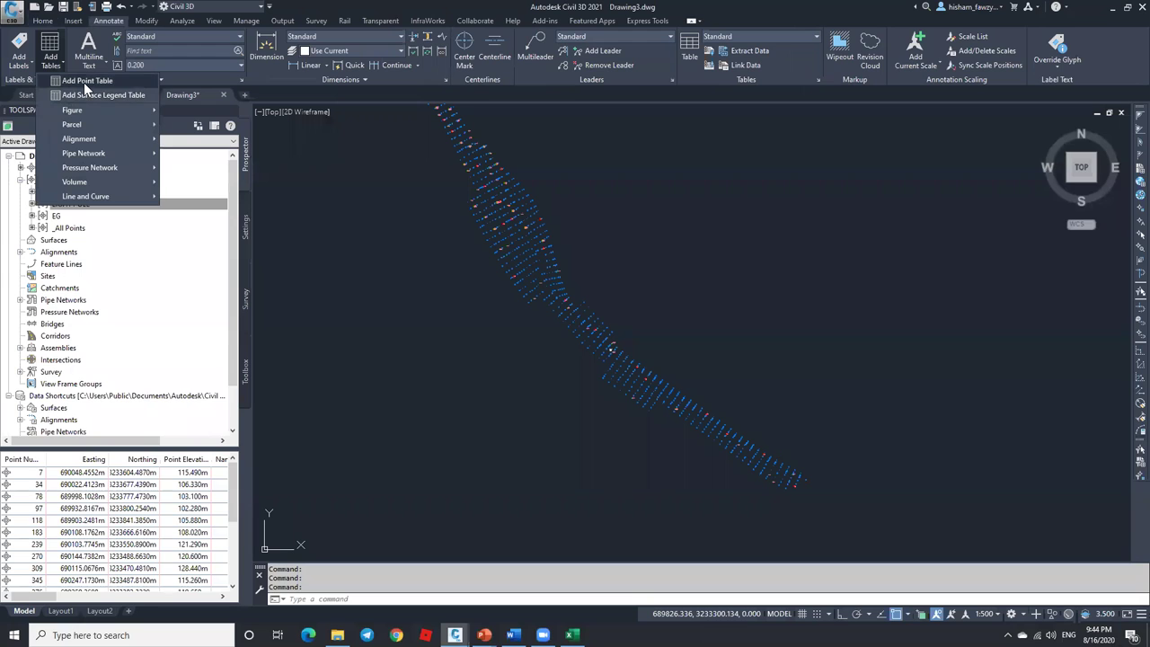
Start a new point table and select the LIGHT POLE point group for it.
click(109, 82)
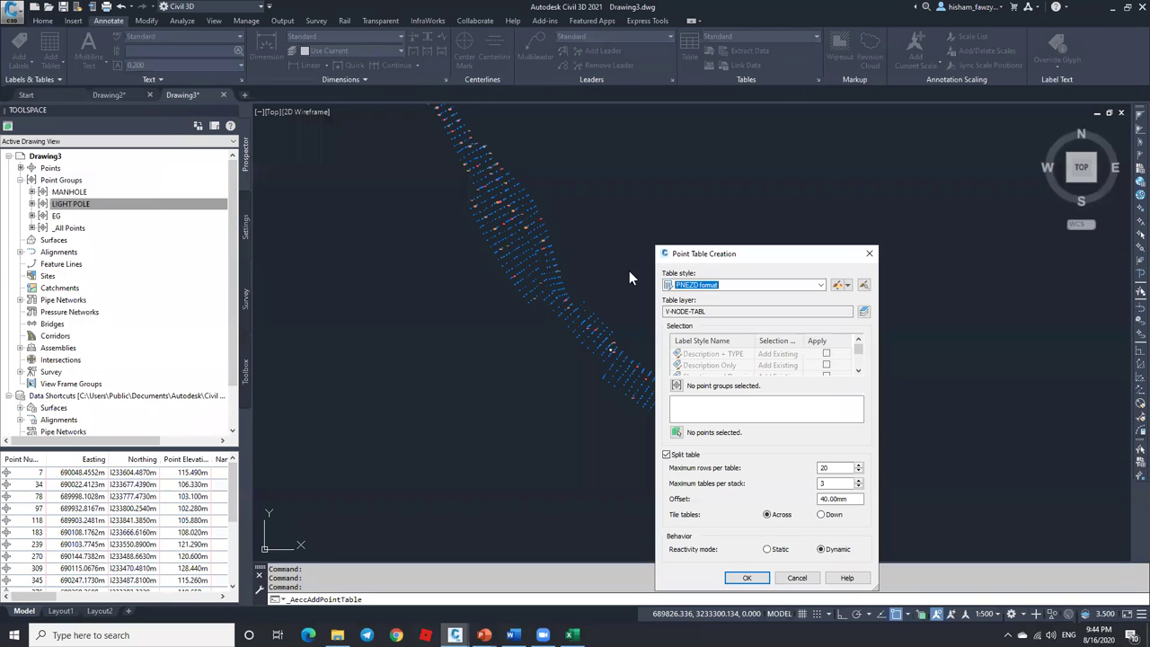
drag(714, 247, 624, 123)
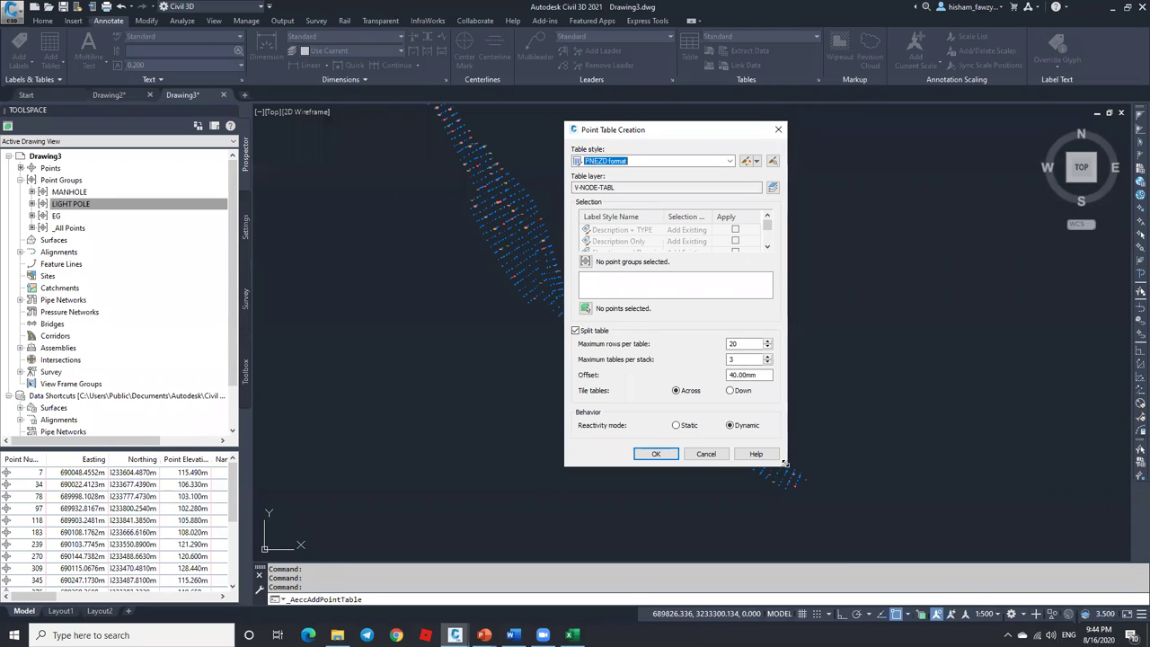
drag(785, 464, 872, 504)
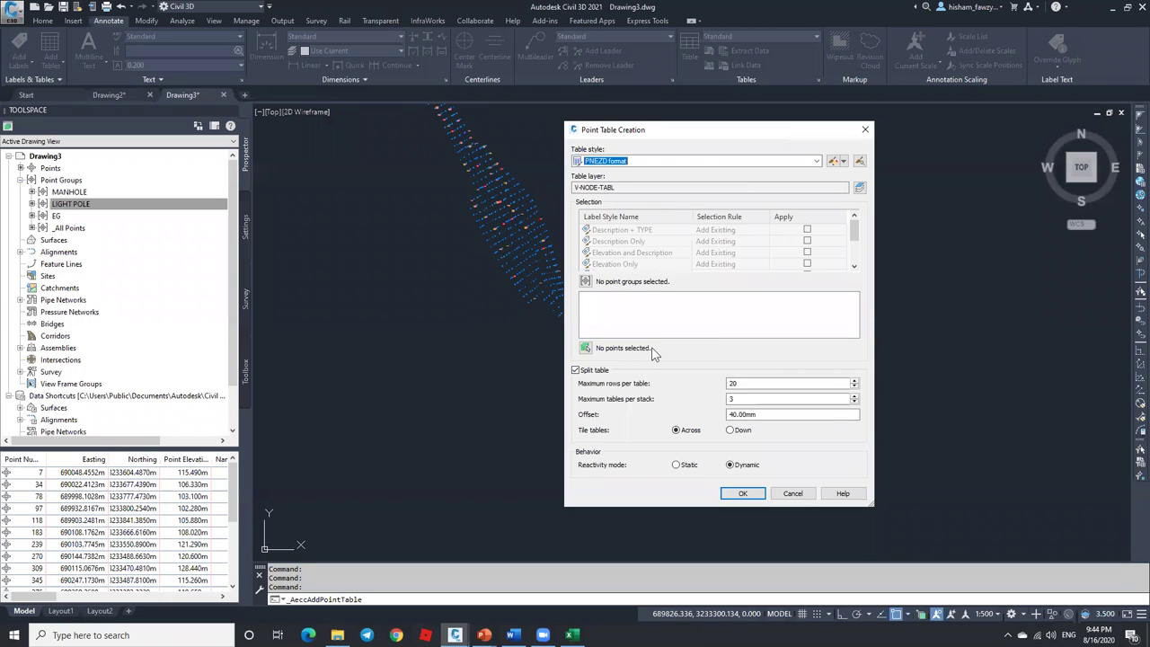
click(585, 281)
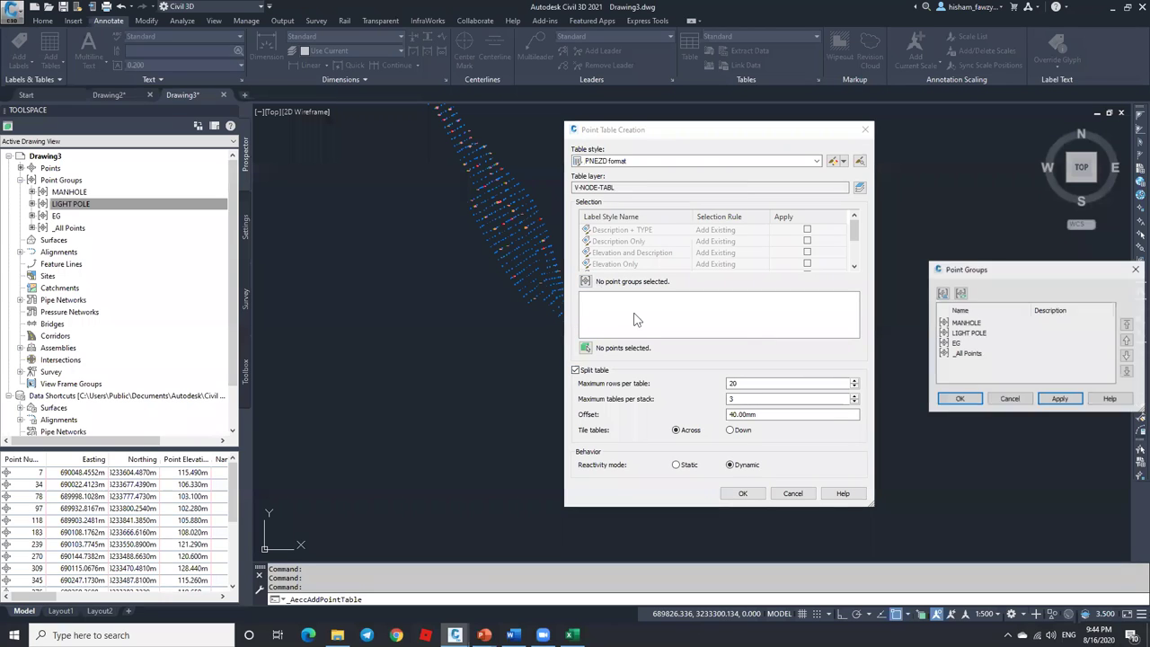
drag(980, 276, 575, 197)
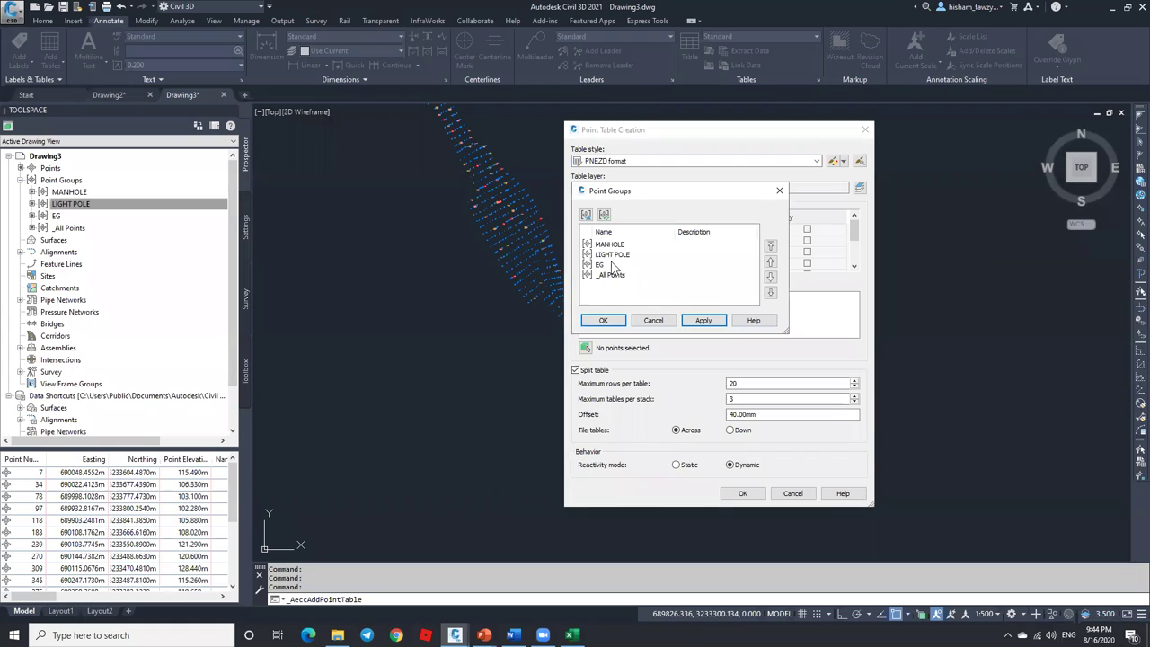
click(615, 256)
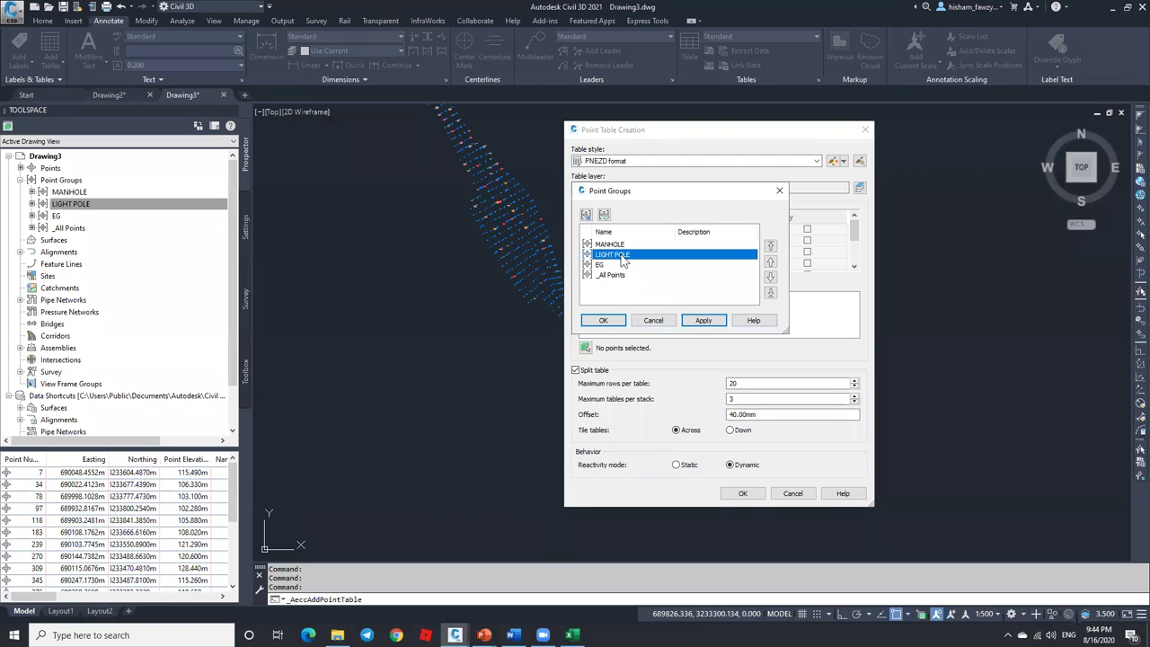
click(603, 321)
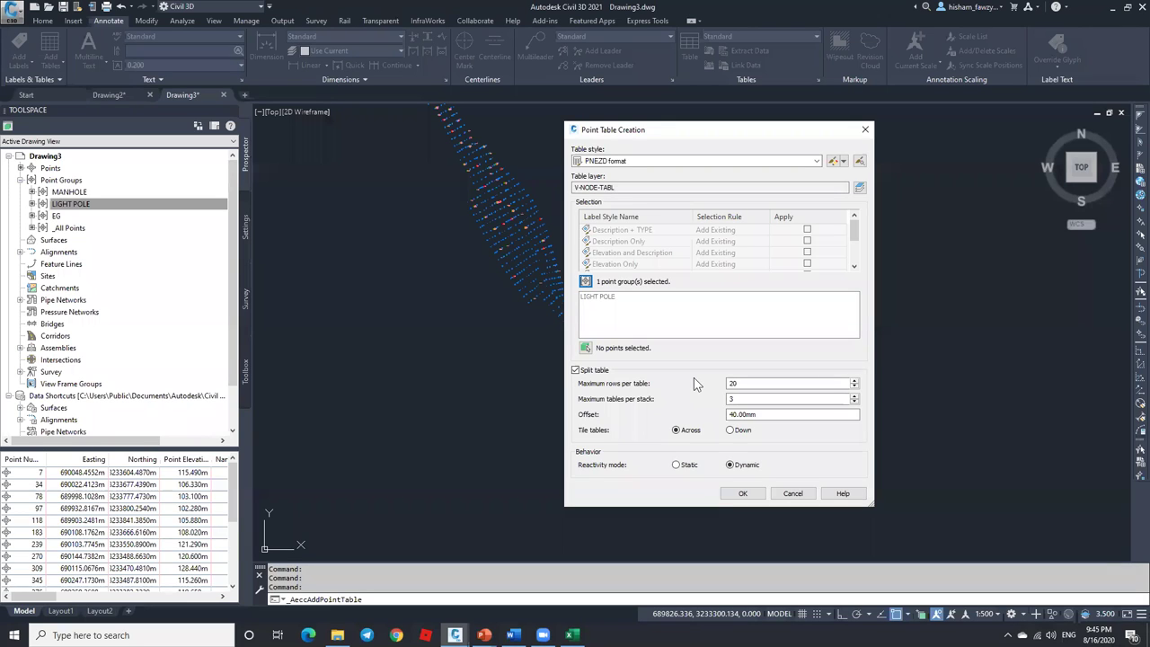
Review the 20 maximum rows per table setting and accept the point table settings.
click(741, 383)
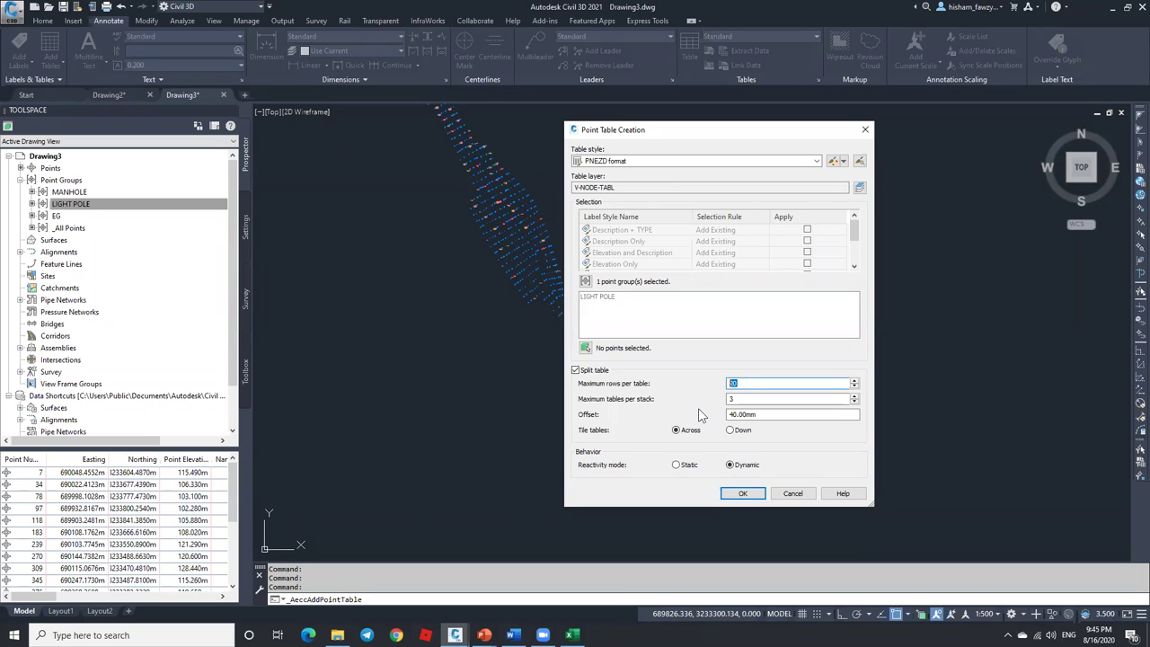
click(753, 401)
click(751, 383)
click(742, 493)
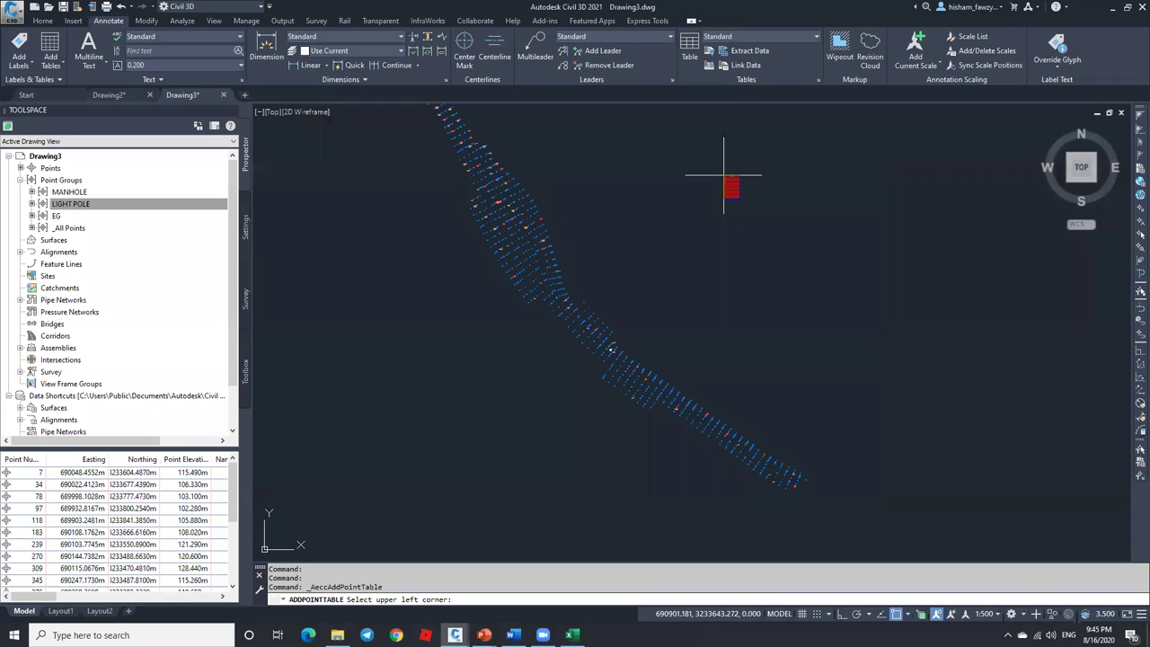
Place the LIGHT POLE point table beside the survey points, zoom in to check it, and select it.
click(731, 184)
scroll(732, 179, up, 5)
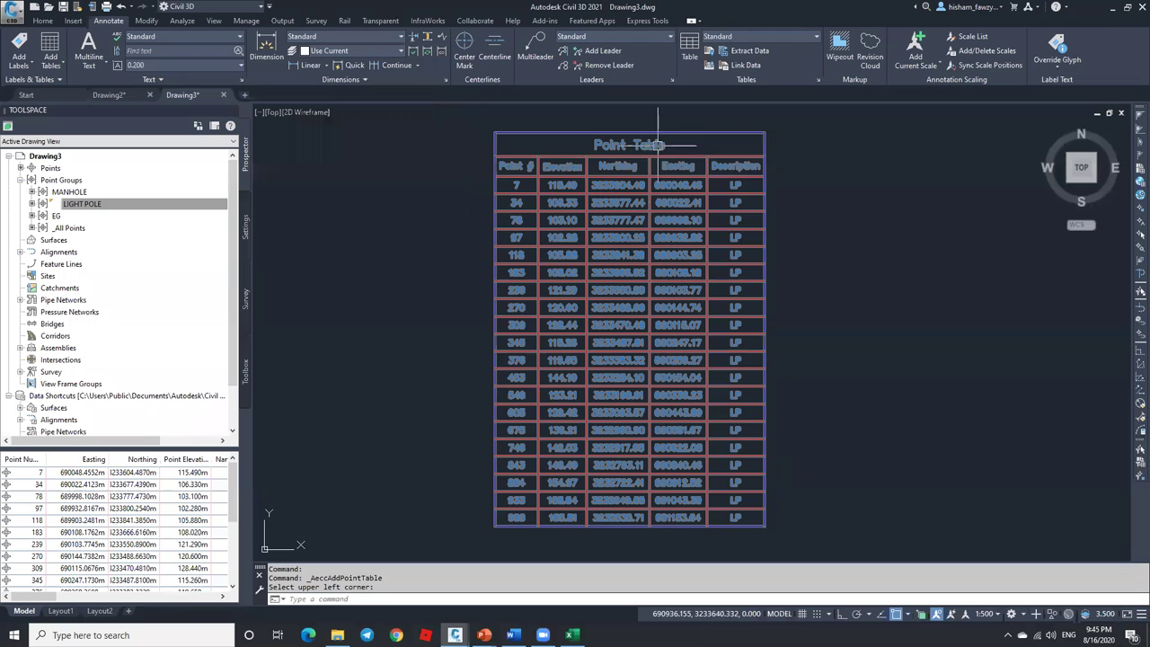
scroll(742, 180, up, 2)
scroll(749, 179, down, 2)
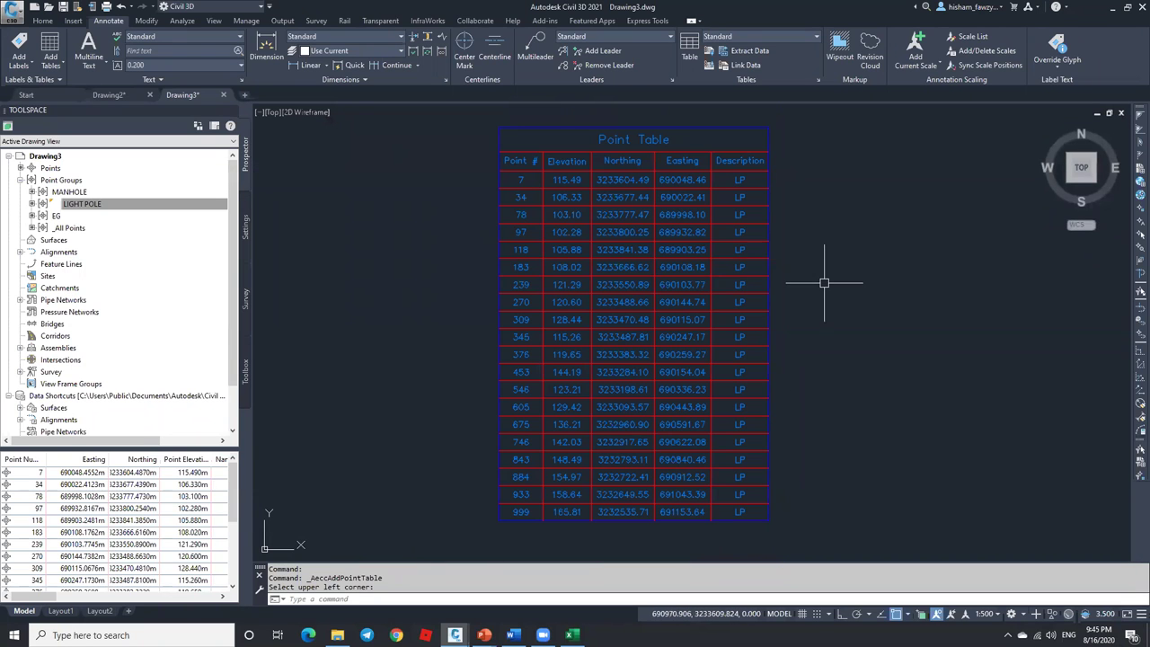
scroll(500, 178, up, 2)
scroll(552, 185, down, 2)
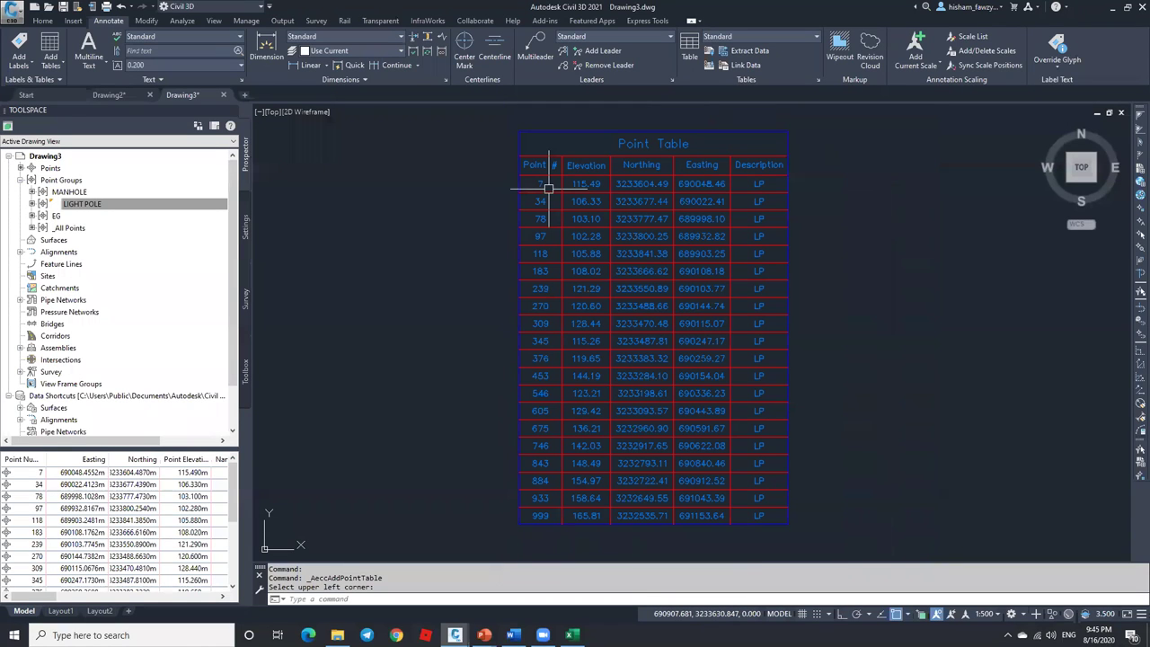
scroll(584, 166, up, 2)
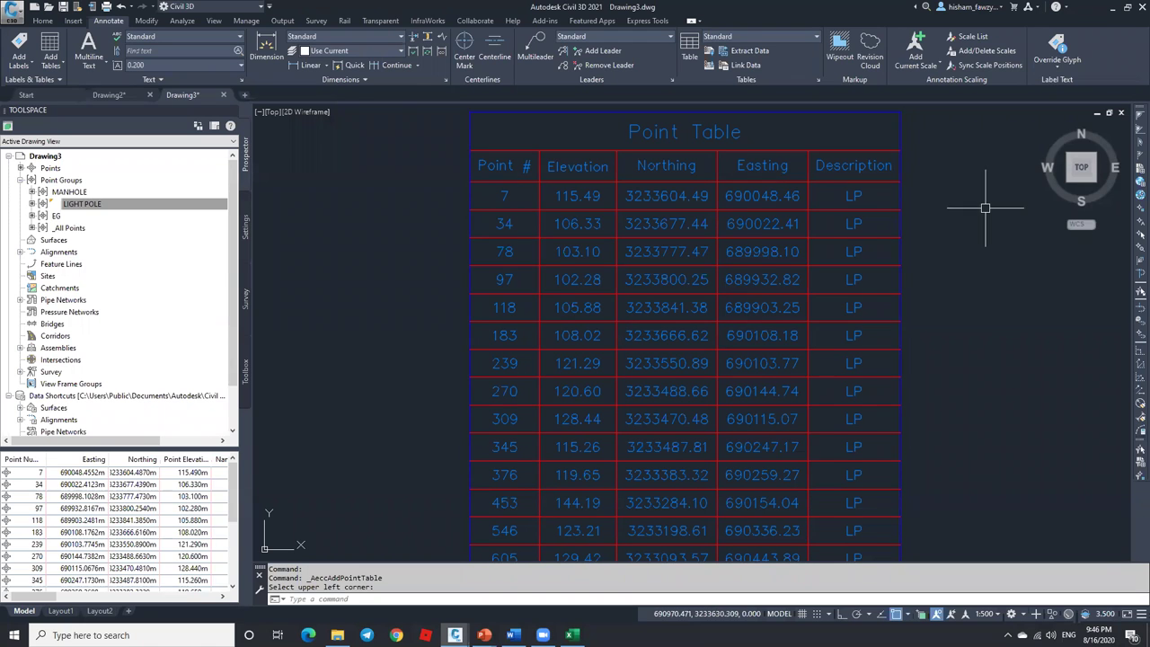
click(858, 181)
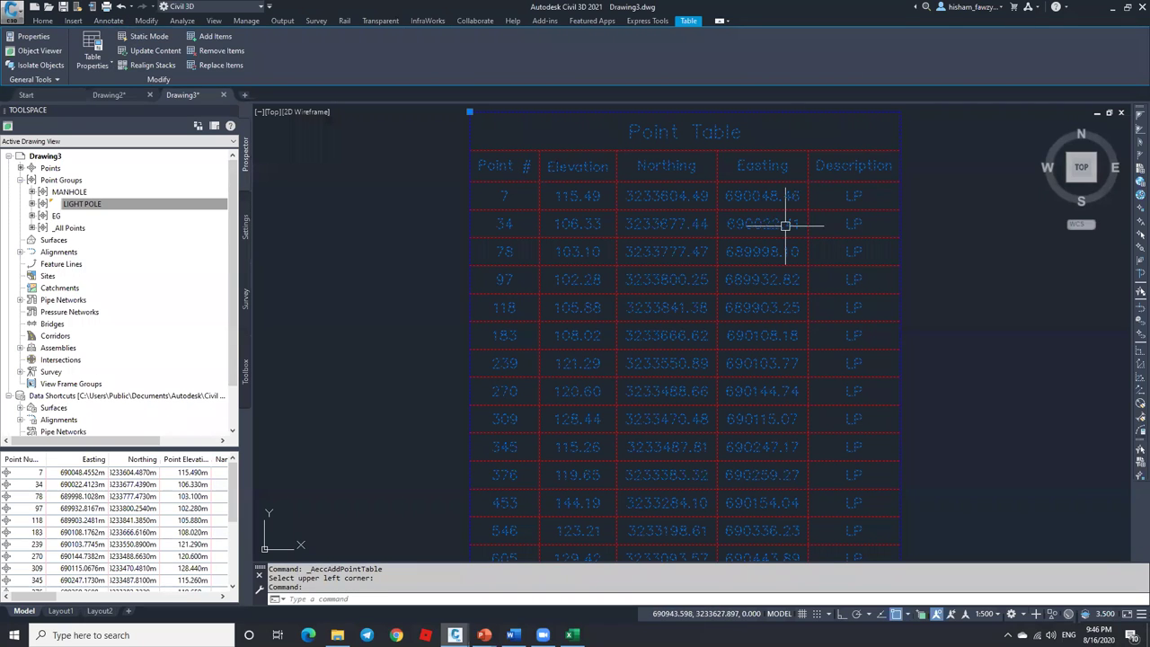
In the table style, swap the Elevation and Easting columns to give Point #, Easting, Northing, Elevation, Description.
right_click(798, 190)
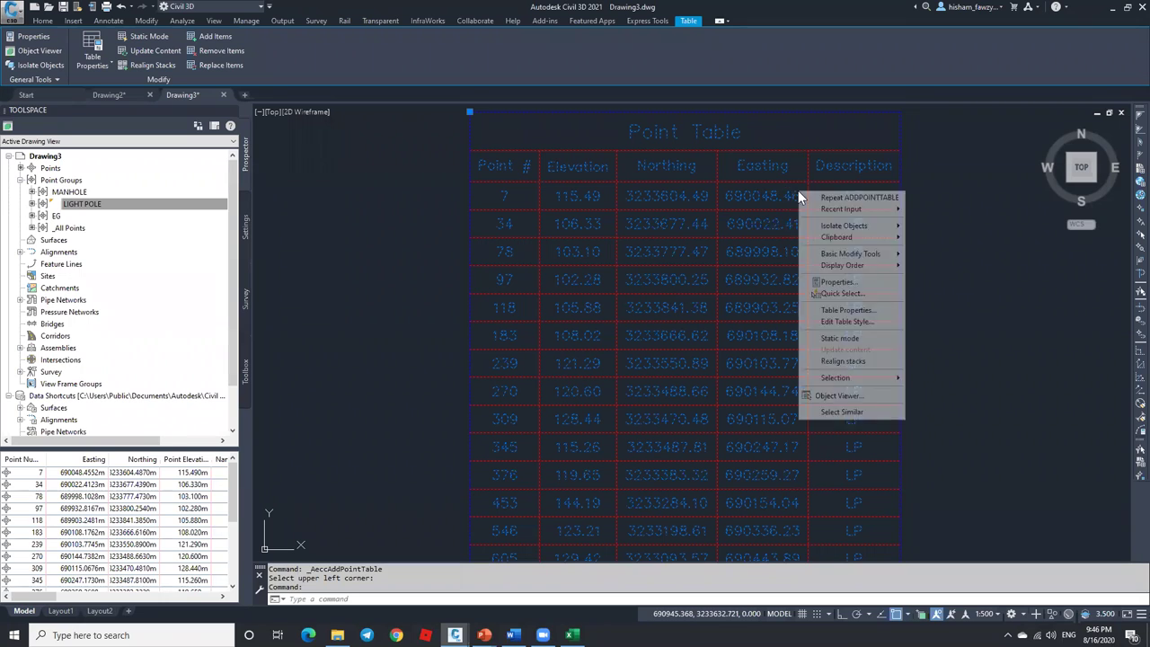
click(860, 324)
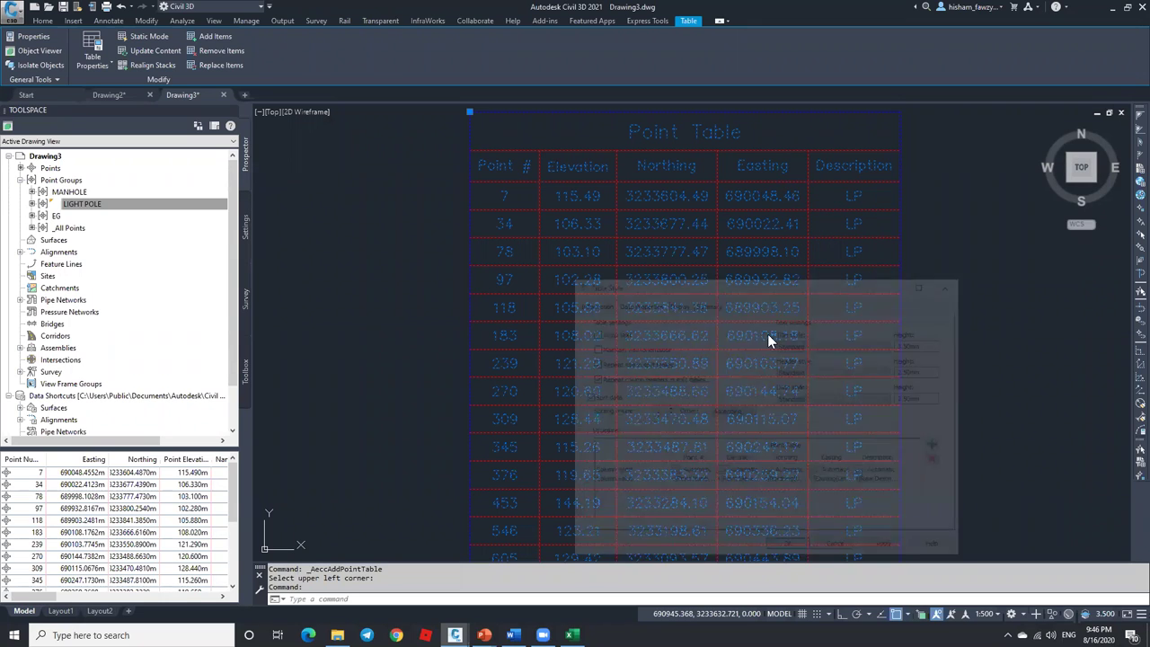
drag(705, 278, 523, 115)
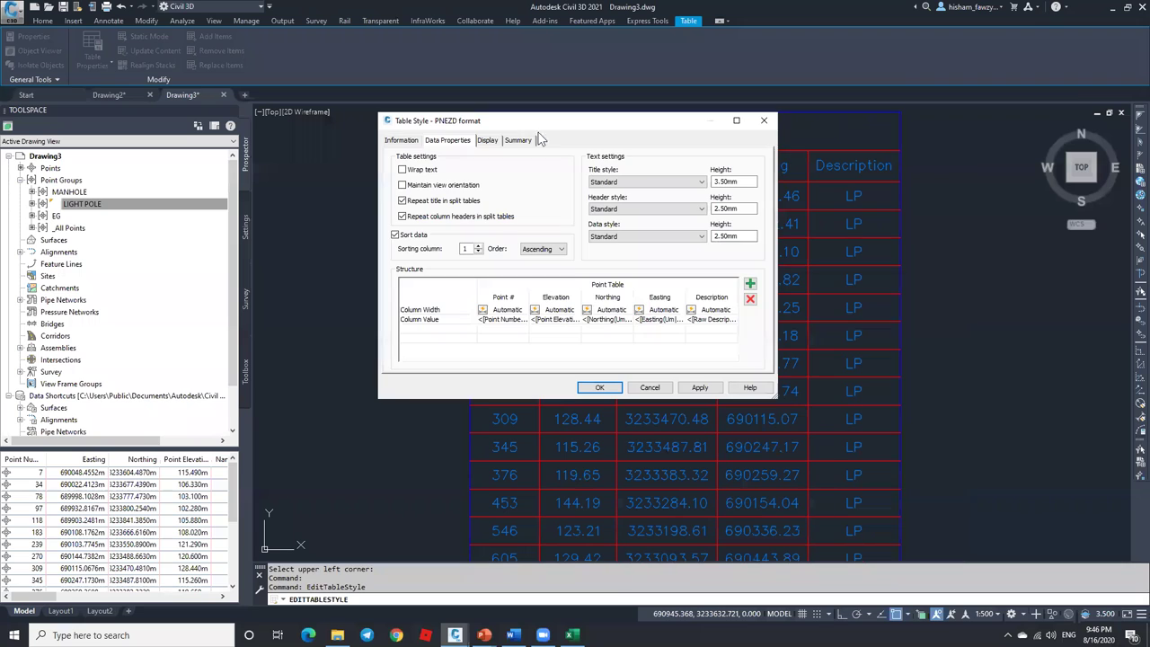
click(556, 297)
mouse_move(558, 299)
mouse_down()
mouse_move(676, 301)
mouse_move(555, 302)
mouse_up()
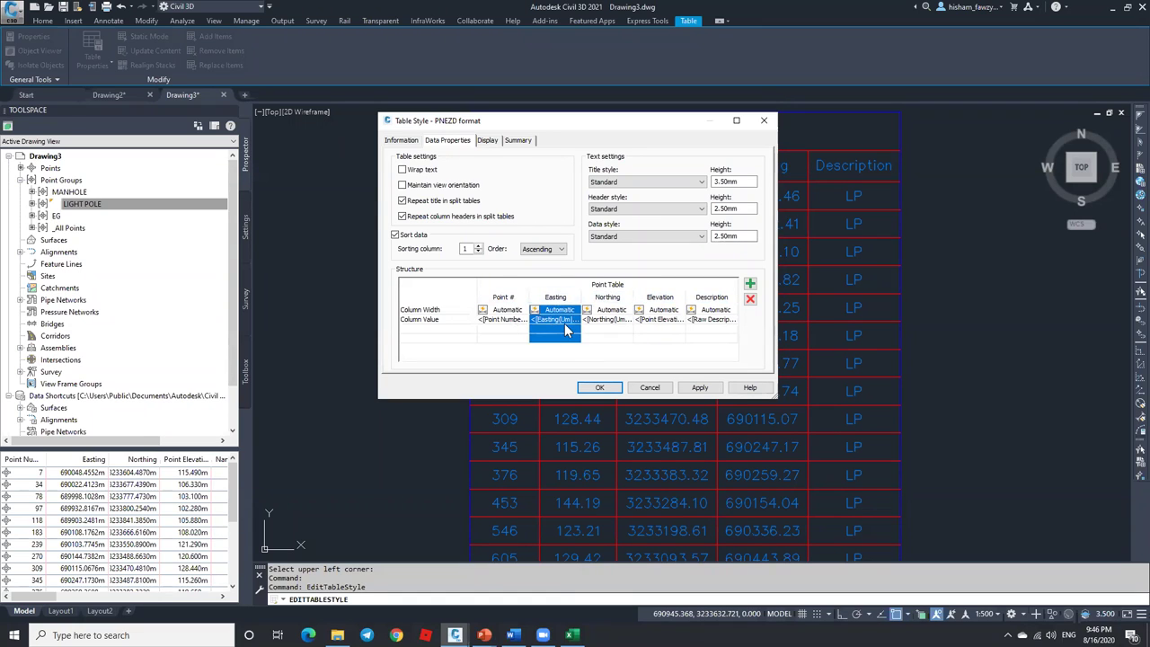
click(599, 387)
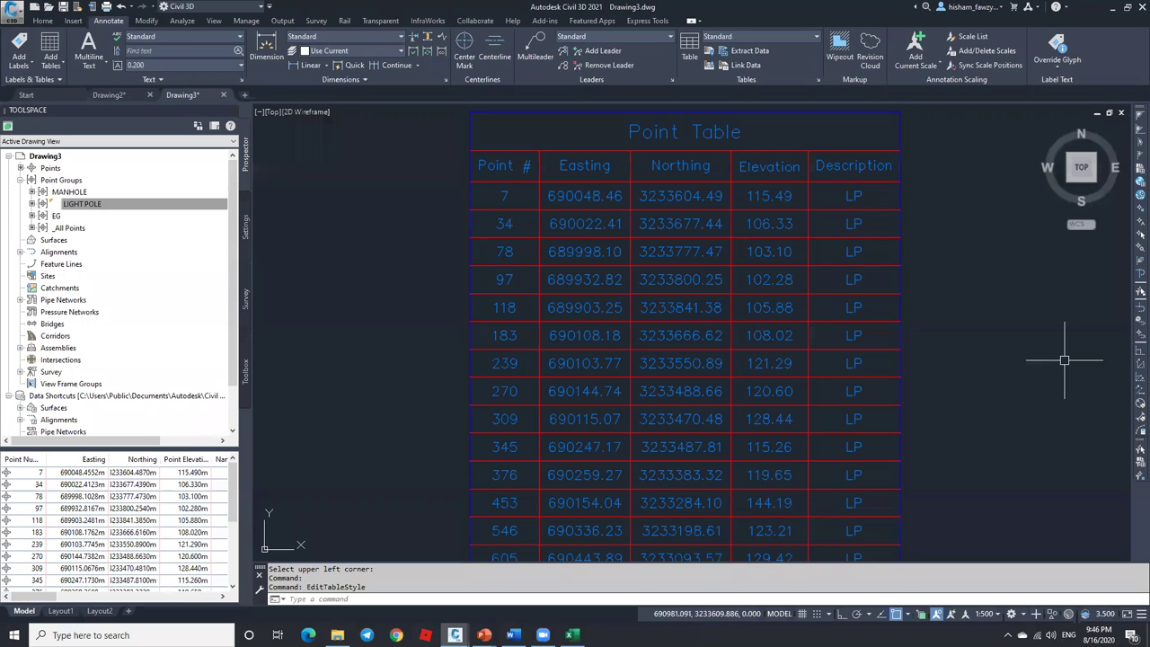
Set the Easting column precision to 0.001 in the point table style.
click(711, 145)
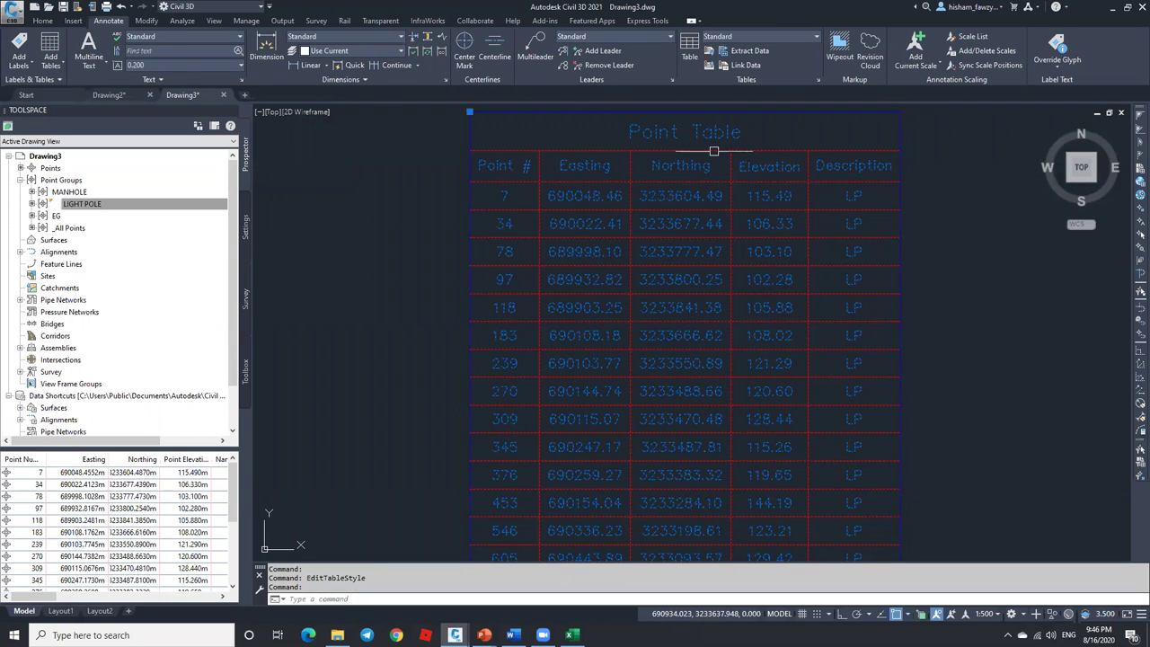
right_click(714, 150)
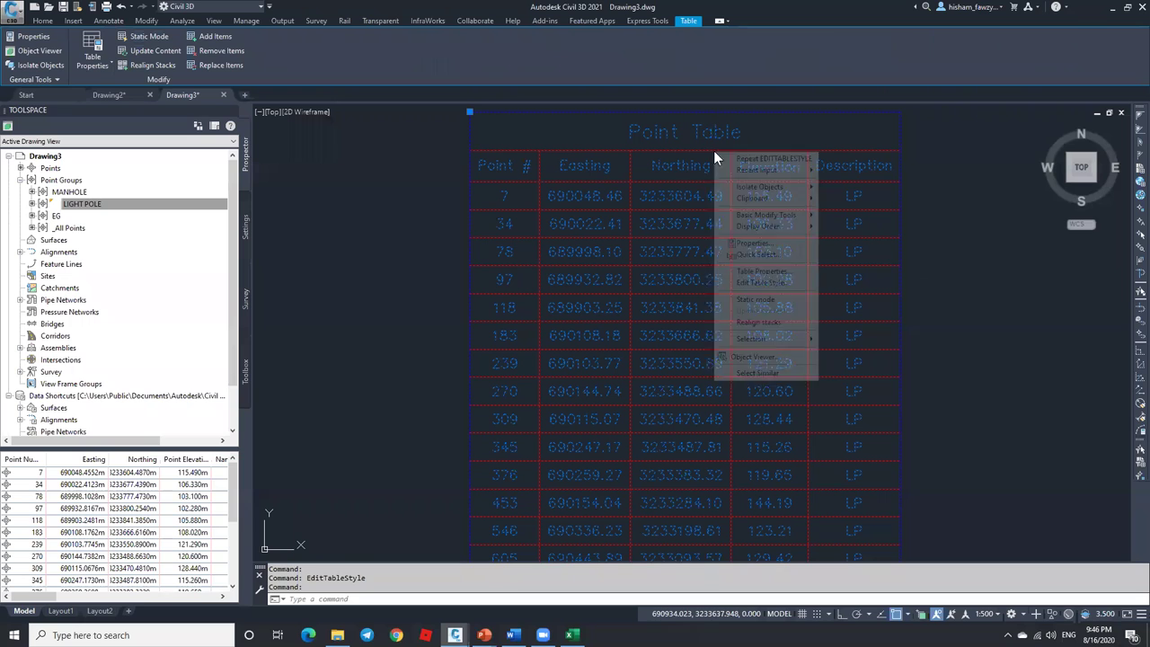
click(767, 285)
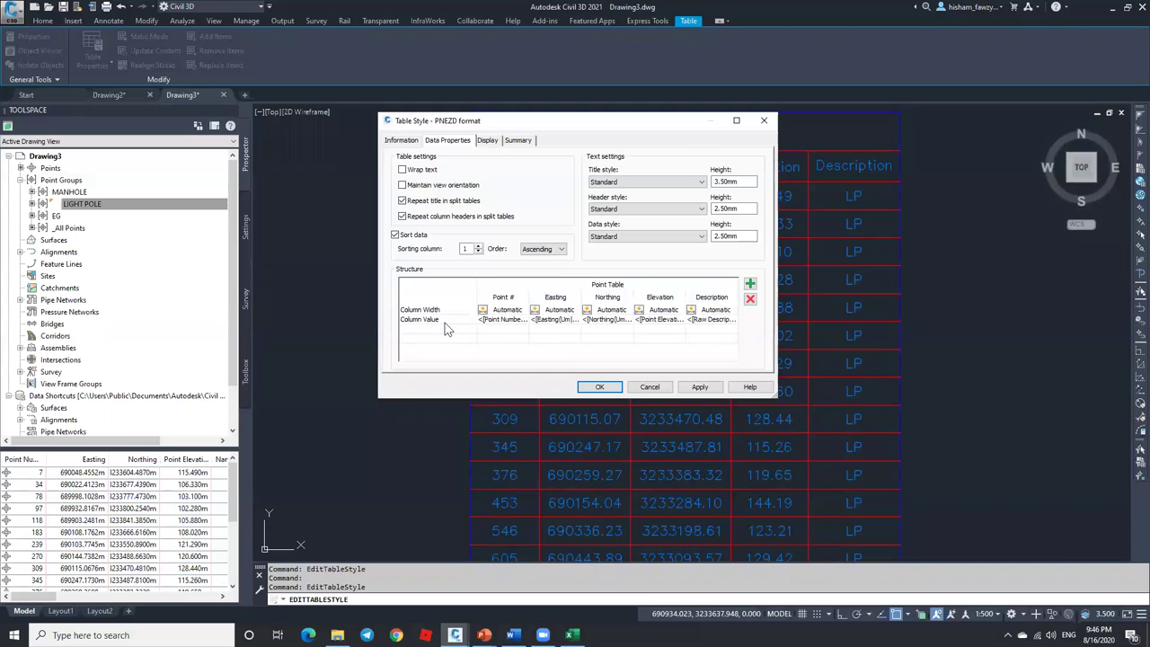
double_click(551, 320)
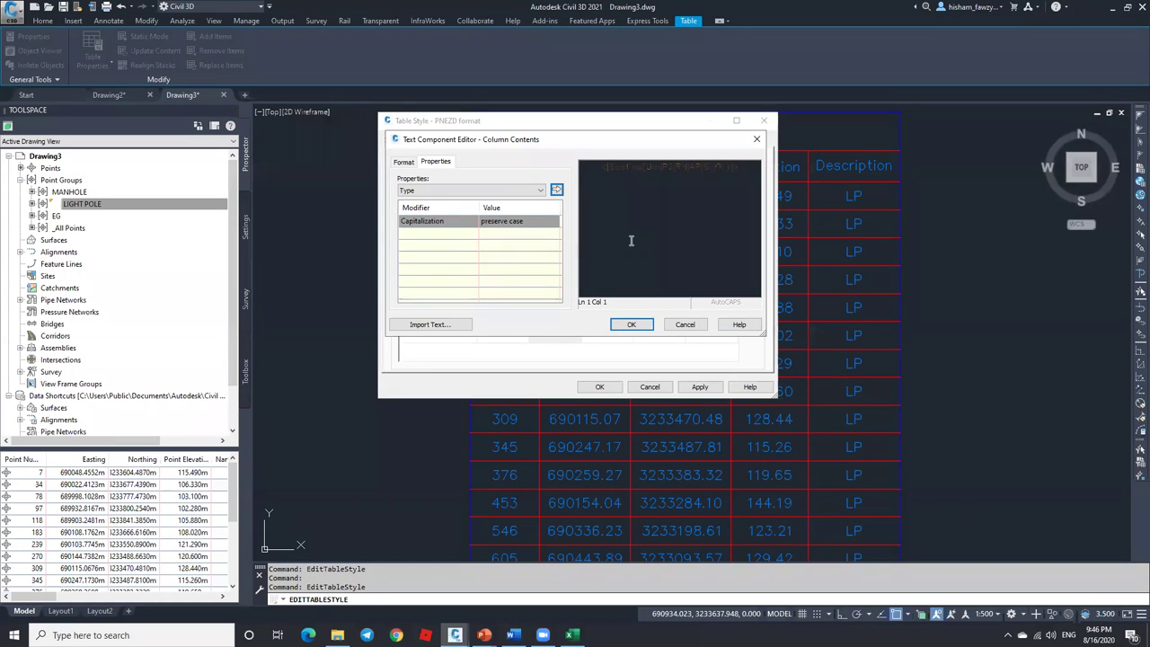
click(631, 240)
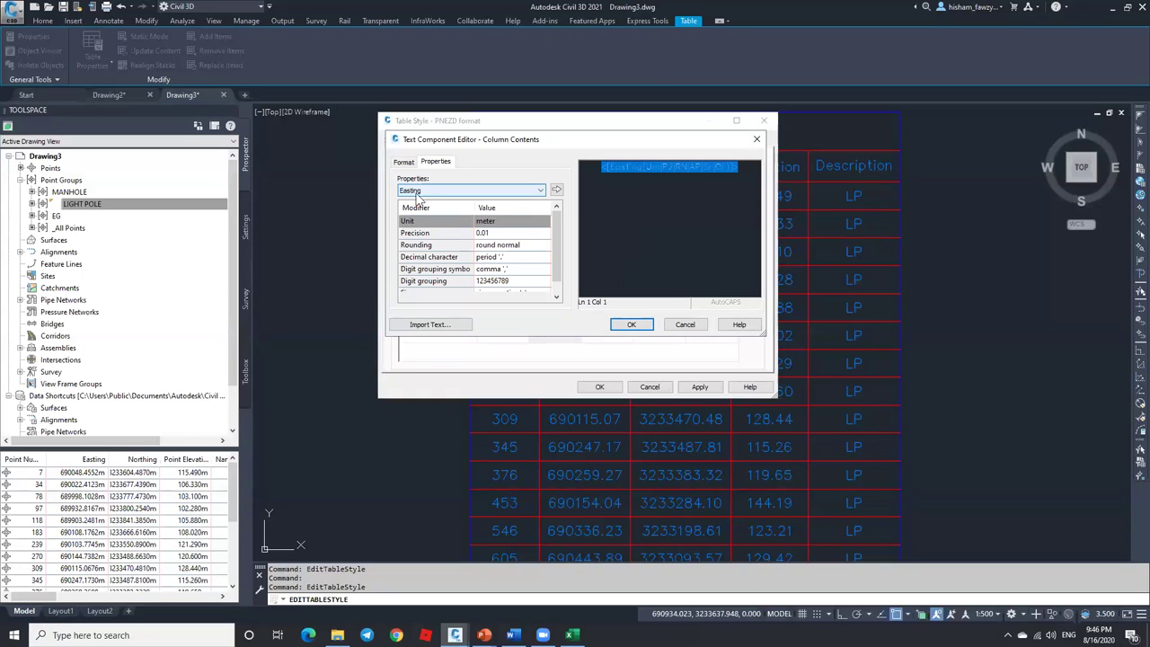
click(482, 233)
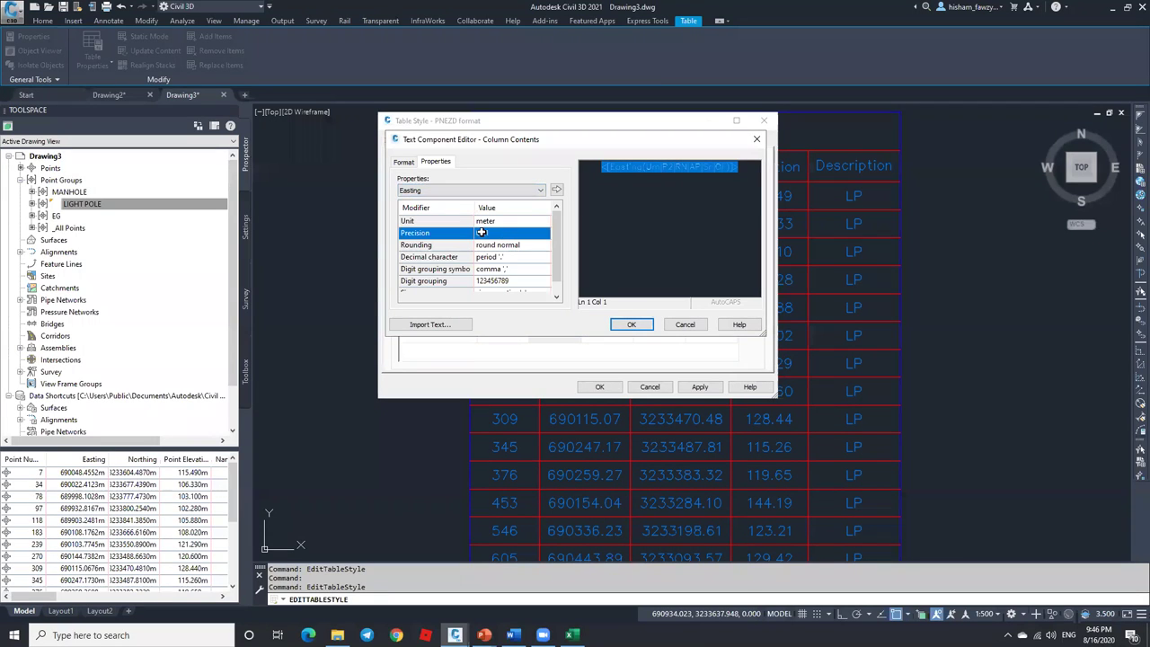
click(507, 234)
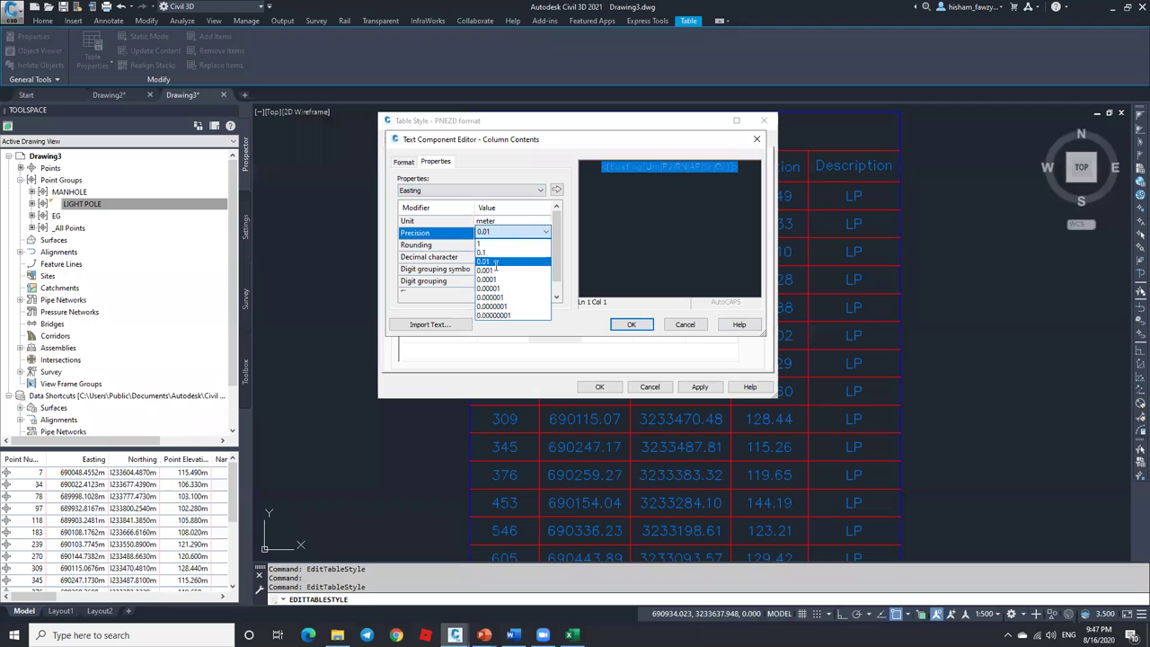
click(502, 269)
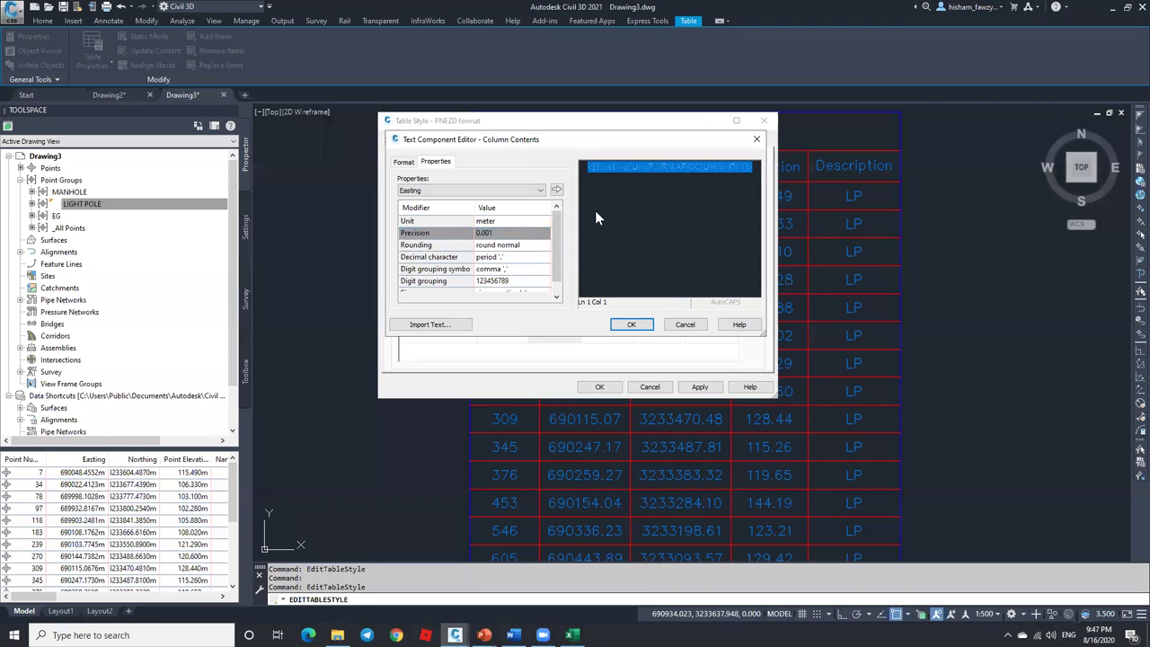
click(631, 325)
click(599, 386)
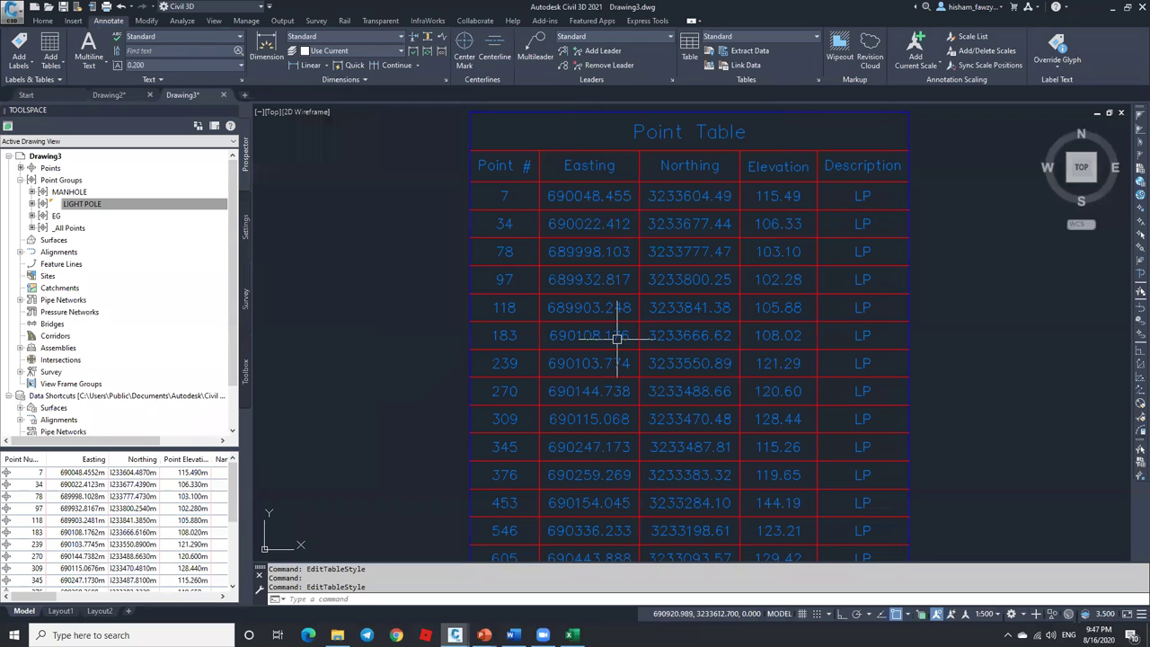
scroll(729, 189, up, 5)
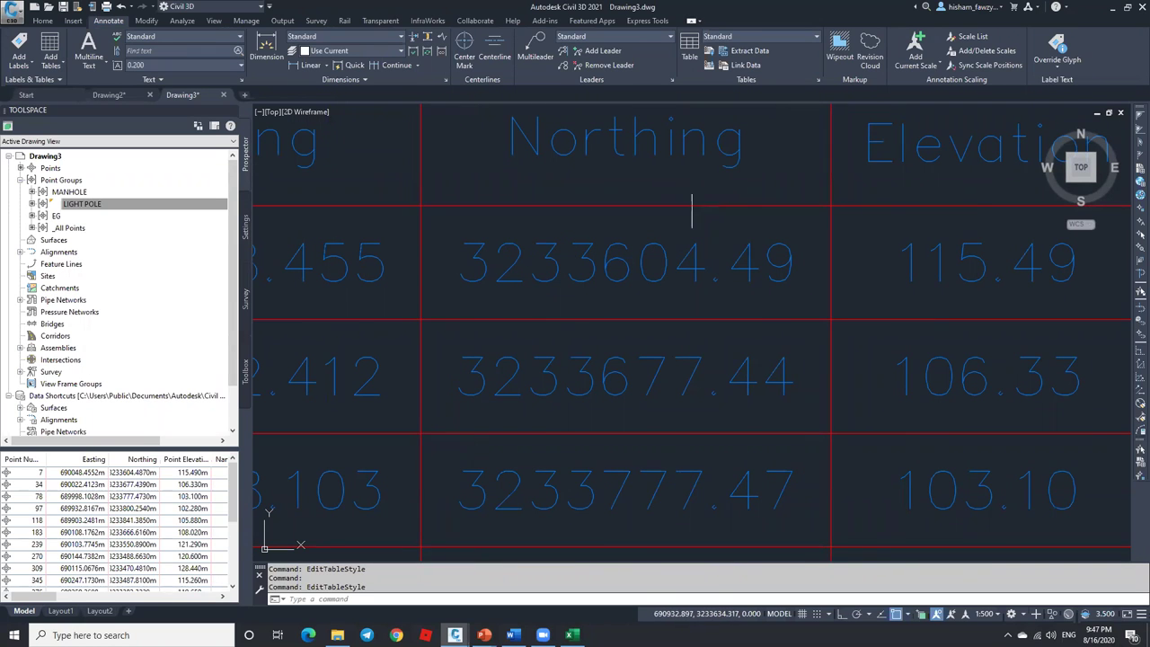
scroll(930, 184, down, 5)
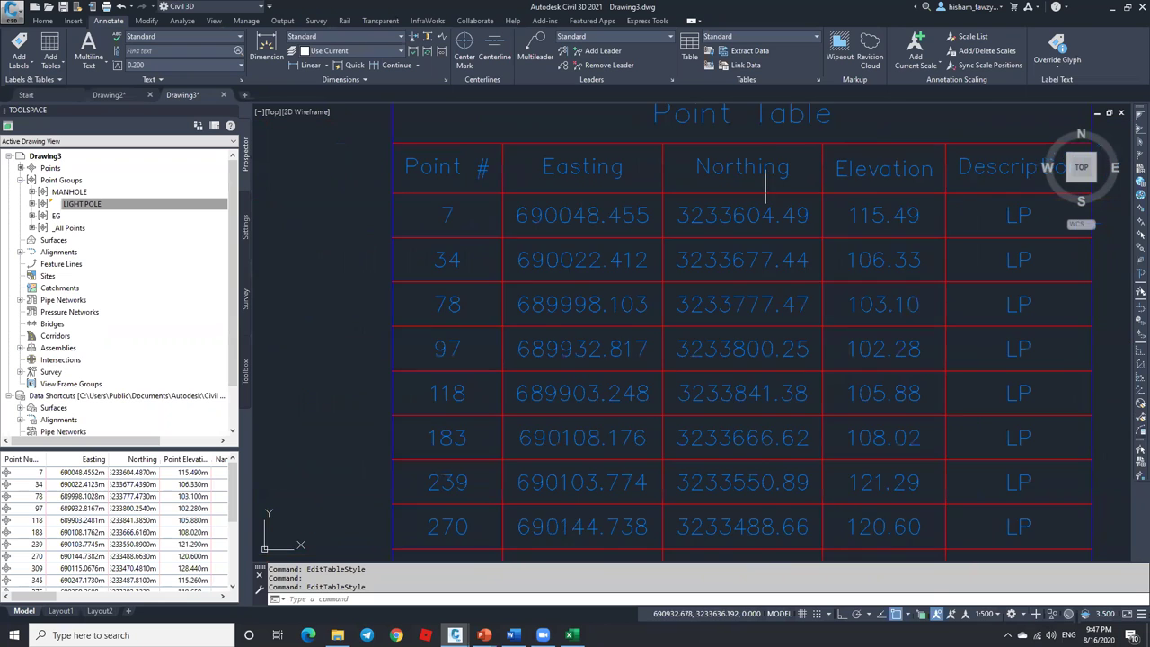
scroll(786, 187, down, 2)
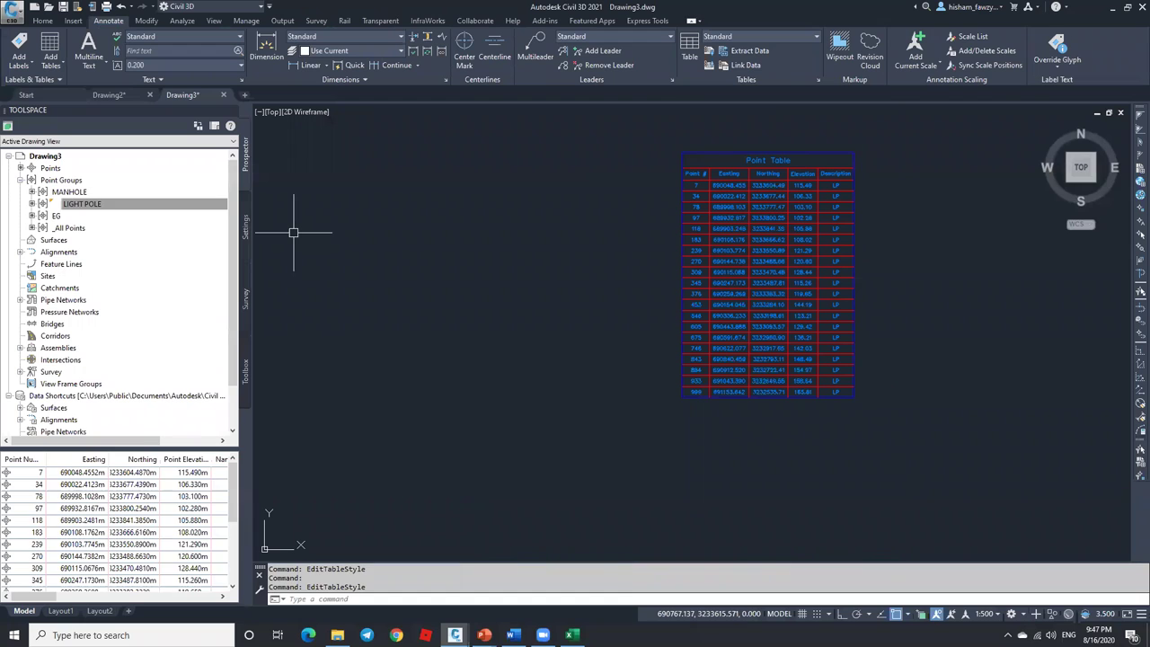
click(126, 205)
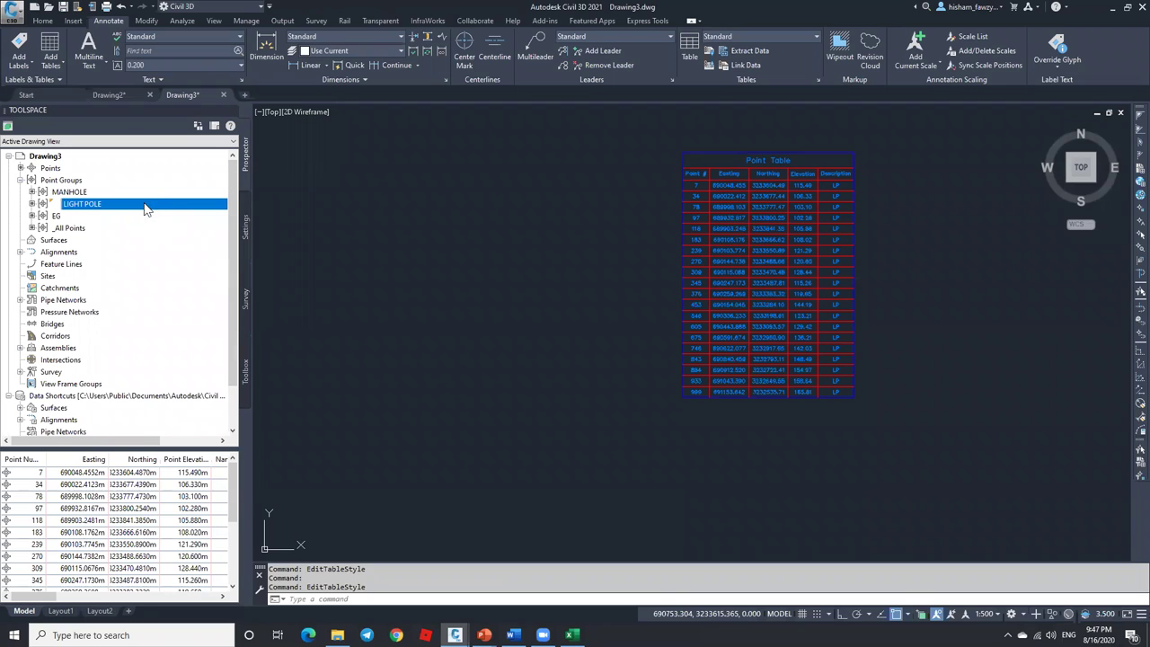
Copy every point in the LIGHT POLE point list to the clipboard and bring Excel forward.
click(96, 496)
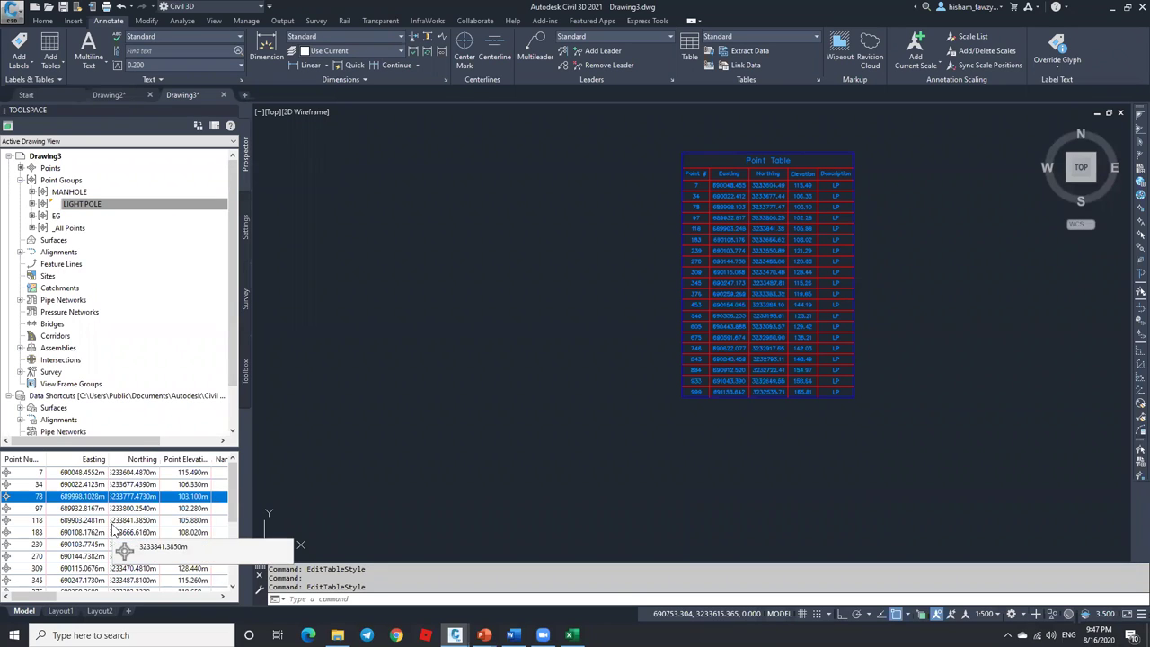
key(ctrl+a)
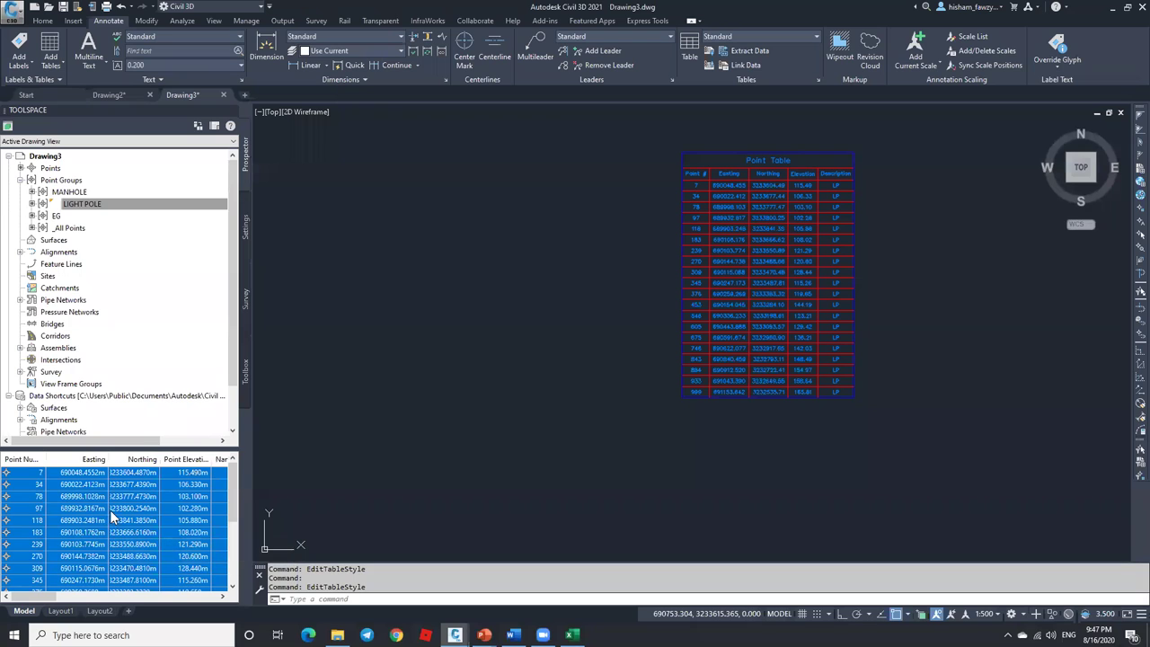
right_click(126, 512)
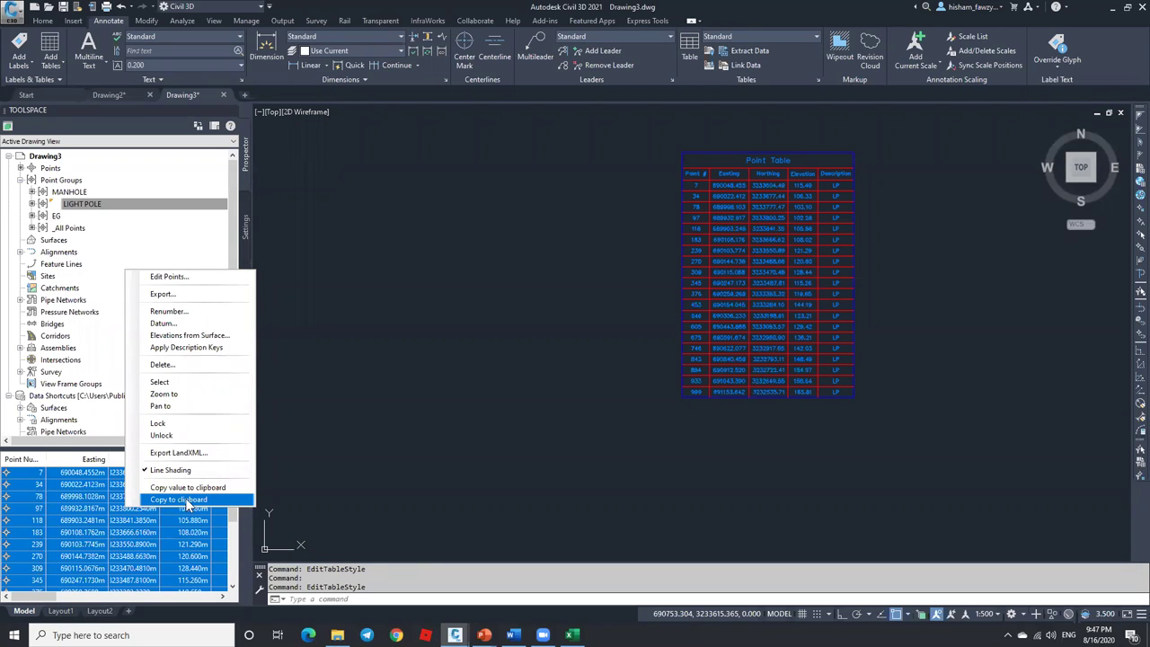
click(184, 499)
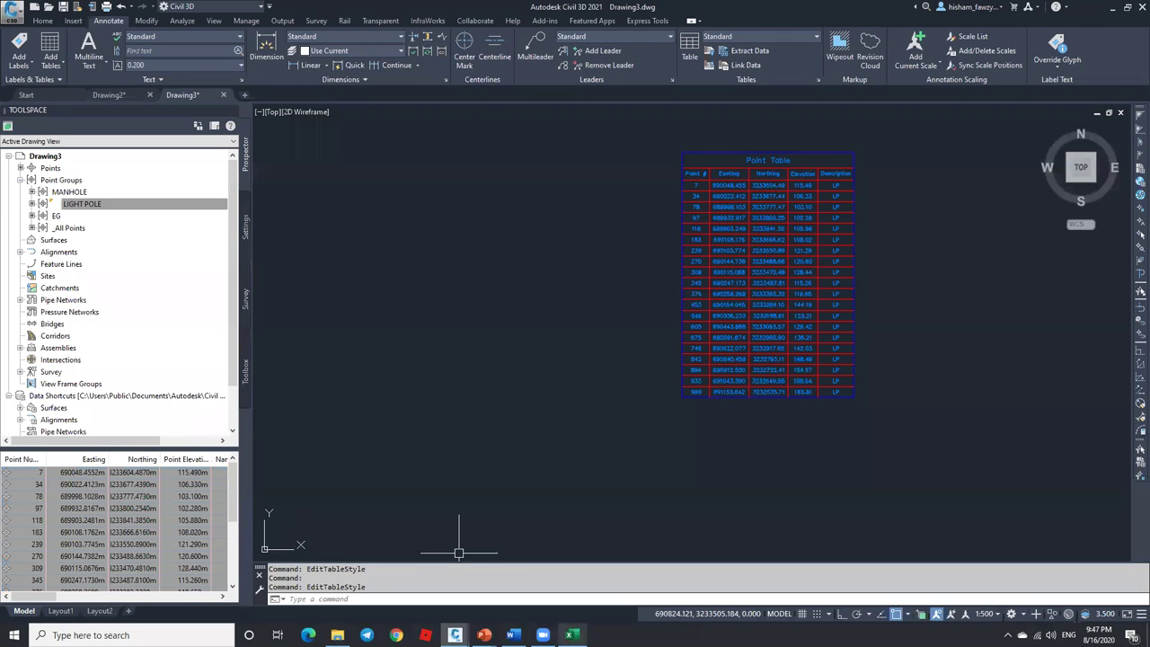
click(571, 634)
Paste the LIGHT POLE point data at A1 of a new Sheet1 and autofit column A.
click(290, 538)
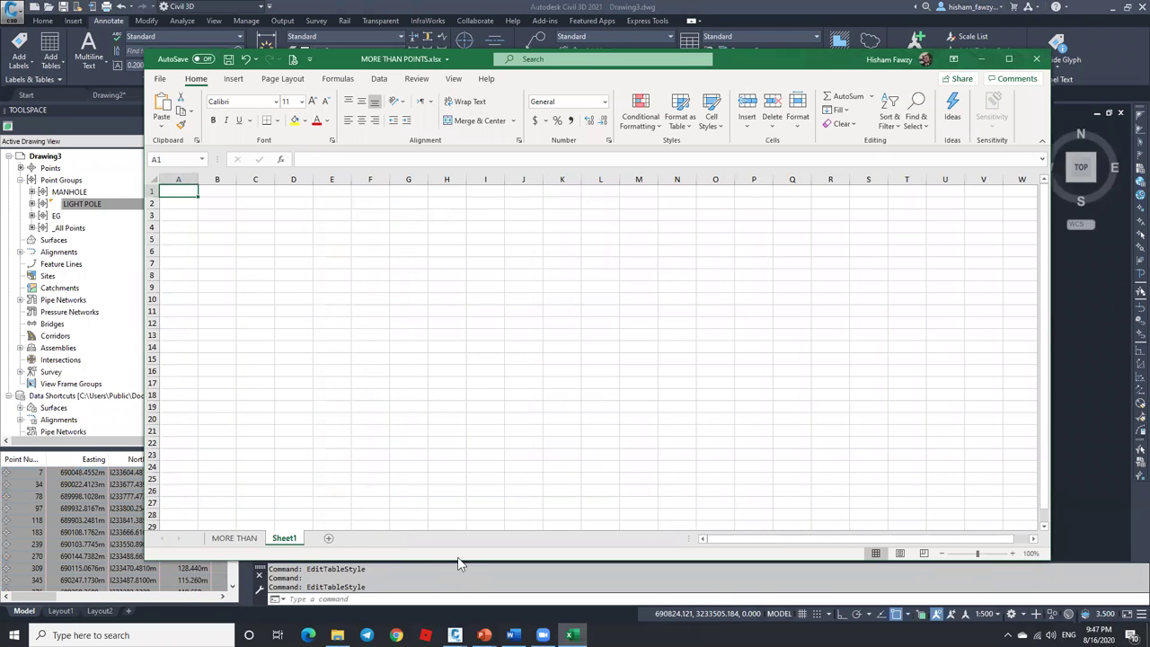
right_click(185, 190)
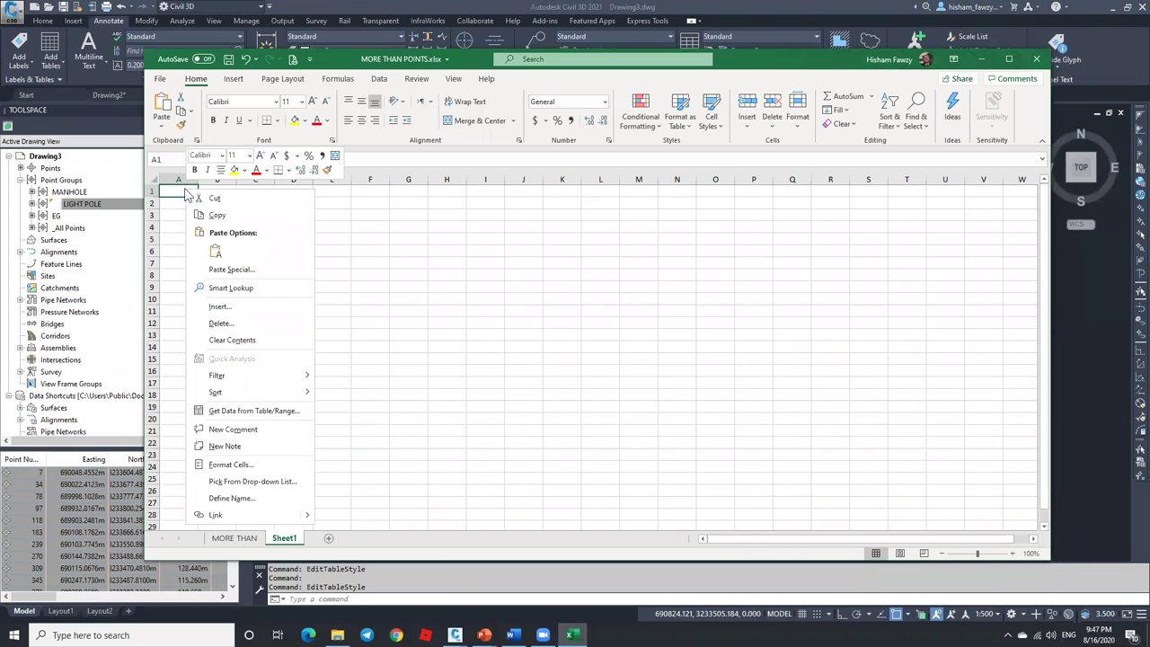
click(216, 252)
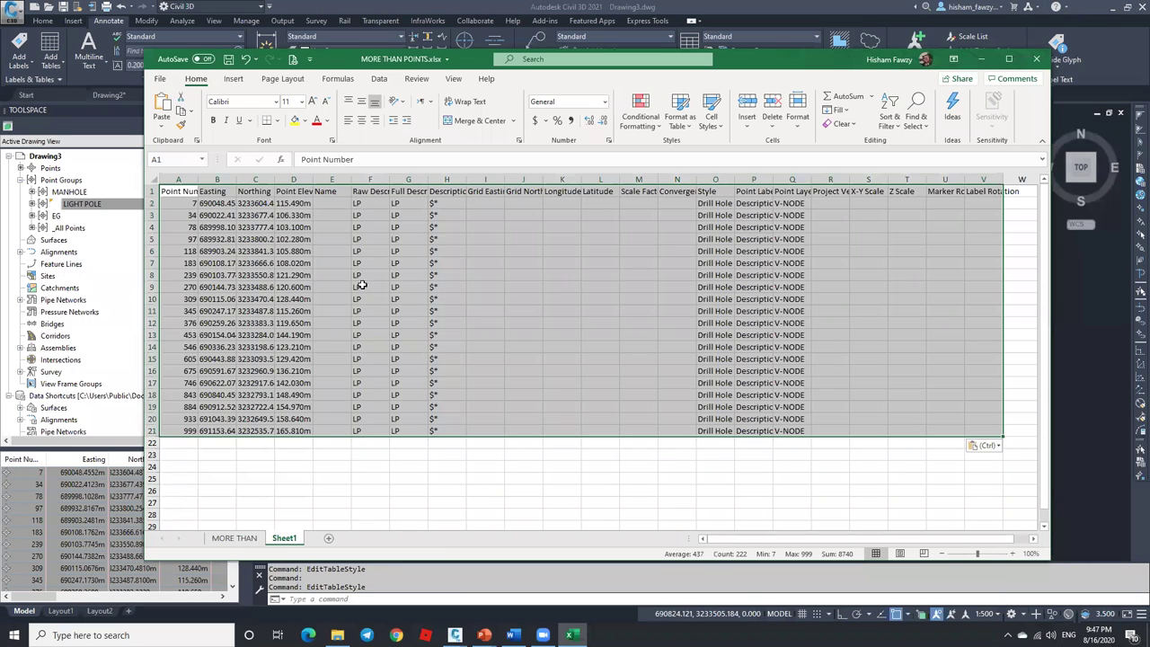
click(386, 462)
double_click(199, 179)
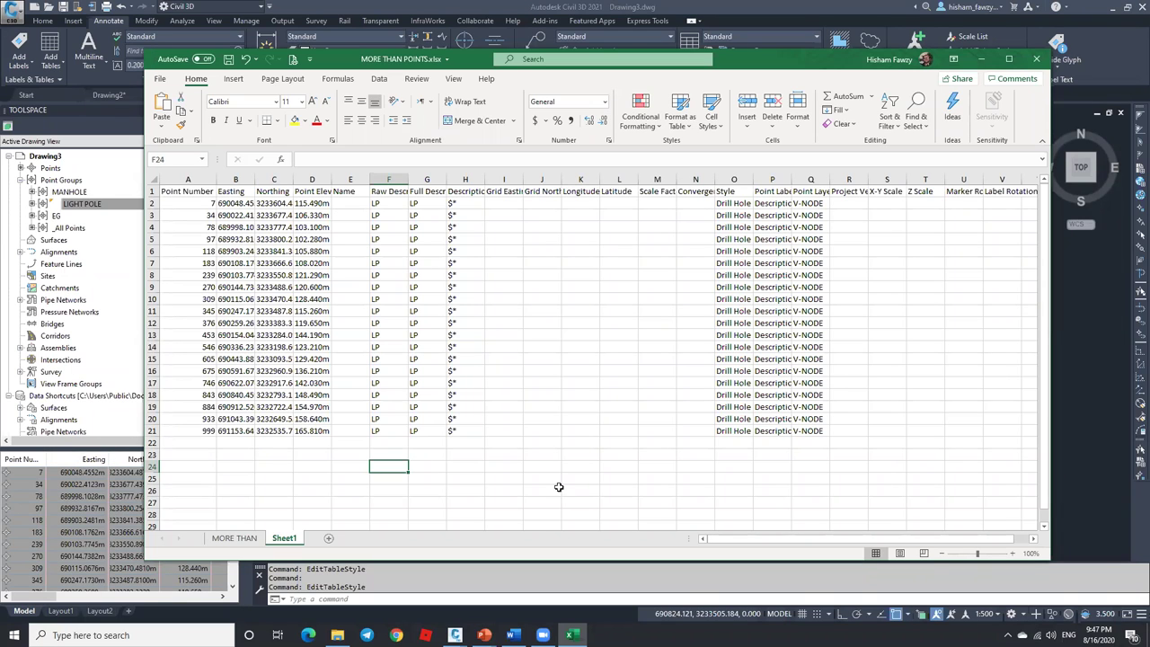
Export the LIGHT POLE points as PENZD (comma delimited) to Desktop\02.txt, then minimize Civil 3D.
click(980, 59)
right_click(106, 208)
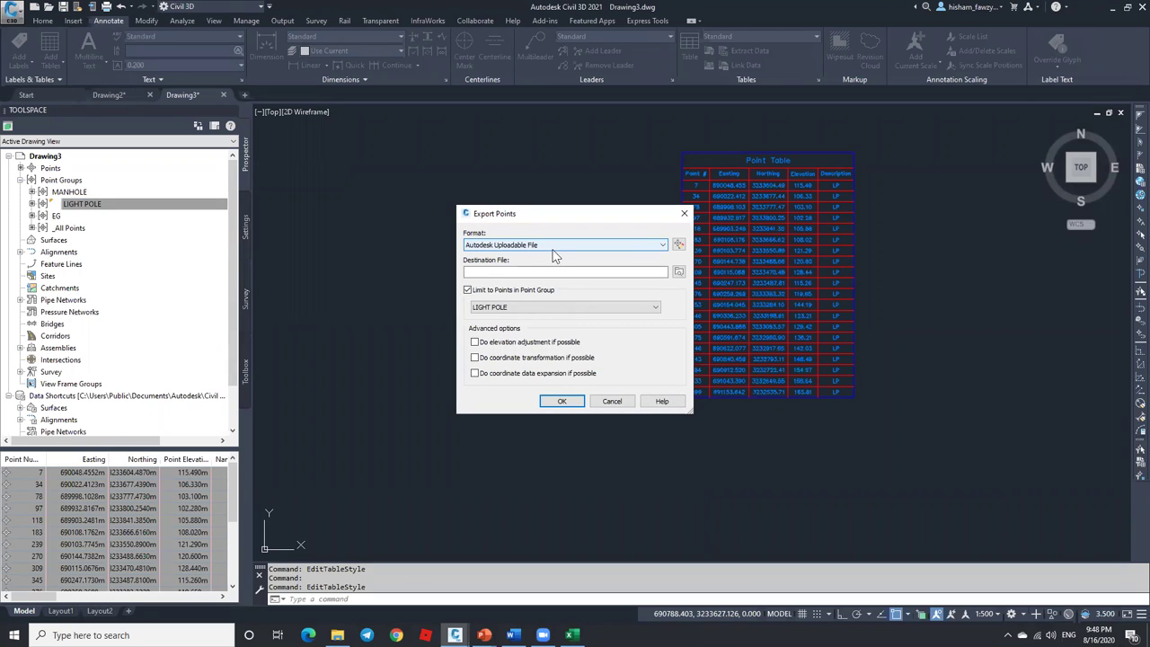
click(558, 249)
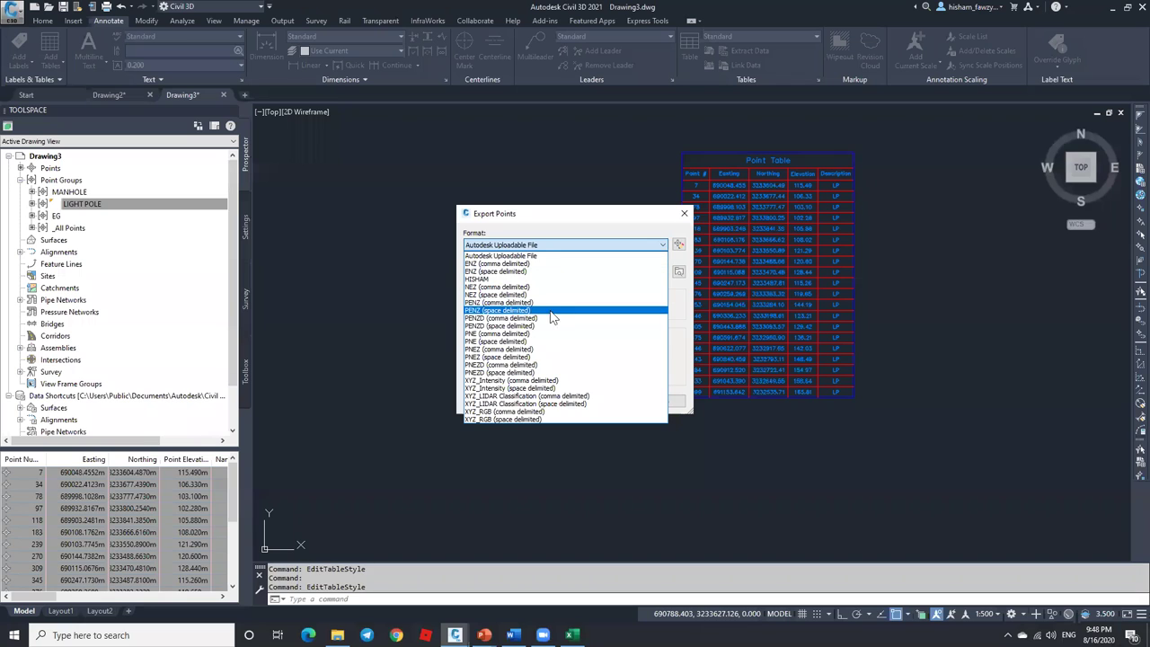
click(510, 319)
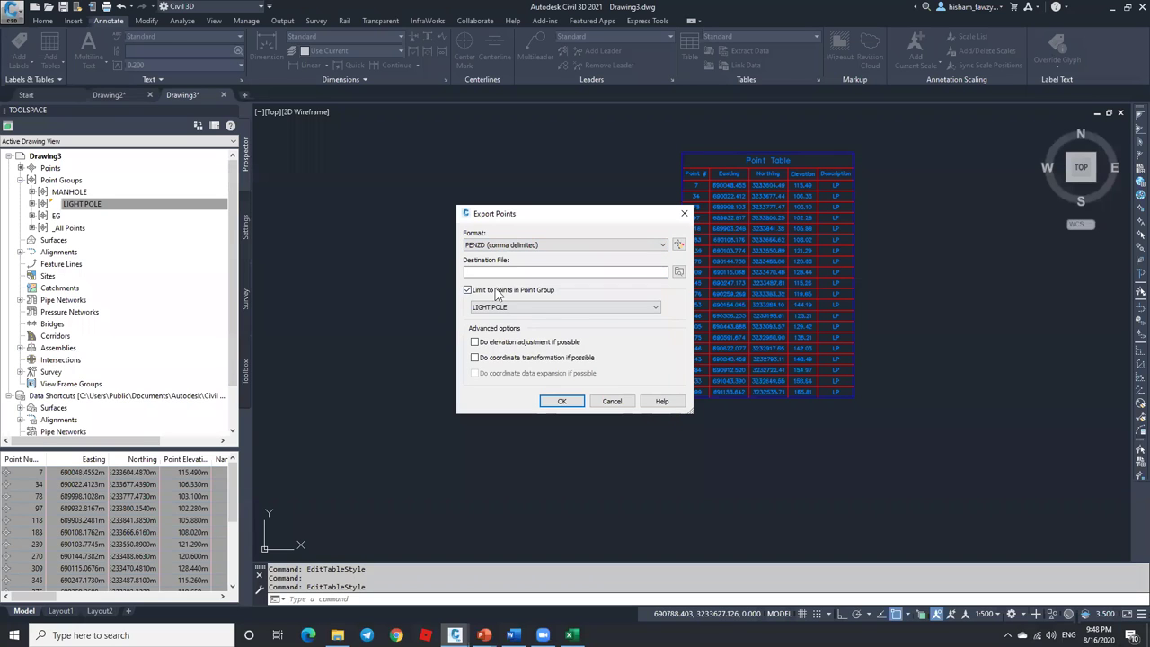
click(678, 271)
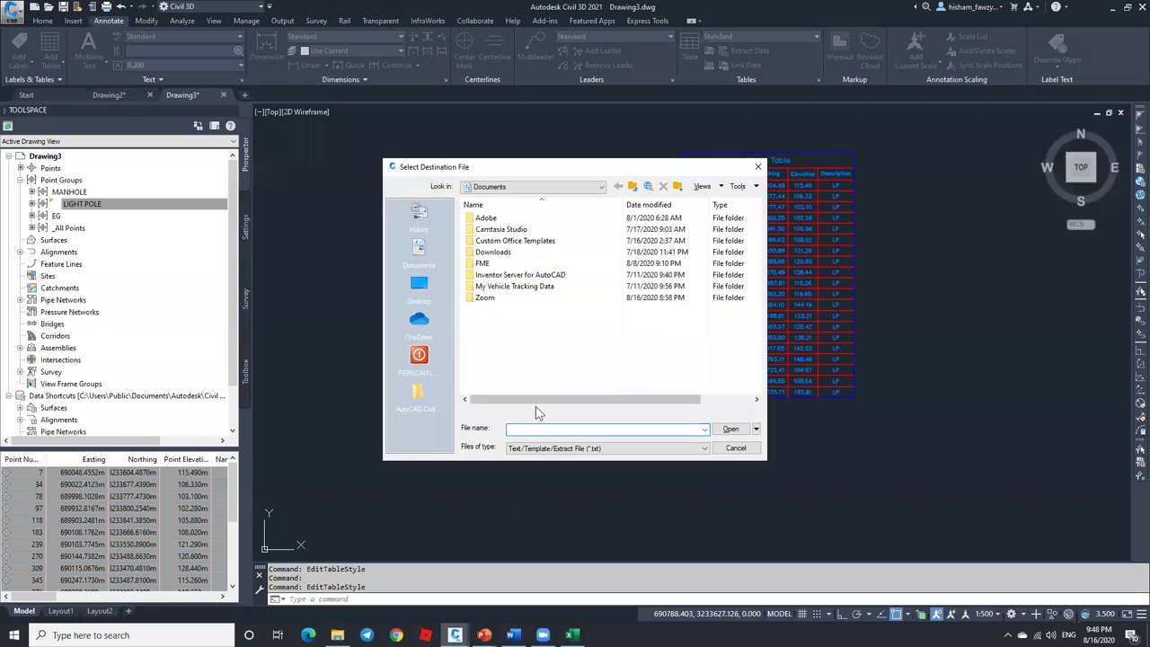
click(418, 285)
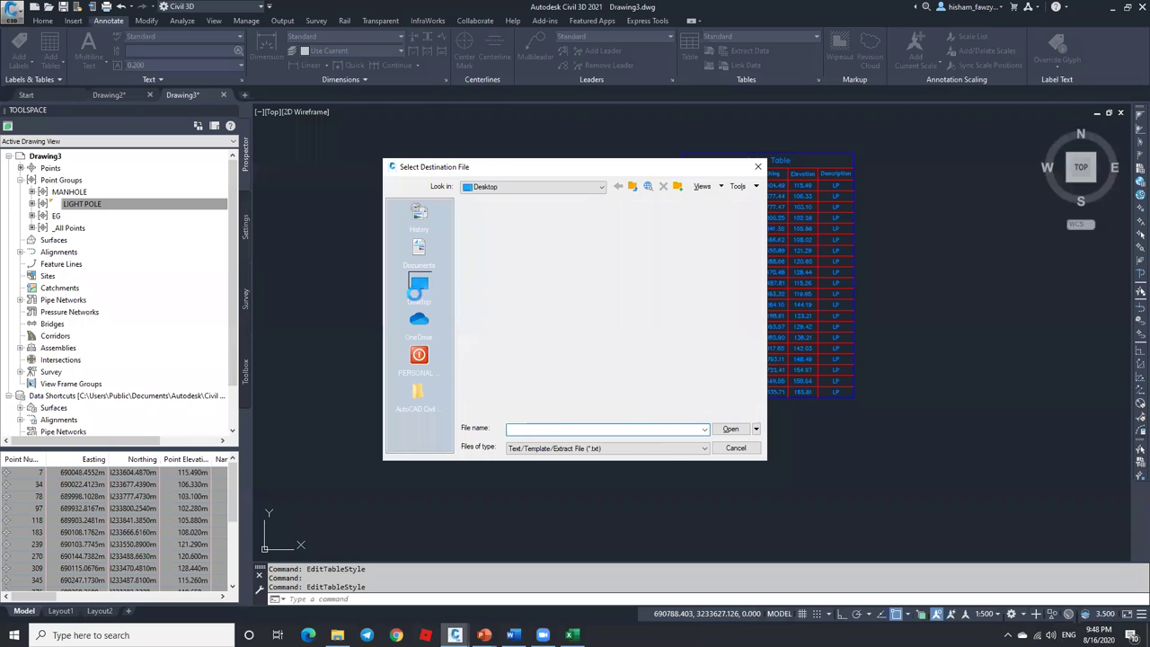
click(536, 429)
text(02)
click(730, 428)
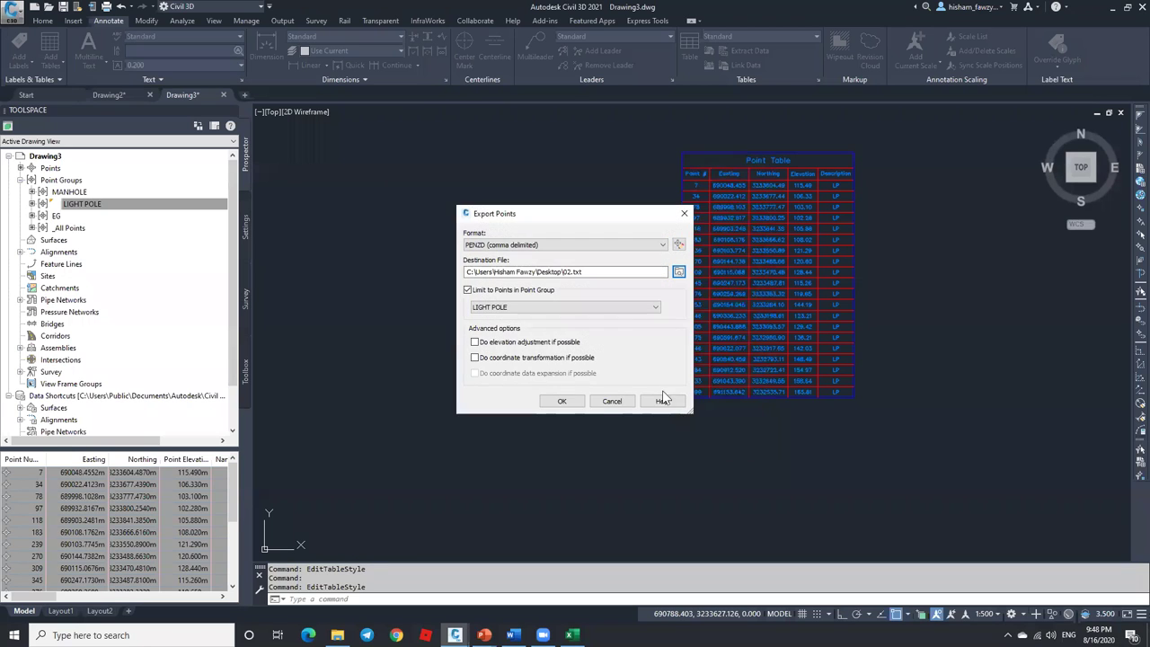
click(561, 401)
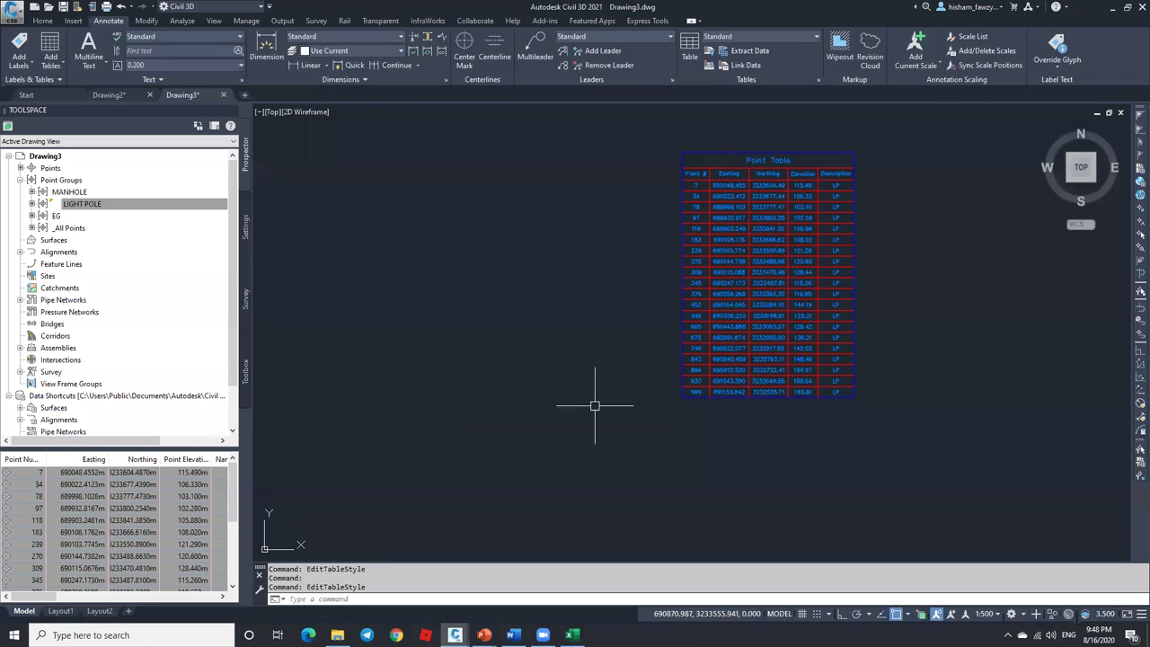
click(1110, 8)
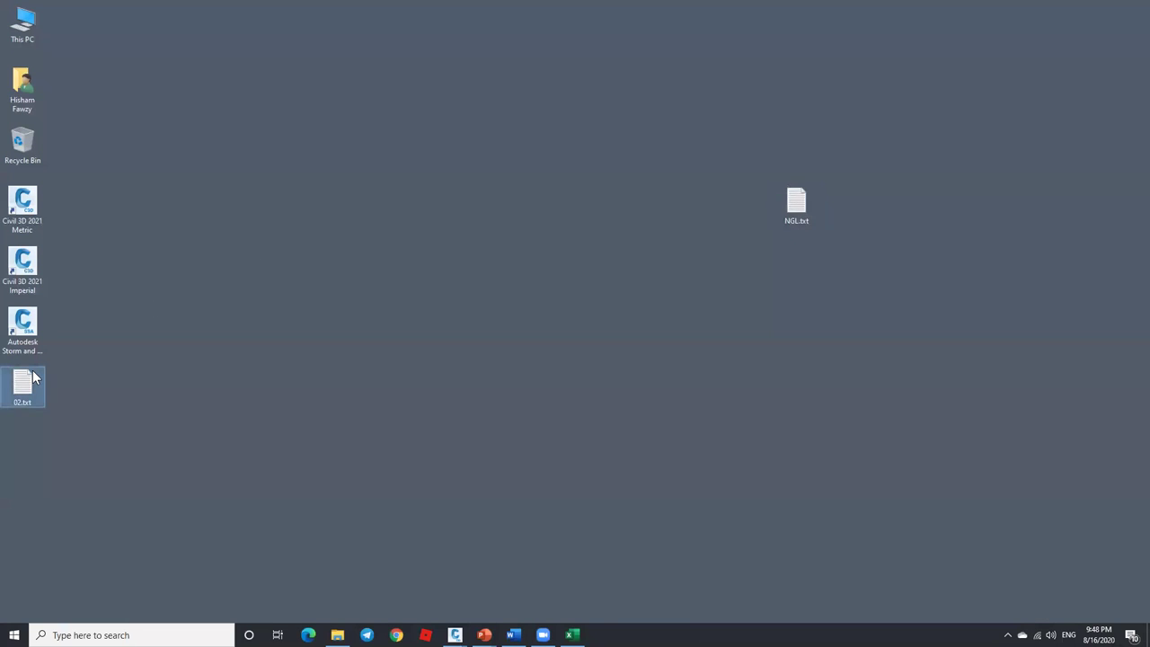
Open 02.txt in Notepad, check its comma-delimited rows ending in LP, and close it.
double_click(23, 386)
click(685, 185)
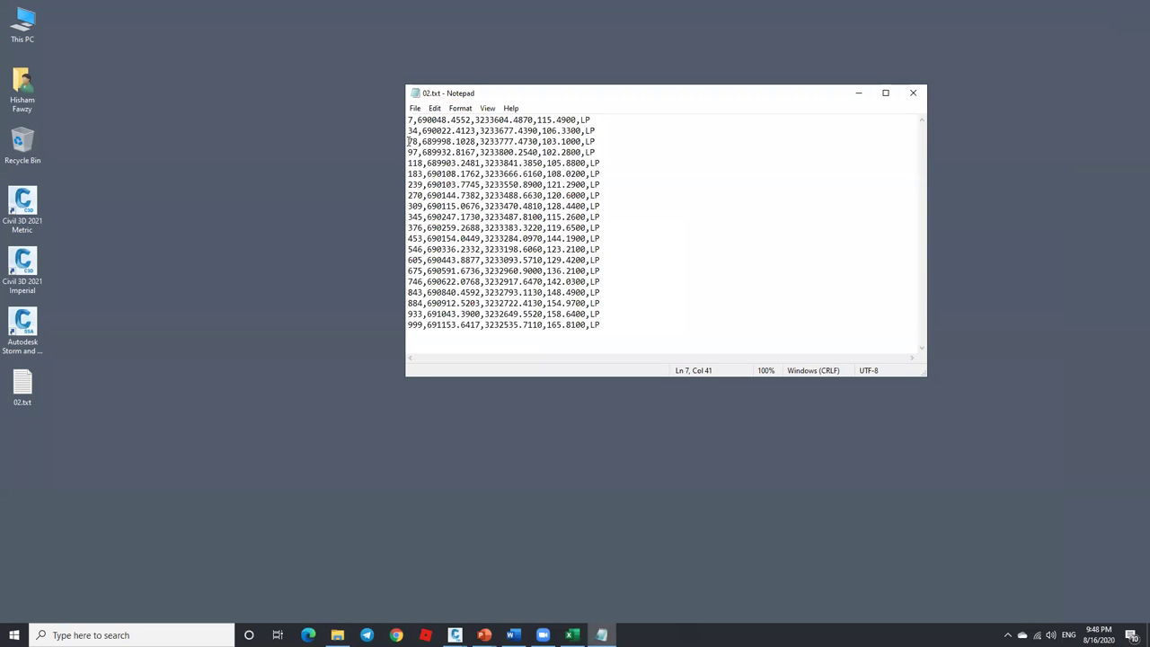
click(436, 119)
click(913, 93)
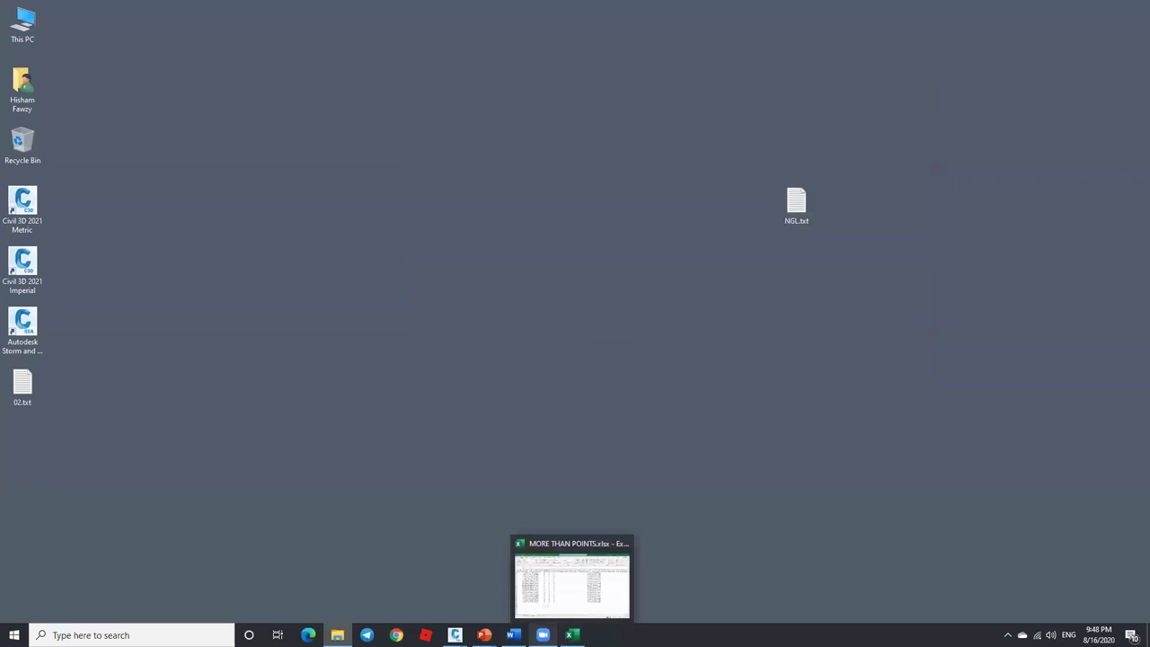
Restore and maximize the Drawing3 Civil 3D window and expand the point groups.
mouse_move(454, 634)
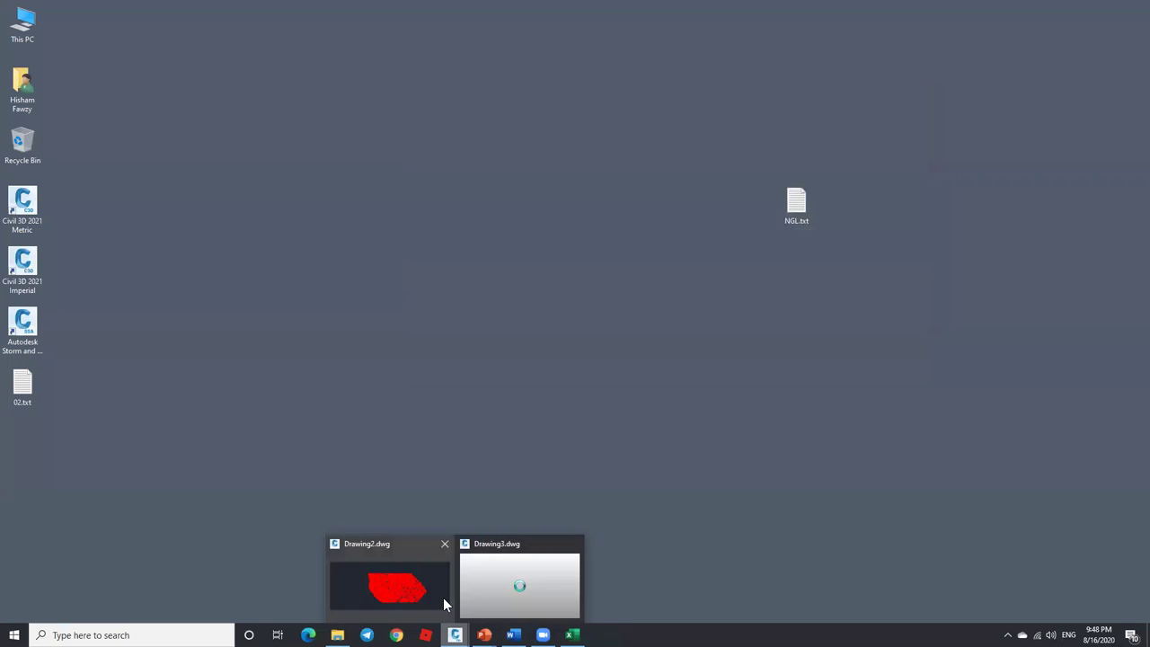
click(514, 584)
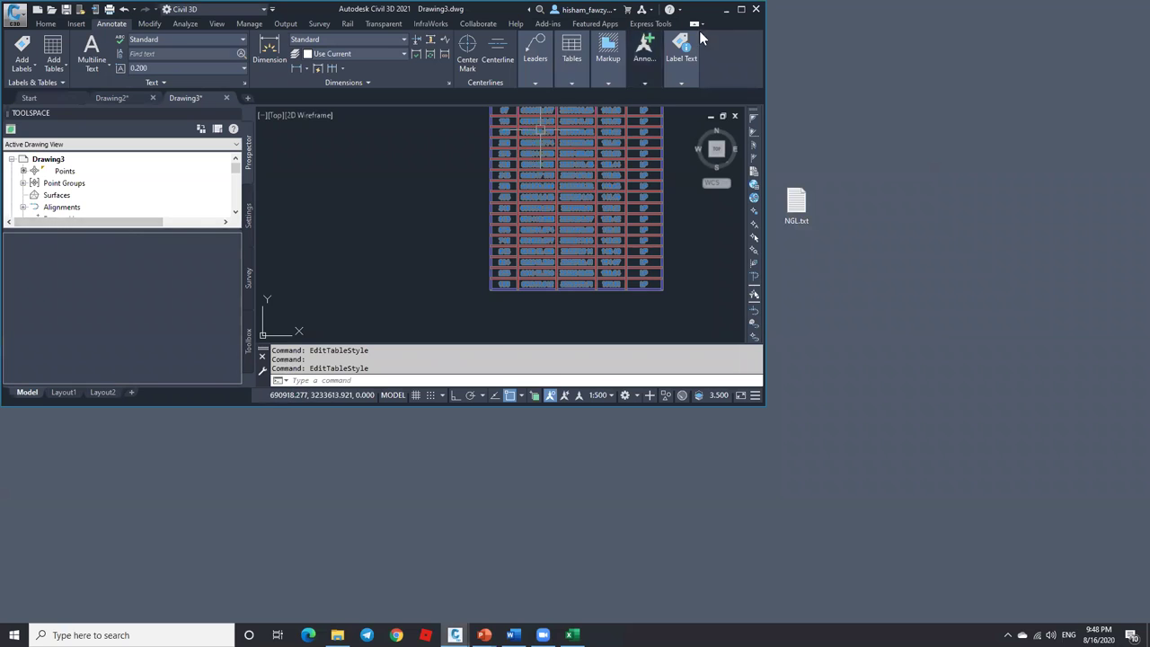
click(741, 9)
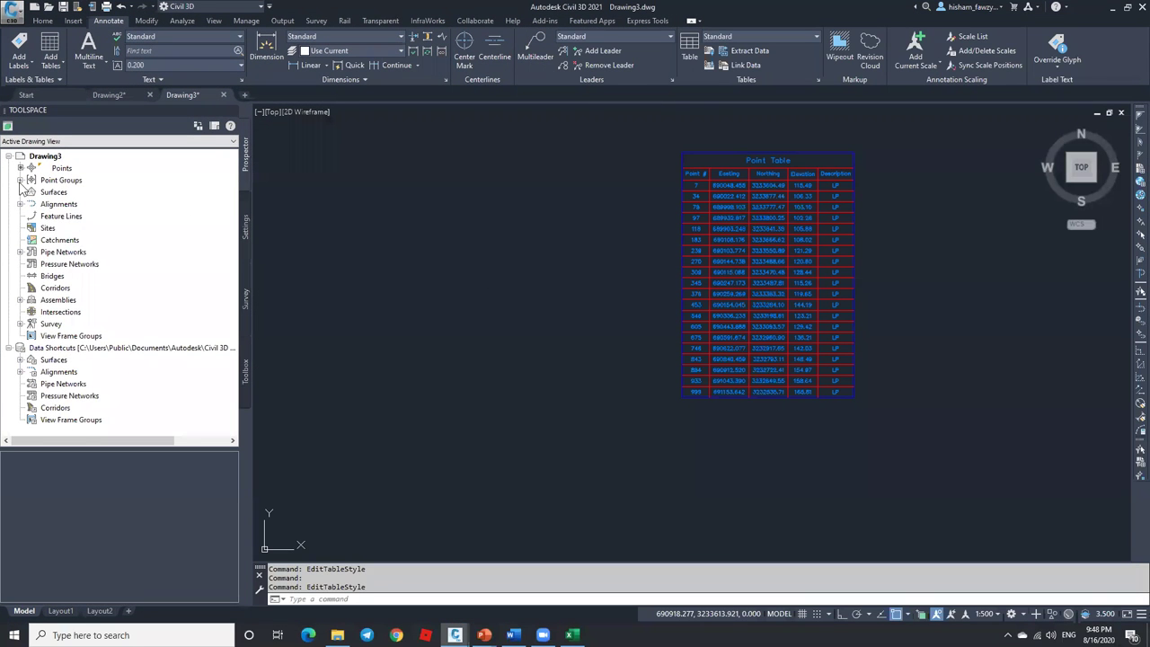
click(20, 180)
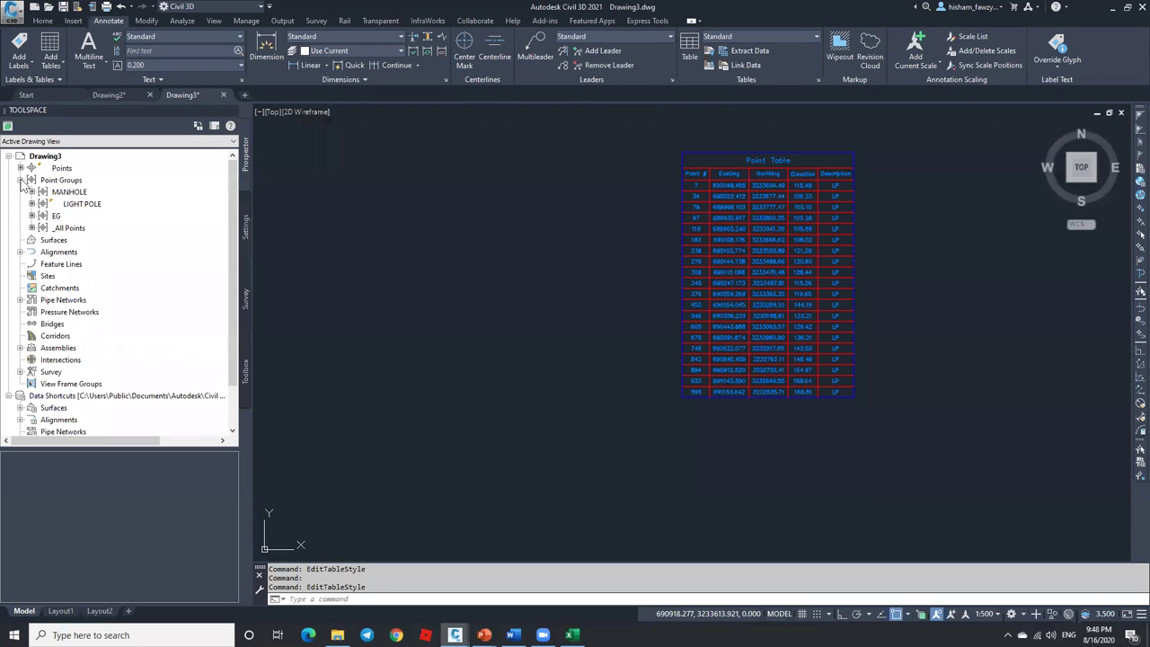
Re-export the LIGHT POLE points in HISHAM format, overwriting Desktop 02.txt, then minimize Civil 3D.
right_click(114, 203)
click(166, 264)
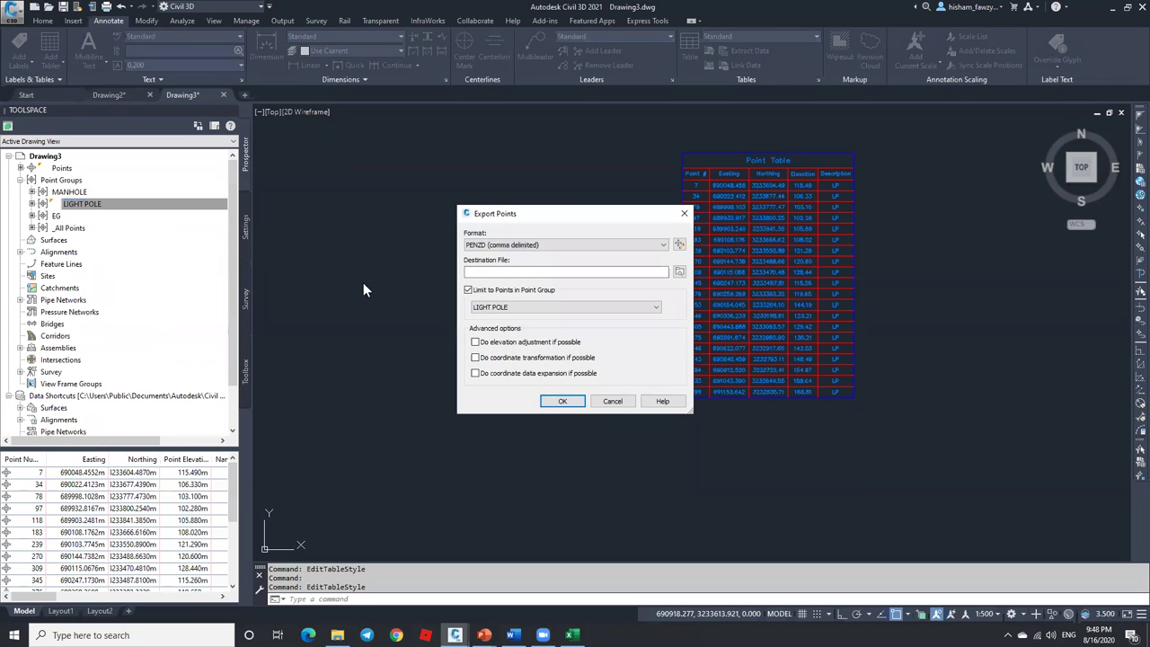
click(637, 245)
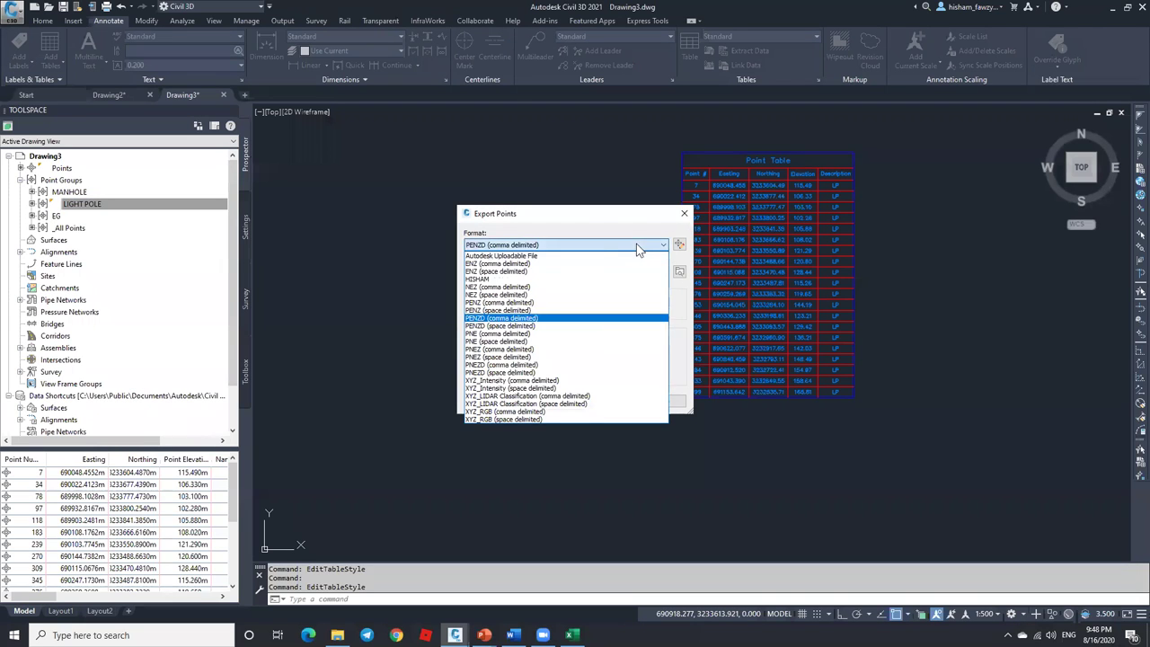
click(559, 280)
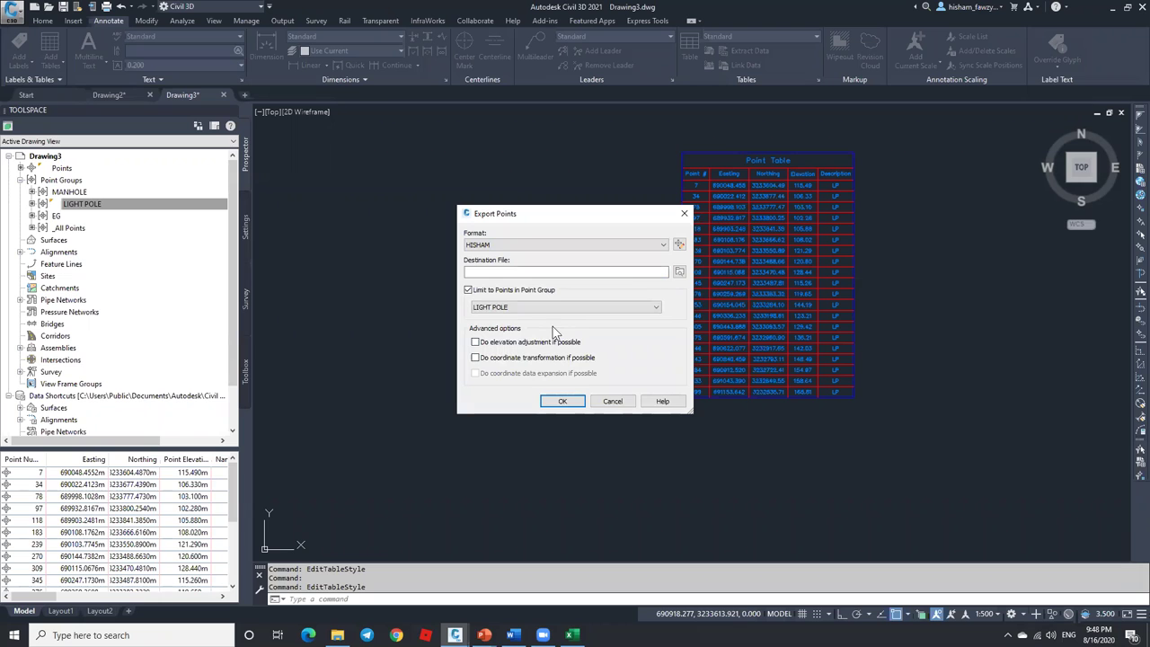
click(679, 271)
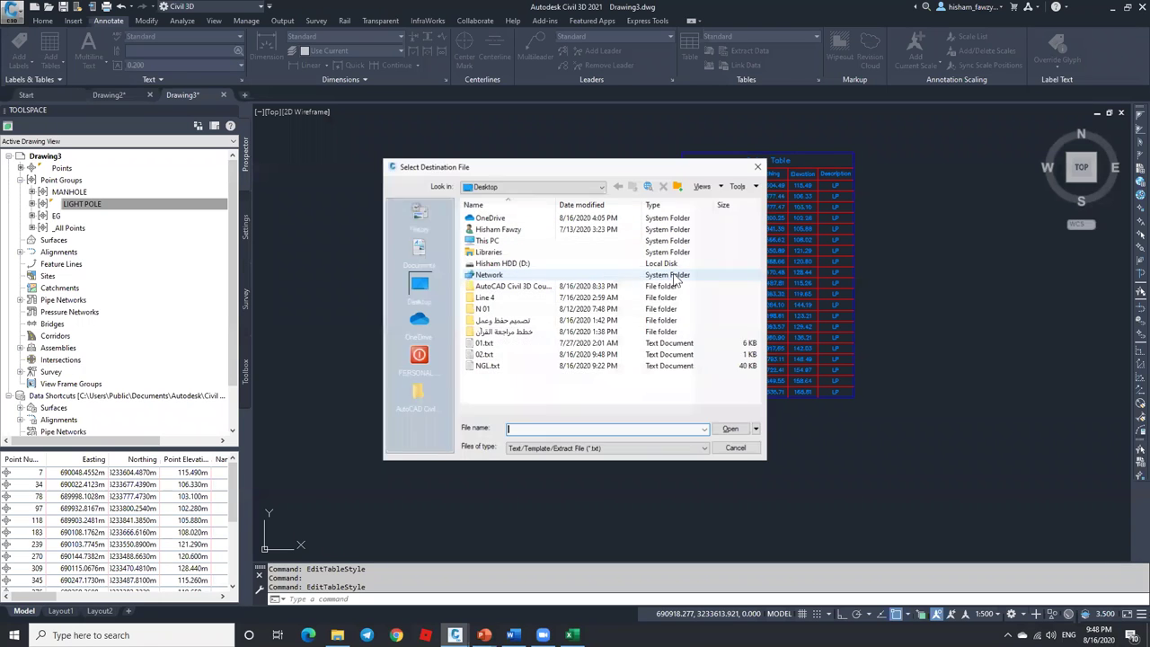
click(492, 357)
click(730, 430)
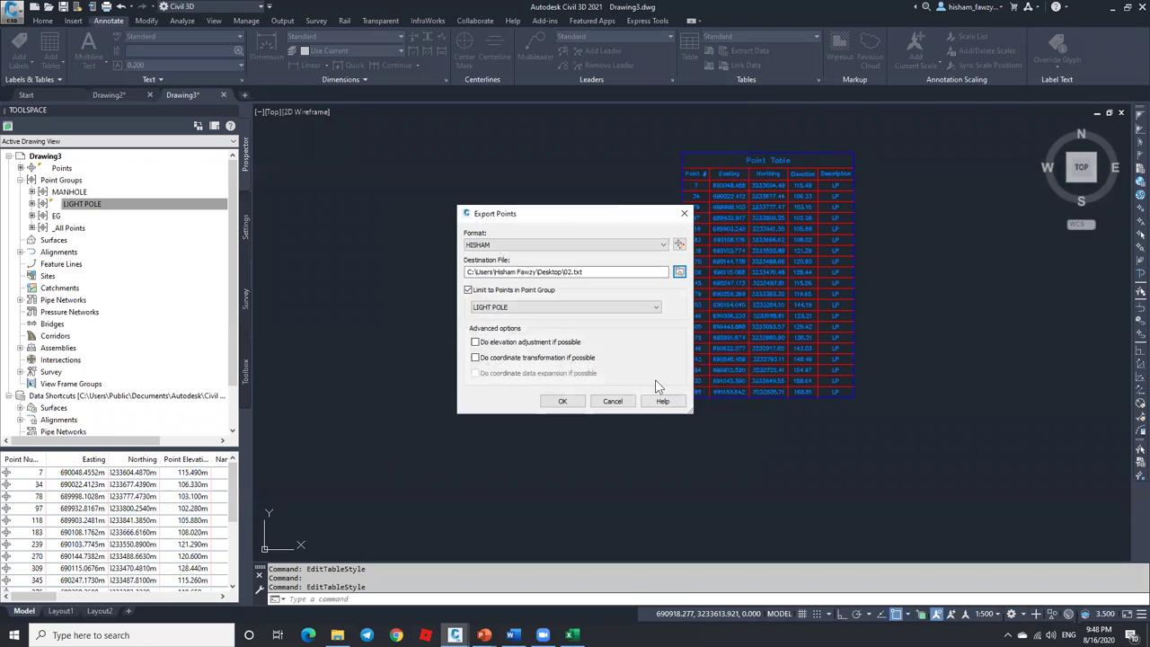
click(564, 402)
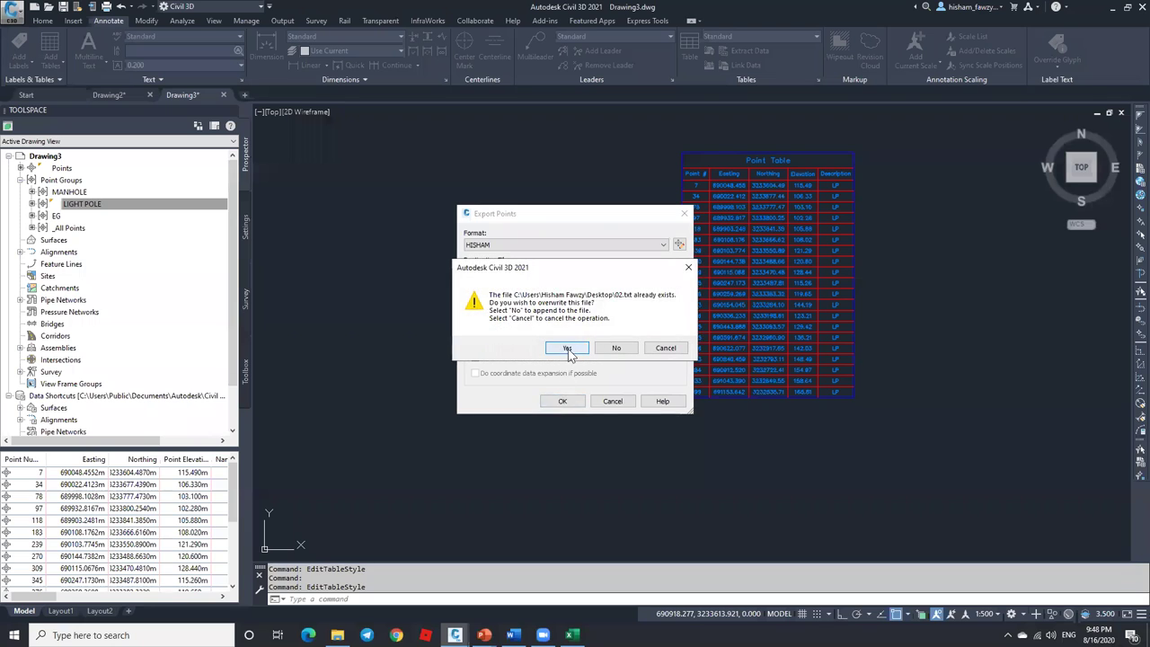
click(568, 347)
click(1111, 7)
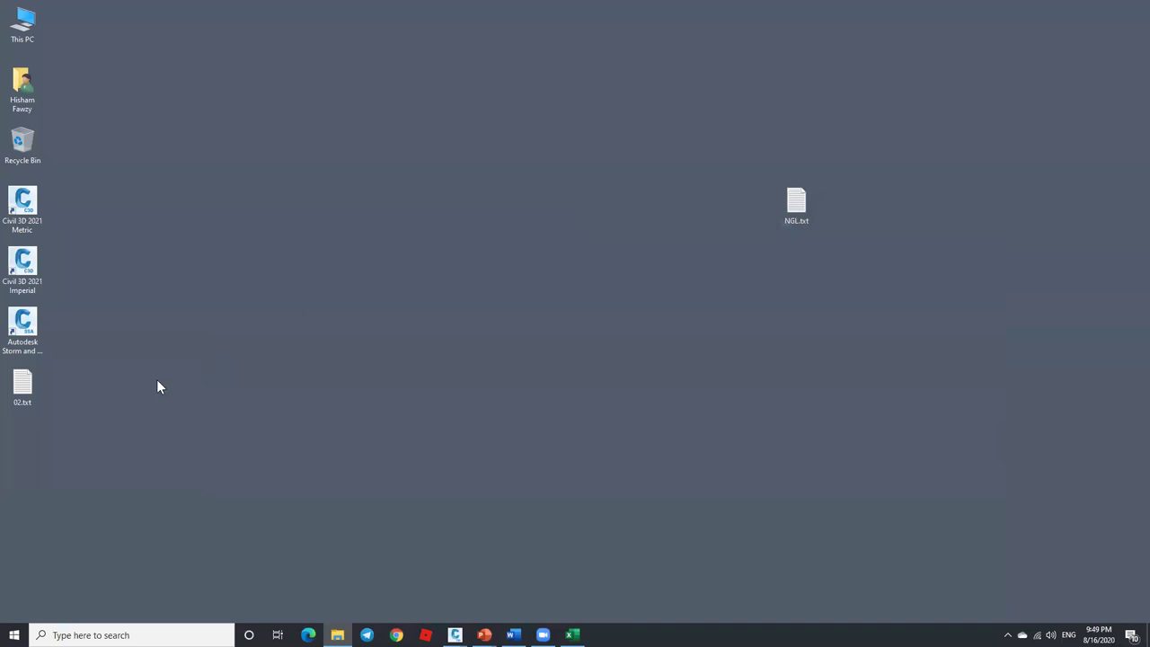
Review the 02.txt point records ending LP,,16 or LP,,20 in Notepad, then return to Drawing3.
double_click(22, 386)
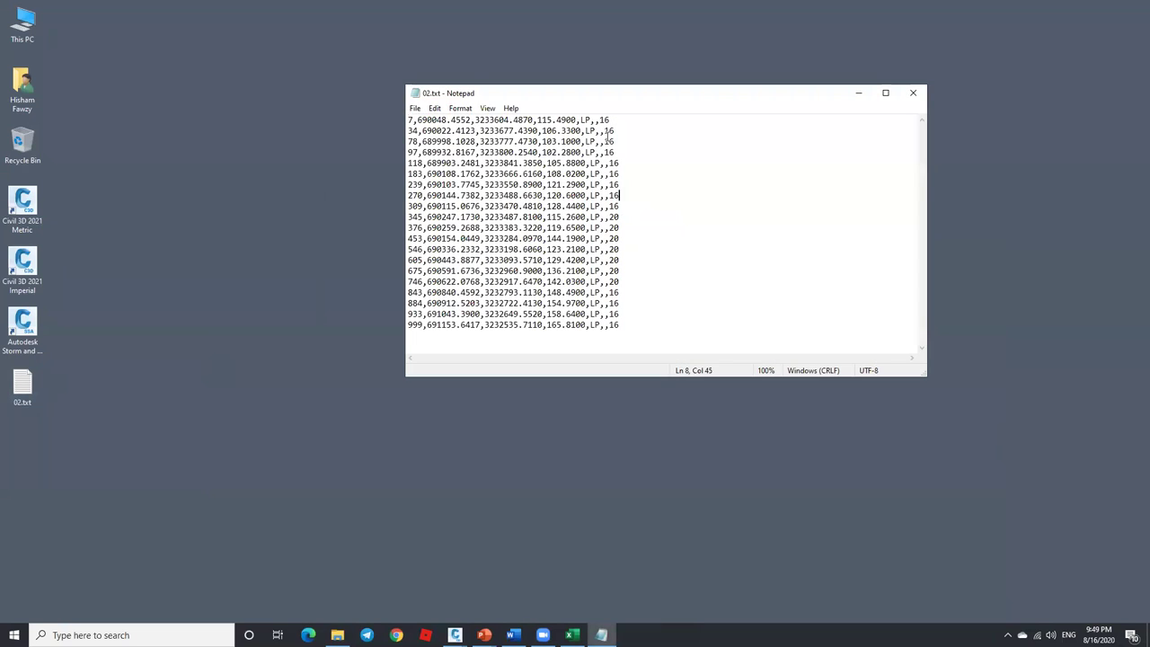
key(Left)
key(Left)
key(Down)
key(Down)
key(Down)
key(Down)
key(Down)
key(Down)
key(Down)
click(912, 92)
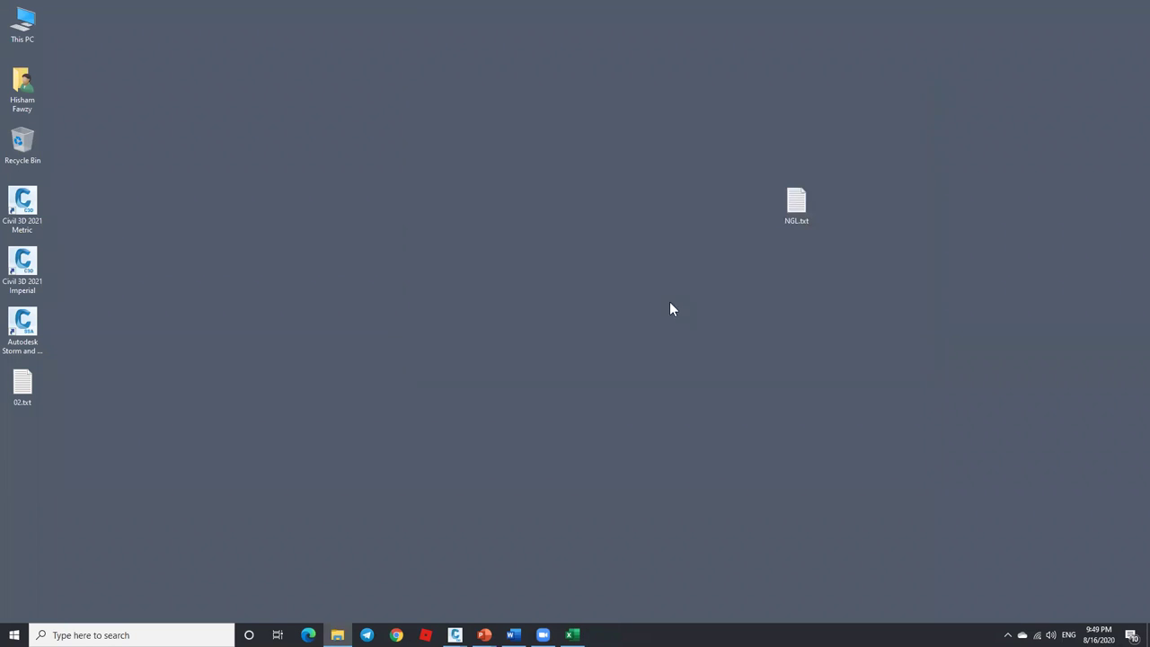
mouse_move(456, 633)
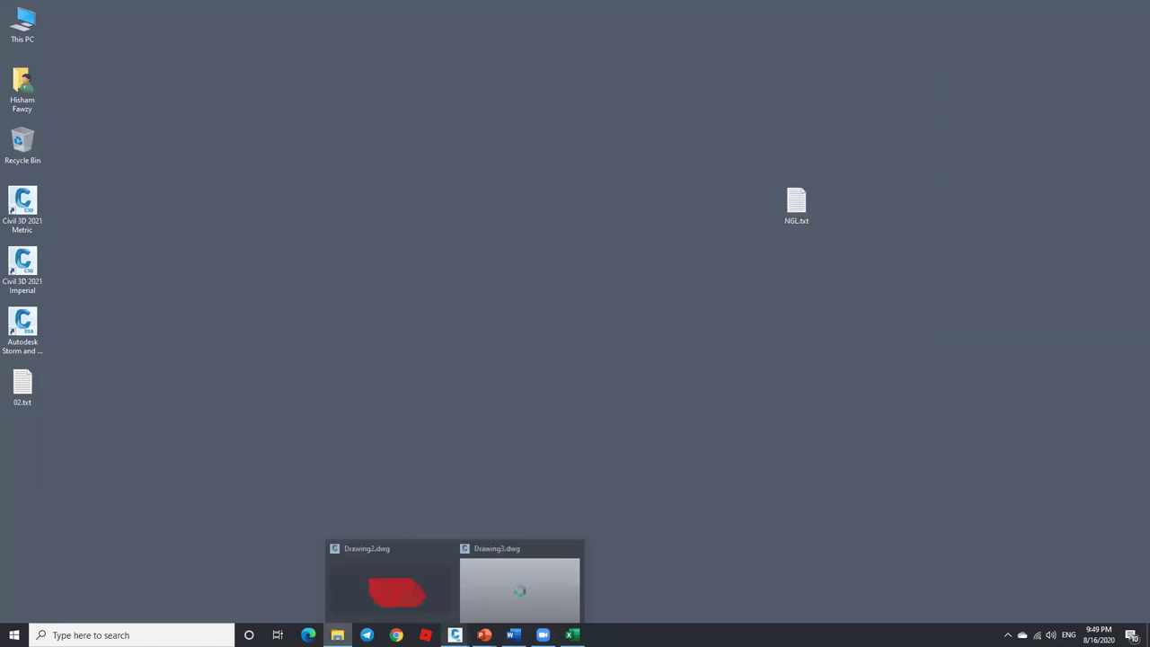
click(486, 599)
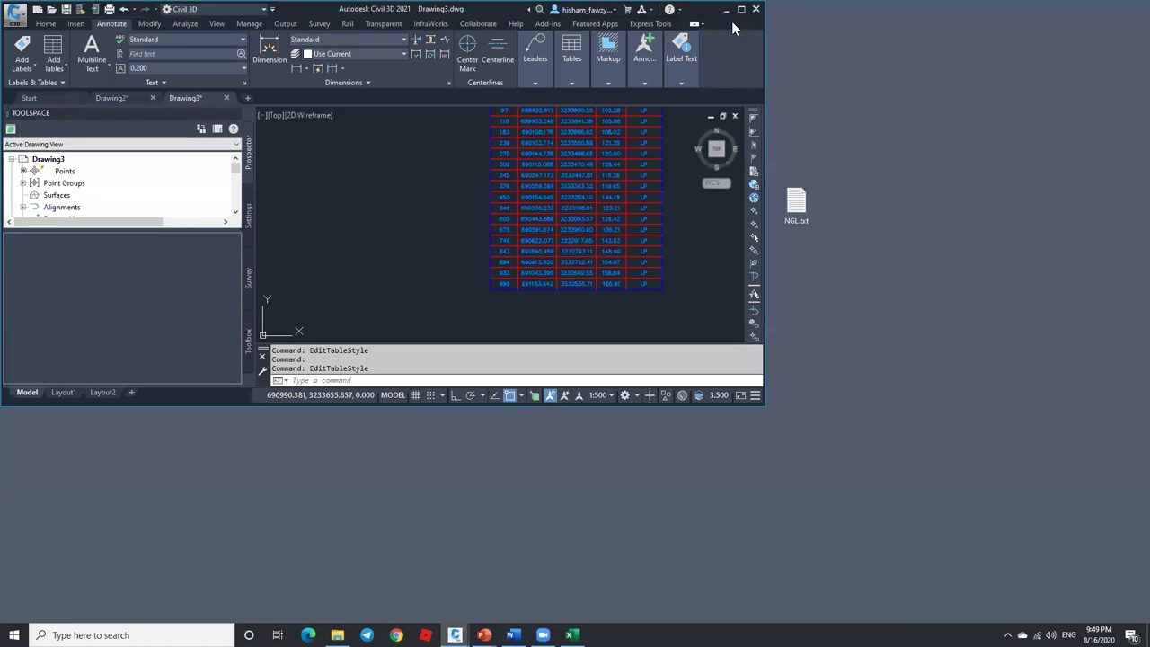
Maximize Drawing3, browse the Points reports, select Points_in_CSV, then return to Prospector.
click(743, 18)
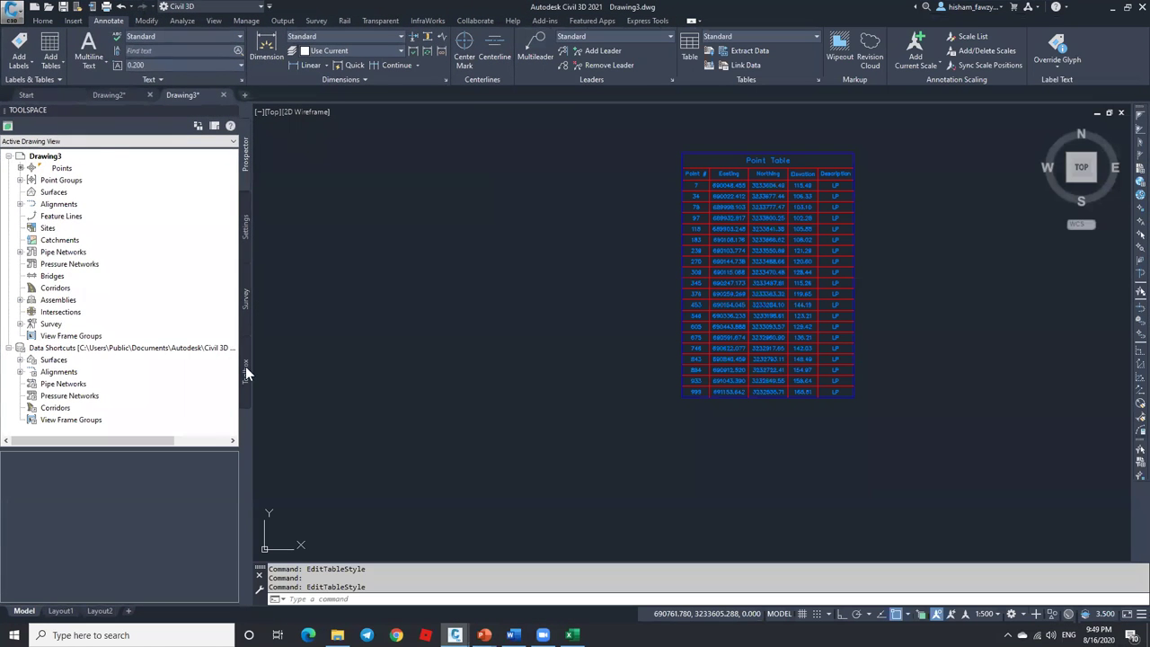
click(245, 366)
click(8, 142)
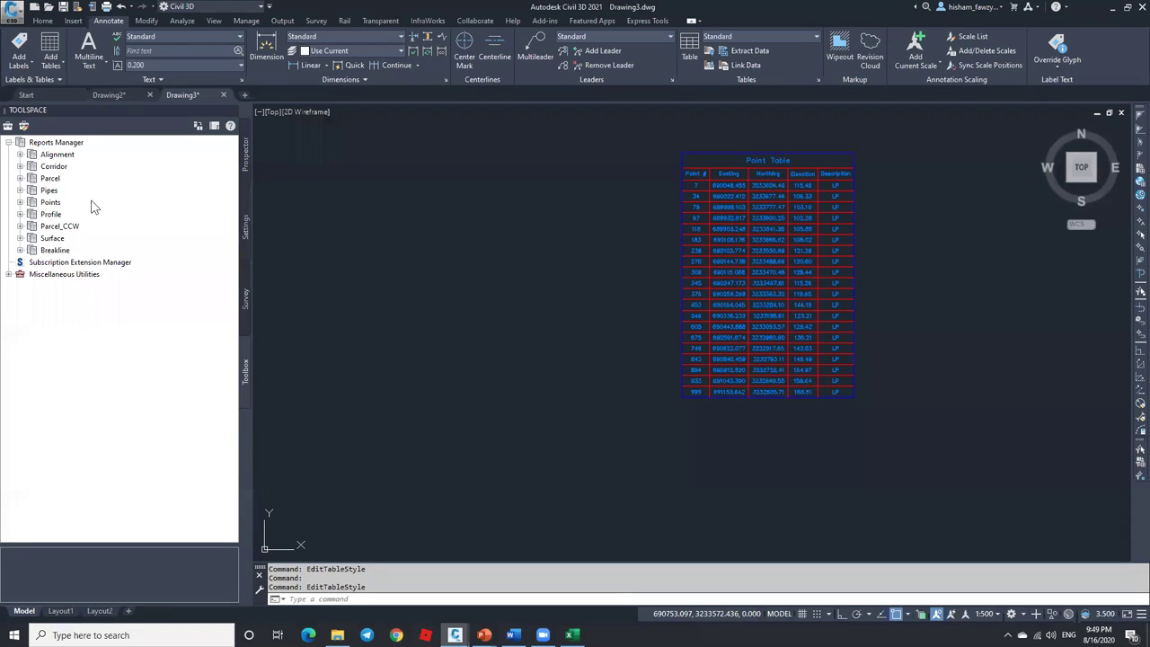
click(21, 202)
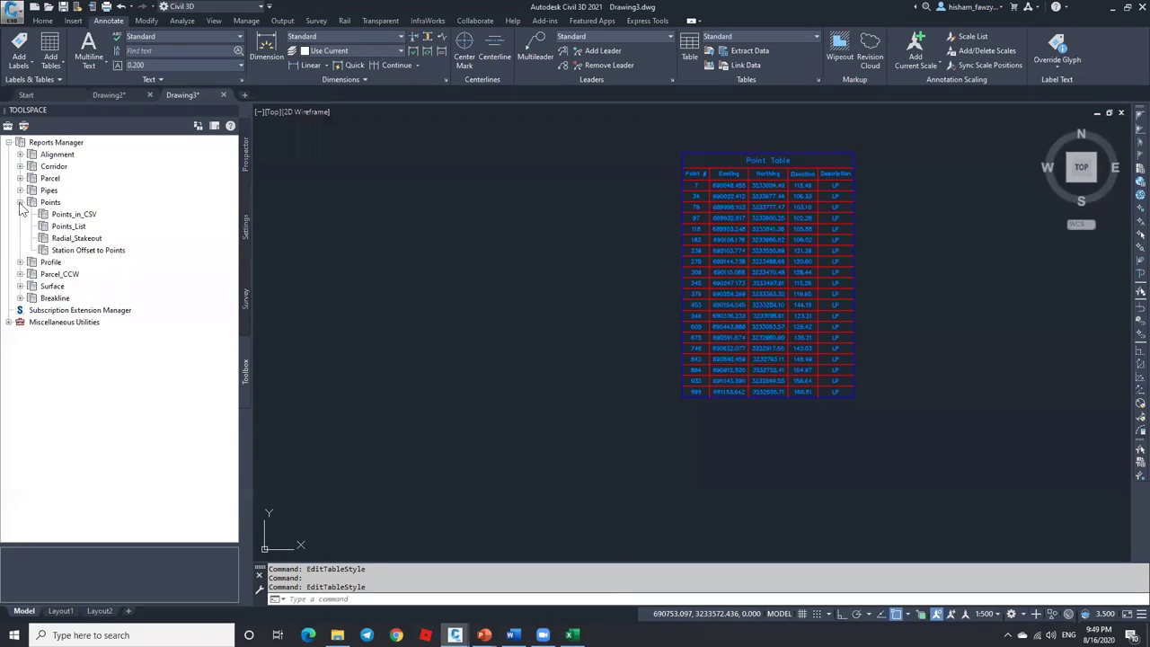
click(85, 216)
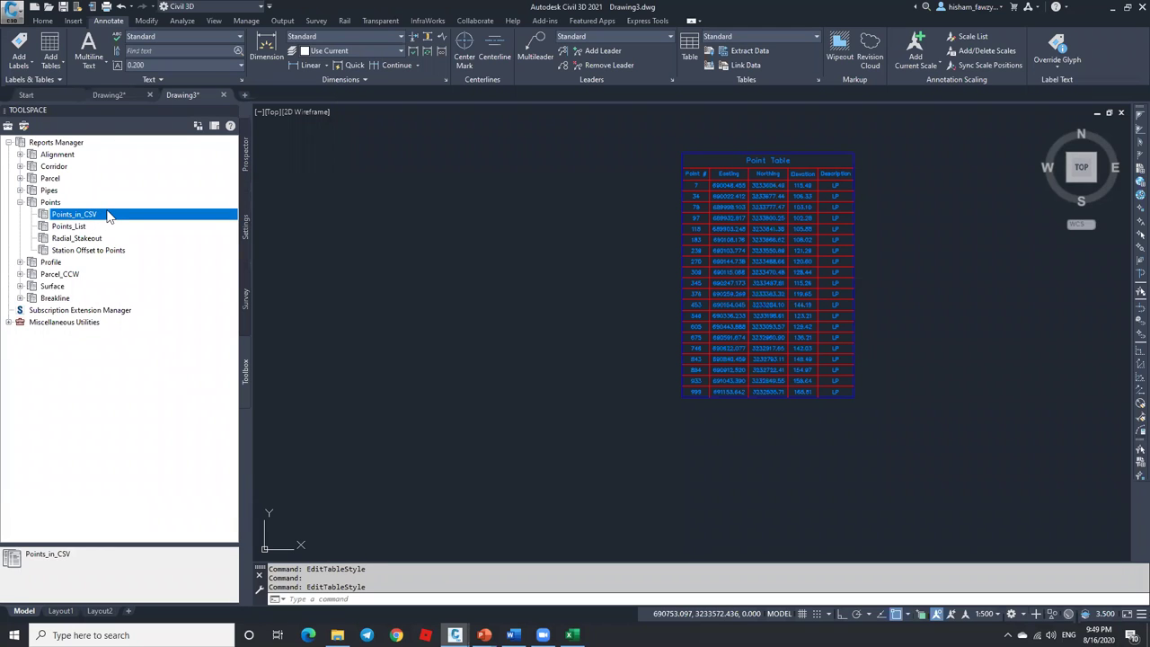
click(20, 202)
click(248, 154)
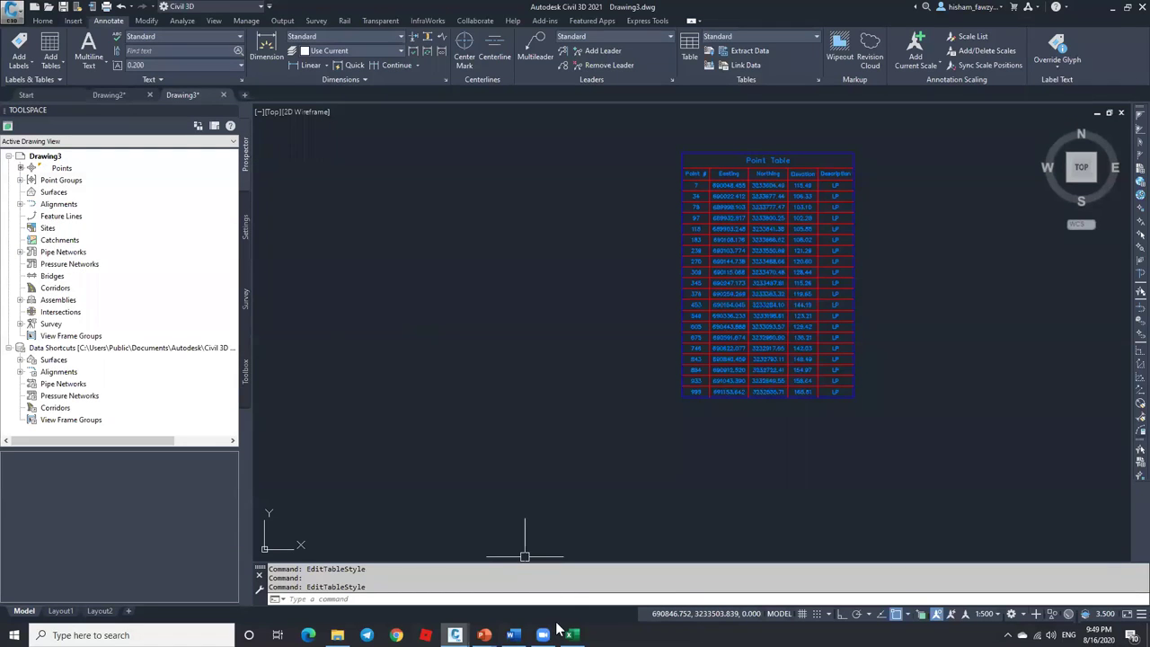
Enlarge the Points slide show and reveal the bullet on inserting points without numbers or names.
mouse_move(543, 634)
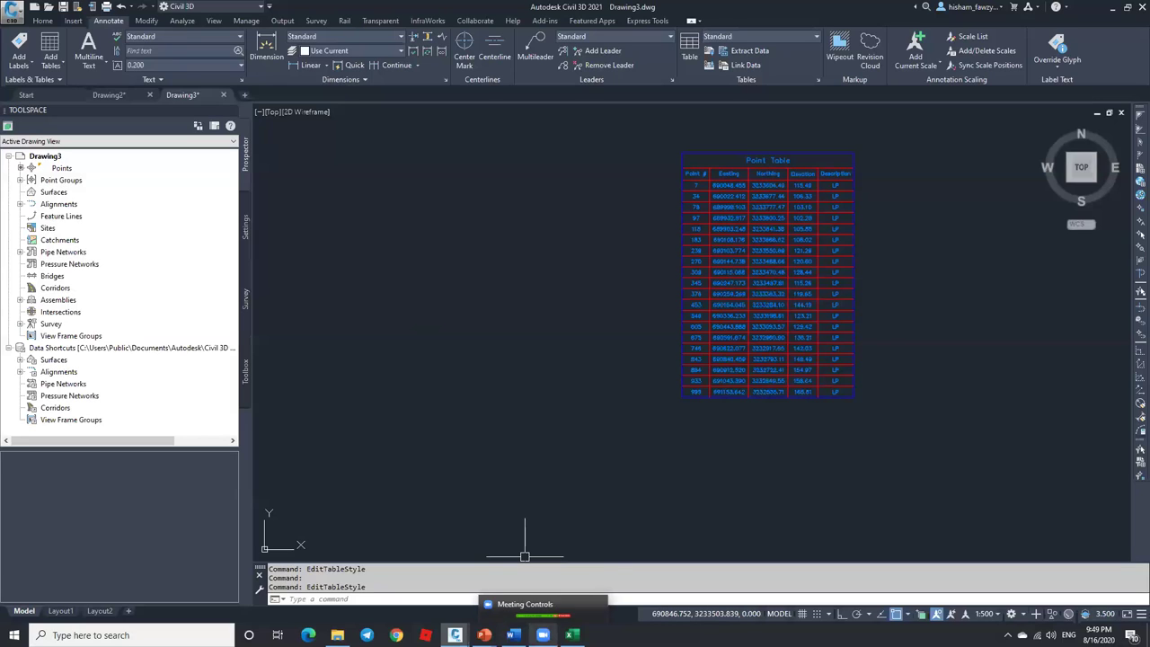
mouse_move(484, 635)
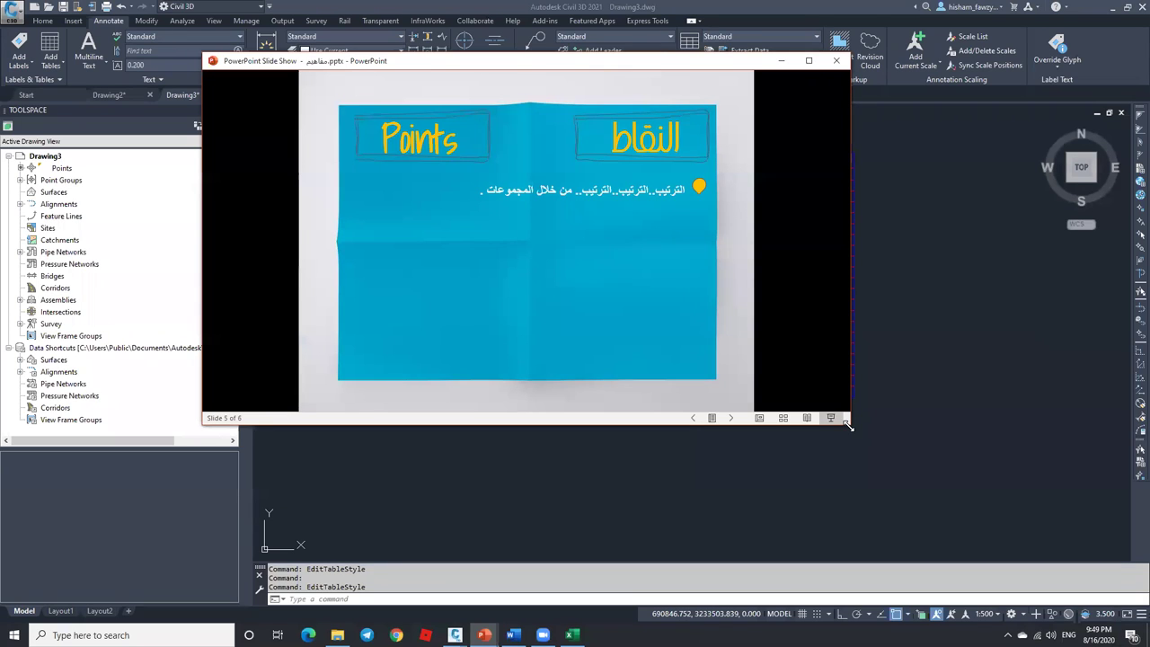
drag(847, 426, 1079, 565)
click(760, 266)
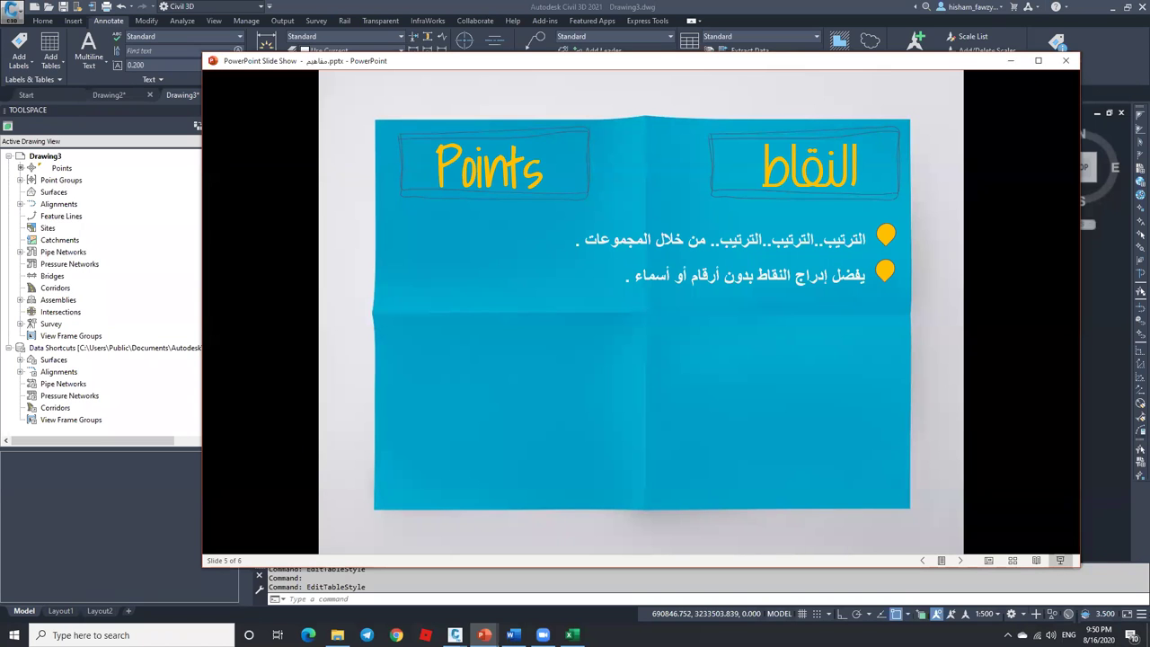
Autofit column I on the MORE THAN sheet of MORE THAN POINTS.xlsx, then minimize Excel.
click(572, 635)
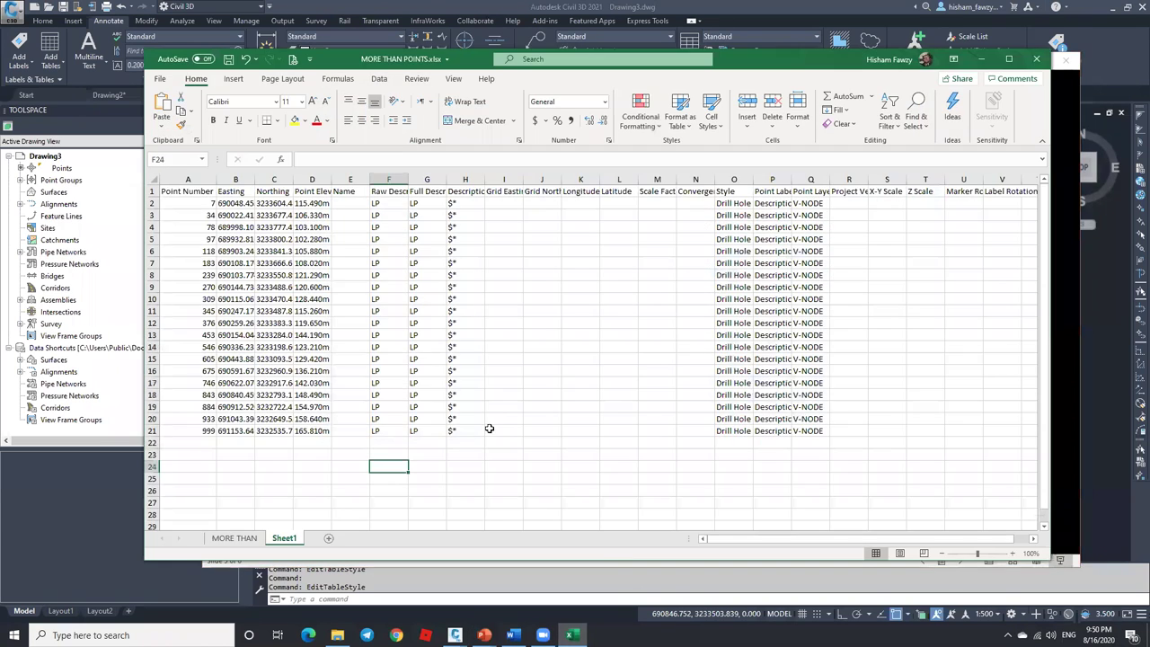
click(235, 538)
scroll(241, 228, up, 20)
scroll(436, 205, up, 5)
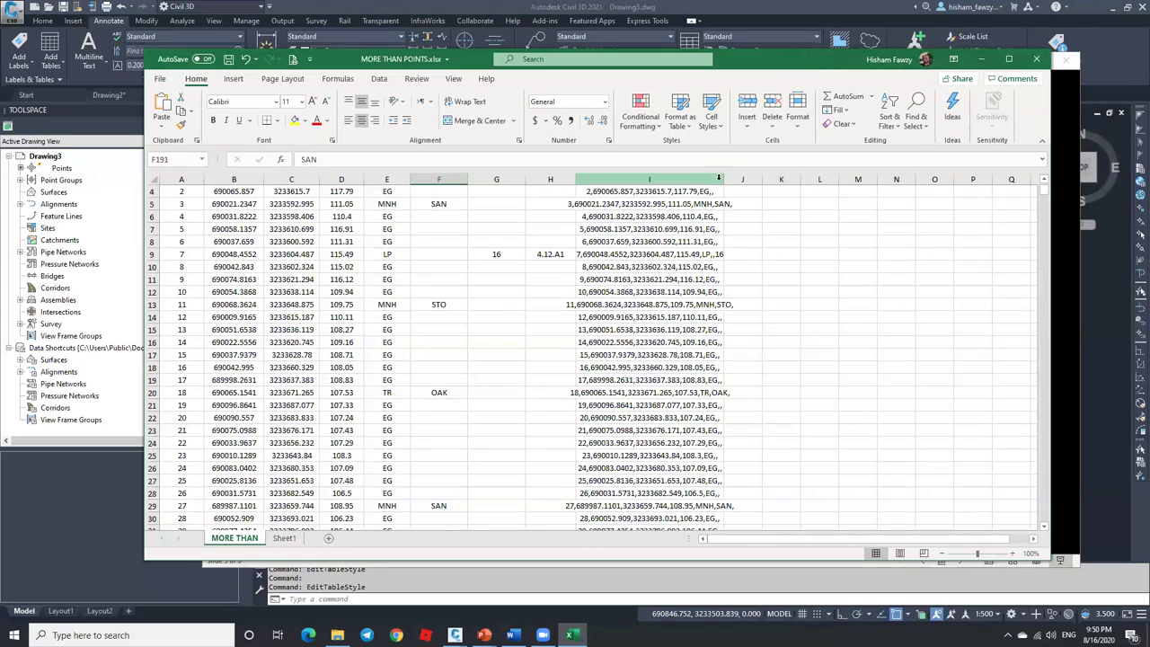
double_click(718, 177)
scroll(183, 226, up, 1)
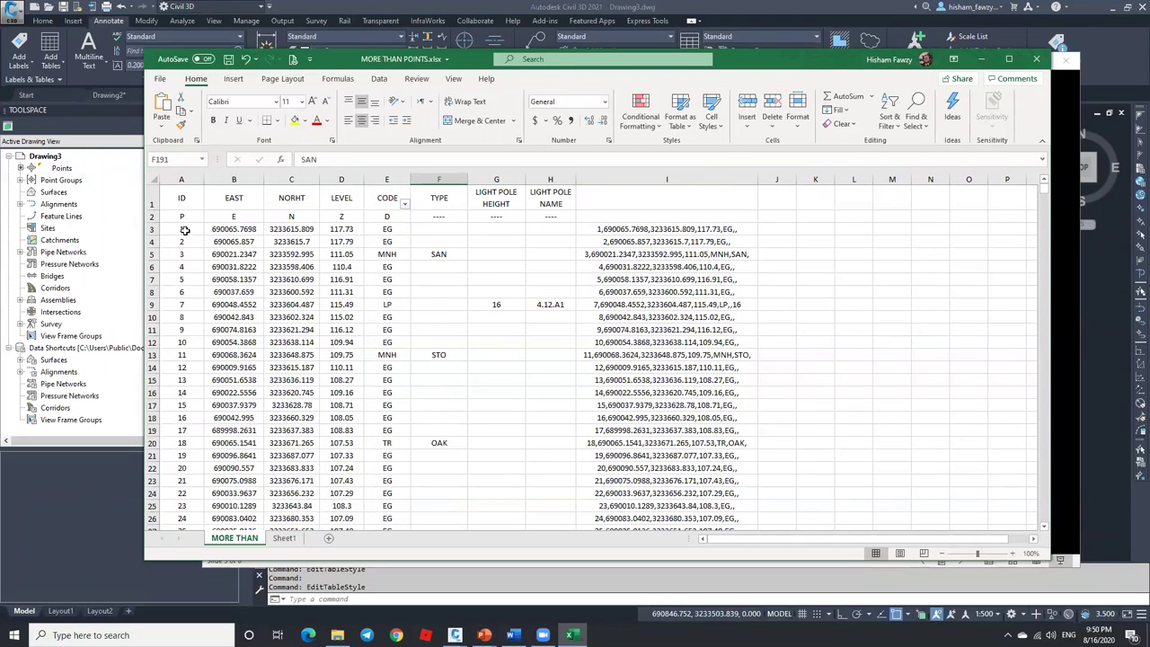
click(981, 60)
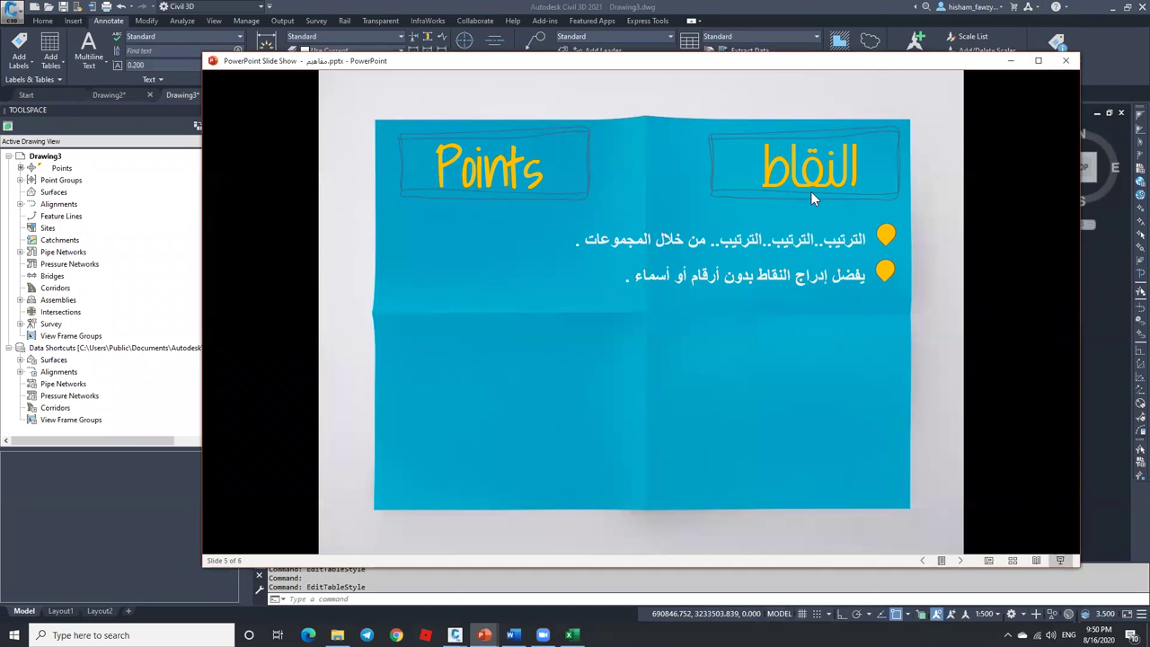
Minimize the PowerPoint slide show and zoom out on Drawing3's survey points.
click(1010, 60)
scroll(779, 197, down, 10)
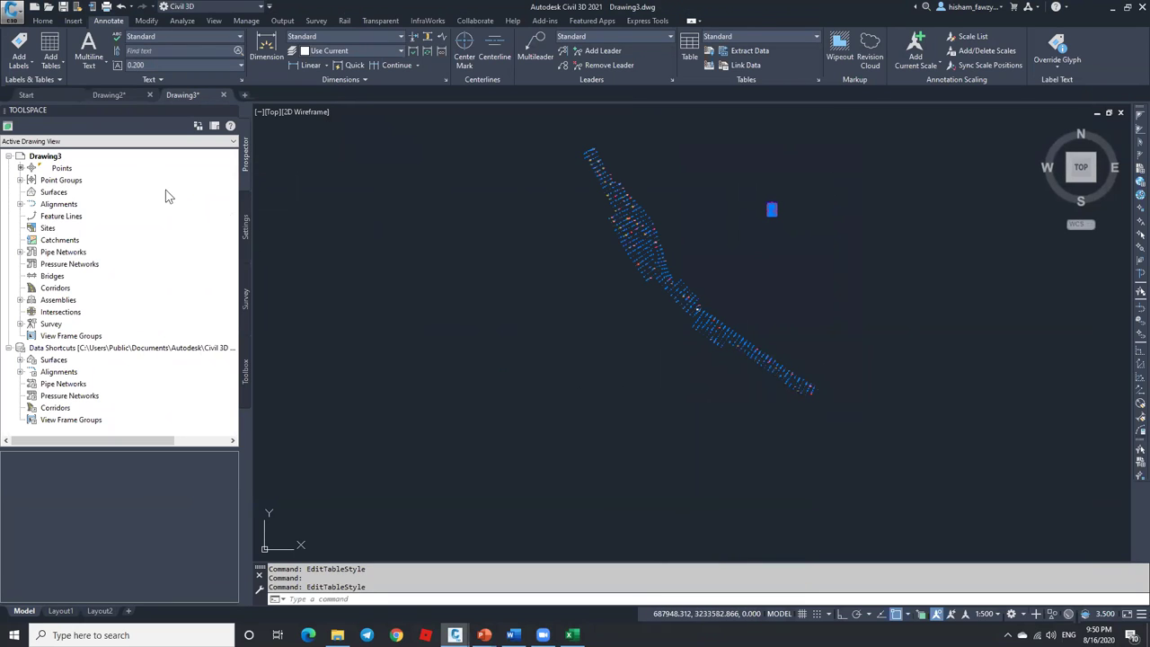
click(42, 19)
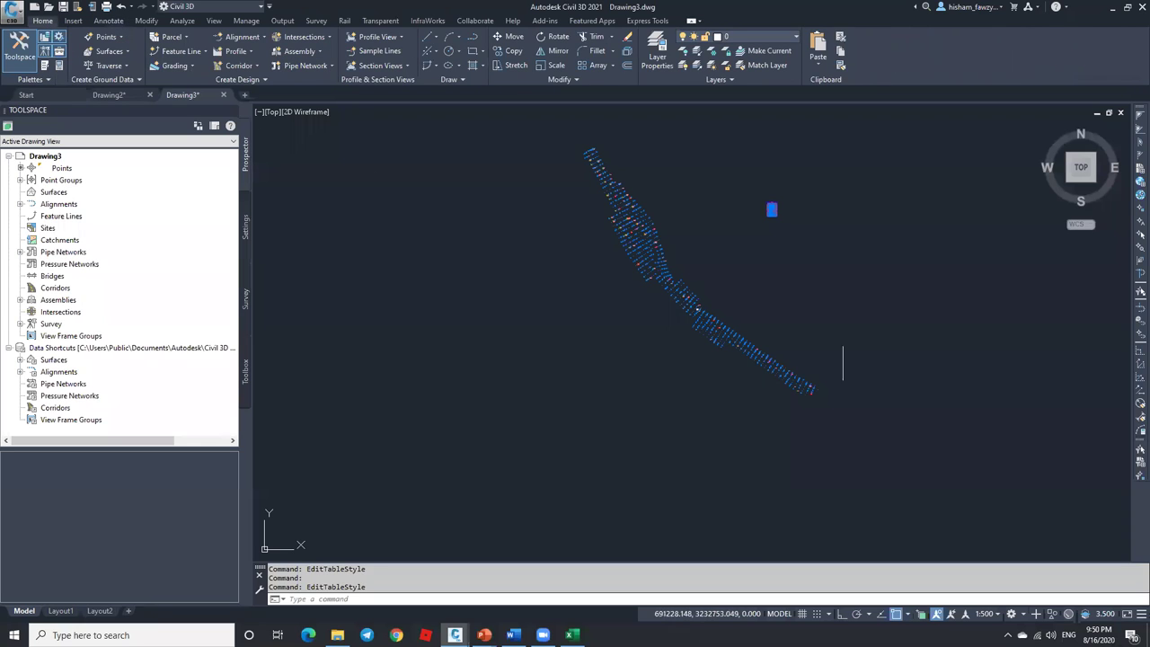
click(104, 38)
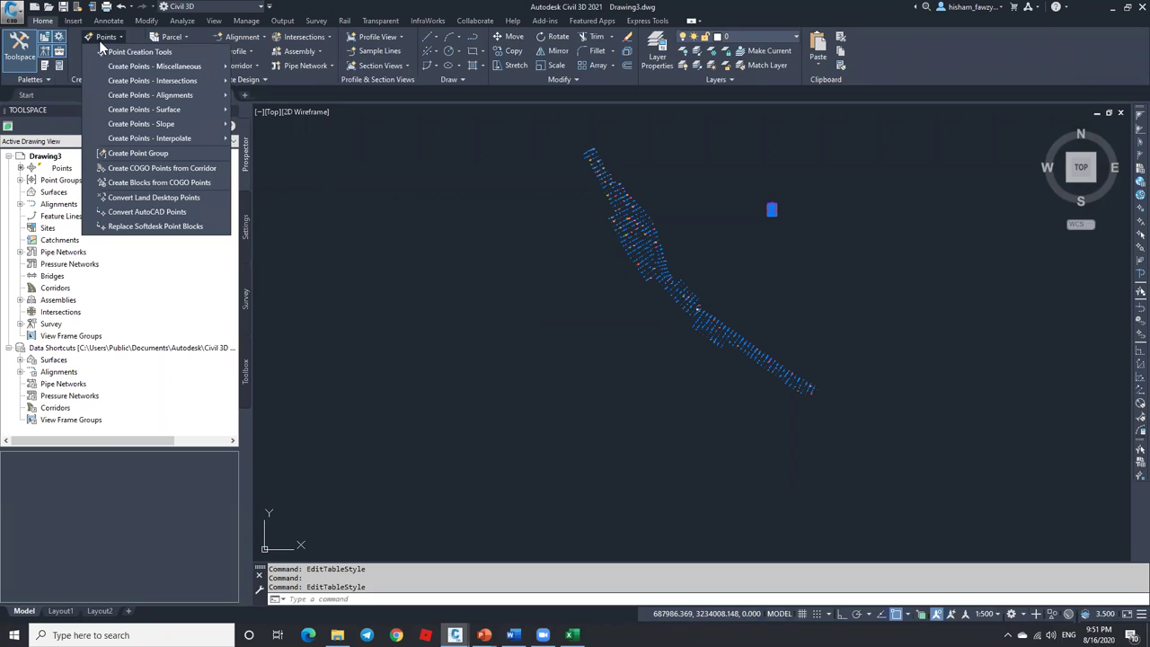
click(159, 52)
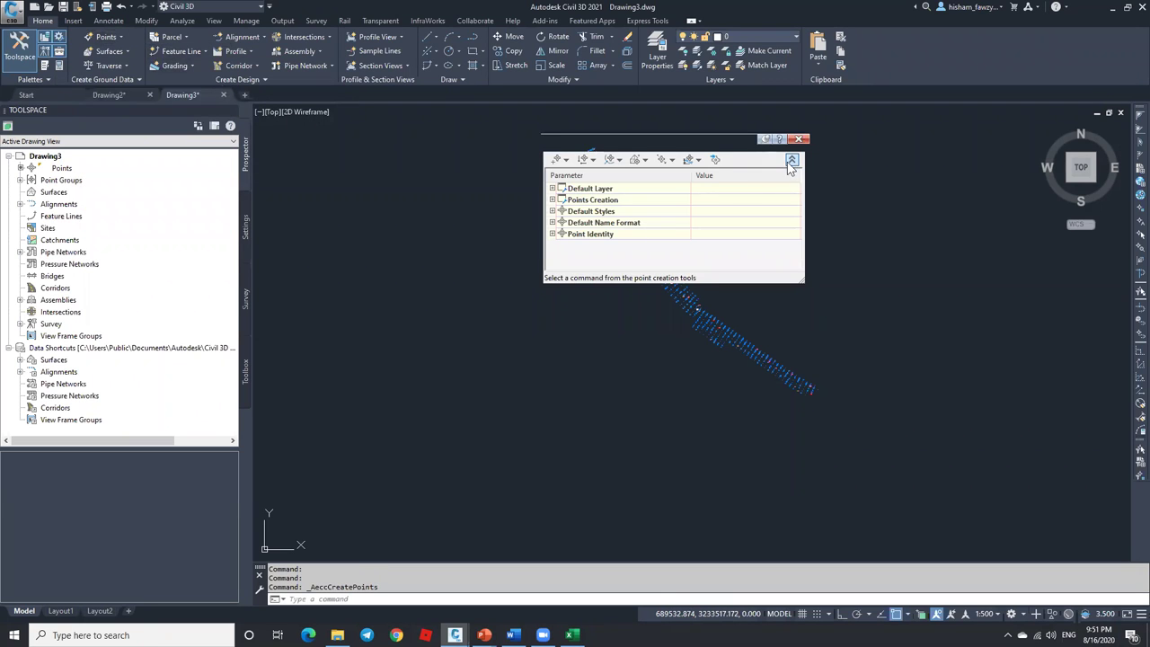
click(792, 161)
click(791, 161)
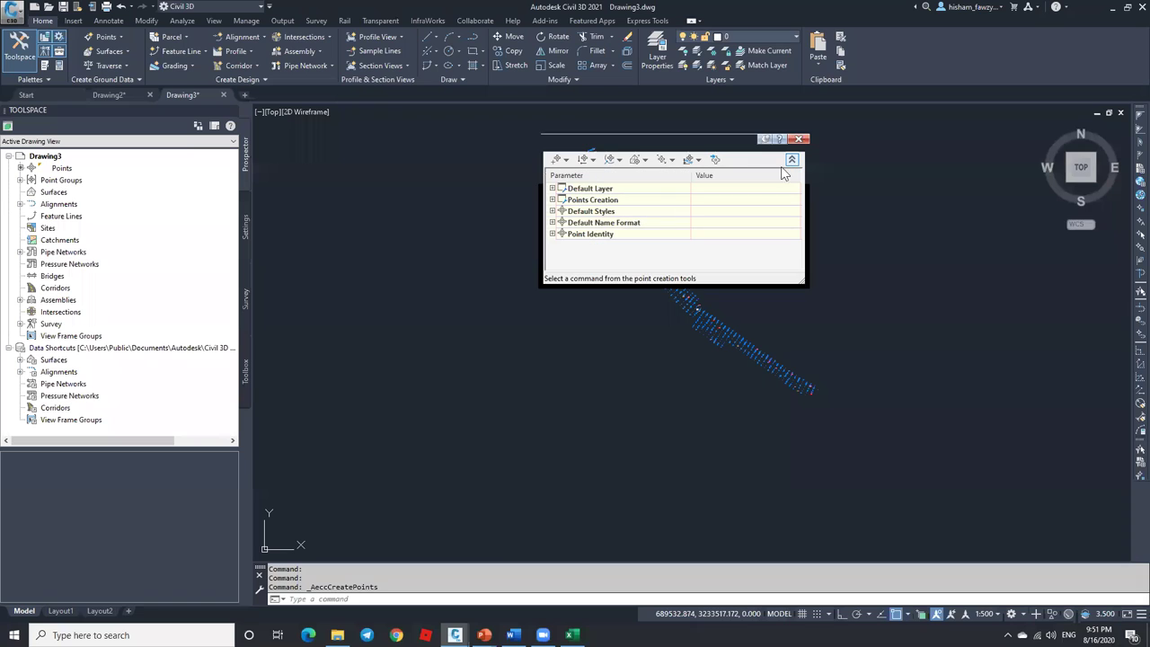
click(552, 233)
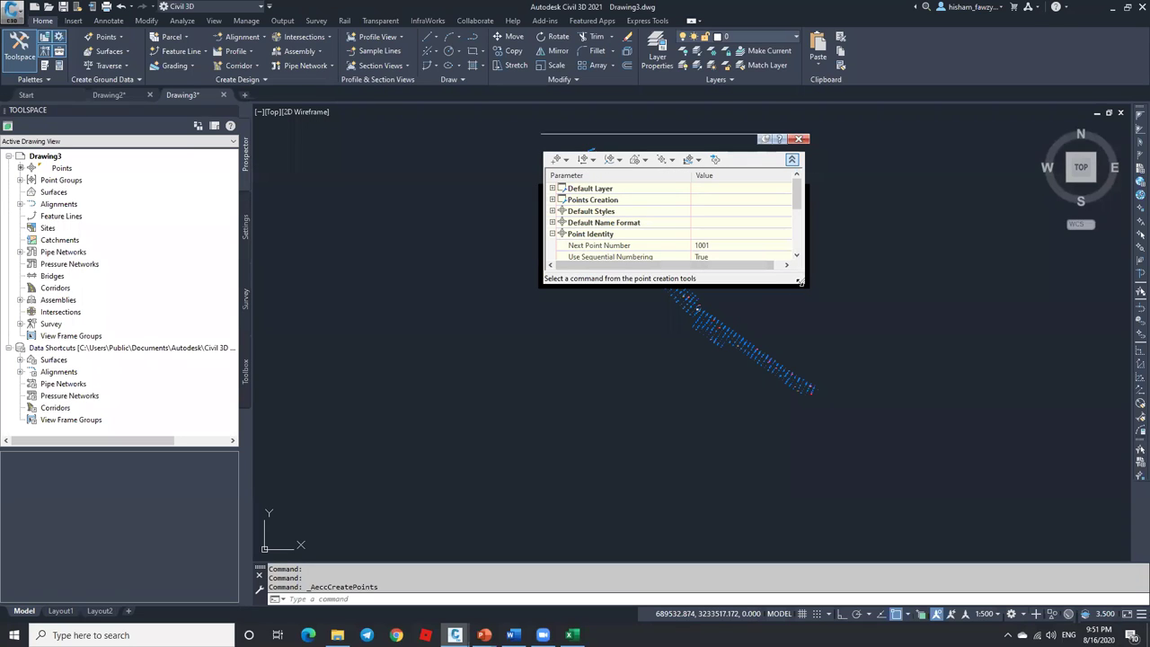
drag(798, 281, 827, 348)
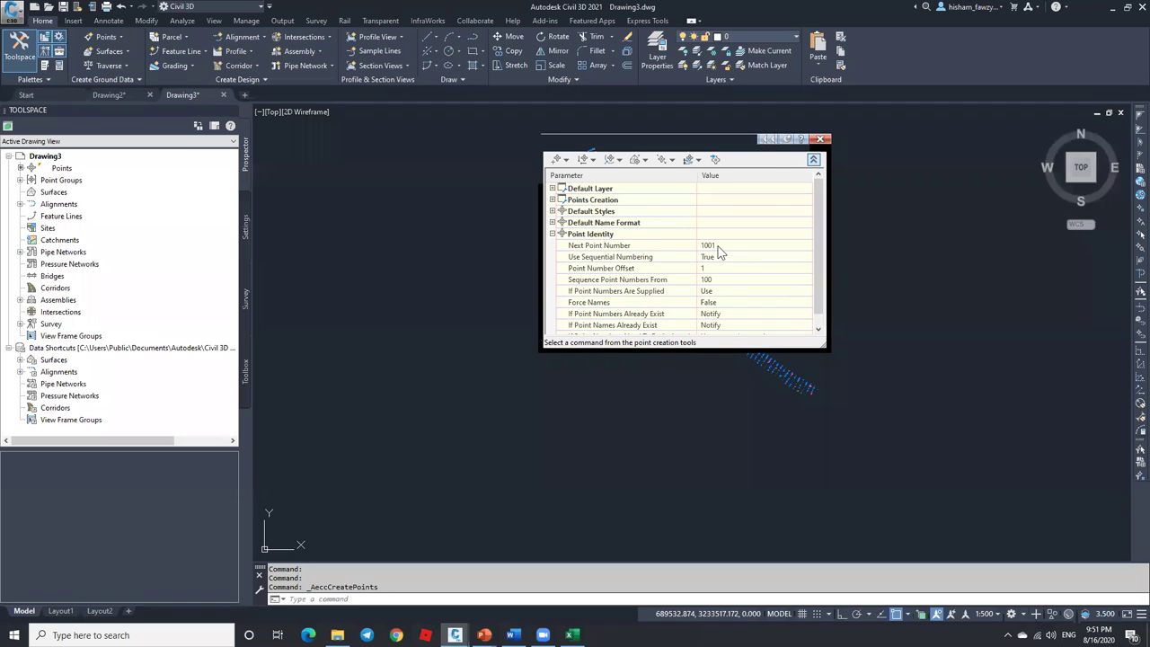
click(718, 245)
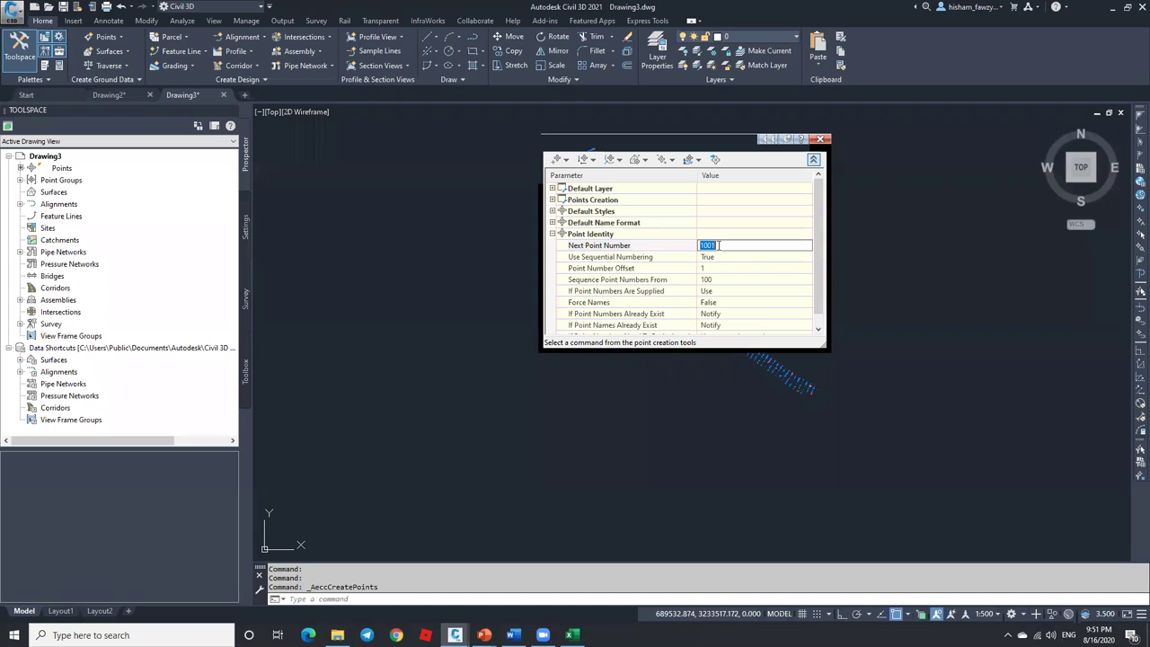
click(615, 247)
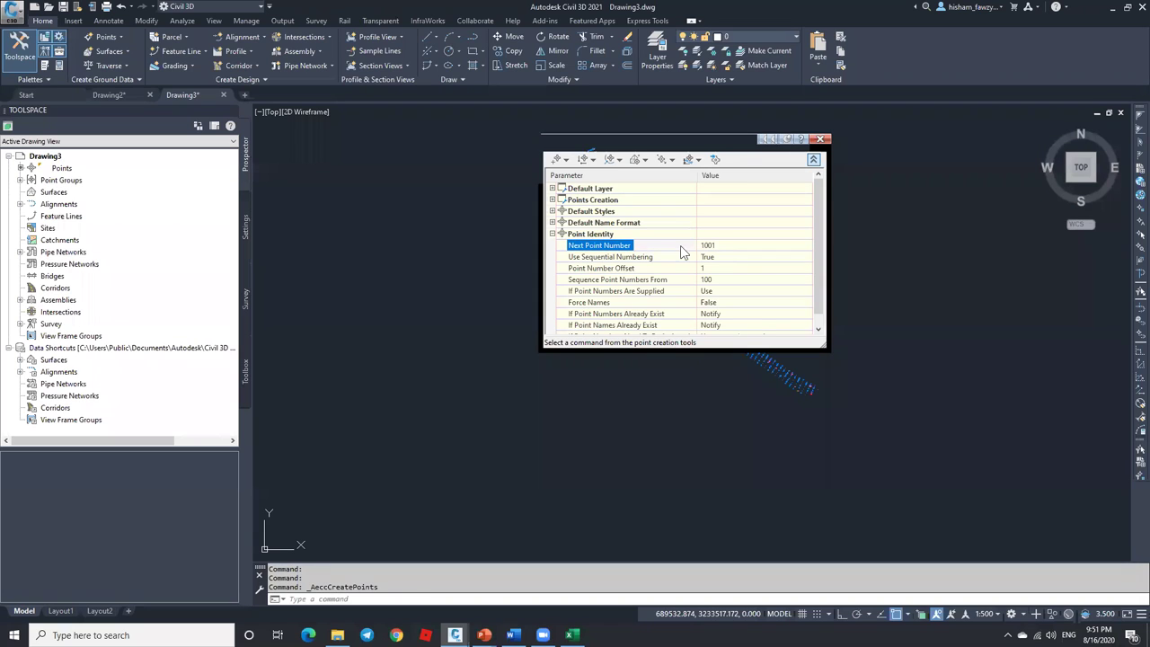
click(717, 245)
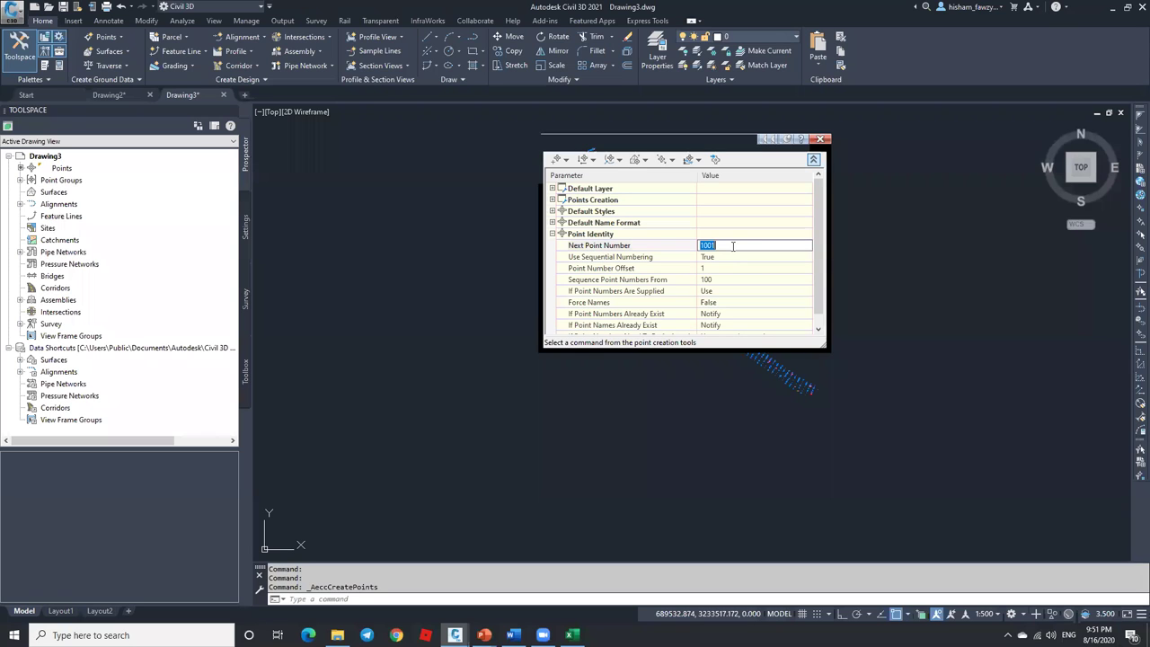
click(819, 139)
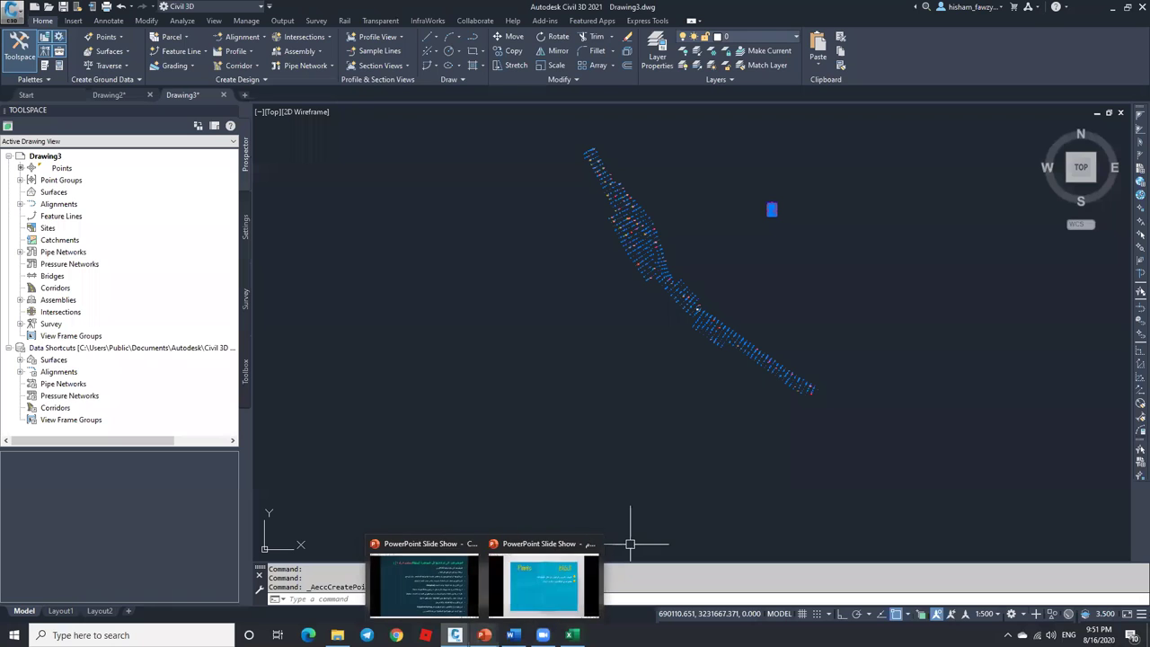
Show the bullets on unique names, unique numbers, repeats and show/hide-all groups, then minimize.
click(545, 584)
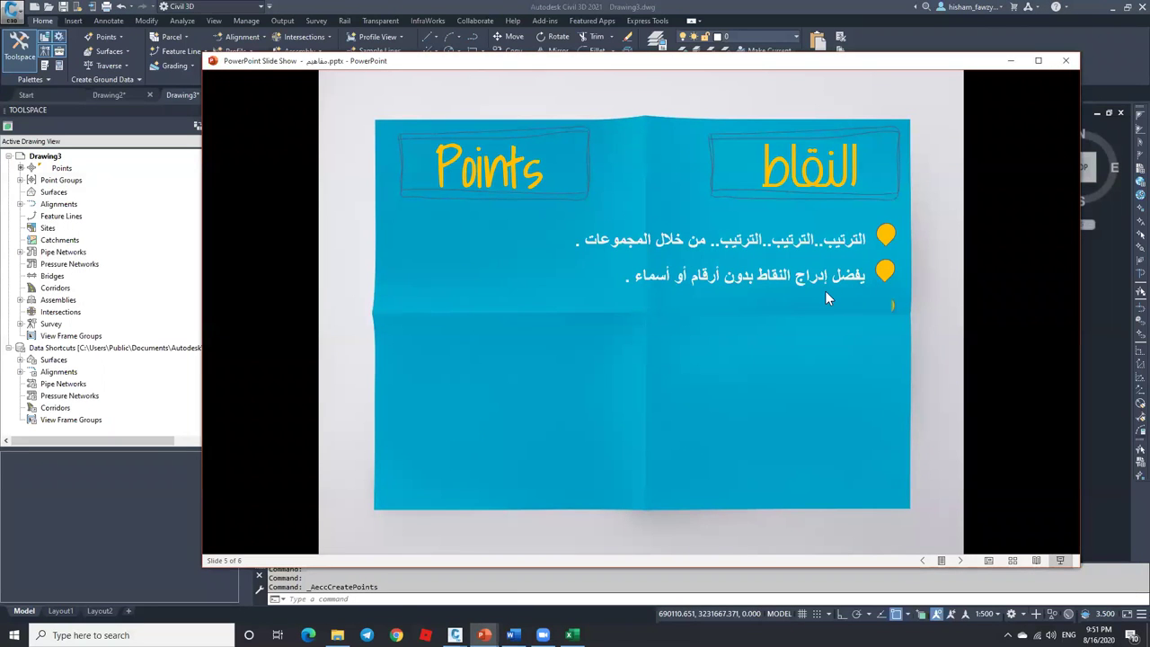
click(825, 292)
click(848, 323)
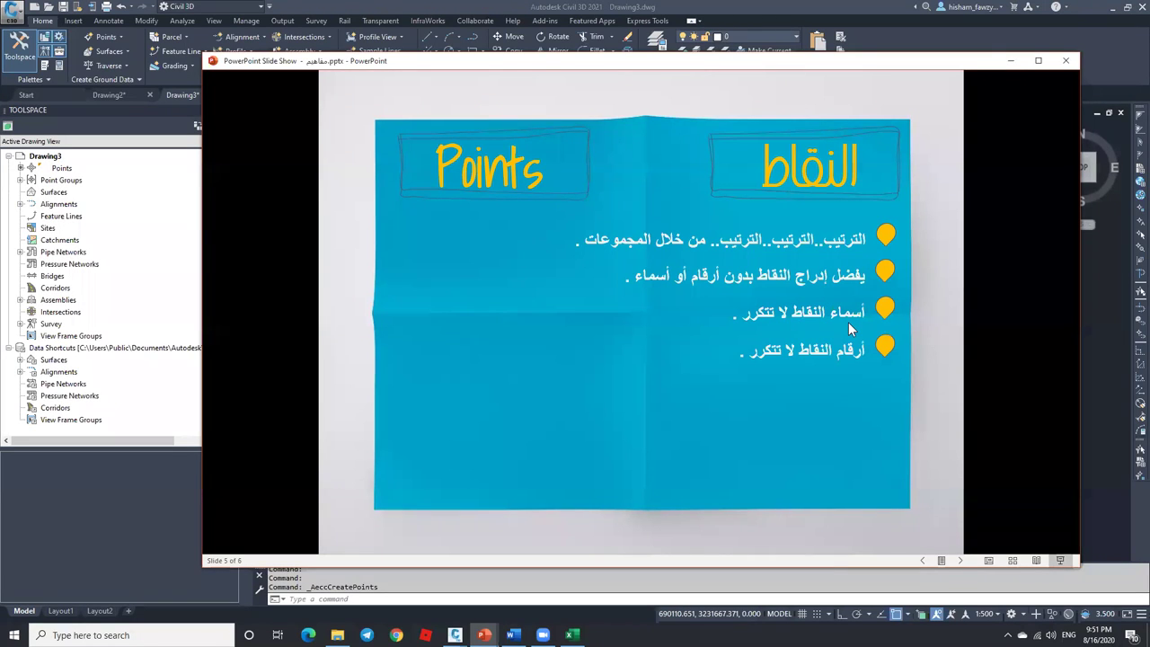
key(space)
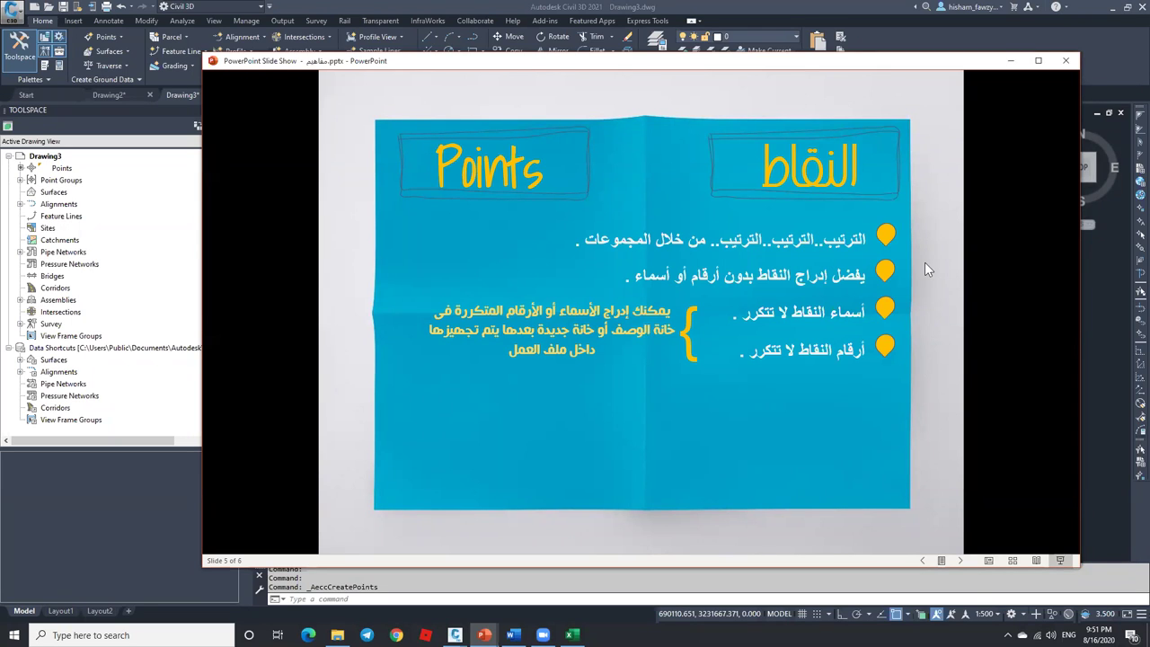
click(778, 279)
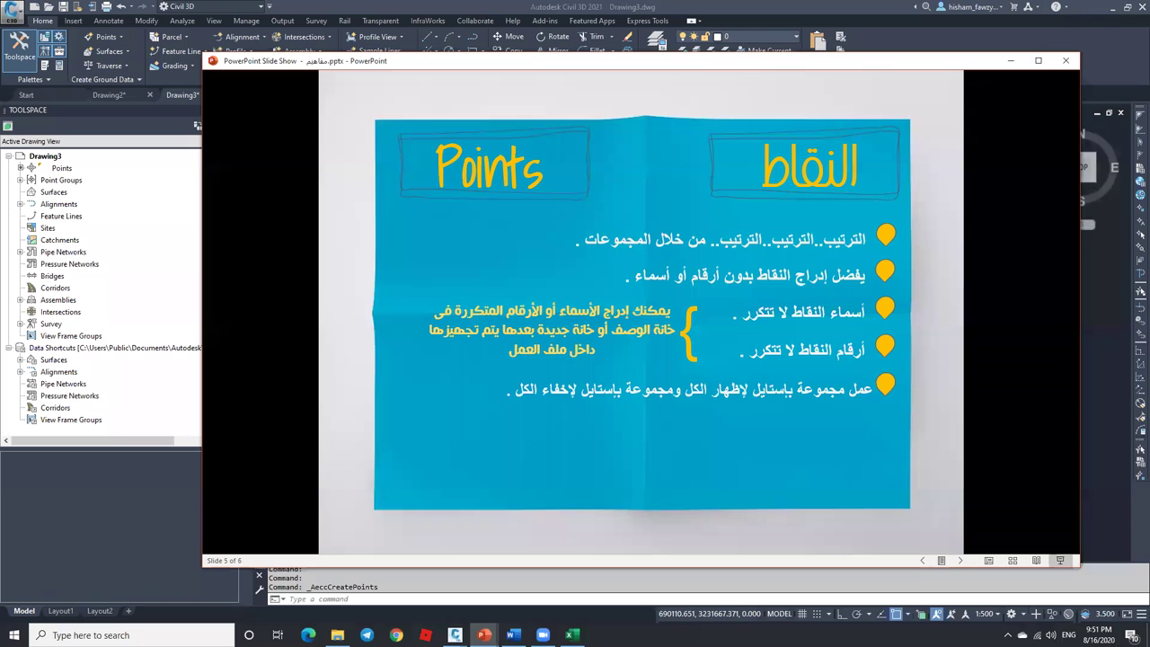
click(1019, 62)
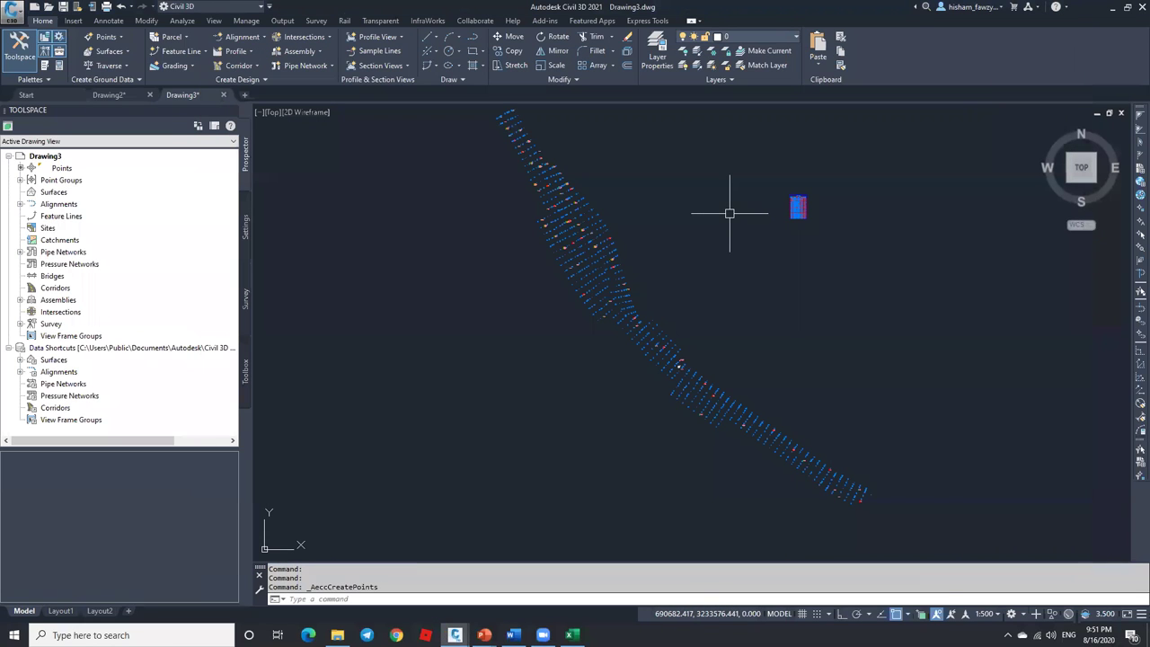
Cancel point creation and set the MANHOLE group's point style and label style to <none>.
key(Escape)
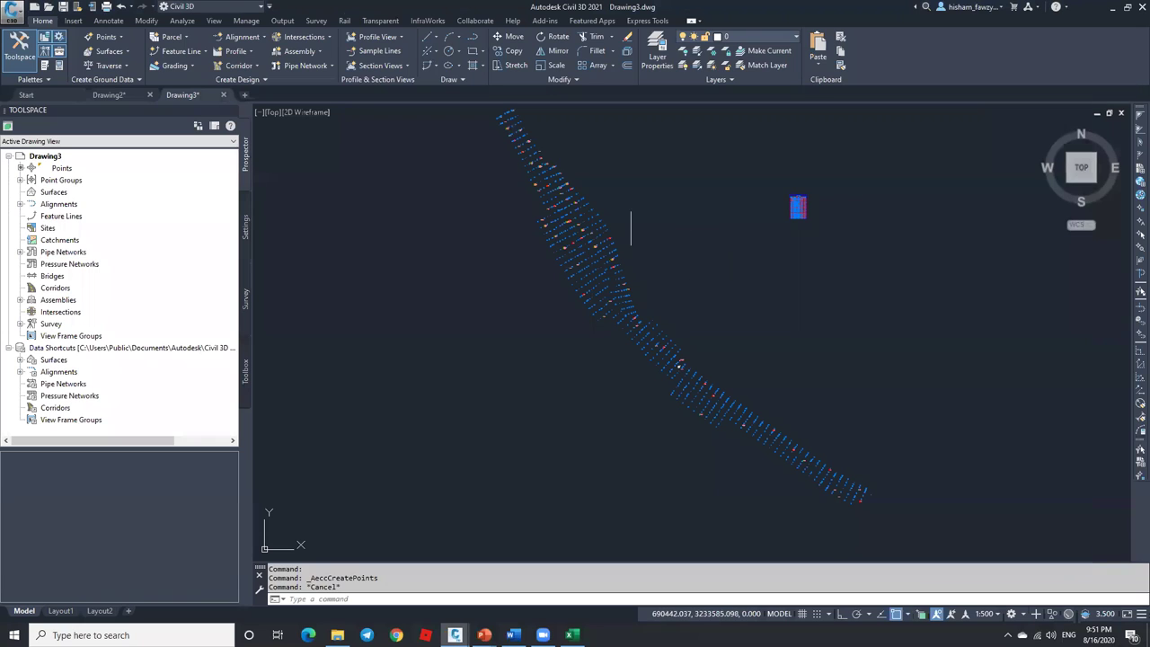
click(20, 180)
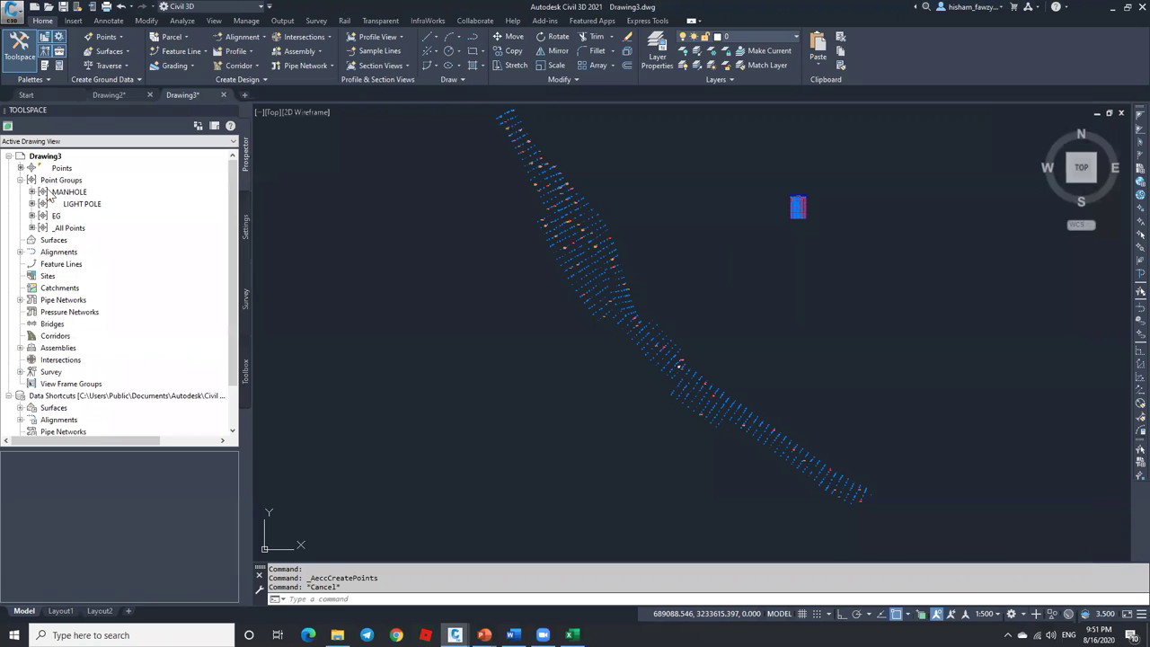
right_click(104, 192)
click(134, 200)
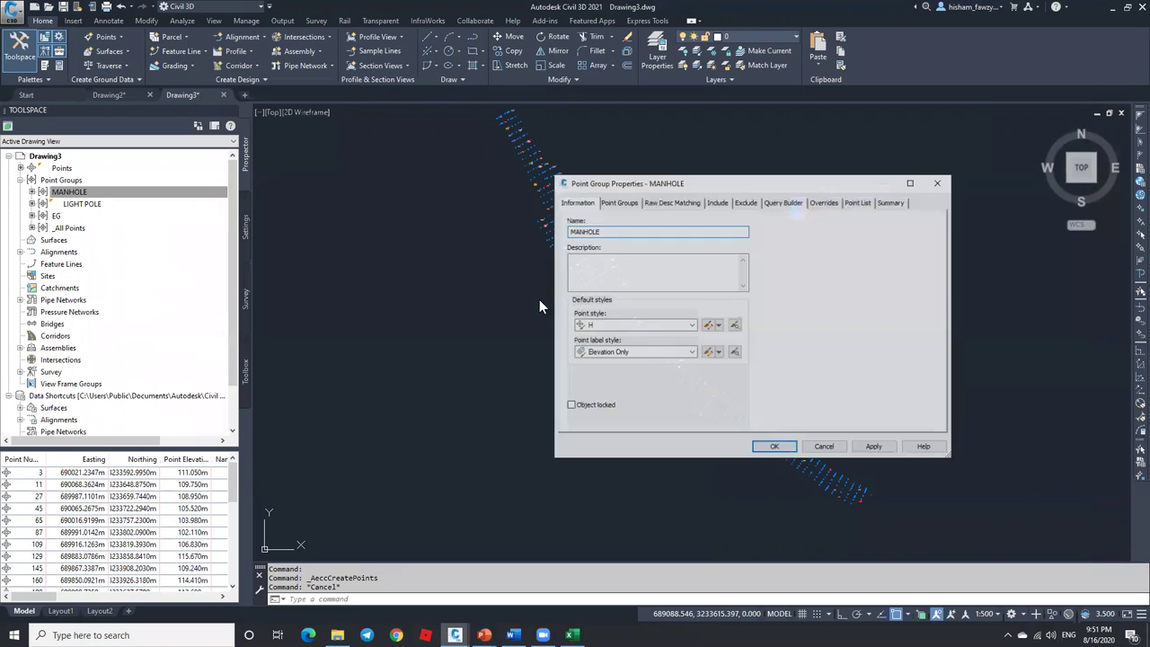
click(641, 325)
scroll(629, 347, up, 1)
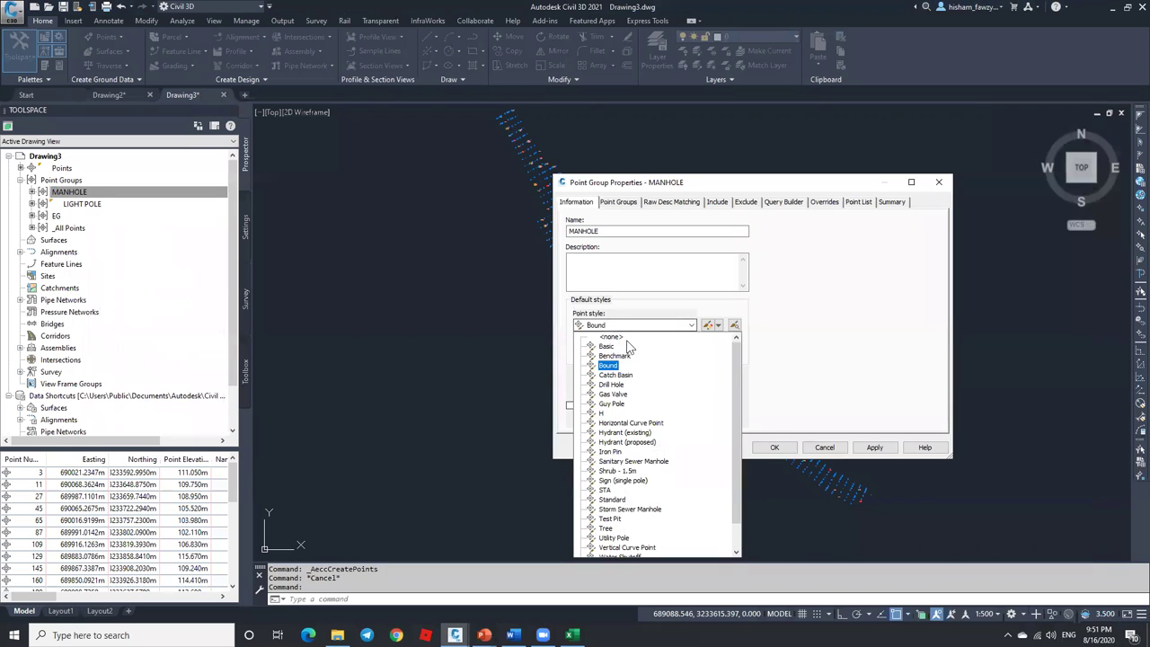
click(611, 336)
click(634, 351)
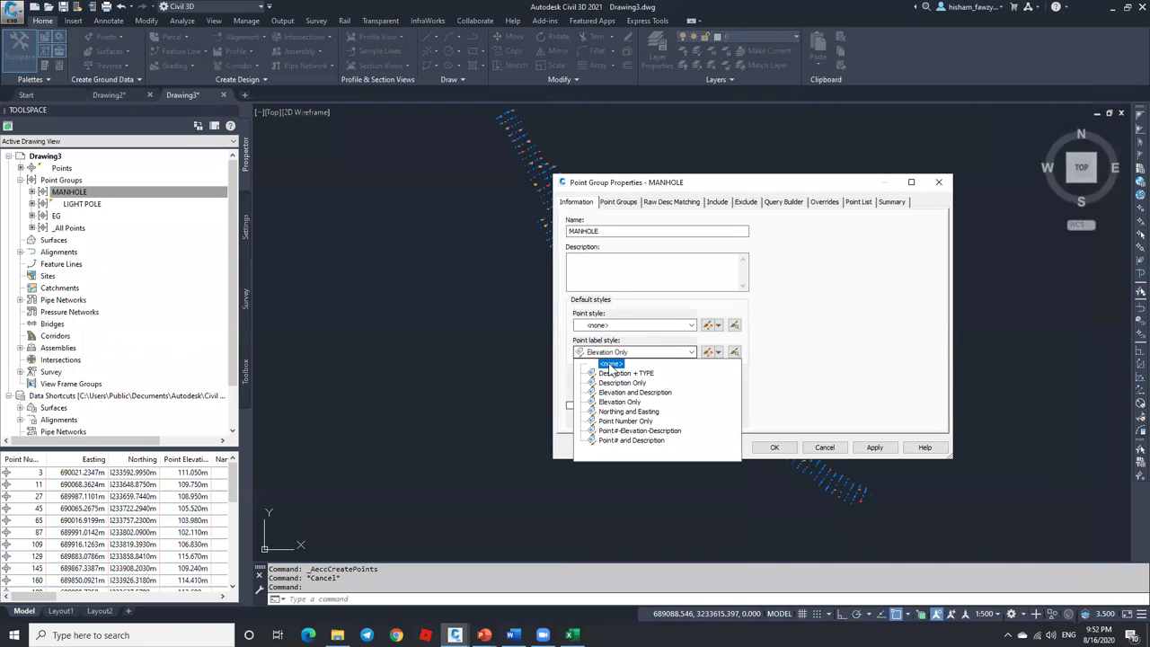
click(610, 364)
click(768, 447)
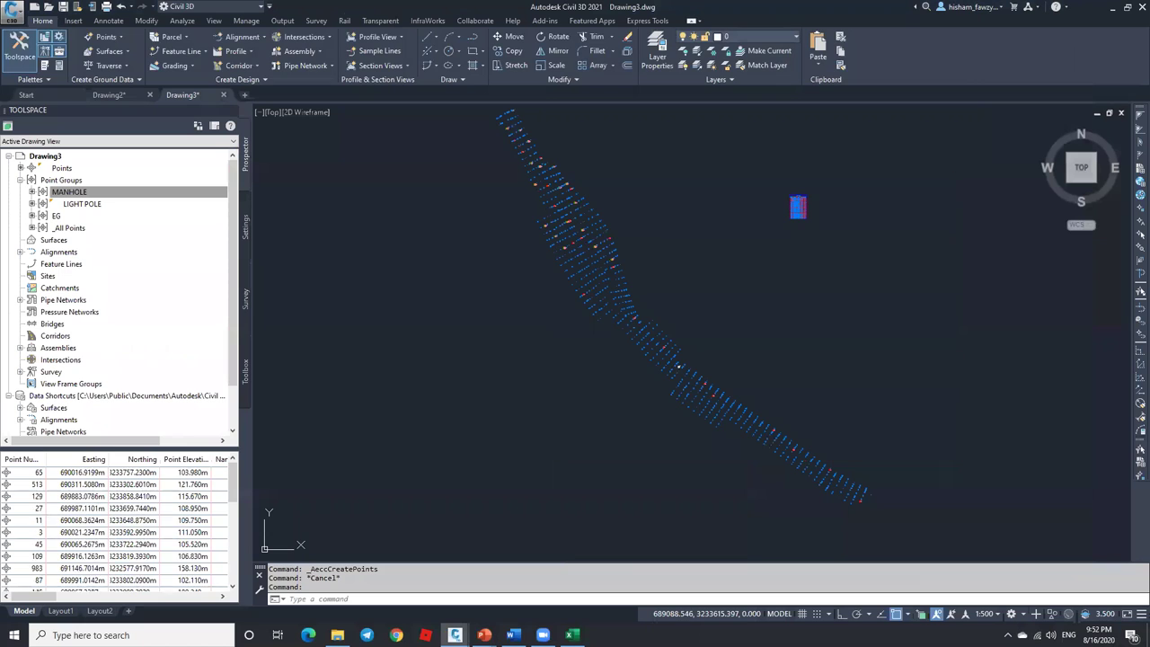
click(90, 192)
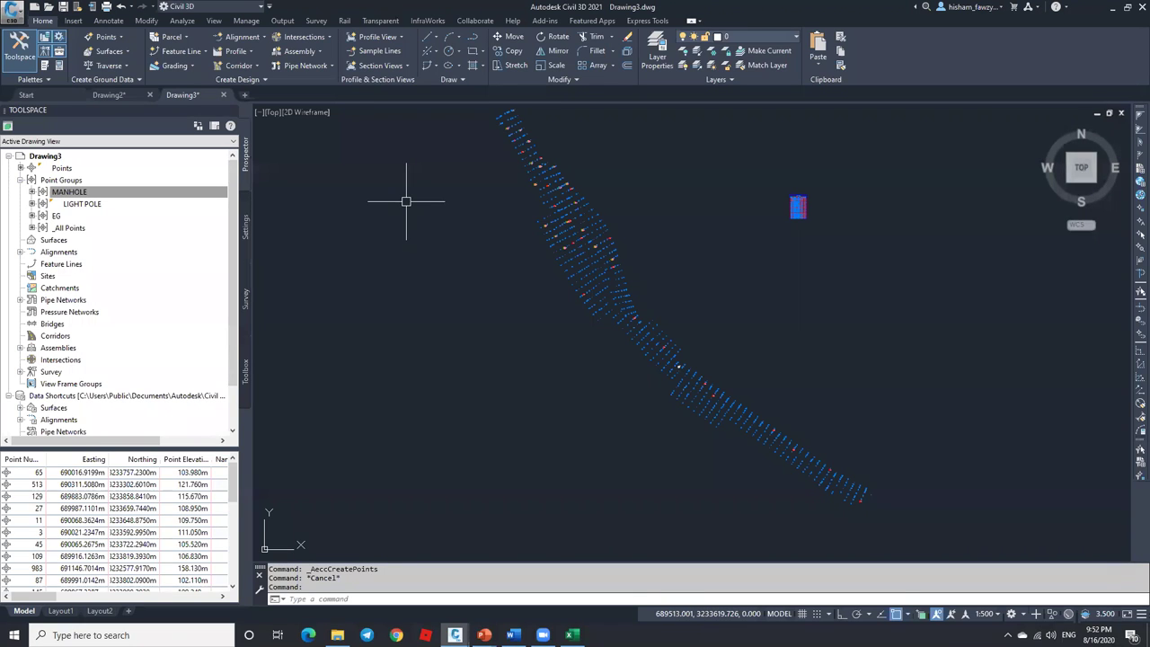
Change the _All Points group's point style from Basic to <none>.
click(110, 229)
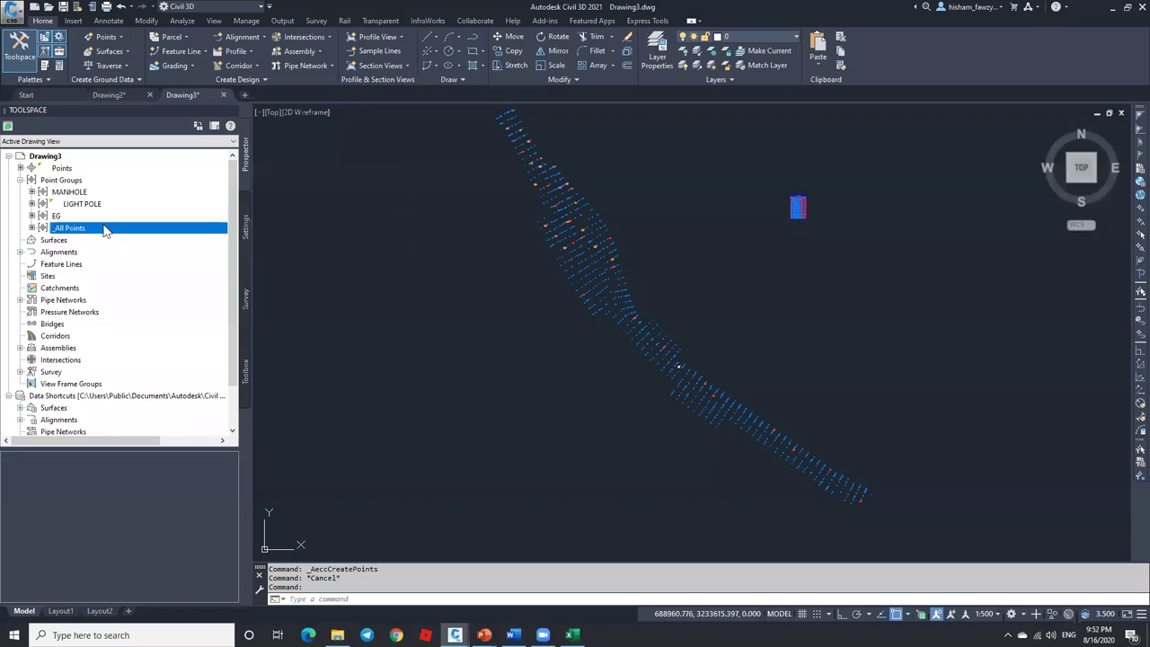
right_click(103, 232)
click(166, 234)
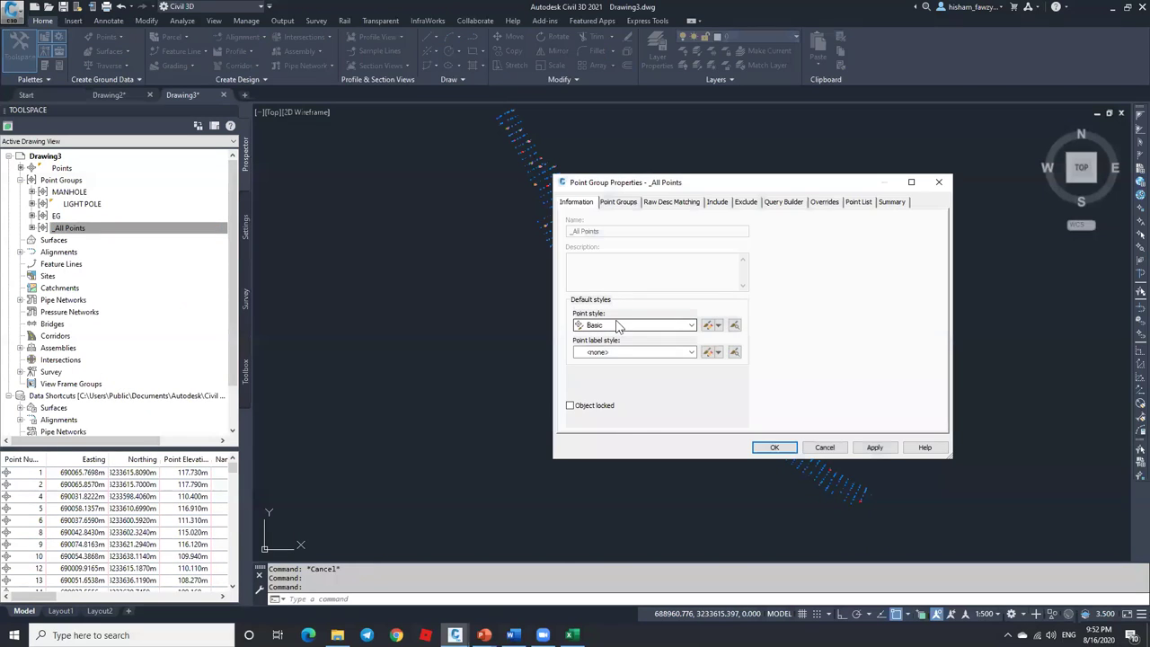
click(616, 325)
scroll(607, 338, up, 1)
click(608, 337)
click(774, 447)
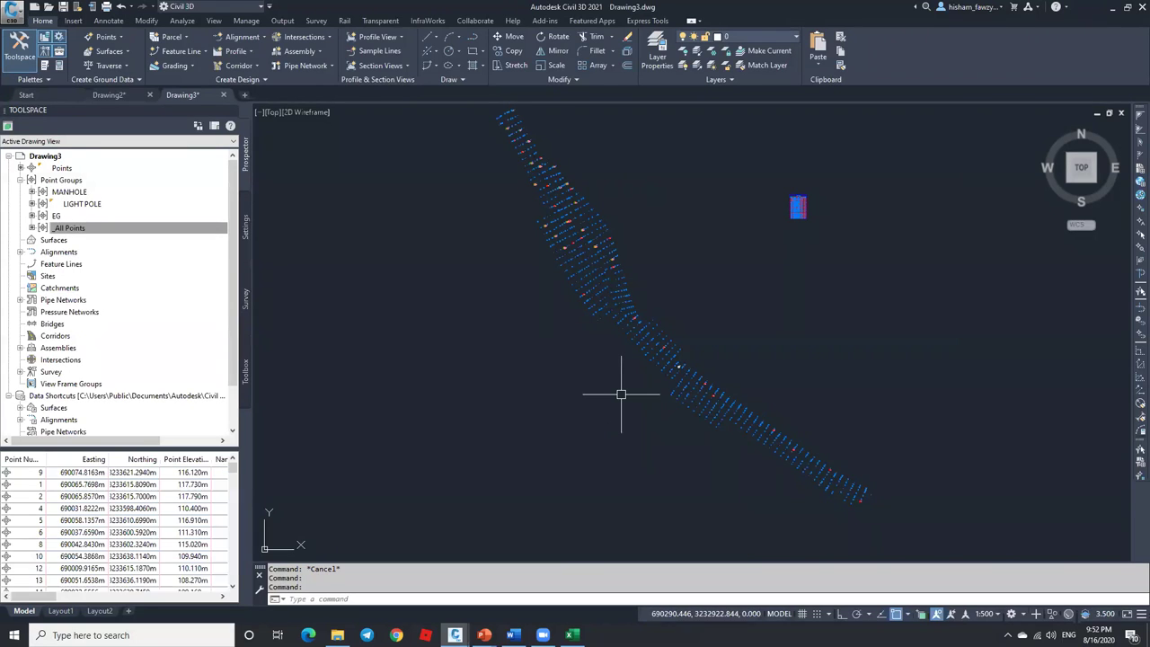
Reopen the _All Points properties to verify both styles are <none>.
right_click(87, 236)
click(135, 237)
drag(672, 184, 836, 163)
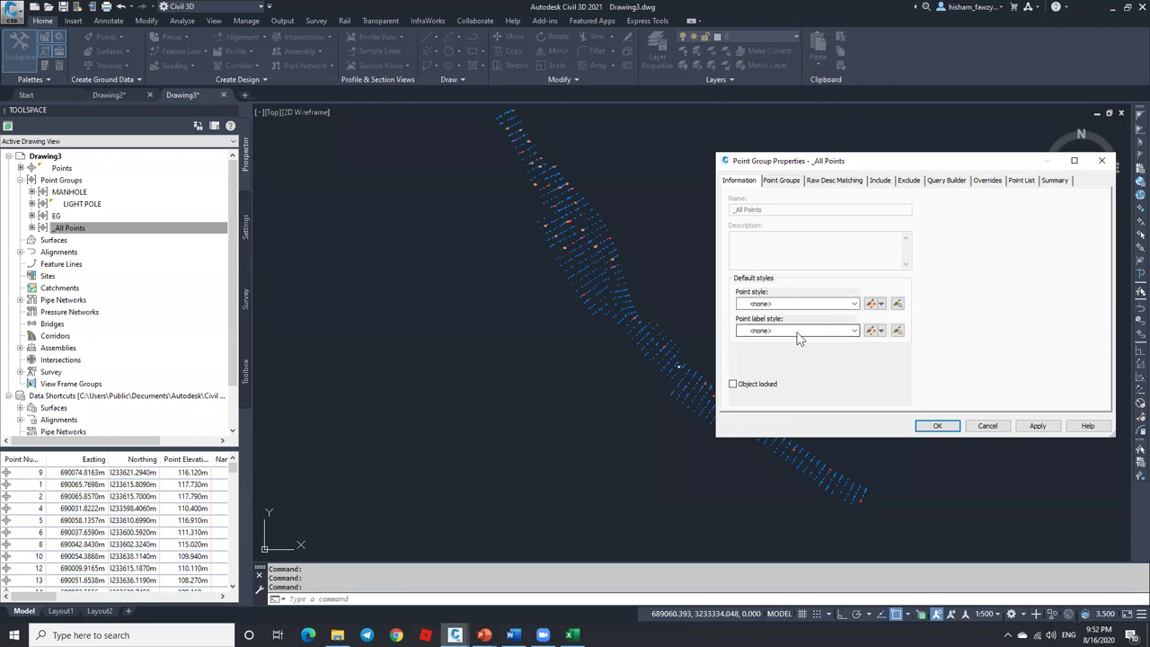
click(948, 427)
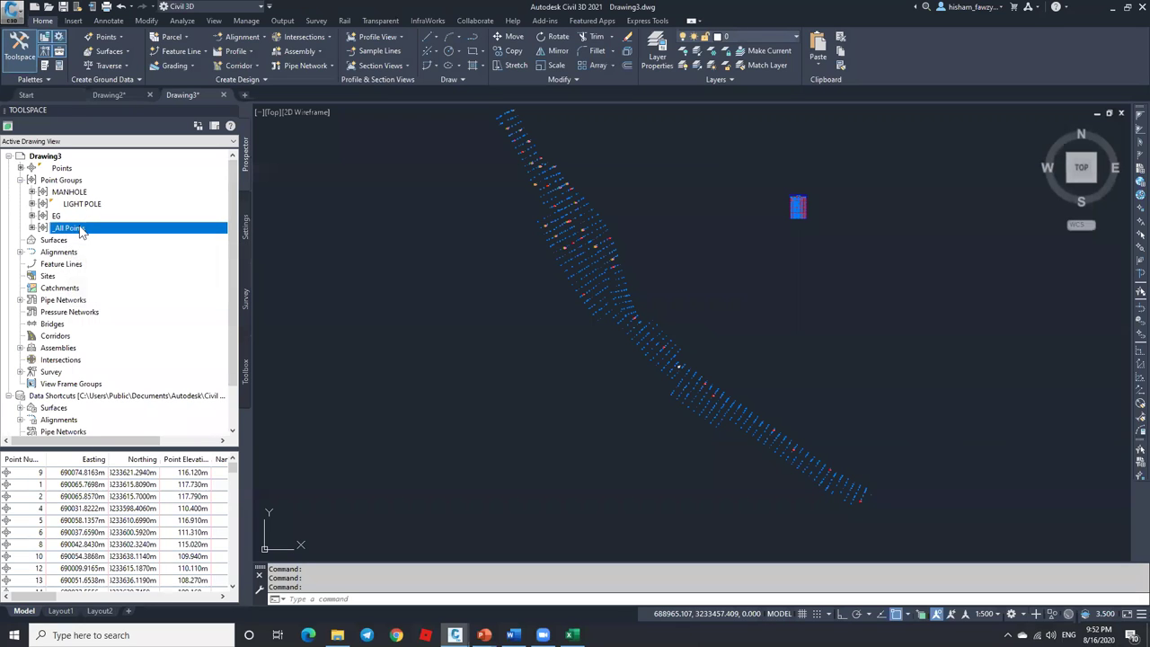
Inspect the MANHOLE, LIGHT POLE and _All Points point lists and recheck _All Points properties.
click(77, 192)
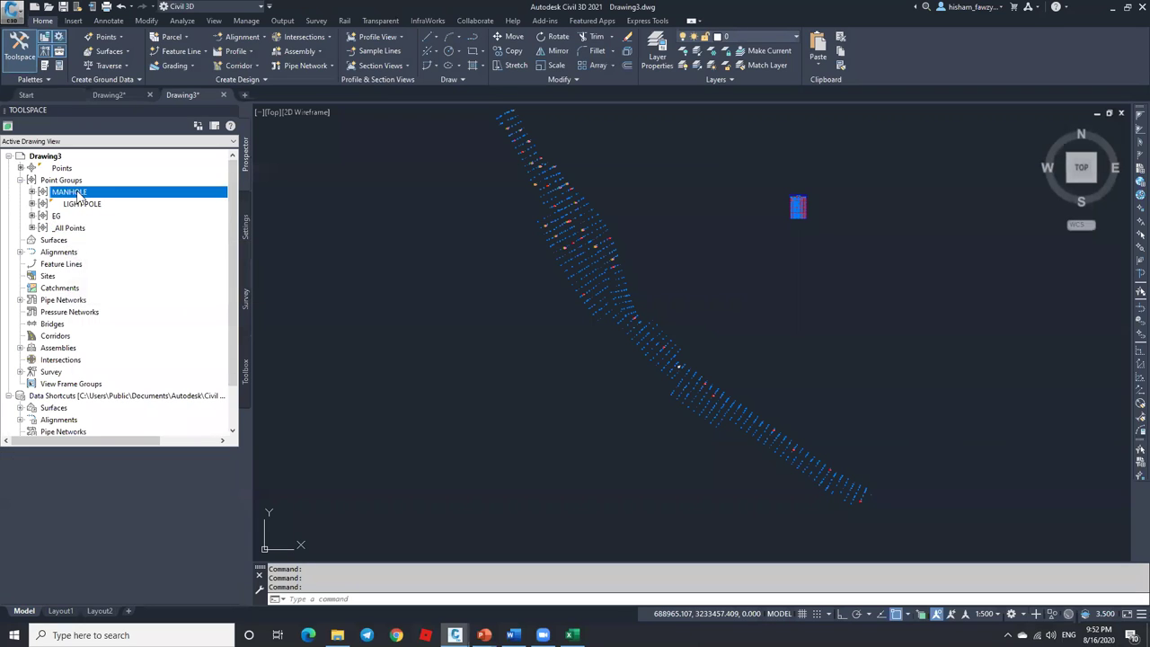
click(77, 205)
click(81, 228)
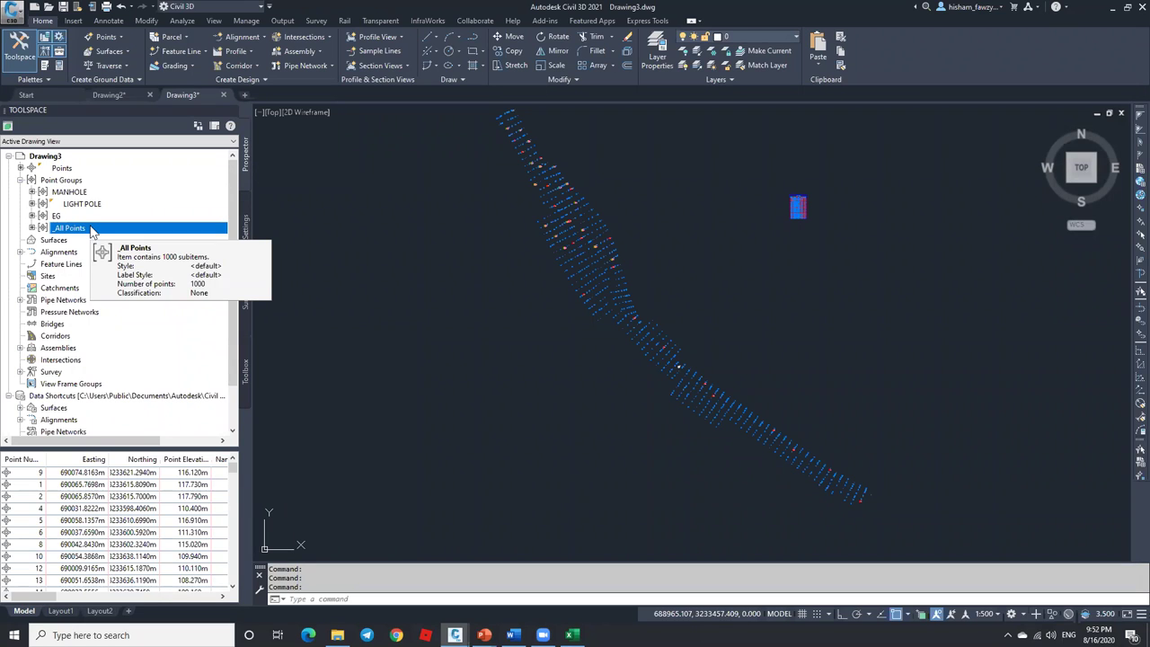
right_click(91, 232)
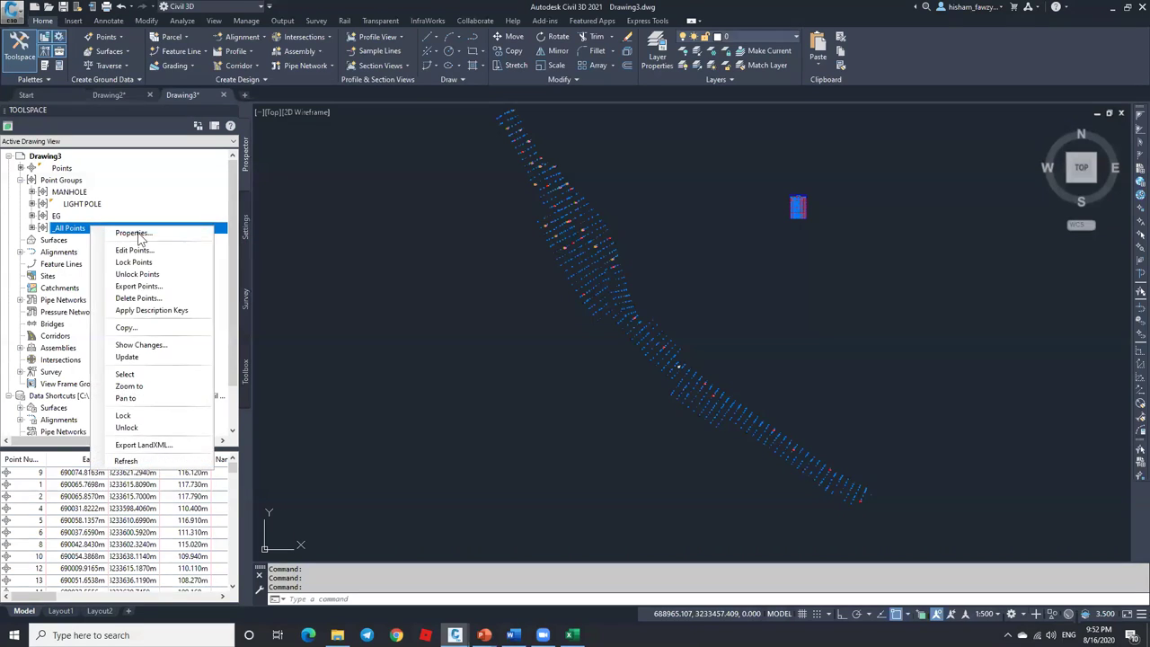
click(126, 236)
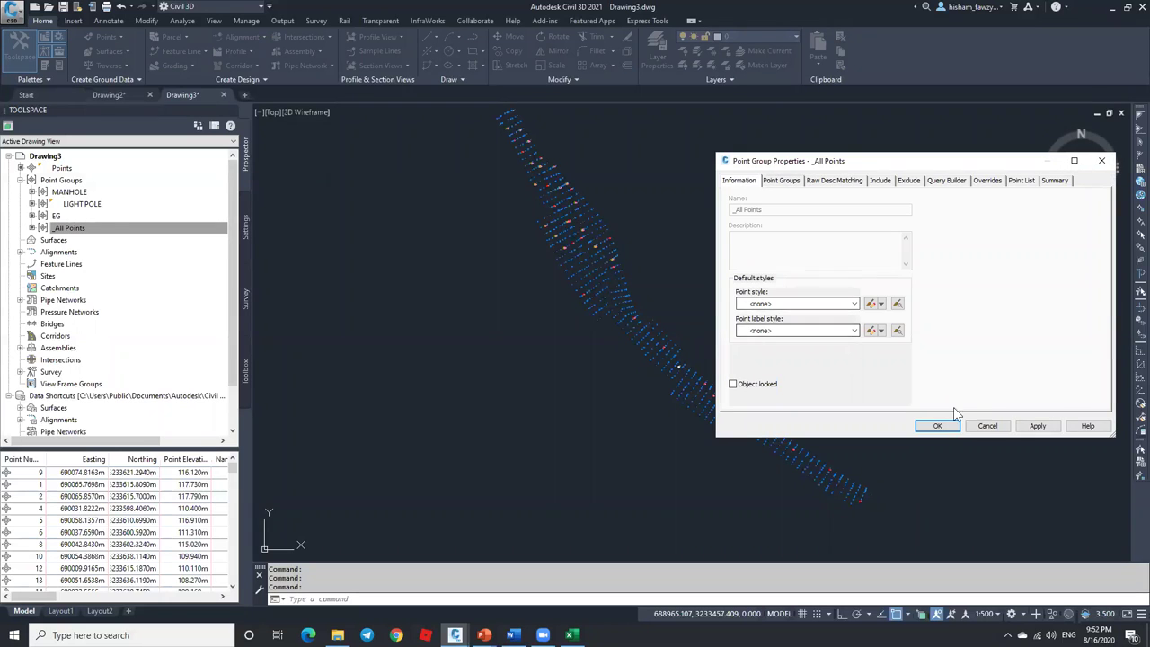
click(936, 425)
click(73, 228)
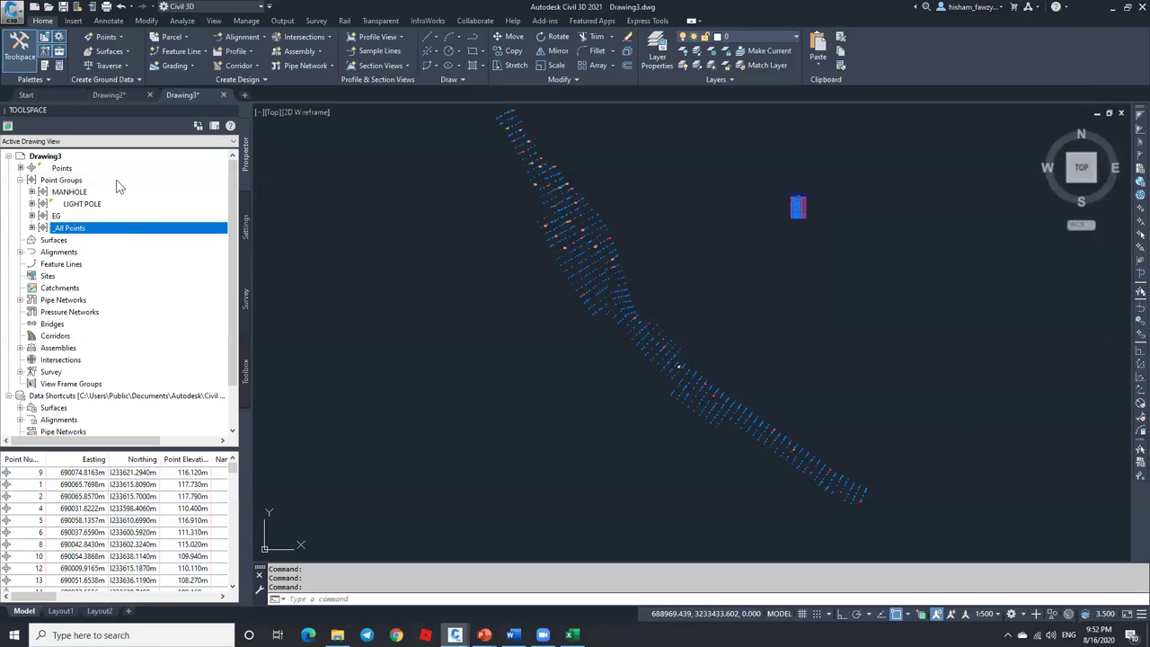
Move _All Points to the top of the point group display order and zoom to inspect the points.
click(86, 182)
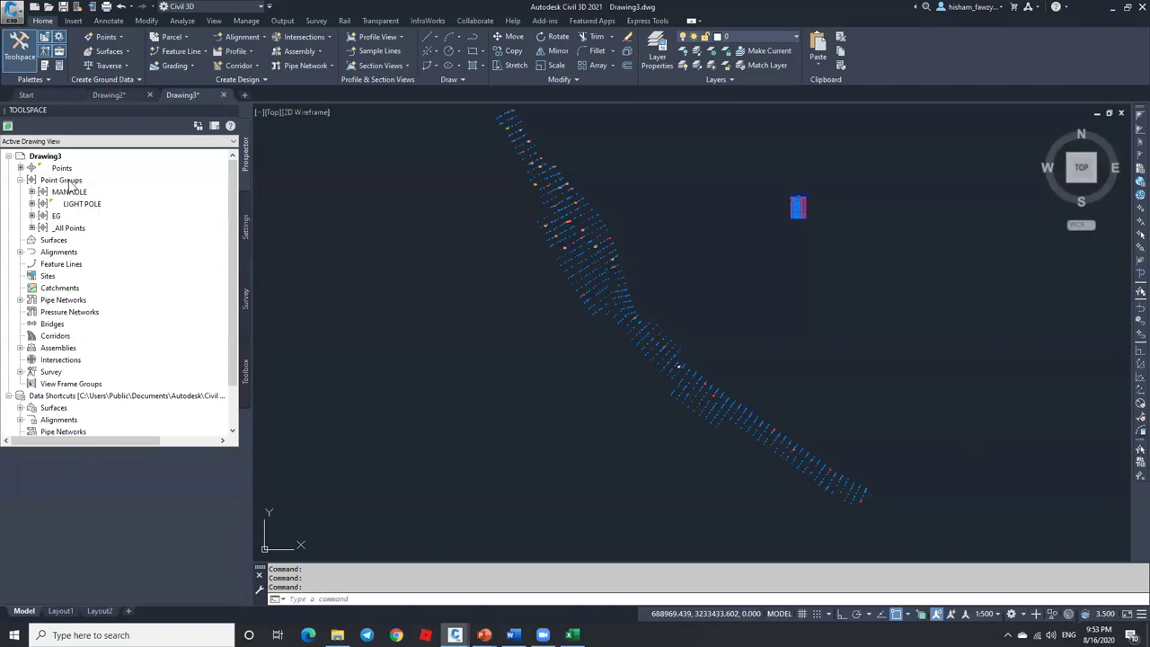
right_click(139, 186)
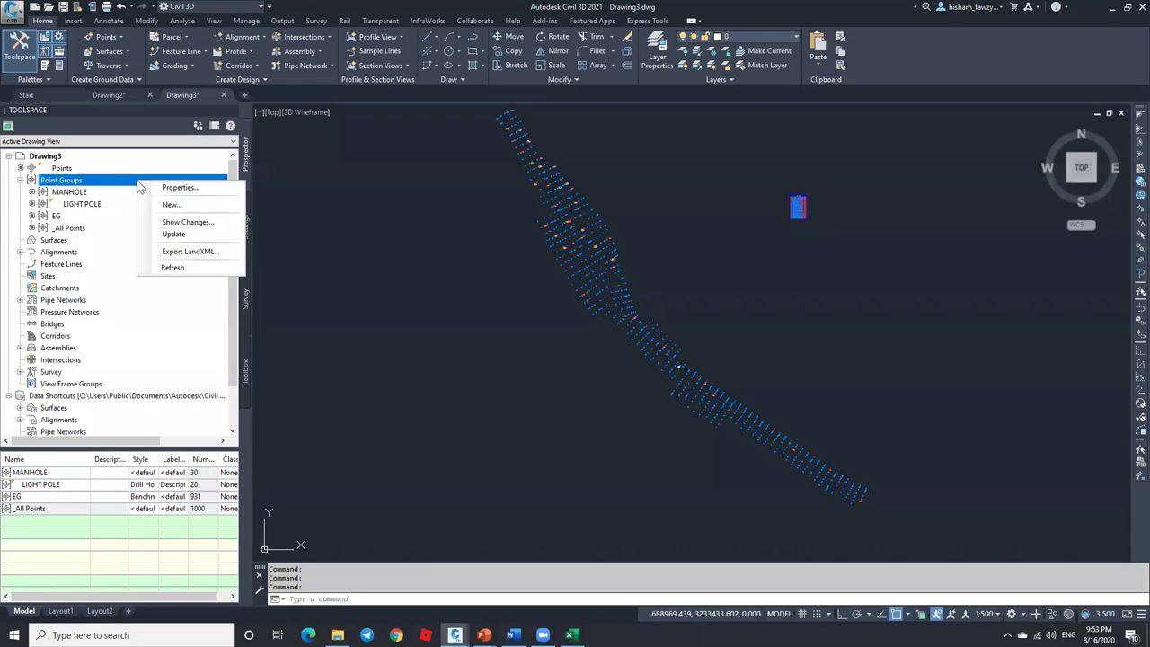
click(180, 187)
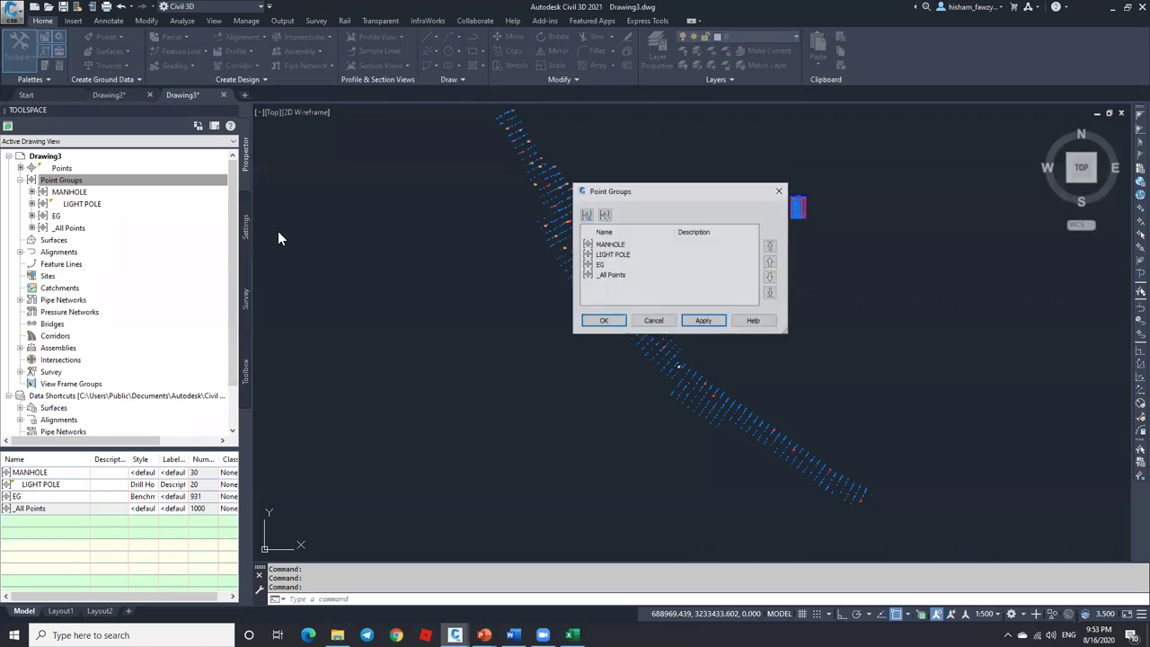
click(593, 275)
click(769, 245)
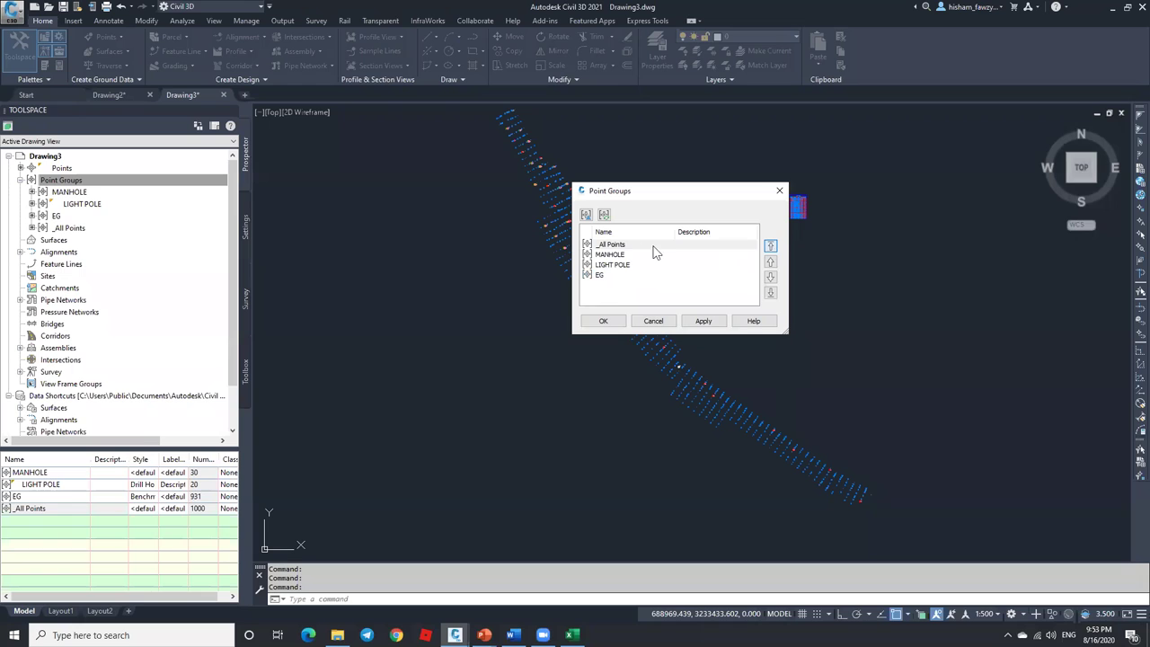
click(769, 275)
click(769, 276)
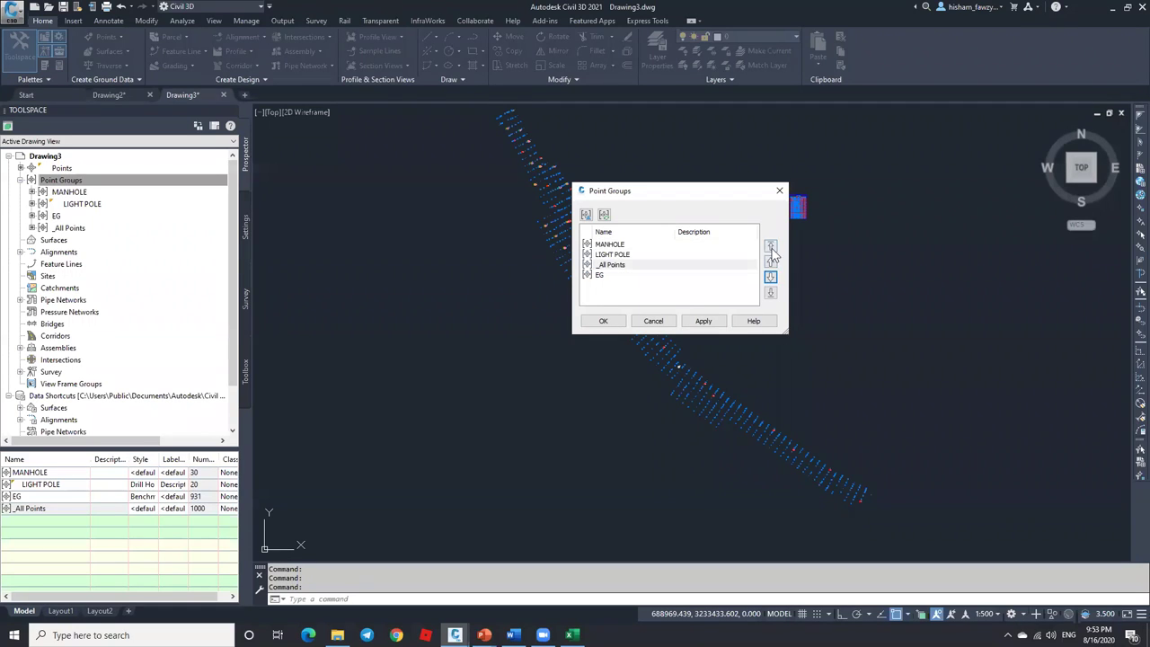
click(770, 246)
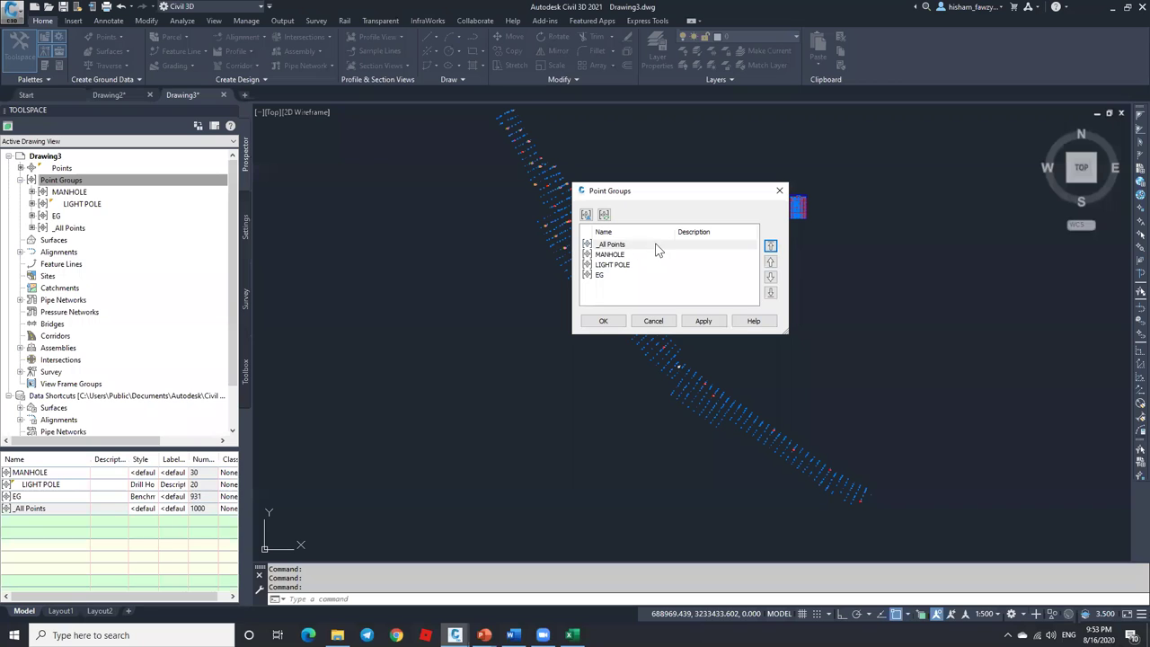
click(606, 323)
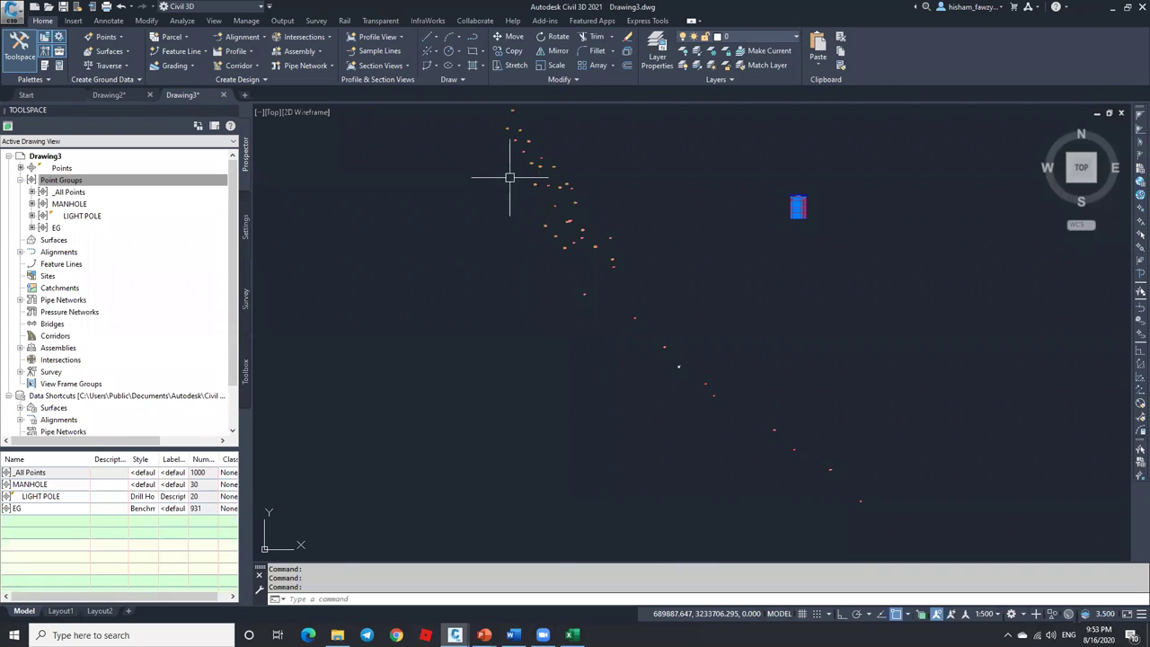
scroll(585, 226, up, 3)
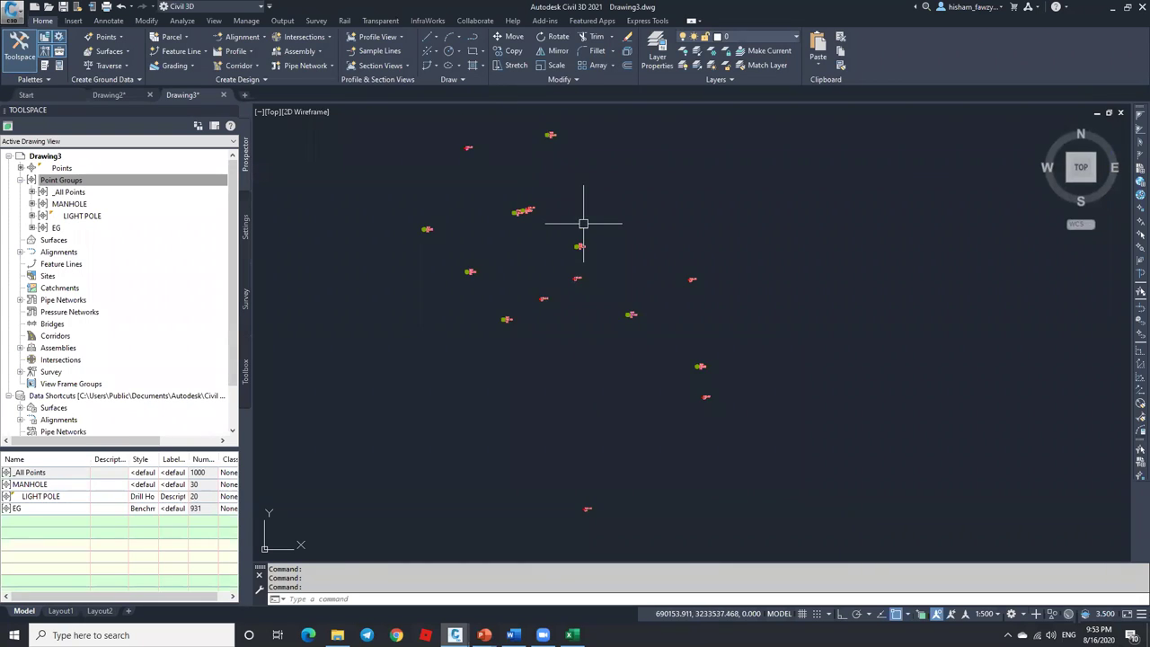
scroll(641, 288, up, 5)
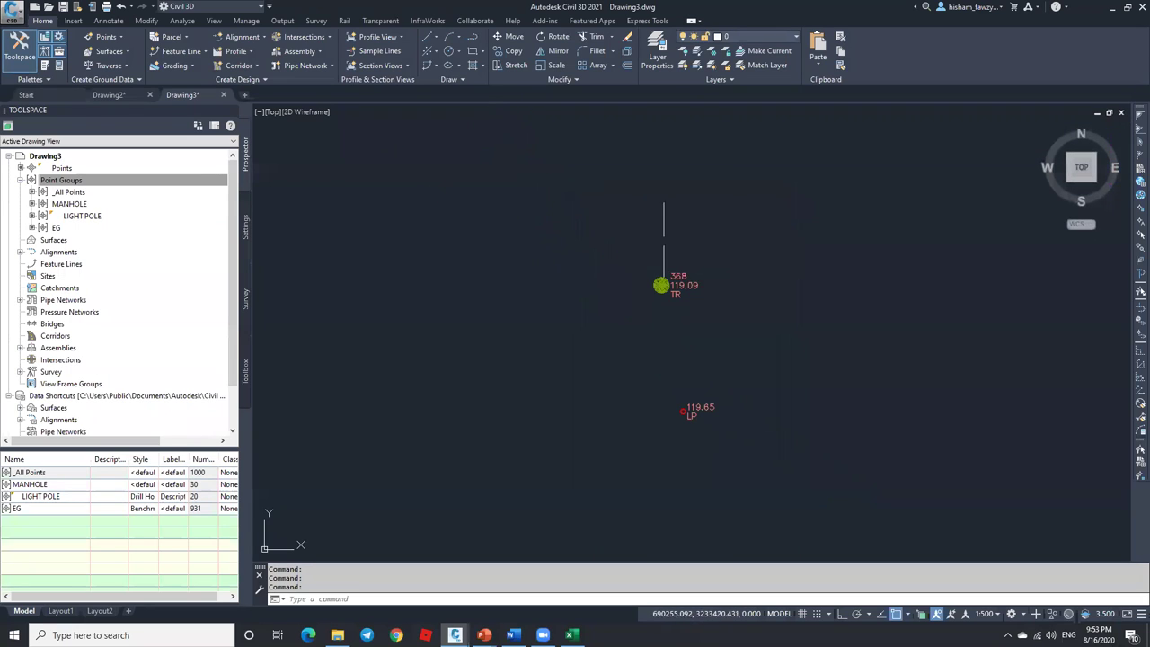
scroll(676, 235, down, 4)
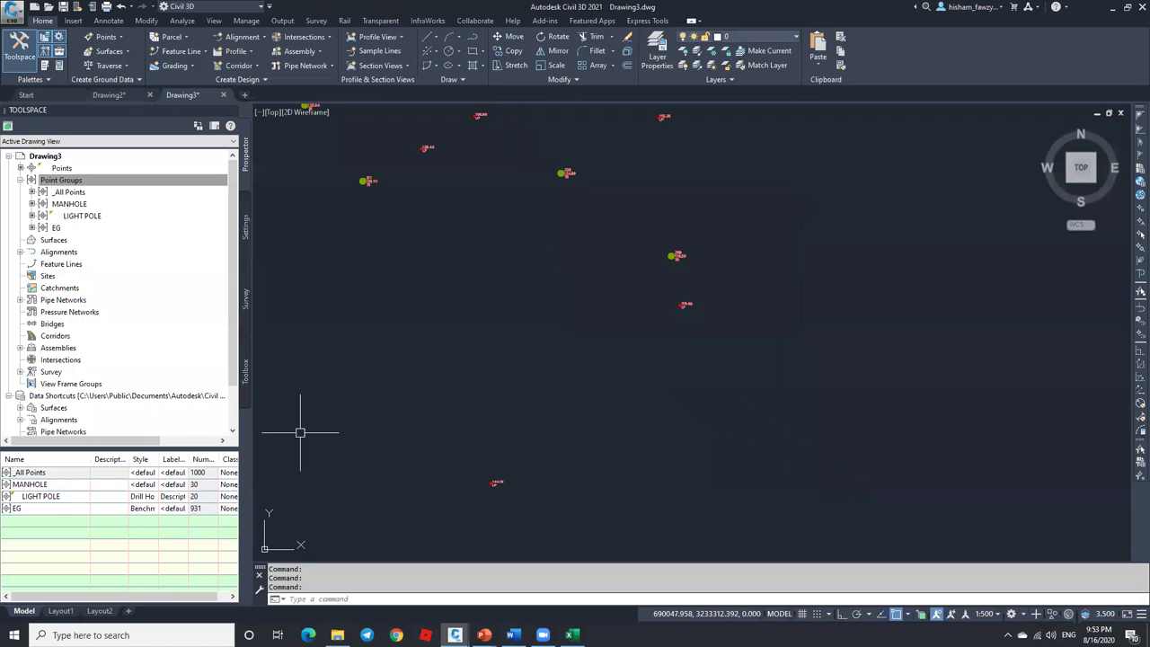
Apply the _All Points overrides of <none> for Style and Point Label Style.
click(99, 190)
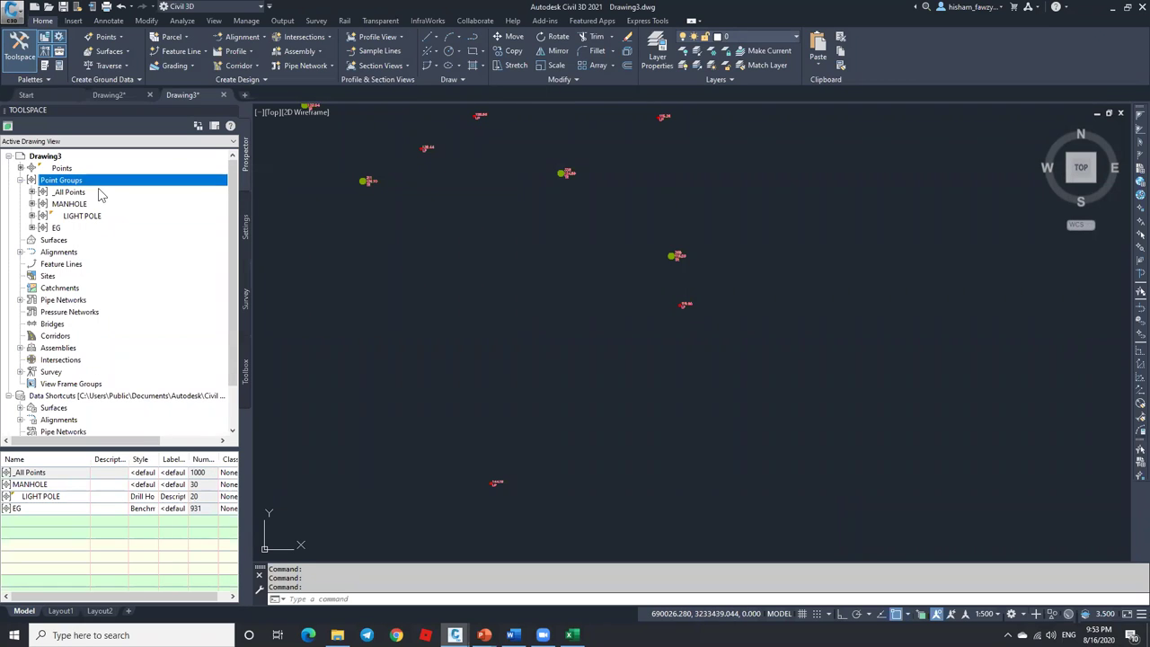
click(98, 192)
right_click(98, 192)
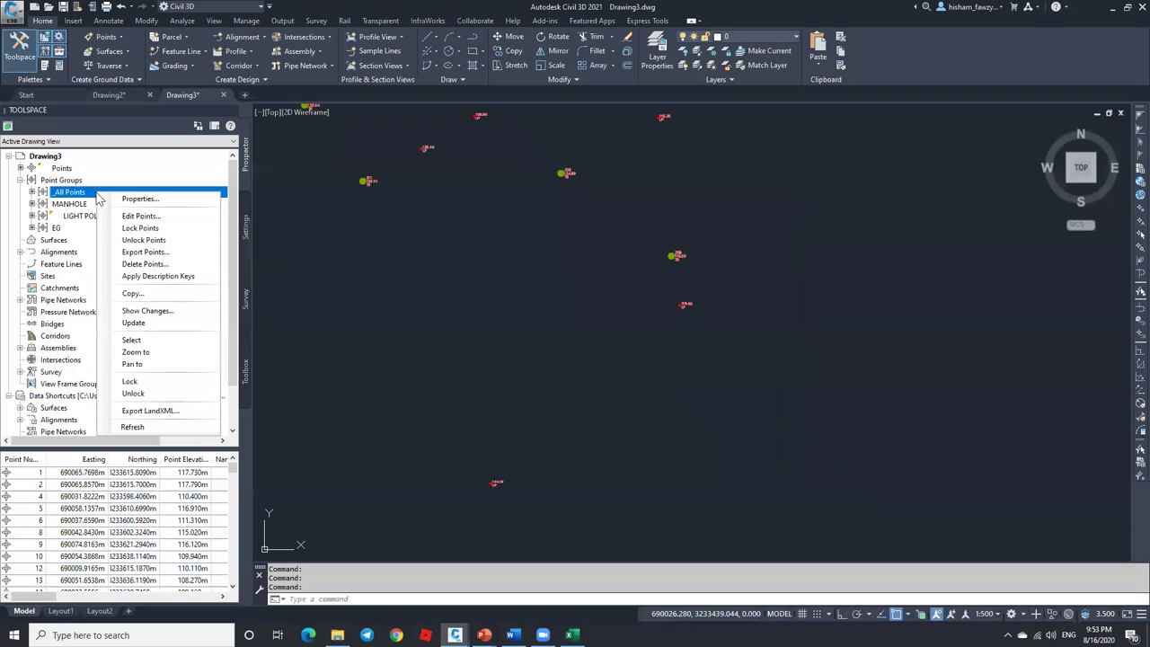
click(187, 199)
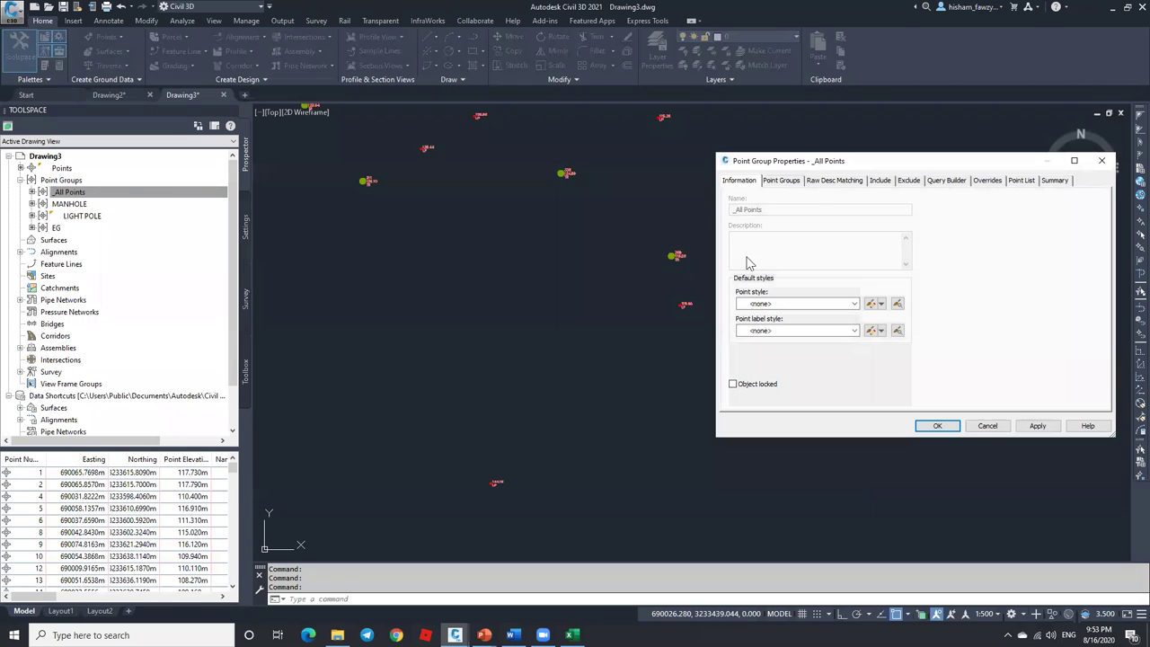
click(987, 181)
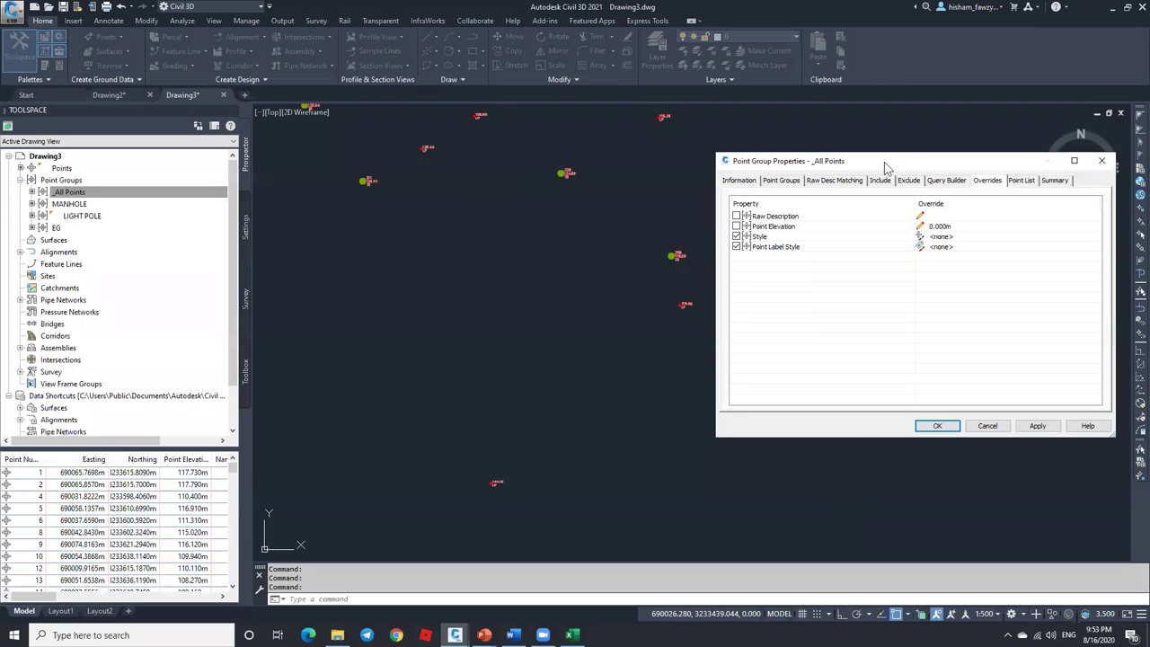
drag(885, 168, 629, 163)
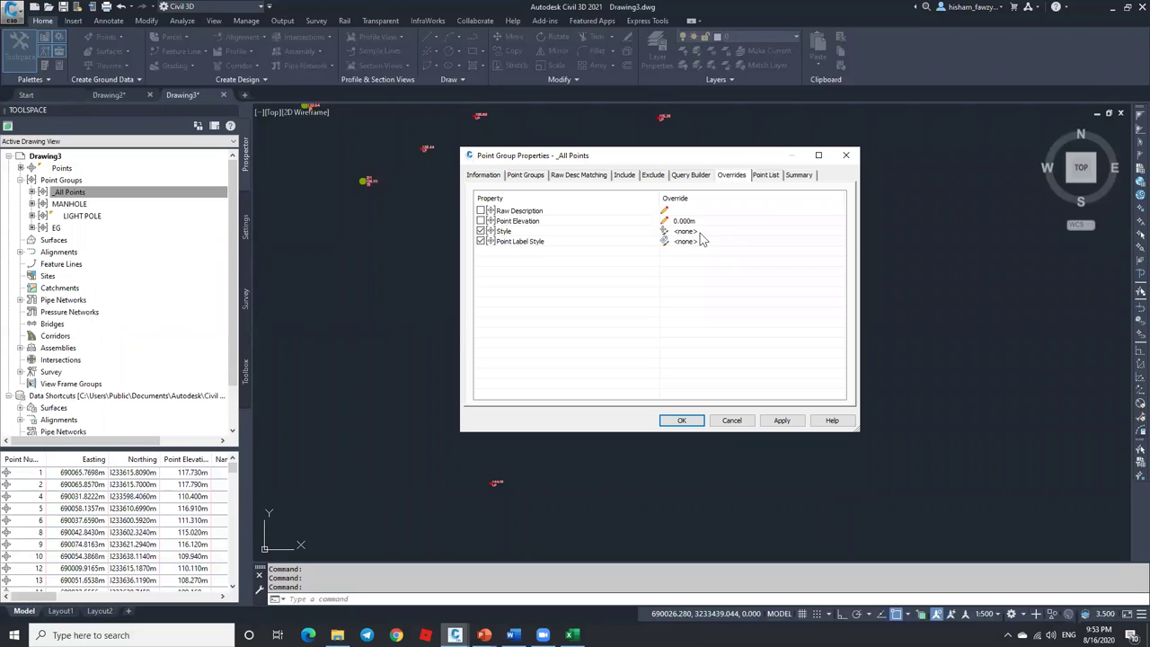
click(689, 425)
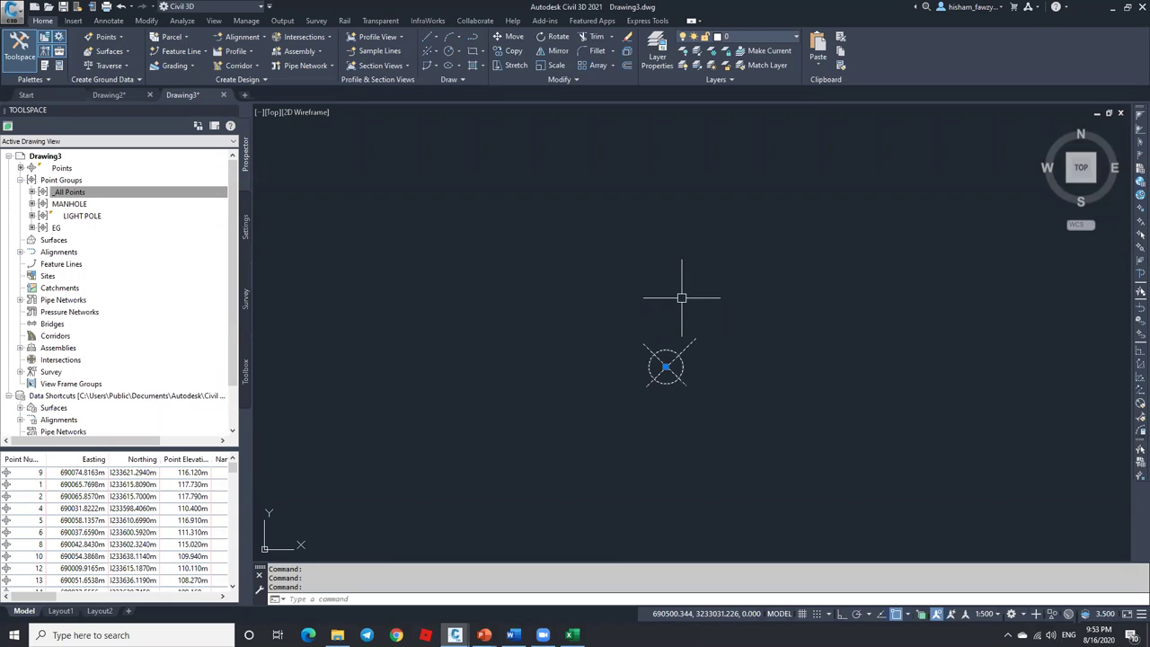
Erase the stray point, then sort the point list by Point Number.
key(Delete)
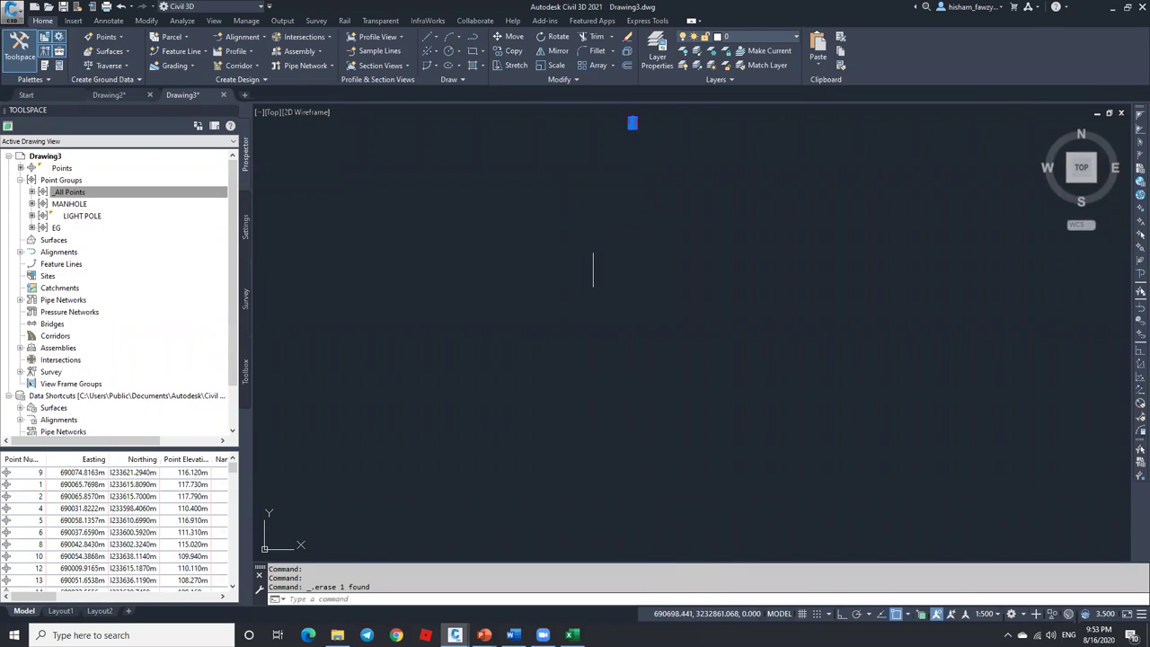
scroll(575, 229, up, 2)
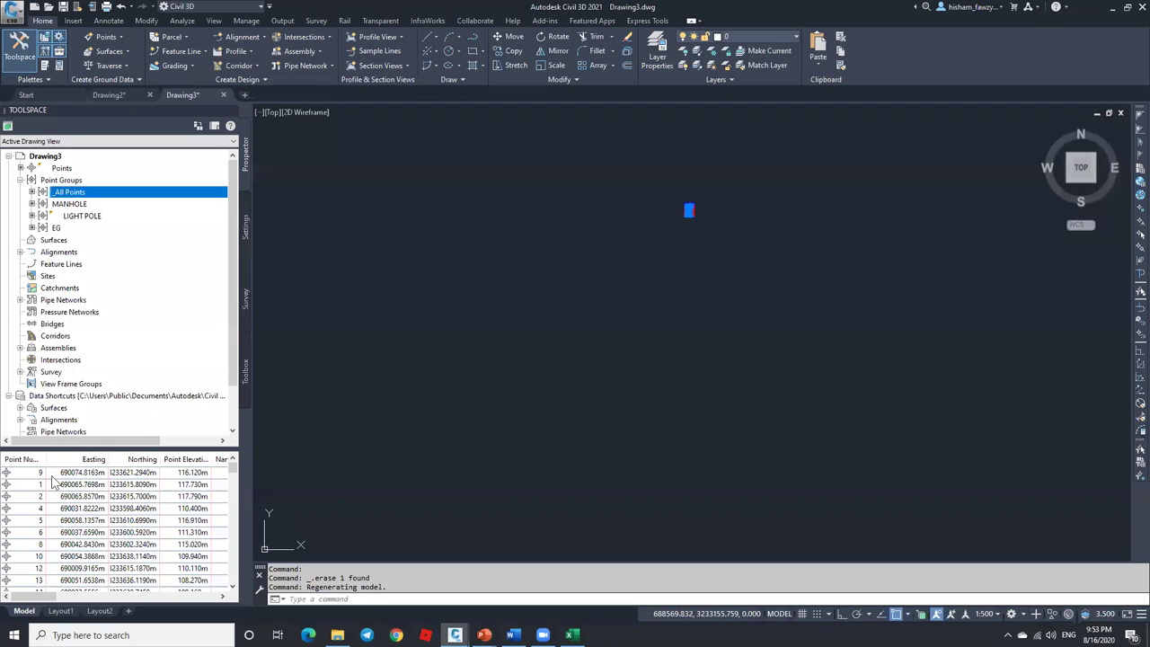
click(19, 459)
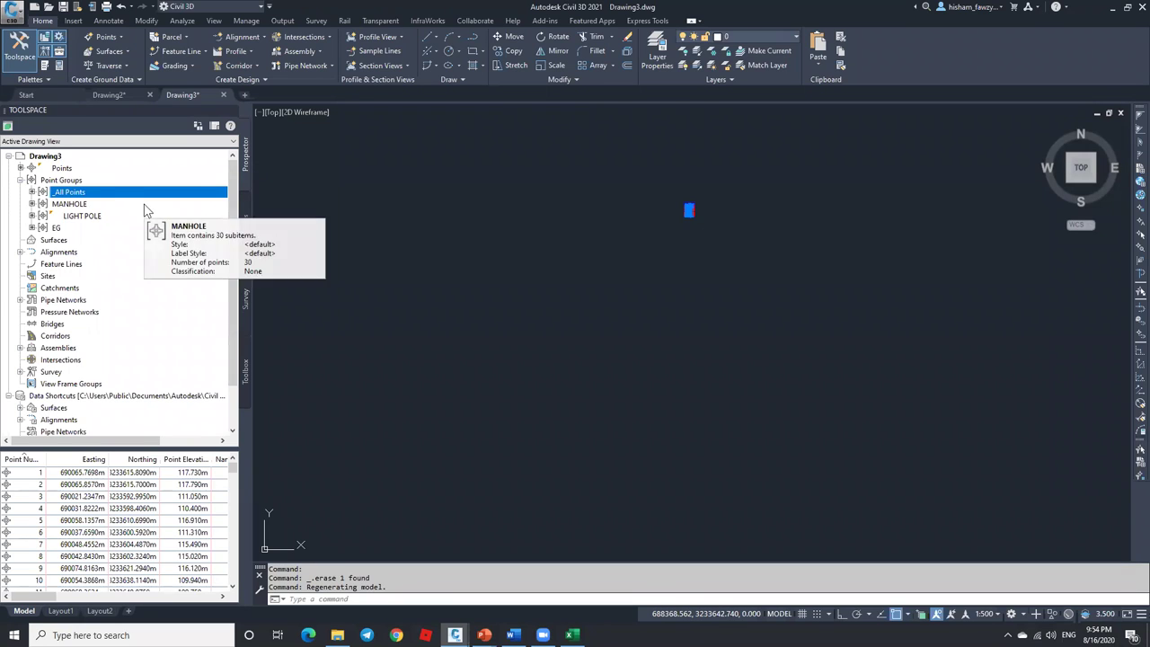
right_click(88, 194)
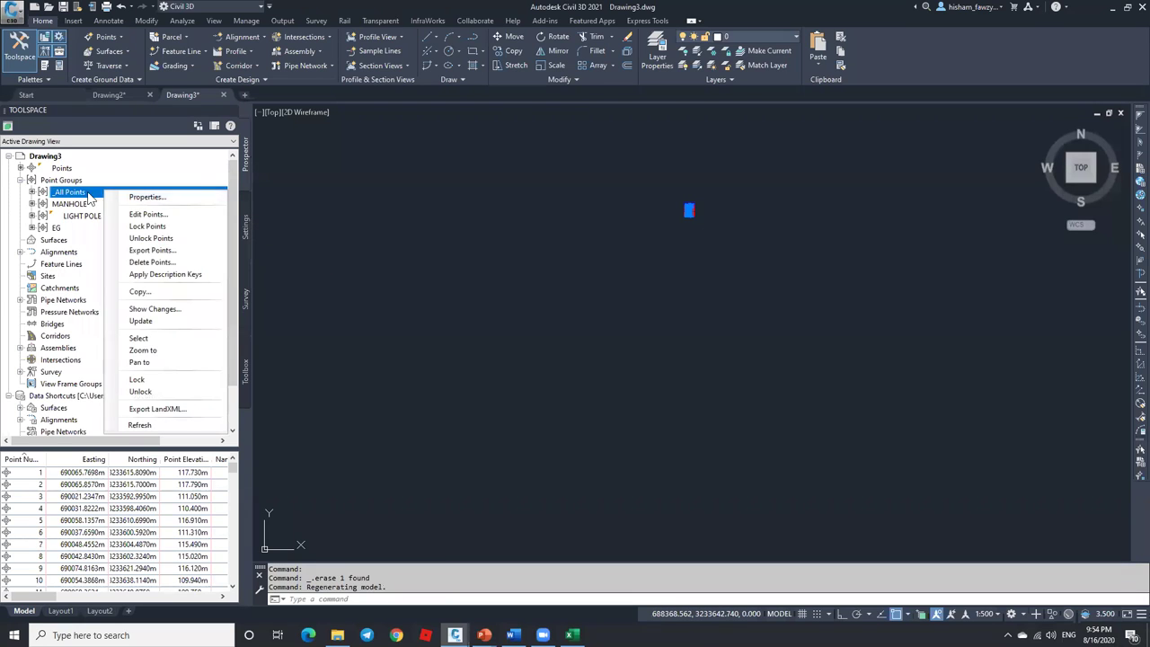
Turn off the Point Label Style override in the _All Points group properties.
click(145, 197)
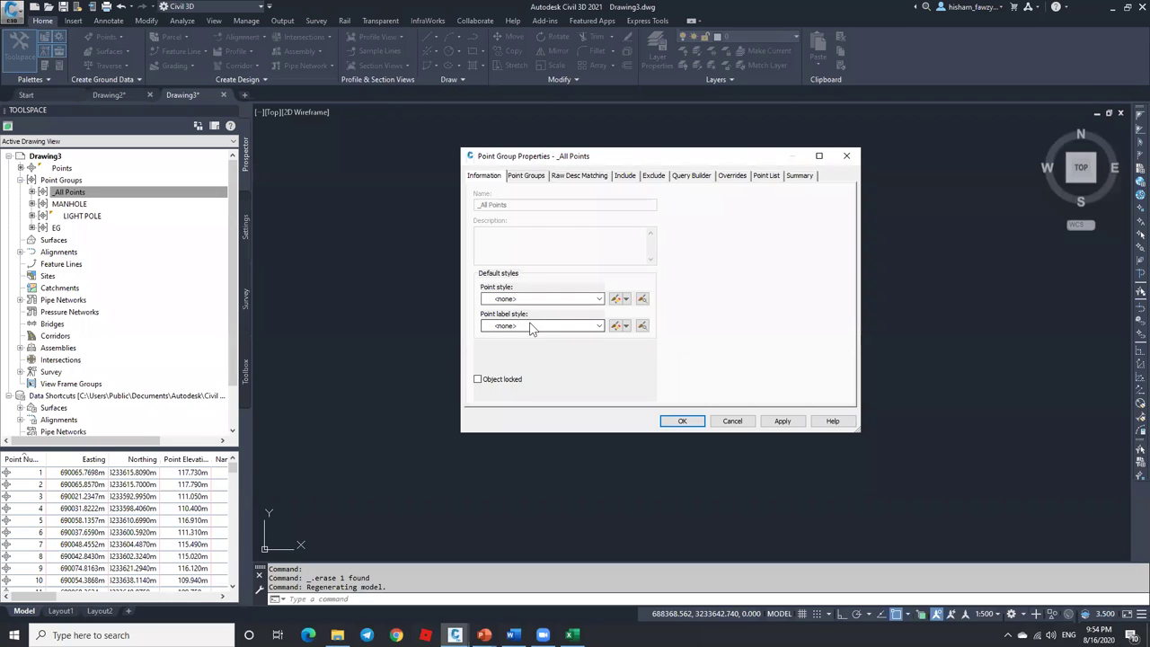
click(731, 176)
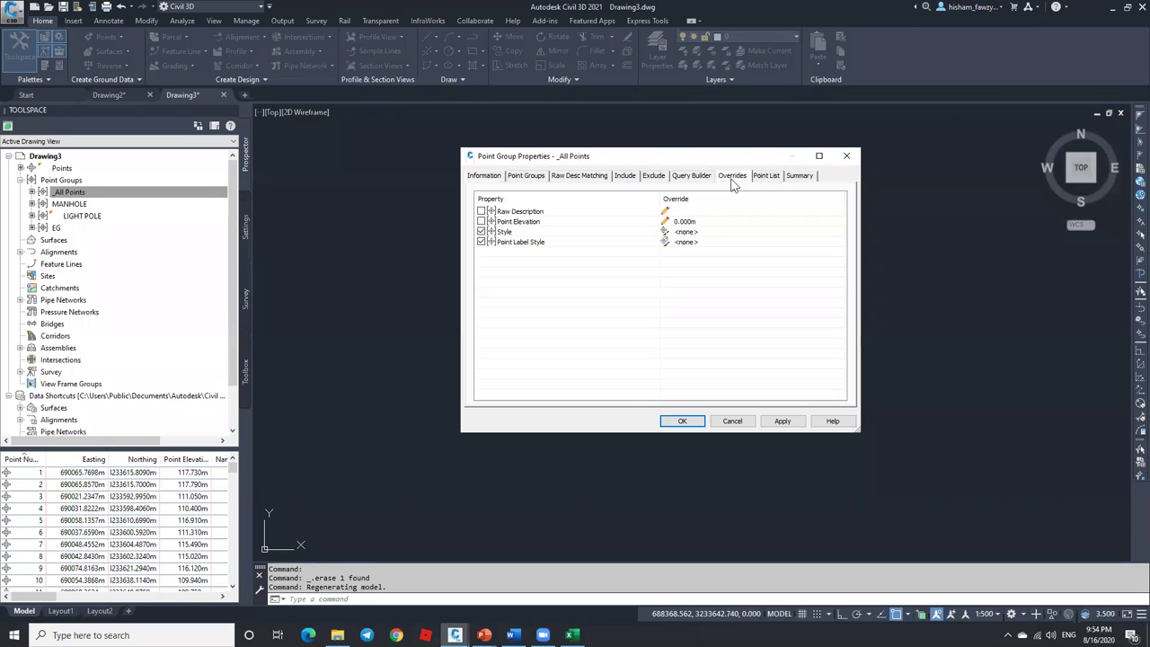
click(481, 242)
click(682, 420)
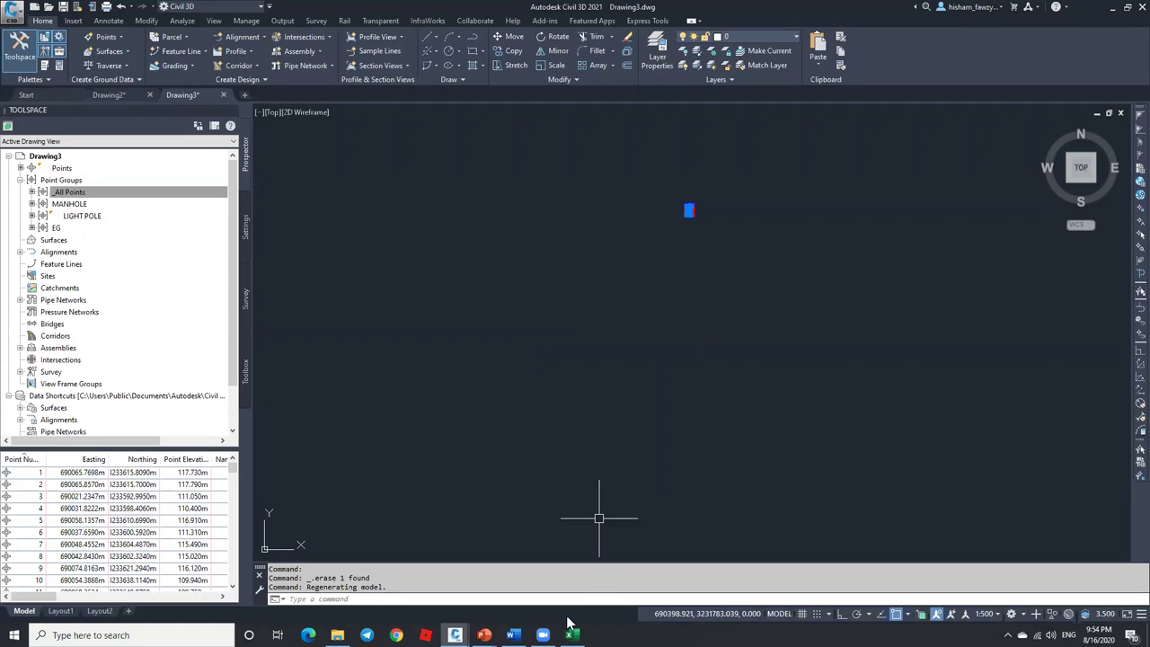
Glance at the PowerPoint slide show, then minimise it to return to Drawing3.
mouse_move(484, 636)
click(552, 583)
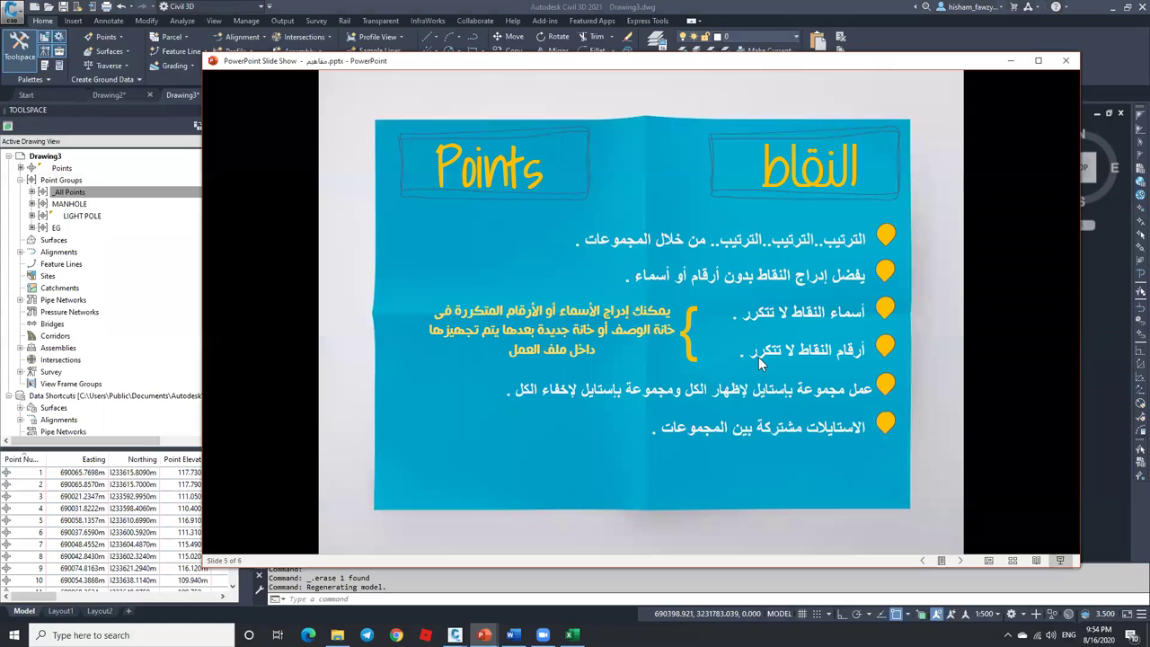
click(1009, 61)
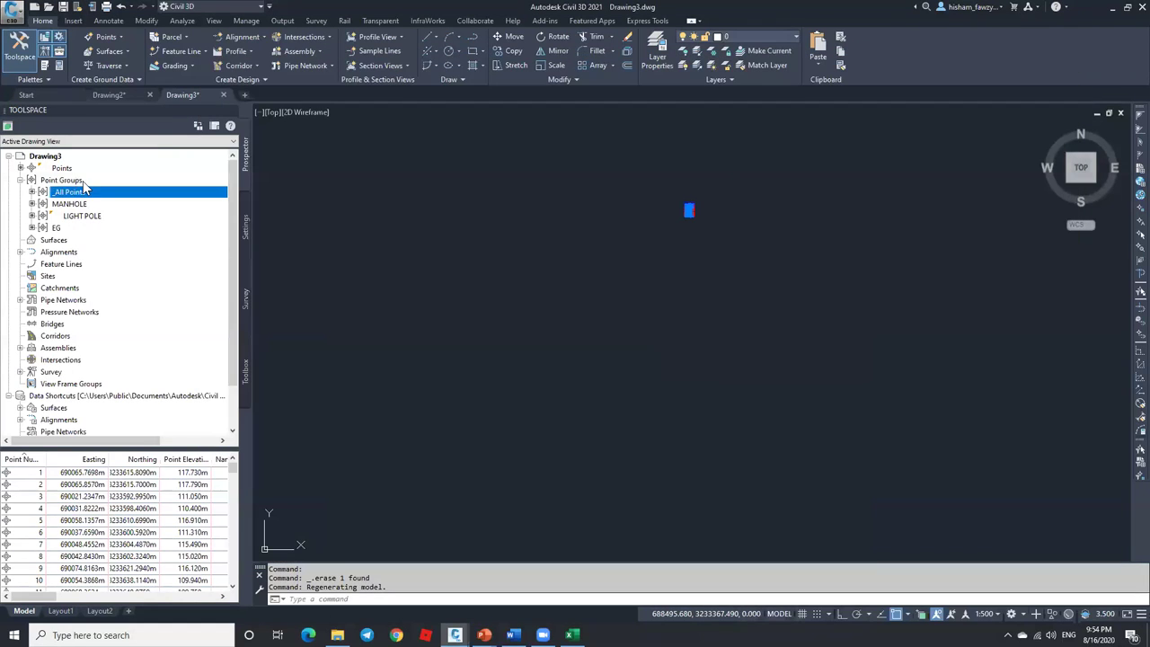
Move _All Points to the bottom of the point group order.
right_click(83, 182)
click(116, 189)
click(770, 292)
click(603, 320)
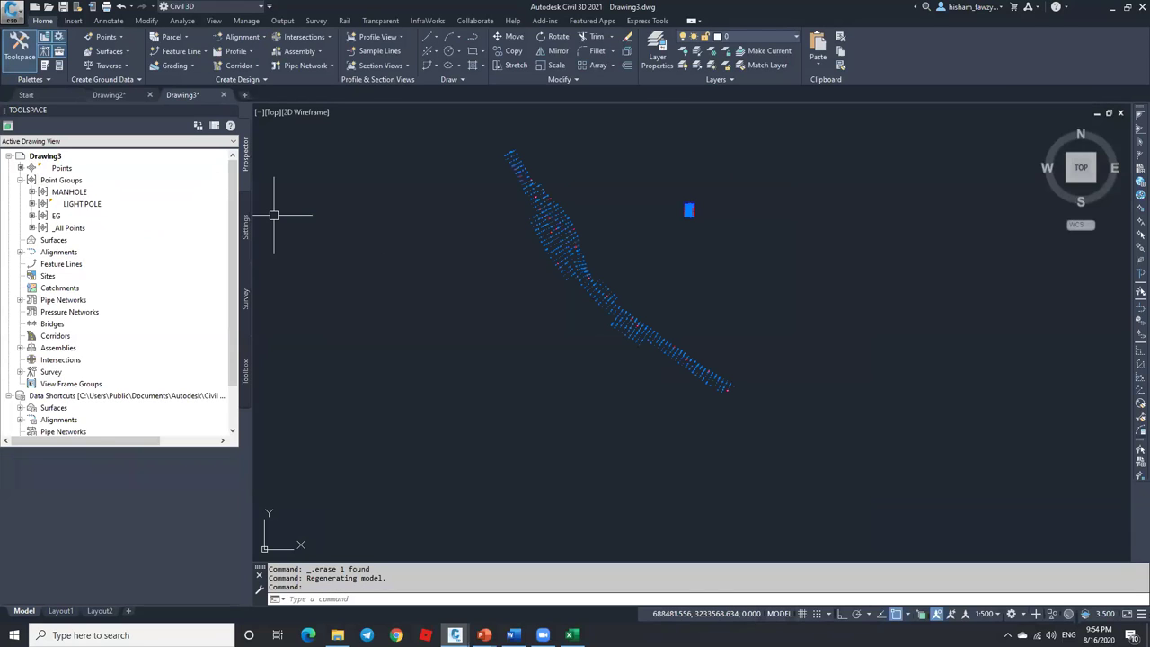
Set the MANHOLE group's point label style to Description Only.
click(97, 191)
right_click(106, 191)
click(148, 197)
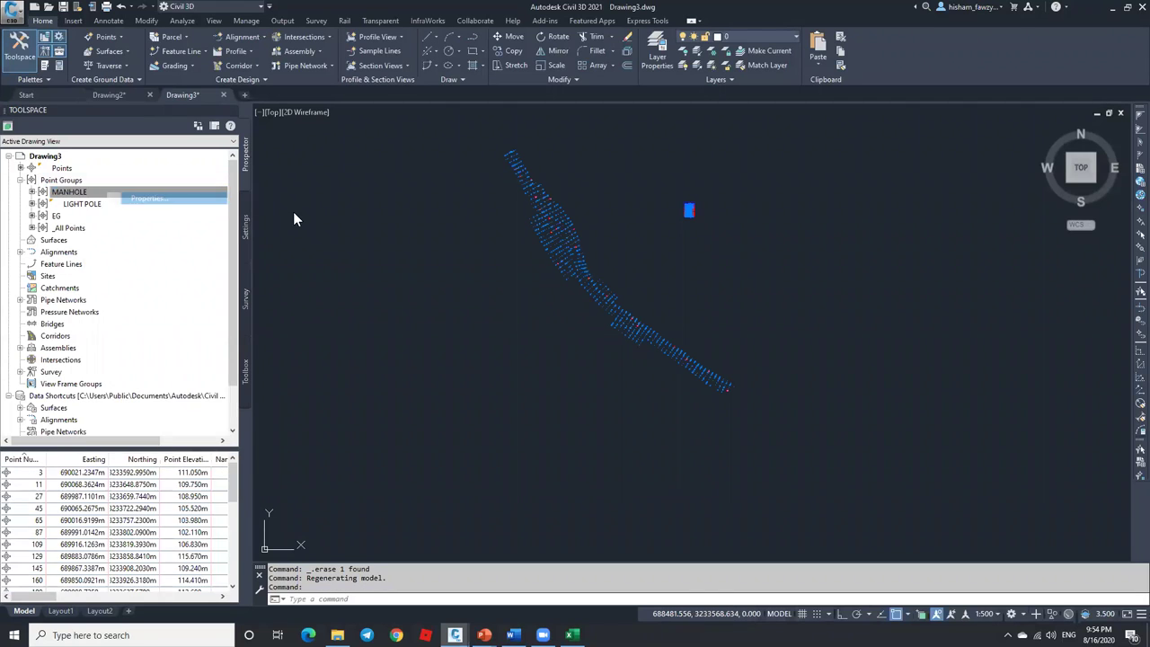
click(542, 298)
click(512, 310)
click(525, 327)
click(534, 357)
click(682, 420)
scroll(611, 310, up, 6)
scroll(663, 422, up, 2)
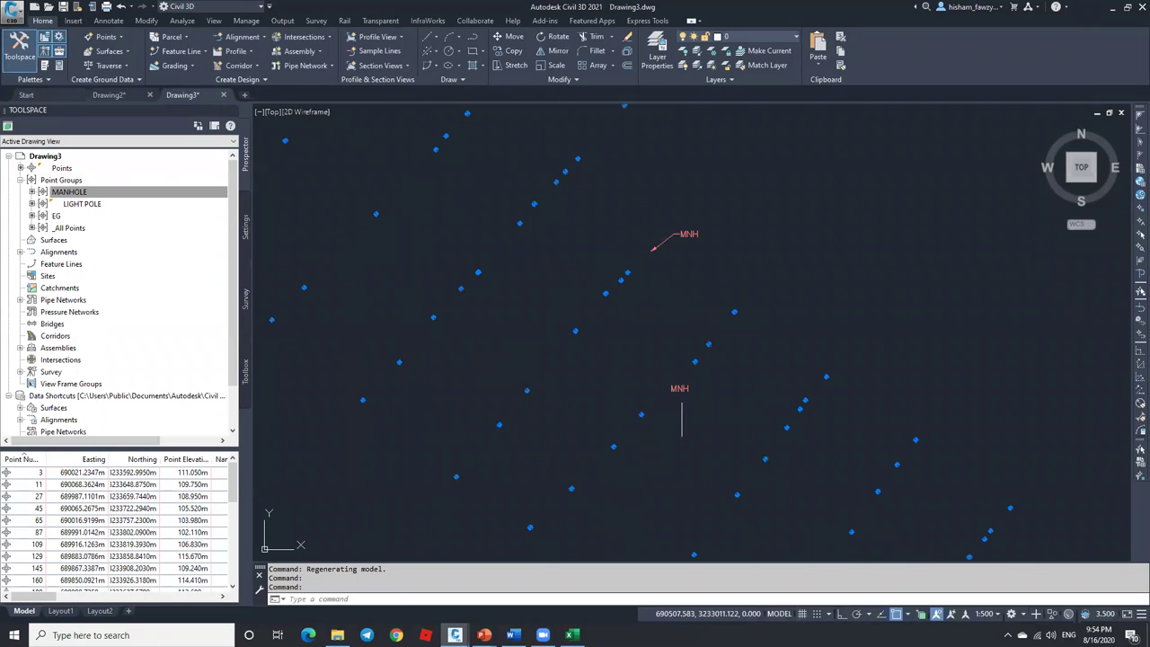
Give the MANHOLE point group the Basic point style.
right_click(127, 190)
click(166, 195)
click(557, 298)
click(519, 326)
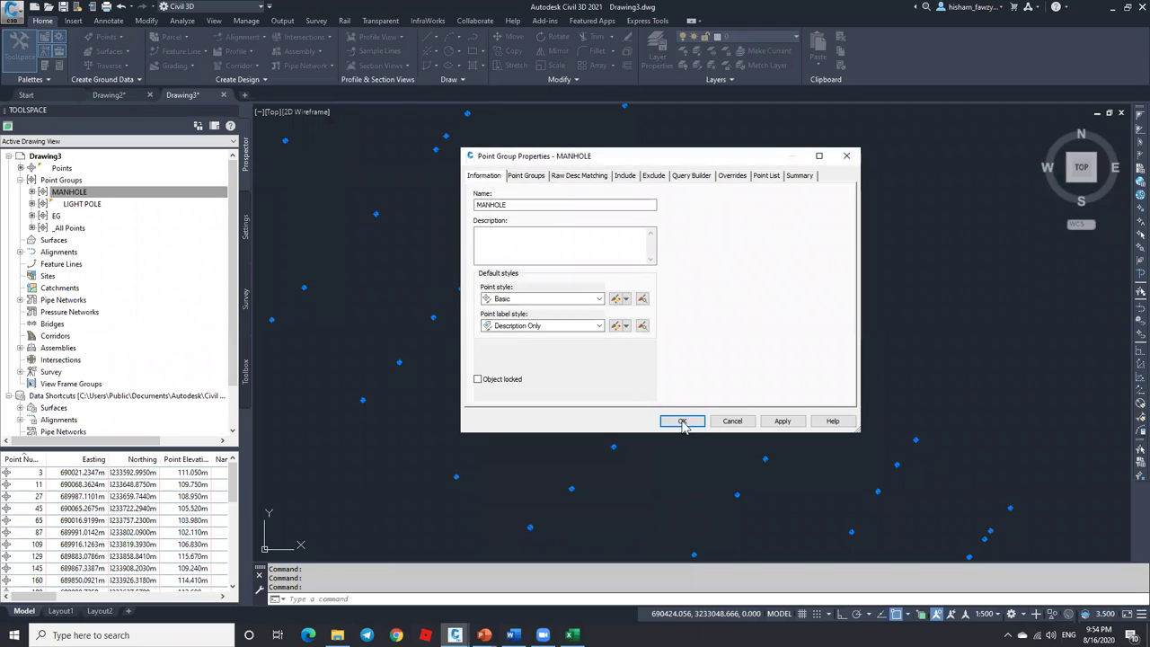
click(681, 421)
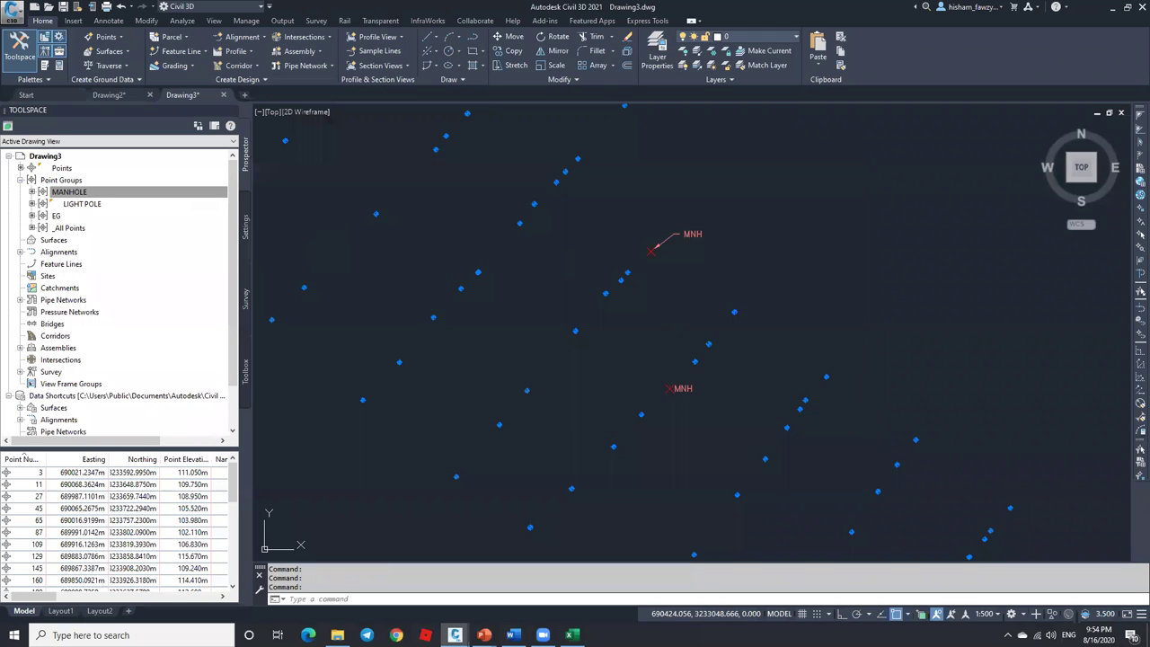
Set the EG group's point label style to Description Only.
right_click(93, 217)
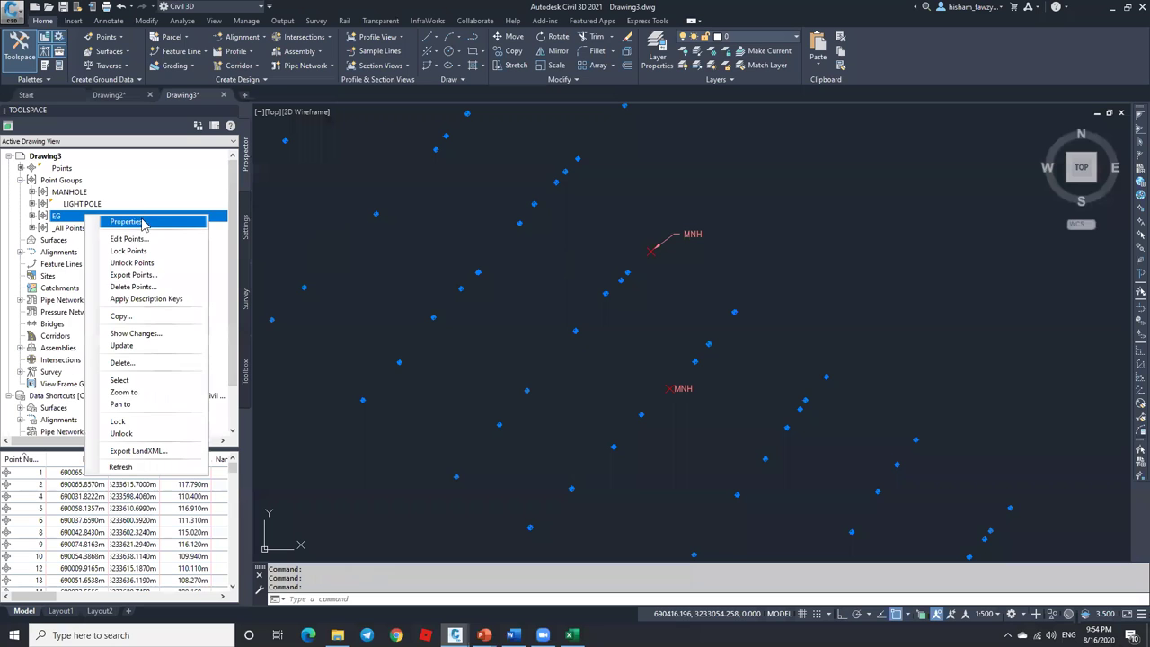
click(134, 222)
click(539, 325)
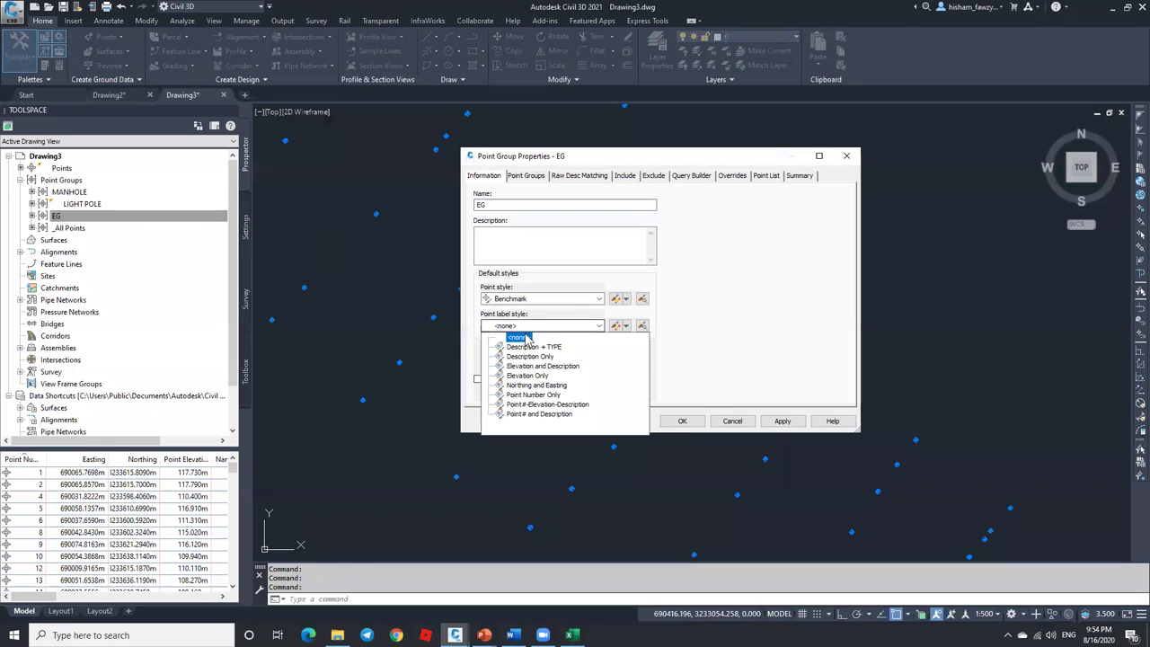
click(536, 349)
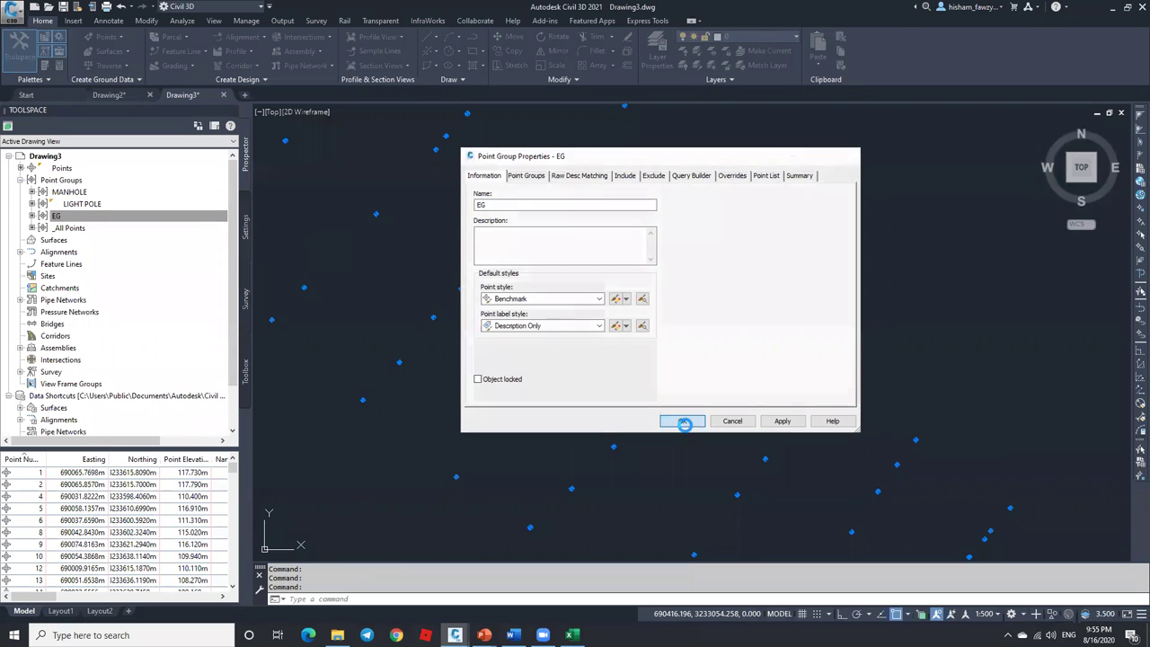
click(681, 420)
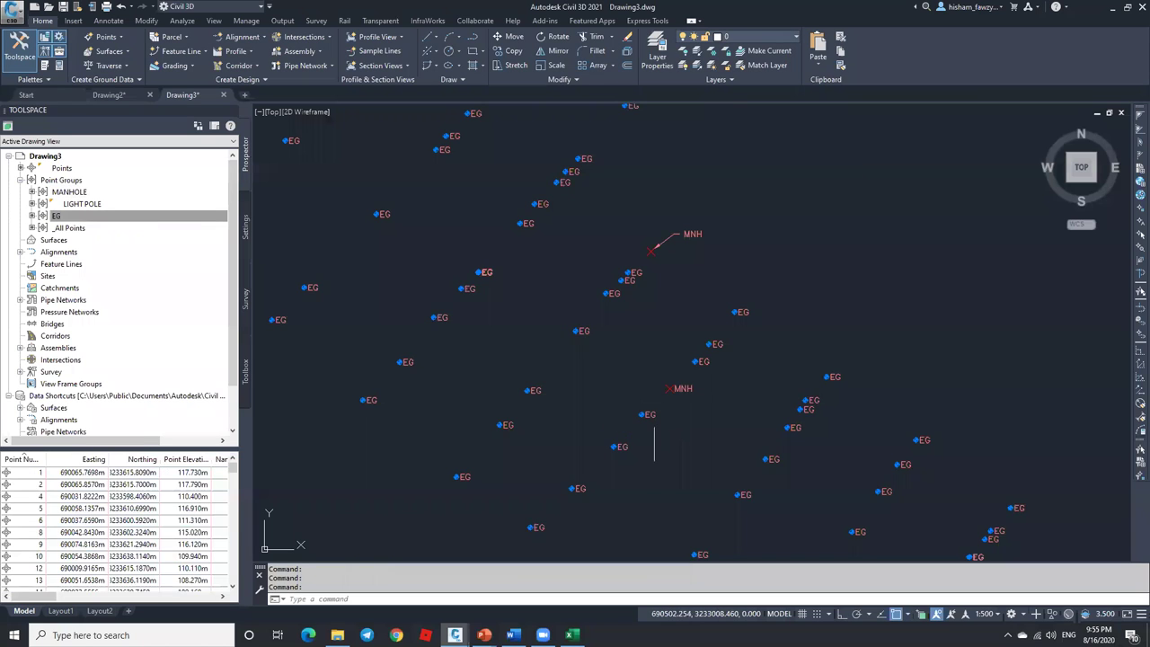
scroll(654, 427, up, 5)
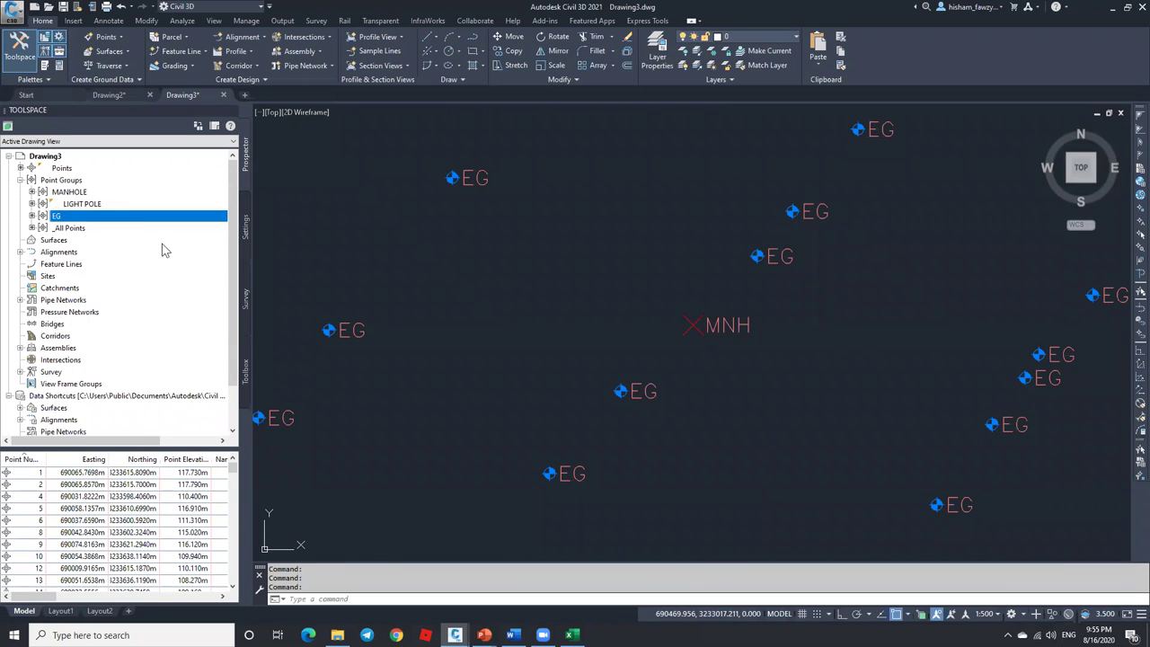
click(138, 192)
Edit the Description Only label style's text contents and make the colour White.
right_click(138, 192)
click(177, 202)
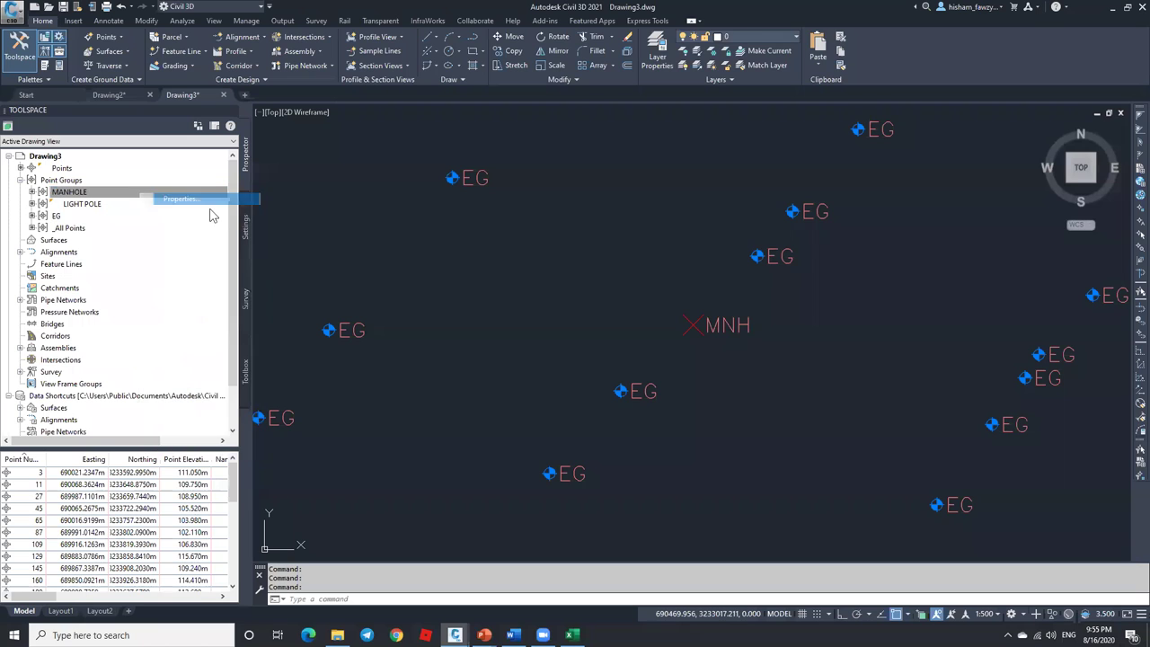
click(617, 327)
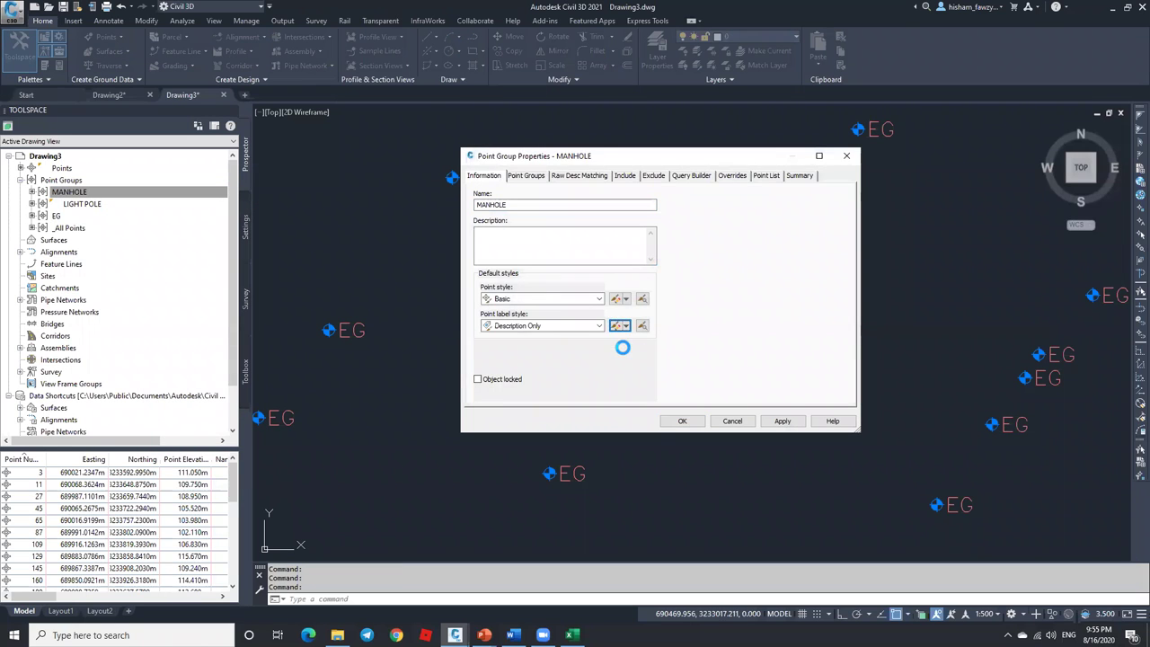
click(619, 268)
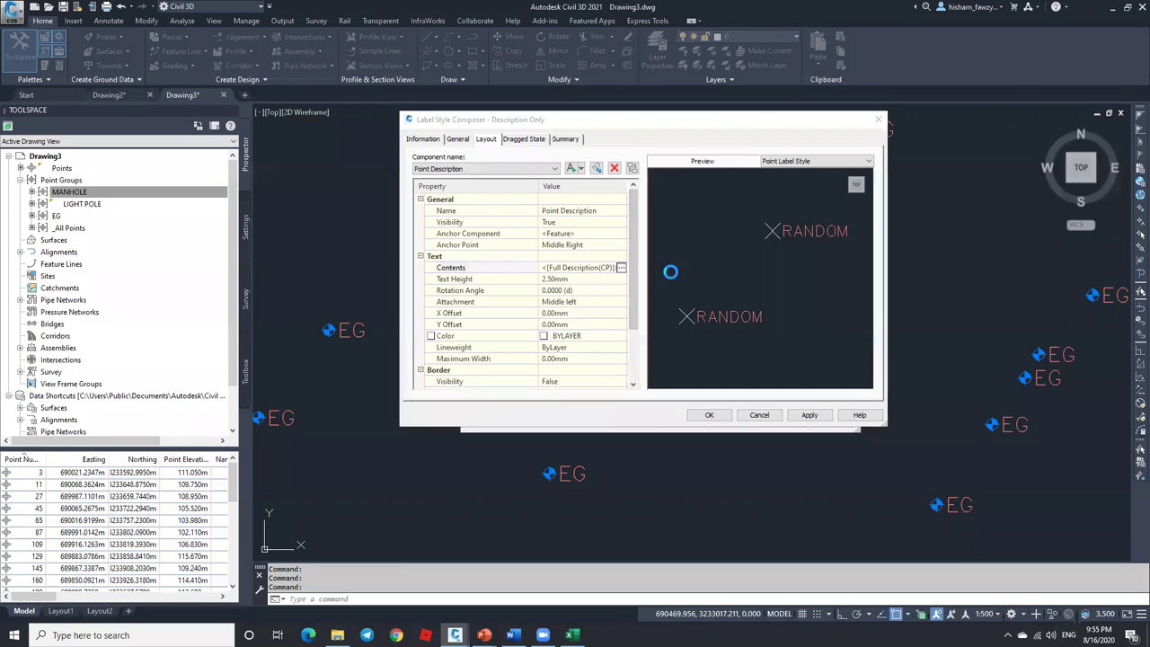
click(403, 161)
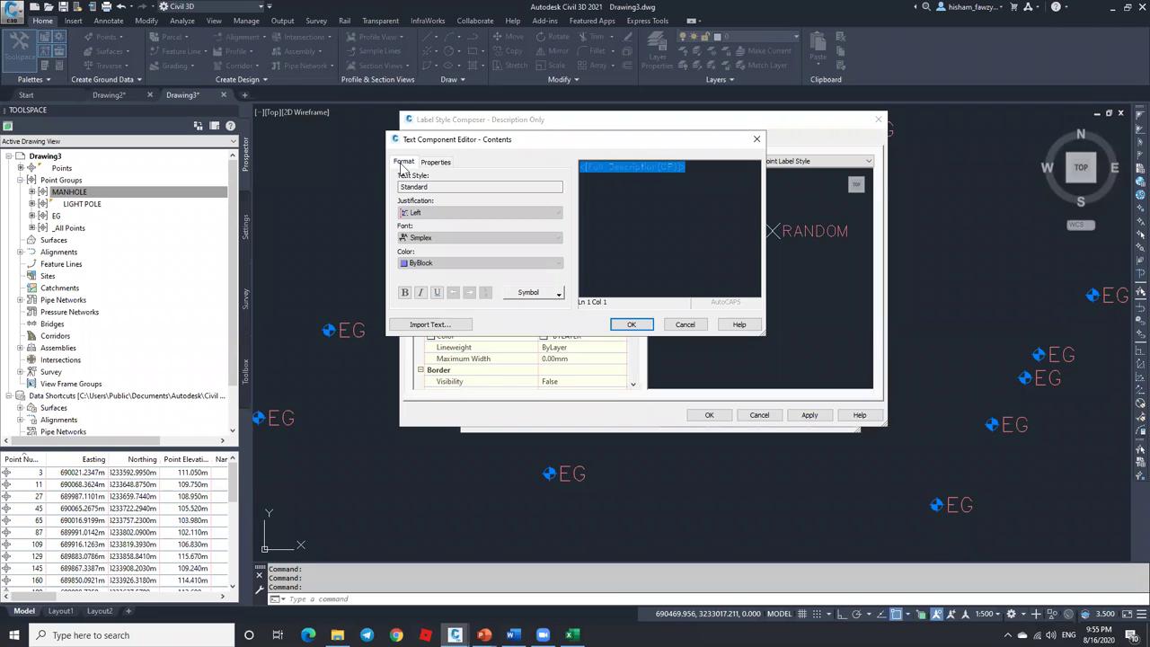
click(425, 263)
click(426, 334)
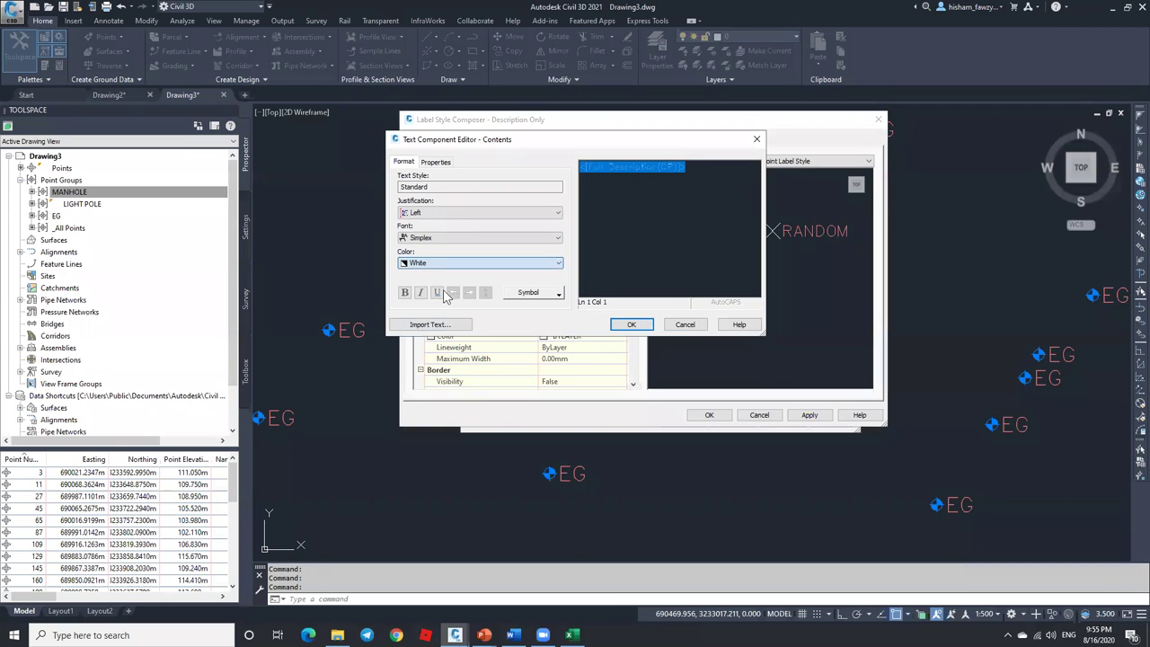
Switch the label font to Tahoma and confirm back through all dialogs.
click(457, 235)
key(t)
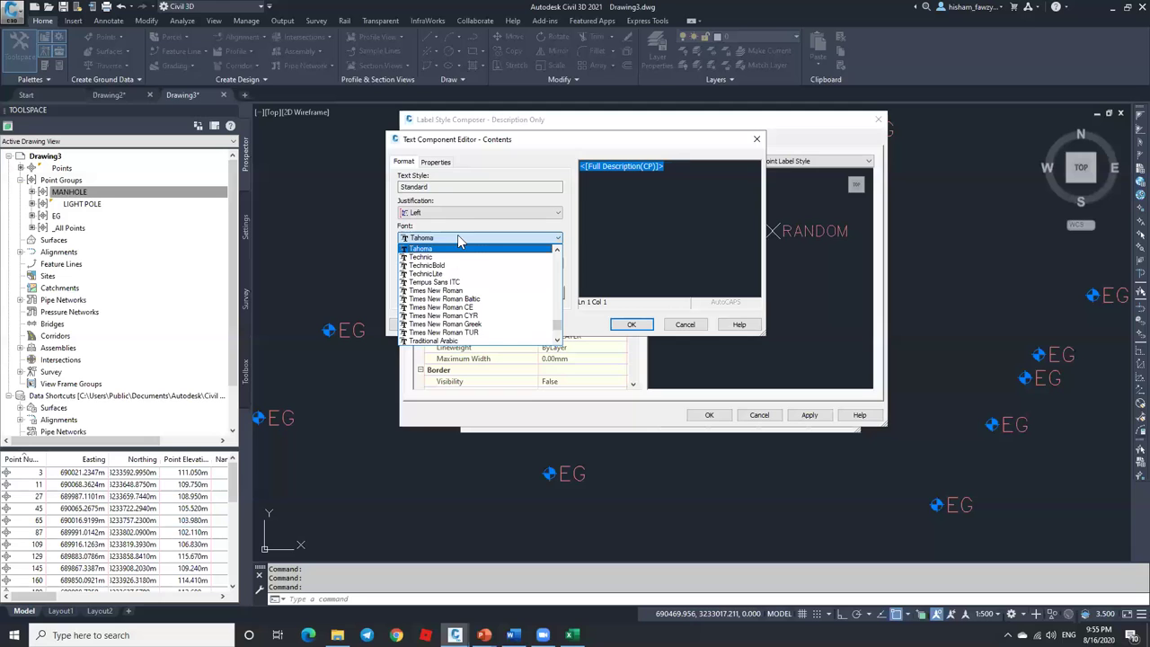
key(Return)
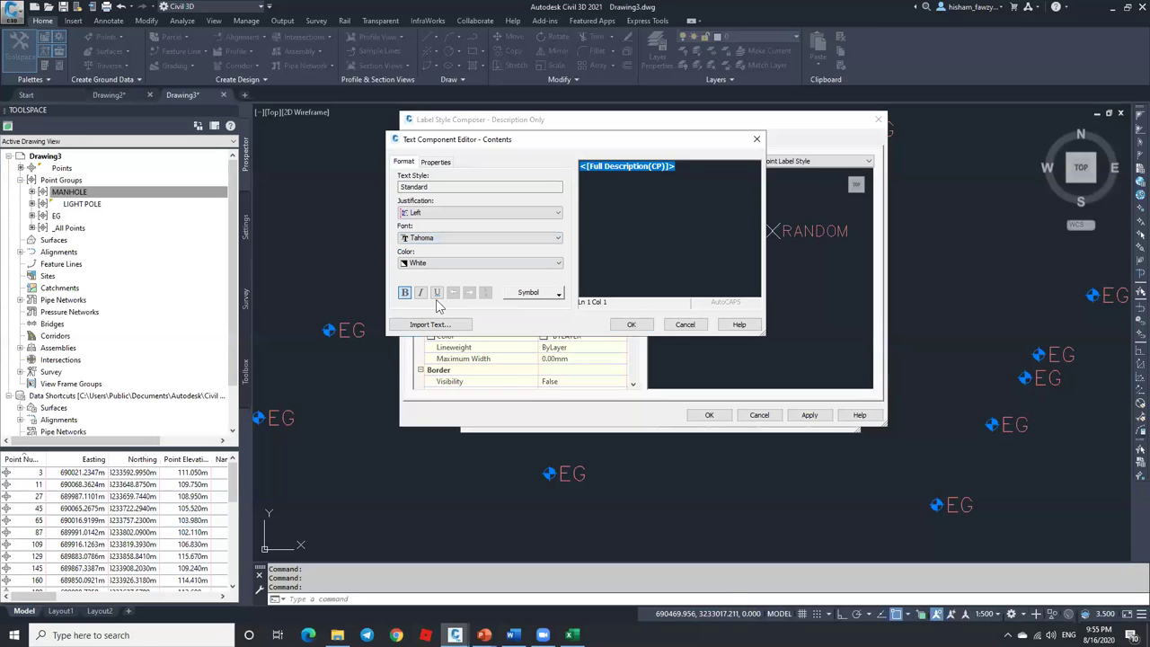
click(631, 324)
click(709, 414)
click(683, 421)
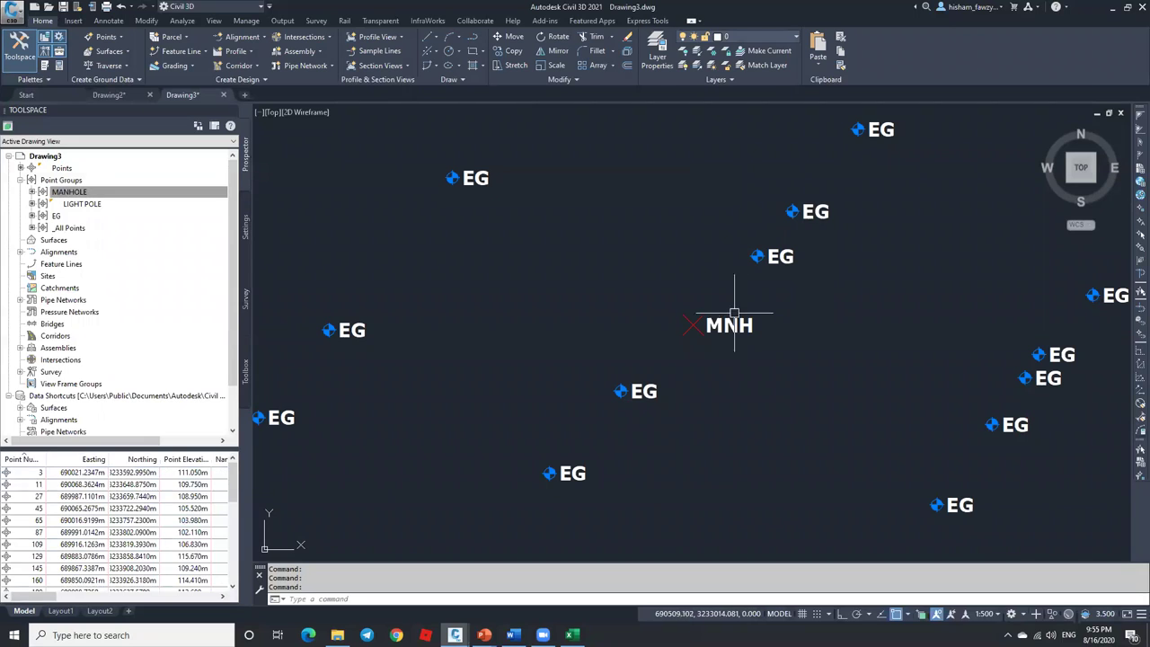
click(94, 191)
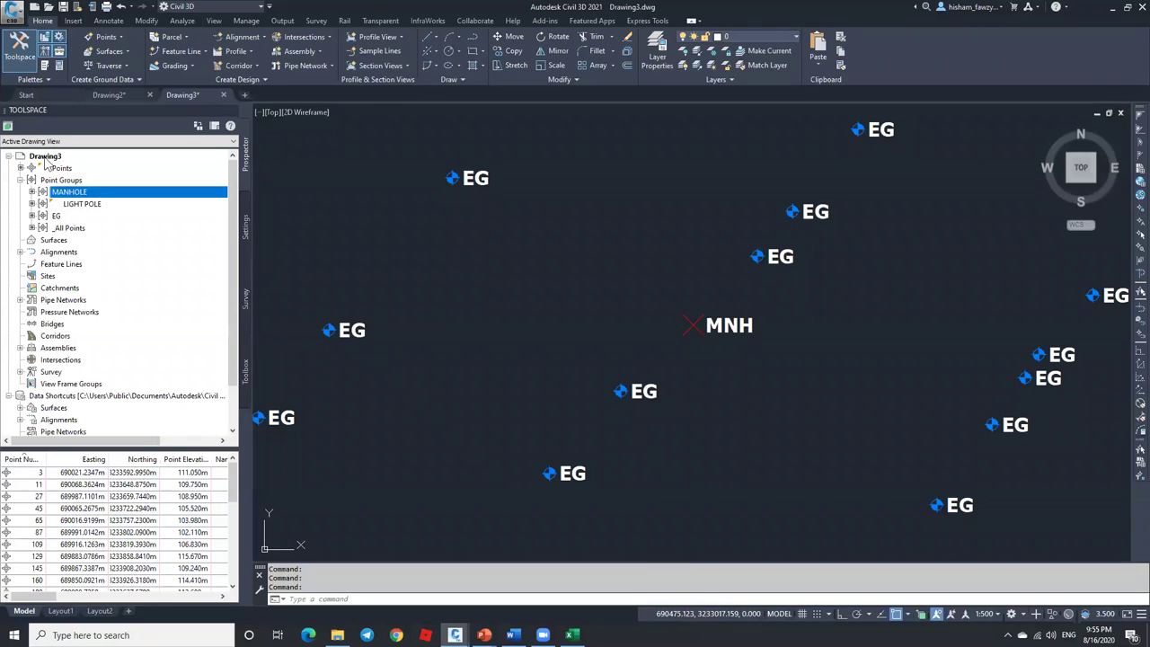
Reopen MANHOLE properties and keep Description Only as its point label style.
click(94, 216)
click(118, 192)
right_click(123, 190)
click(157, 196)
click(574, 326)
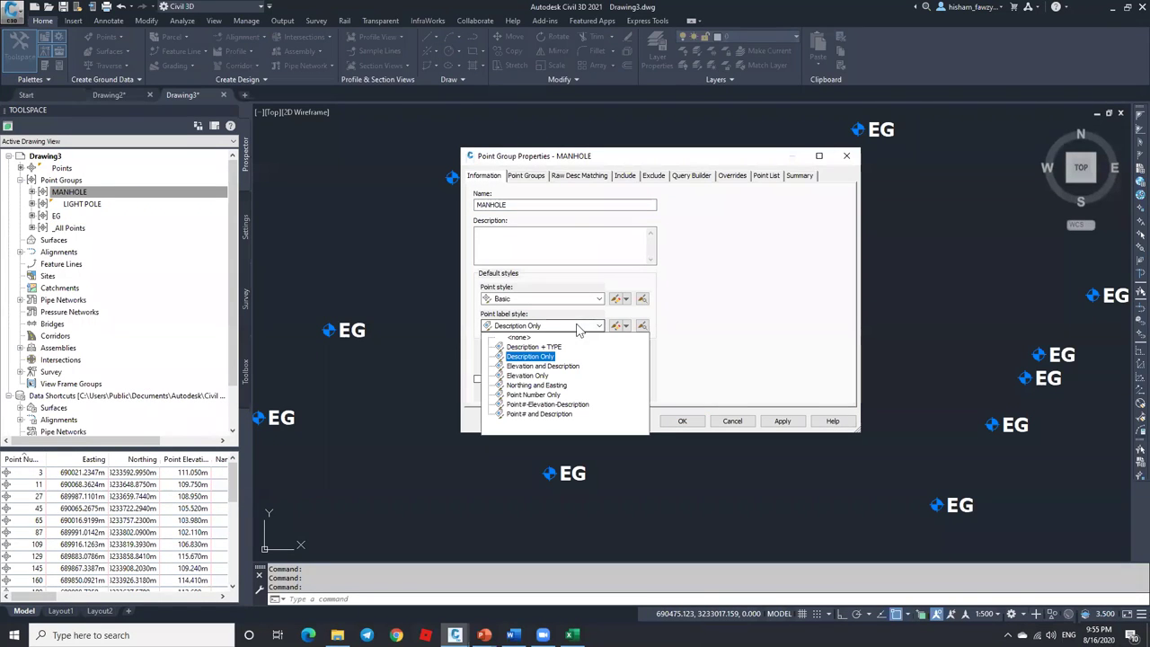
click(568, 327)
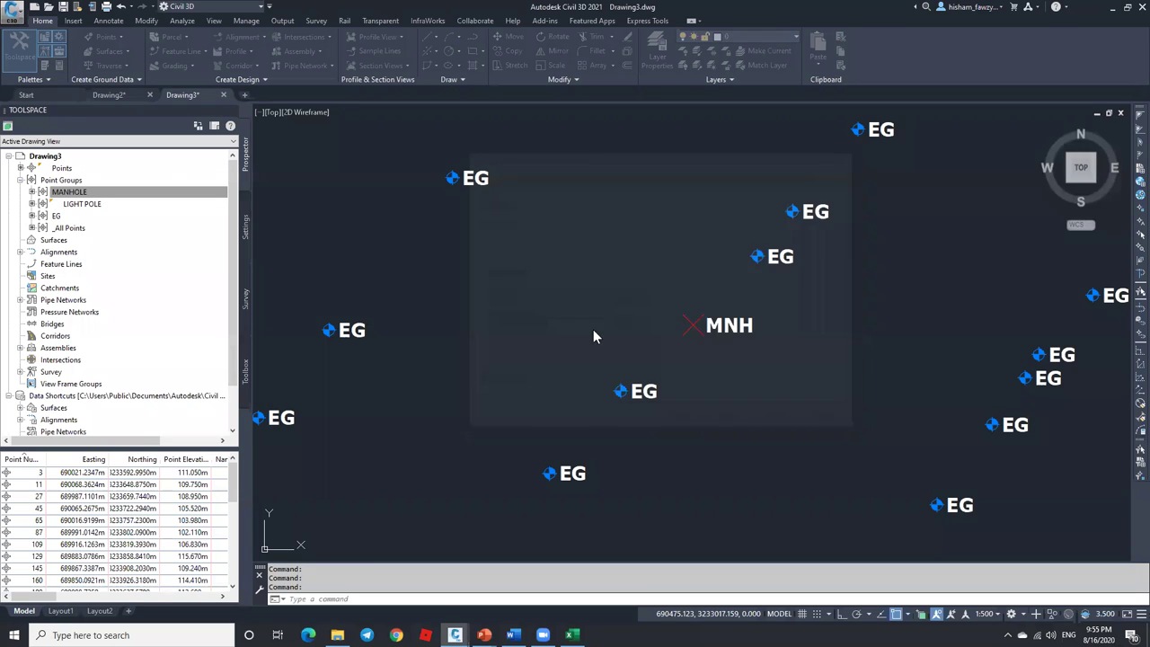
key(Return)
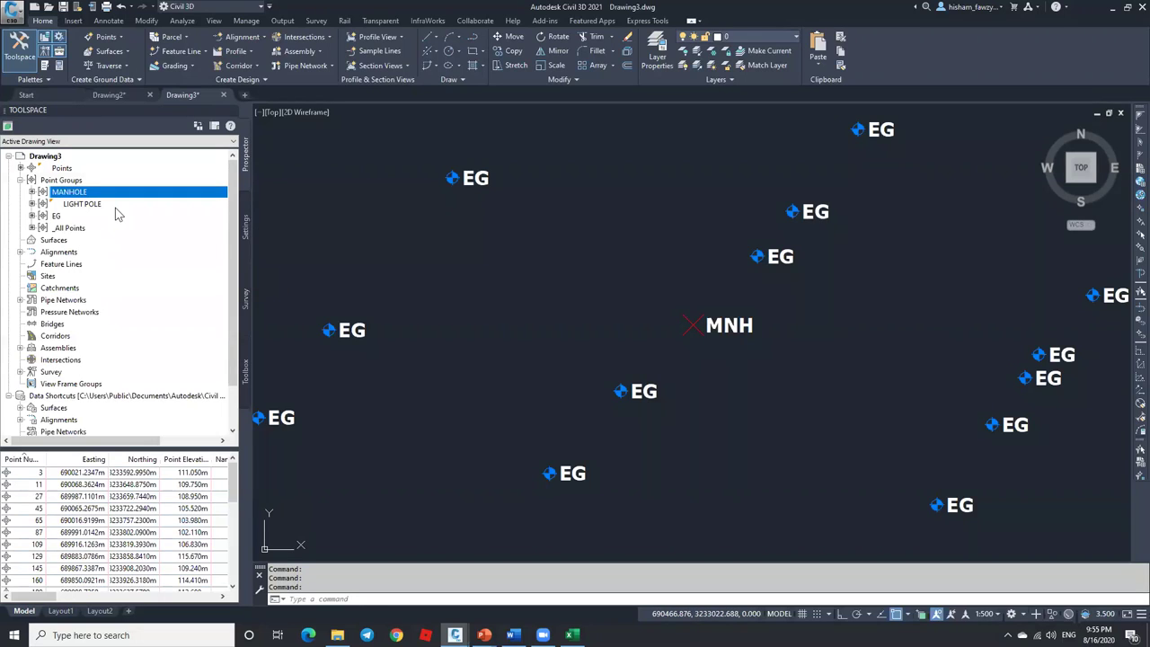
Pick the MANHOLE group's point label style again and confirm the settings.
mouse_move(117, 213)
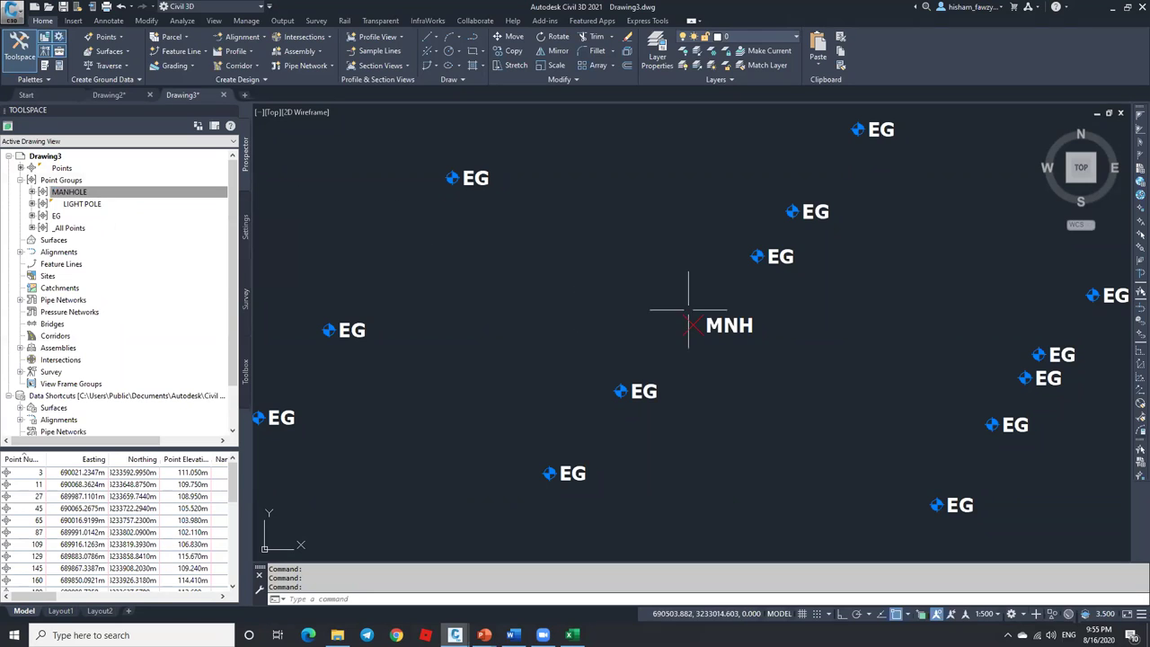
right_click(137, 193)
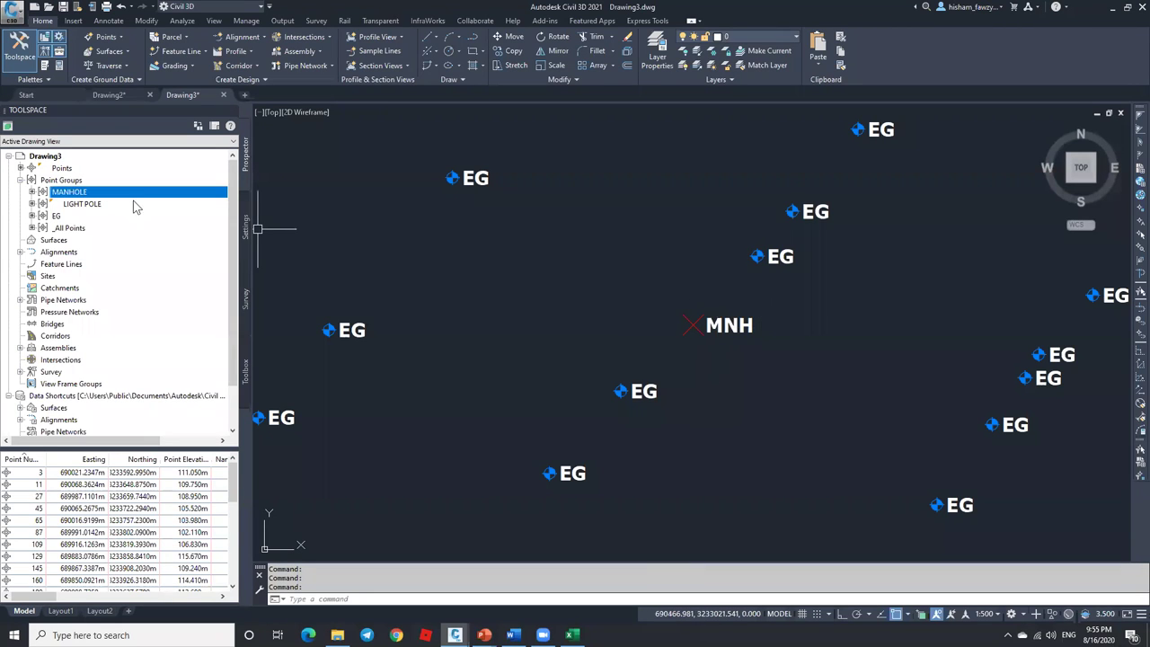
click(162, 203)
click(566, 326)
click(530, 356)
click(682, 420)
key(Escape)
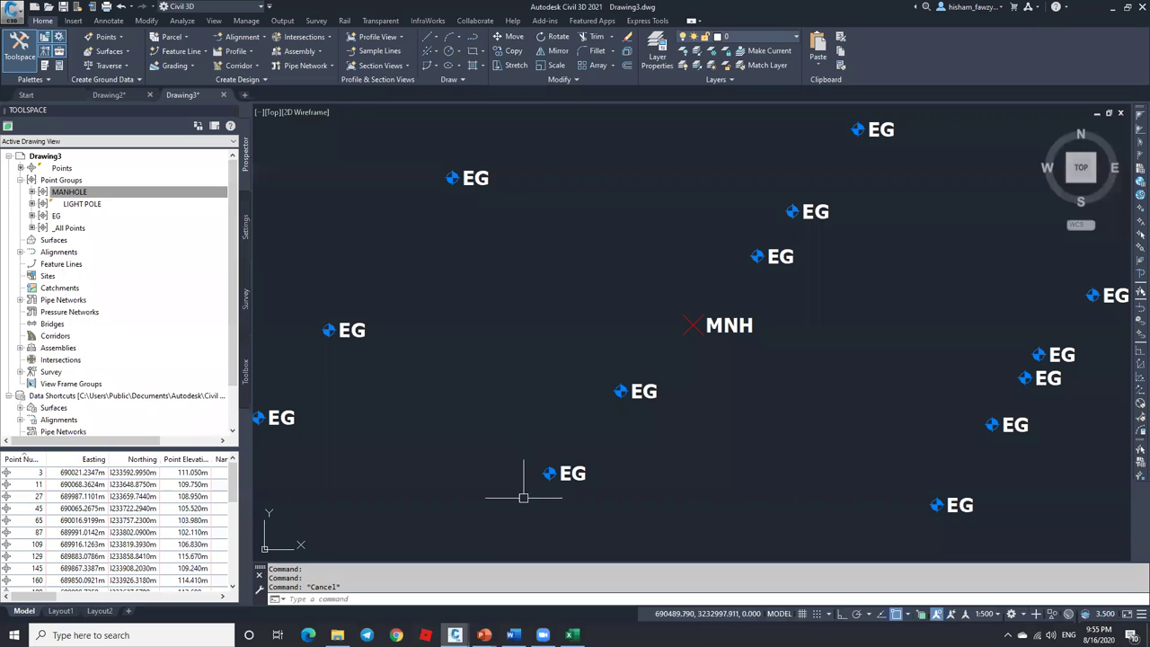
Browse the EG and MANHOLE groups' points, then bring the PowerPoint slideshow forward.
right_click(88, 217)
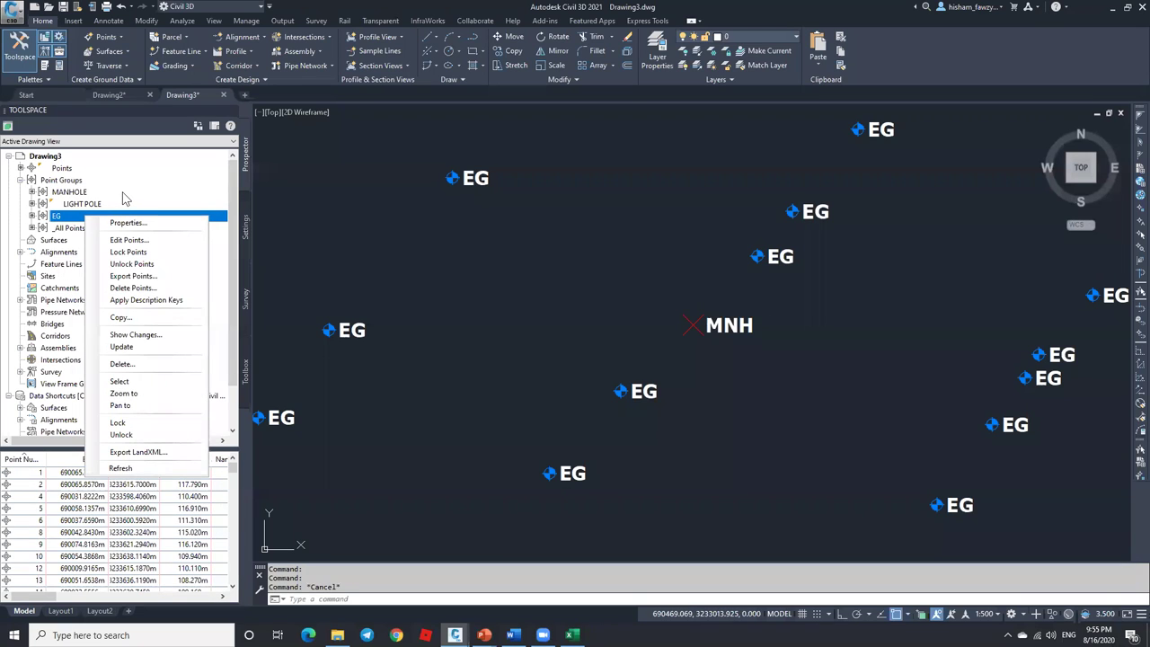
click(90, 193)
click(84, 217)
click(94, 192)
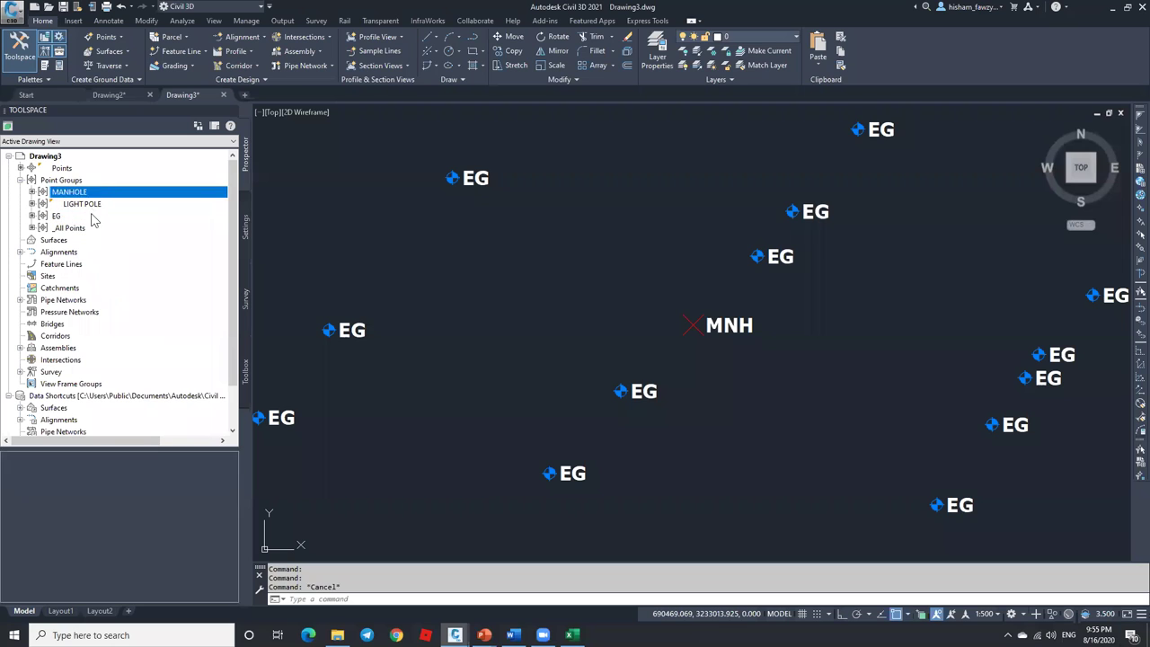
click(92, 217)
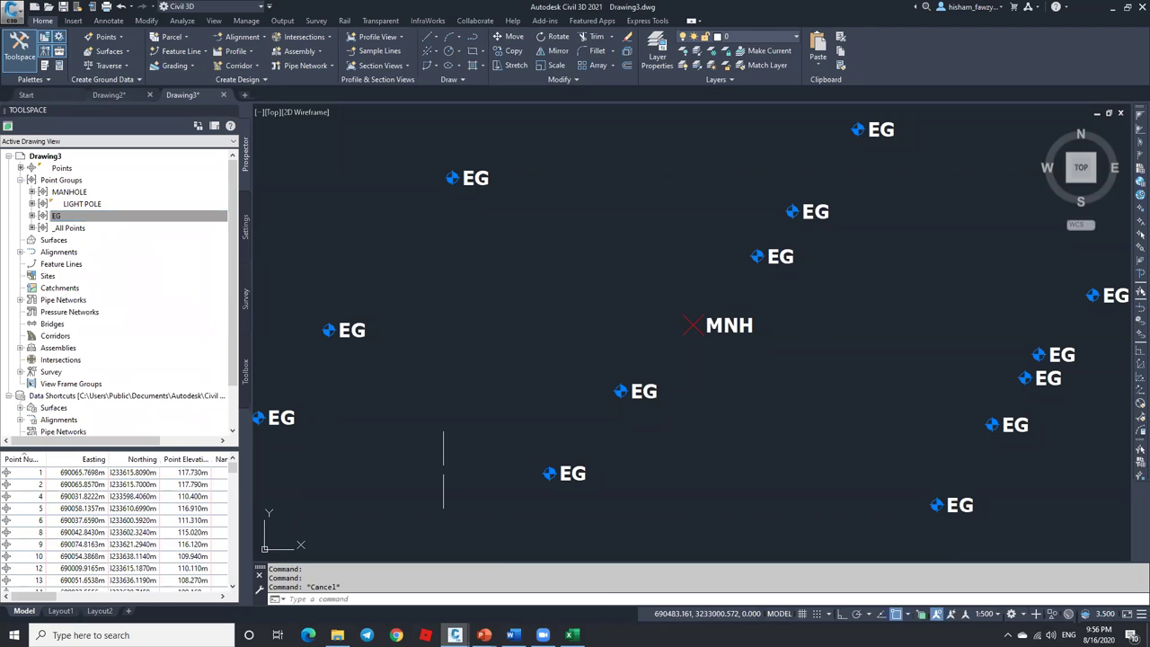
mouse_move(485, 635)
click(547, 585)
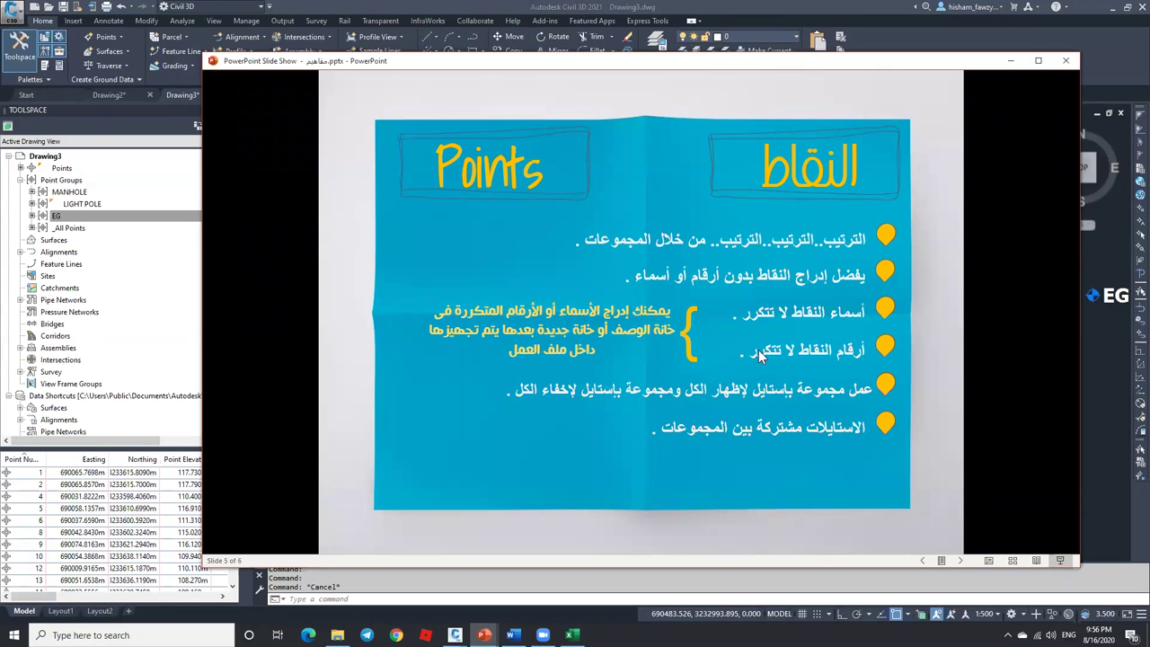
Peek at the Surfaces slide, return to Points, and minimise the slideshow.
click(754, 347)
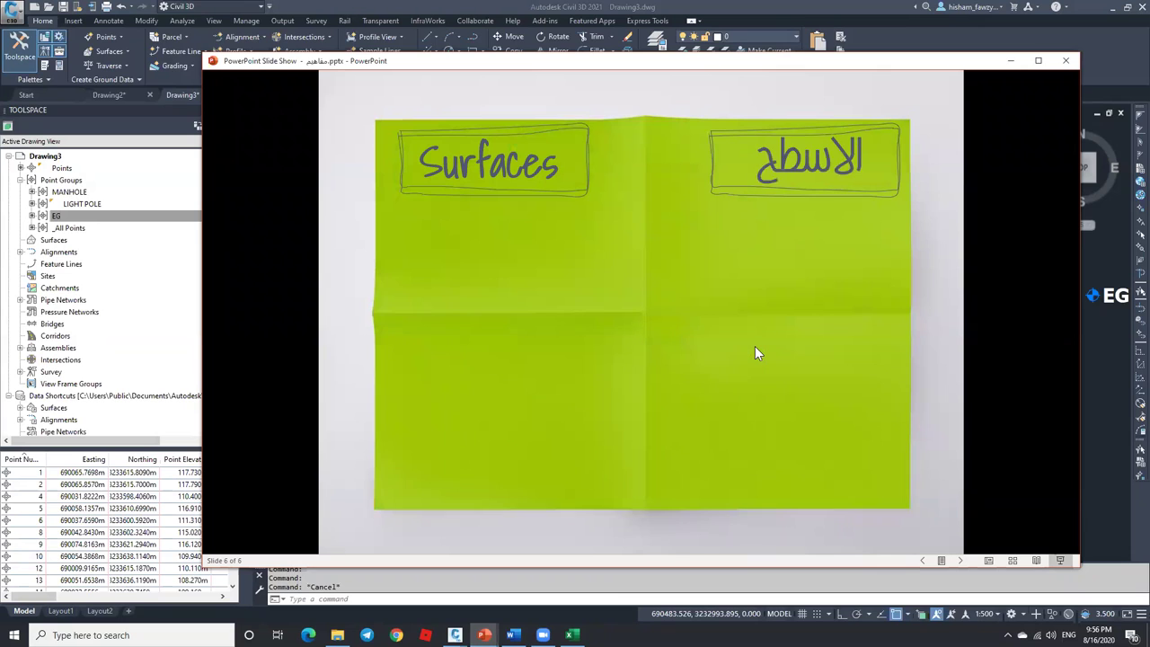
key(Left)
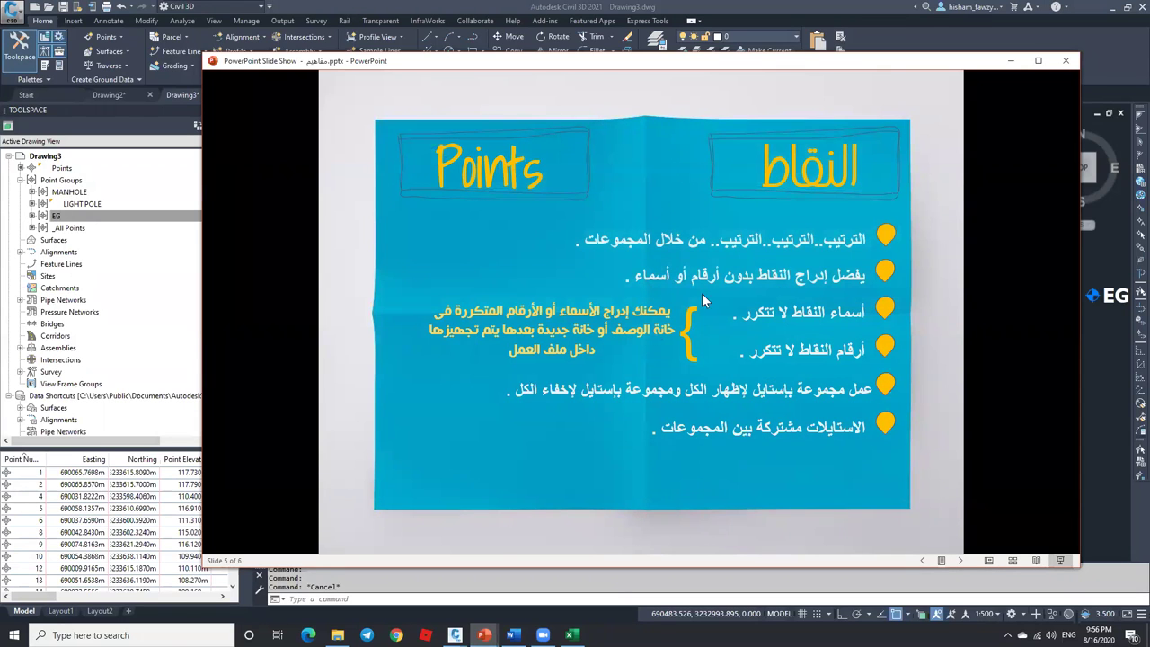
click(1009, 60)
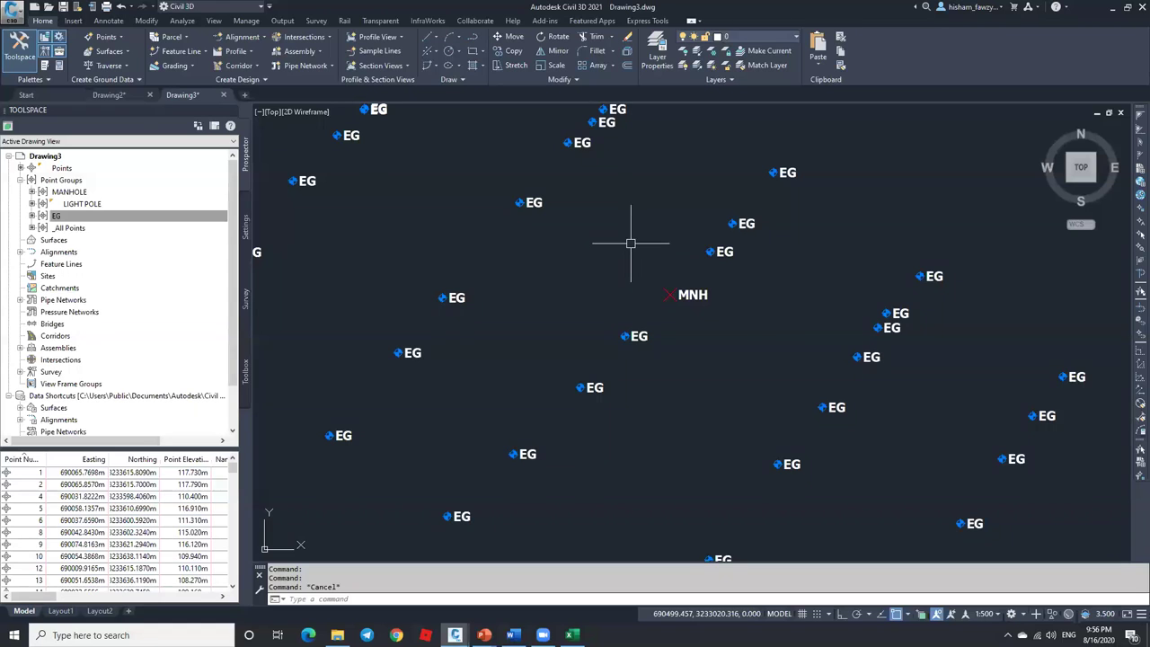
scroll(630, 242, down, 5)
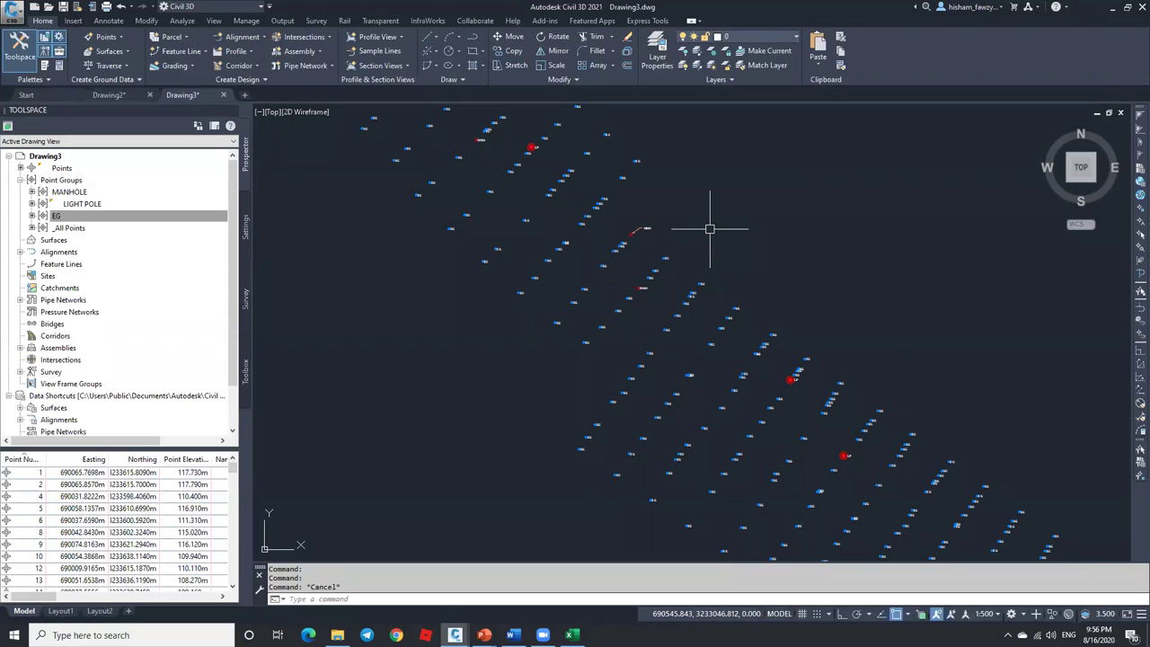
scroll(700, 230, down, 5)
scroll(658, 238, up, 5)
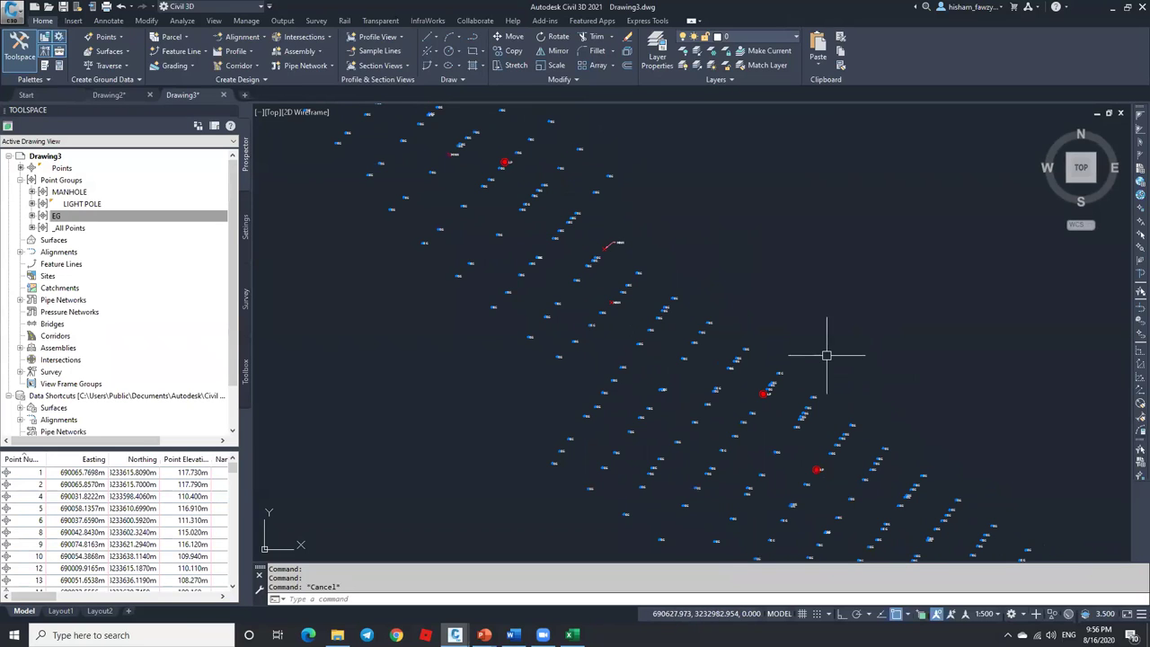
scroll(790, 314, down, 3)
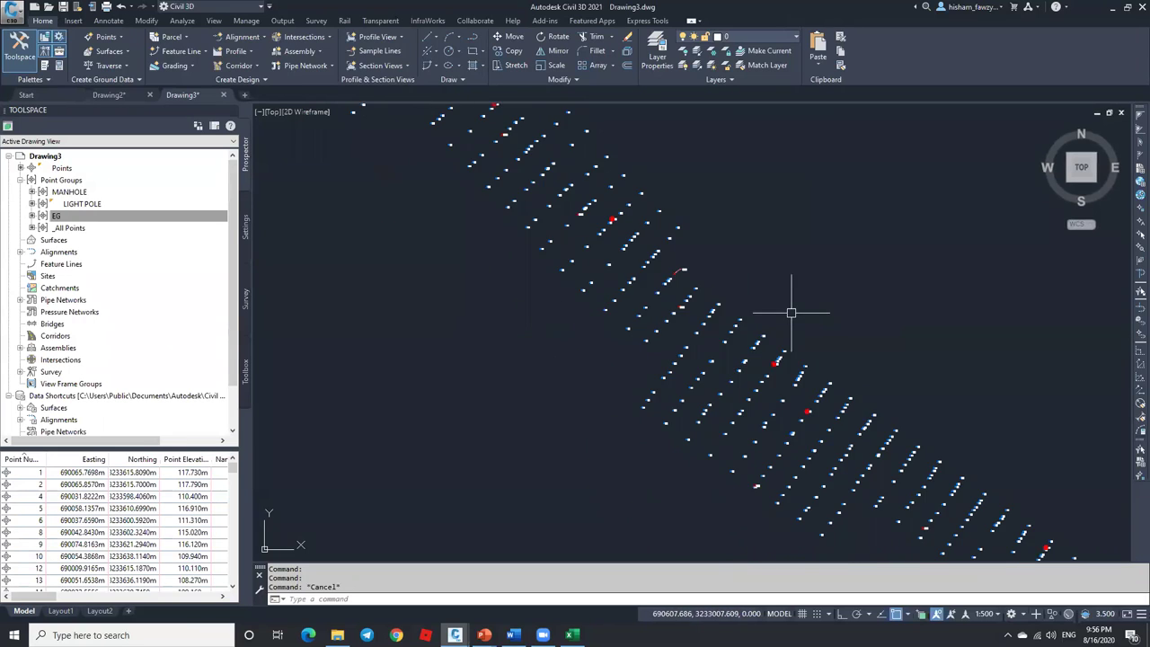
scroll(730, 327, down, 2)
scroll(730, 327, up, 2)
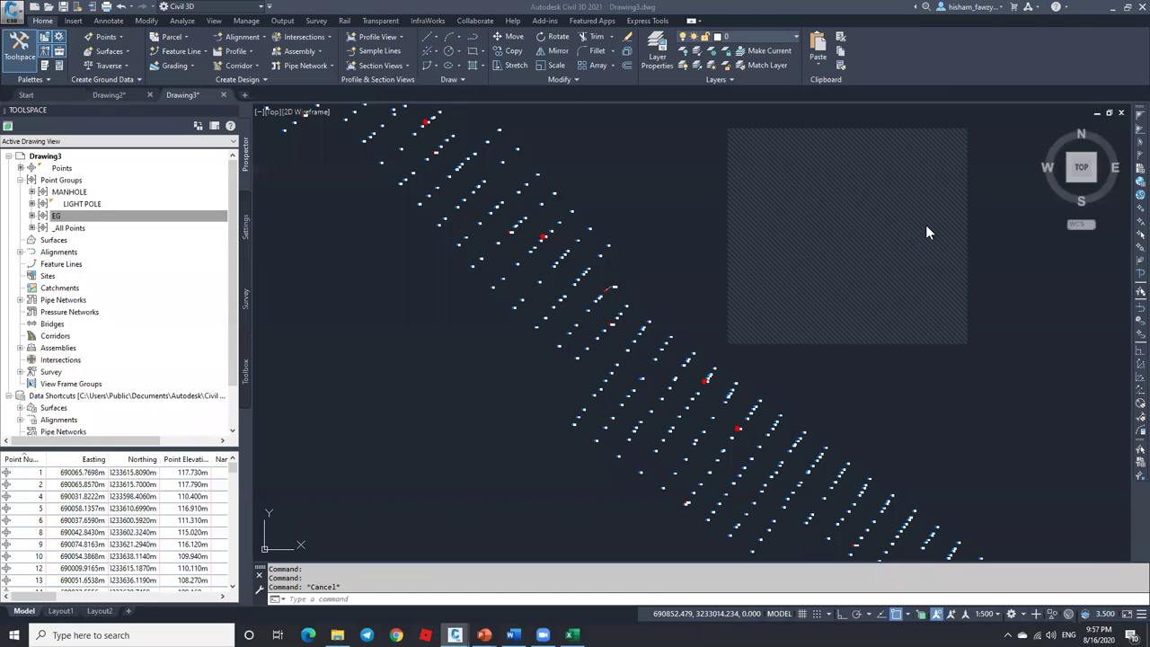
key(XF86AudioRaiseVolume)
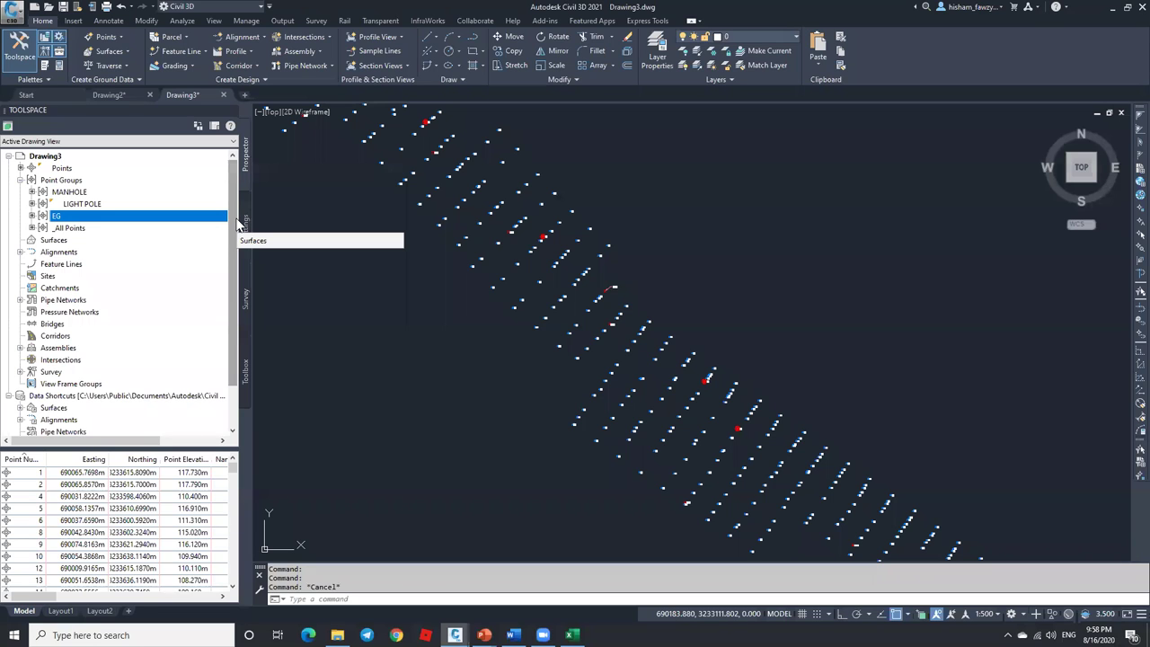
Review the MANHOLE group properties and cancel without changes.
right_click(115, 193)
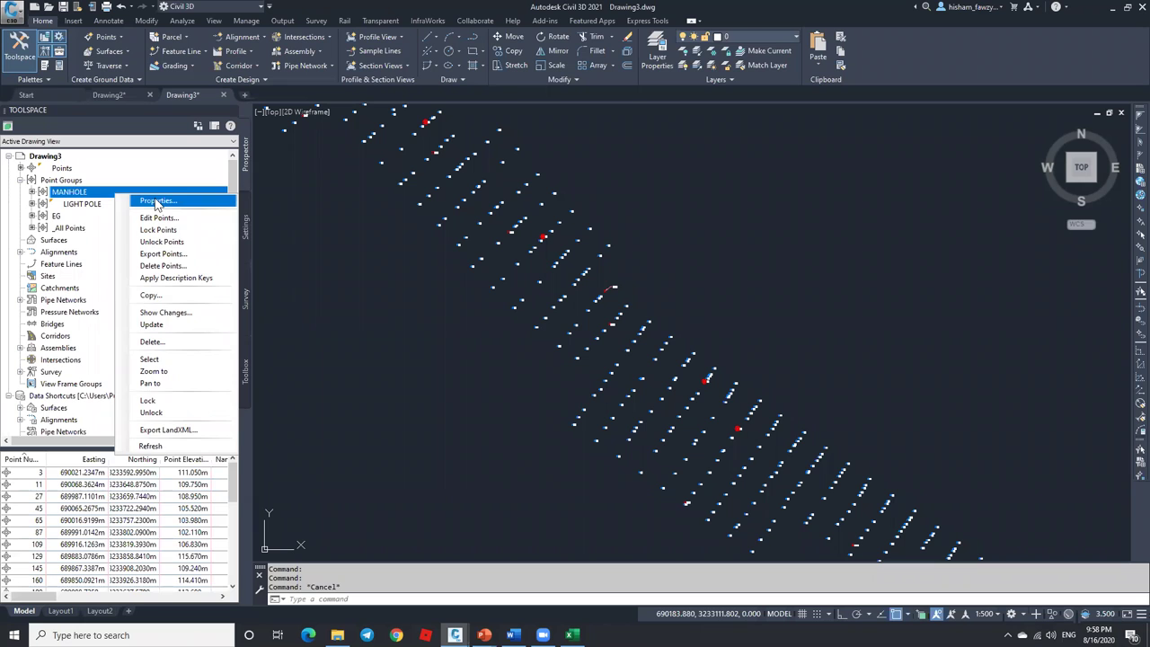
click(156, 201)
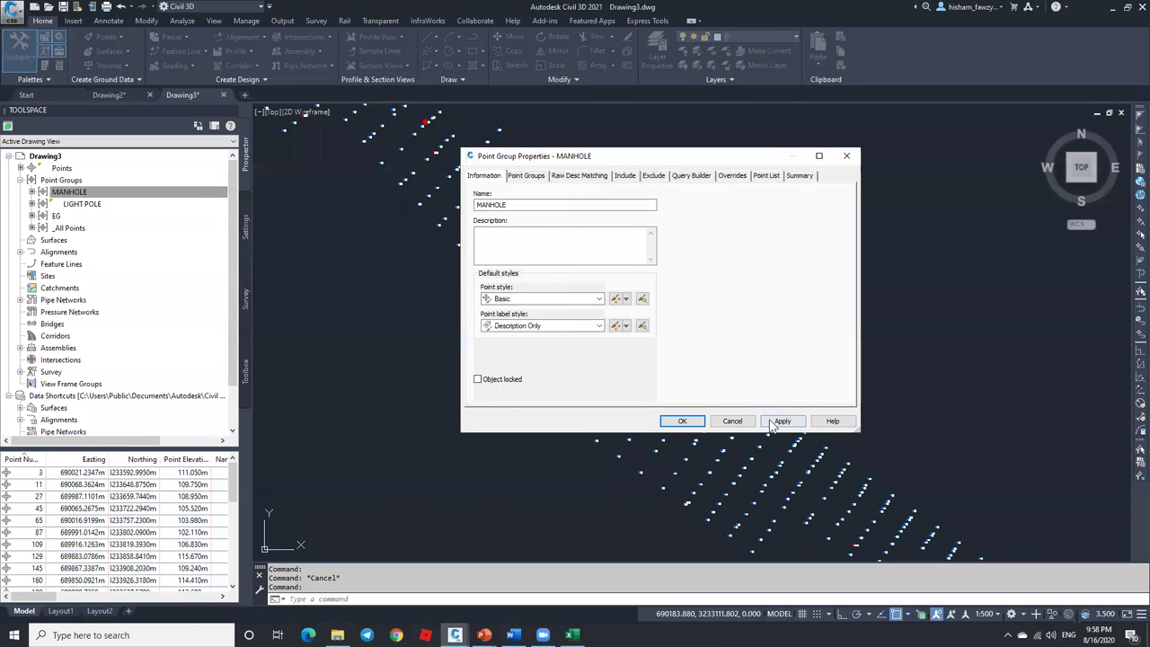
click(733, 421)
Zoom to the MNH manhole point in the drawing and select it.
scroll(595, 290, up, 5)
scroll(652, 216, down, 2)
scroll(801, 377, down, 3)
scroll(593, 212, up, 6)
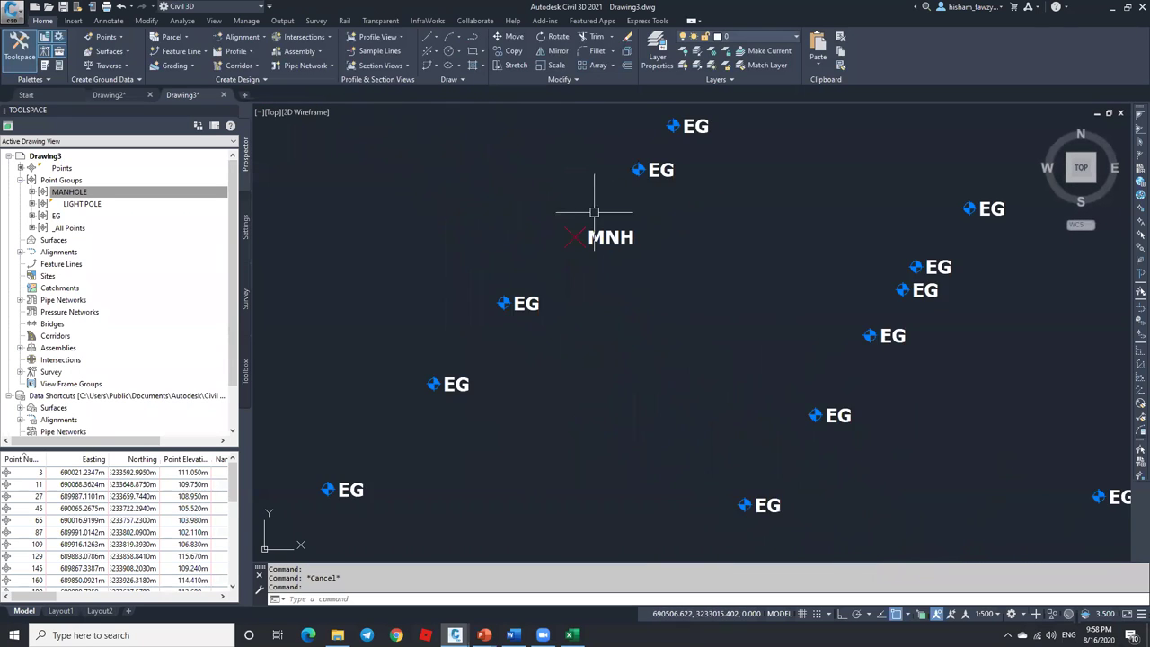
scroll(594, 213, up, 4)
click(556, 201)
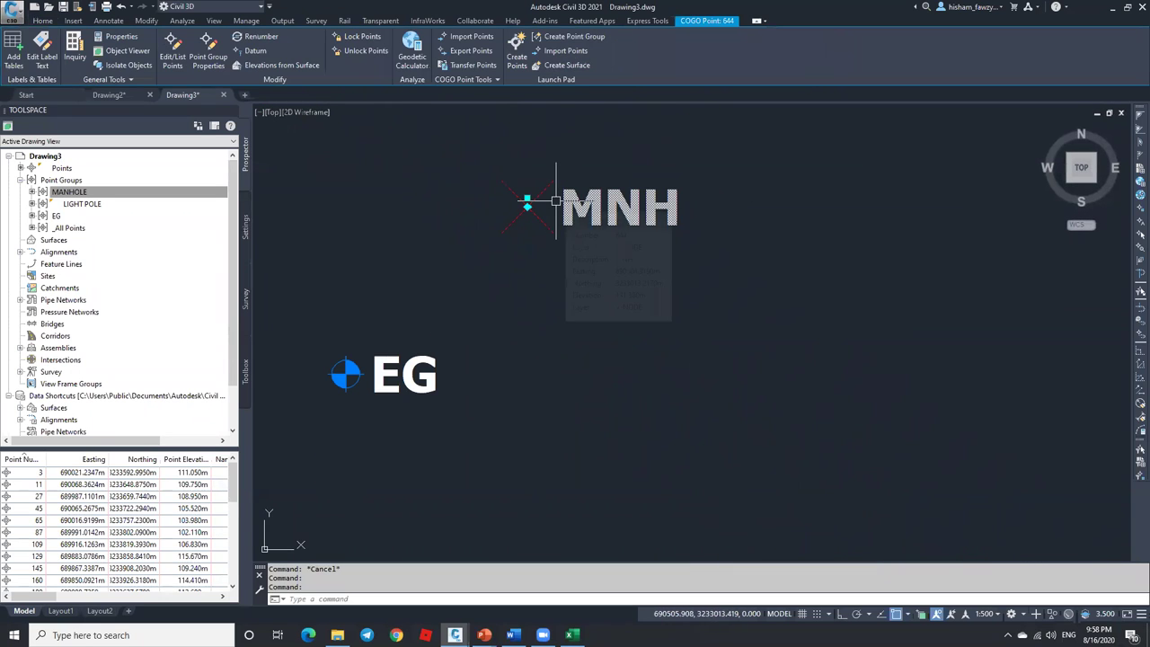
Set the MNH point's own style to Gas Valve in Properties, then deselect it.
double_click(556, 202)
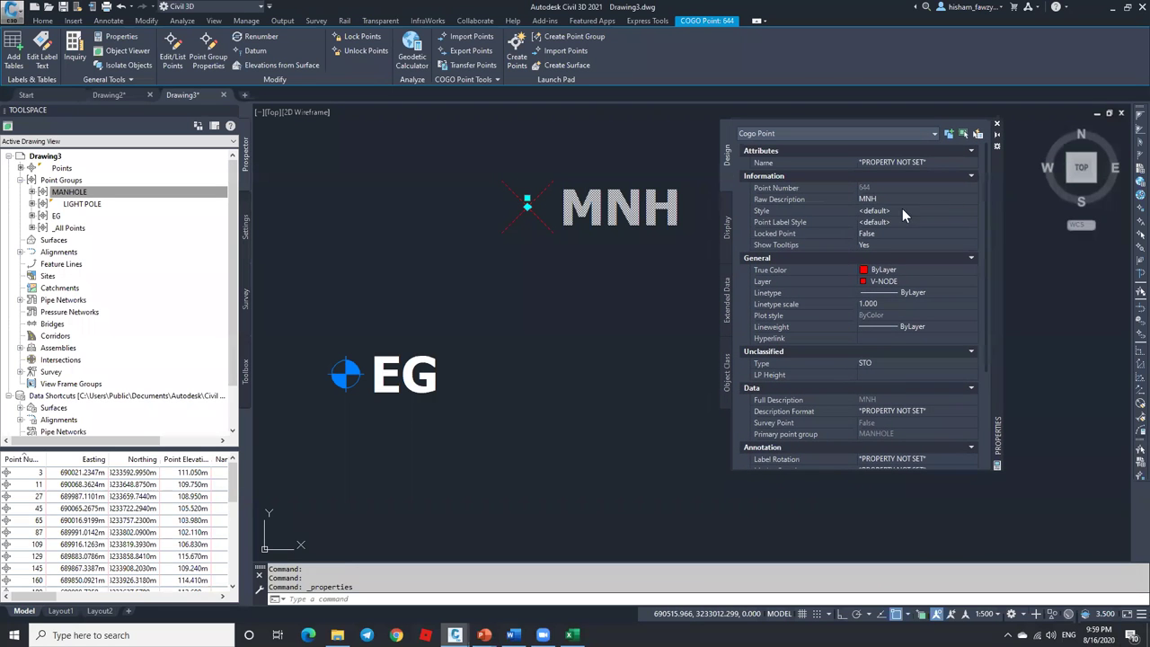
click(883, 212)
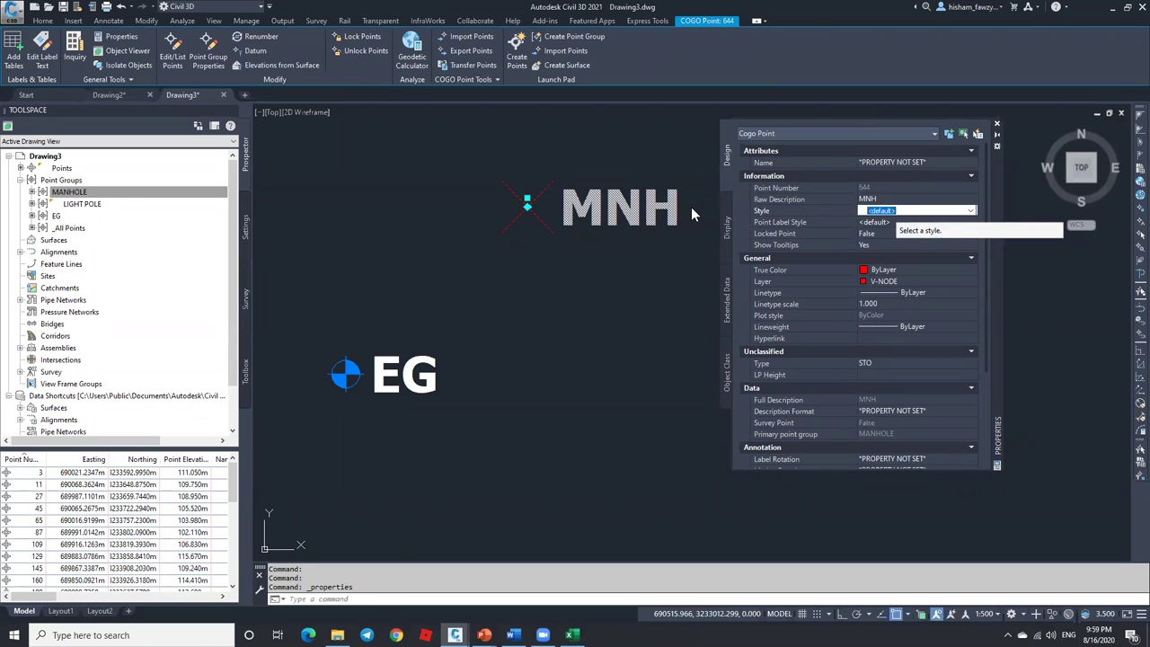
click(98, 190)
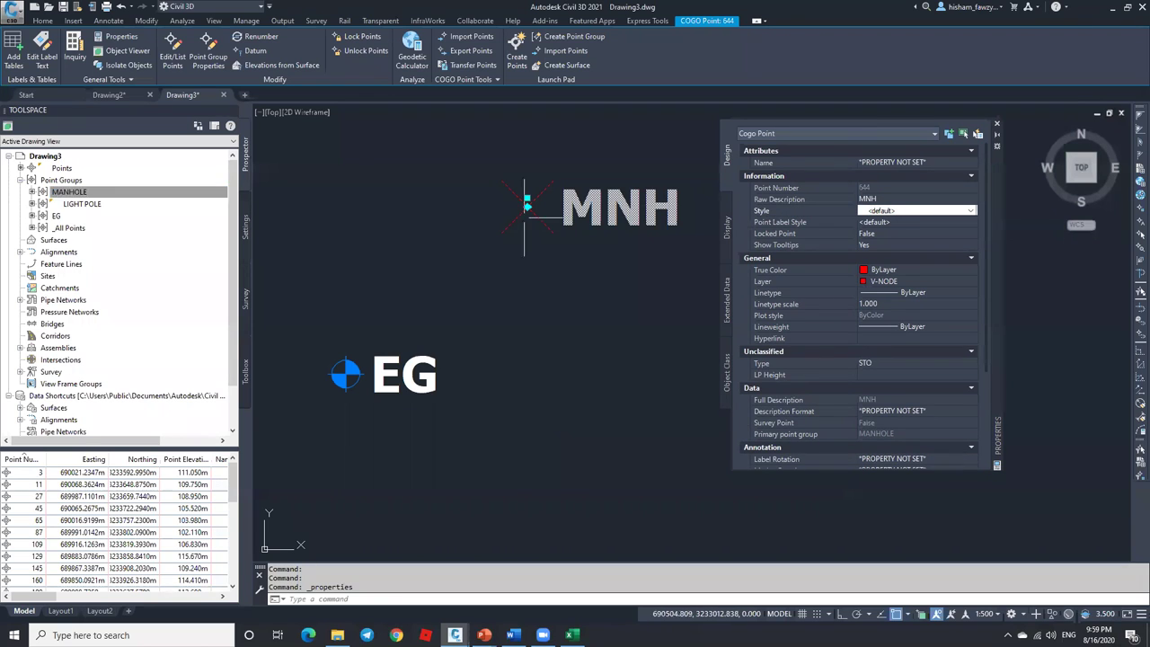
click(931, 210)
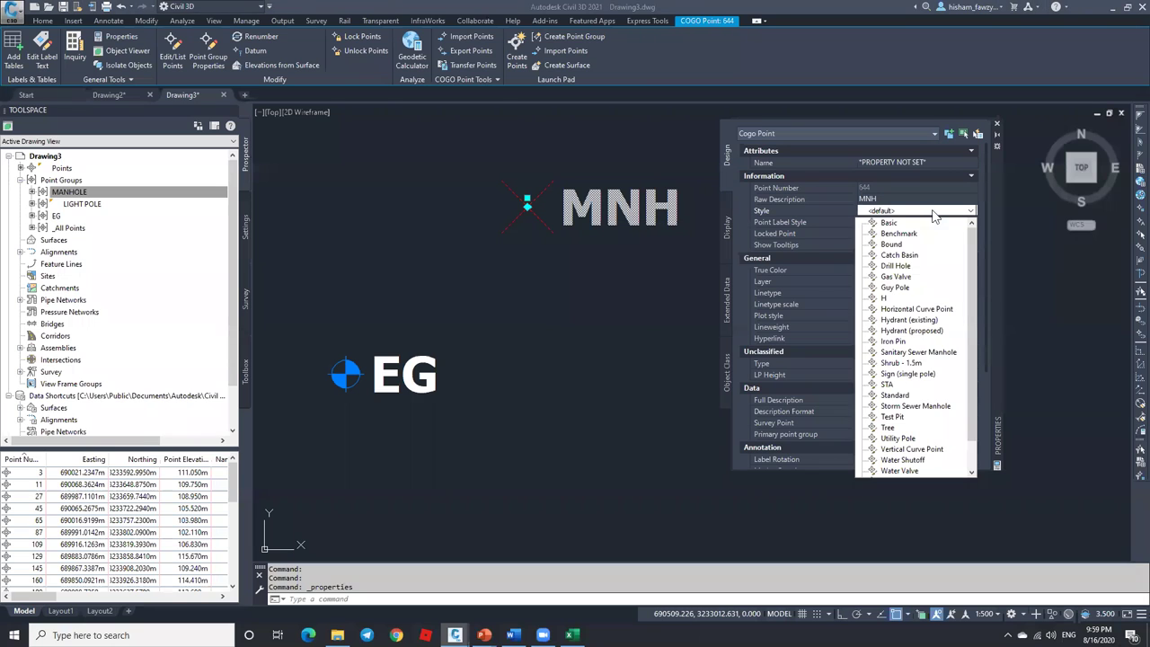
click(895, 276)
scroll(547, 256, down, 2)
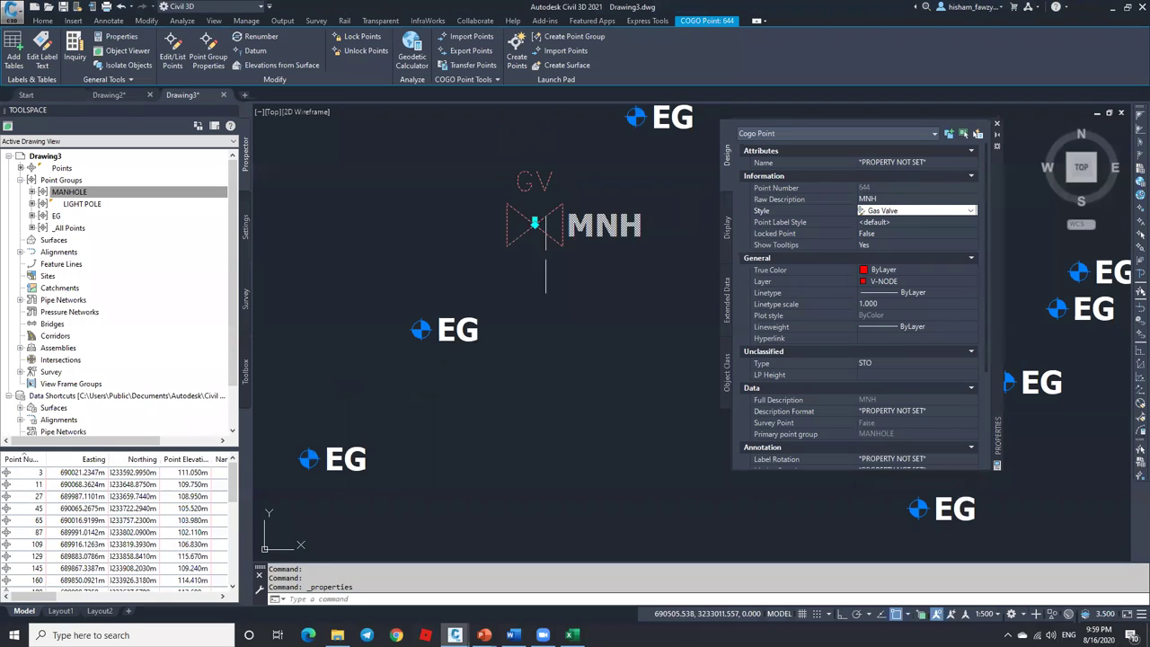
key(Escape)
scroll(611, 263, down, 4)
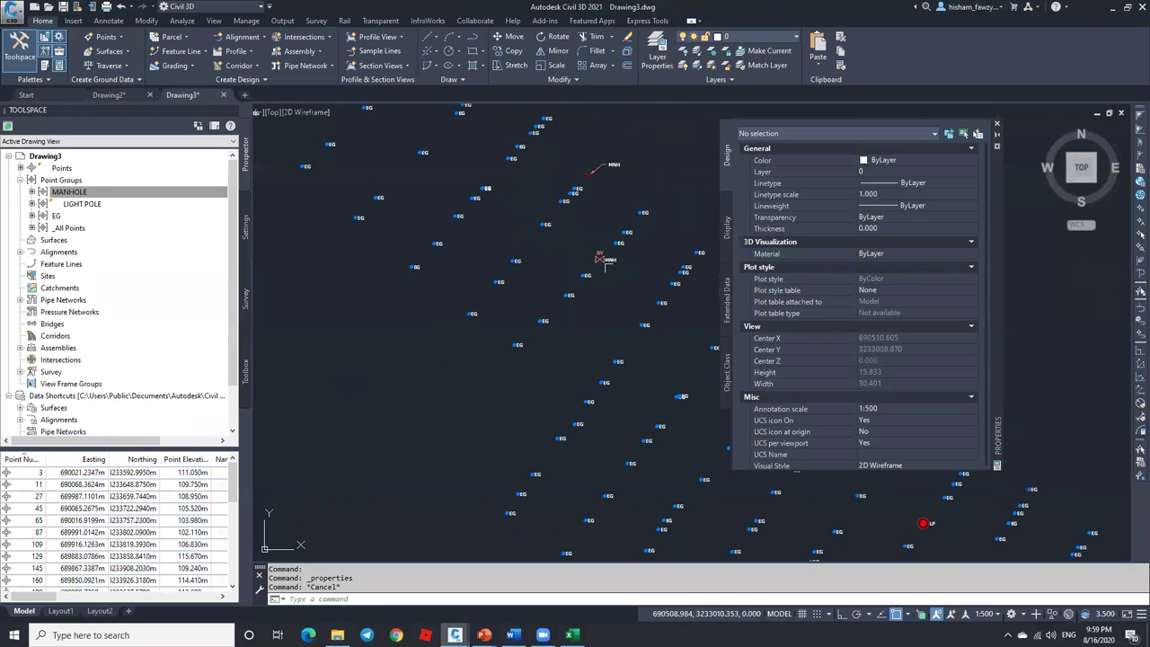
scroll(592, 177, up, 5)
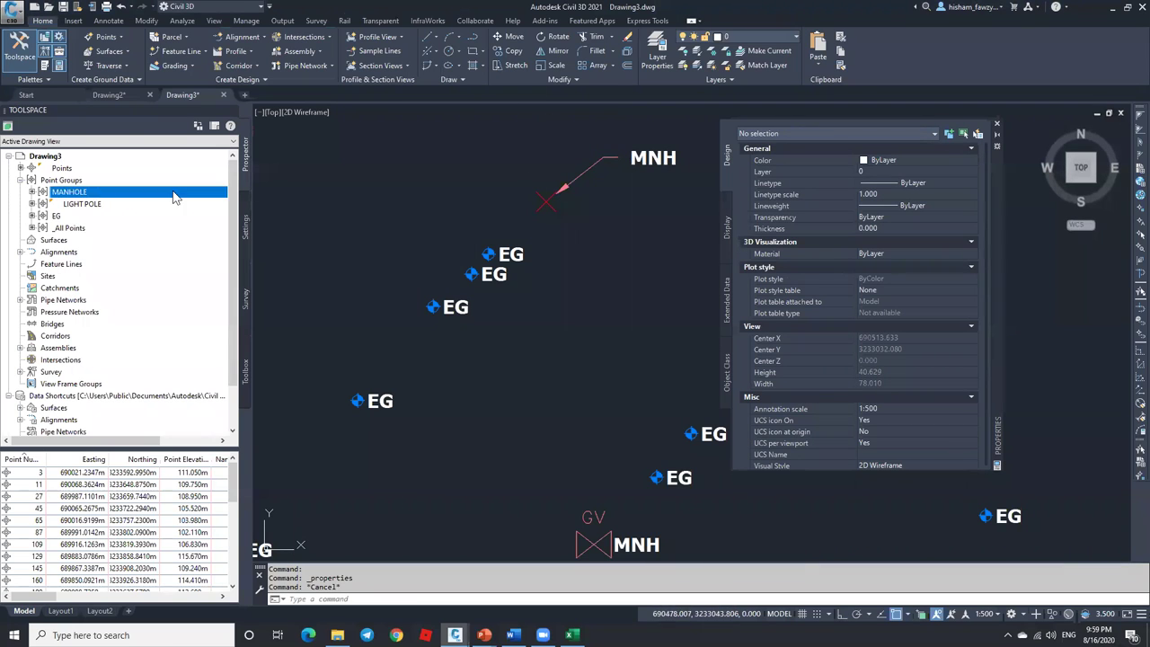
Close the Properties palette and set the MANHOLE group's point style to Catch Basin.
click(996, 123)
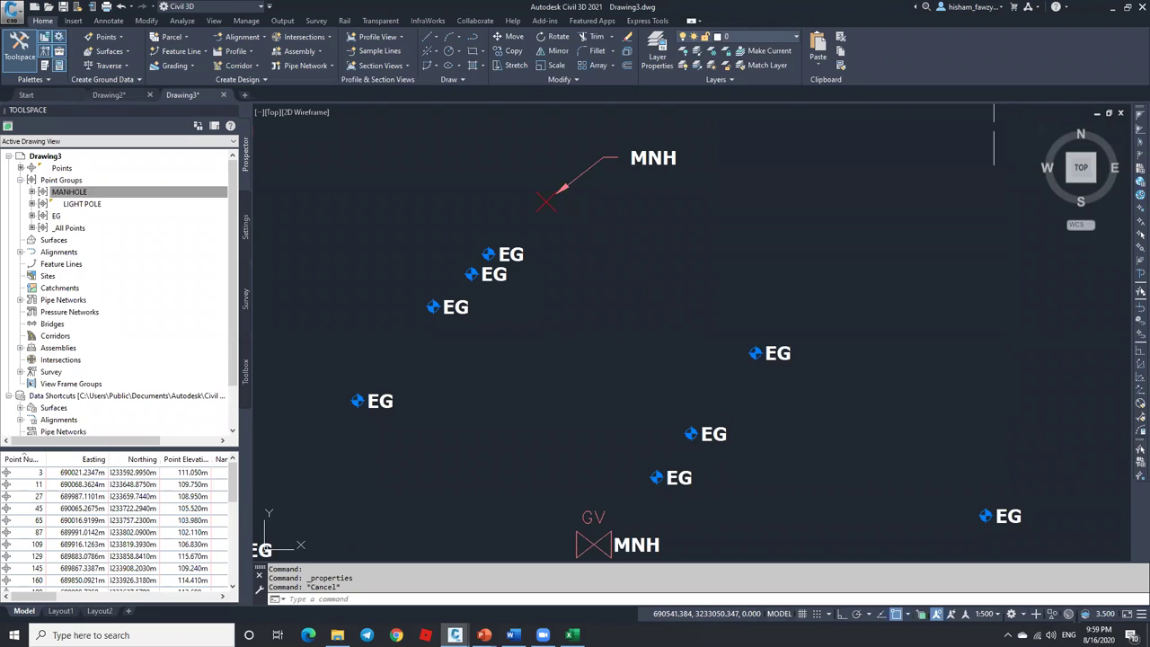
right_click(163, 192)
click(191, 202)
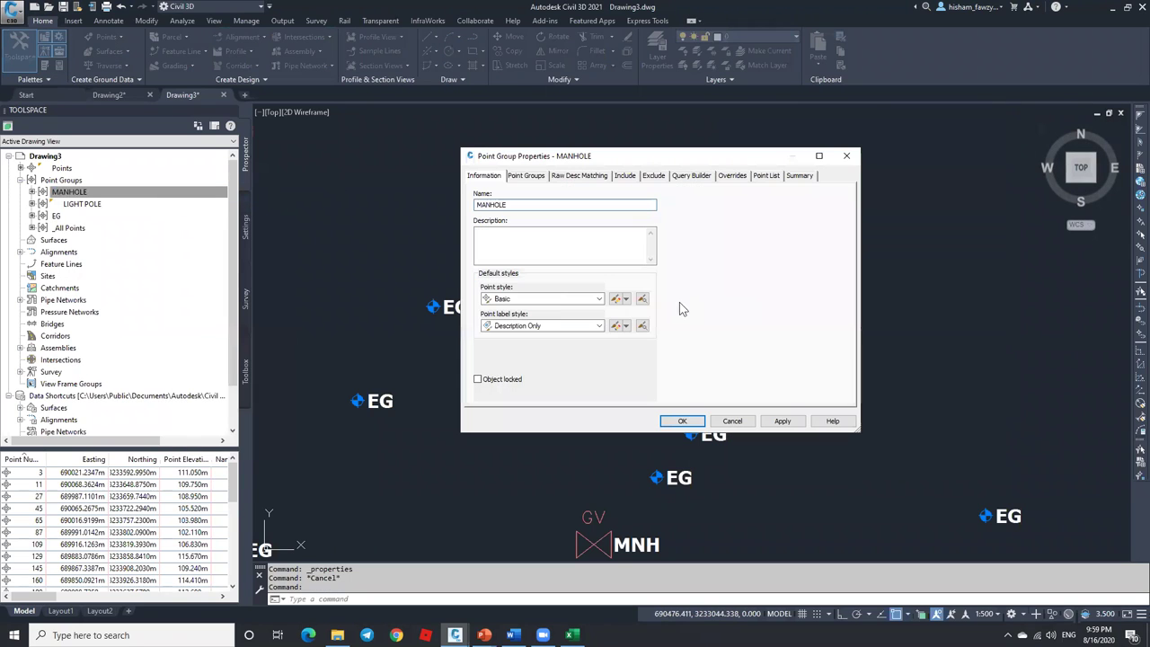
click(543, 300)
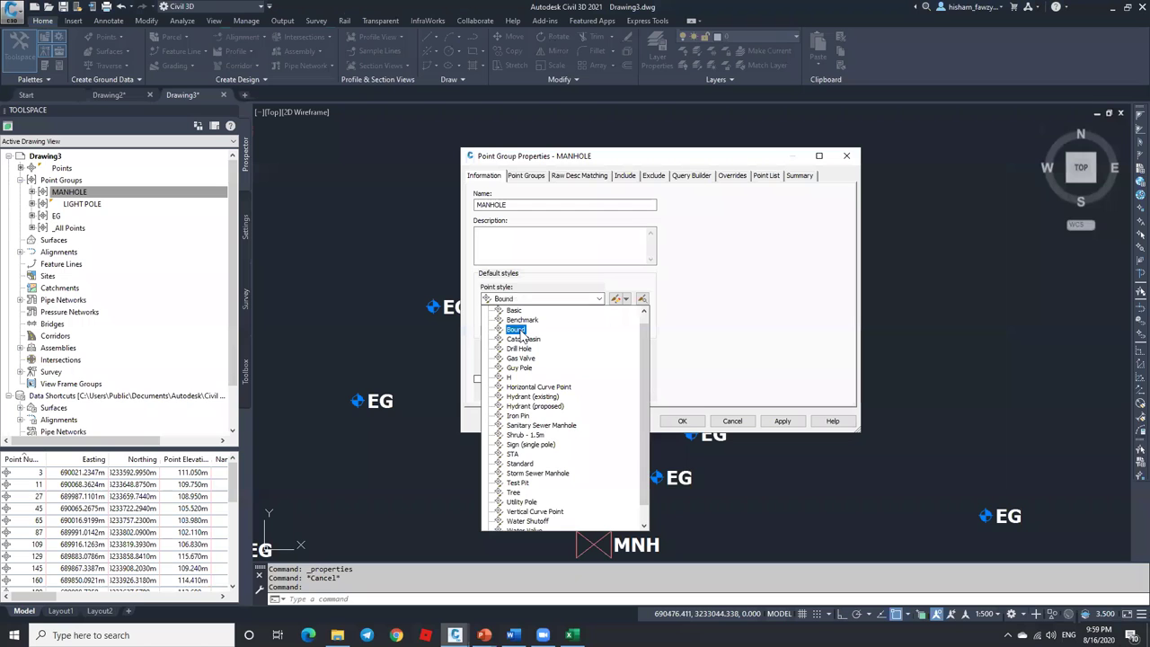
click(516, 329)
click(564, 300)
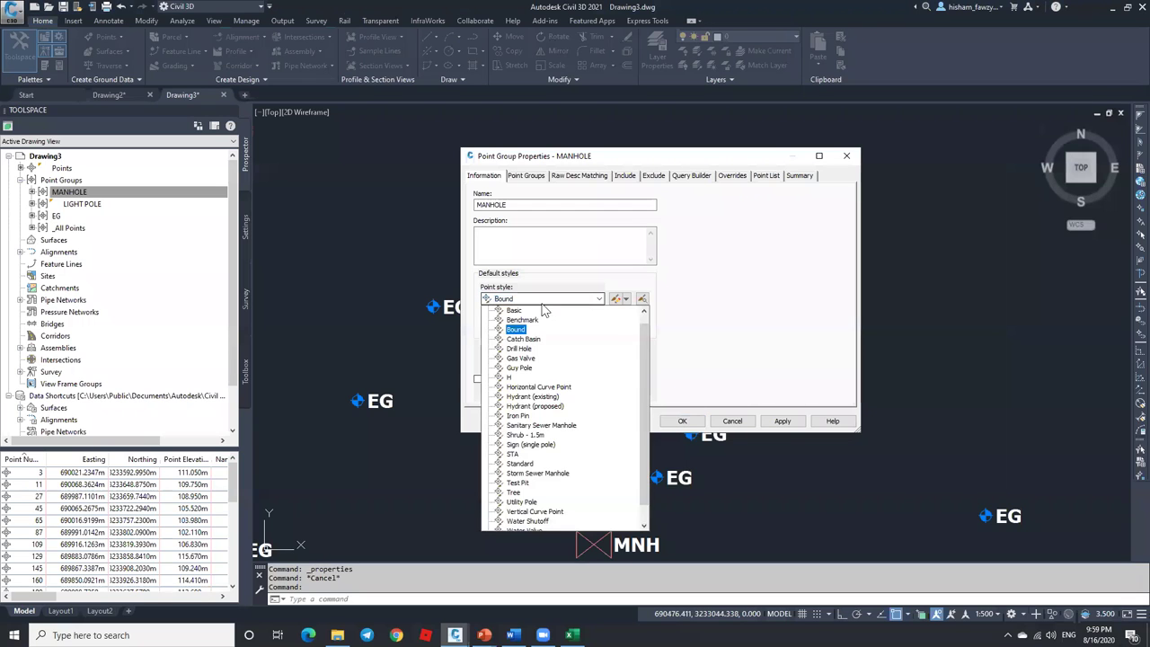
click(535, 339)
click(681, 421)
Zoom out over the survey points and back in around the MNH point.
scroll(687, 191, down, 2)
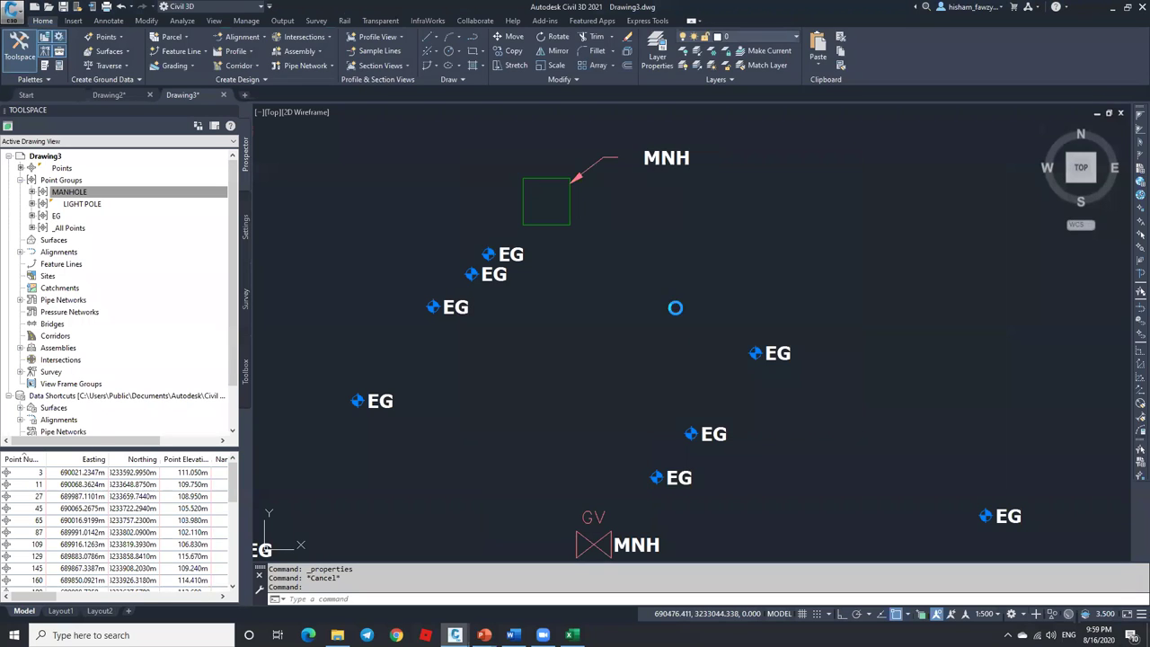
scroll(611, 193, down, 5)
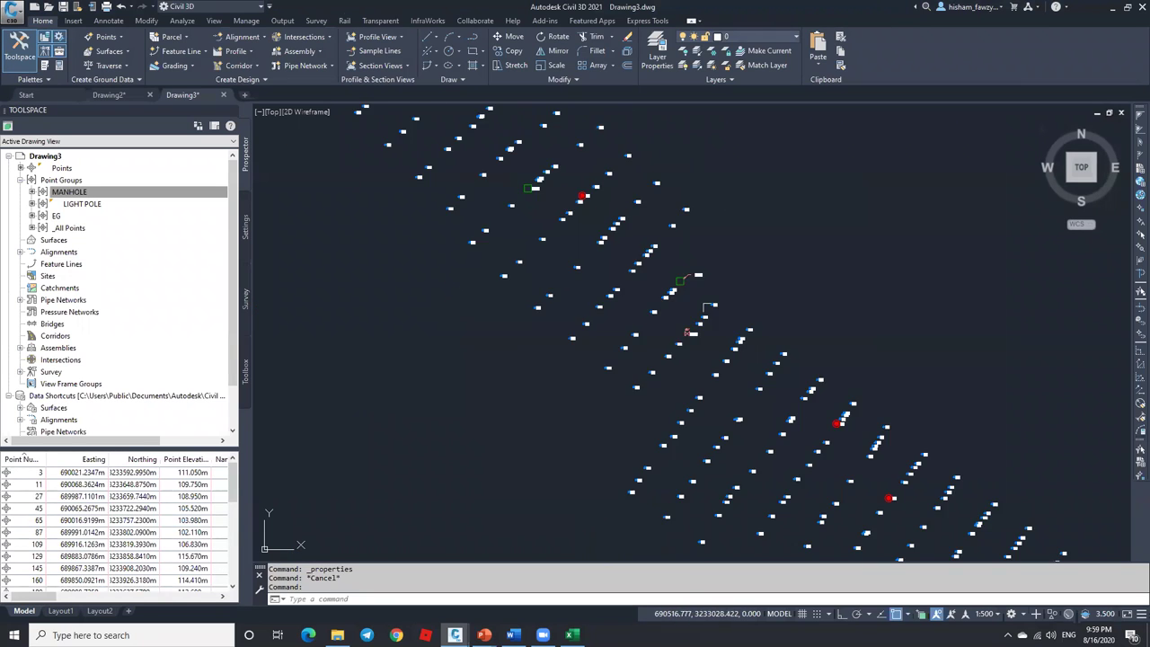
scroll(618, 241, up, 2)
scroll(618, 241, up, 8)
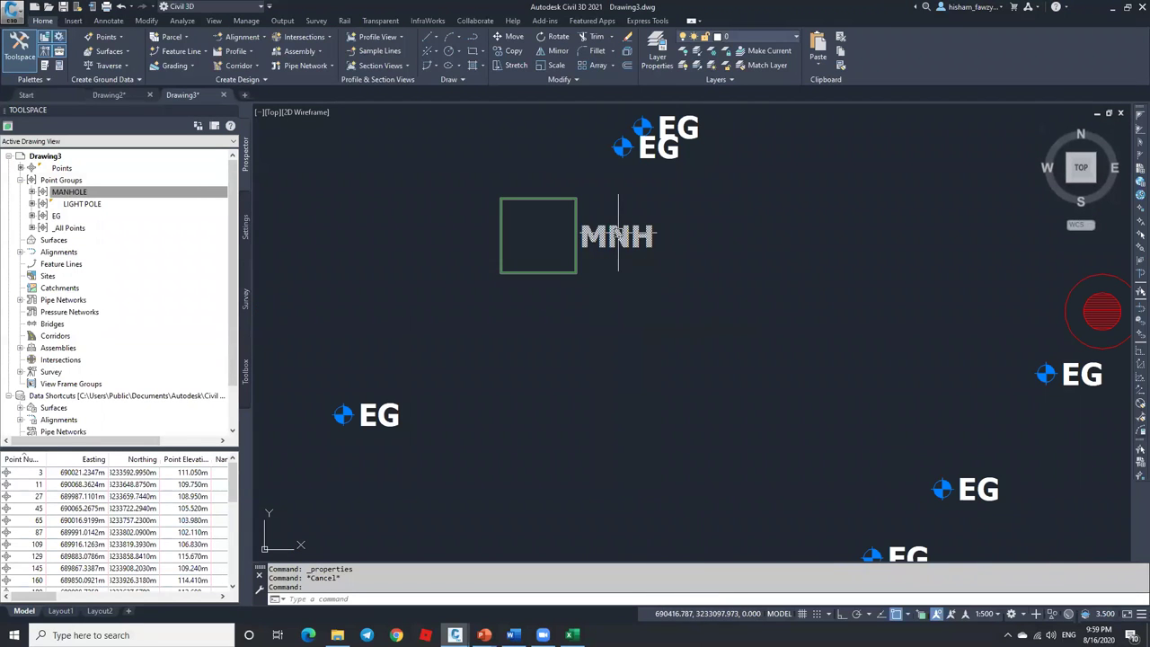
scroll(535, 191, down, 5)
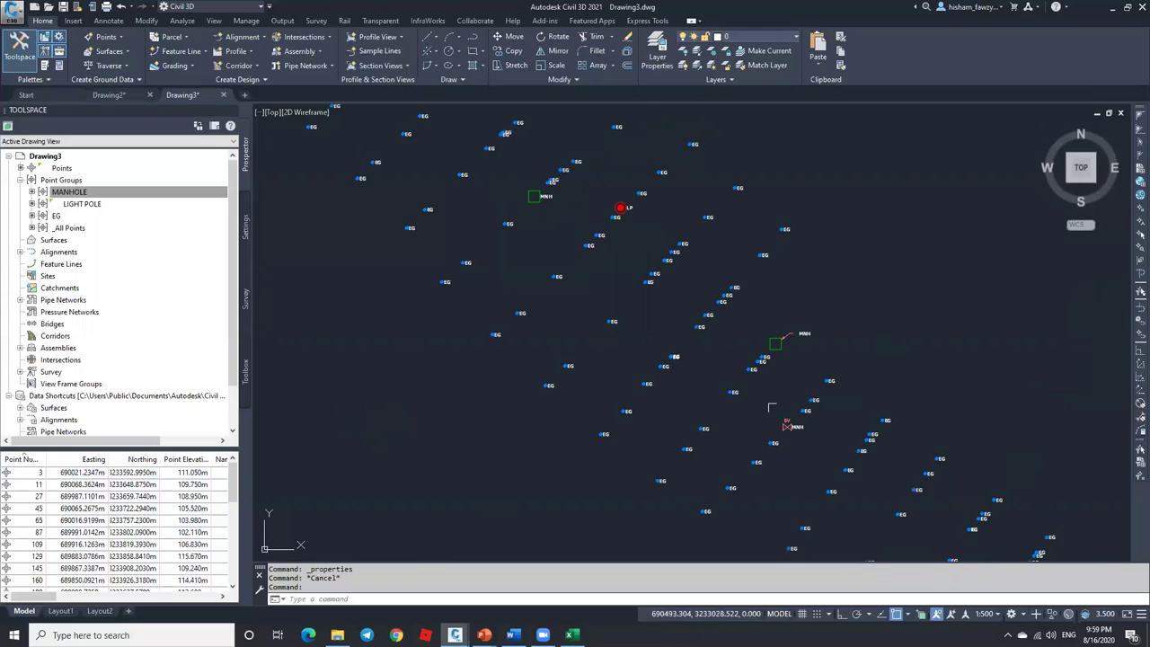
scroll(796, 429, up, 5)
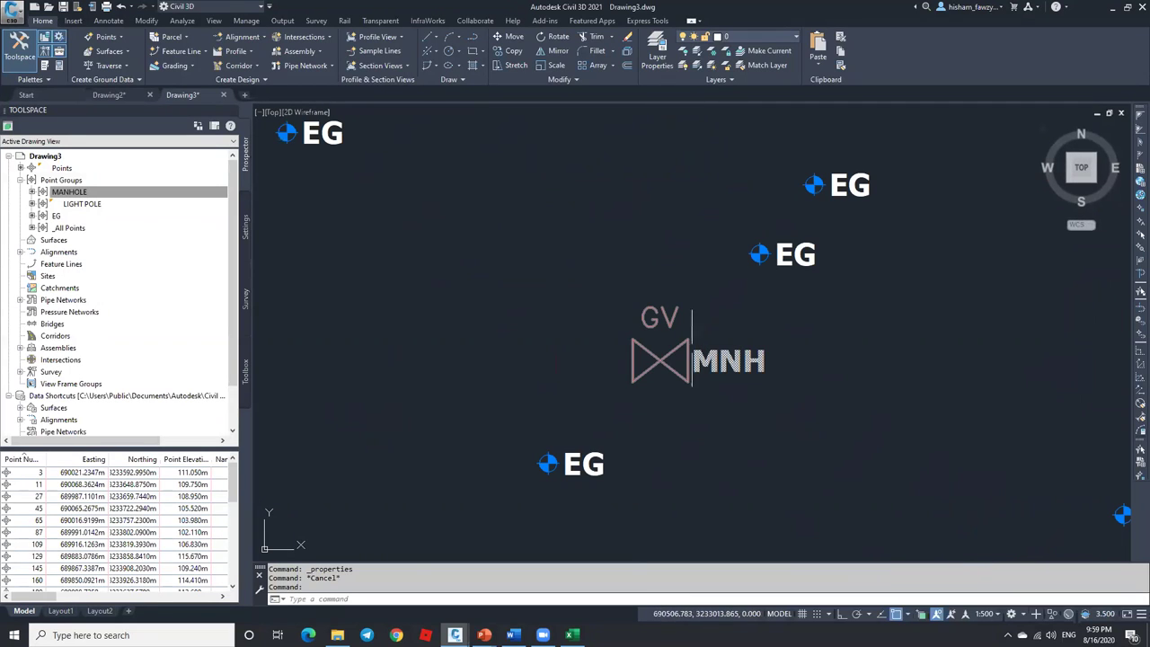
mouse_move(686, 344)
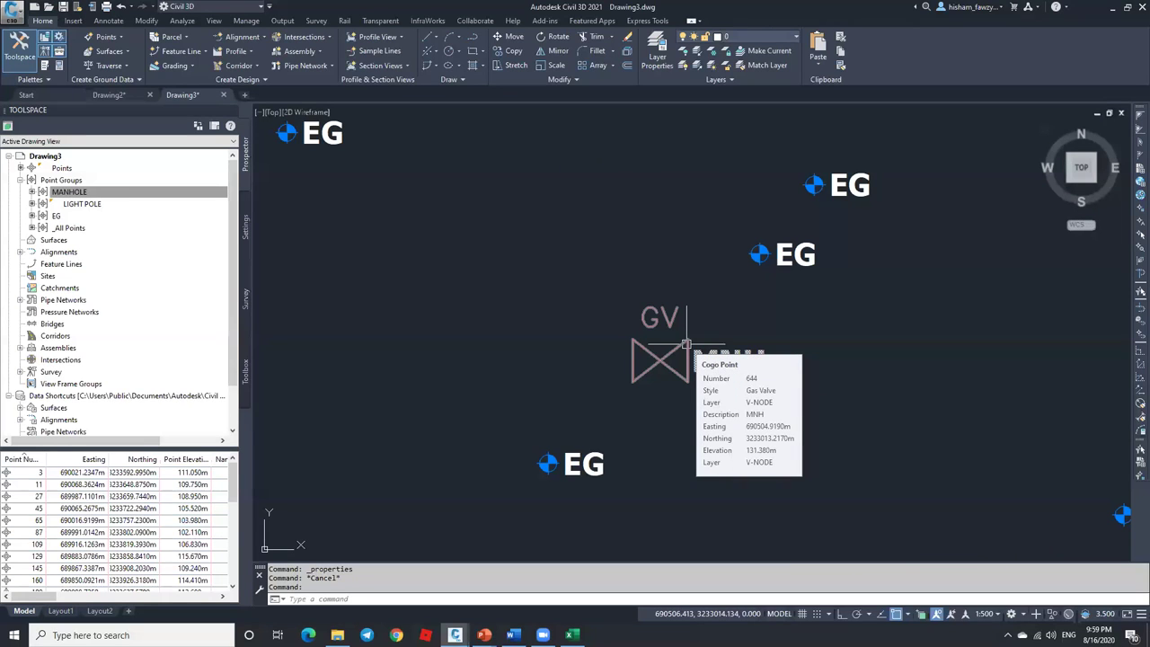
Turn on the MANHOLE group's point style override so its points use the Catch Basin style.
right_click(175, 198)
click(213, 200)
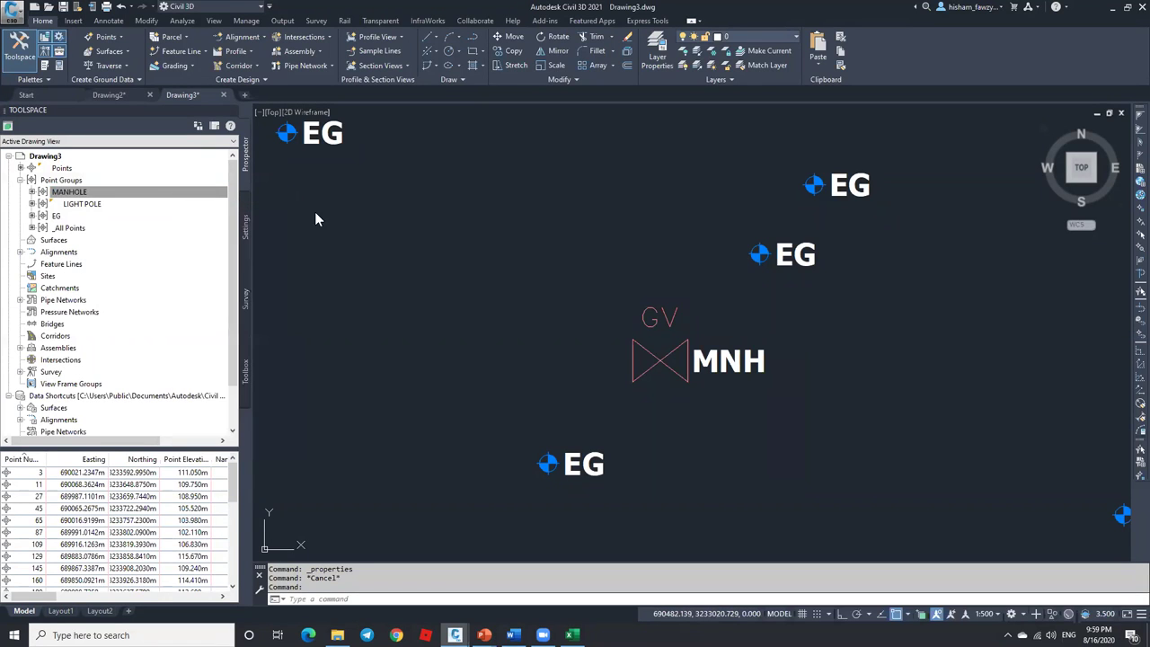
click(738, 176)
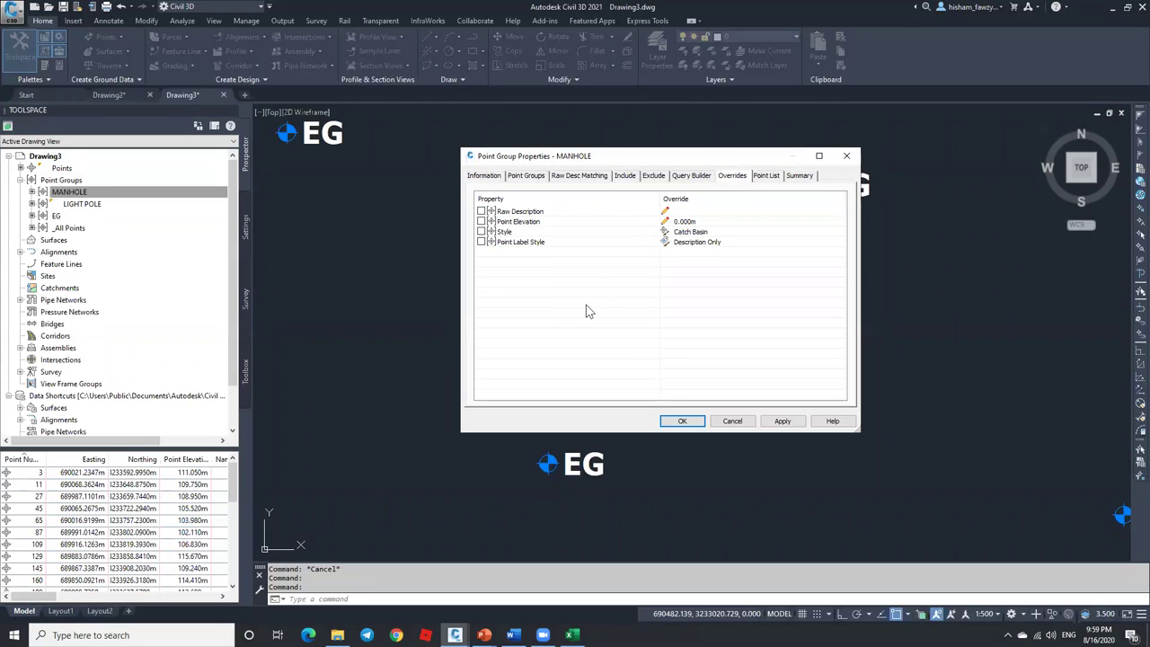
click(488, 176)
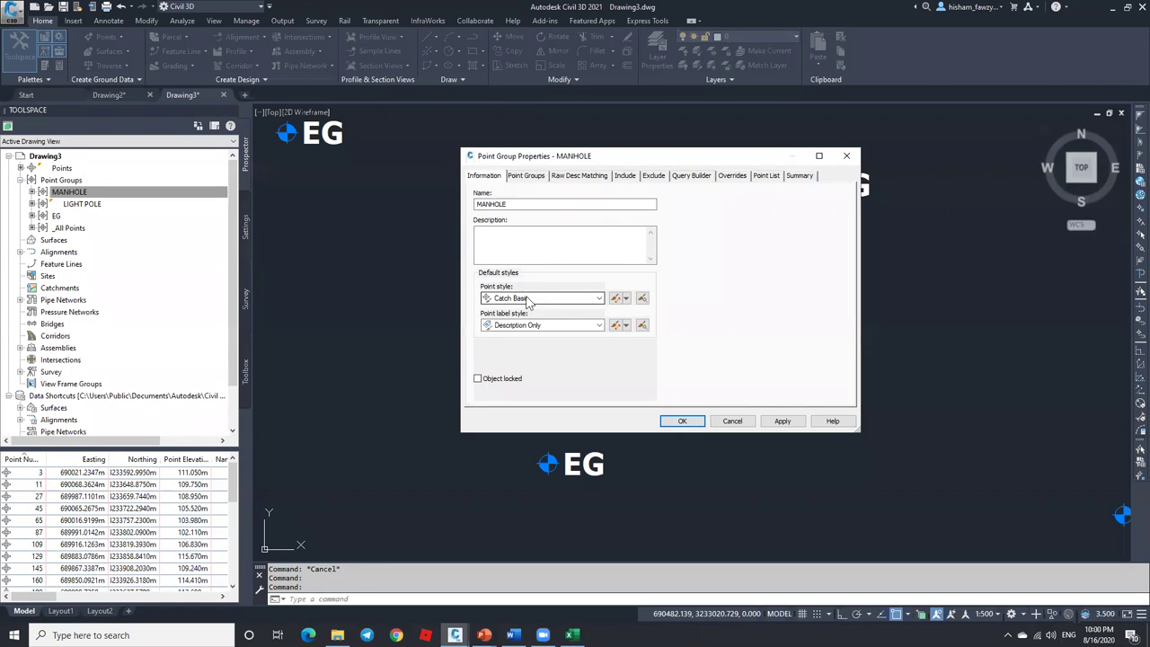
click(732, 175)
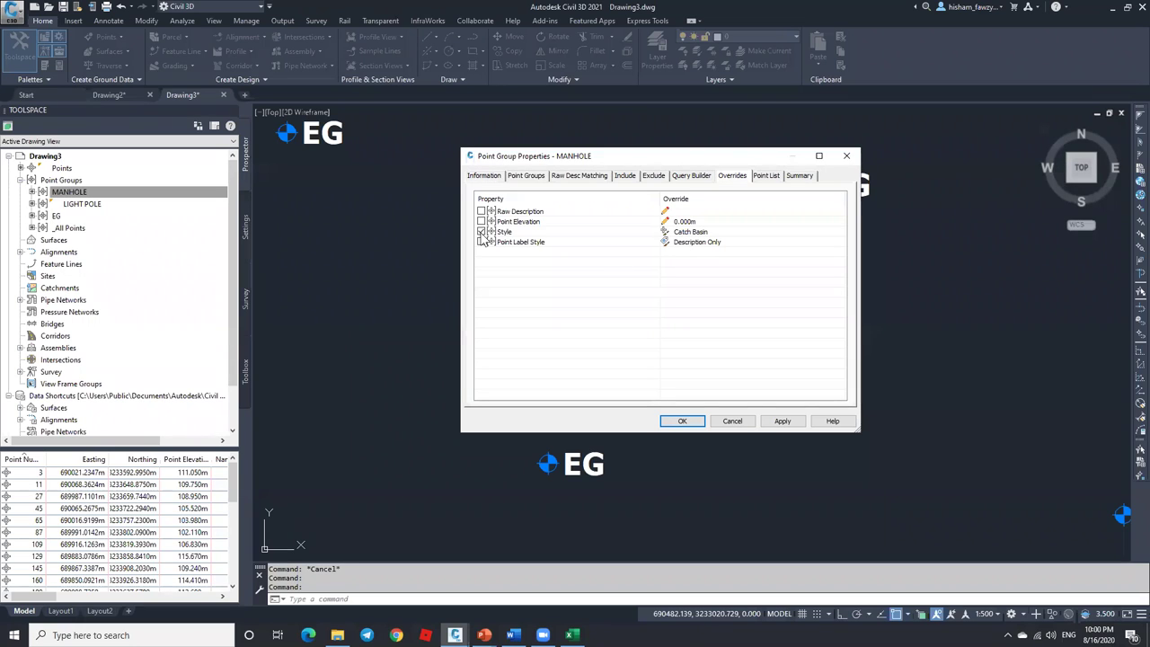
click(678, 420)
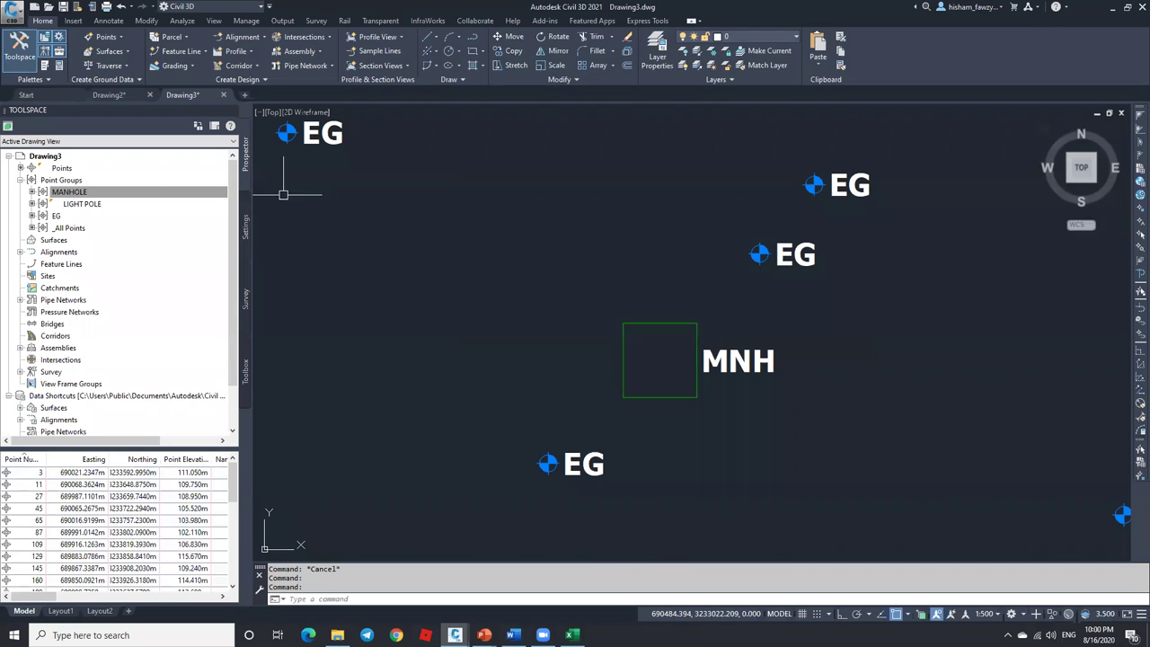
click(106, 193)
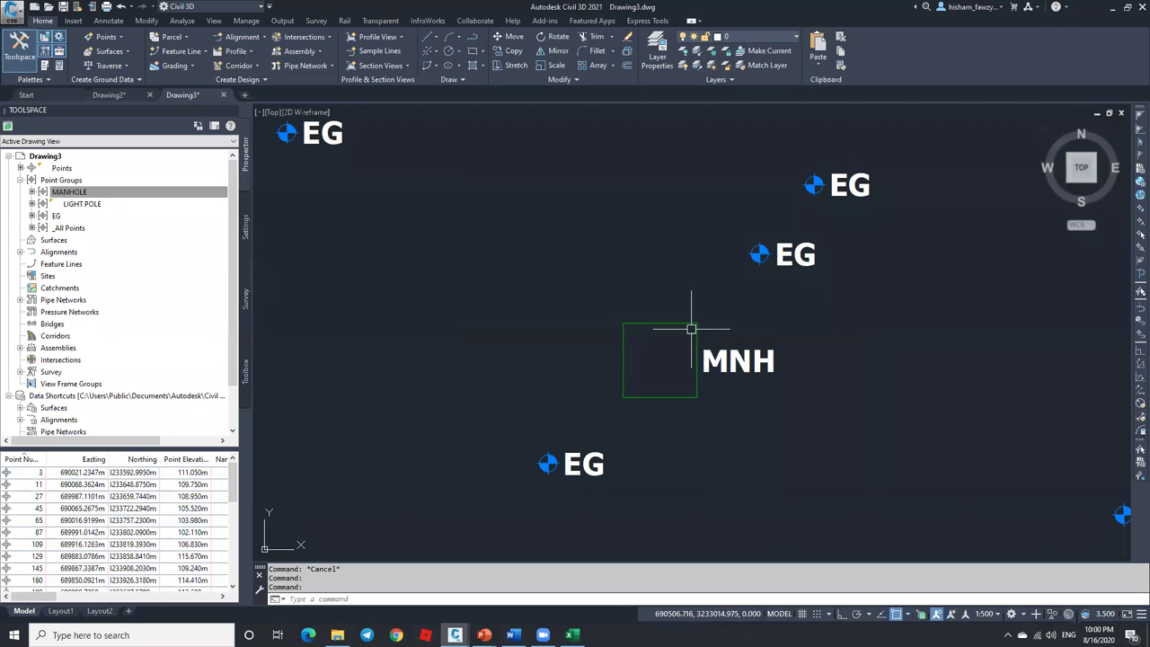
click(660, 308)
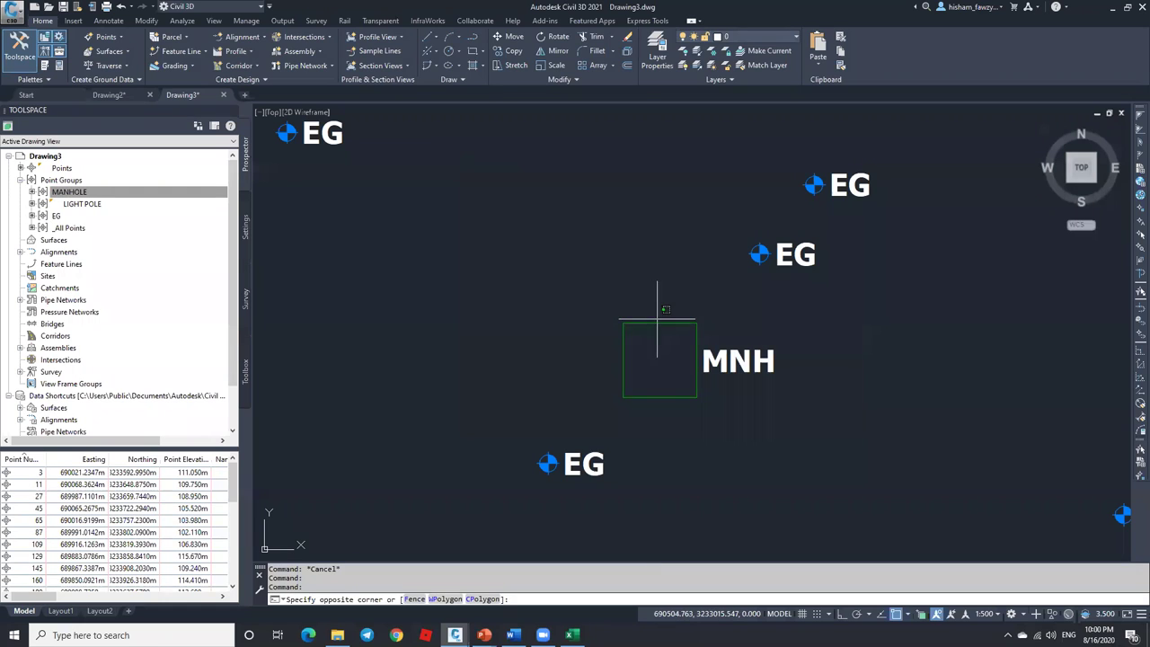
key(ctrl+1)
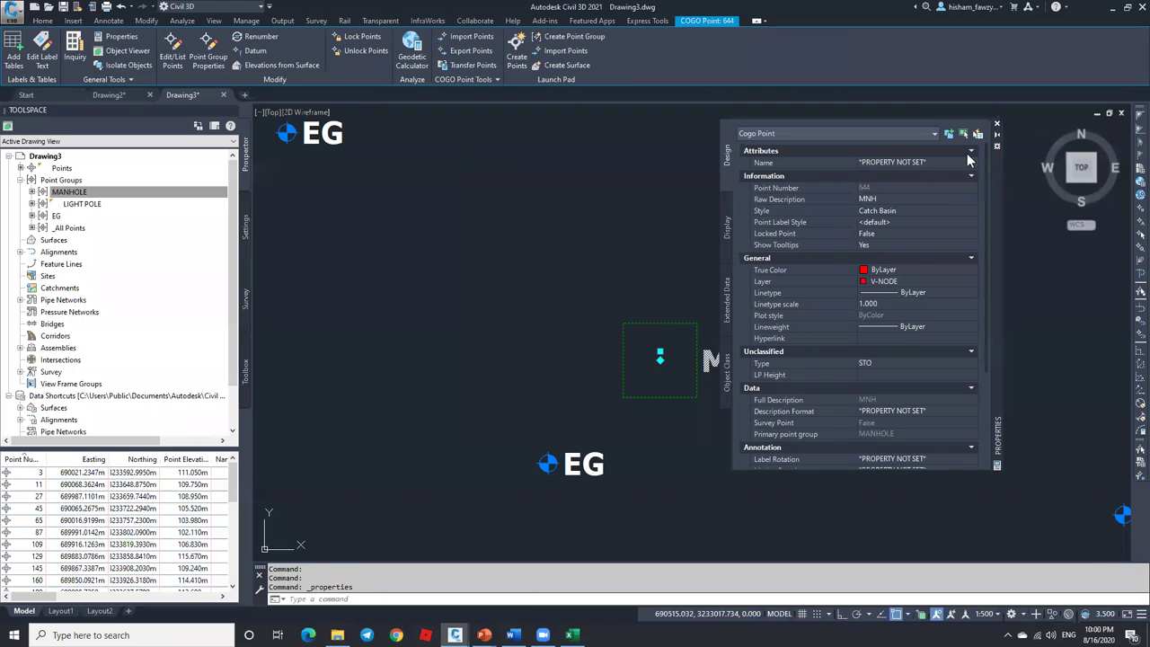
click(997, 127)
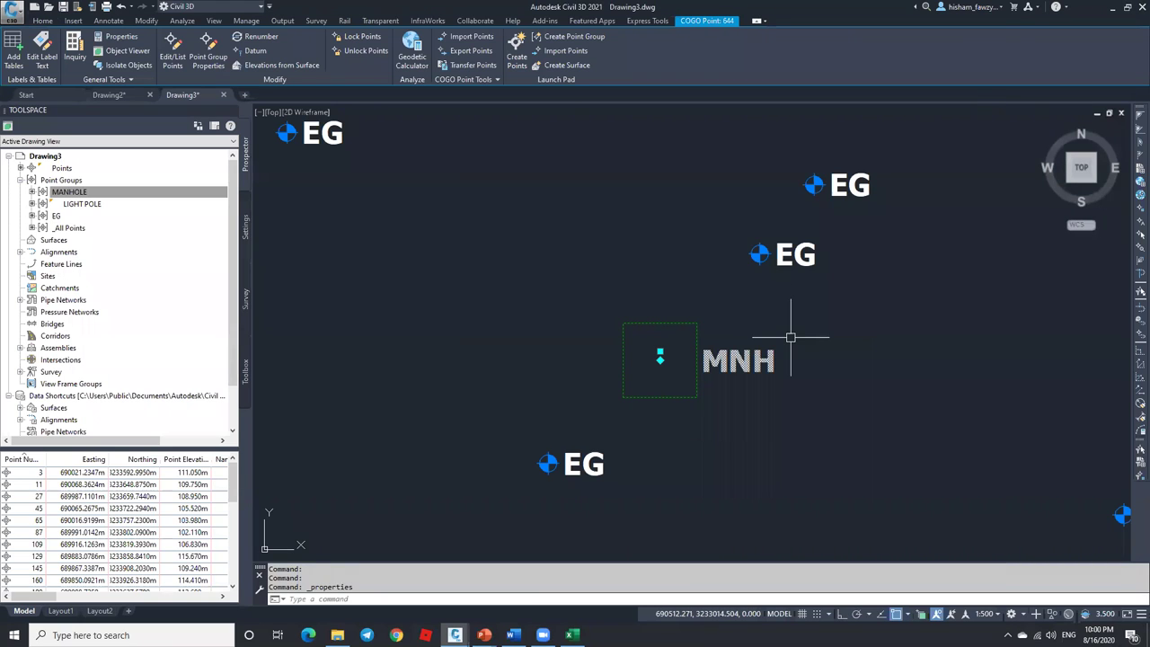
click(100, 193)
click(106, 198)
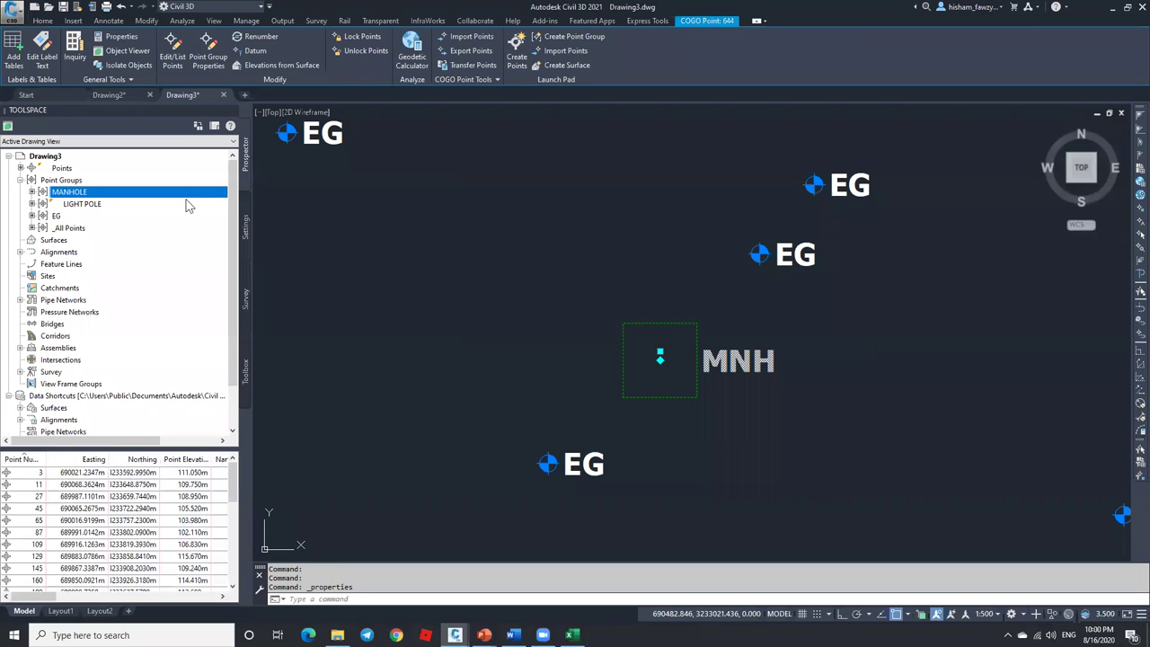
key(Escape)
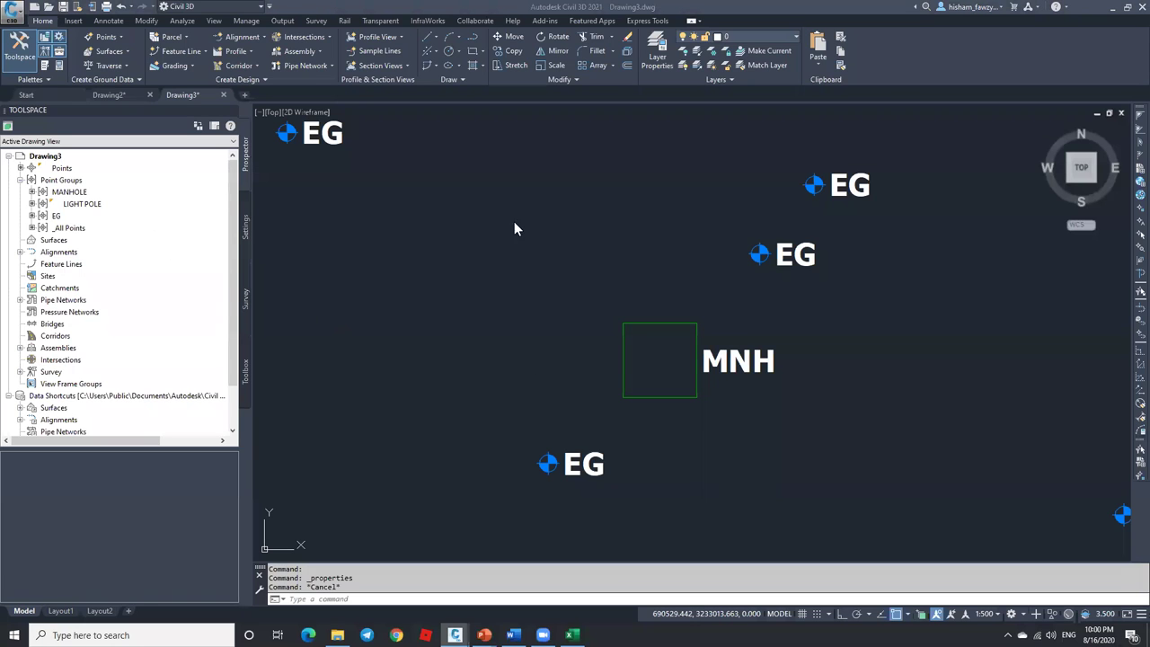
List the MANHOLE group's points, then all survey points in _All Points.
scroll(651, 285, down, 6)
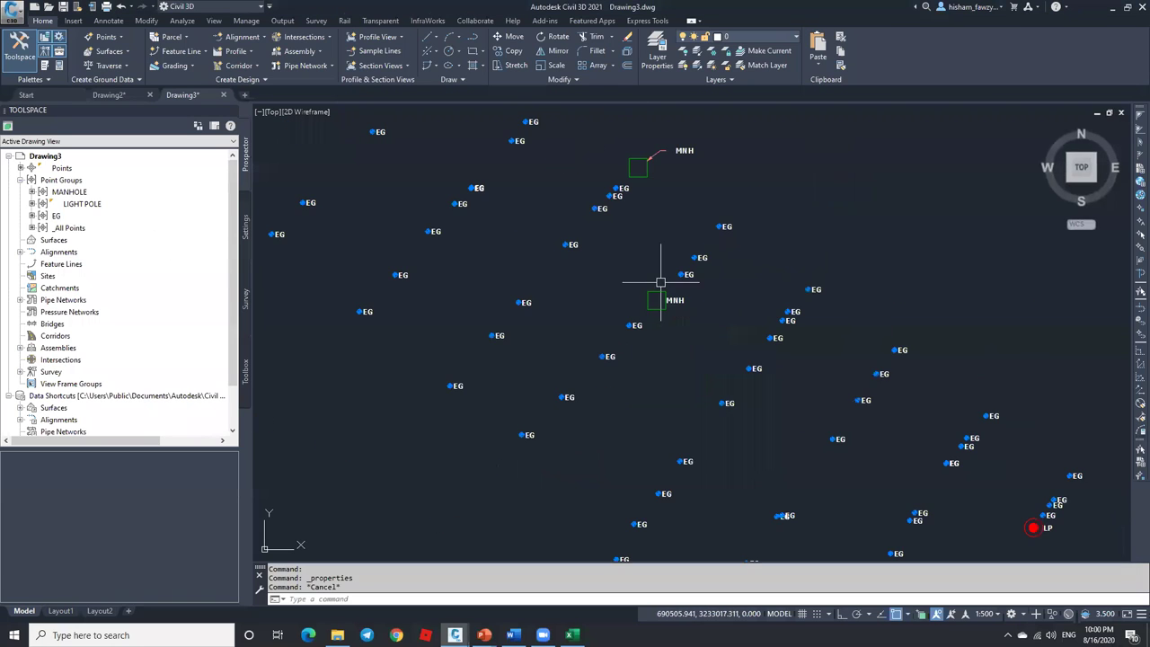
scroll(666, 304, up, 5)
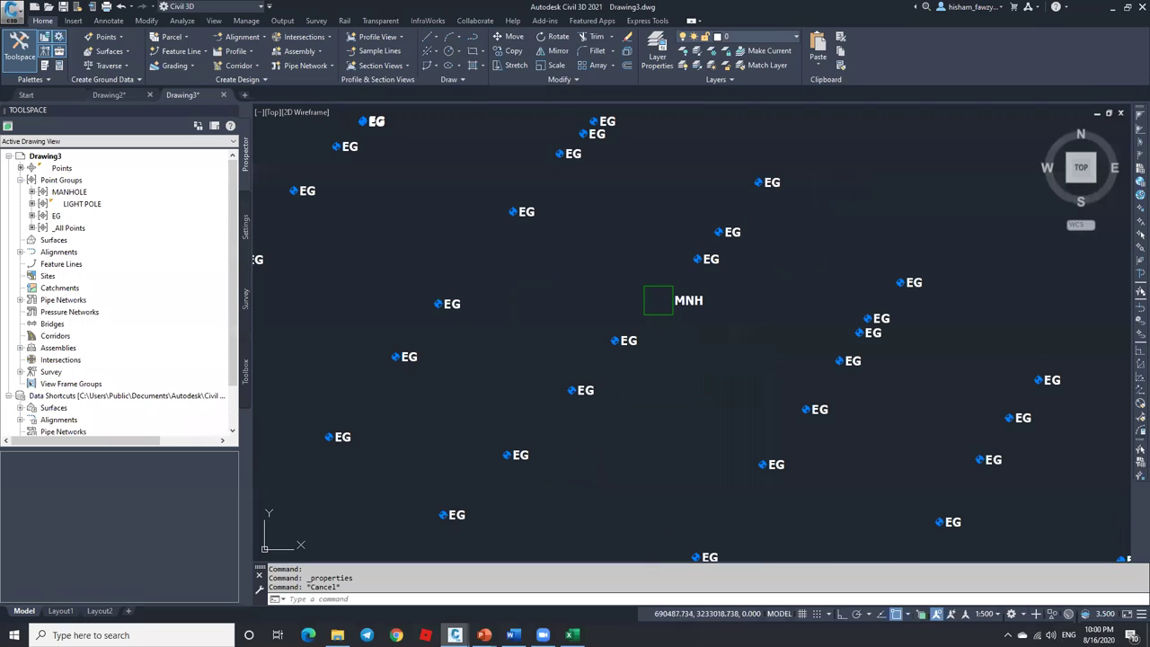
scroll(512, 225, up, 4)
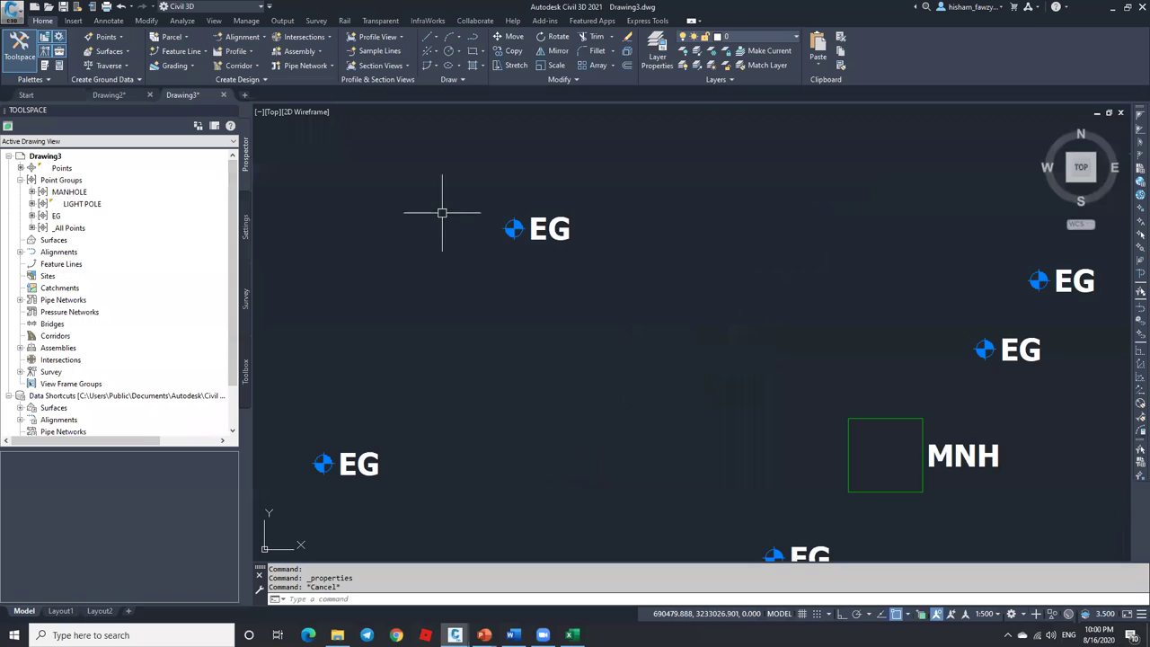
scroll(709, 234, down, 7)
click(115, 193)
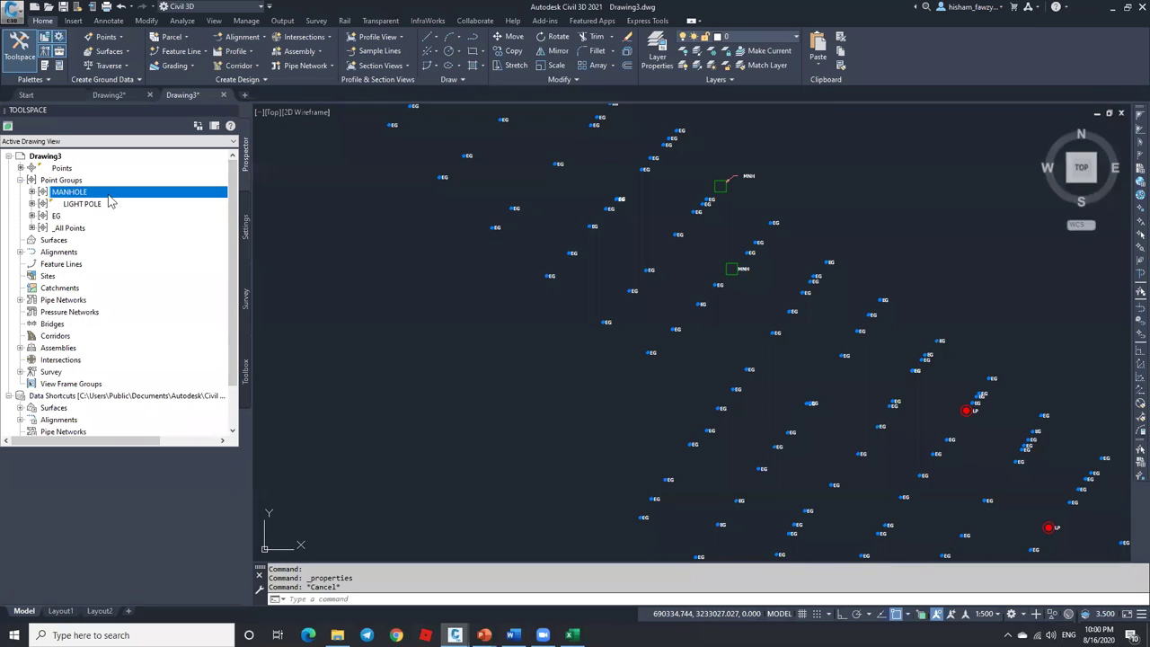
click(97, 230)
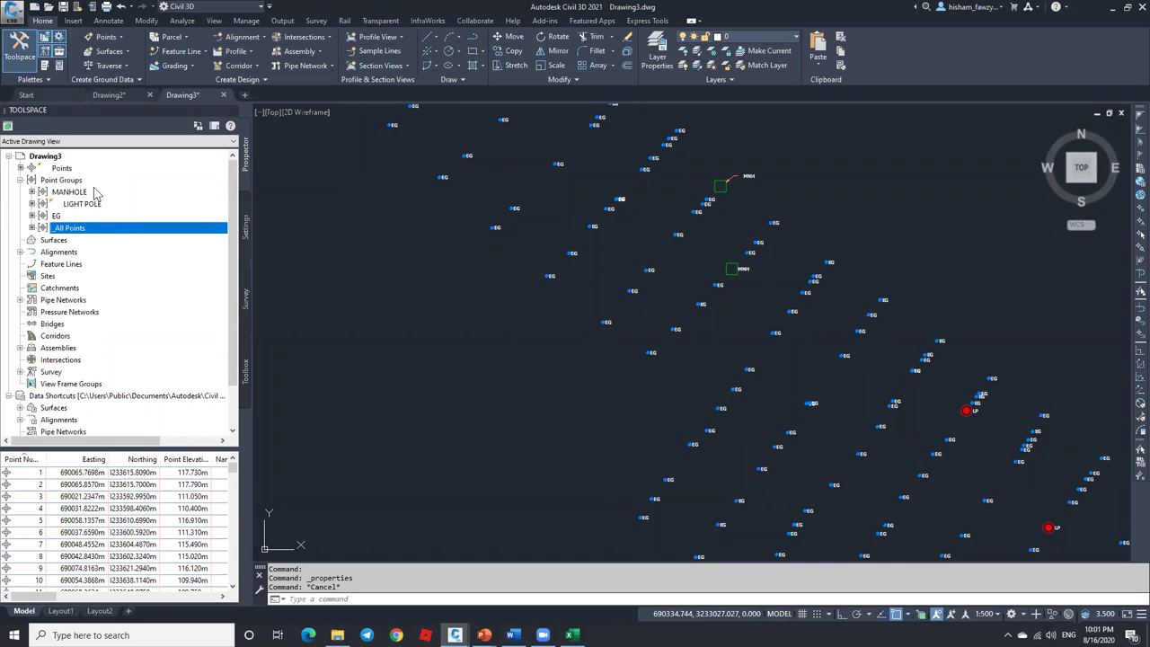
Recheck the MANHOLE and _All Points lists, finishing on the EG group's points.
click(128, 193)
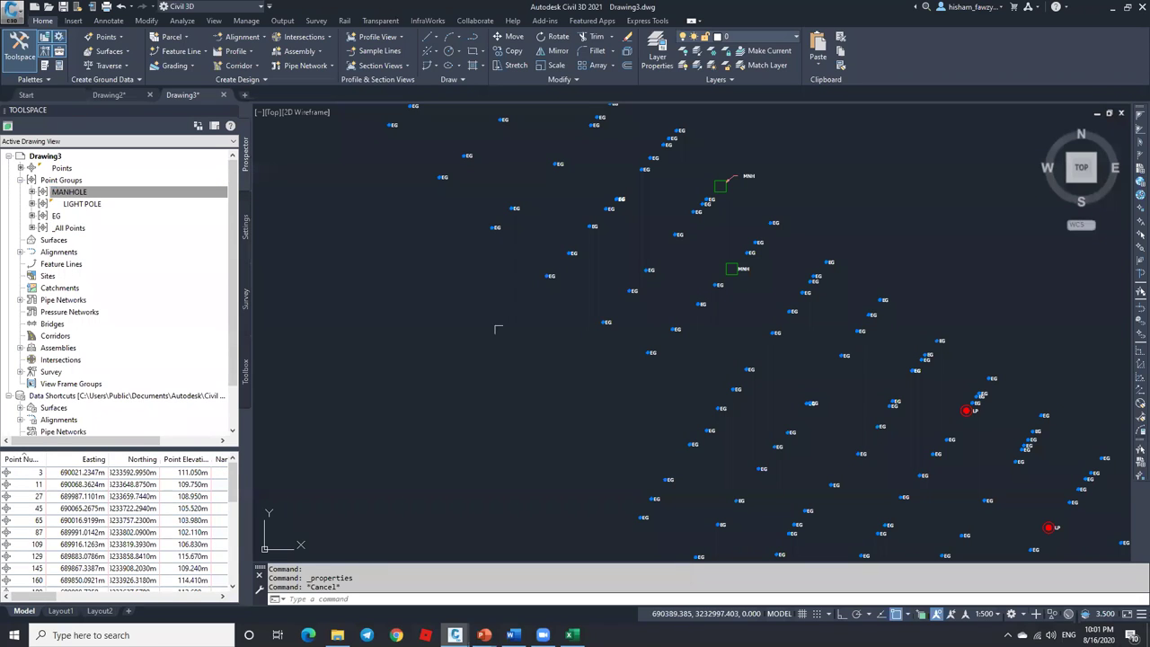
scroll(738, 269, up, 5)
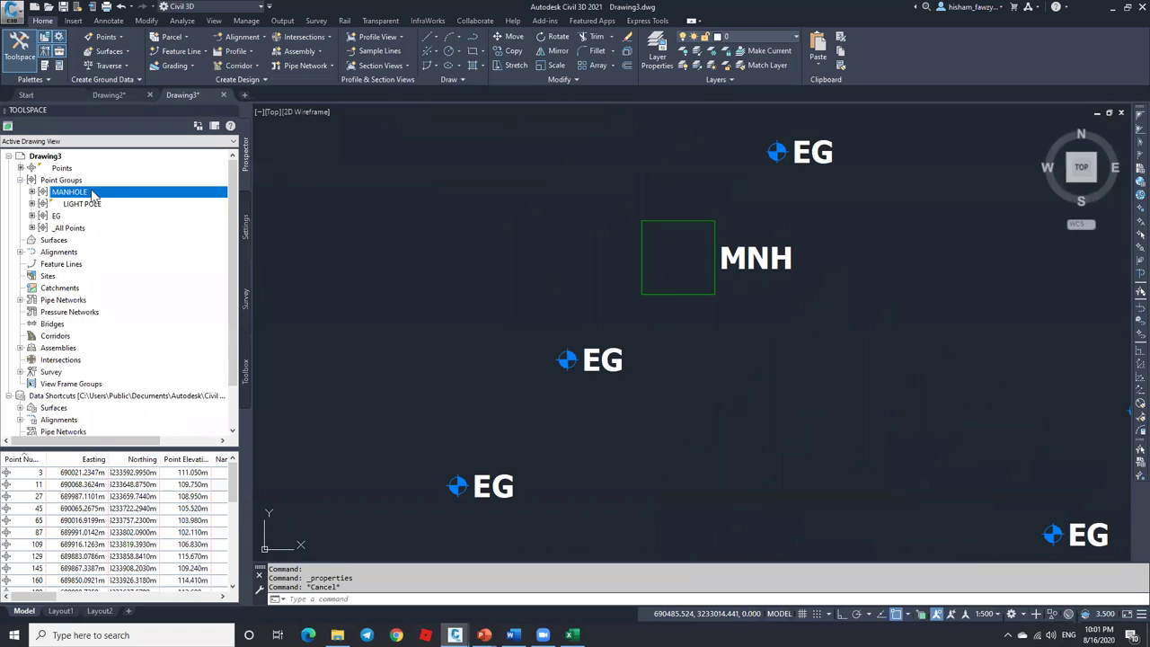
click(77, 228)
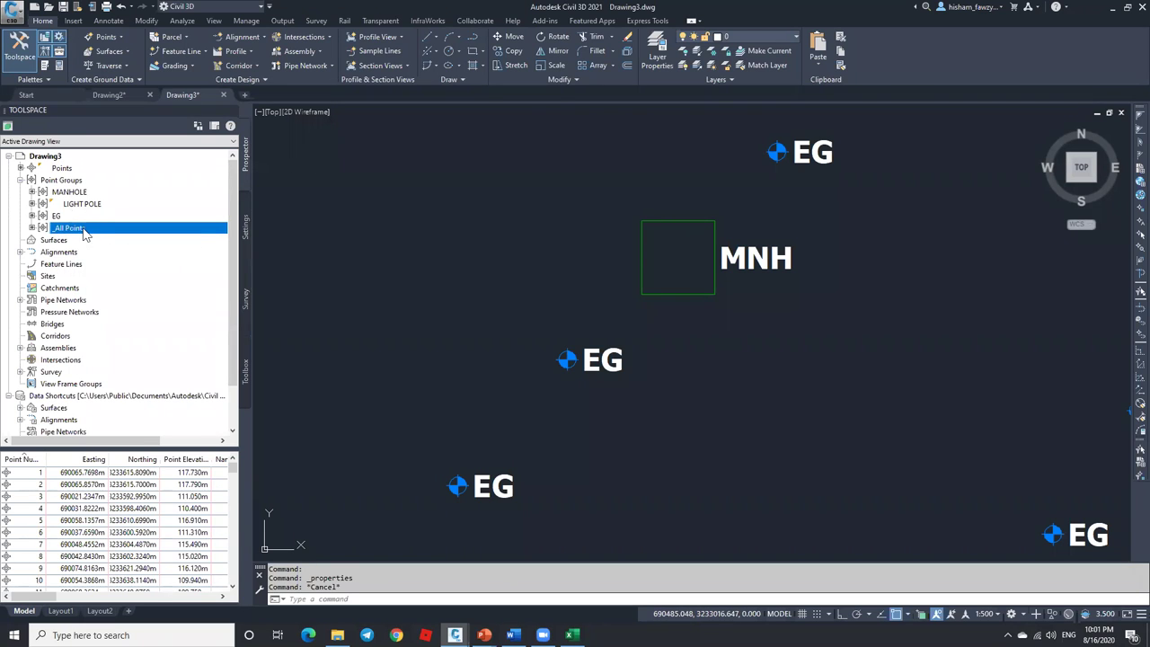
scroll(534, 254, down, 8)
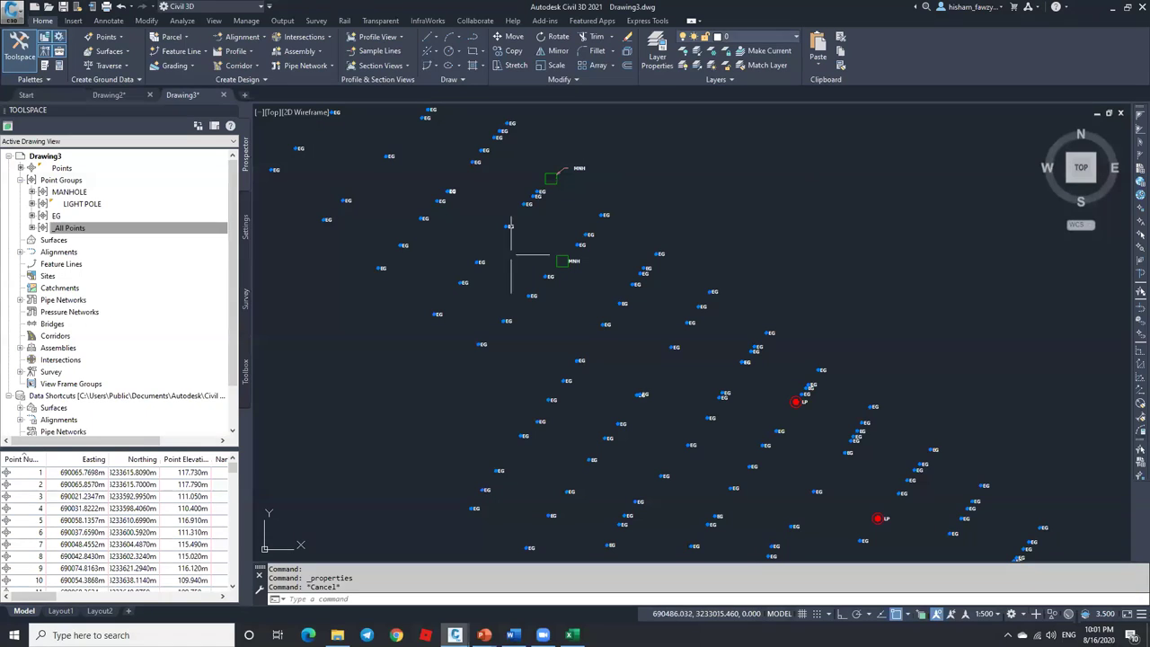
click(97, 194)
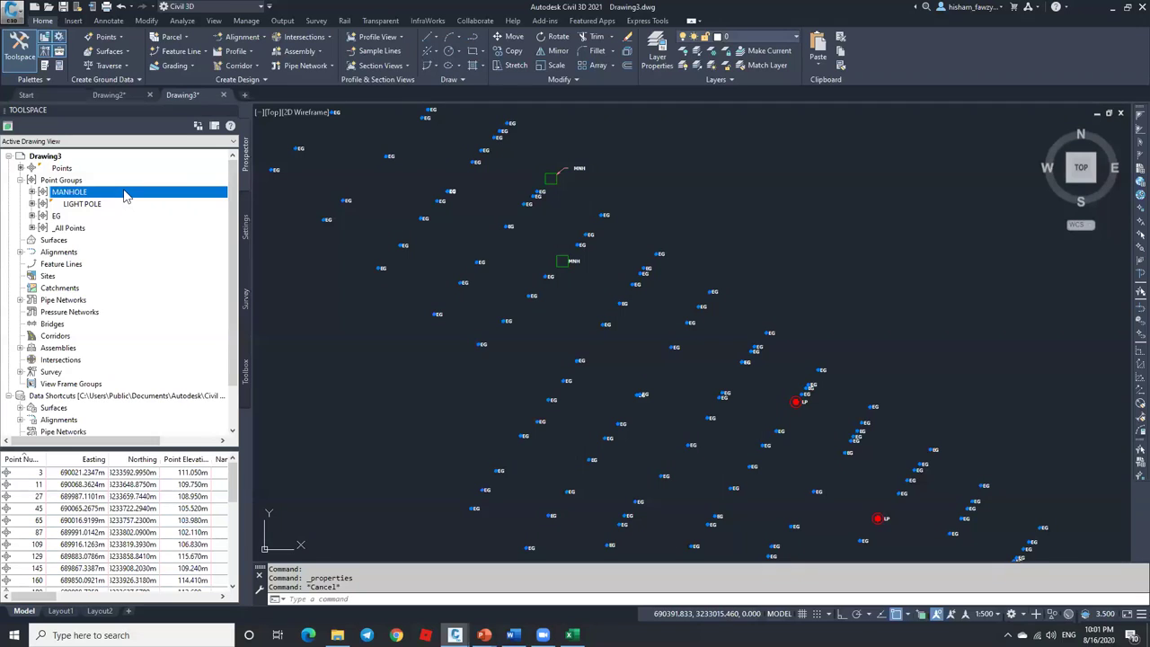
mouse_move(126, 196)
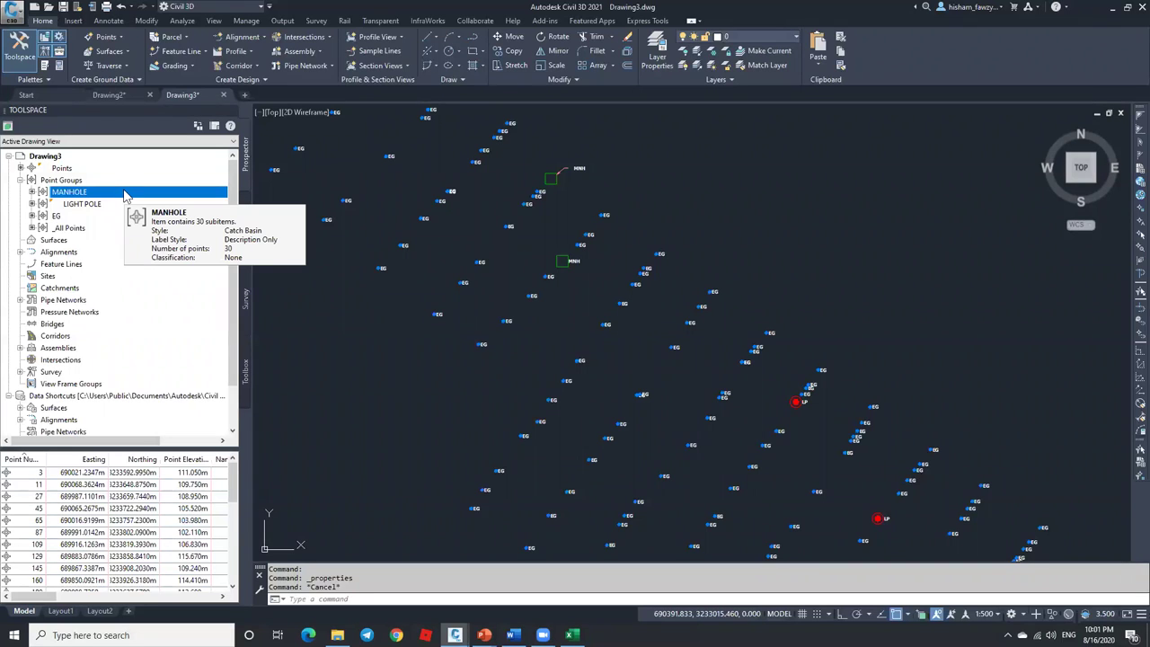
click(71, 216)
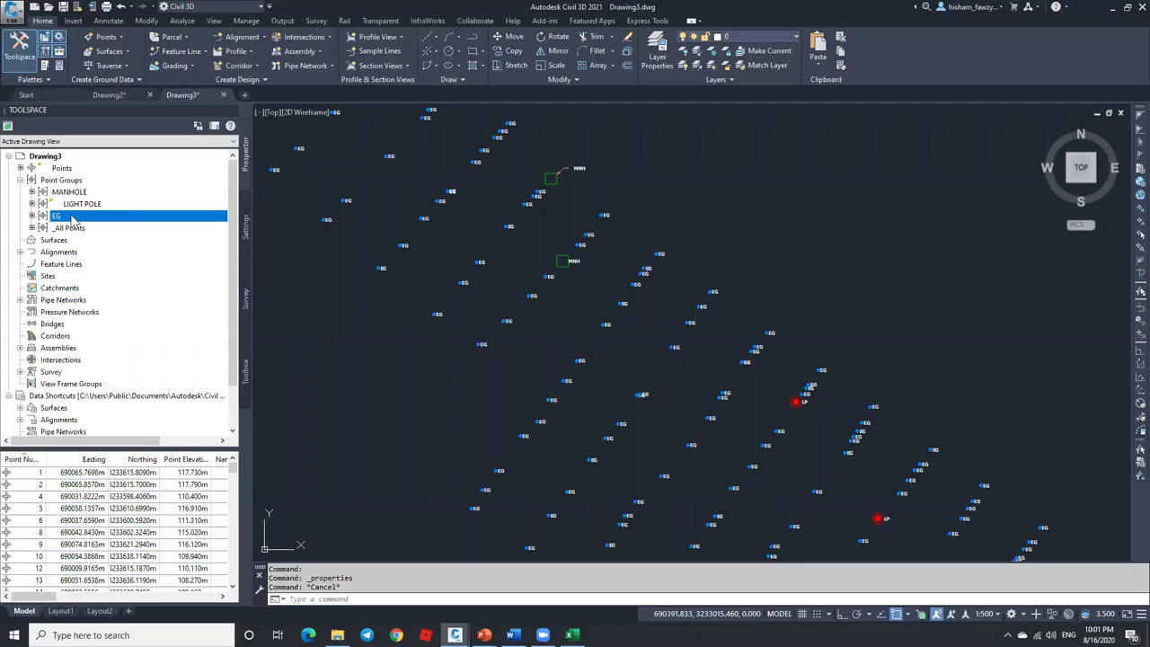
Set the EG group's point style and point label style to <none>.
right_click(164, 219)
key(Escape)
click(542, 298)
click(517, 308)
click(539, 325)
click(517, 336)
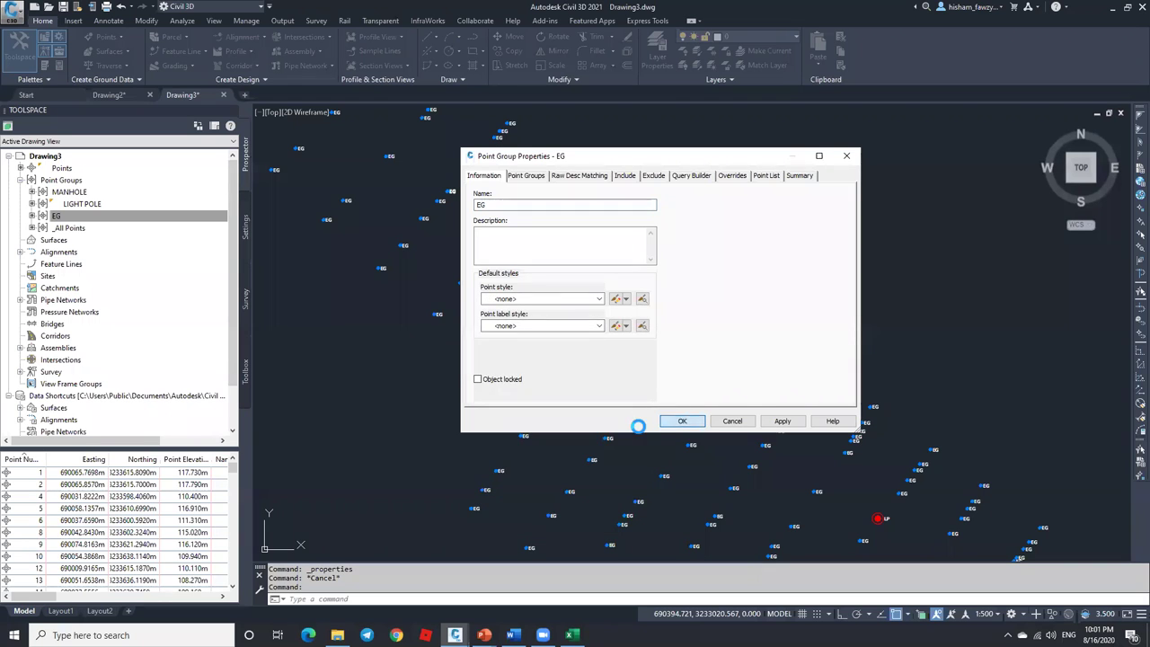
click(682, 421)
Keep _All Points on the Basic point style and give it a new label style.
right_click(72, 227)
key(Escape)
click(530, 299)
click(519, 327)
click(519, 327)
click(525, 349)
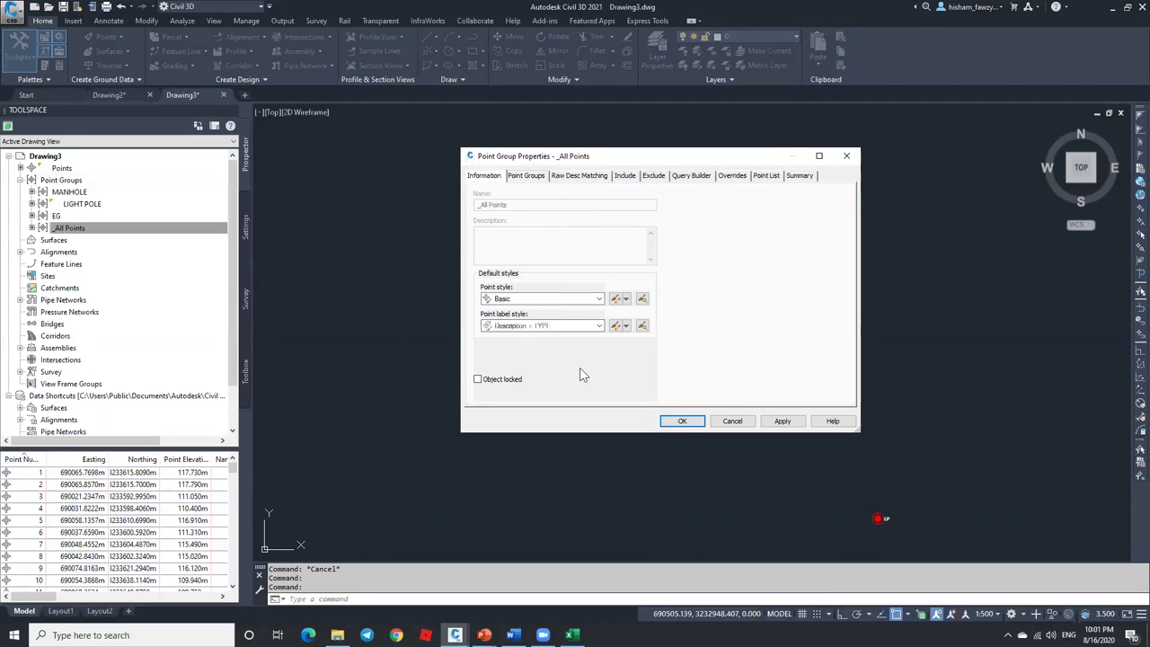
click(681, 420)
Review the _All Points, EG and MANHOLE point lists.
click(126, 230)
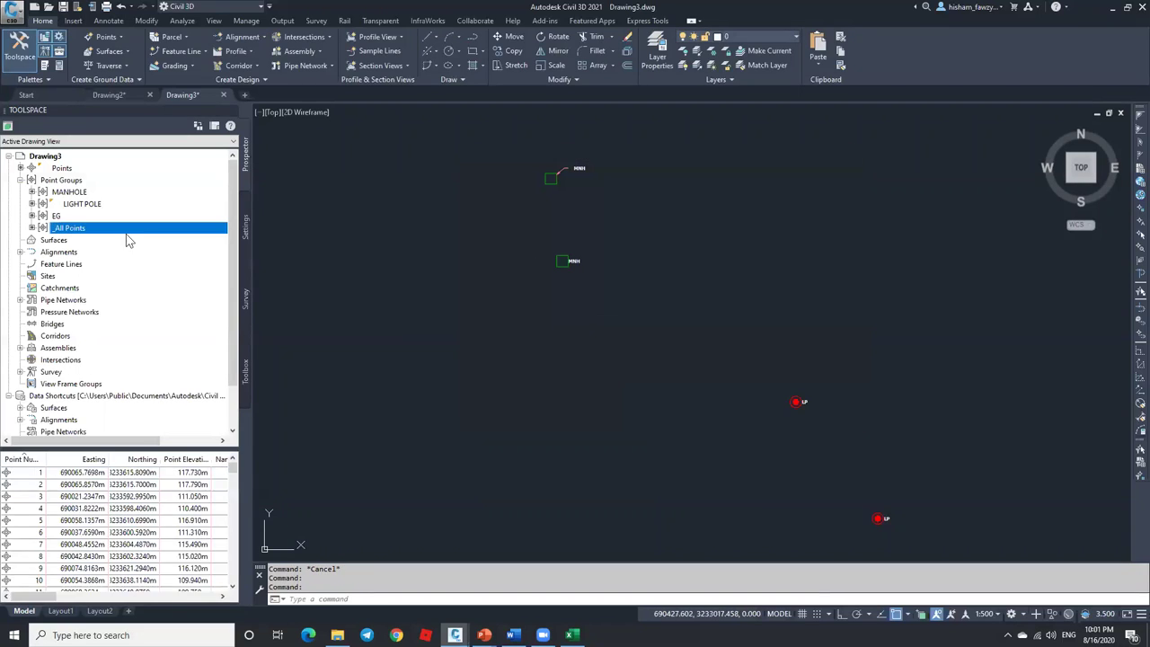
click(89, 217)
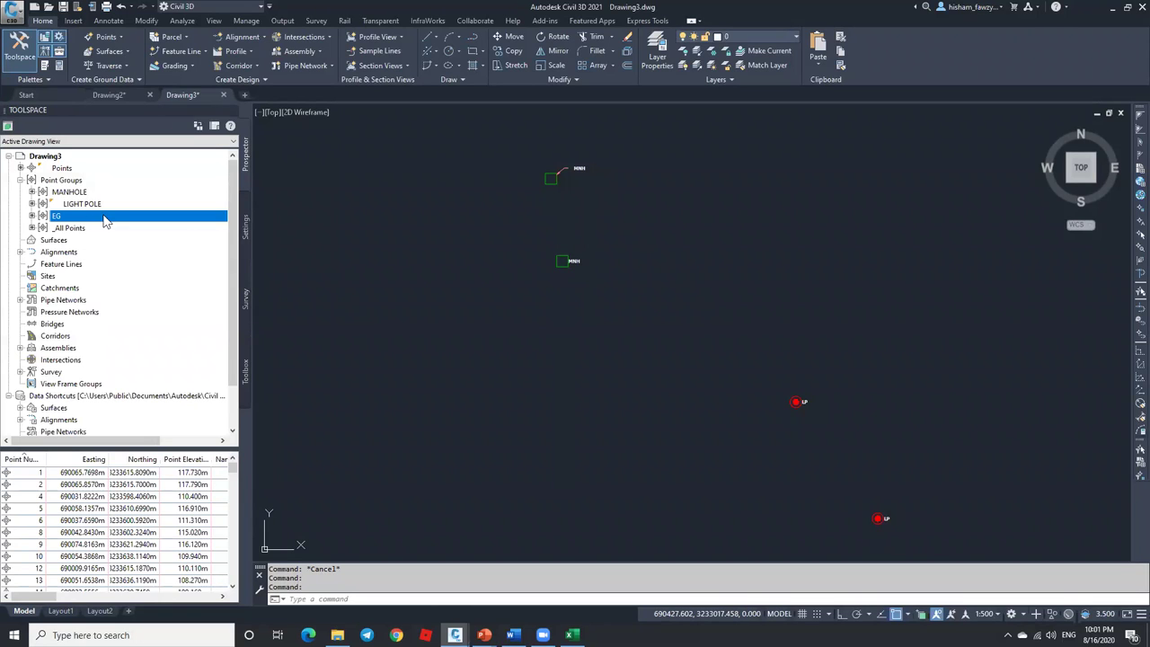
mouse_move(105, 221)
click(86, 191)
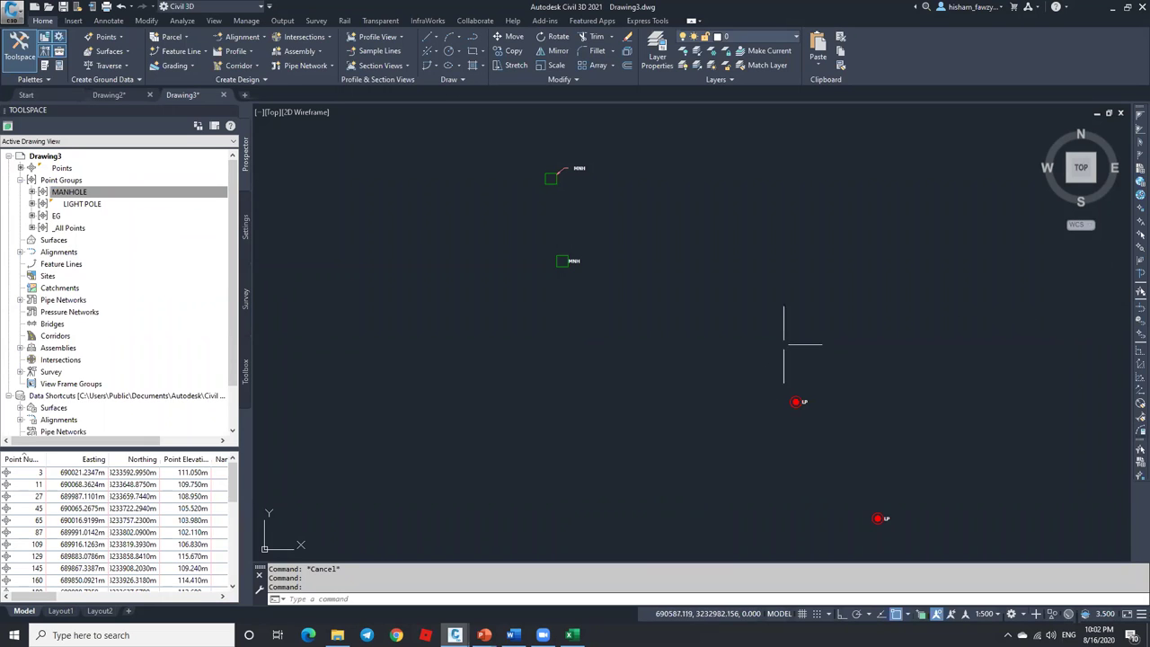
Move _All Points to the top of the point group order and apply it.
click(124, 230)
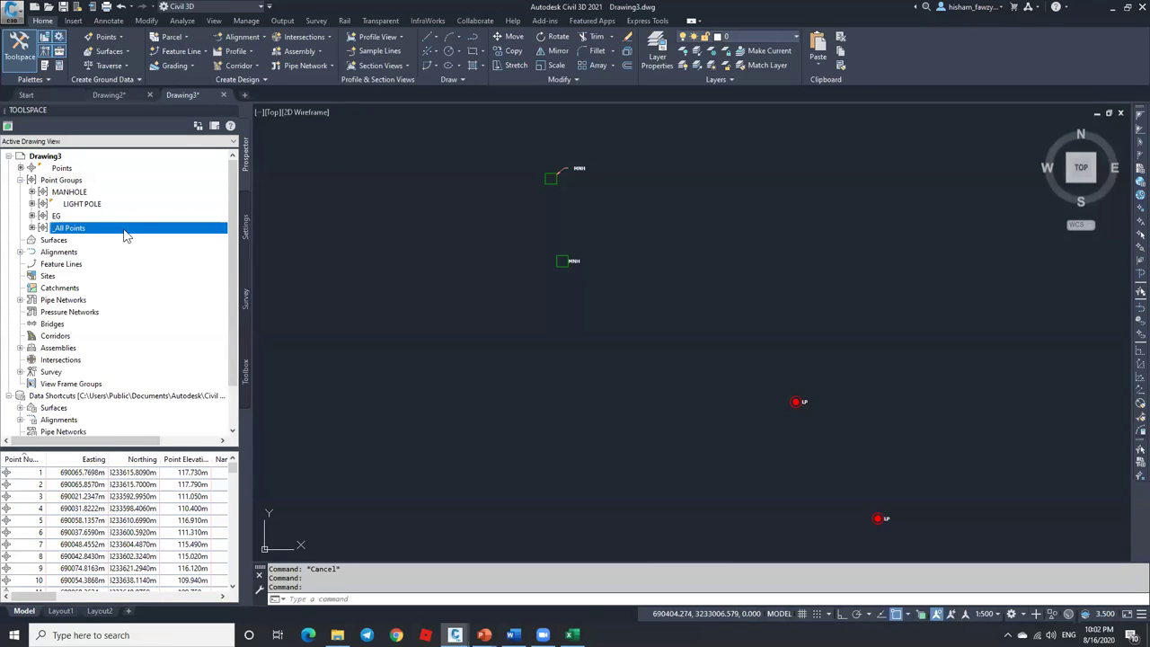
right_click(110, 180)
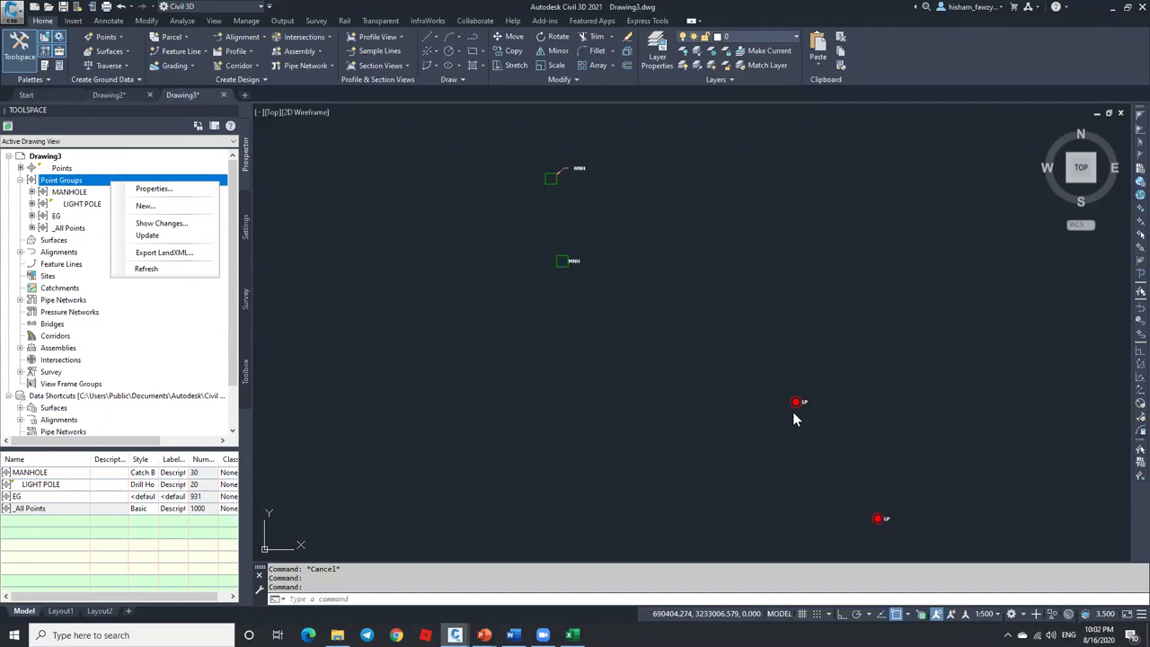
click(153, 188)
click(610, 274)
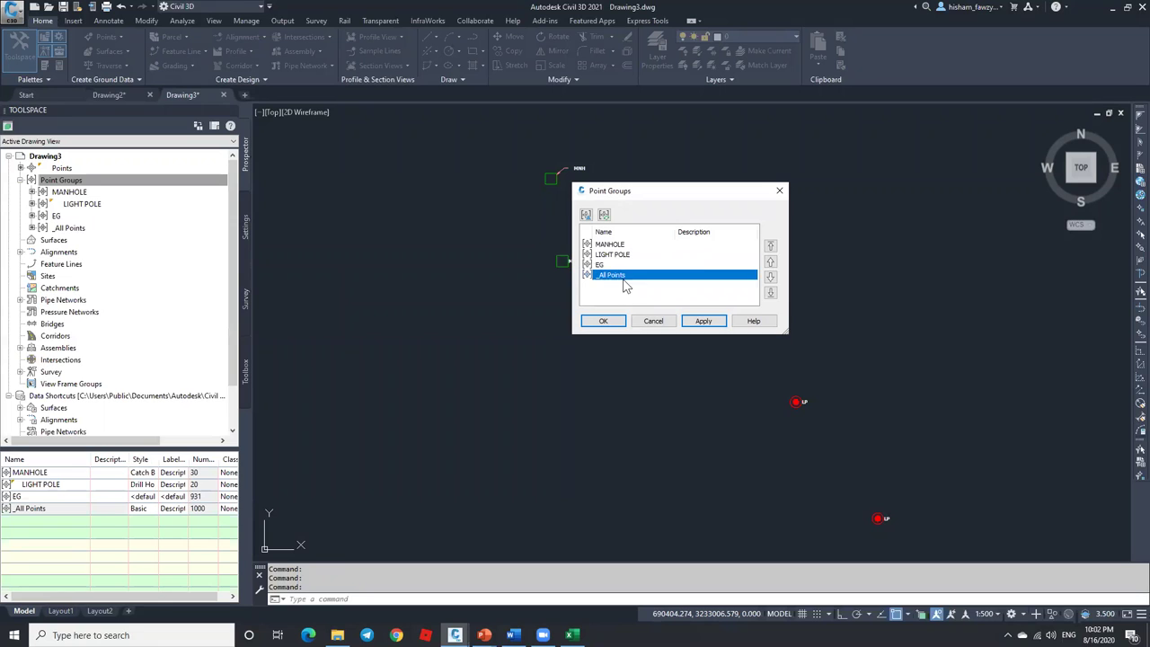
click(770, 245)
key(Return)
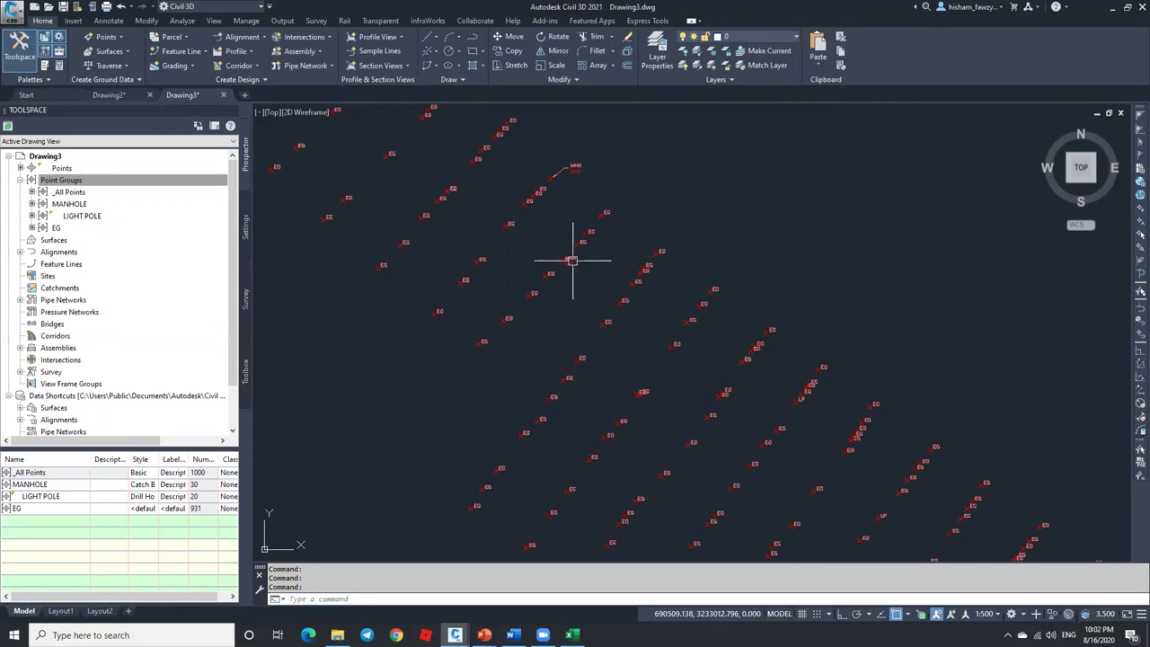
List the _All Points group again, then open EG's properties and cancel without changes.
scroll(565, 252, up, 5)
scroll(627, 331, down, 5)
scroll(599, 234, up, 4)
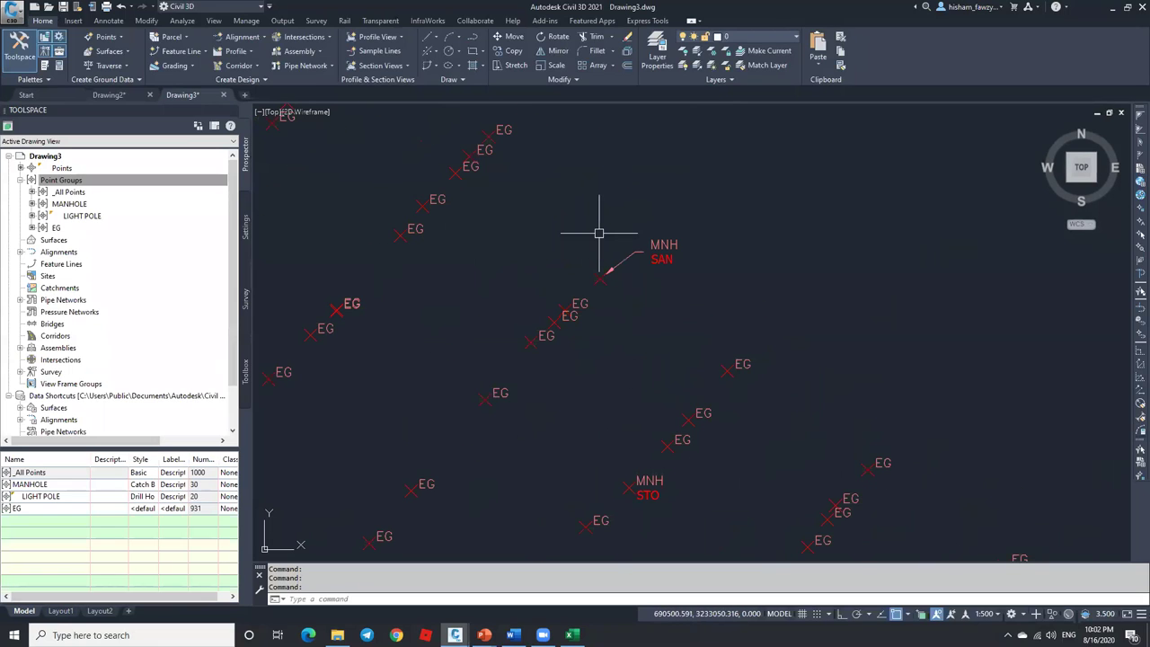
click(108, 192)
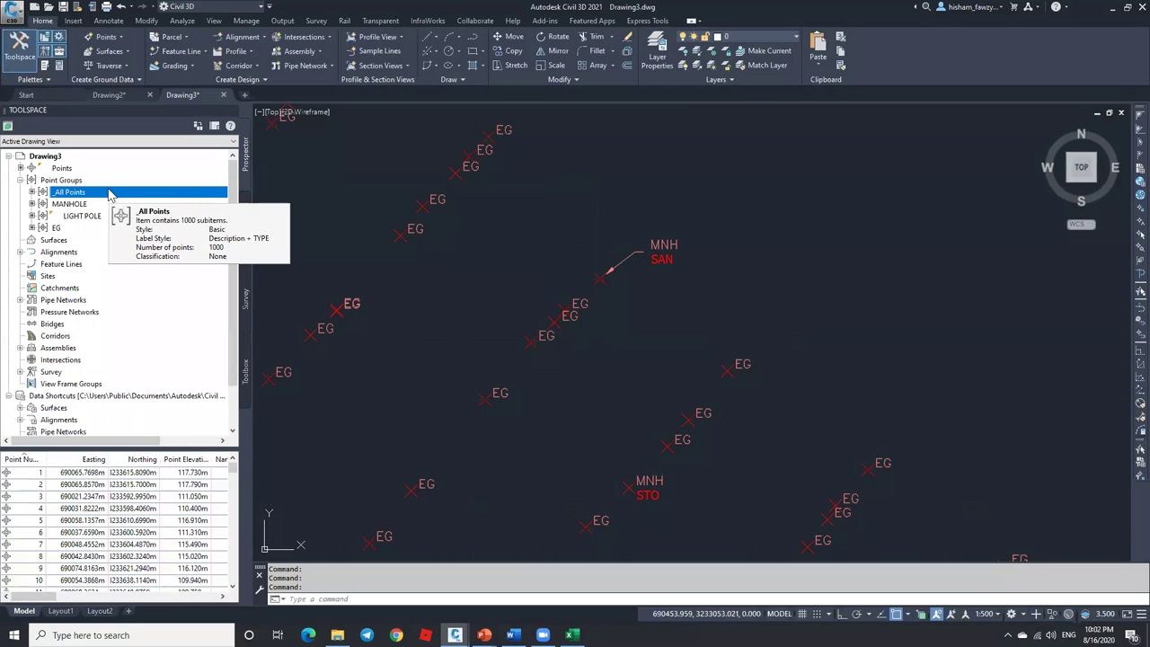
right_click(126, 227)
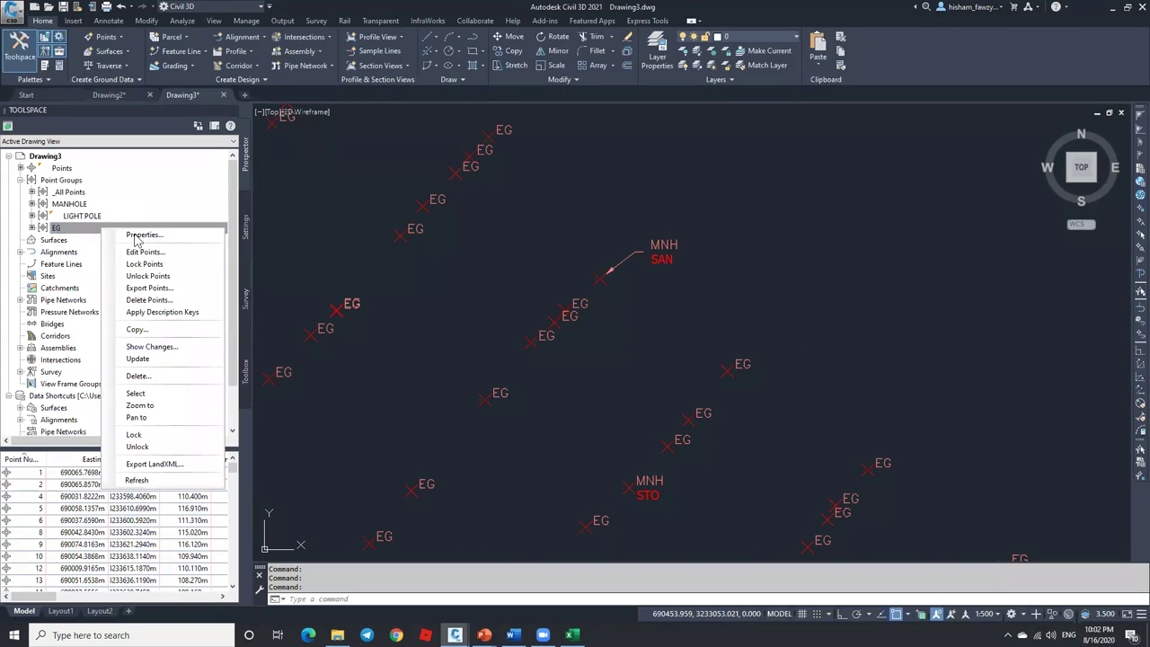
click(492, 310)
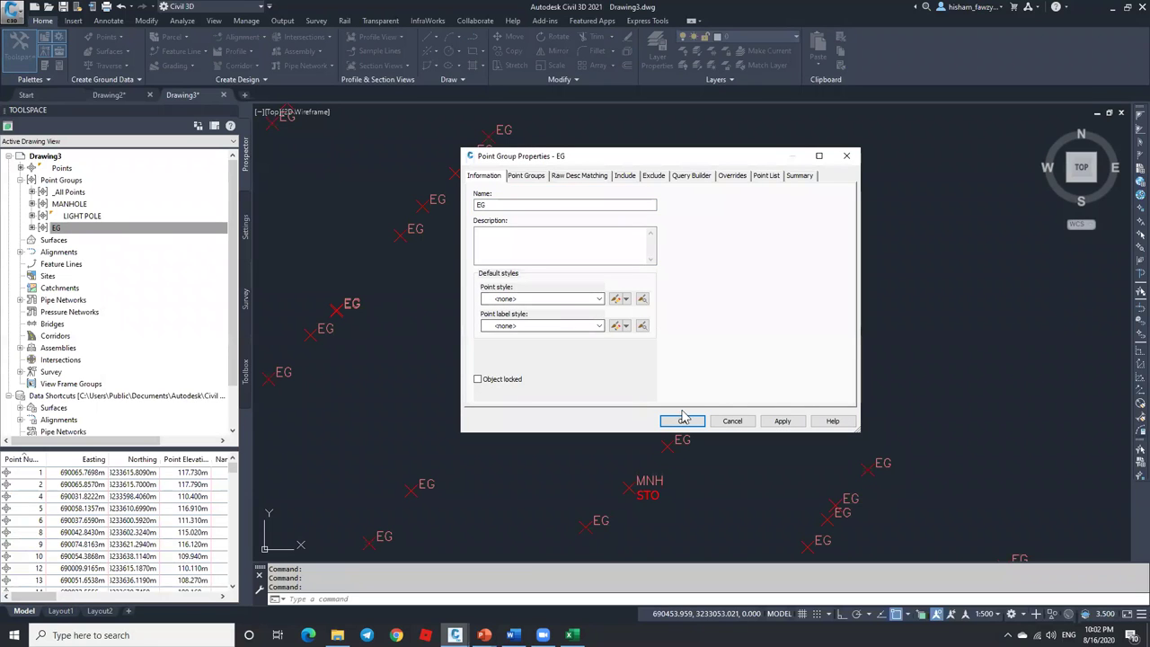
click(730, 421)
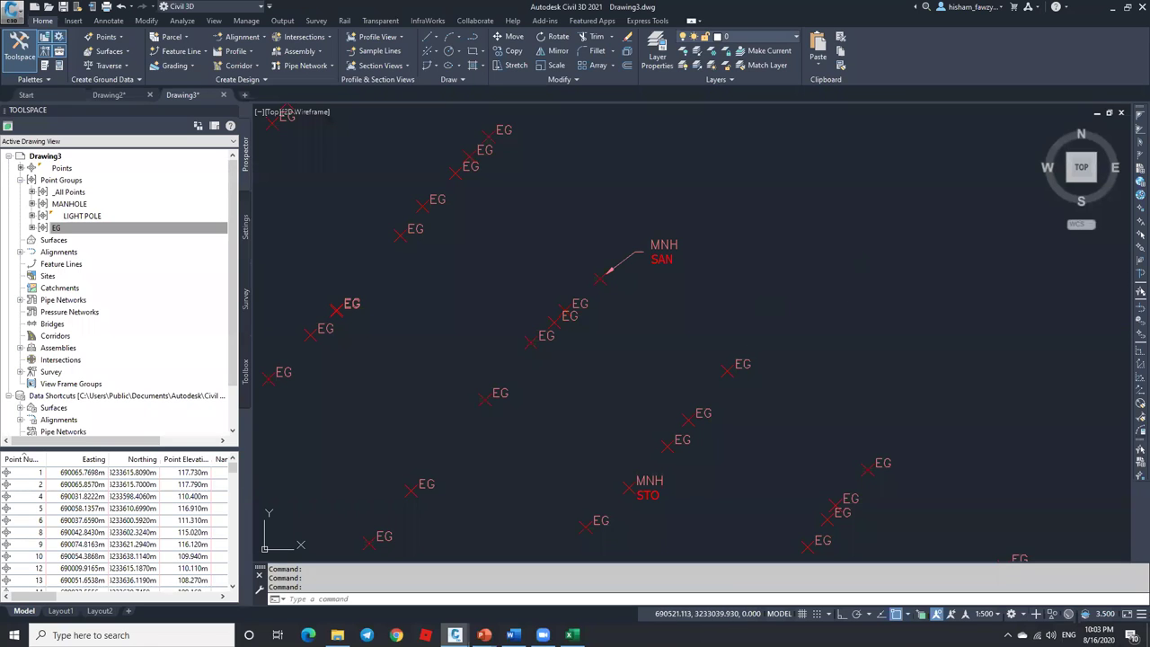
mouse_move(483, 634)
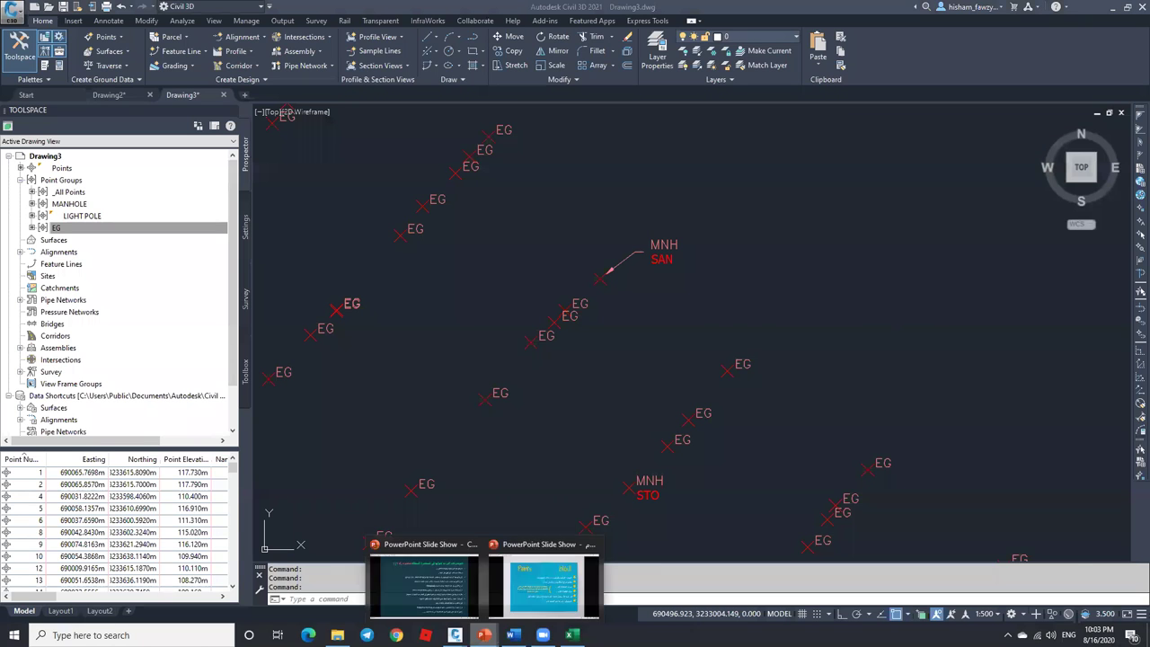
click(544, 583)
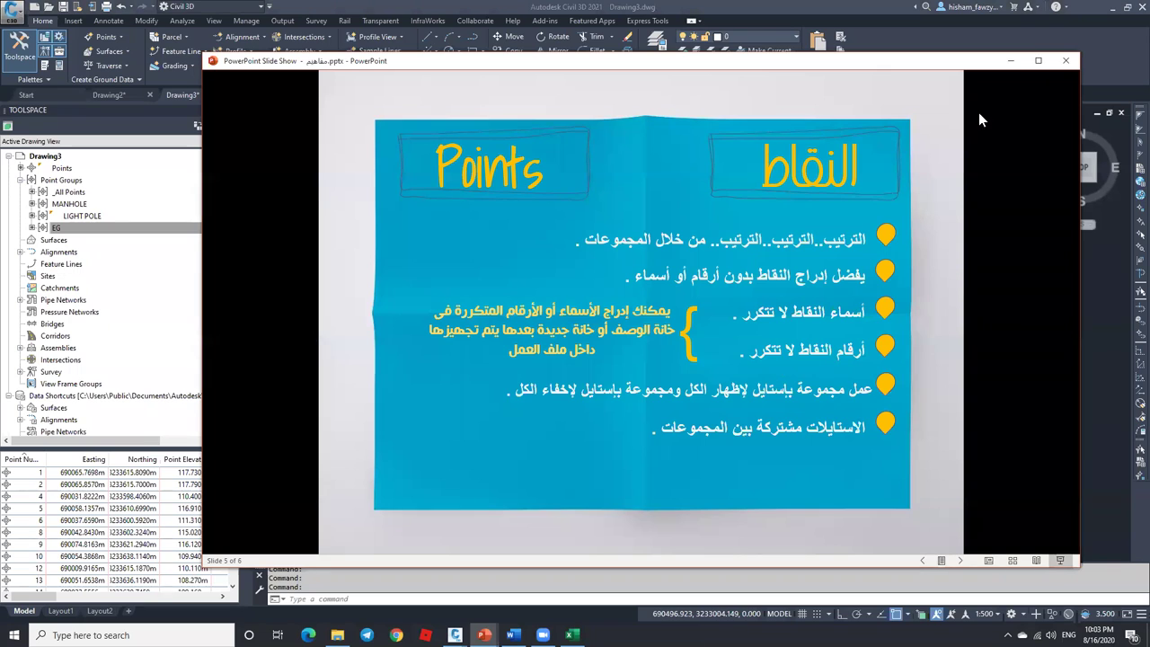
click(1008, 61)
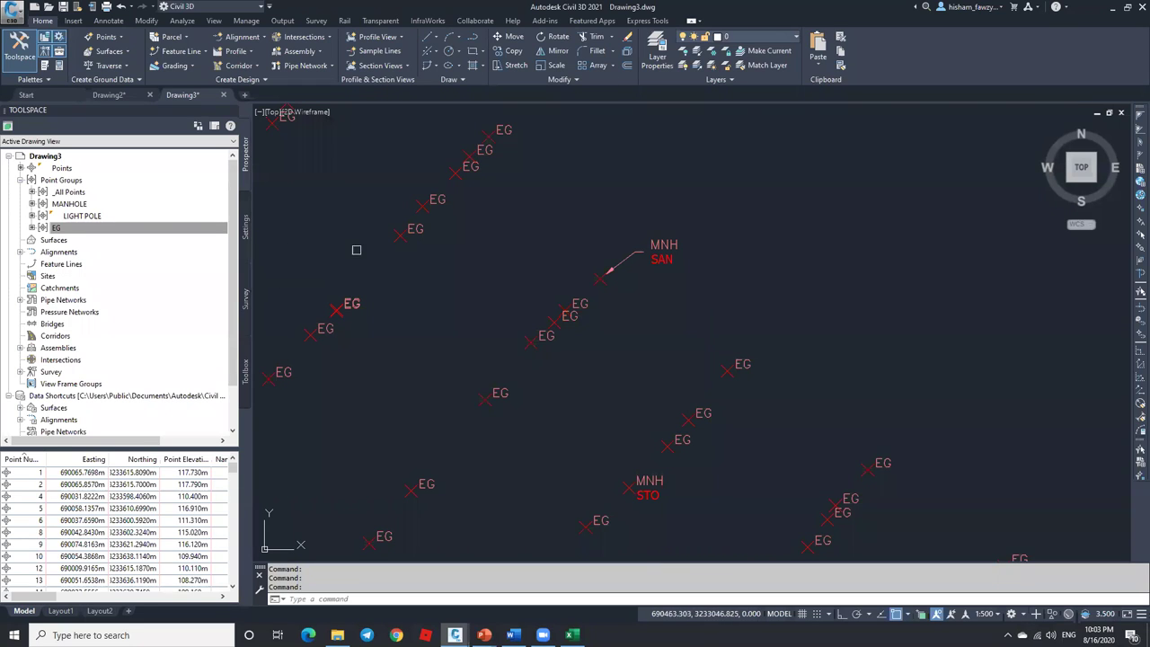
Select _All Points and start Points from File with 02.txt as the source.
click(88, 193)
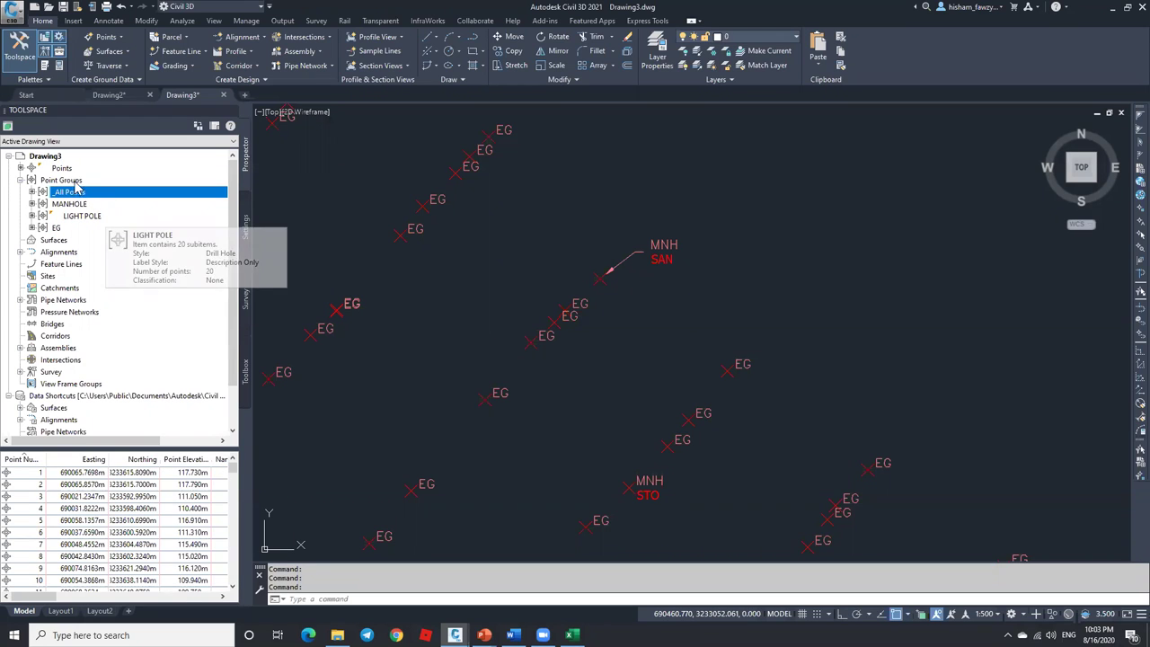
mouse_move(112, 199)
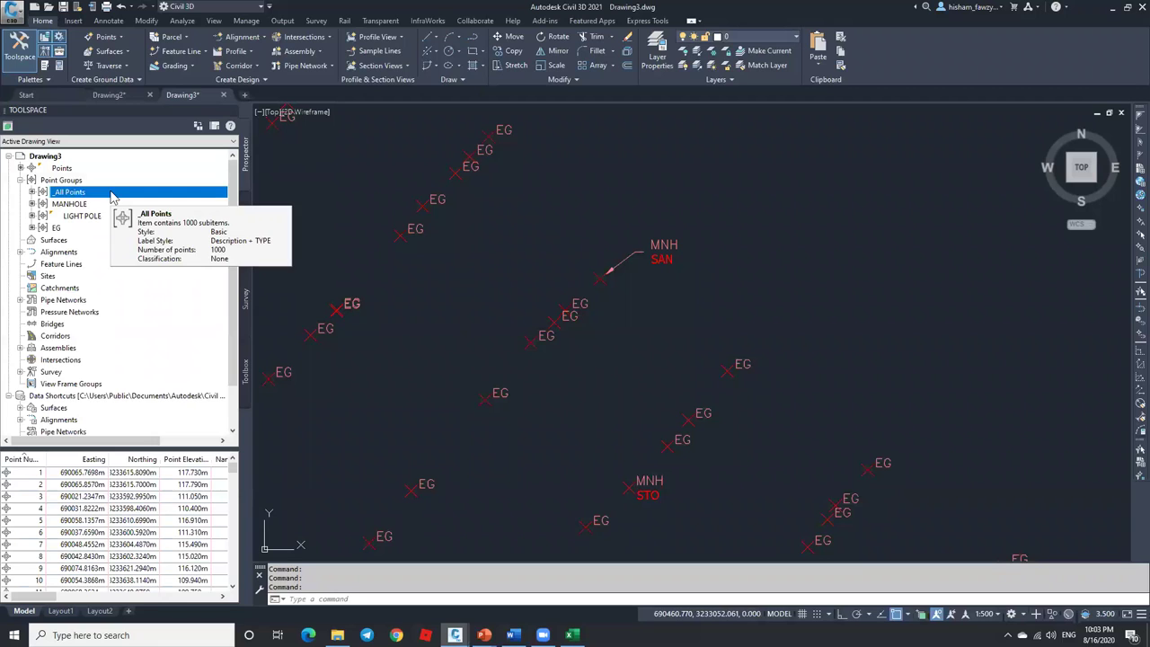
scroll(592, 292, down, 5)
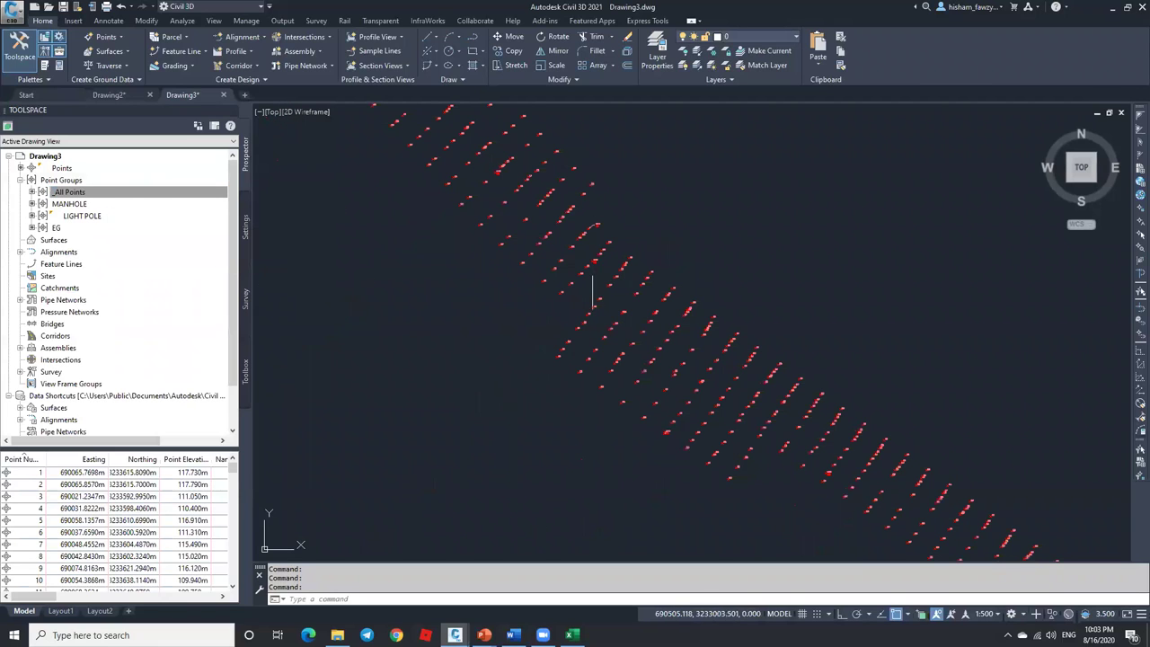
click(73, 21)
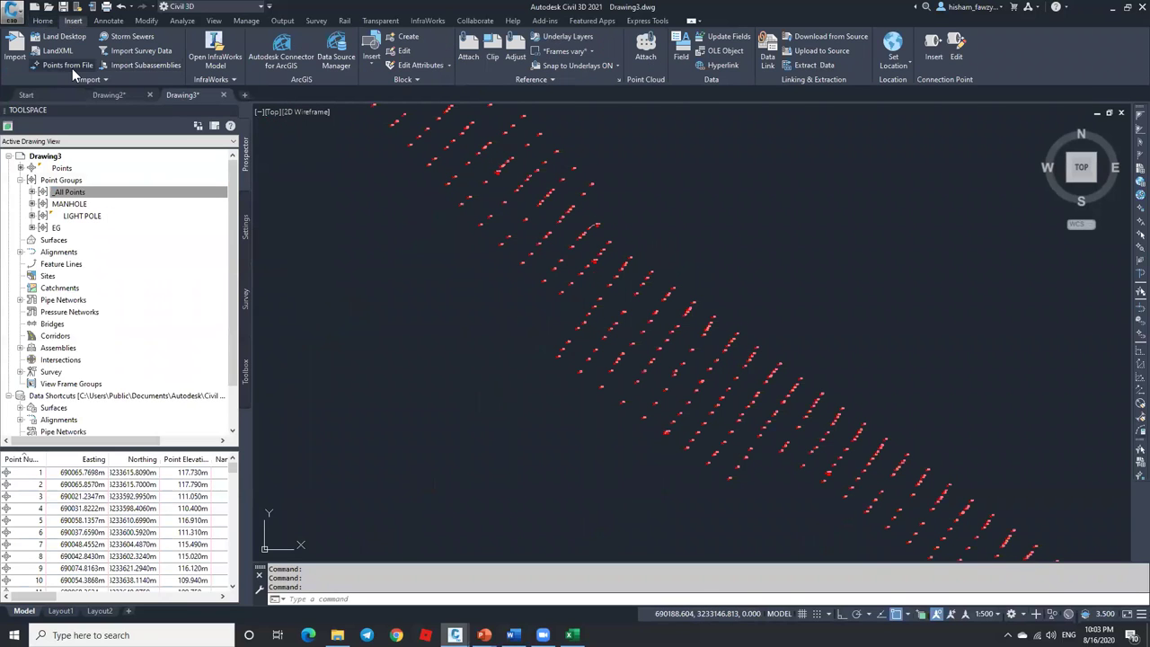
click(72, 66)
click(752, 174)
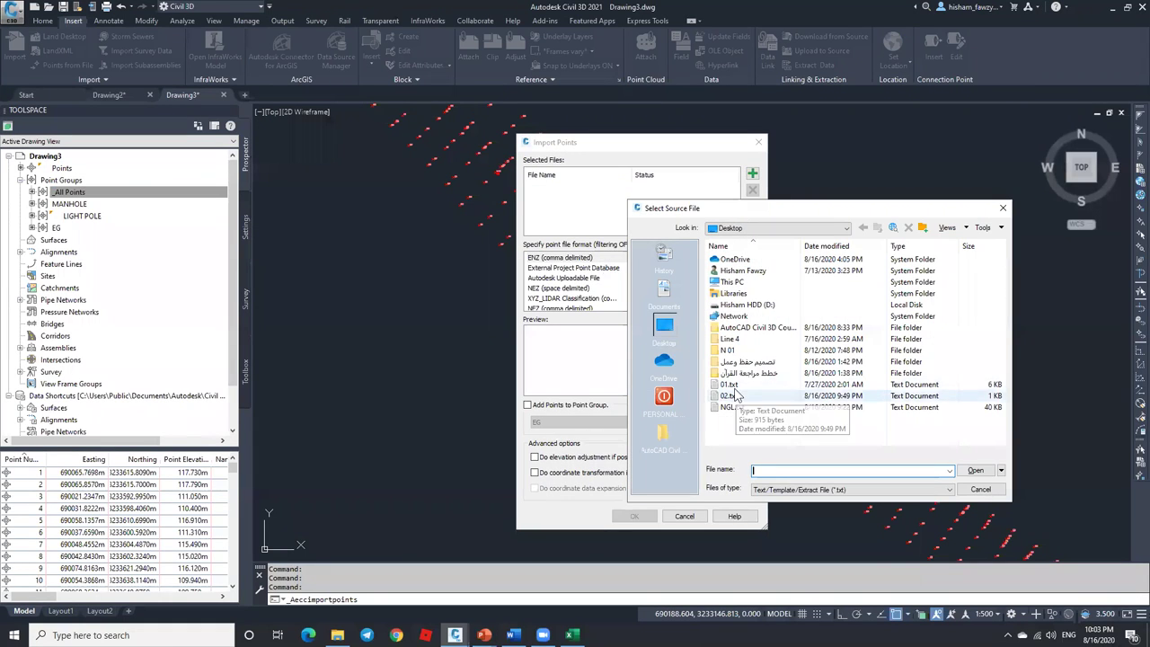
click(728, 395)
click(972, 470)
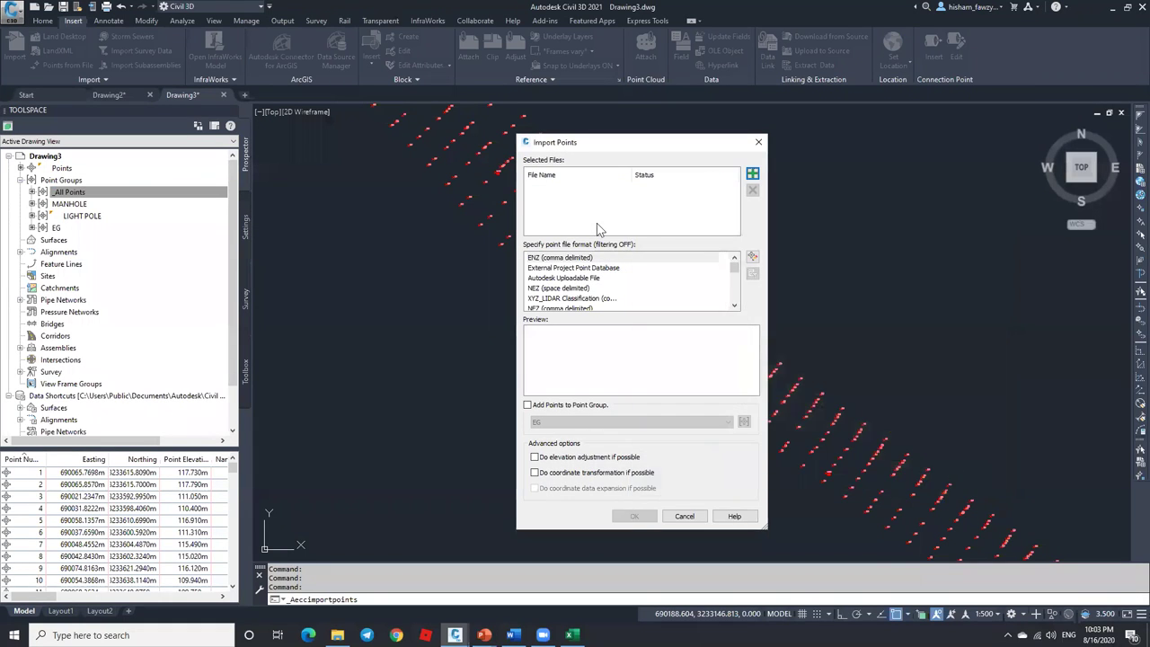
Replace 02.txt with NGL.txt, choose the HISHAM format and run the import.
click(752, 189)
click(751, 174)
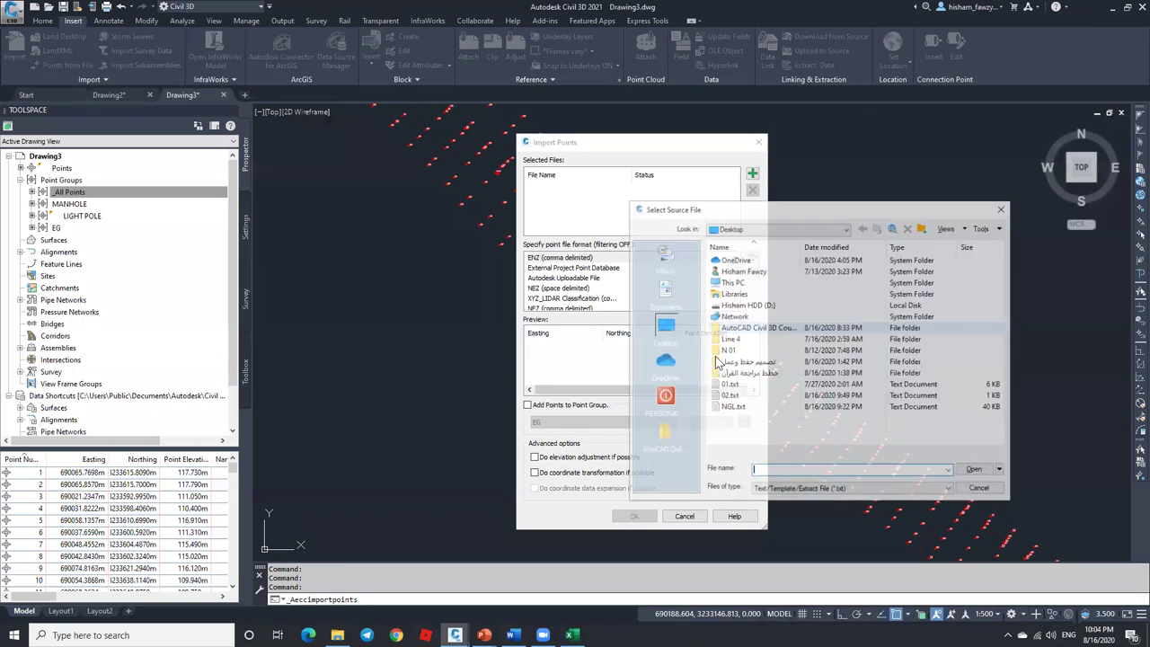
click(732, 406)
click(972, 470)
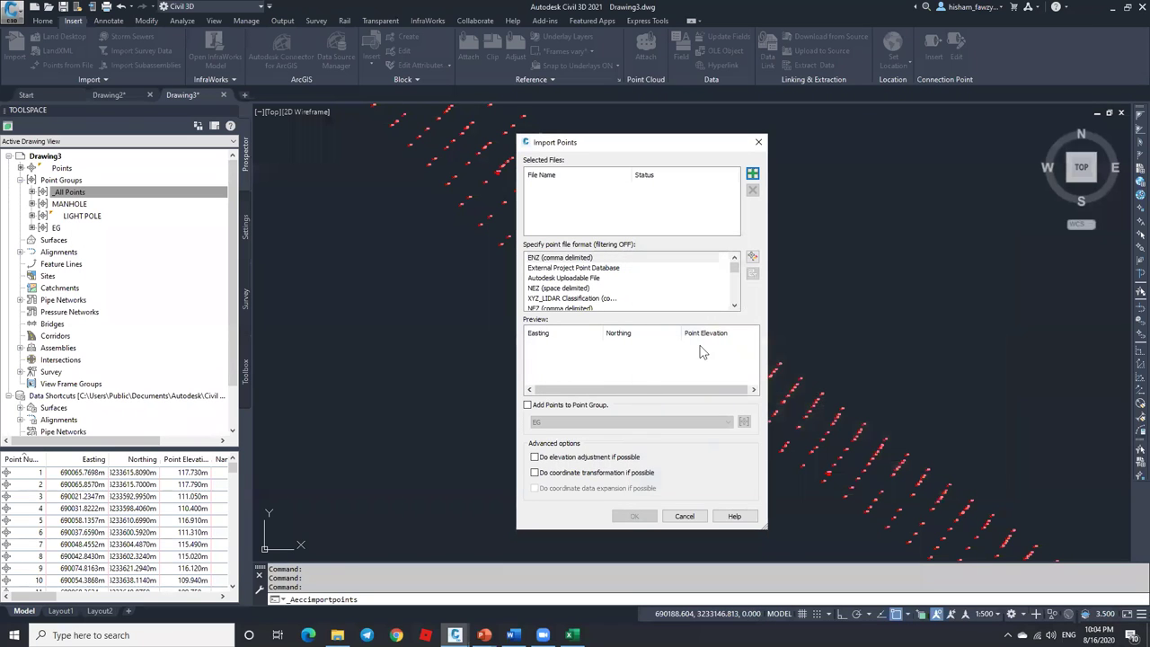
scroll(595, 282, down, 3)
click(582, 259)
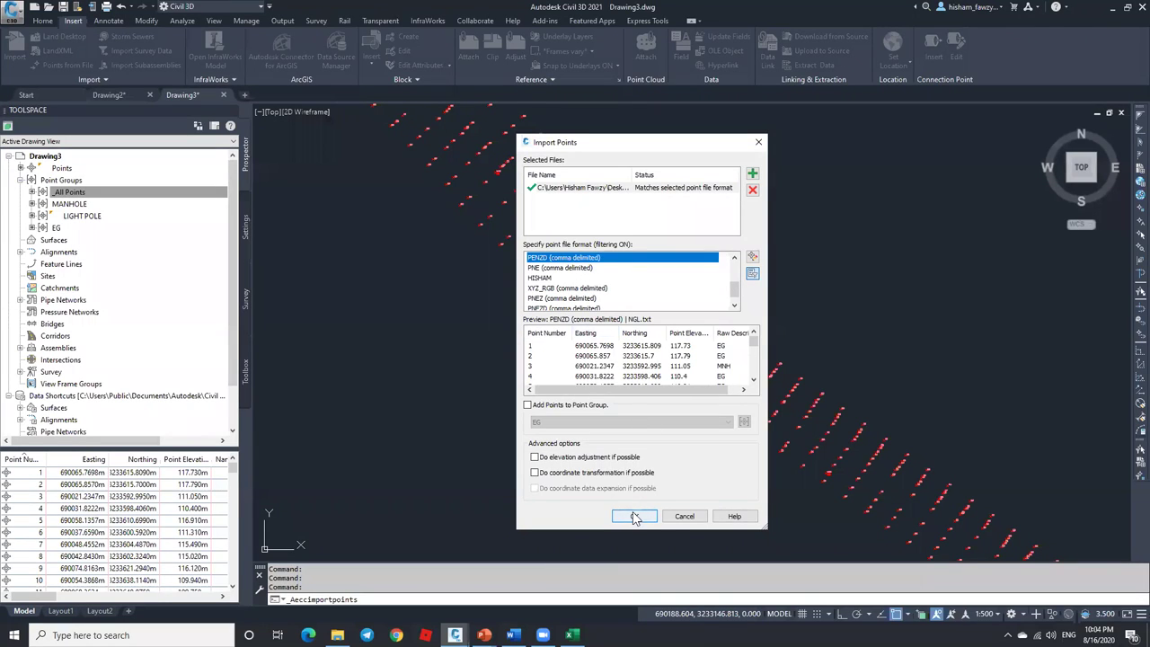
click(550, 278)
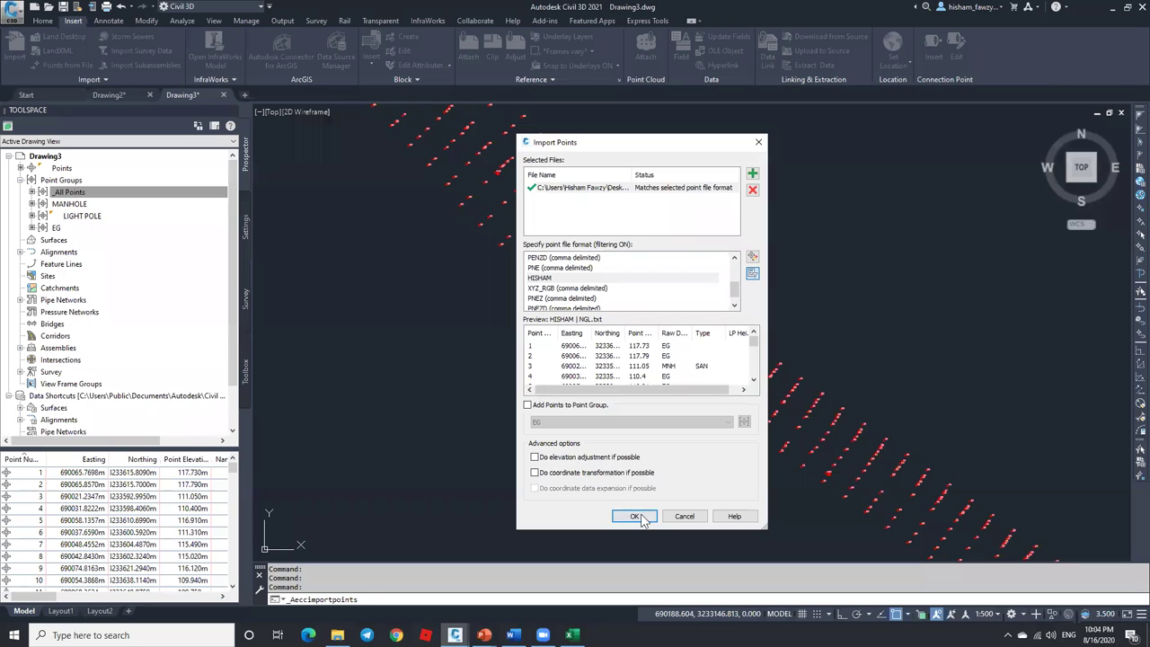
click(640, 518)
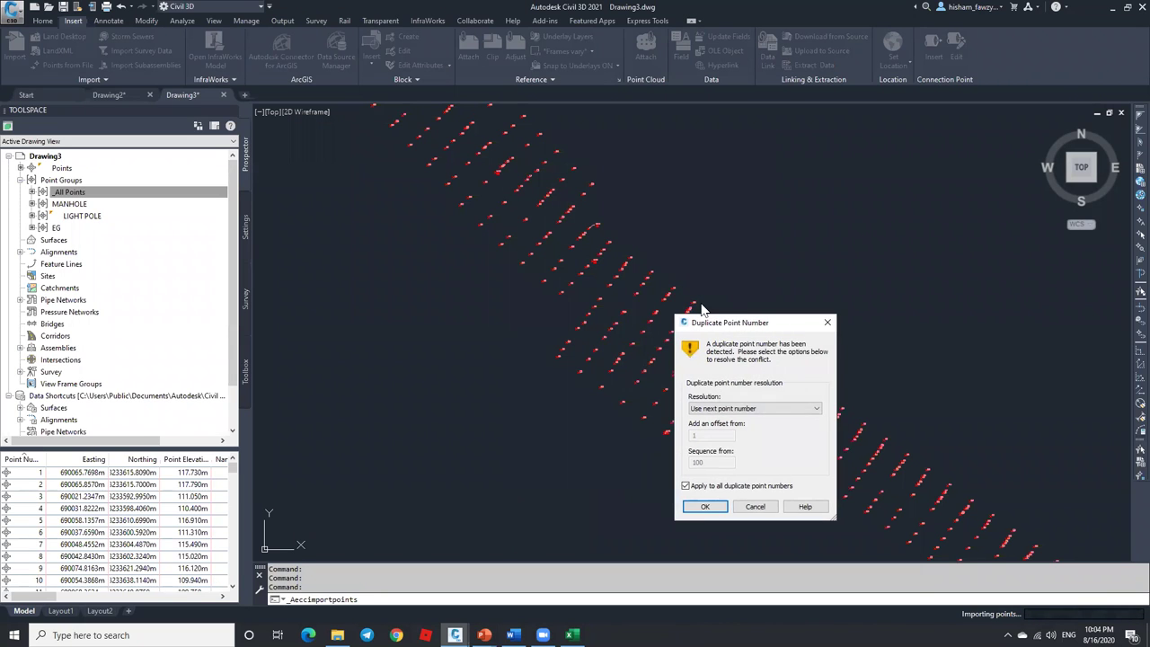
Set duplicate resolution to Use next point number, then cancel and dismiss the no-transfer message.
drag(771, 318, 613, 172)
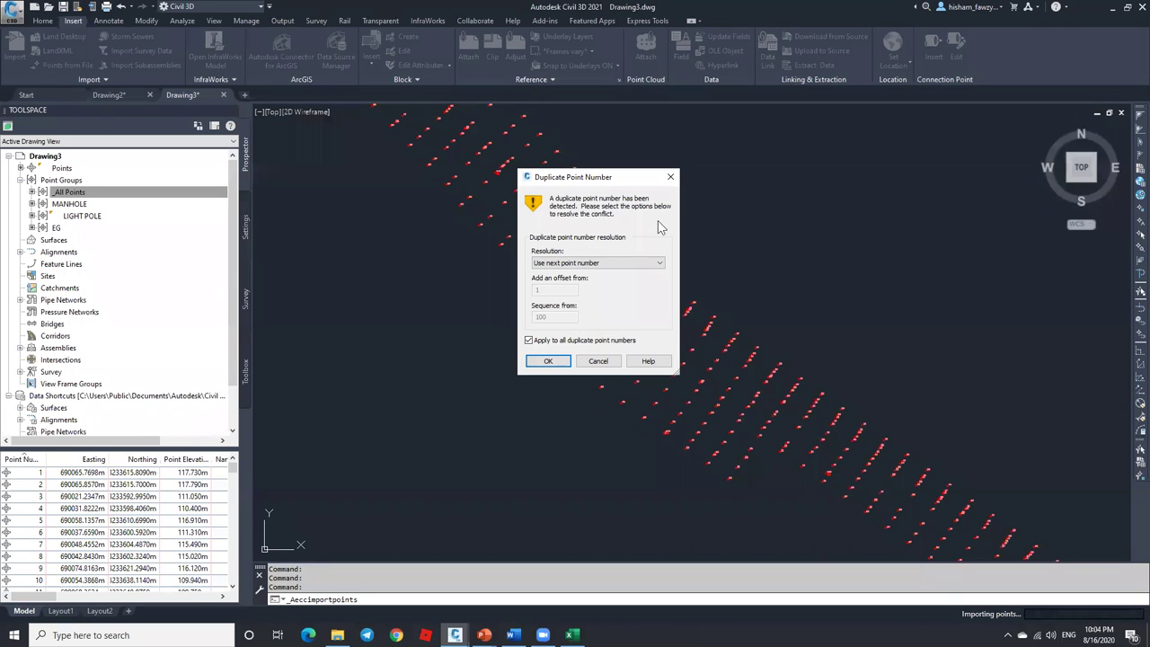
click(623, 262)
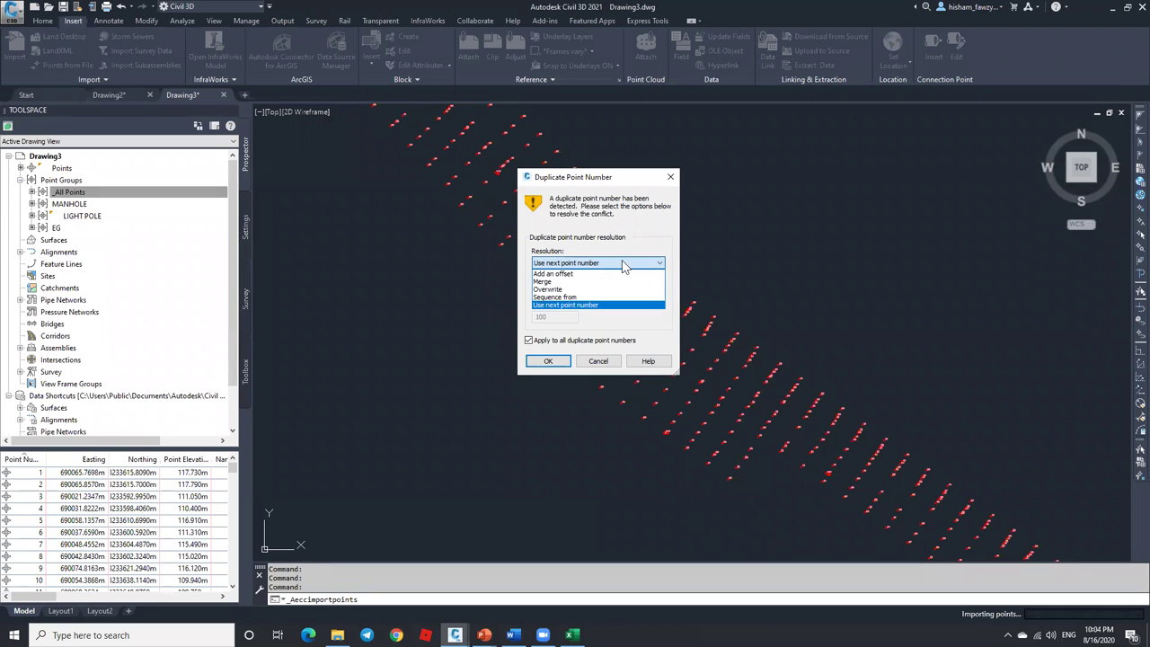
click(600, 306)
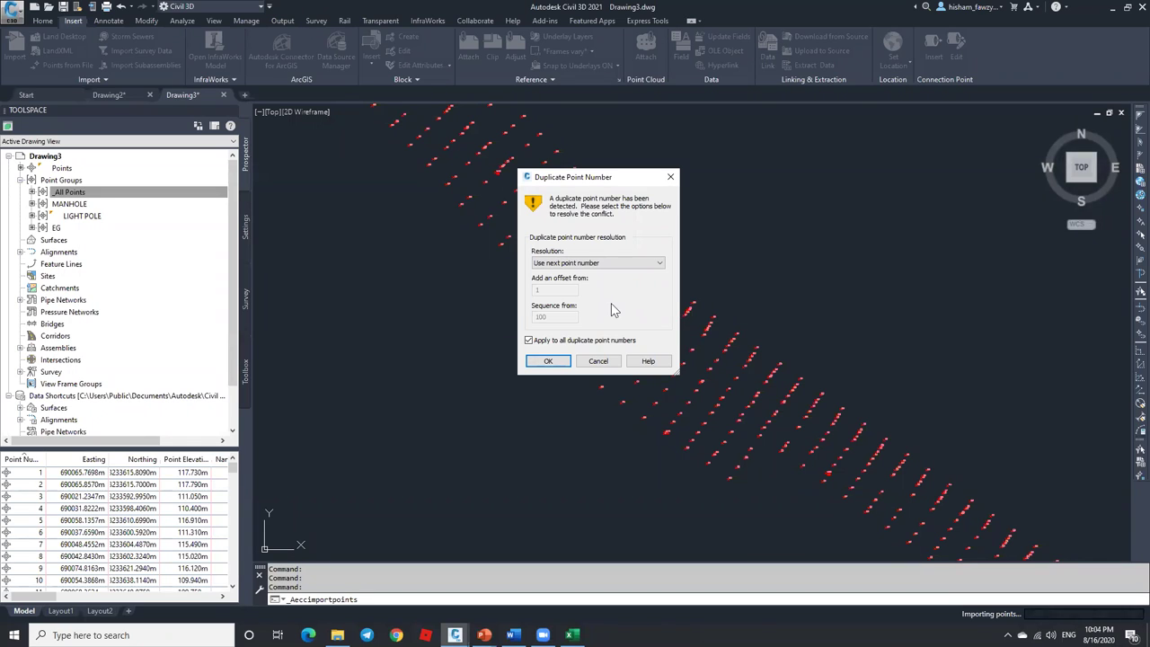
click(598, 361)
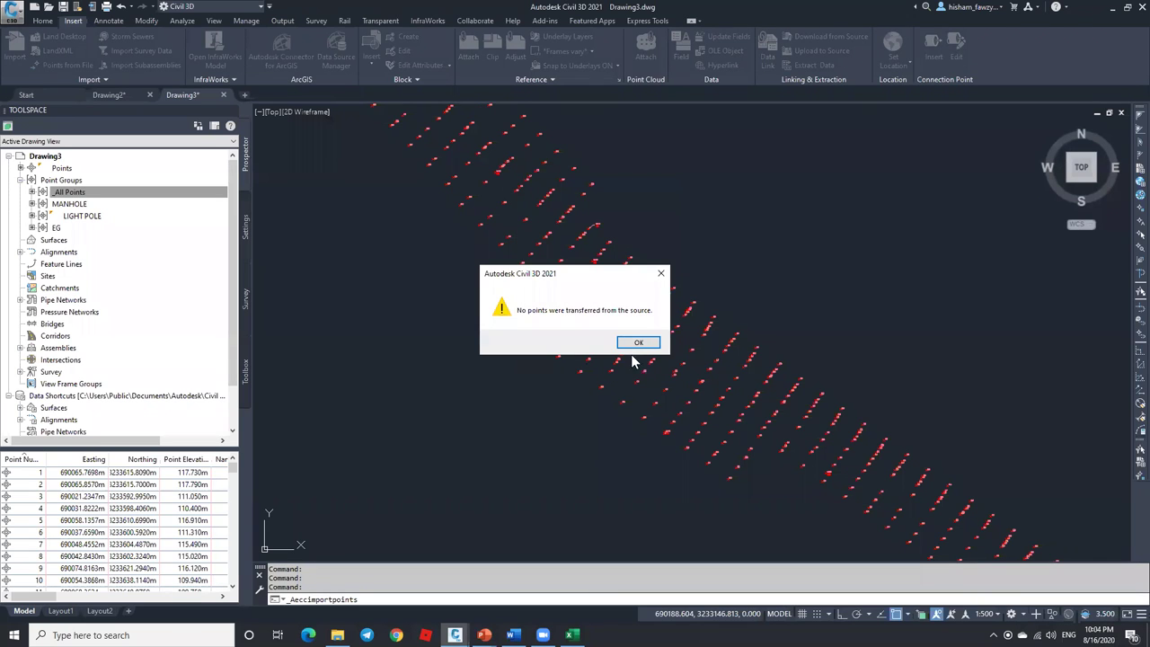
click(644, 351)
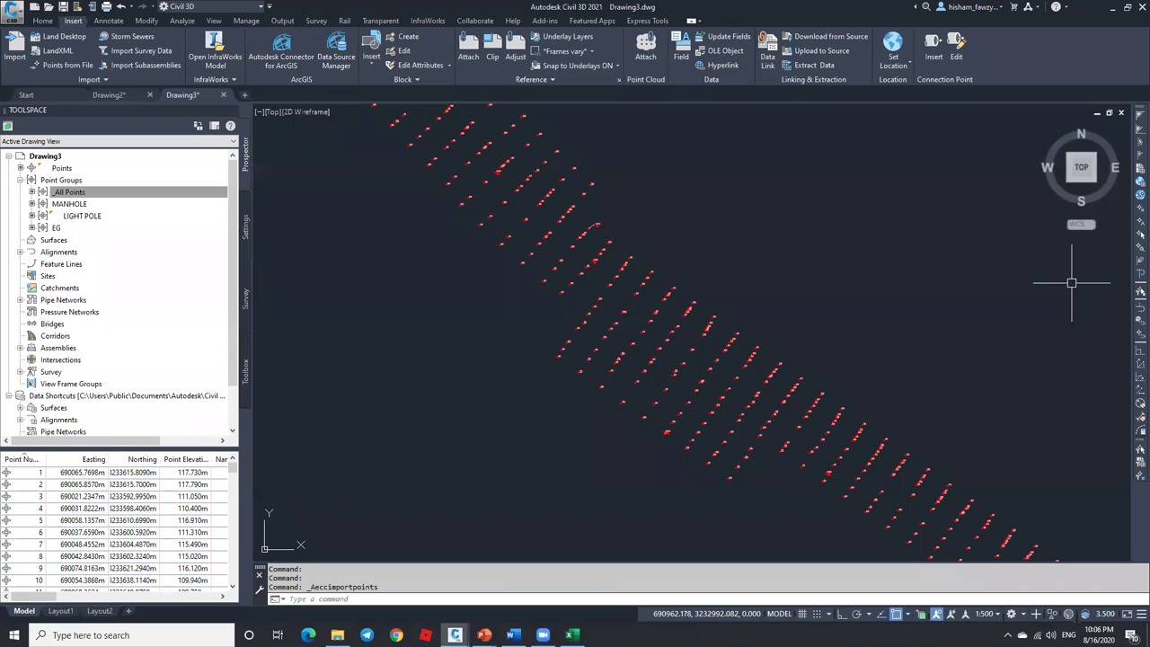
click(200, 231)
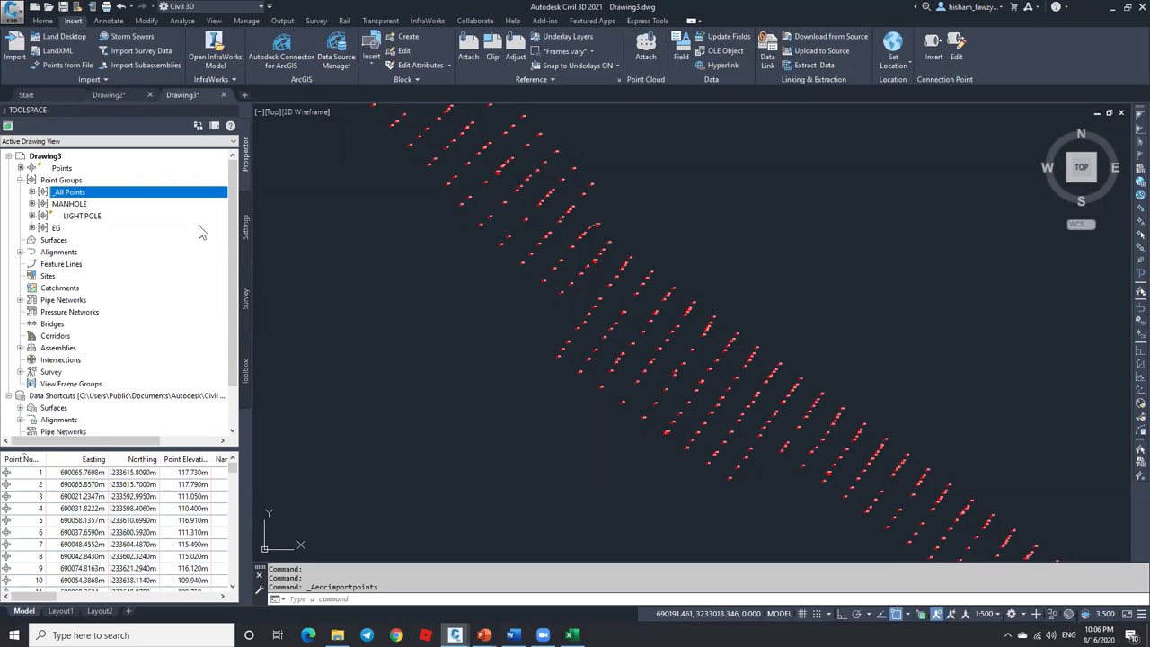
mouse_move(106, 200)
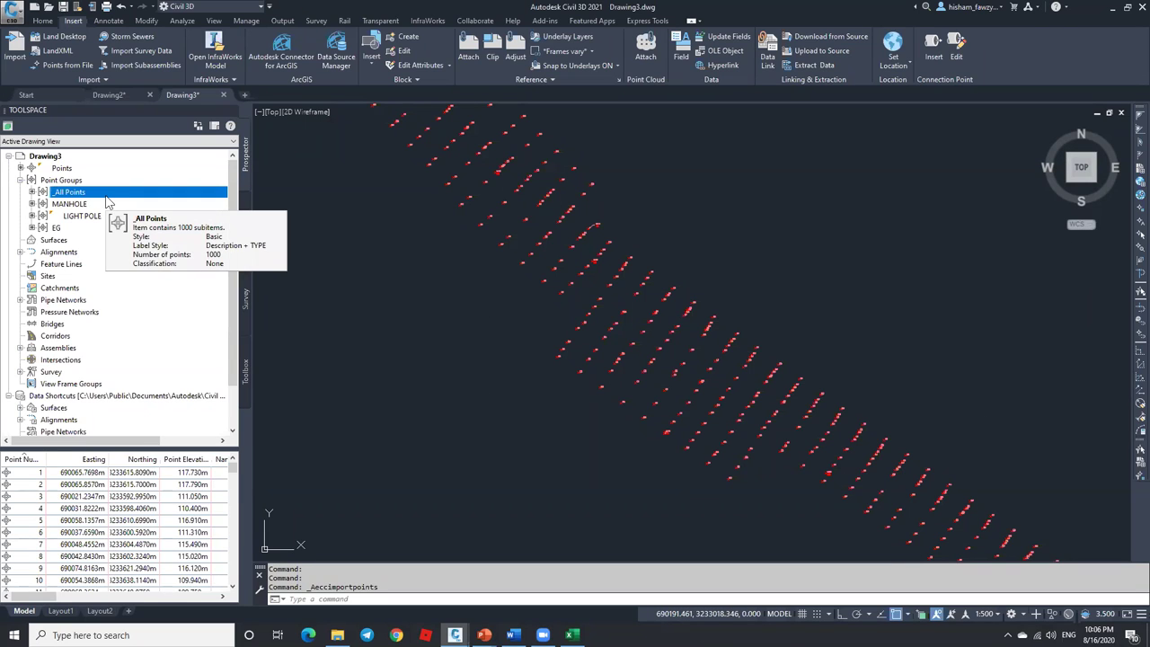
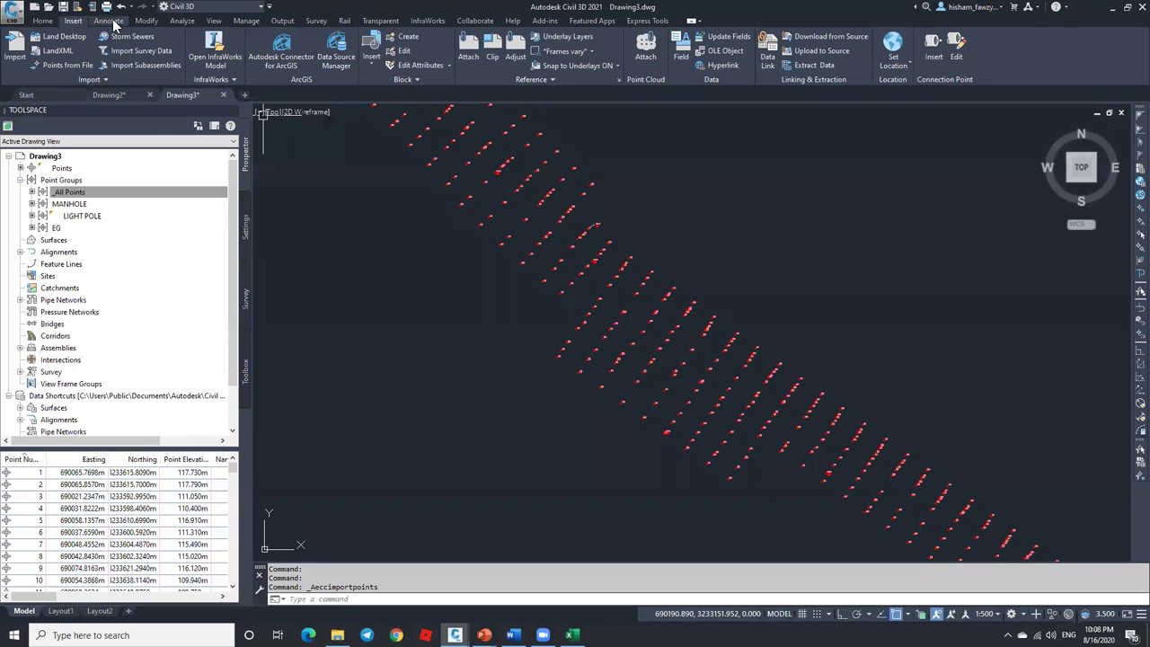
Expand the Import panel, show the Reports Manager tools in Toolbox, then switch to Chrome.
click(109, 79)
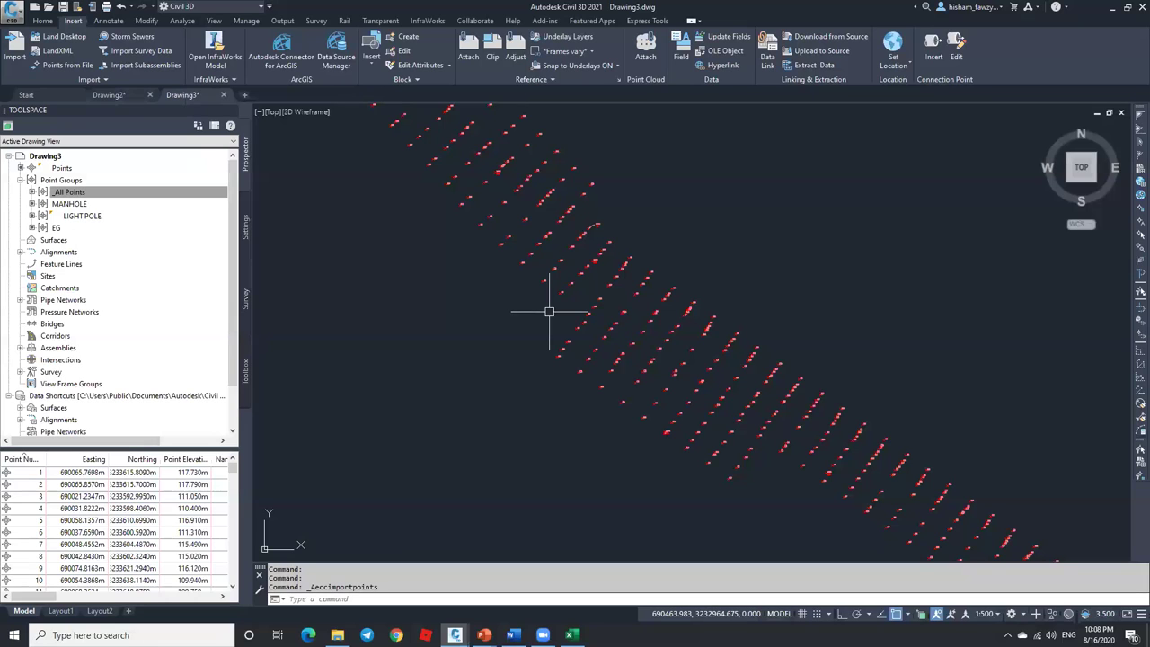
click(246, 386)
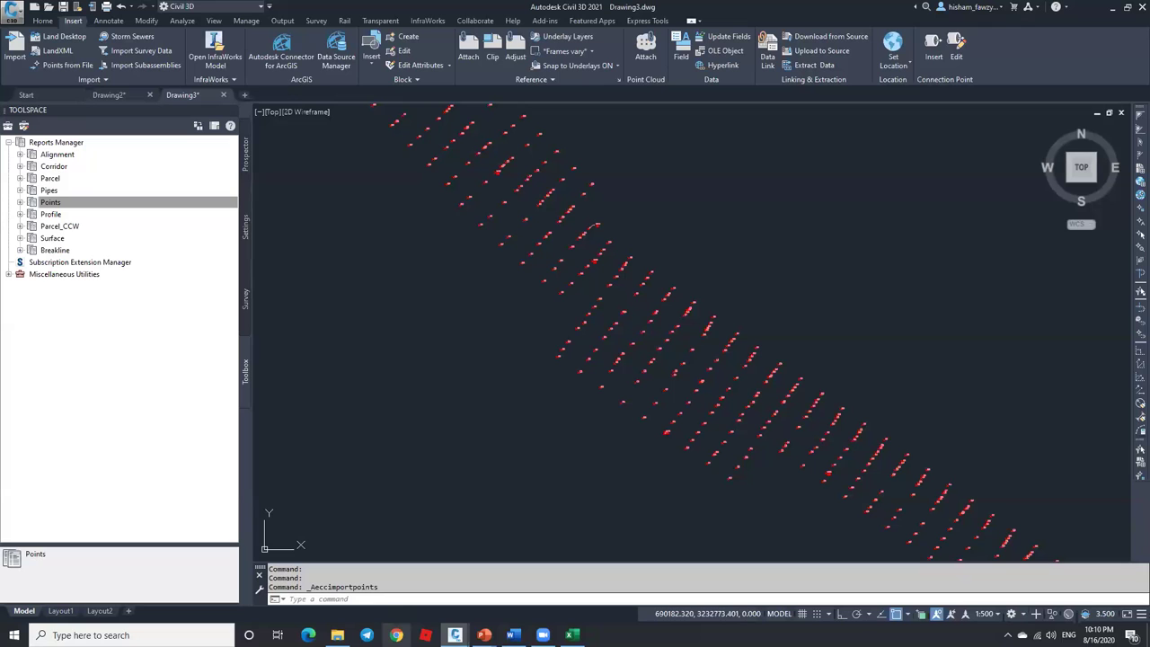
click(396, 635)
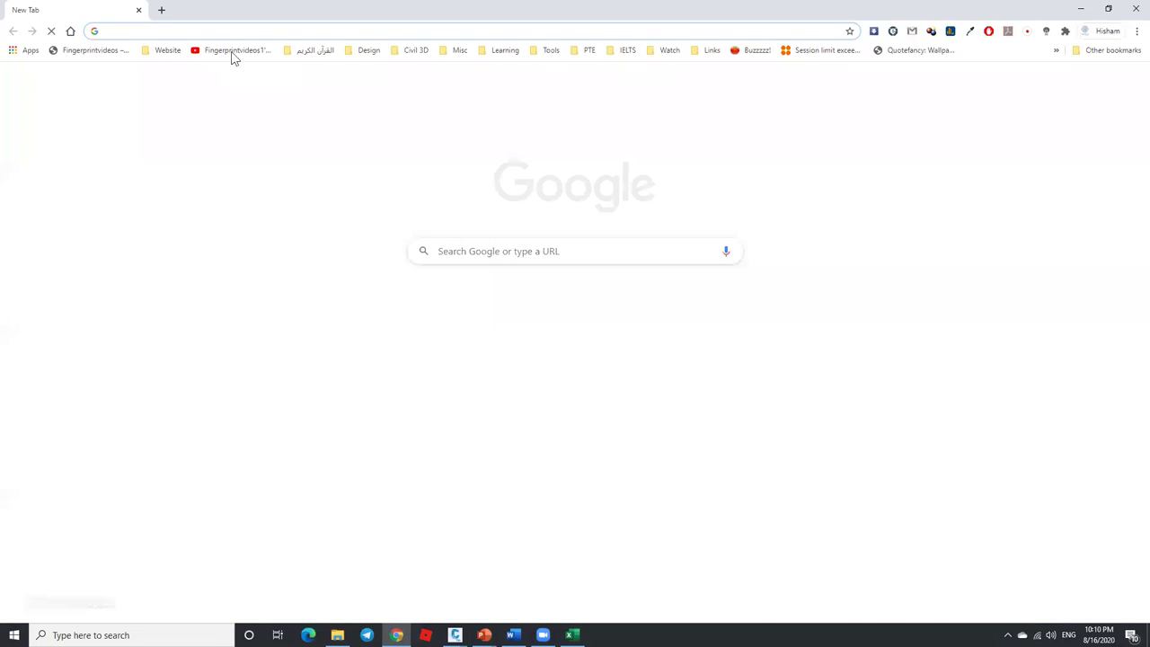
Browse the bookmarked YouTube channel's Civil 3D playlists, then close the browser.
click(232, 54)
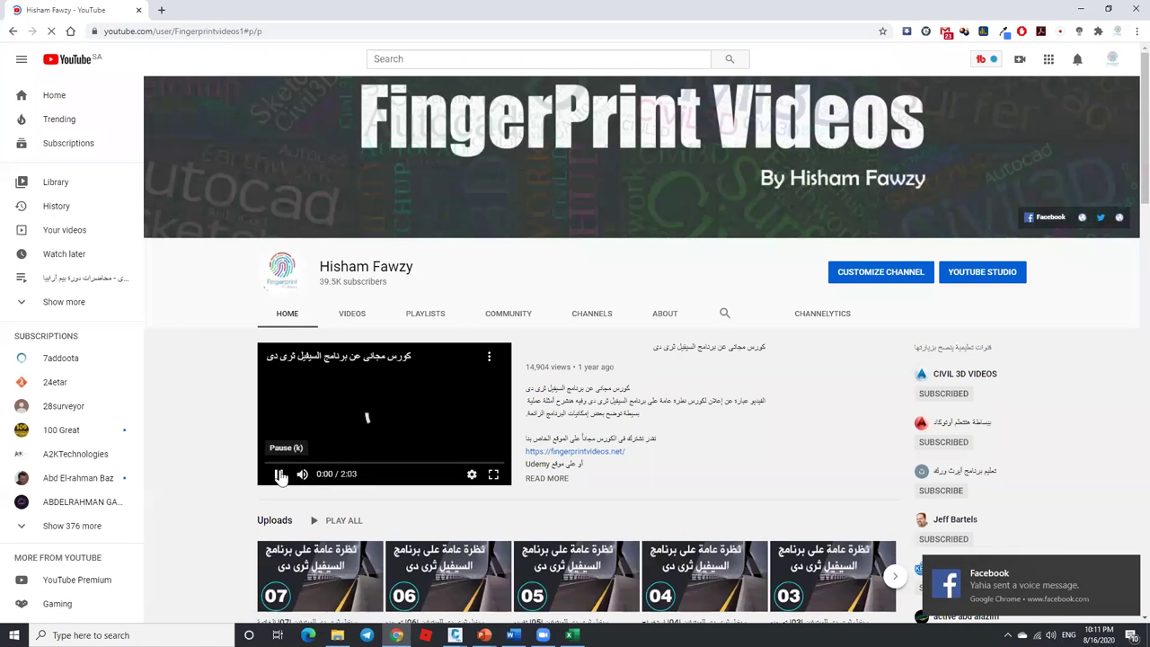
scroll(579, 313, down, 8)
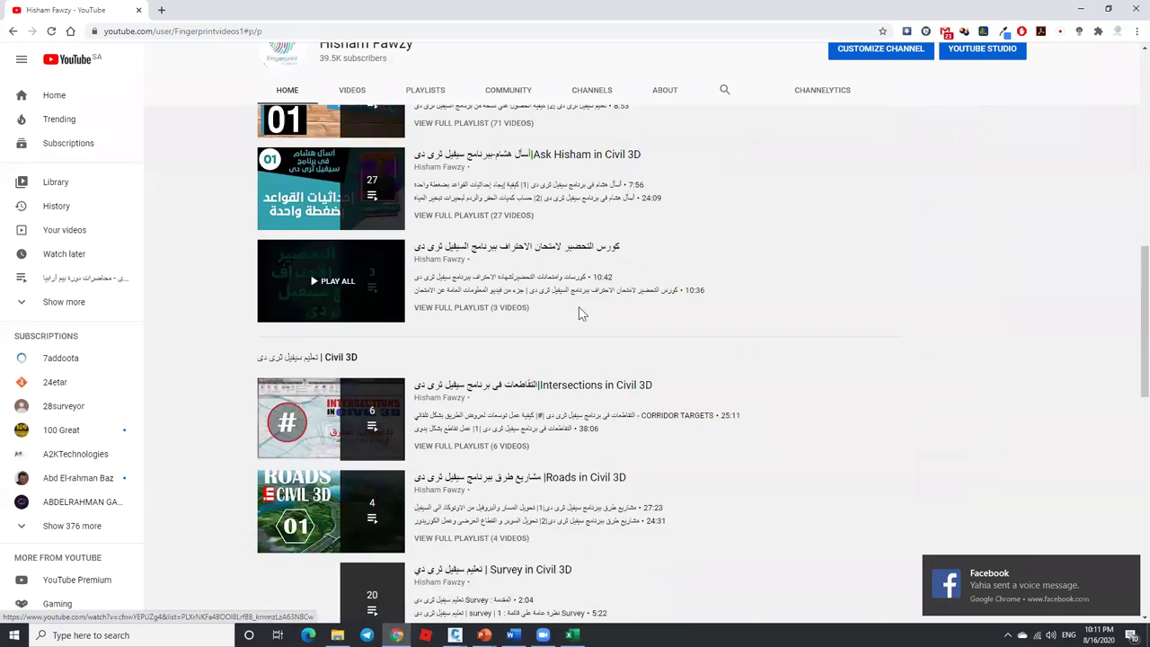
scroll(579, 312, down, 3)
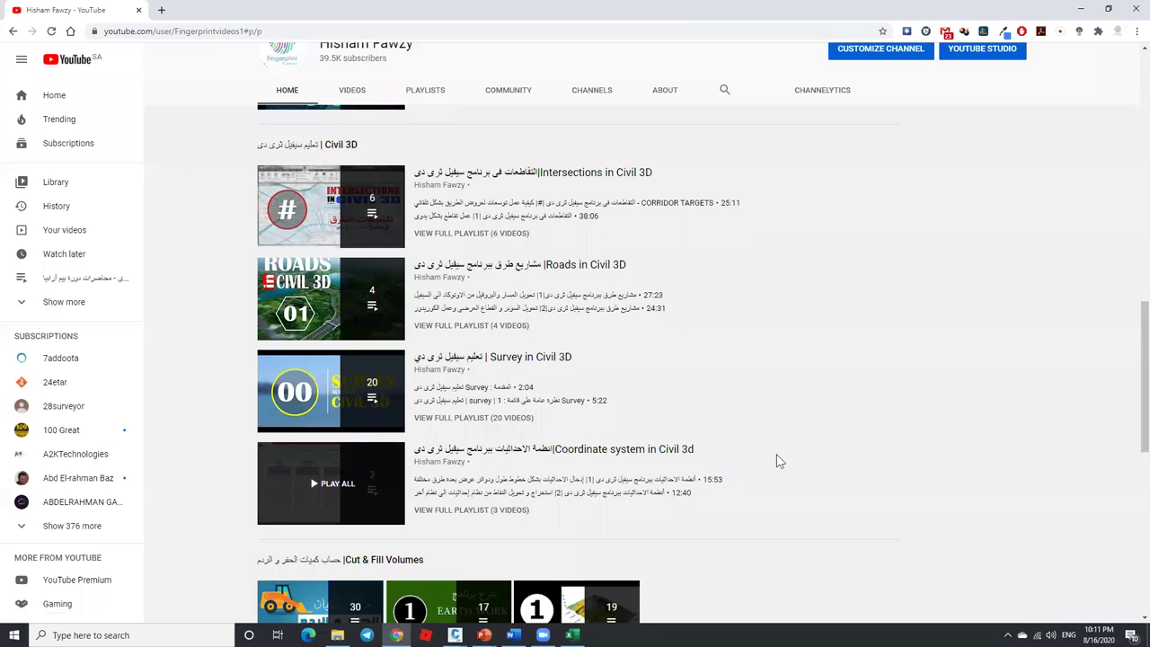
click(1135, 10)
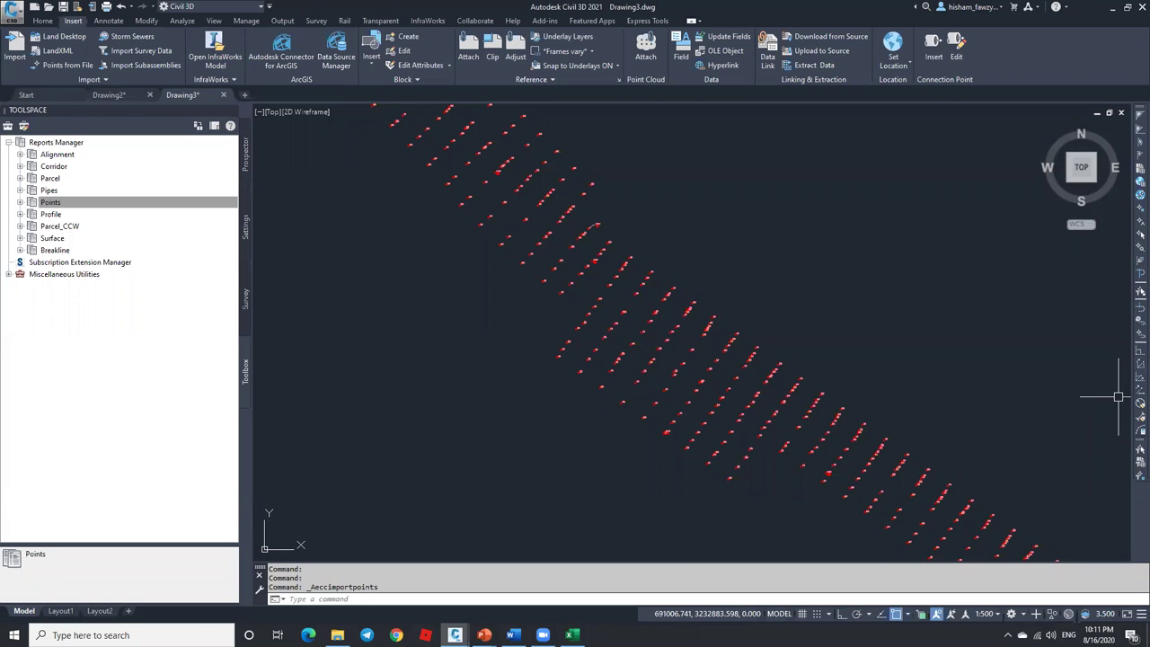
Delete the EG point group from Prospector.
click(248, 160)
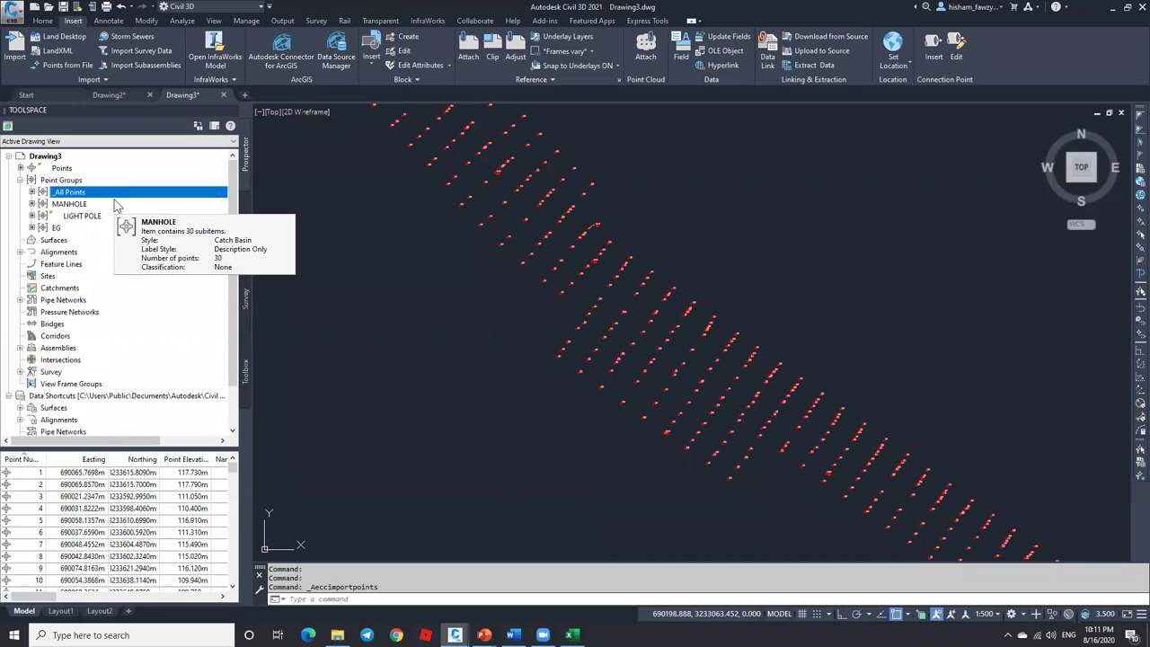
click(84, 230)
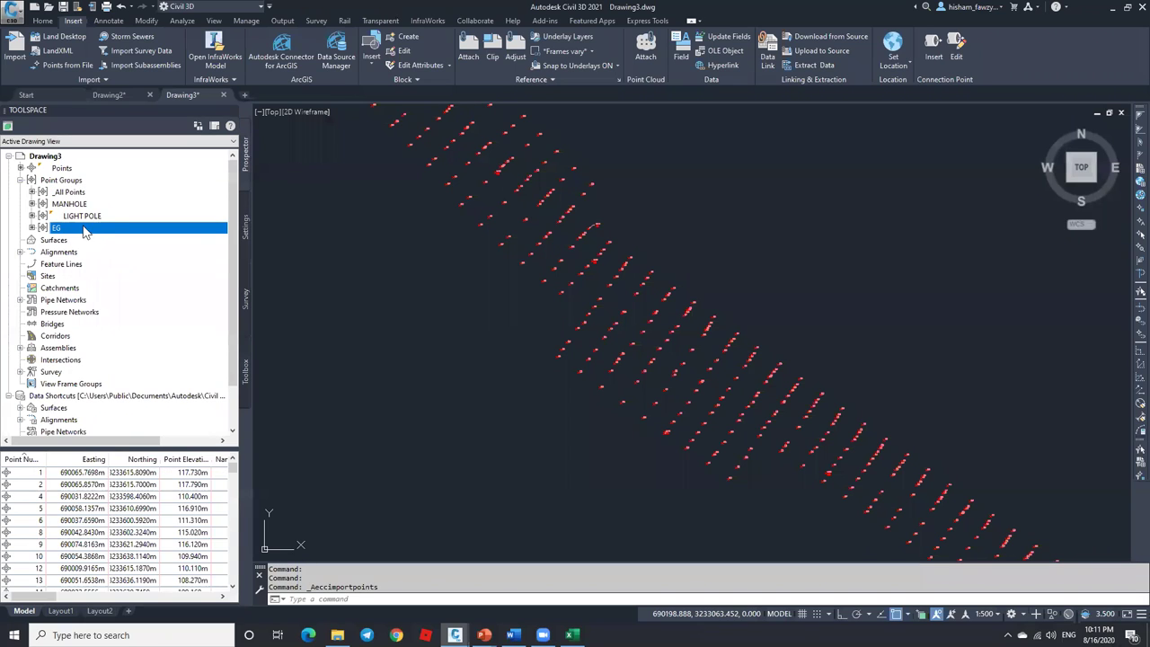
right_click(128, 230)
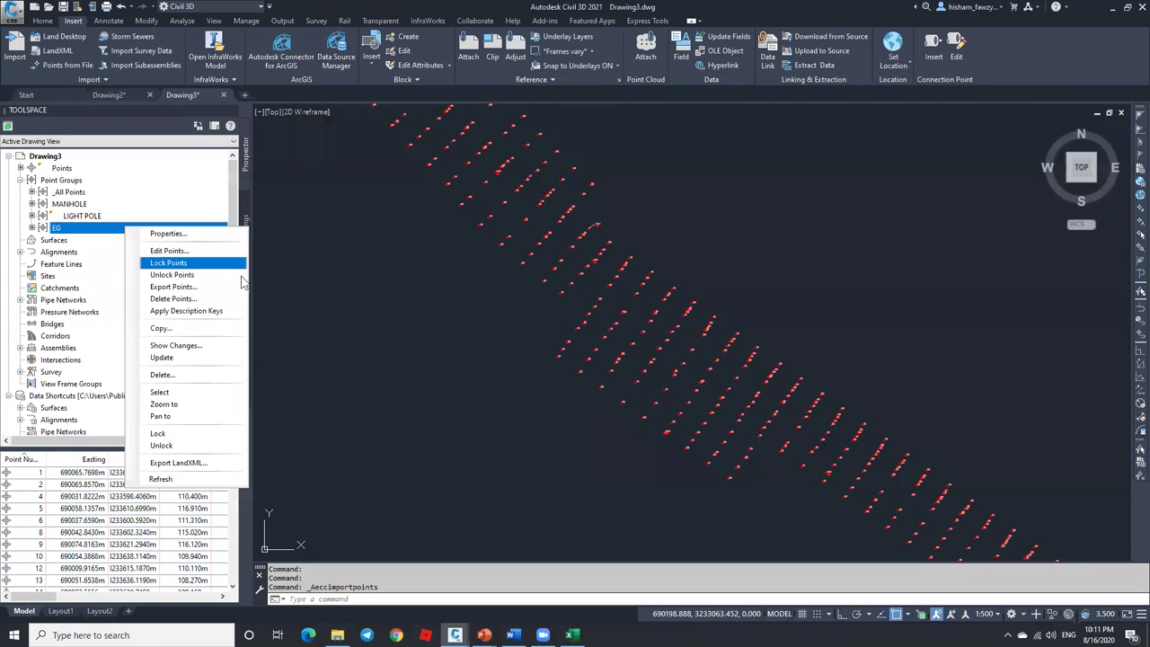
click(205, 374)
click(592, 340)
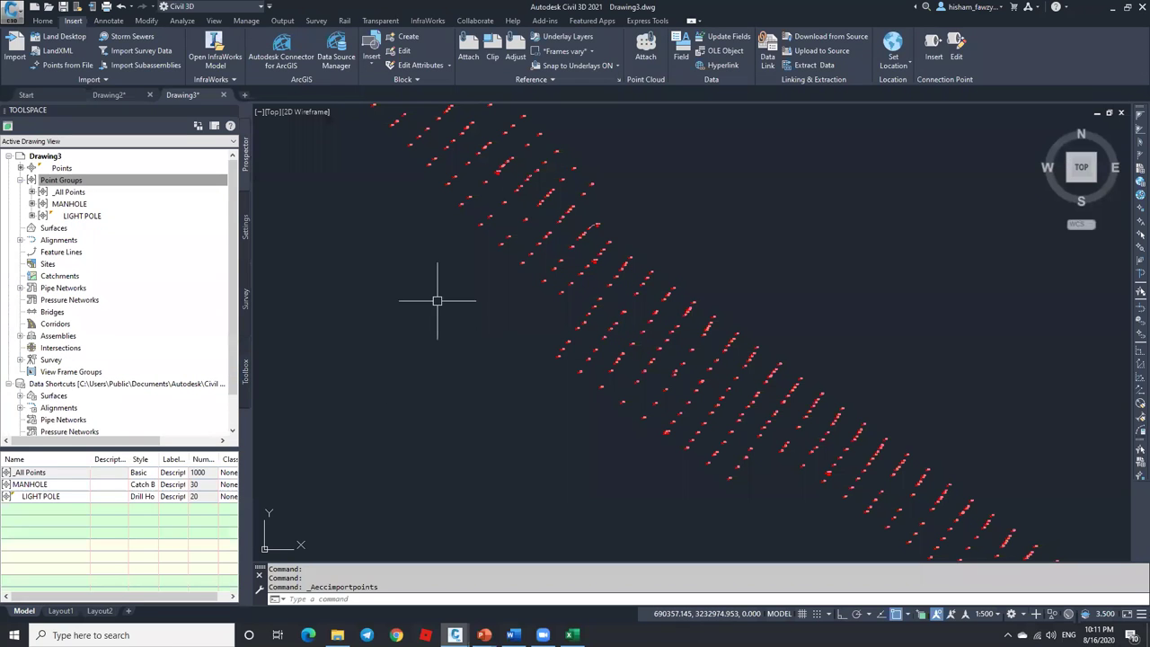
Select all points listed in the LIGHT POLE group and erase the 20 points from the drawing.
scroll(552, 278, up, 5)
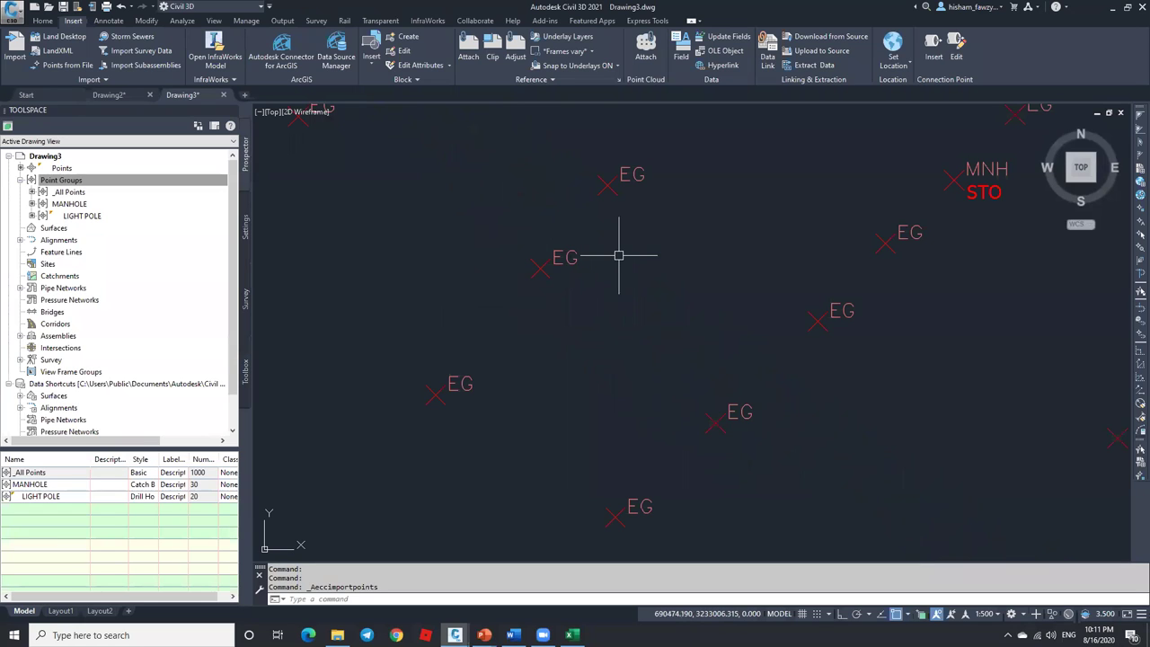
click(104, 216)
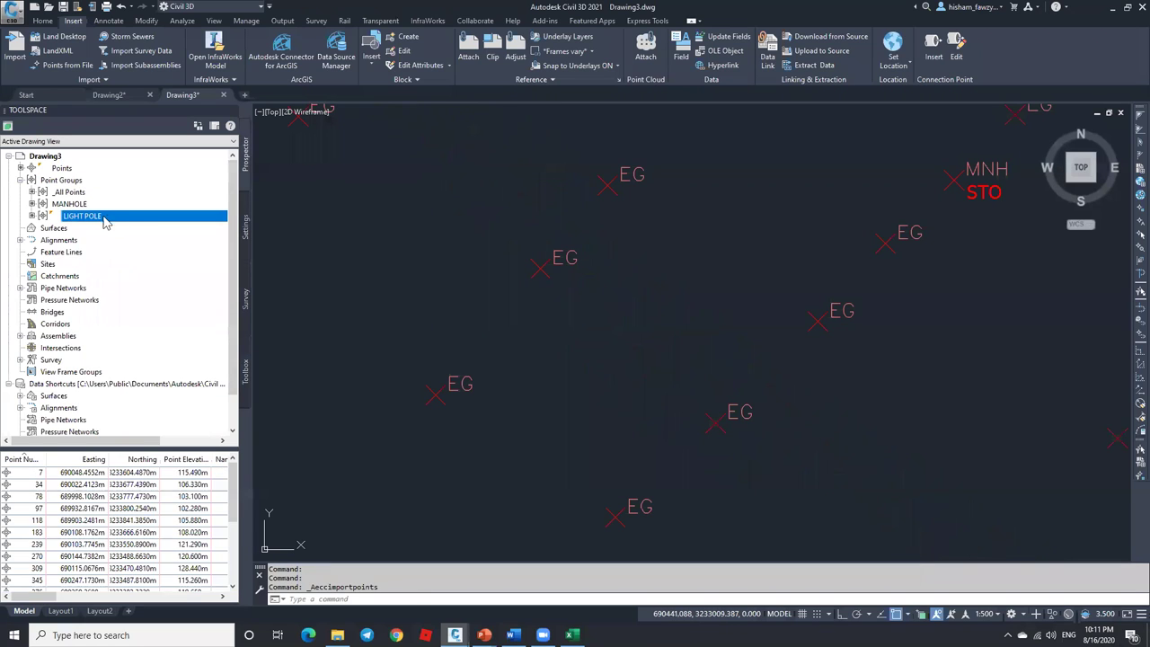
click(90, 473)
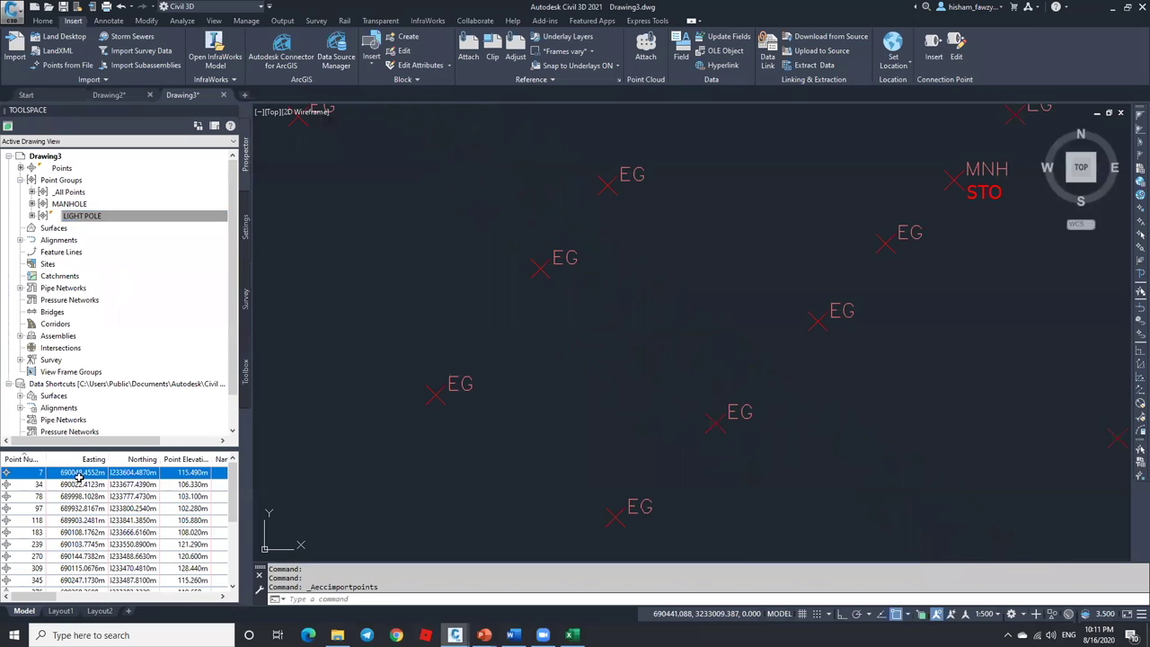
scroll(93, 521, down, 4)
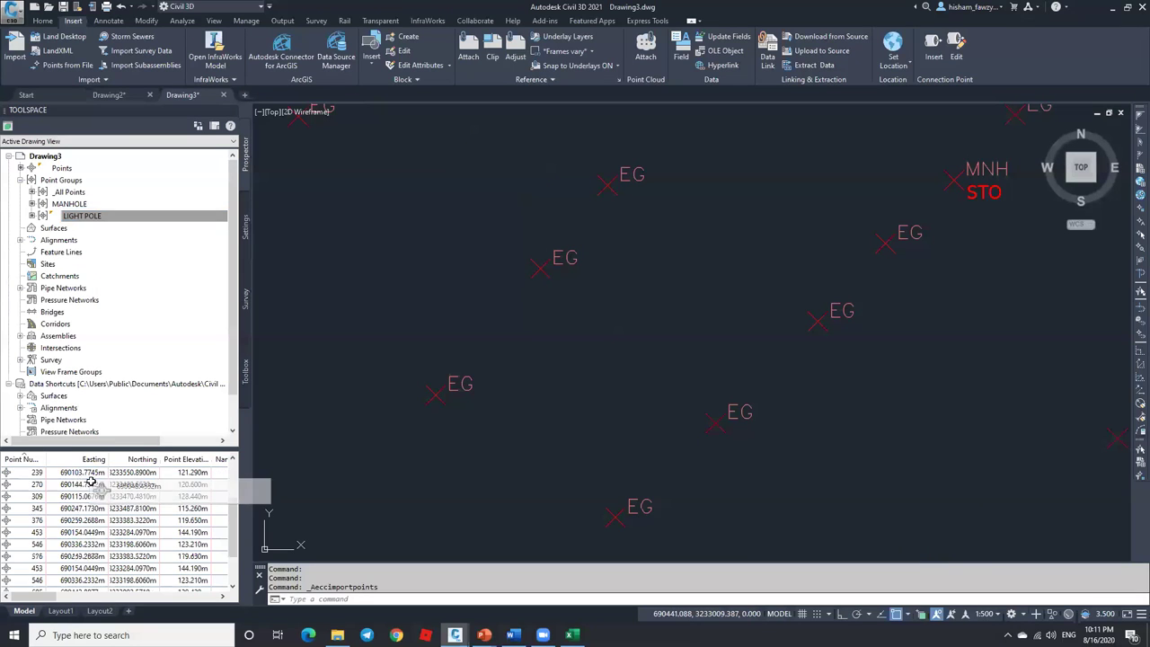
shift+click(95, 580)
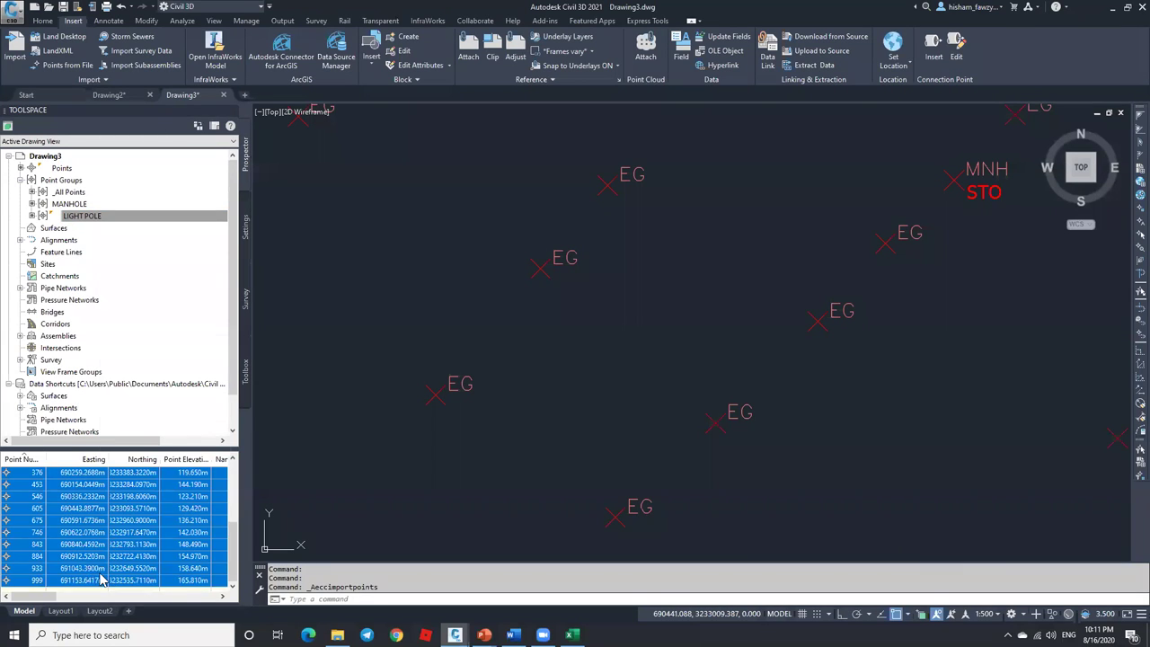
right_click(100, 579)
click(135, 444)
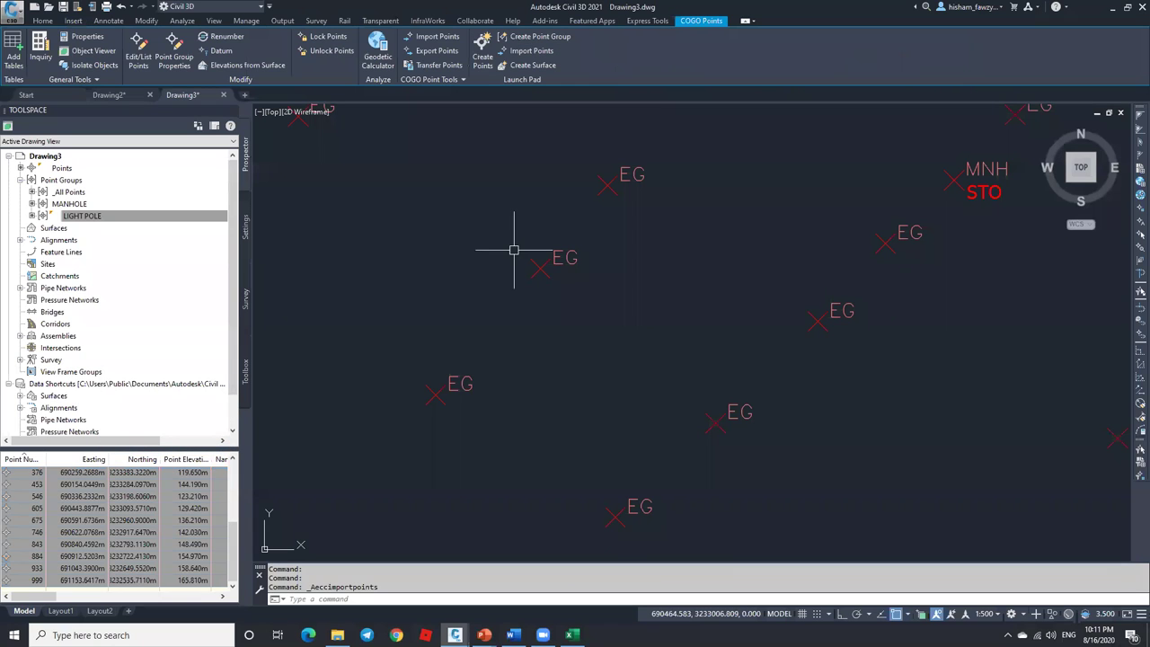
key(Delete)
Review the LIGHT POLE group and the full point list after the erase.
scroll(626, 250, down, 3)
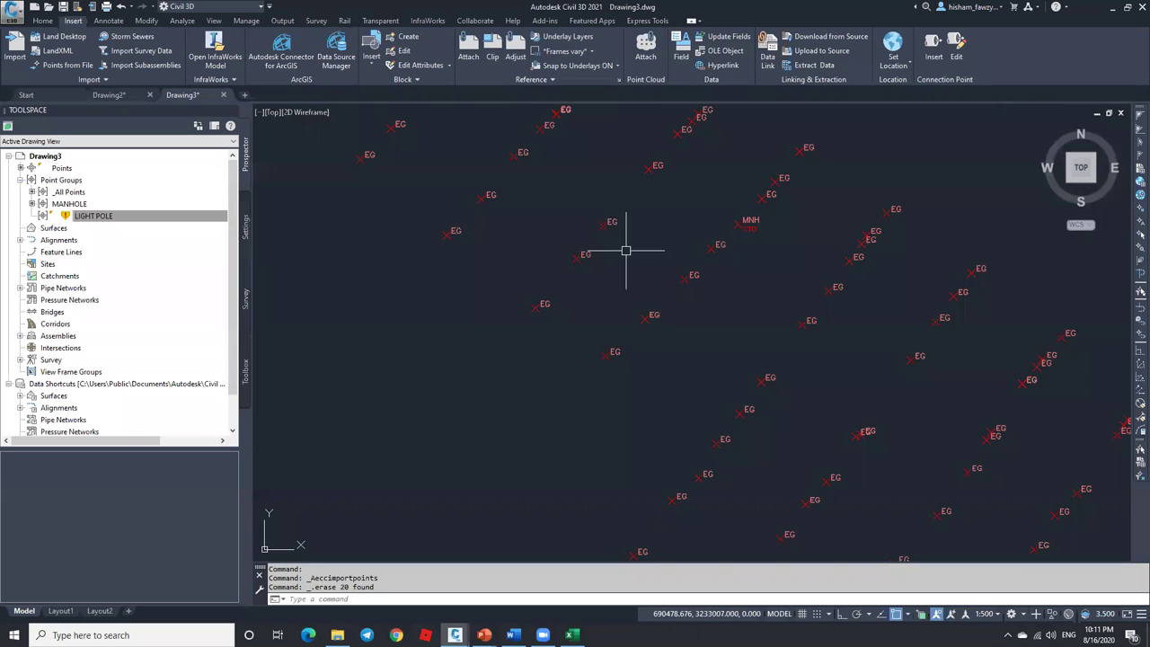
scroll(626, 251, down, 3)
click(95, 215)
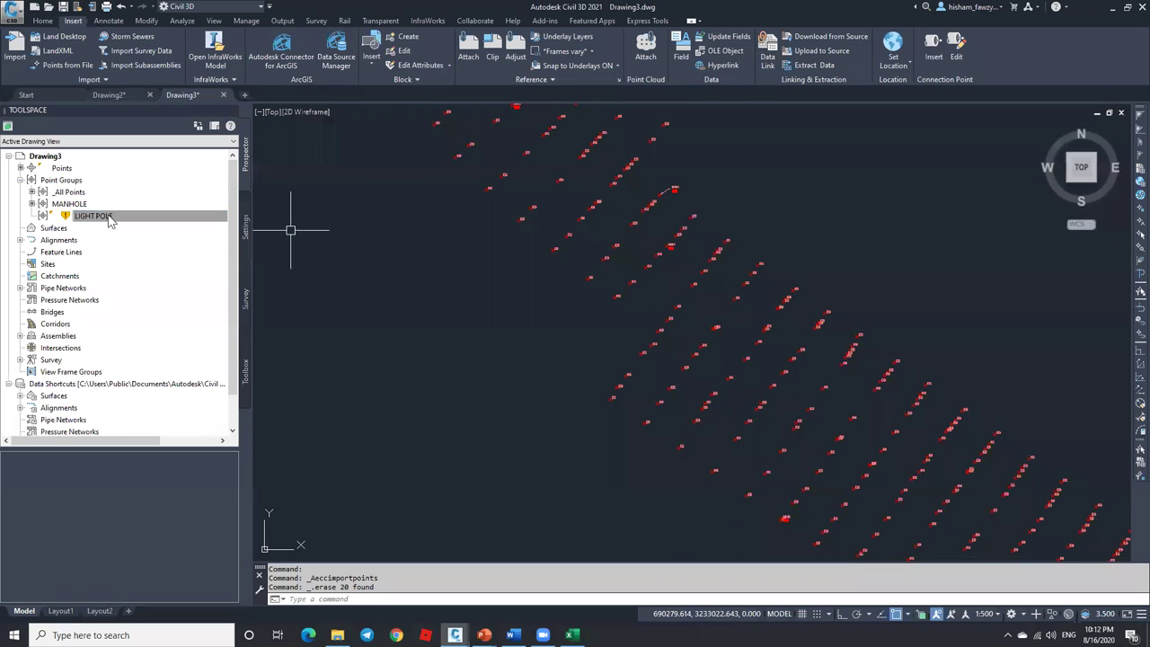
click(77, 191)
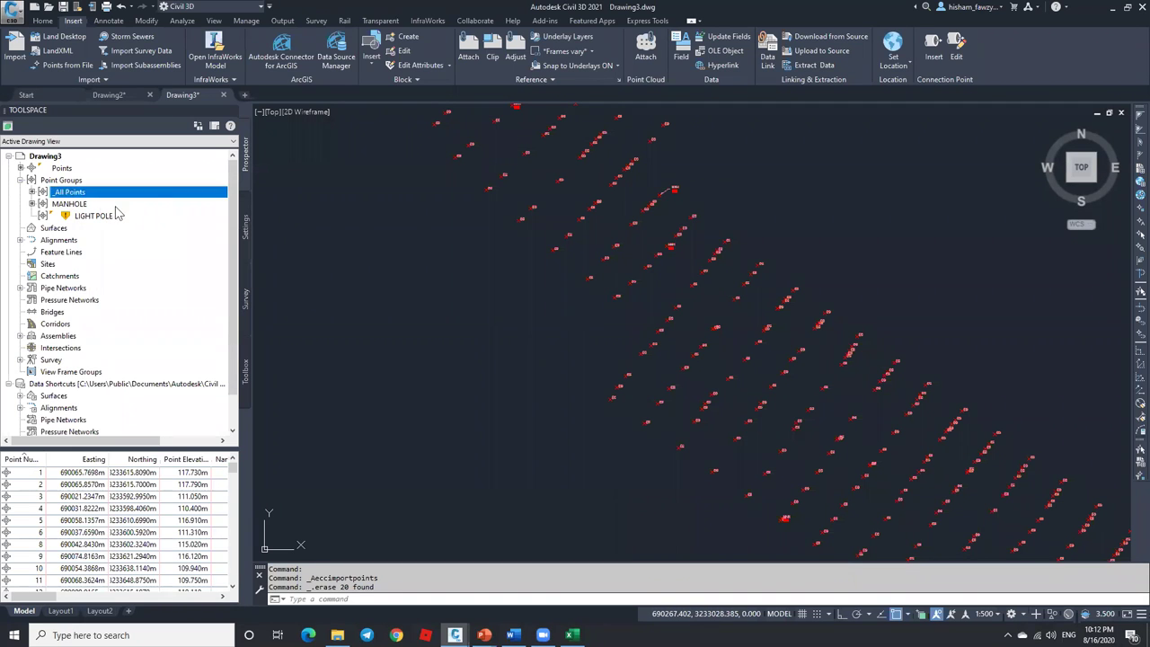
right_click(132, 217)
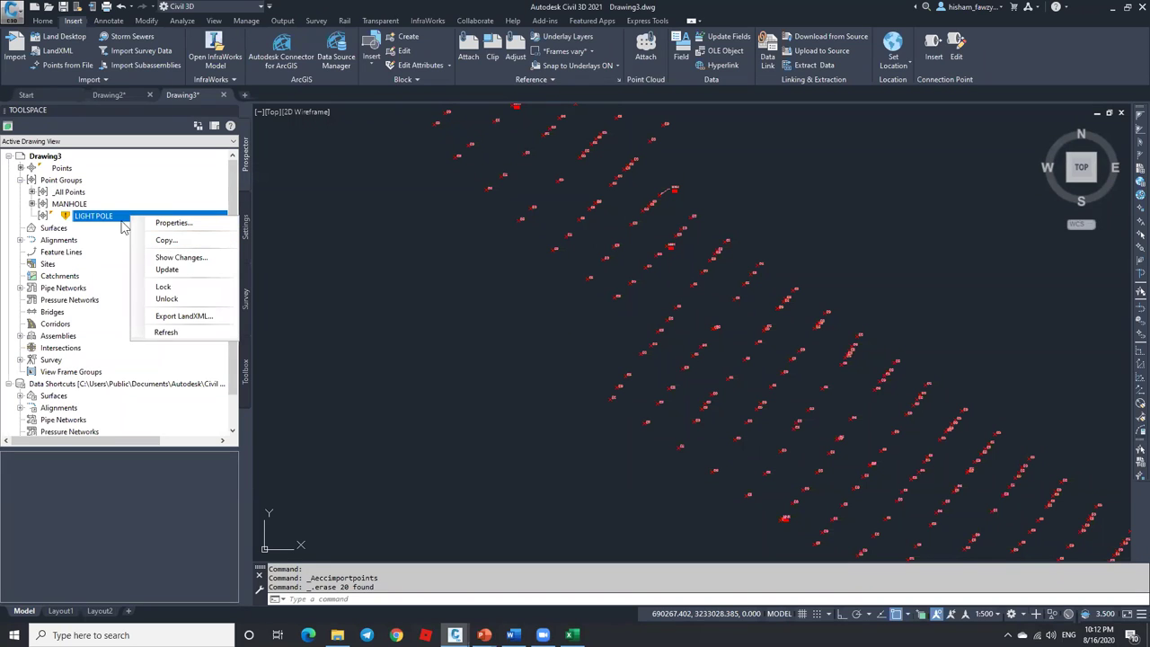
click(451, 238)
Undo the zoom and the erase, restoring the LIGHT POLE points.
key(ctrl+z)
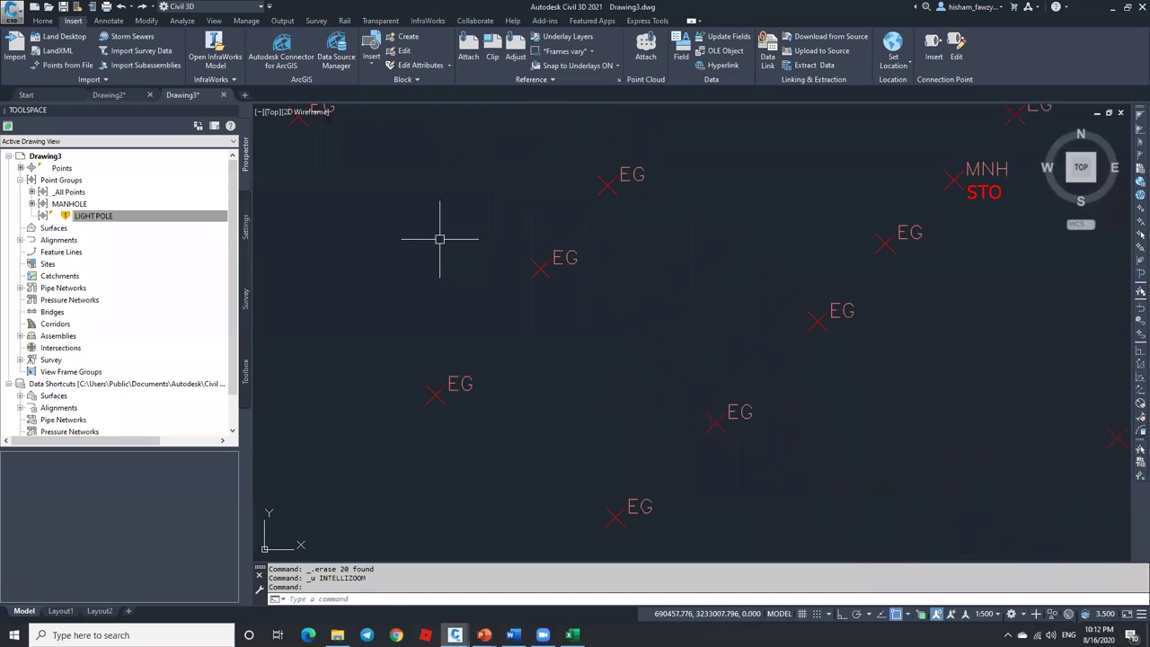
key(ctrl+z)
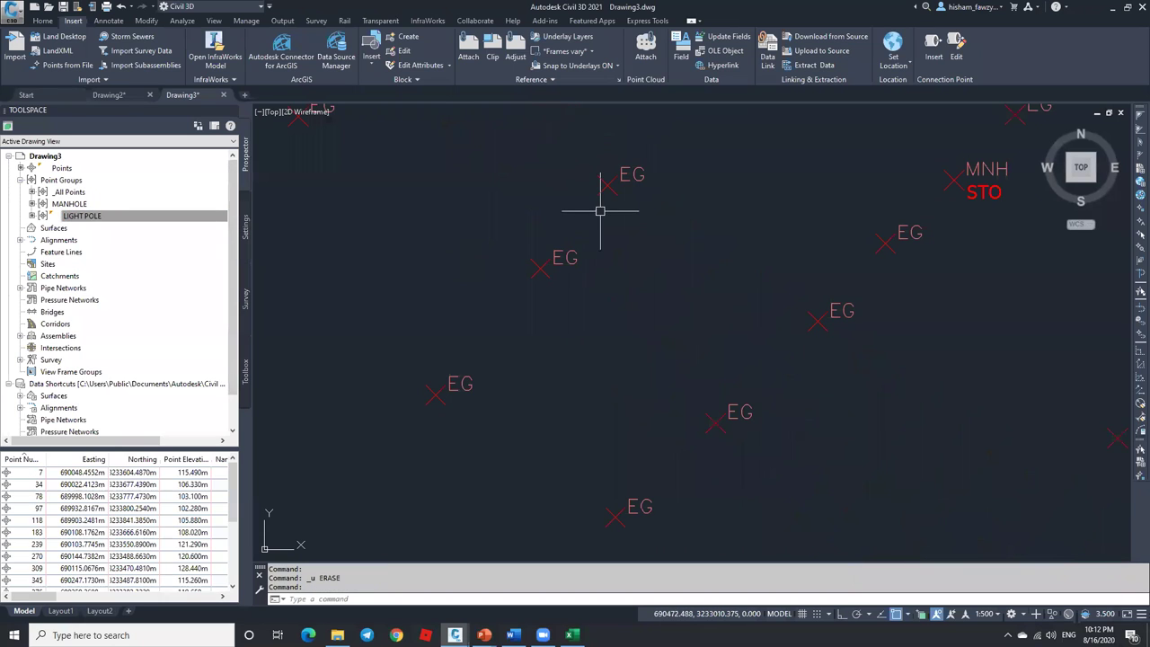
right_click(218, 219)
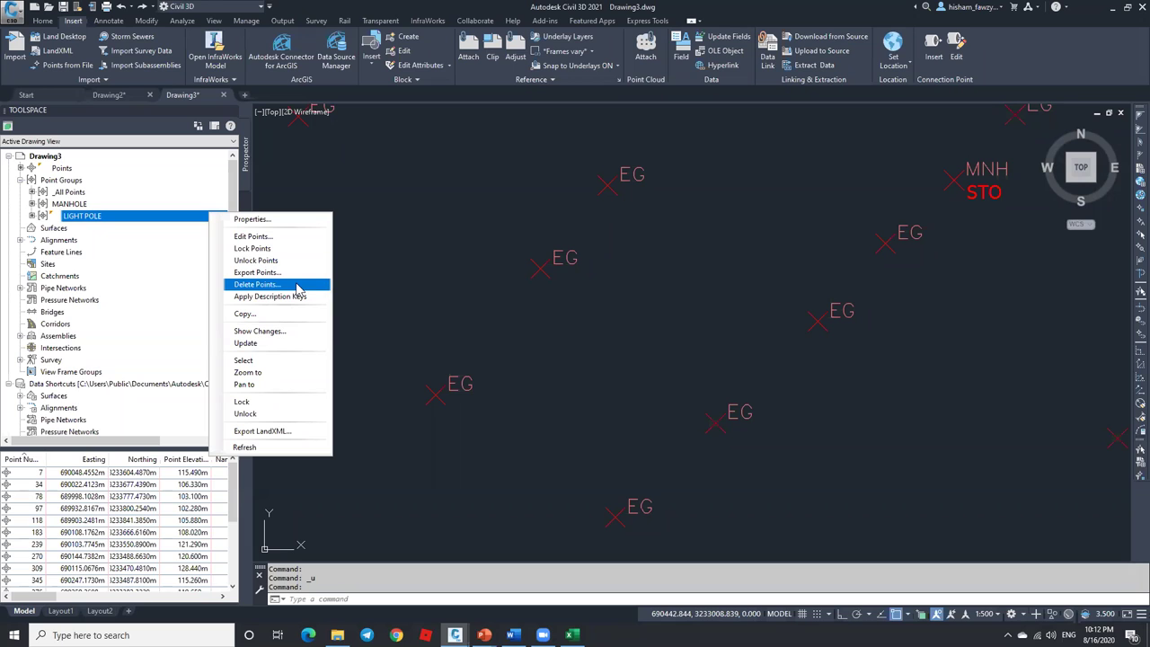
click(623, 282)
key(Escape)
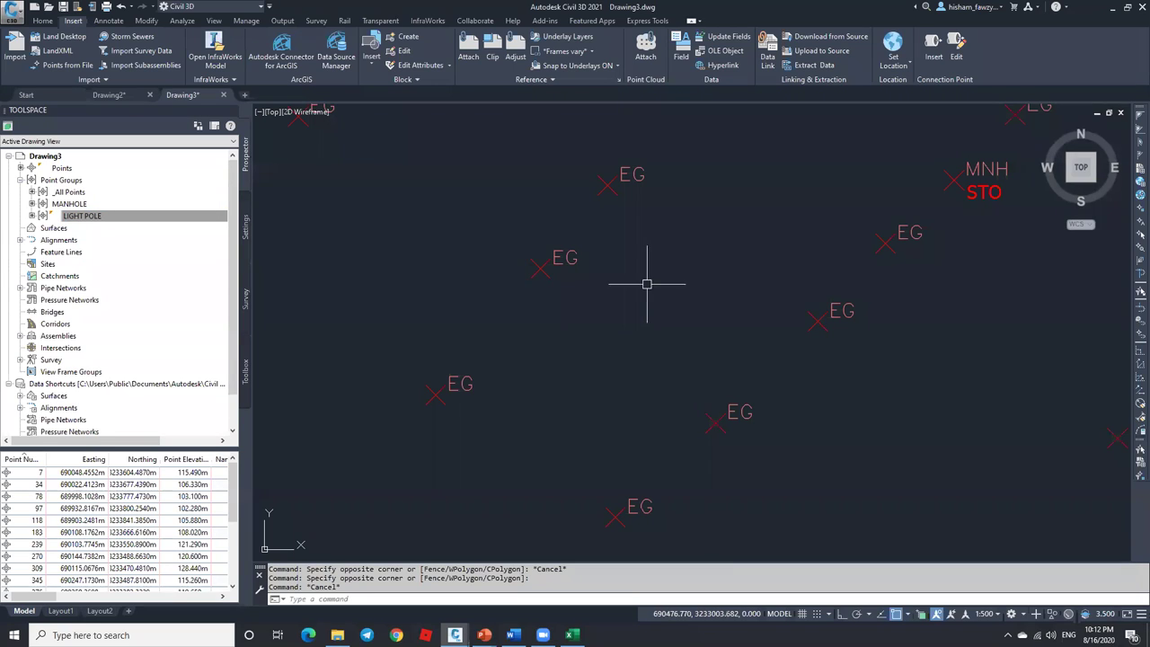
Delete LIGHT POLE point 7 from the drawing.
scroll(688, 259, down, 6)
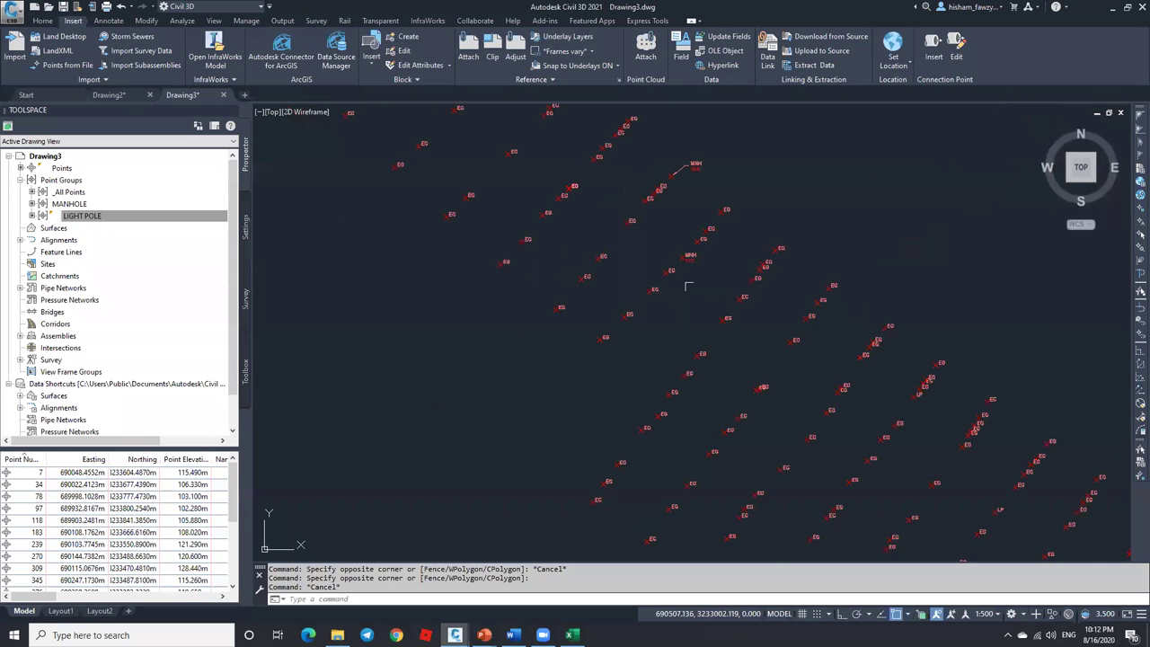
scroll(808, 355, up, 5)
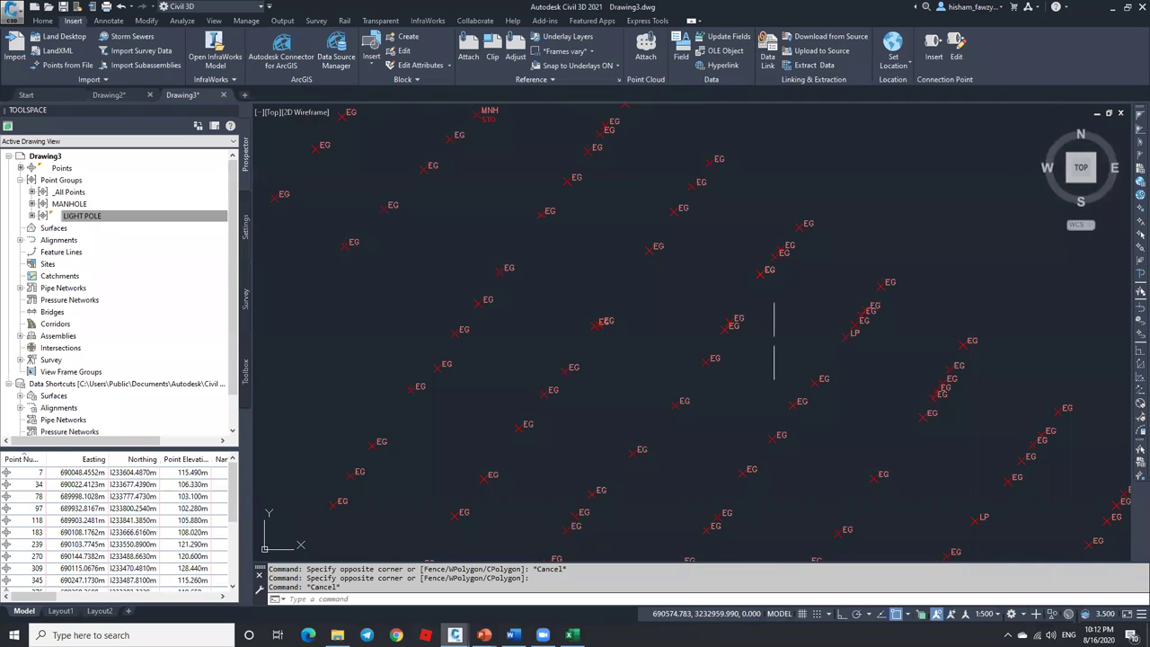
click(113, 217)
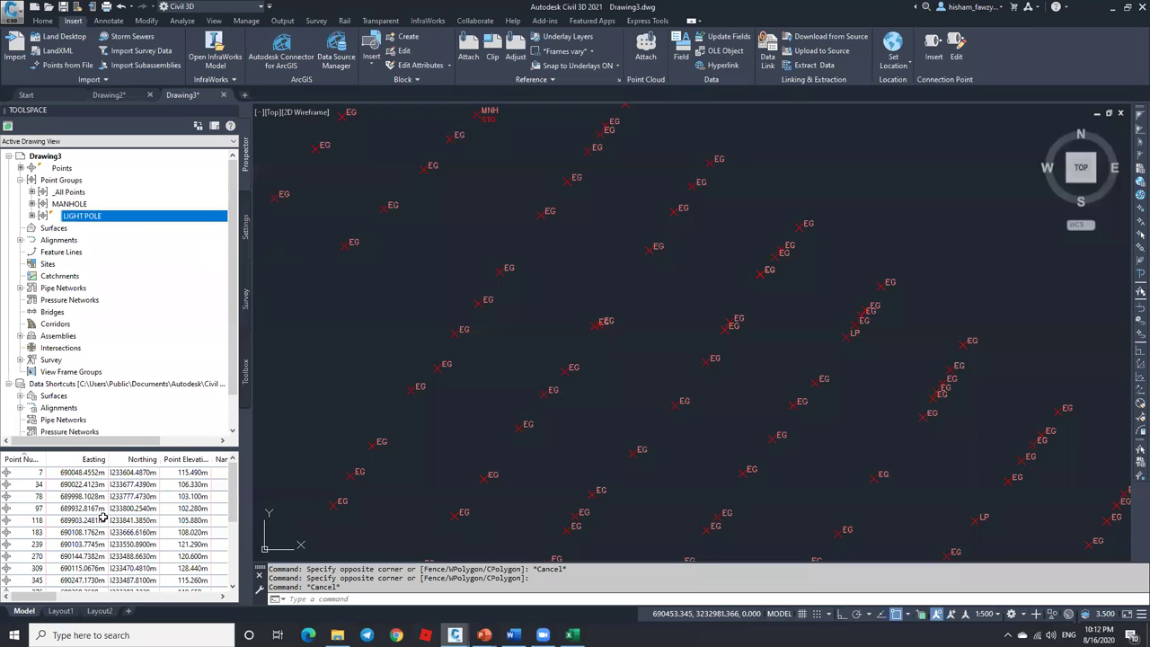
right_click(89, 475)
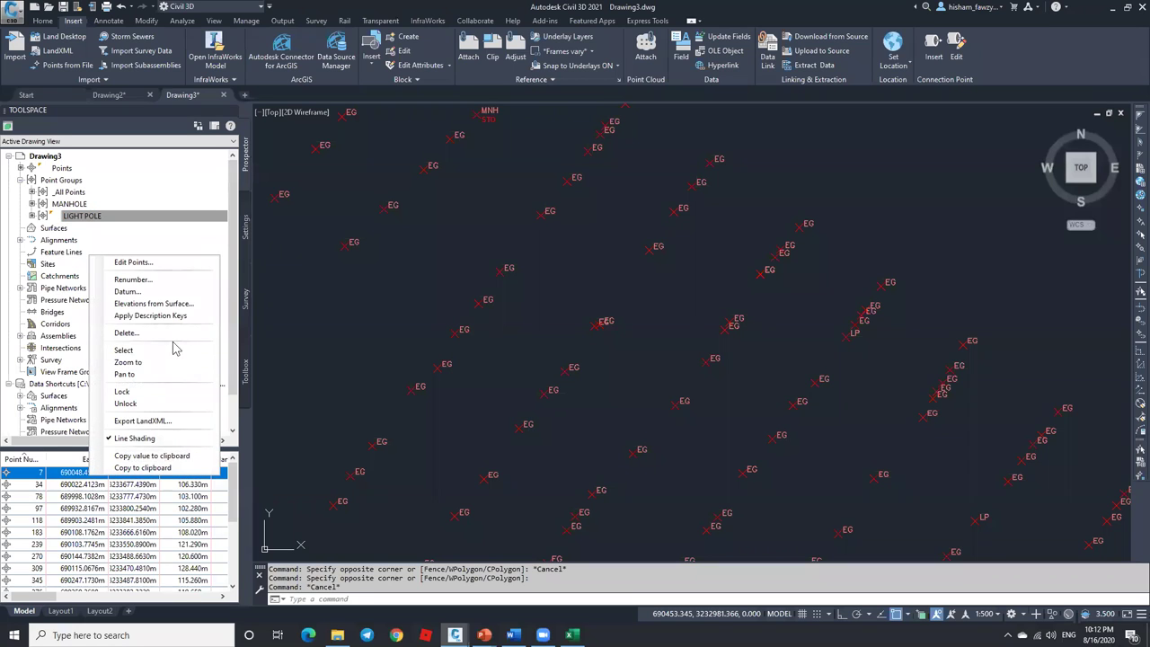
click(126, 332)
click(594, 343)
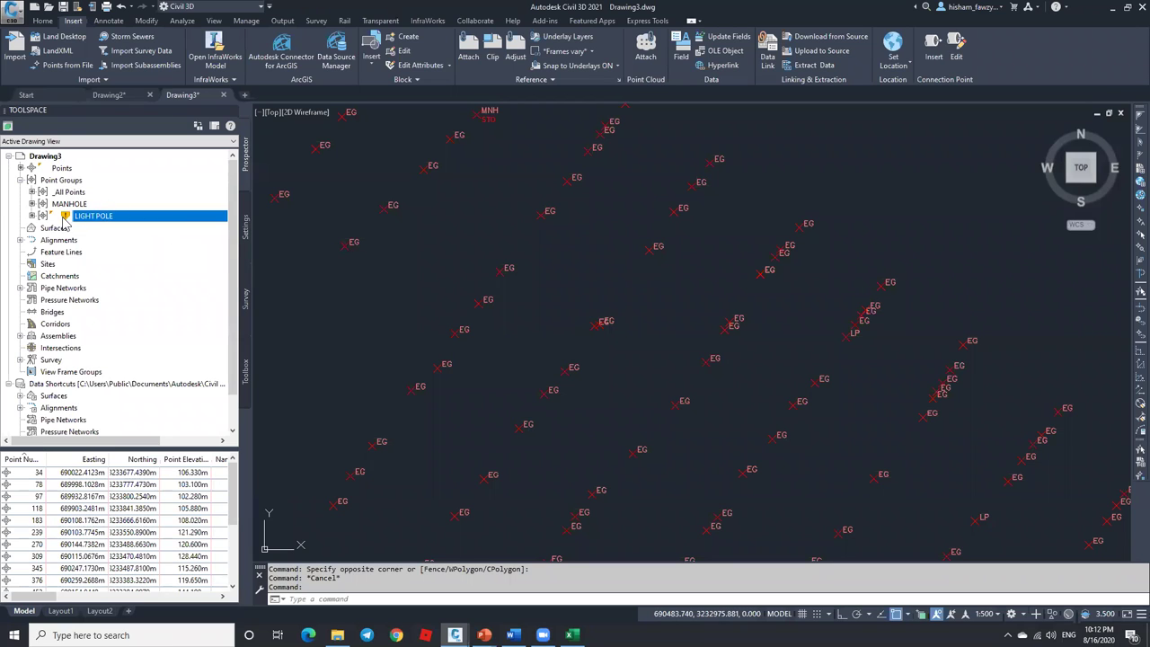
Show the LIGHT POLE group's pending changes, listing point 7 for removal, then close them.
mouse_move(65, 221)
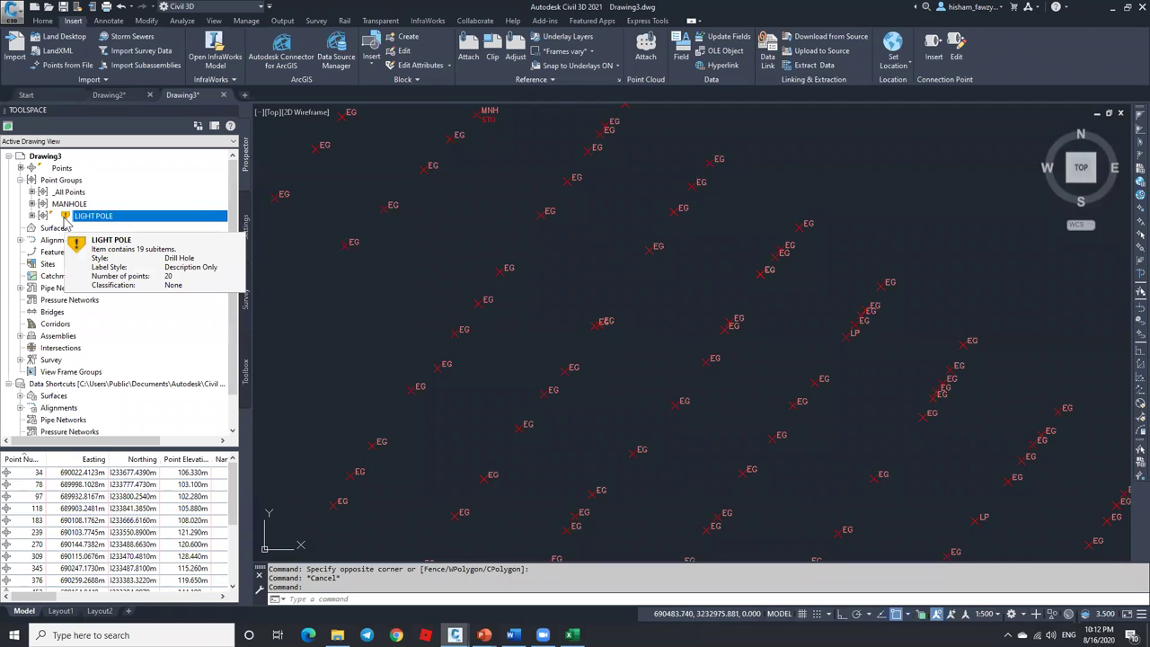
right_click(67, 222)
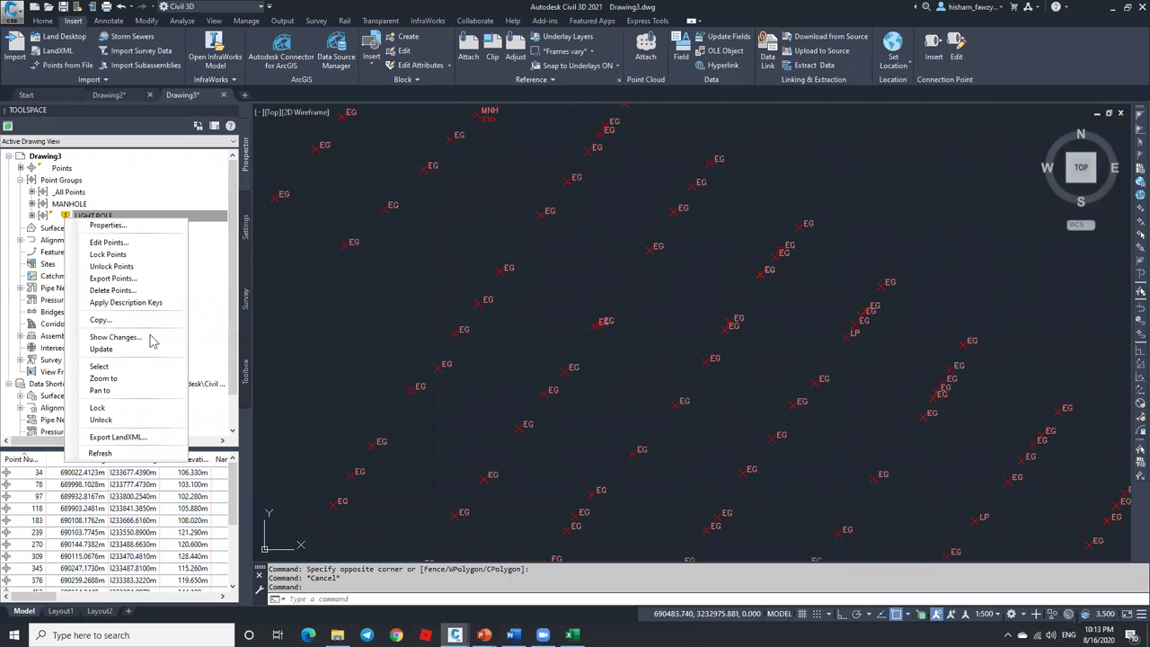
click(151, 338)
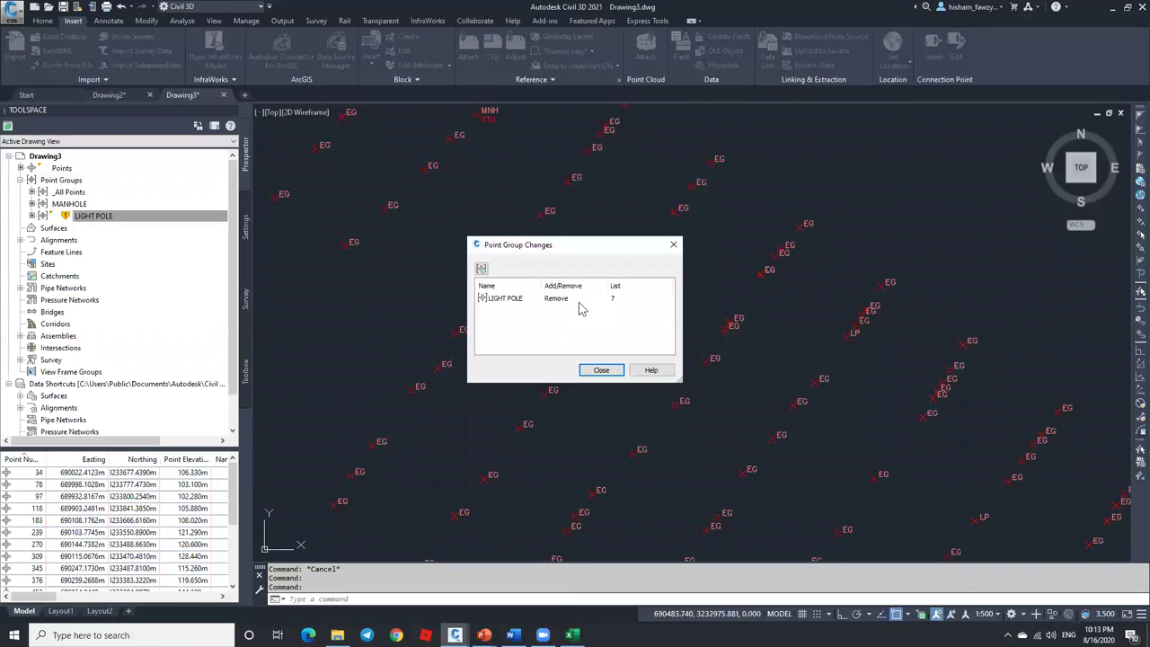
click(610, 375)
scroll(611, 249, down, 5)
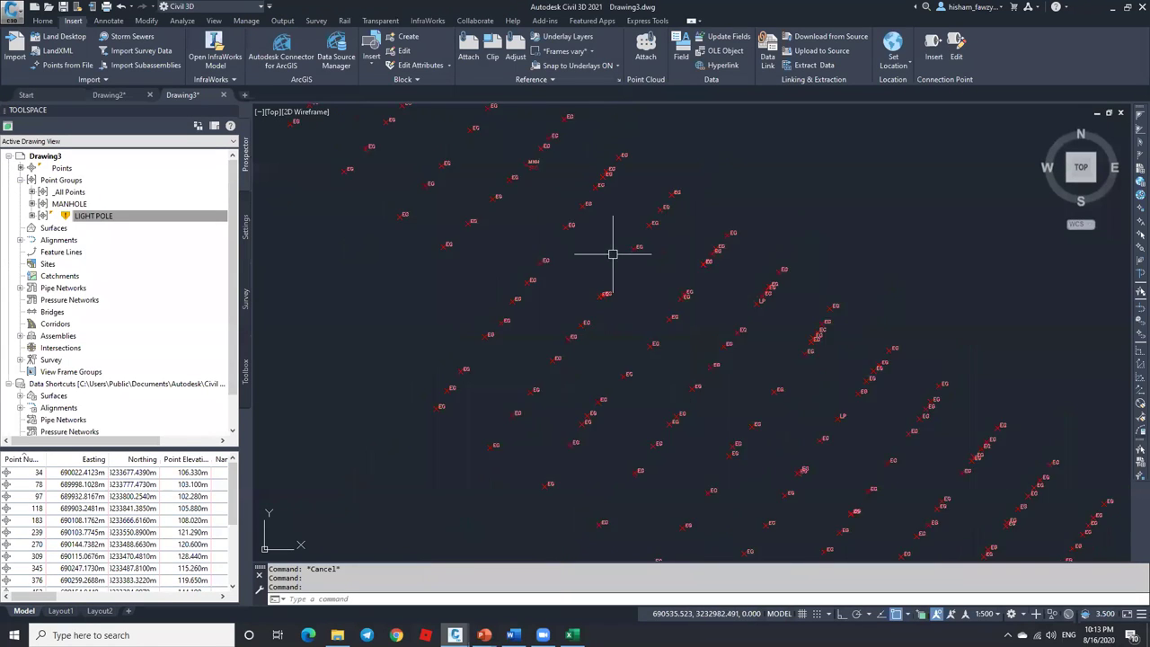
scroll(692, 305, down, 3)
scroll(617, 175, up, 3)
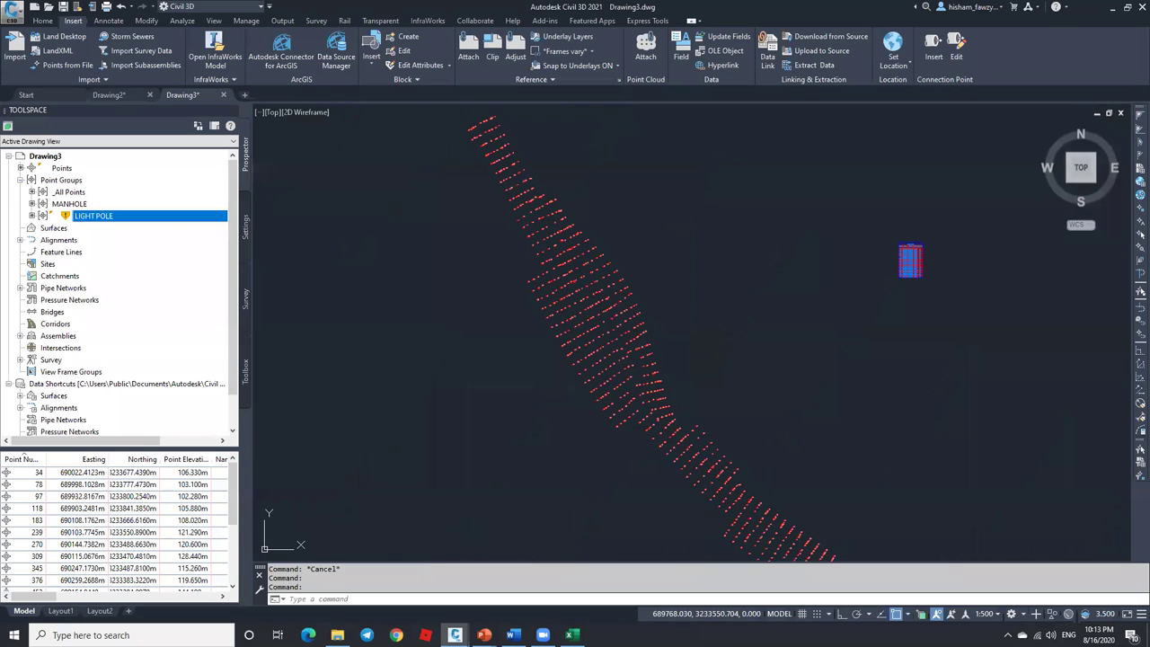
List the _All Points group's points and shift the view to show more point rows.
click(61, 218)
click(70, 193)
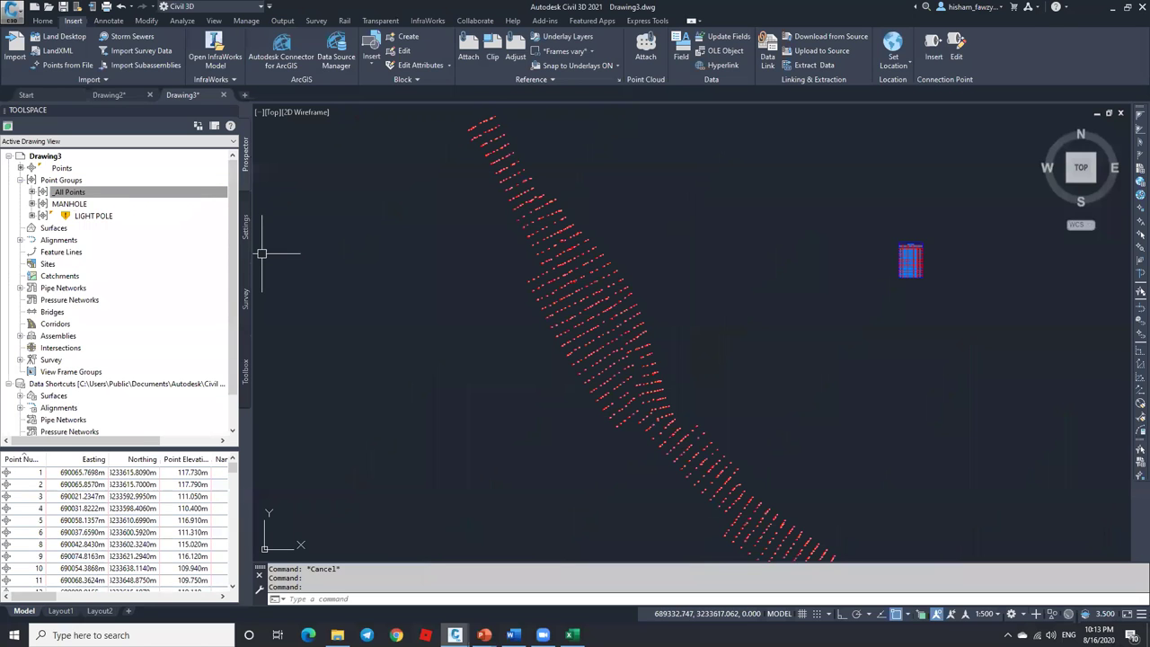
scroll(605, 257, up, 5)
click(517, 331)
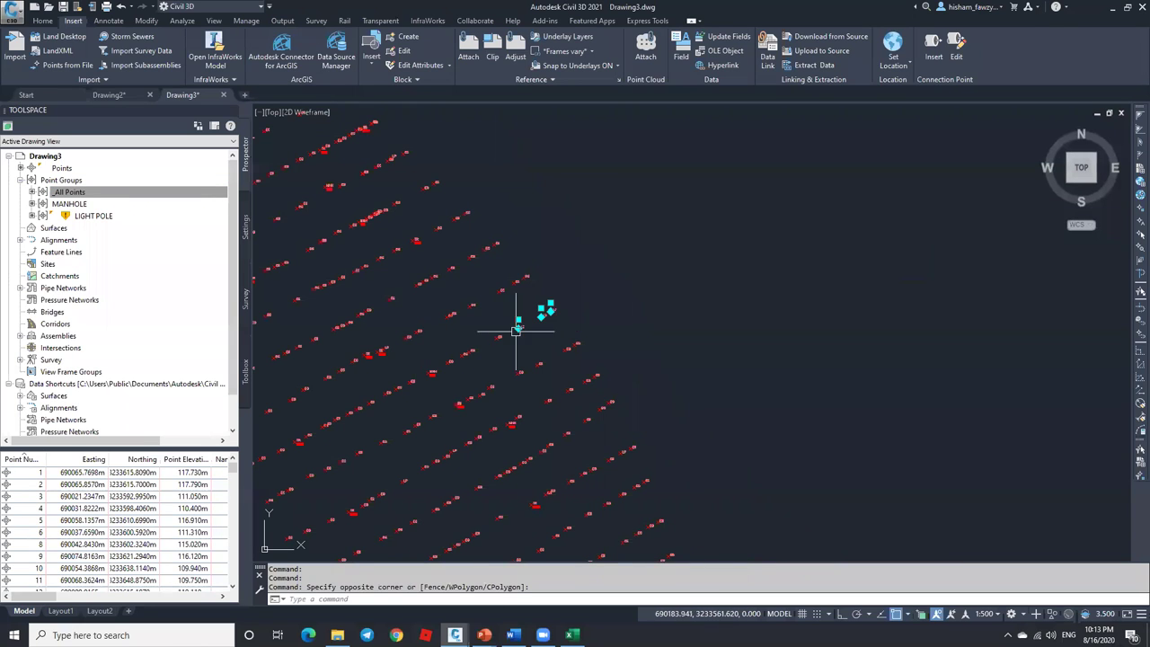
middle_drag(539, 309, 667, 257)
key(Escape)
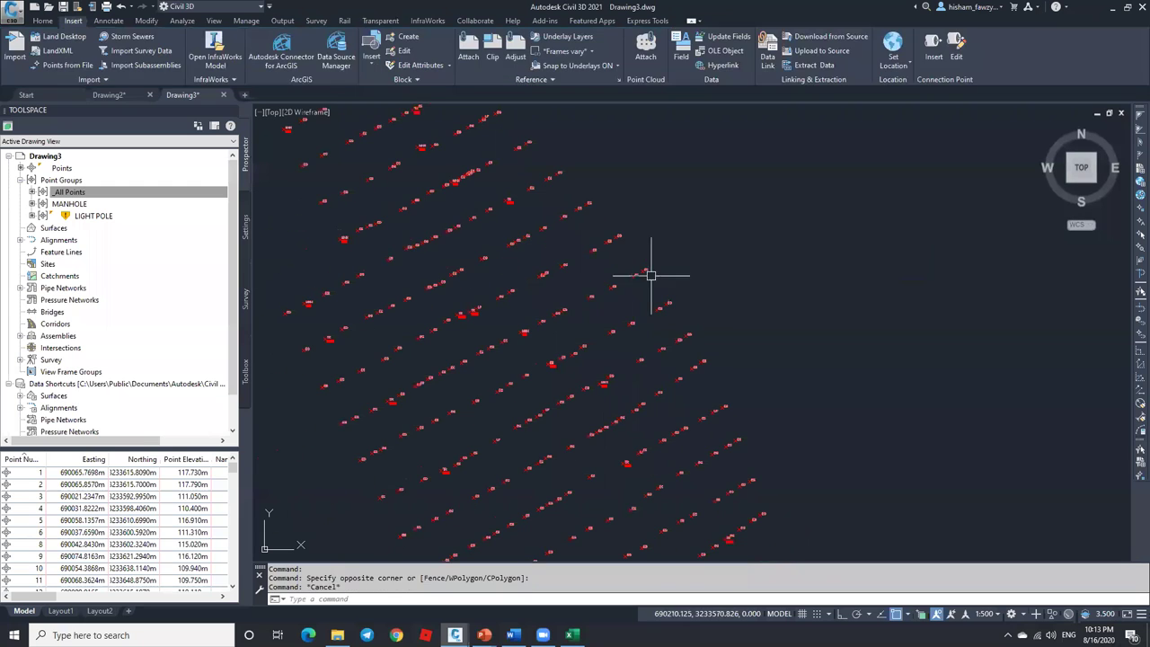
Draw a line with L from upper right to lower left across the point rows.
text(l)
key(Return)
click(671, 265)
click(431, 364)
key(Escape)
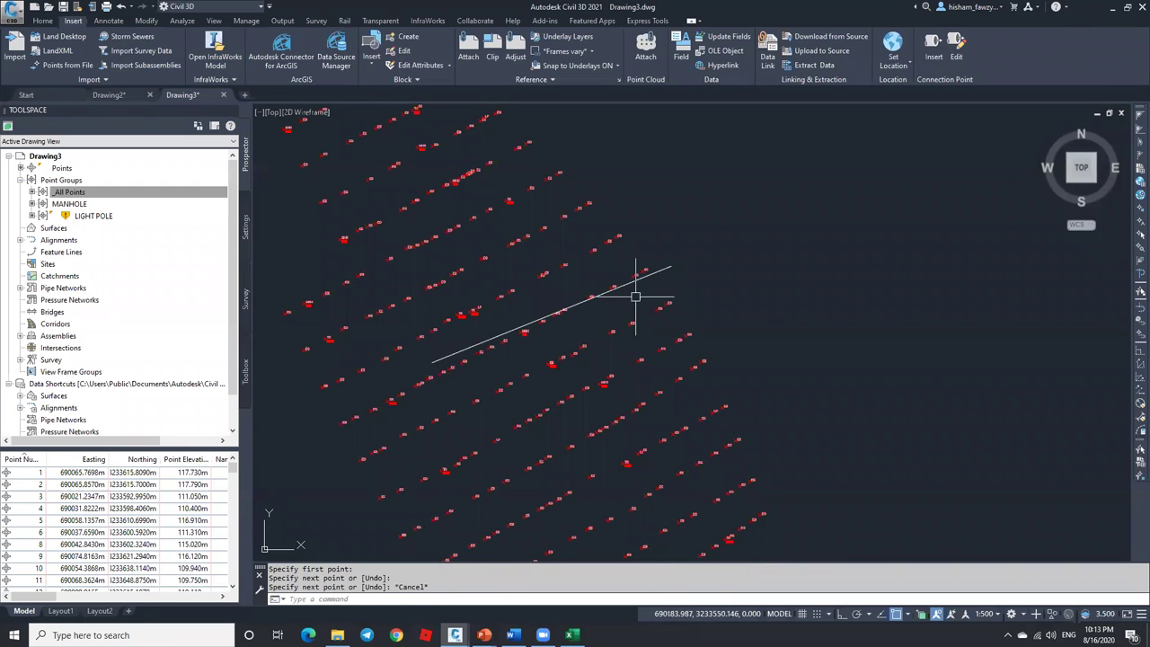
scroll(659, 275, up, 3)
drag(665, 260, 595, 285)
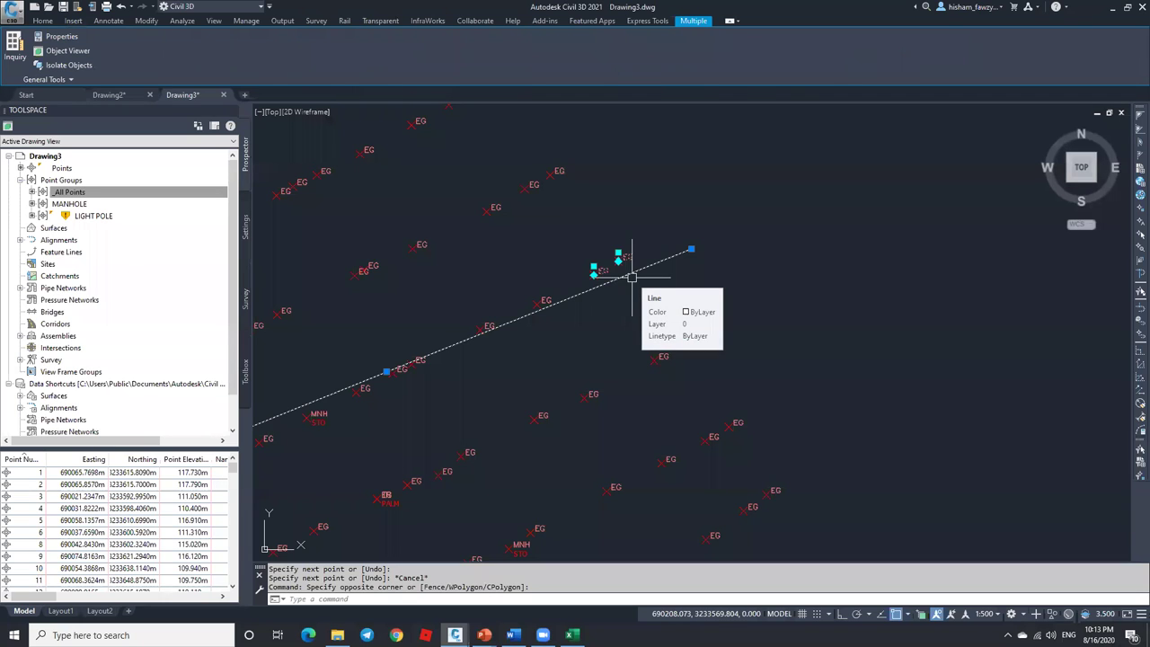
scroll(616, 257, up, 4)
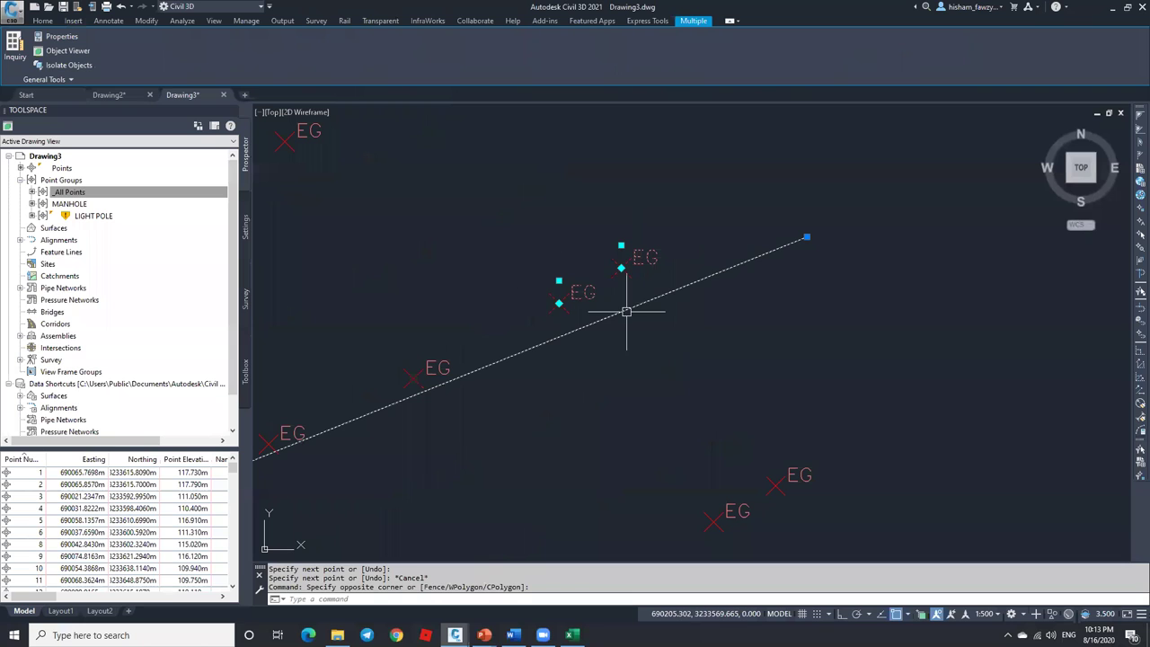
scroll(643, 259, down, 4)
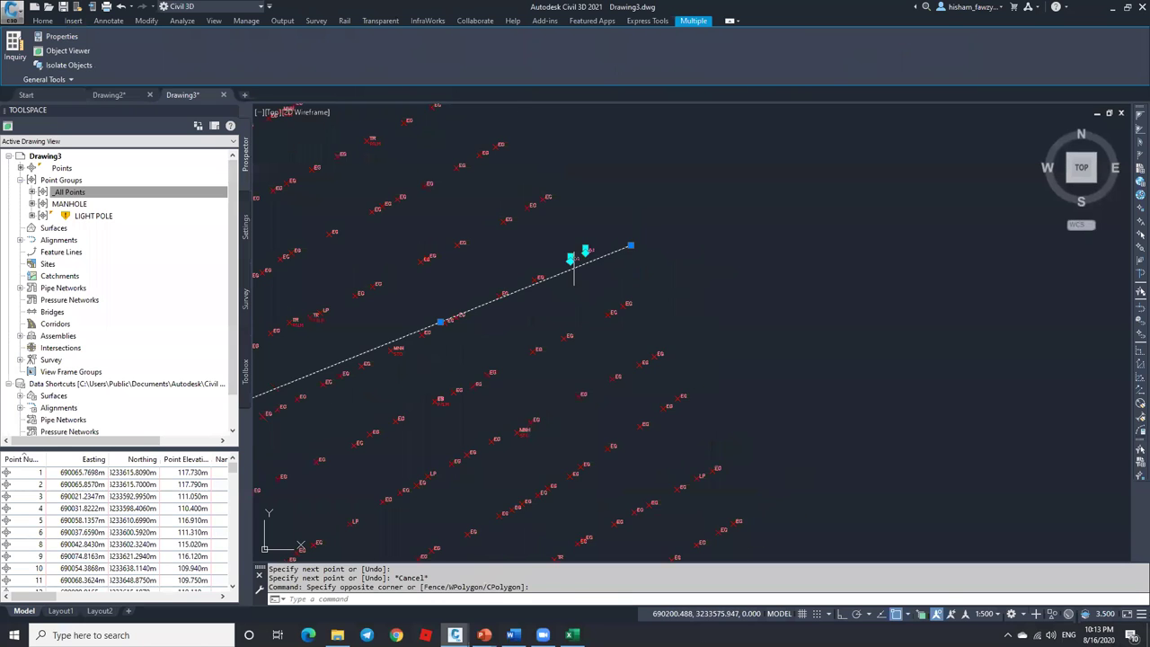
key(Escape)
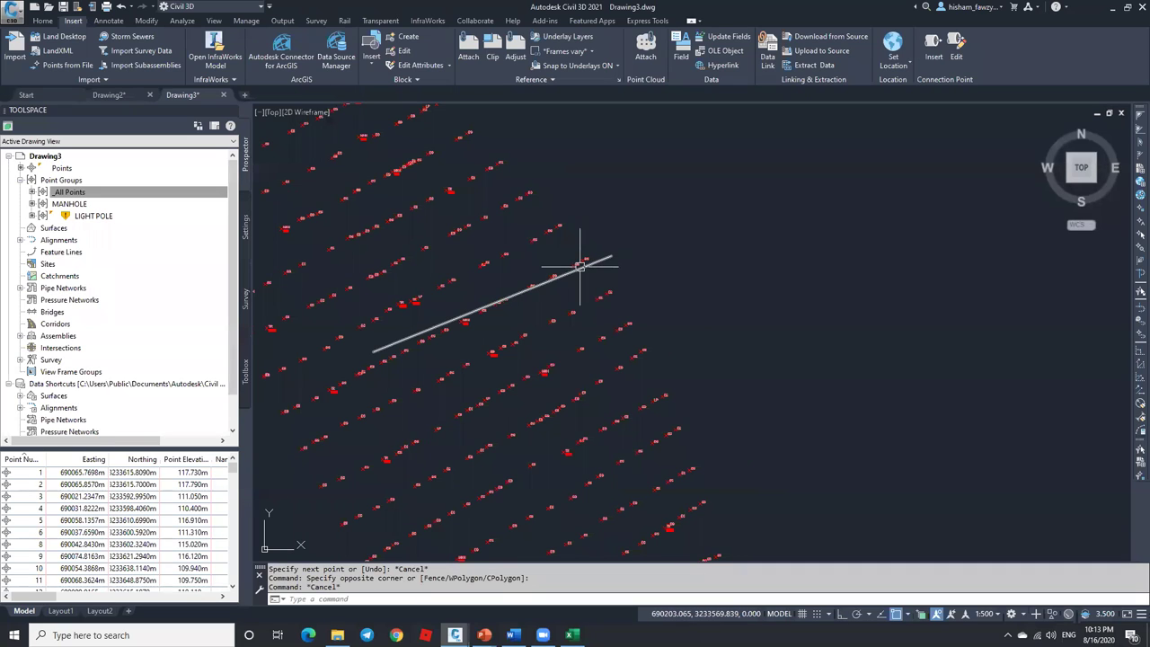
scroll(573, 274, up, 2)
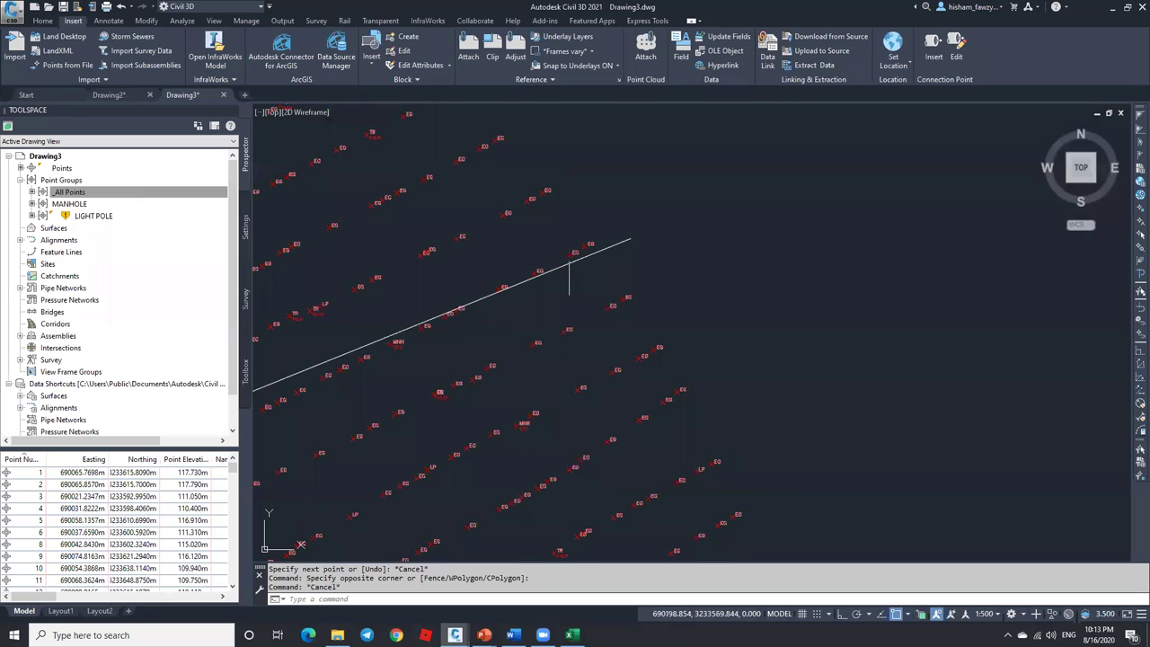
Lock all points in the _All Points group.
scroll(569, 258, down, 4)
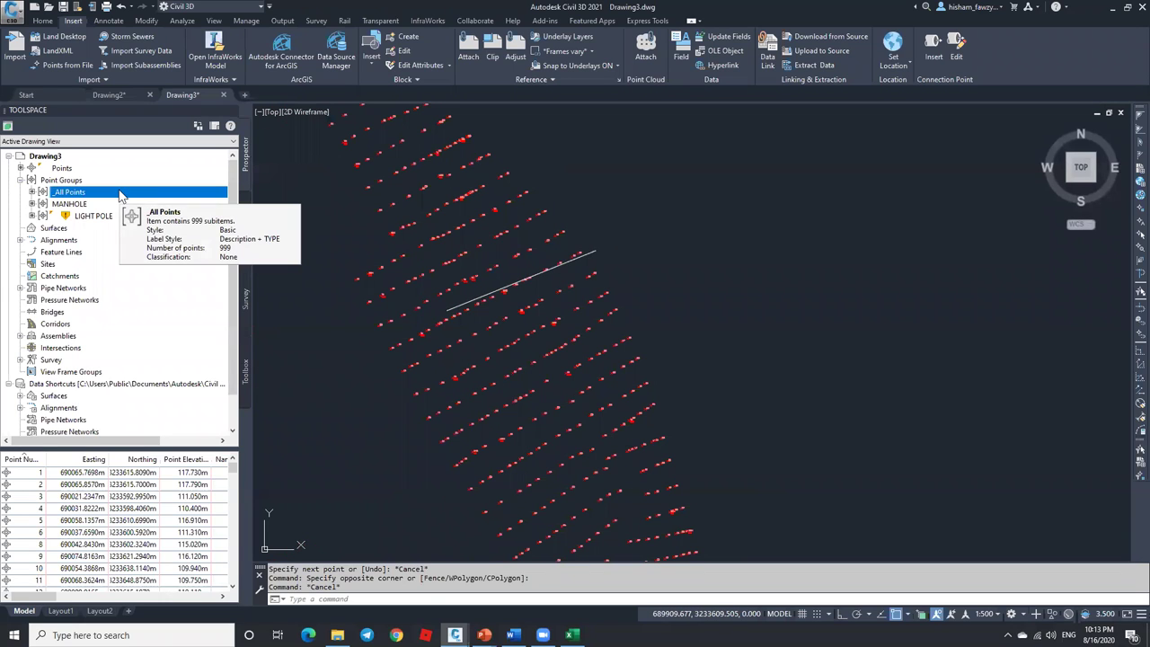
right_click(168, 194)
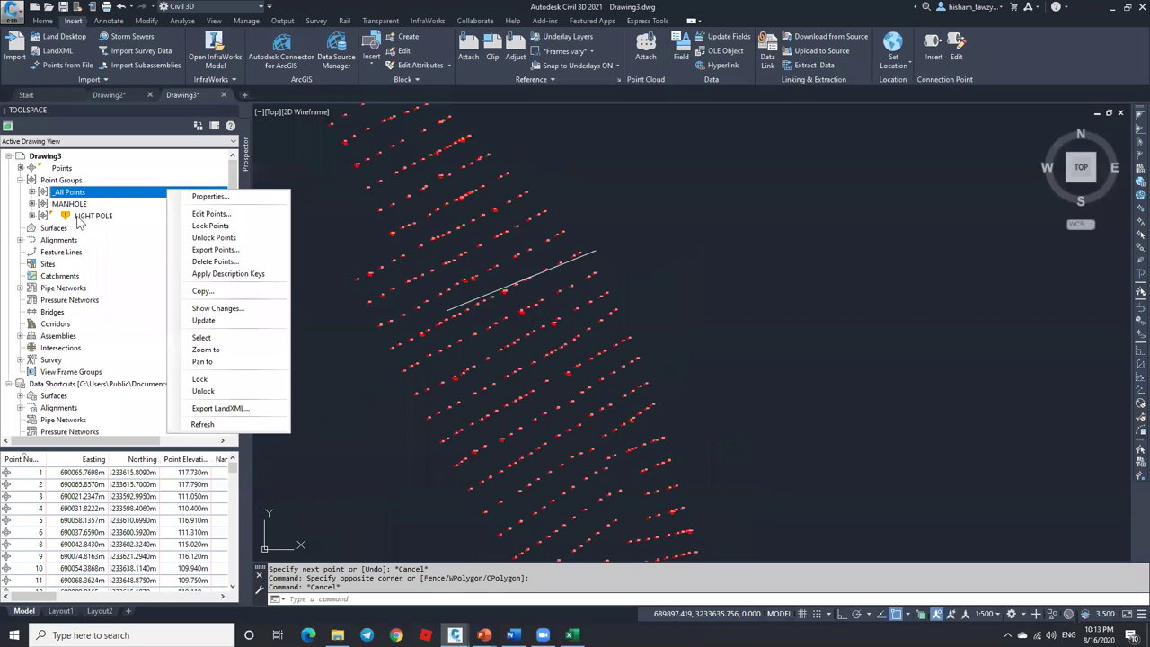
click(249, 228)
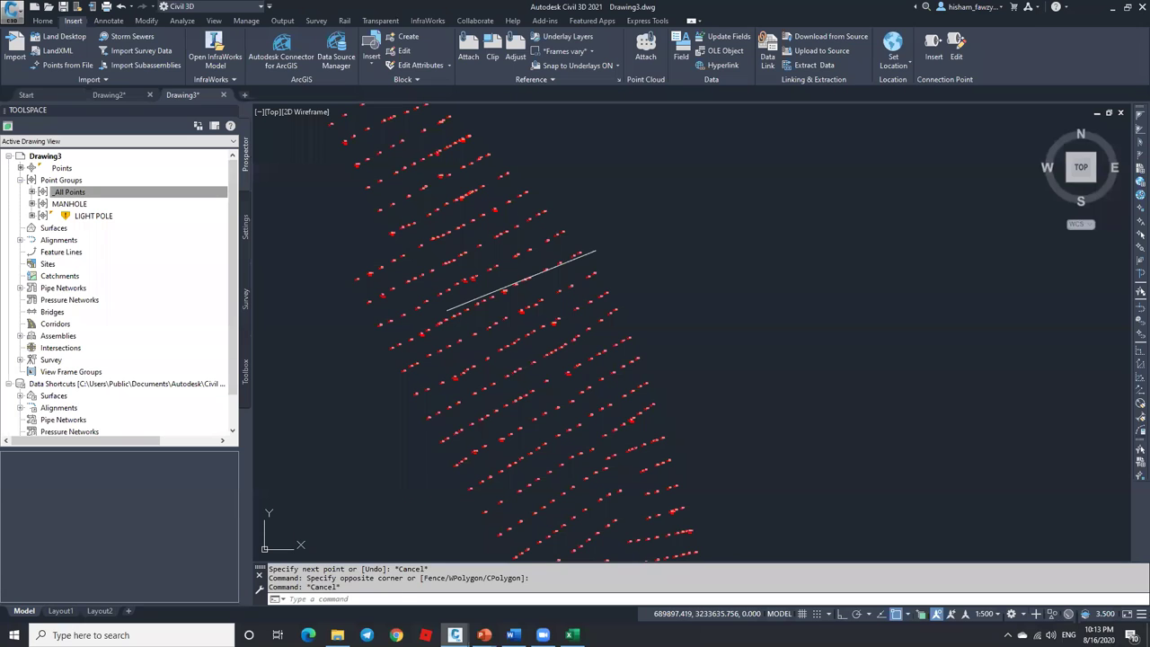
Try moving a locked survey point near the line, then cancel the move.
scroll(539, 200, up, 5)
click(548, 236)
click(548, 235)
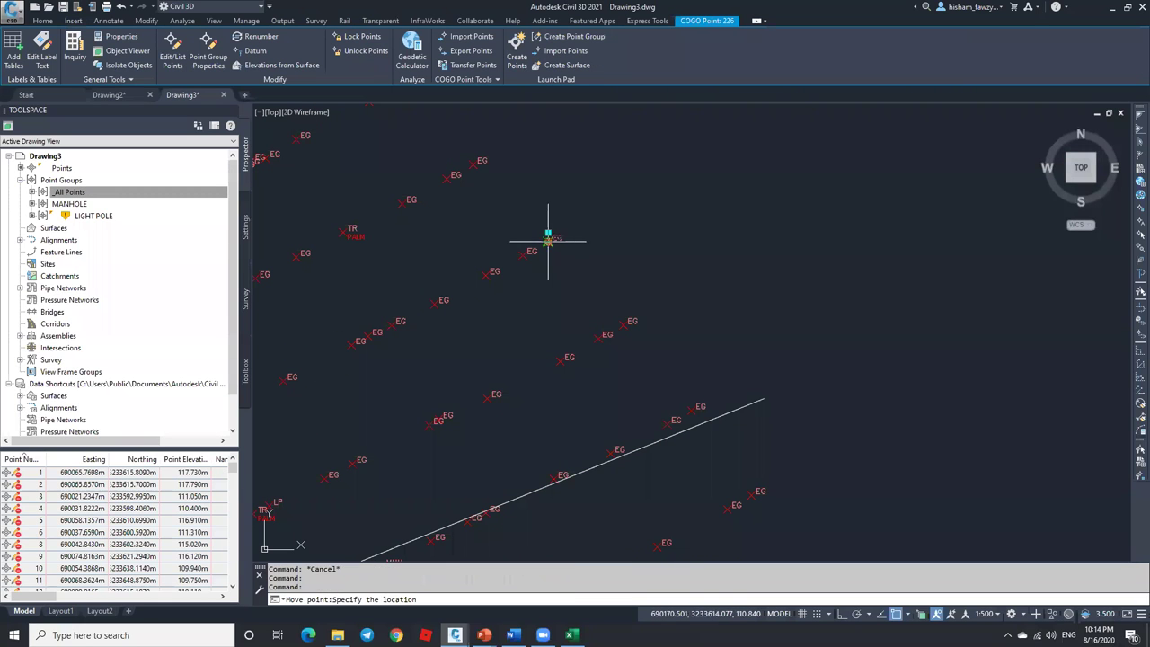
scroll(559, 241, up, 4)
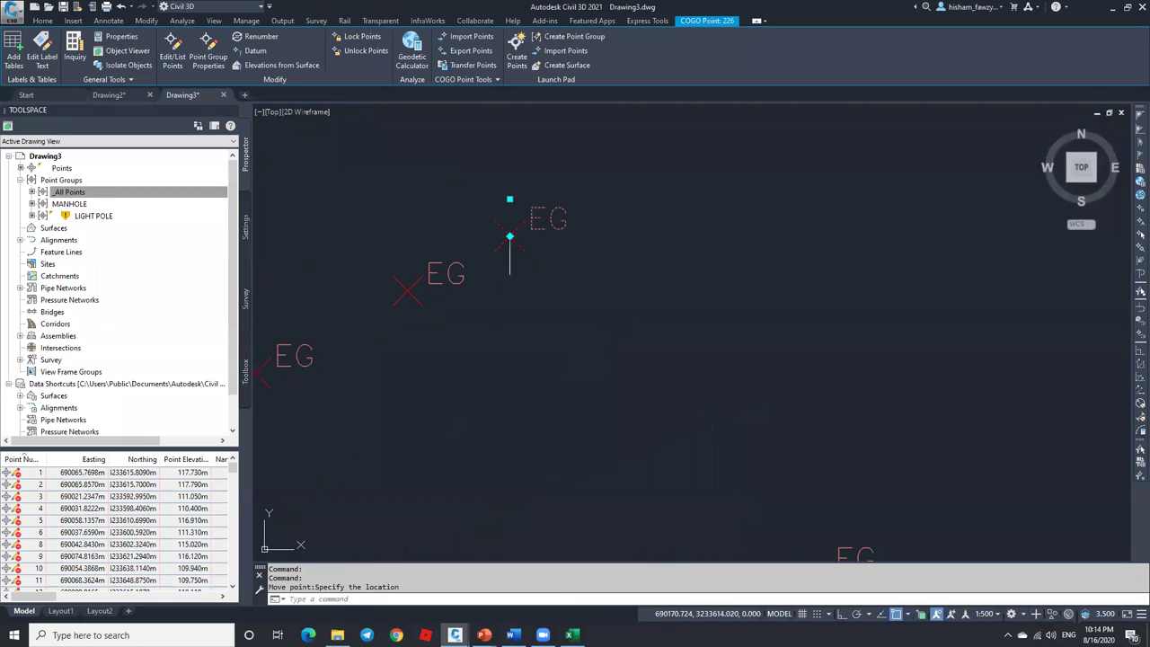
key(Return)
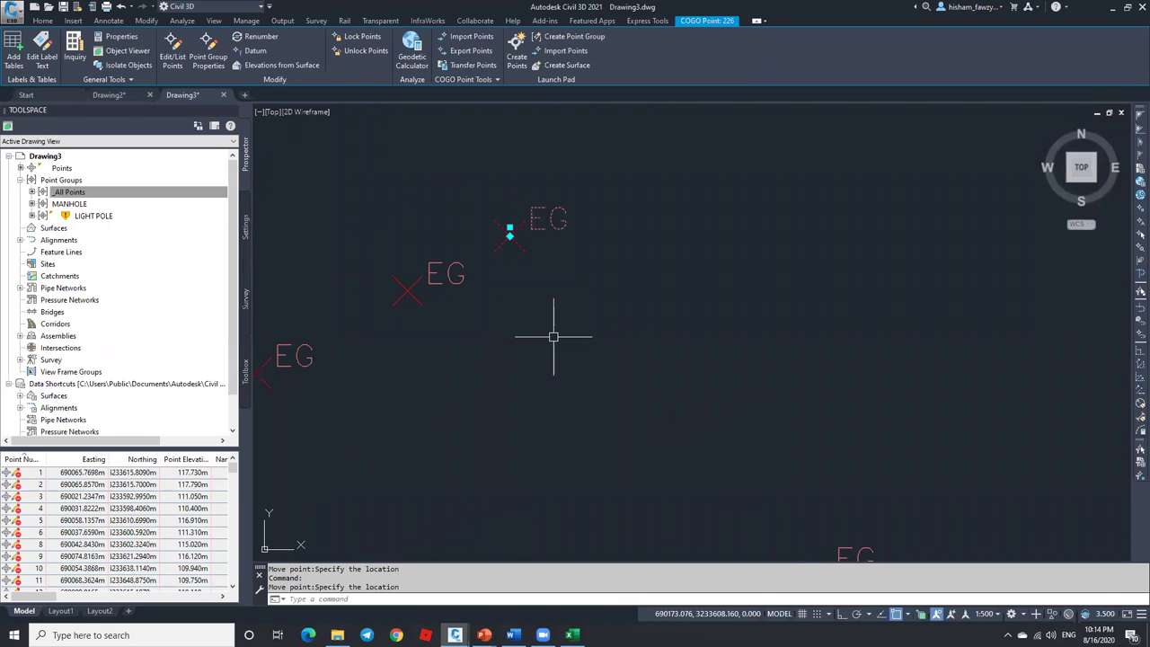
key(Escape)
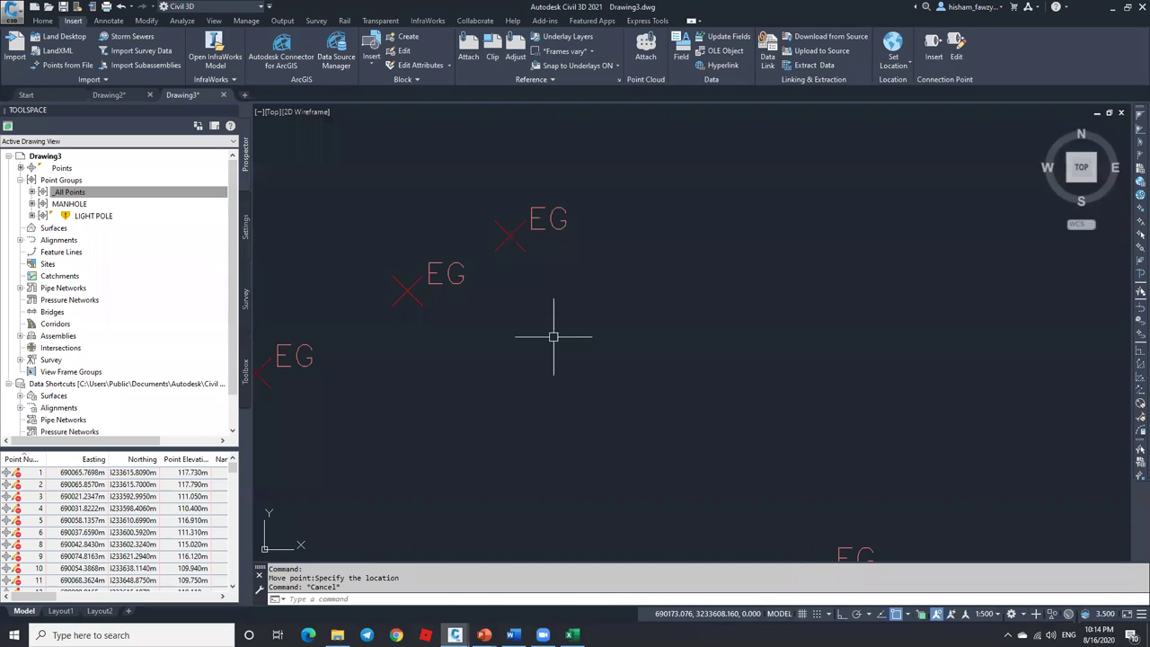
scroll(561, 233, down, 3)
click(559, 230)
Try deleting three window-selected locked survey points.
click(449, 295)
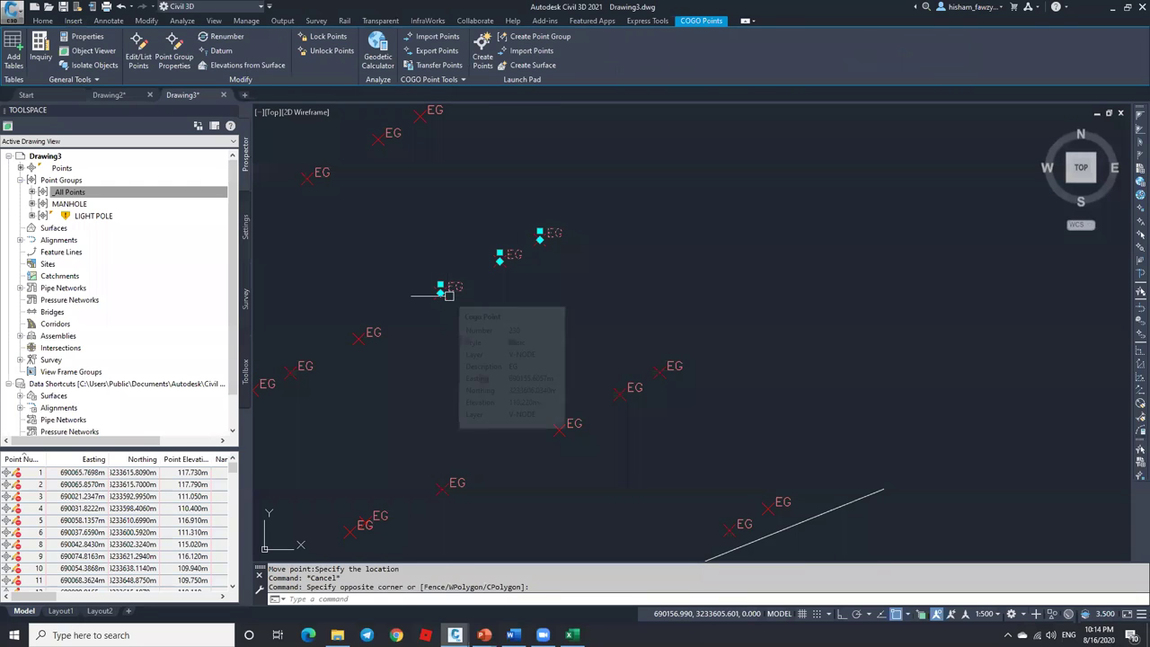
key(Delete)
click(131, 197)
right_click(131, 197)
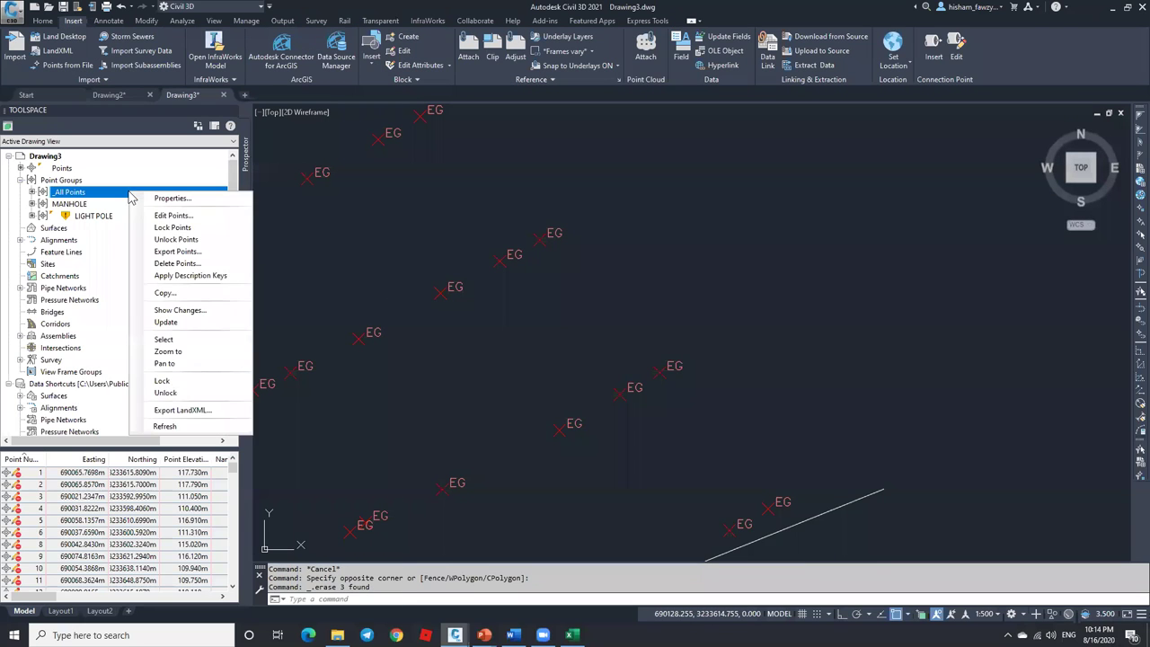
click(570, 265)
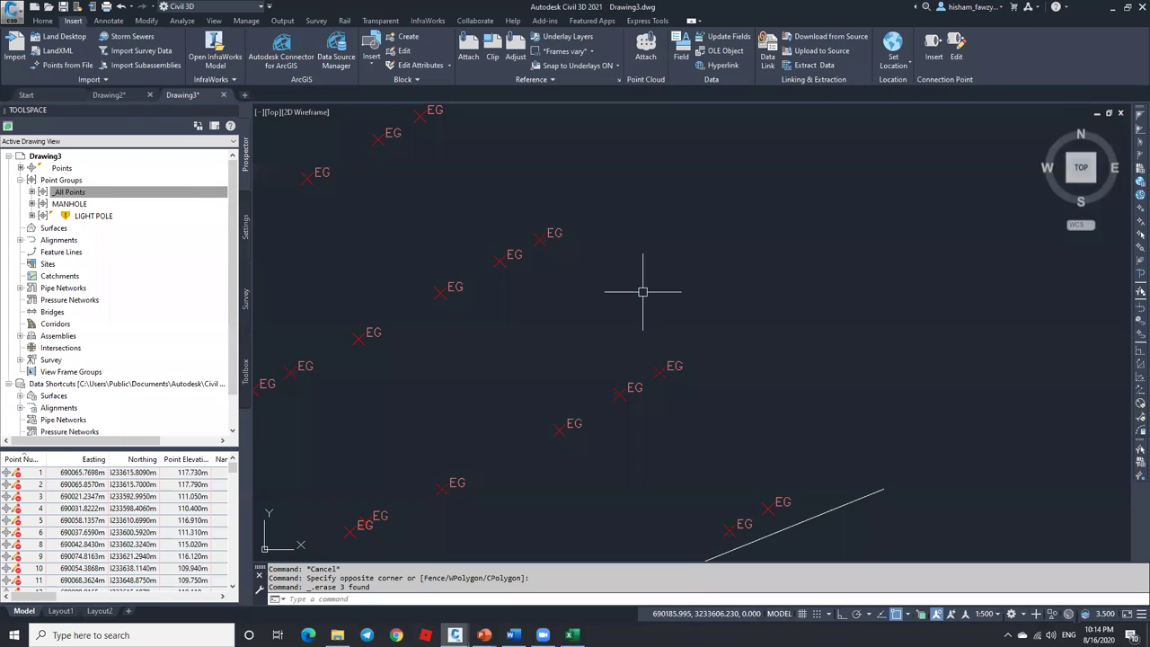
right_click(183, 196)
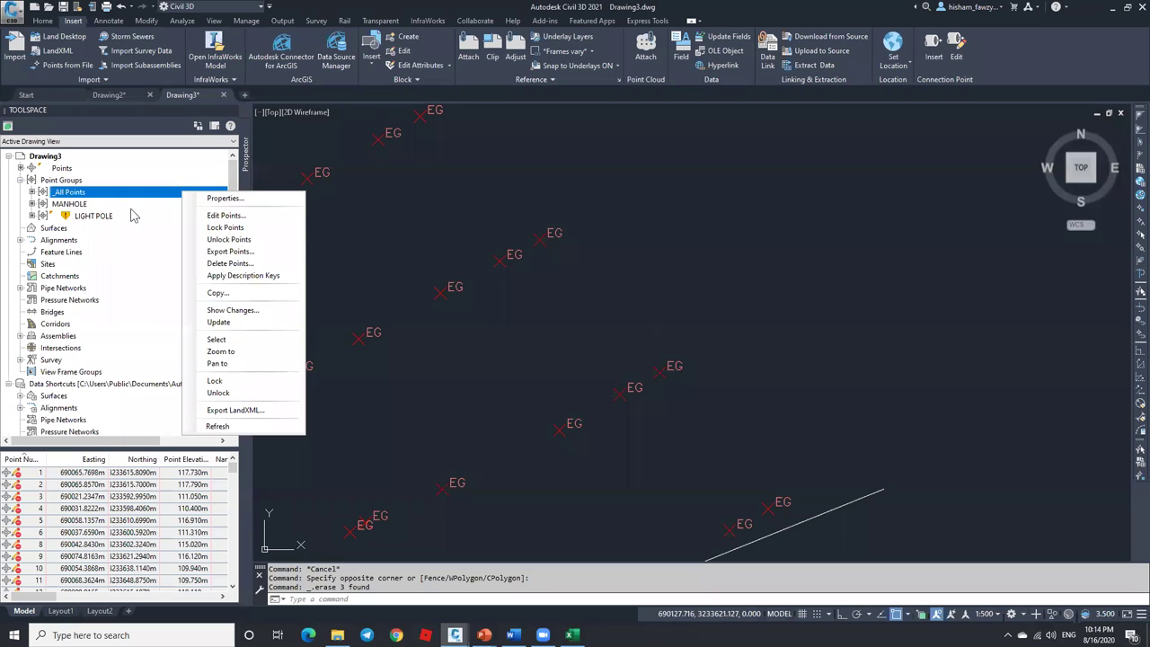
click(248, 228)
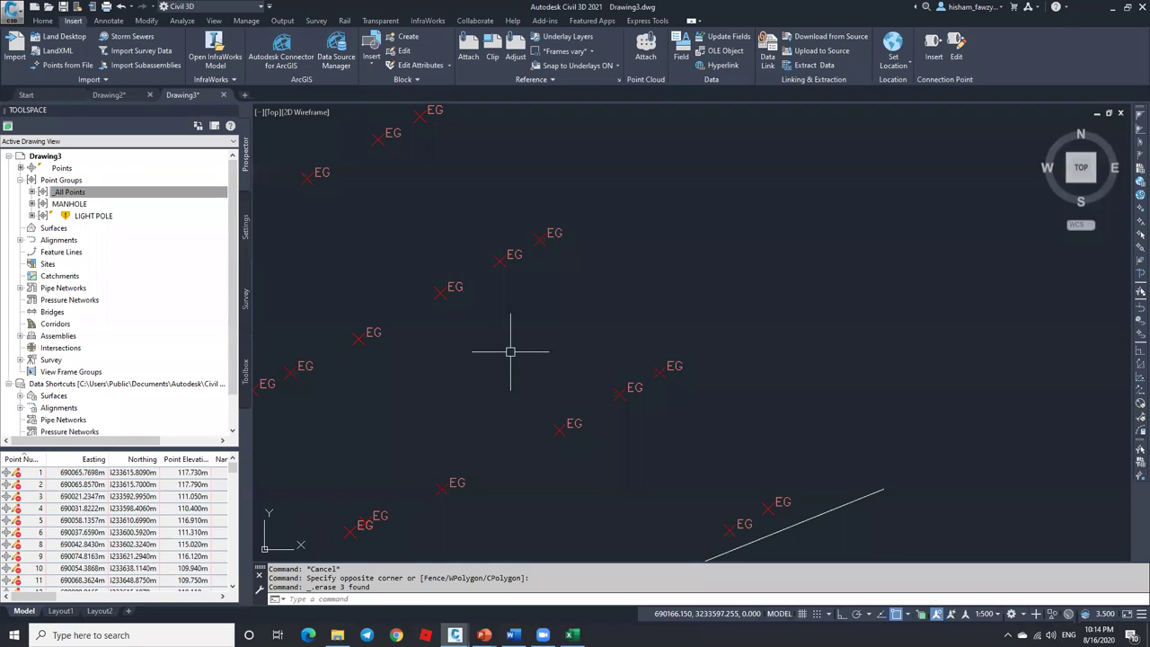
Unlock all points in the _All Points group.
right_click(128, 194)
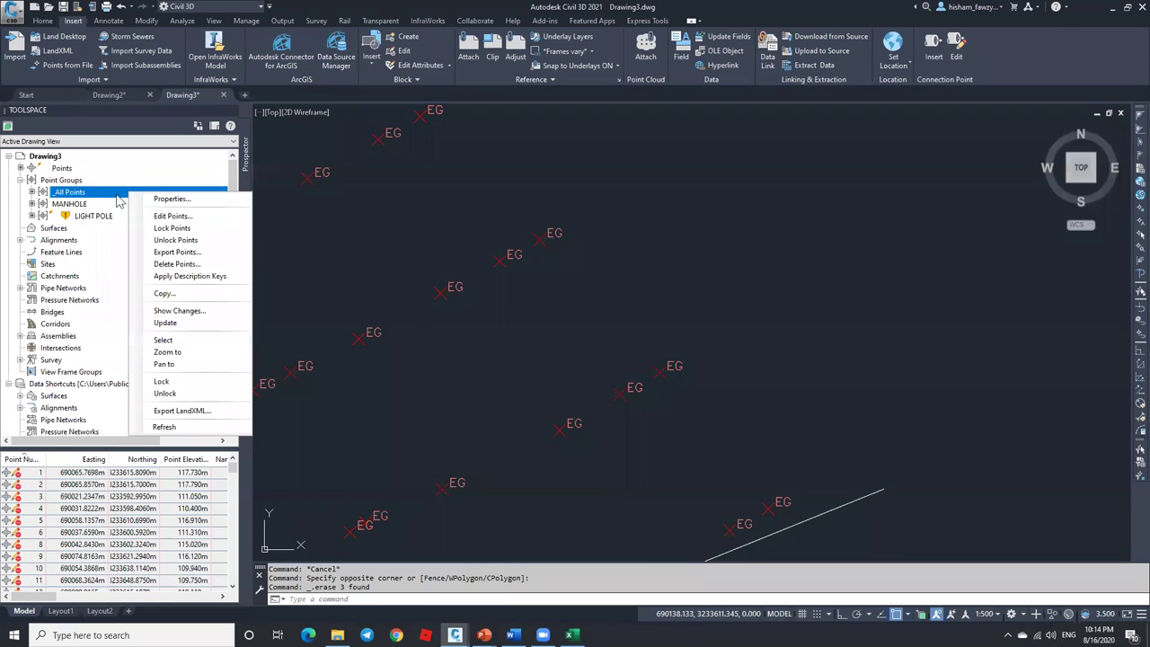
click(185, 240)
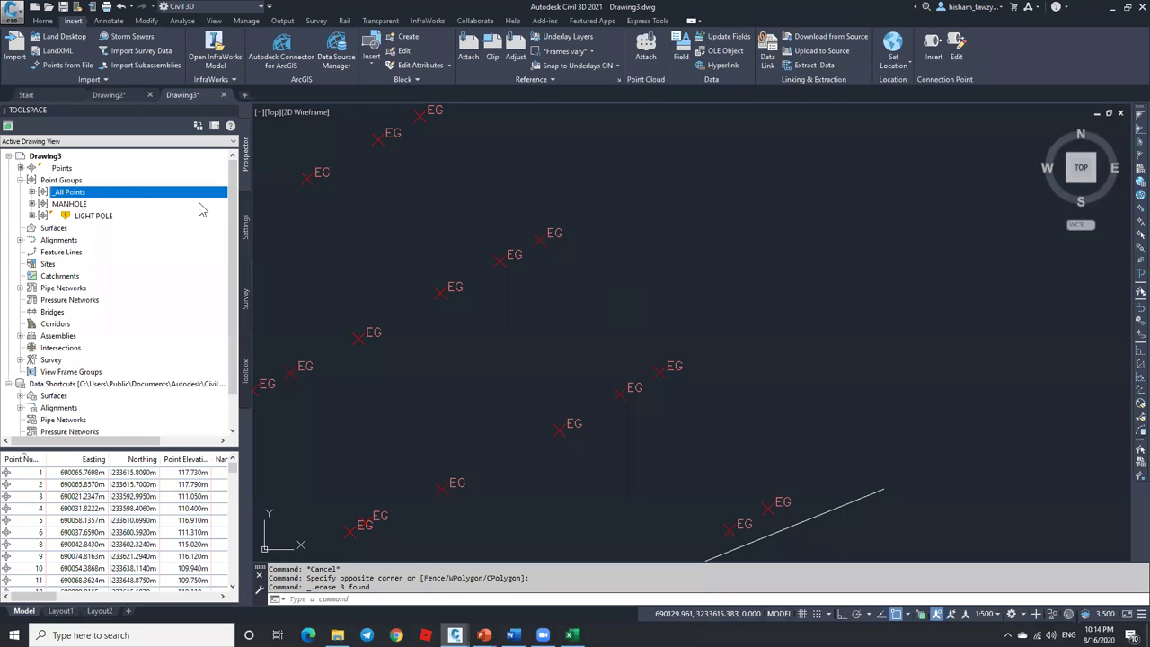
scroll(629, 263, down, 5)
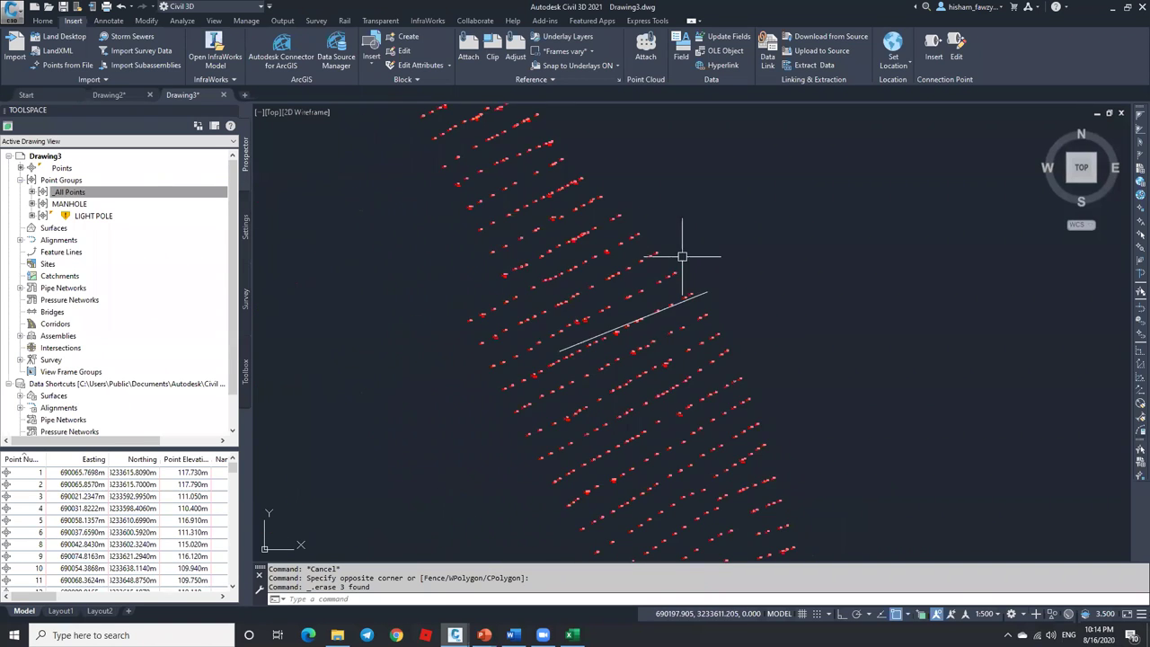
Review the _All Points group options and zoom out over the whole point cloud.
scroll(682, 257, down, 3)
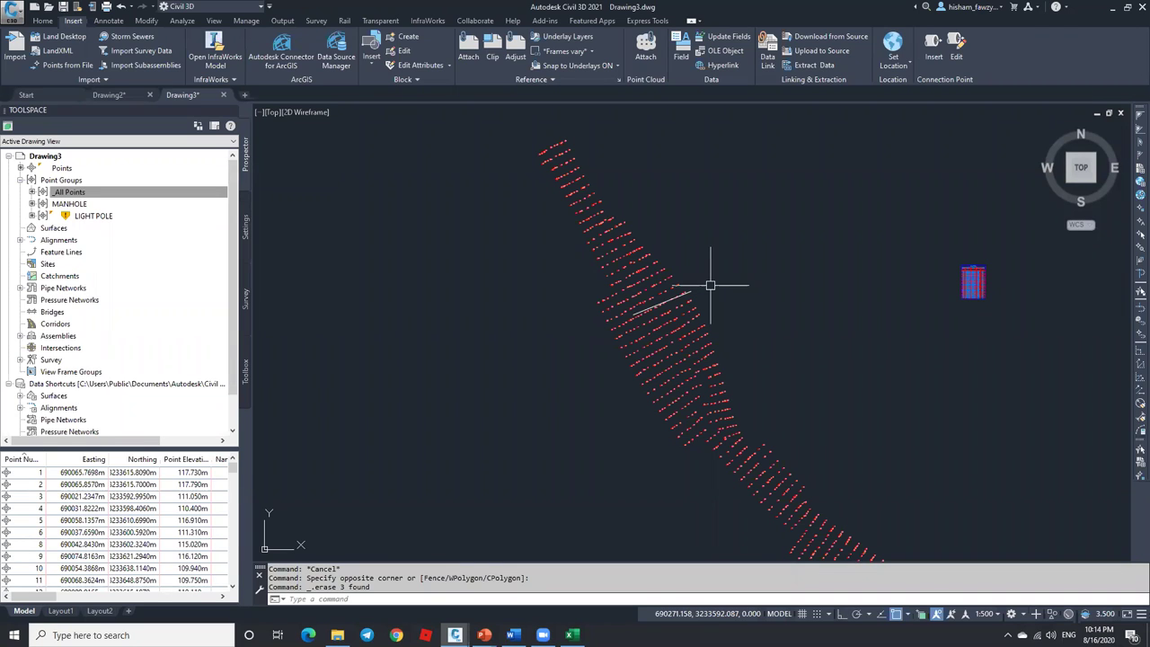
right_click(113, 196)
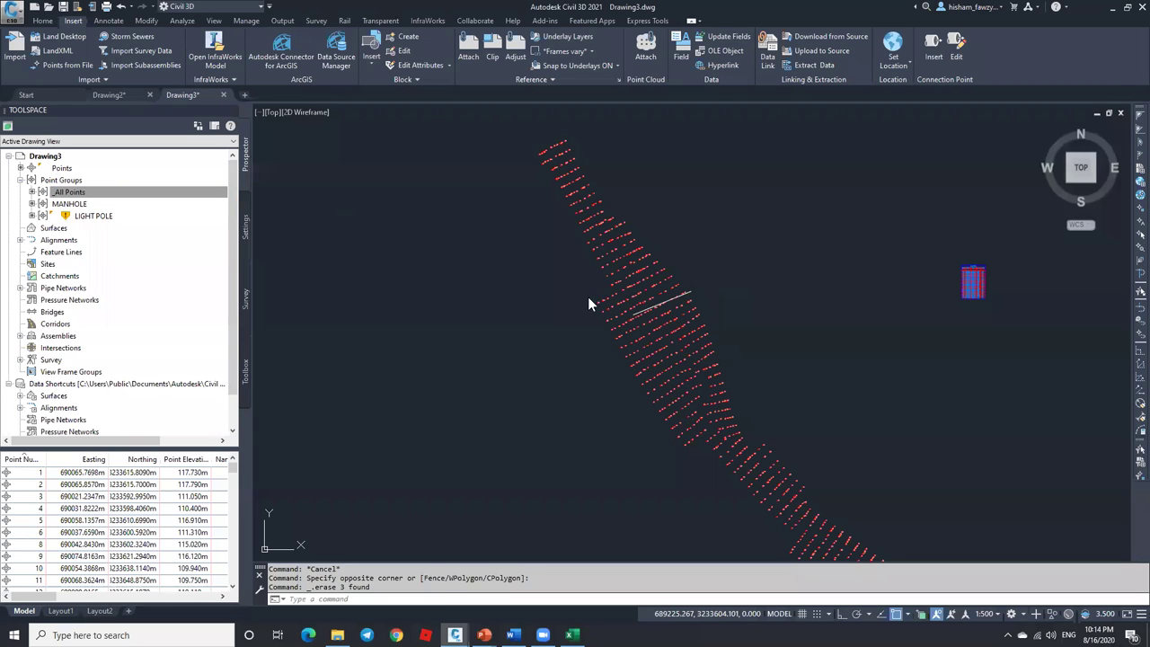
click(732, 422)
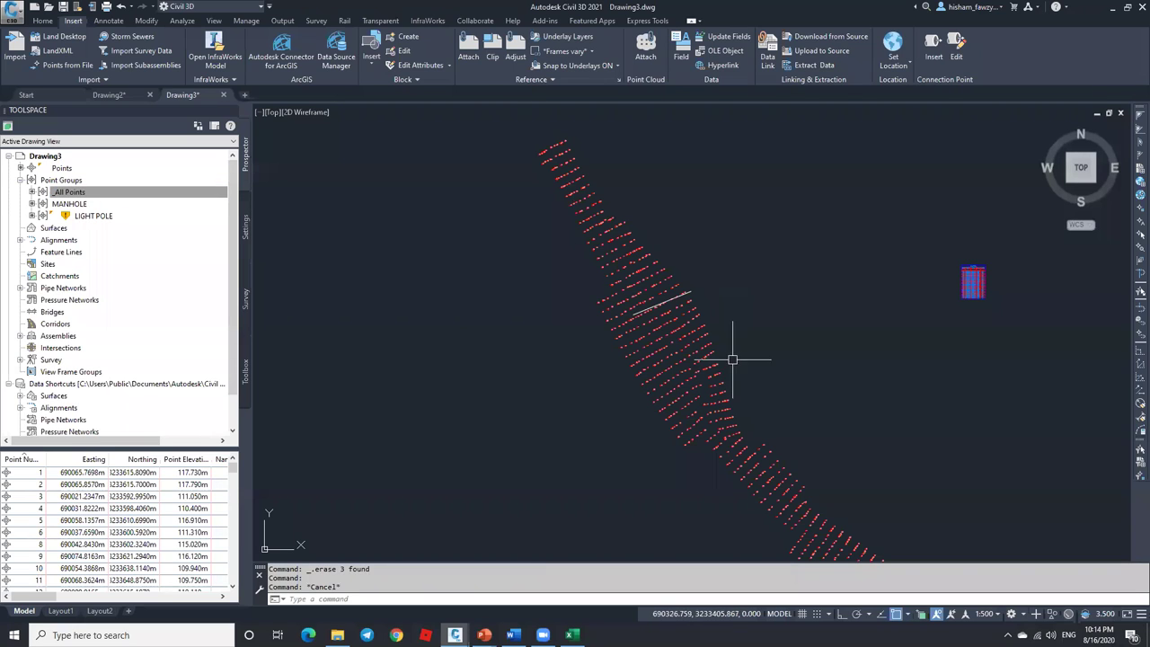
scroll(636, 239, down, 4)
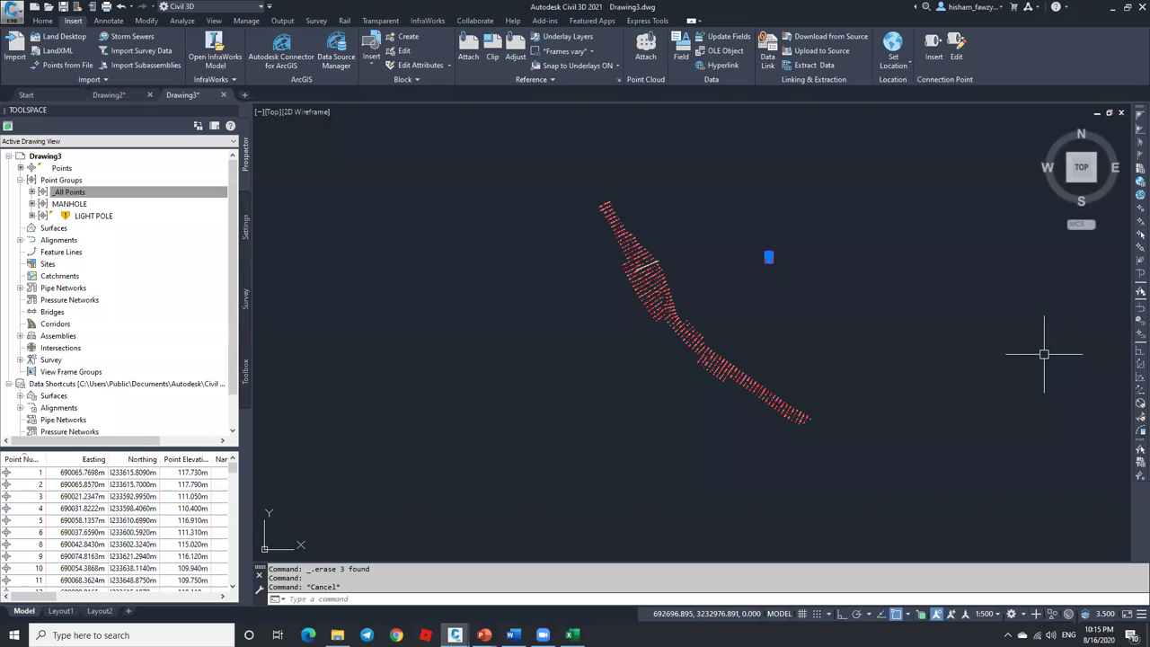
key(Escape)
key(Escape)
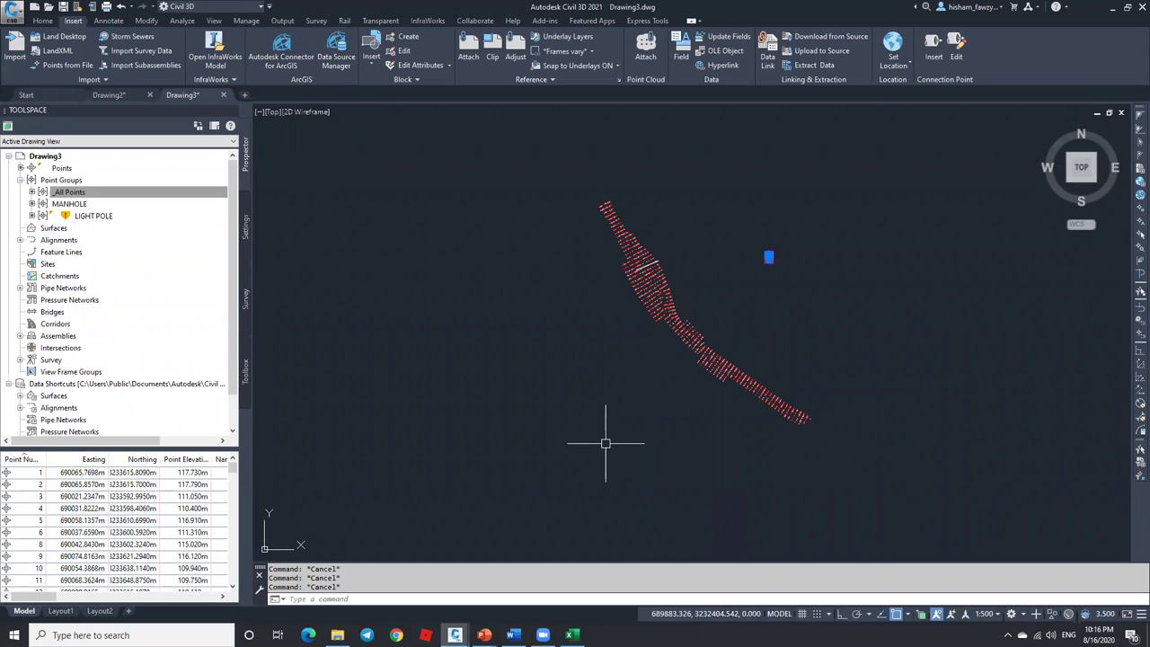
scroll(611, 418, down, 1)
In a new drawing, create a straight 100-unit alignment from a picked start point.
click(245, 94)
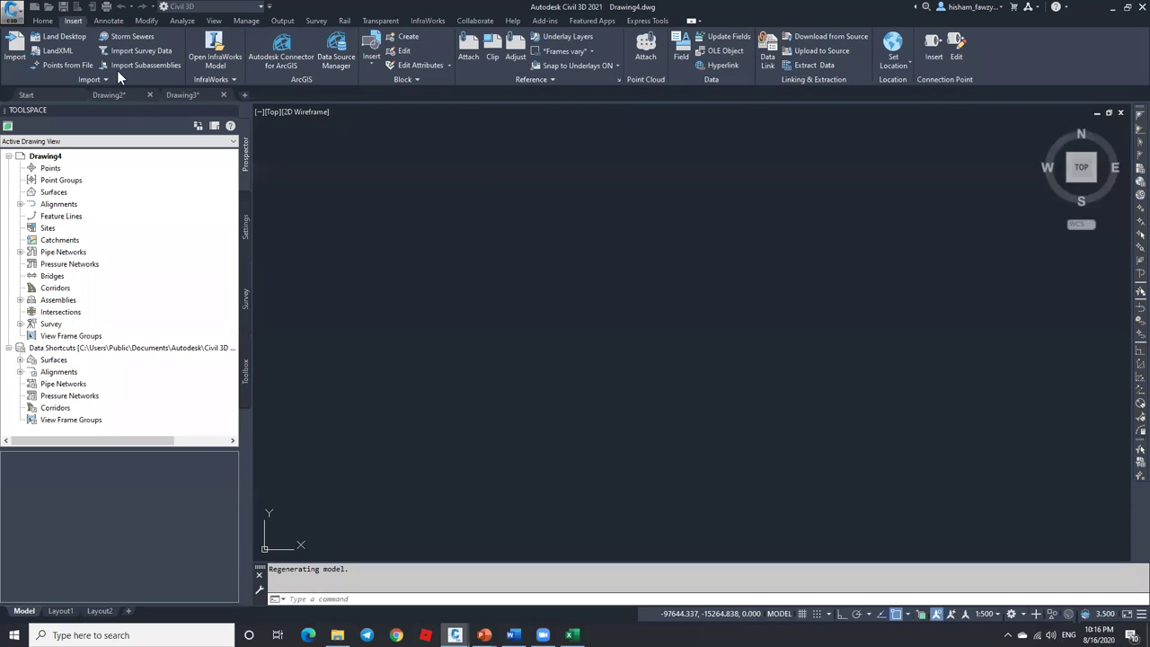
click(43, 21)
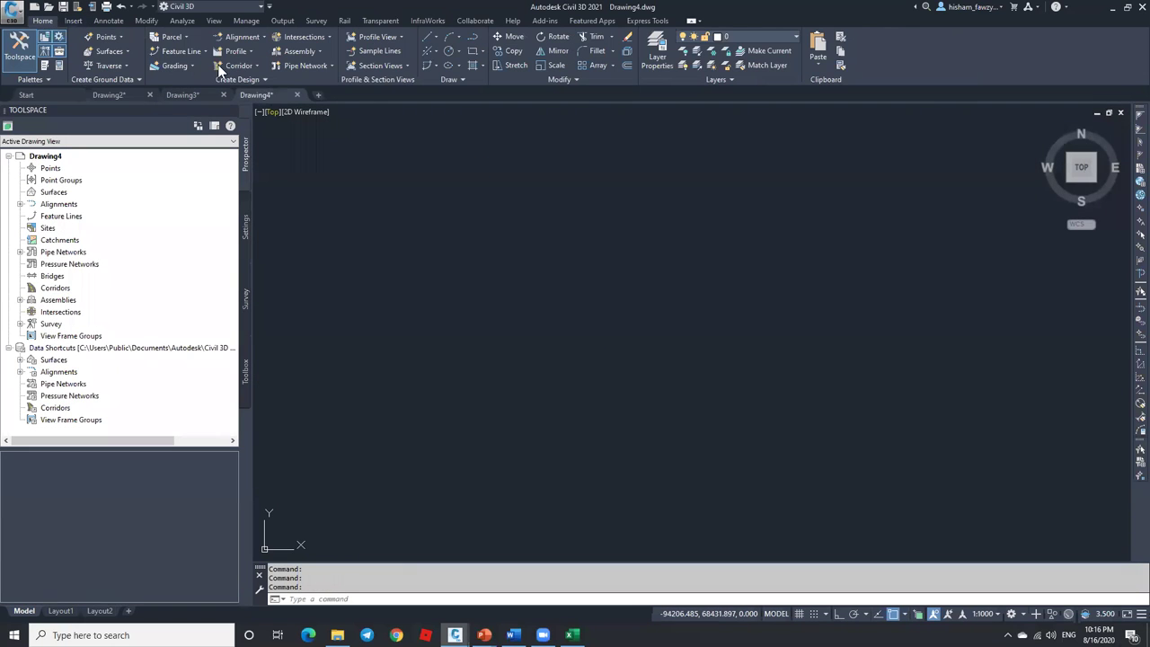
click(241, 37)
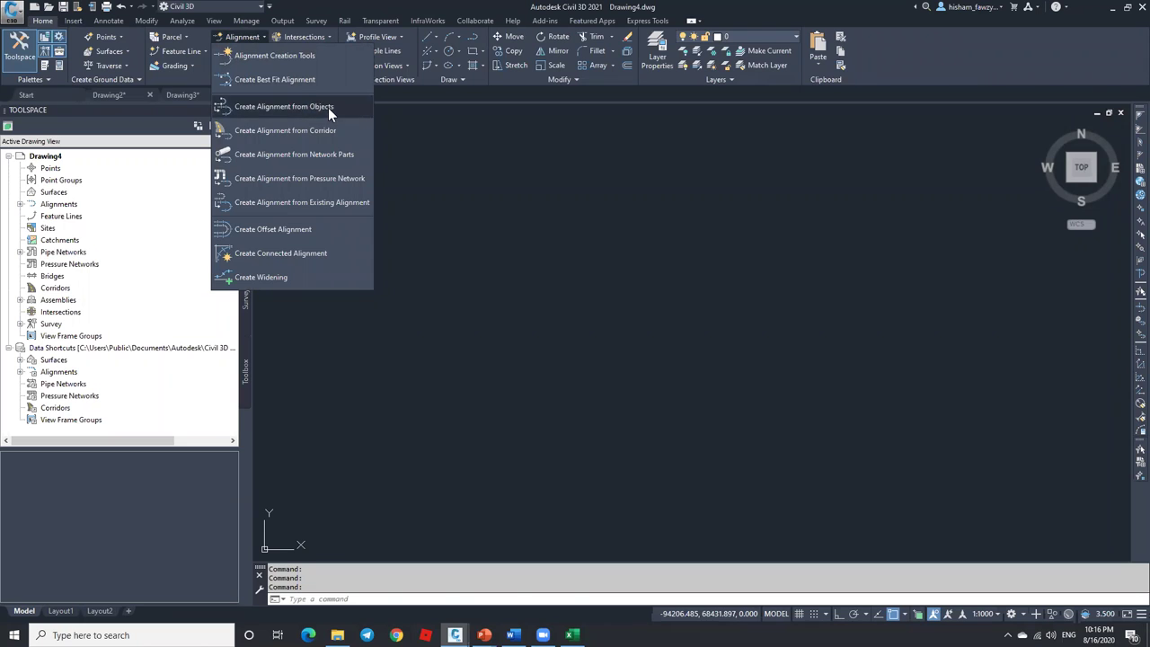
click(327, 107)
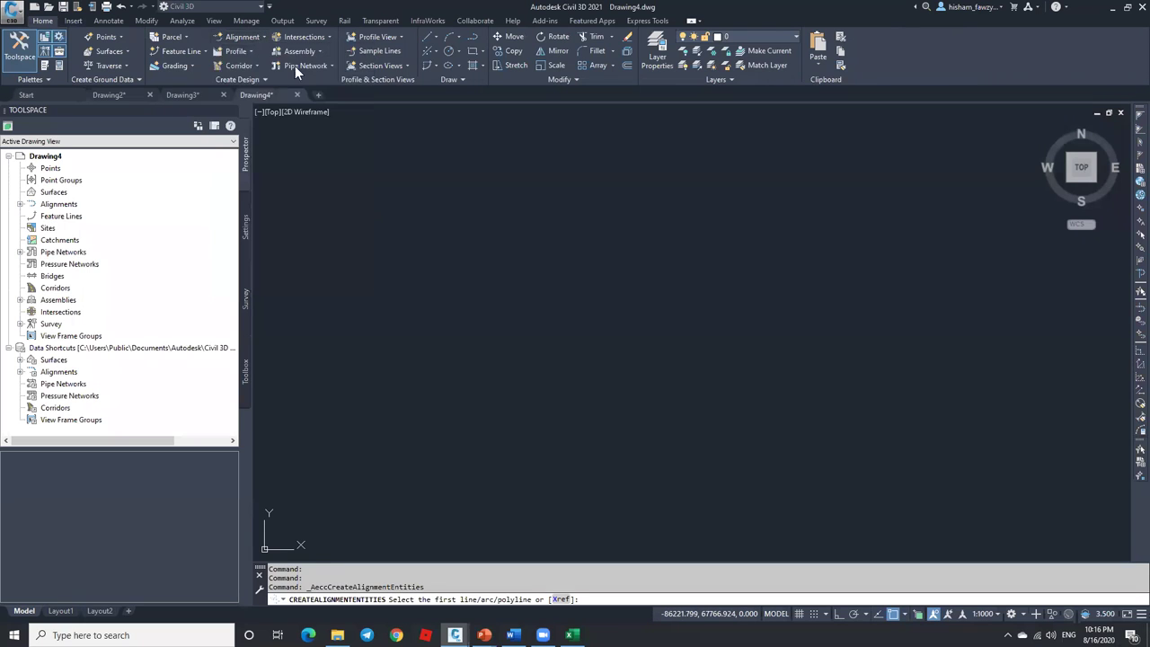
click(725, 592)
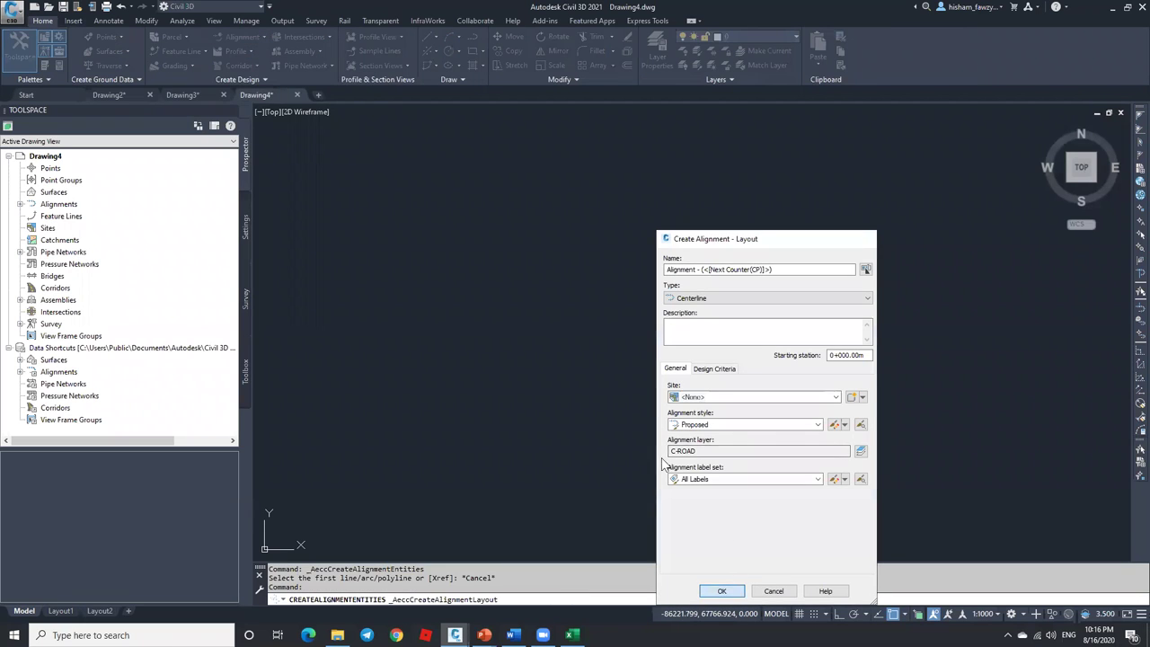
click(506, 372)
text(100)
key(Return)
key(Escape)
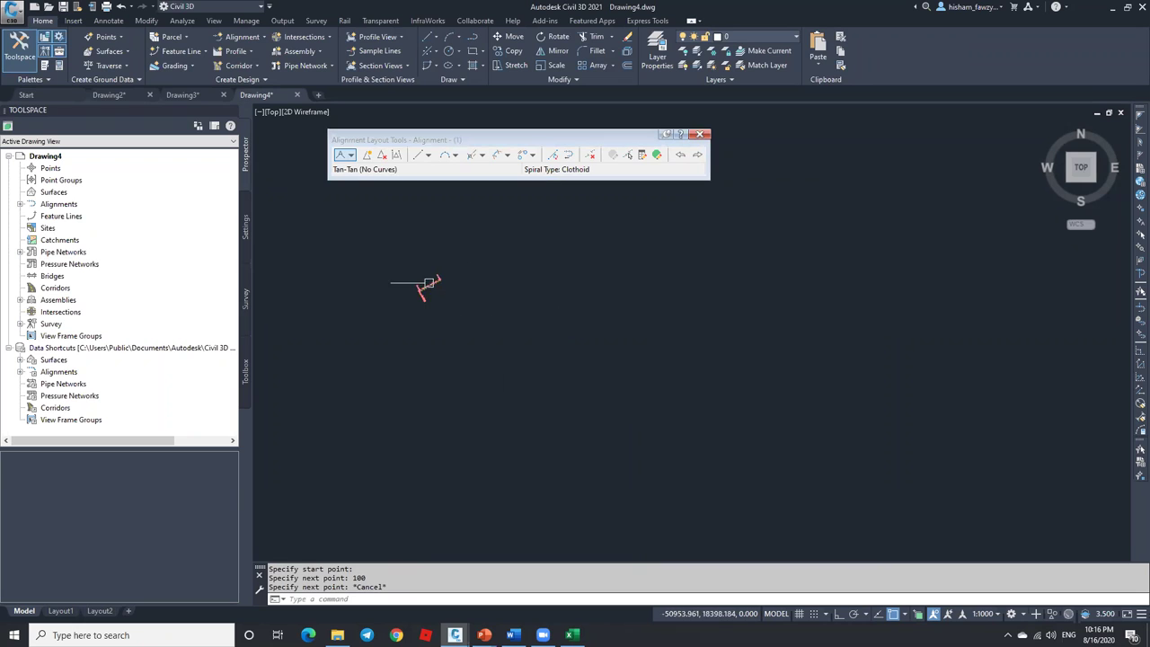
key(Escape)
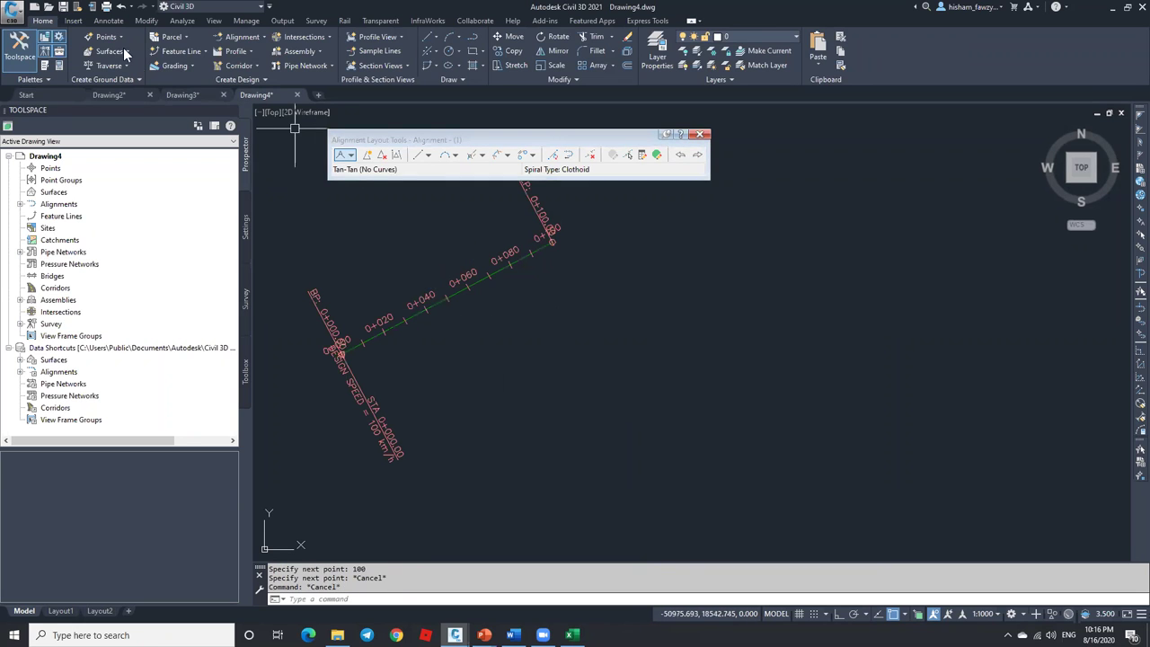
Close the point and alignment tool lists and switch to the Excel workbook.
click(120, 40)
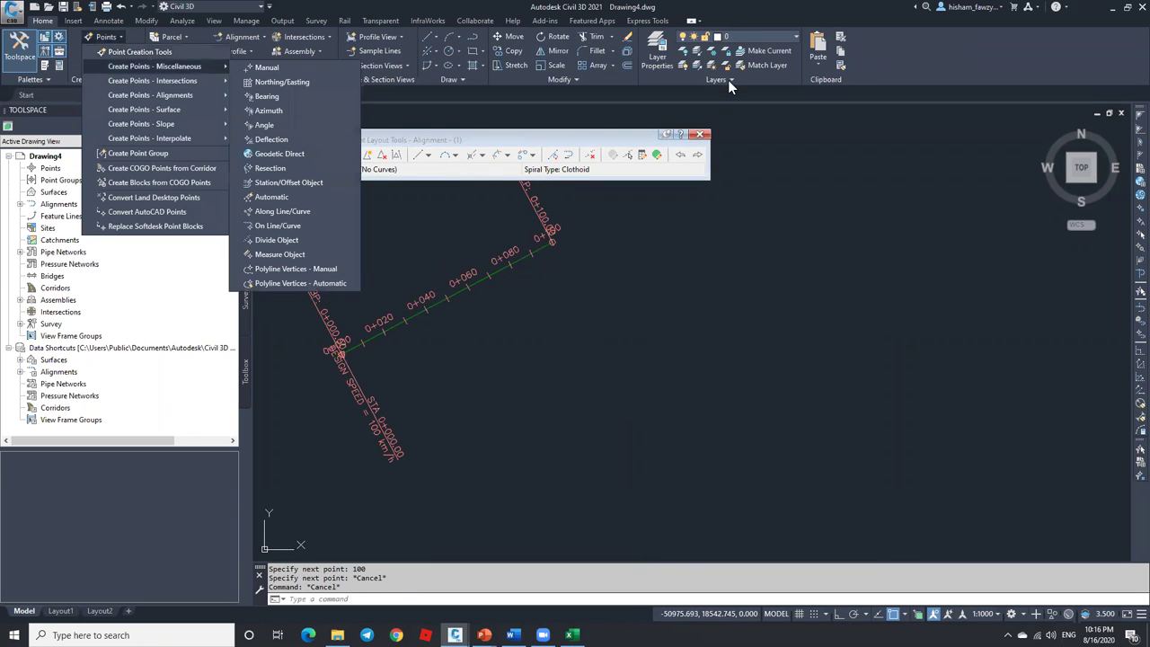
click(706, 134)
click(700, 134)
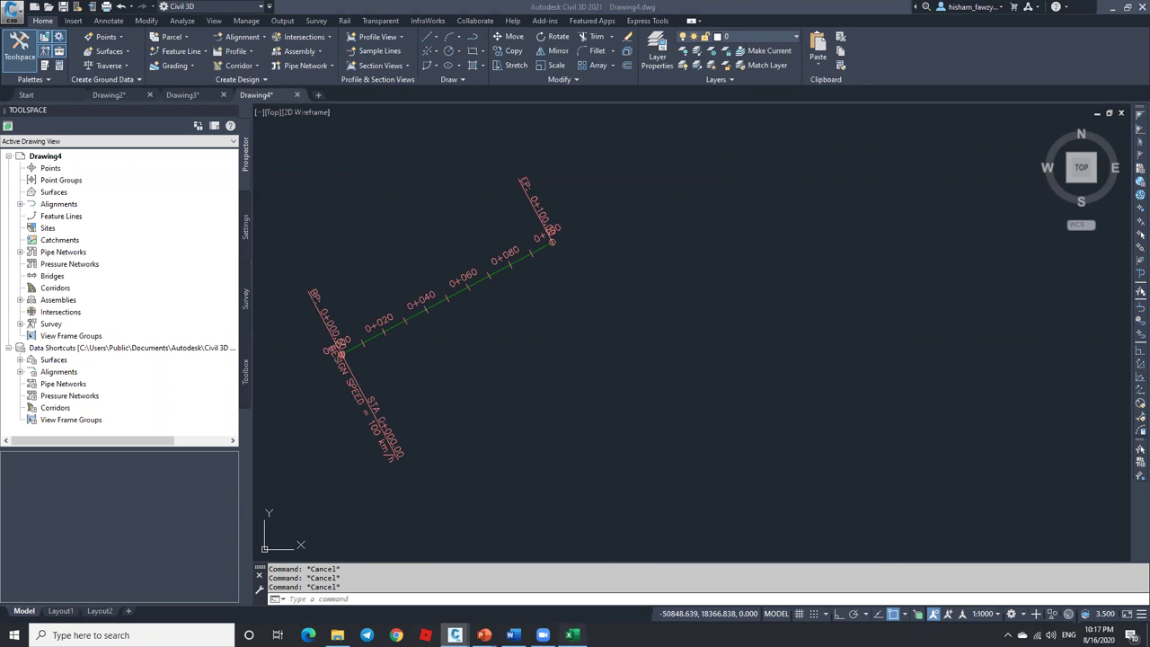
key(alt+Tab)
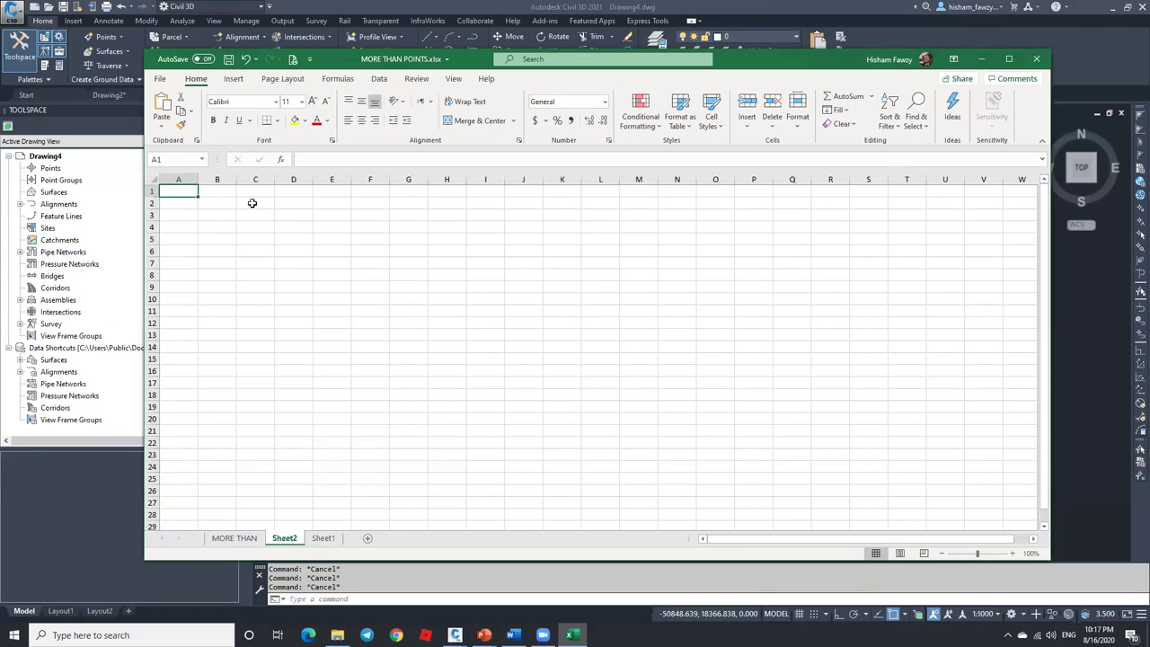
Enter 10 / -10 in A1:B1 and 10 / 10 in A2:B2.
text(0)
key(BackSpace)
text(10)
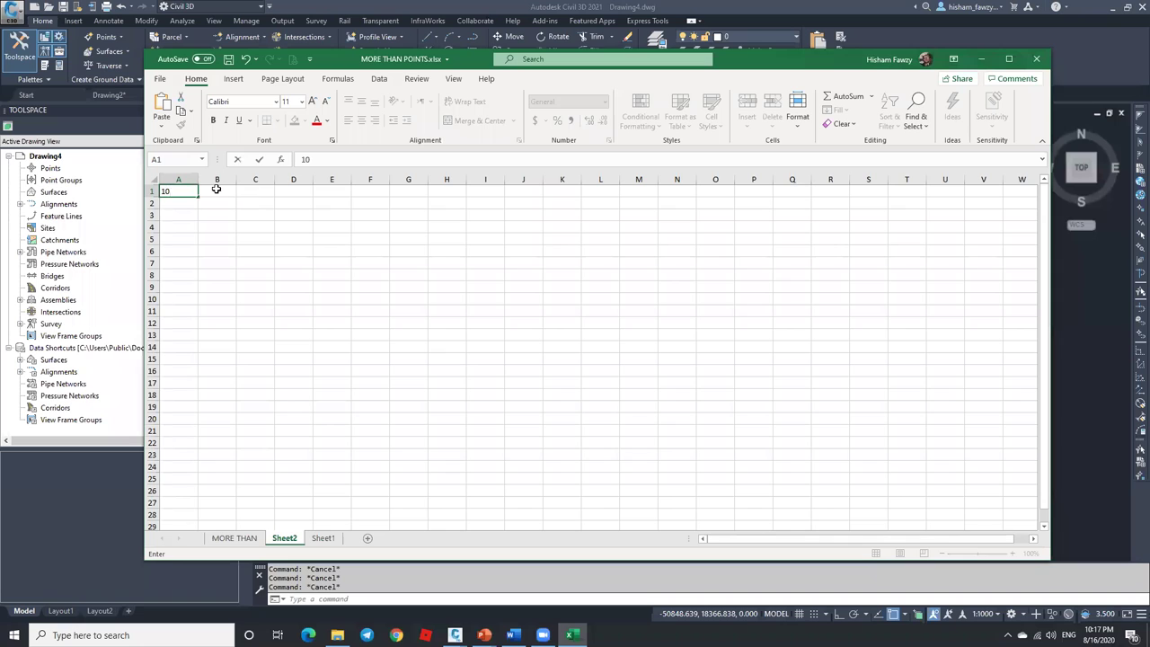
click(218, 190)
text(-10)
key(Return)
click(186, 202)
text(10)
key(Return)
click(209, 200)
text(10)
key(Return)
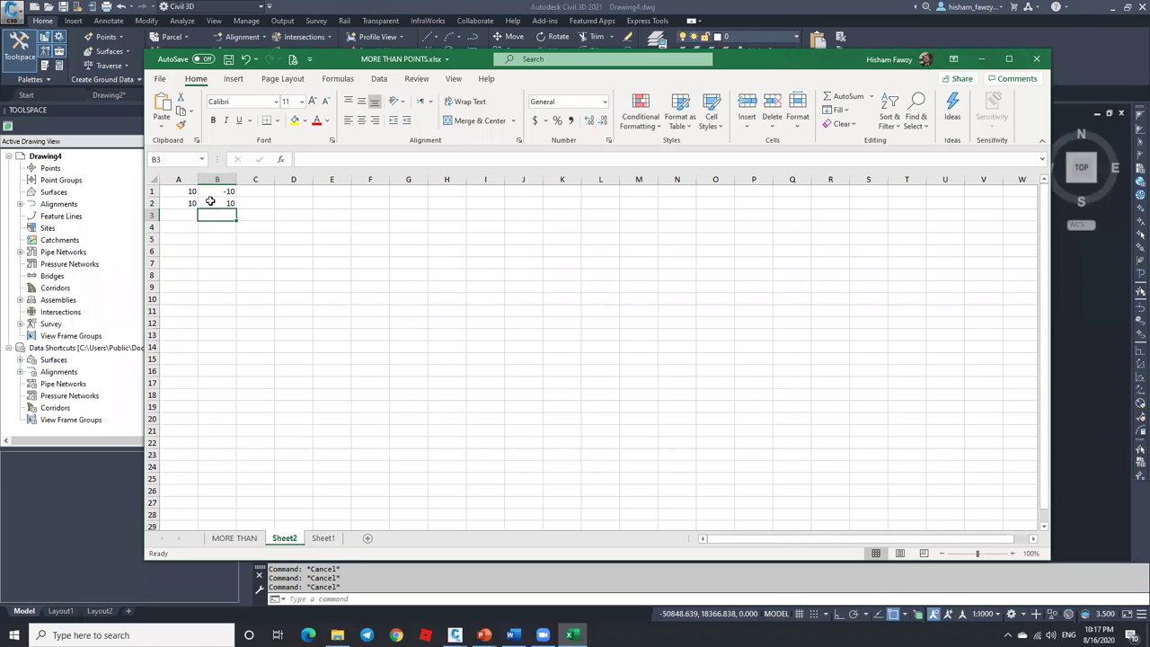
Build an A3 formula from the cells above and fill it down to A20.
click(189, 209)
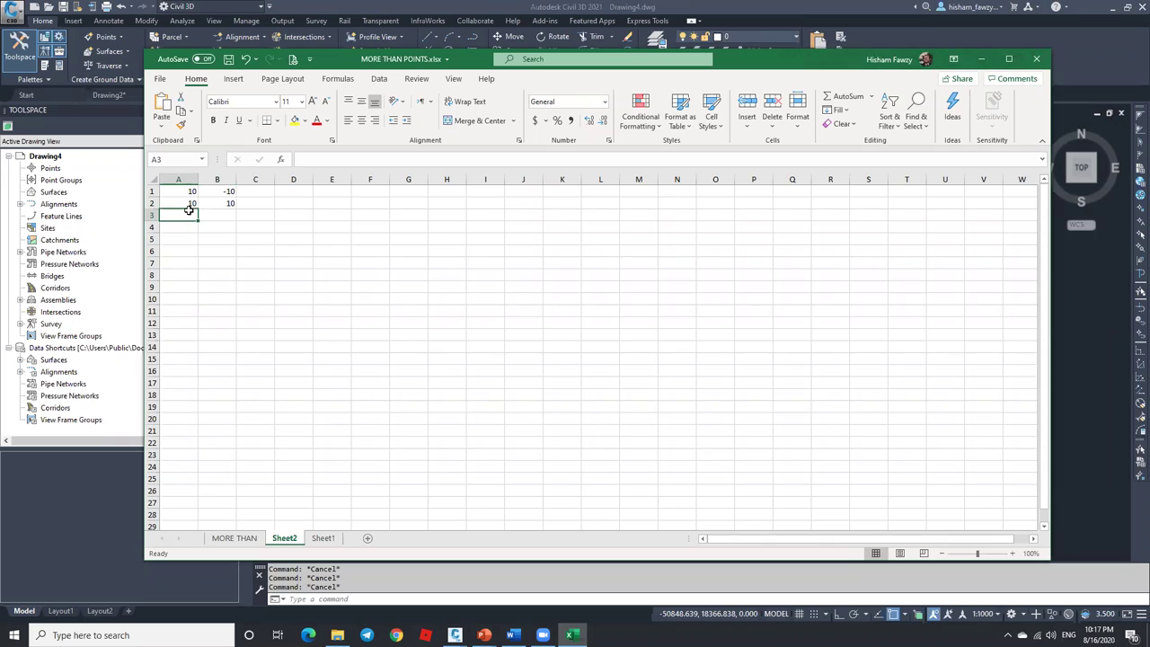
text(20)
key(Return)
click(193, 215)
text(=)
click(190, 191)
key(Return)
click(188, 215)
click(336, 160)
text(+A2)
key(Return)
click(187, 216)
drag(197, 221, 200, 424)
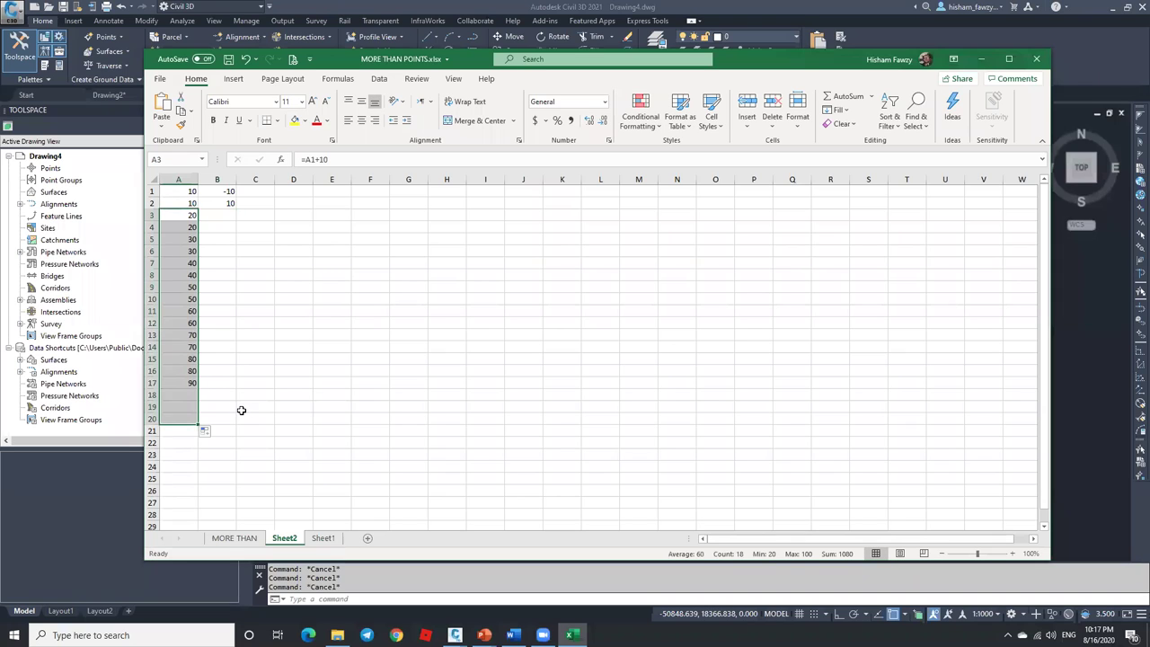
Fill B1:B2 down to B20 with Copy Cells so column B alternates -10 and 10.
click(229, 191)
drag(229, 191, 238, 424)
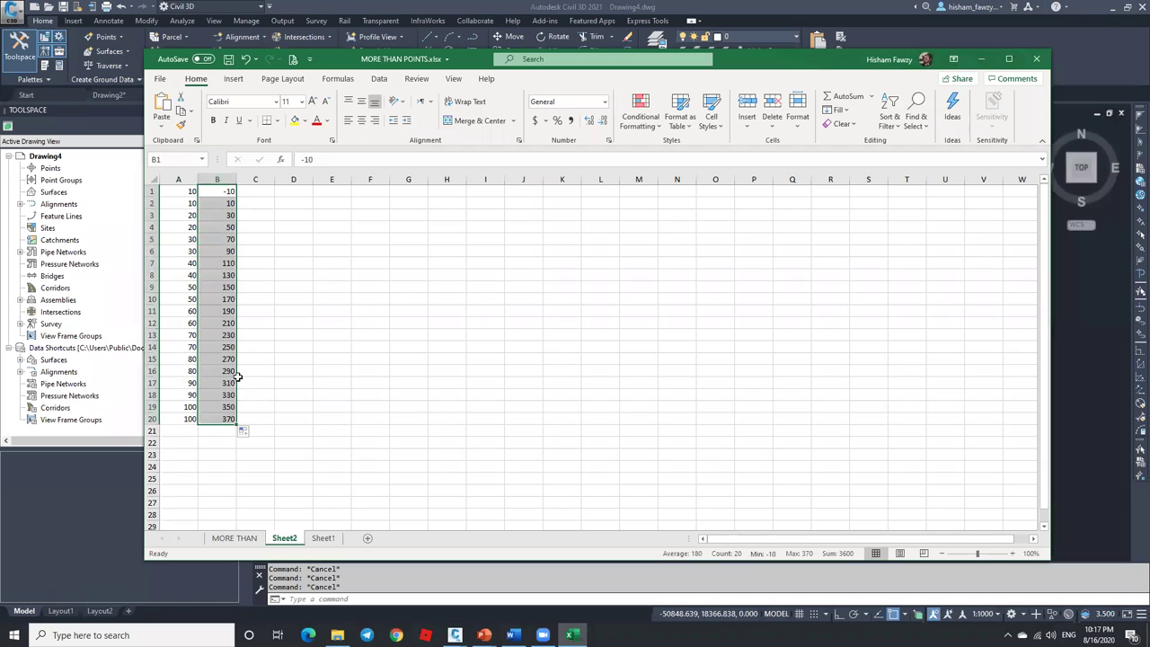
click(242, 430)
click(264, 443)
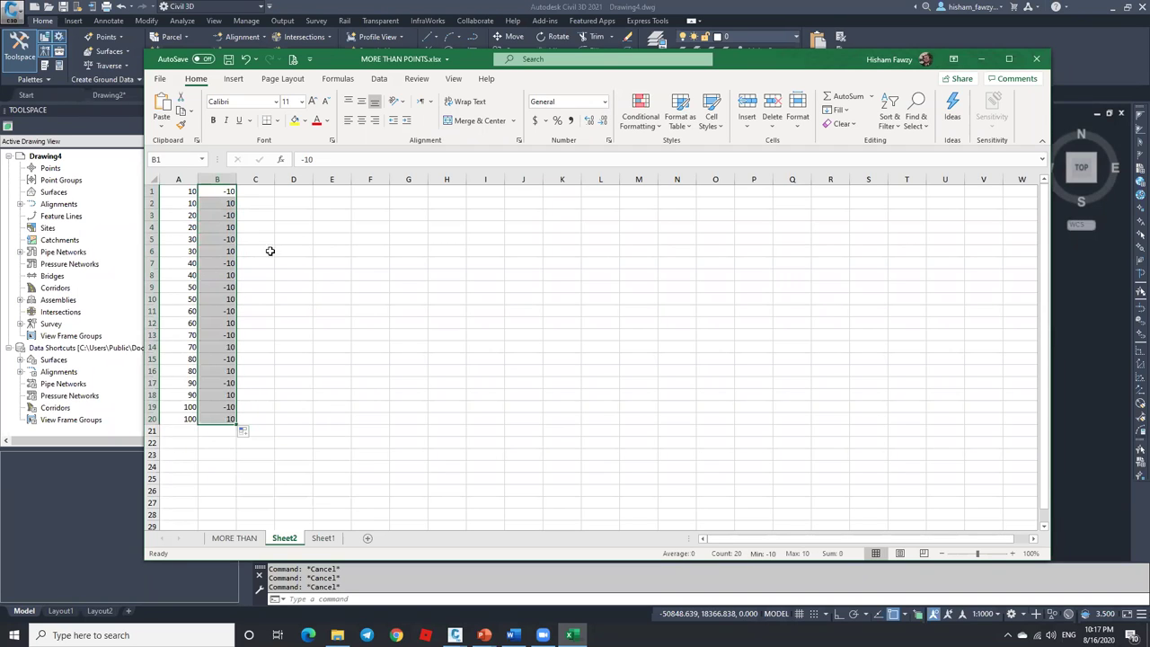
Check the values and formulas in A1:B4, then select cell C1.
click(180, 191)
click(218, 191)
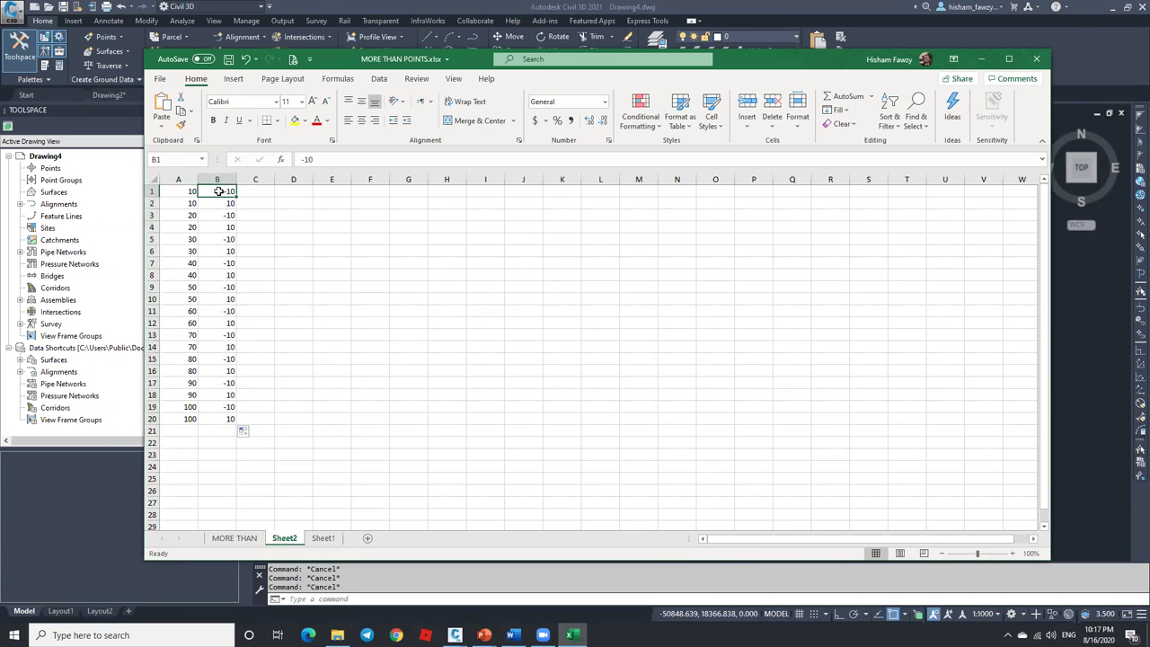
click(187, 202)
click(228, 204)
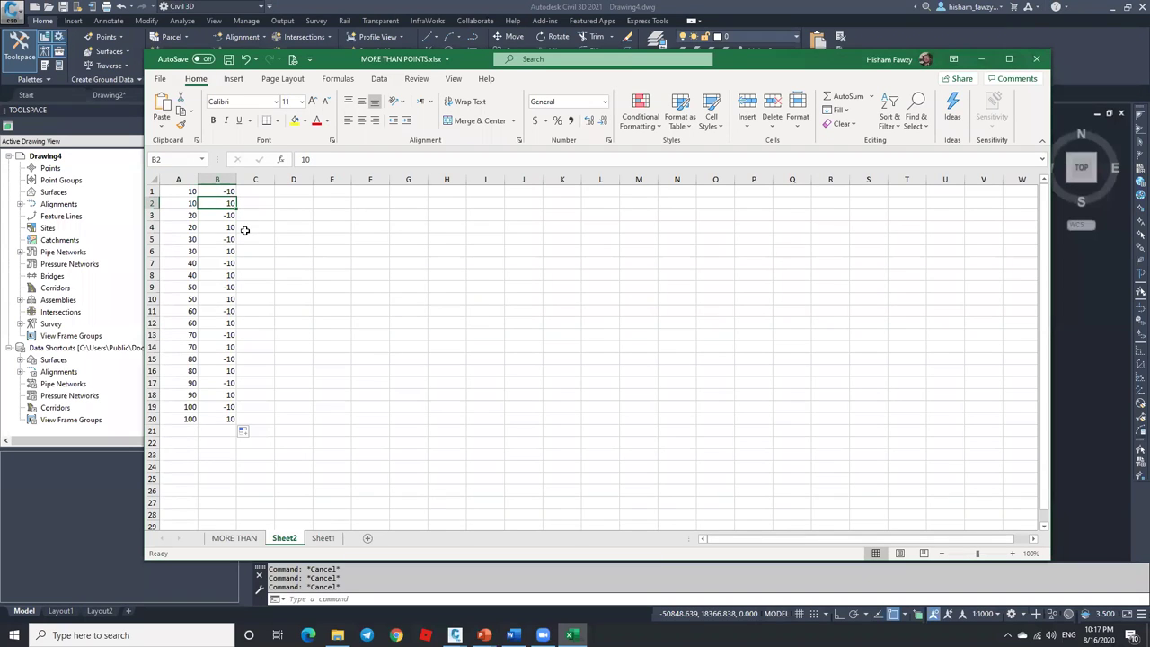
click(180, 214)
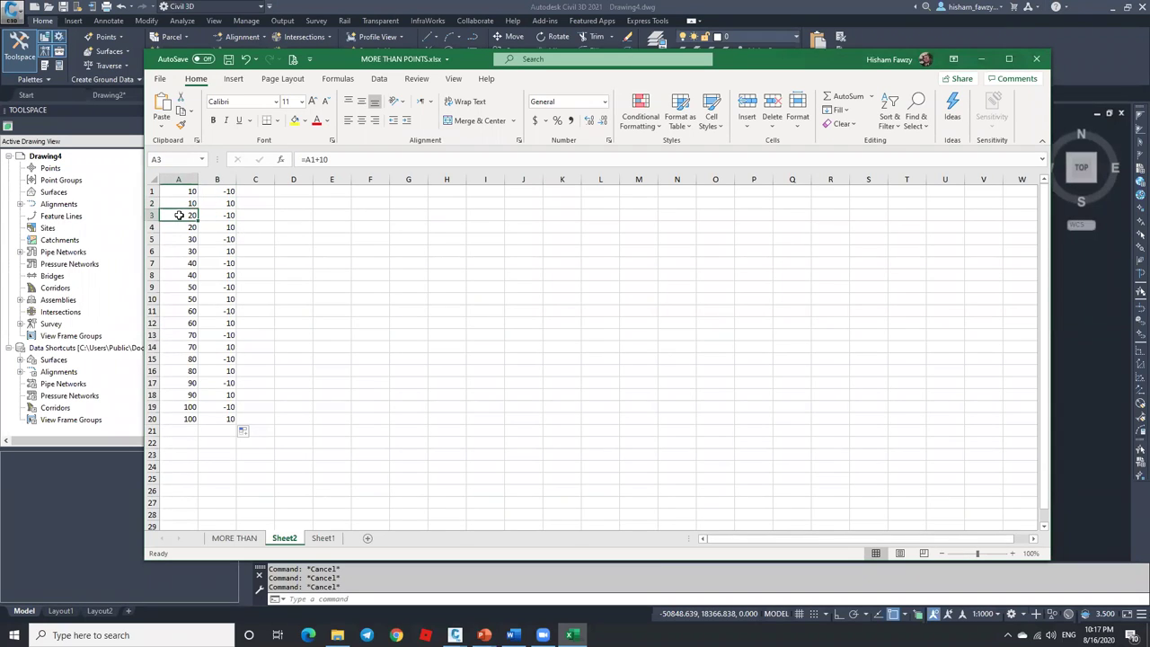
click(223, 214)
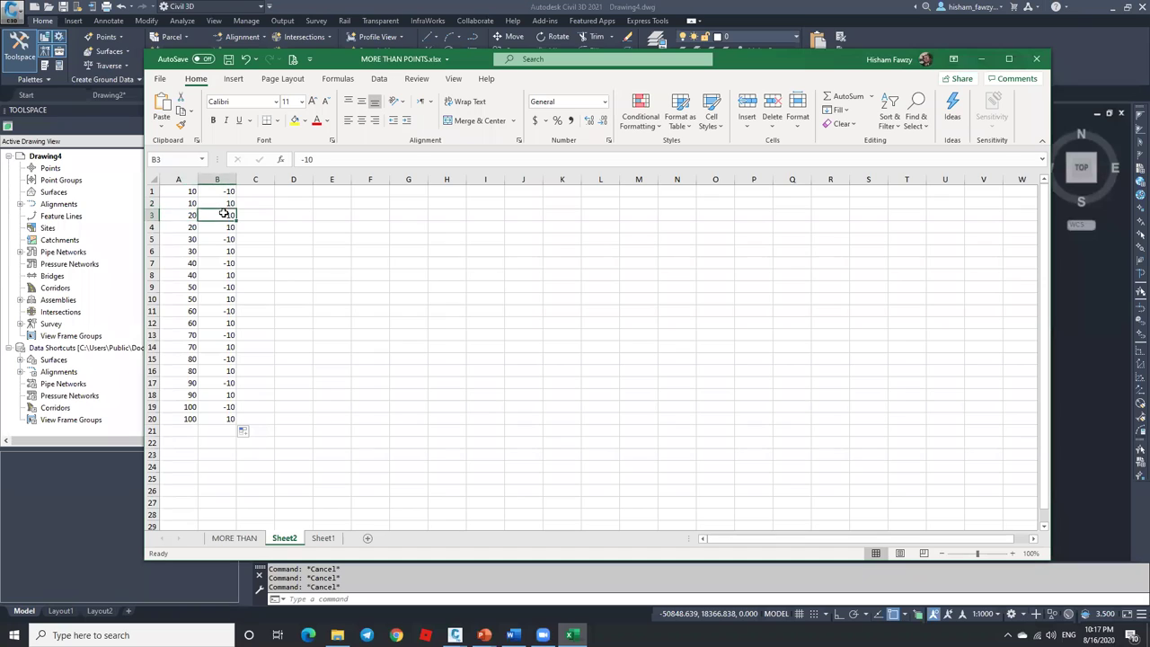
click(180, 226)
click(223, 227)
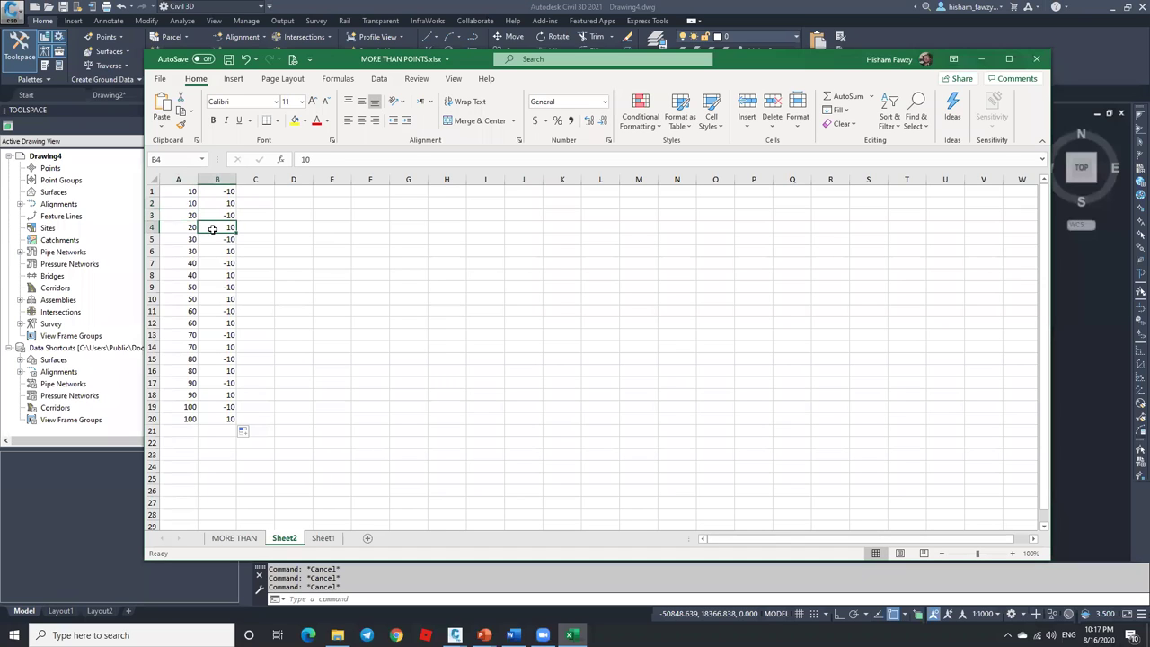
click(260, 190)
Enter =CONCATENATE(A1,",",B1) in C1 to join the A and B values as X,Y text.
text(=CO)
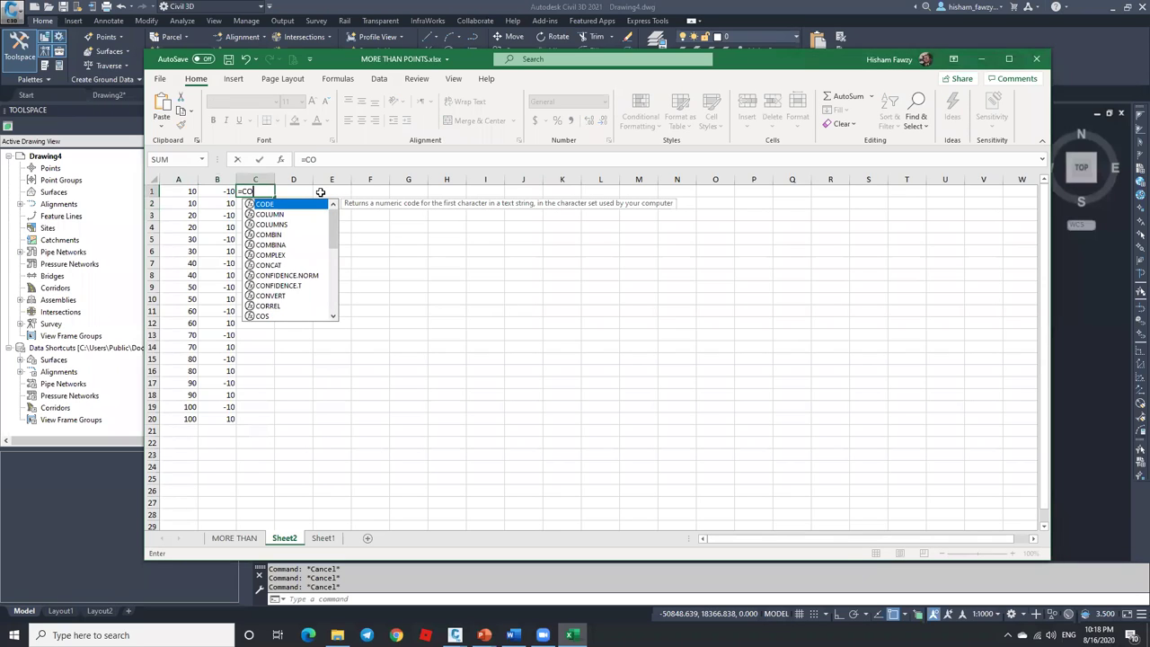
text(NC)
click(278, 218)
click(265, 191)
text(=CONCAT()
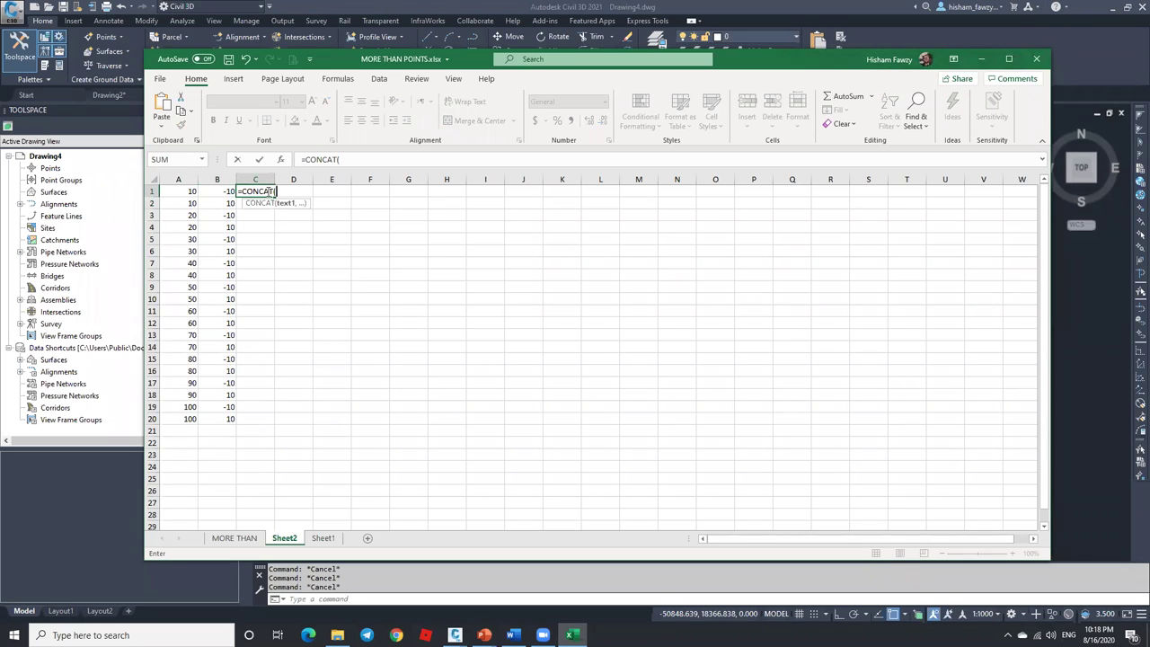
key(BackSpace)
key(Down)
key(Tab)
click(279, 159)
click(178, 192)
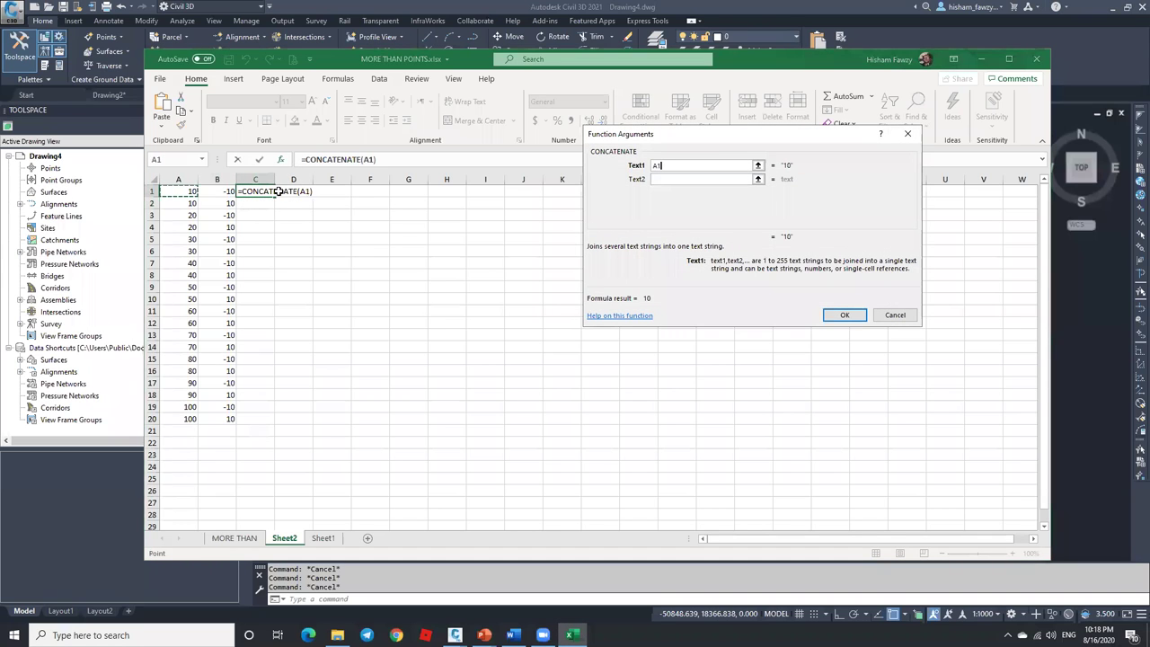
key(Tab)
text(",")
key(Tab)
click(224, 191)
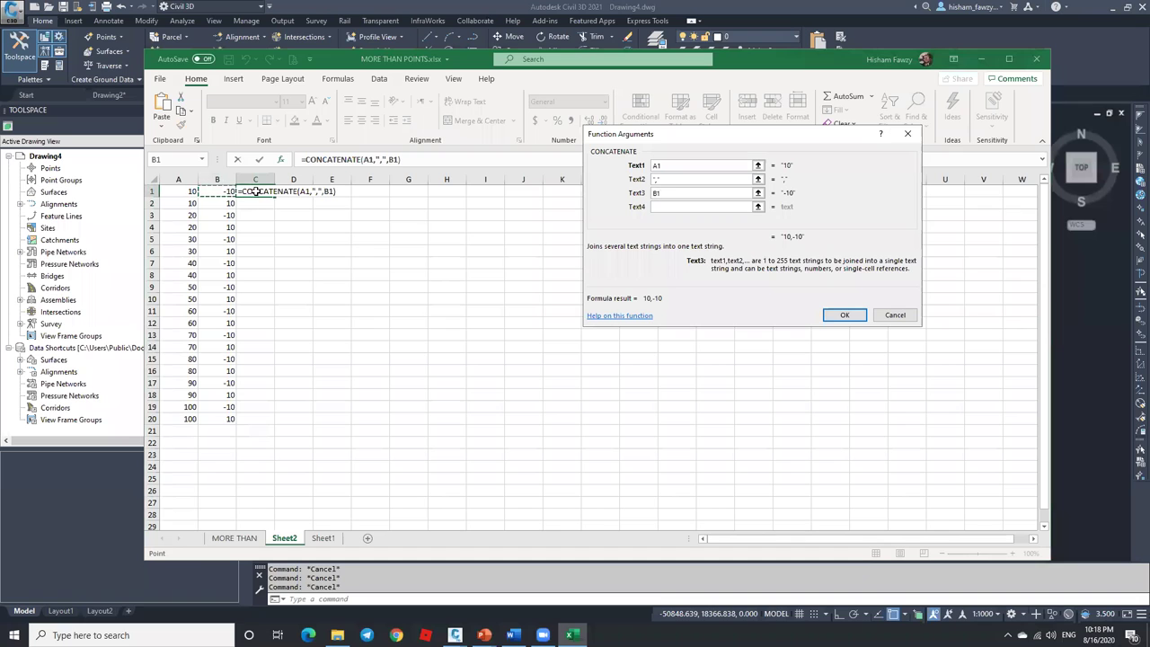
key(Return)
Fill the formula down to C20, copy the C1:C20 pairs, and minimize Excel.
click(274, 198)
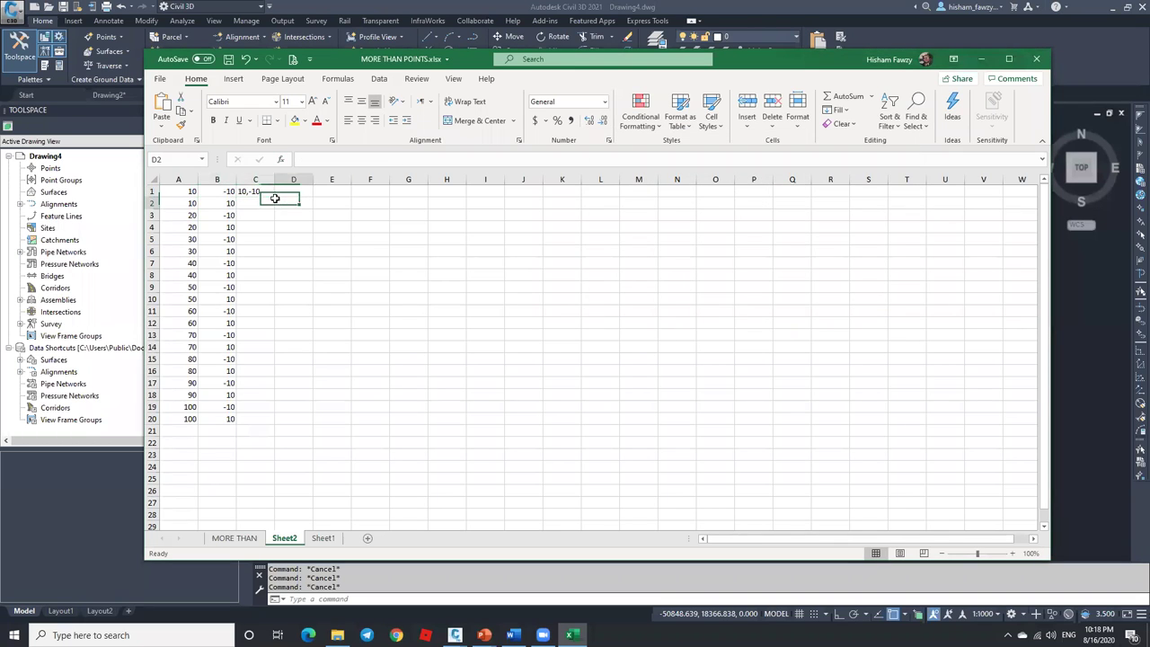
click(258, 192)
double_click(274, 197)
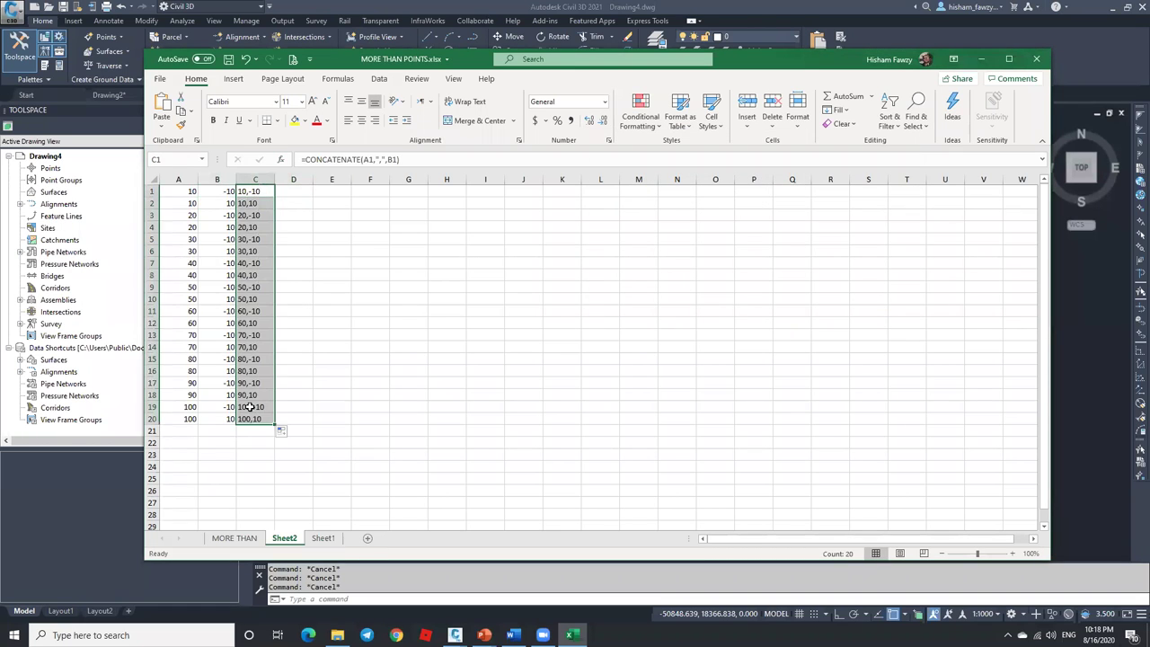
click(177, 180)
click(229, 181)
drag(253, 191, 256, 425)
right_click(263, 191)
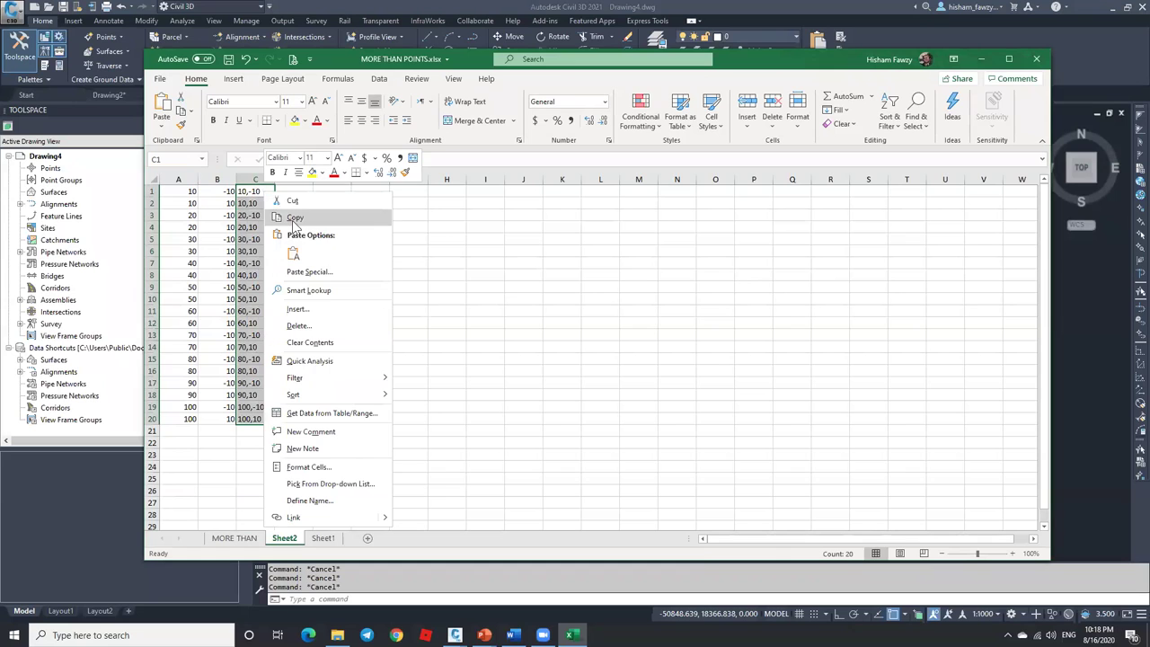
click(294, 218)
click(982, 59)
Replace NGL.txt's contents with the copied 10,-10 to 100,10 pairs and save it on closing.
click(1109, 9)
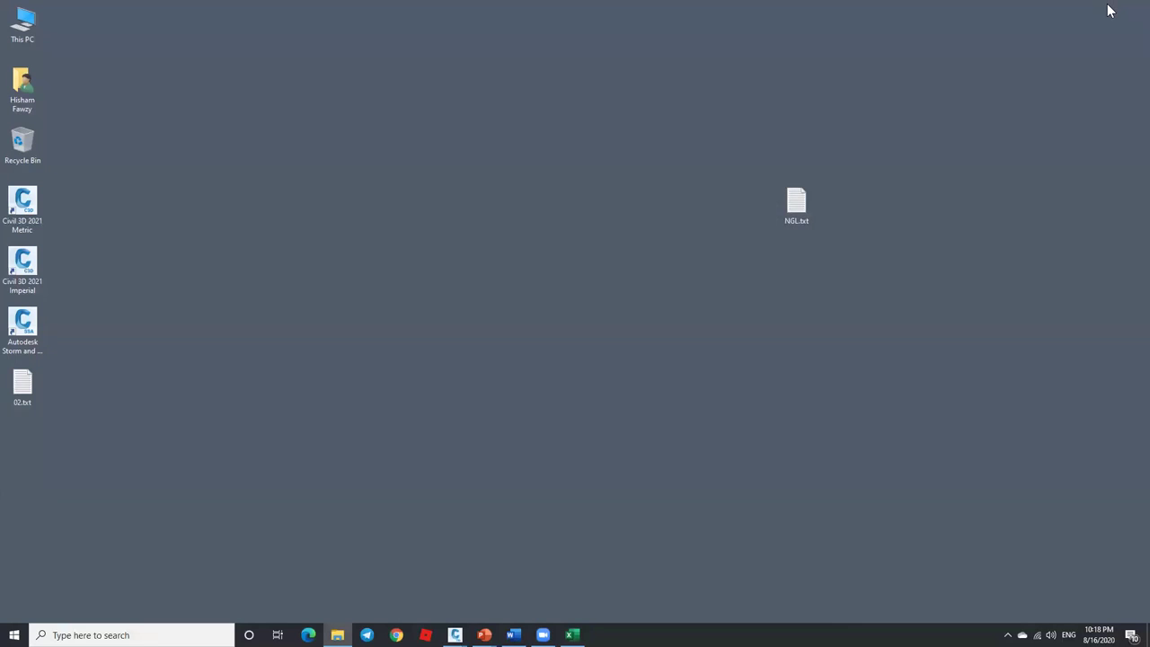
double_click(809, 199)
key(ctrl+a)
key(ctrl+v)
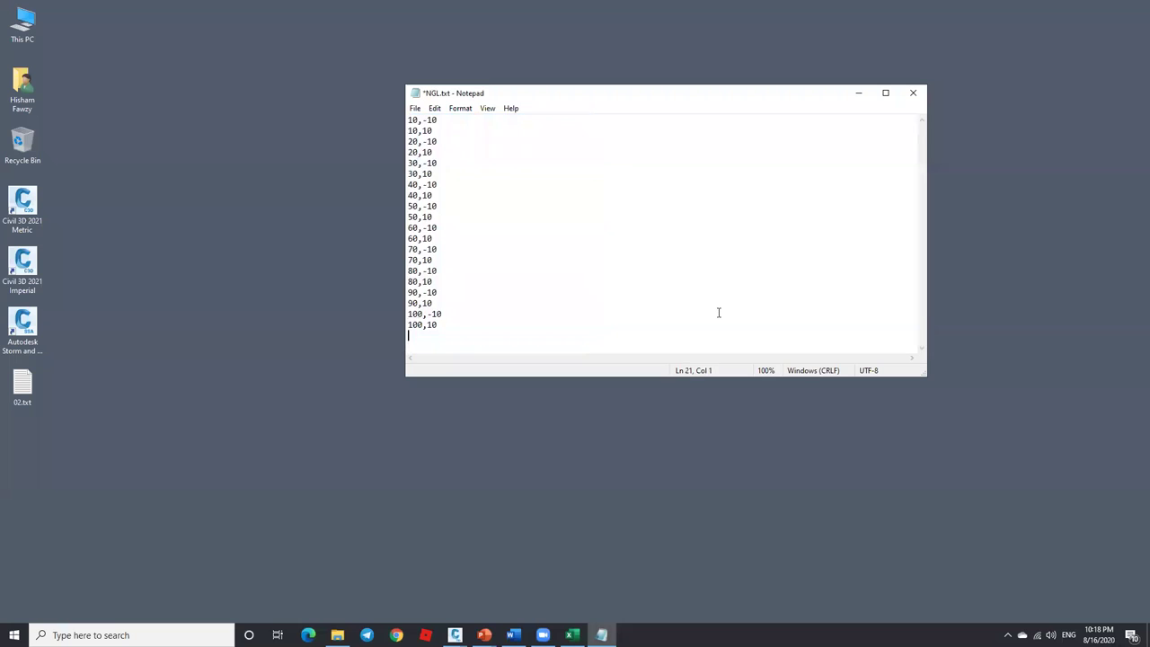
click(913, 92)
click(542, 325)
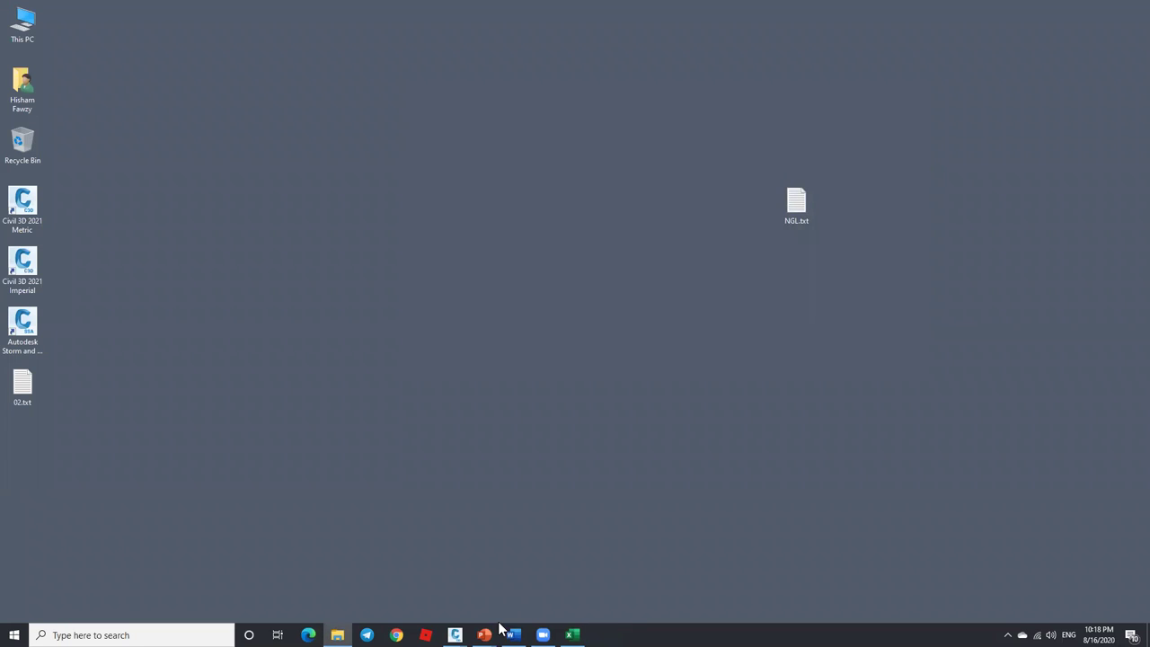
Restore Civil 3D full screen and start Create Points - Alignments import from Desktop NGL.txt.
mouse_move(454, 634)
click(580, 584)
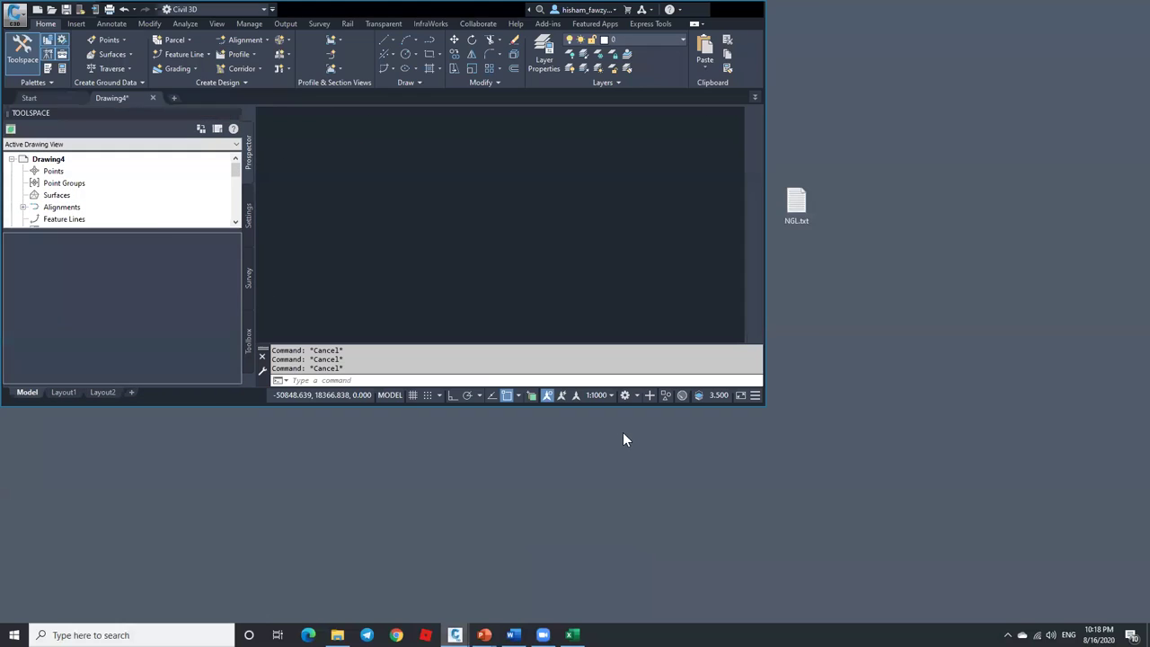
click(739, 8)
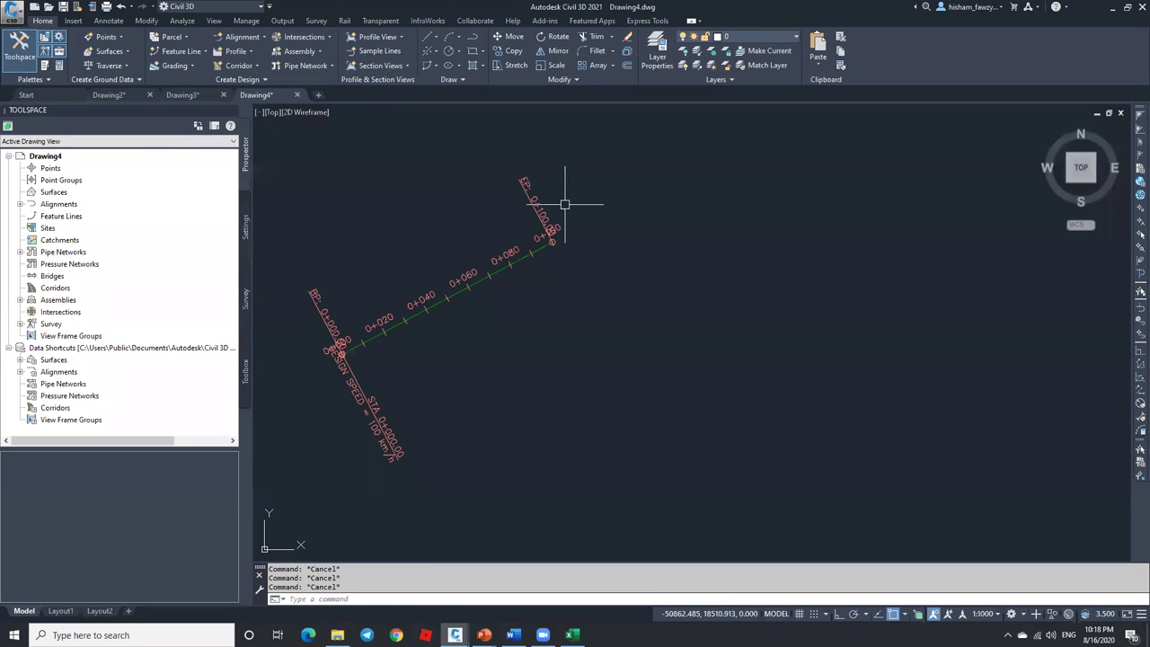
click(113, 39)
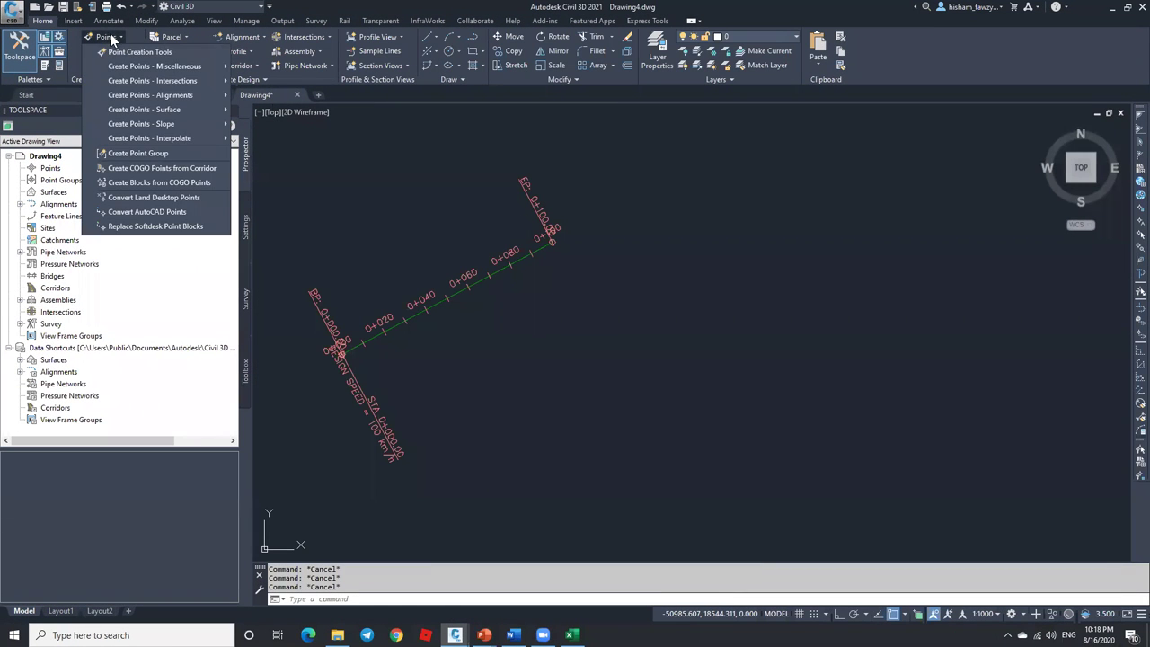
mouse_move(194, 94)
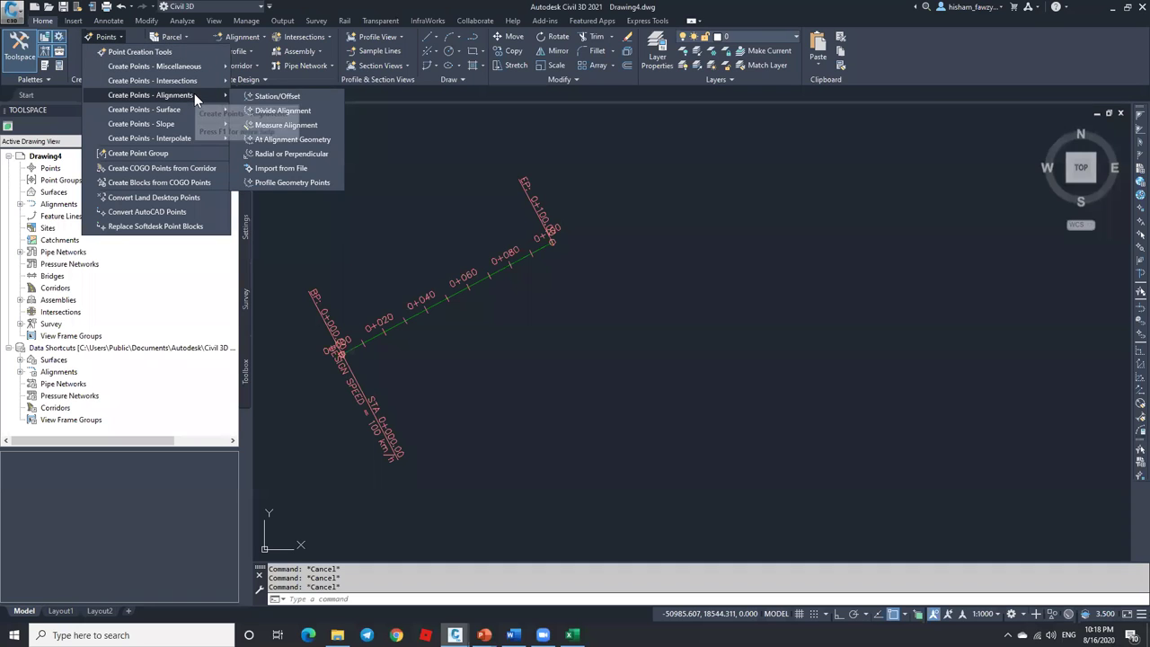
click(288, 168)
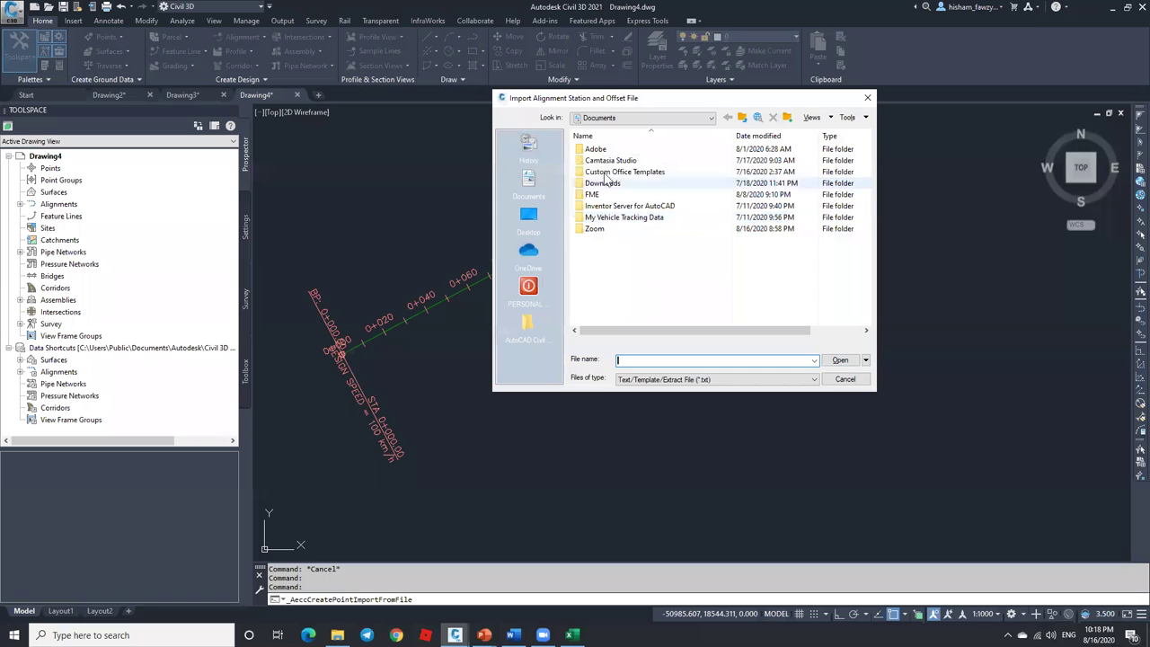
click(528, 226)
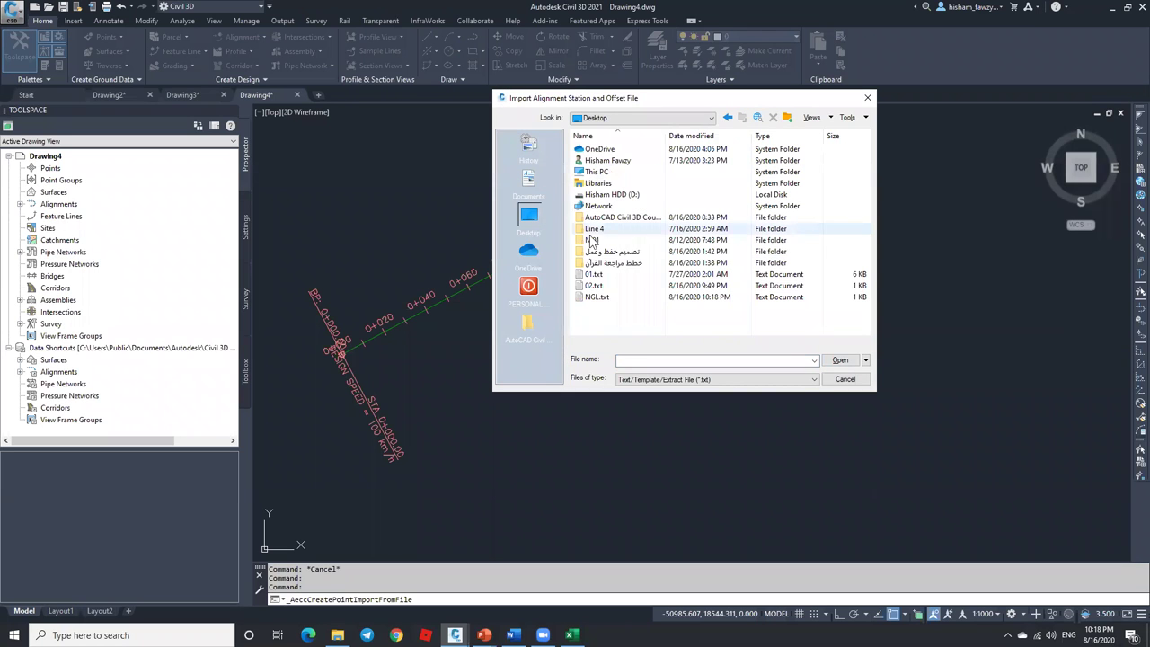
click(597, 297)
click(840, 360)
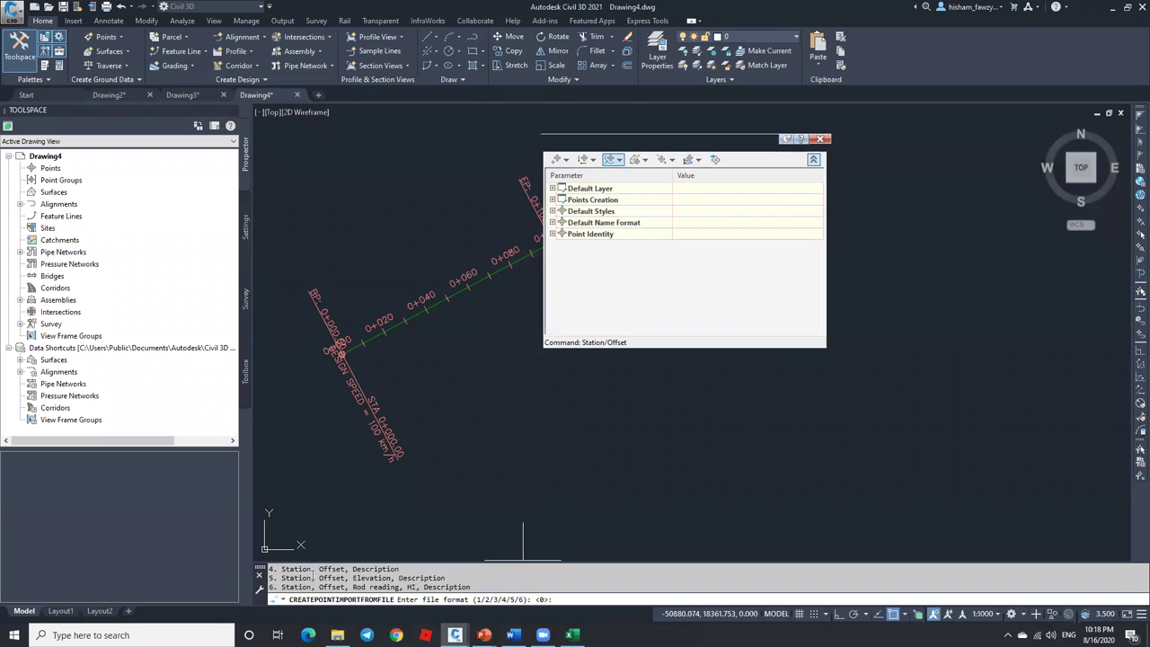
Accept the station,offset format, comma delimiter and default invalid value, then cancel before picking the alignment.
scroll(332, 579, up, 2)
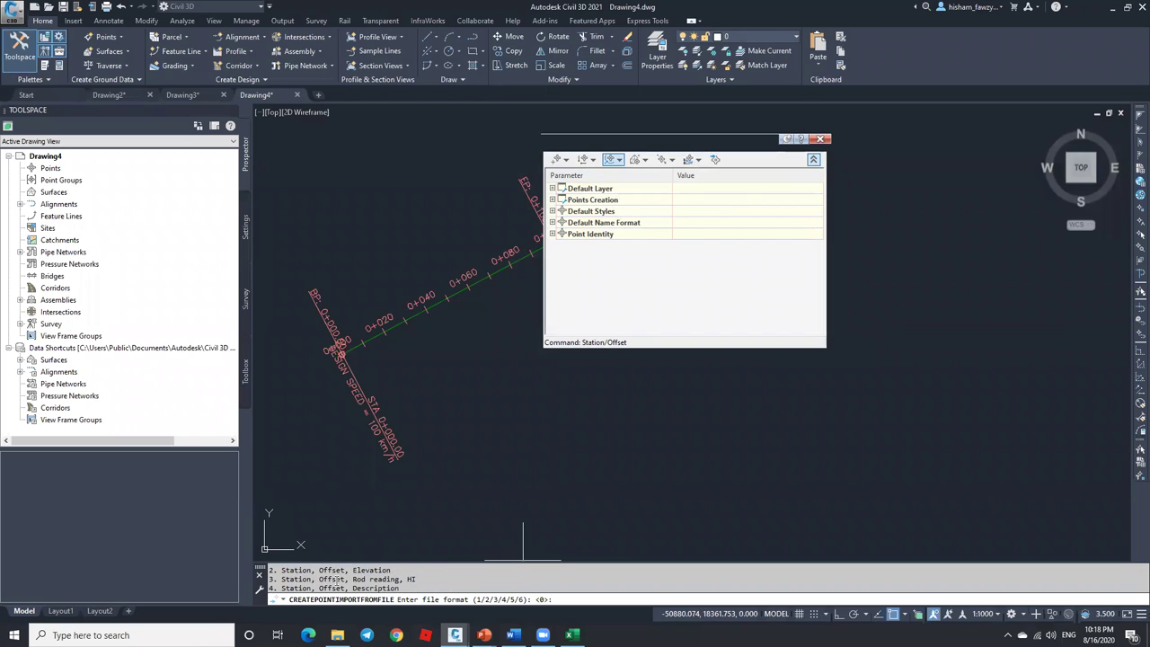
scroll(334, 582, up, 1)
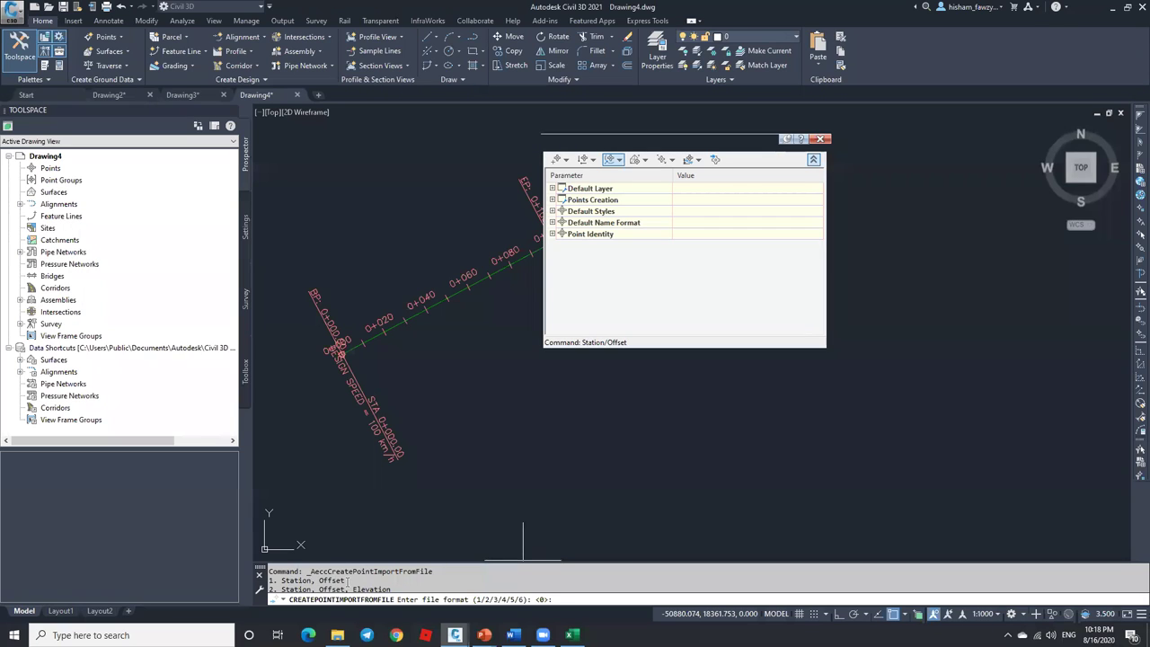
key(Return)
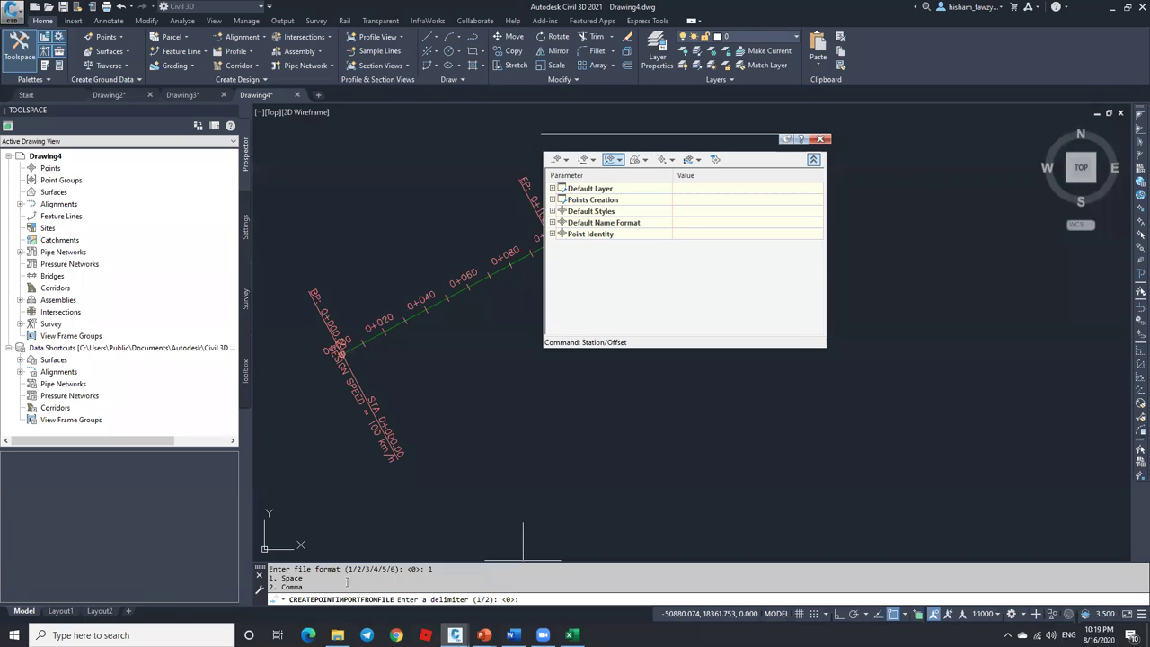
text(2)
key(Return)
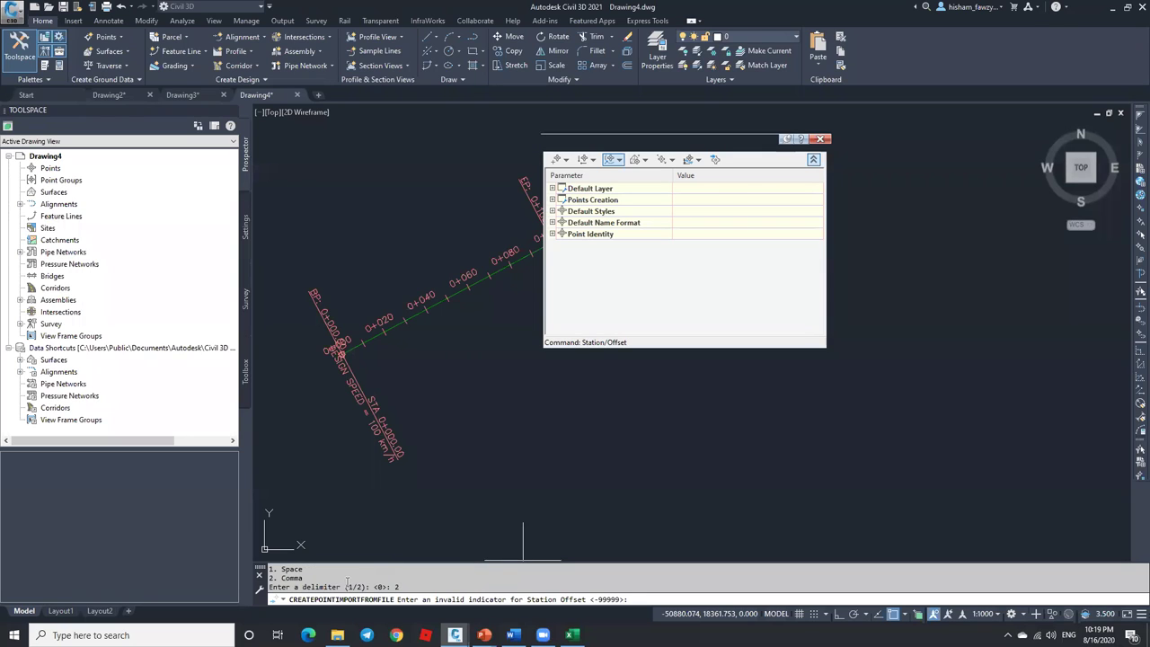
key(Return)
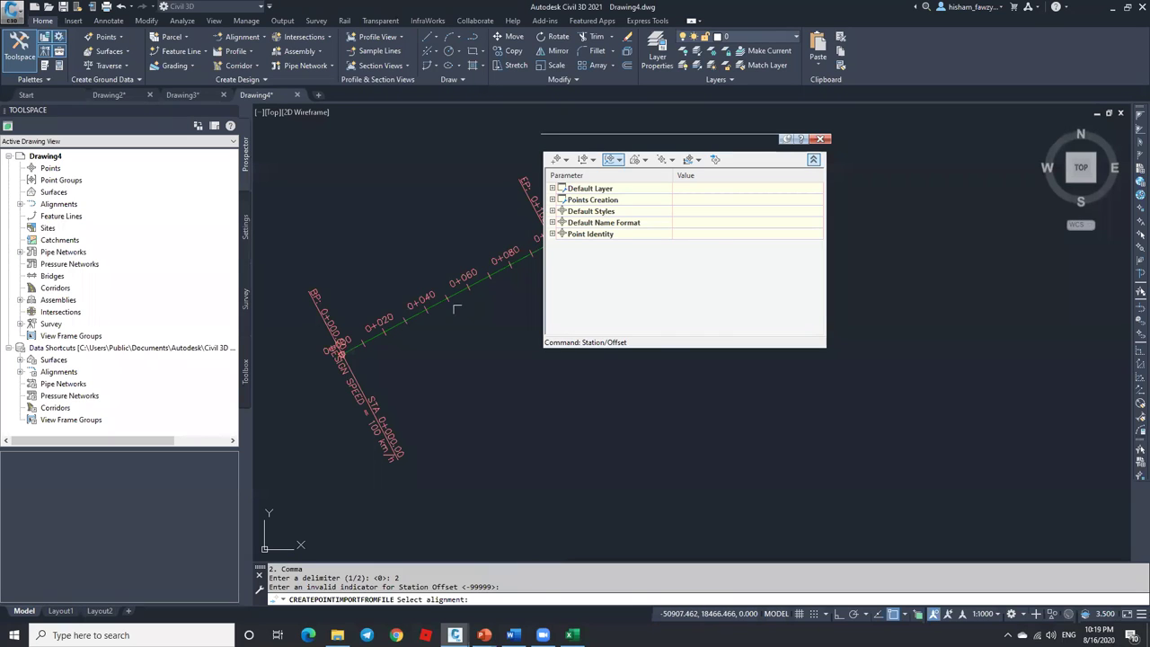
key(Escape)
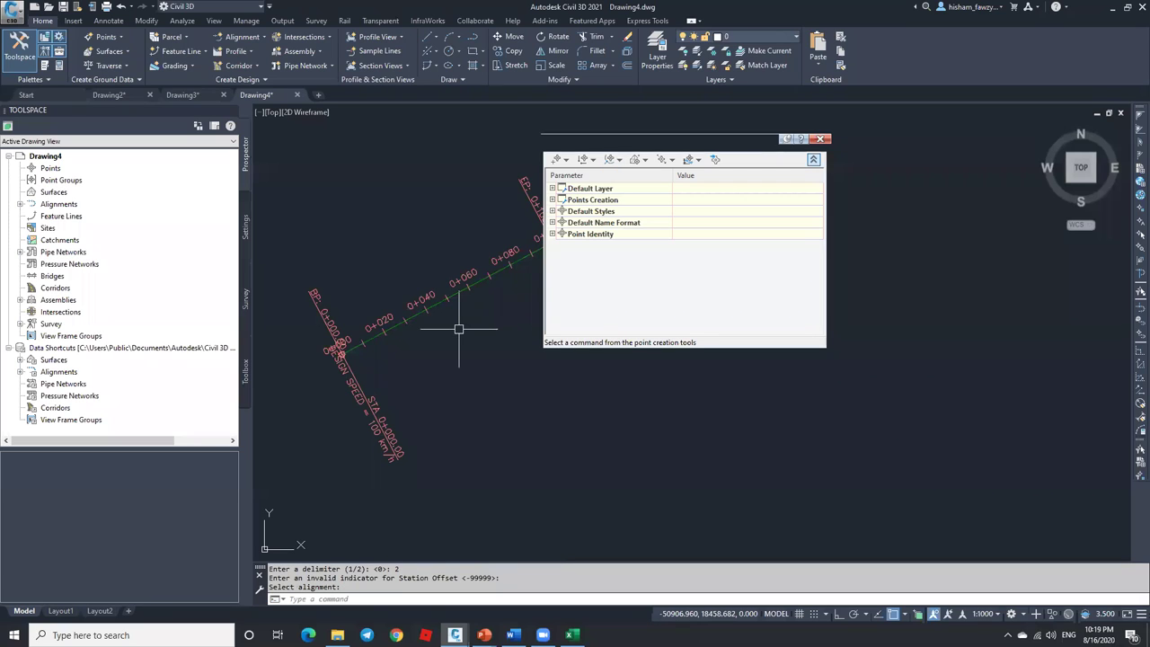
Regenerate the drawing and move the point creation toolbar off the alignment.
text(re)
key(Return)
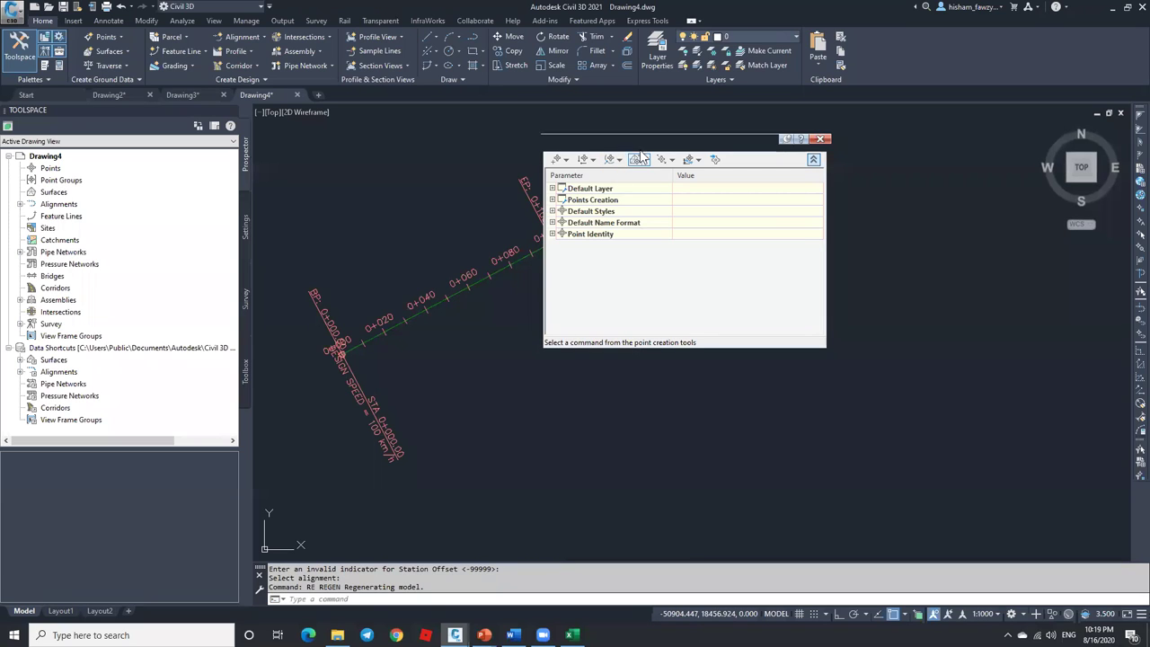
drag(662, 148, 825, 144)
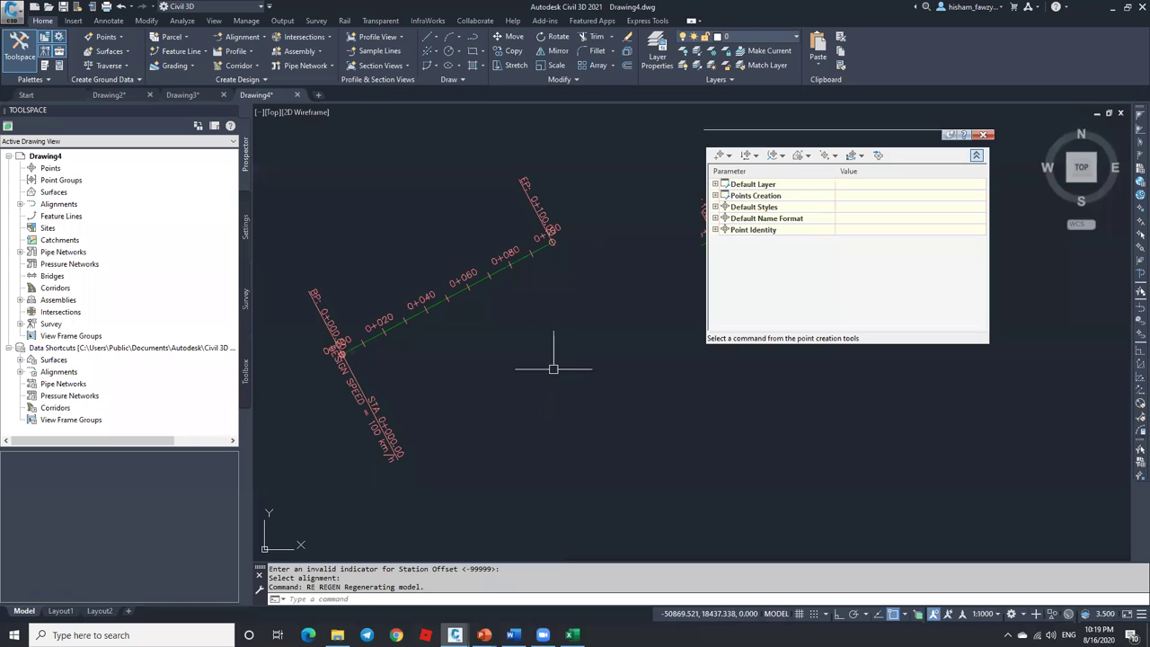
key(Escape)
scroll(469, 303, up, 4)
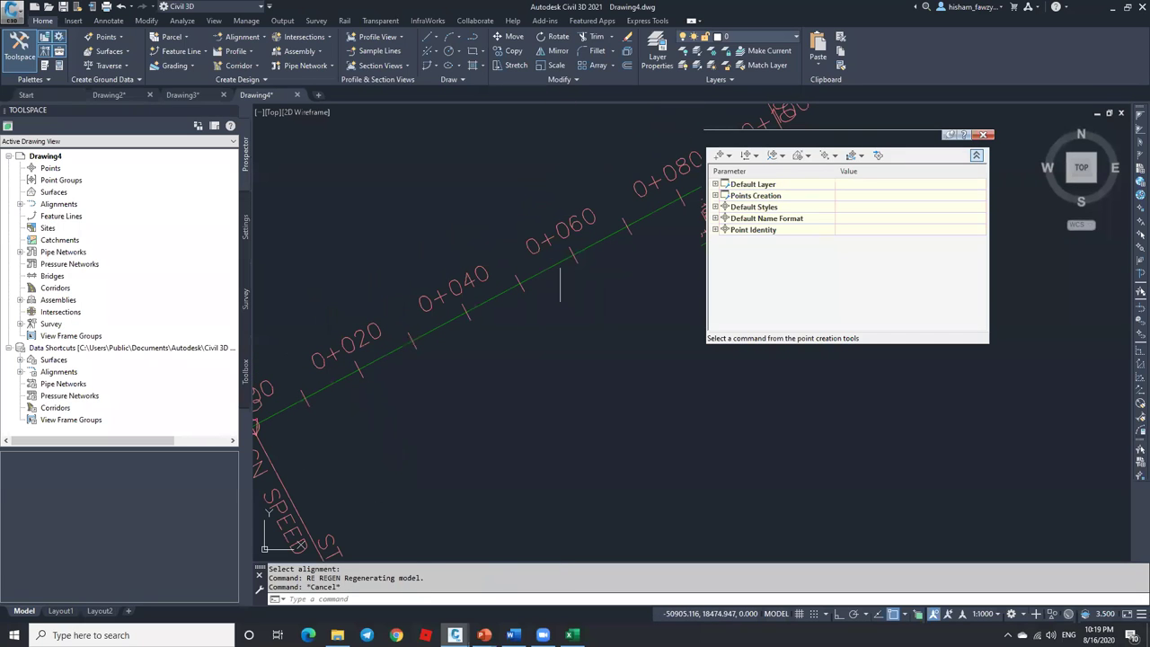
click(561, 267)
scroll(566, 278, down, 2)
key(Escape)
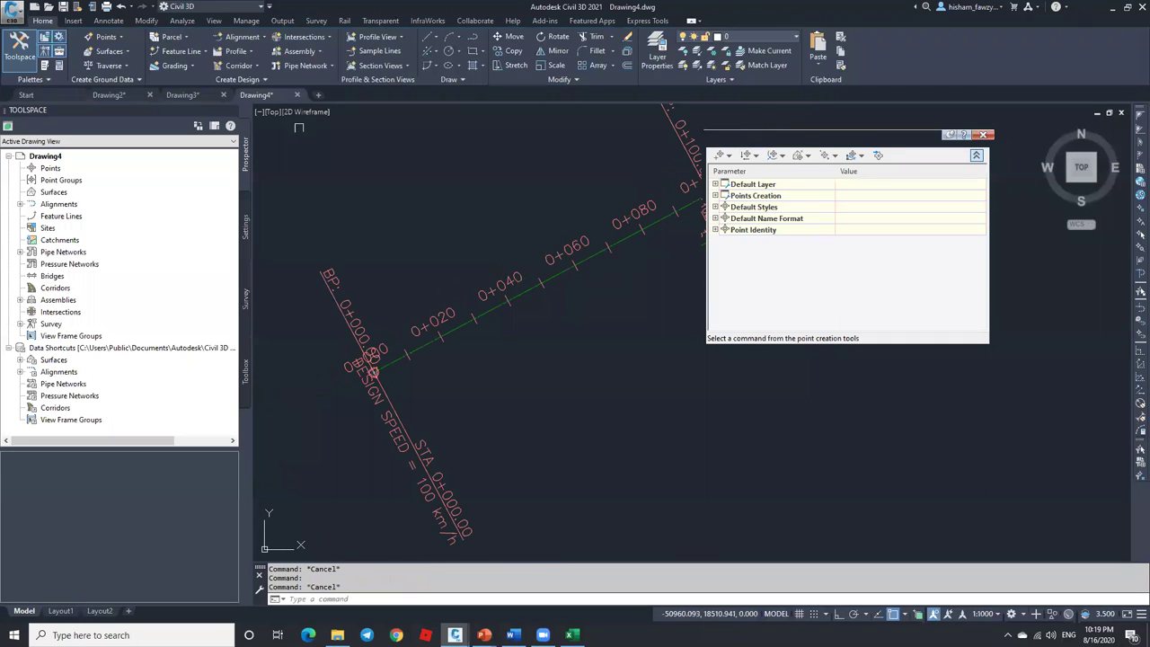
Restart Import from File under Create Points - Alignments and open NGL.txt.
click(120, 36)
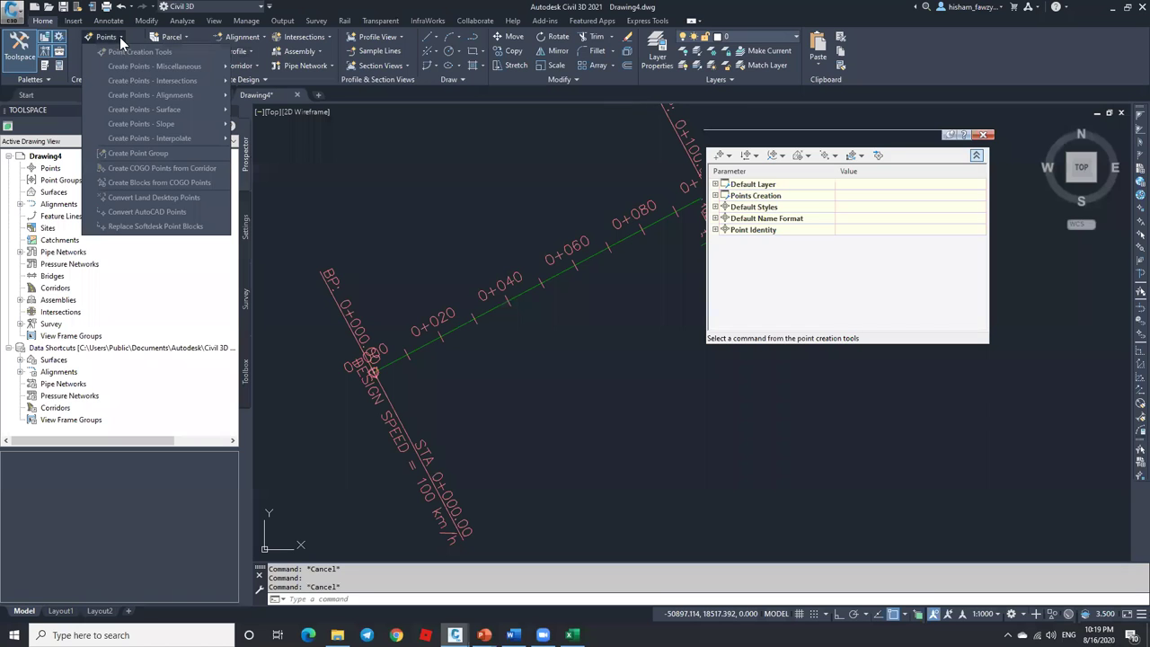
mouse_move(207, 93)
click(307, 166)
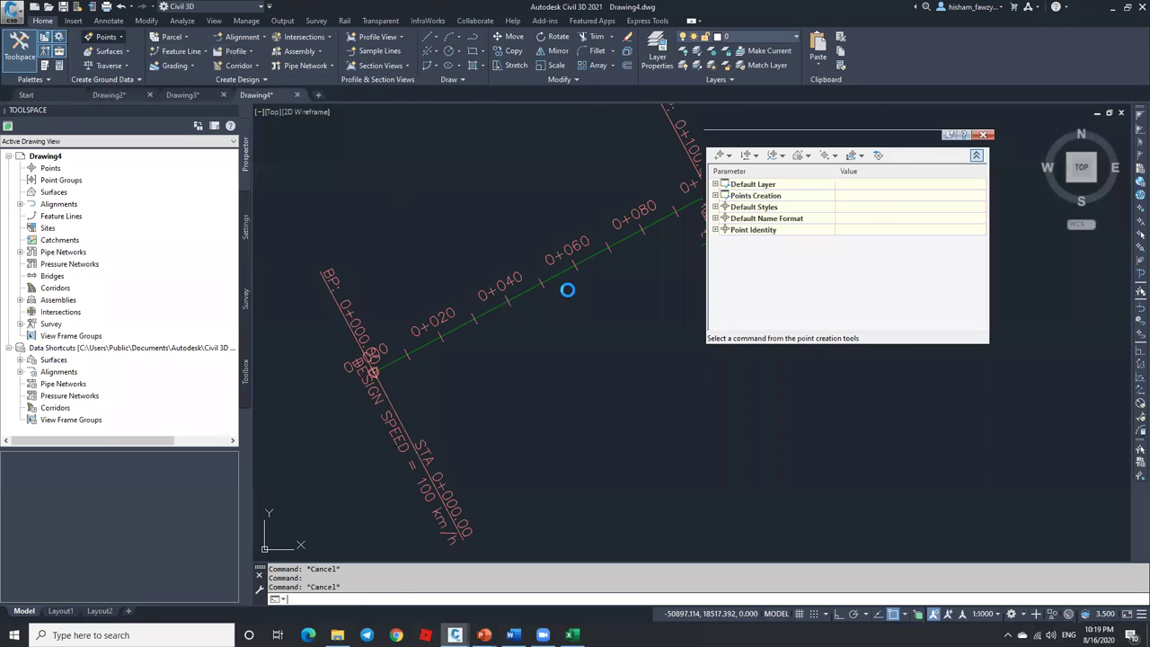
click(598, 298)
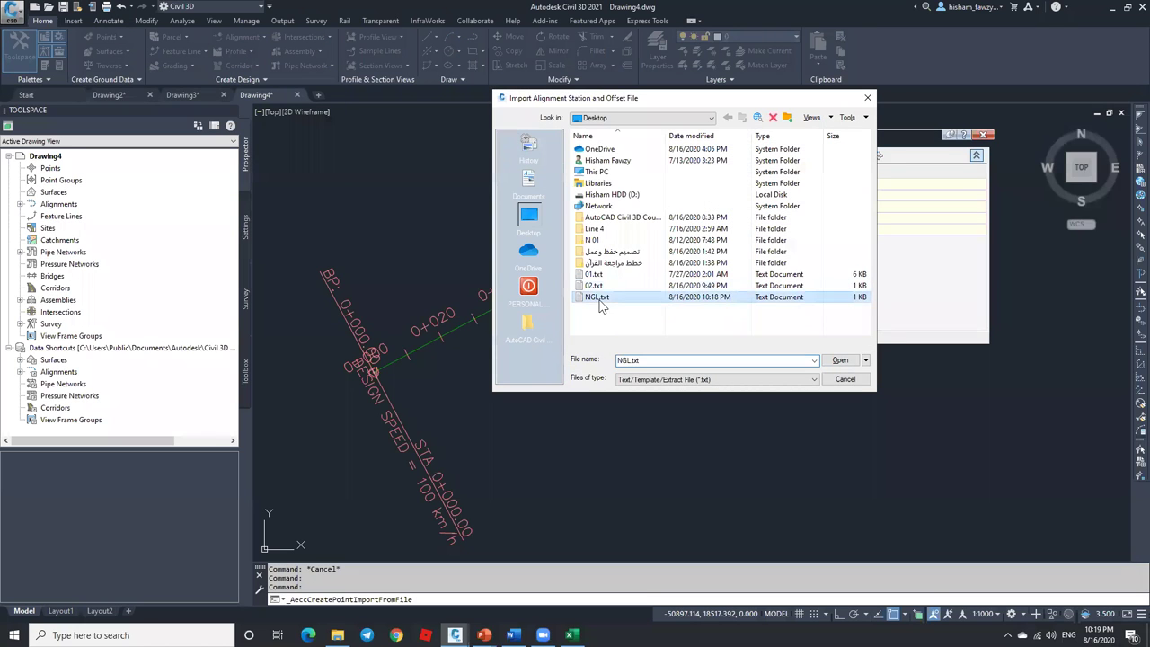
click(840, 359)
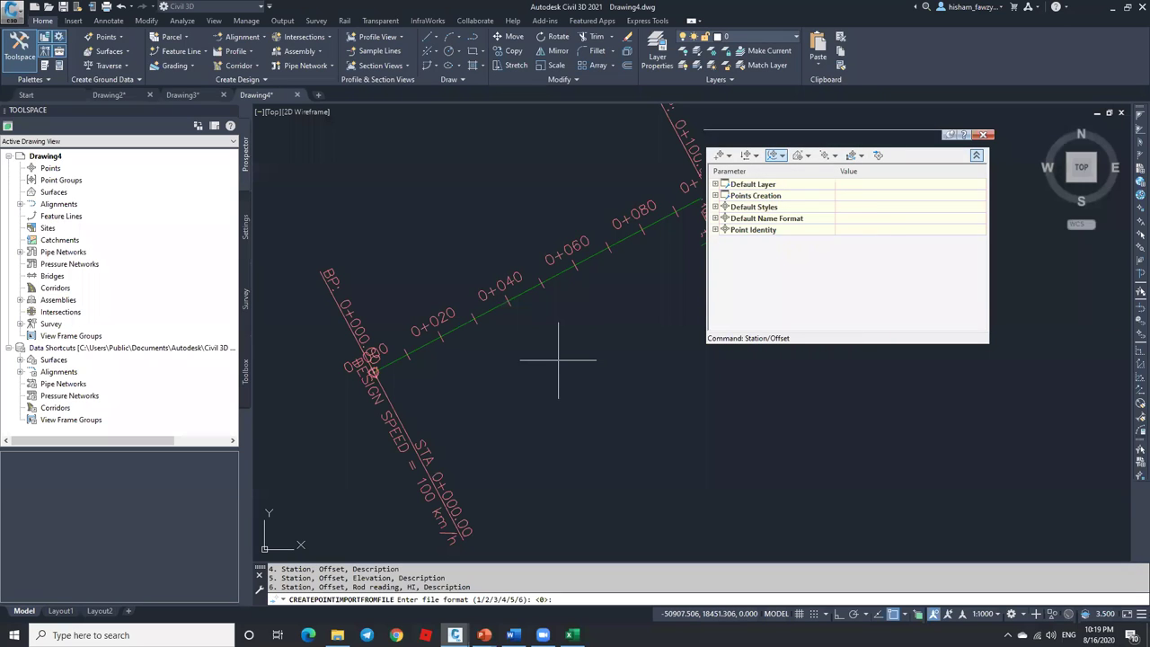
Enter format 1 (station, offset) and delimiter 2 (comma) to create the points.
text(1)
key(Return)
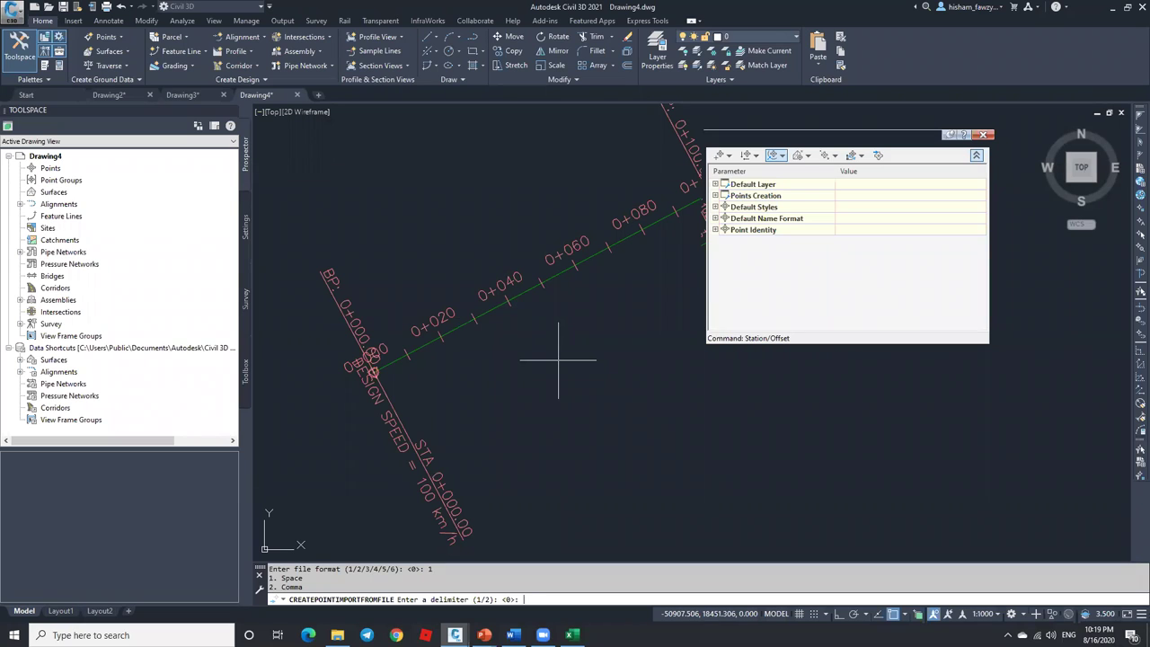
text(2)
key(Return)
key(Return)
key(Escape)
scroll(584, 310, down, 3)
scroll(526, 290, up, 5)
scroll(485, 314, down, 2)
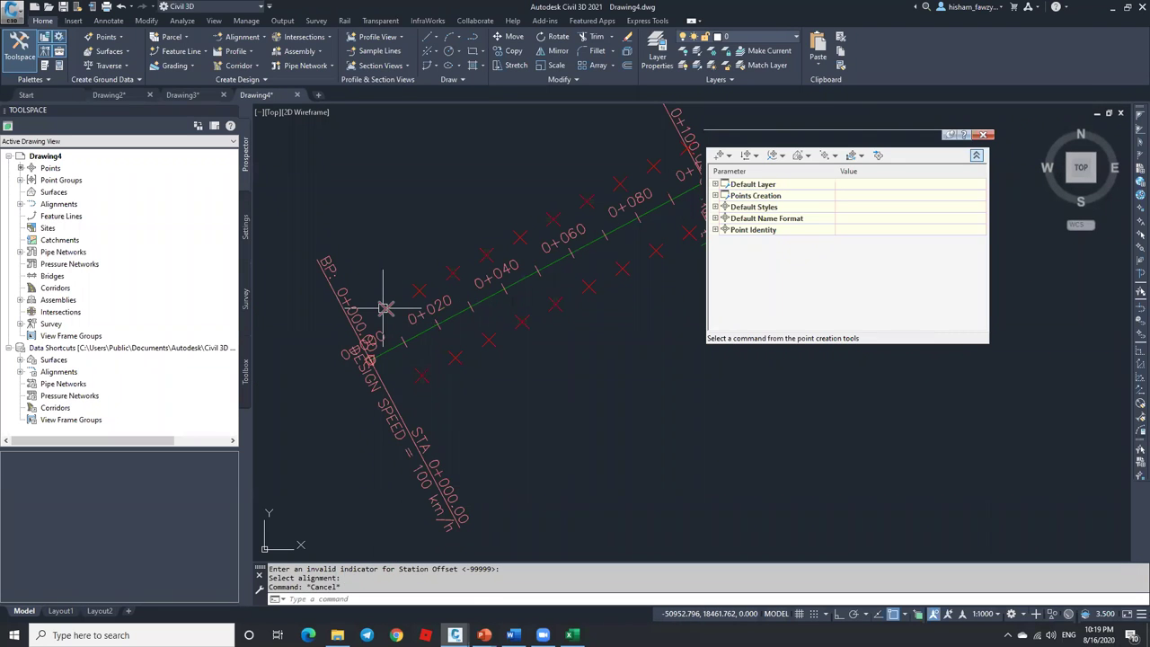
Start an aligned dimension near the alignment start, then cancel it.
click(117, 21)
click(326, 66)
click(314, 105)
click(382, 324)
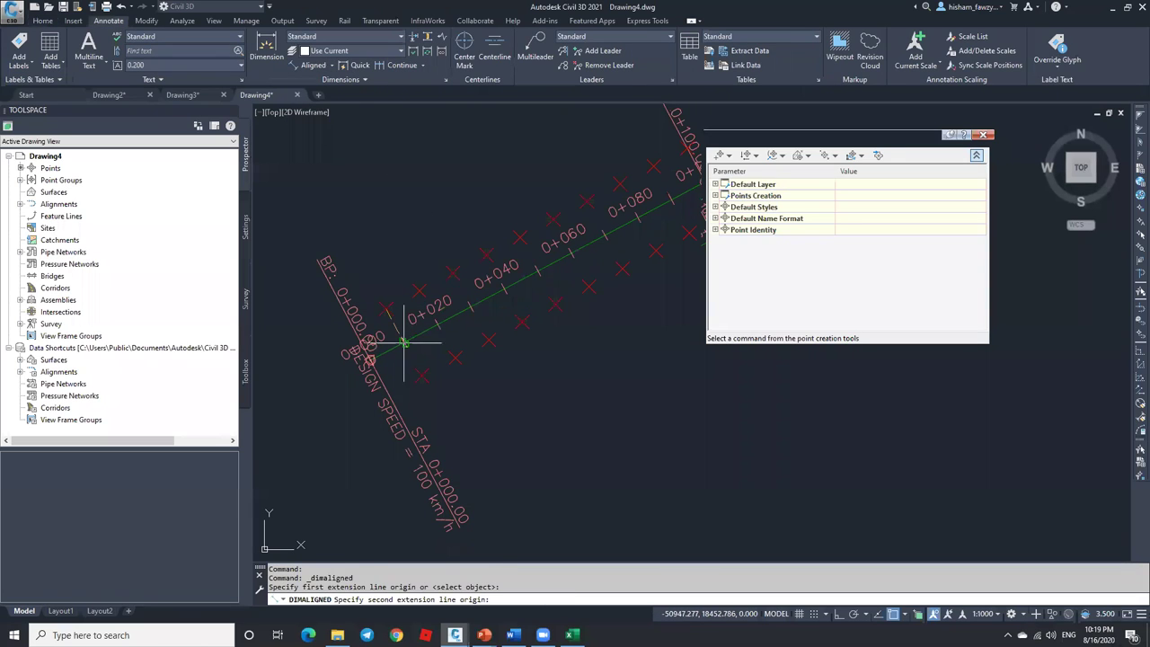
click(400, 331)
scroll(404, 331, up, 6)
scroll(451, 308, down, 5)
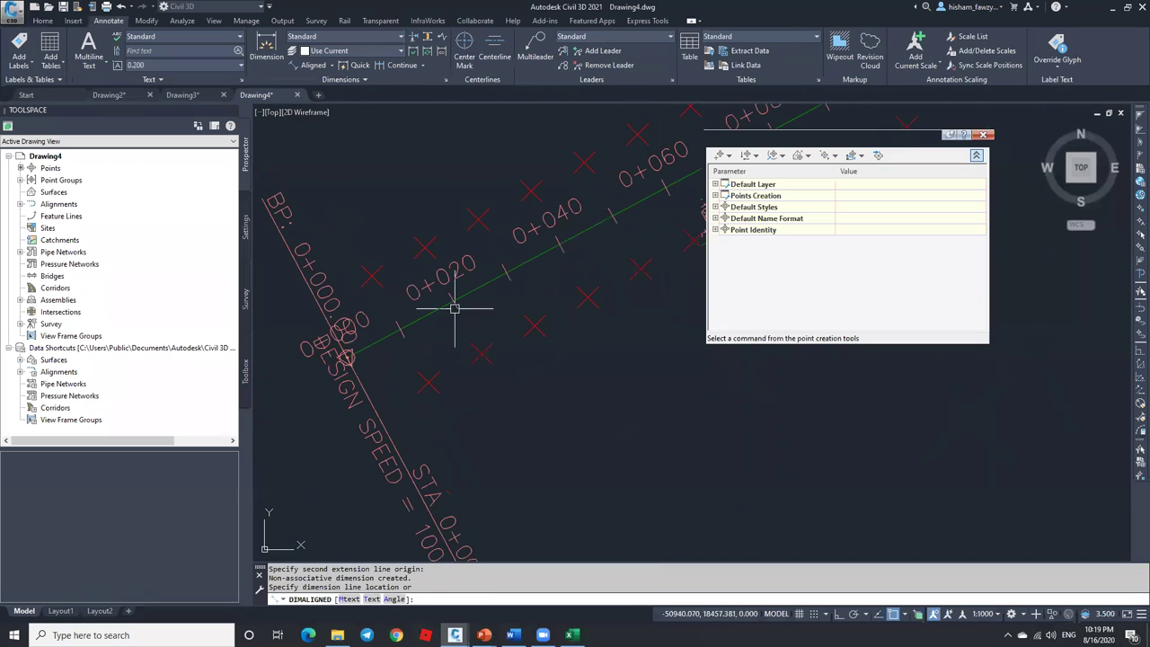
key(Escape)
Add a Station/Offset - Fixed Point label to the point at 0+030.00, 10.00m left.
click(462, 293)
click(18, 55)
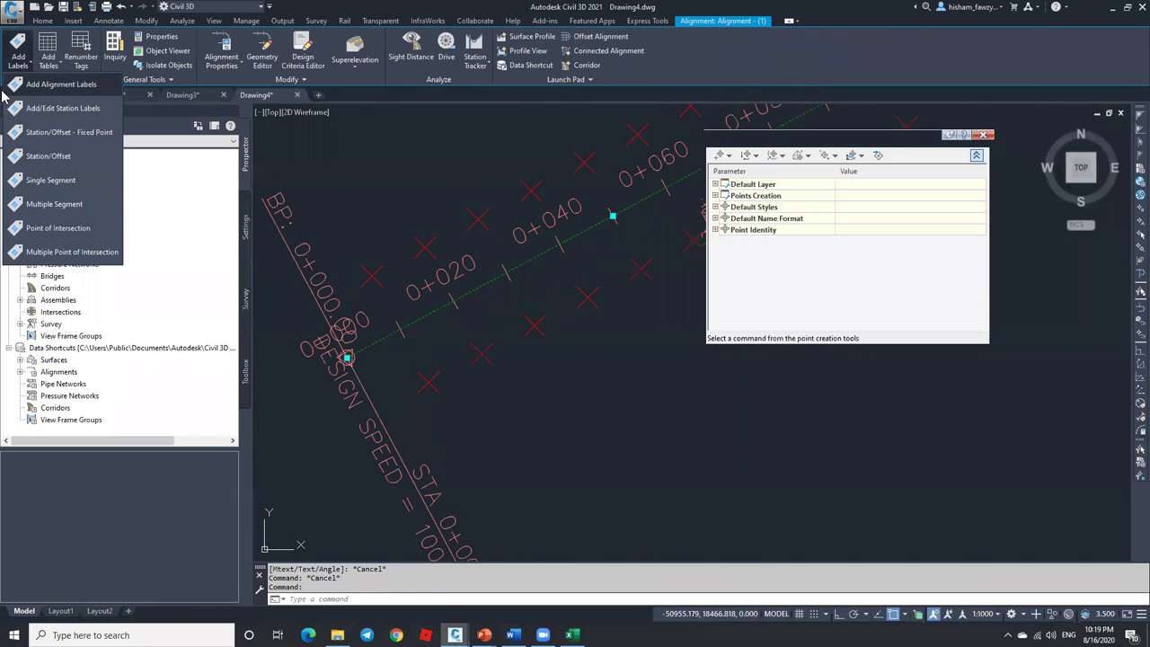
click(72, 133)
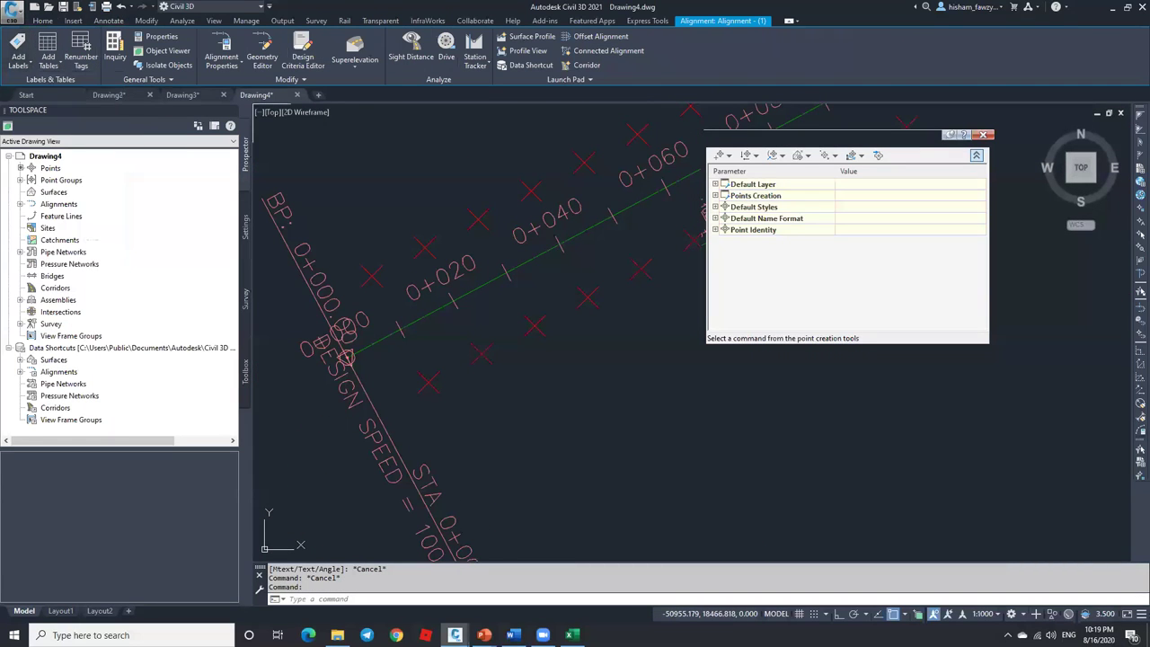
click(475, 219)
scroll(479, 264, down, 3)
scroll(467, 213, up, 5)
key(Escape)
scroll(467, 212, up, 1)
scroll(467, 213, down, 1)
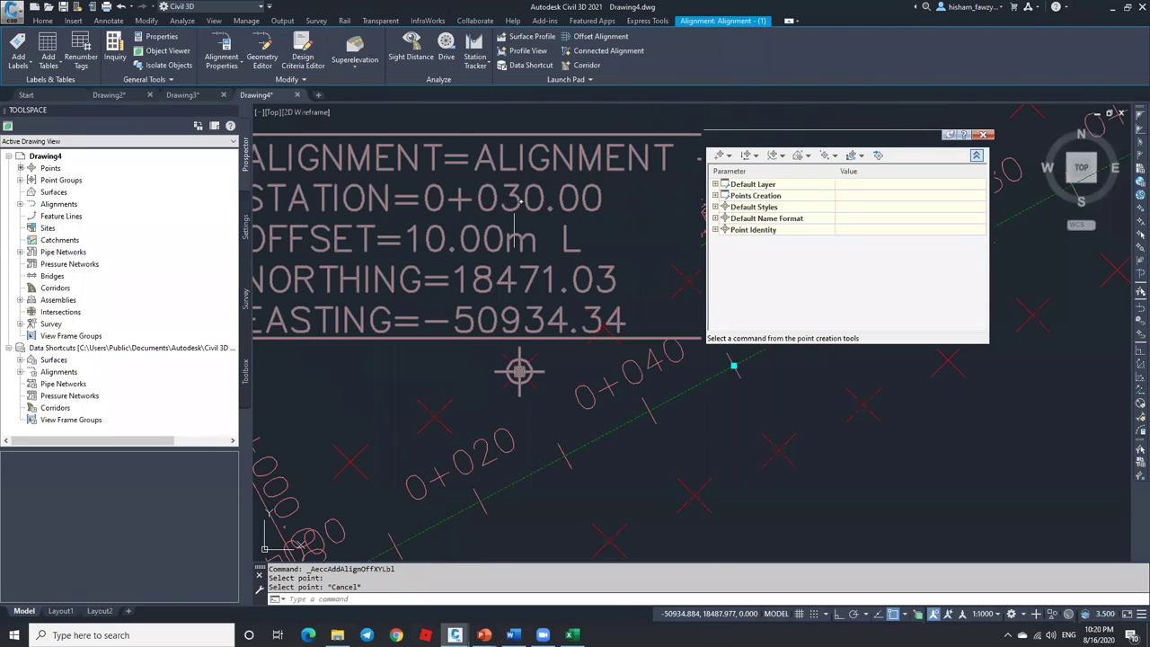
key(Escape)
scroll(504, 260, down, 5)
key(Escape)
List _All Points under Point Groups in Prospector, glance at the Excel sheet, then minimize it.
click(20, 179)
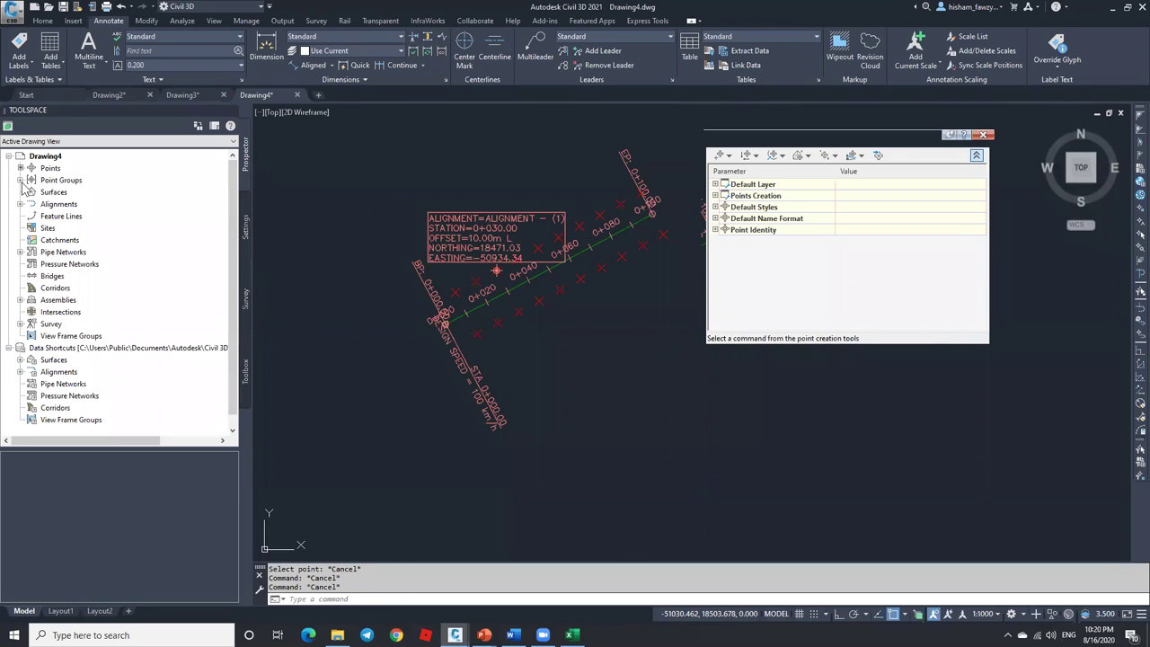
click(97, 193)
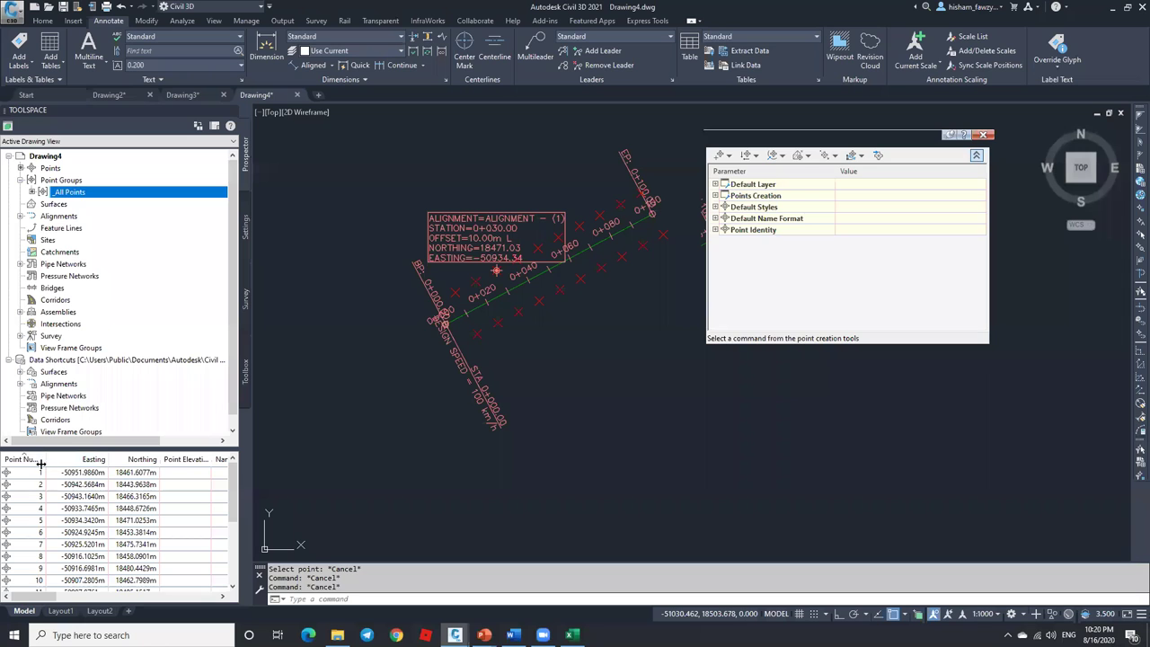
click(571, 634)
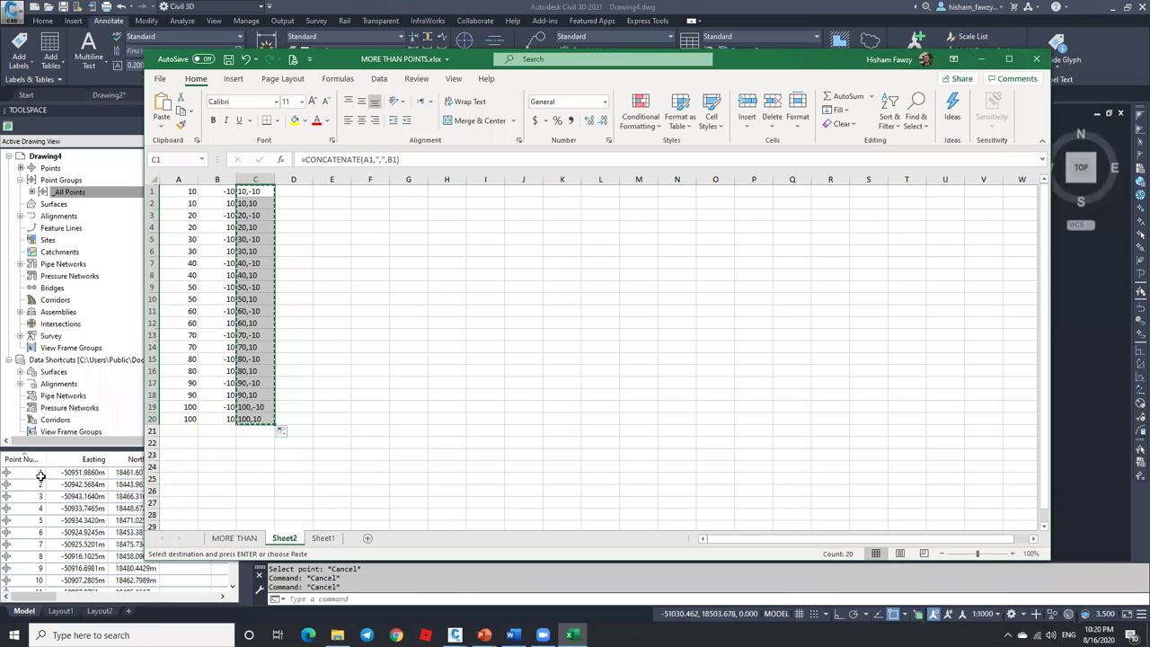
click(191, 191)
click(529, 312)
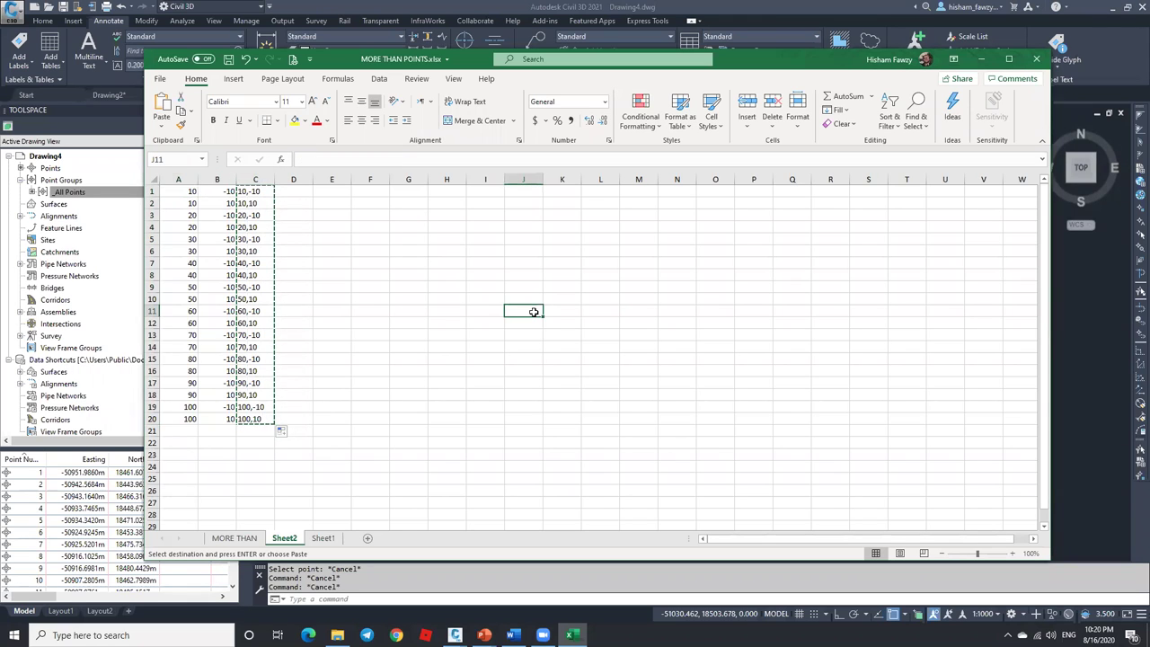
click(981, 58)
key(Escape)
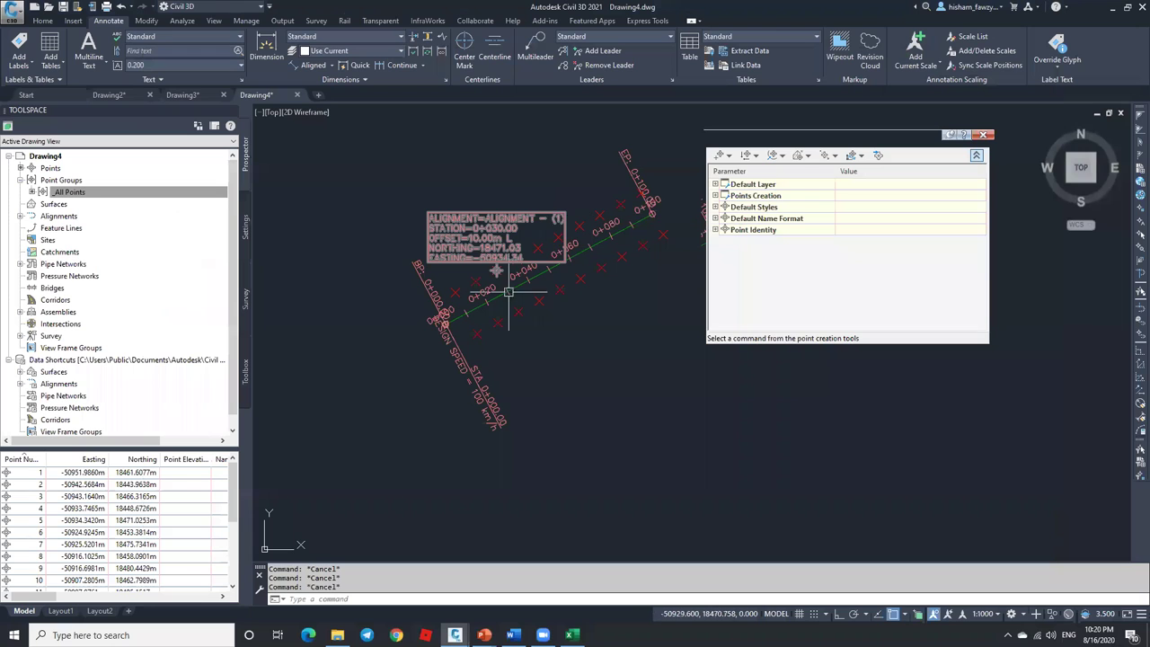
Close the point creation tools palette and begin a window selection around the alignment.
scroll(463, 296, up, 2)
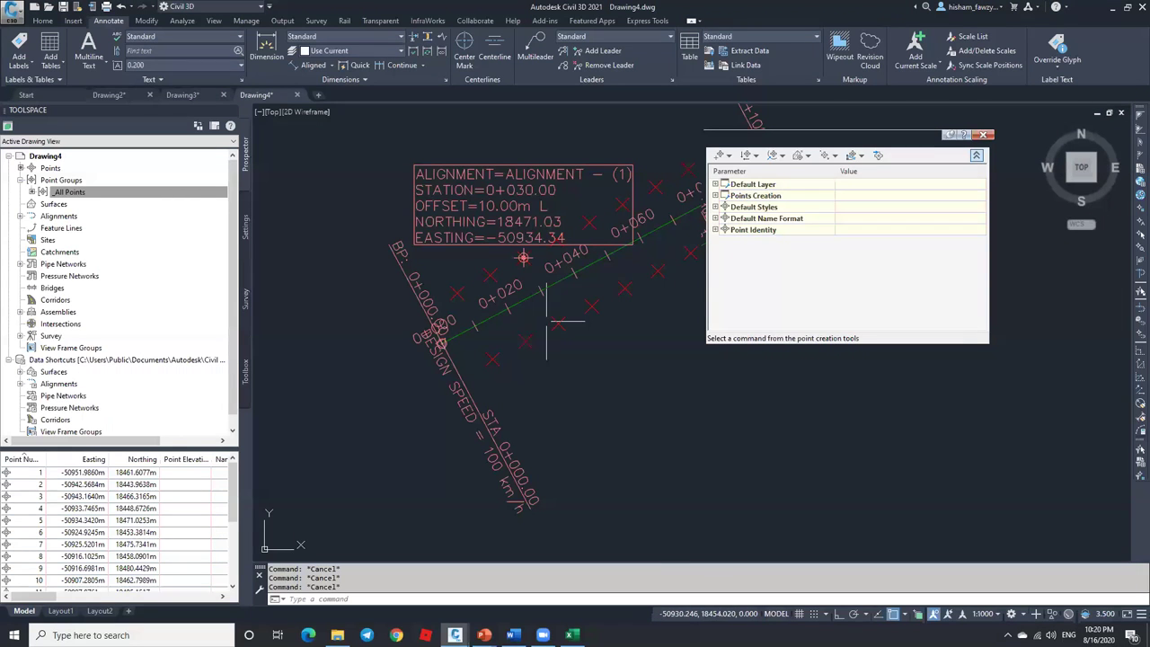
click(984, 135)
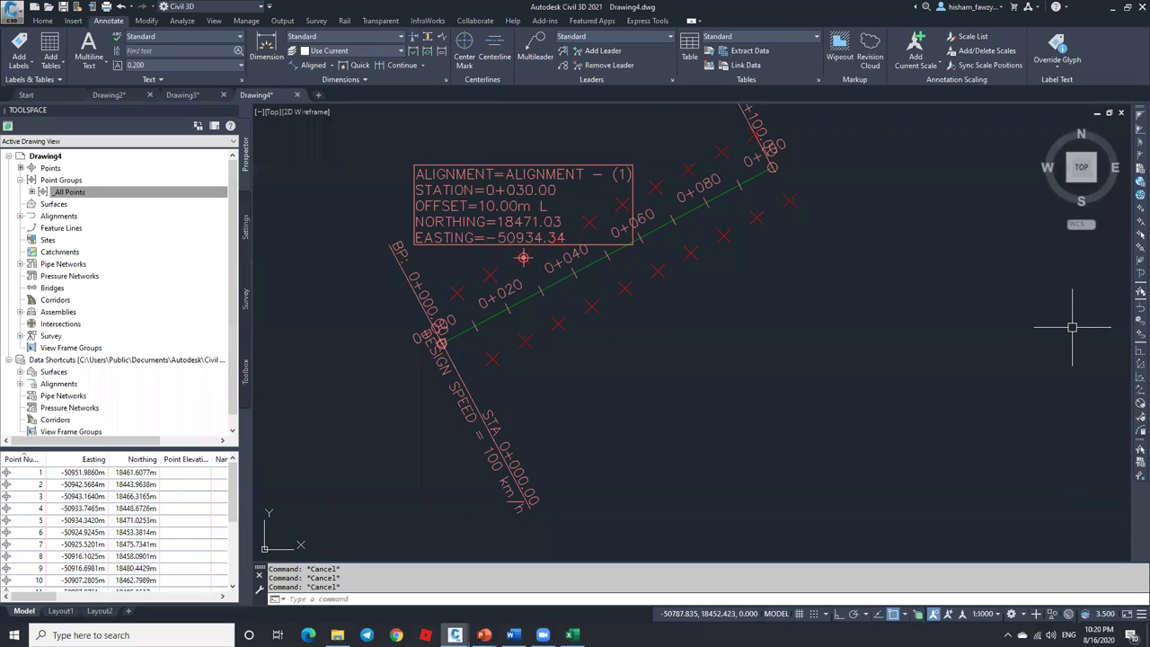
scroll(922, 305, down, 2)
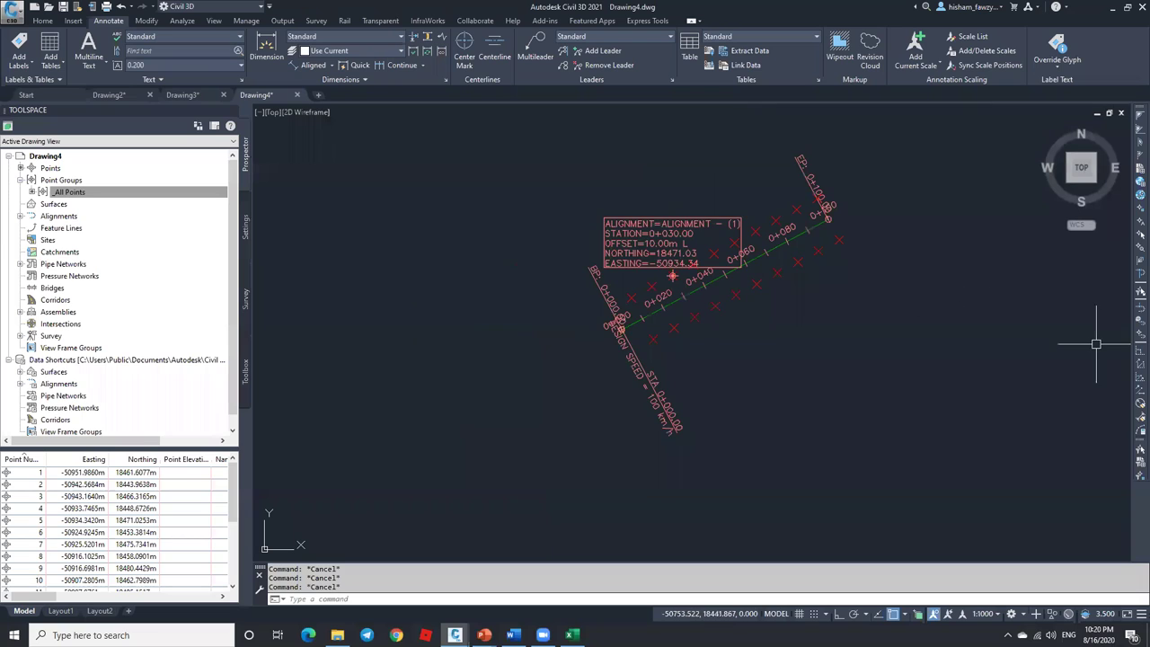
click(887, 226)
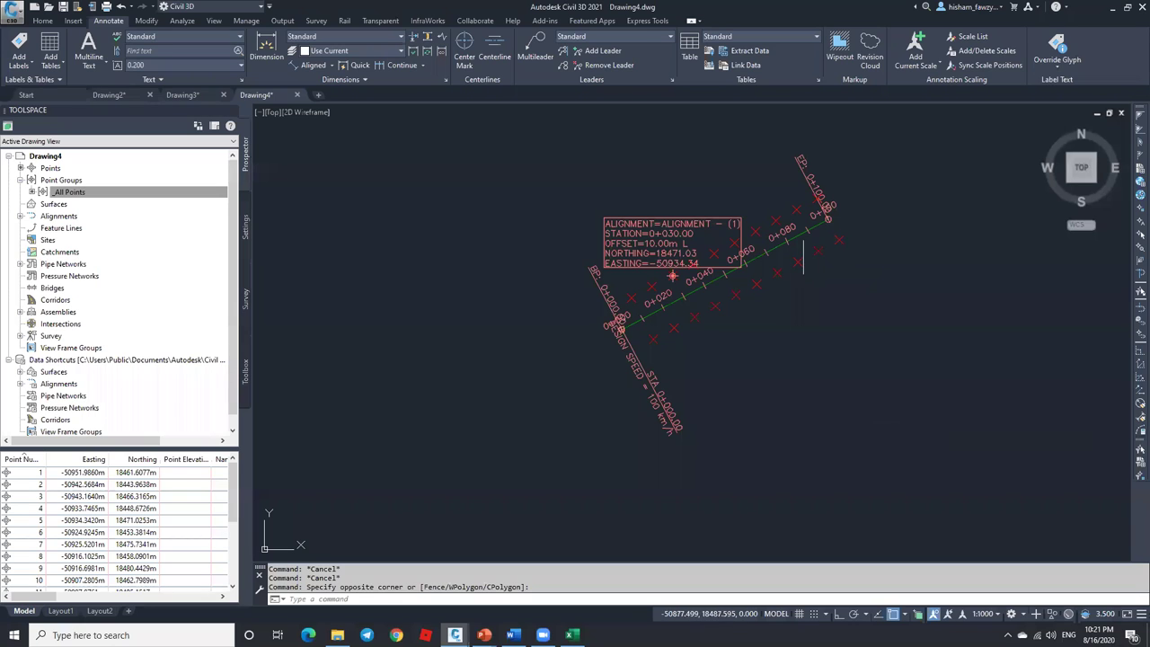
Window-select and delete the alignment, close Drawing4 without saving, and close Drawing3.
click(807, 259)
key(Delete)
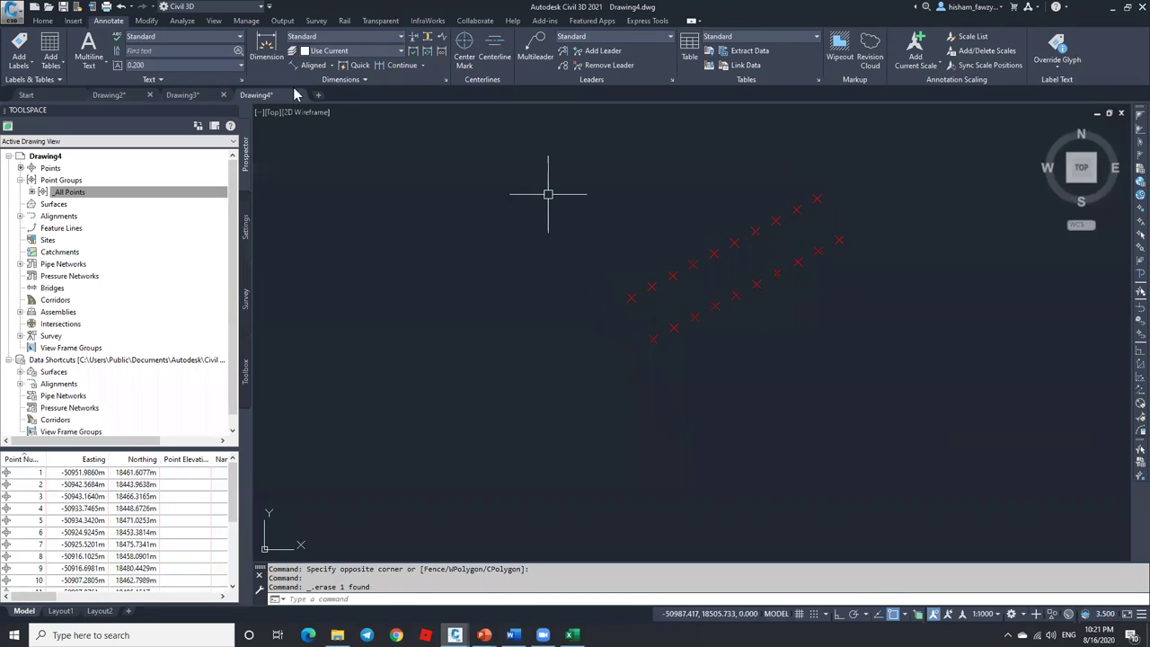
click(297, 94)
click(578, 343)
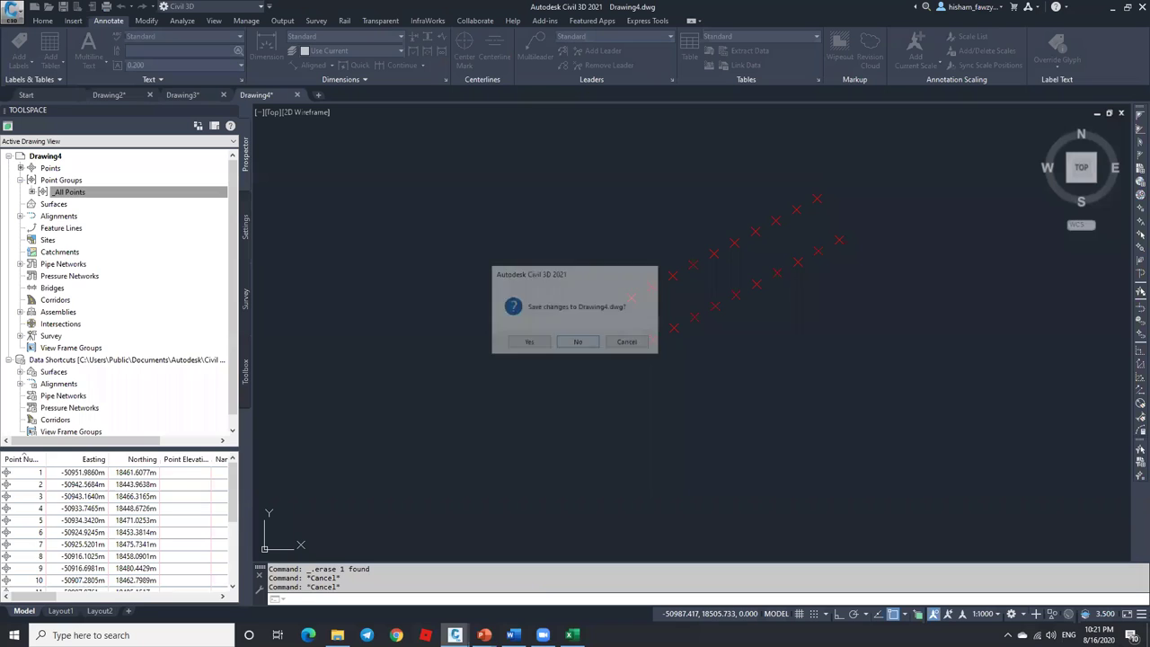
click(223, 94)
Decline saving Drawing3 so Drawing2's survey points are showing.
click(594, 344)
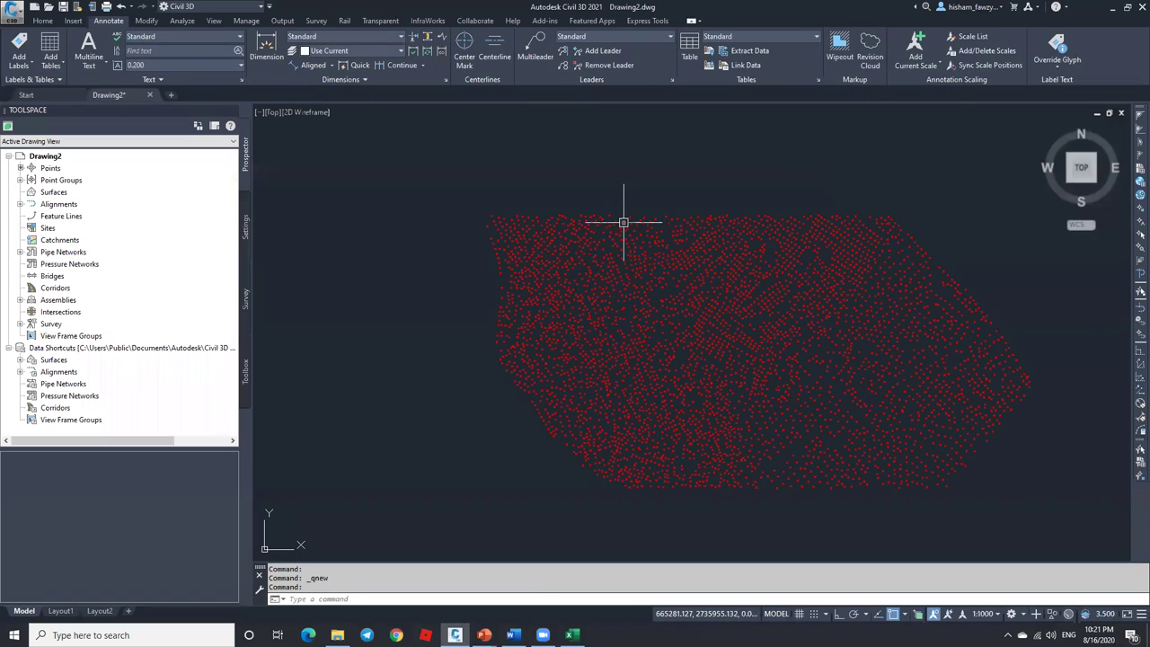
mouse_move(624, 222)
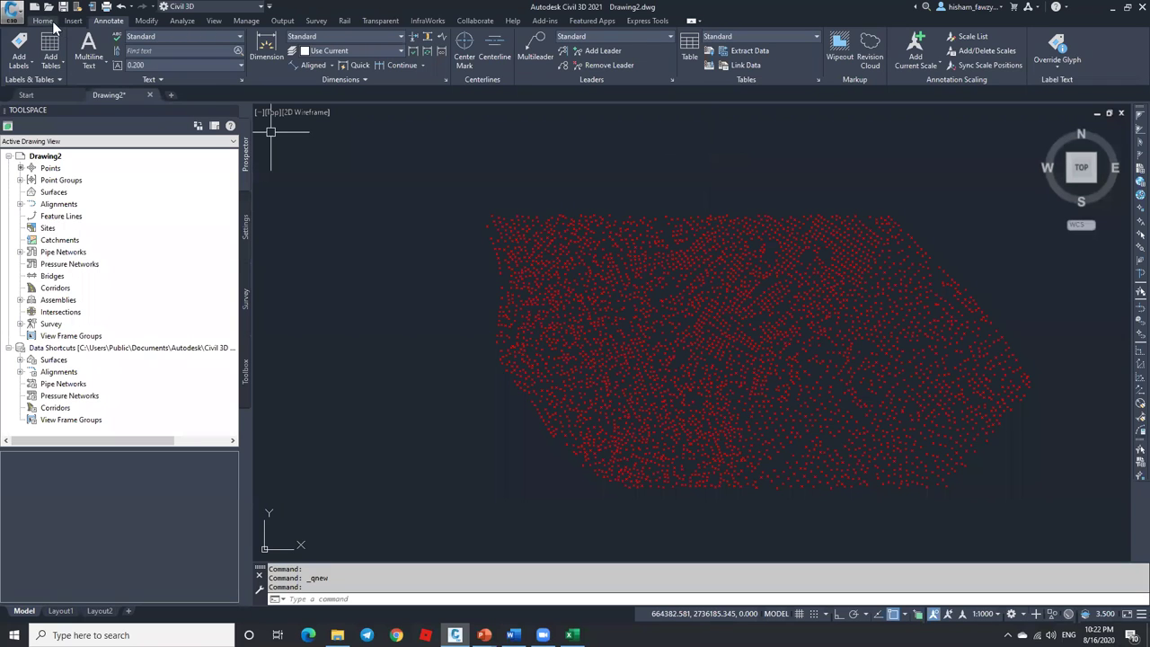
From the Home tab, right-click Surfaces in Drawing2's Prospector and choose Create Surface.
click(51, 22)
click(111, 52)
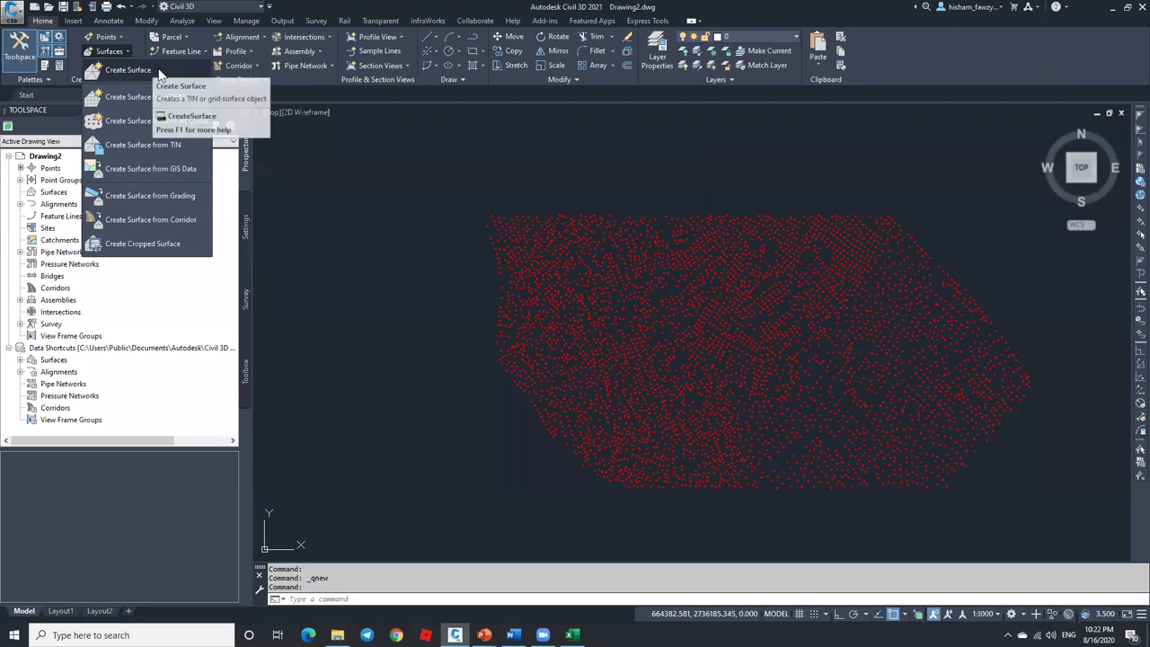
click(152, 68)
click(124, 53)
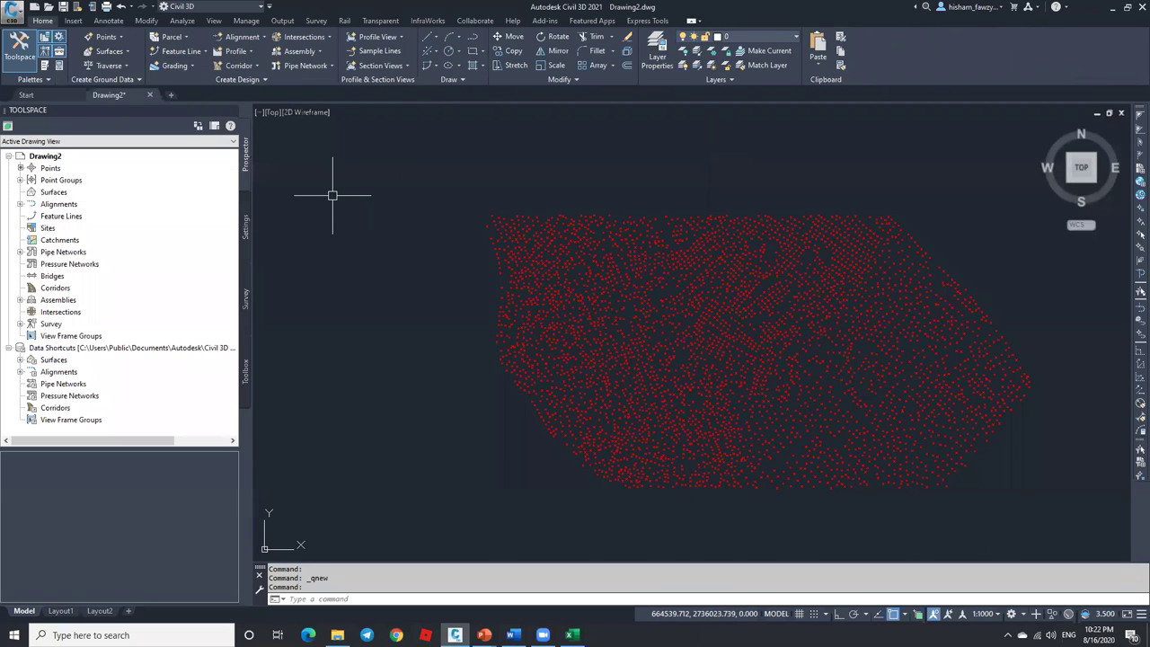
click(72, 194)
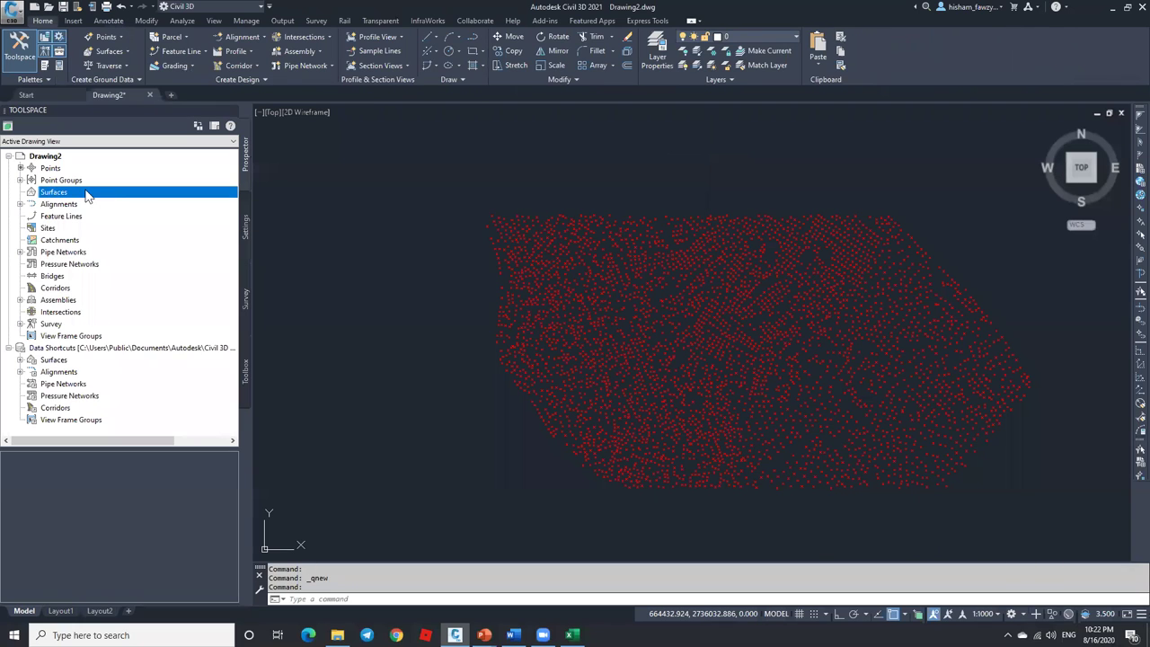
right_click(86, 192)
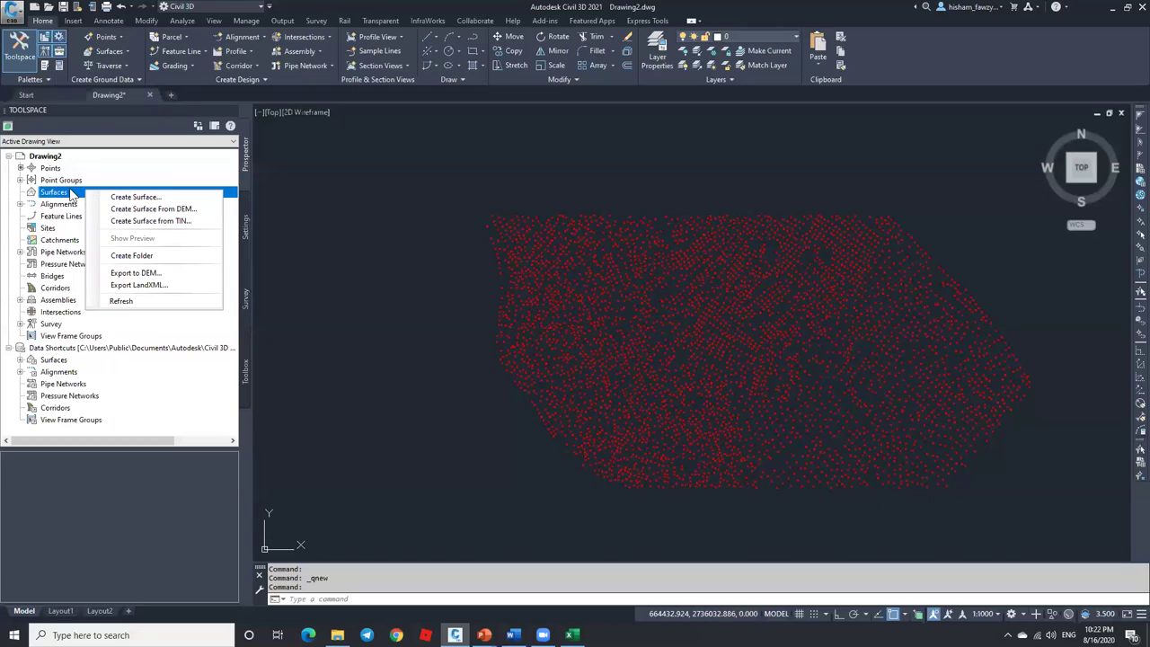
click(135, 196)
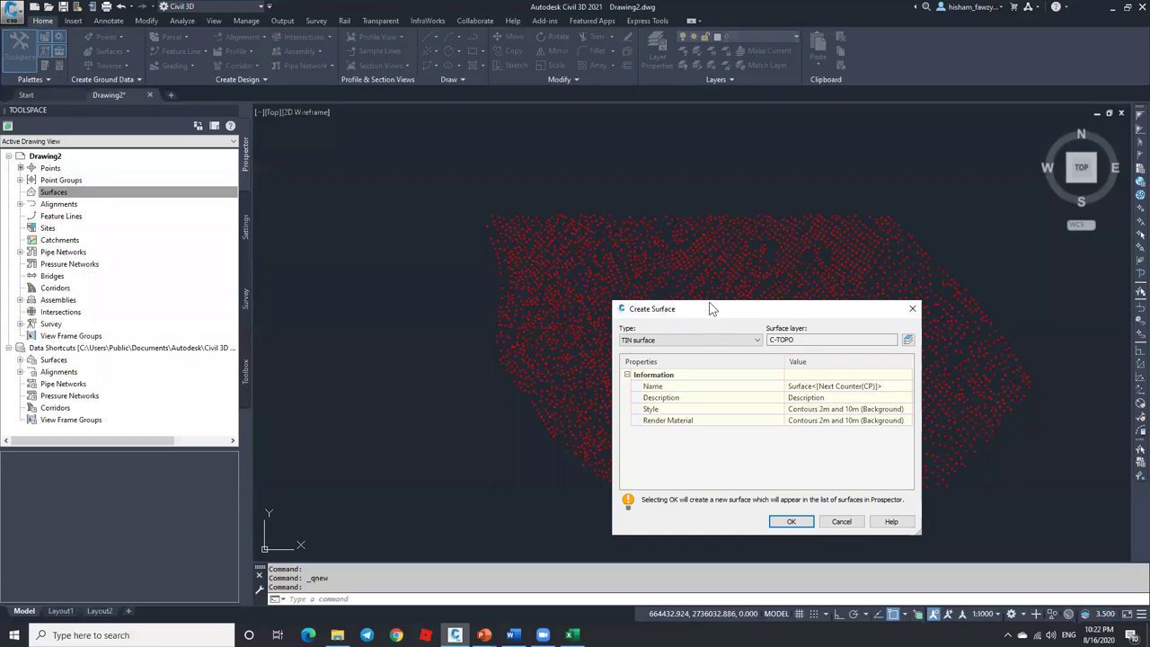
drag(686, 305, 573, 150)
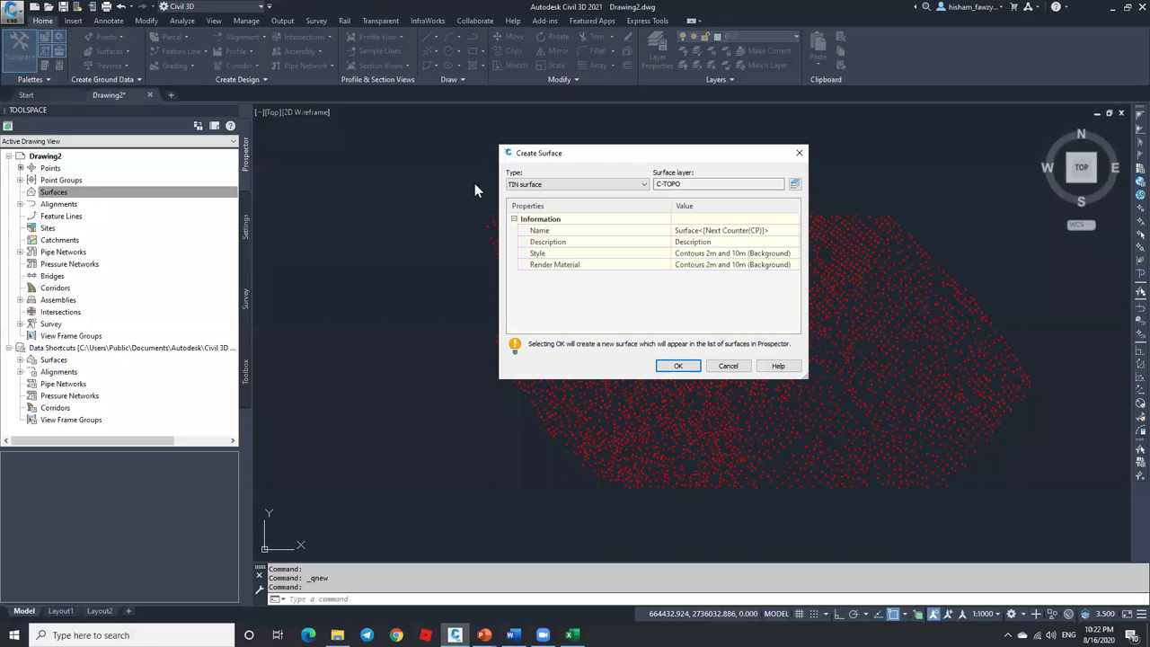
click(600, 187)
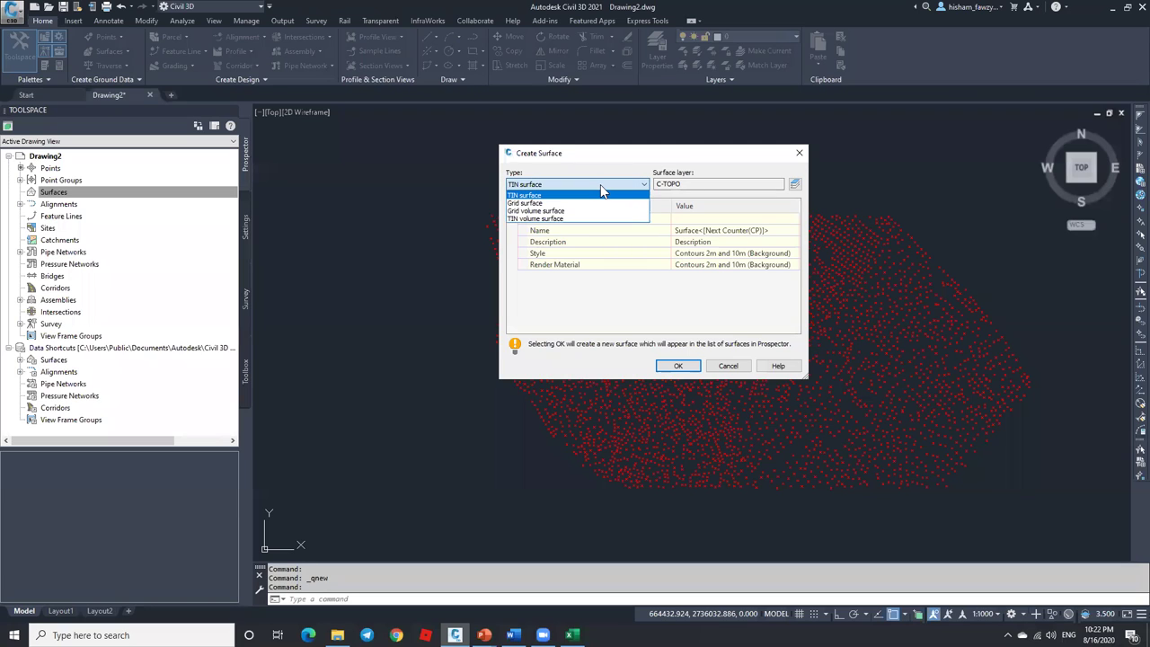
click(550, 204)
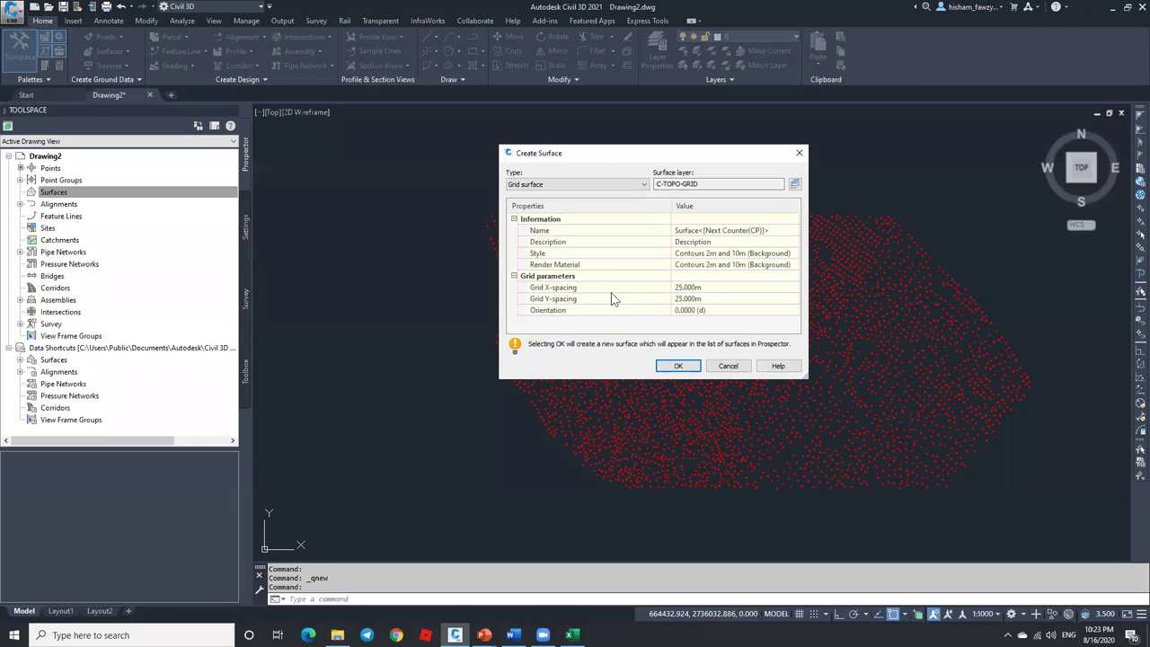
click(564, 185)
click(607, 194)
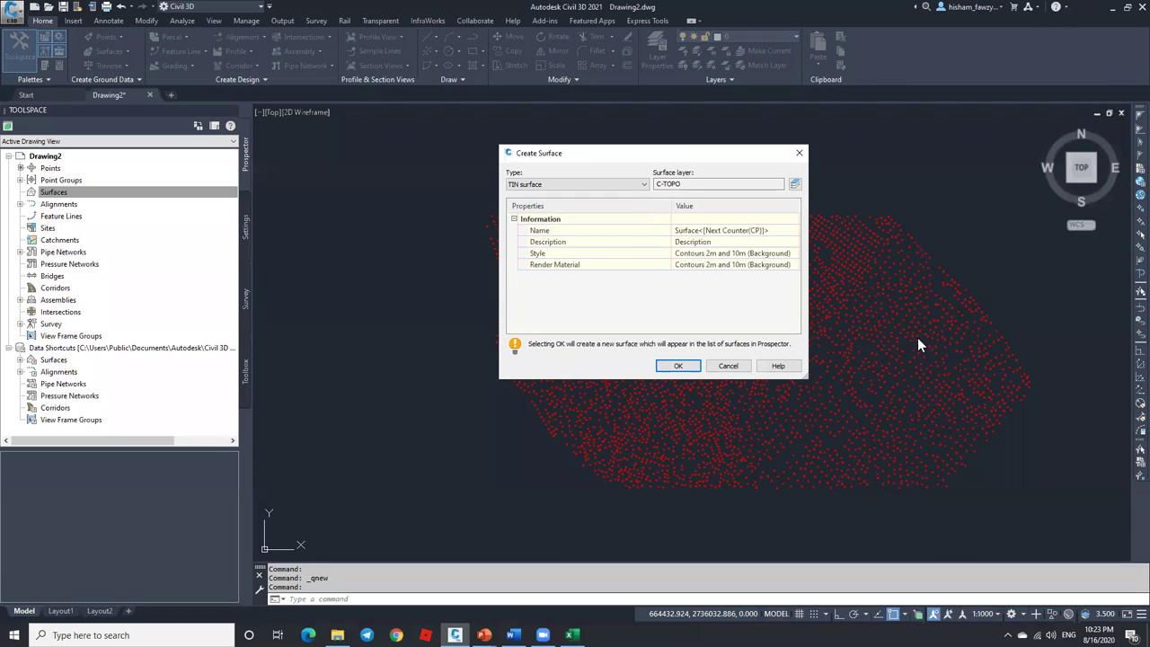
click(544, 185)
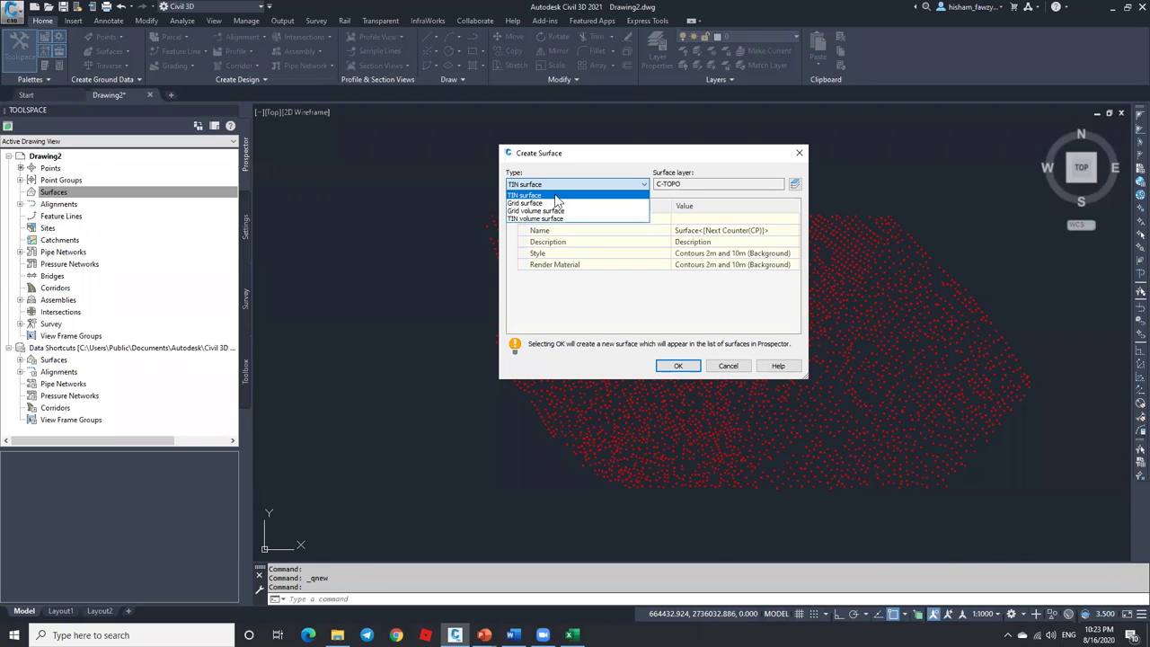
click(557, 196)
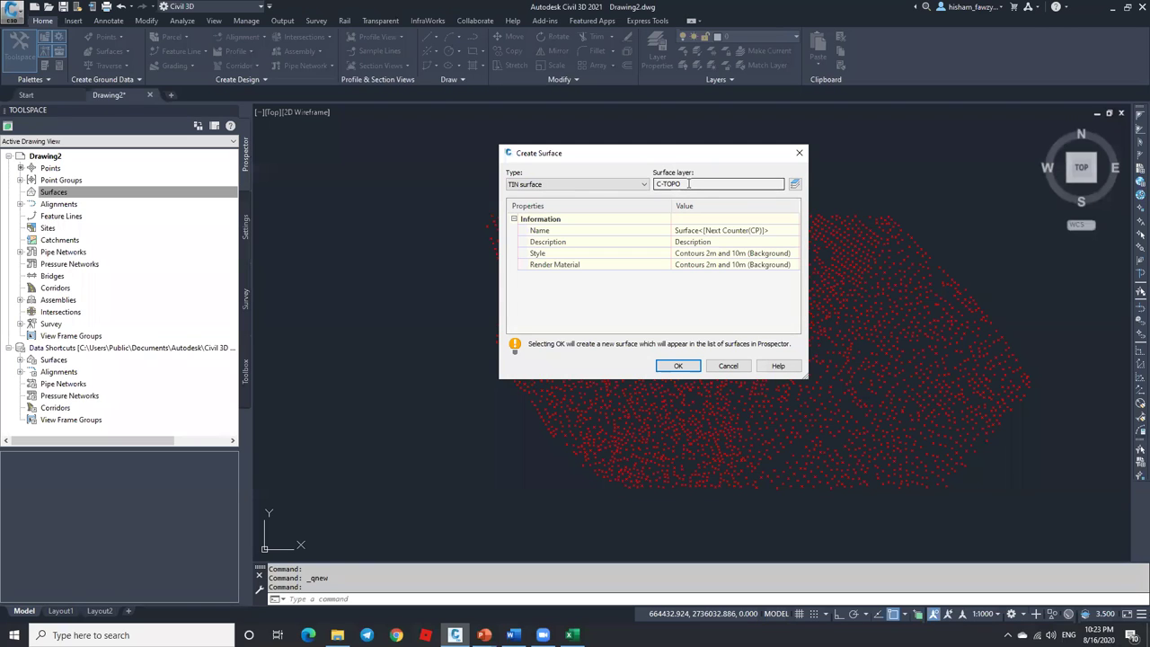
click(794, 183)
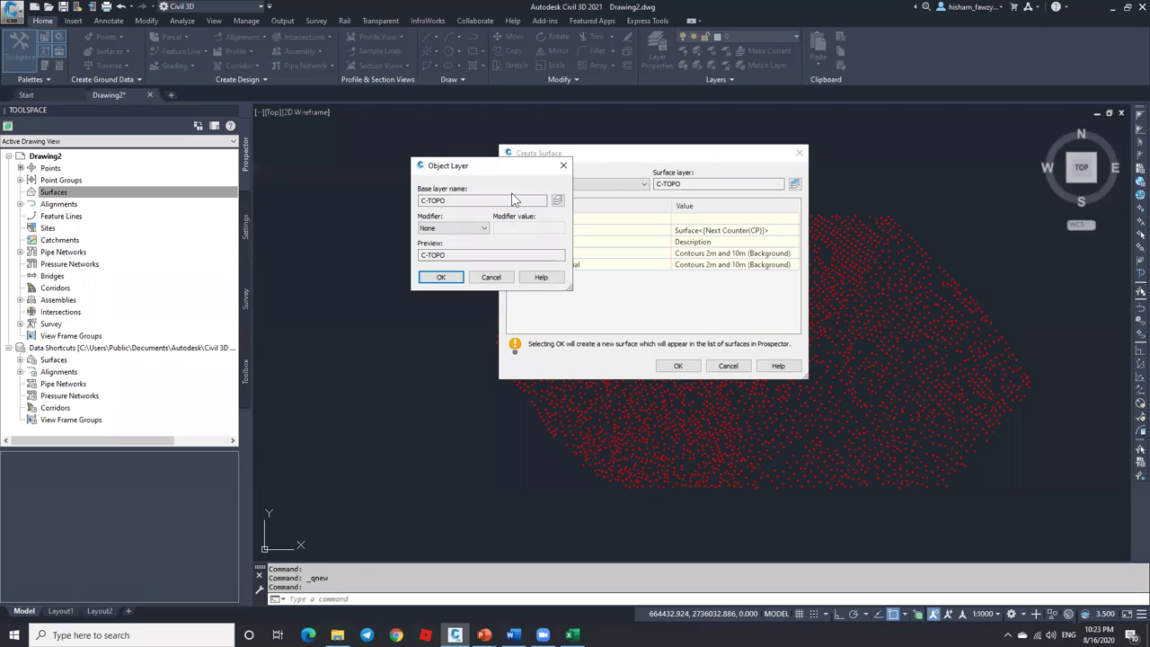
click(463, 228)
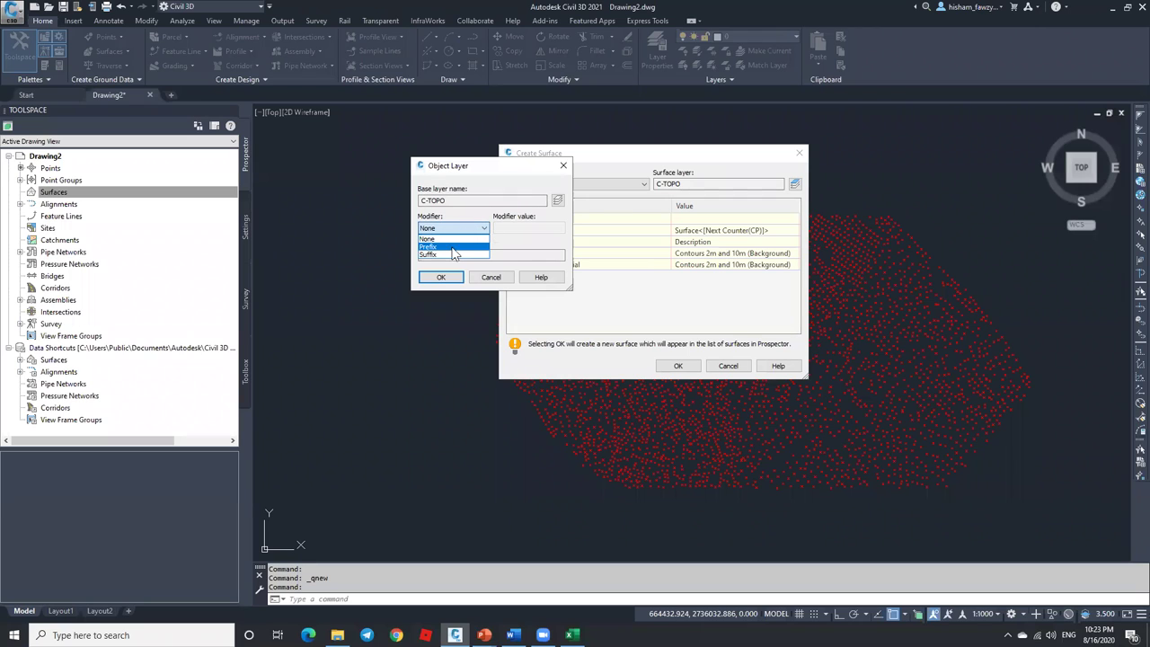
click(454, 247)
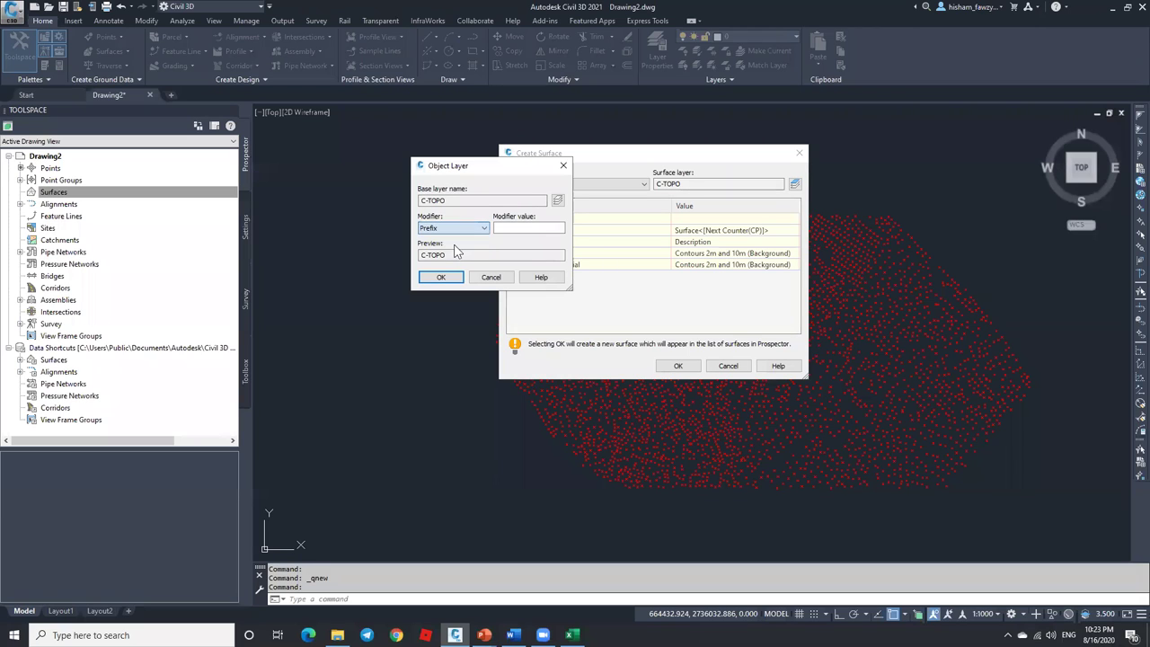
click(463, 228)
click(454, 254)
click(518, 227)
text(-H)
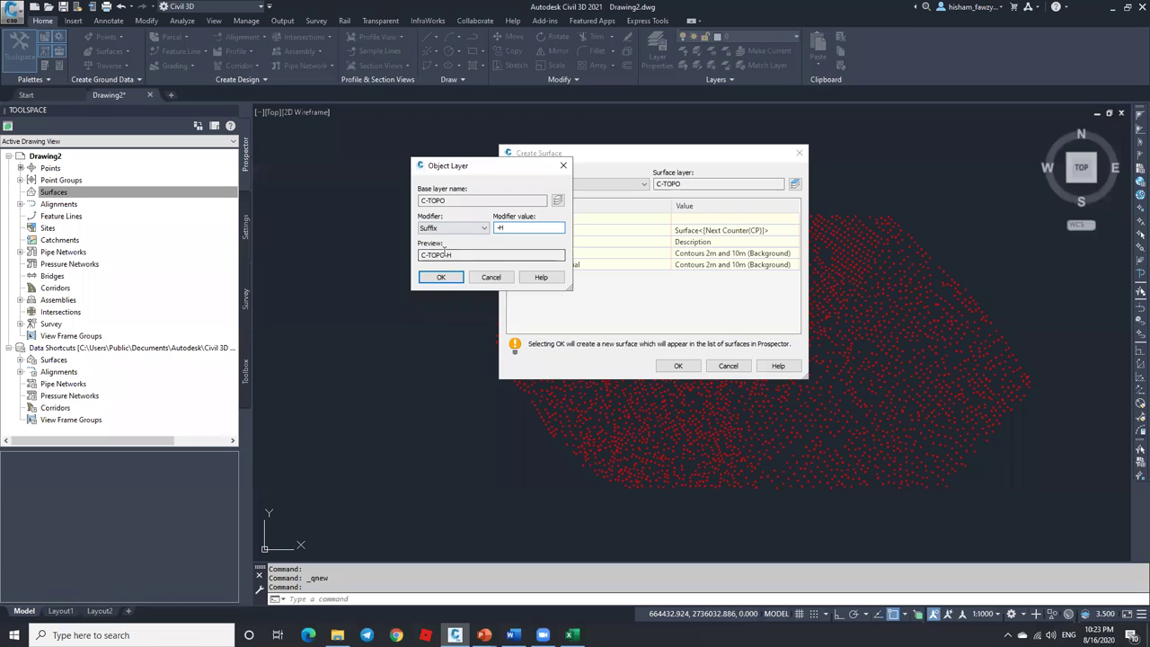
click(491, 277)
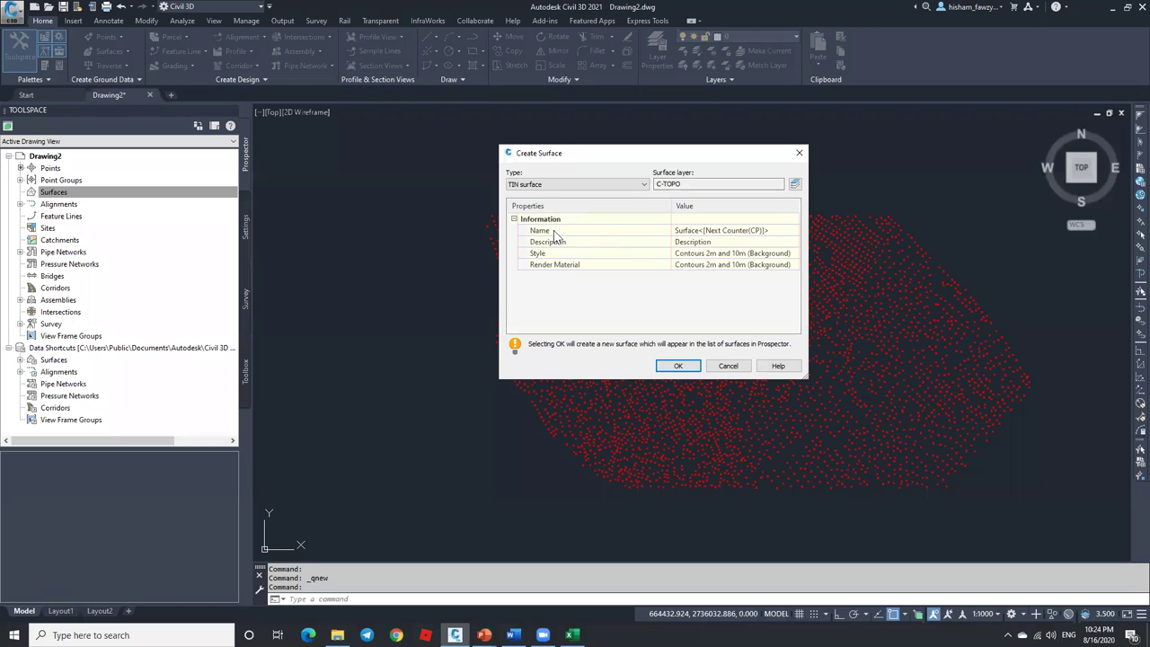
Name the new TIN surface EXISTING, give it the Contours 1m and 5m (Design) style, and create it.
click(724, 230)
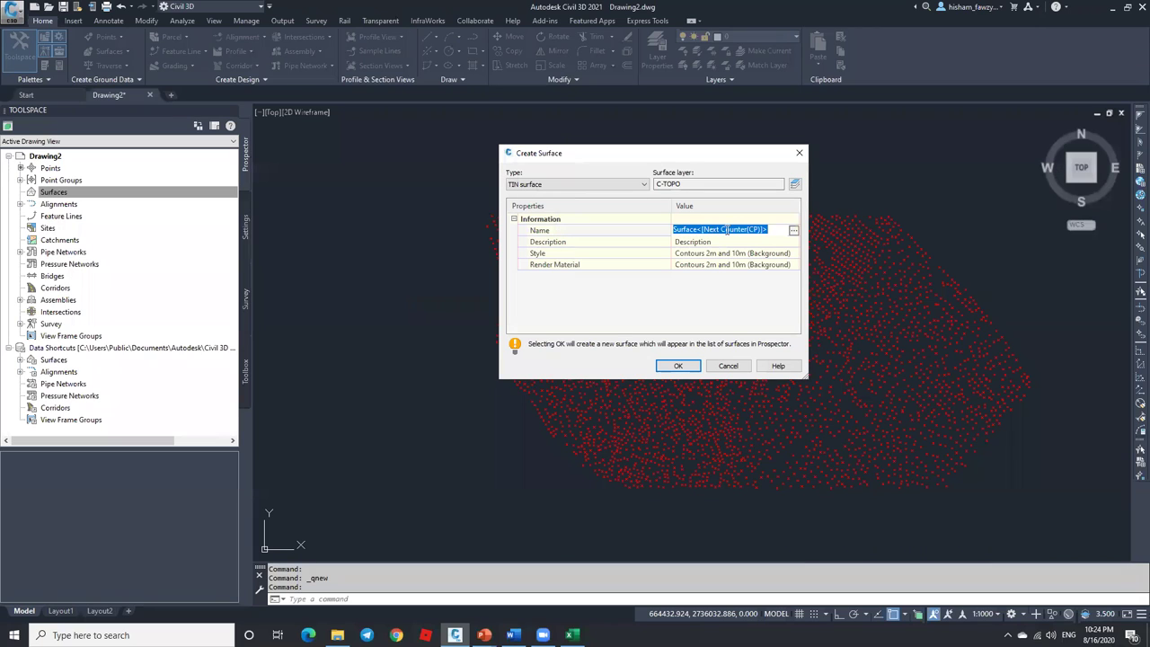
text(EXISTING)
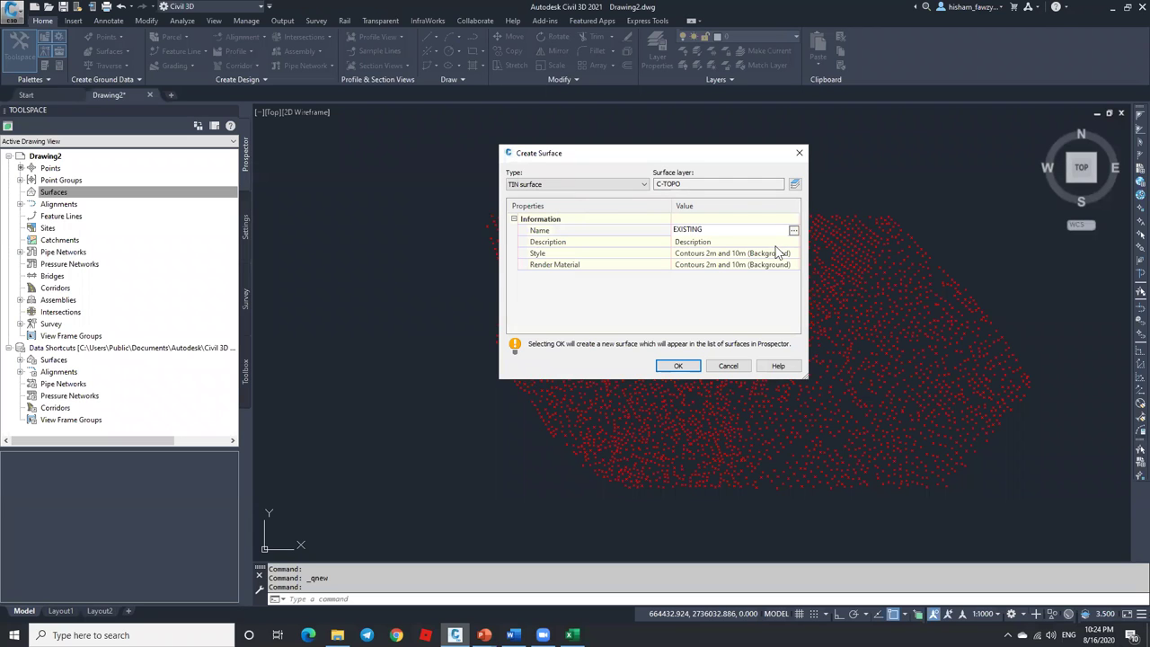
key(Return)
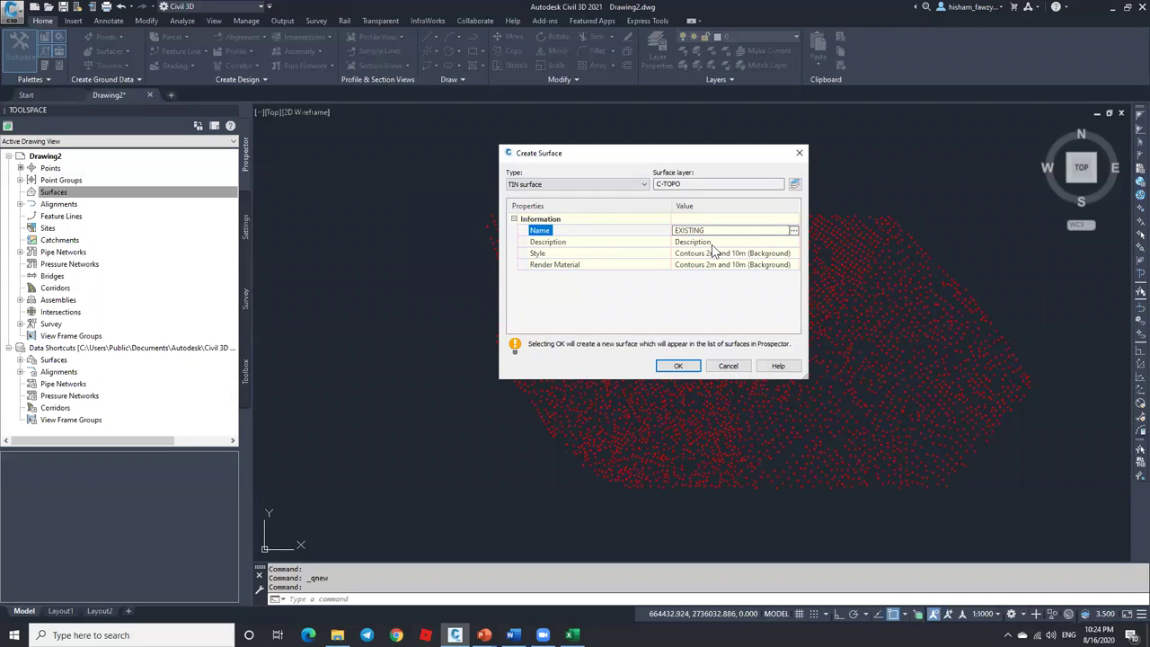
click(781, 254)
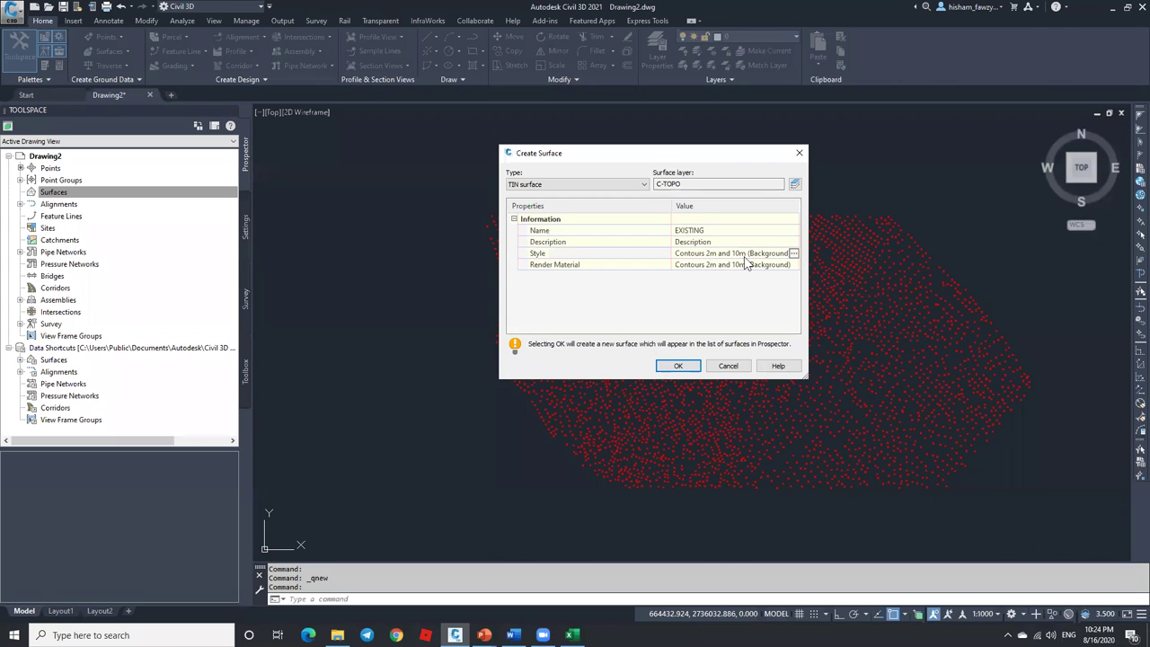
click(793, 254)
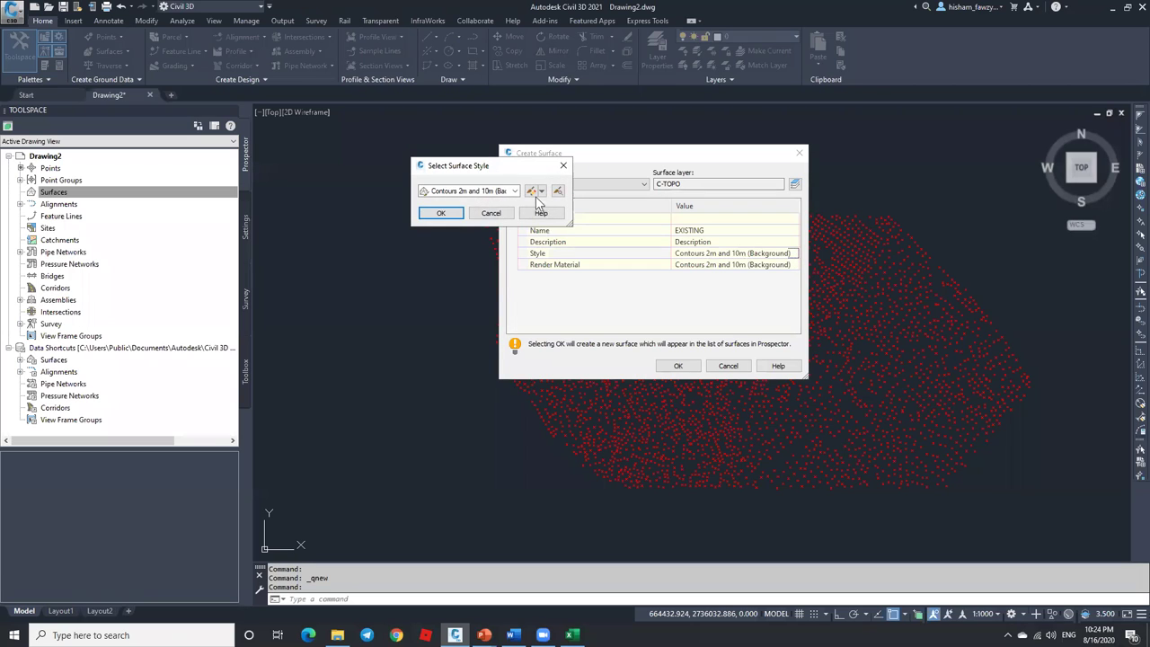
click(516, 191)
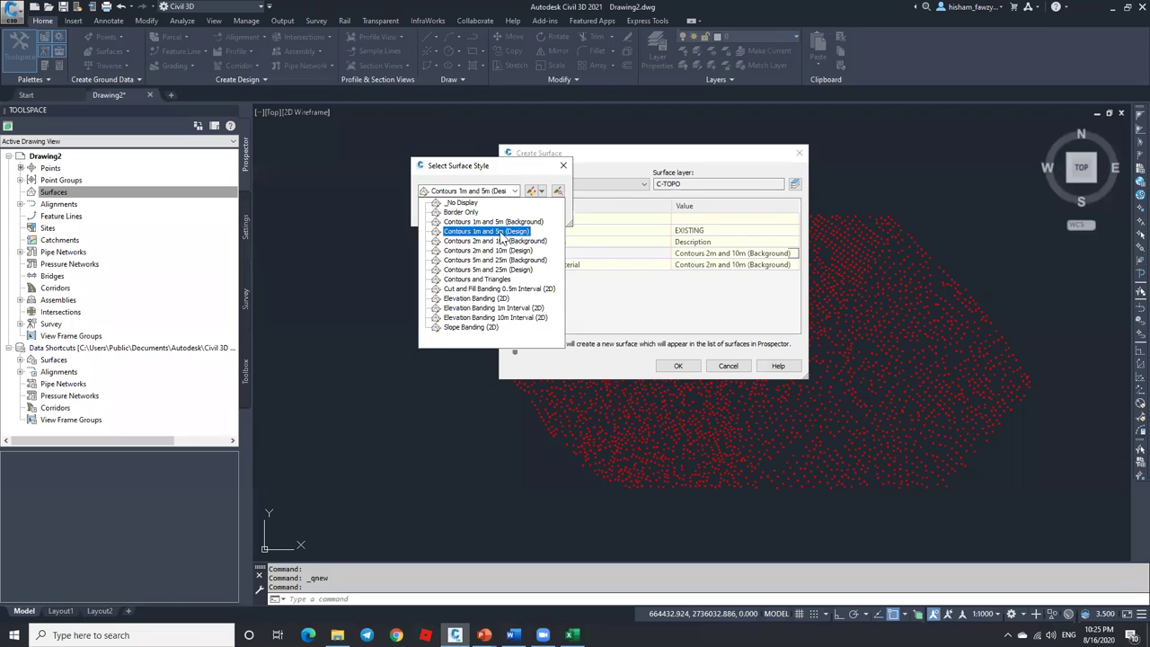
click(501, 233)
click(514, 191)
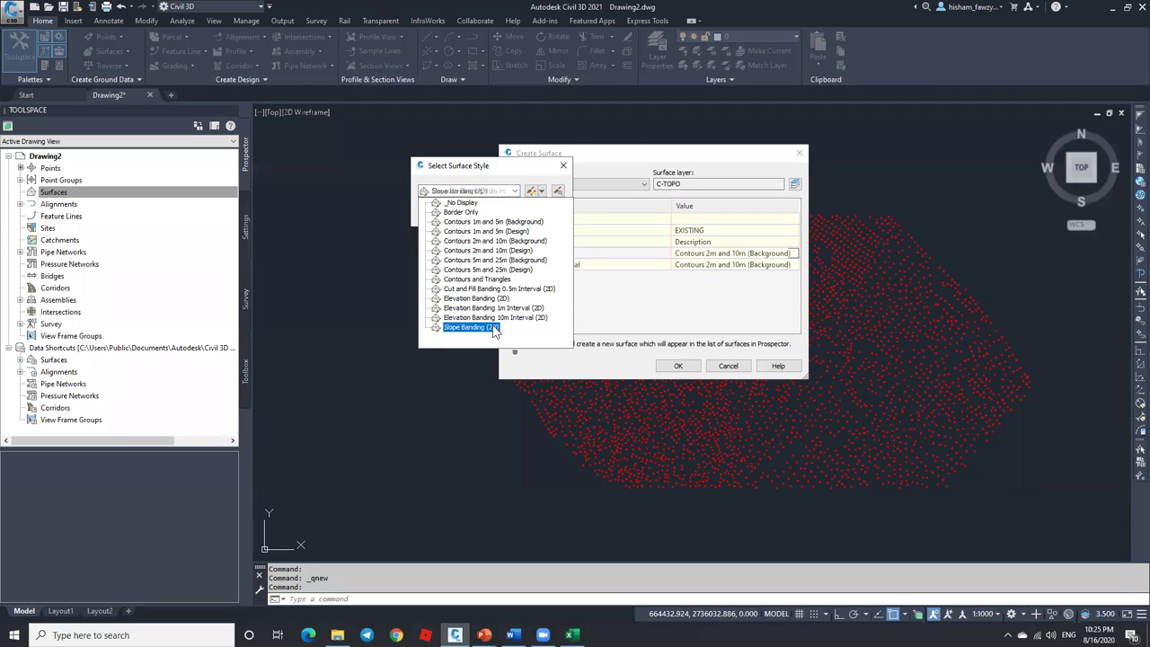
click(508, 232)
click(447, 214)
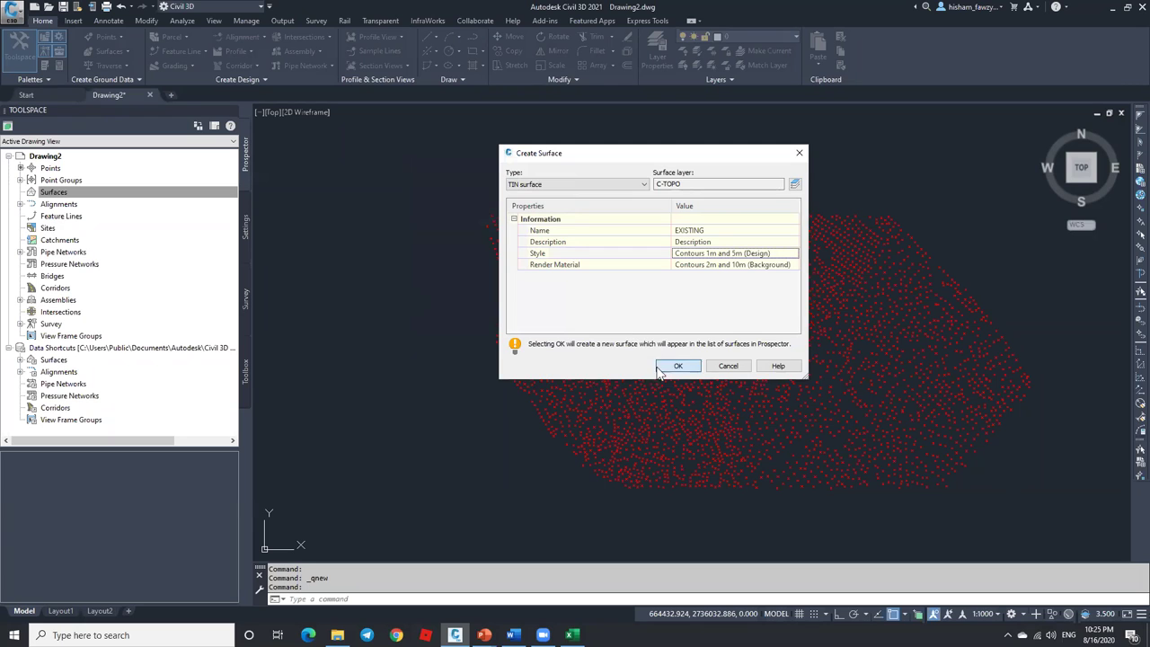
click(679, 365)
click(52, 192)
Expand Surfaces and Point Groups in Prospector and preview the 3989 points in _All Points.
click(20, 191)
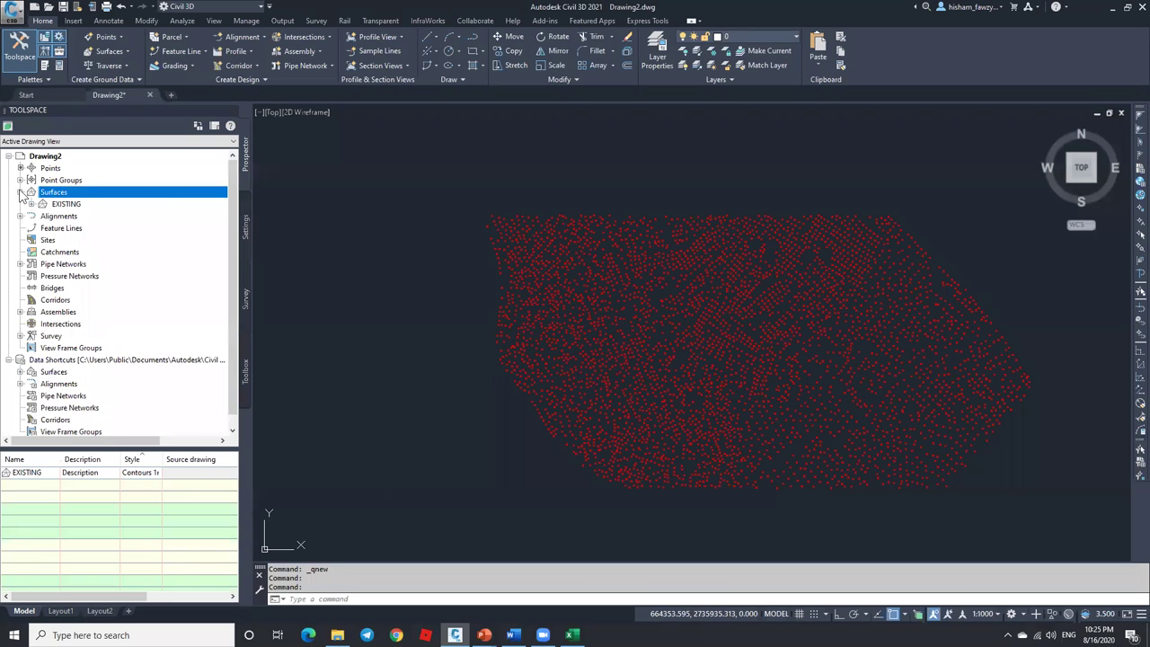
click(79, 205)
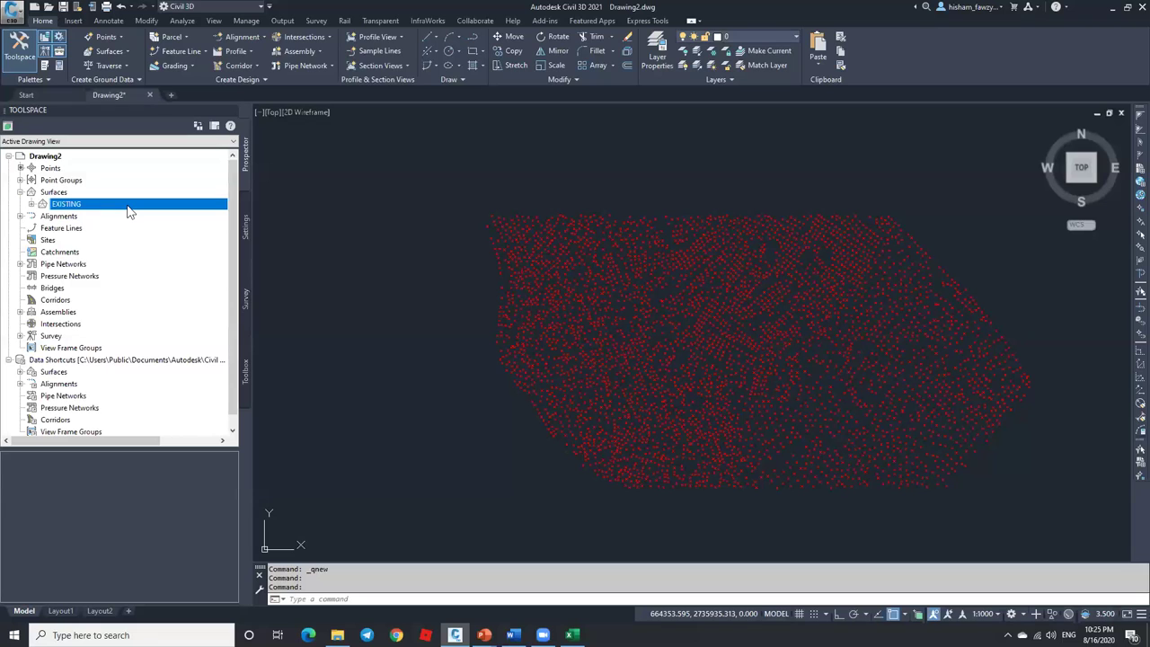
scroll(413, 286, down, 2)
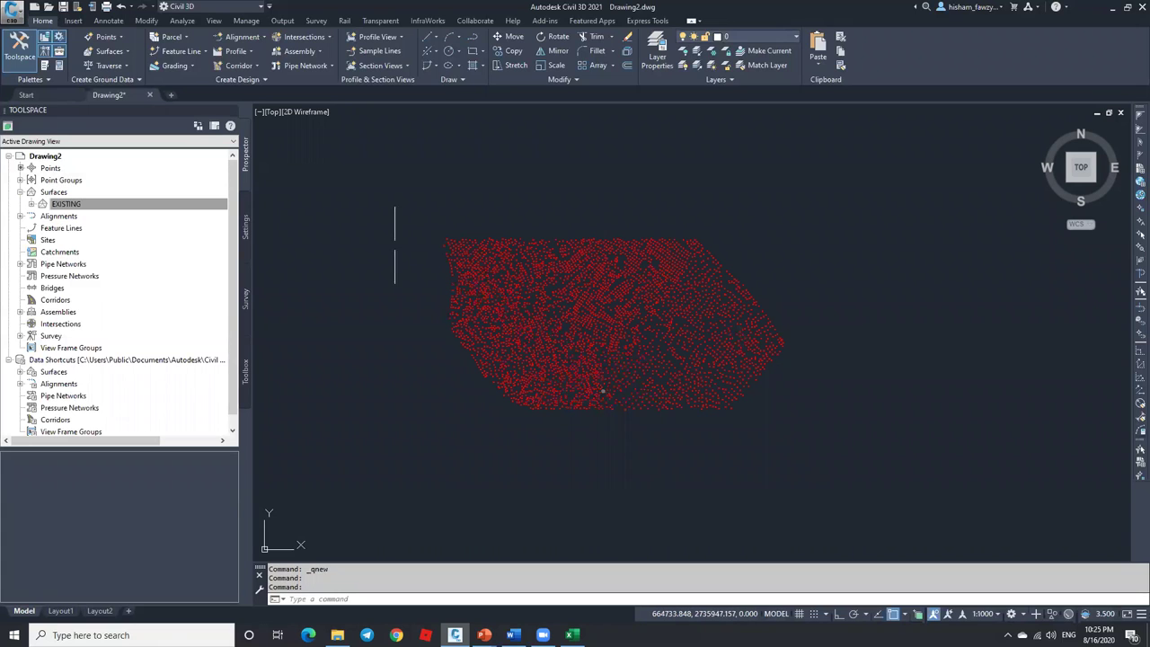
click(20, 180)
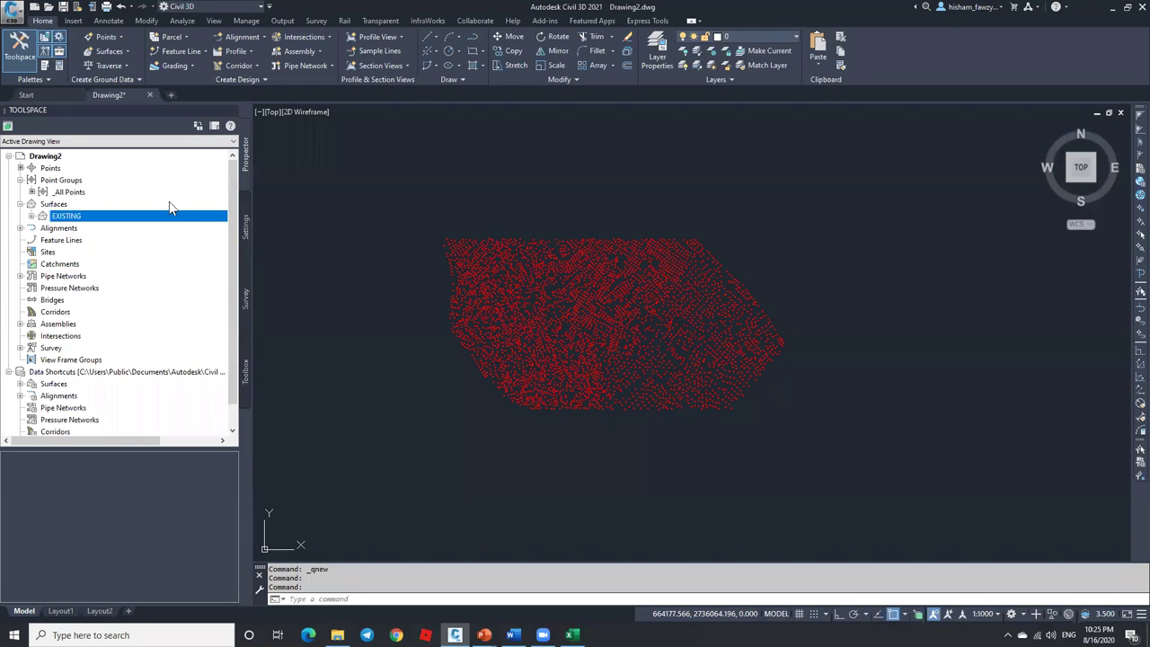
scroll(424, 282, up, 2)
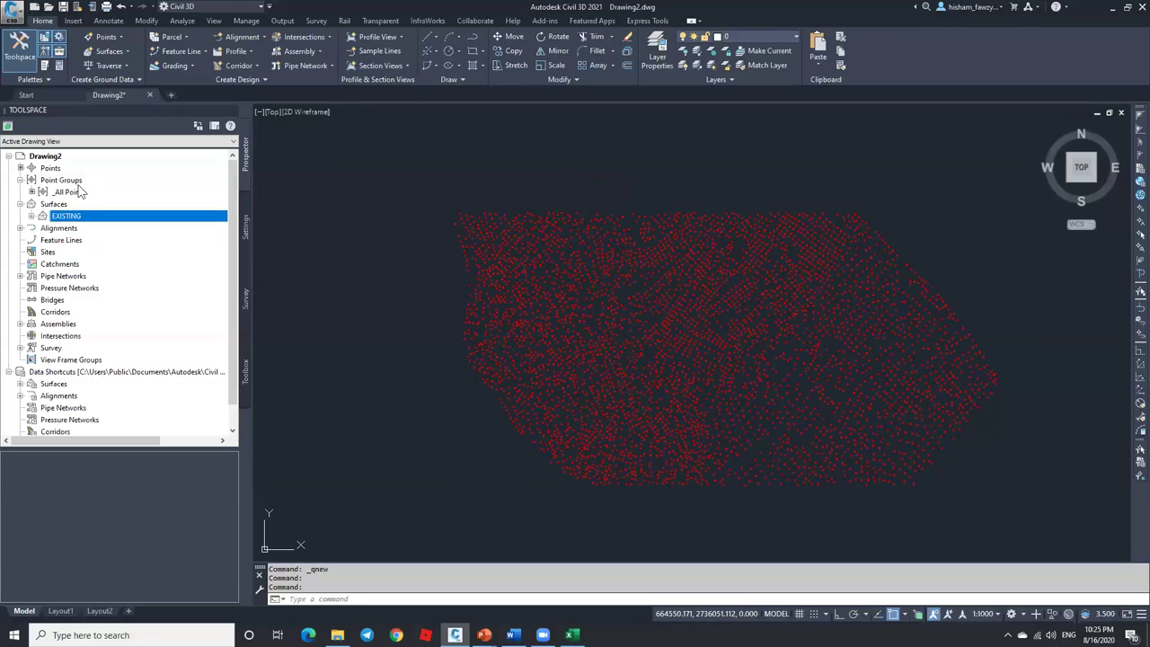
mouse_move(84, 198)
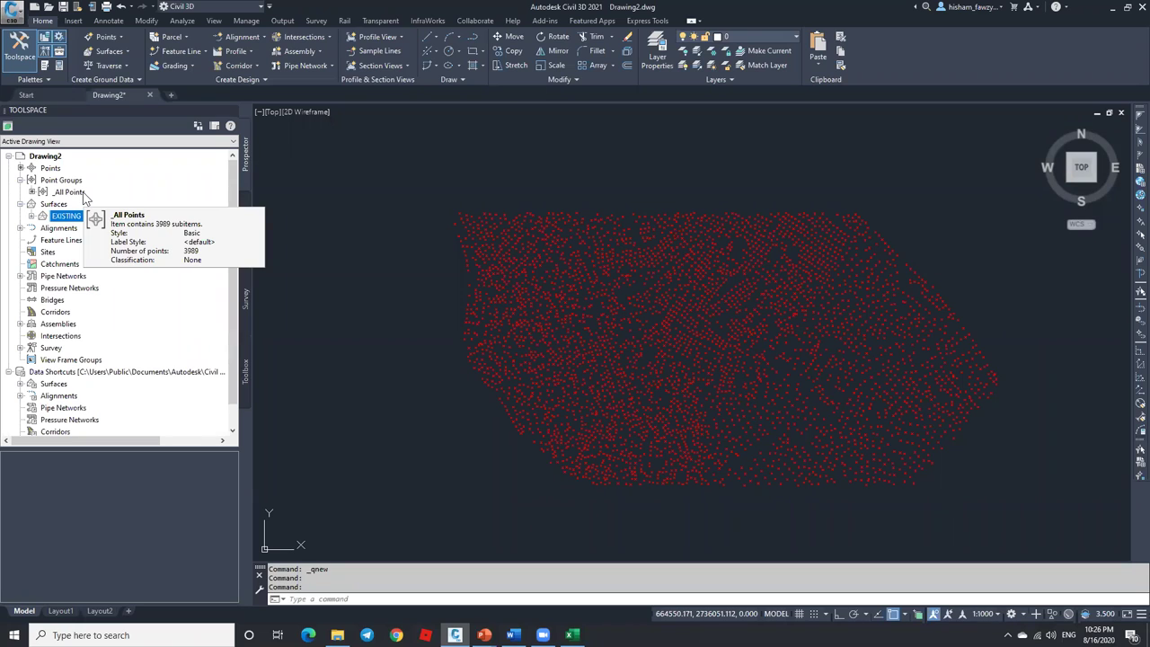
click(84, 194)
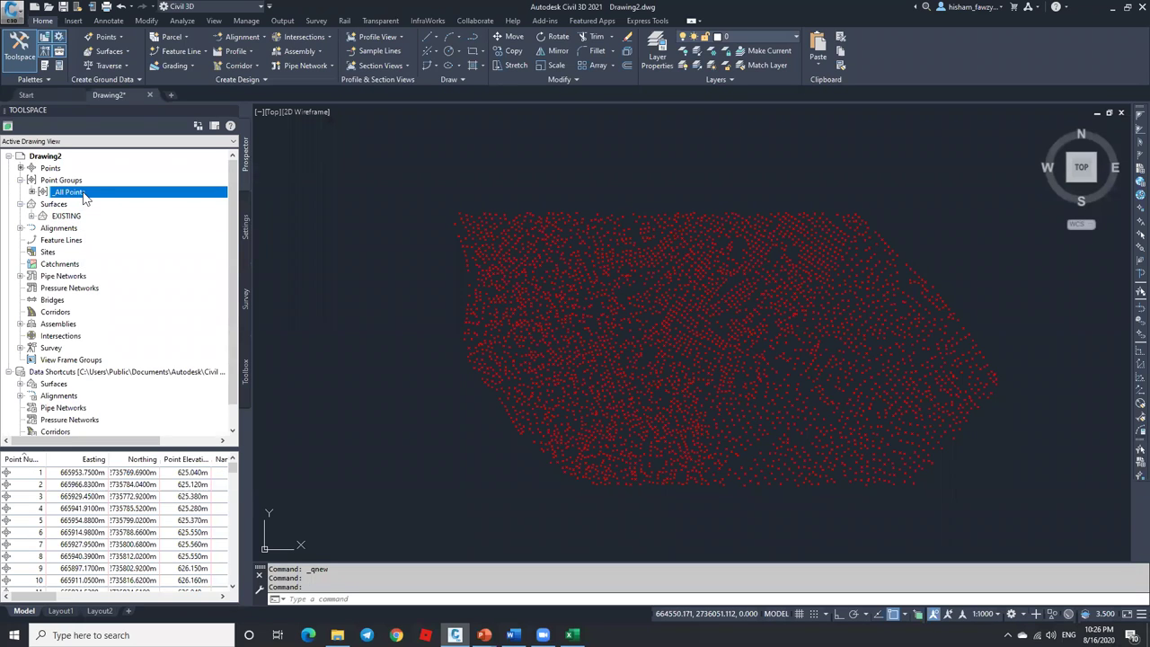
click(70, 217)
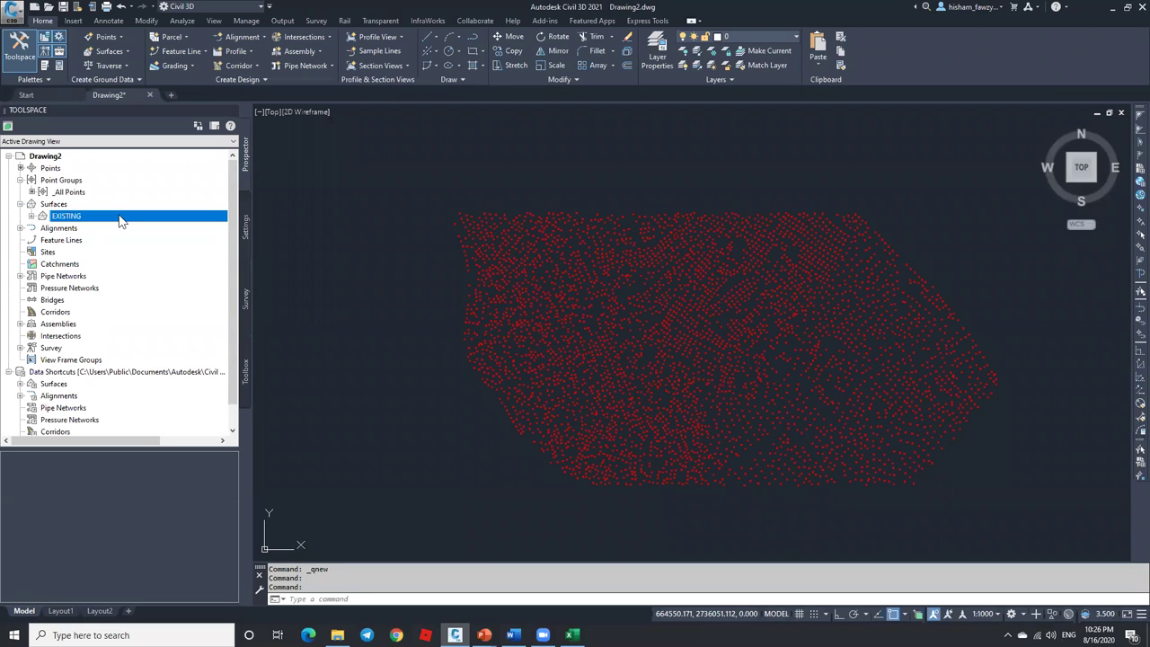
Expand EXISTING's Definition and browse its point files, point groups and contours entries.
click(31, 218)
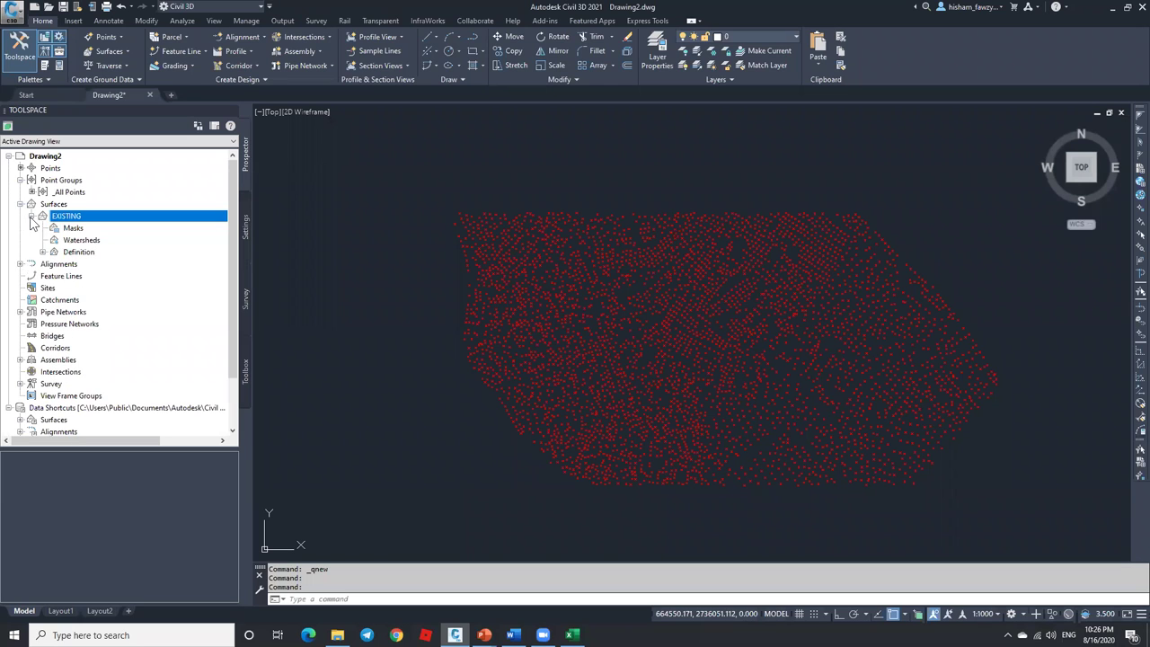
click(66, 254)
click(43, 253)
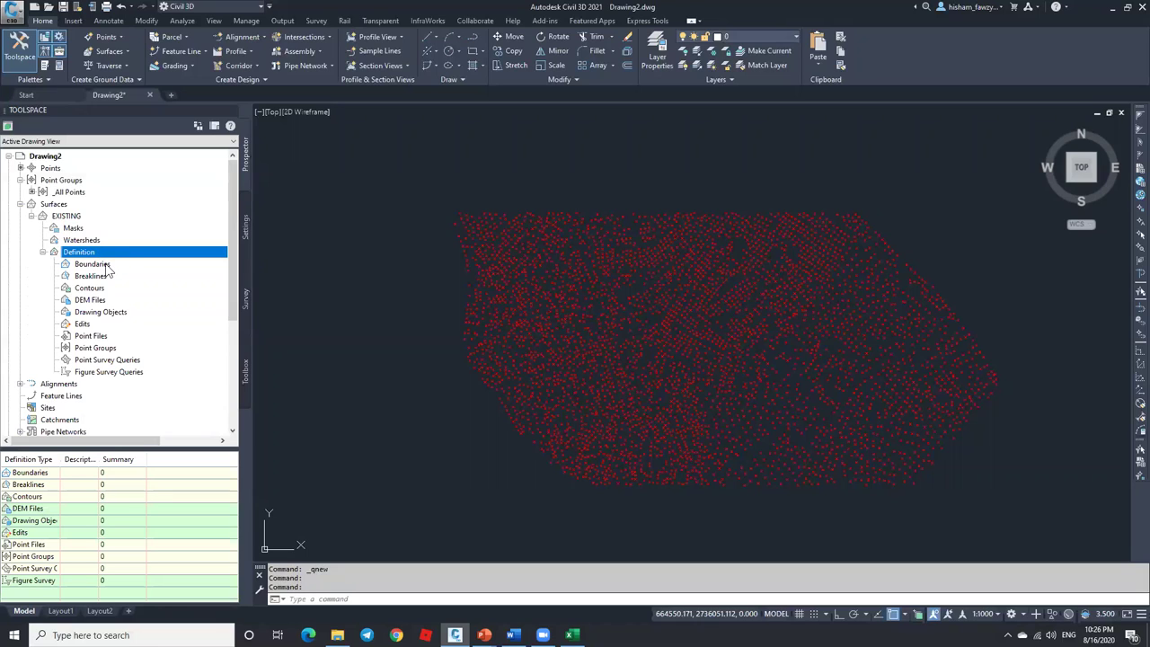
click(104, 337)
click(128, 347)
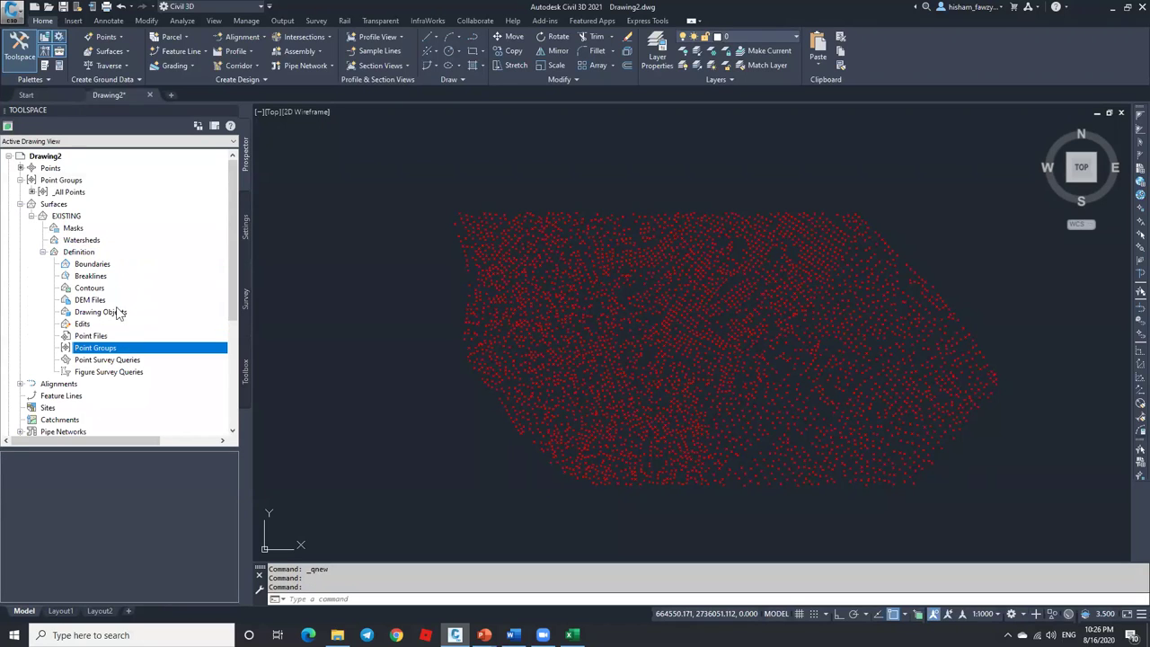
click(118, 288)
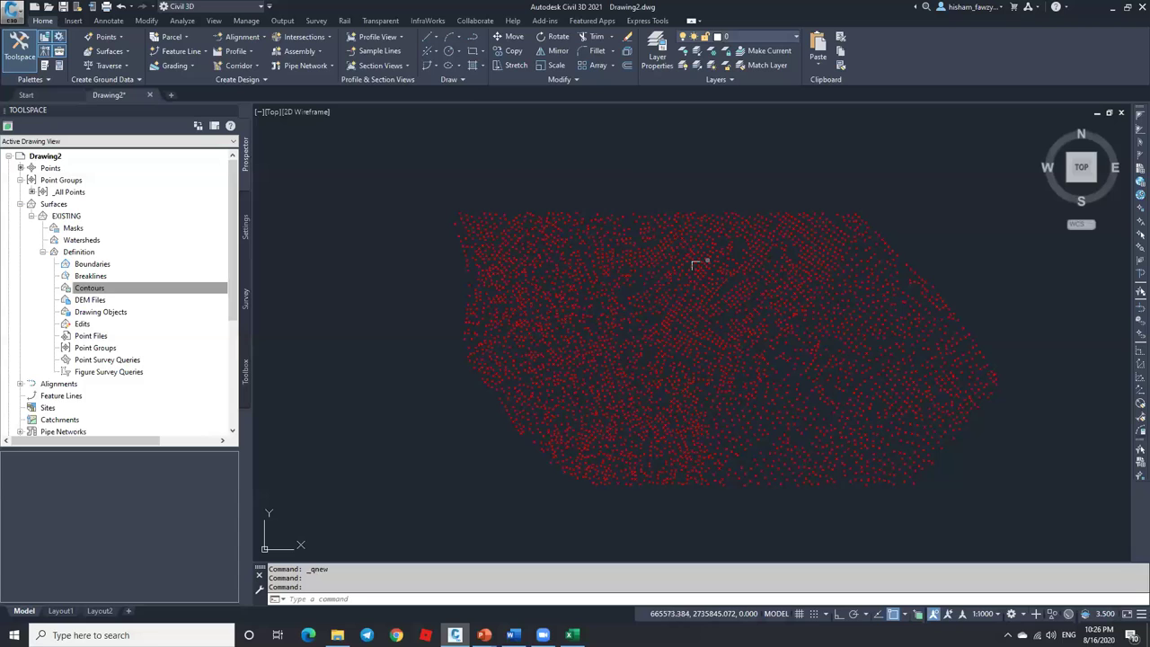
Open the Add point group dialog for EXISTING, view _All Points, then cancel it.
right_click(134, 351)
click(168, 354)
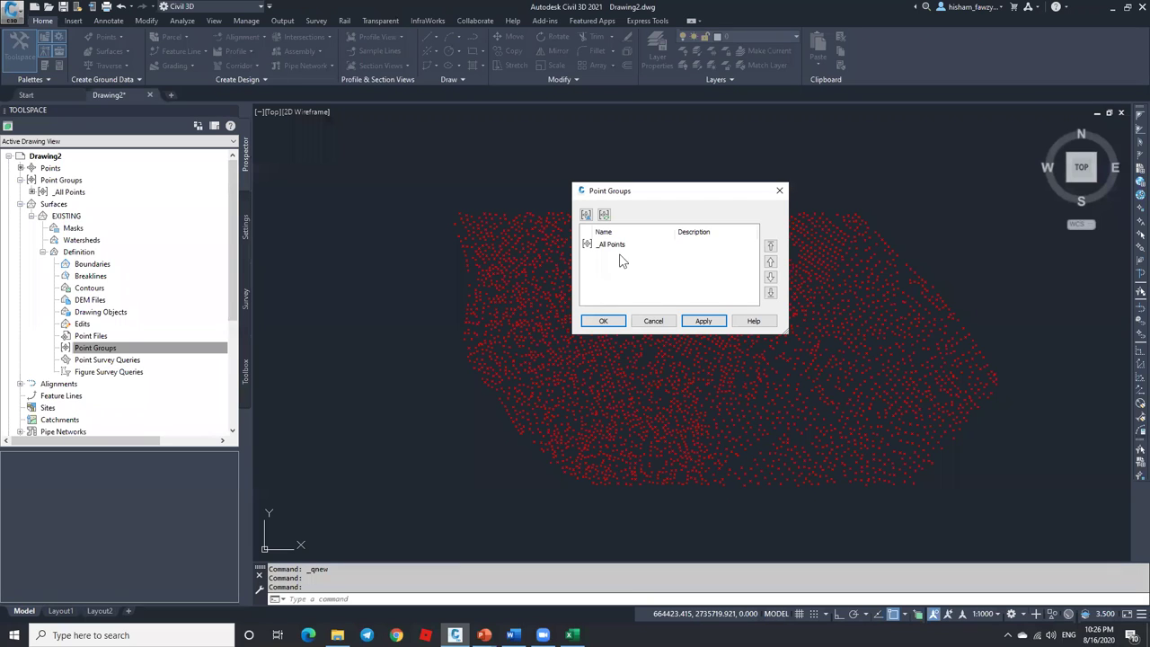
click(620, 246)
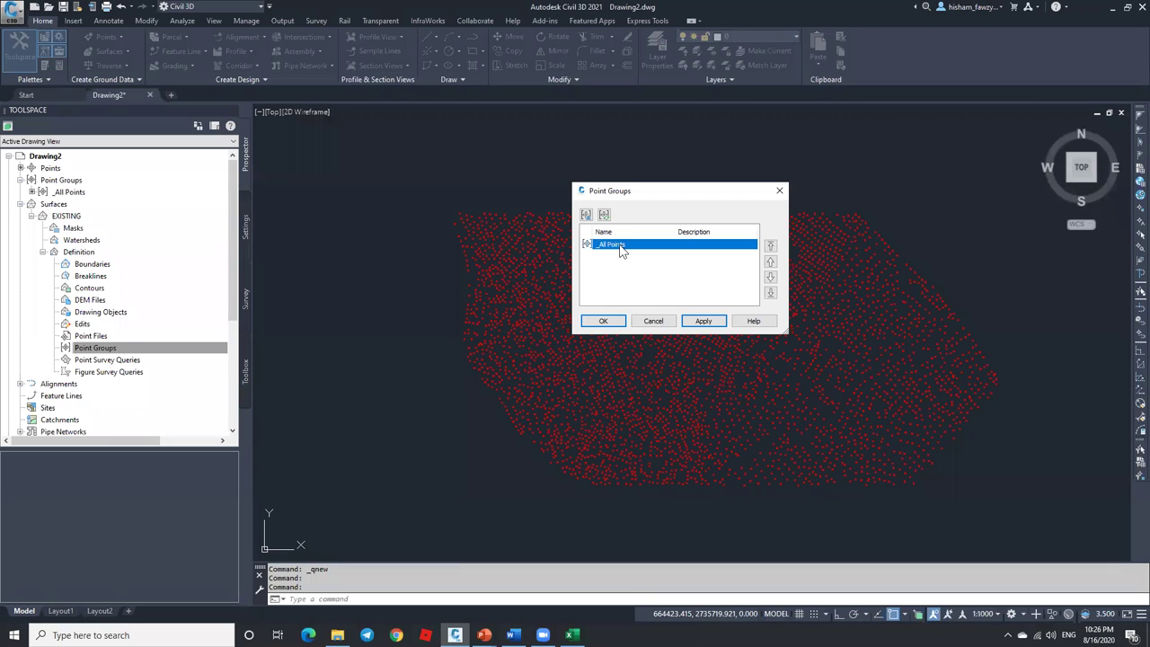
click(655, 324)
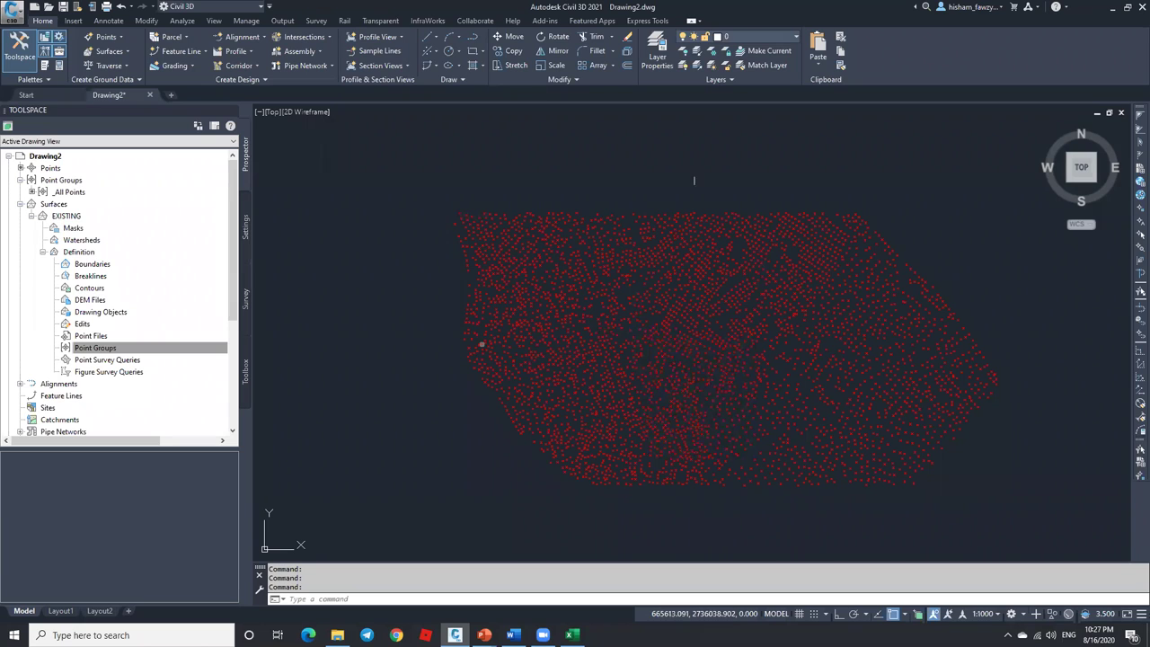
Start a new point group named EG including points by number, window-selecting all 3989 points.
right_click(99, 182)
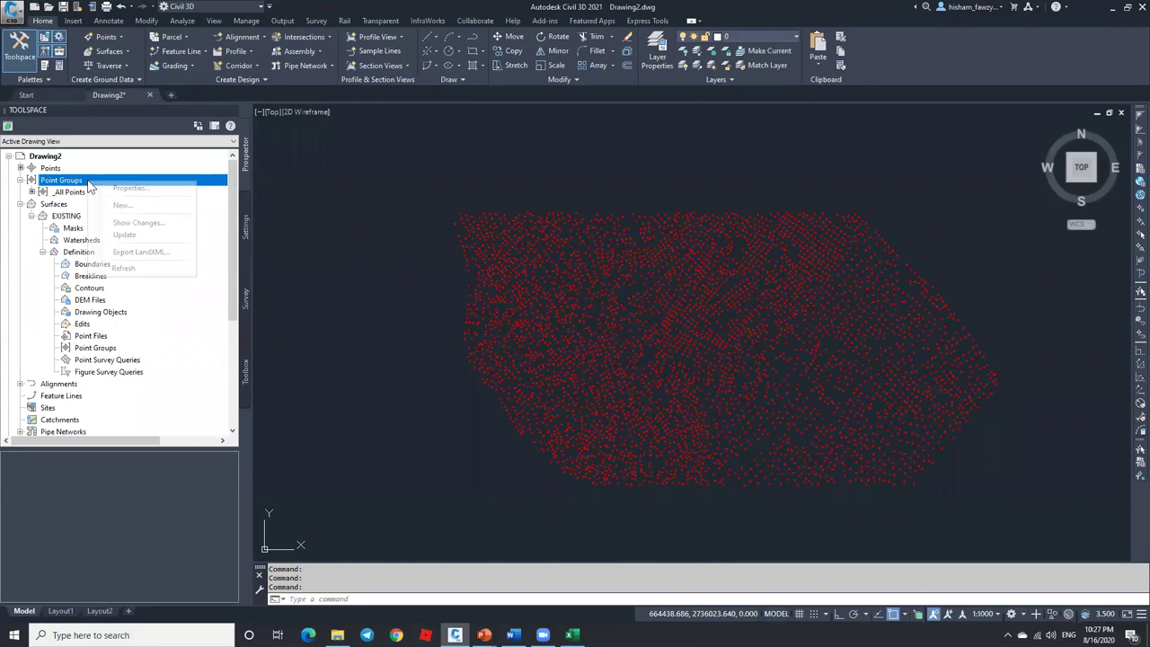
click(122, 209)
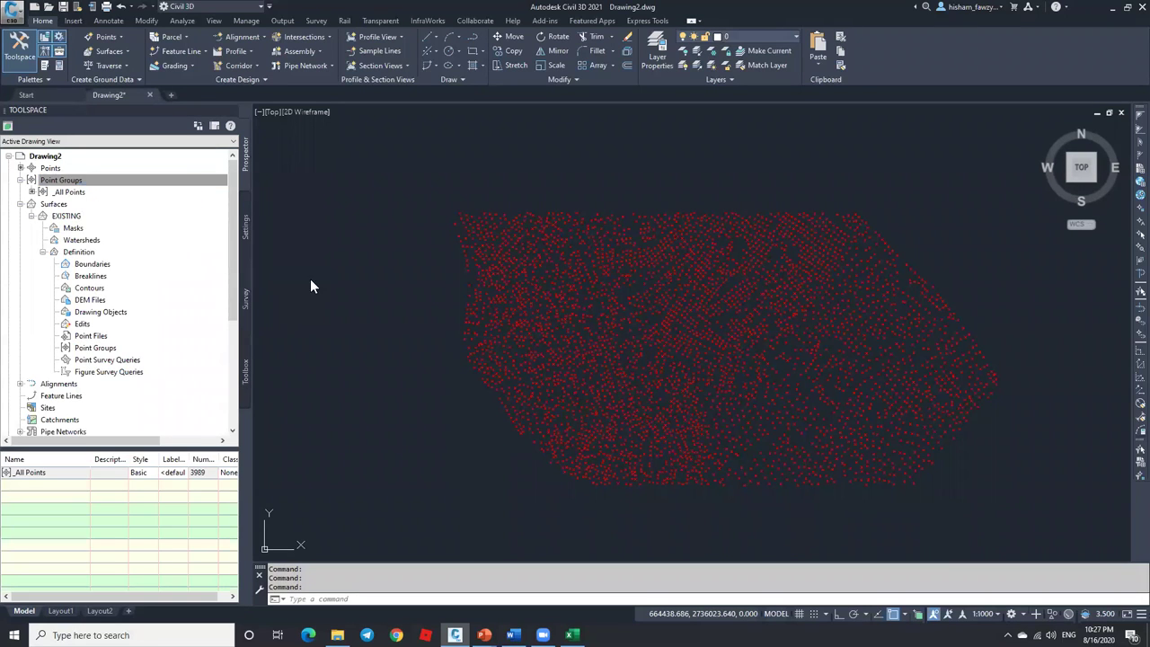
drag(542, 204, 469, 205)
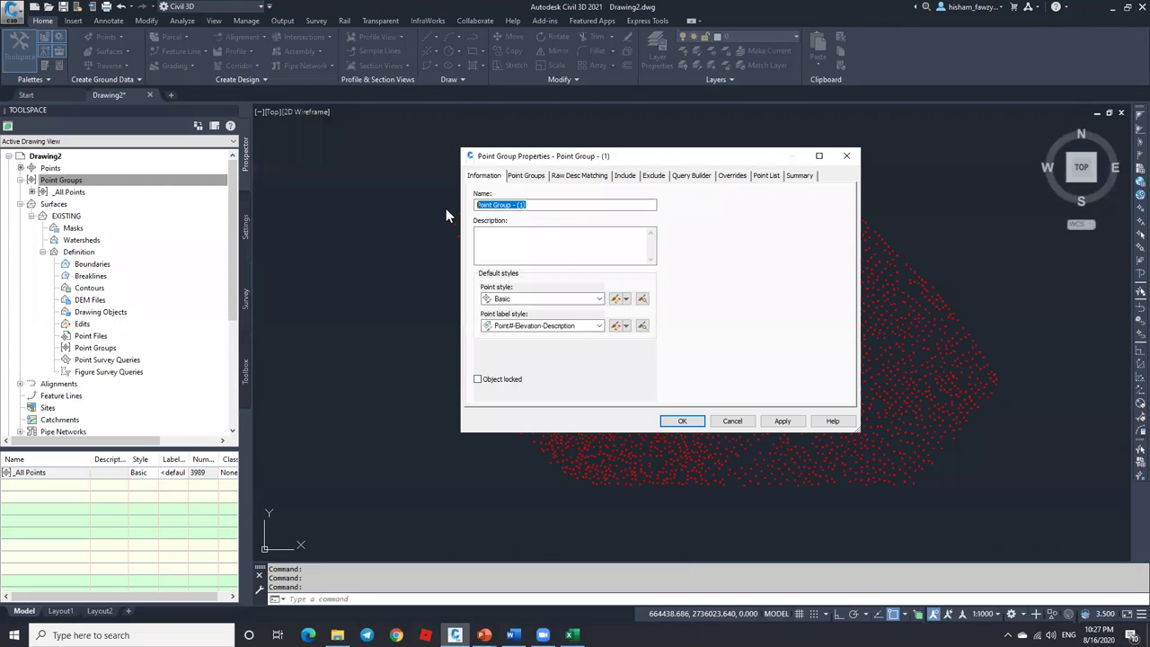
text(EG)
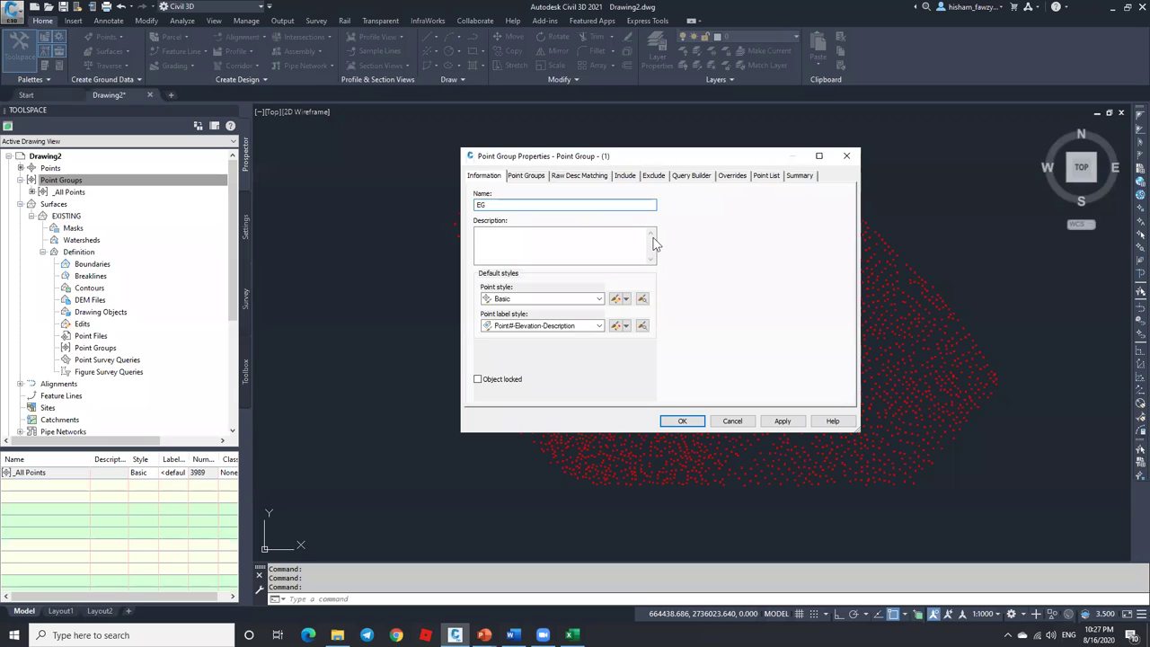
click(631, 177)
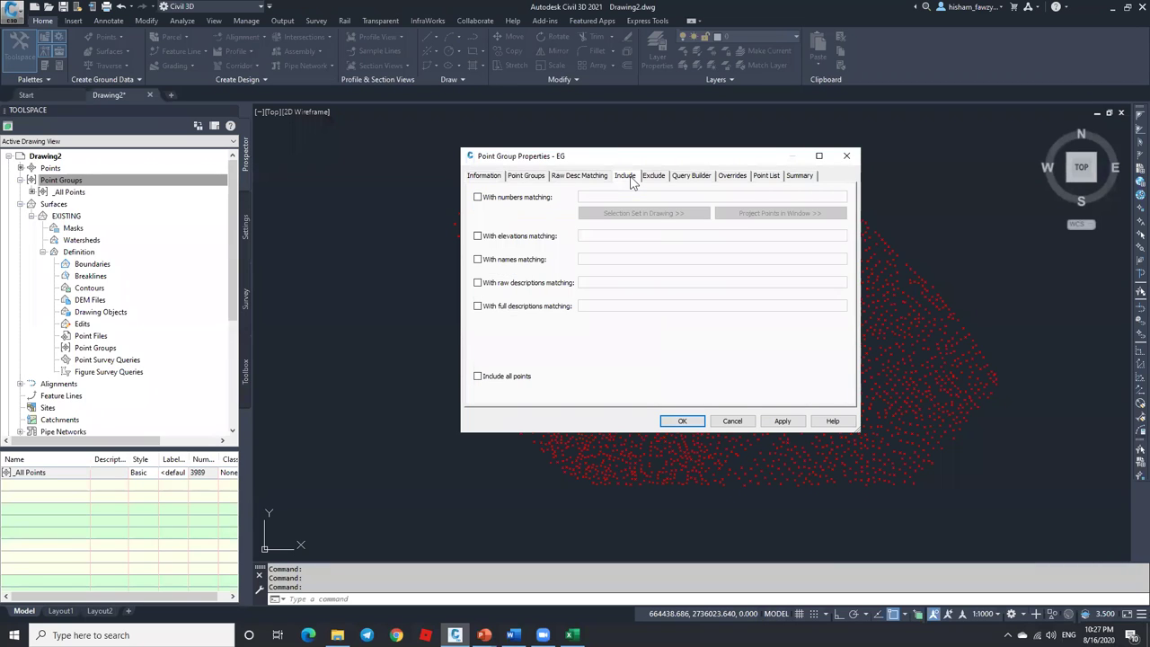
click(494, 200)
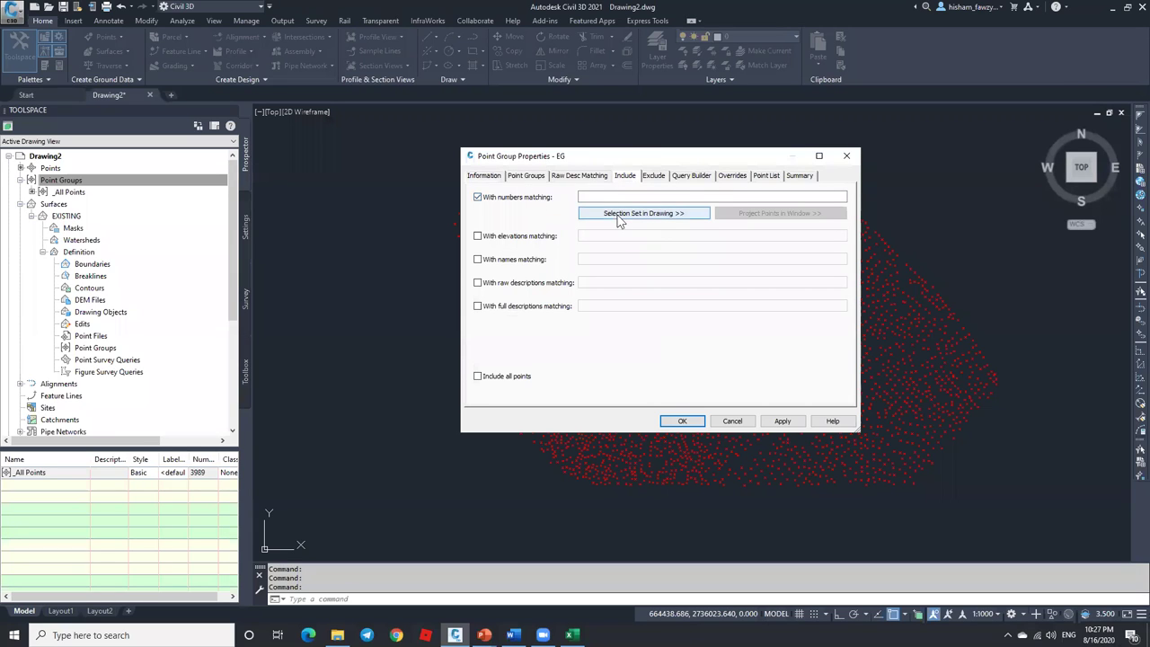
click(624, 218)
click(390, 141)
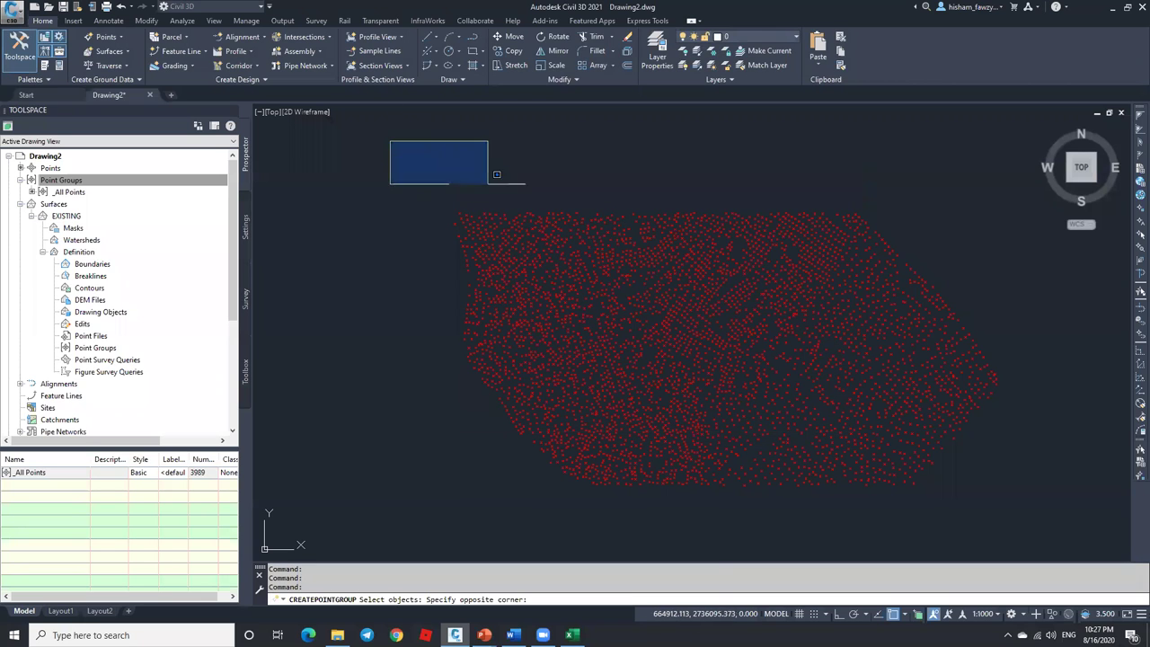
click(1052, 540)
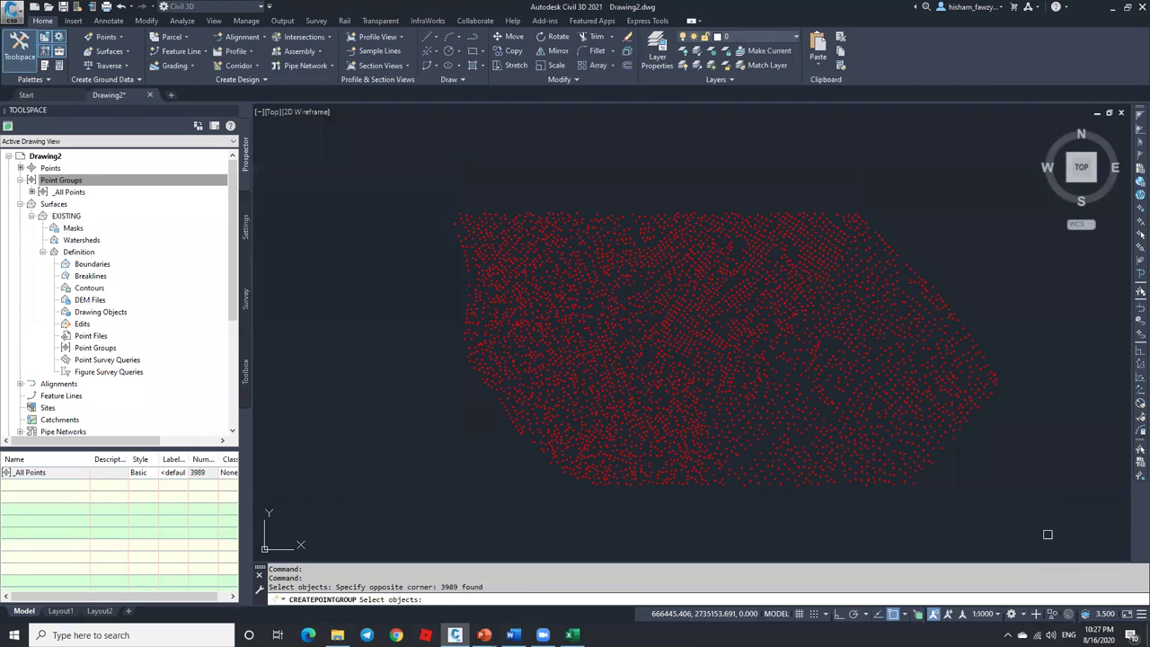
key(Return)
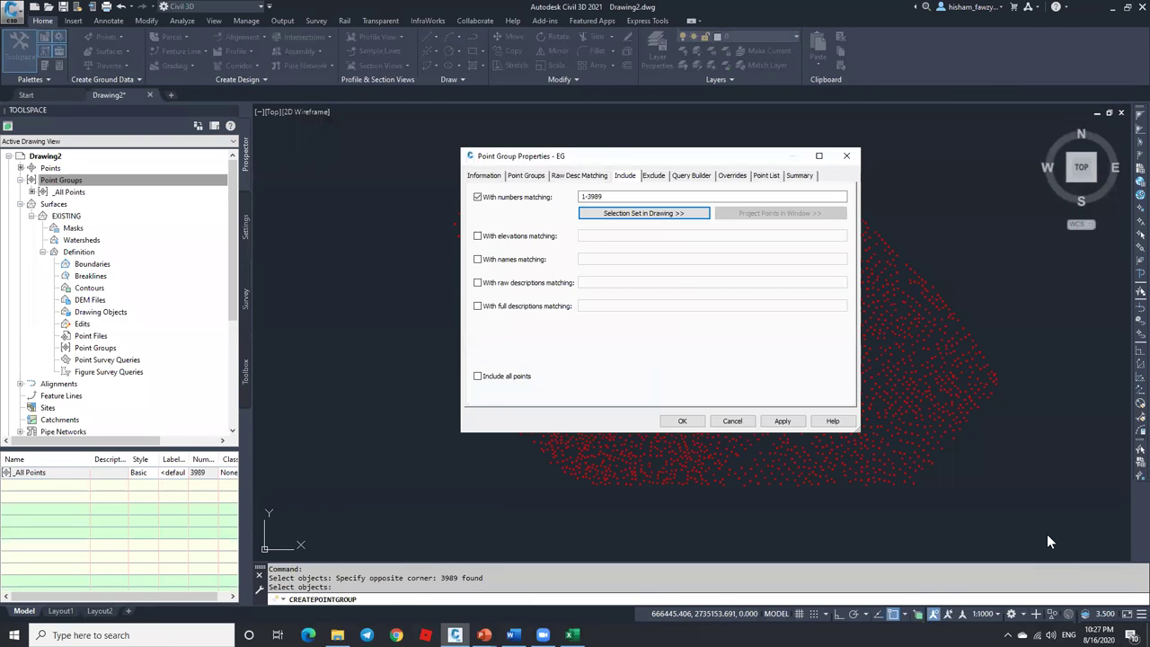
Set the EG group's point label style to <none> and create the group.
click(492, 176)
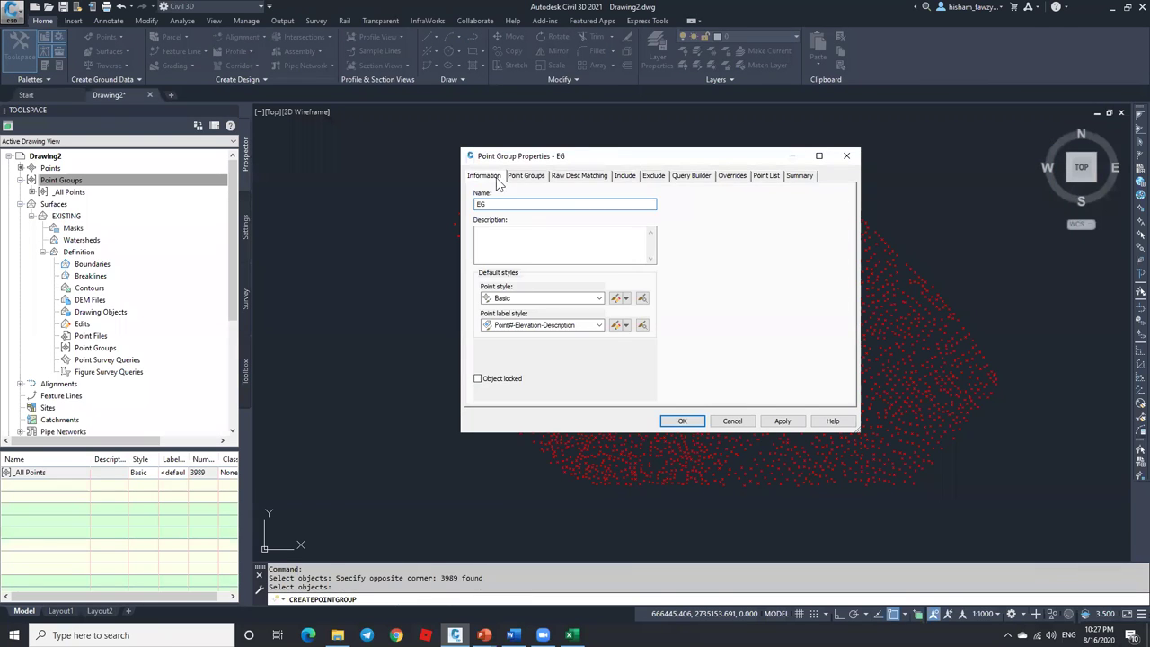
click(545, 328)
click(519, 336)
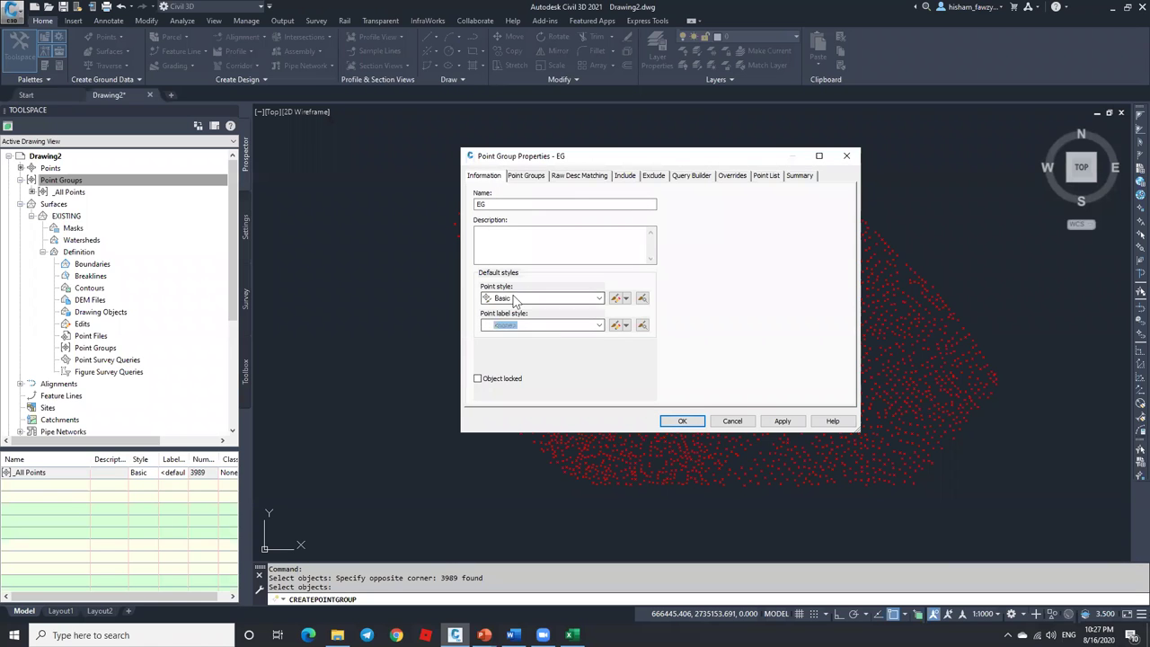
click(680, 422)
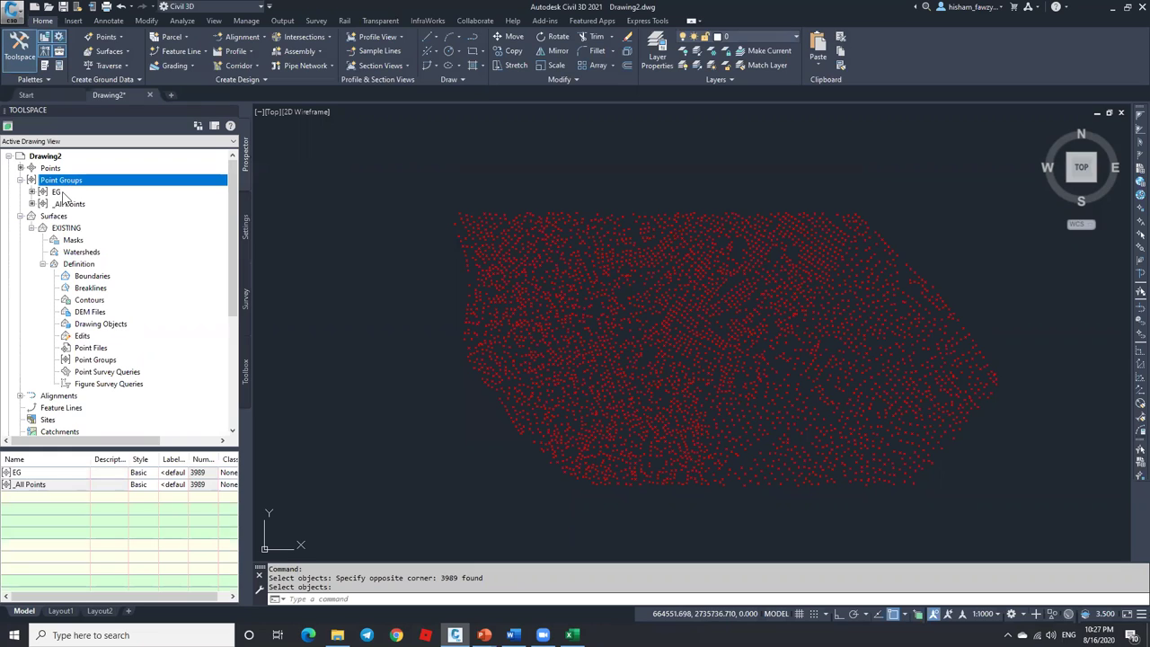
click(64, 192)
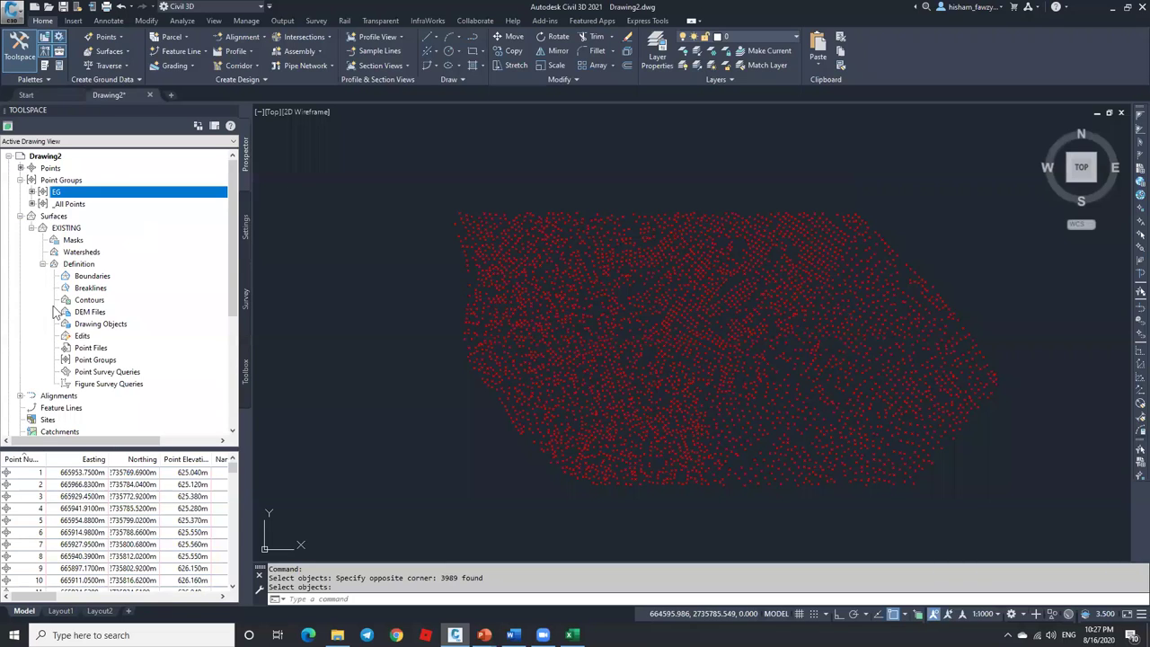
Add point group EG to the EXISTING surface's Definition.
right_click(113, 361)
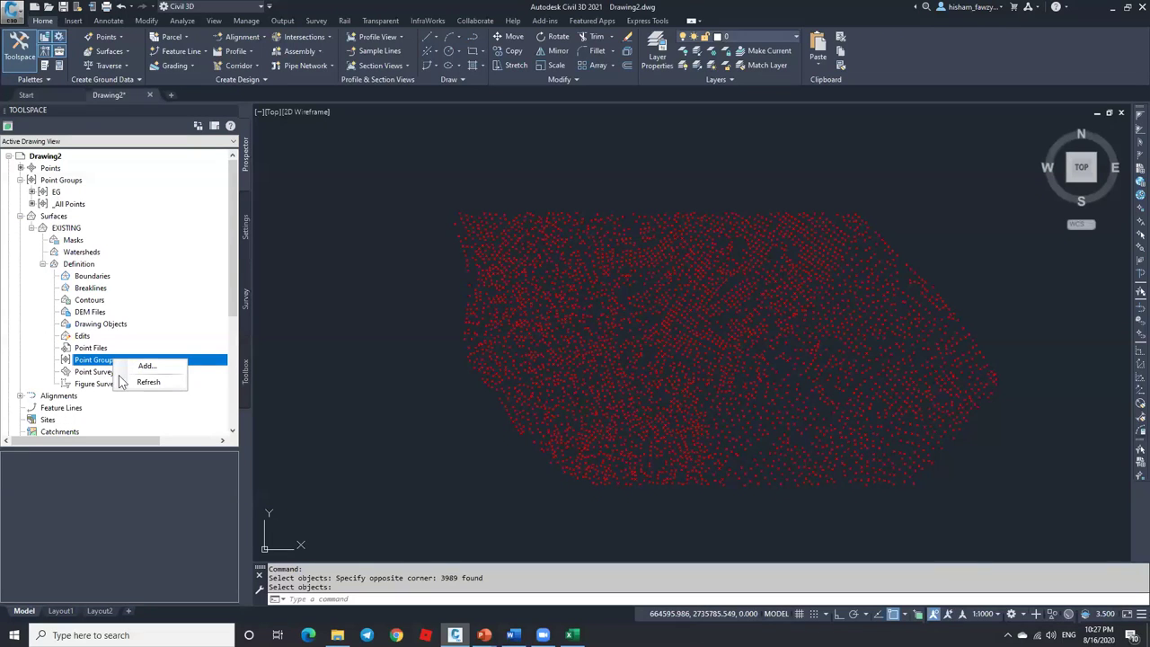
click(146, 366)
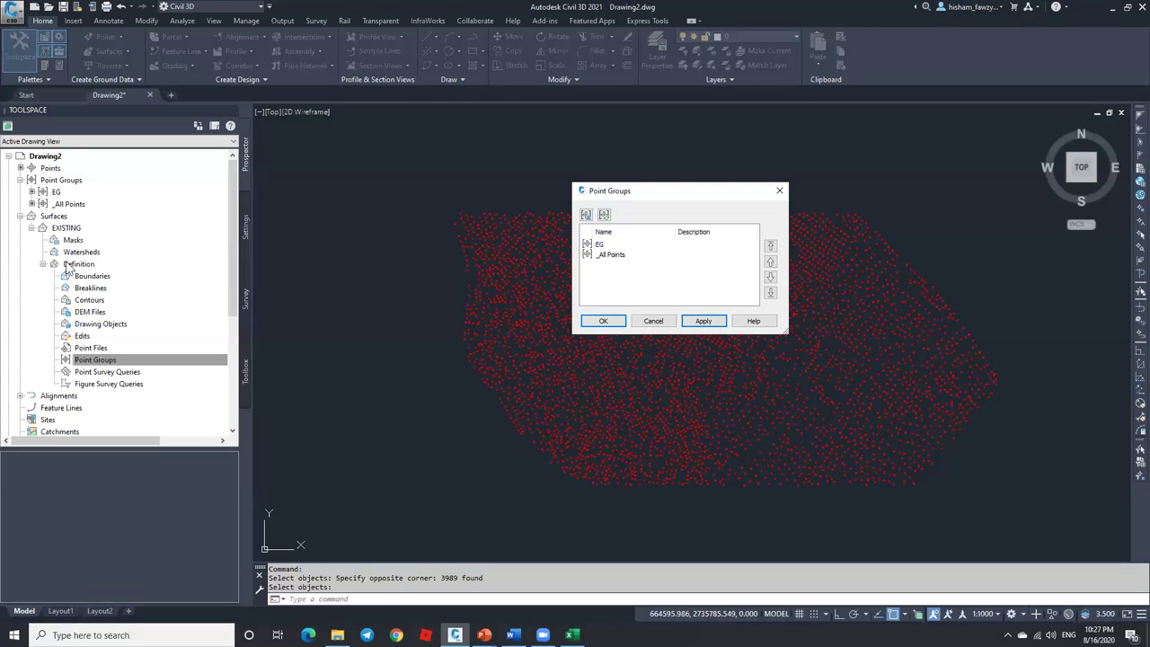
click(598, 245)
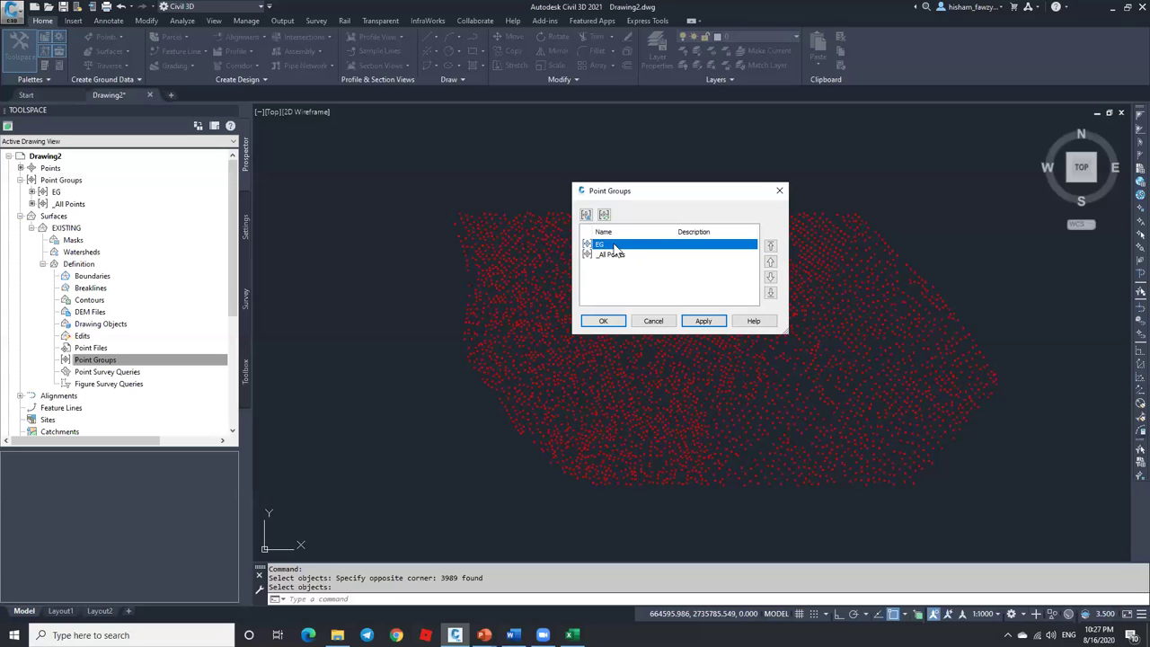
click(599, 322)
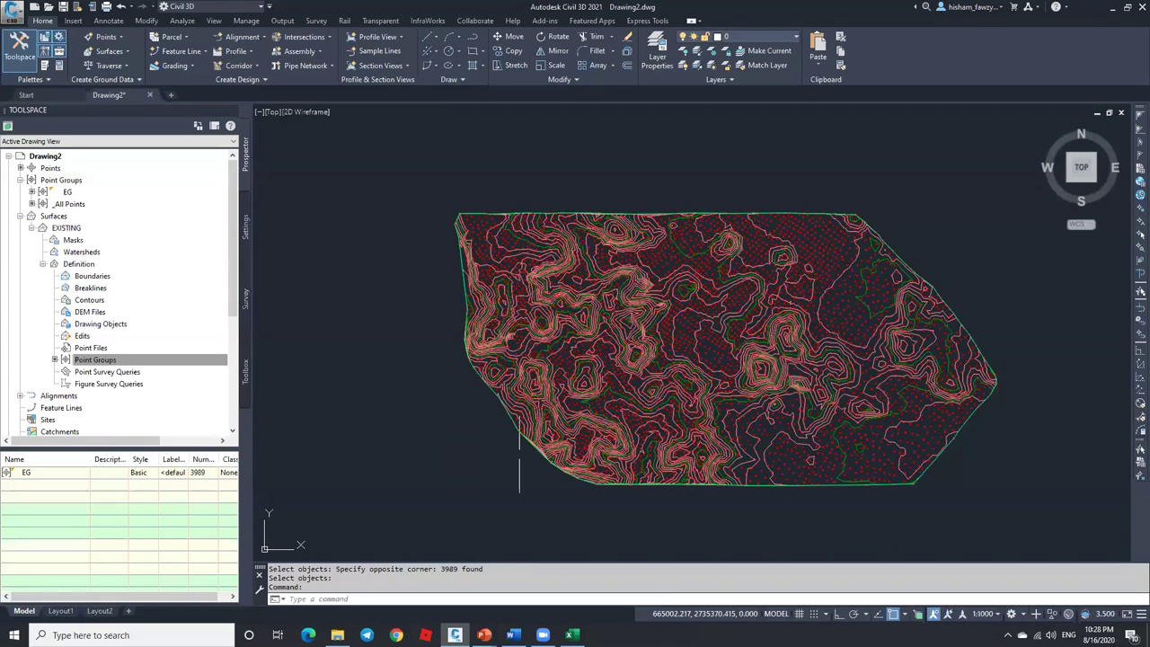
Set the EG point group's point style to <none> to hide its markers.
scroll(667, 316, up, 5)
scroll(667, 316, up, 2)
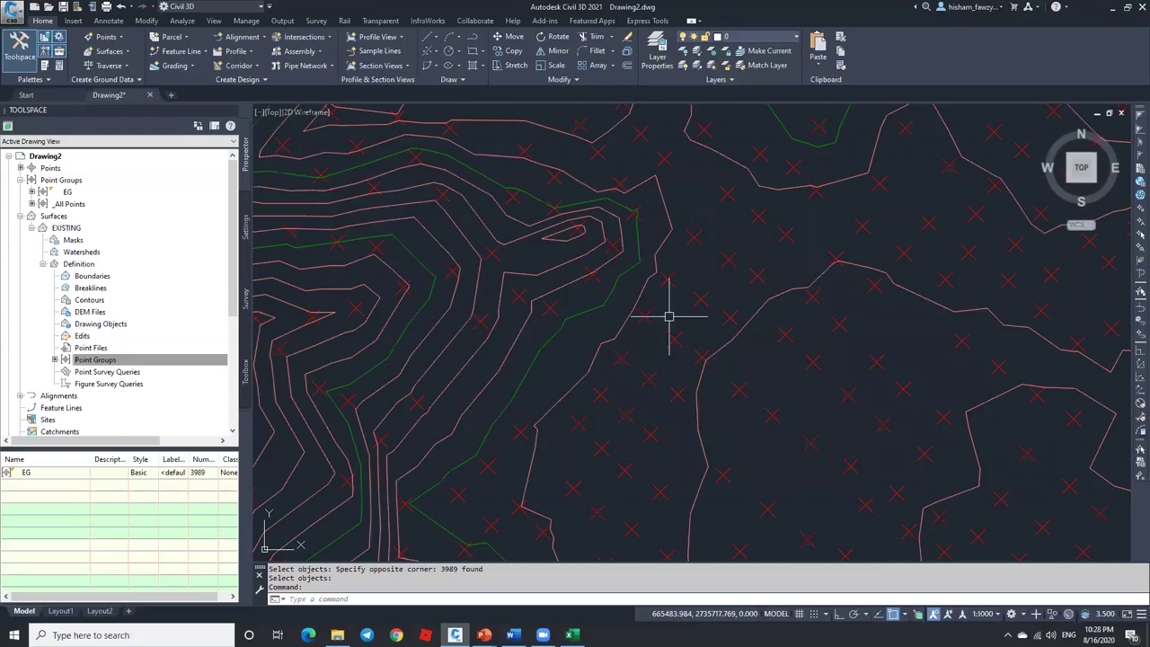
scroll(701, 206, down, 6)
scroll(444, 233, up, 3)
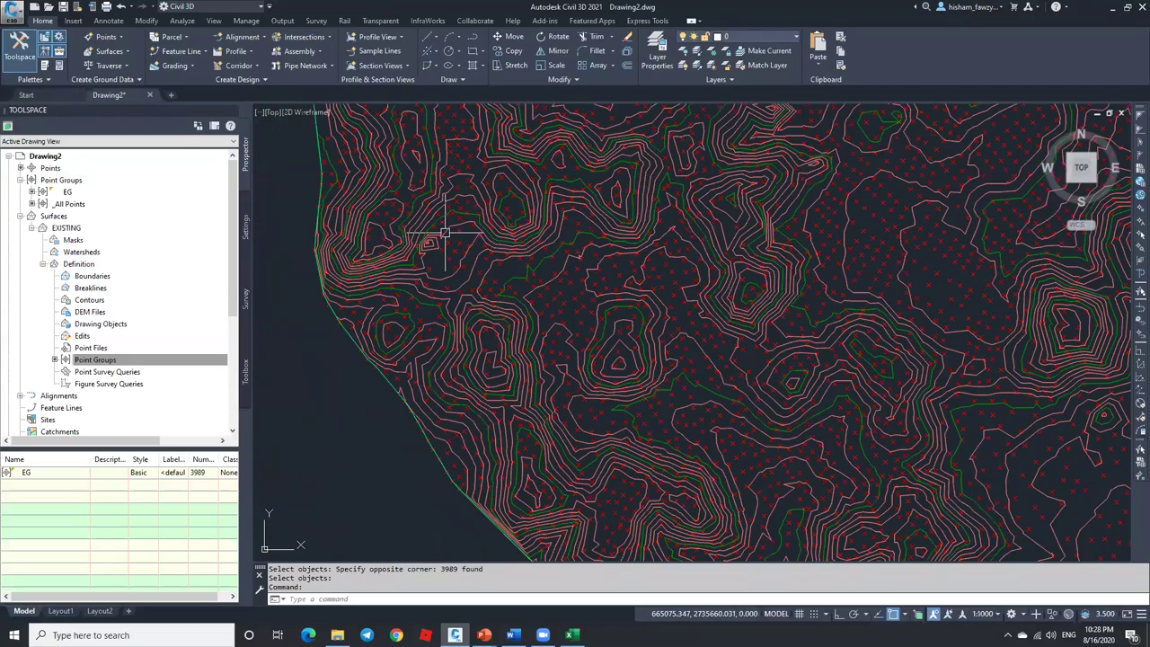
scroll(588, 279, down, 3)
scroll(711, 329, up, 5)
mouse_move(630, 336)
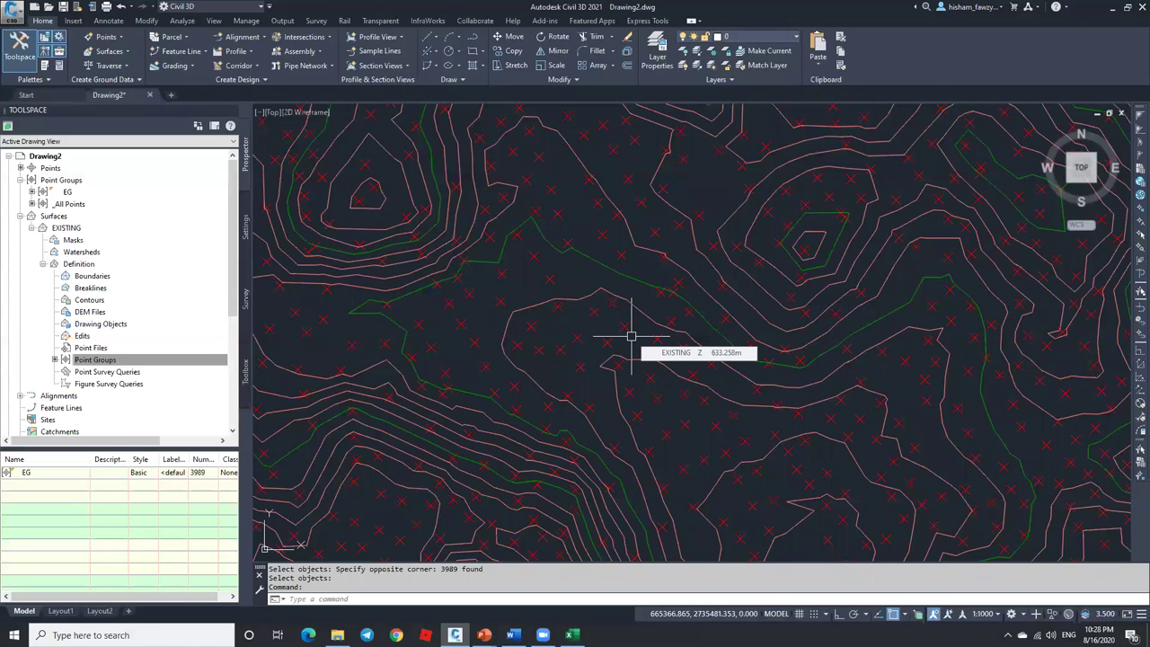
right_click(112, 192)
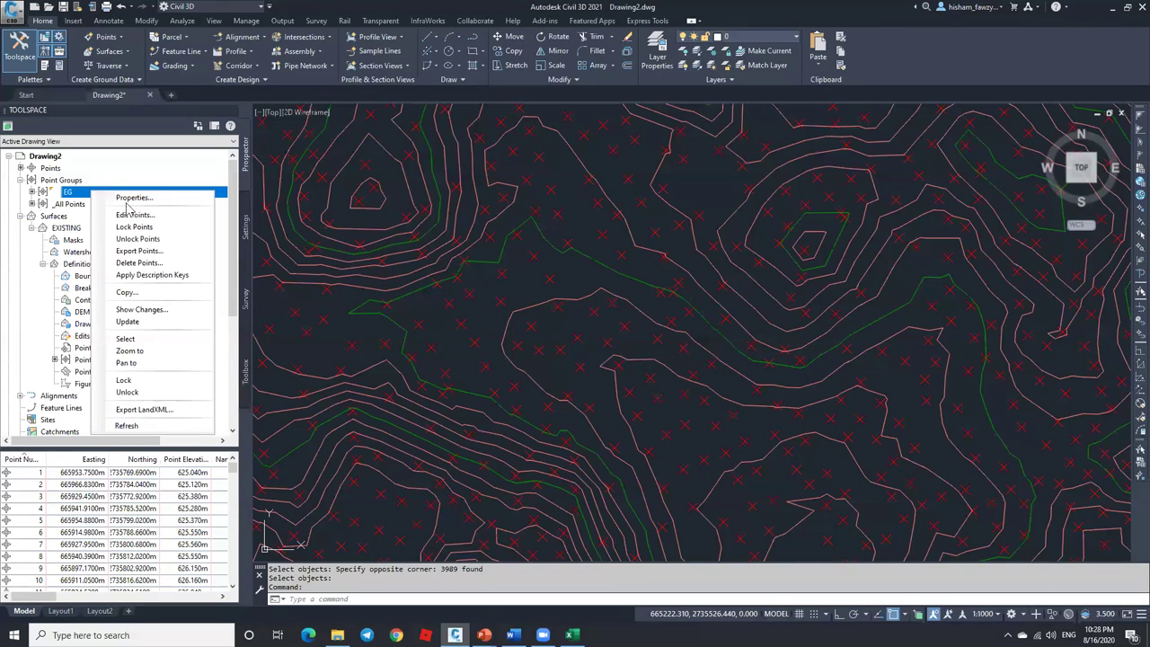
click(144, 197)
click(539, 299)
scroll(539, 310, up, 1)
click(513, 310)
click(680, 421)
Restore EG's point style to Basic and collapse the EXISTING branch.
scroll(619, 319, down, 8)
scroll(683, 270, up, 4)
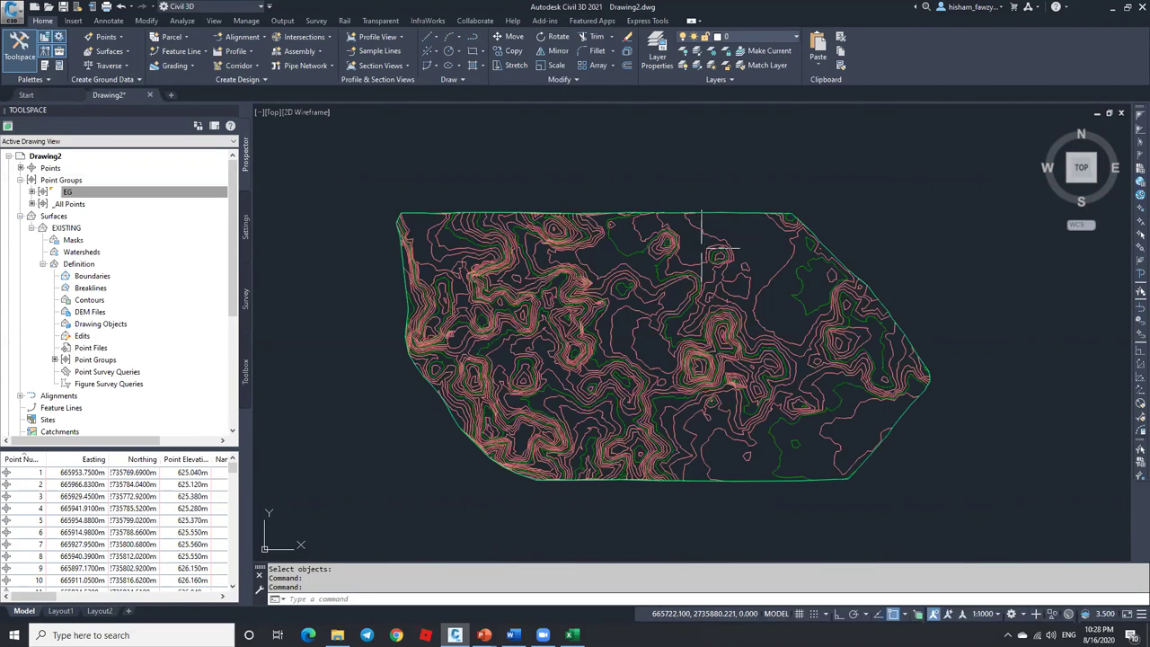
click(93, 192)
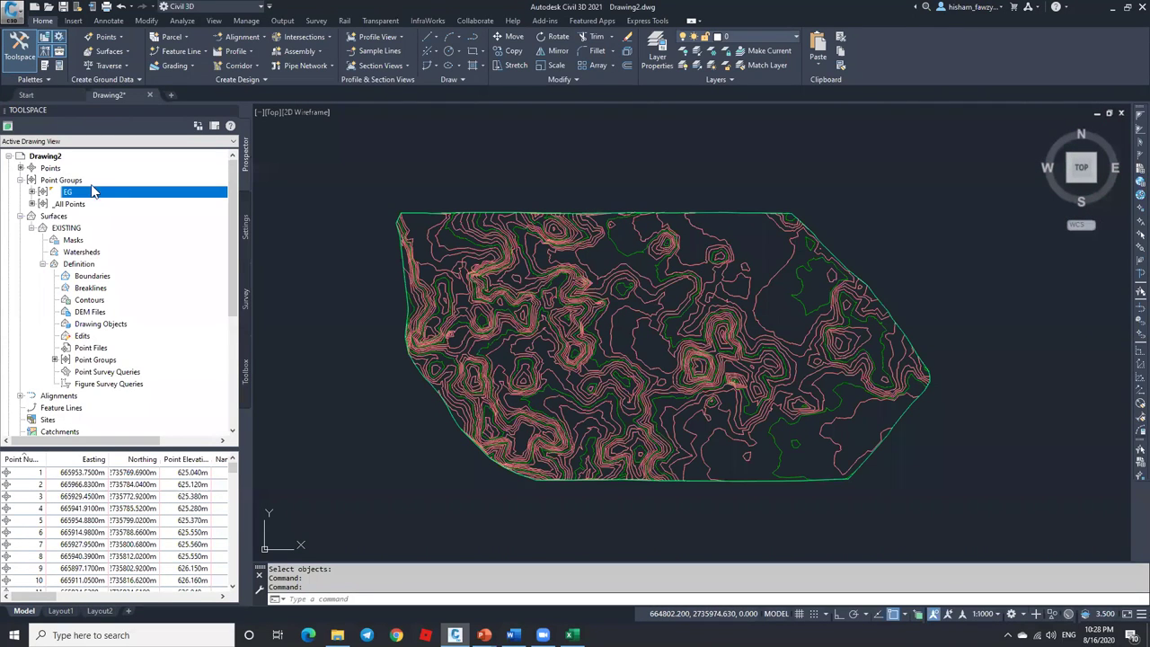
right_click(95, 193)
click(131, 193)
click(532, 299)
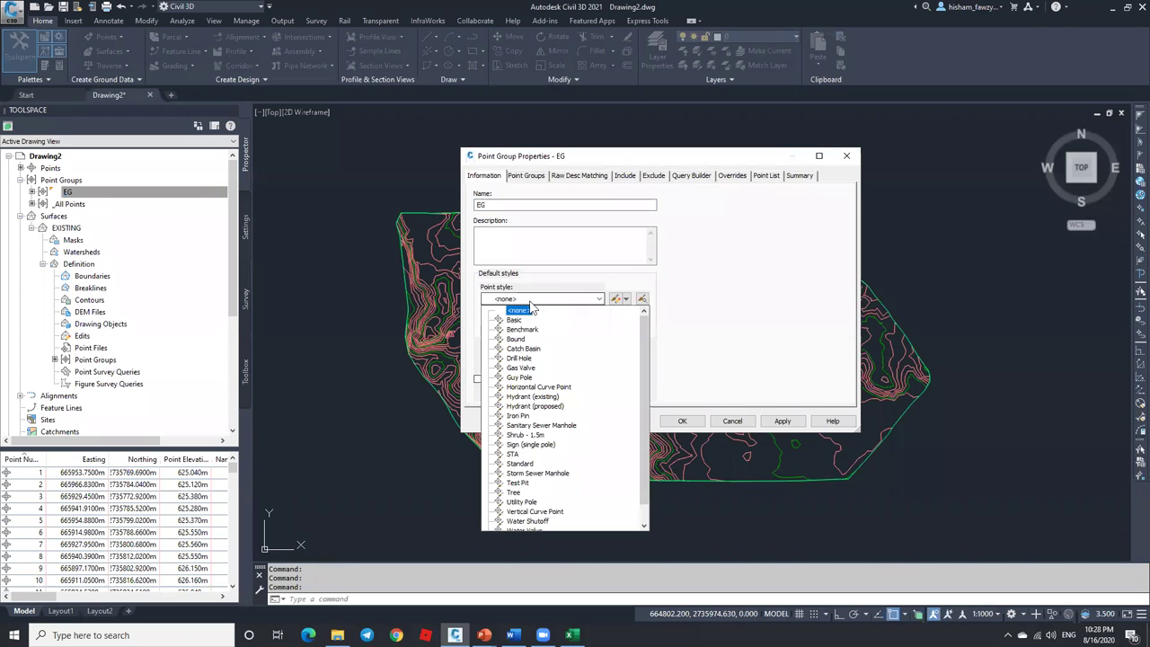
click(514, 320)
click(681, 420)
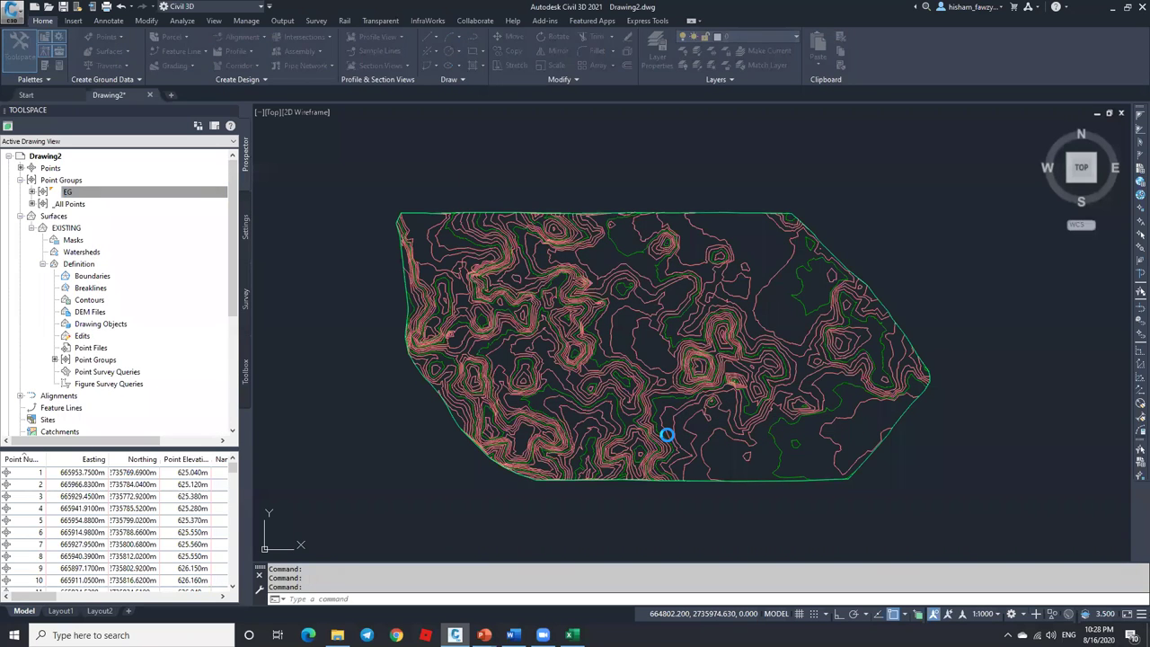
click(31, 228)
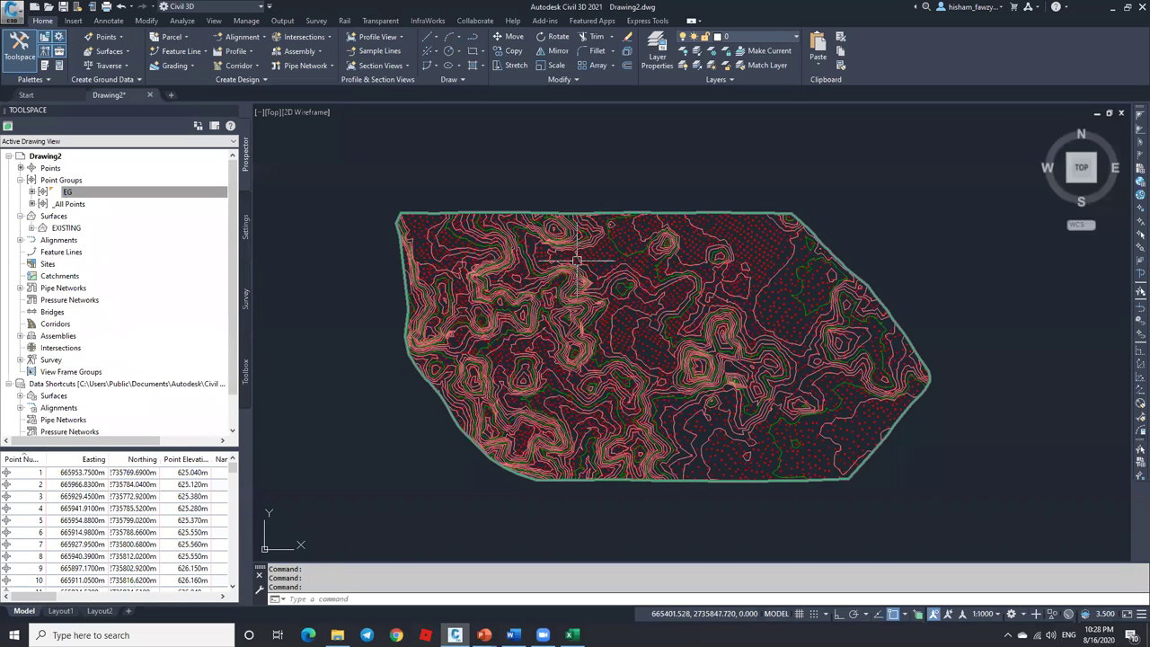
Zoom to the hilltop and delete point 3735 inside the innermost contour.
scroll(662, 210, up, 3)
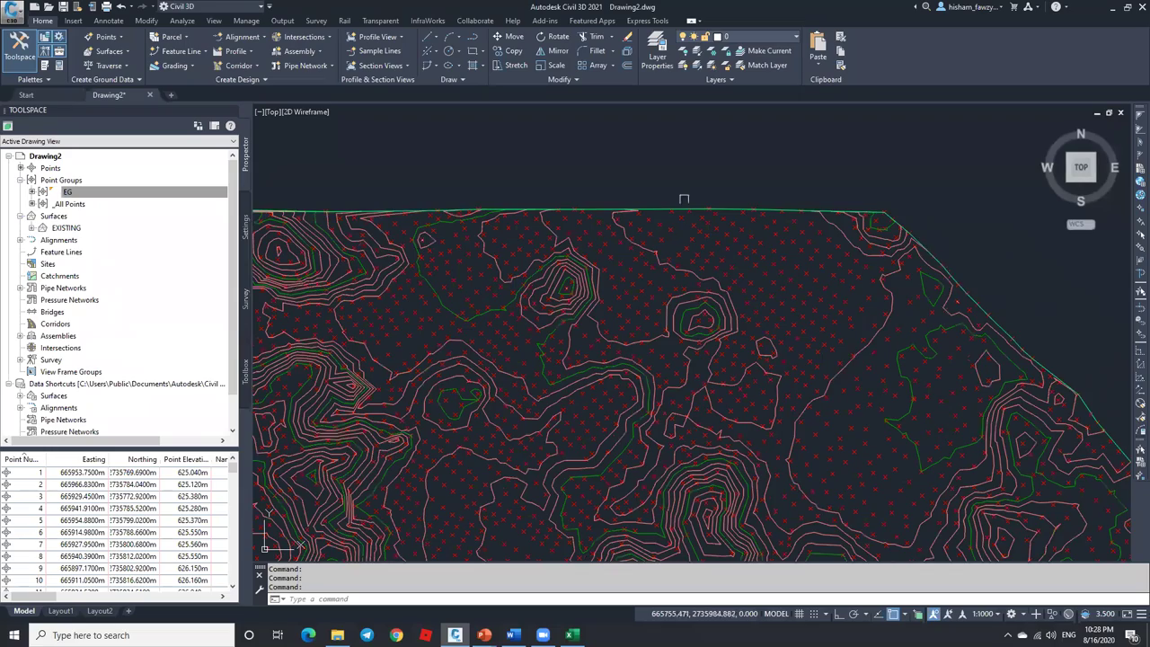
scroll(664, 198, down, 2)
middle_click(539, 305)
middle_click(539, 305)
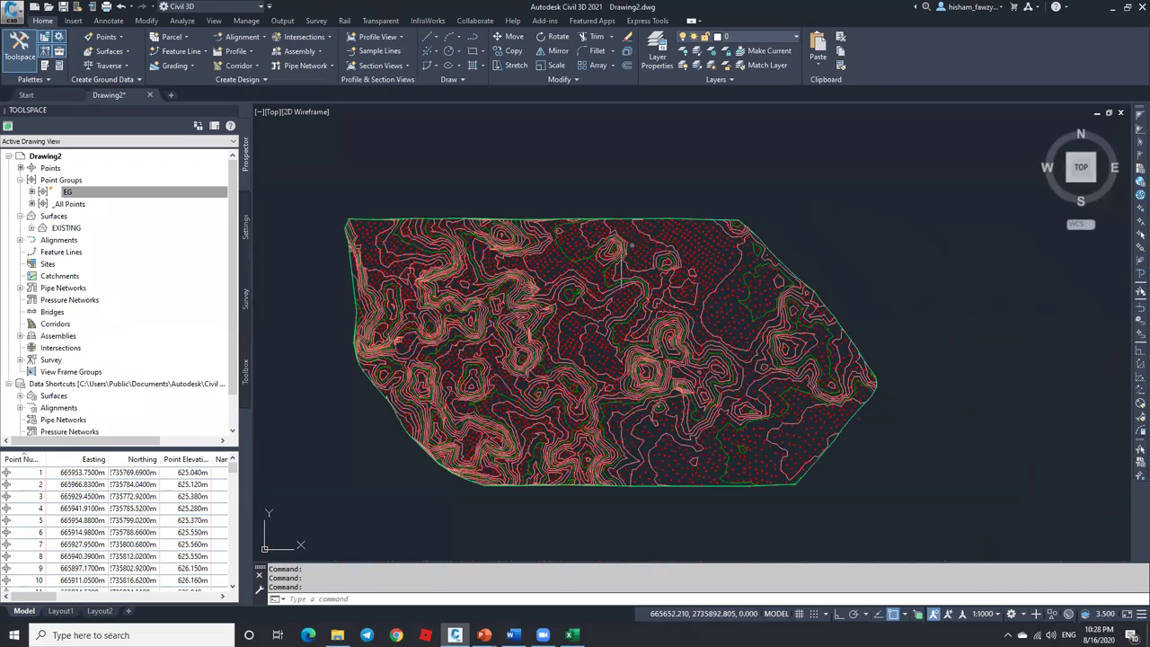
scroll(403, 398, up, 5)
scroll(406, 393, down, 5)
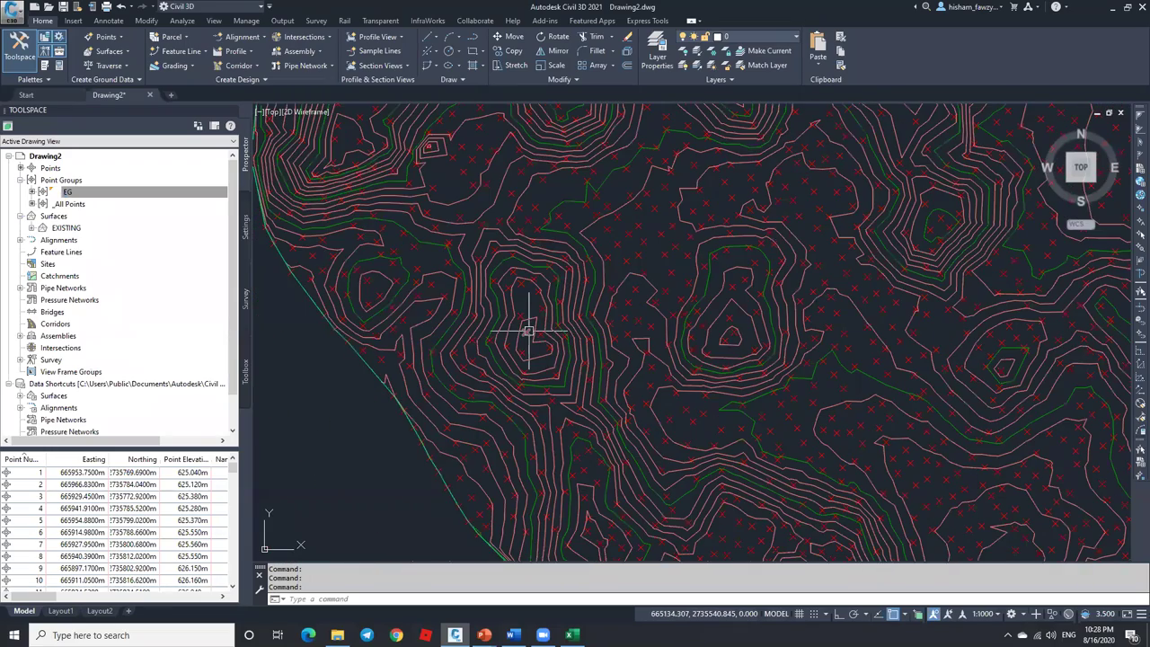
scroll(419, 133, up, 10)
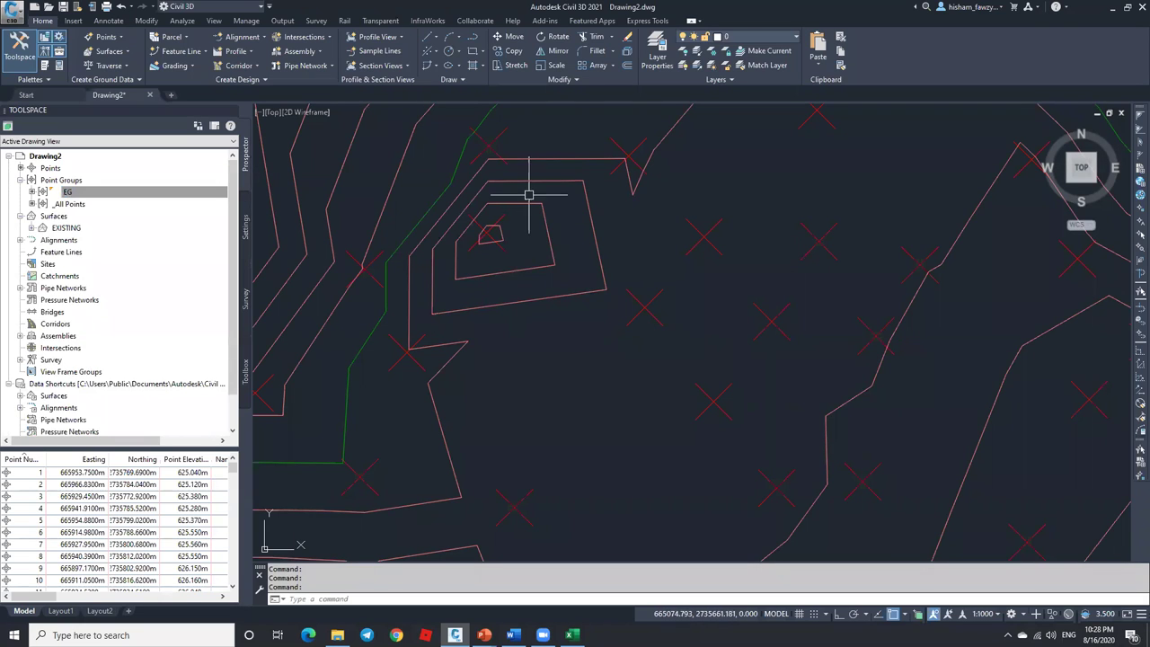
click(487, 232)
key(Delete)
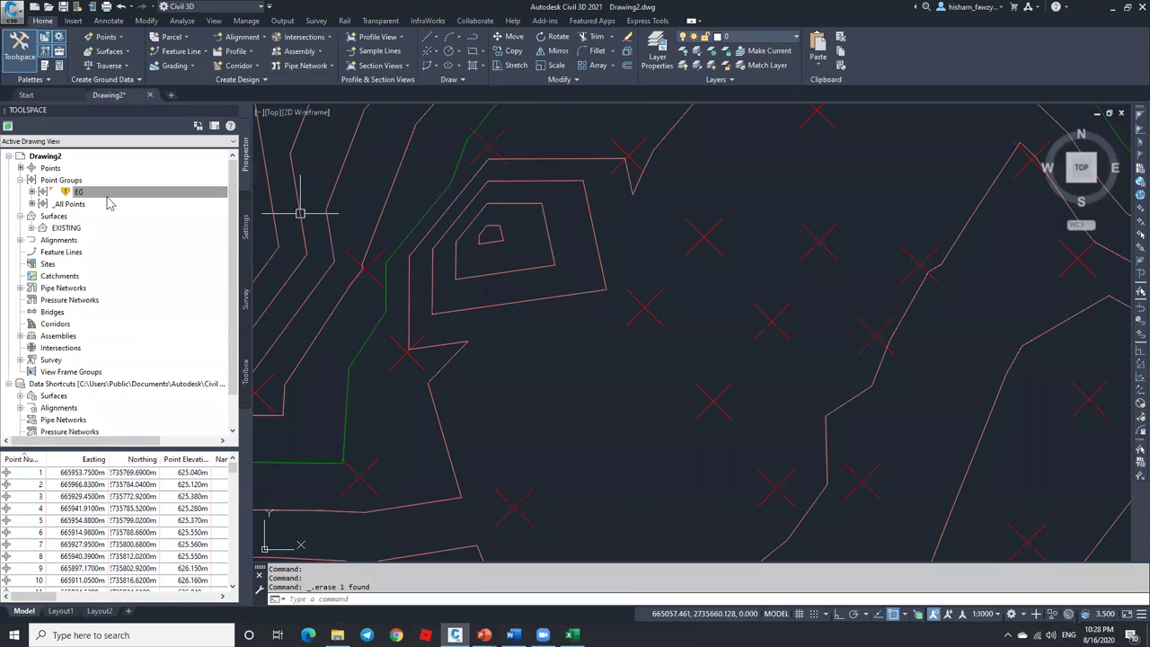
click(77, 191)
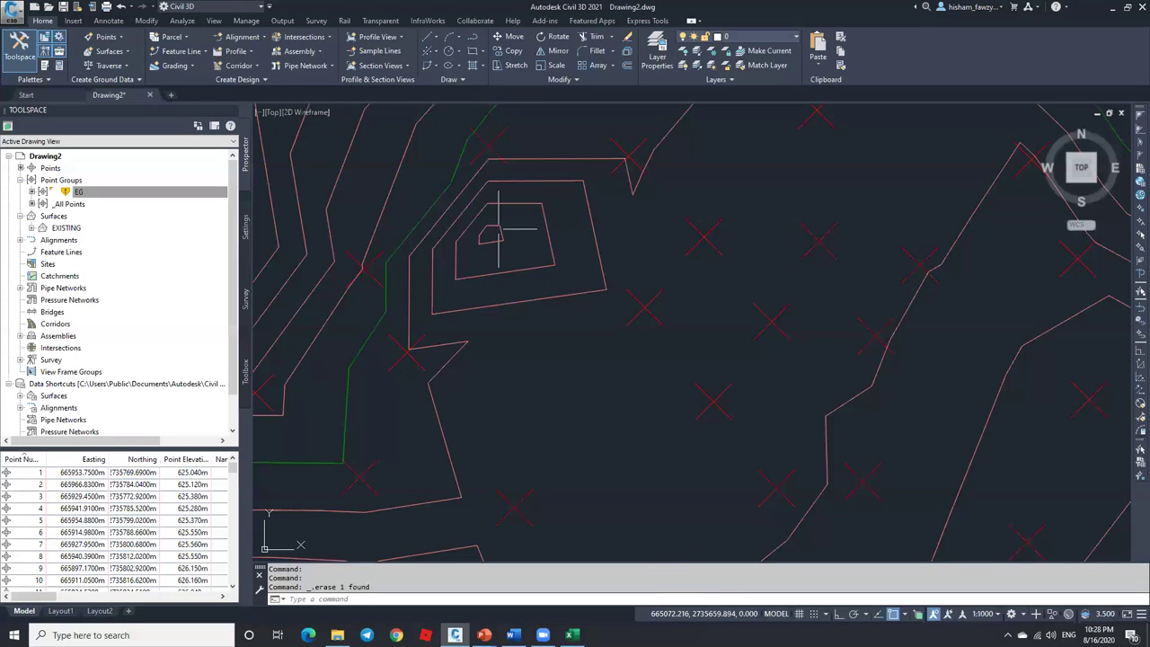
Review the pending changes to the EG point group, then close the summary.
mouse_move(494, 235)
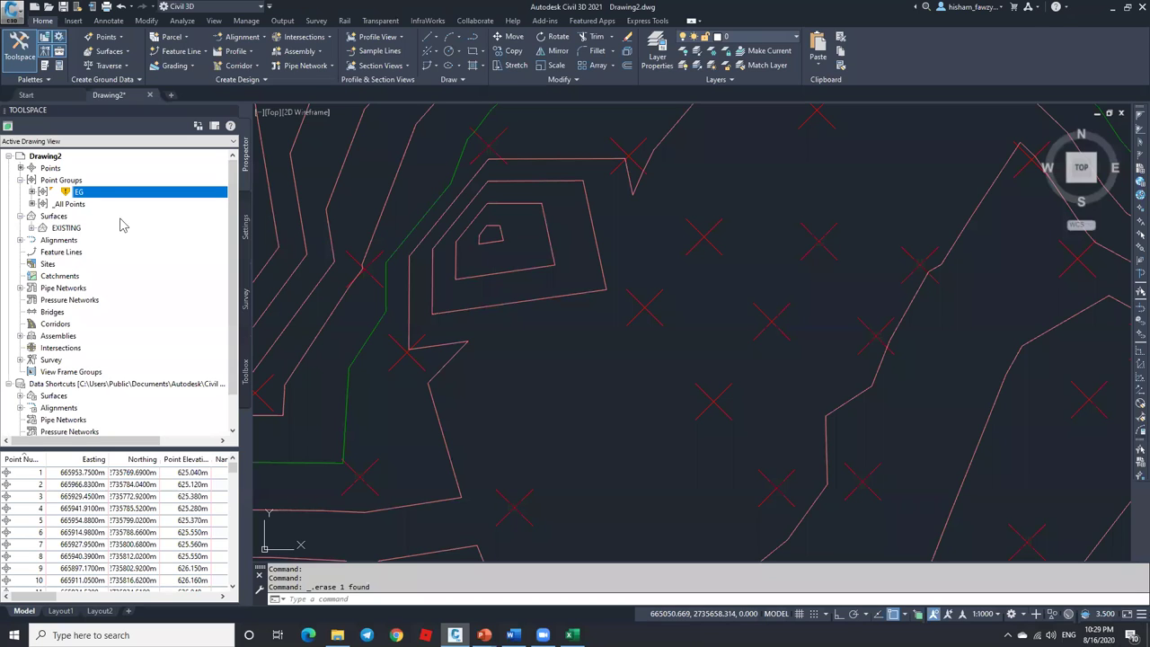
mouse_move(65, 195)
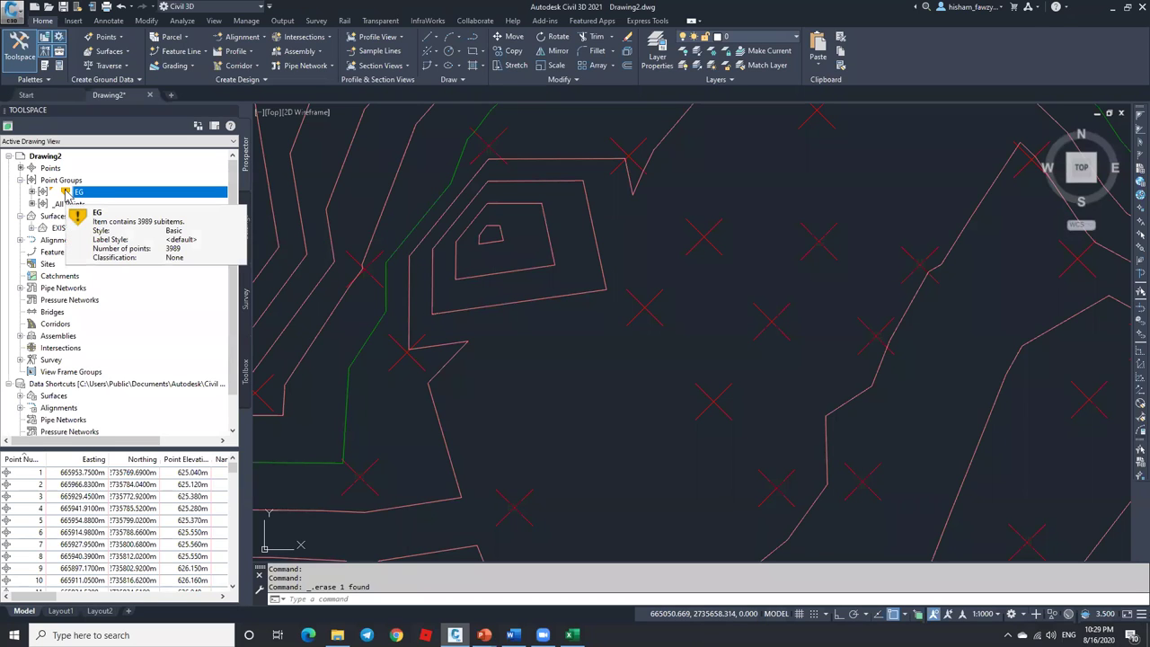
right_click(104, 195)
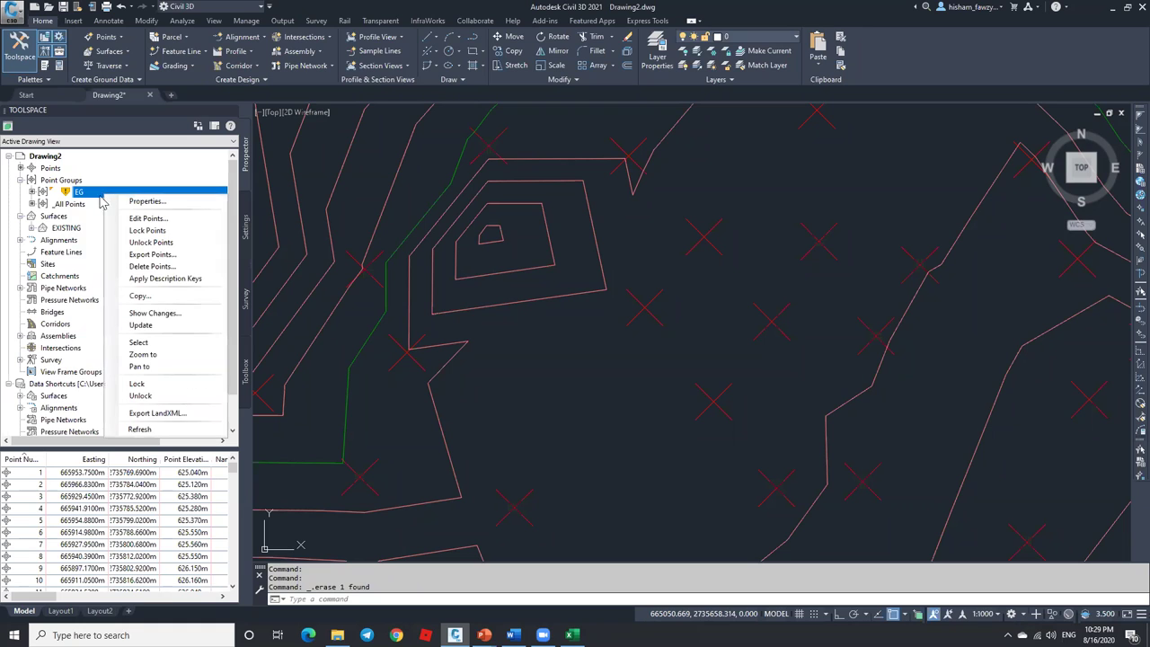
click(165, 314)
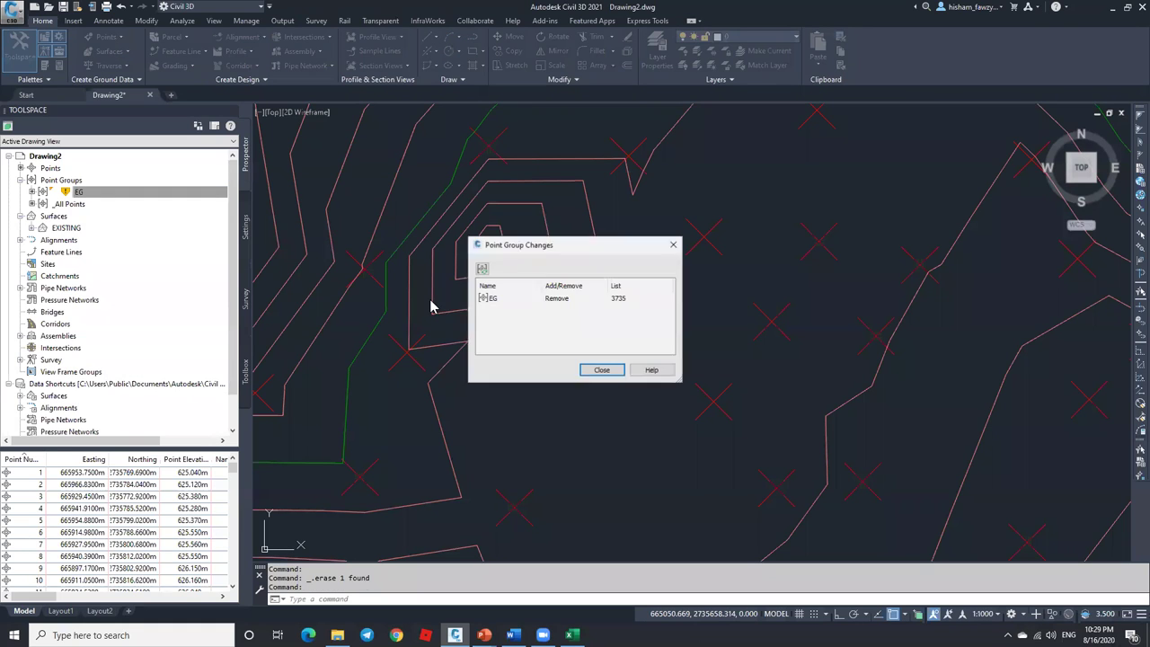
click(602, 369)
Update the EG point group to drop deleted point 3735.
click(154, 193)
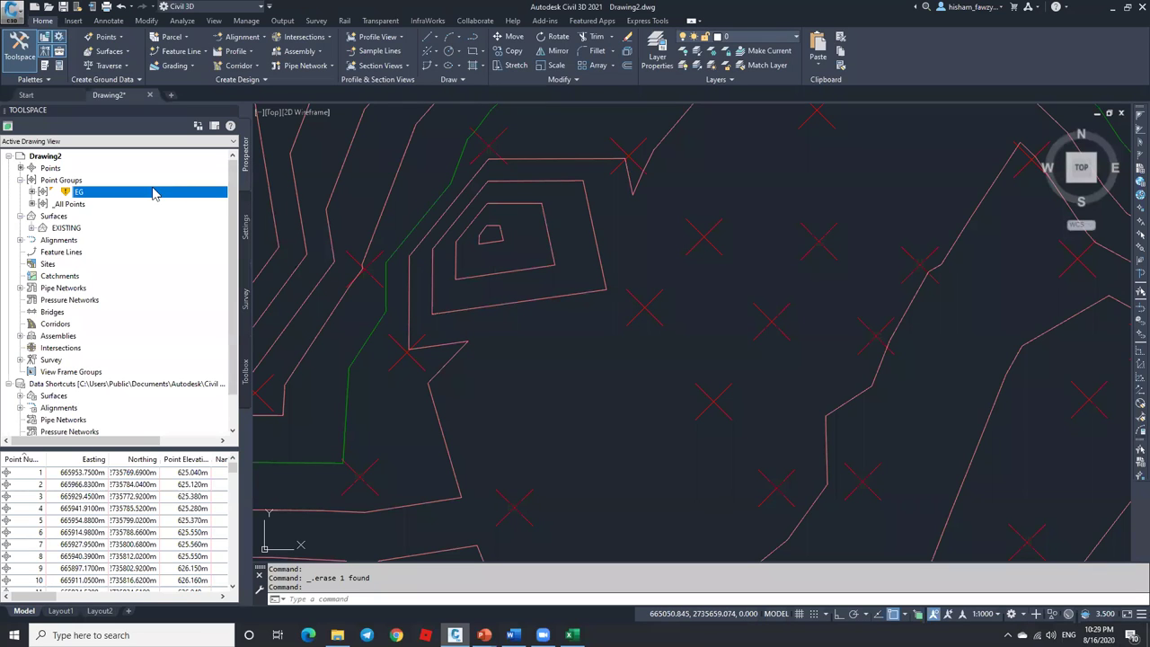
right_click(153, 193)
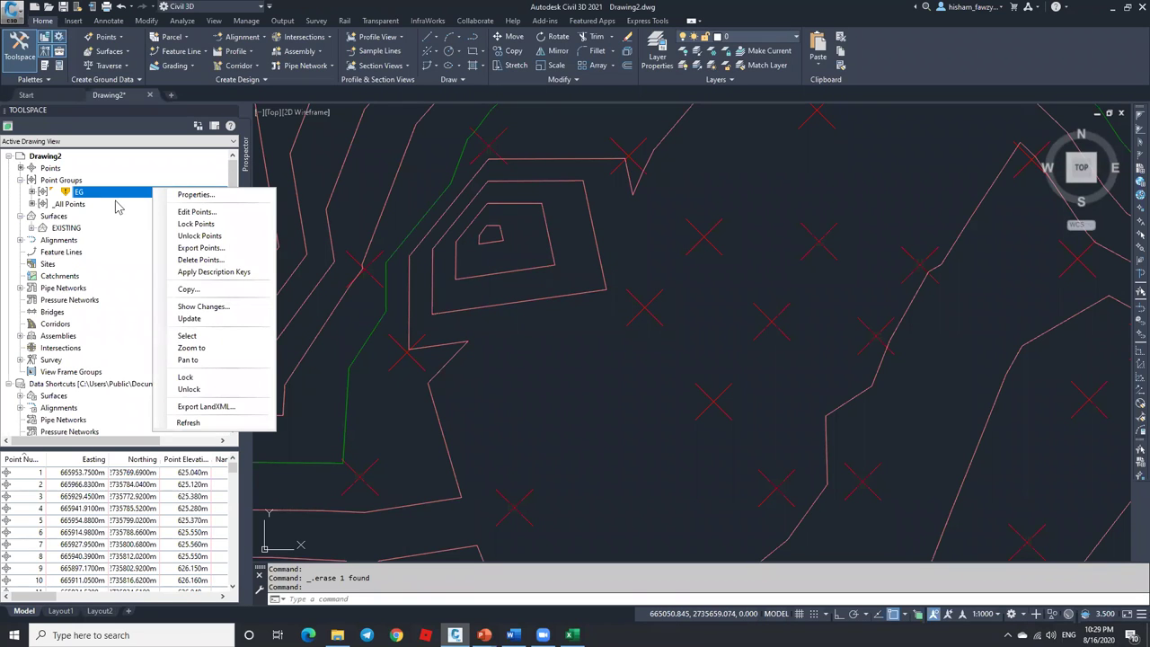
click(206, 321)
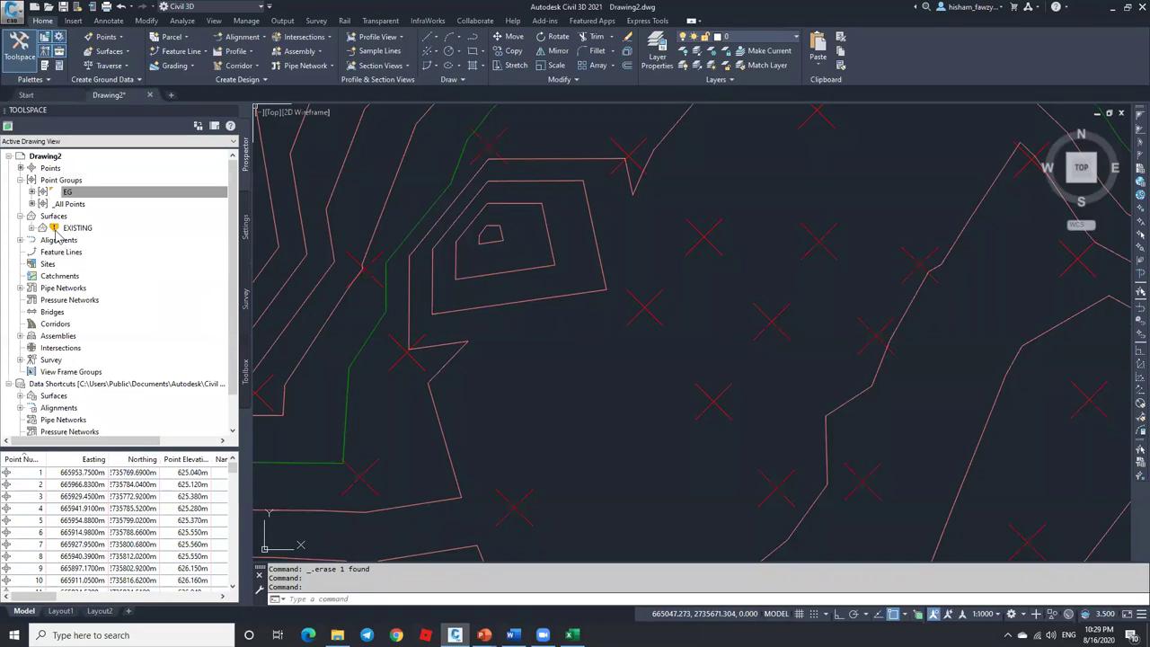
mouse_move(55, 233)
right_click(85, 230)
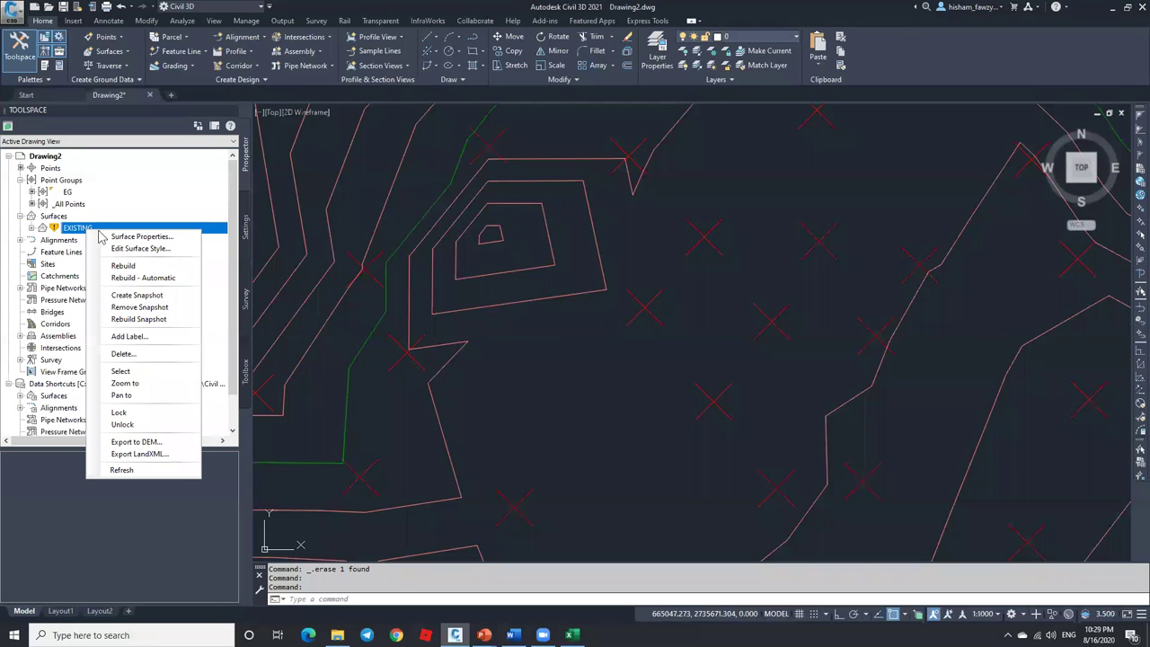
click(140, 237)
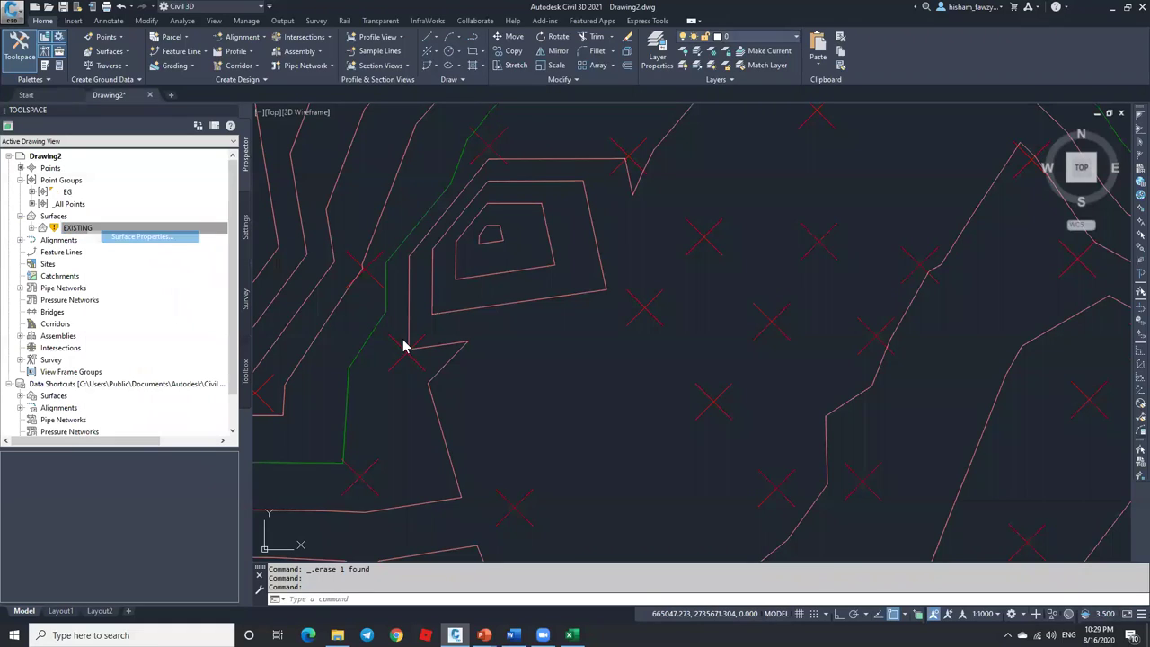
click(627, 302)
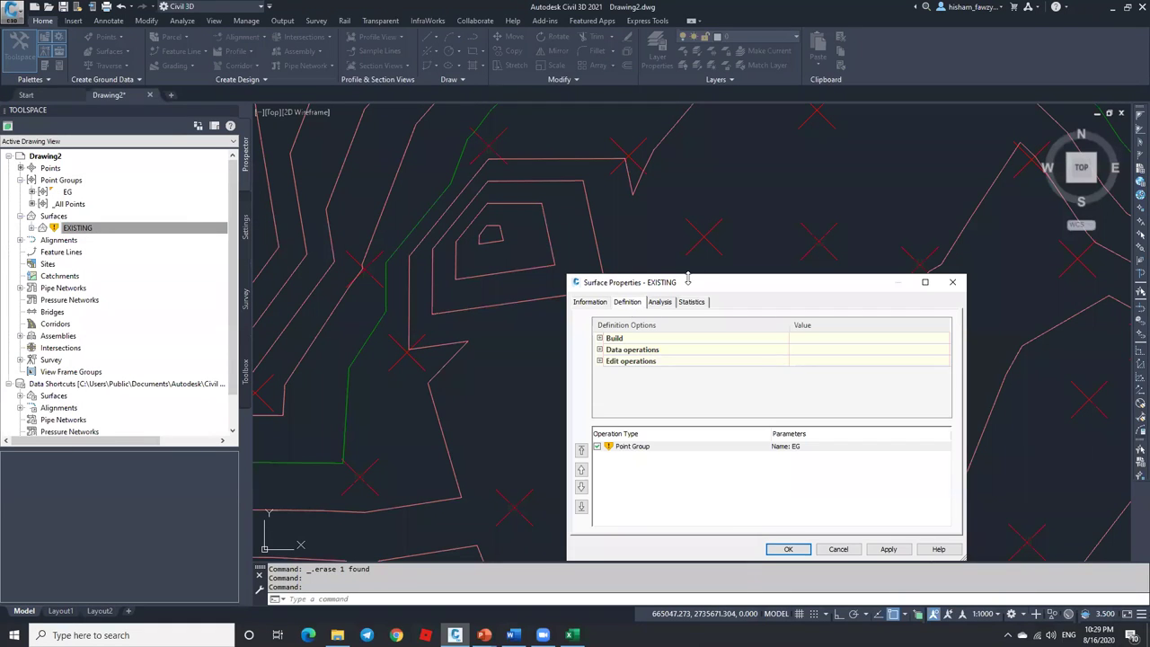
drag(705, 285, 632, 153)
click(539, 316)
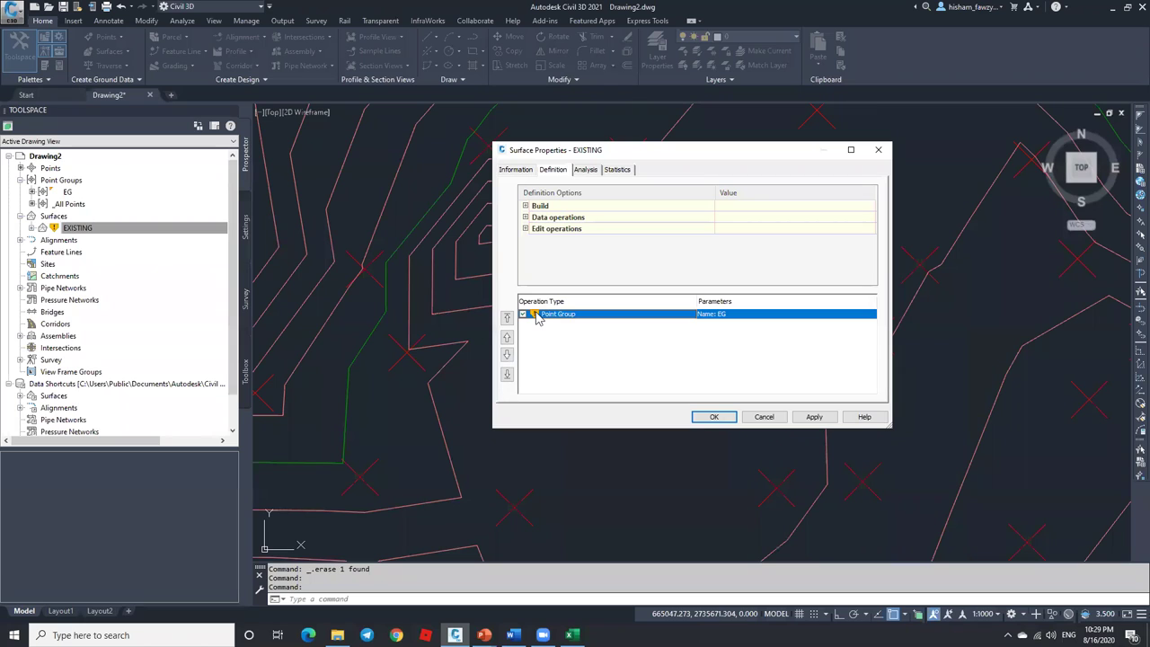
click(764, 416)
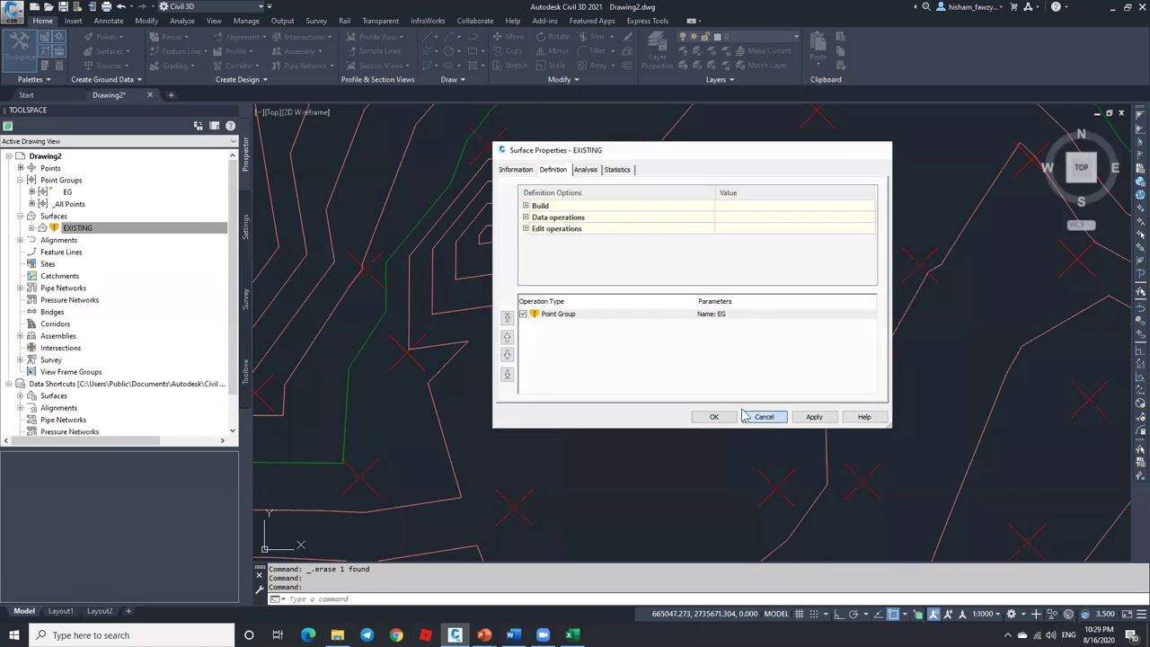
mouse_move(494, 262)
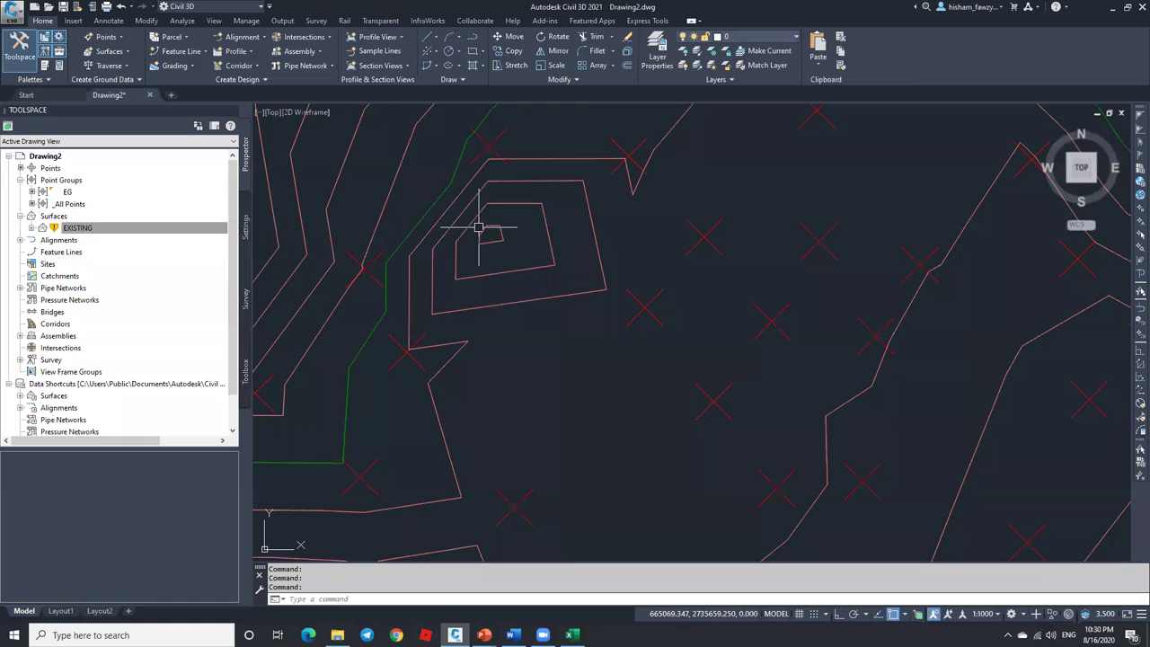
Select the EXISTING surface in Prospector and bring up its actions menu for Rebuild.
click(92, 194)
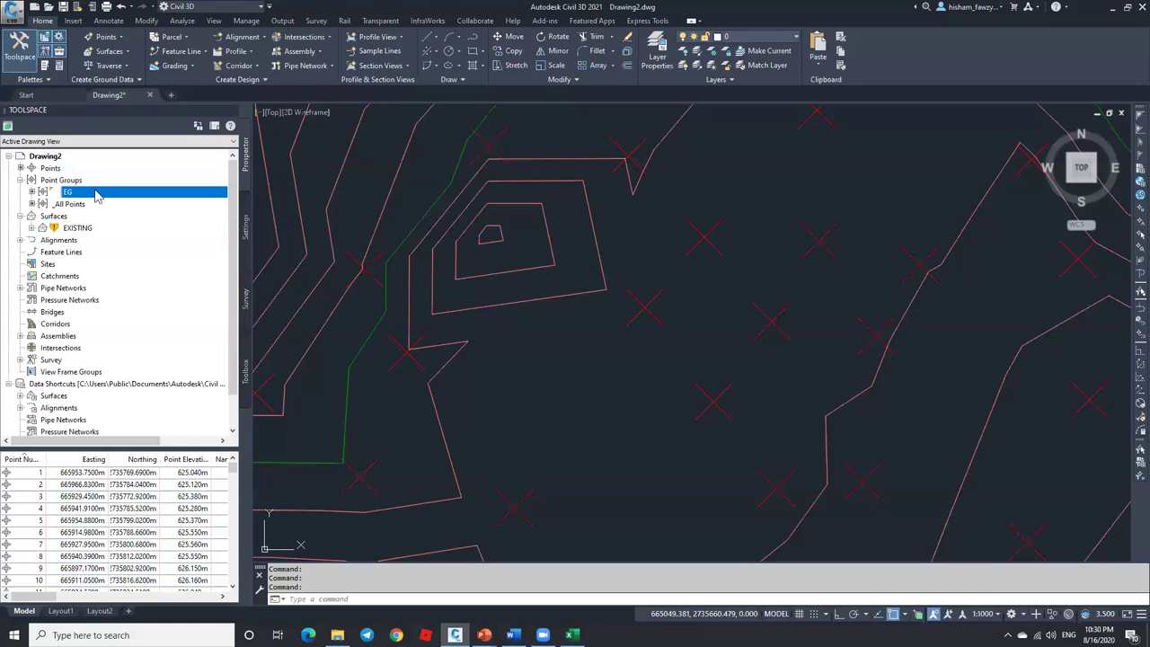
click(73, 230)
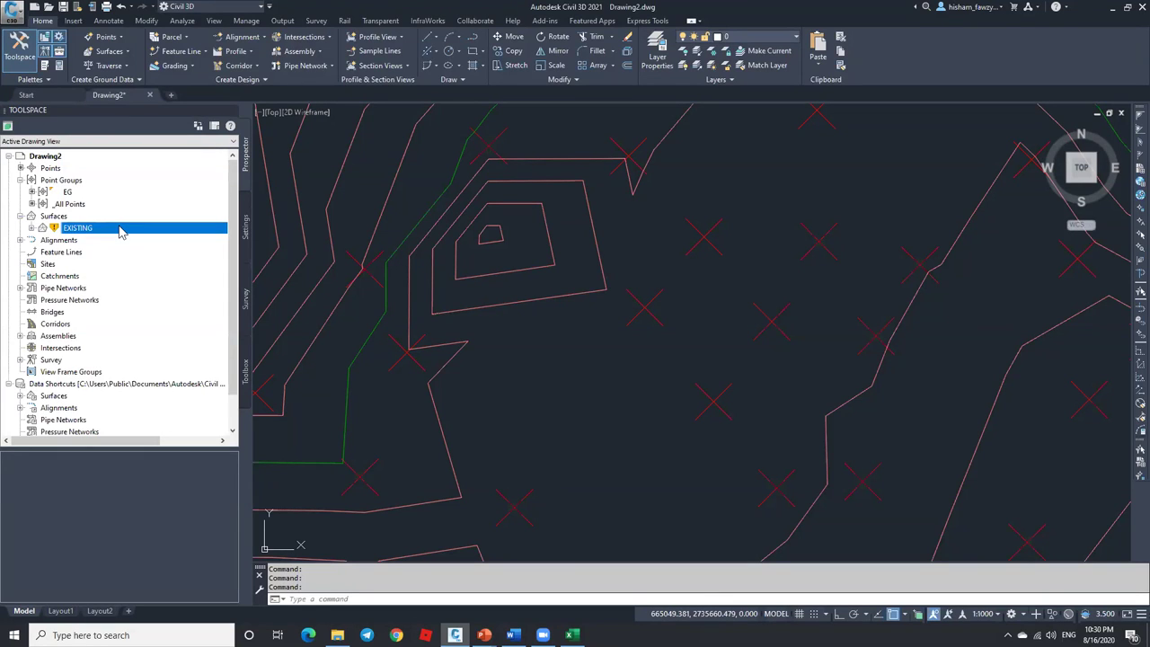
right_click(122, 232)
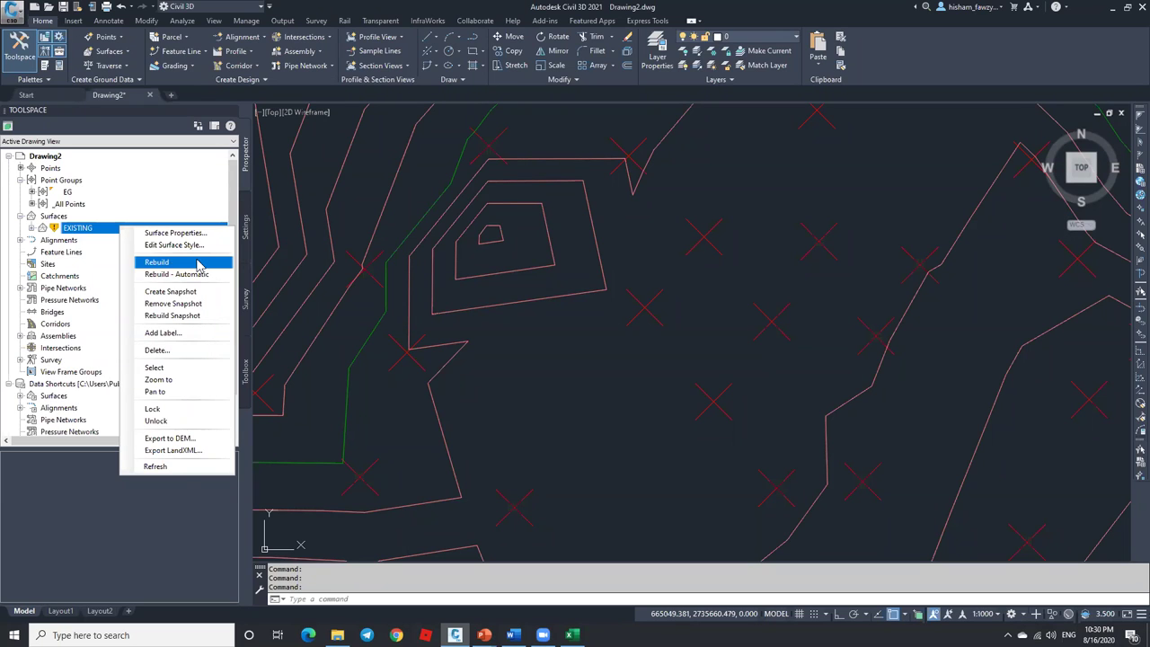
Rebuild the EXISTING surface and regenerate the drawing display.
click(197, 263)
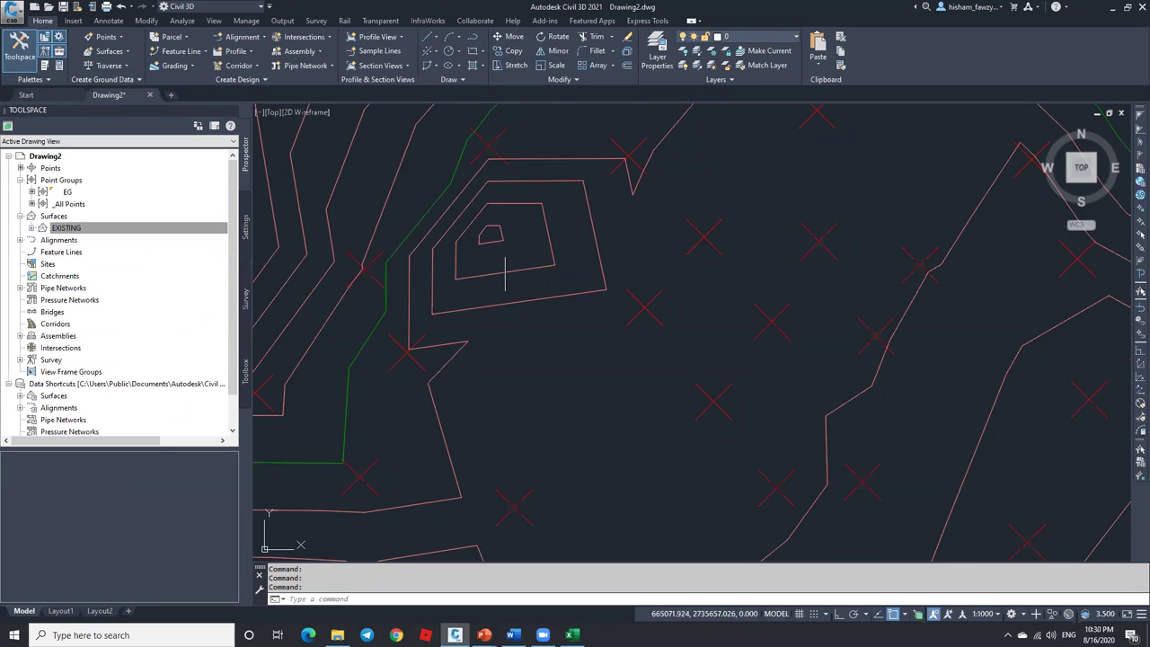
text(z)
text(E)
key(Return)
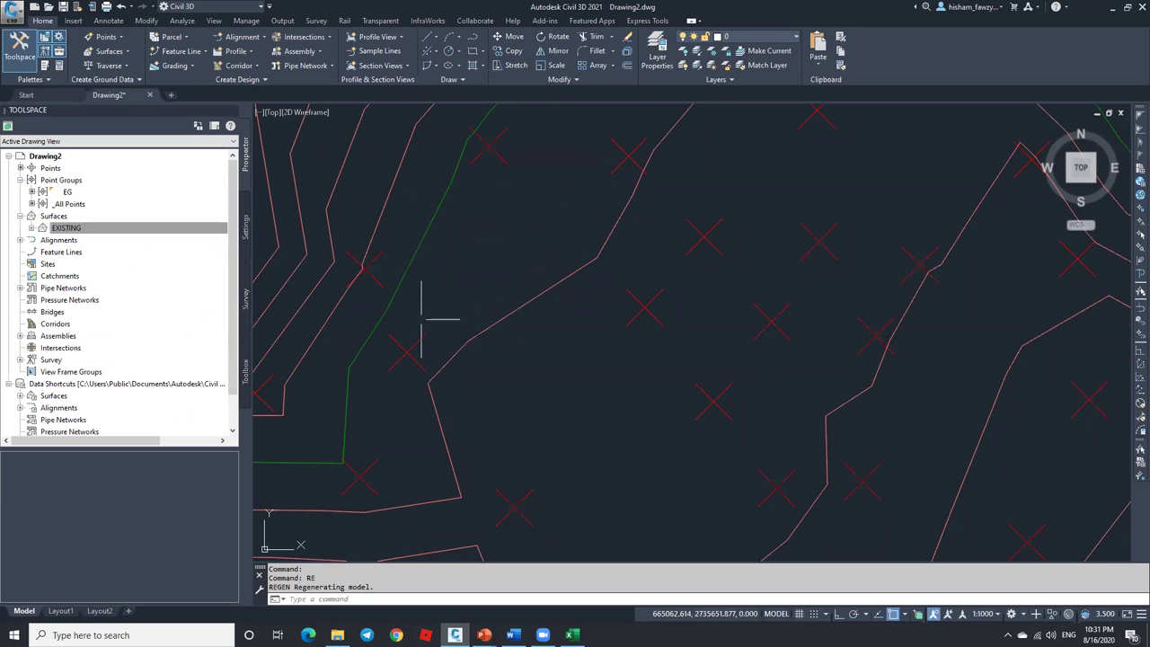
Zoom in on the stray COGO survey point and erase it.
mouse_move(495, 302)
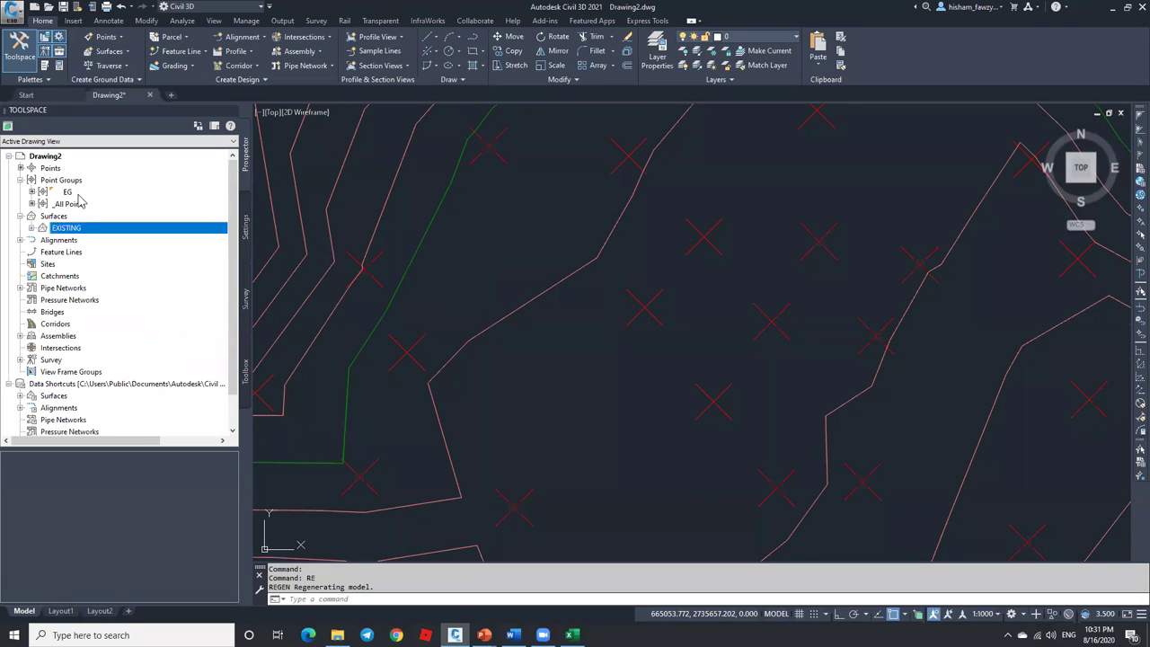
scroll(543, 300, down, 2)
scroll(564, 288, down, 5)
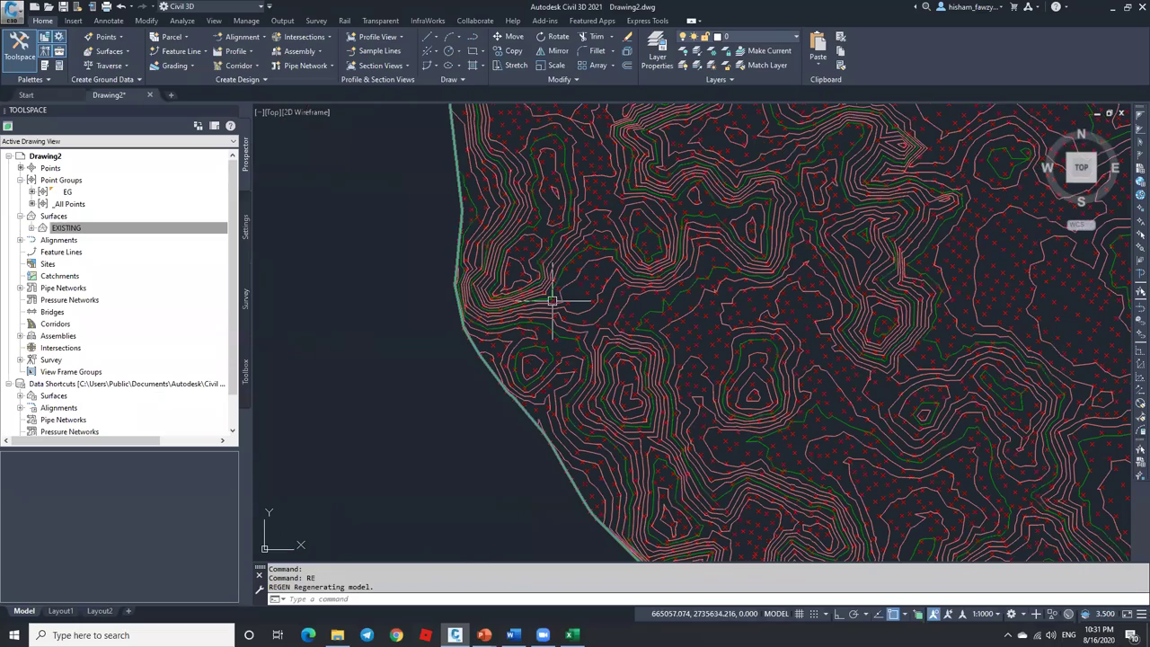
scroll(662, 239, down, 2)
scroll(664, 229, up, 6)
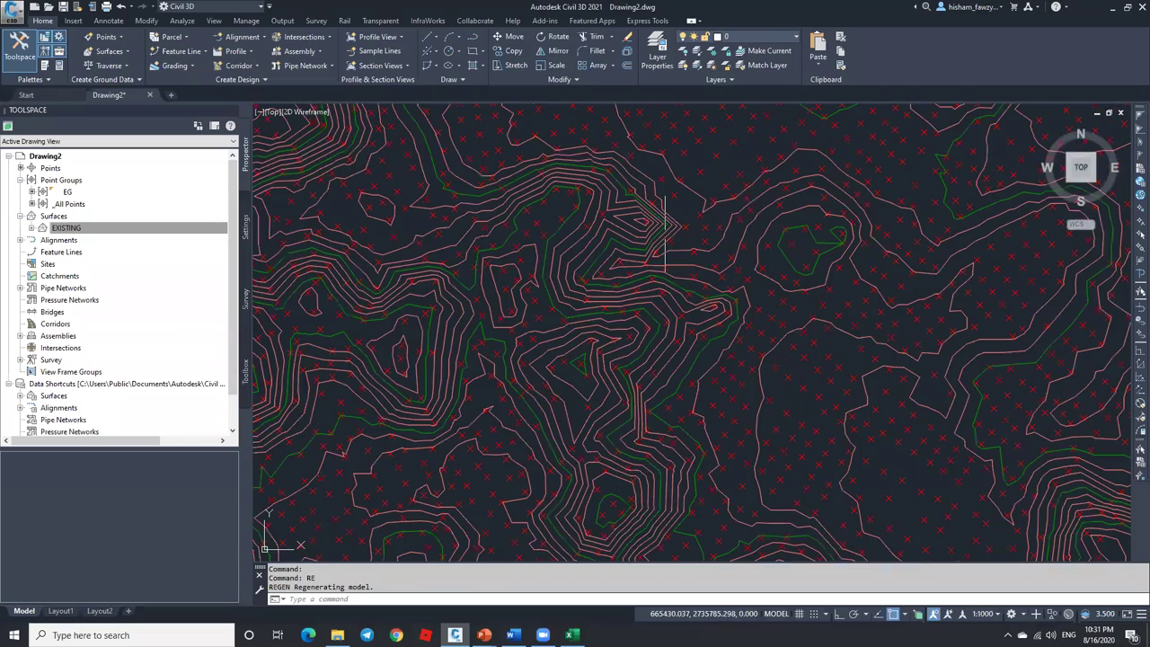
scroll(665, 232, down, 2)
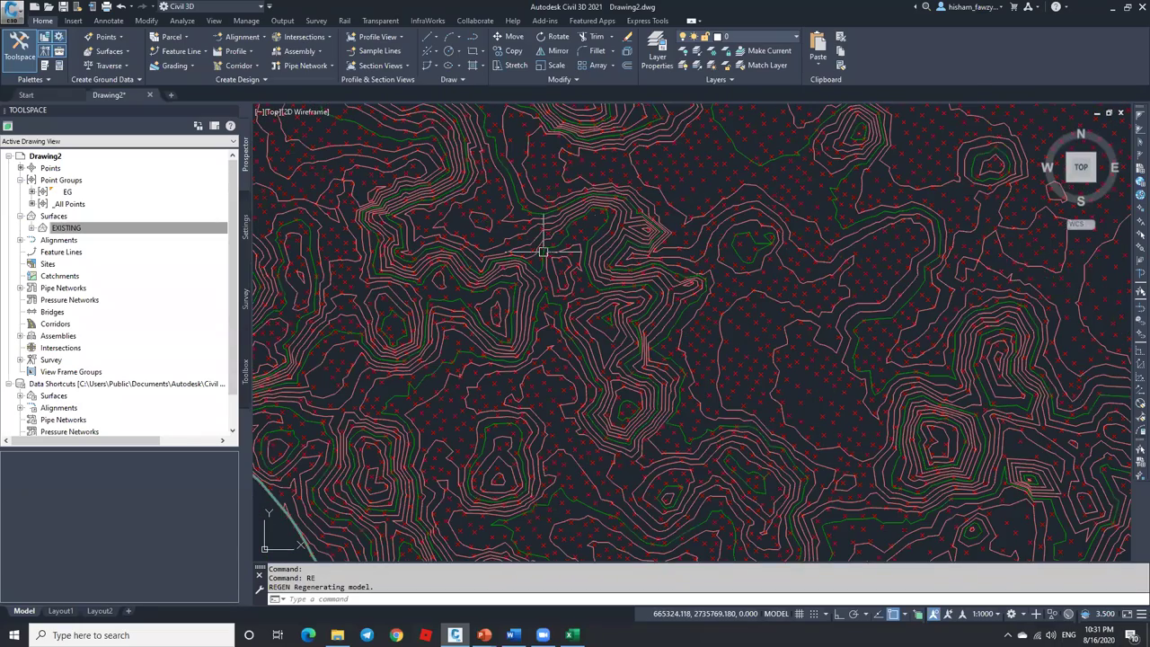
scroll(647, 226, up, 5)
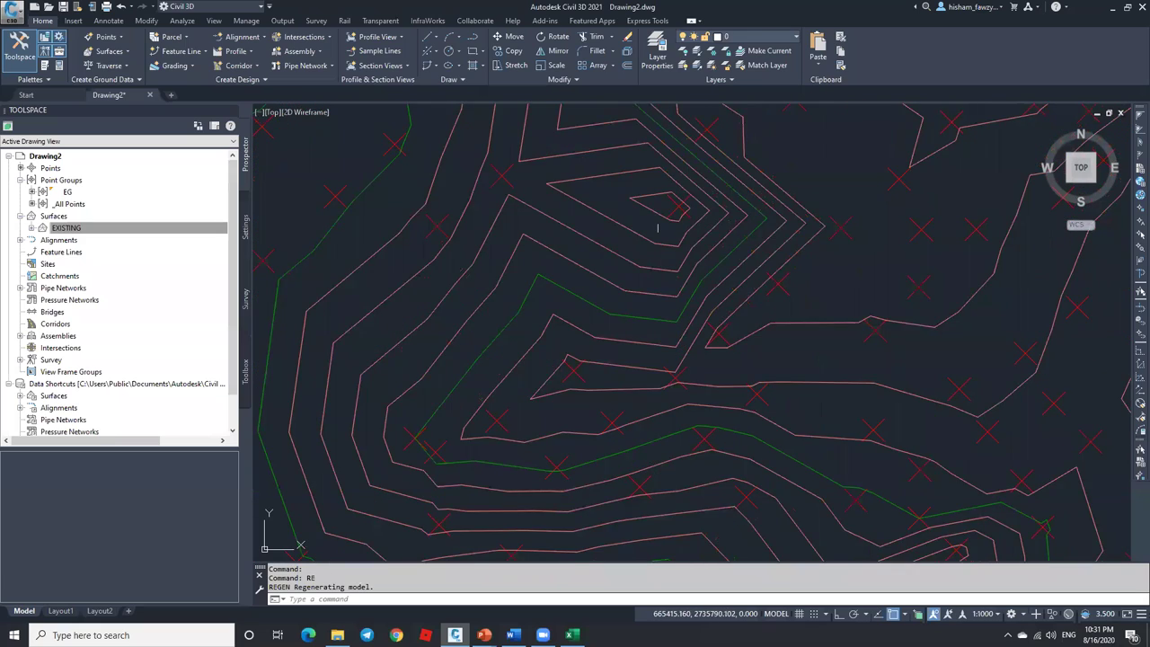
click(671, 215)
key(Delete)
Update the EG point group and rebuild the EXISTING surface.
right_click(127, 193)
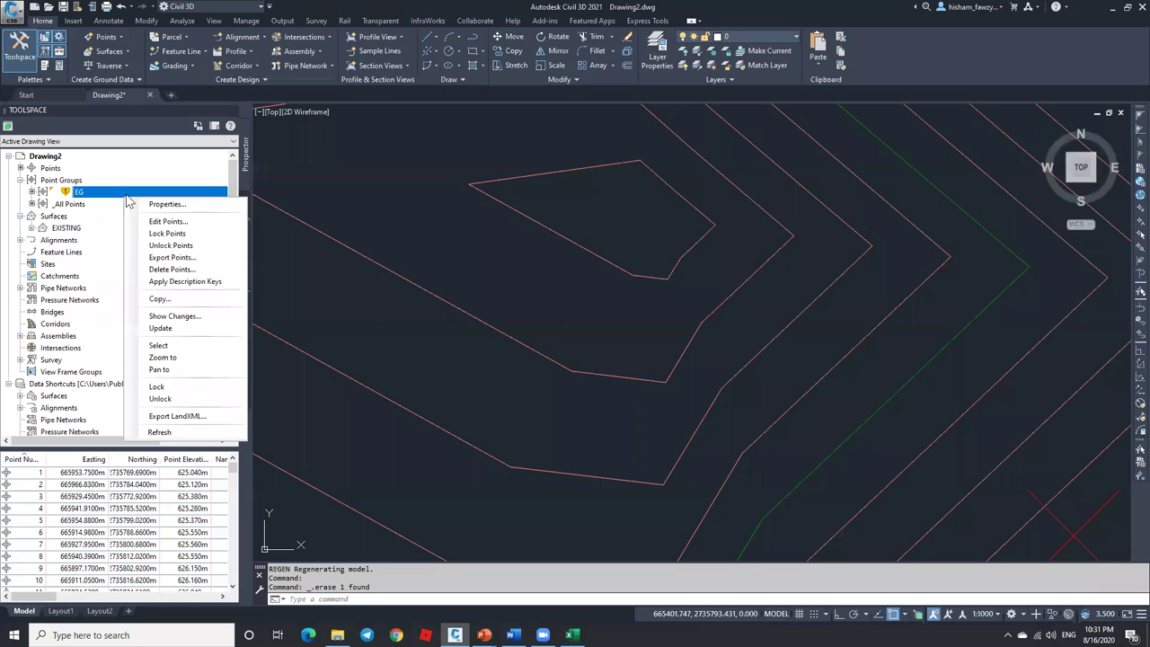
click(161, 326)
click(111, 227)
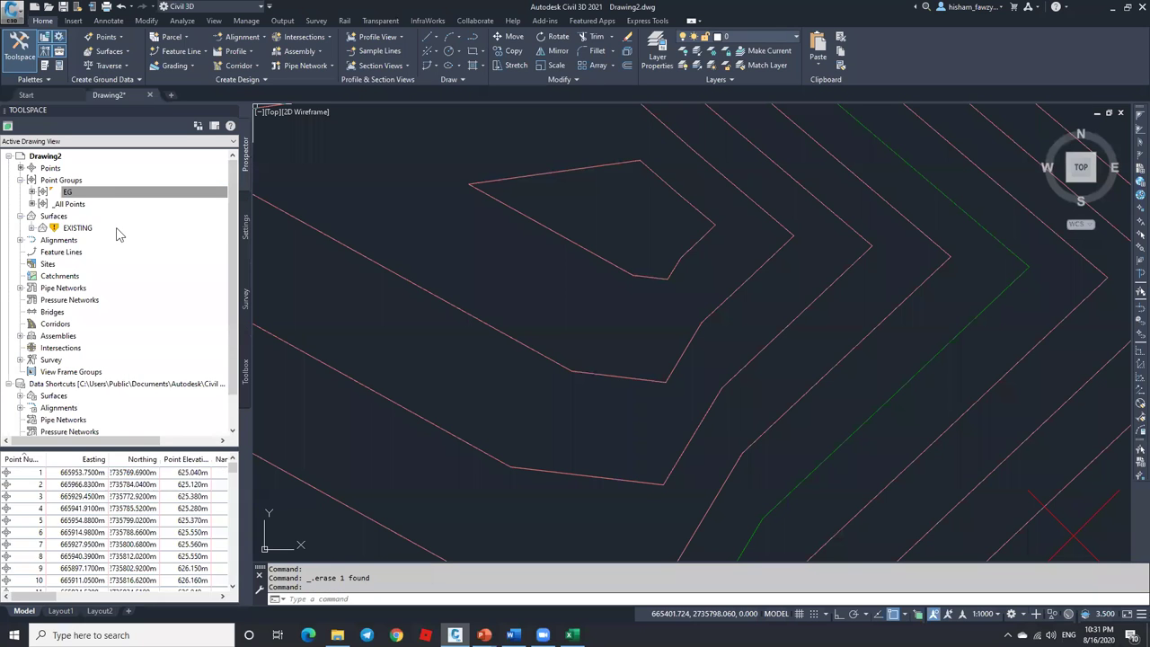
right_click(117, 229)
click(154, 264)
scroll(651, 243, down, 5)
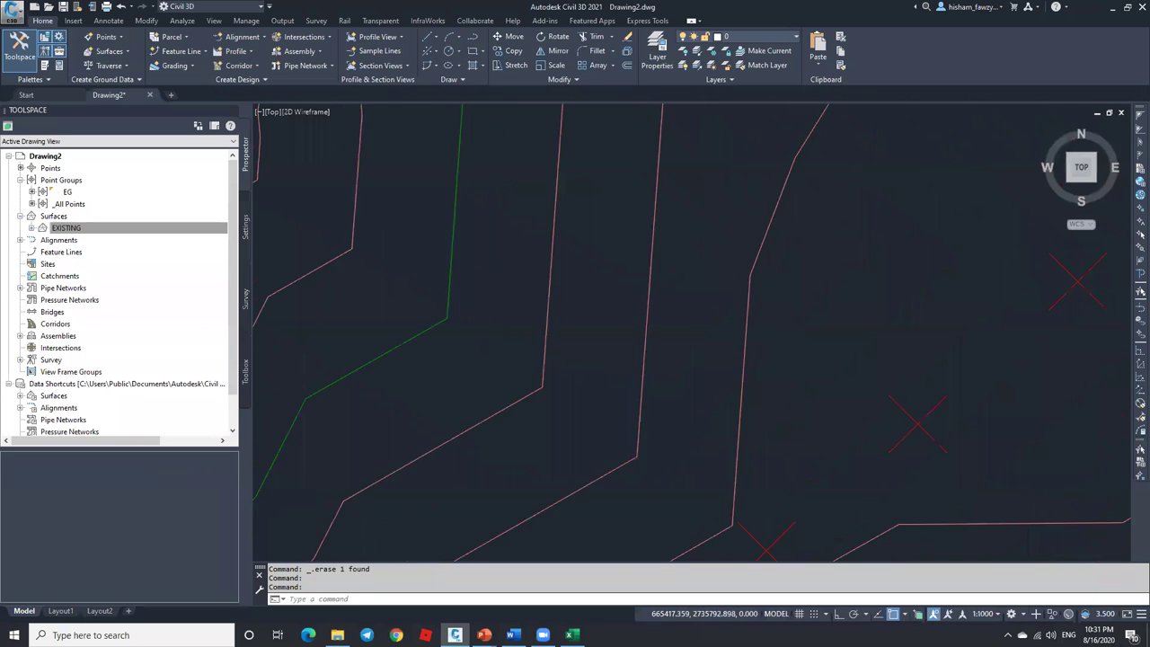
mouse_move(652, 280)
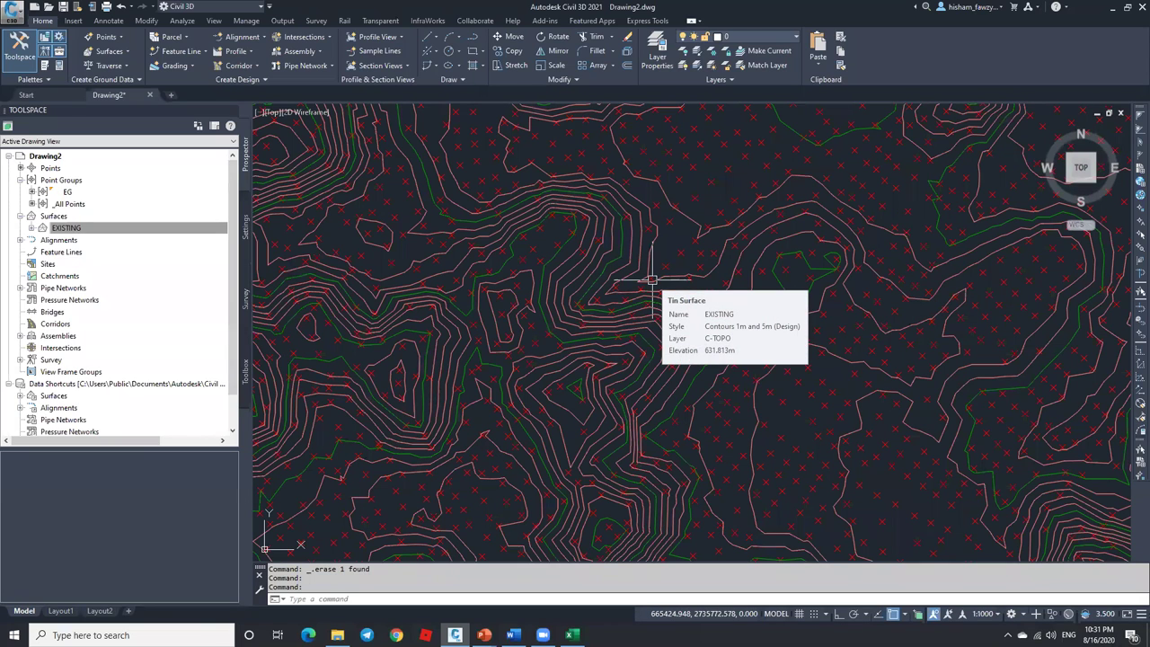
Change the EG point group's point style so its markers no longer show on the contours.
click(65, 227)
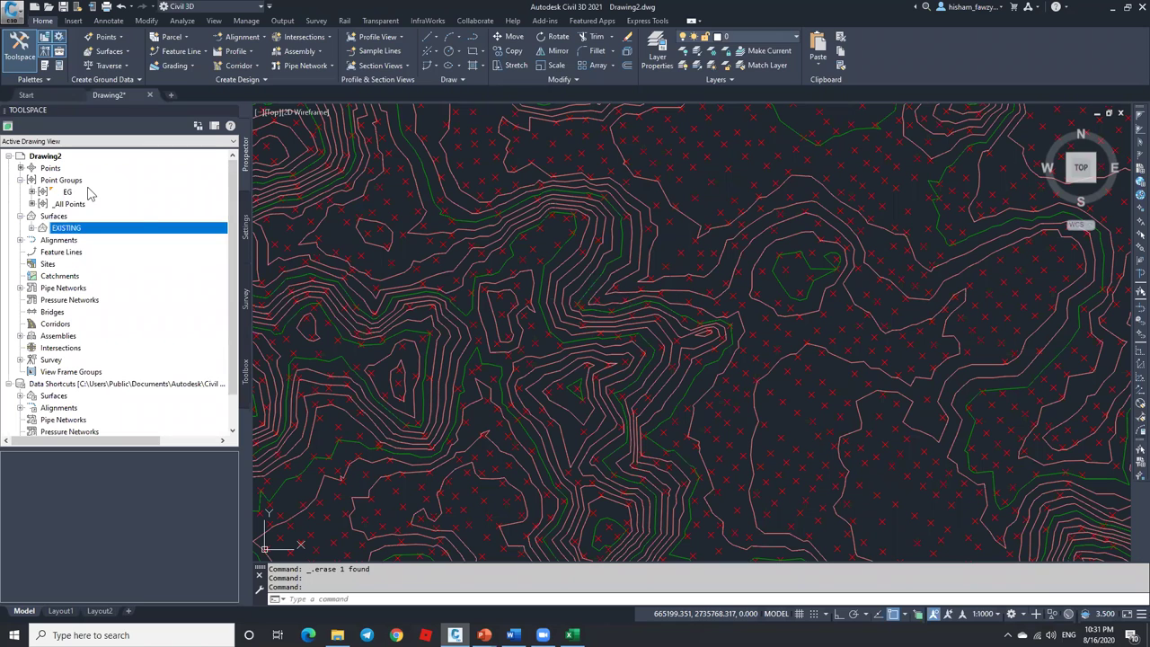
right_click(90, 193)
click(118, 190)
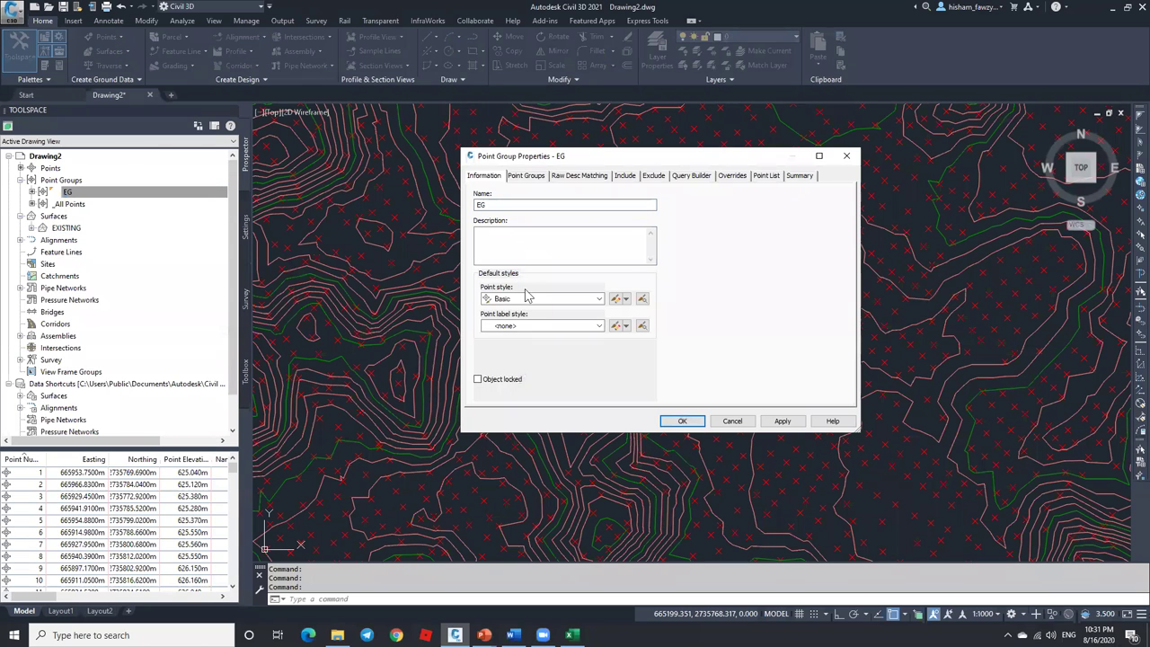
click(528, 298)
click(519, 317)
click(682, 421)
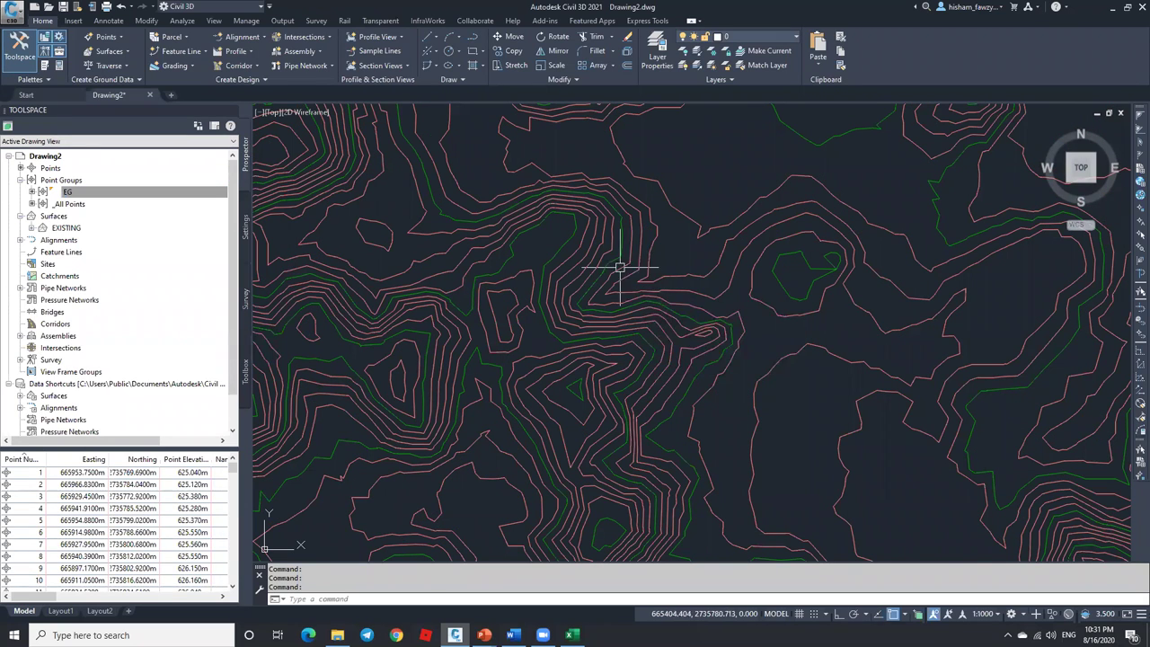
scroll(628, 262, down, 5)
scroll(673, 240, up, 2)
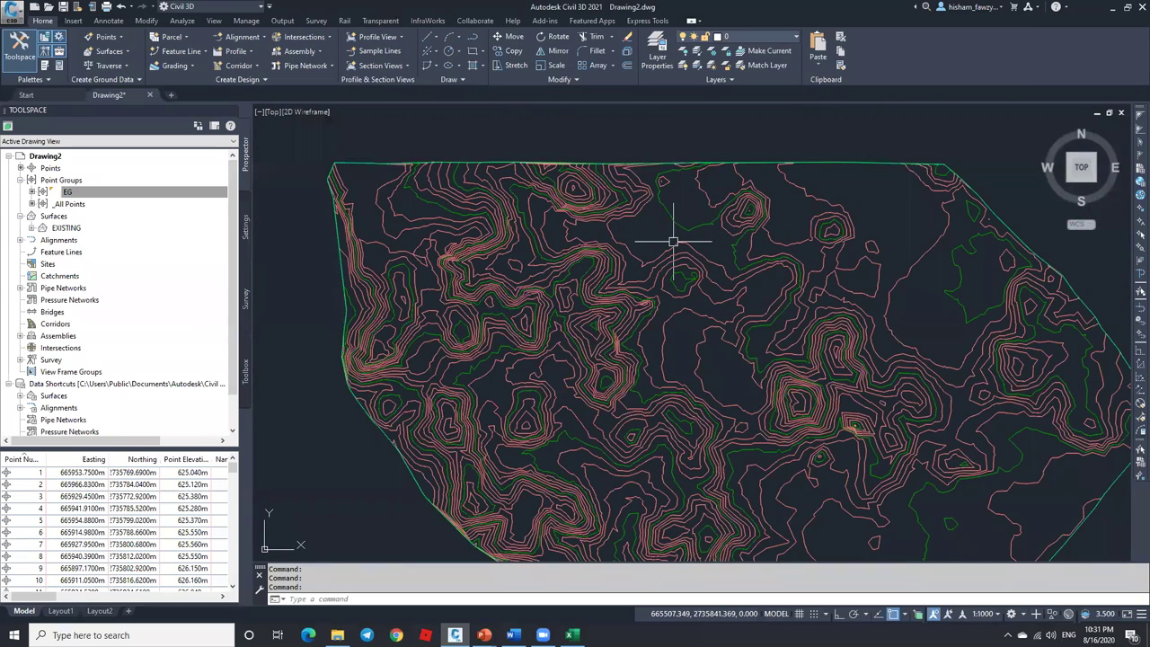
Set the EG point group's point style to Basic so its markers display again.
click(676, 223)
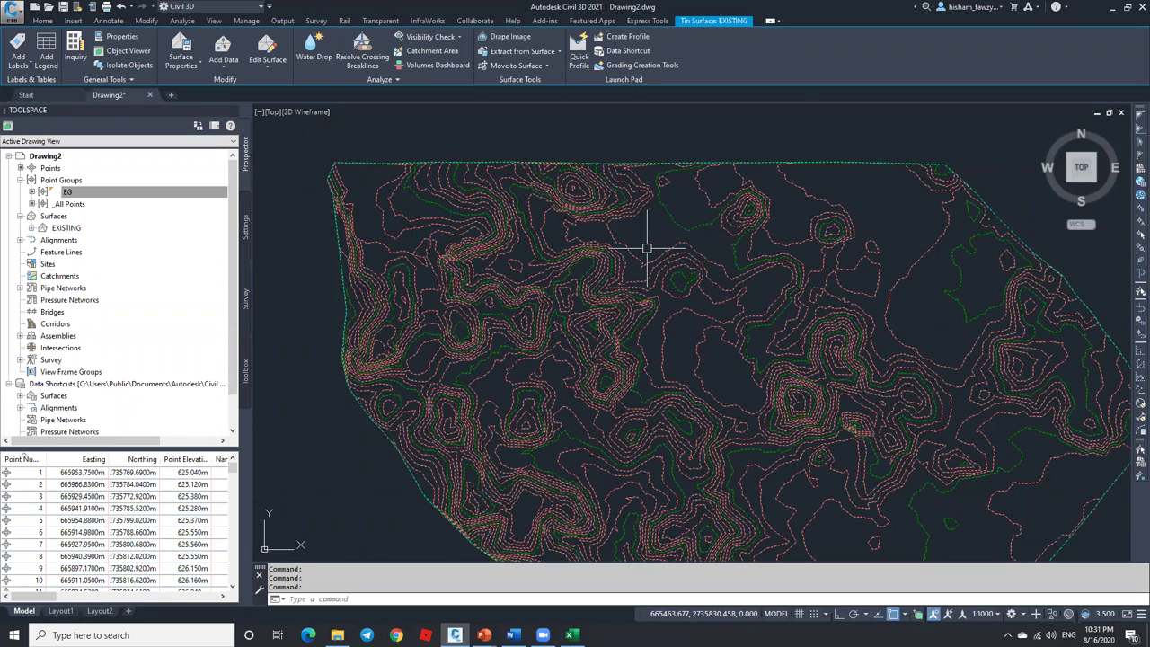
key(Escape)
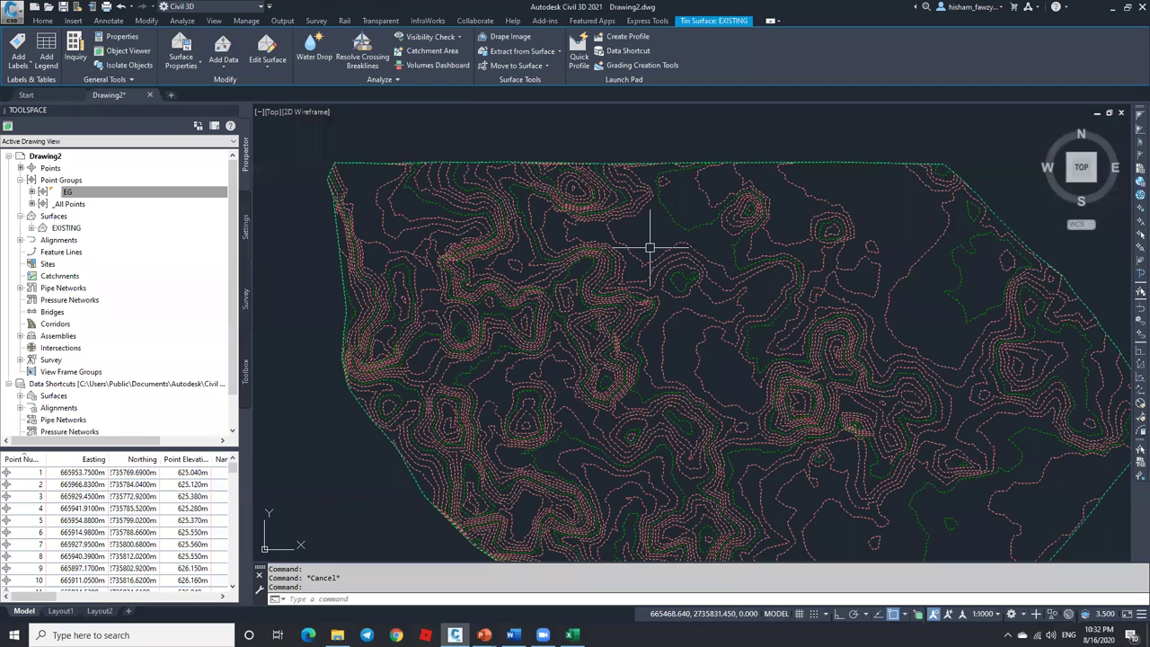
click(93, 191)
right_click(101, 190)
click(139, 196)
click(599, 298)
click(539, 309)
click(680, 420)
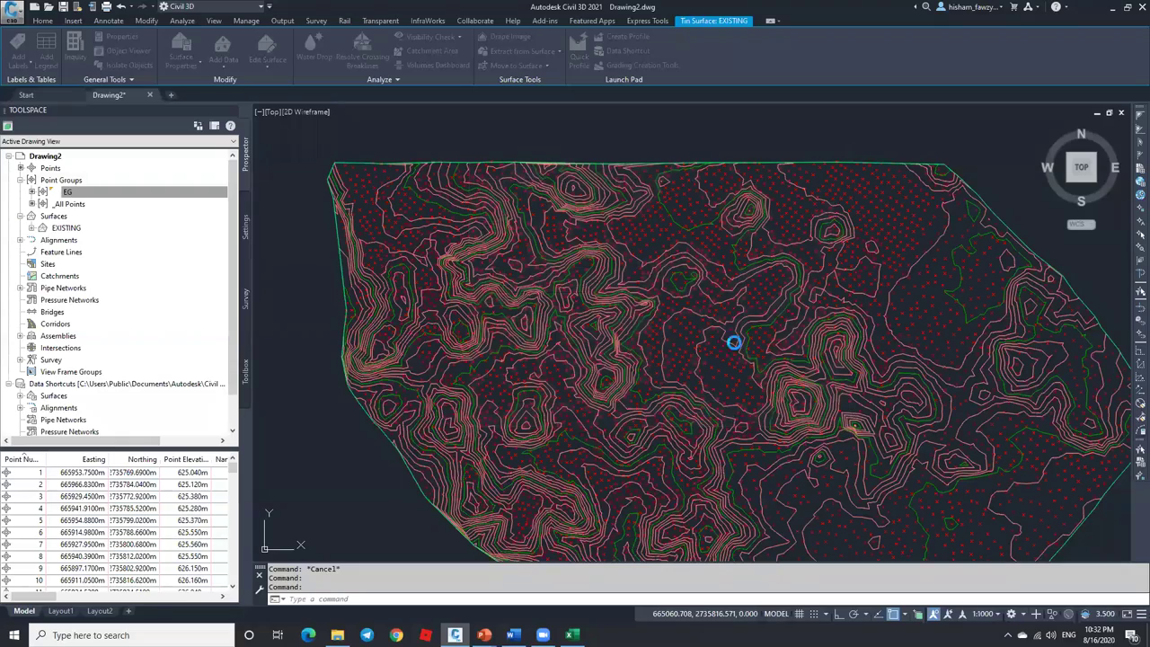
Zoom in to check the X point markers and select, then deselect, the EXISTING surface.
scroll(660, 221, up, 3)
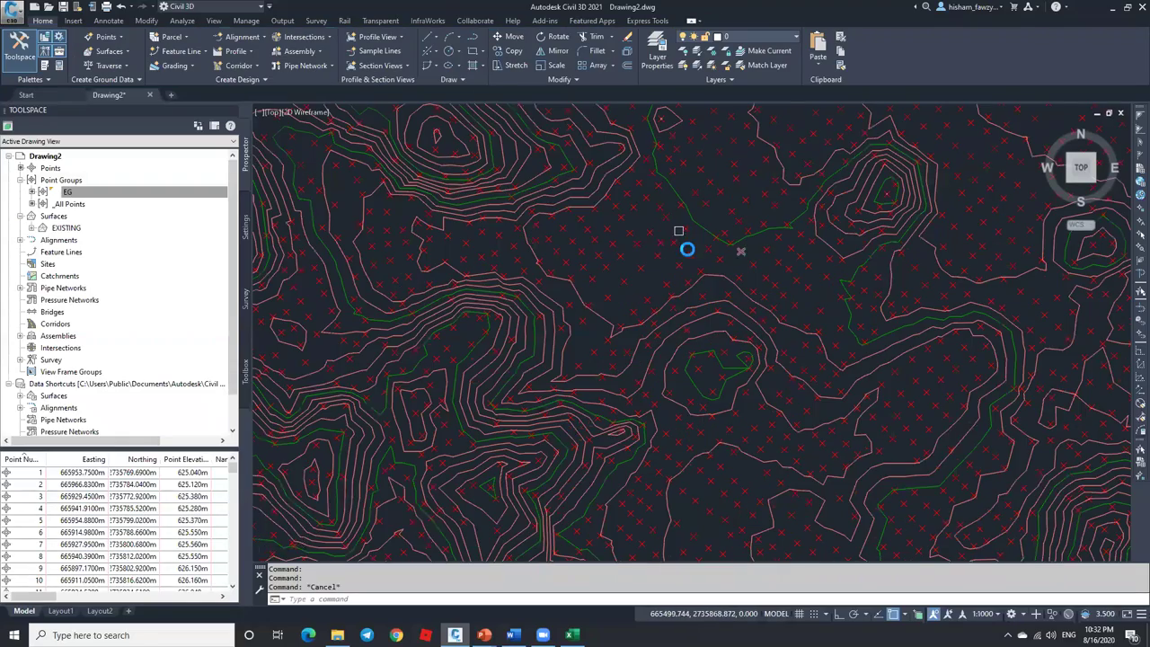
scroll(685, 248, down, 3)
scroll(796, 320, up, 5)
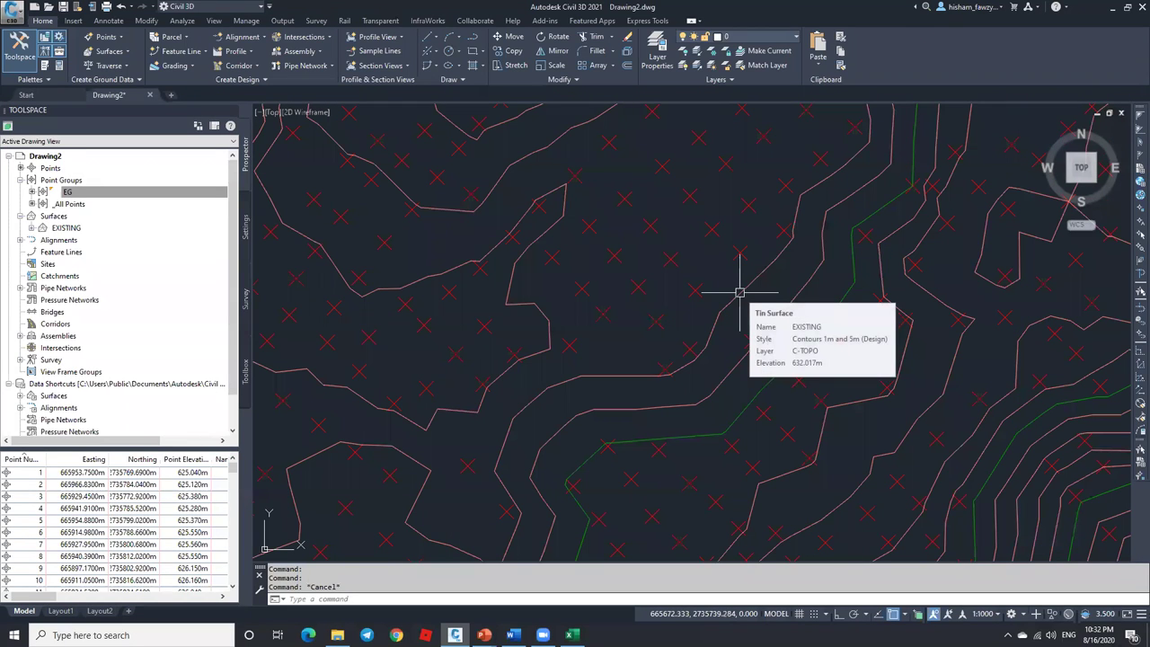
click(740, 292)
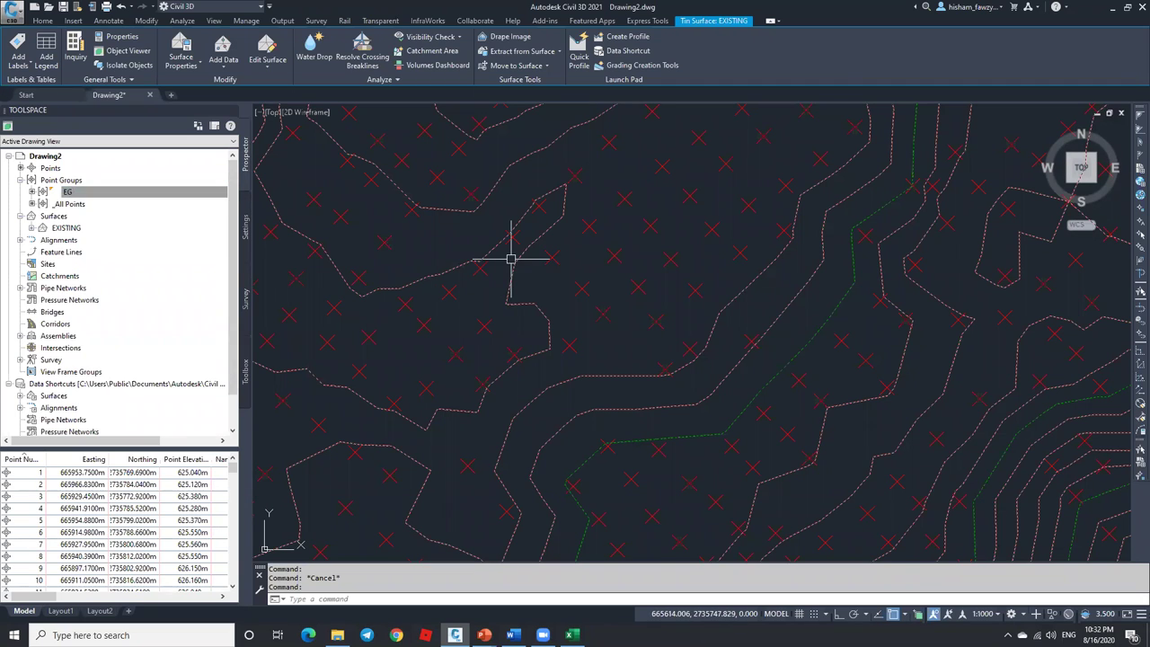
key(Escape)
From EXISTING Surface Properties, edit the Contours 1m and 5m (Design) style and view its Information tab.
right_click(102, 229)
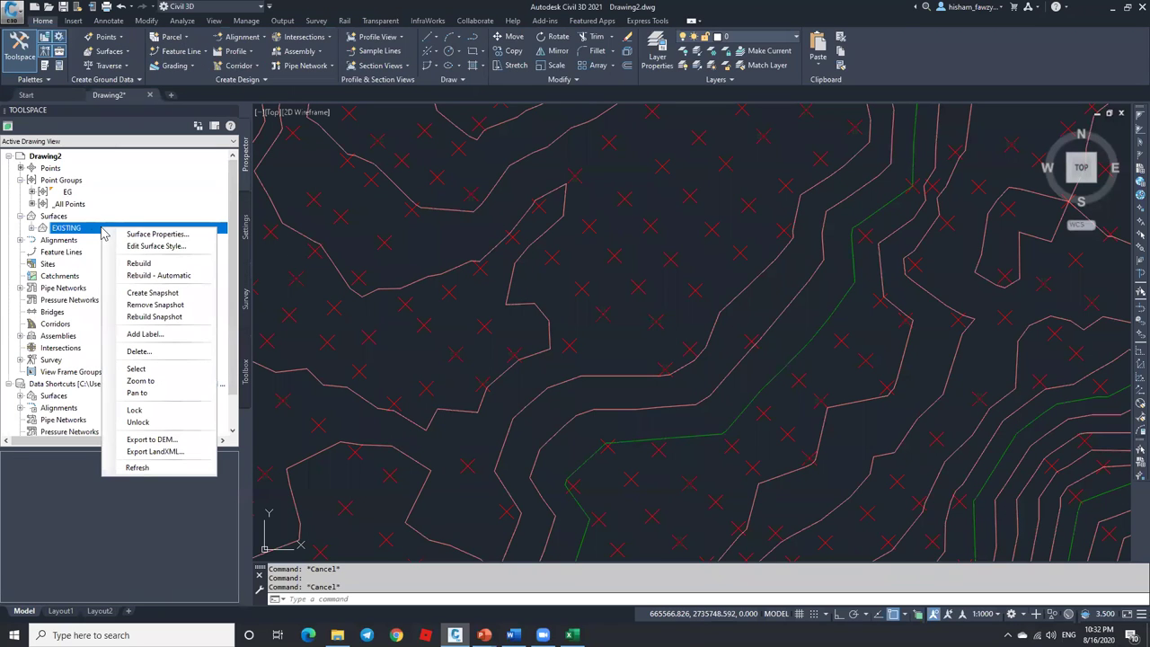
click(157, 246)
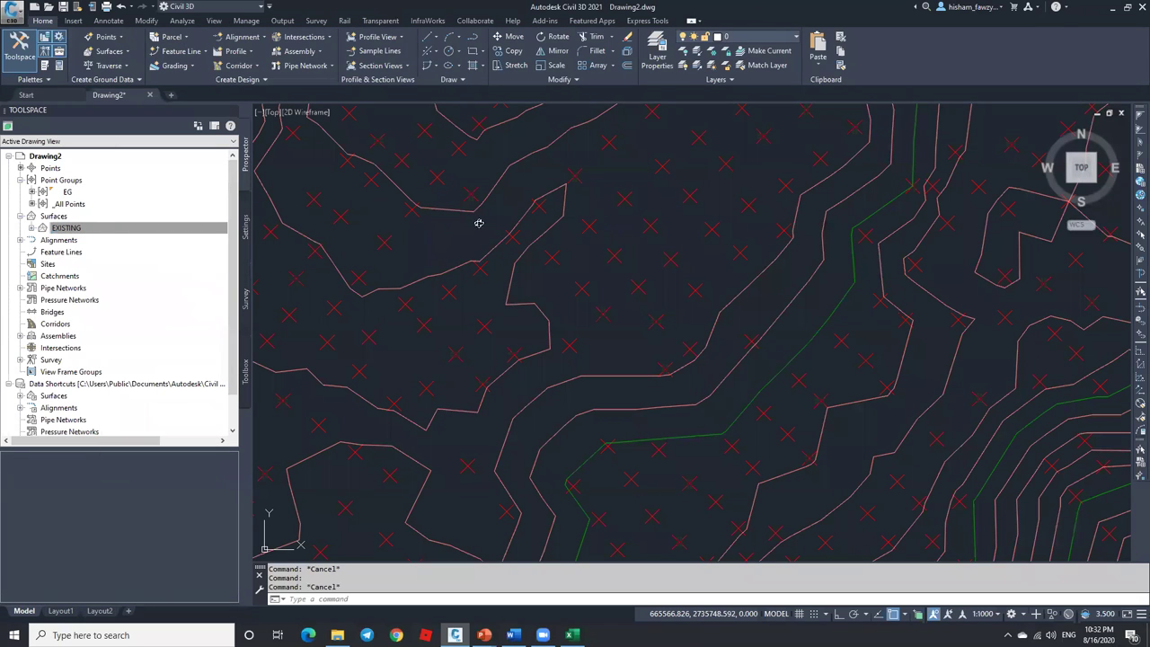
click(476, 162)
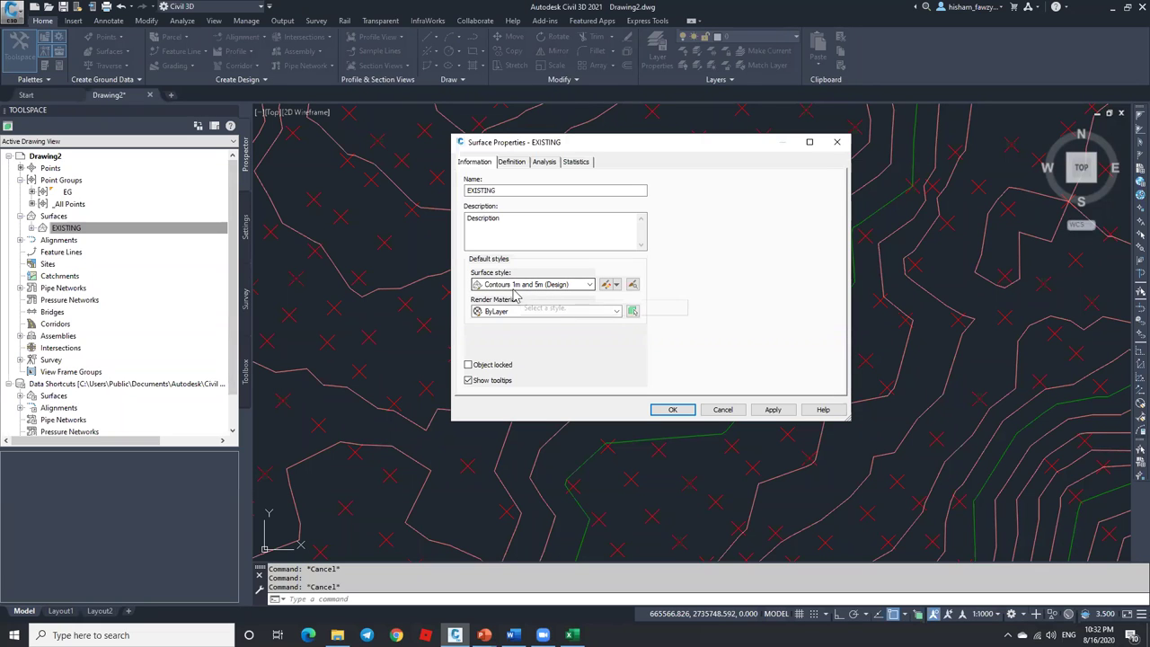
click(606, 285)
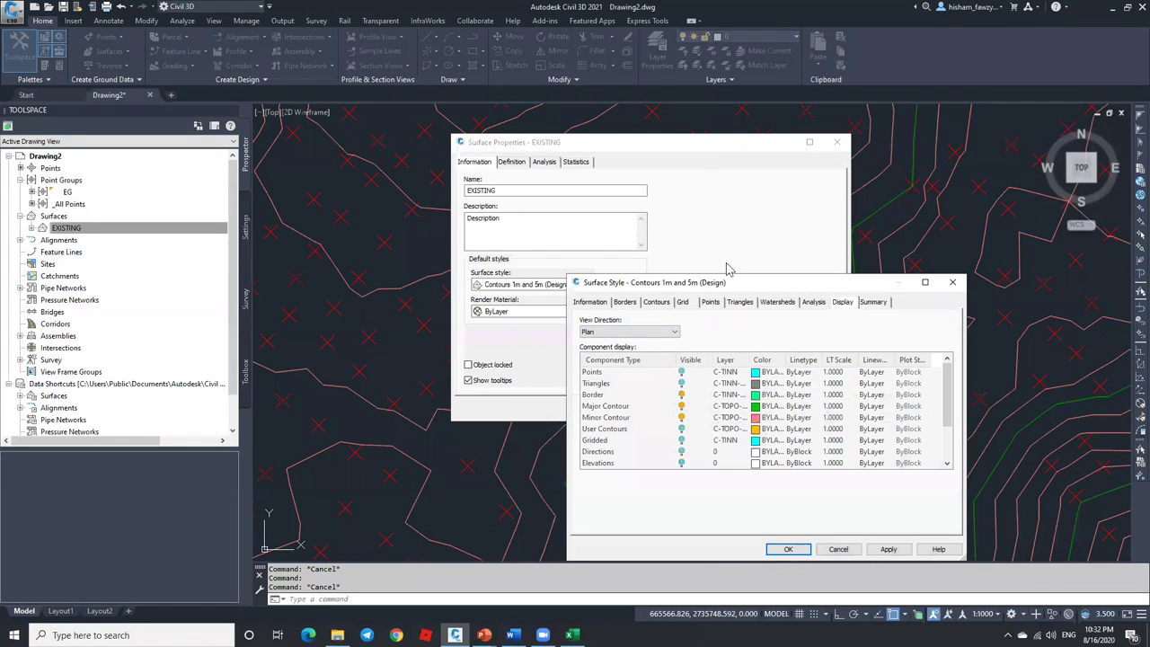
drag(728, 282, 648, 199)
click(511, 220)
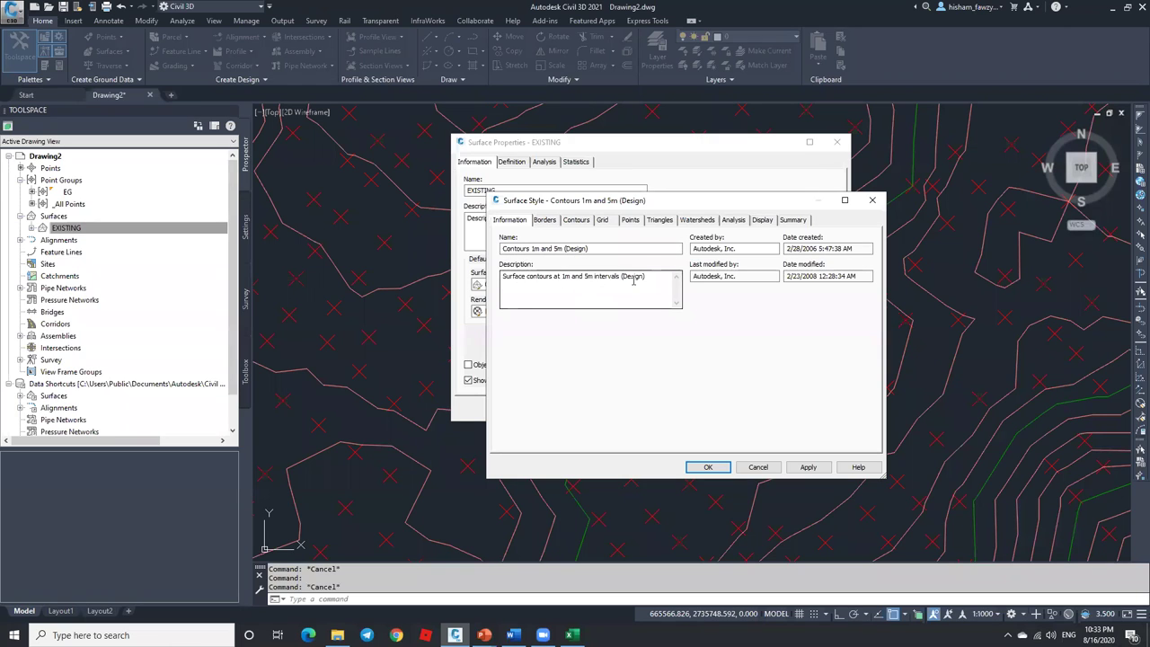
click(579, 222)
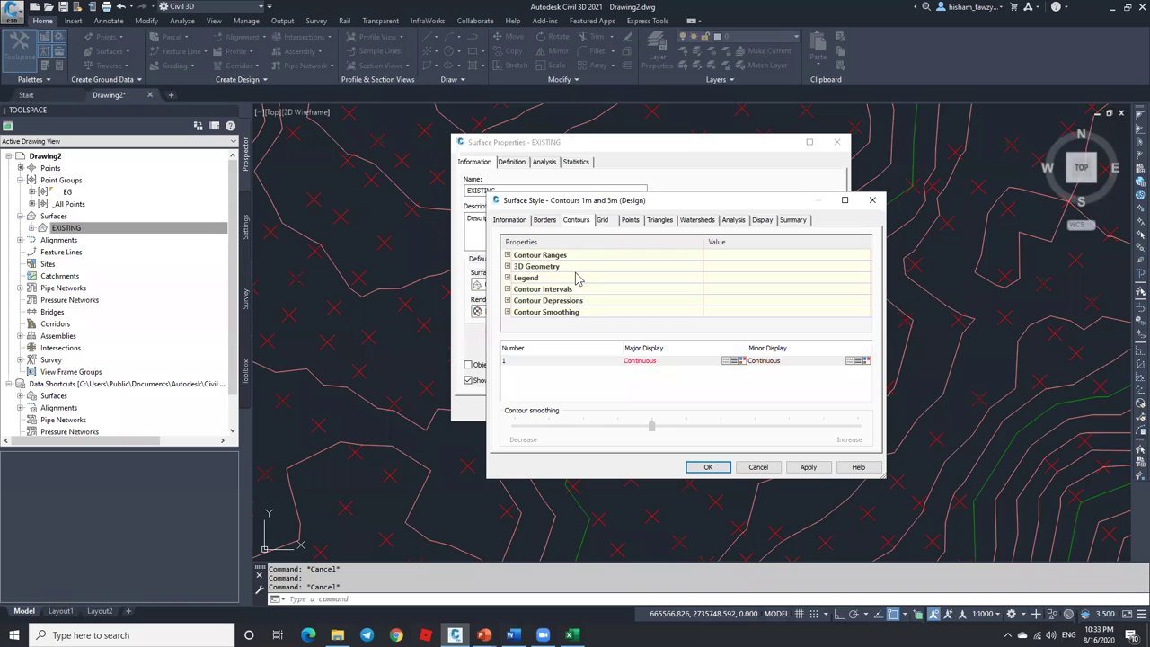
click(507, 288)
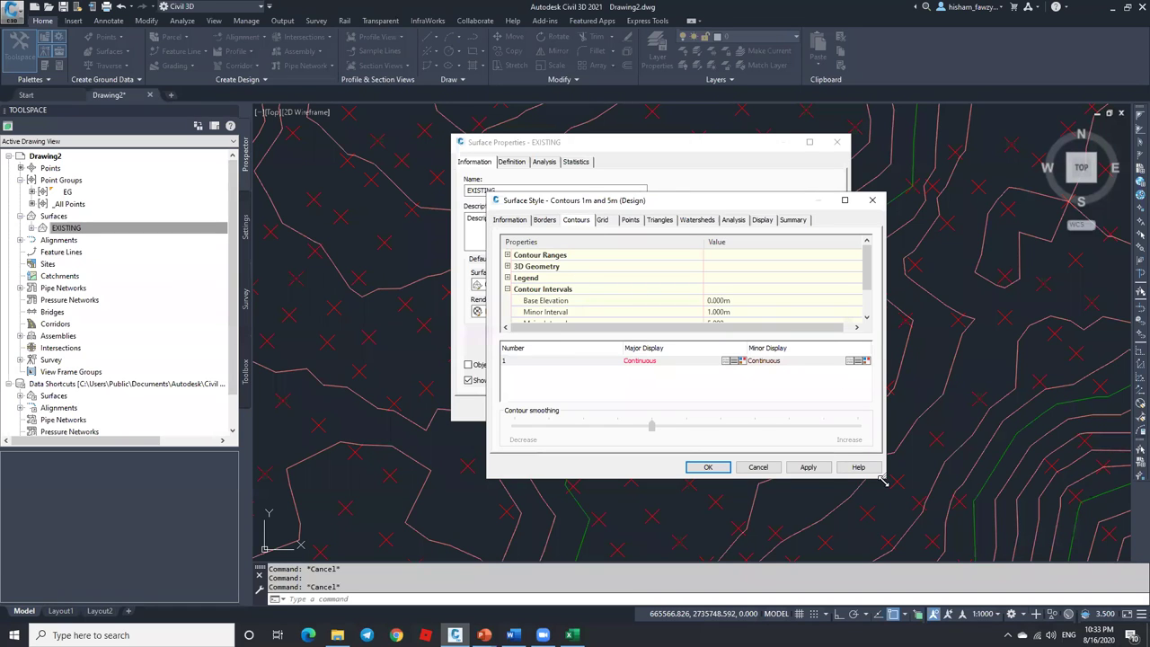
drag(883, 480, 881, 544)
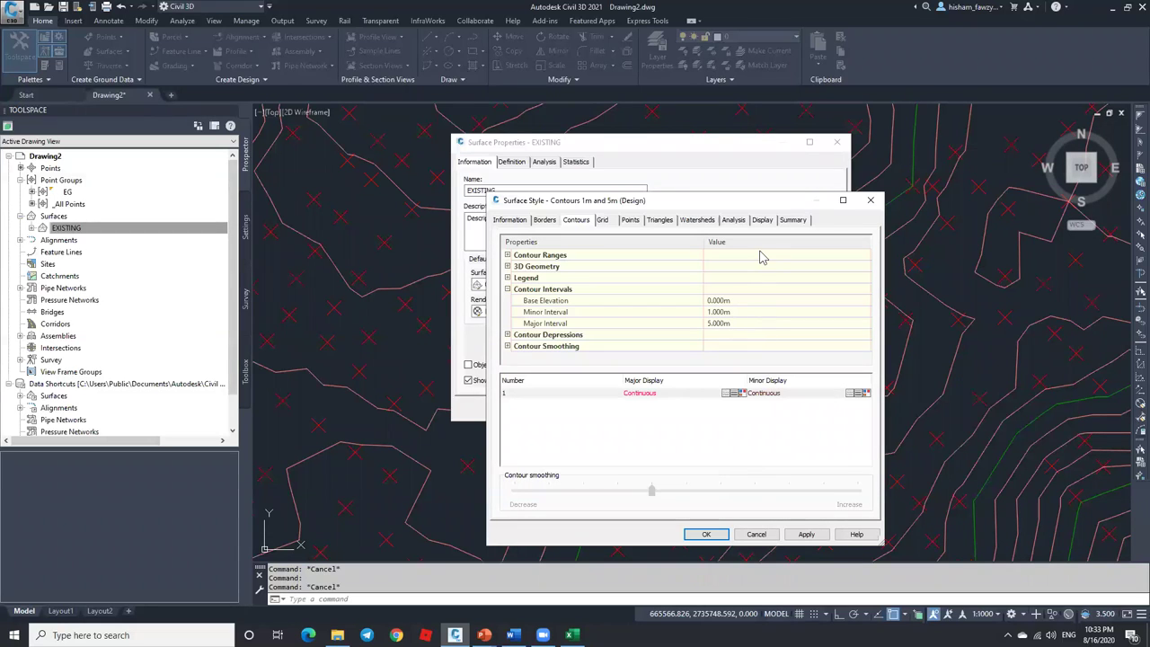
click(526, 219)
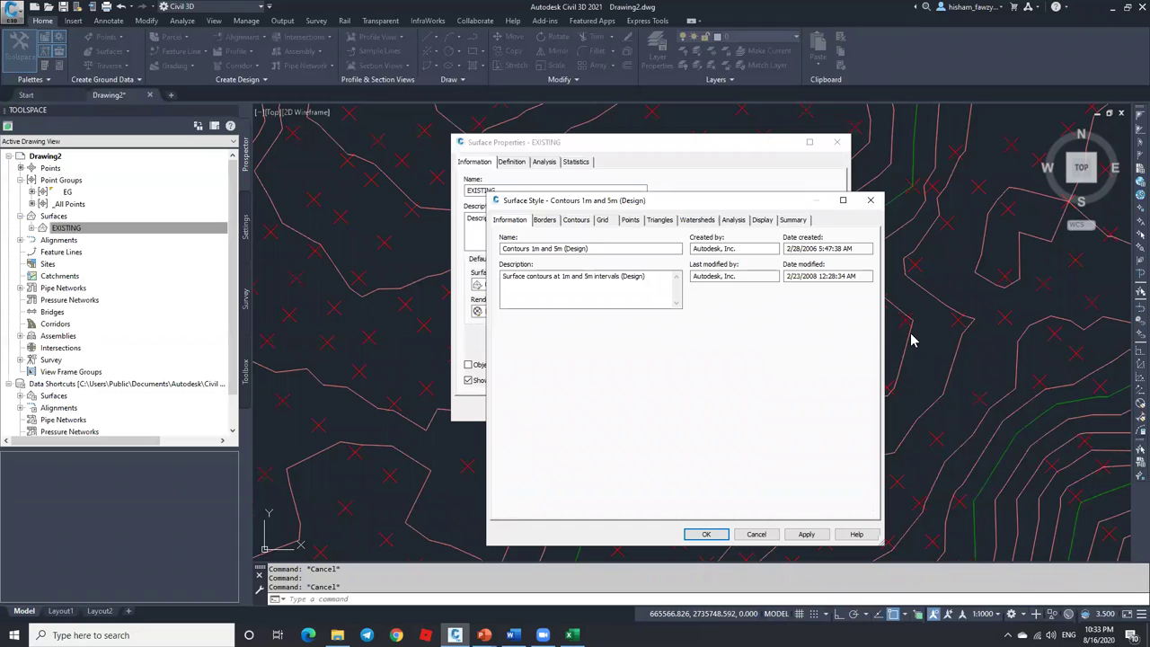
Review the style's display components, turn on Triangles visibility, and confirm both dialogs.
click(761, 221)
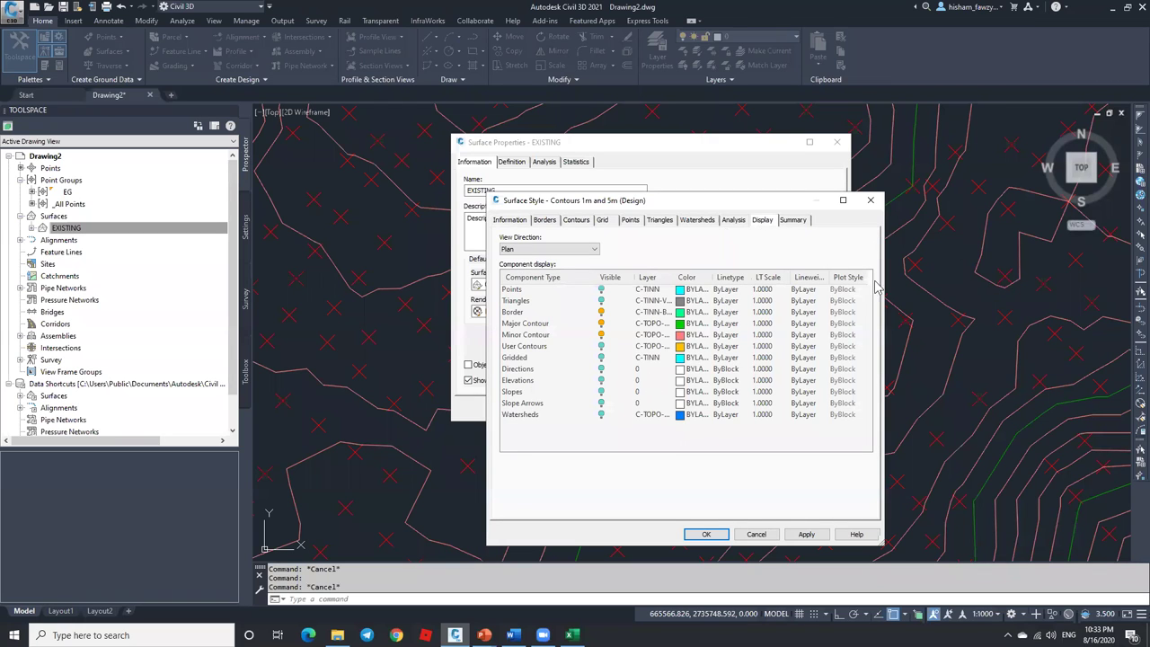
click(518, 313)
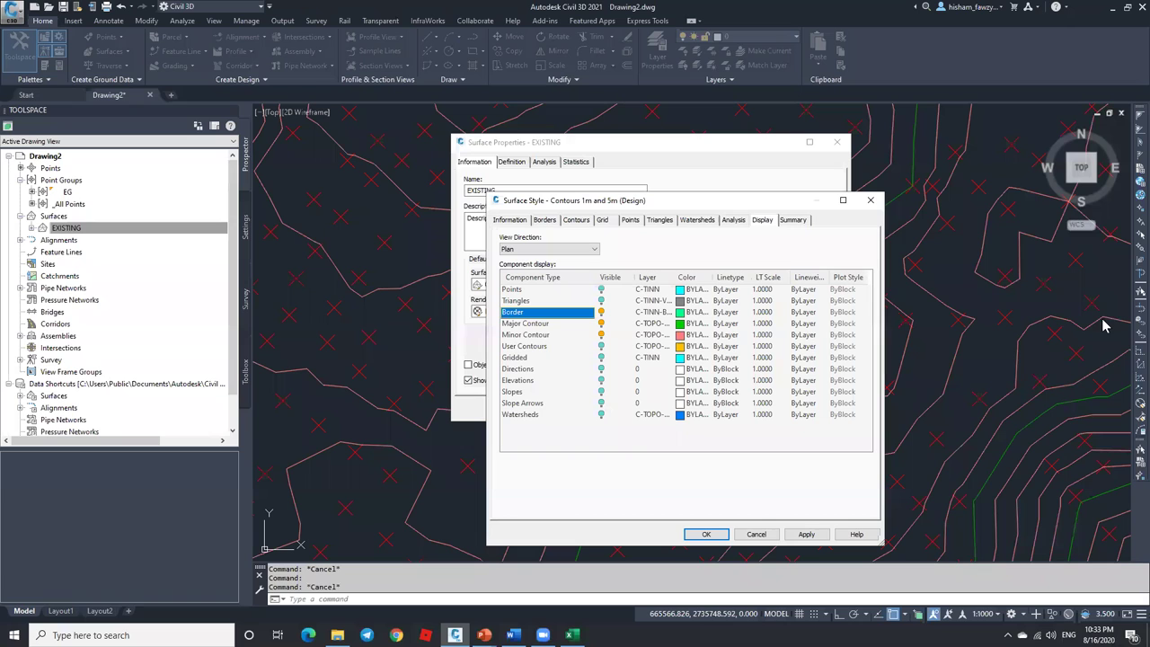
click(522, 324)
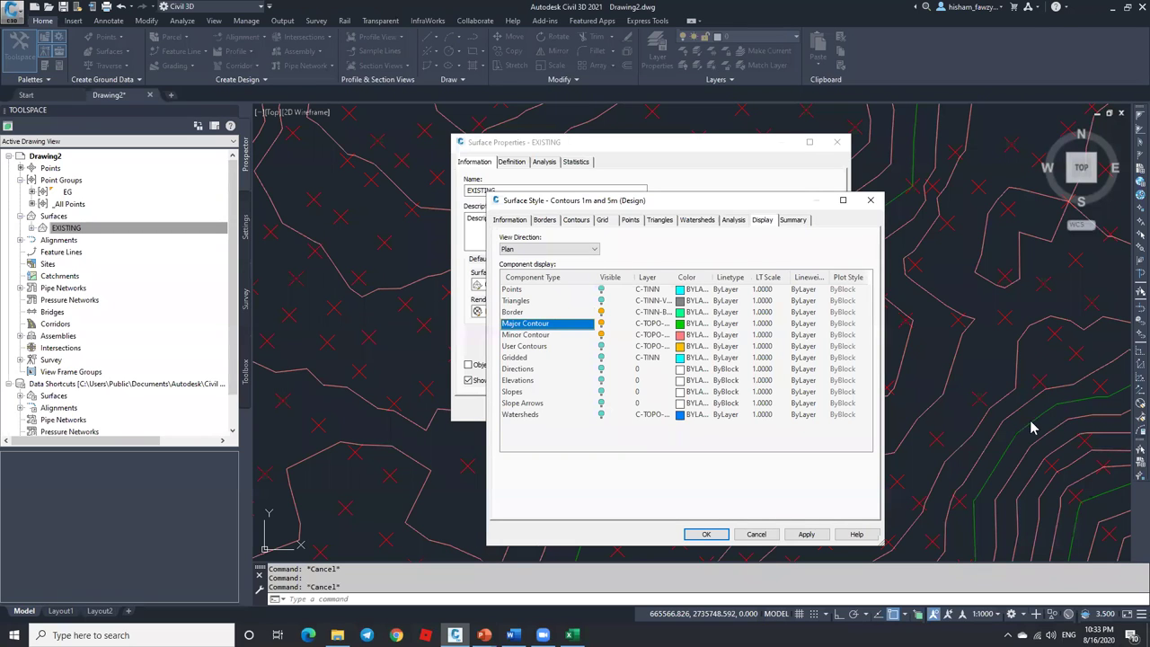
click(564, 336)
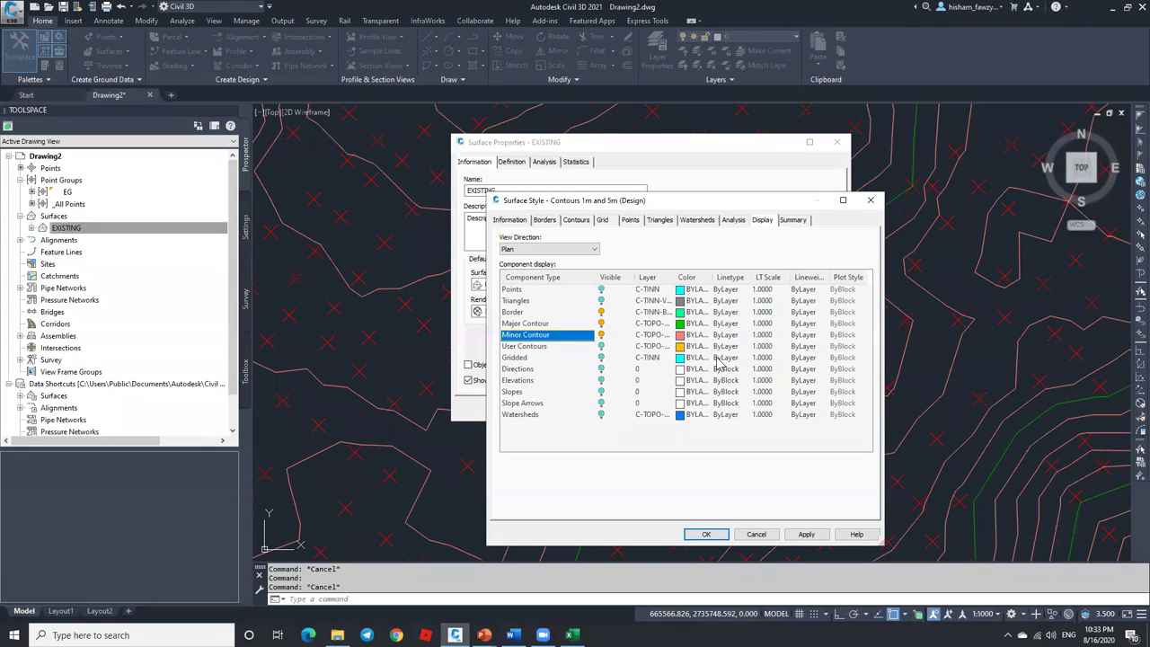
click(537, 302)
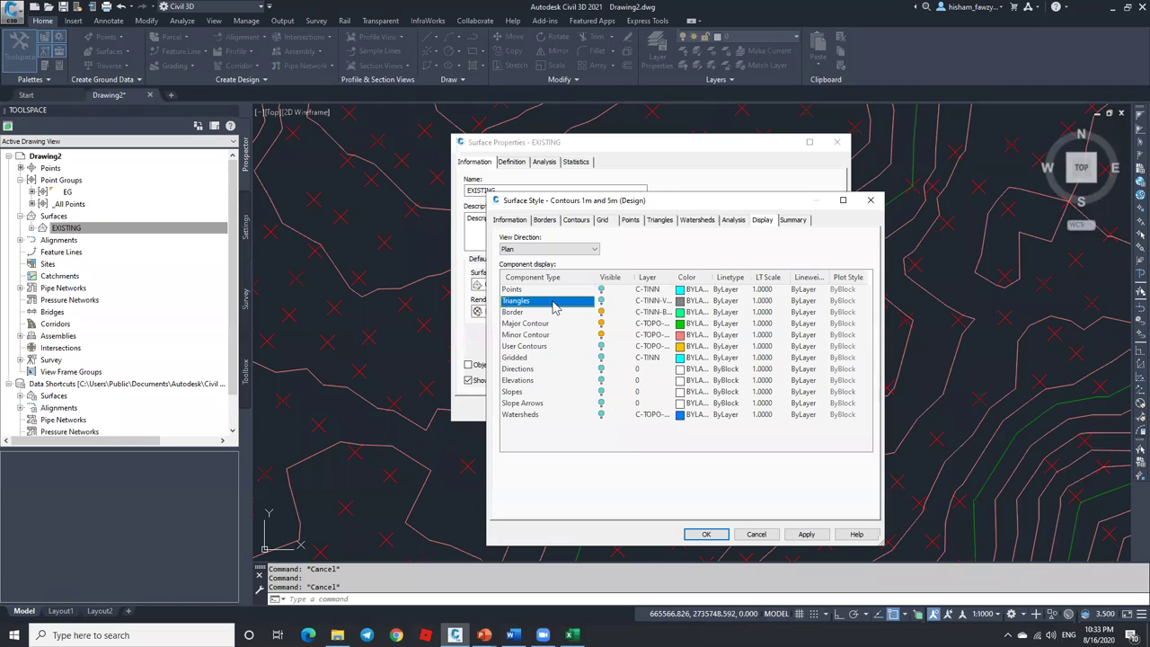
click(565, 290)
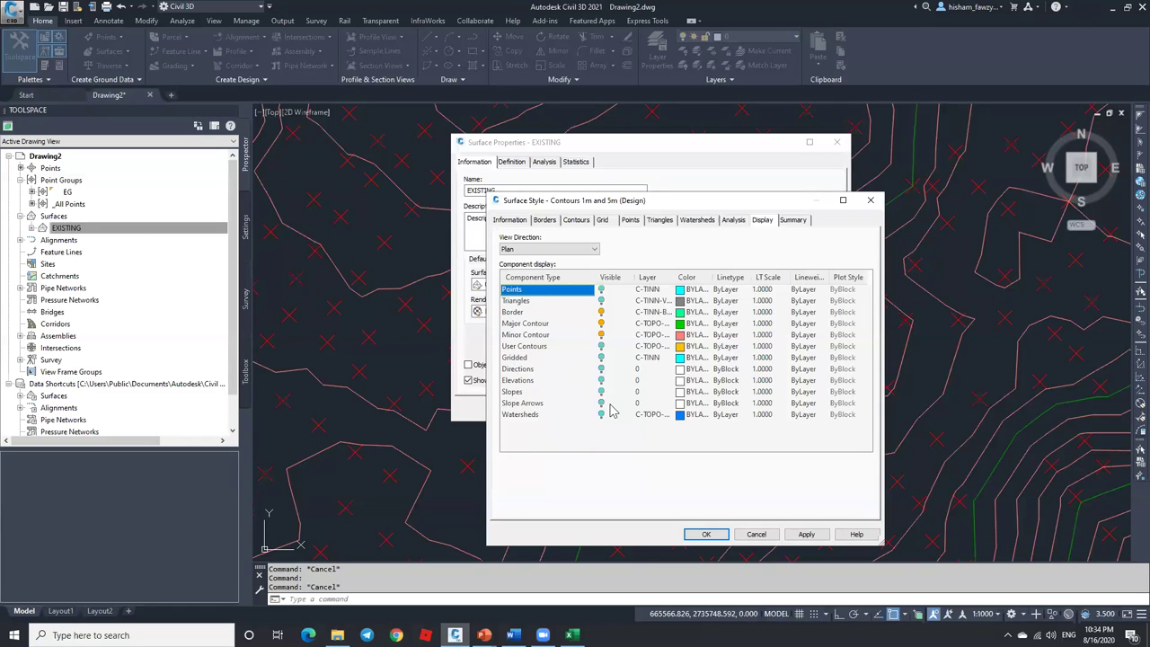
click(600, 302)
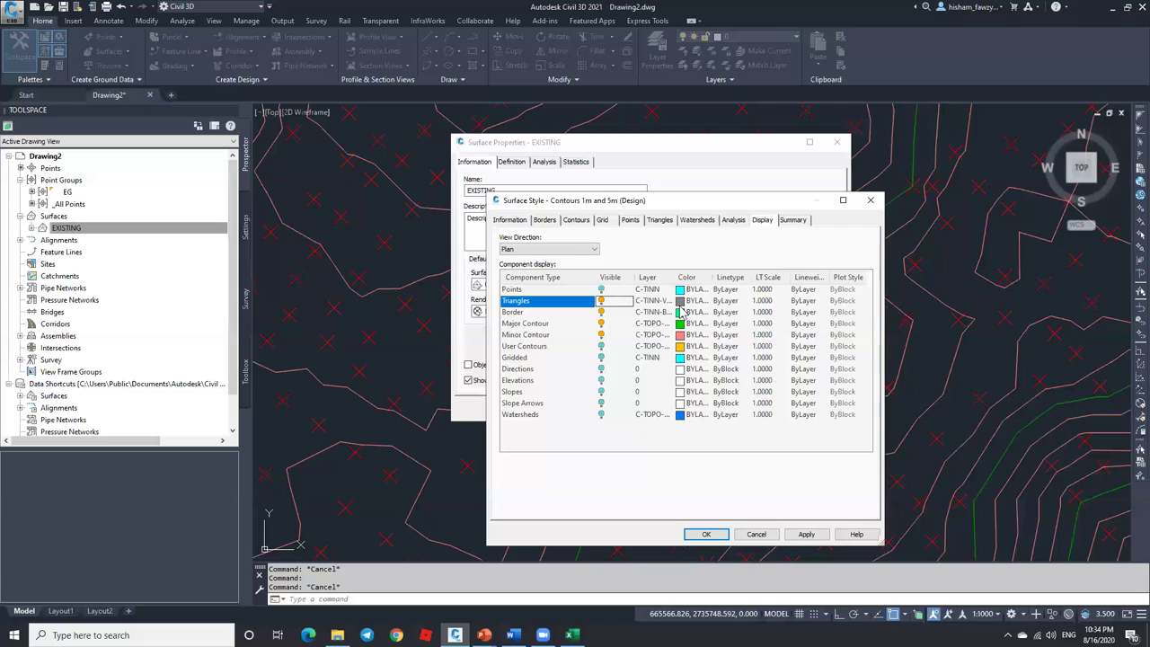
click(706, 533)
click(672, 406)
Zoom in and out to inspect the TIN triangles, then select the EXISTING surface.
scroll(568, 462, down, 5)
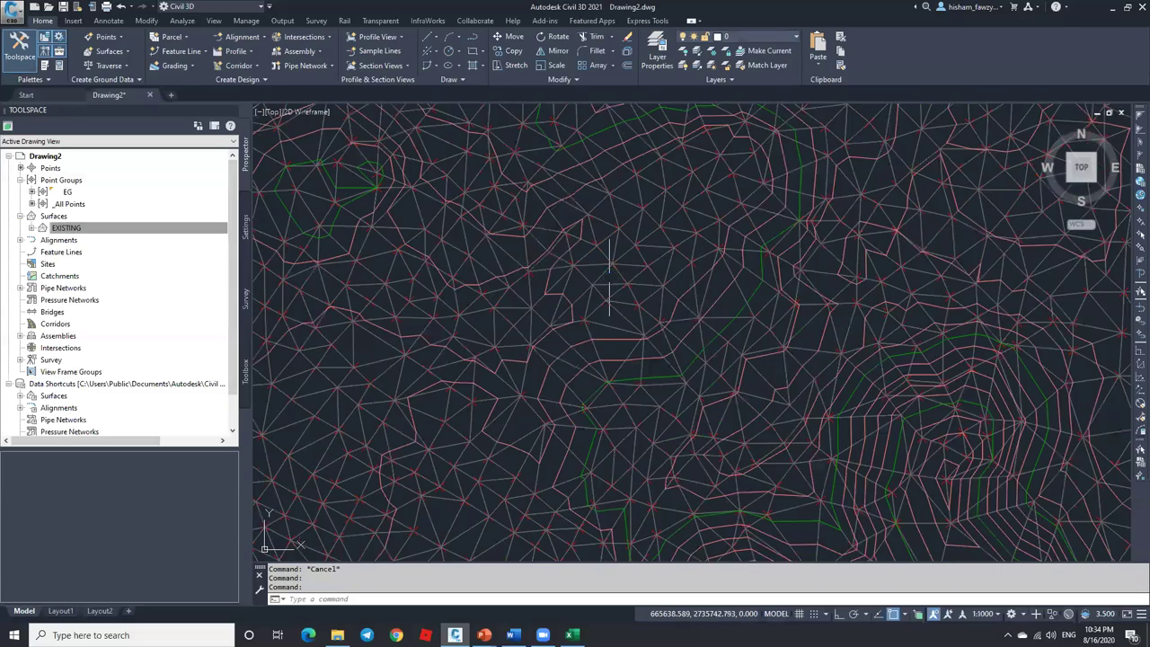
scroll(759, 287, up, 6)
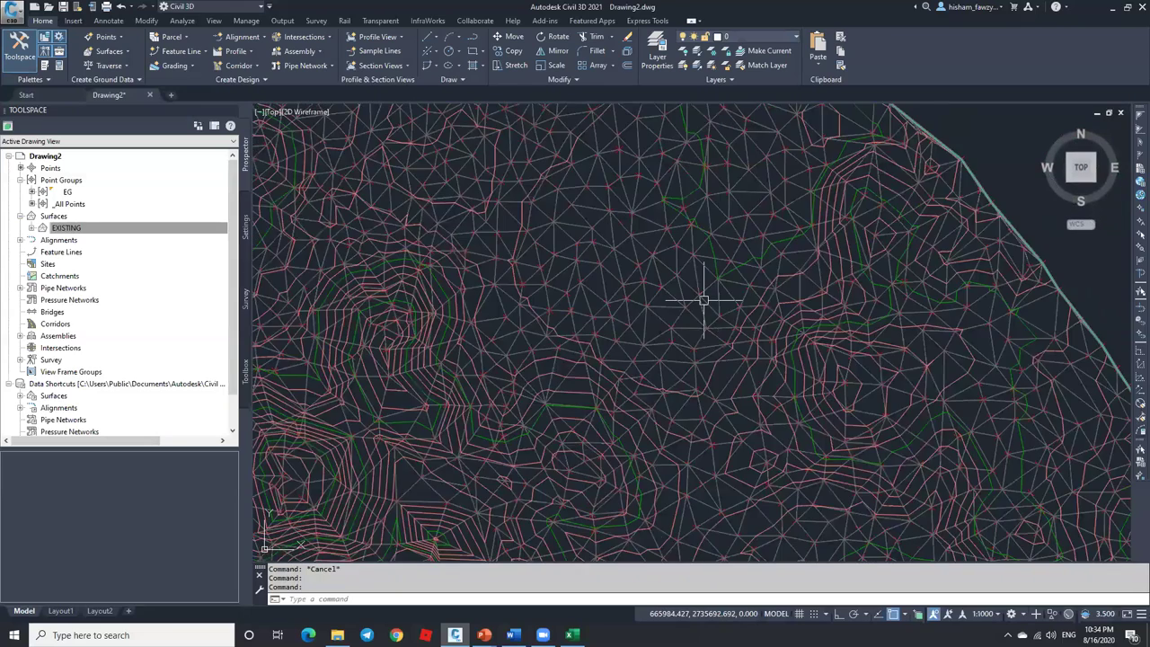
scroll(650, 285, up, 3)
scroll(650, 284, up, 2)
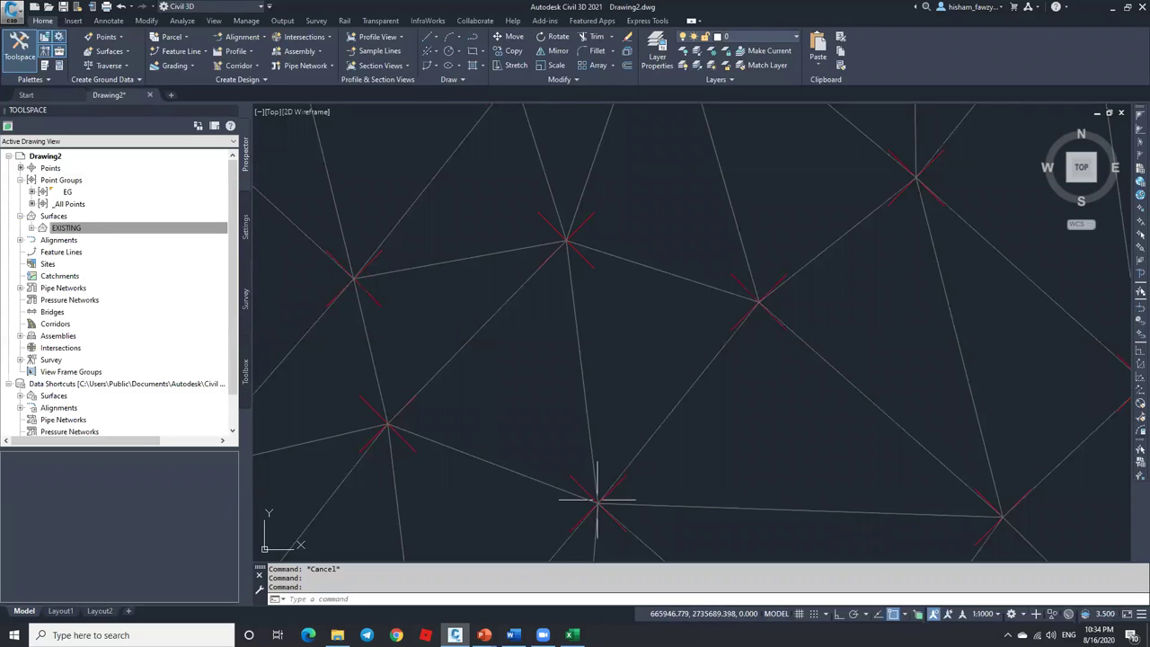
scroll(598, 362, down, 3)
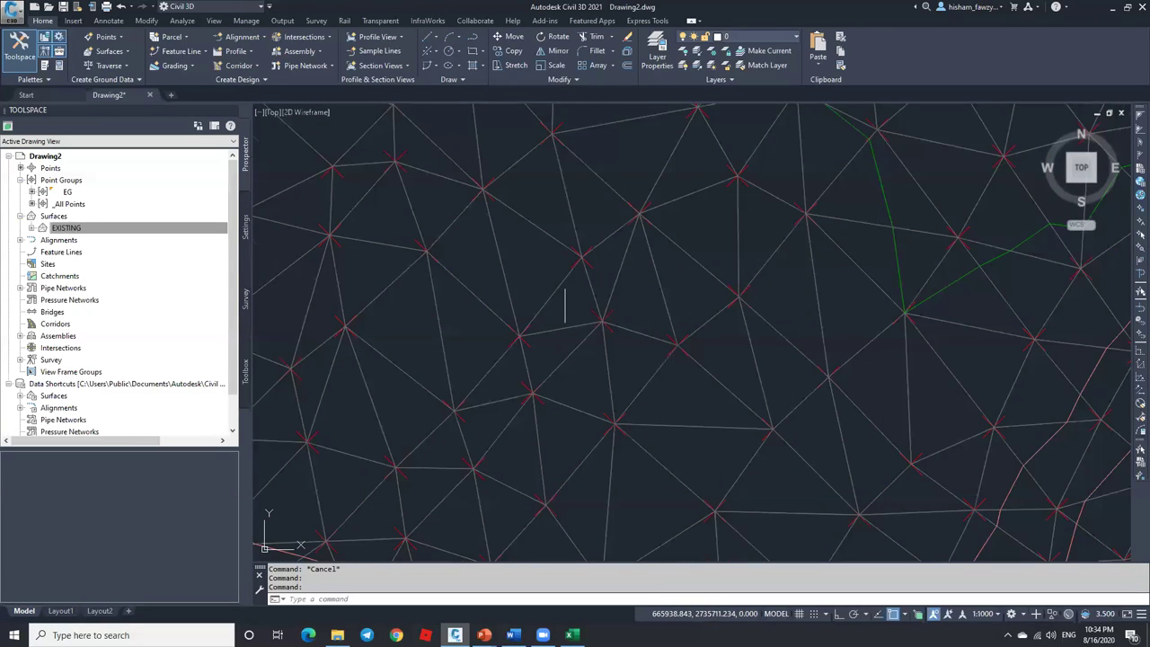
scroll(566, 301, down, 3)
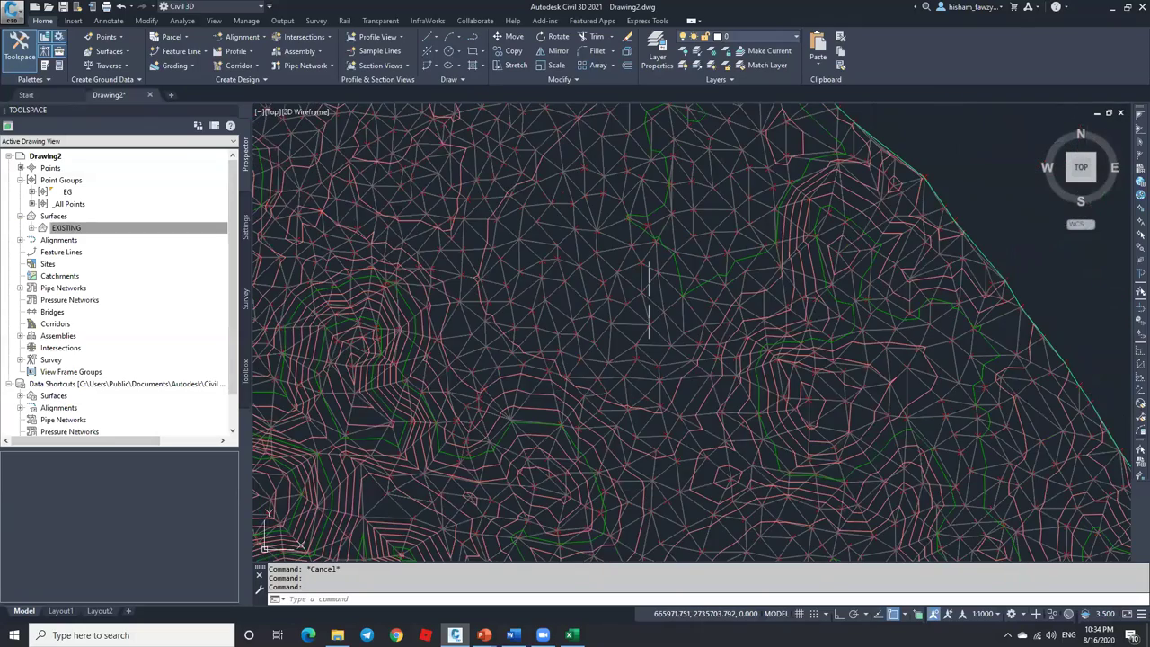
scroll(647, 301, up, 2)
scroll(575, 290, down, 1)
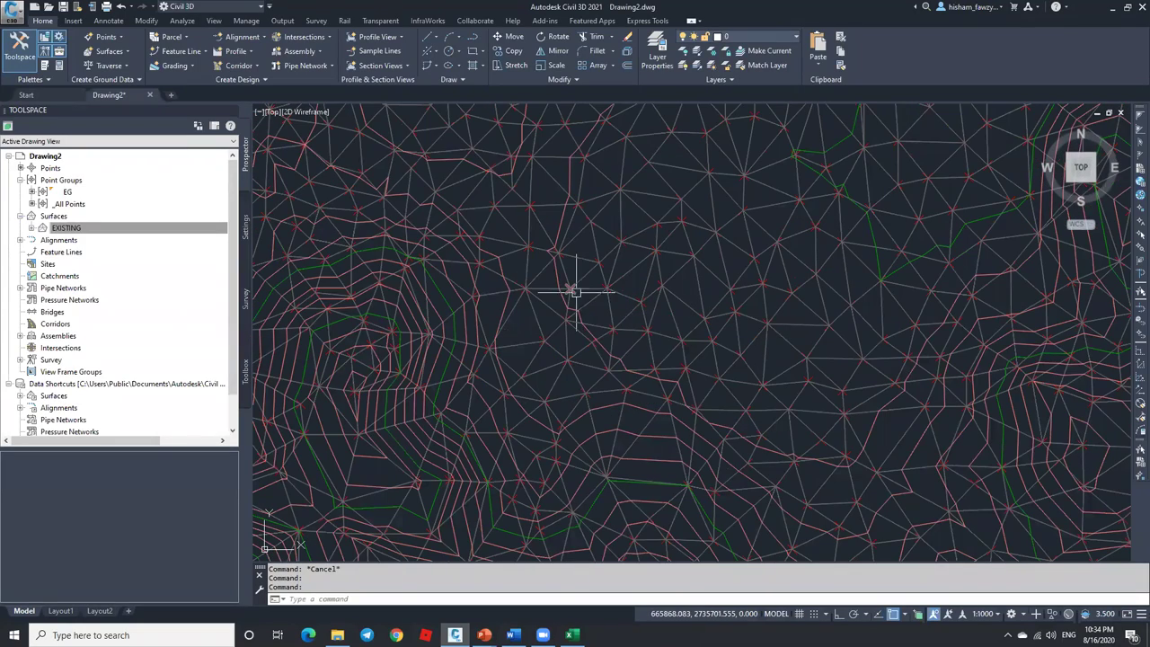
scroll(607, 279, up, 3)
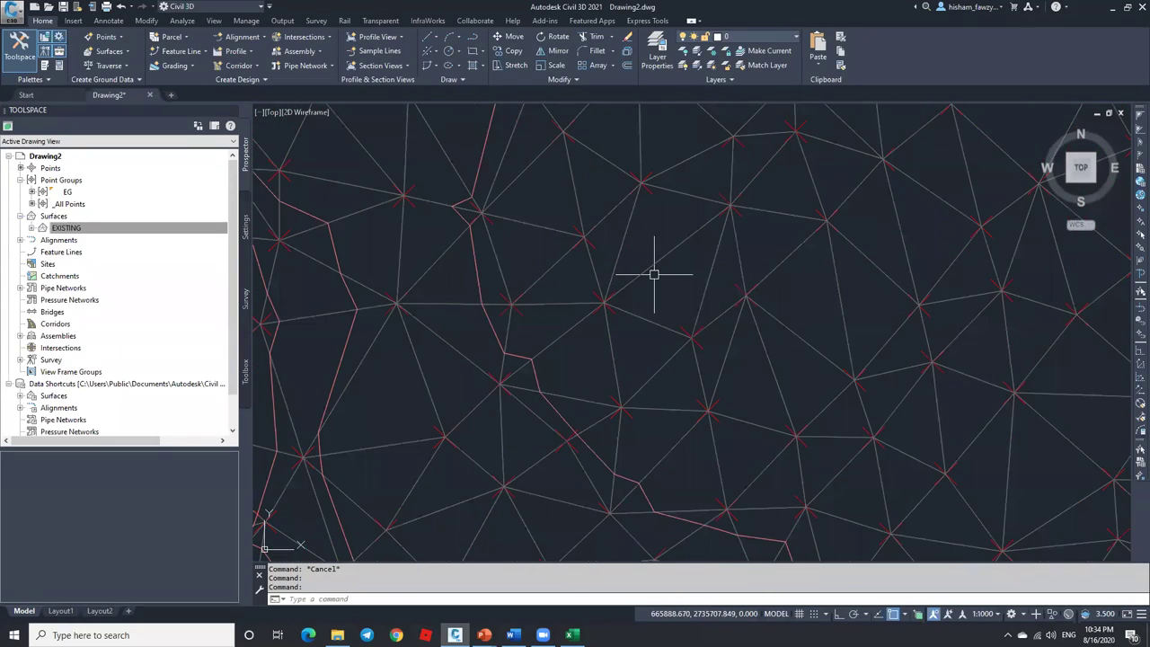
mouse_move(653, 274)
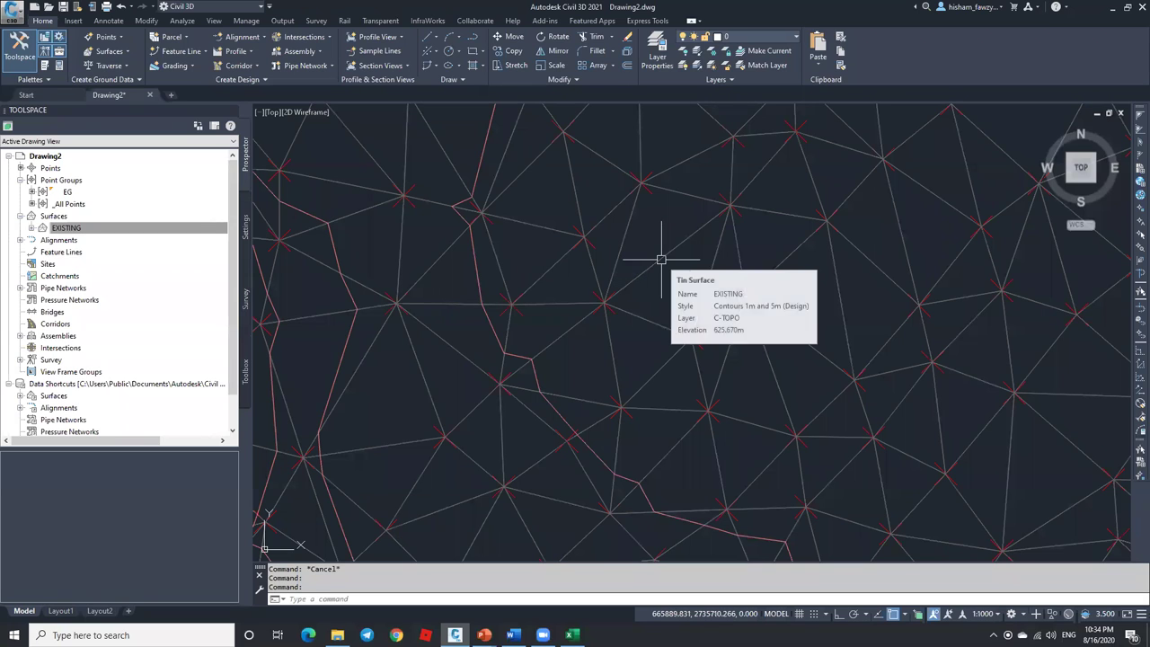
click(661, 259)
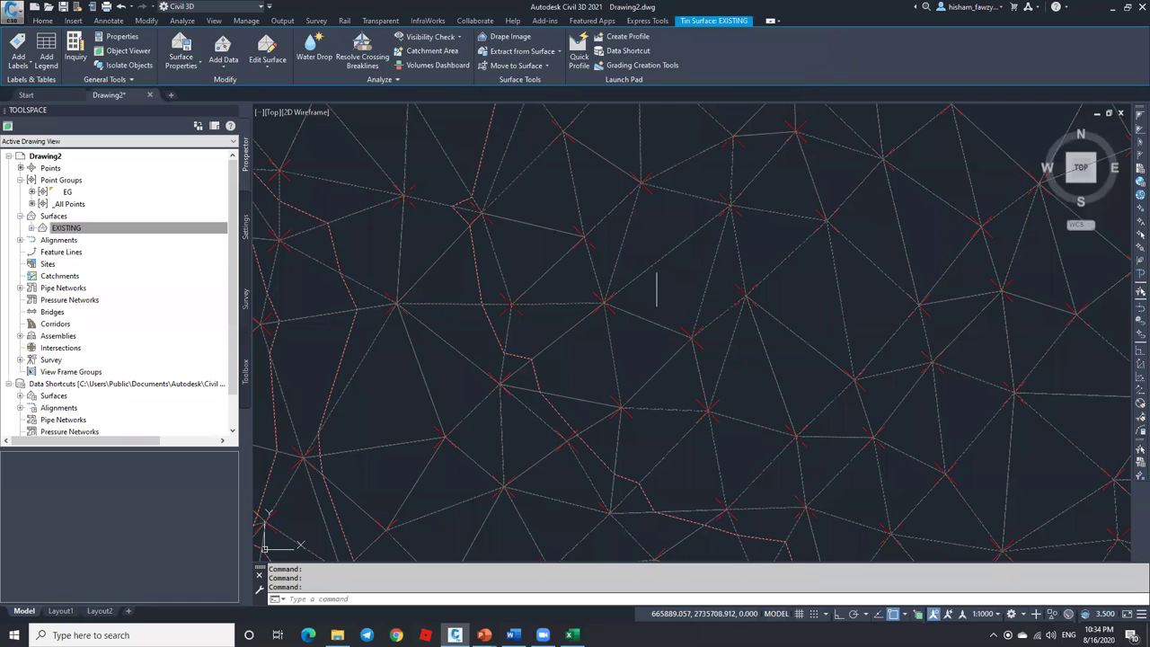
click(129, 52)
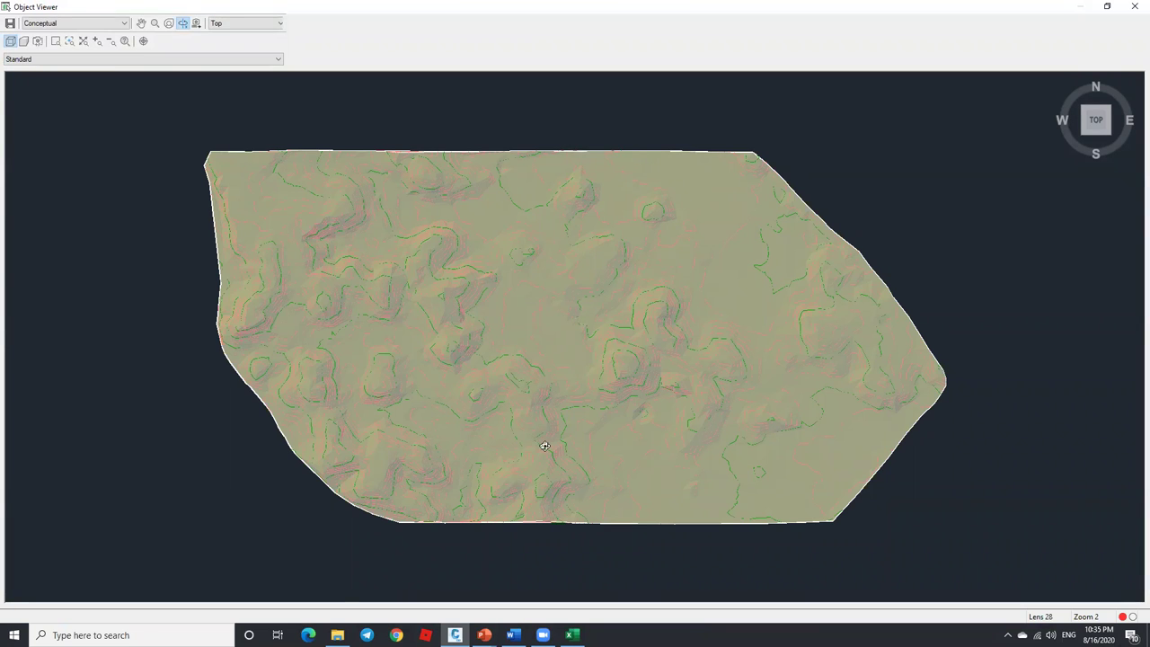
drag(545, 446, 518, 208)
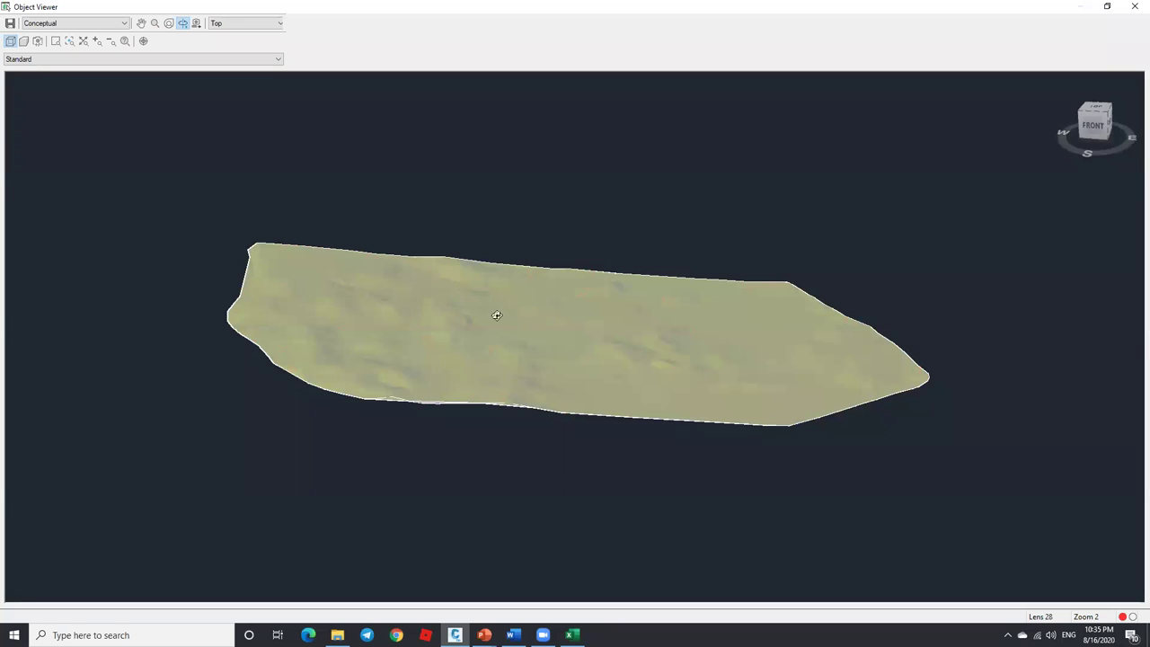
click(88, 27)
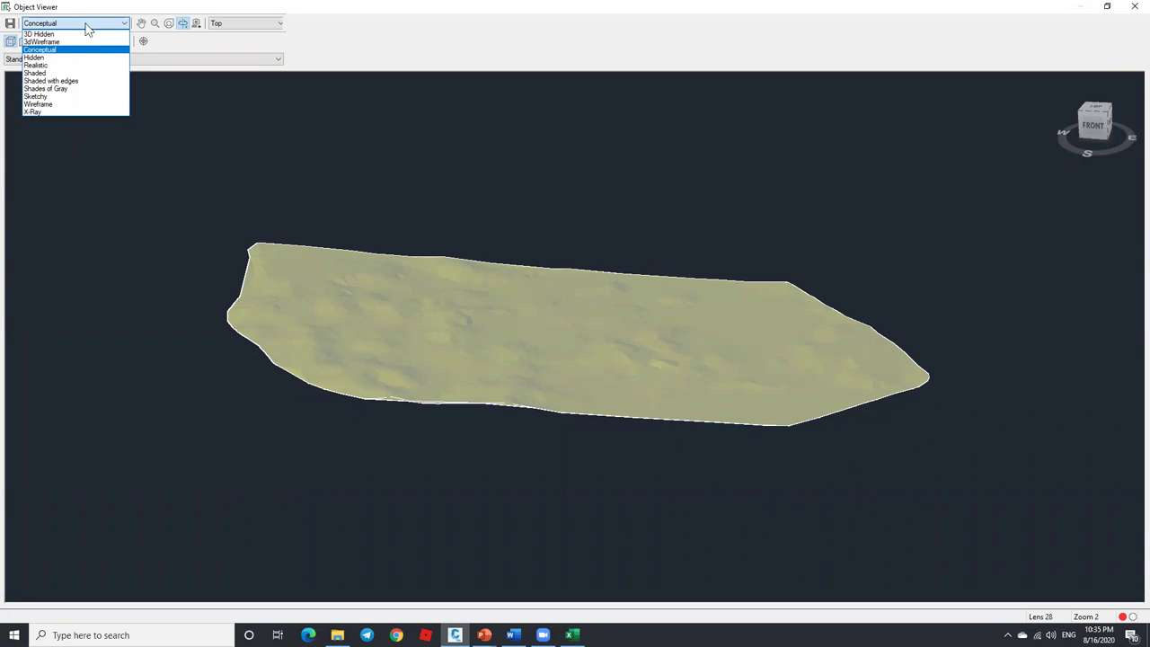
click(39, 35)
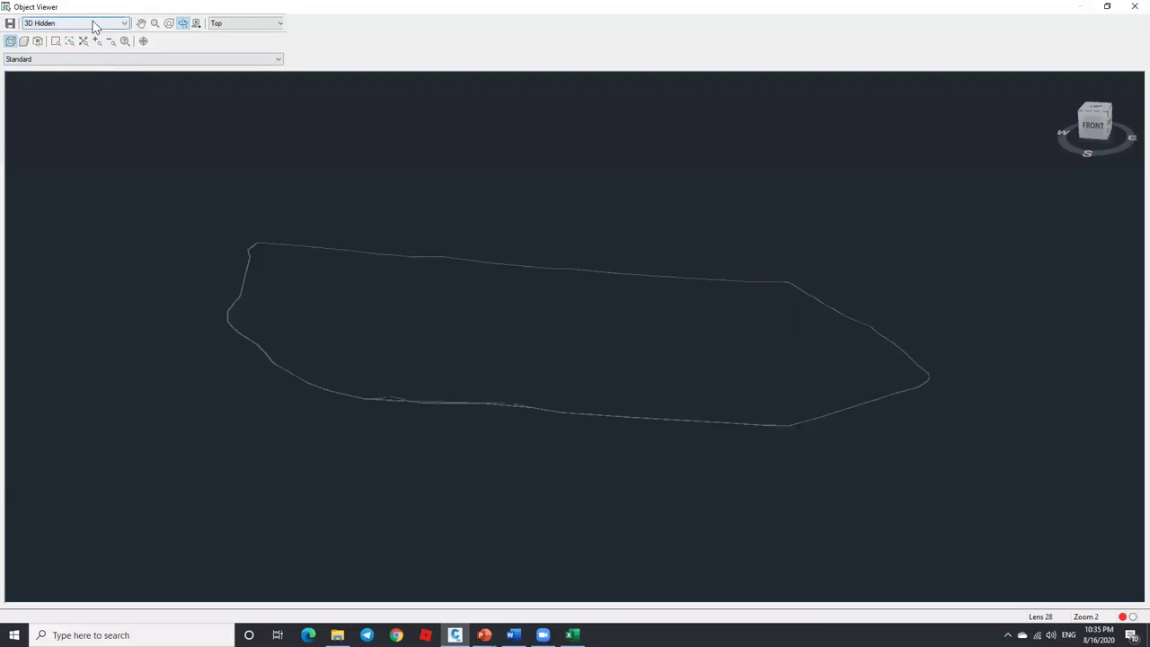
click(90, 25)
click(82, 42)
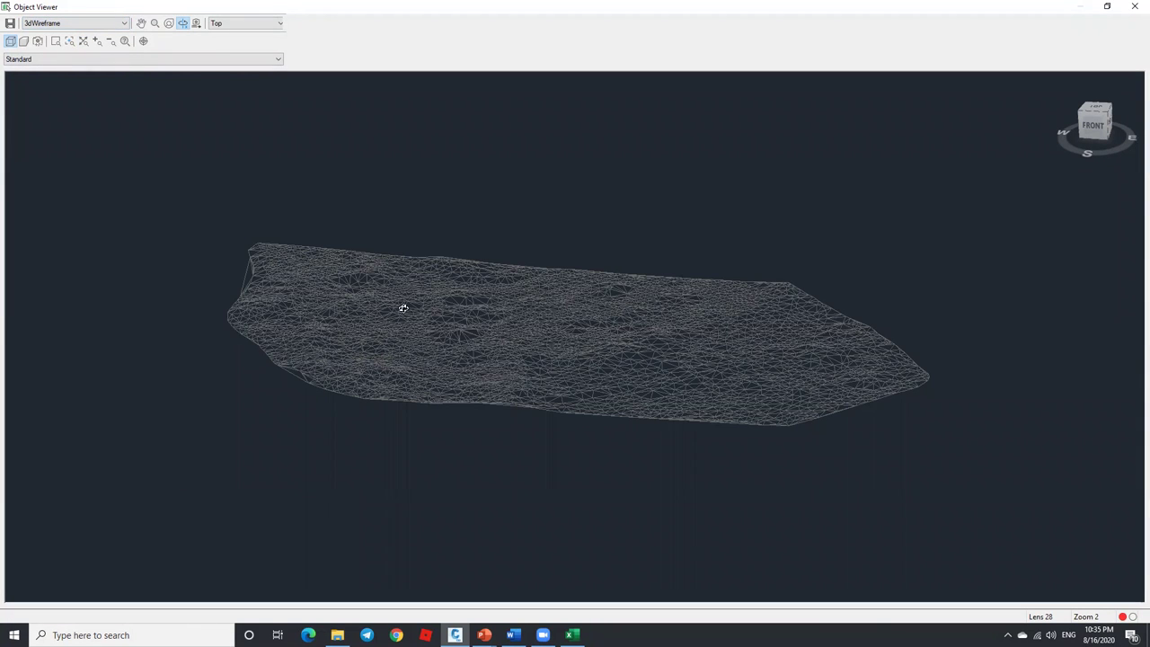
click(84, 25)
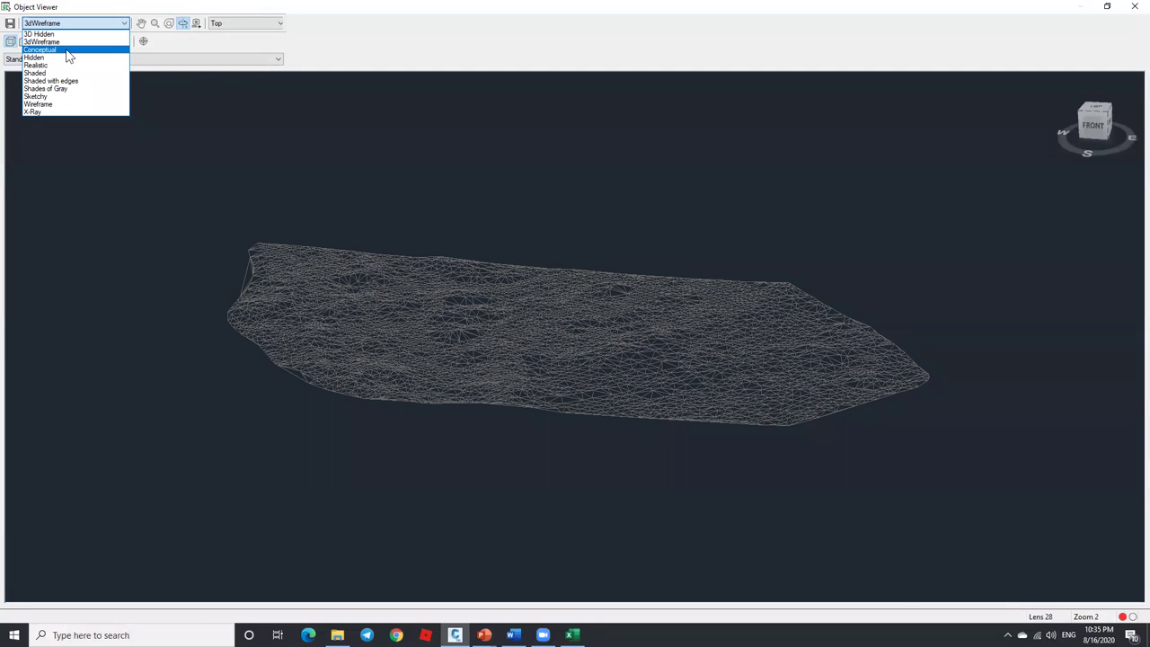
click(67, 52)
mouse_move(592, 371)
mouse_down()
mouse_move(563, 377)
mouse_move(483, 346)
mouse_up()
scroll(562, 380, up, 5)
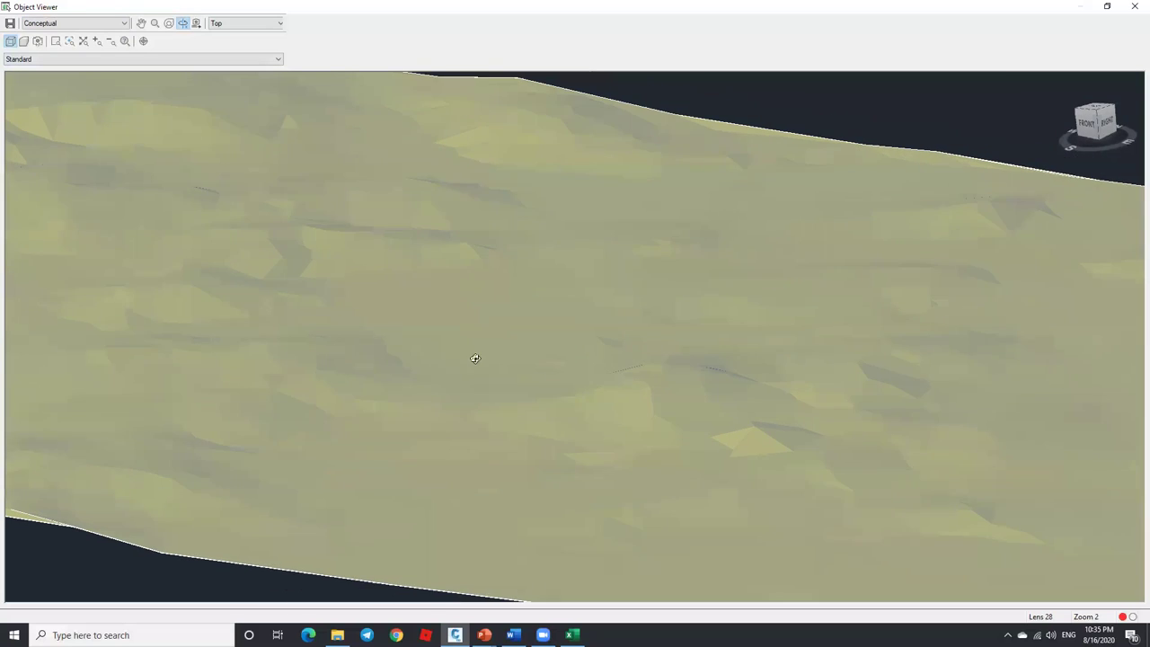
scroll(475, 359, down, 3)
drag(531, 357, 495, 318)
scroll(491, 329, down, 3)
scroll(555, 288, up, 3)
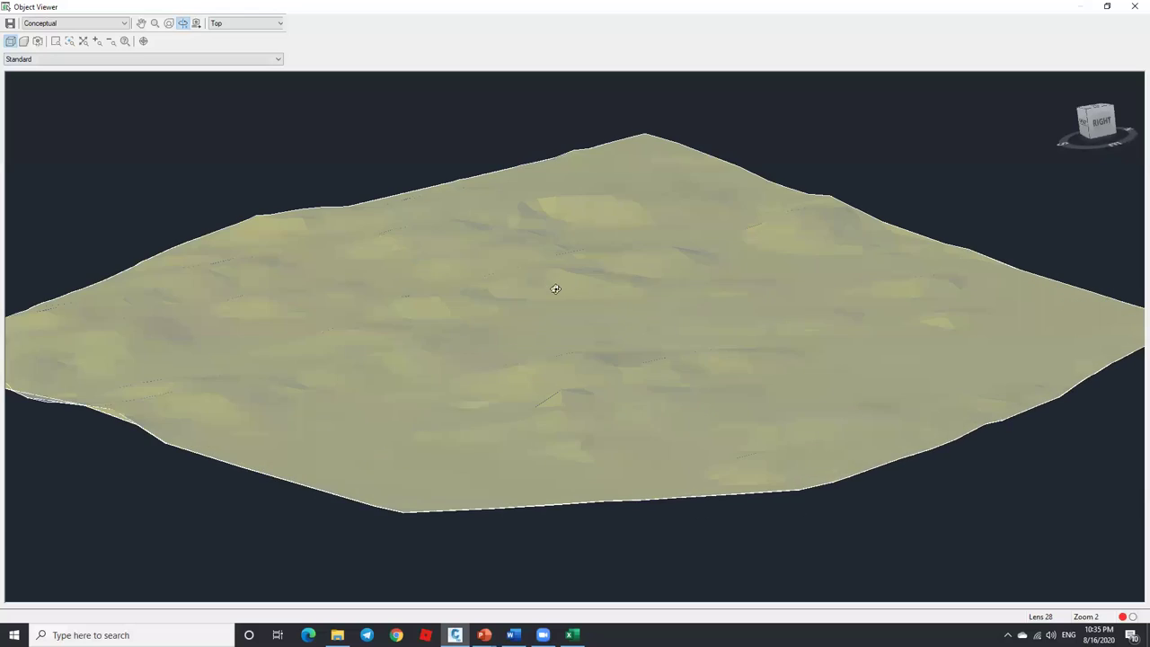
scroll(555, 288, up, 2)
scroll(566, 218, down, 4)
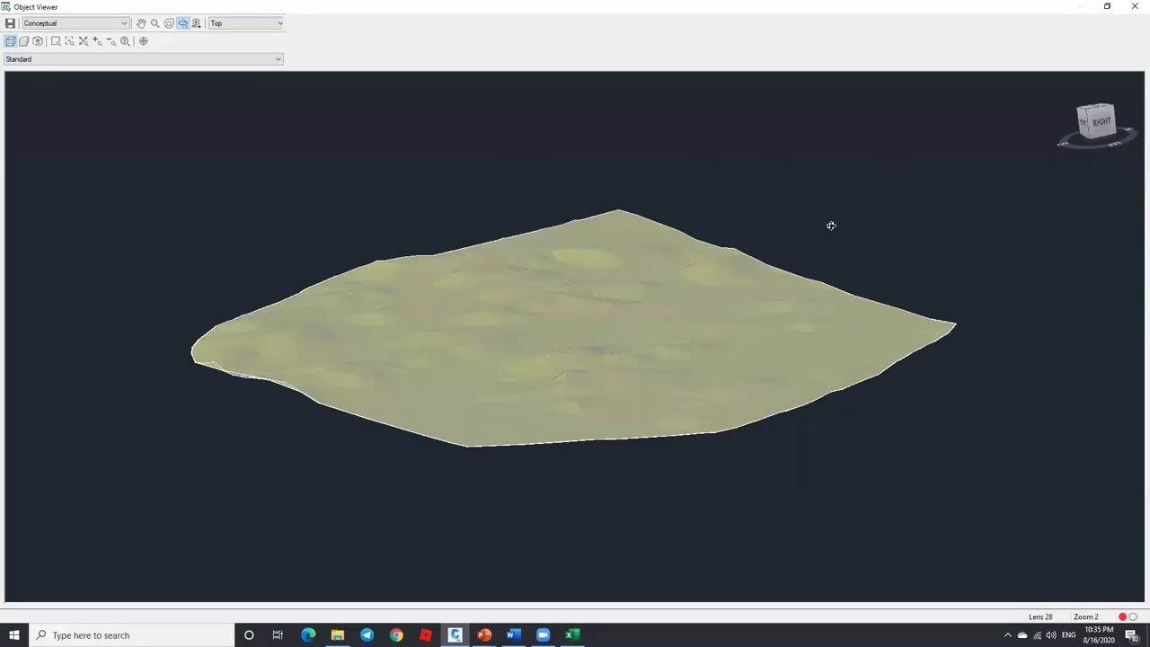
key(Escape)
Zoom out to the full EXISTING surface and select it.
scroll(618, 296, down, 2)
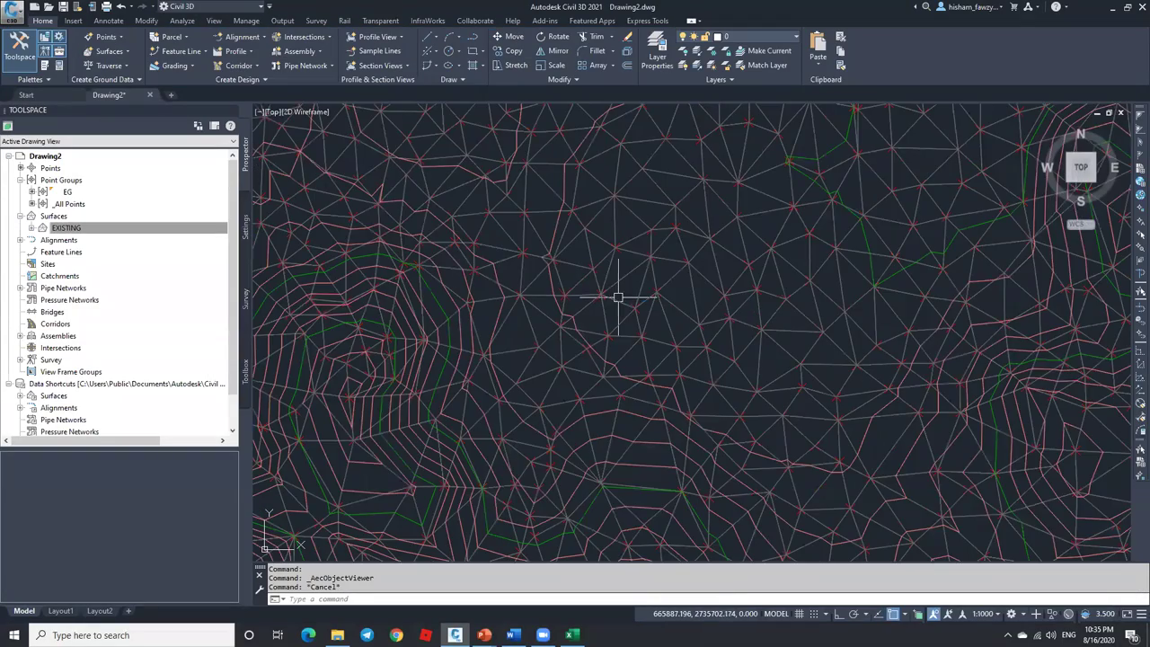
scroll(650, 258, down, 3)
scroll(651, 258, down, 2)
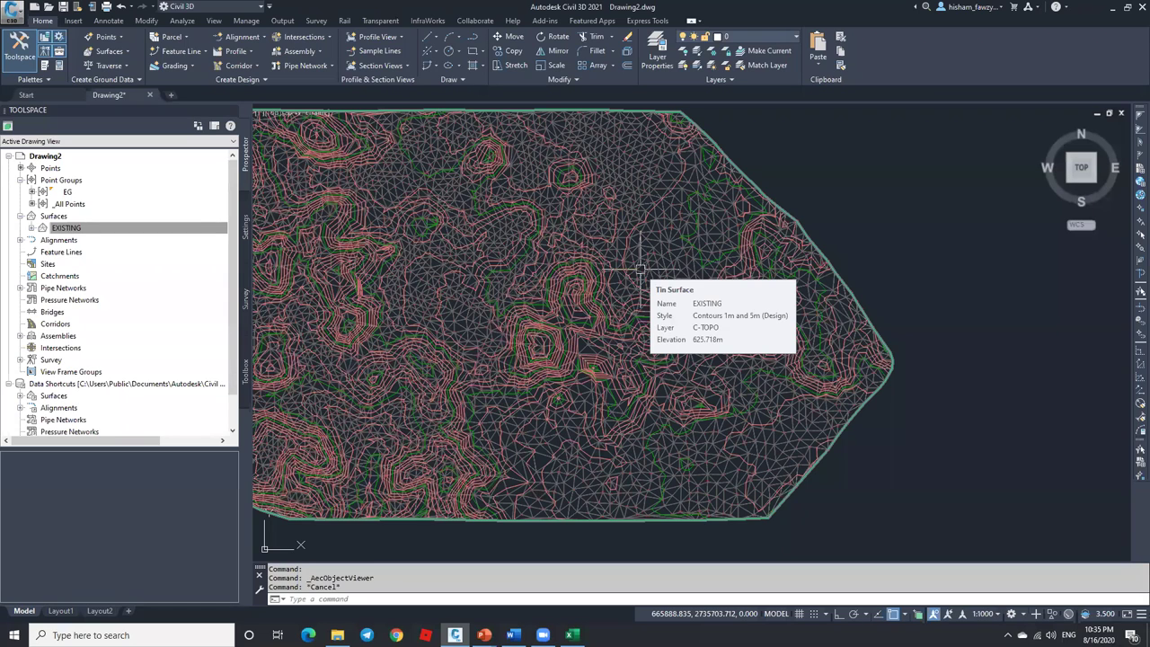
scroll(642, 261, up, 5)
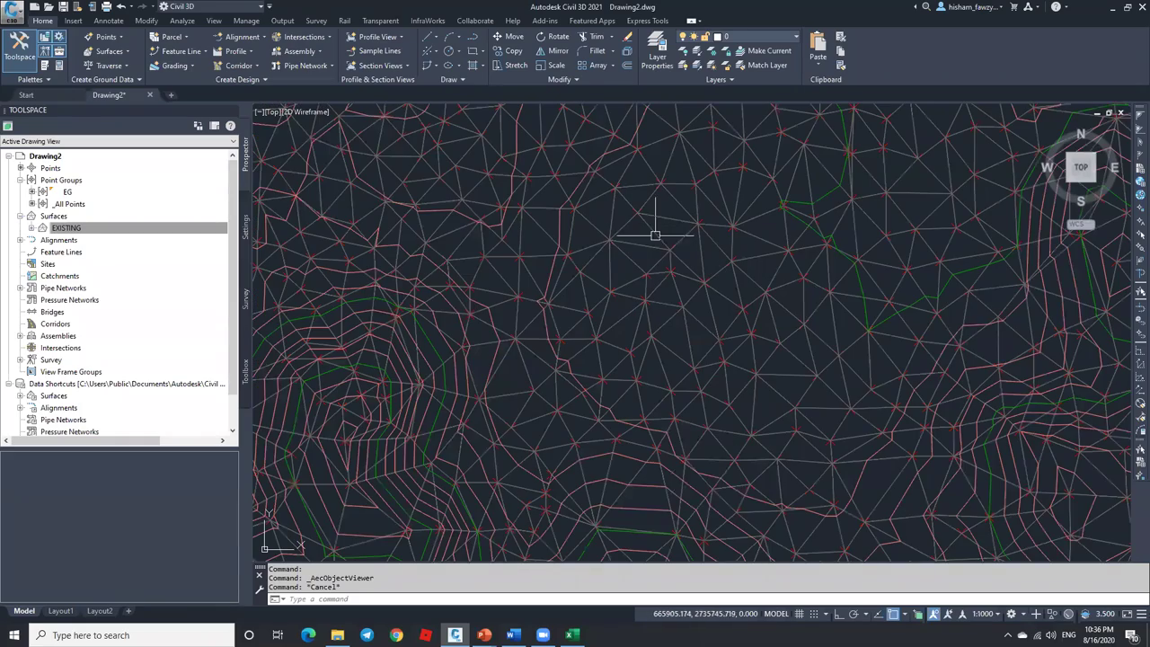
click(645, 235)
View EXISTING in the Object Viewer, orbiting and zooming the shaded model, then close it.
click(121, 51)
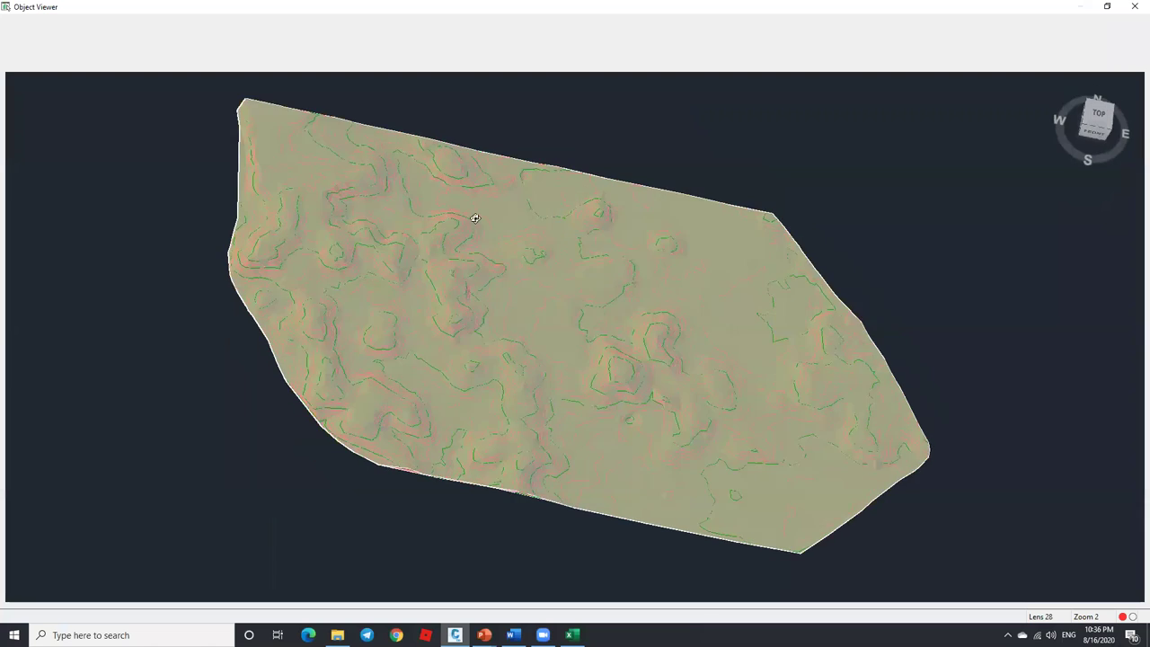
mouse_move(475, 216)
mouse_down()
mouse_move(600, 345)
mouse_move(524, 284)
mouse_up()
scroll(510, 323, up, 4)
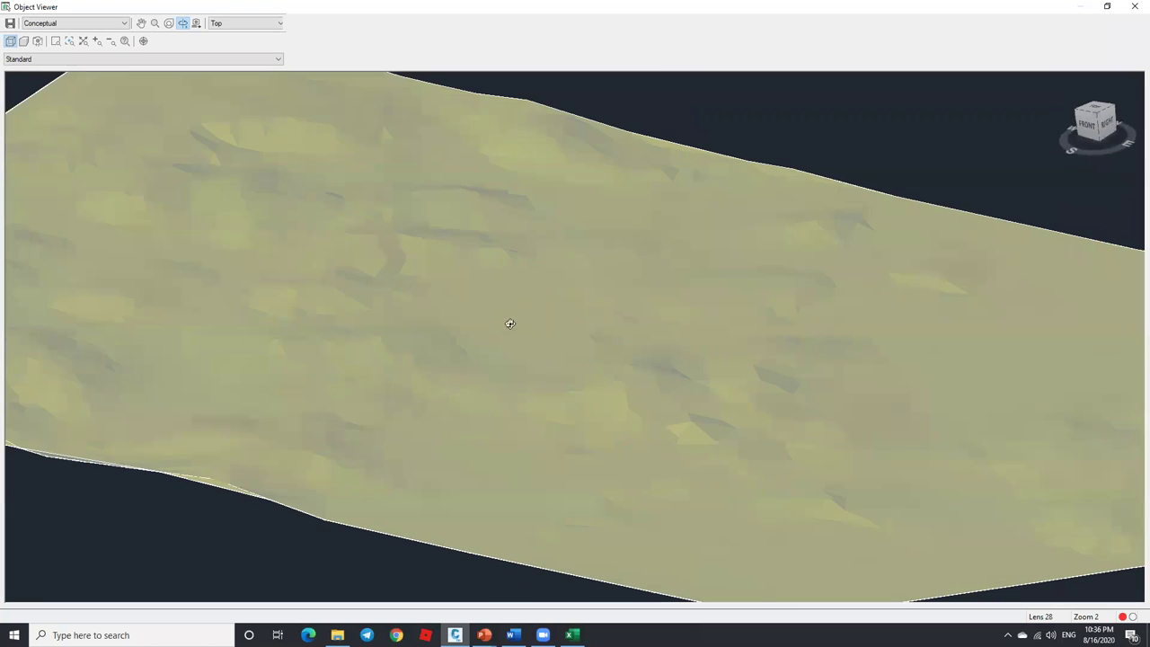
scroll(656, 235, down, 4)
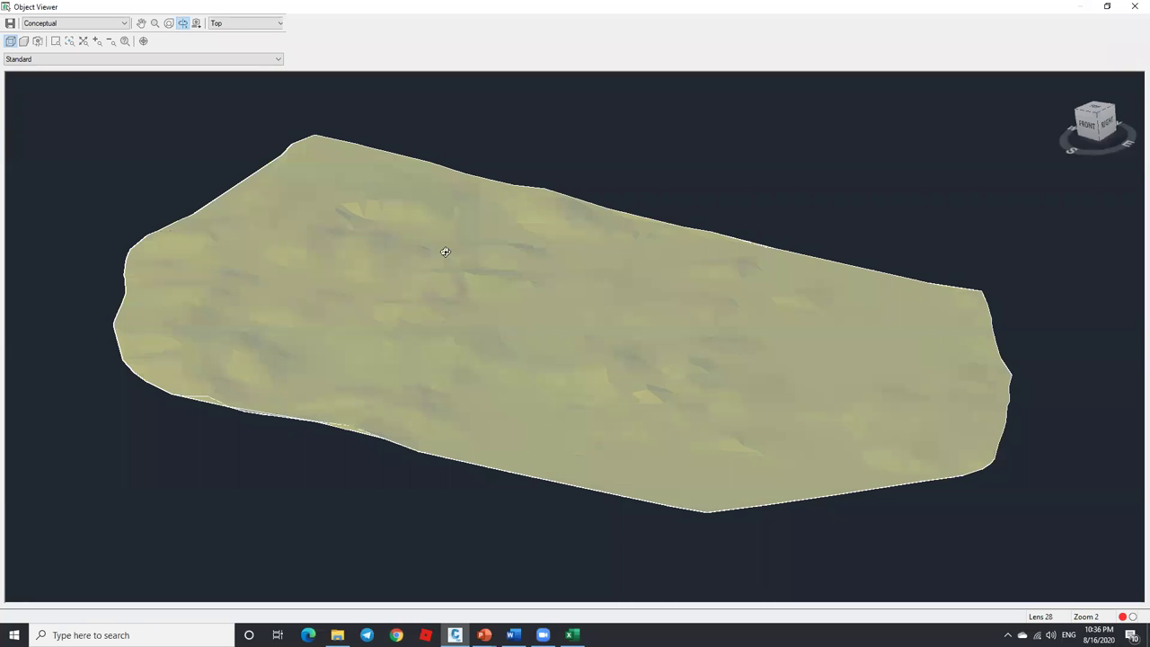
key(Escape)
key(Escape)
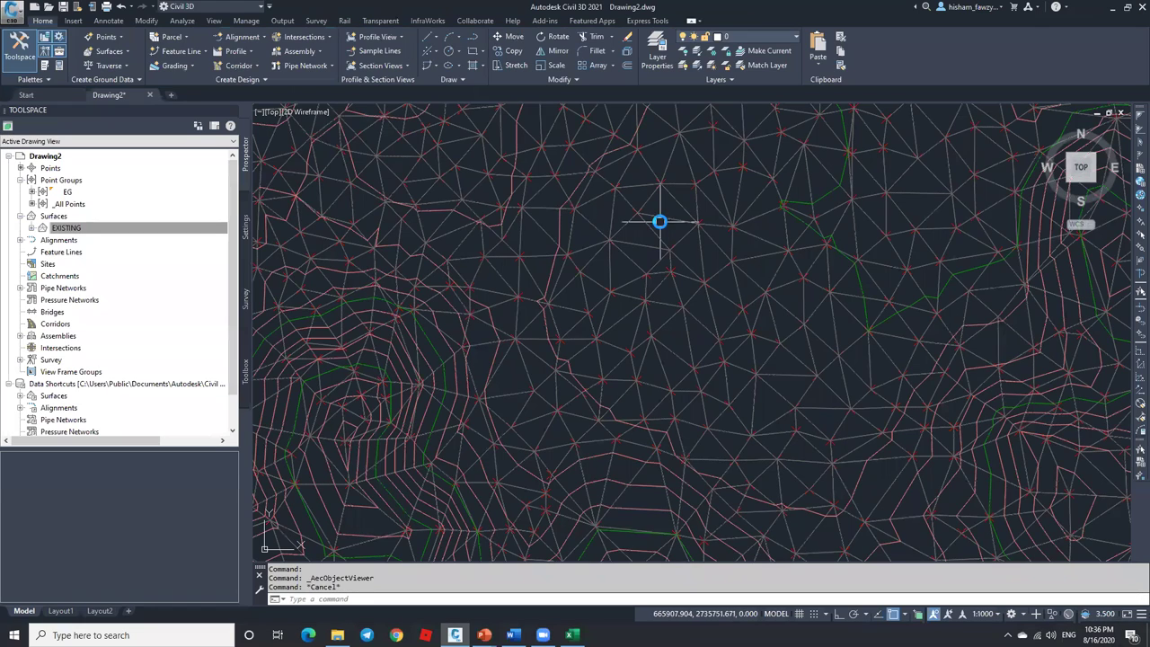
scroll(669, 224, down, 2)
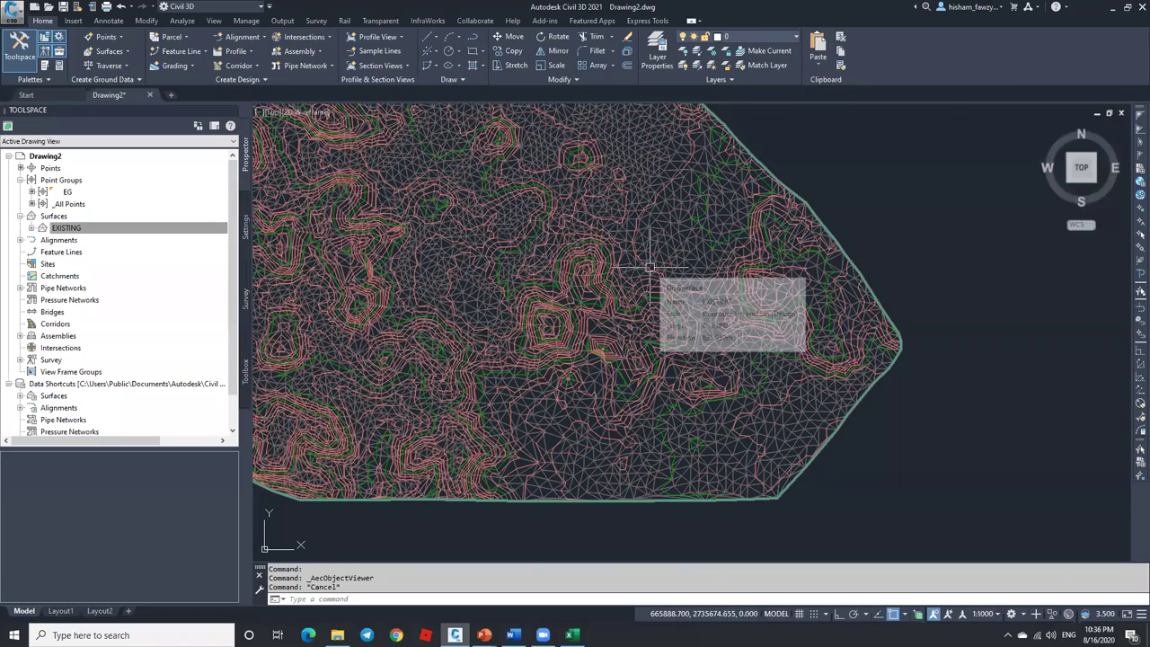
scroll(662, 220, up, 2)
click(341, 150)
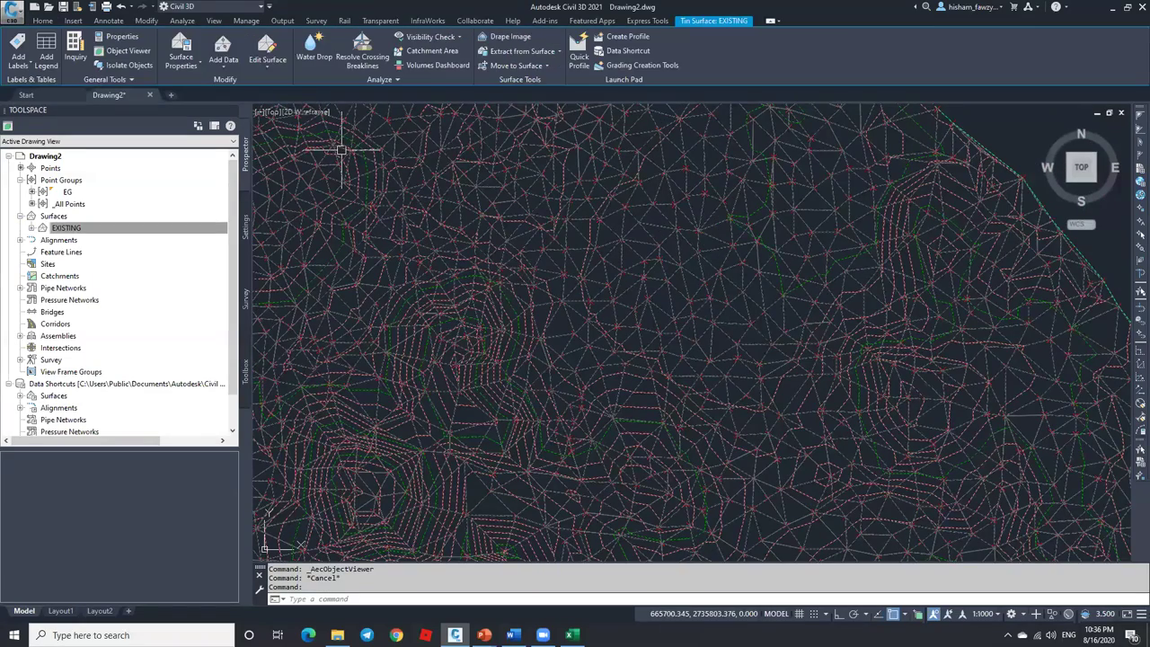
click(266, 59)
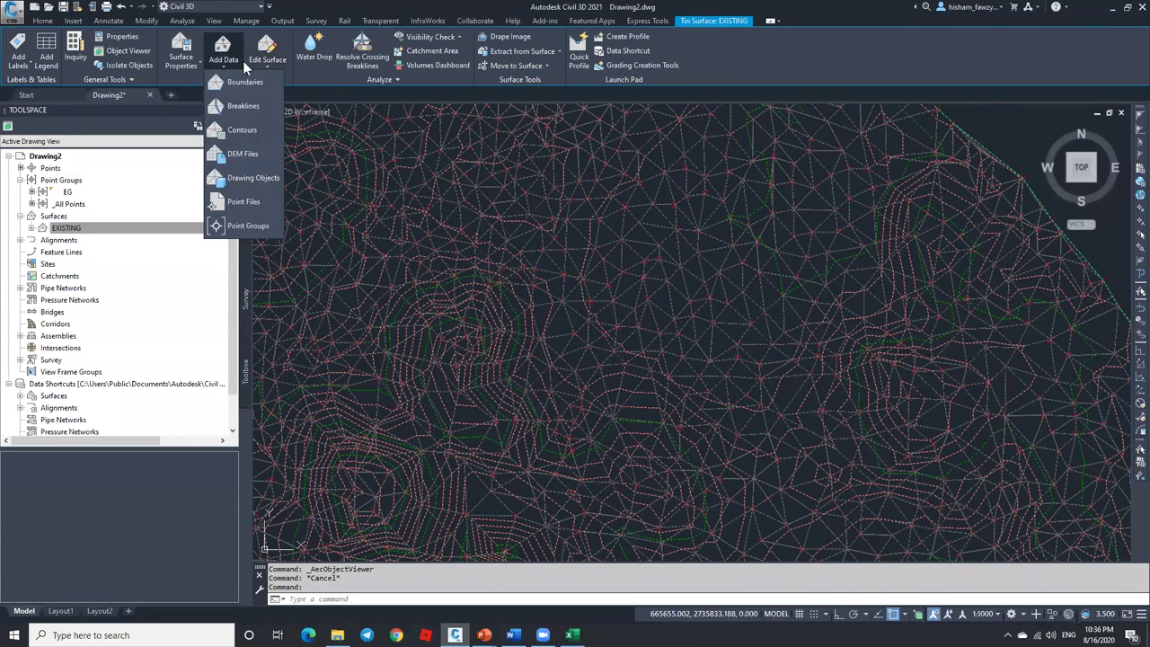
click(212, 80)
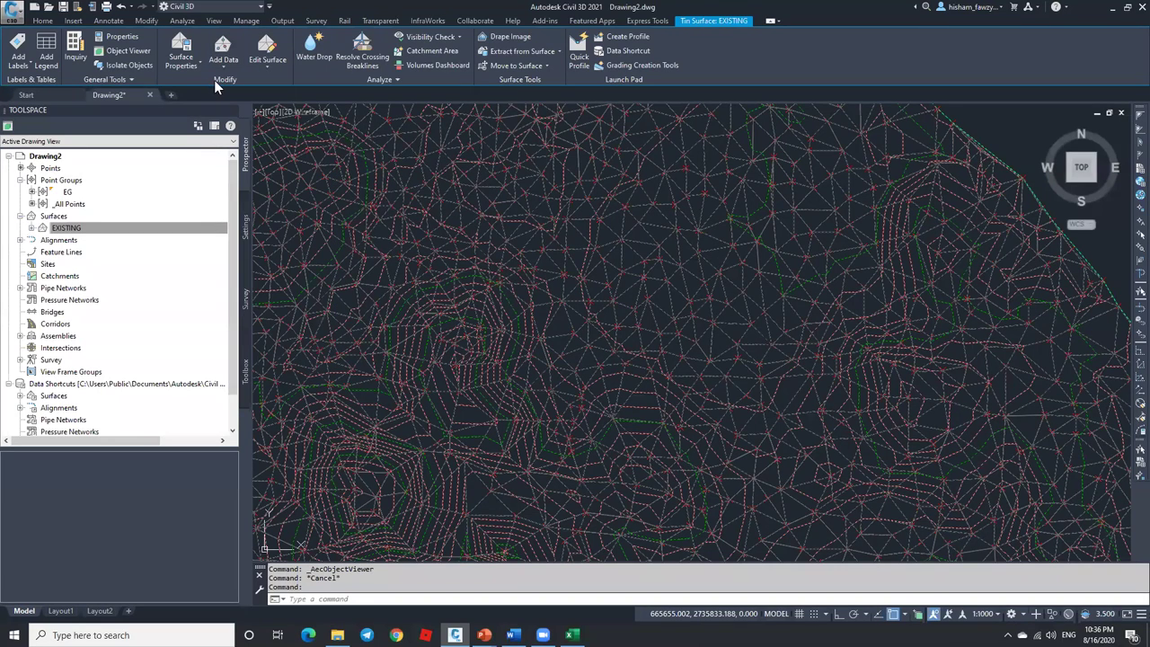
click(228, 60)
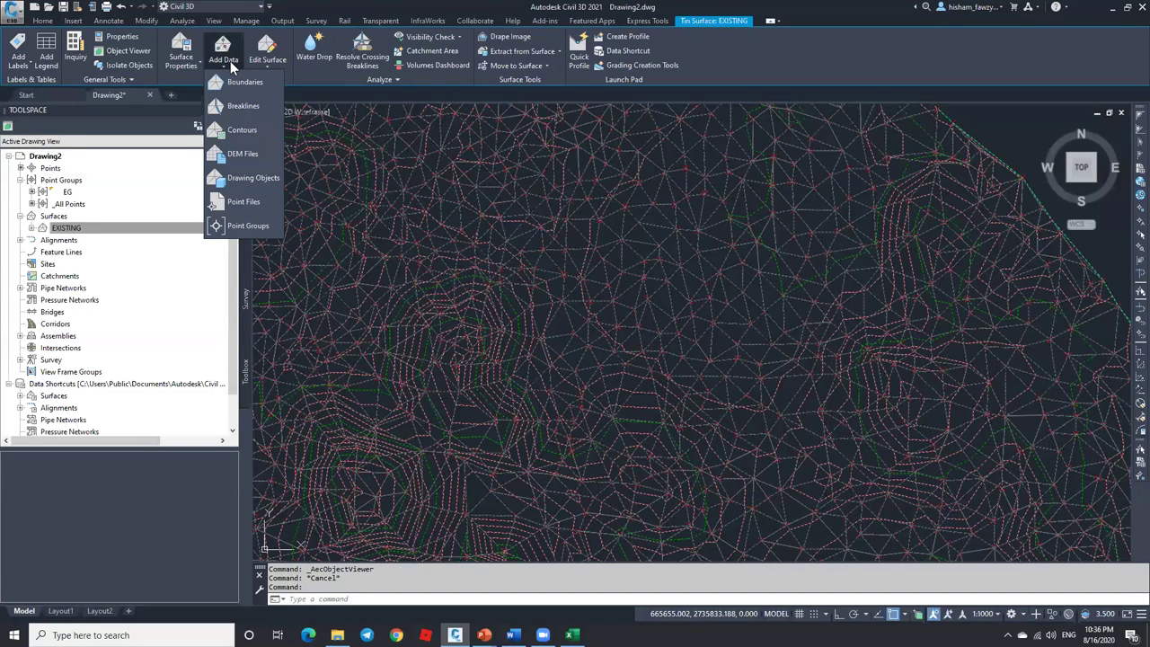
click(269, 61)
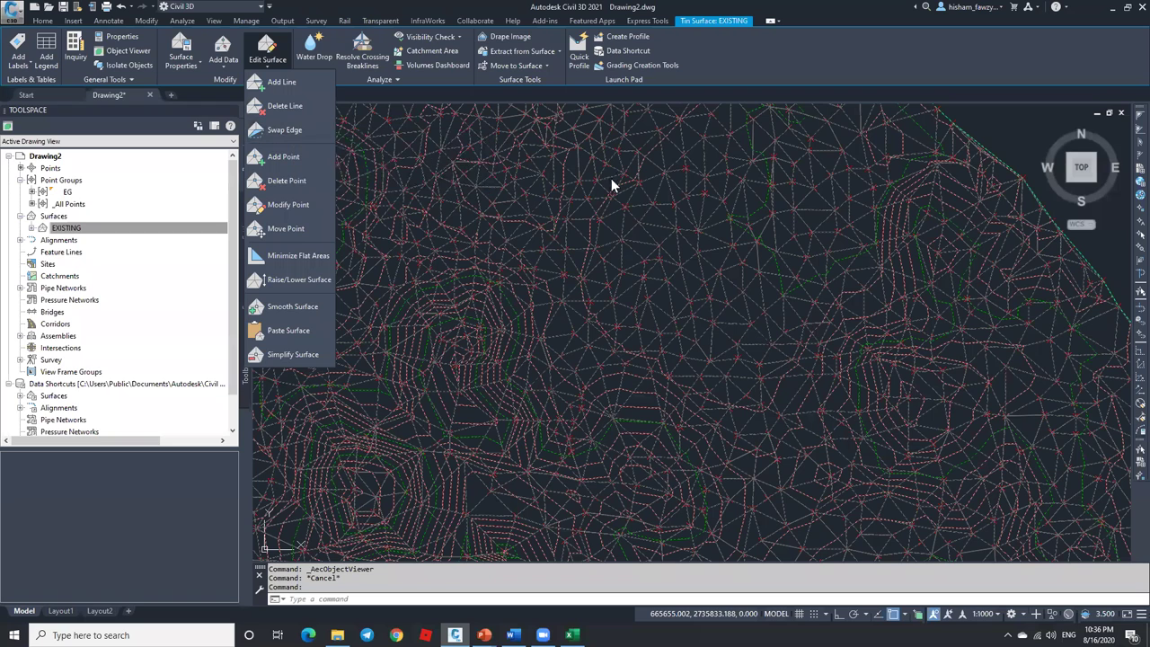
click(707, 213)
scroll(688, 213, up, 5)
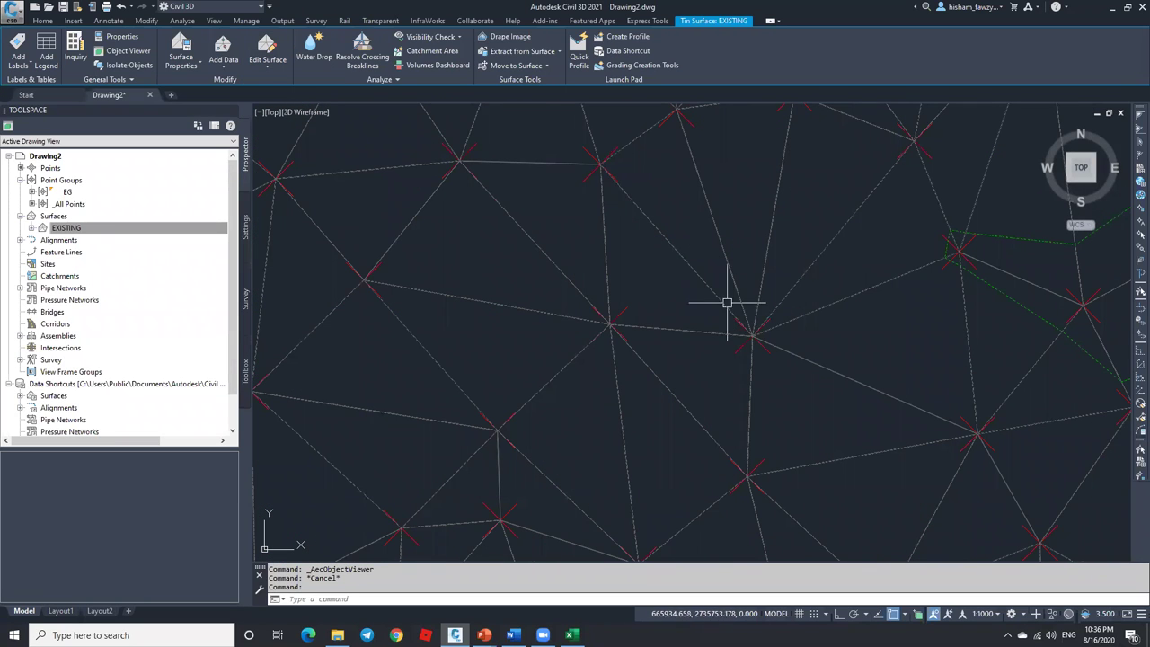
scroll(705, 213, down, 5)
scroll(701, 233, down, 3)
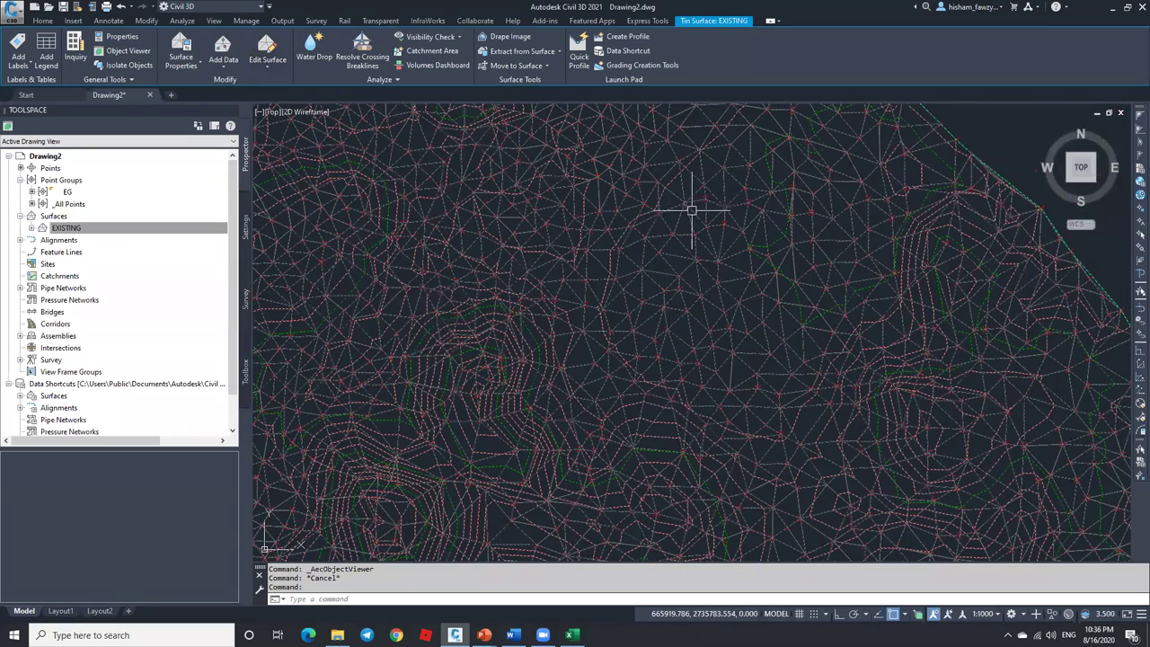
scroll(633, 354, up, 5)
scroll(611, 301, up, 3)
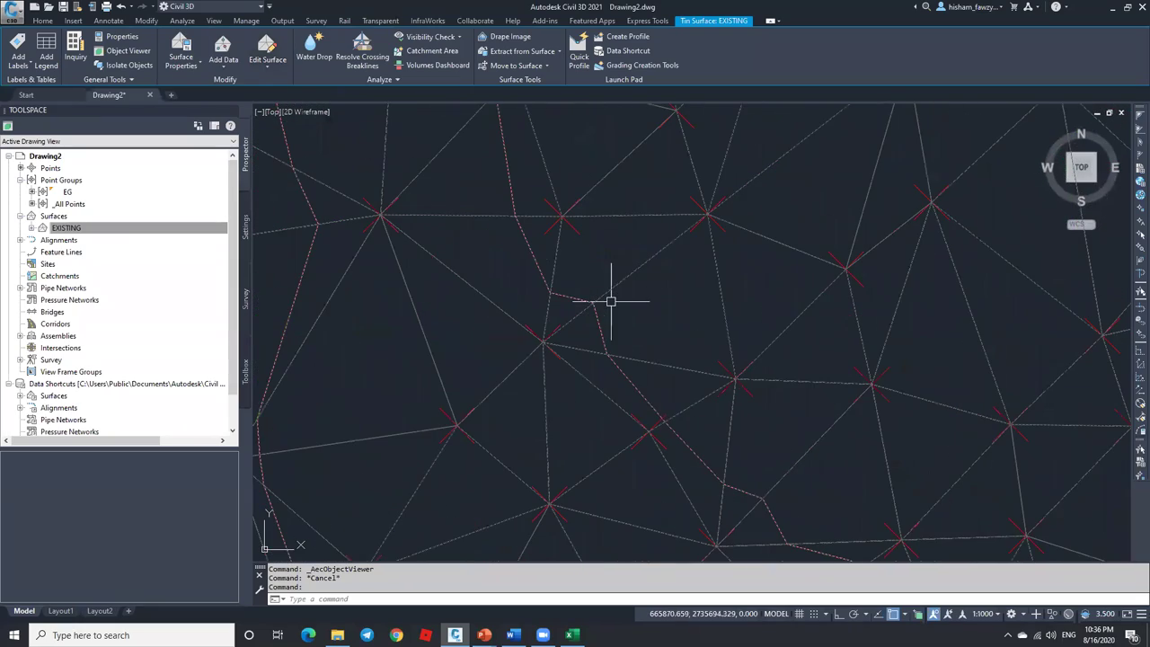
scroll(560, 266, down, 4)
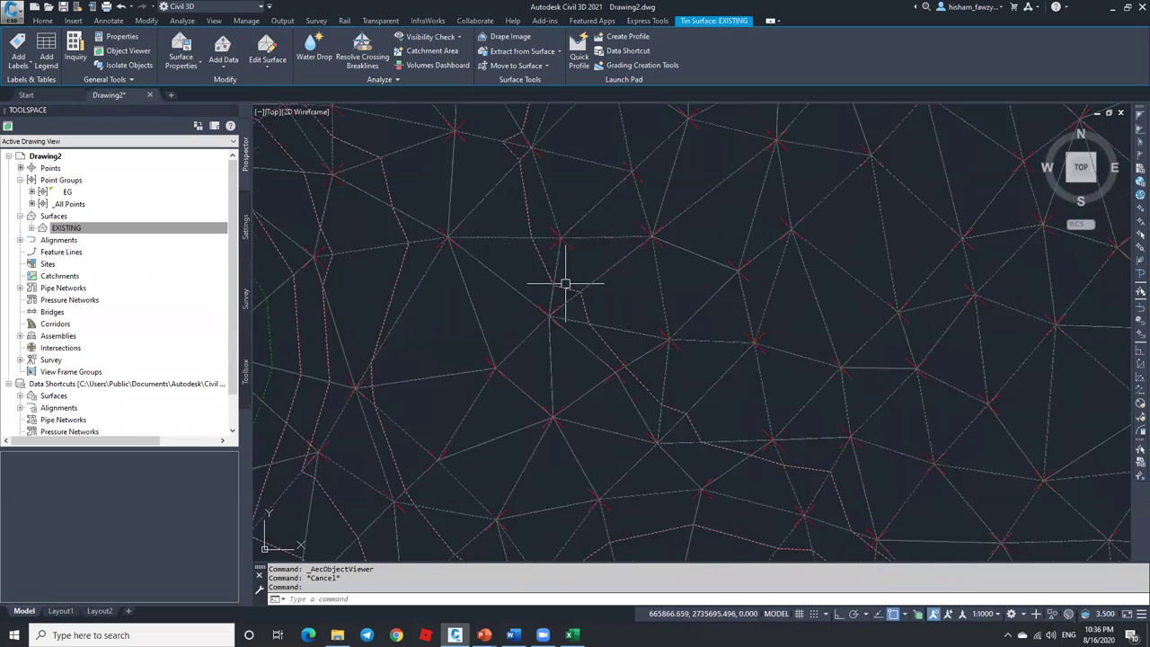
scroll(535, 184, up, 3)
scroll(525, 180, down, 3)
scroll(528, 189, up, 4)
scroll(525, 194, down, 3)
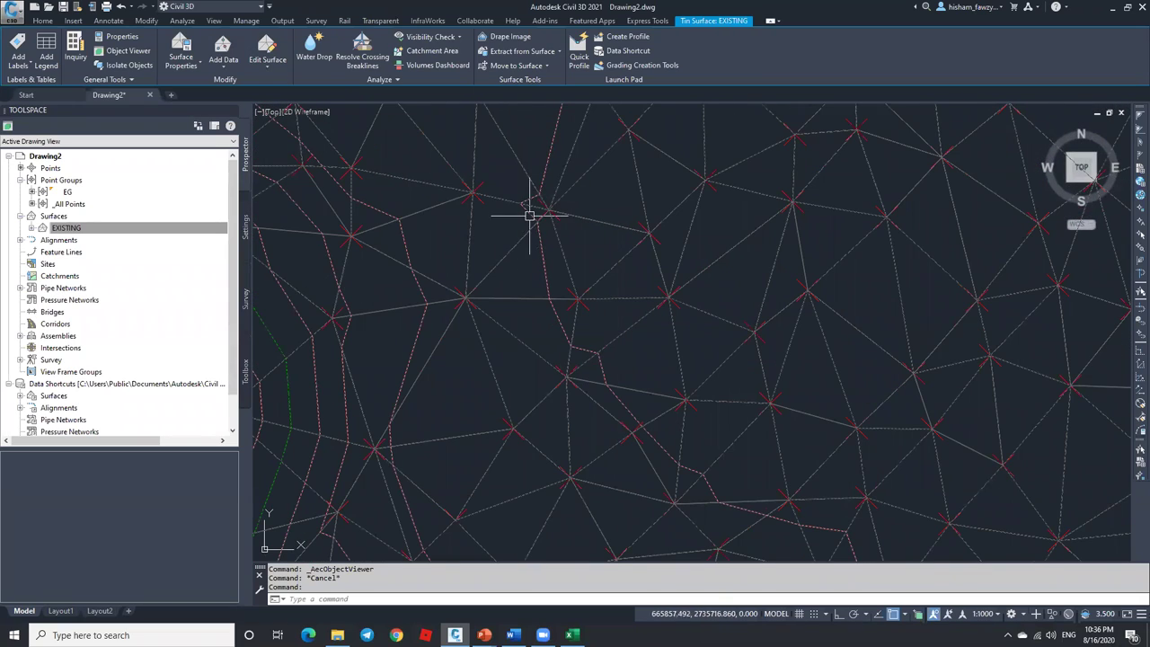
scroll(524, 190, up, 3)
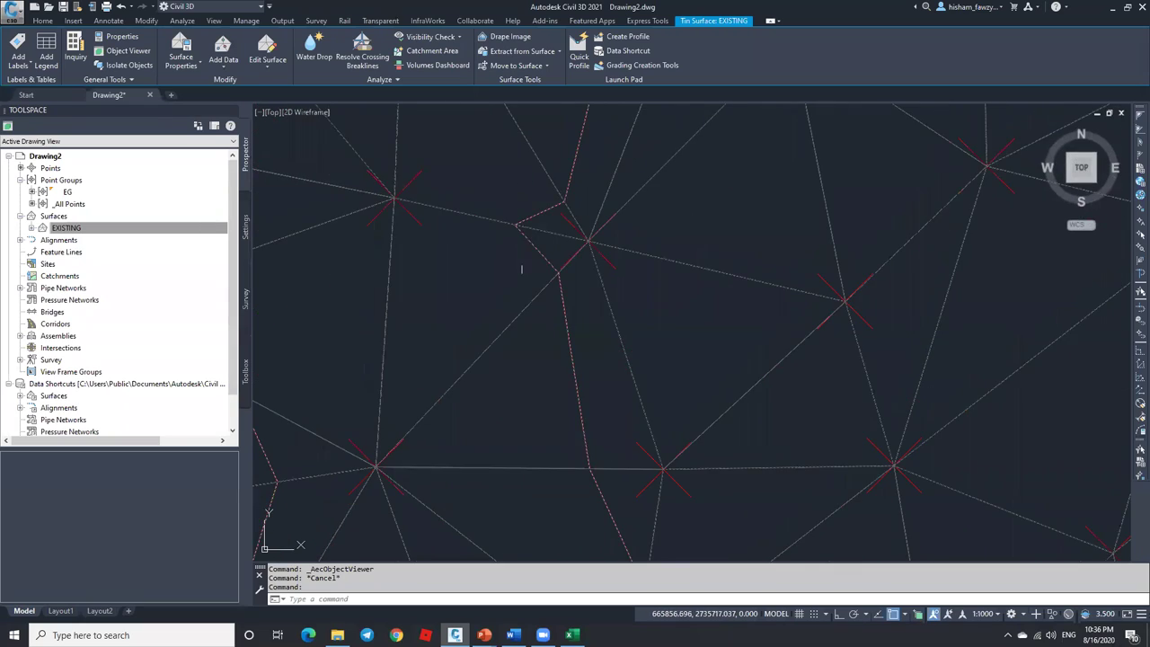
scroll(524, 189, down, 4)
scroll(532, 276, up, 3)
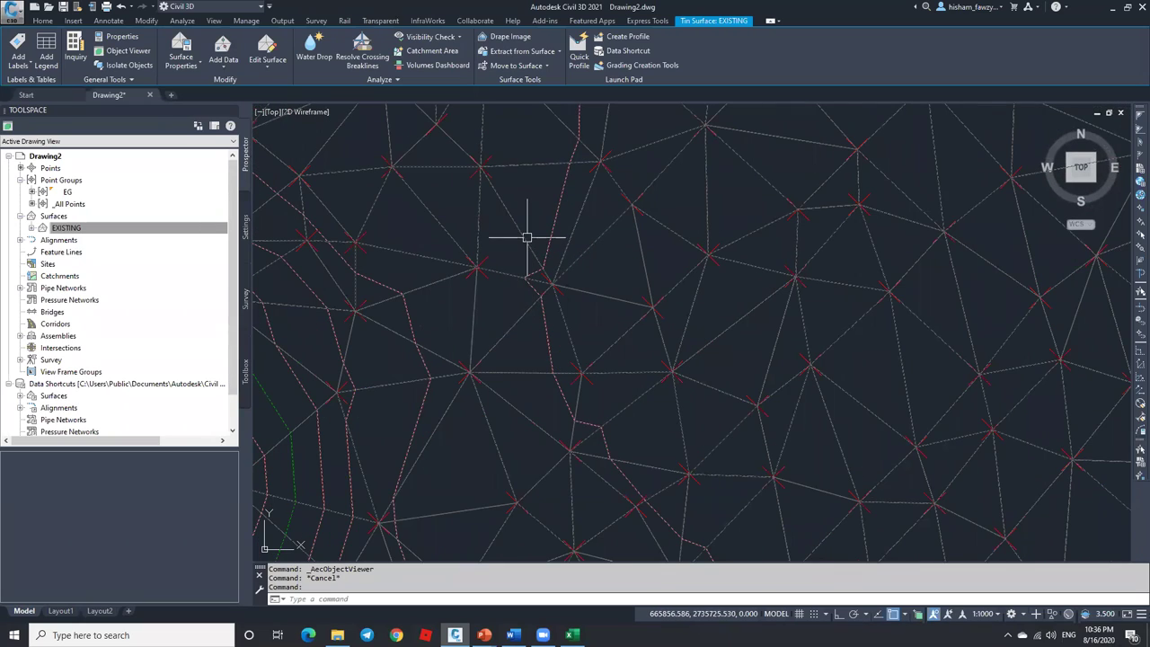
scroll(529, 207, down, 4)
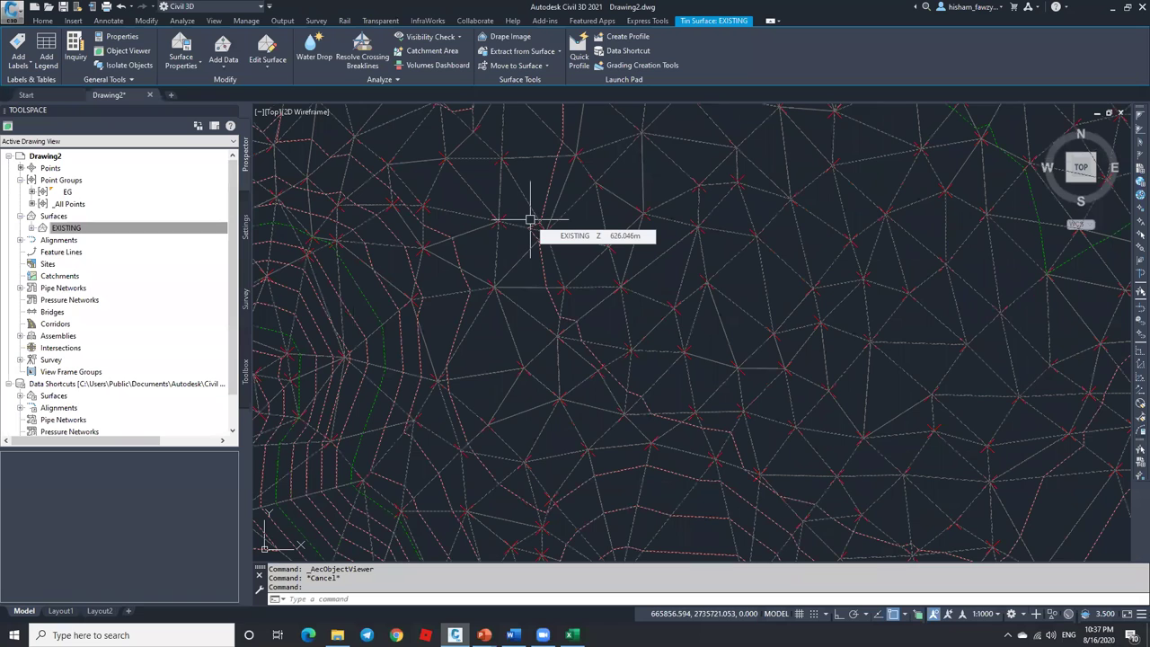
scroll(584, 330, up, 3)
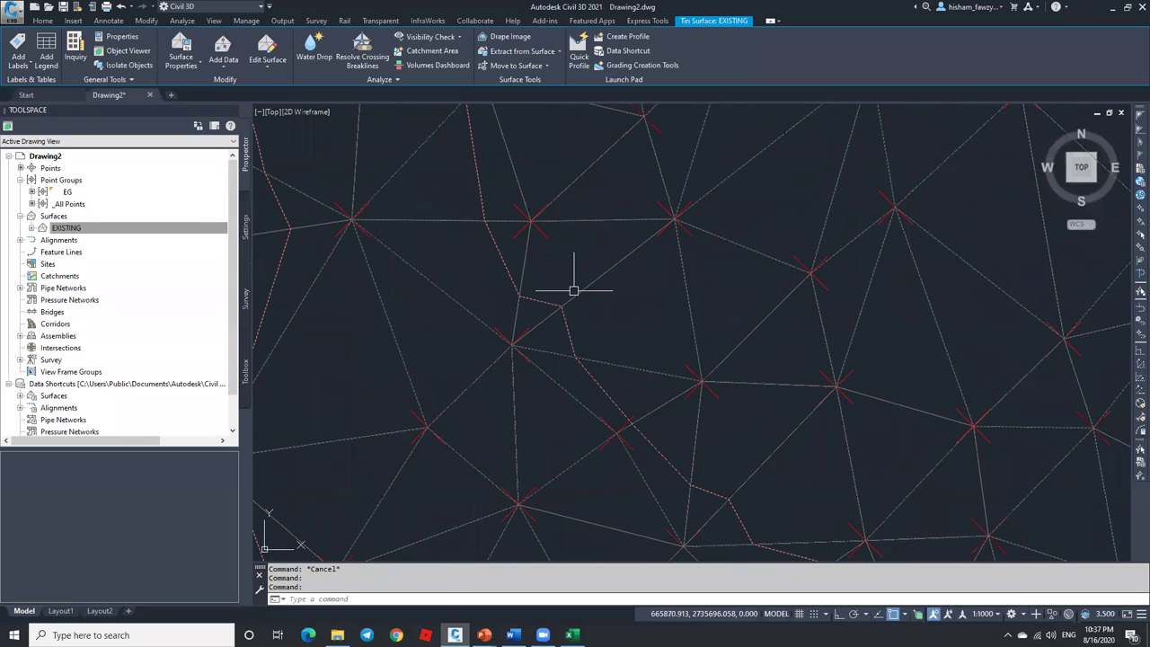
Swap two triangle edges on EXISTING so they follow the breakline.
click(274, 62)
click(285, 130)
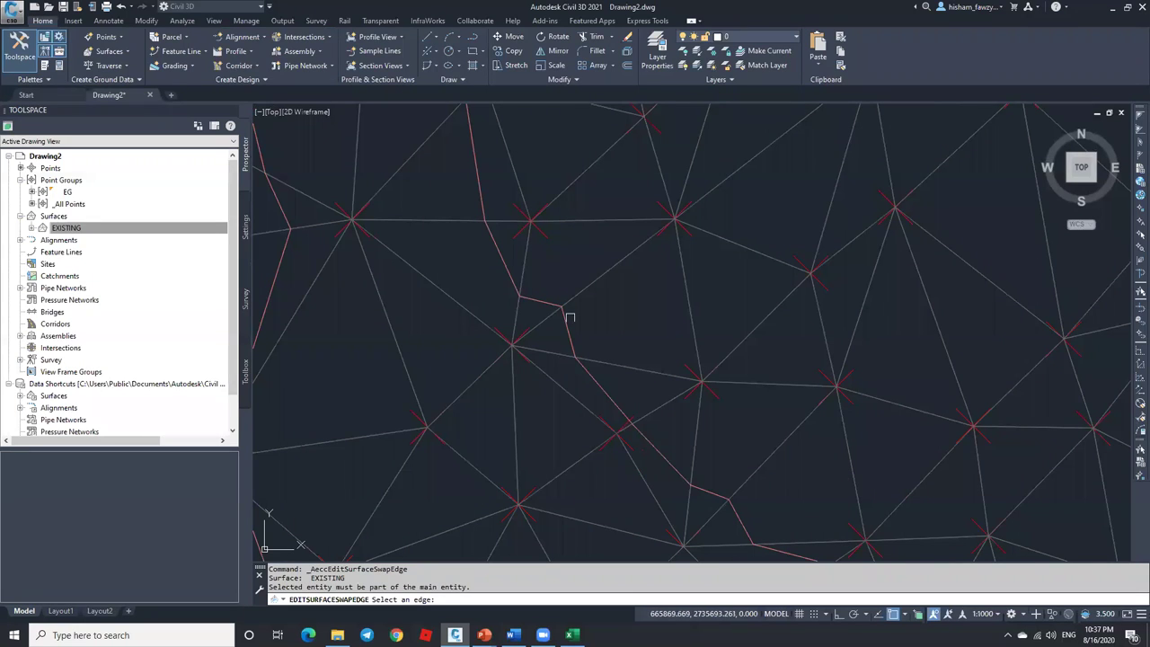
click(601, 277)
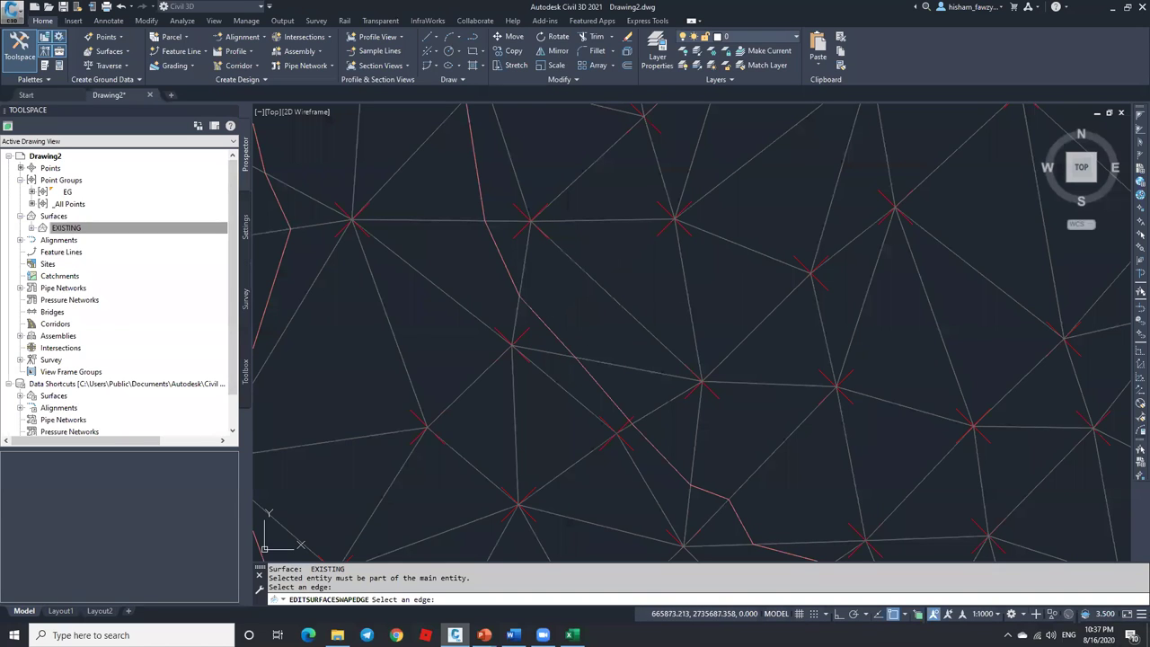
scroll(608, 284, down, 5)
scroll(649, 333, up, 5)
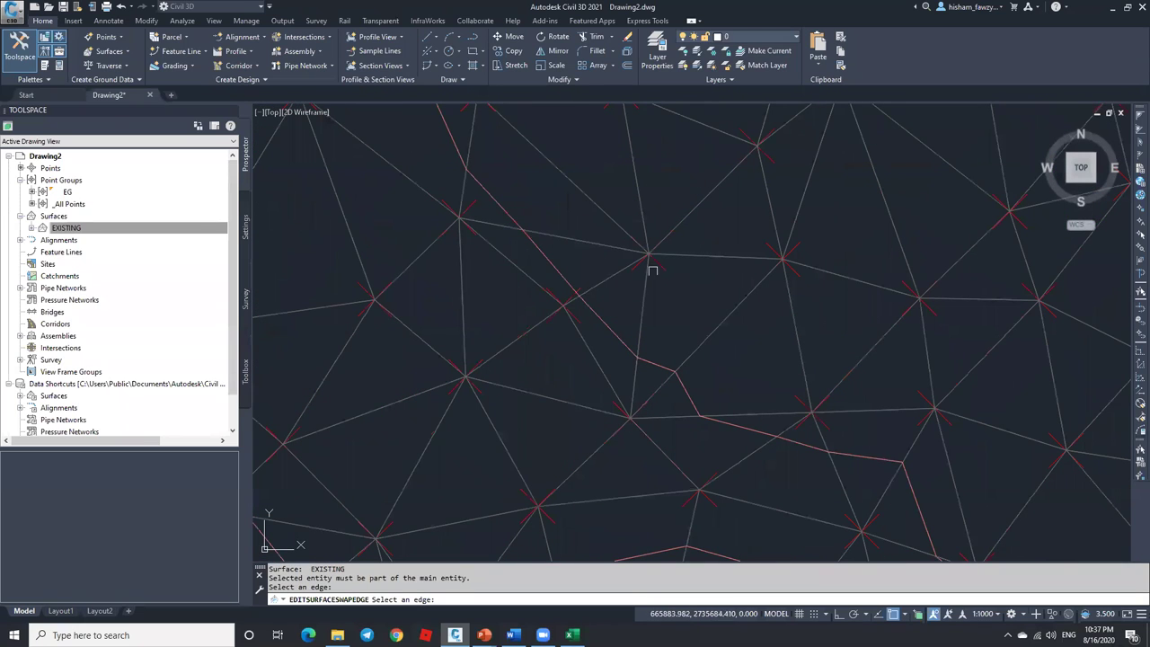
click(652, 370)
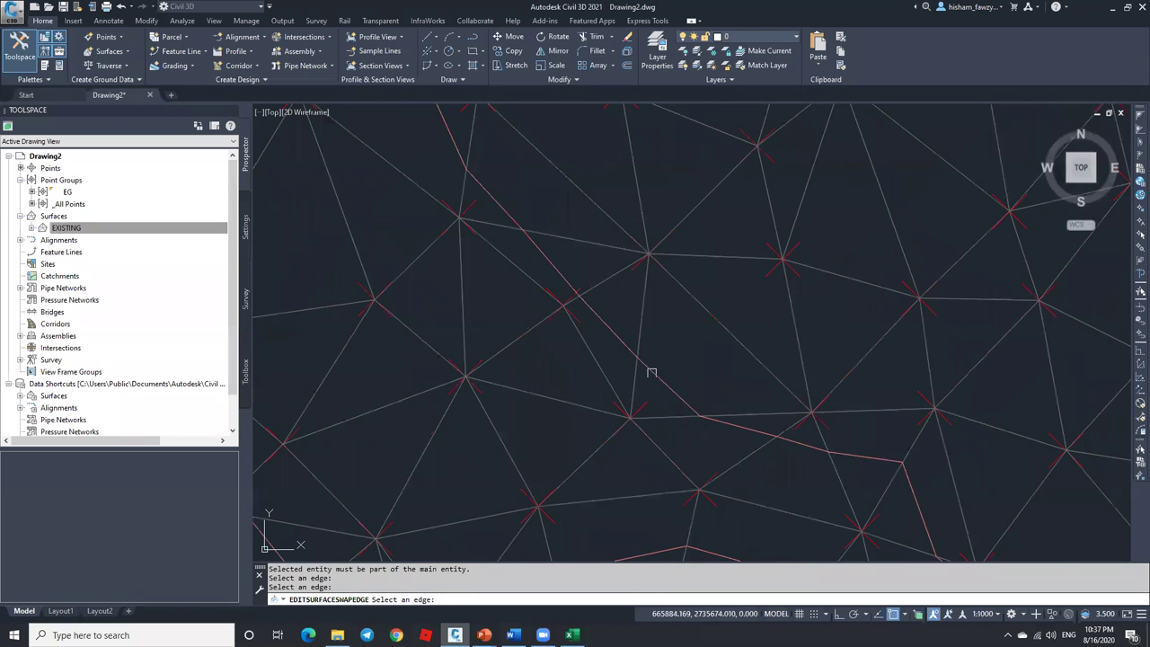
scroll(628, 330, down, 2)
scroll(628, 330, down, 6)
scroll(662, 360, up, 4)
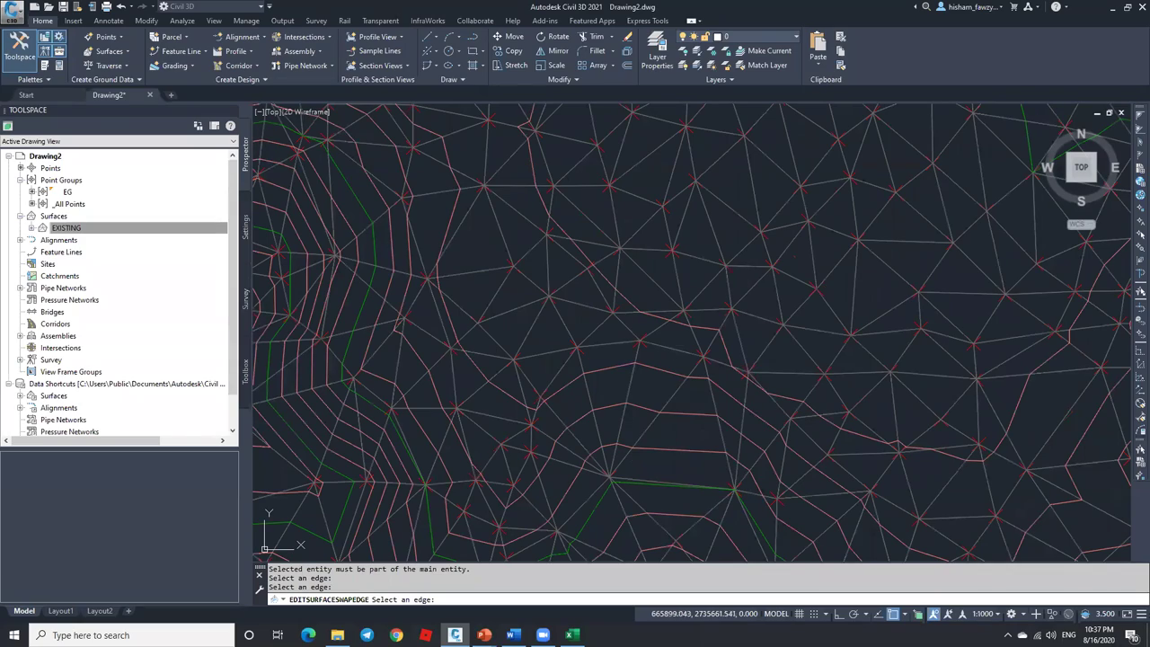
scroll(665, 350, down, 4)
key(Escape)
key(Escape)
Review the triangulation along the western boundary and select the EXISTING surface.
scroll(596, 198, down, 5)
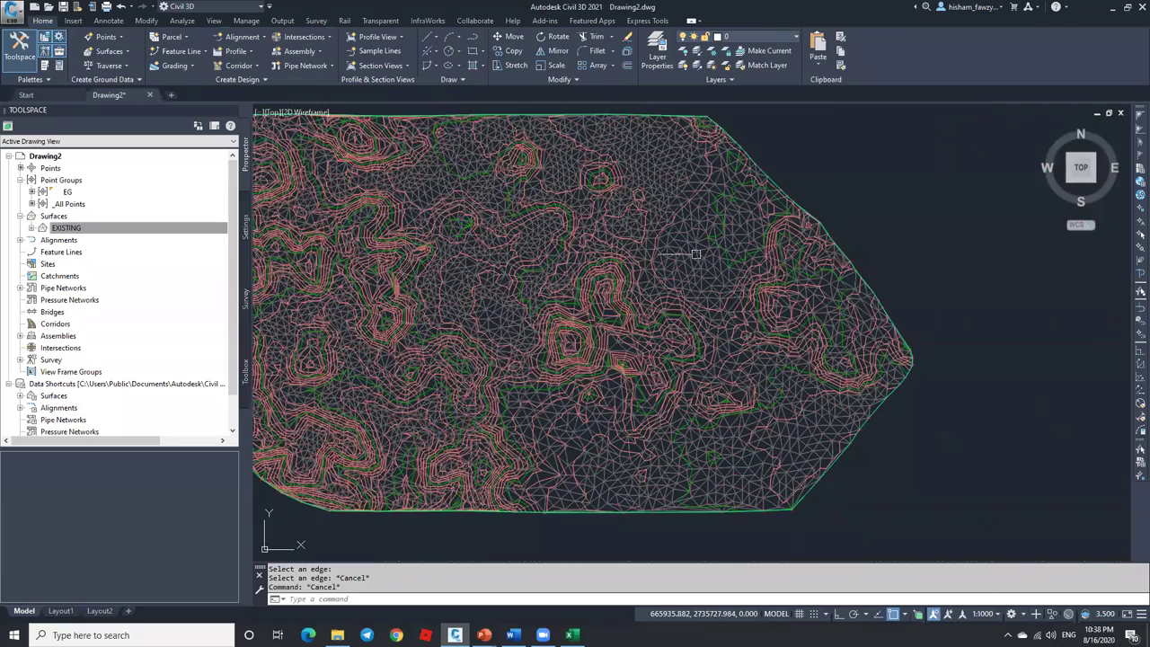
scroll(359, 257, up, 8)
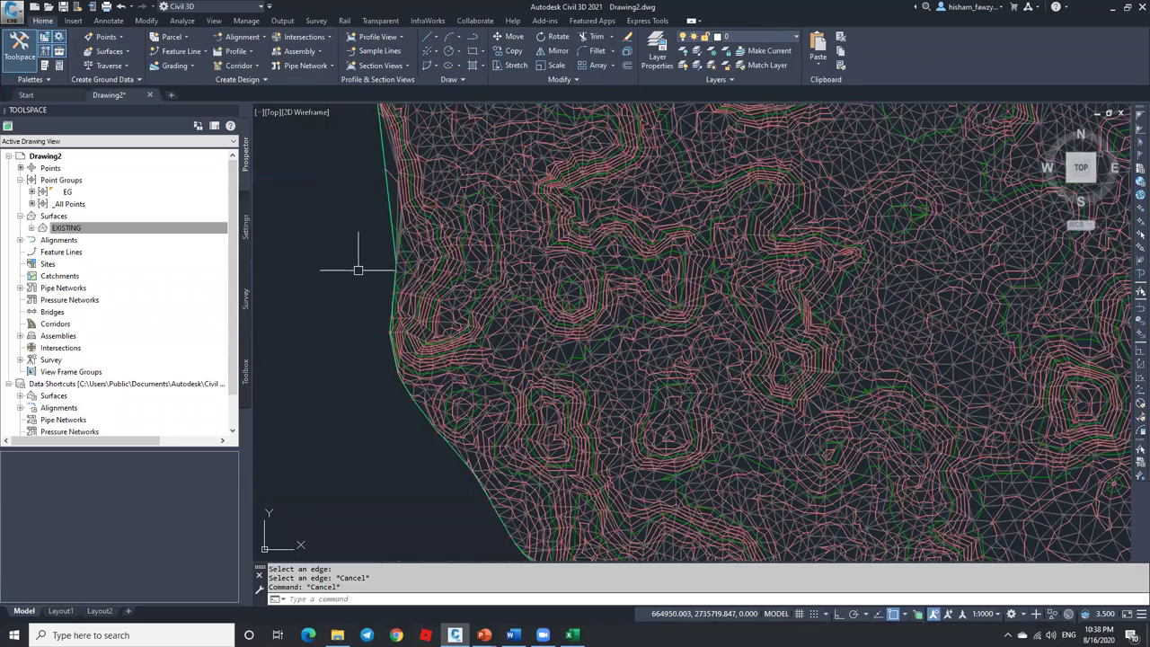
scroll(637, 262, up, 2)
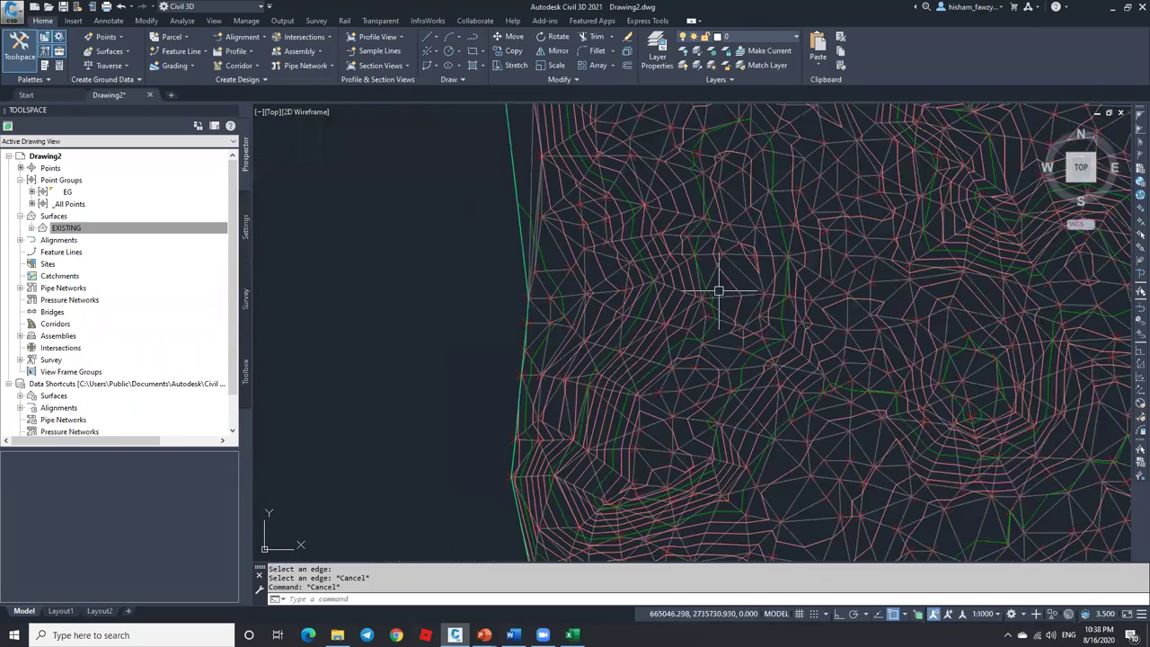
scroll(635, 303, down, 2)
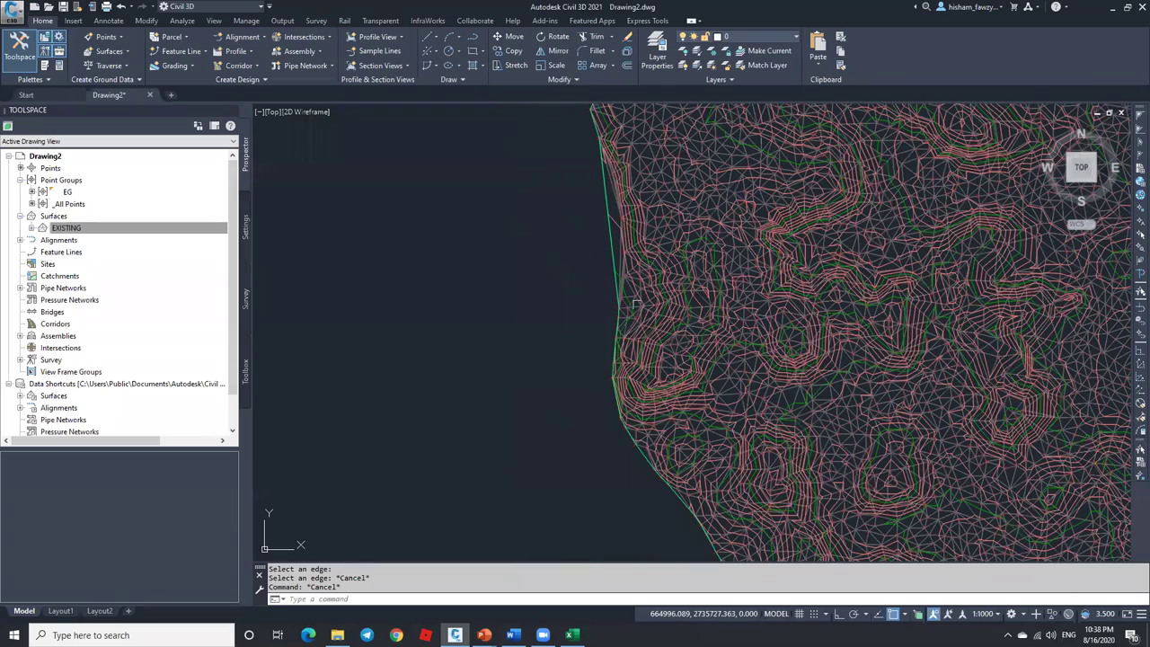
scroll(598, 226, up, 1)
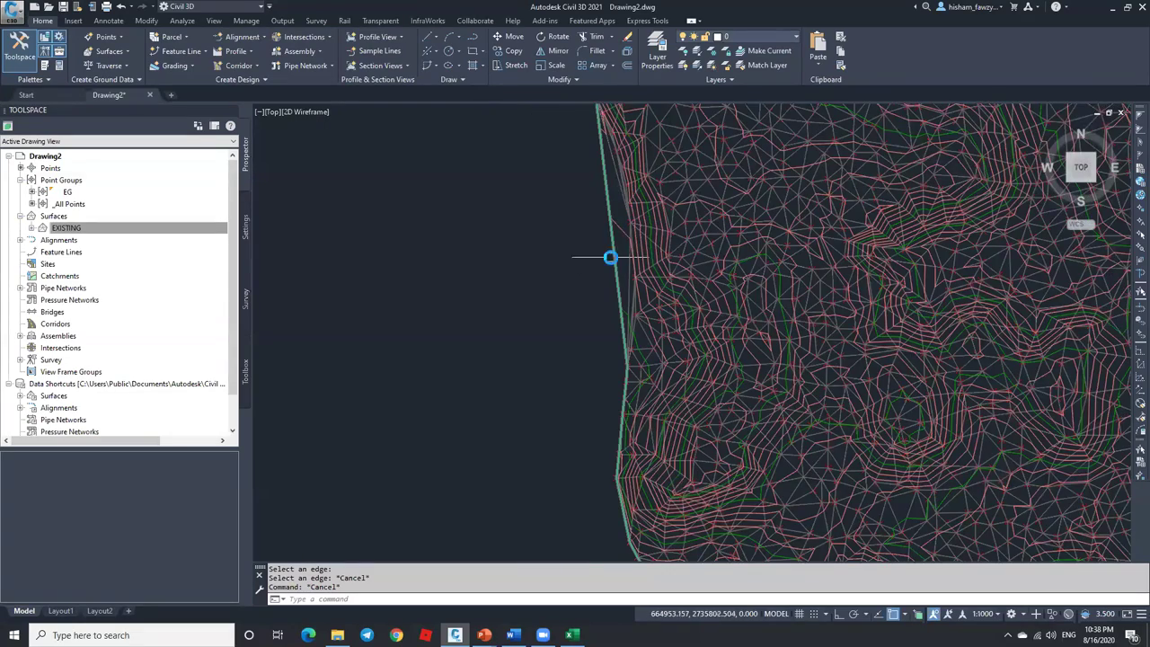
scroll(619, 270, up, 3)
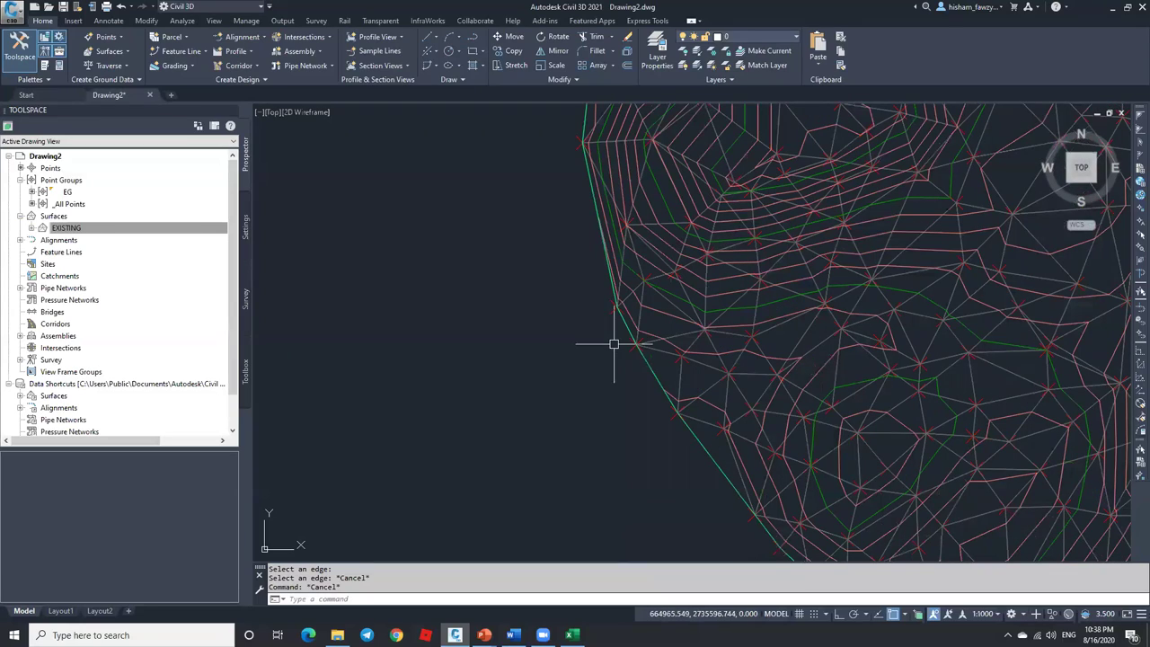
scroll(602, 347, down, 3)
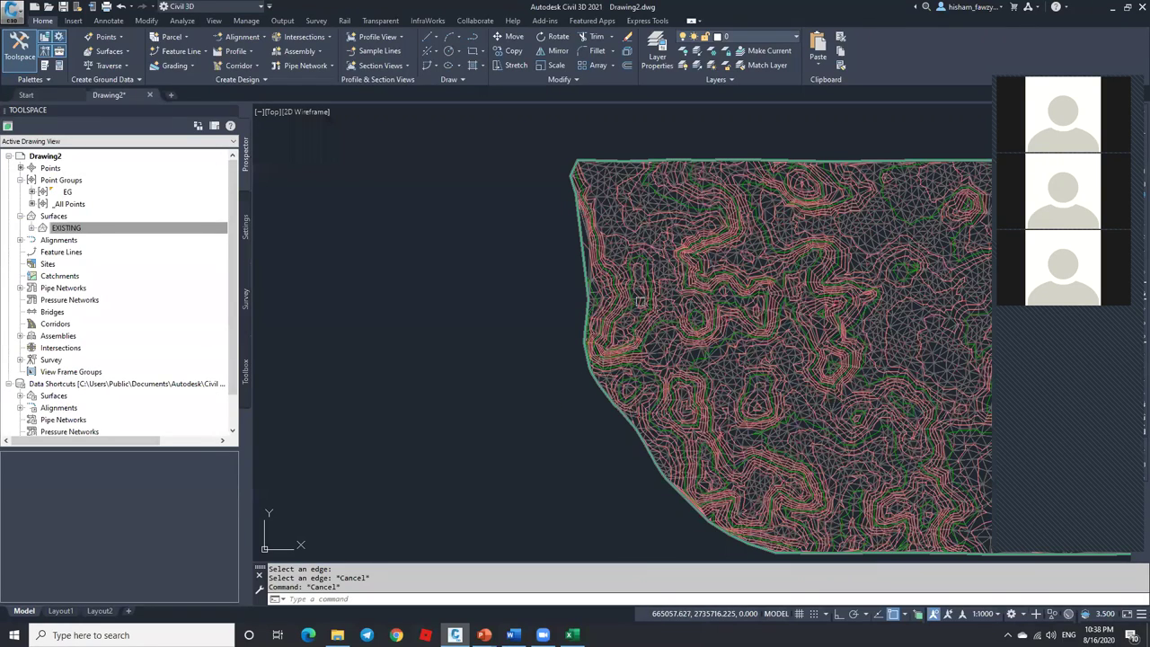
scroll(632, 278, up, 4)
scroll(449, 301, up, 2)
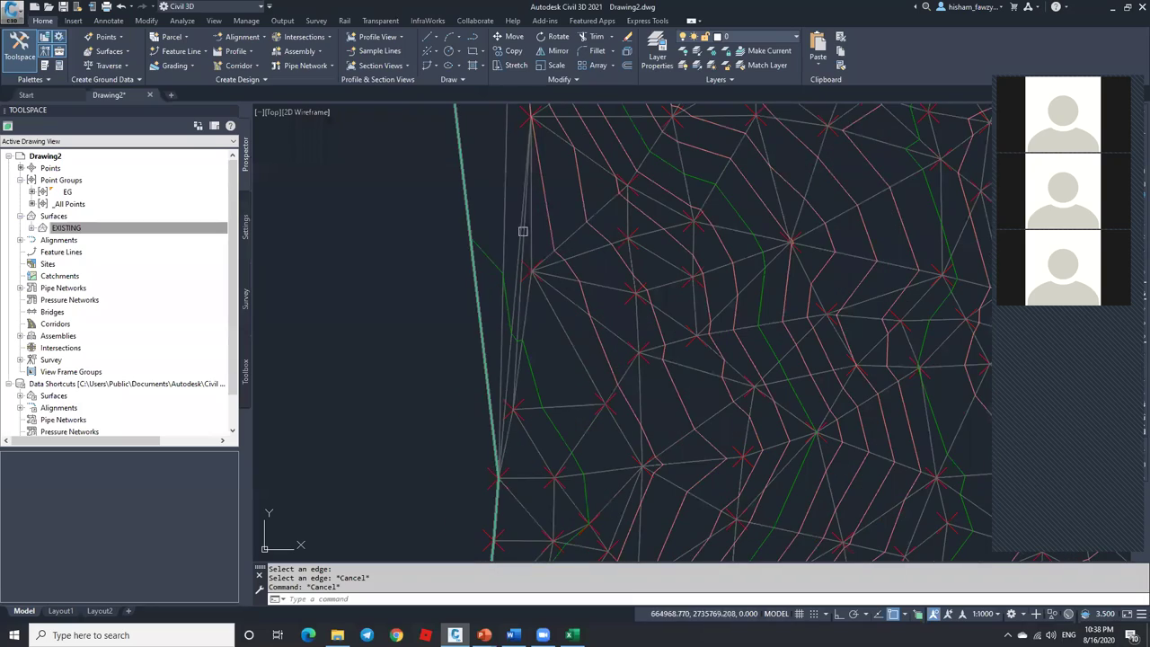
scroll(534, 334, down, 3)
scroll(533, 334, up, 4)
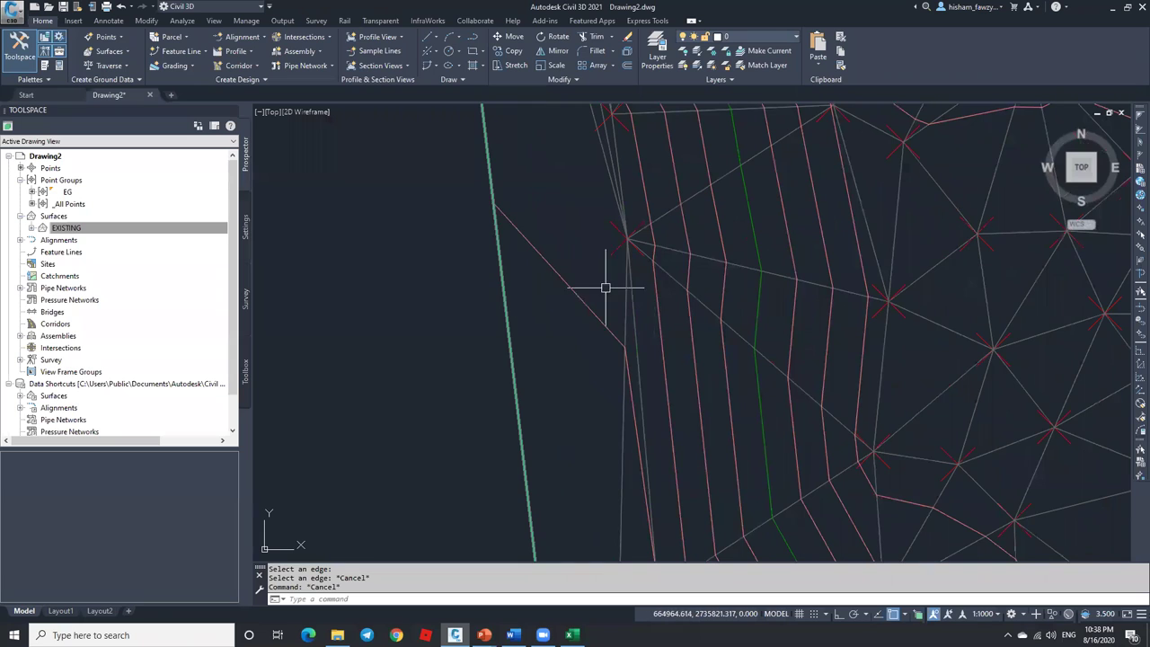
scroll(605, 285, down, 3)
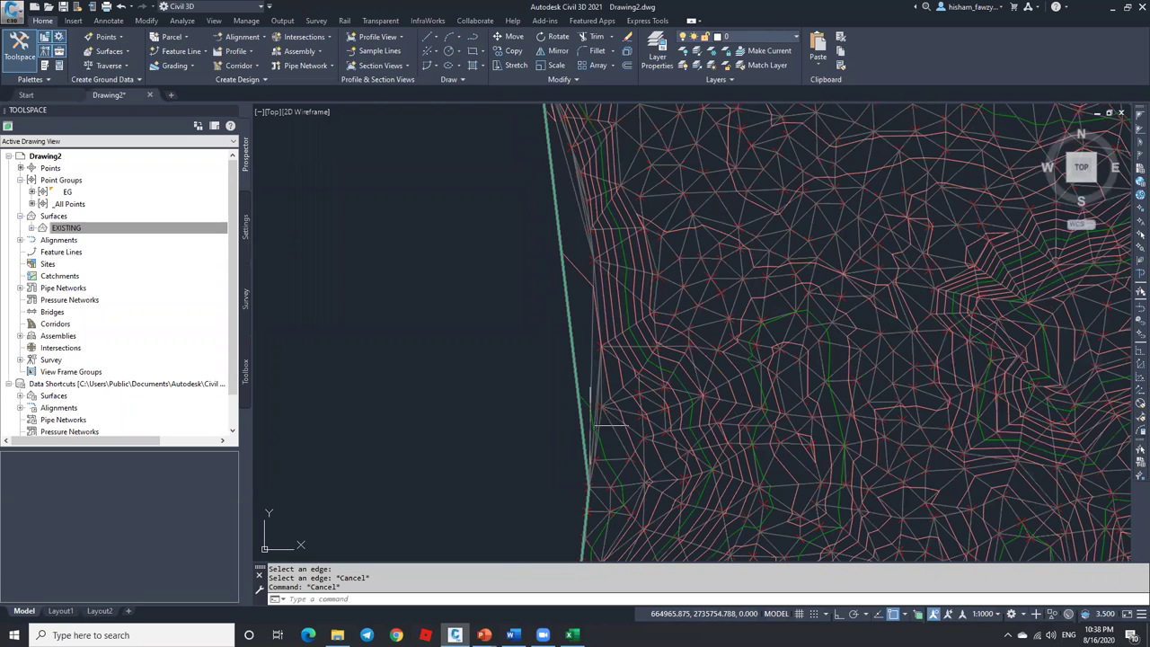
scroll(585, 481, down, 2)
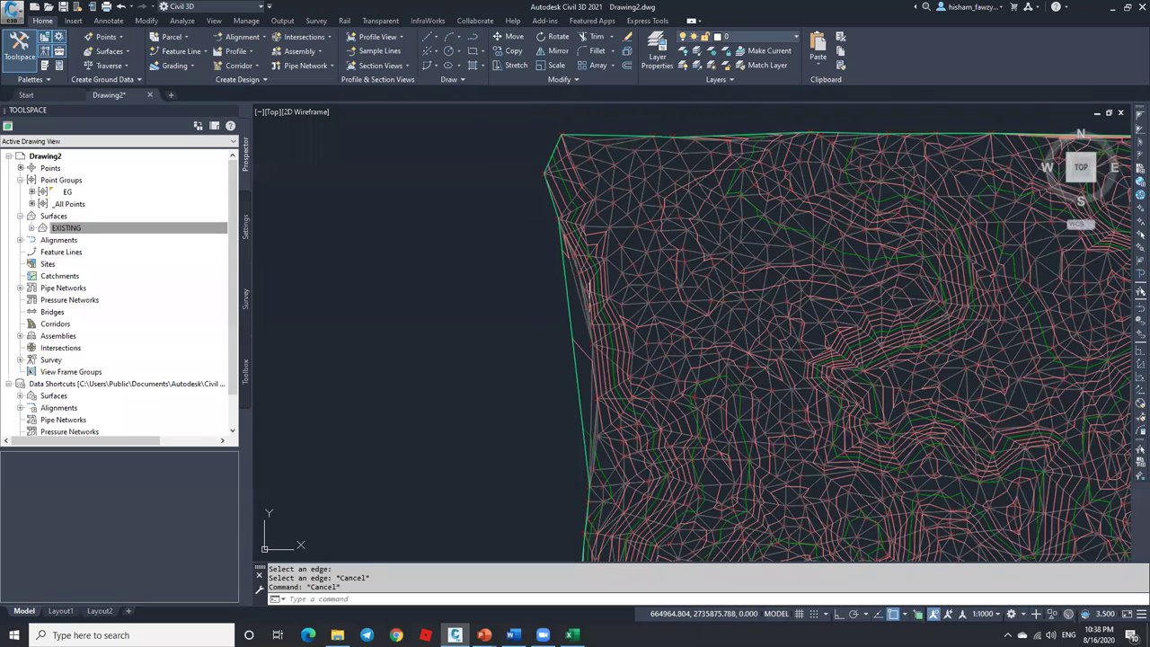
scroll(555, 260, up, 3)
click(647, 258)
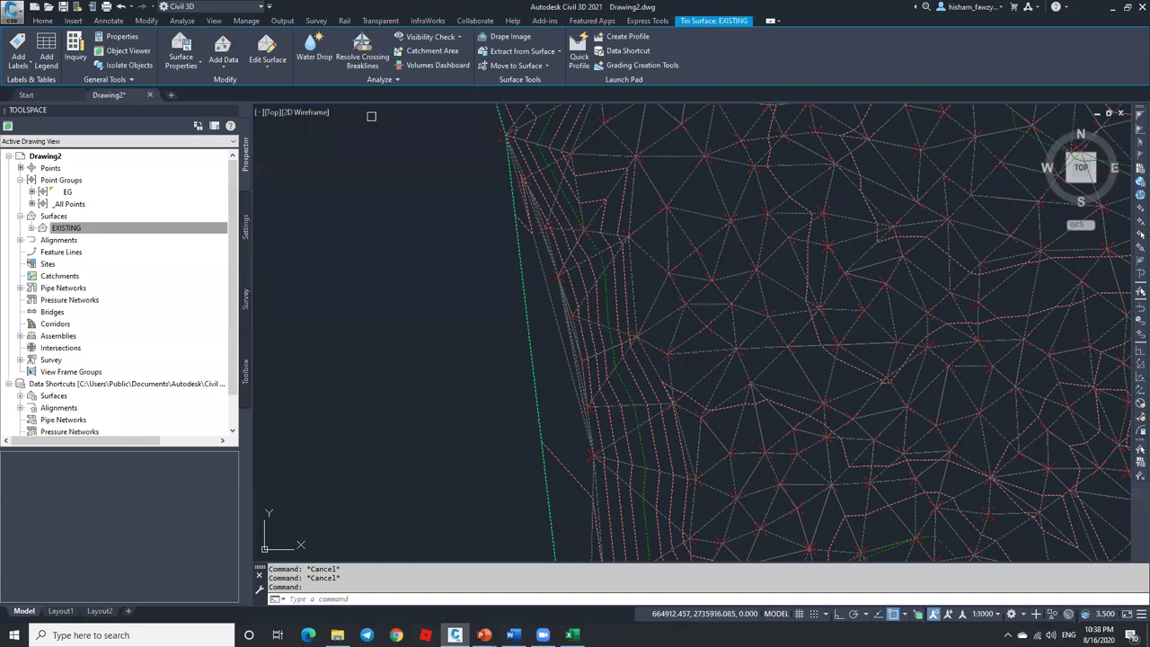
Start Delete Line on EXISTING and remove one long boundary edge.
click(277, 70)
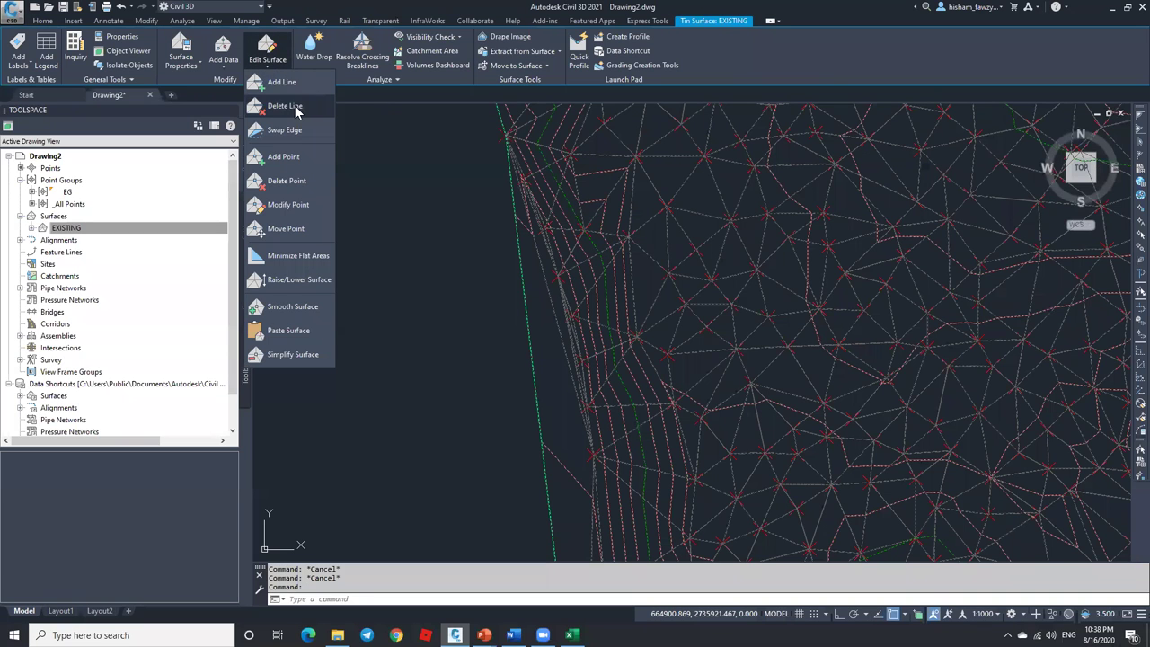
click(284, 106)
scroll(542, 289, up, 3)
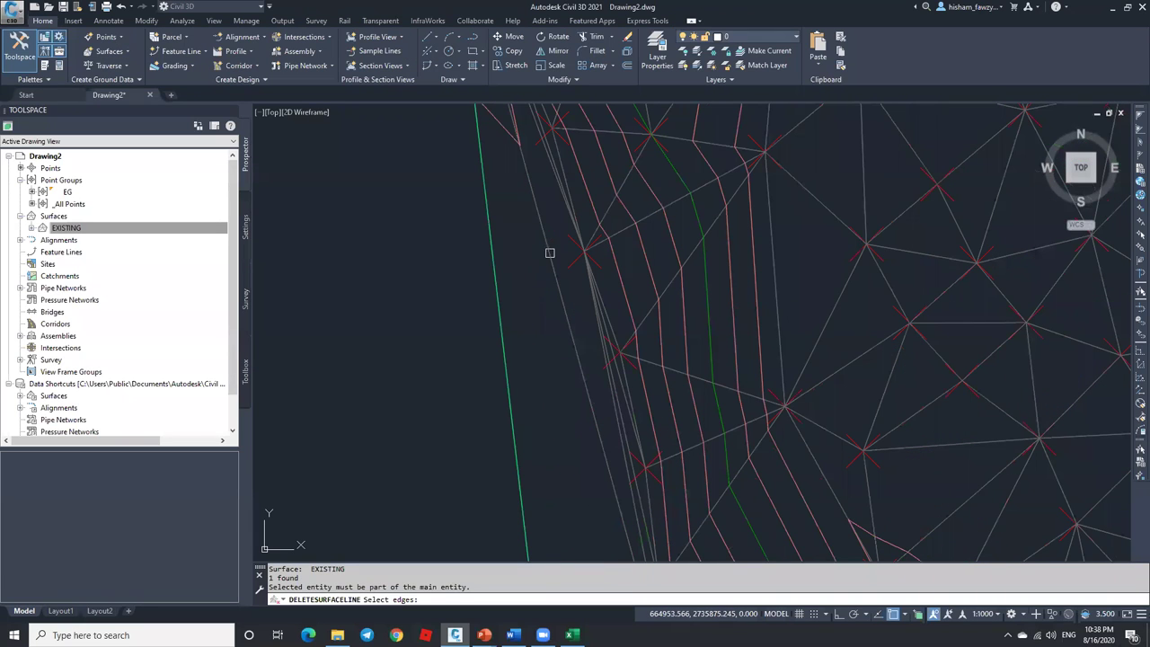
click(550, 252)
key(Return)
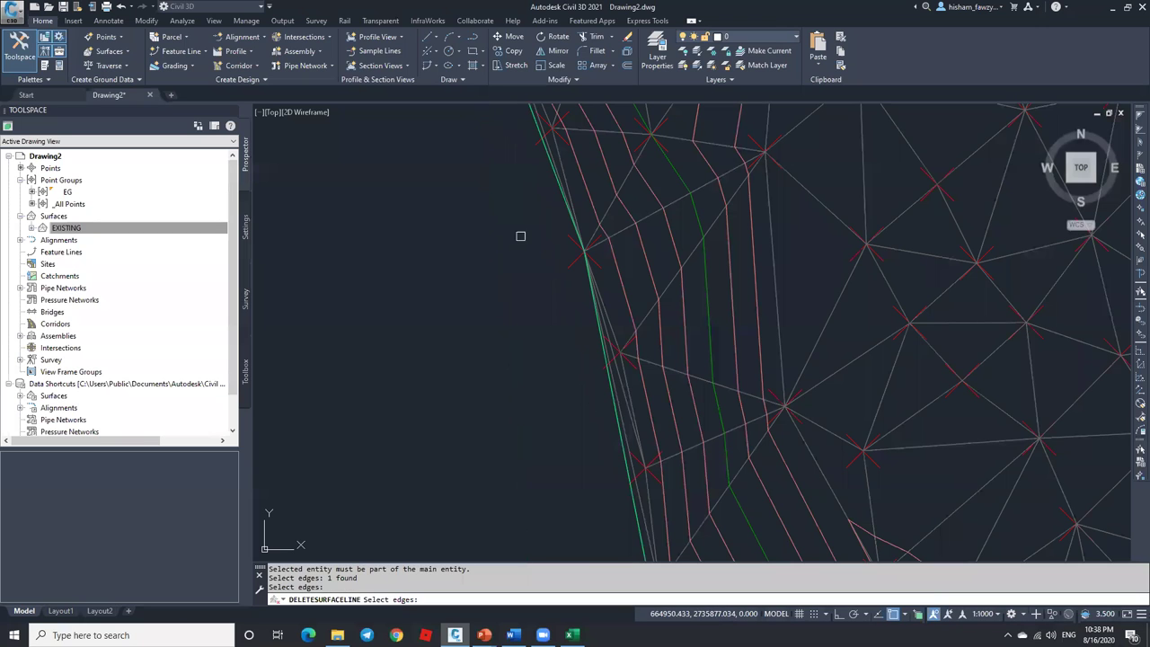
Catch six thin boundary edges with a crossing window.
scroll(588, 221, down, 5)
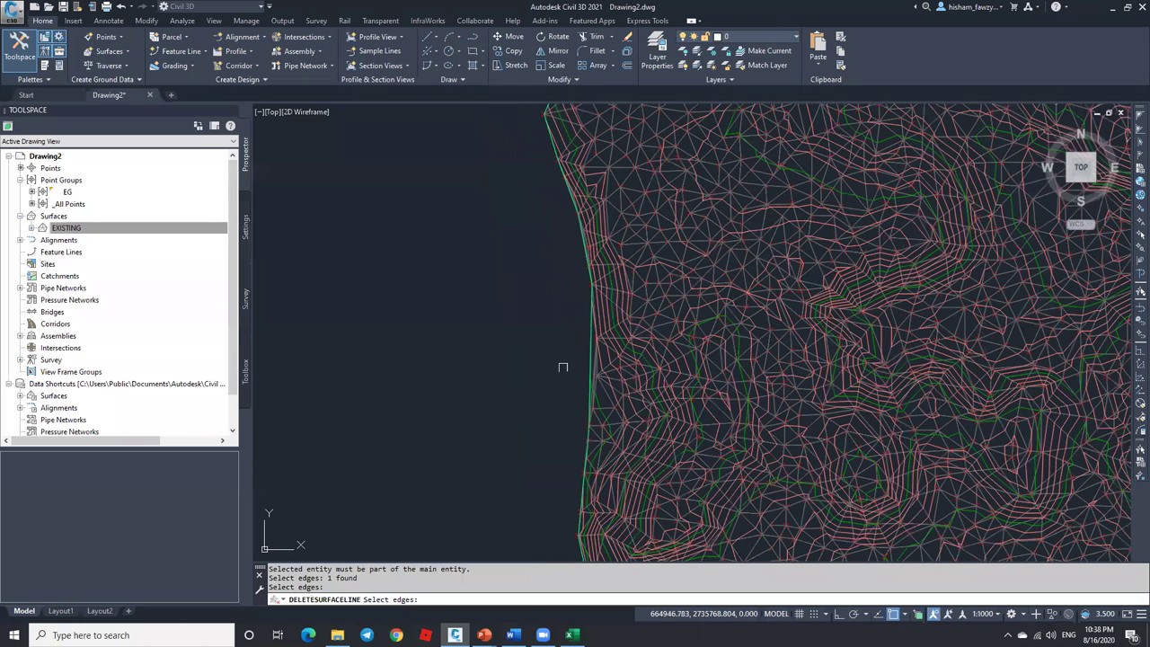
scroll(602, 367, up, 5)
click(637, 322)
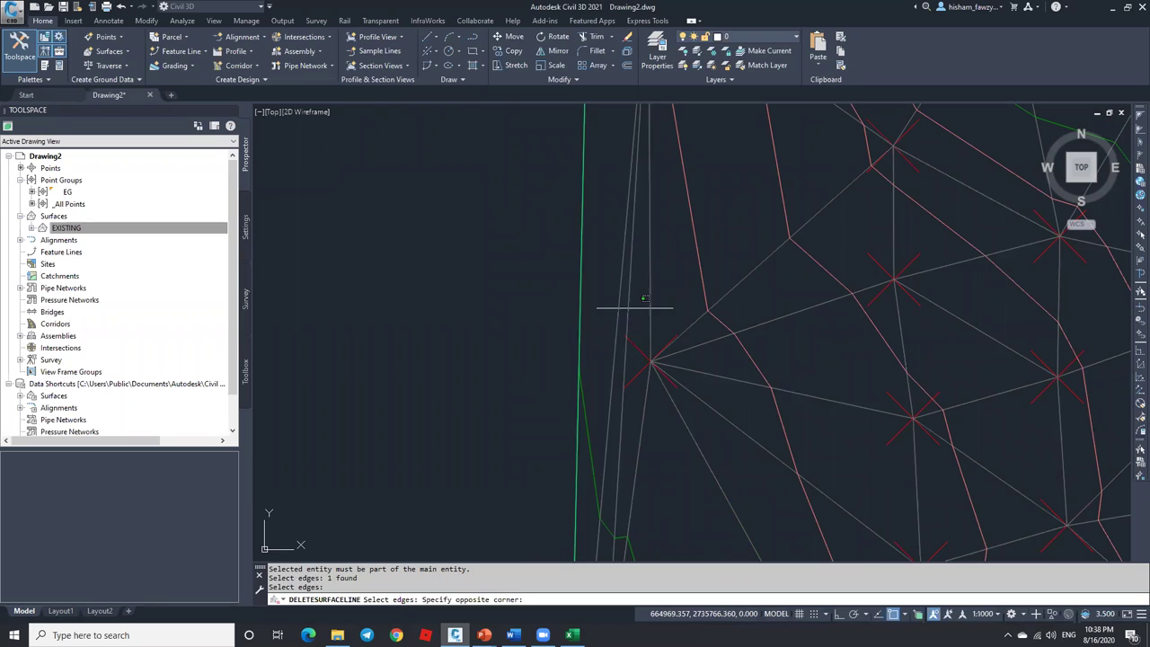
click(540, 310)
scroll(540, 316, down, 6)
scroll(592, 292, down, 2)
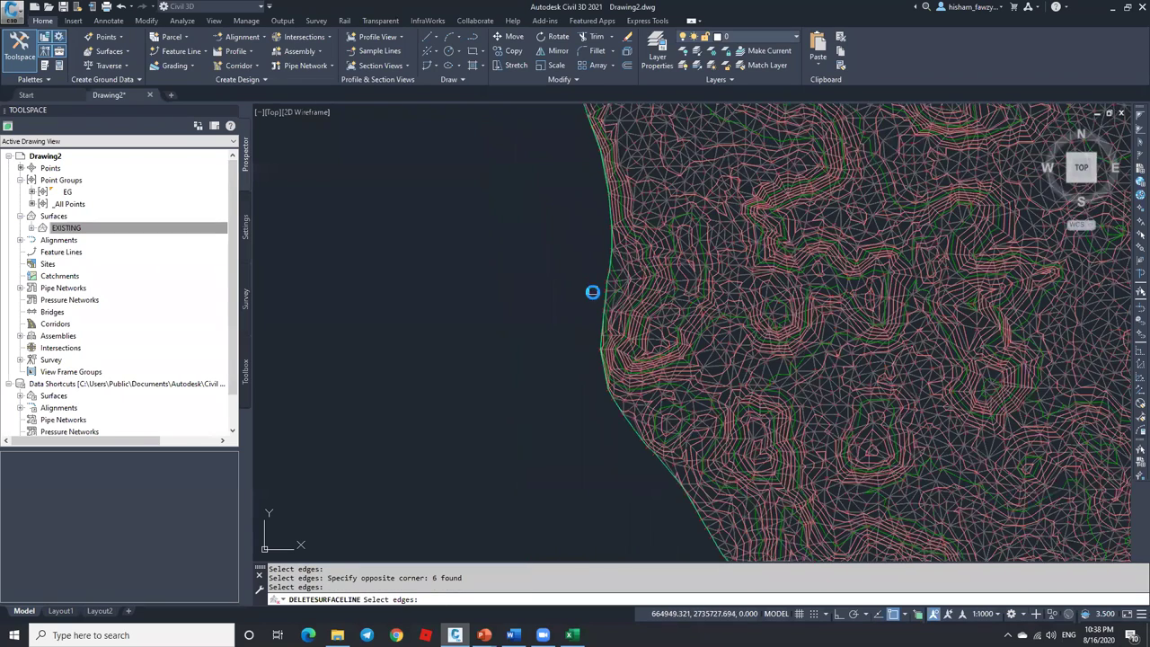
scroll(592, 291, down, 4)
scroll(575, 193, up, 8)
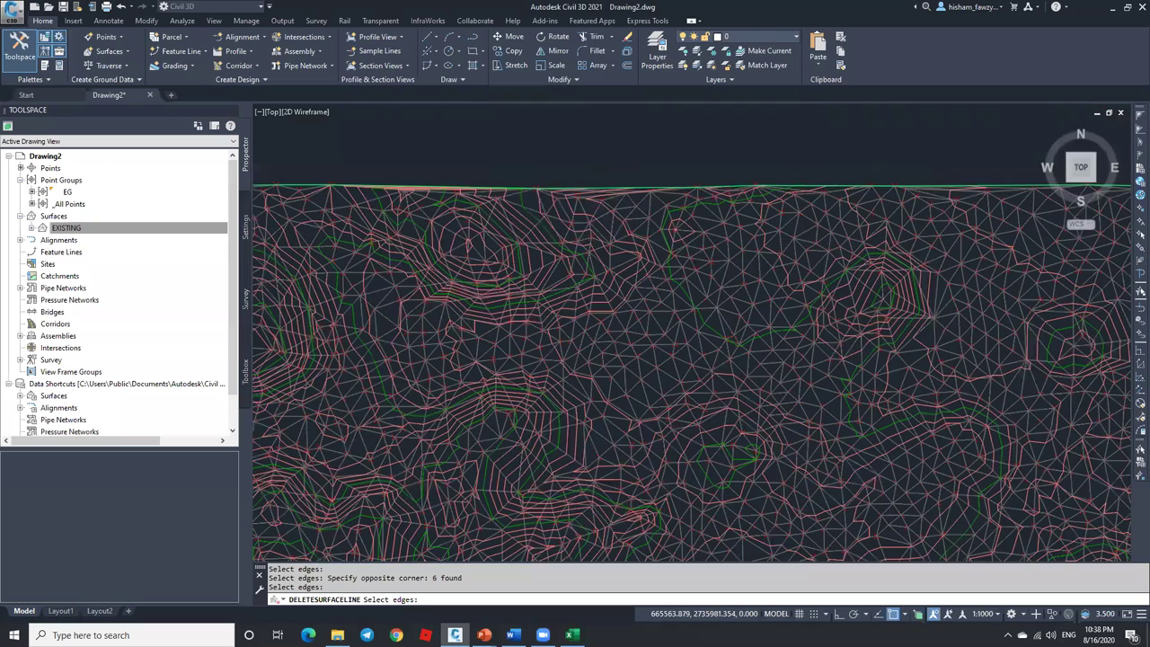
scroll(539, 215, up, 6)
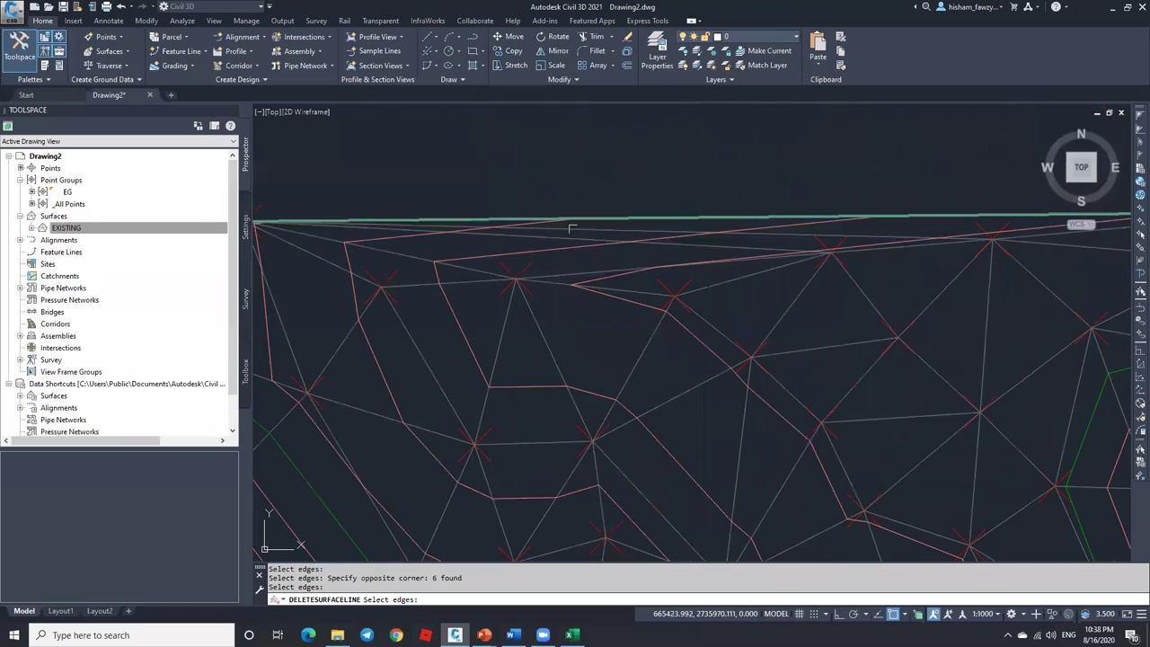
Fence across the top boundary and delete the ten thin triangle edges.
key(Return)
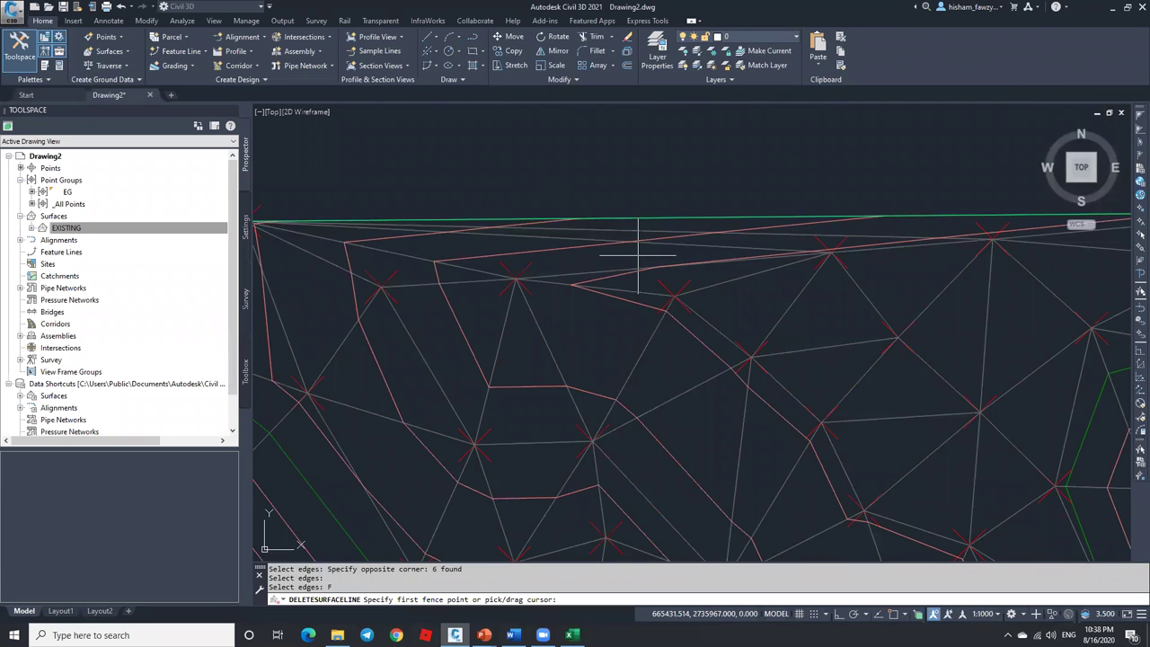
click(691, 274)
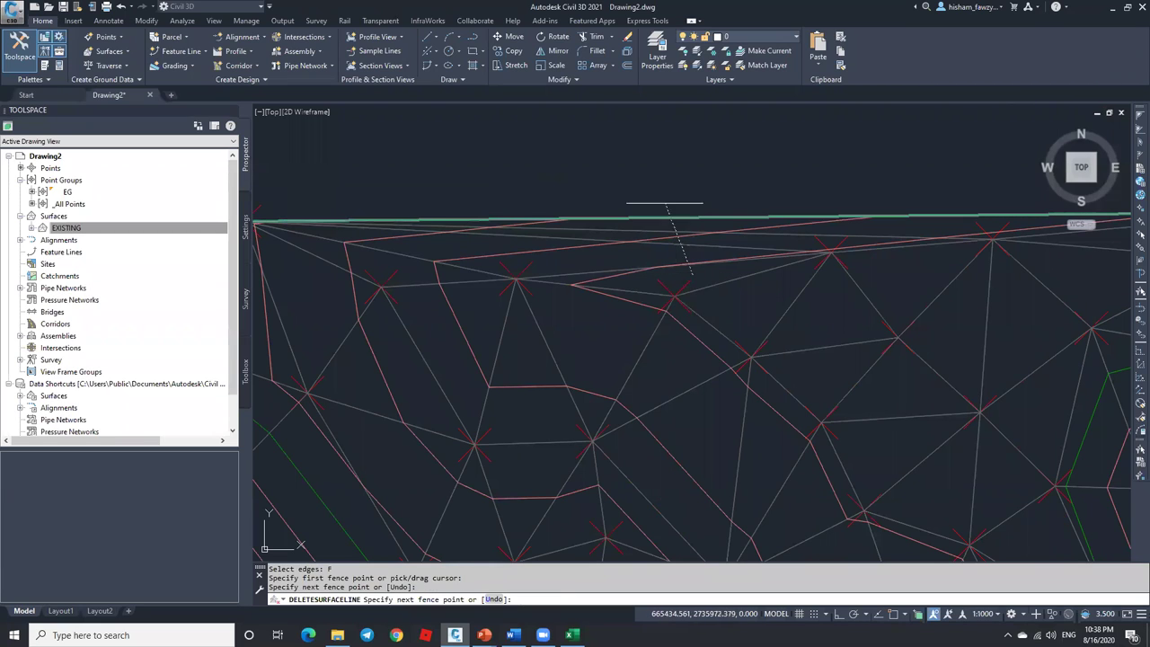
click(640, 159)
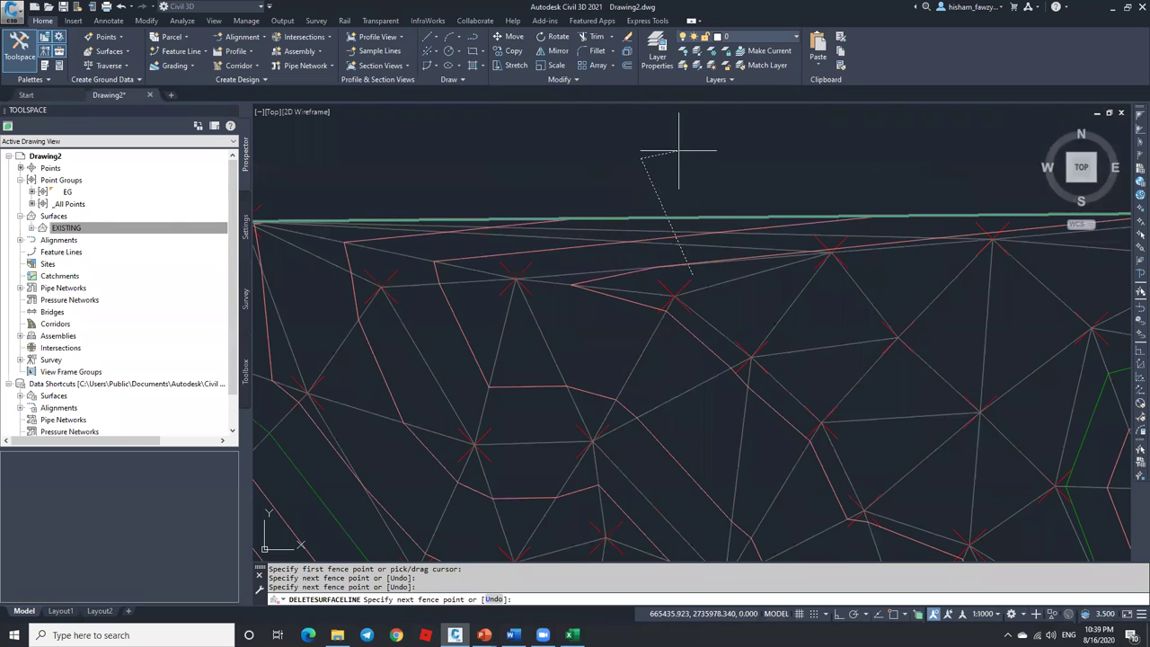
key(Return)
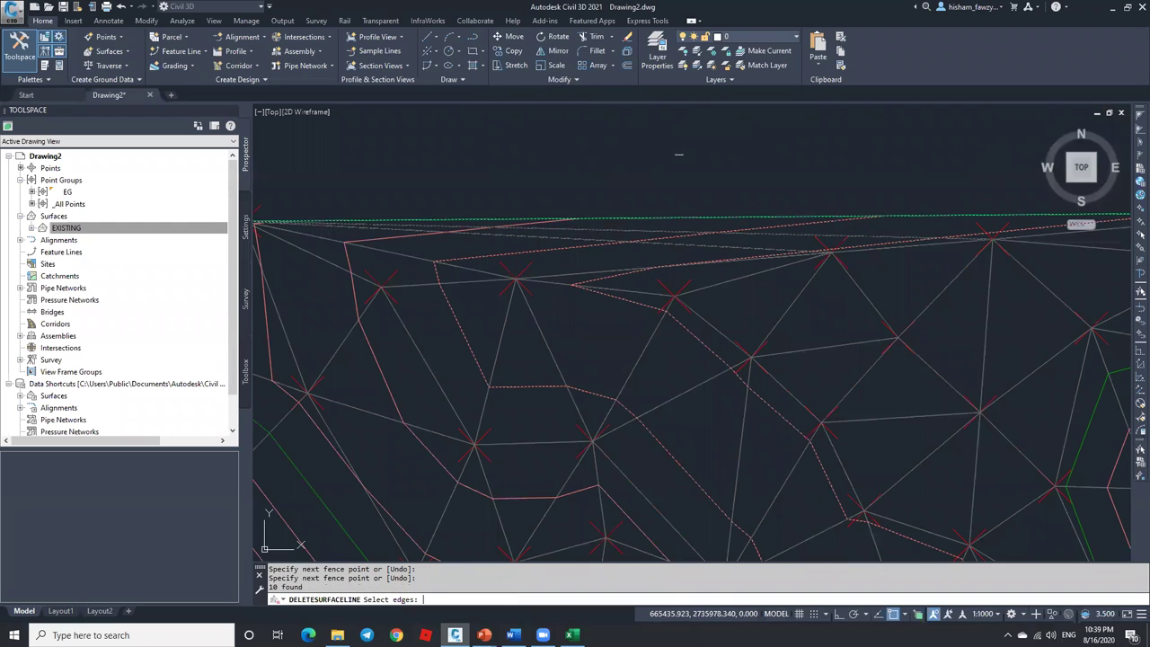
key(Return)
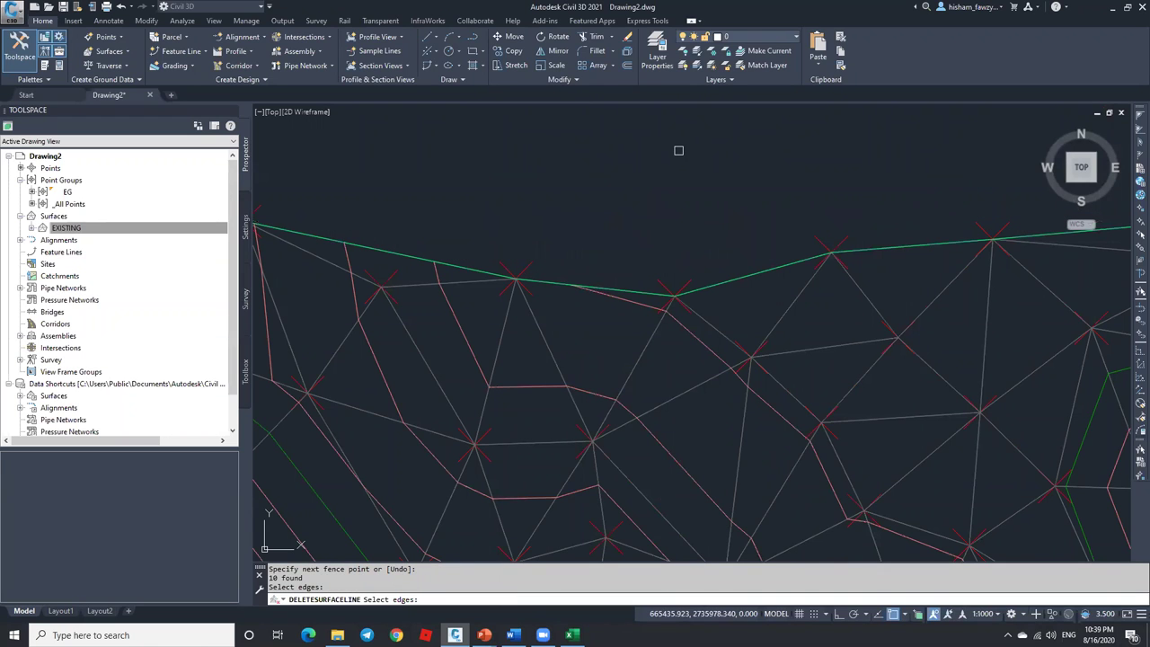
Review the trimmed boundary, end the command, and reselect the EXISTING surface.
scroll(677, 151, down, 8)
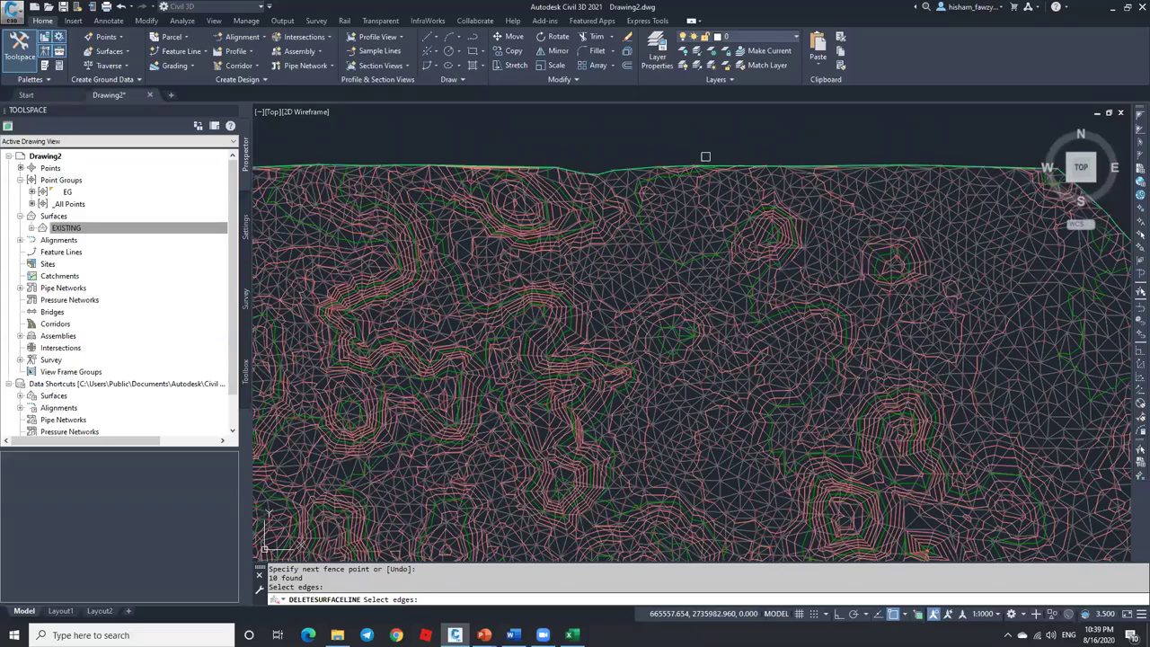
scroll(705, 156, down, 2)
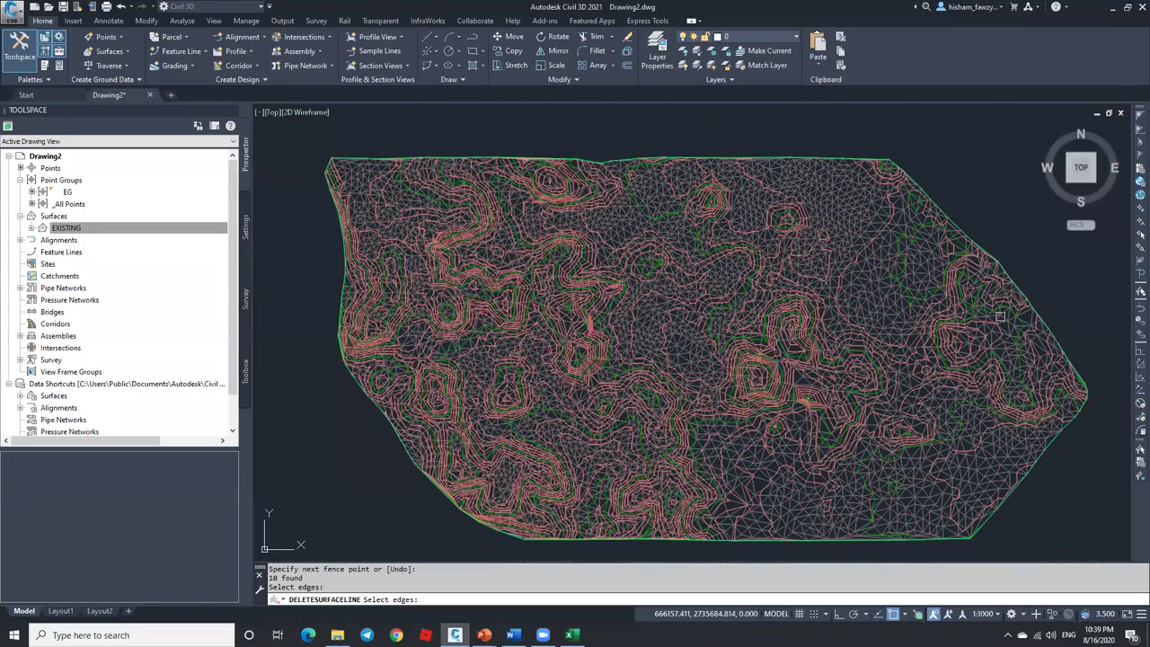
scroll(874, 550, up, 2)
scroll(874, 550, up, 3)
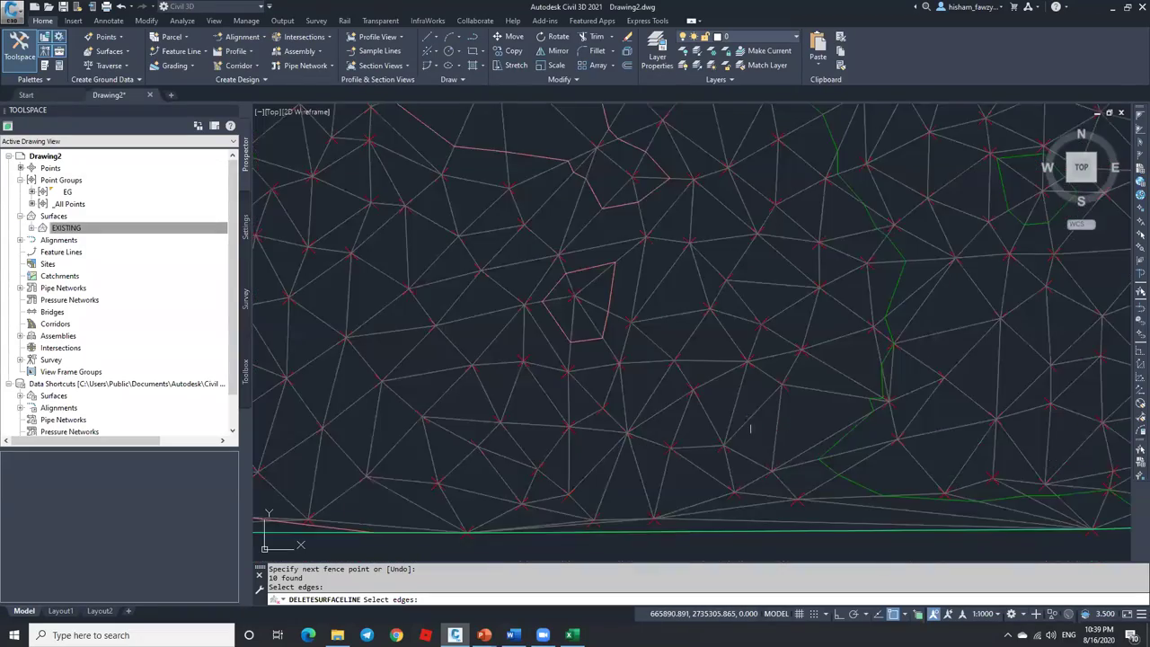
scroll(752, 421, down, 1)
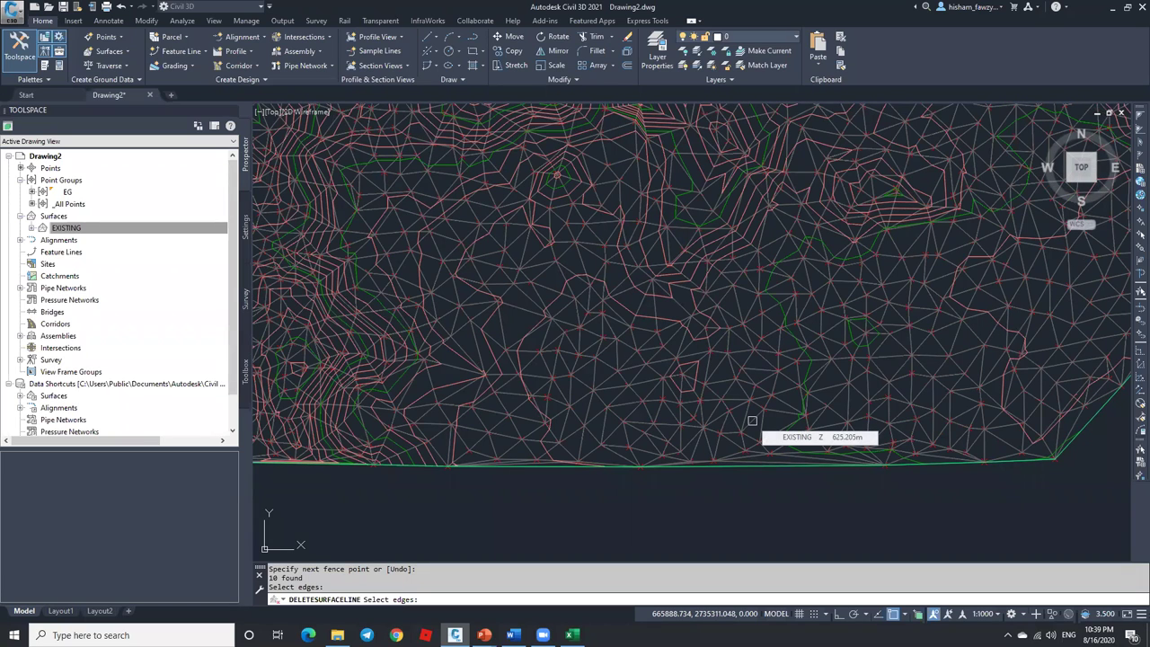
key(Escape)
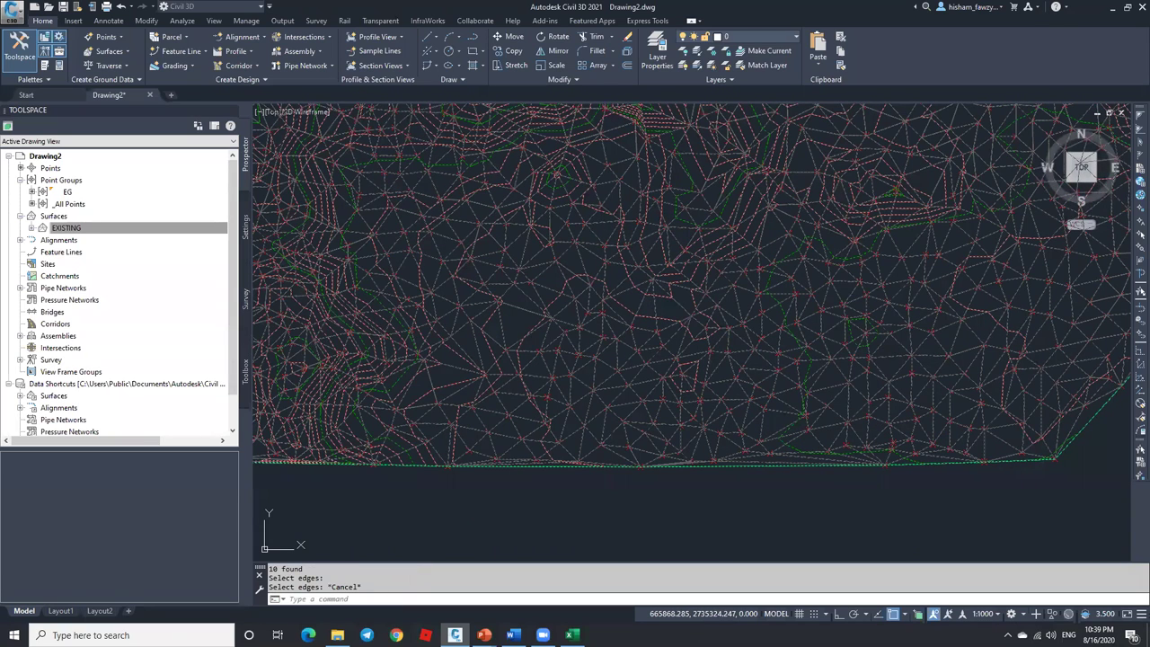
click(366, 197)
Delete three interior triangle edges from the EXISTING surface with Delete Line.
click(270, 67)
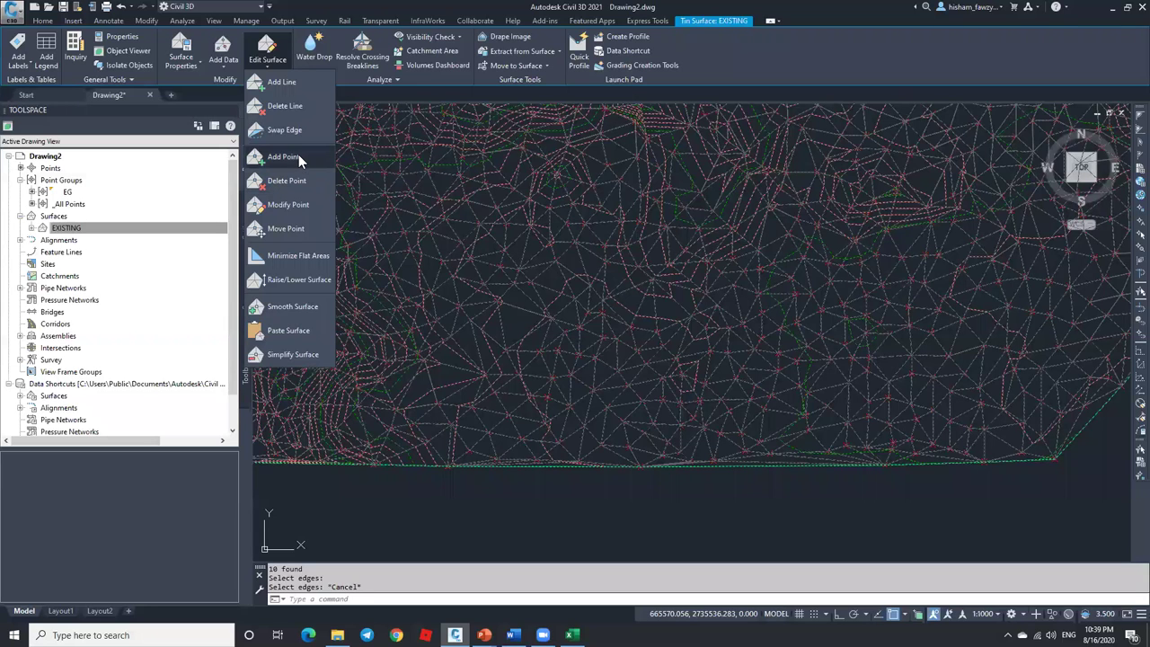
click(285, 105)
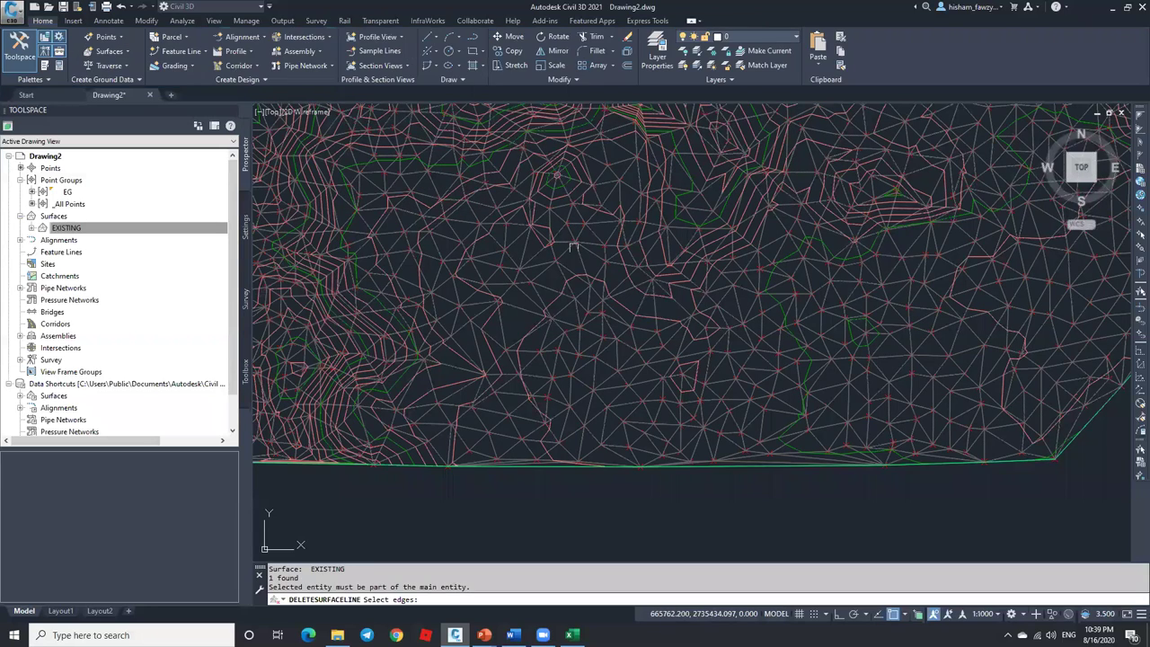
scroll(598, 216, up, 6)
click(573, 216)
click(574, 220)
click(587, 254)
click(571, 303)
key(Return)
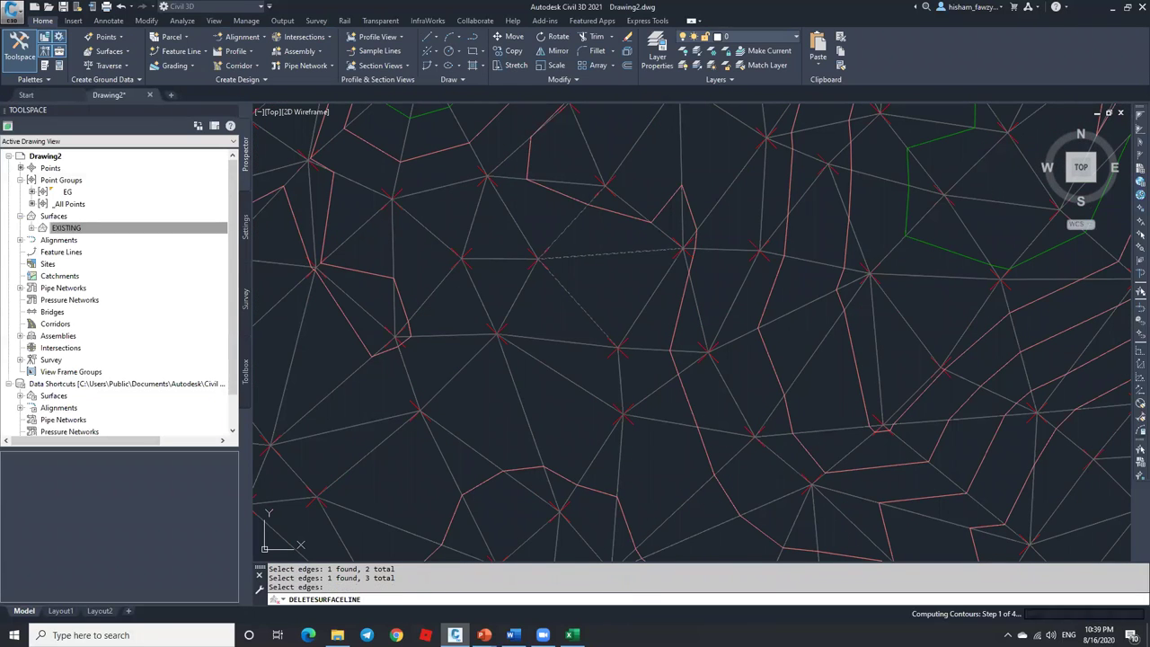
End the edge deletion, clear the selection and reselect the EXISTING surface.
scroll(570, 302, down, 3)
key(Escape)
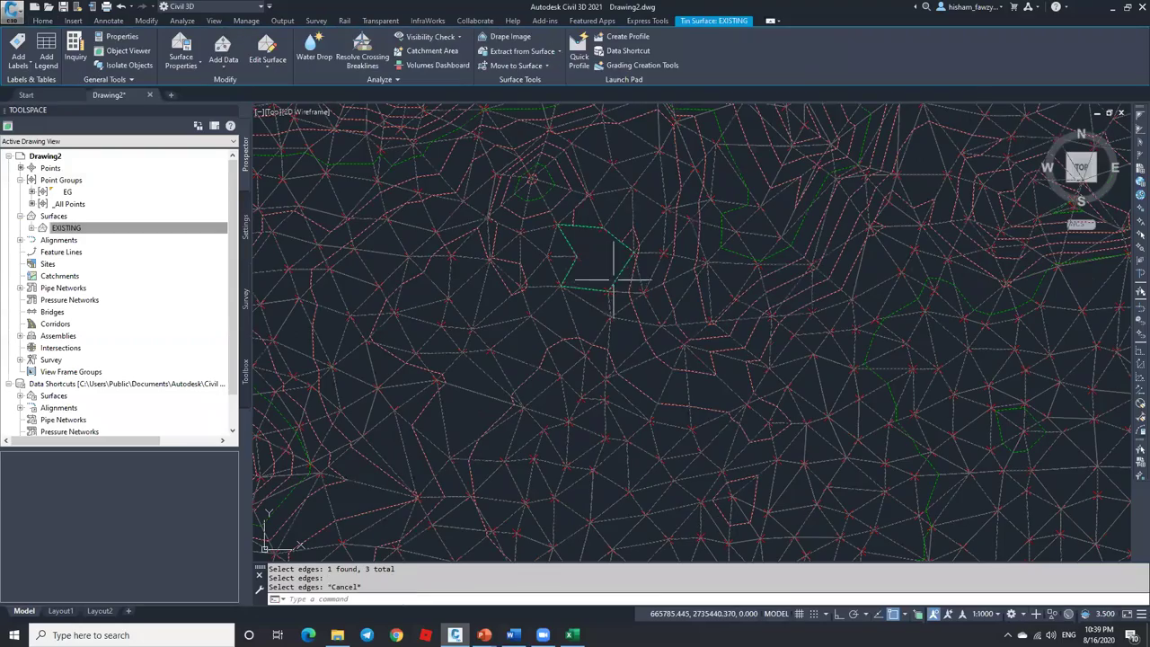
scroll(613, 278, down, 5)
scroll(604, 201, up, 5)
key(Escape)
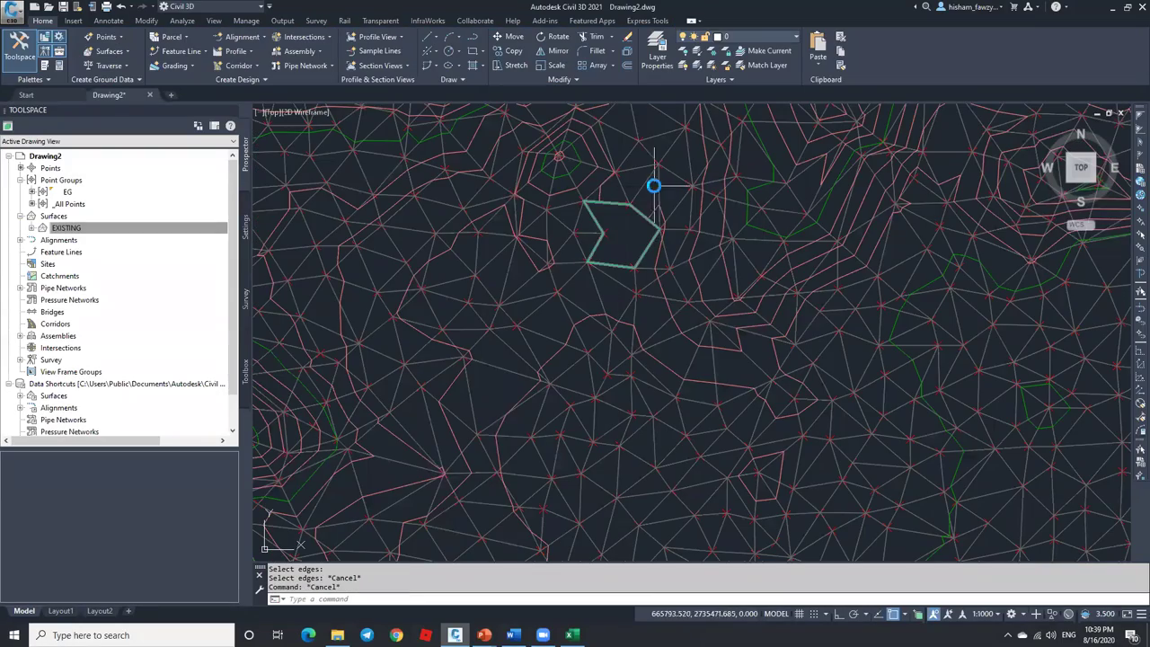
scroll(653, 186, down, 5)
scroll(645, 304, up, 5)
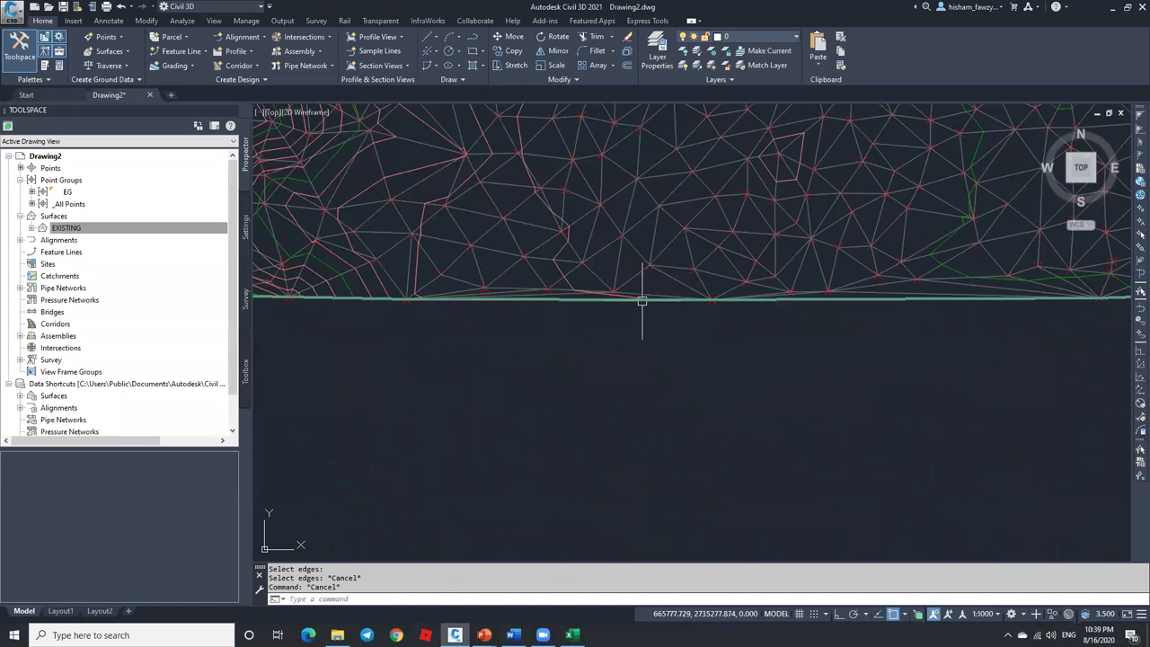
scroll(620, 341, down, 5)
scroll(629, 323, up, 5)
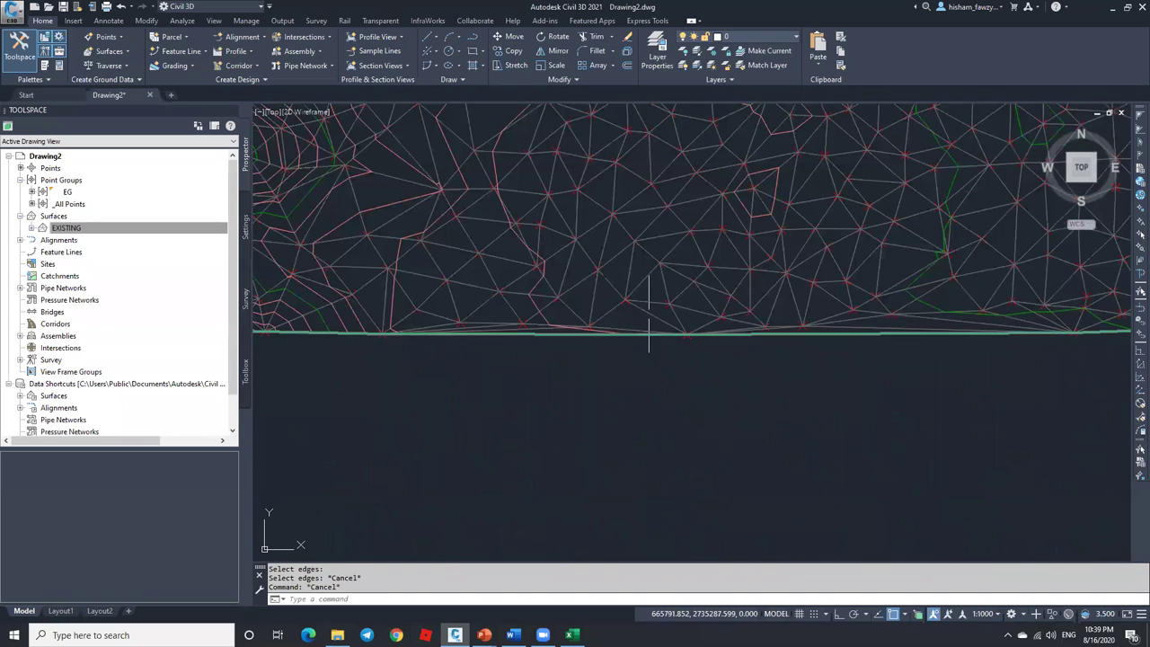
click(649, 316)
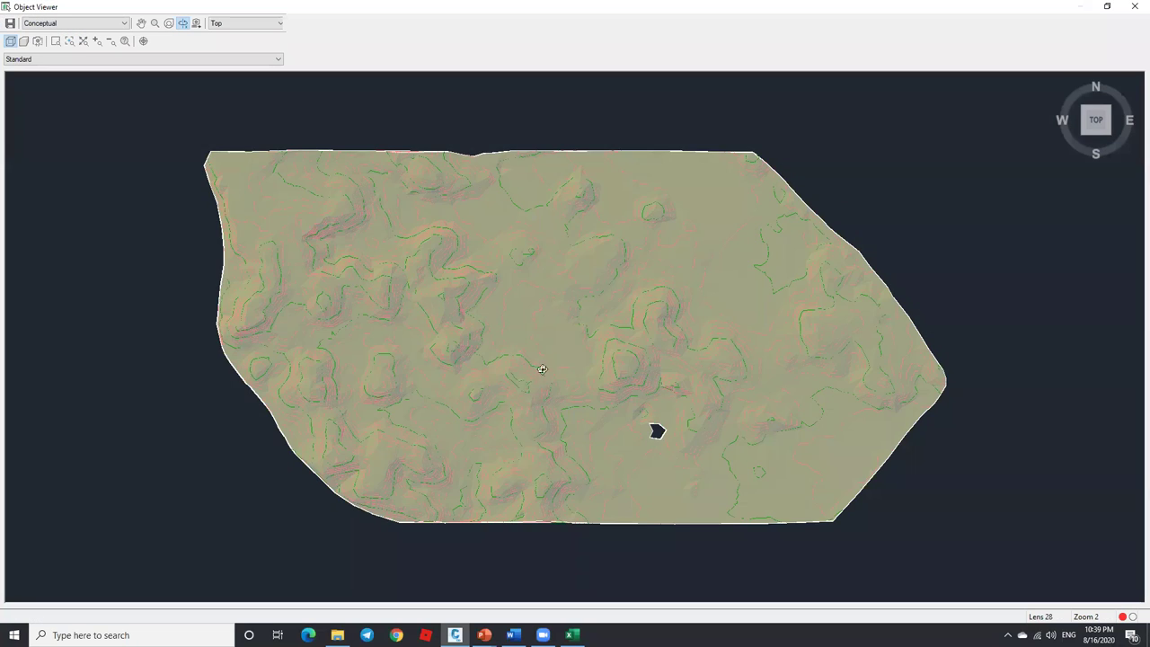
drag(542, 374, 608, 377)
scroll(641, 403, up, 10)
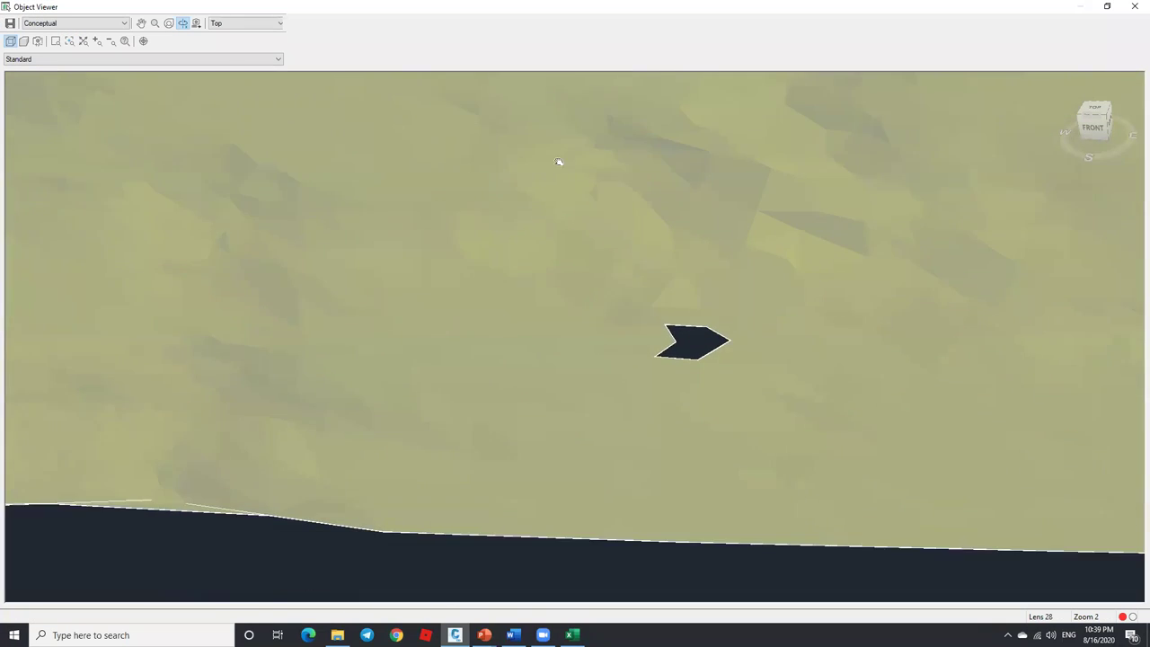
scroll(733, 229, up, 5)
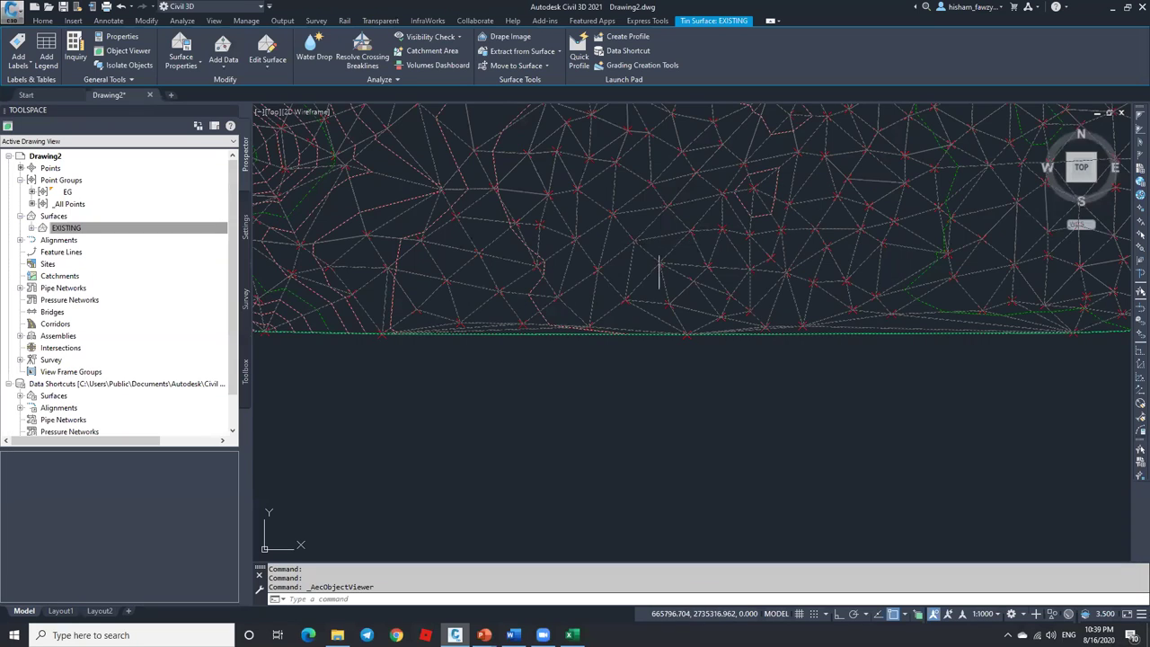
scroll(670, 225, down, 3)
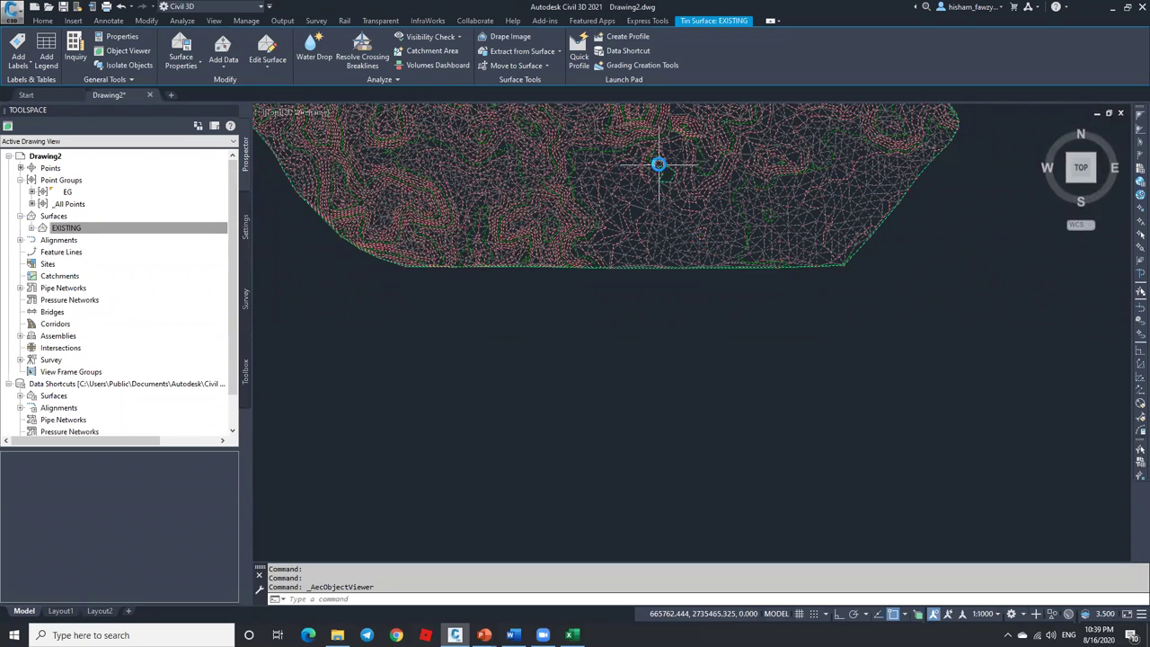
Add a surface line between two vertices of the EXISTING TIN.
scroll(659, 164, up, 5)
click(267, 49)
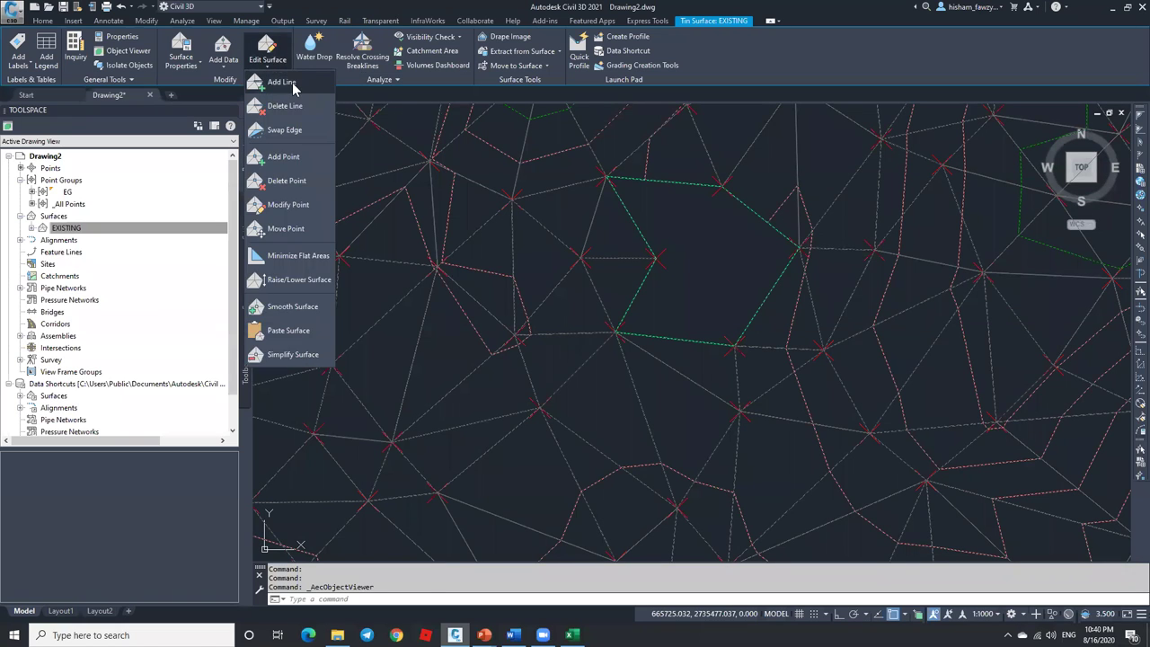
click(282, 82)
click(723, 186)
click(656, 259)
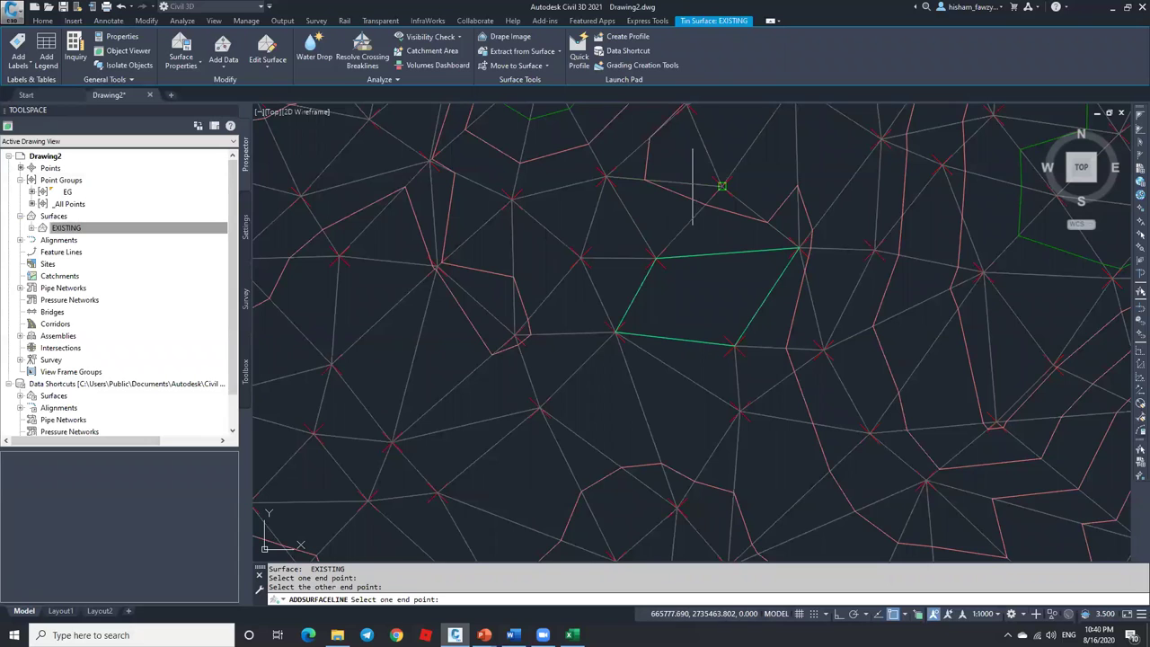
key(Escape)
scroll(714, 225, up, 4)
key(Escape)
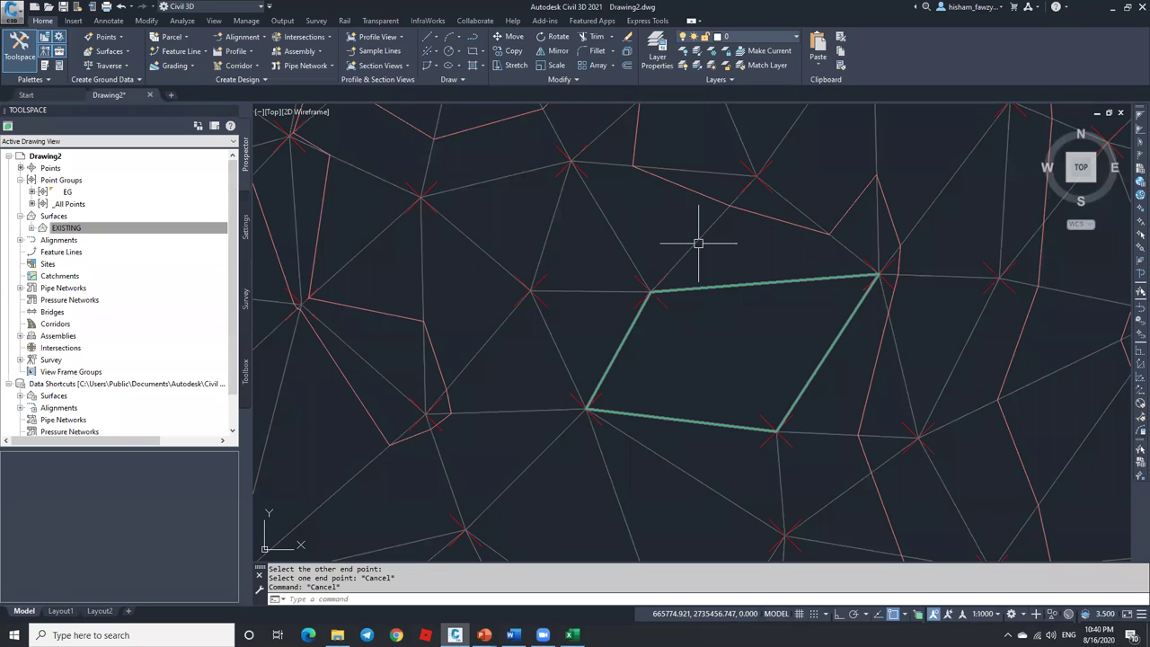
List the EG point group's 3987 points in Prospector.
click(698, 242)
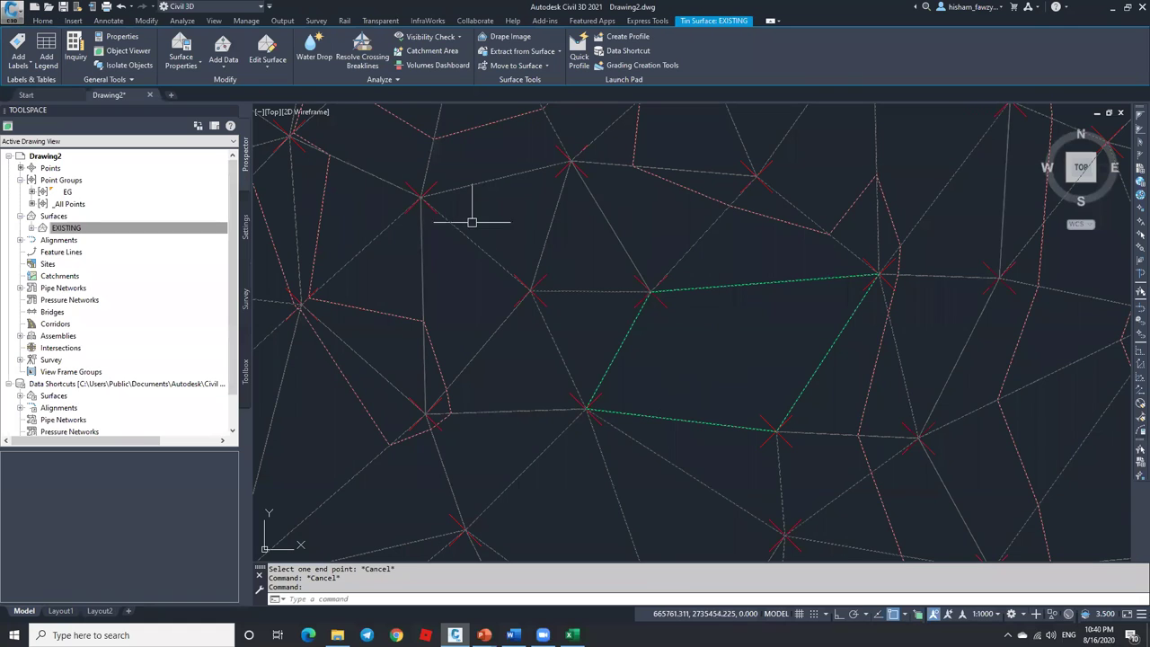
click(264, 67)
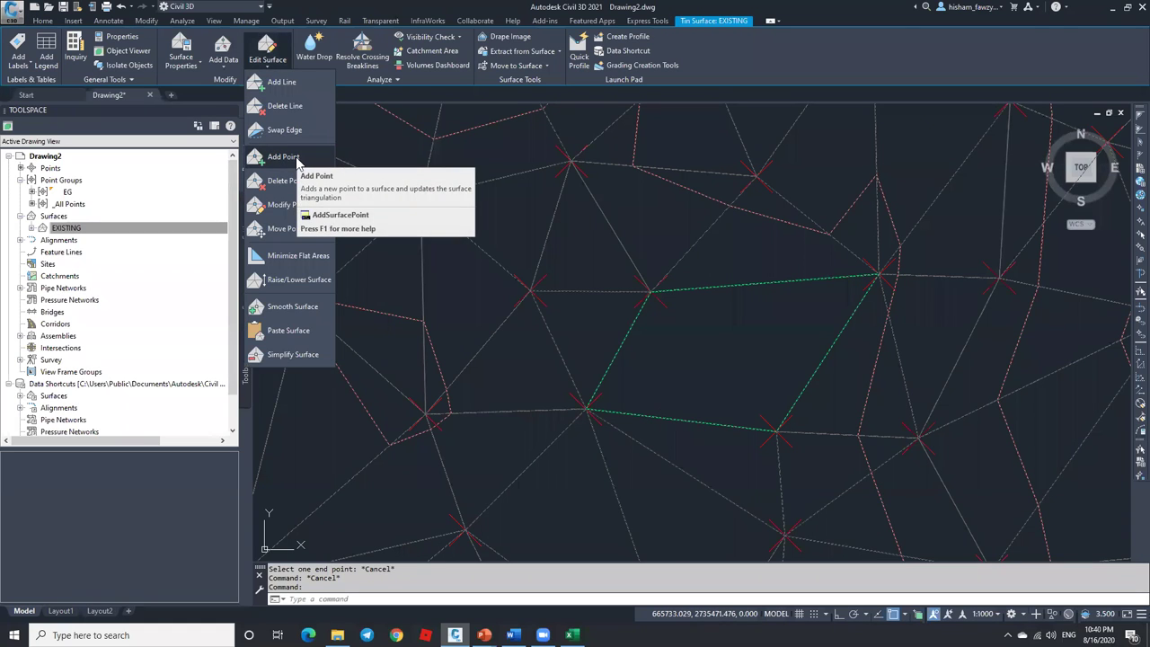
key(Escape)
key(Escape)
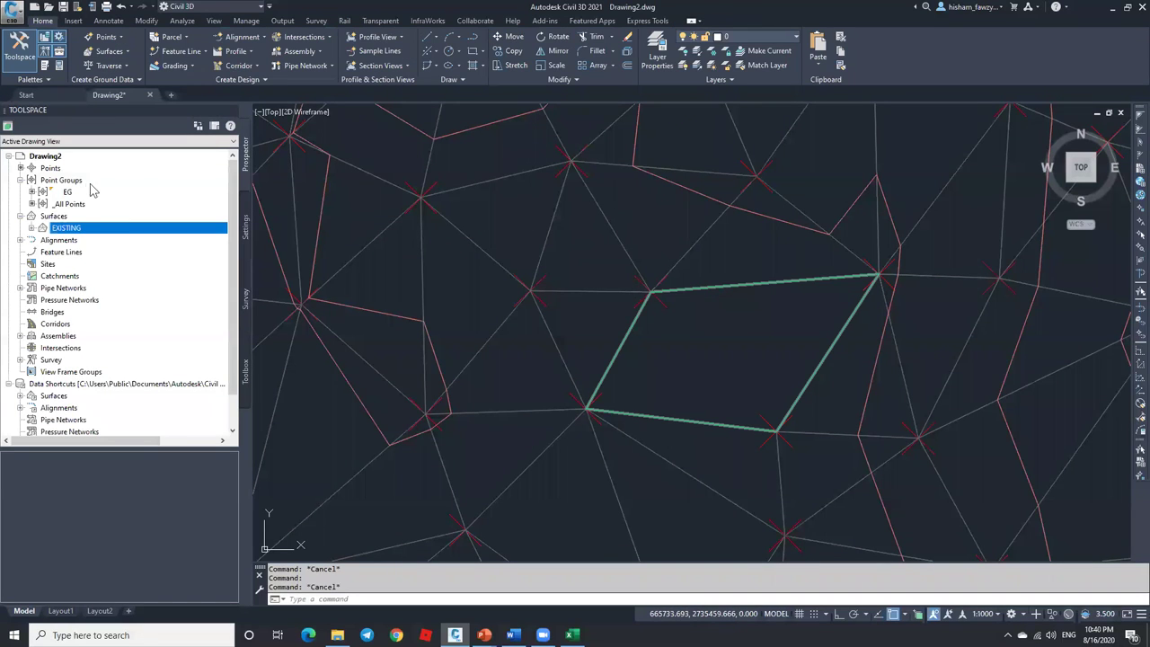
mouse_move(138, 196)
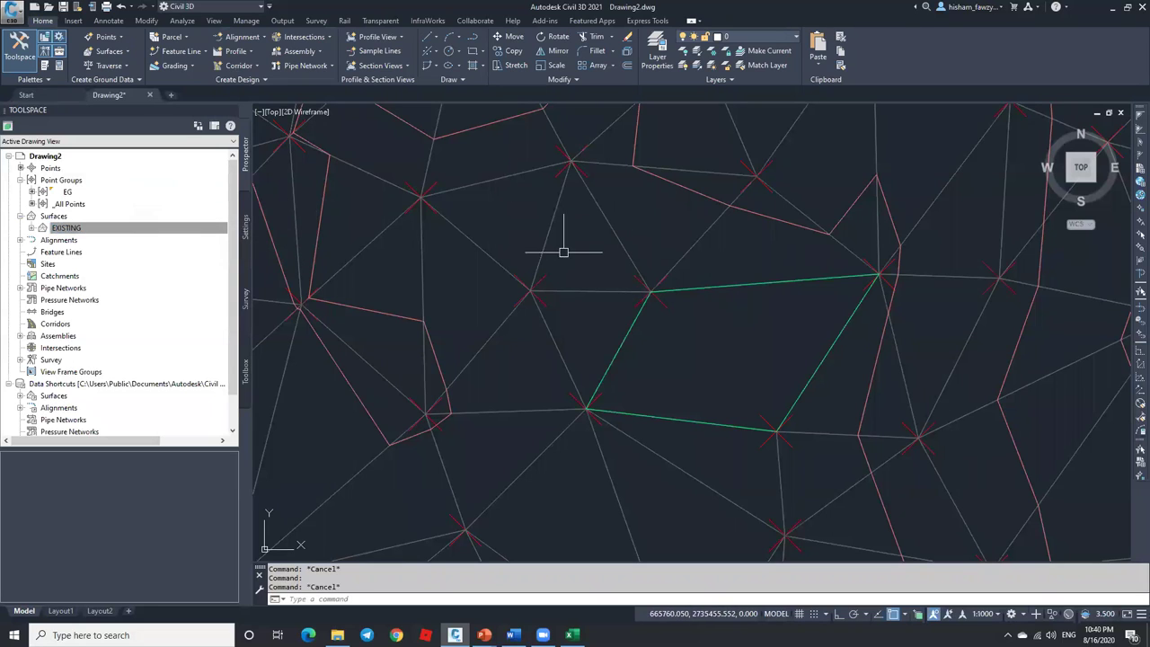
click(99, 192)
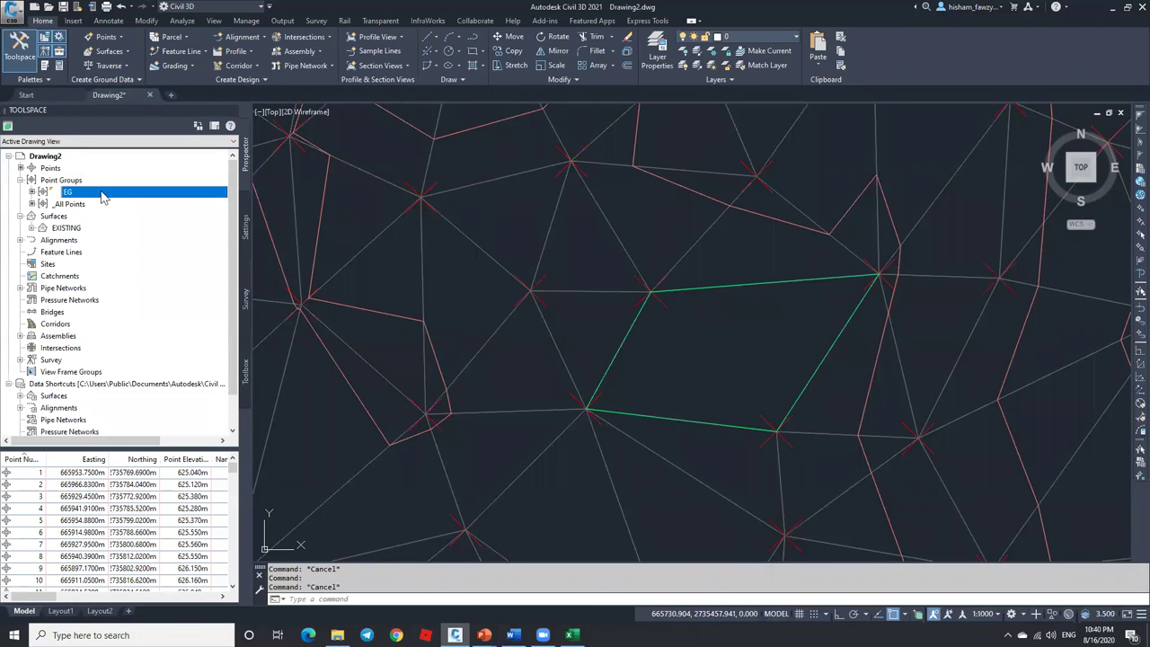
Set the EG point group's point style to <none>.
right_click(102, 196)
click(139, 203)
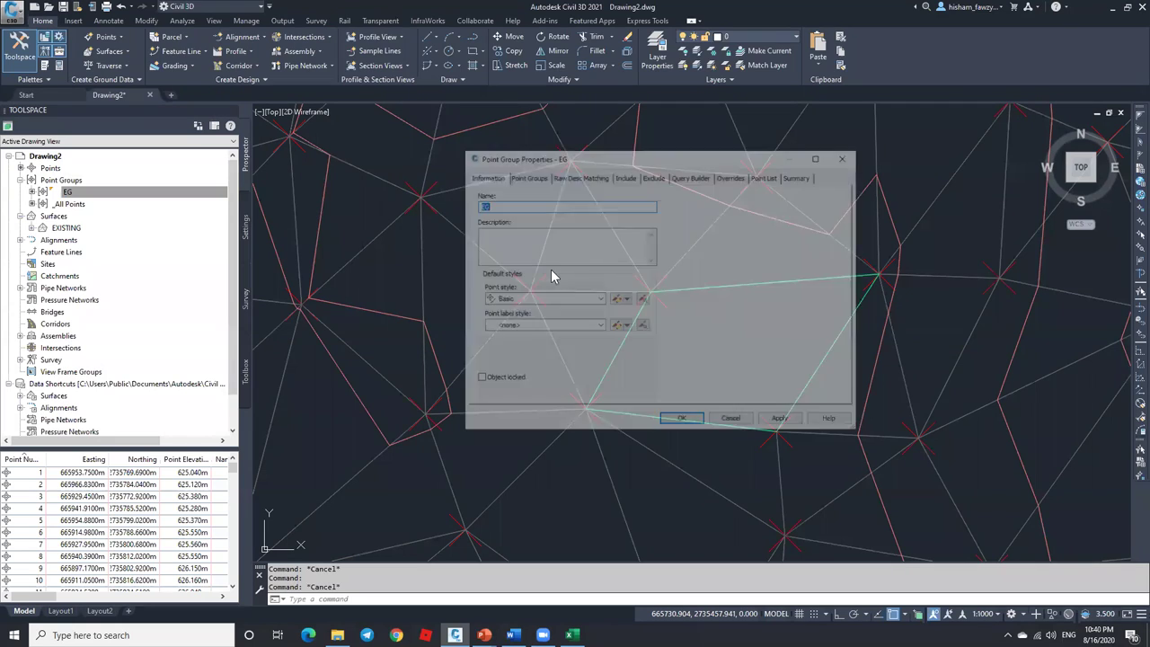
click(542, 298)
click(513, 309)
click(680, 421)
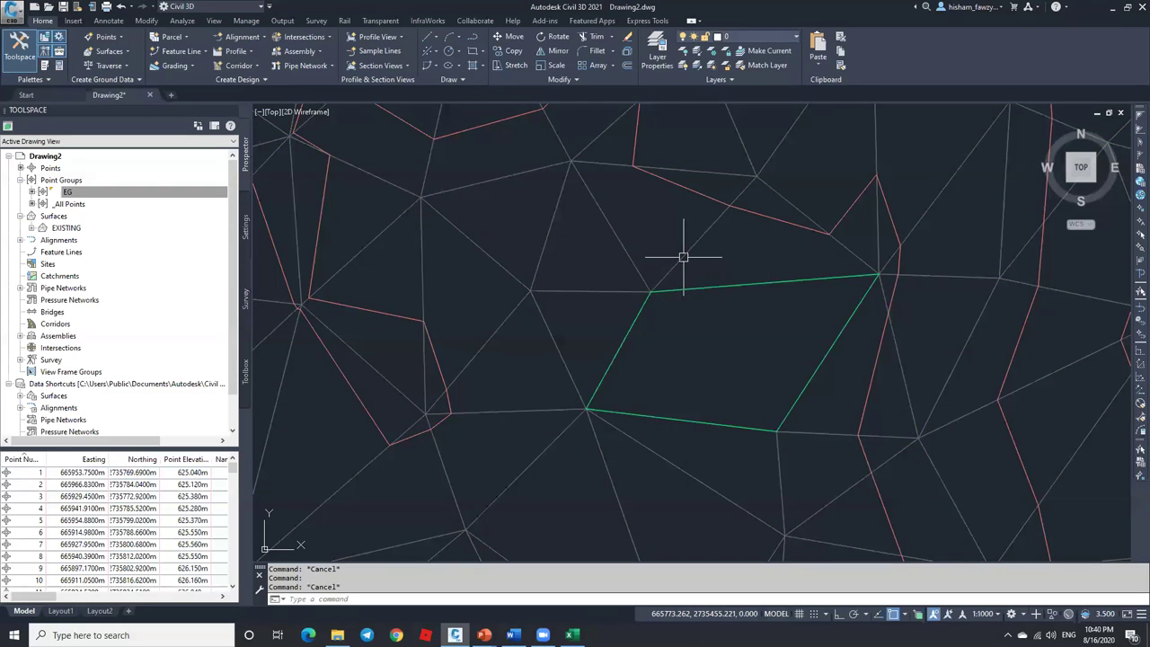
Turn on Points visibility in the EXISTING surface's style.
click(683, 257)
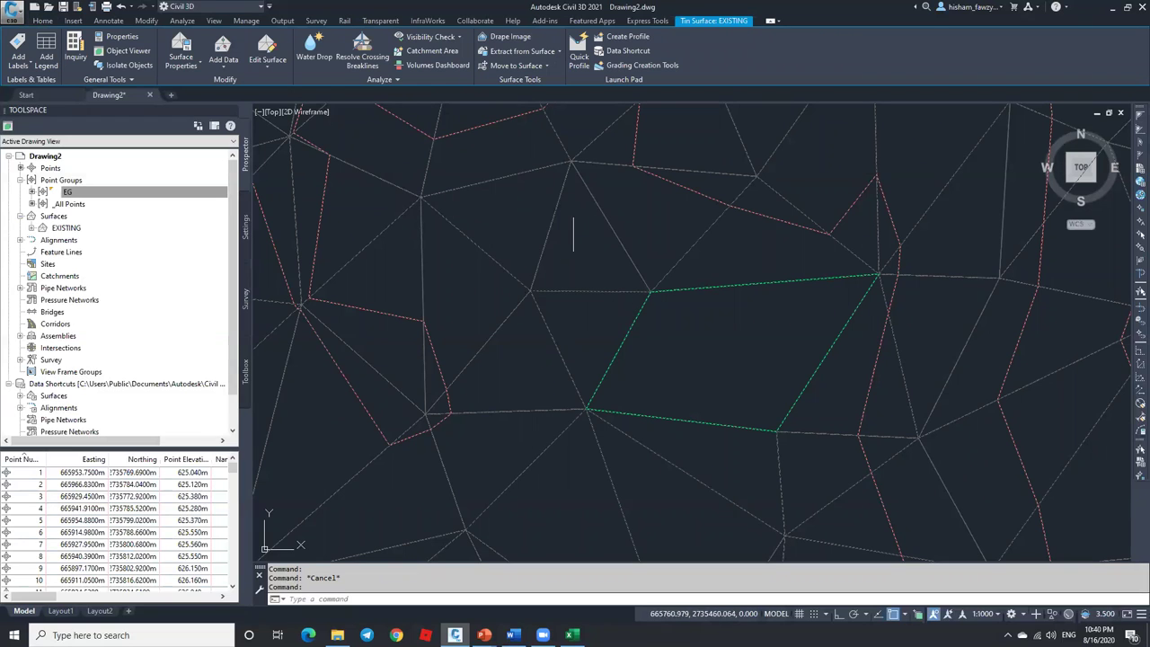
mouse_move(600, 280)
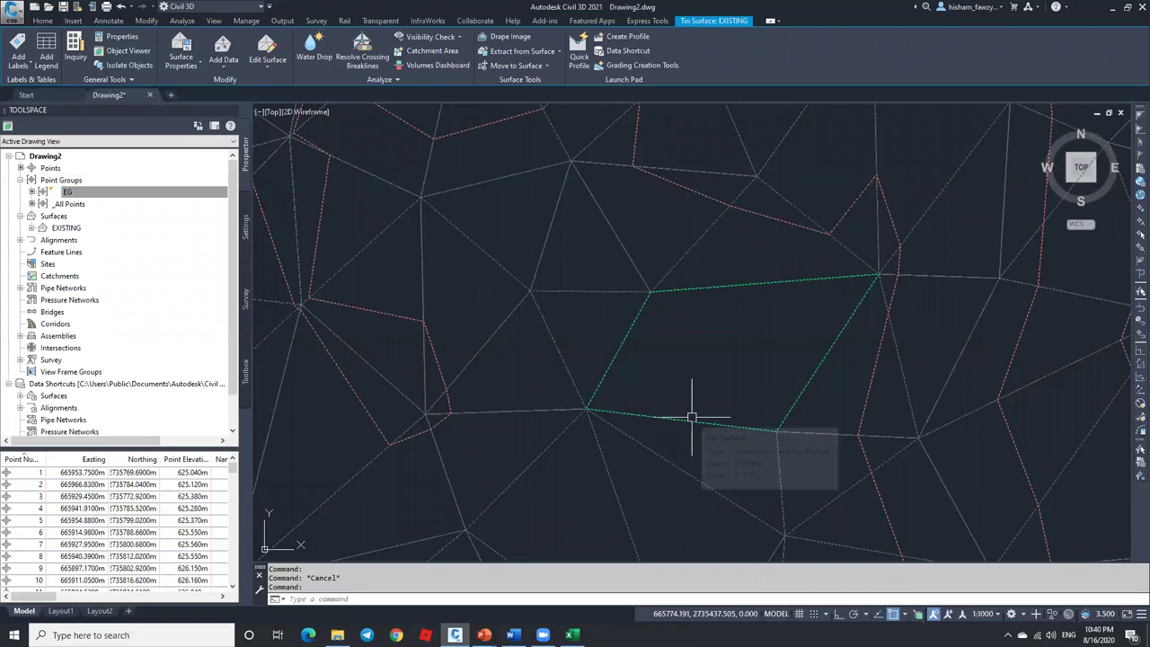
right_click(540, 231)
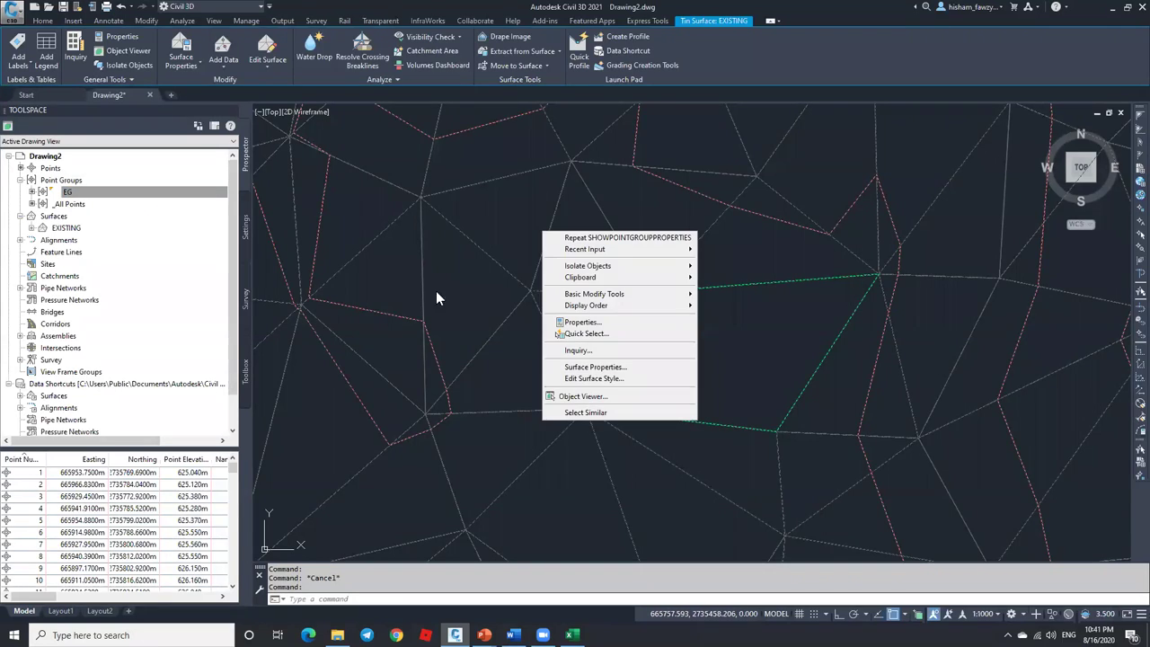
click(598, 379)
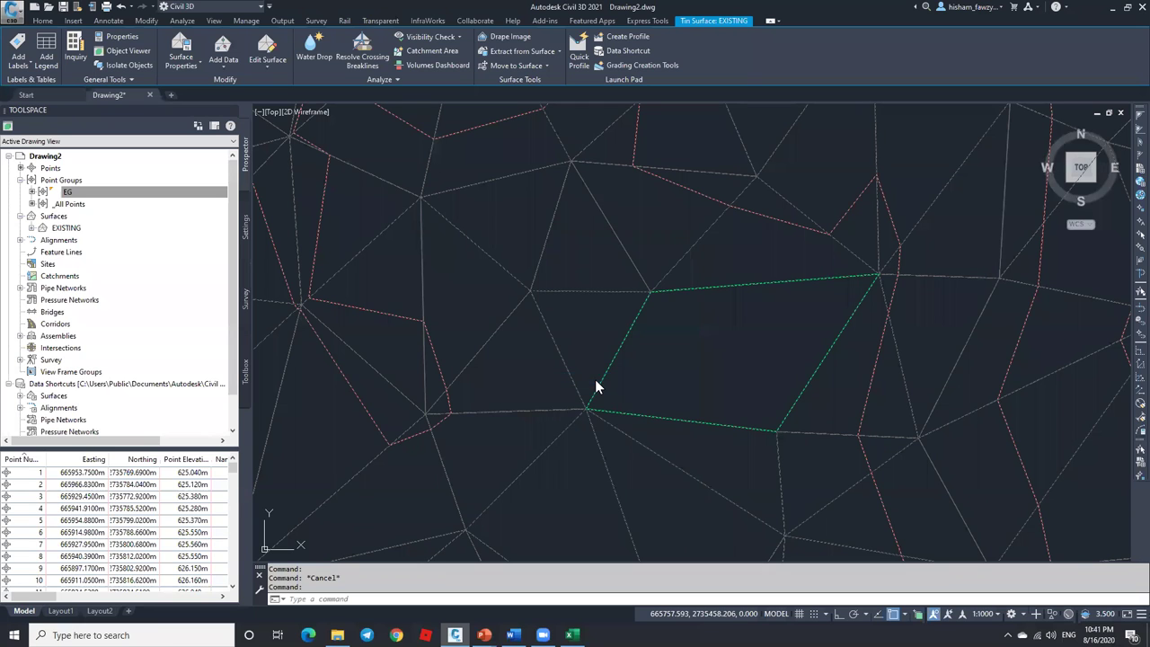
click(600, 290)
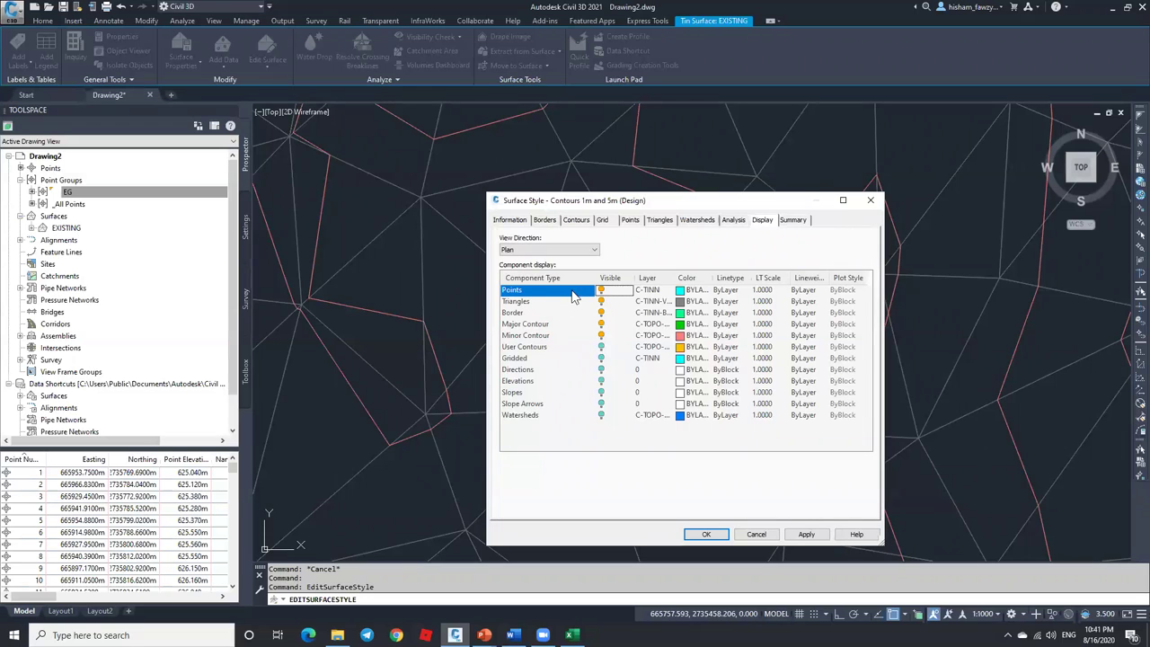
Set the surface style's Point Units size to 0.5m and apply it.
click(631, 221)
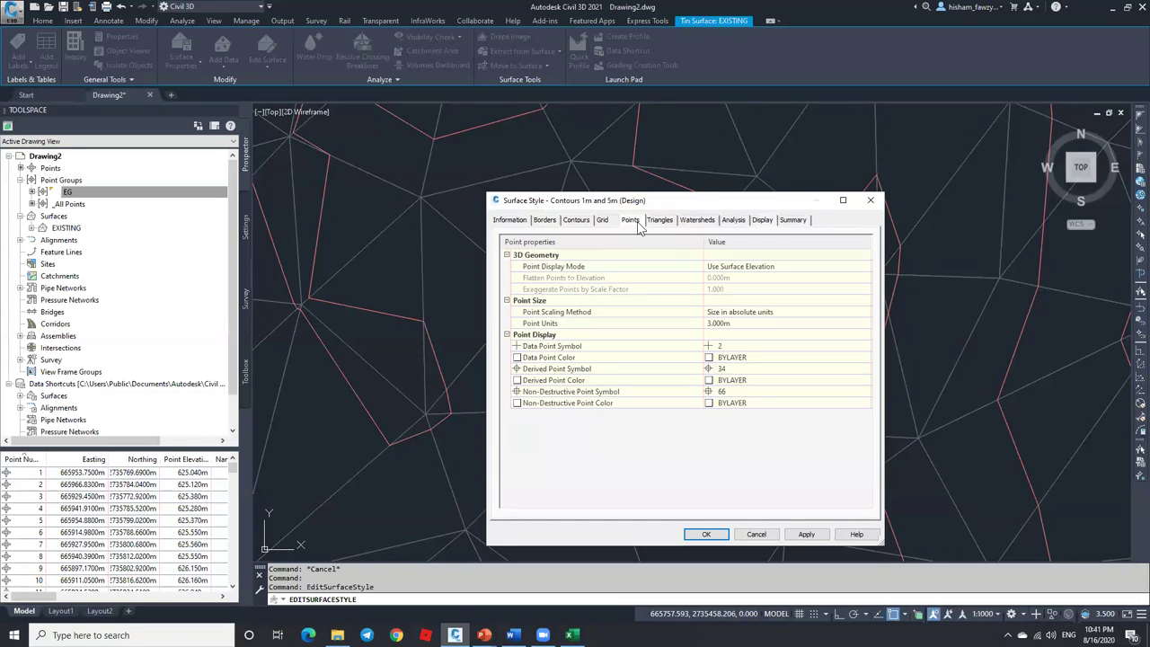
click(763, 221)
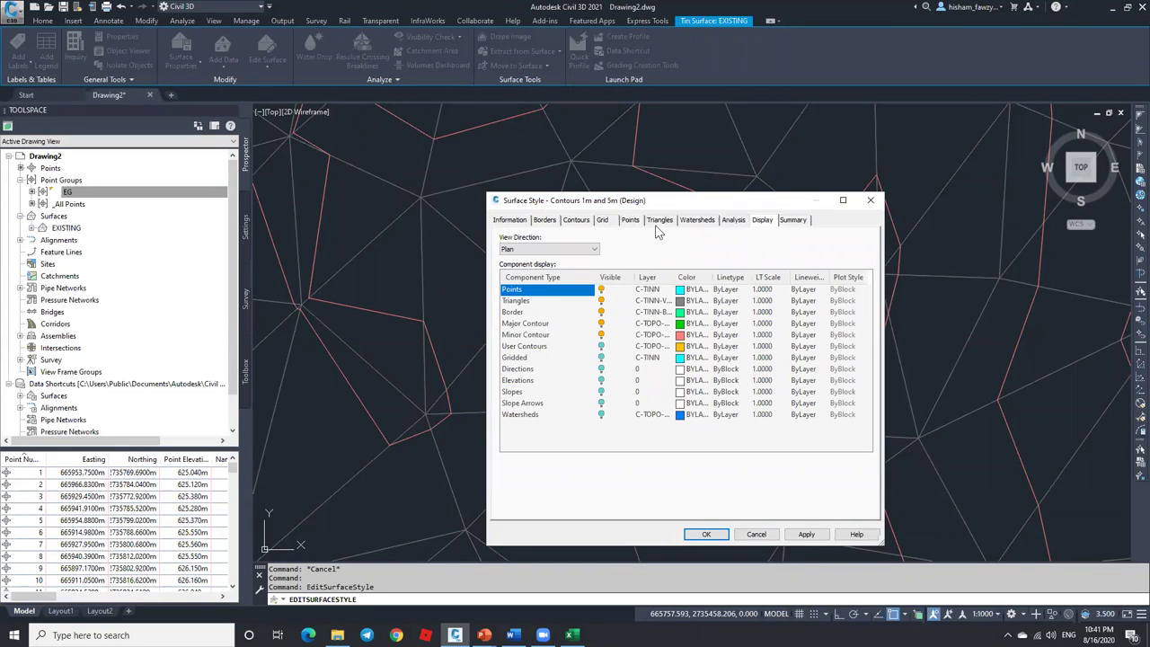
click(659, 222)
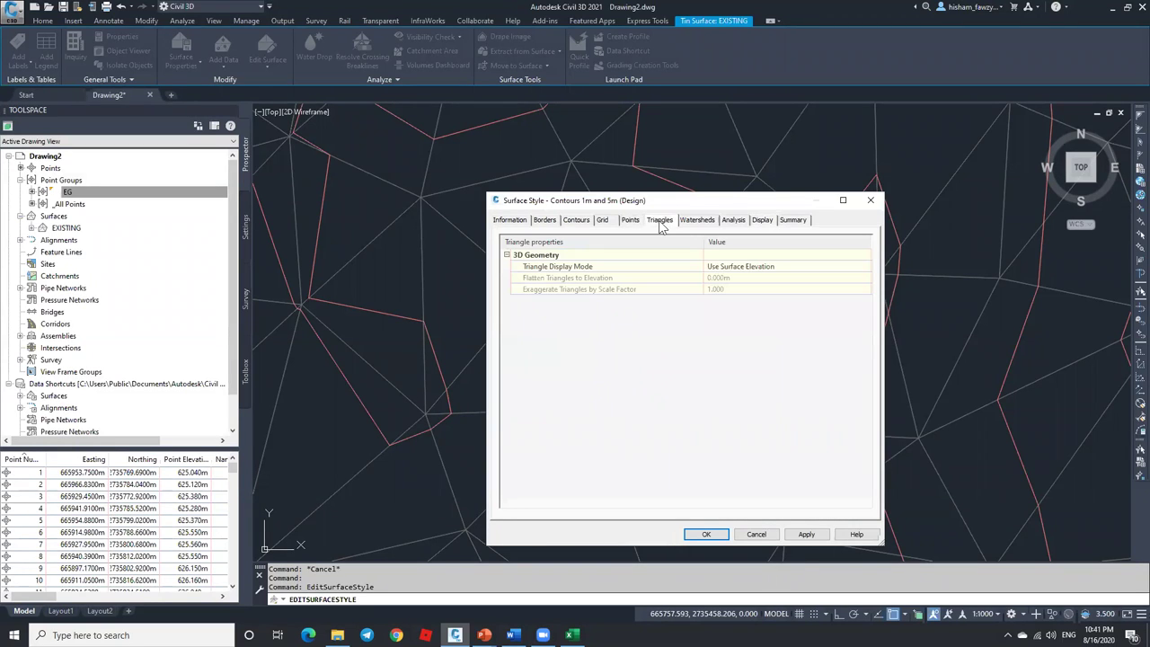
click(631, 222)
click(543, 325)
click(731, 321)
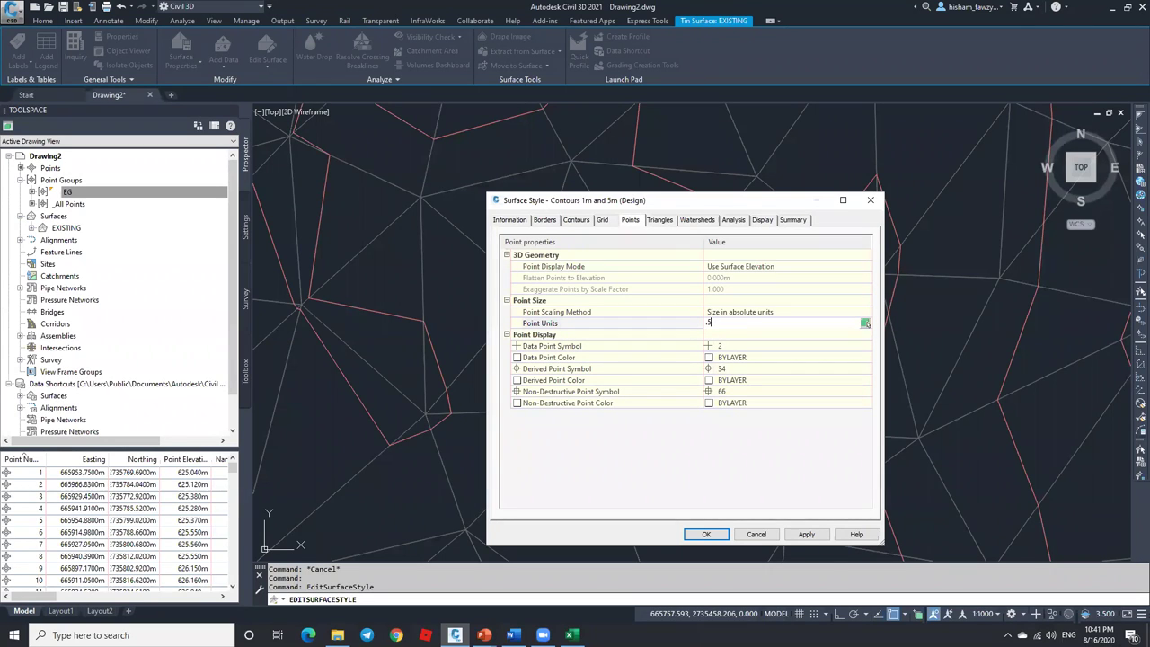
click(719, 534)
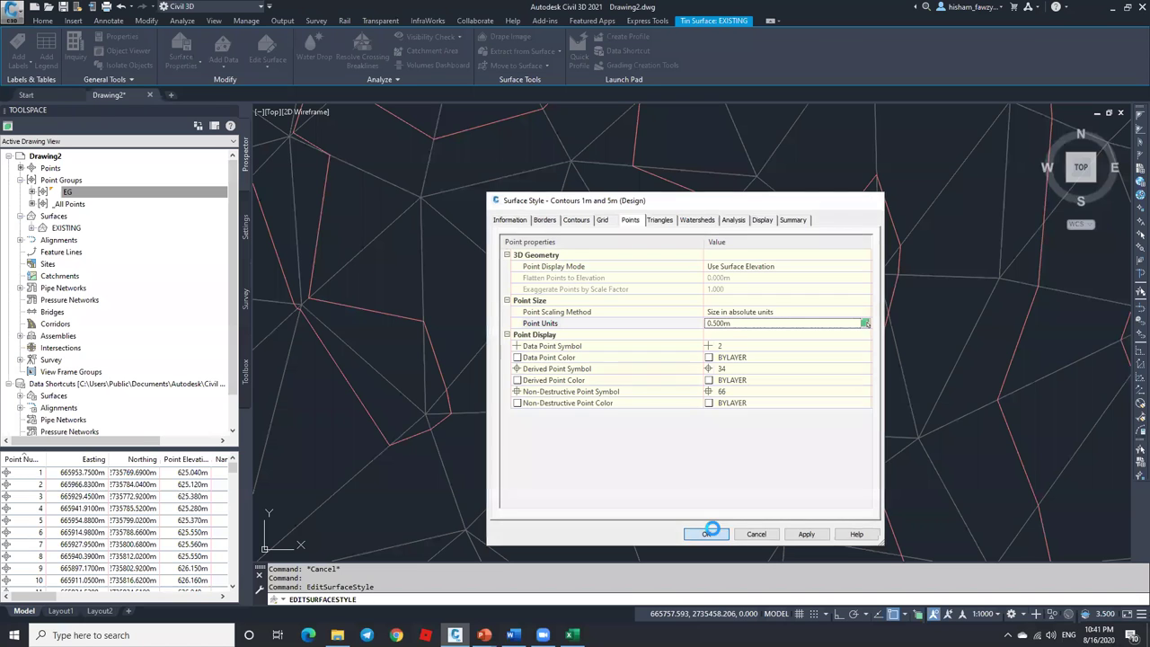
scroll(647, 294, up, 2)
Cancel leftover commands and select the EXISTING TIN surface.
scroll(647, 295, up, 3)
key(Escape)
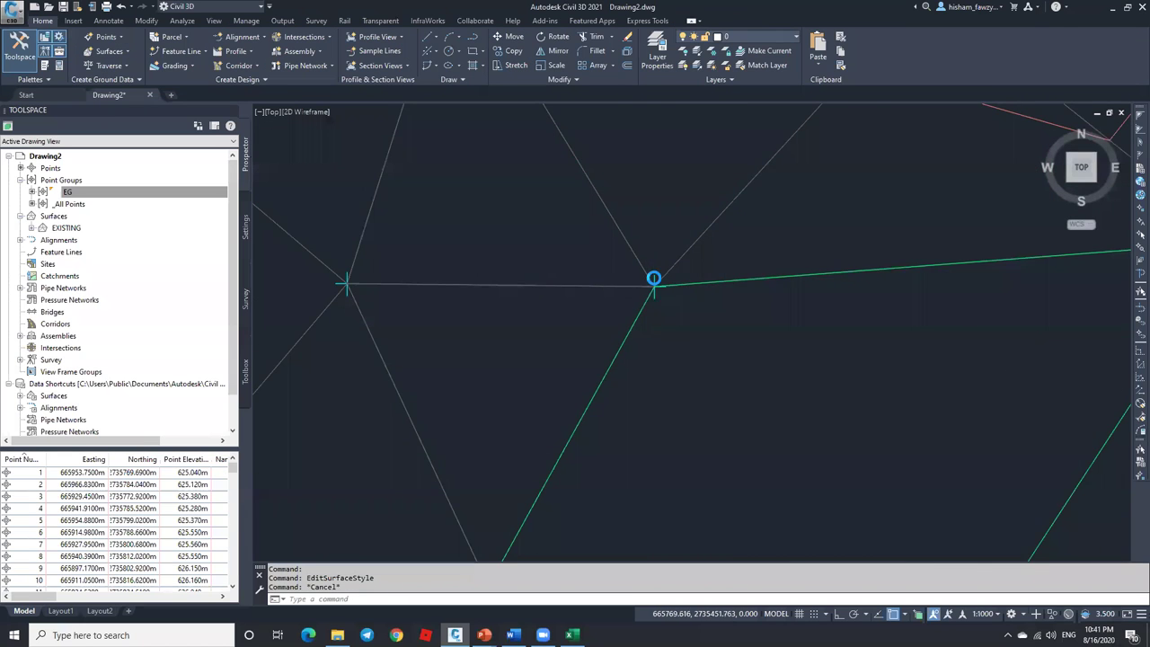
scroll(655, 301, down, 5)
key(Escape)
scroll(512, 278, up, 5)
scroll(488, 290, down, 5)
scroll(499, 278, down, 2)
scroll(547, 260, up, 4)
click(568, 268)
scroll(568, 268, up, 3)
scroll(539, 261, down, 3)
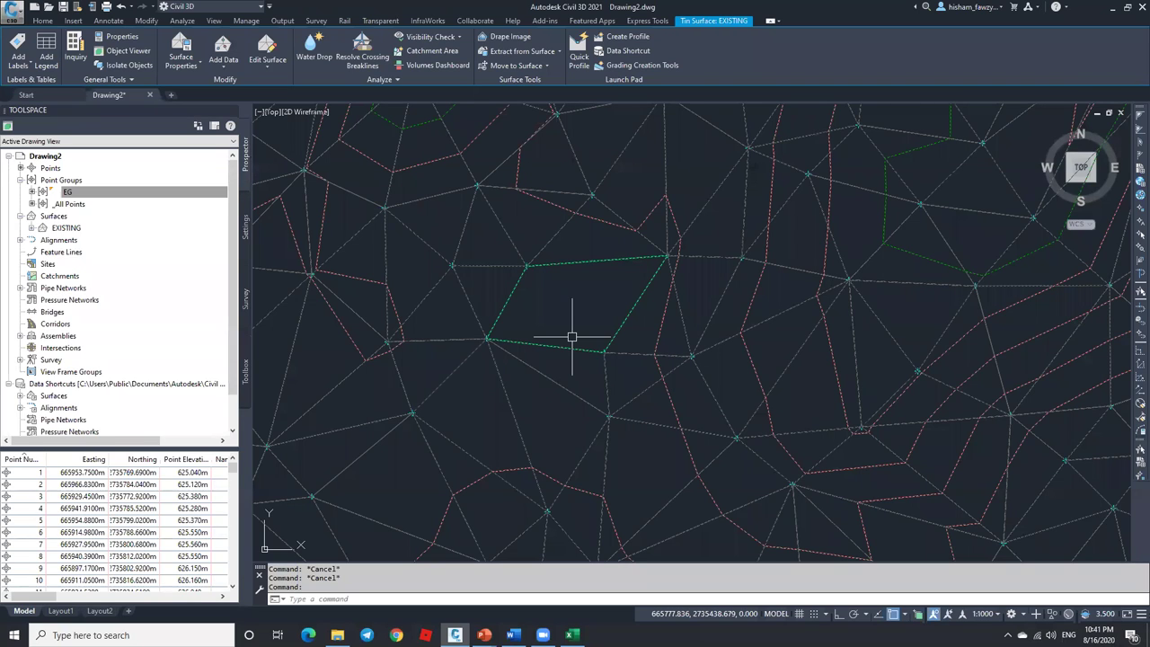
Add a surface point at elevation 626.71 inside the green outlined area.
click(269, 66)
click(269, 65)
click(270, 64)
click(274, 157)
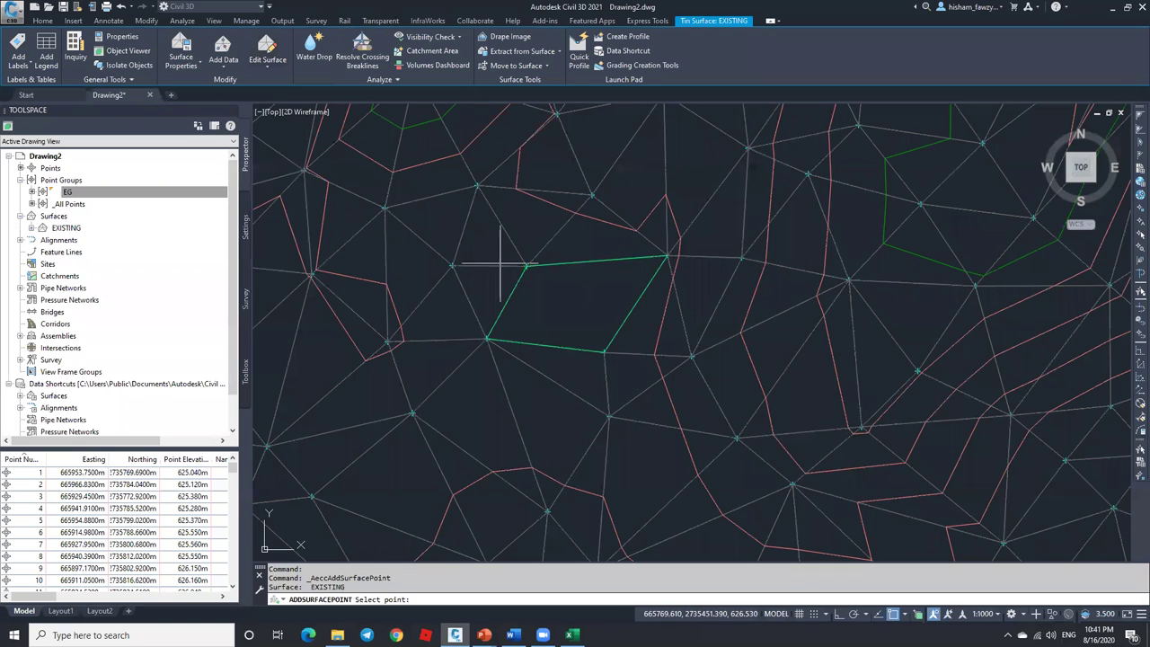
right_click(895, 614)
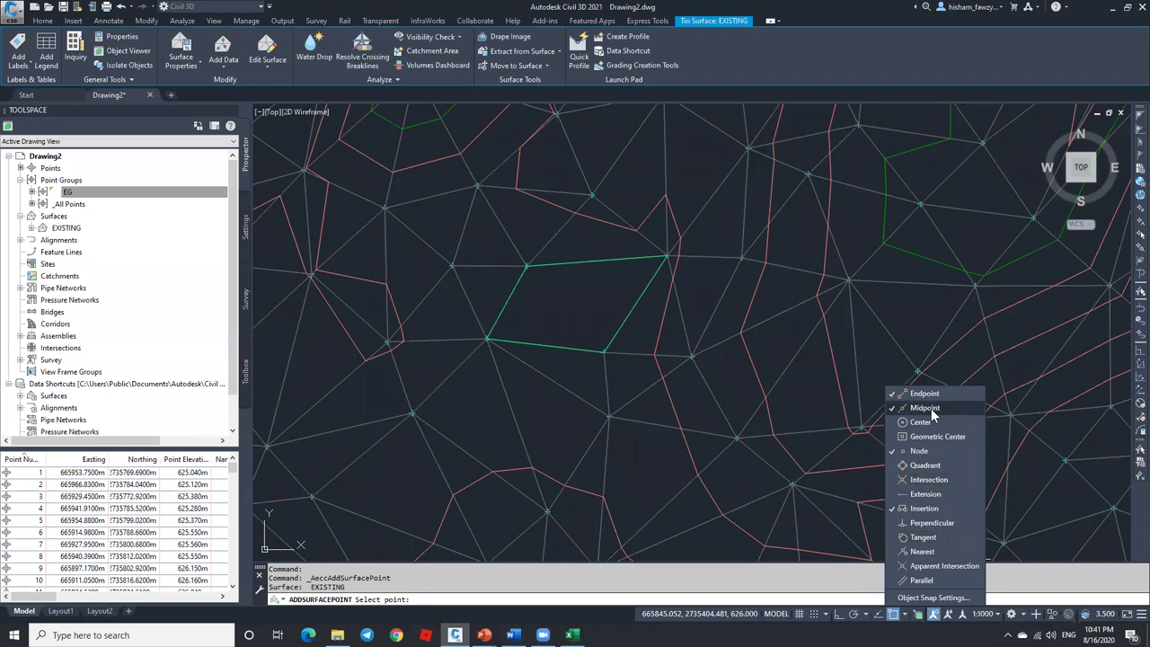
click(597, 294)
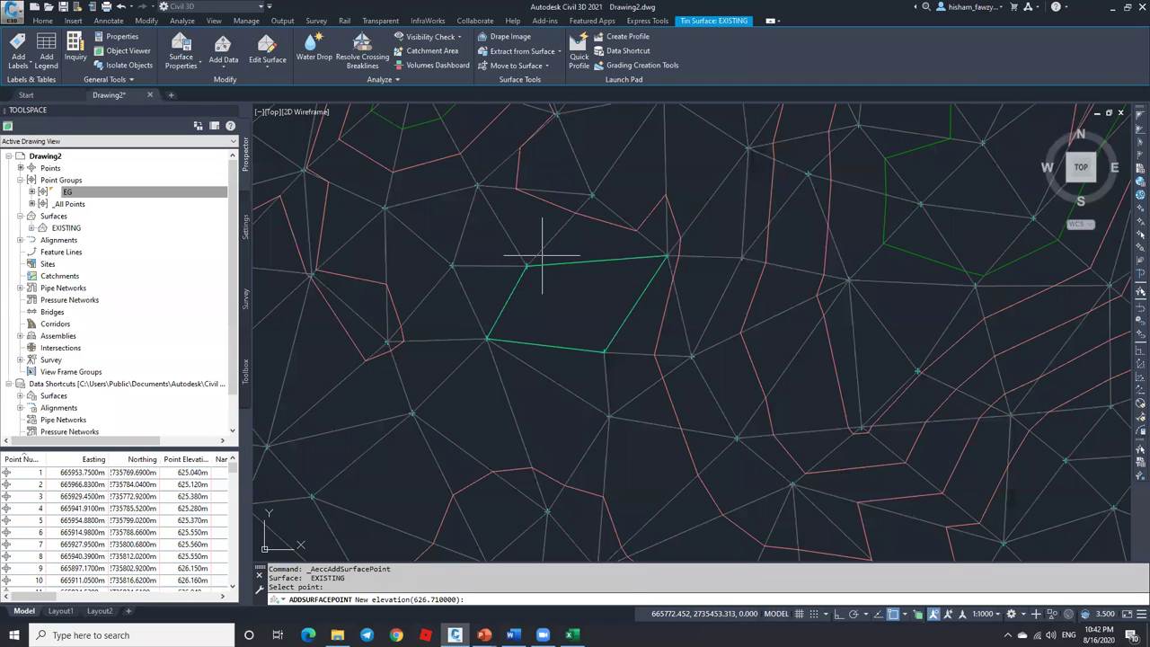
key(Return)
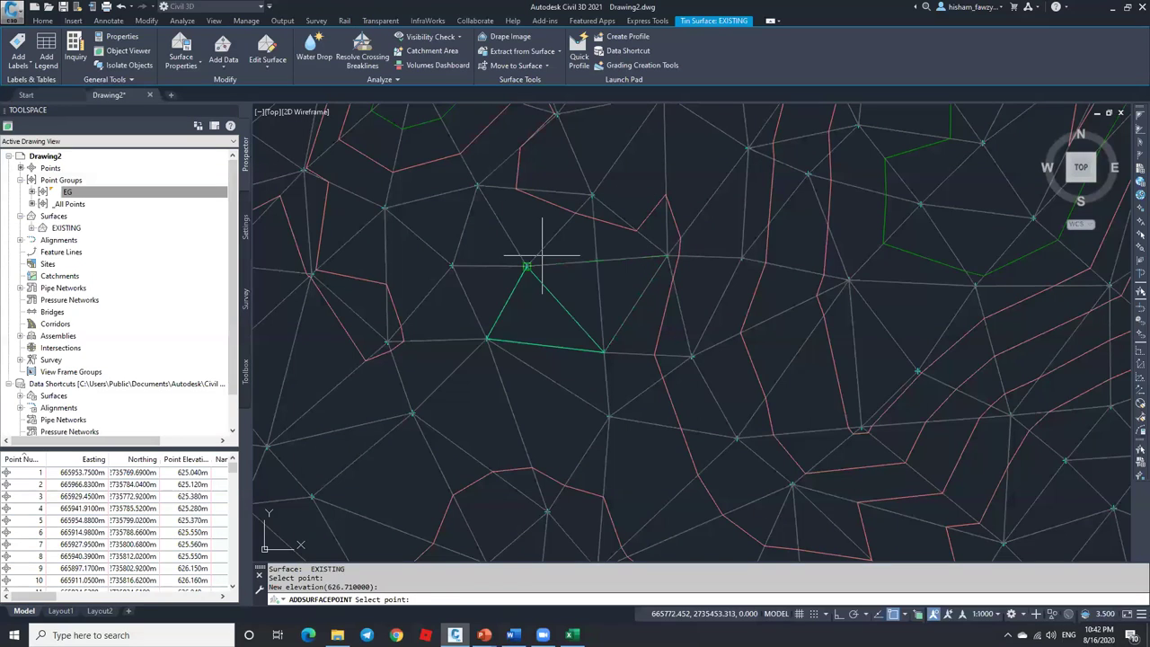
scroll(541, 256, up, 3)
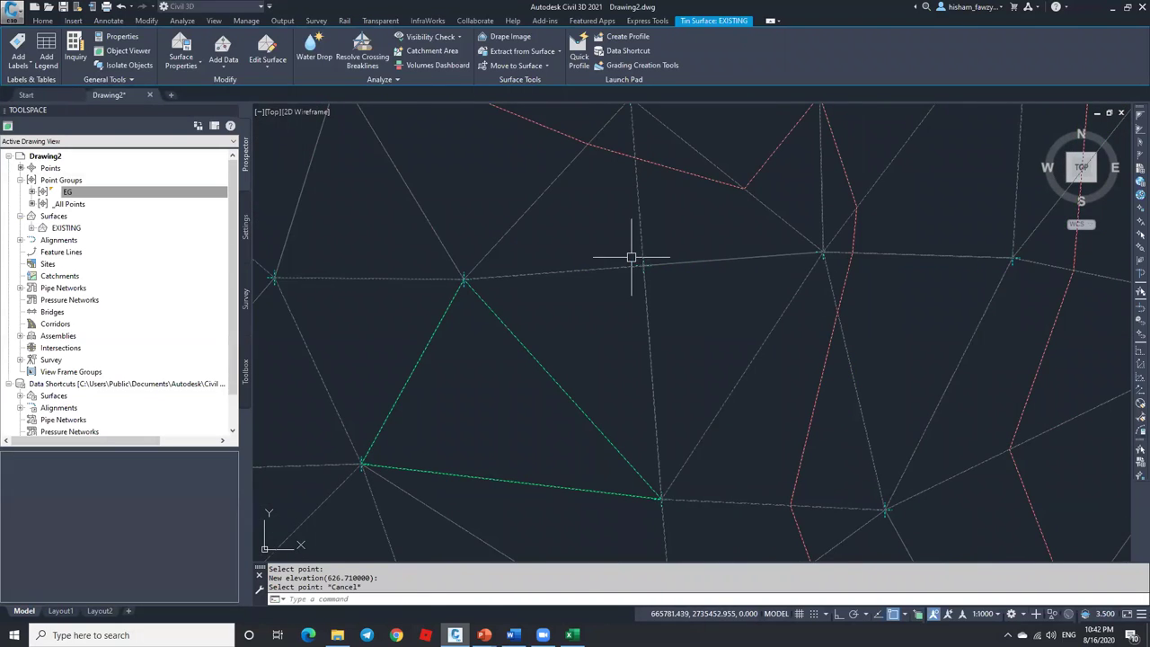
key(Escape)
key(Escape)
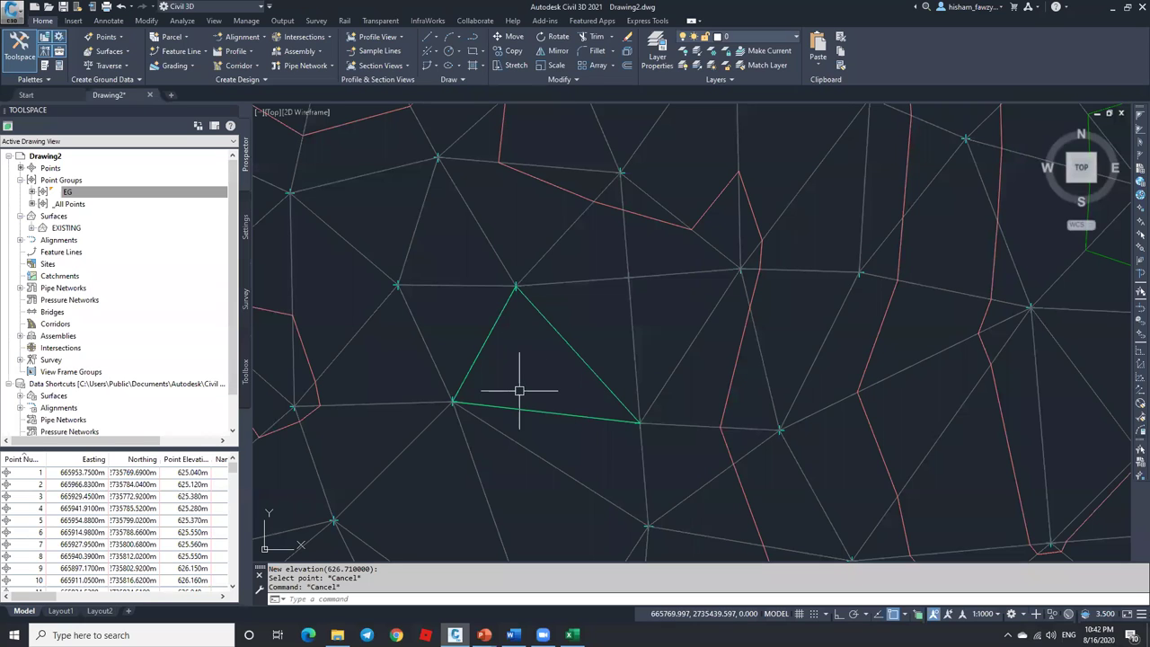
Add another surface point at the suggested 626.52 elevation.
click(548, 250)
click(259, 62)
click(264, 72)
click(267, 62)
click(283, 157)
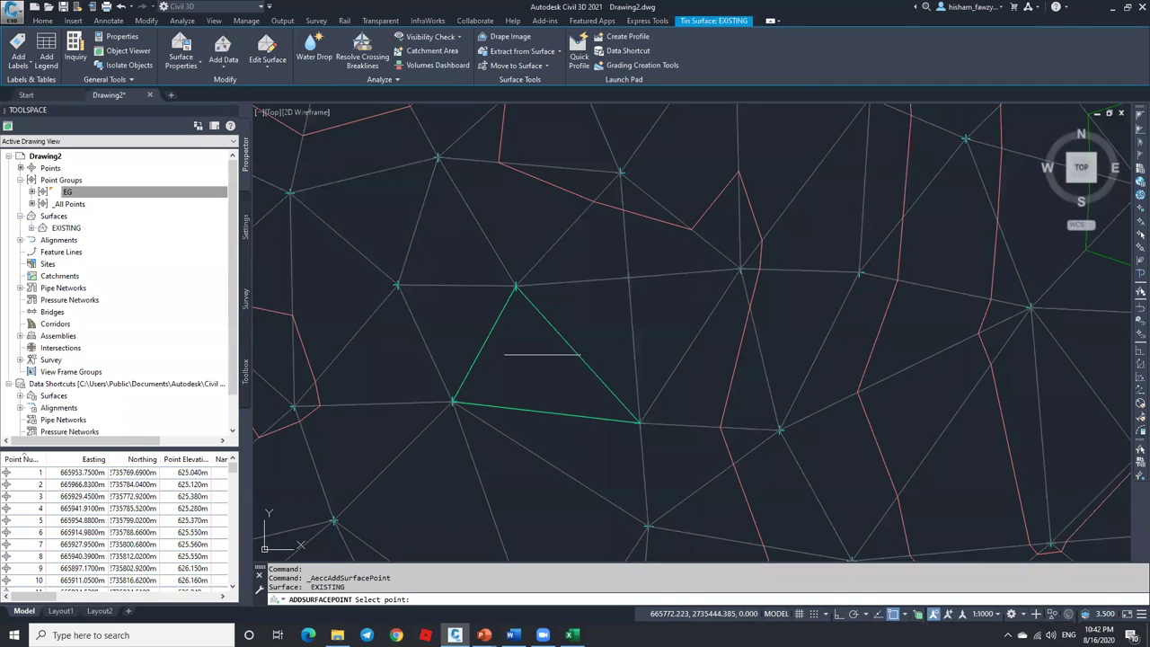
click(575, 344)
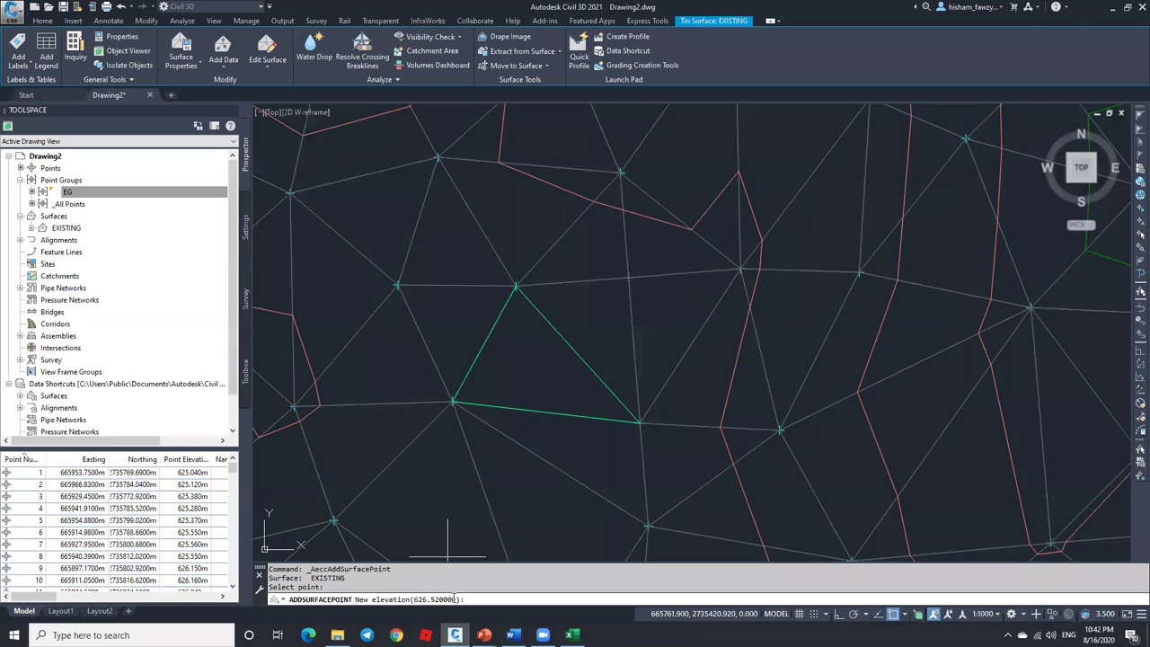
key(Return)
key(Escape)
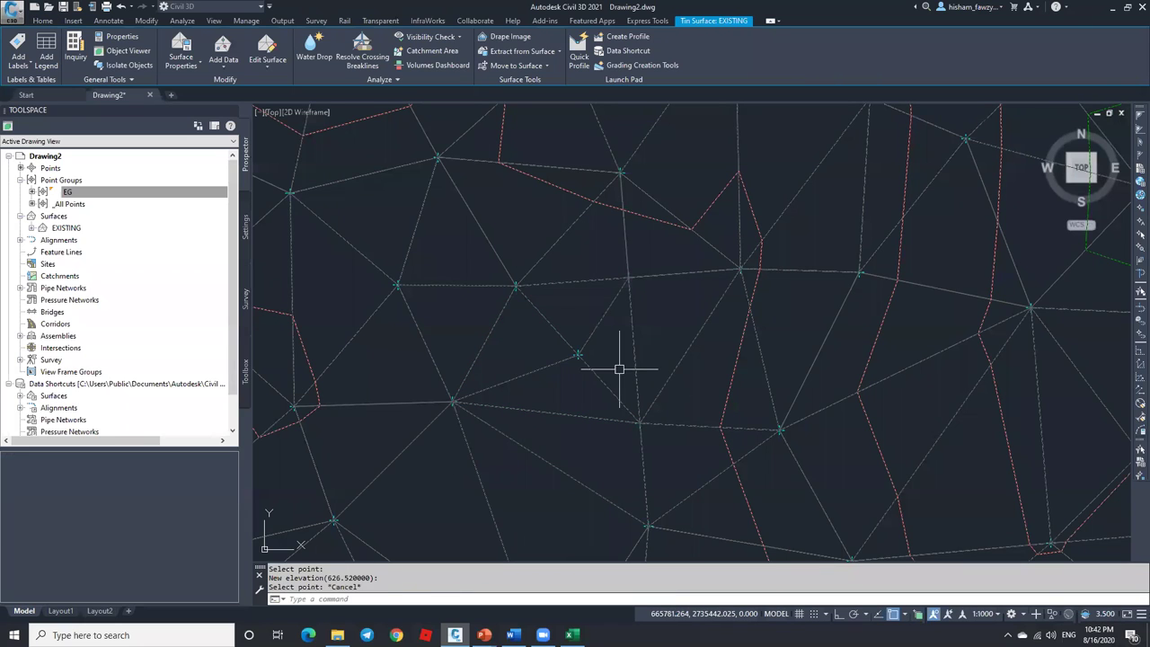
key(Escape)
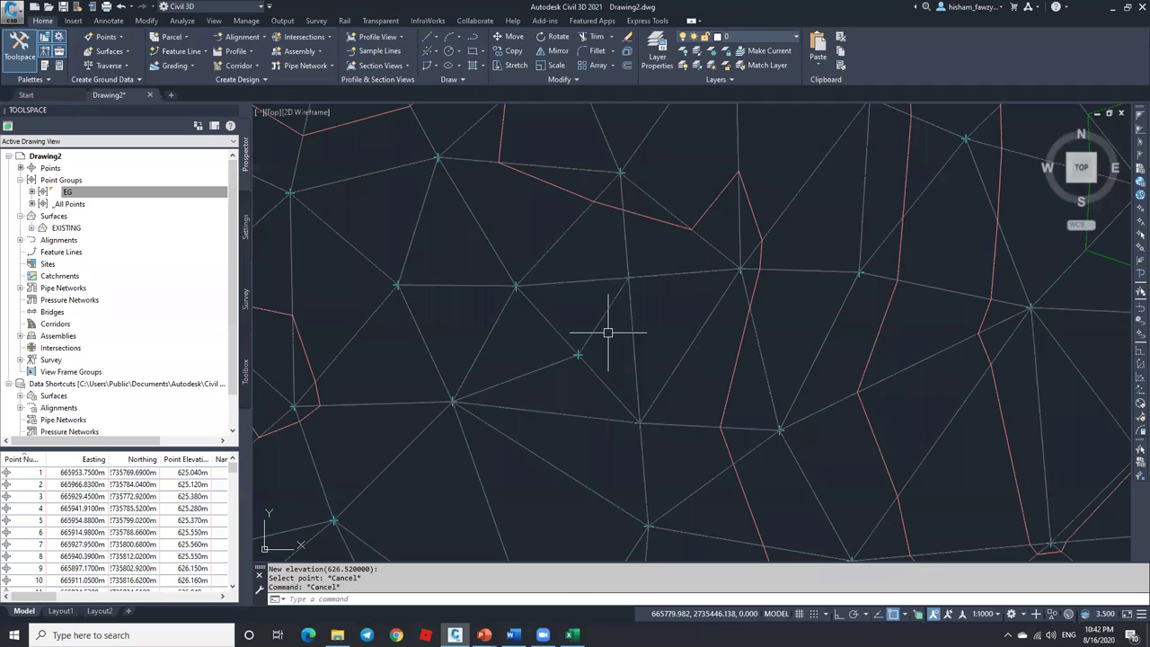
Draw a circle around the suspect surface point using the C command.
text(c)
key(Return)
click(607, 333)
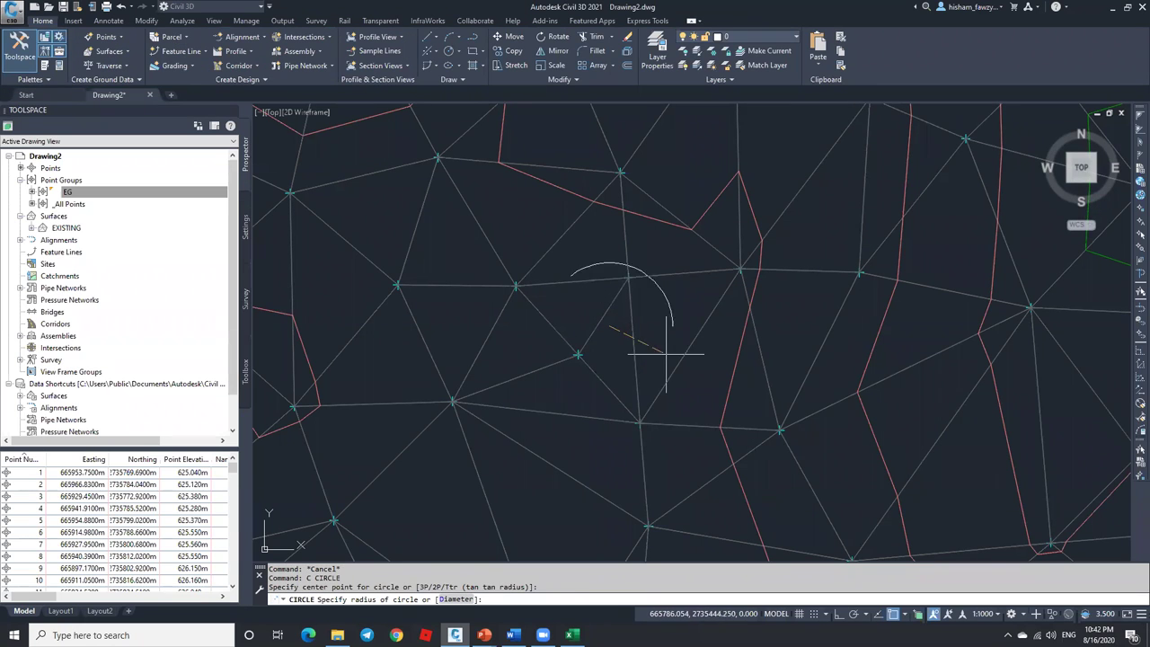
key(Return)
text(c)
key(Return)
click(588, 307)
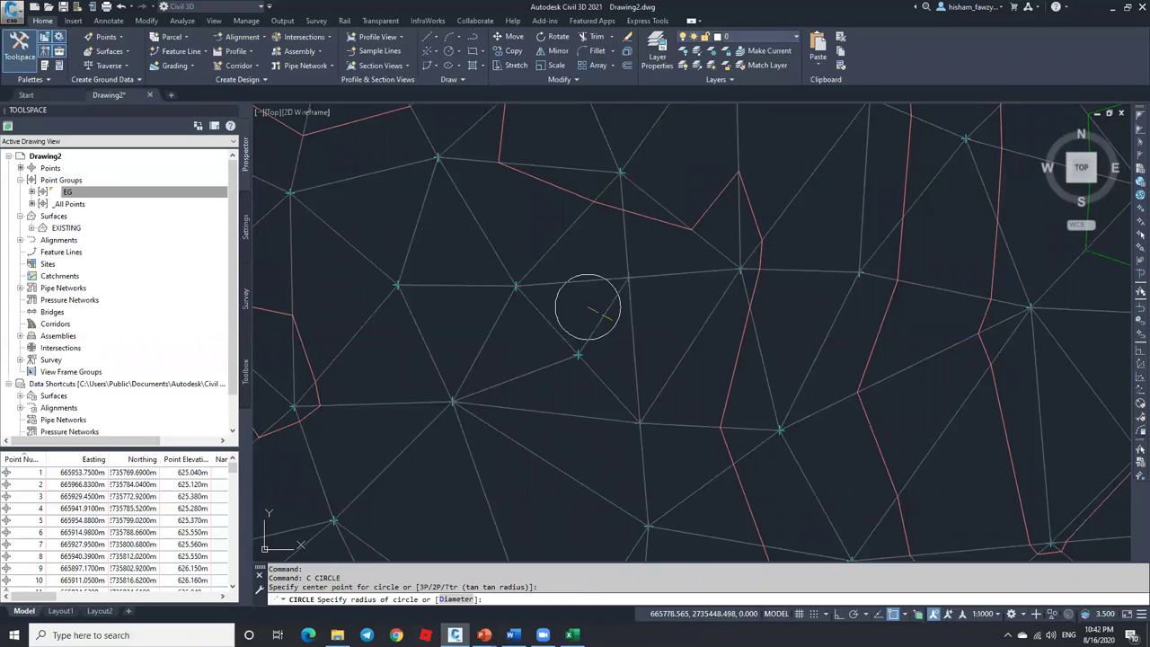
click(655, 326)
key(Escape)
Select the circle and run Move, leaving it in the same place.
click(654, 309)
click(662, 307)
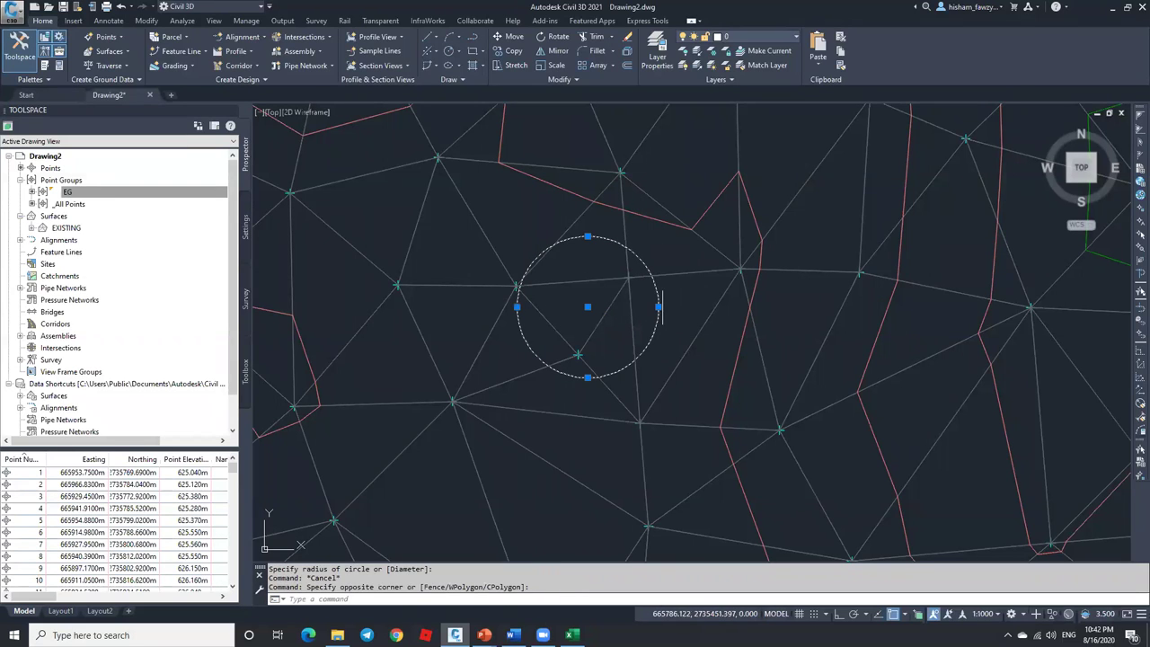
text(m)
key(Return)
click(665, 304)
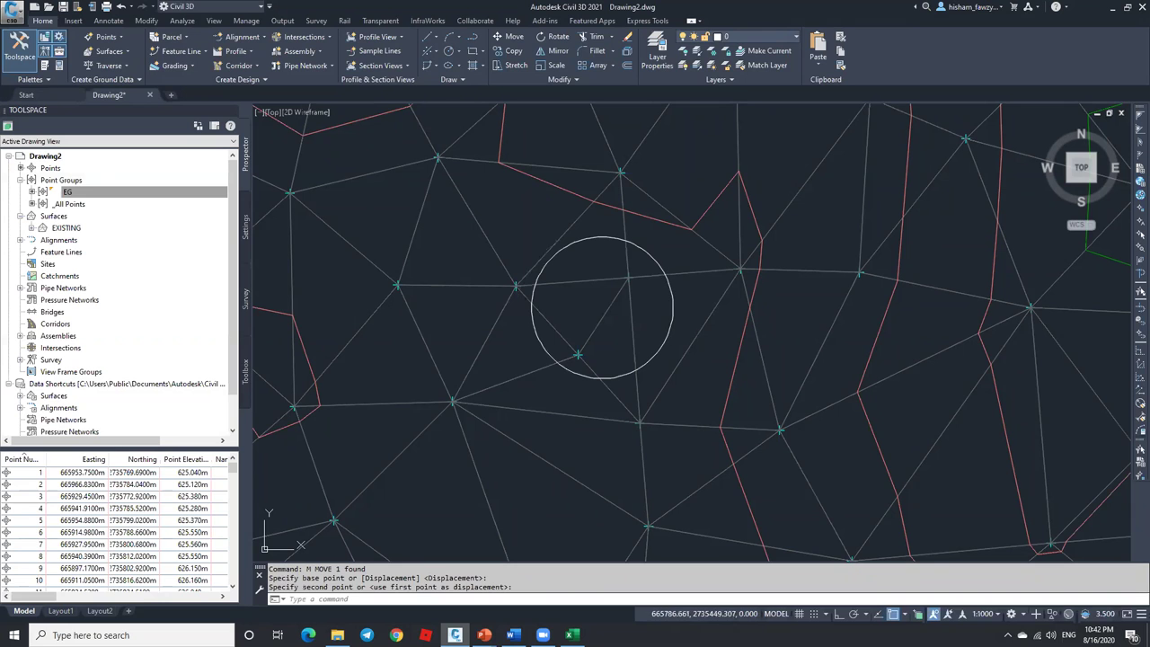
click(665, 304)
Preview the EXISTING surface in 3D, then reselect it after checking the EG point group.
click(351, 184)
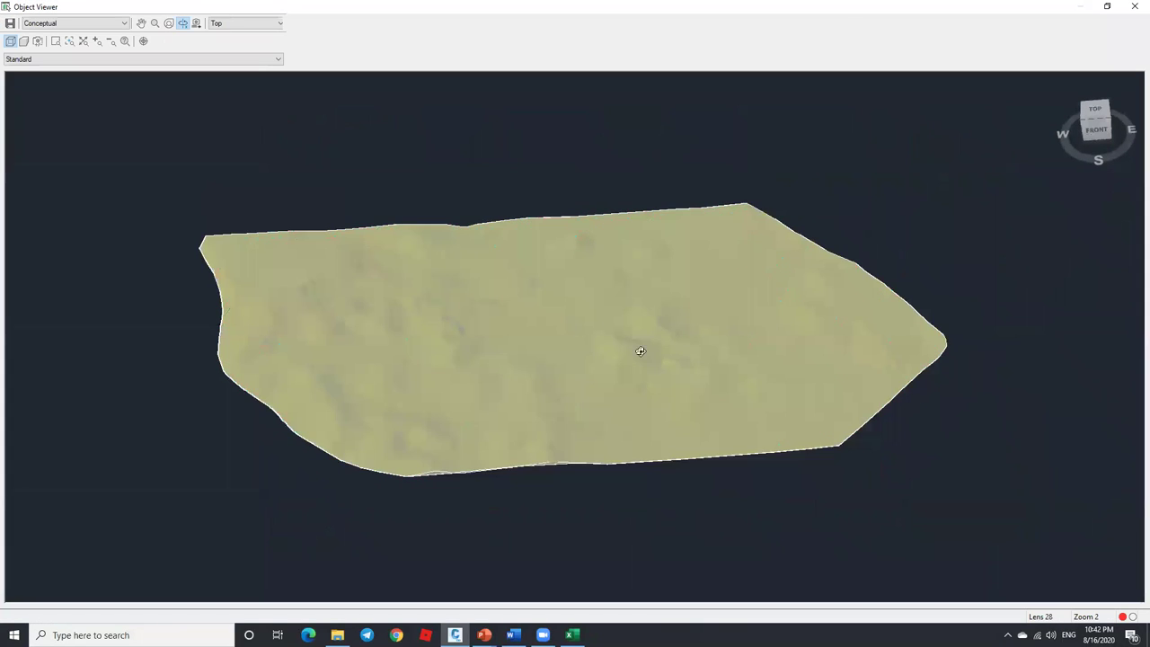
key(Escape)
key(Escape)
scroll(628, 278, up, 4)
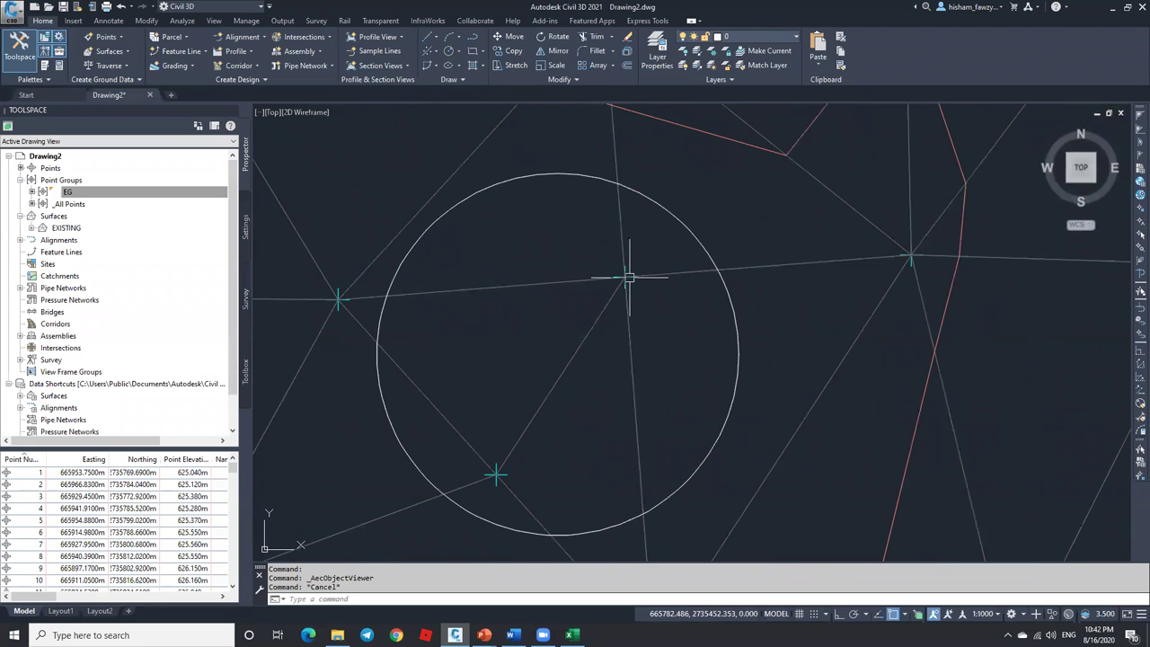
mouse_move(633, 331)
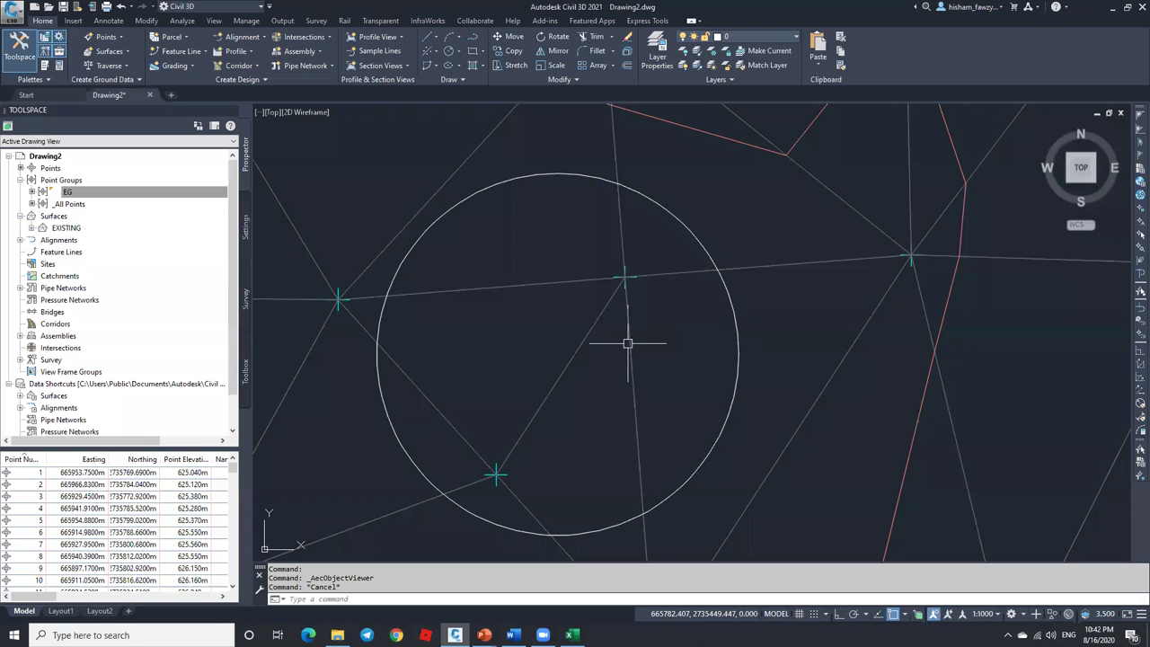
scroll(632, 329, down, 2)
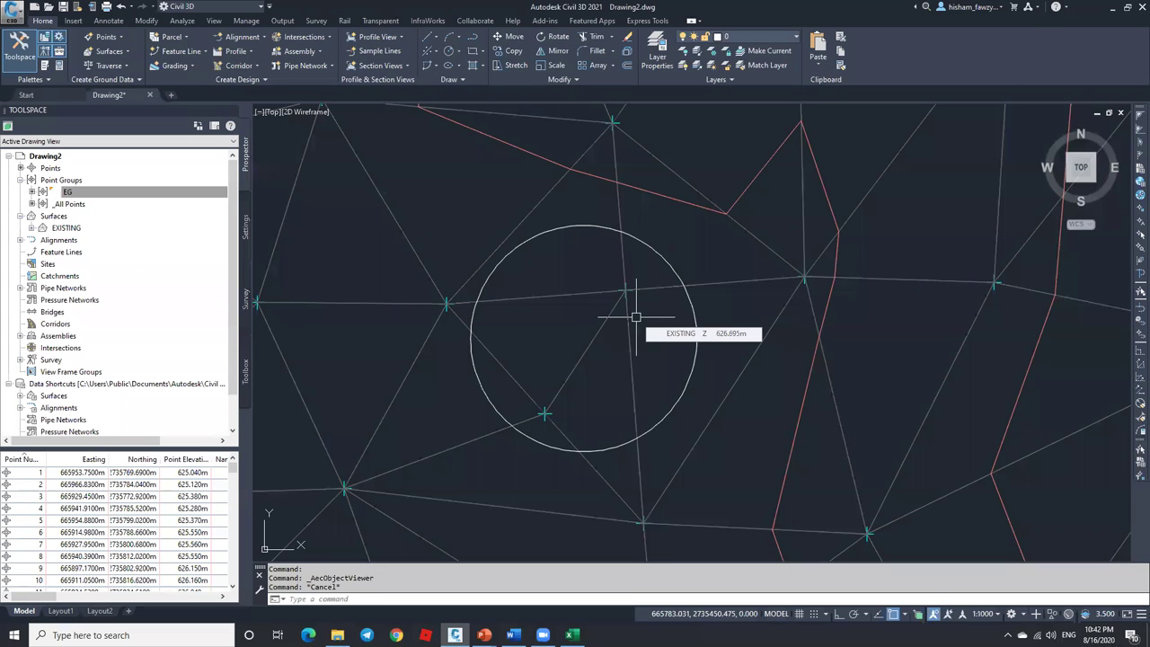
scroll(635, 316, down, 3)
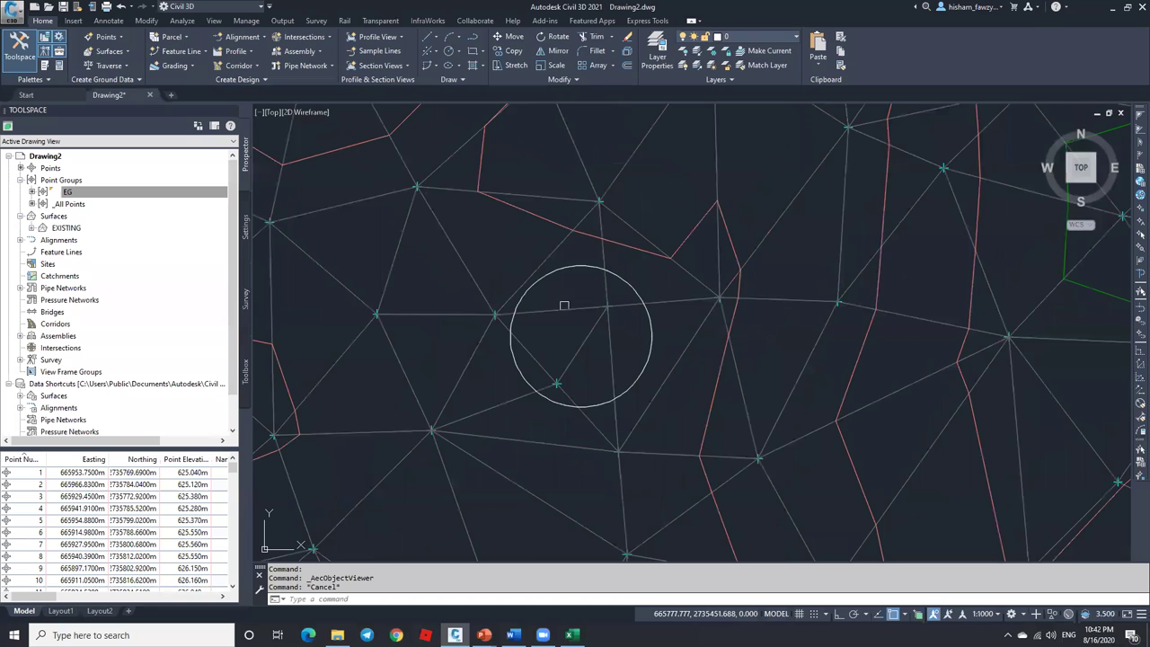
scroll(584, 304, up, 4)
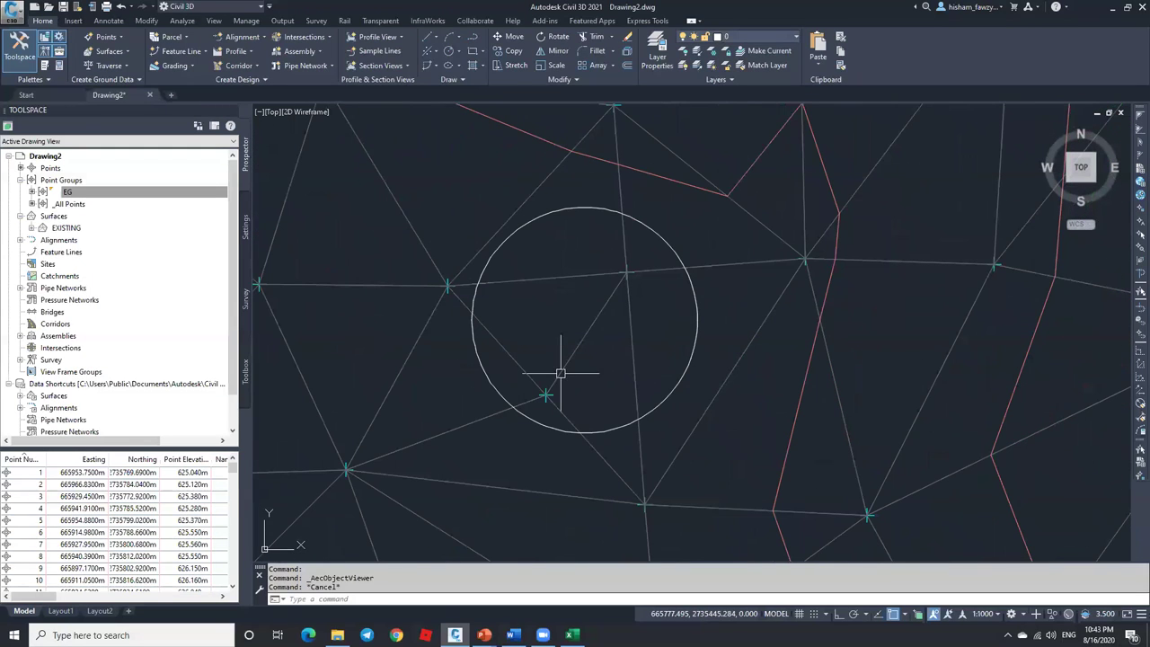
mouse_move(571, 363)
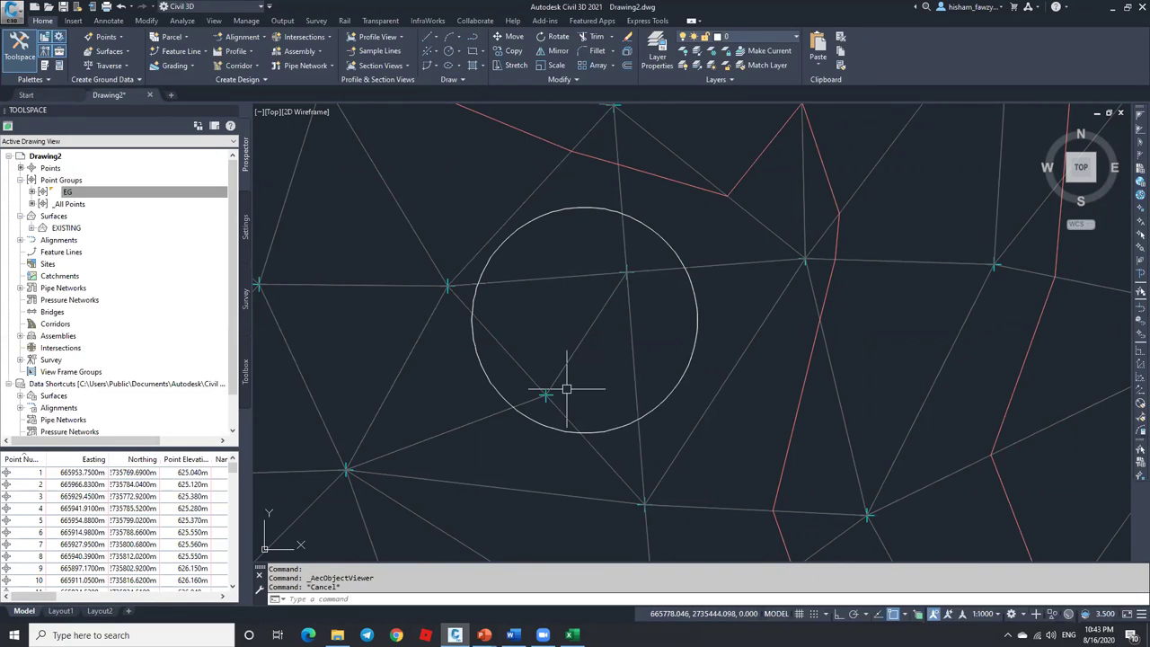
click(124, 193)
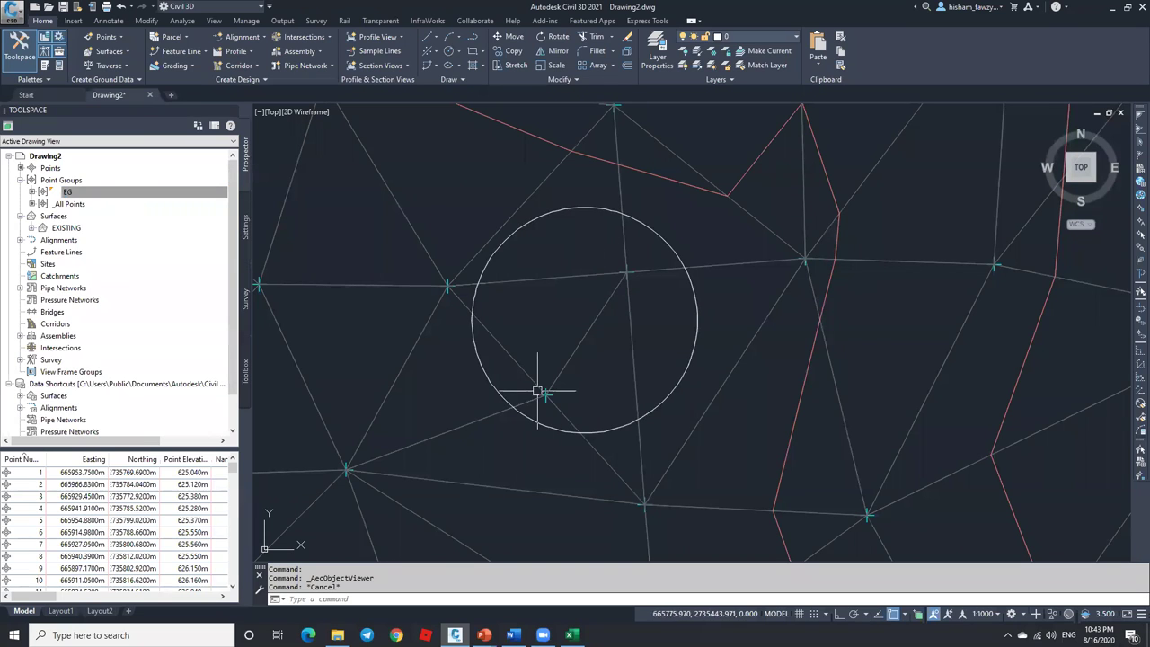
key(Escape)
click(592, 324)
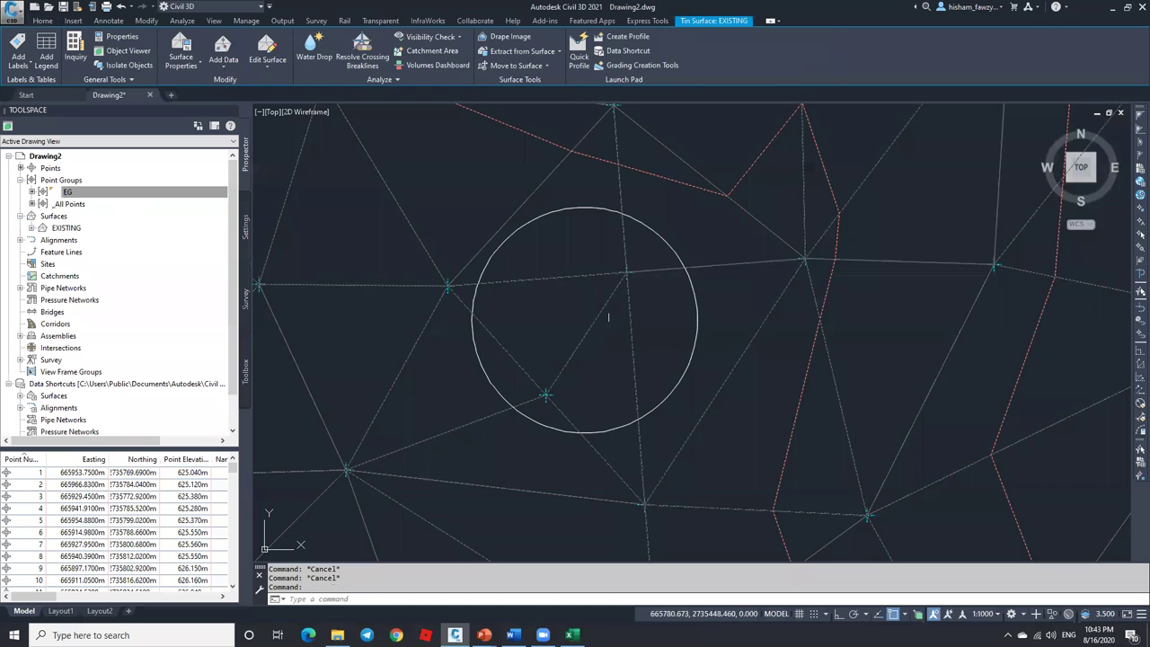
Delete both surface points inside the circle and reselect the EXISTING surface.
click(270, 65)
click(266, 63)
click(258, 62)
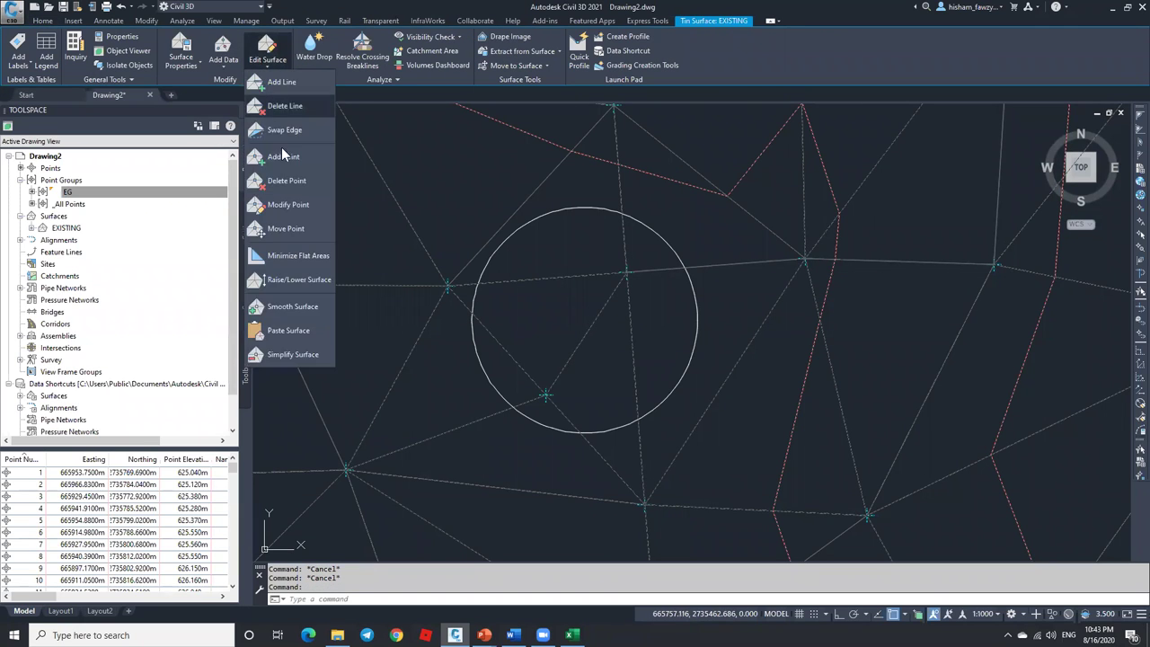
click(284, 182)
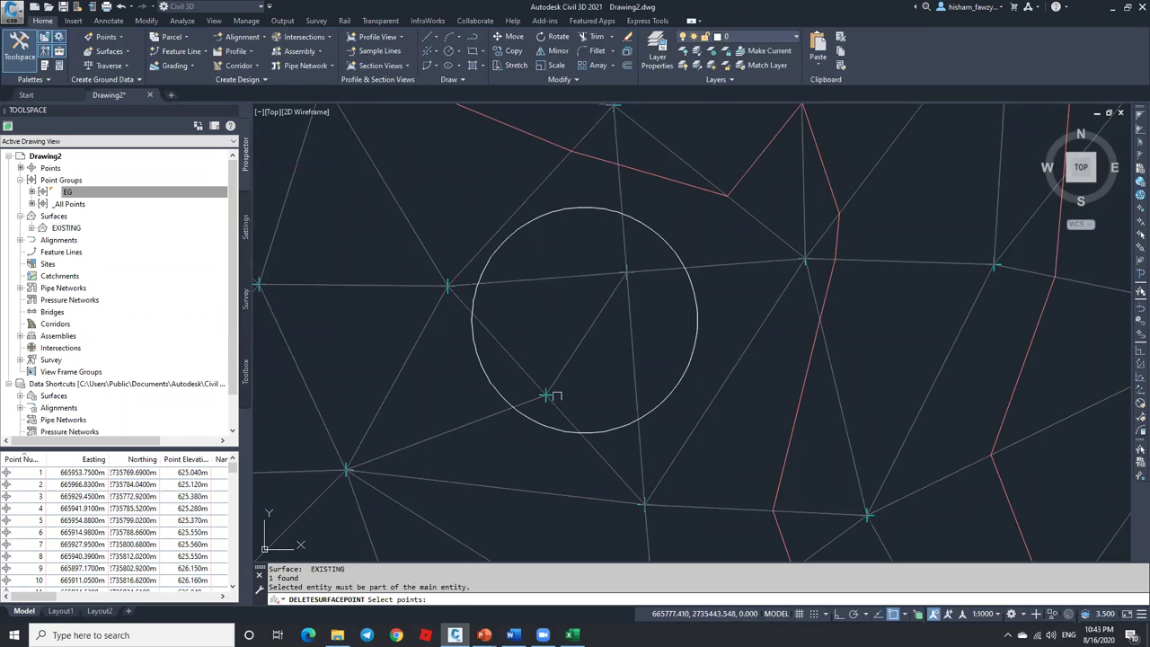
click(547, 396)
scroll(617, 283, up, 4)
click(586, 334)
scroll(609, 236, down, 4)
key(Return)
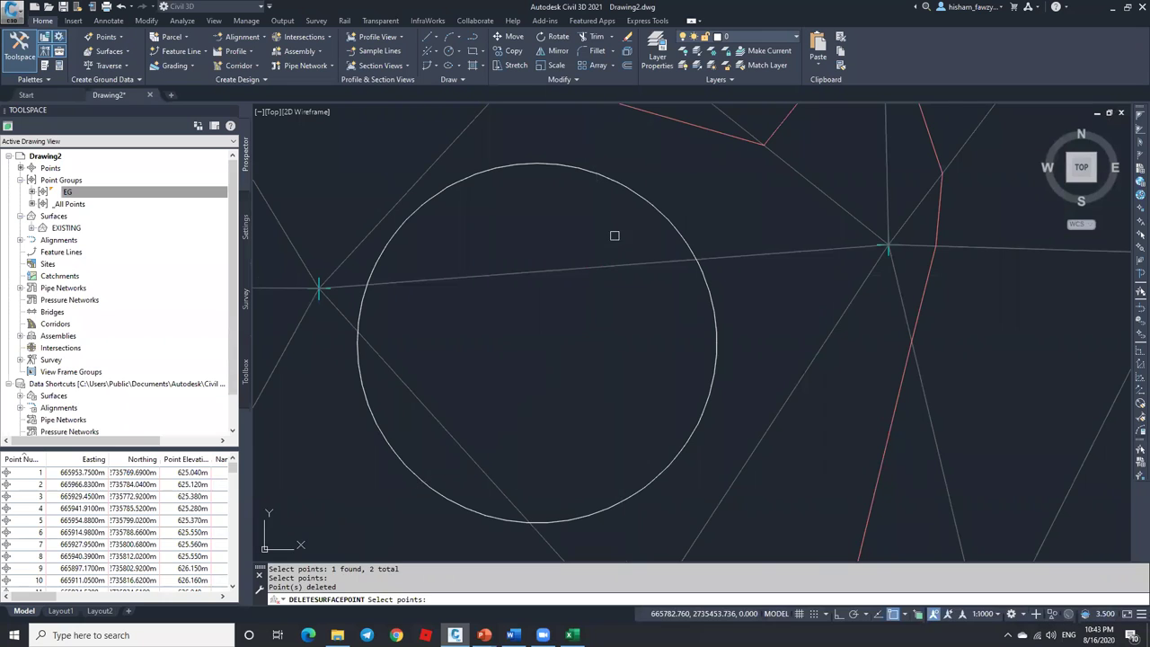
scroll(596, 267, down, 4)
key(Escape)
key(Escape)
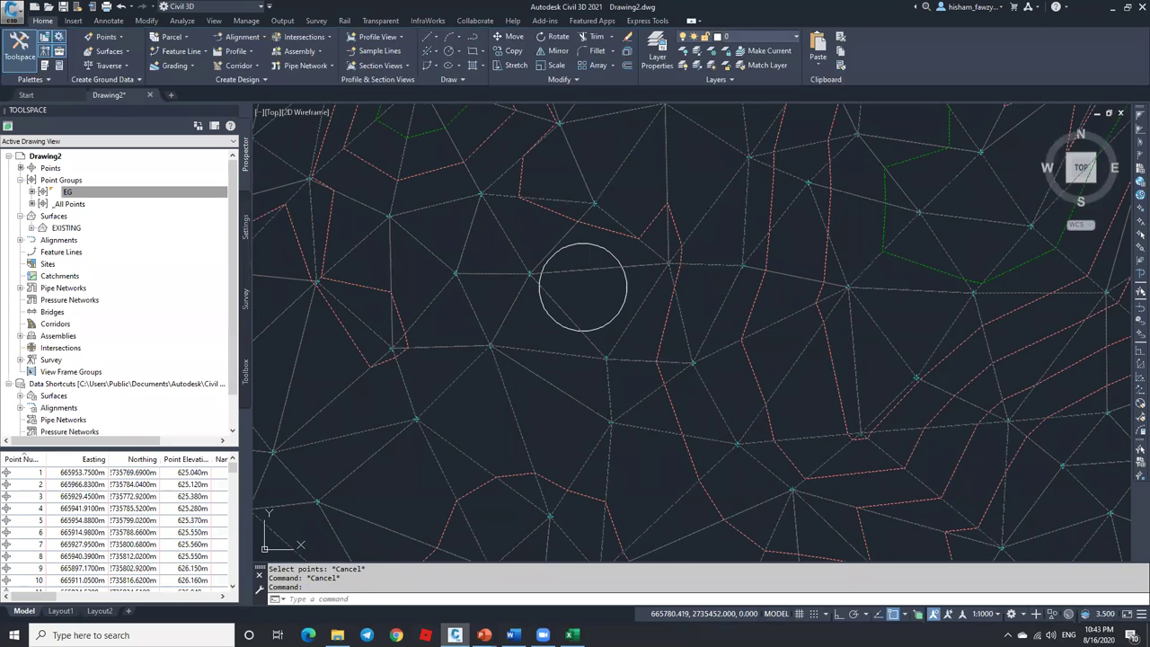
click(567, 289)
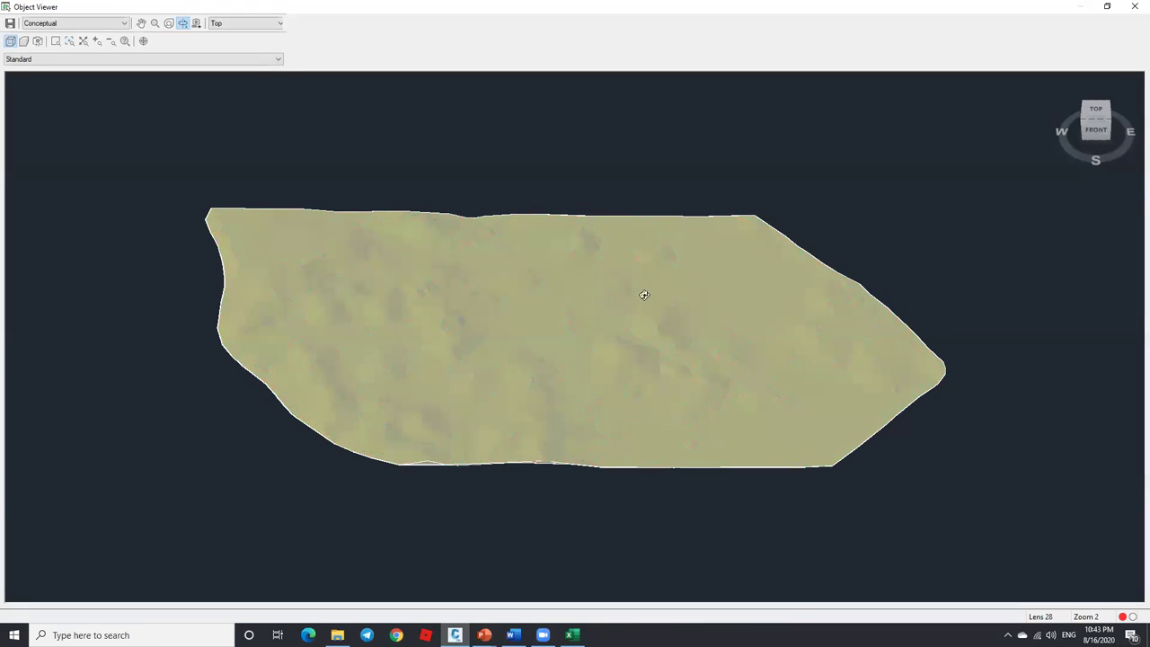
key(Escape)
key(Escape)
mouse_move(572, 281)
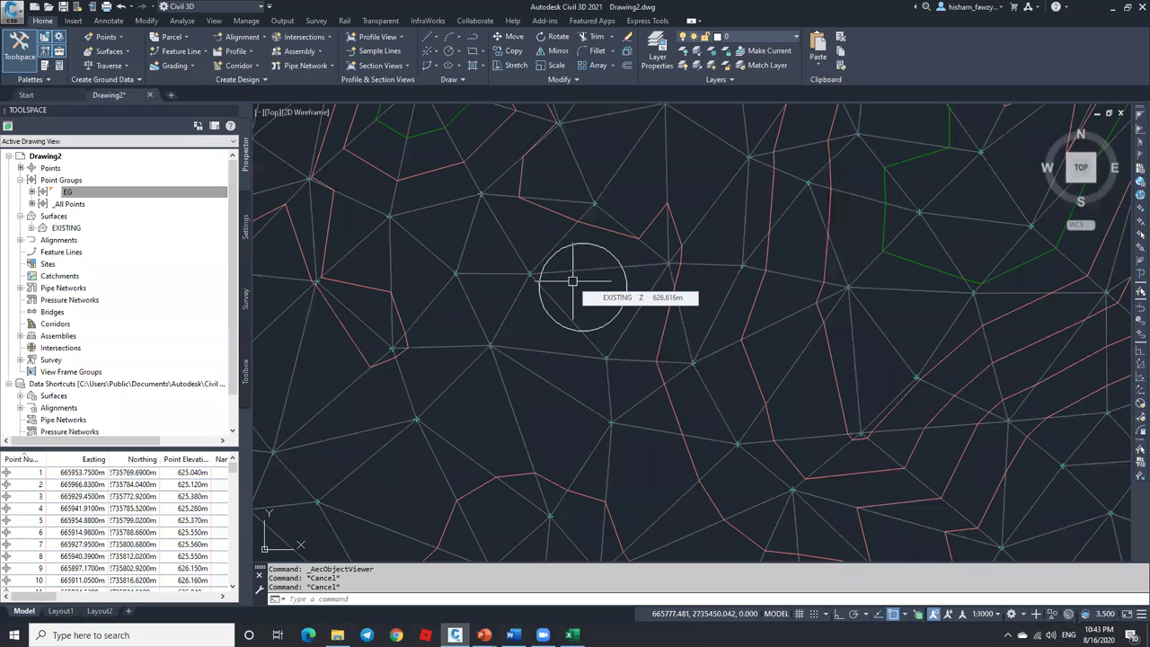
Erase the marker circle.
click(611, 254)
key(Delete)
scroll(541, 275, down, 3)
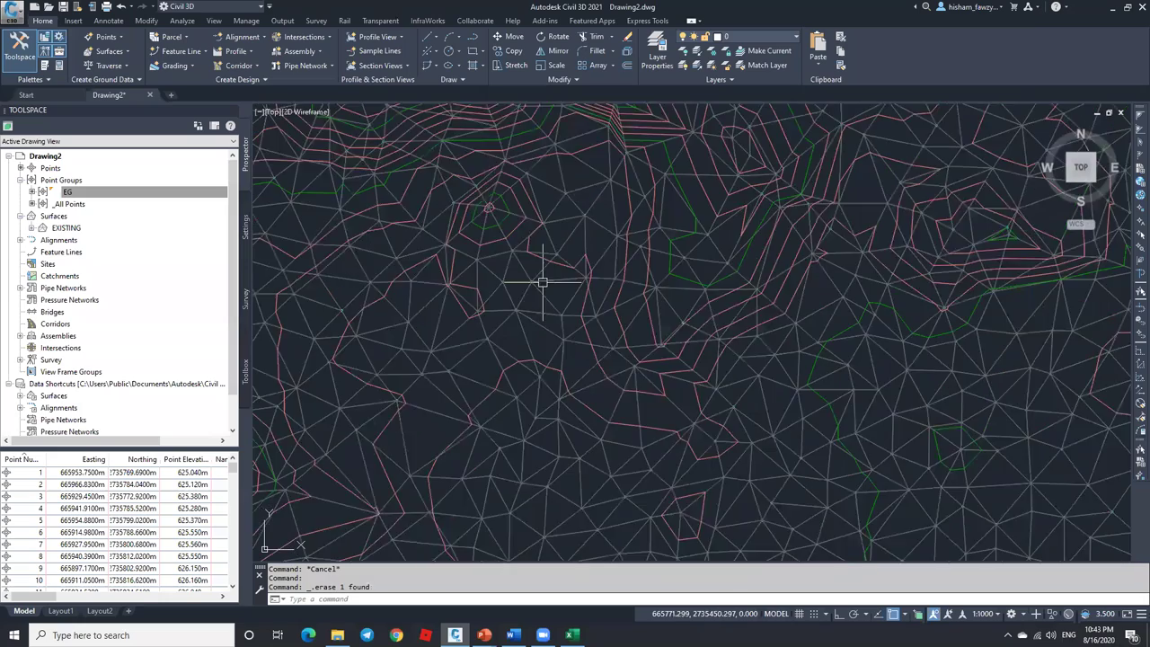
scroll(704, 235, down, 1)
scroll(704, 236, up, 5)
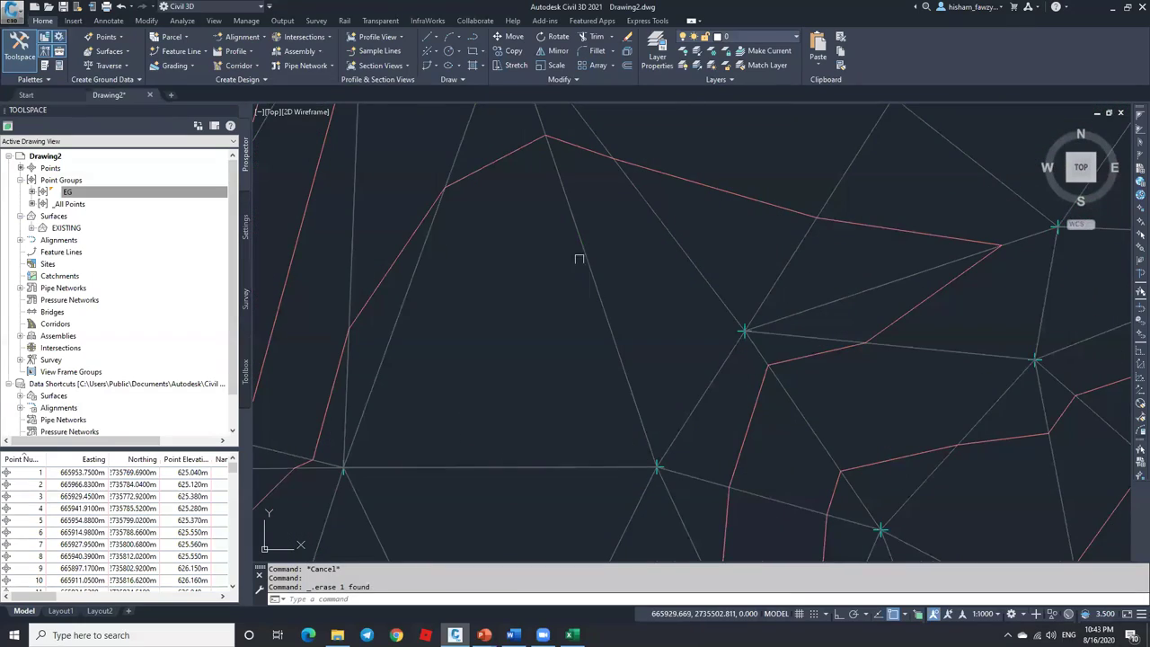
Check the EXISTING surface, then pan and zoom to another part of it.
click(600, 306)
scroll(600, 305, down, 2)
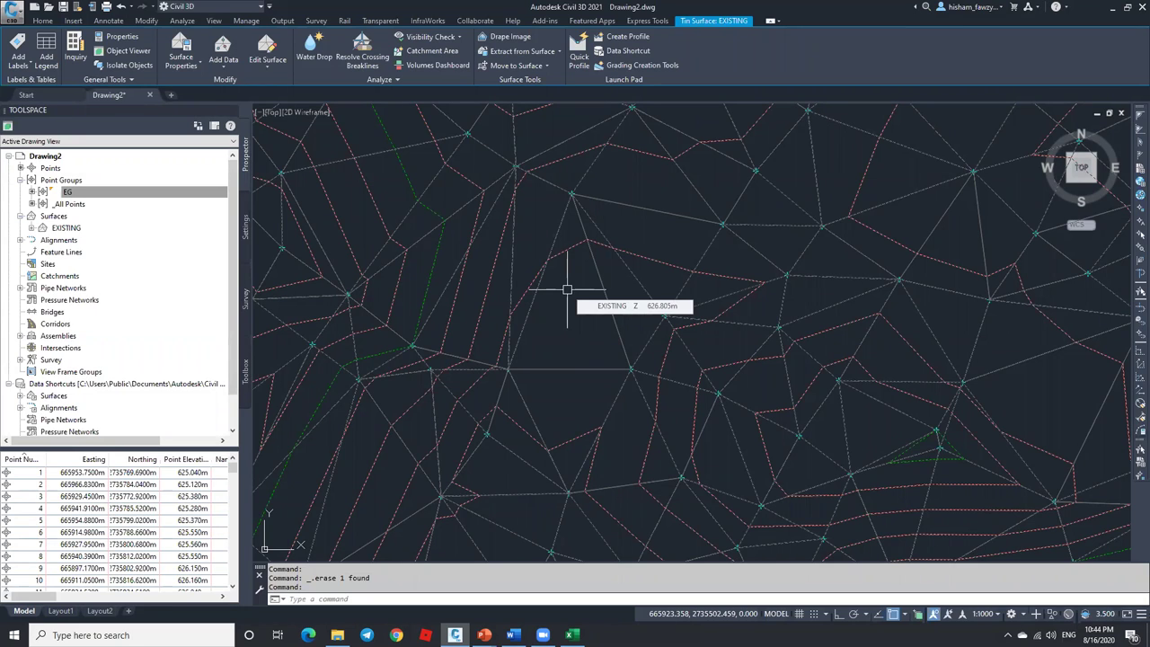
key(Escape)
scroll(593, 270, down, 5)
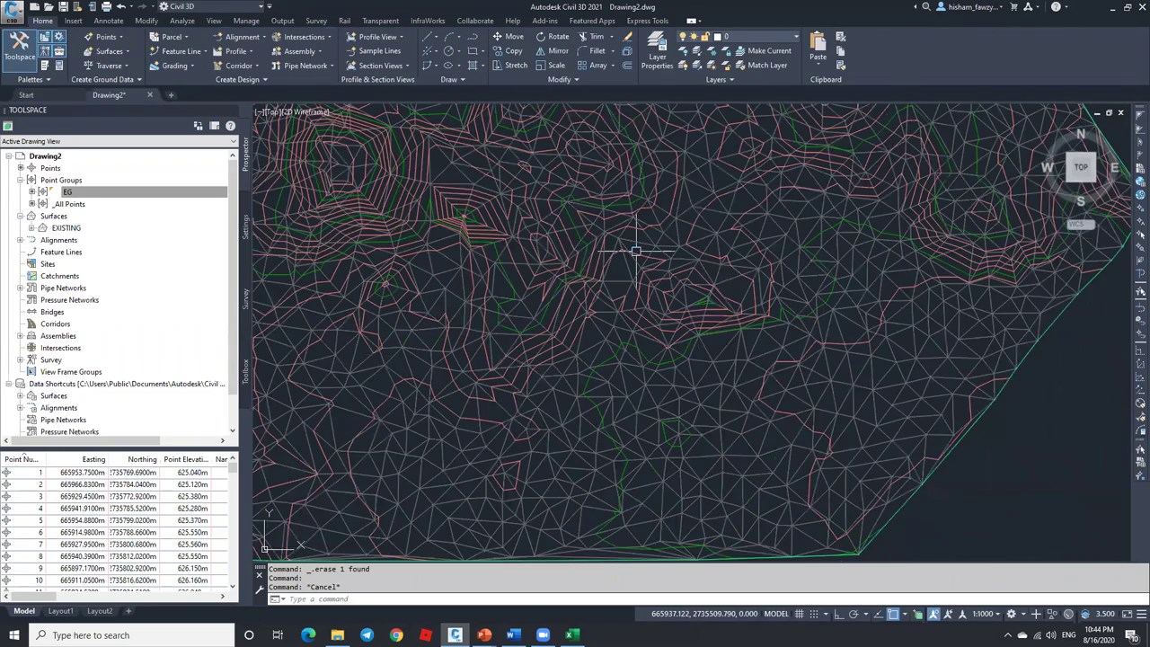
key(Escape)
scroll(678, 335, down, 2)
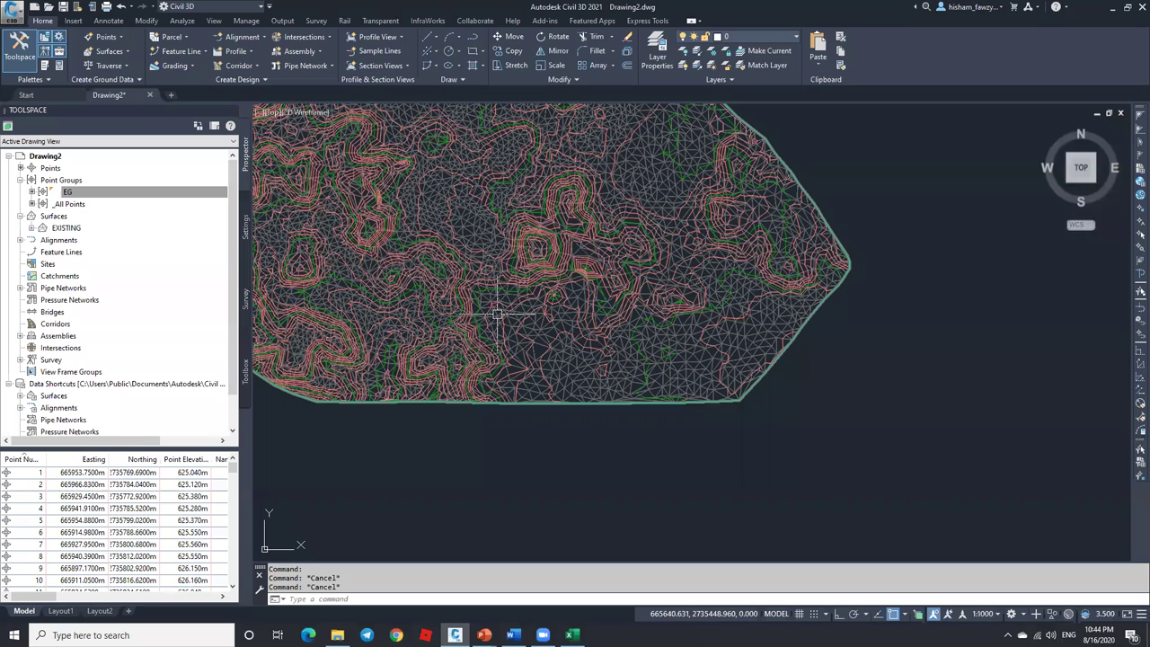
mouse_move(514, 316)
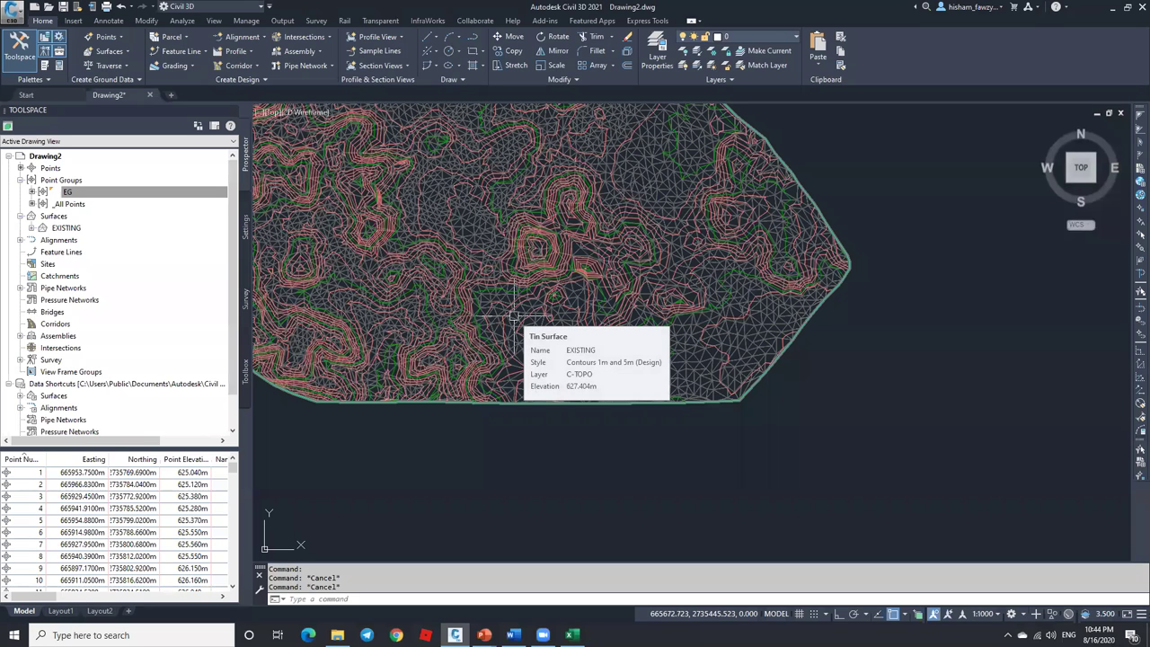
middle_drag(490, 229, 563, 282)
scroll(562, 282, up, 5)
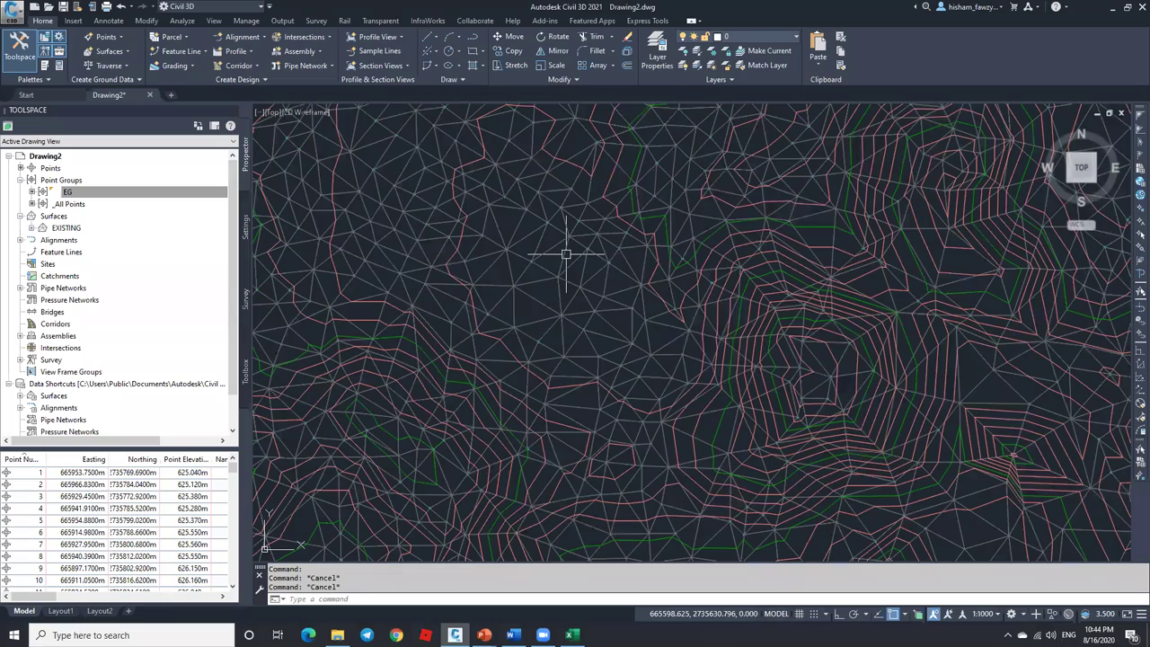
scroll(665, 274, down, 1)
scroll(664, 274, down, 2)
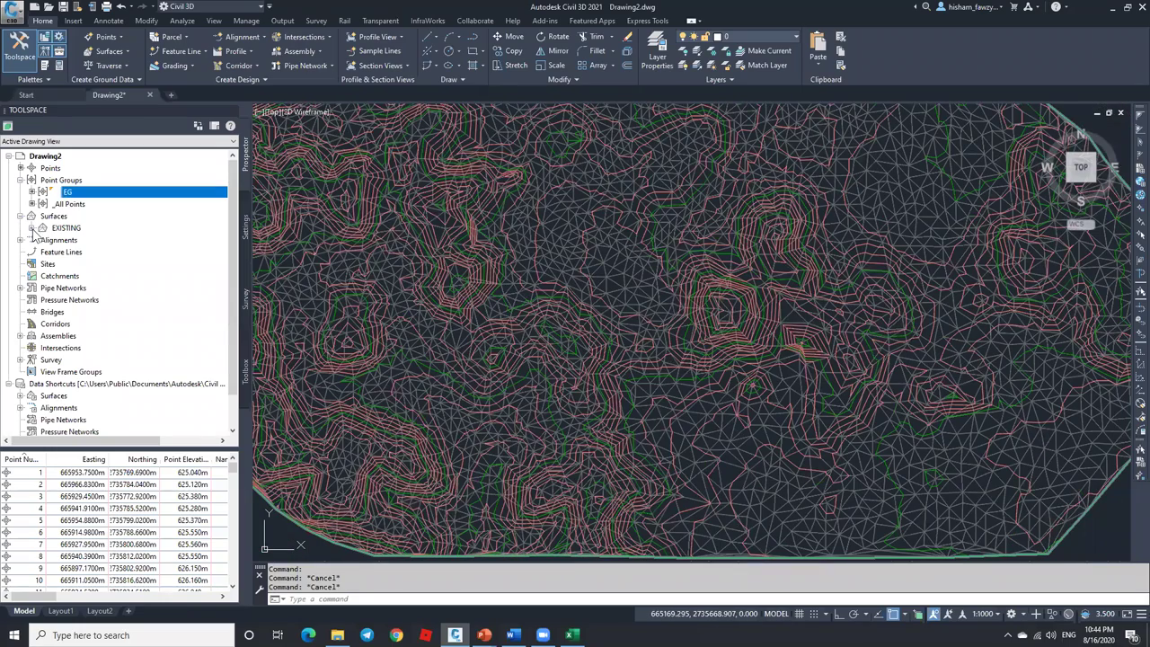
Expand EXISTING > Definition in Prospector and select Breaklines.
click(31, 228)
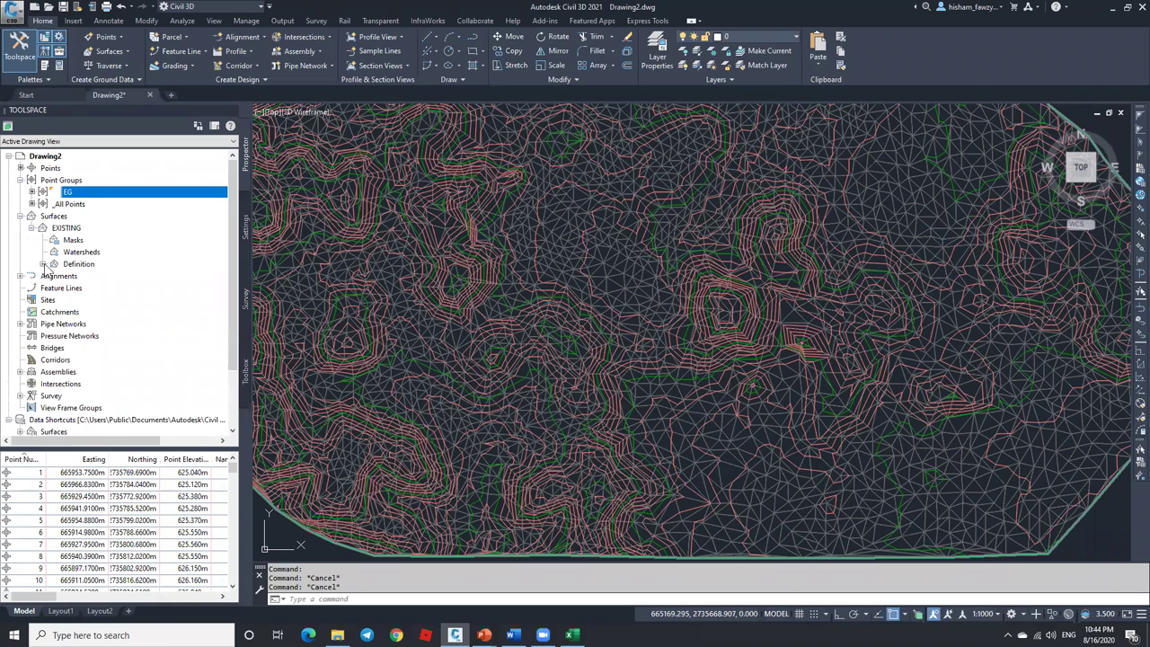
click(43, 265)
click(131, 278)
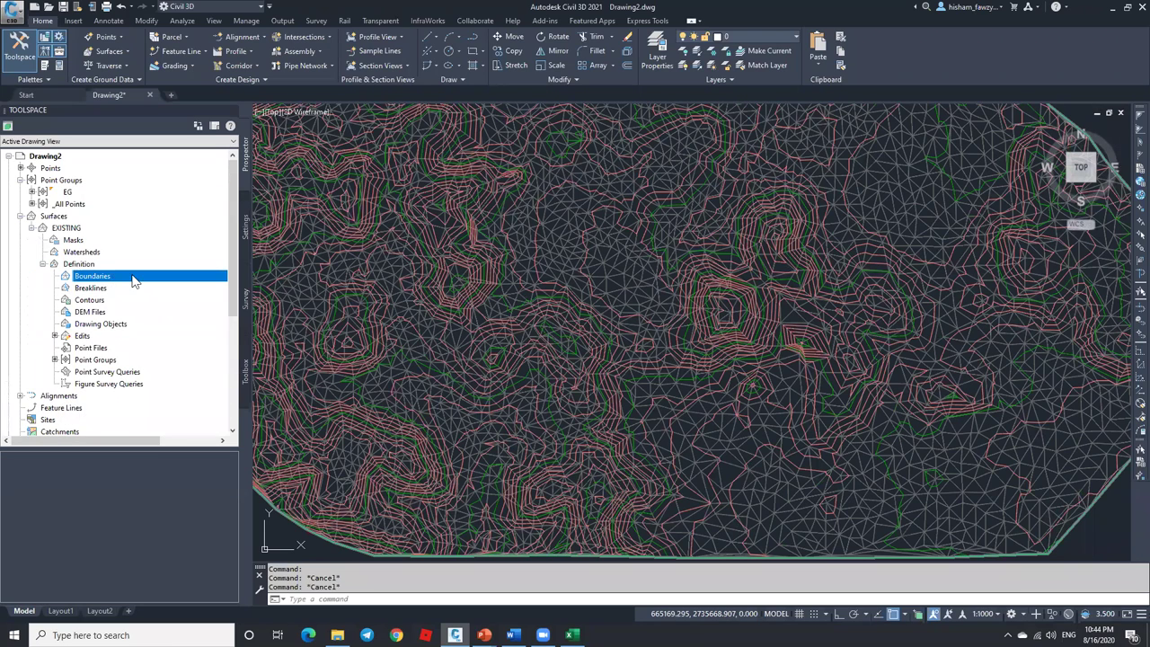
click(123, 290)
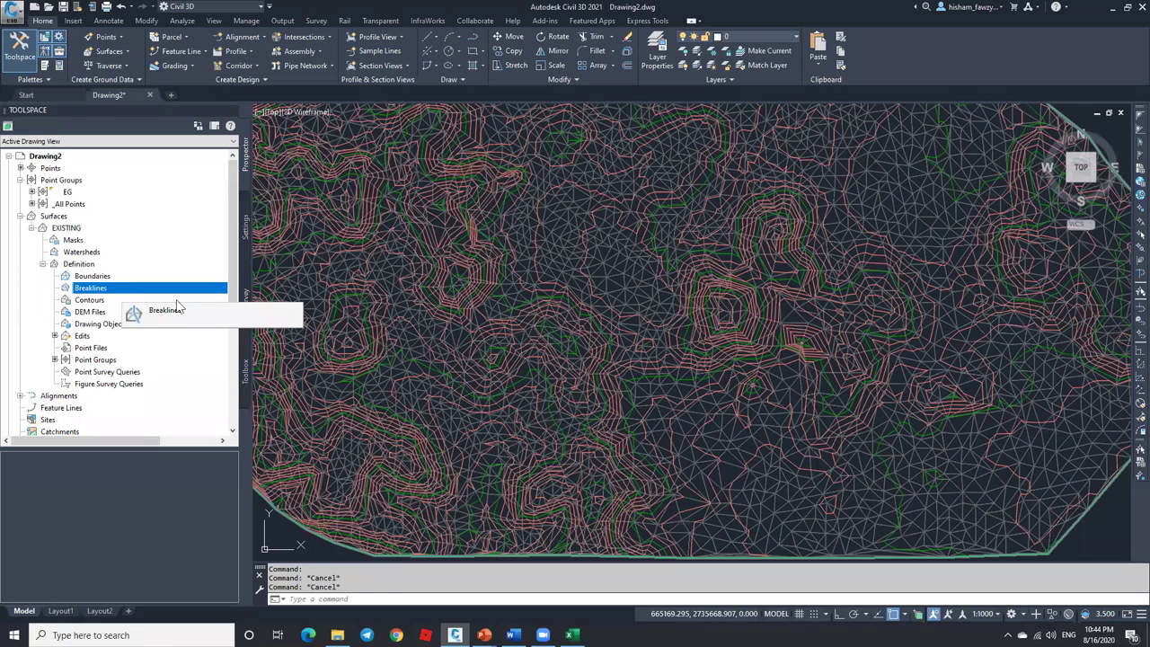
Show the desktop and browse File Explorer to AutoCAD Civil 3D Course > 03. Surfaces.
key(super+d)
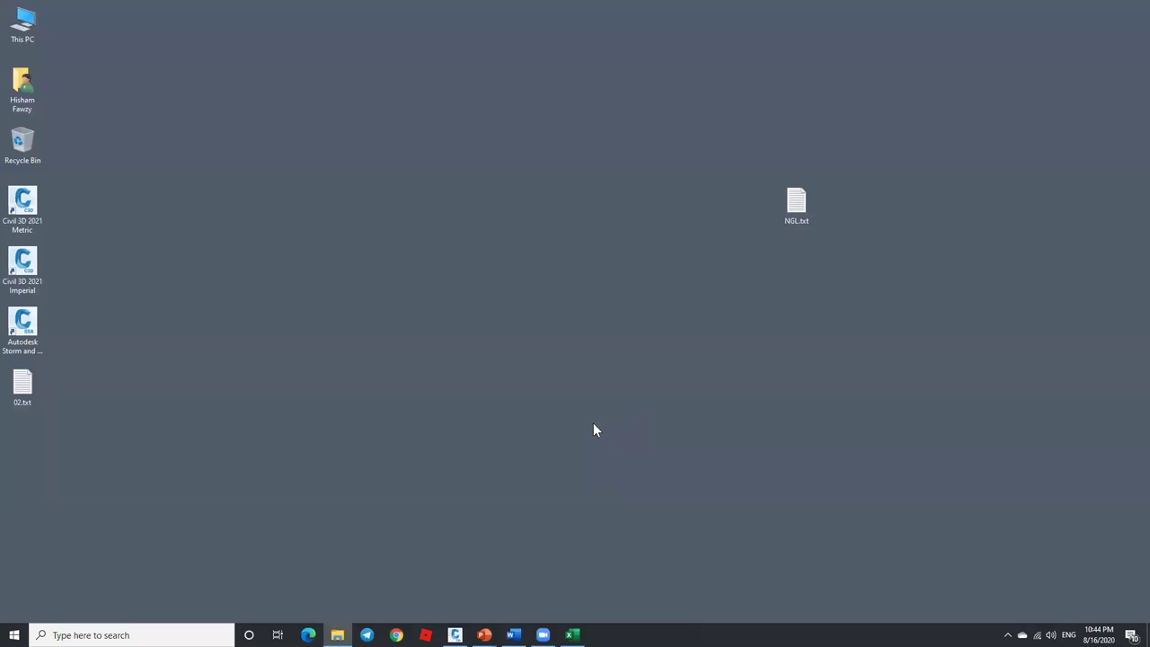
mouse_move(483, 634)
click(337, 634)
click(417, 213)
click(512, 266)
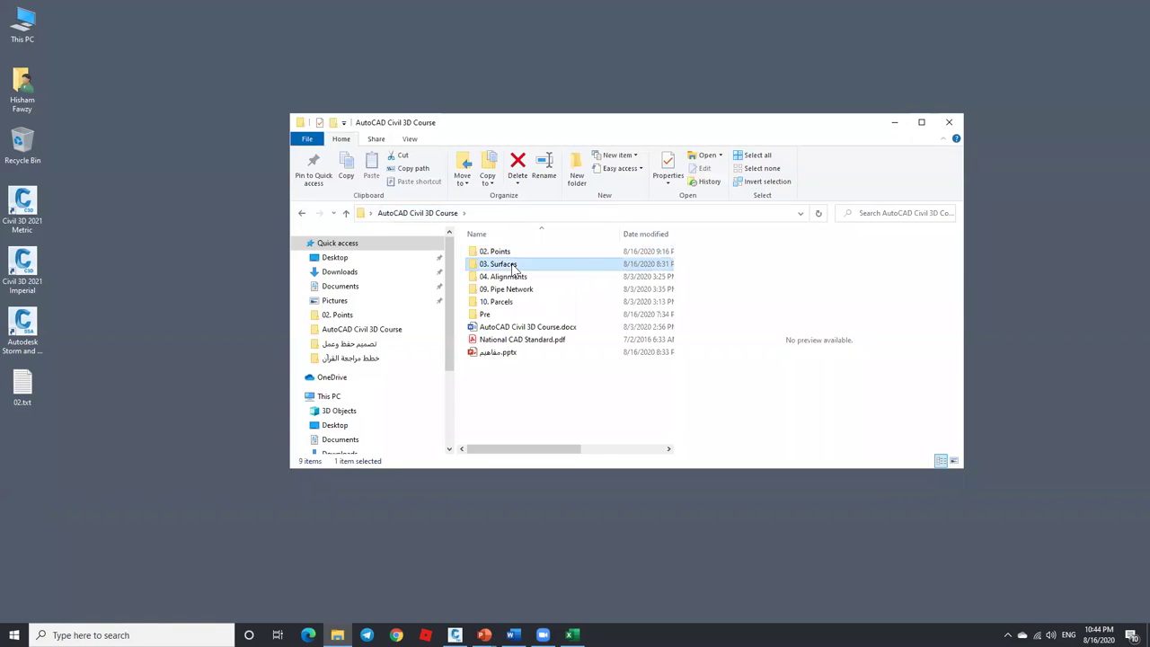
double_click(512, 266)
View the IMG_3006.JPG site picture, then drag Surface 01.dwg into Civil 3D.
double_click(514, 255)
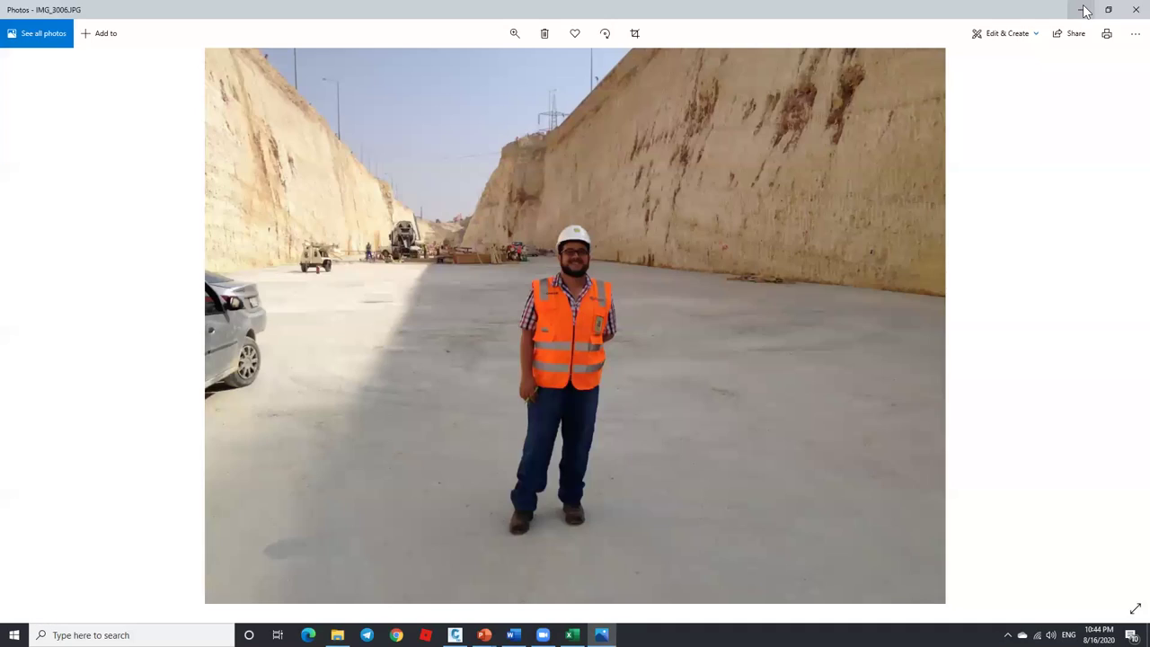
click(1136, 9)
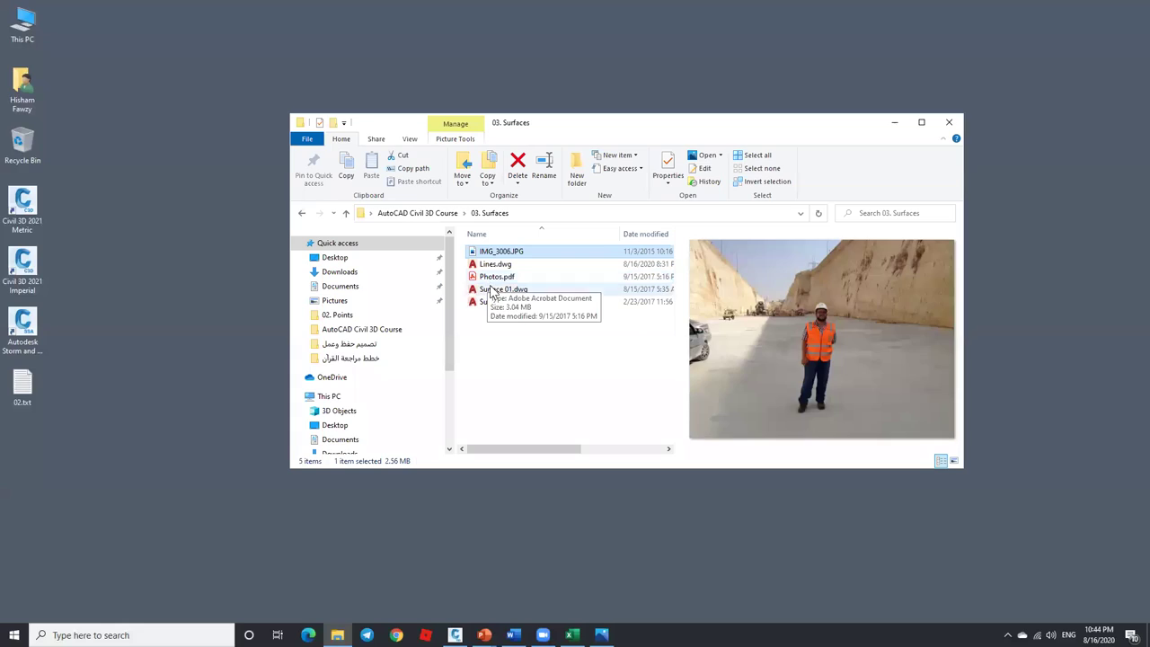
click(495, 289)
mouse_move(570, 509)
mouse_down()
mouse_move(485, 626)
mouse_move(455, 632)
mouse_move(510, 471)
mouse_move(540, 12)
mouse_up()
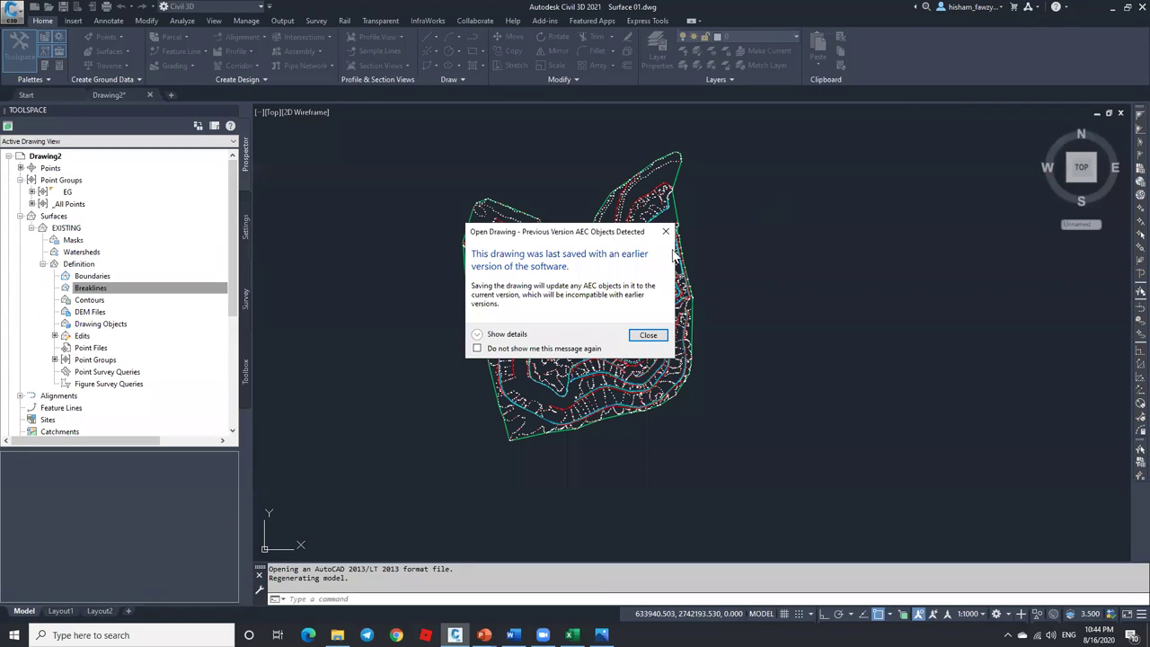
Dismiss the Previous Version AEC Objects notice, minimize Civil 3D and select Photos.pdf.
click(648, 334)
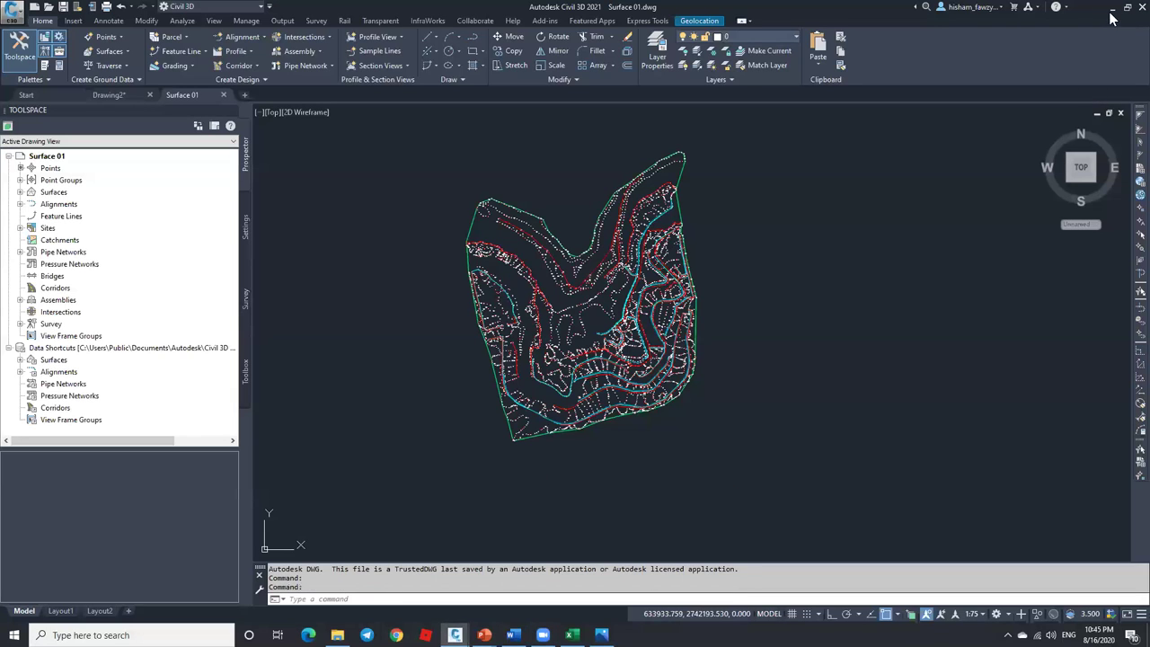
click(1112, 9)
click(503, 276)
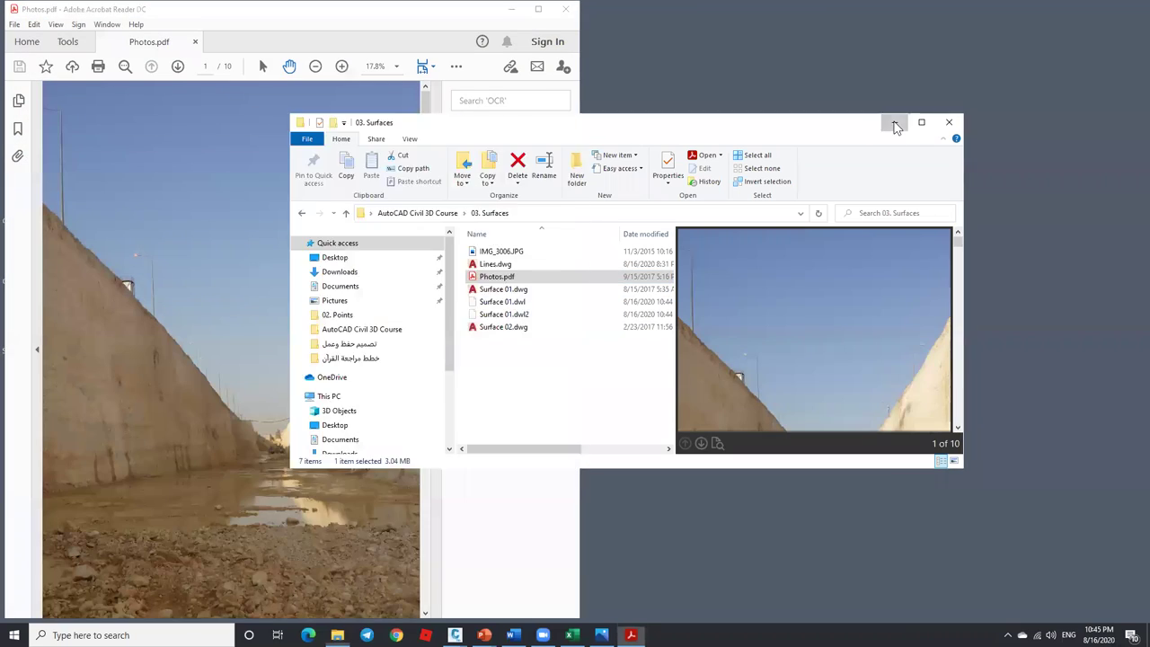
Open Photos.pdf in Acrobat Reader with Fit One Full Page display.
click(894, 121)
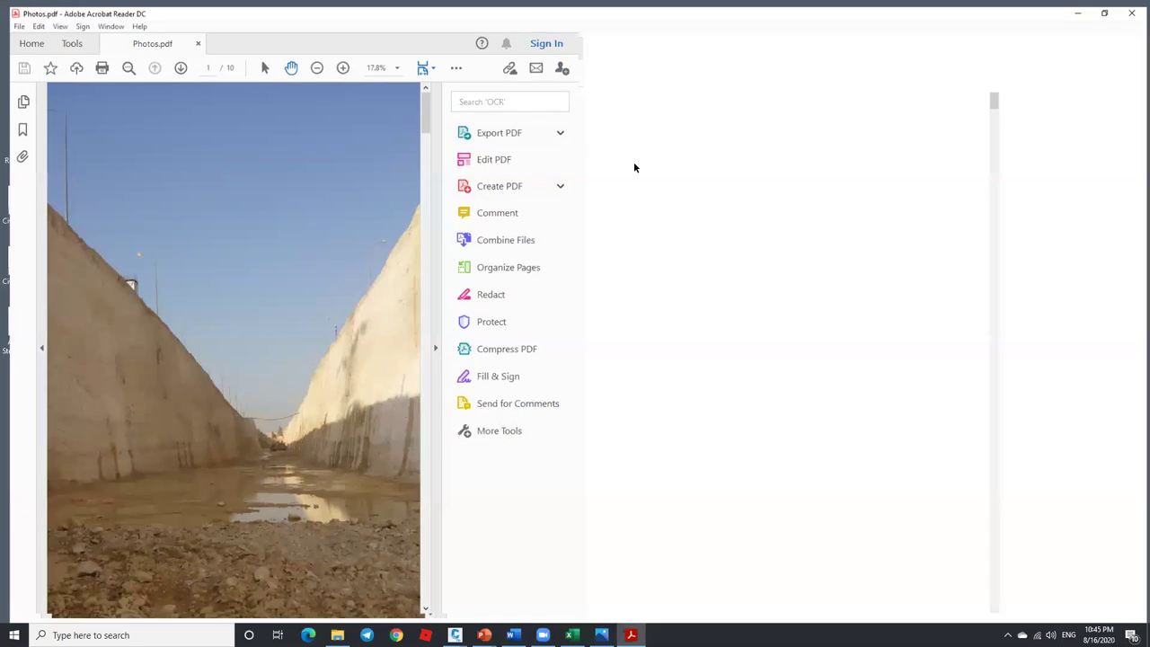
click(630, 61)
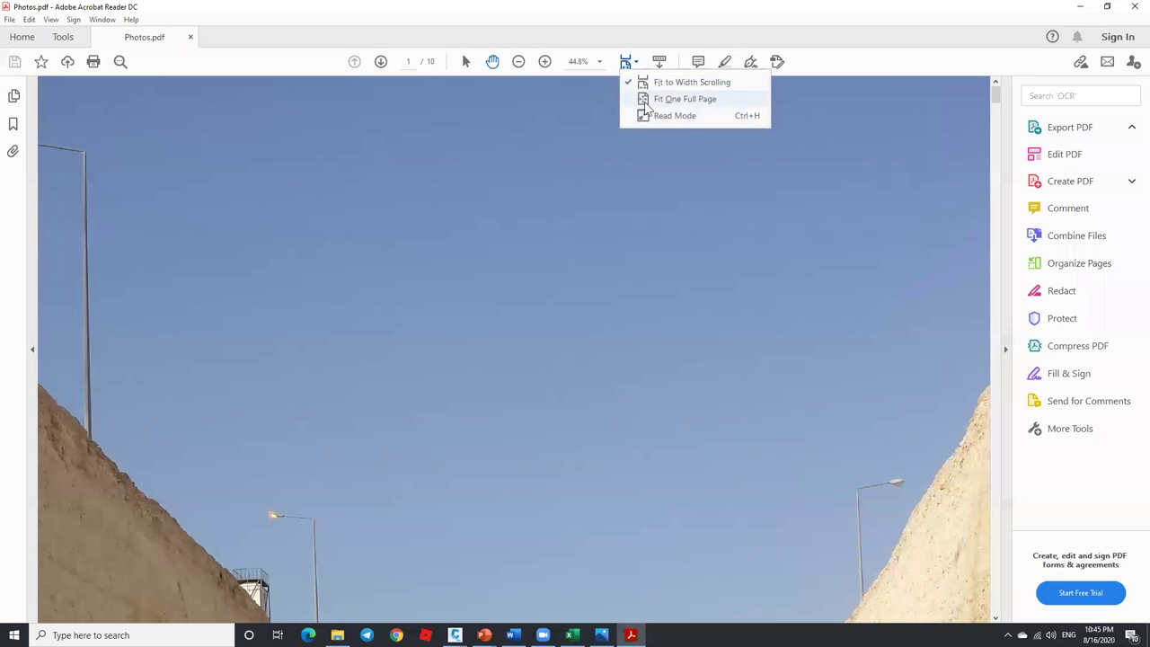
click(682, 99)
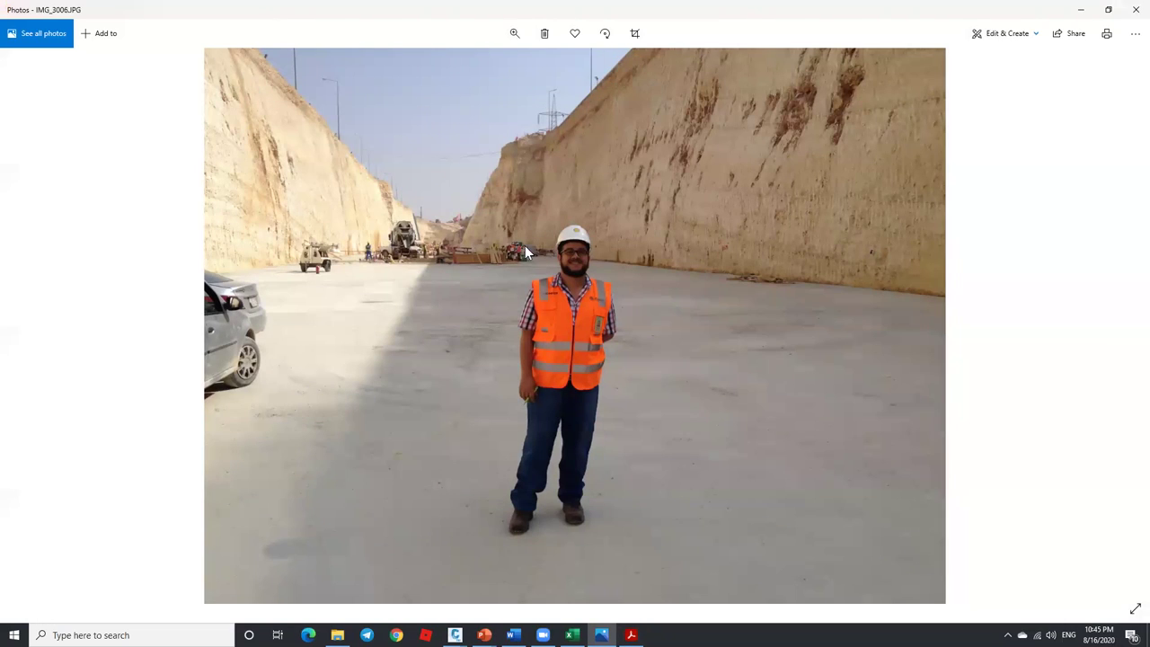
Close the IMG_3006.JPG picture in the Photos app.
click(1135, 9)
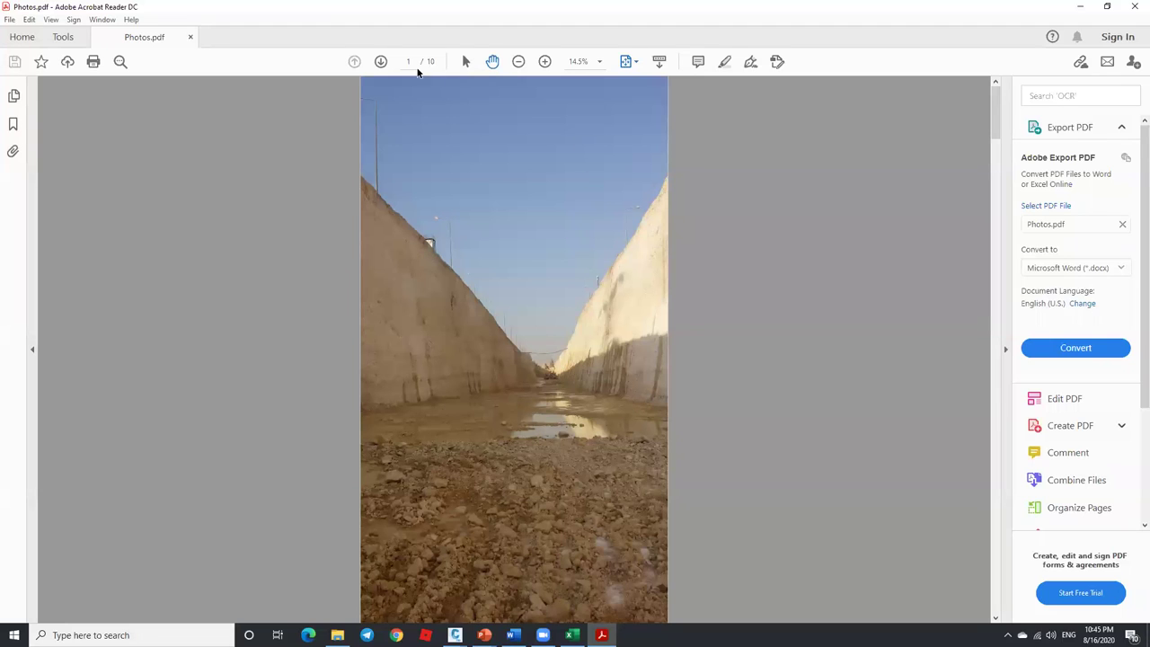
Browse Photos.pdf pages 1–3 and settle on page 2's shaded 3D surface model.
click(382, 62)
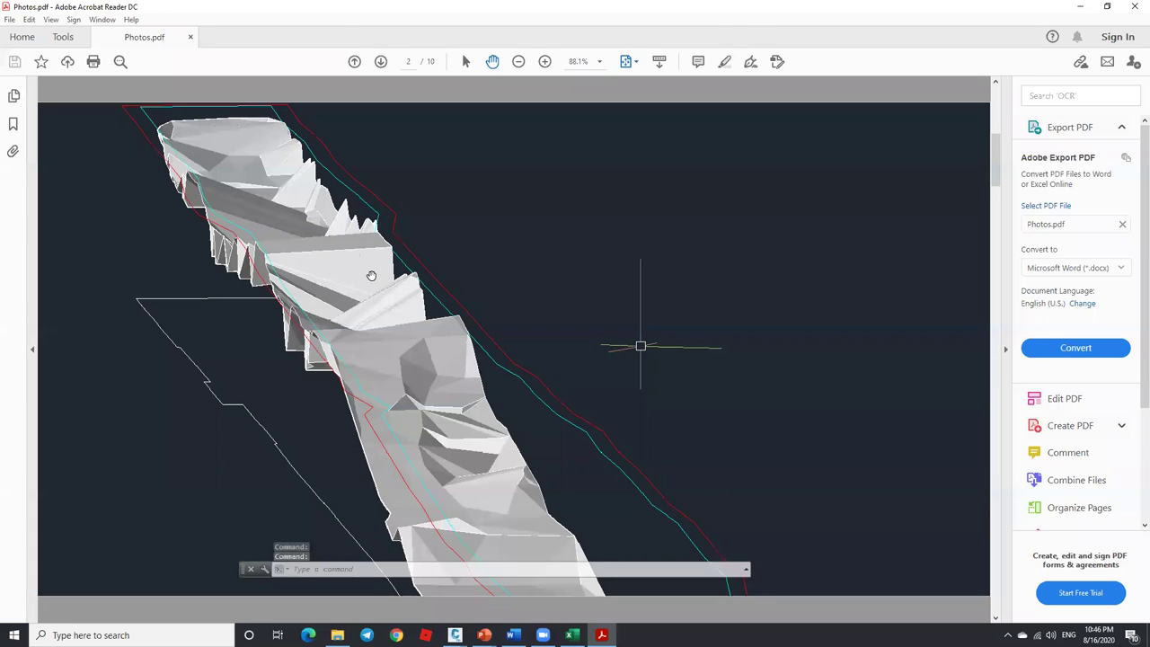
click(354, 61)
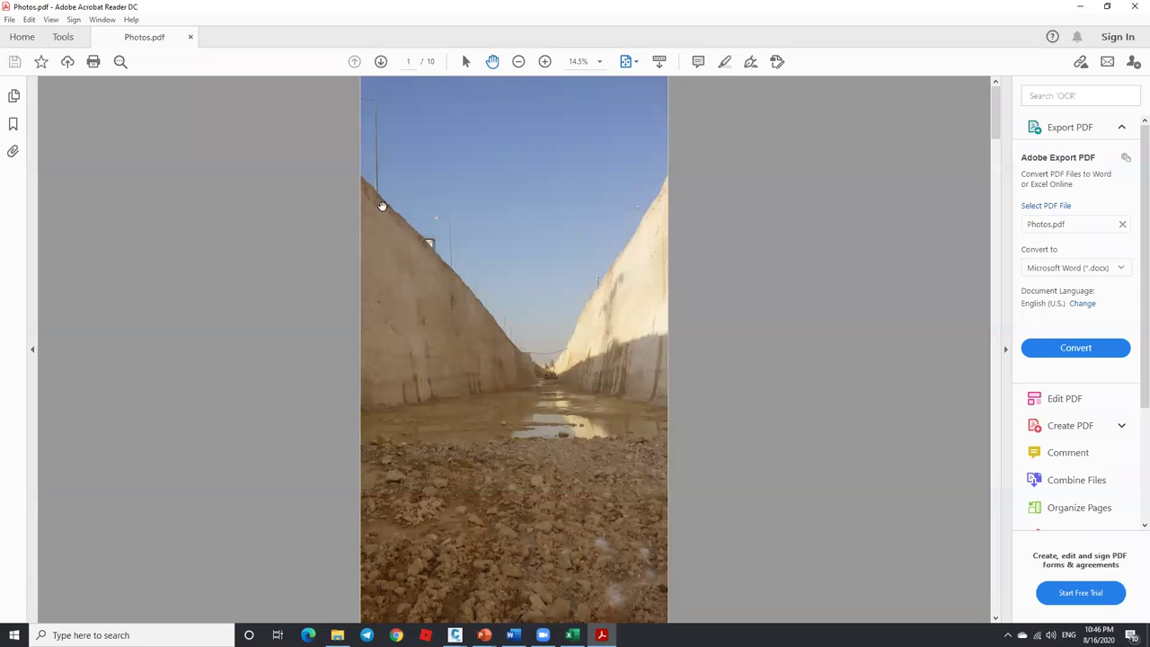
click(381, 61)
click(380, 62)
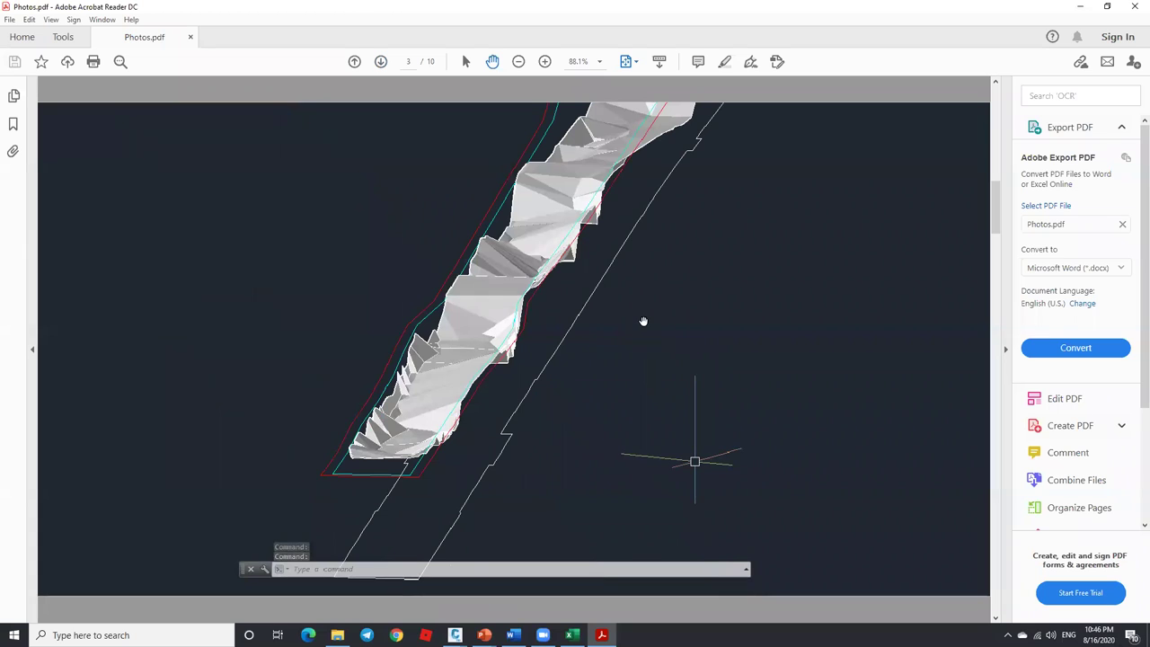
click(1080, 8)
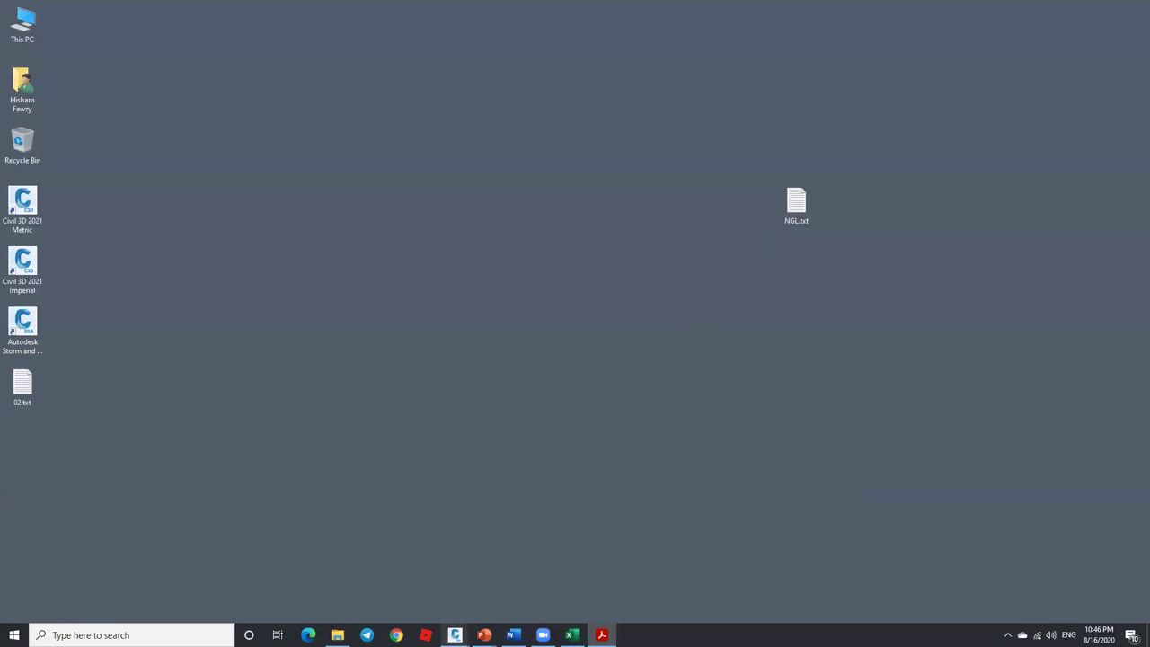
click(602, 635)
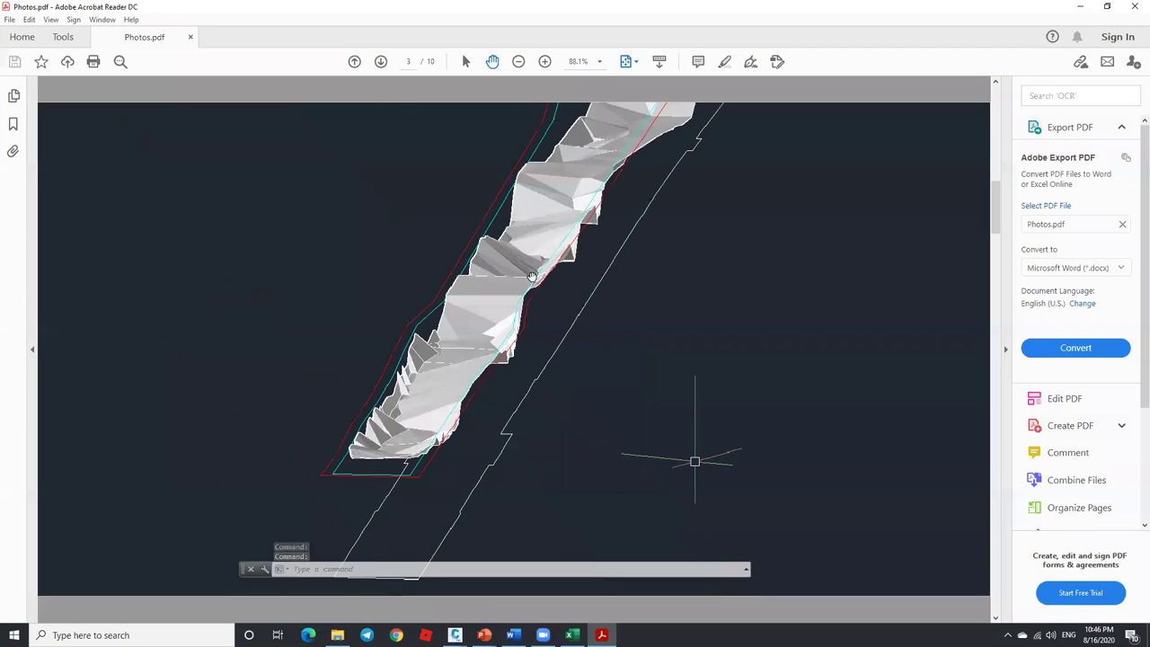
click(356, 62)
click(356, 62)
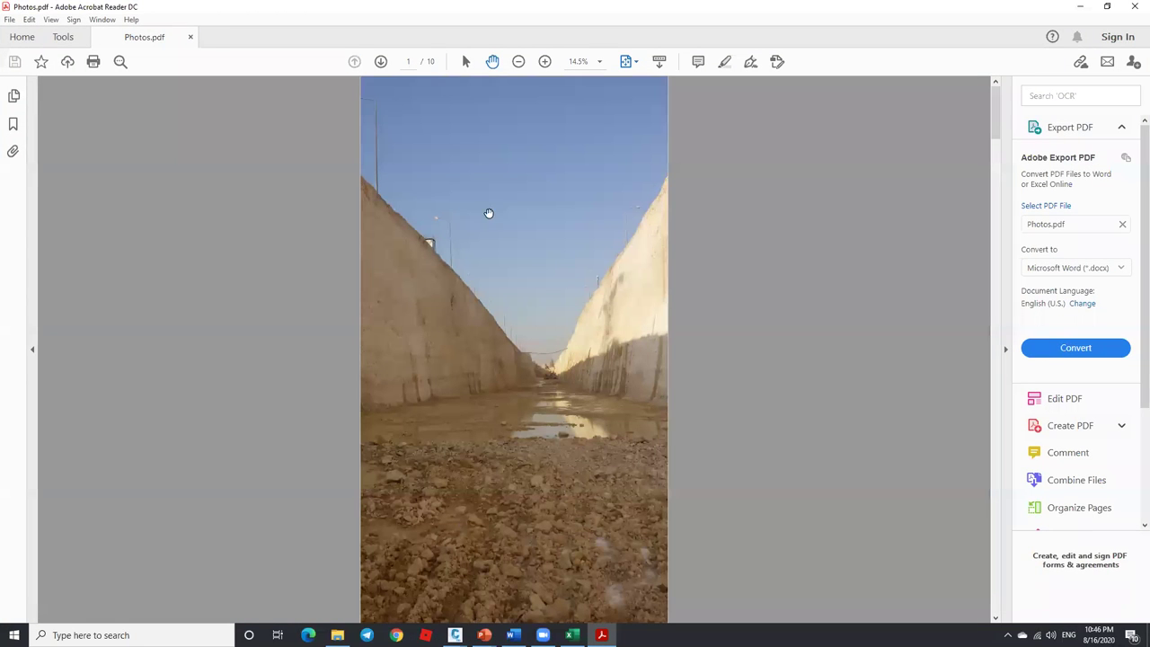
click(382, 61)
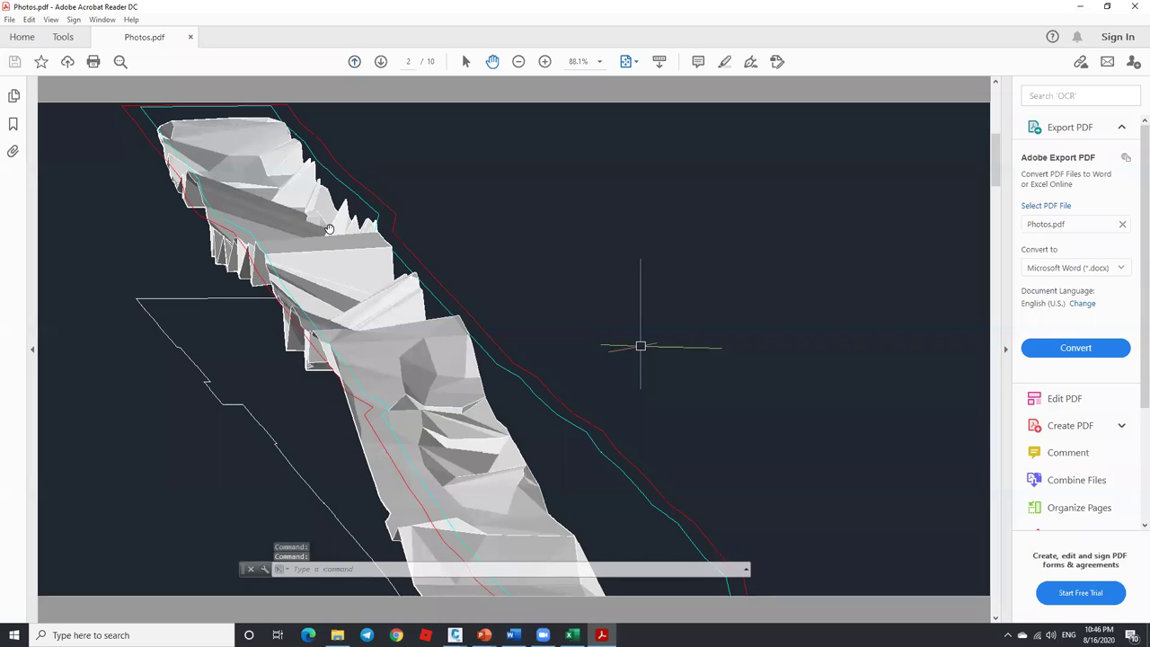
Page through the site photos from page 1 to page 7, then back to page 5.
click(355, 61)
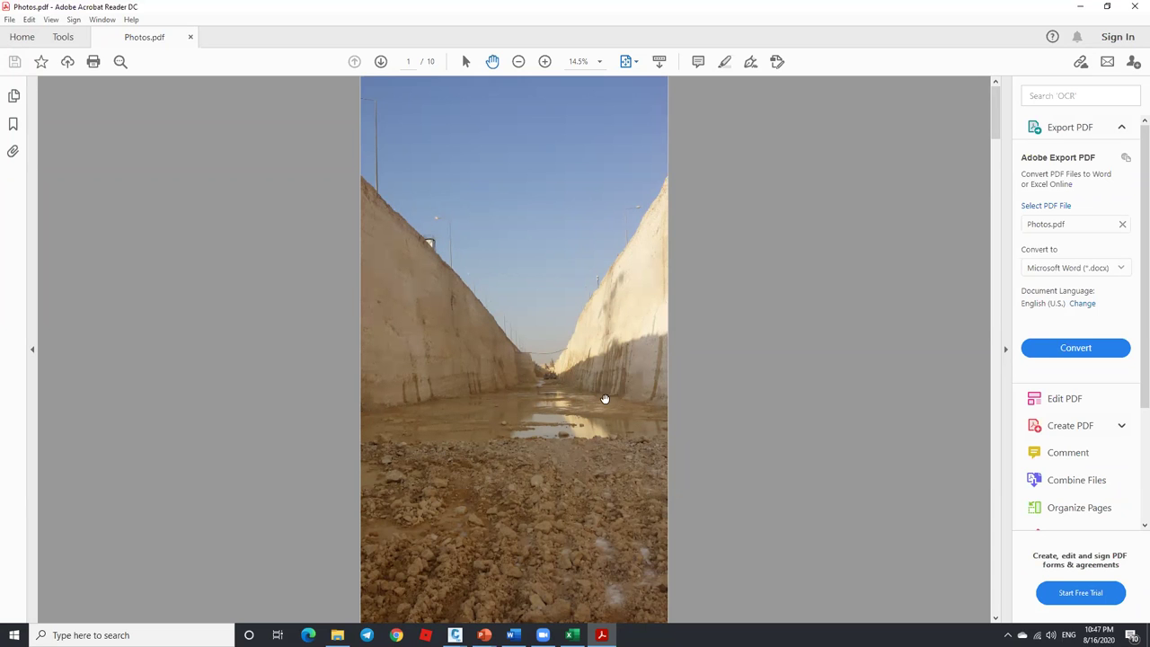
click(381, 61)
click(381, 62)
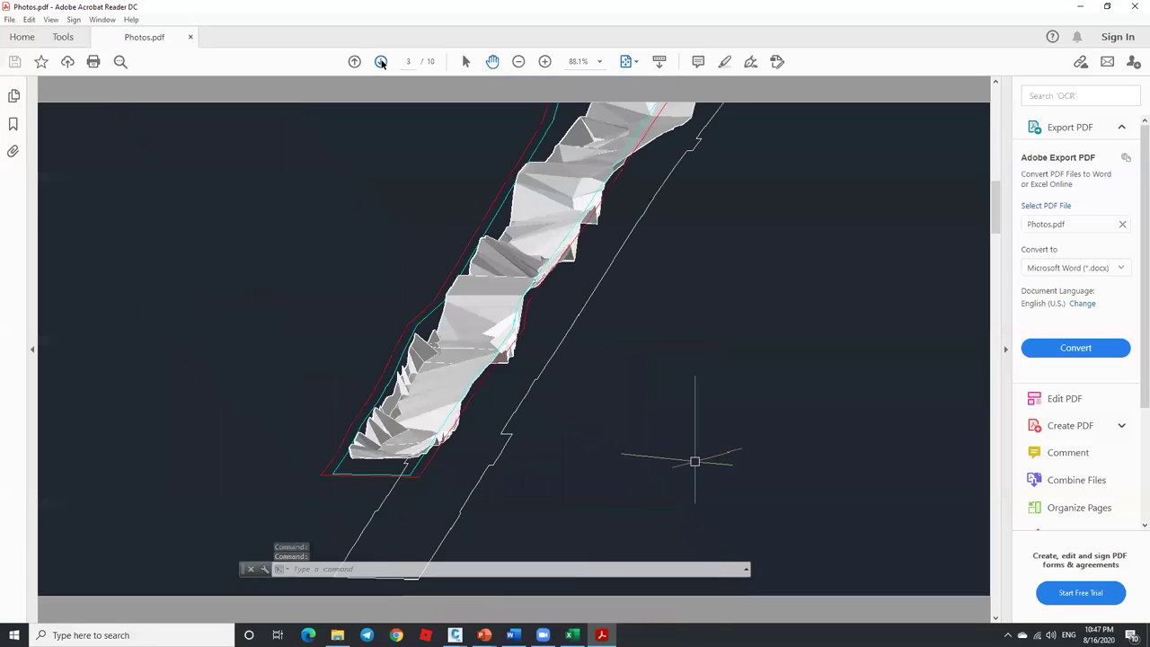
click(381, 61)
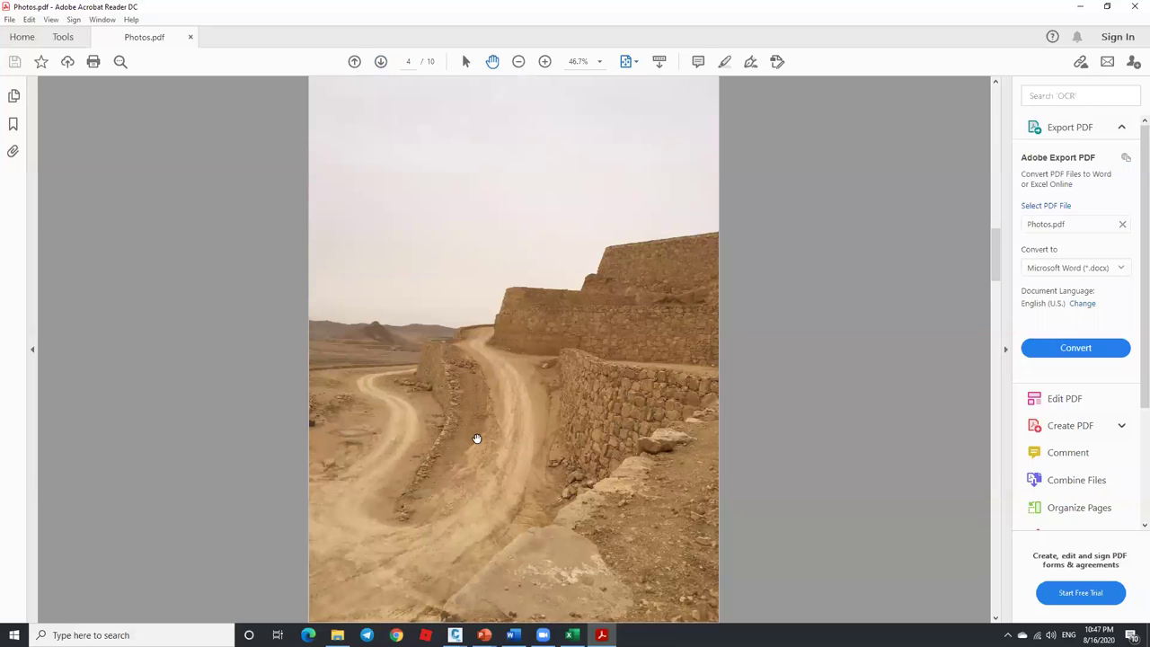
click(381, 61)
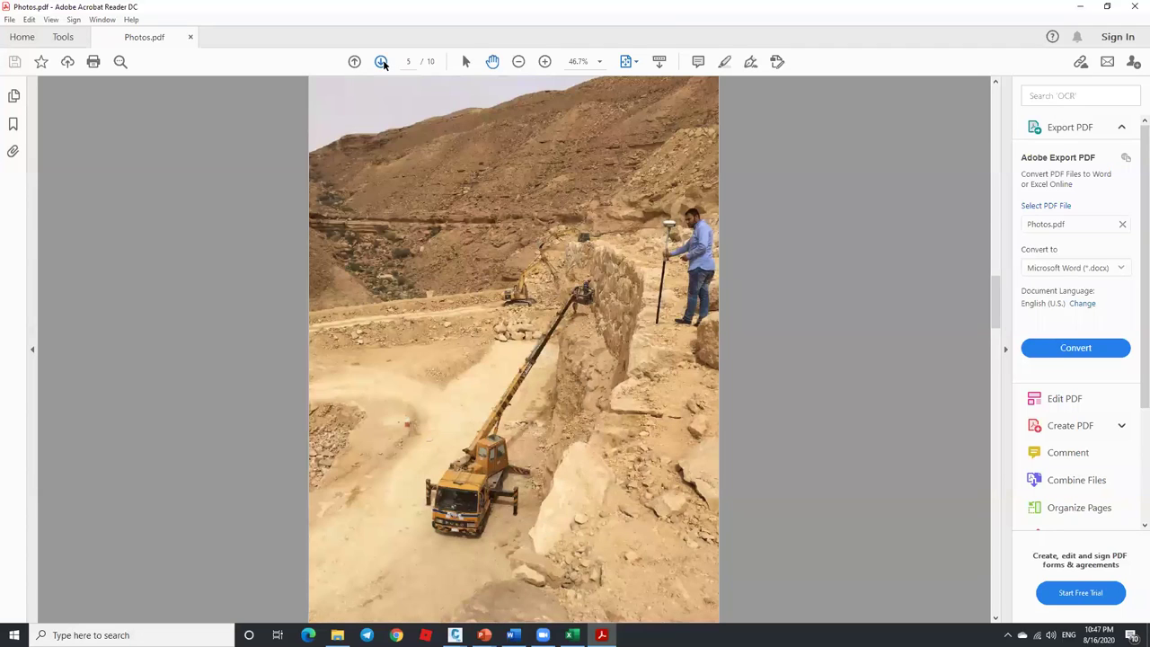
click(381, 61)
click(381, 61)
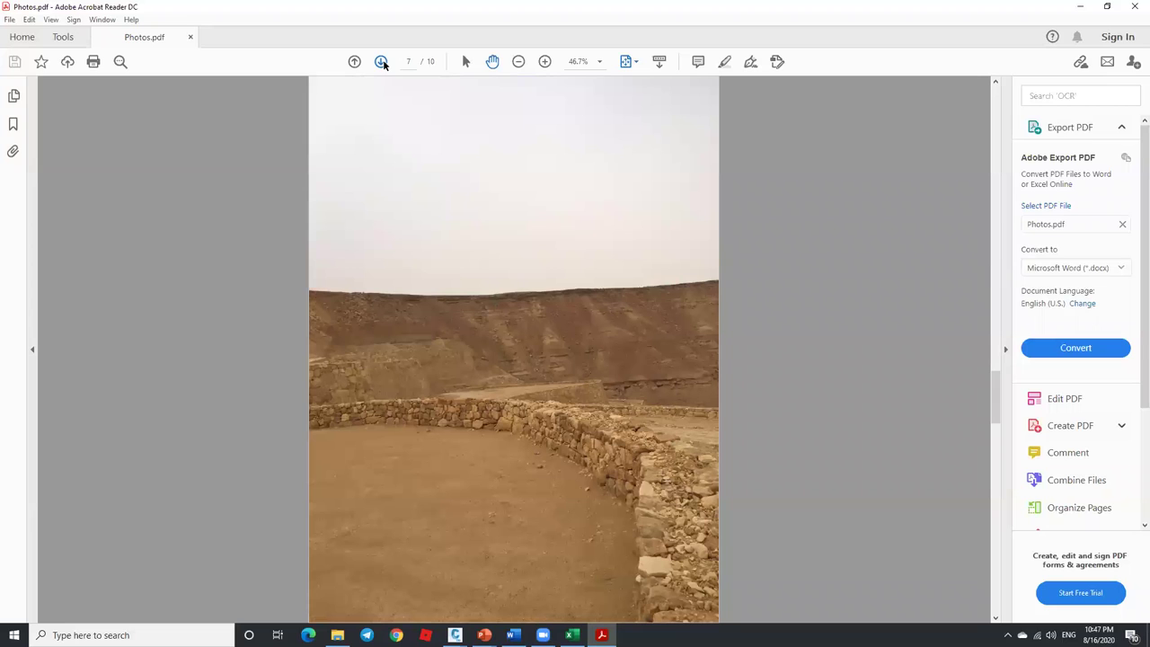
click(355, 61)
click(355, 61)
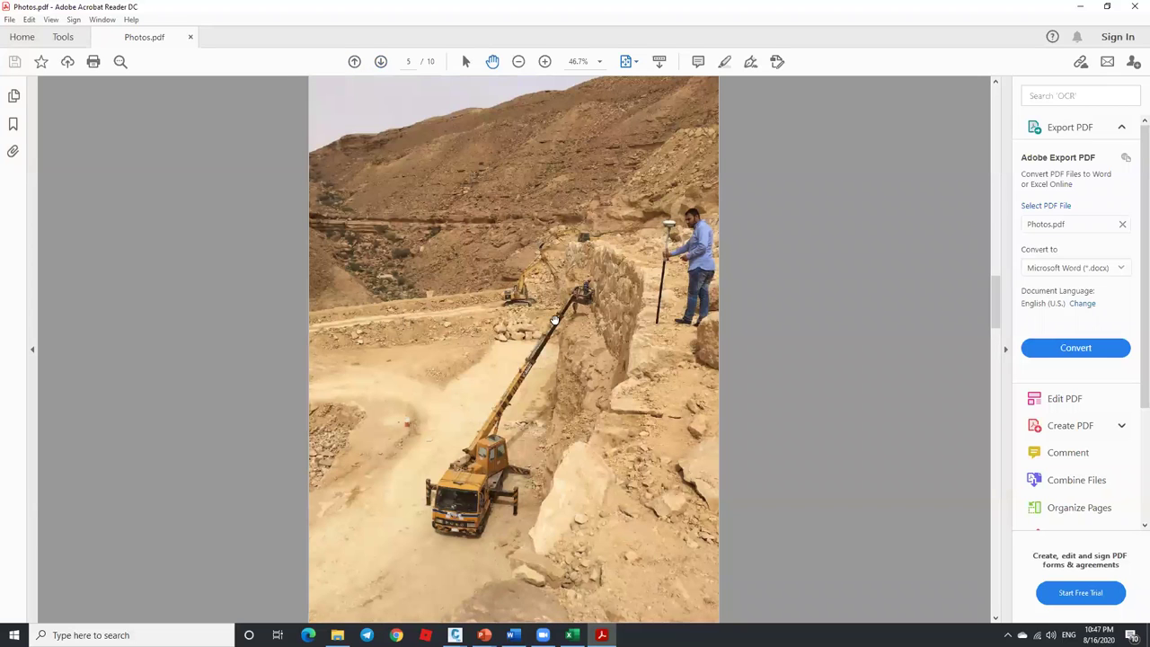
click(354, 61)
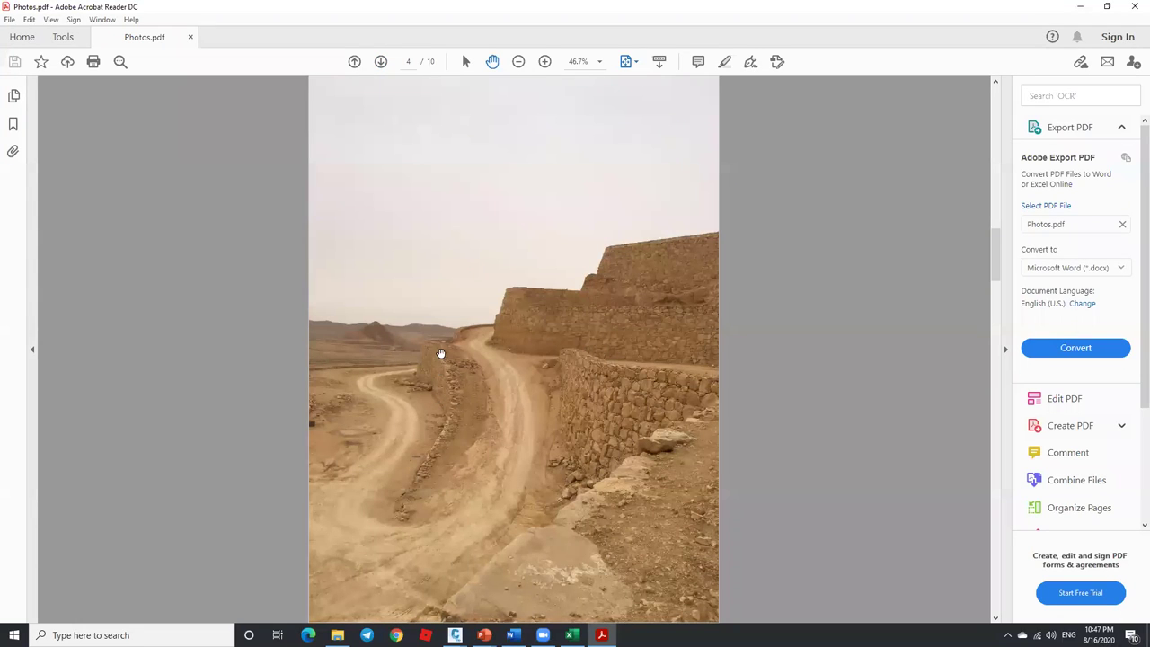
Advance through the photos to the final page 10, then minimize Acrobat.
click(381, 61)
click(382, 62)
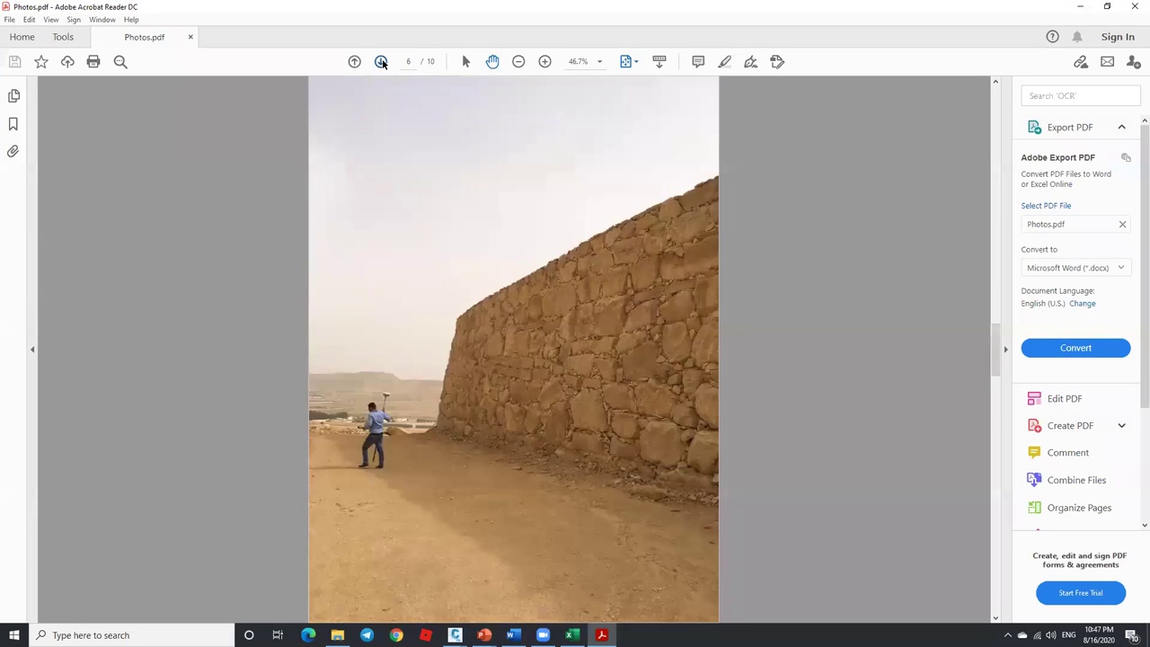
click(382, 61)
click(382, 61)
click(382, 61)
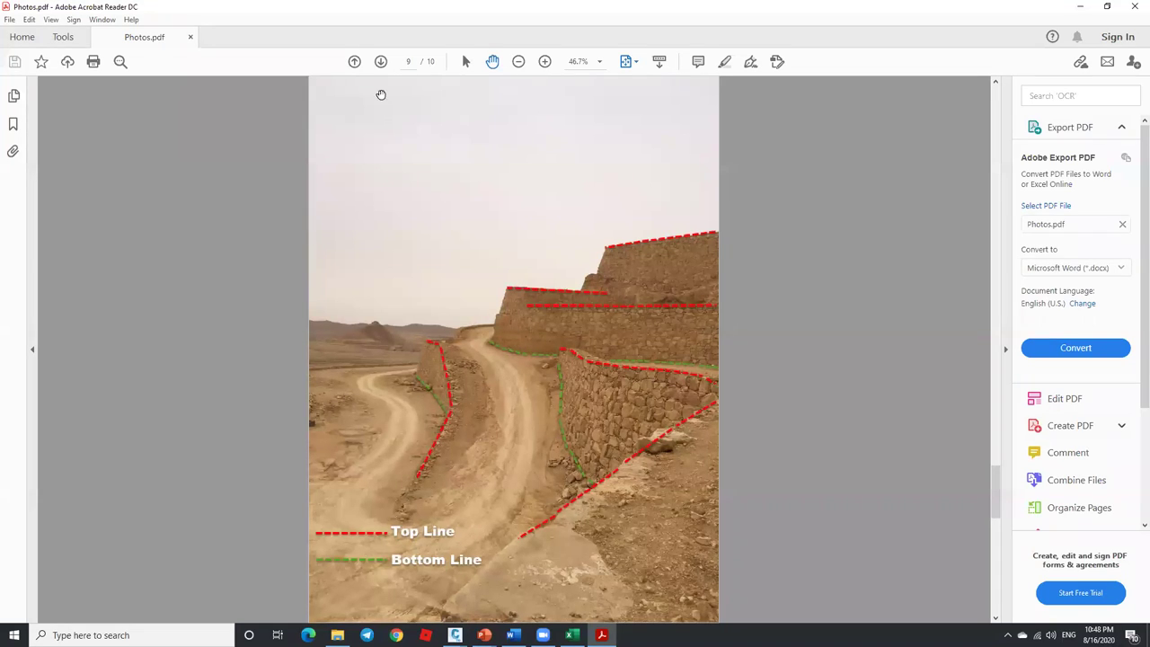
click(381, 62)
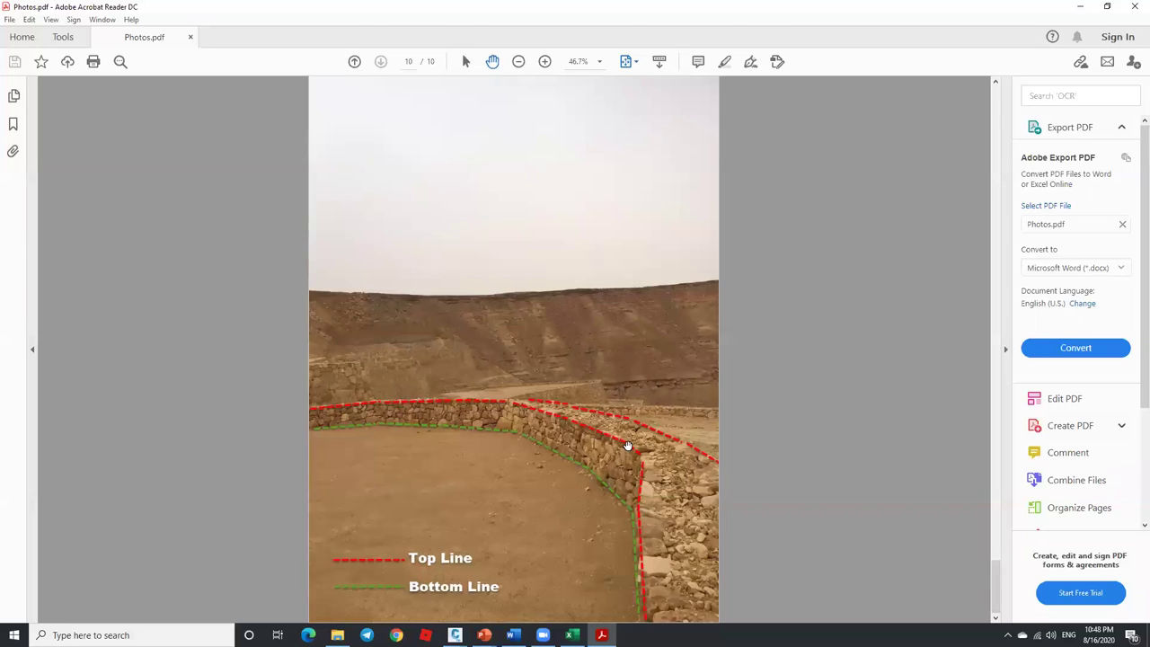
click(1080, 6)
Restore Surface 01 maximized and browse Prospector's point groups B and T and the EG Surface.
mouse_move(455, 635)
click(516, 579)
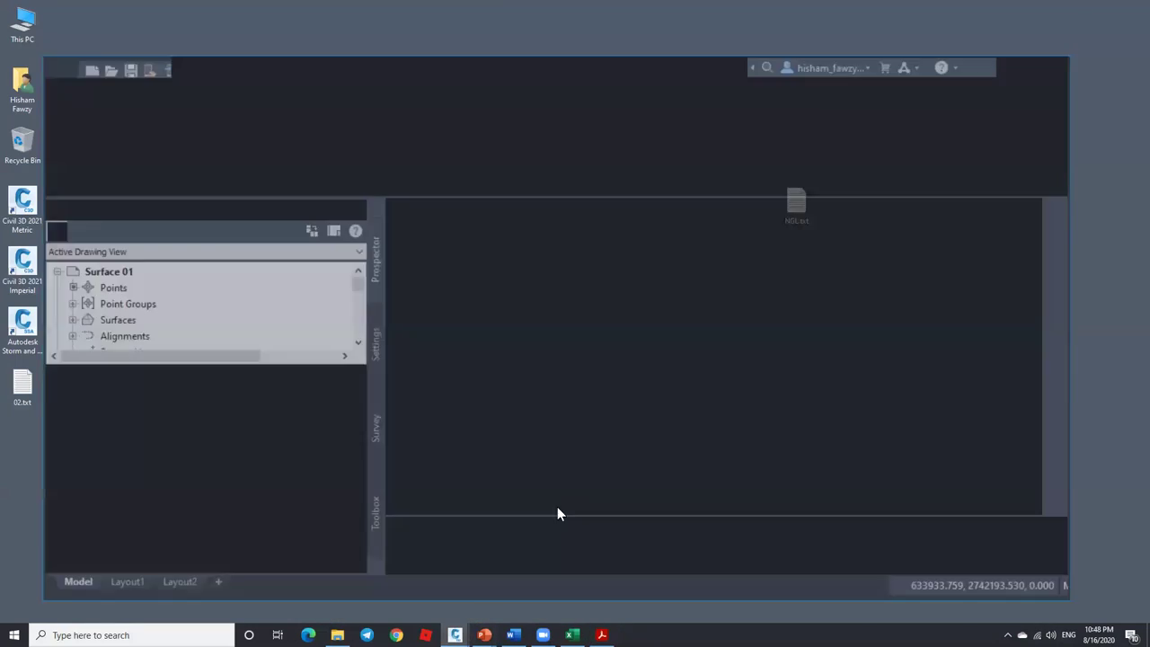
click(740, 9)
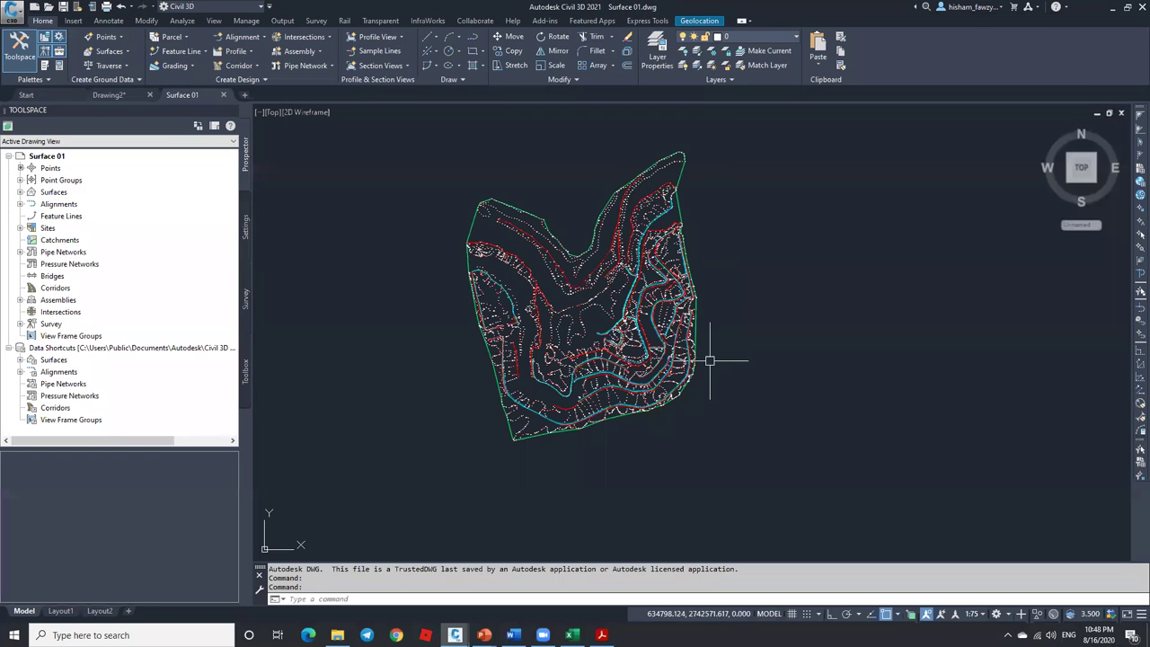
scroll(605, 289, up, 5)
scroll(605, 289, up, 8)
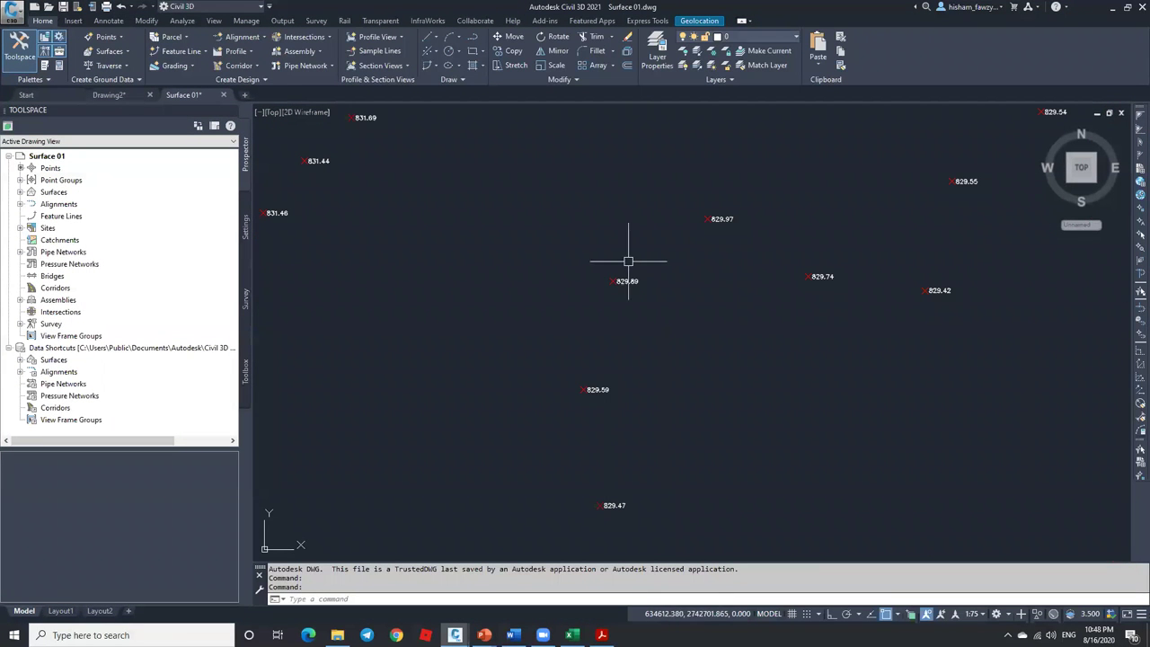
click(21, 180)
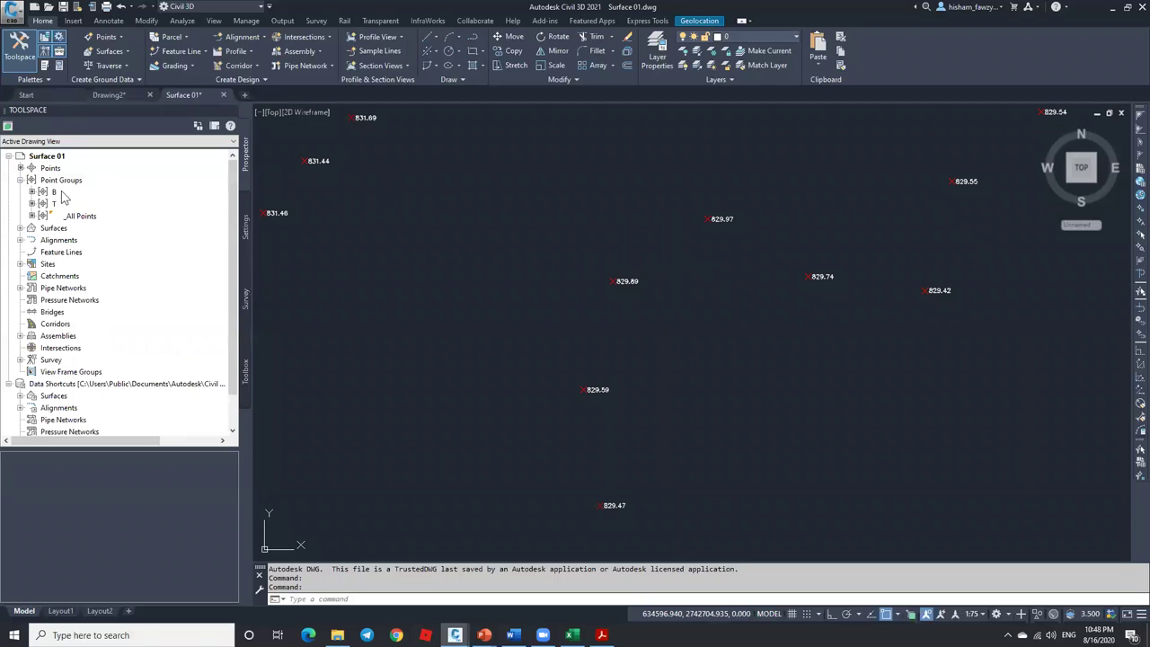
click(77, 193)
click(67, 204)
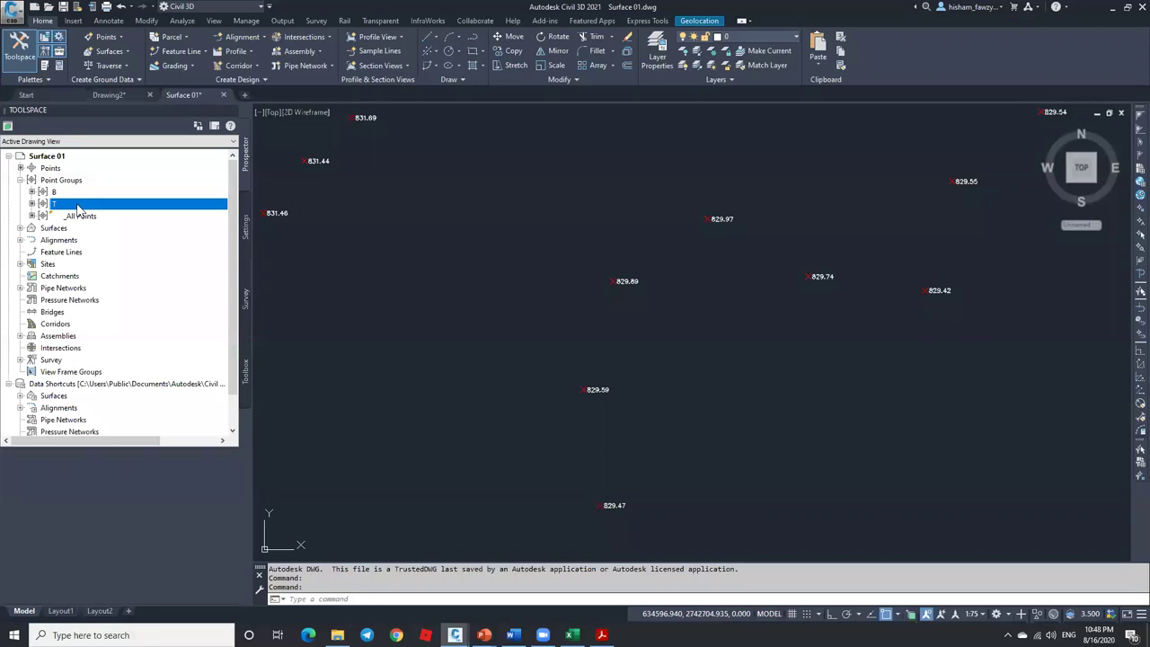
click(21, 228)
click(84, 242)
Preview the EG Surface in Object Viewer, orbiting it into a tilted 3D view.
scroll(778, 226, down, 6)
scroll(797, 261, down, 2)
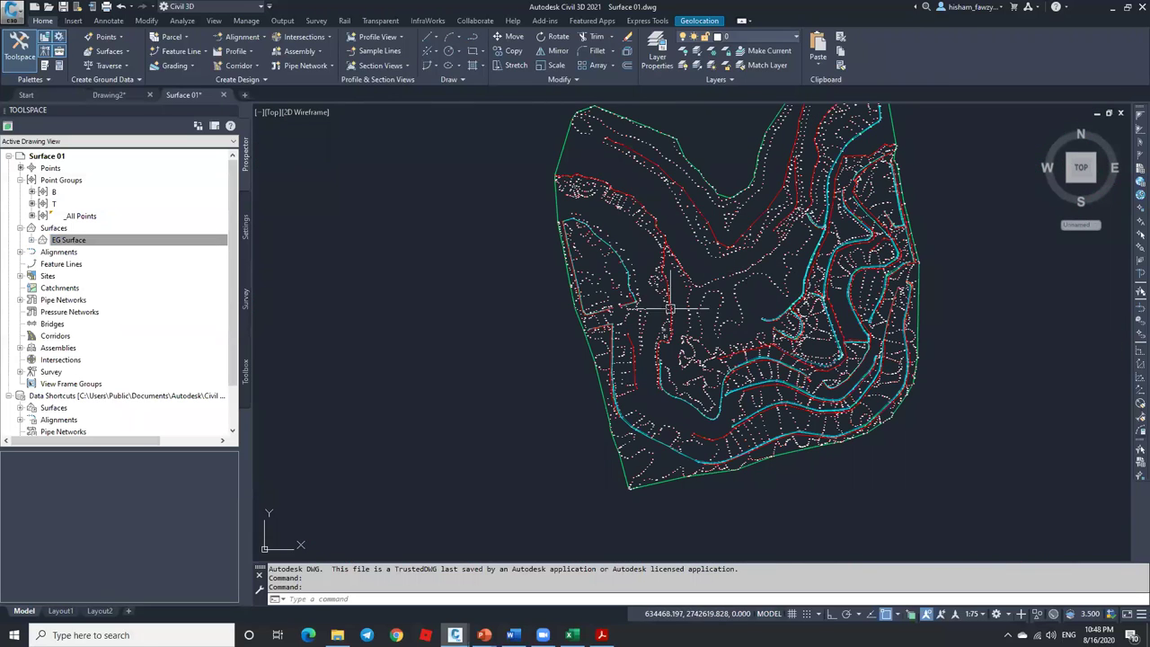
scroll(560, 158, up, 5)
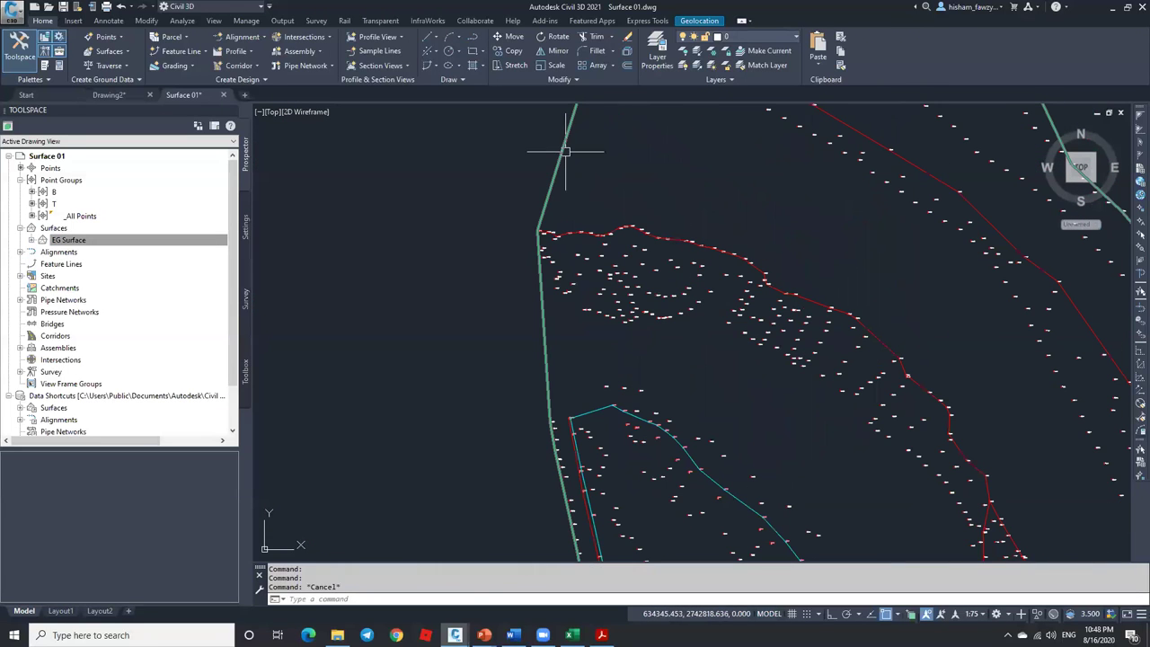
click(559, 158)
click(122, 50)
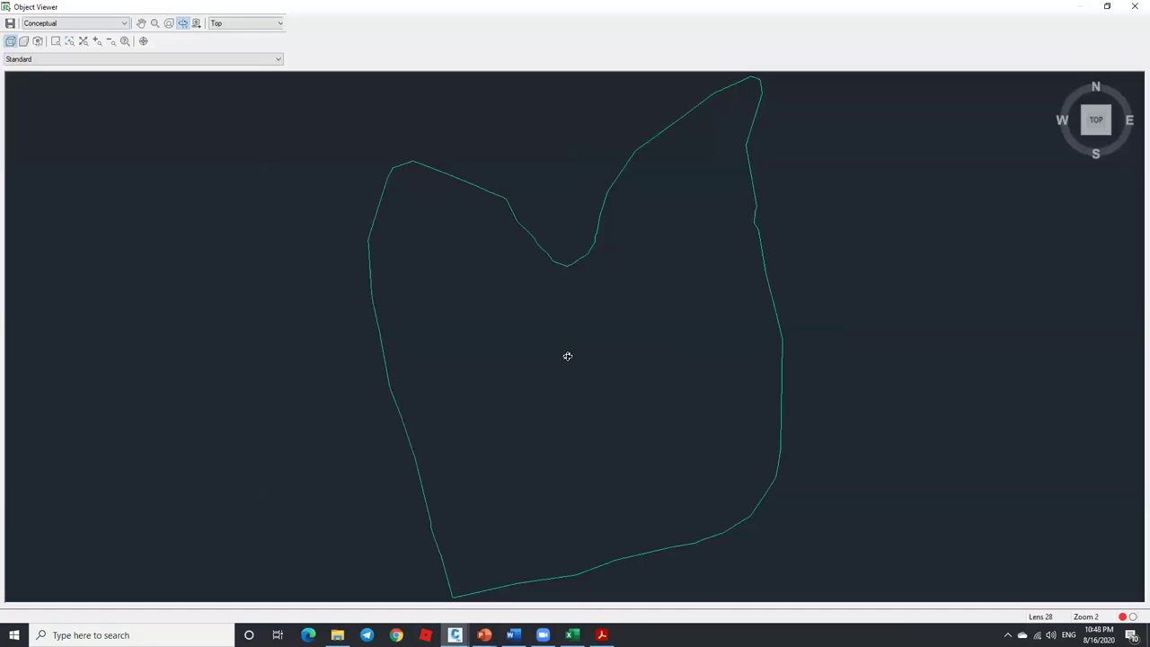
drag(545, 377, 580, 261)
scroll(563, 398, up, 5)
scroll(581, 260, up, 2)
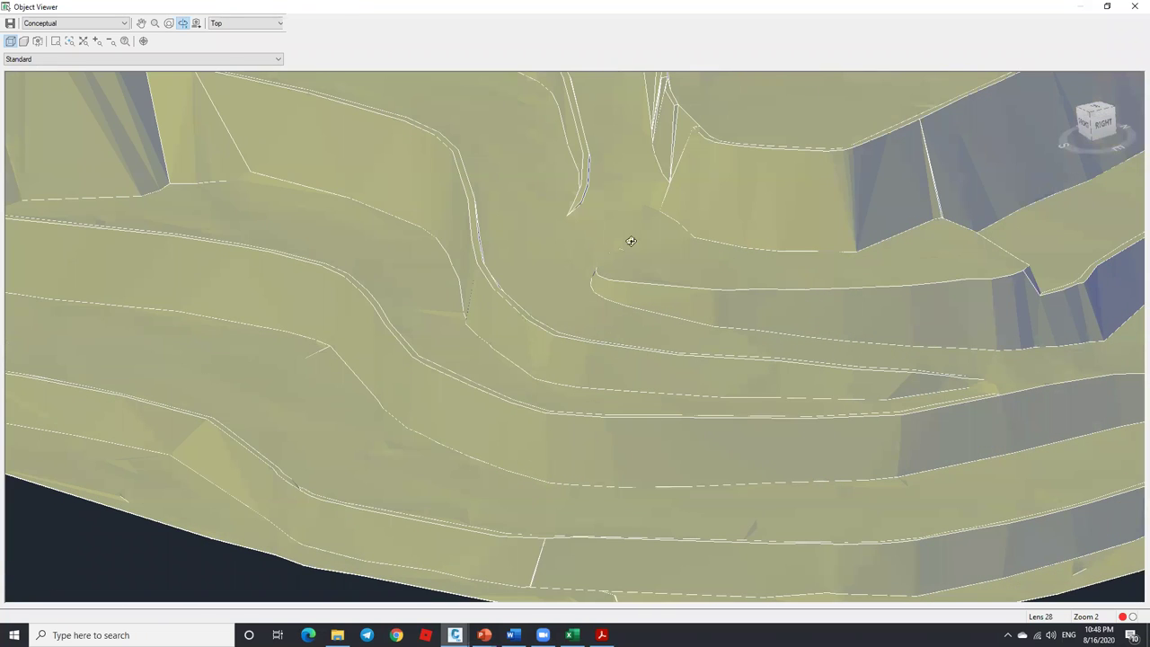
key(Escape)
Expand EG Surface > Definition > Breaklines in Prospector.
click(65, 244)
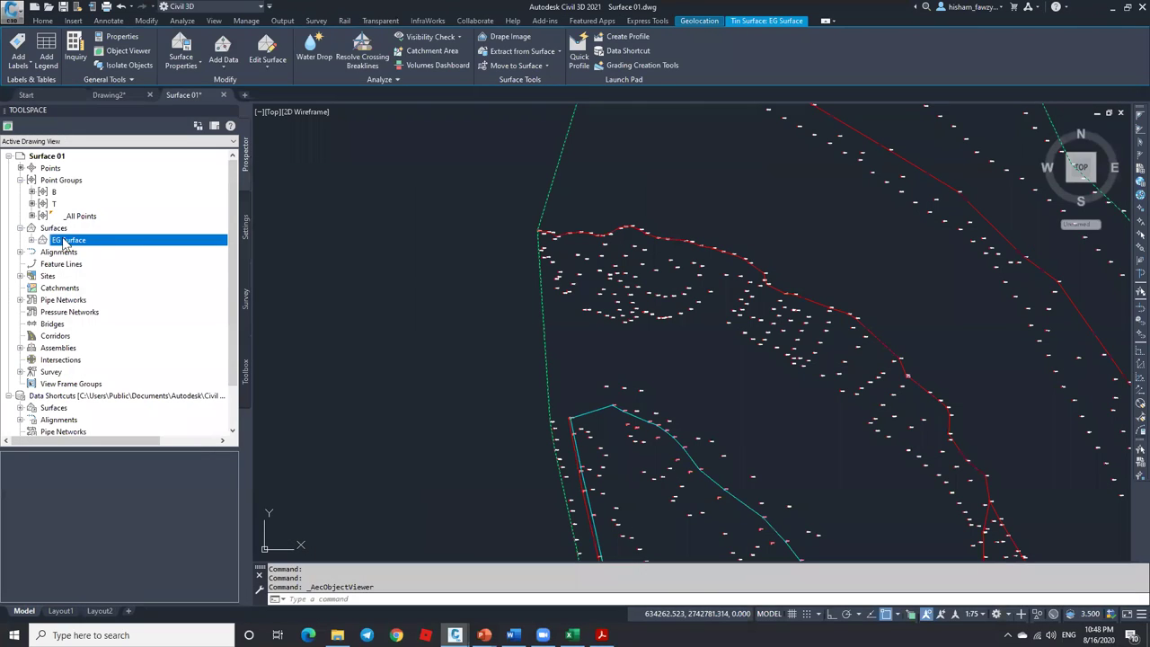
click(33, 239)
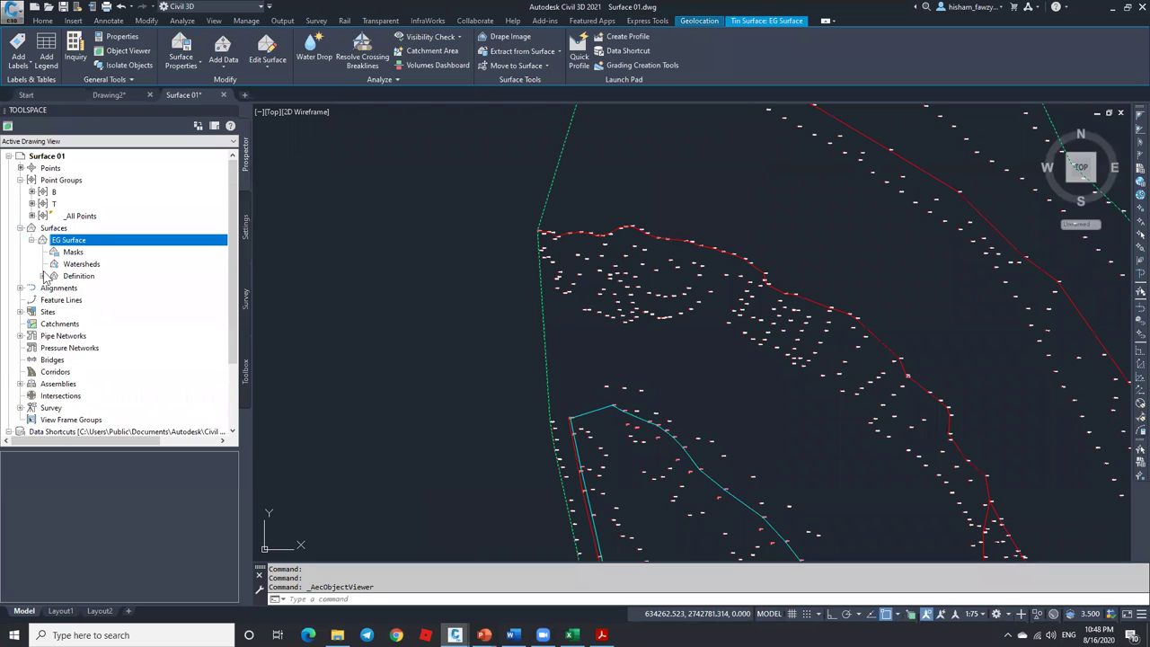
click(42, 275)
click(88, 299)
Delete all of the EG Surface's breakline sets, confirming with Yes.
click(54, 474)
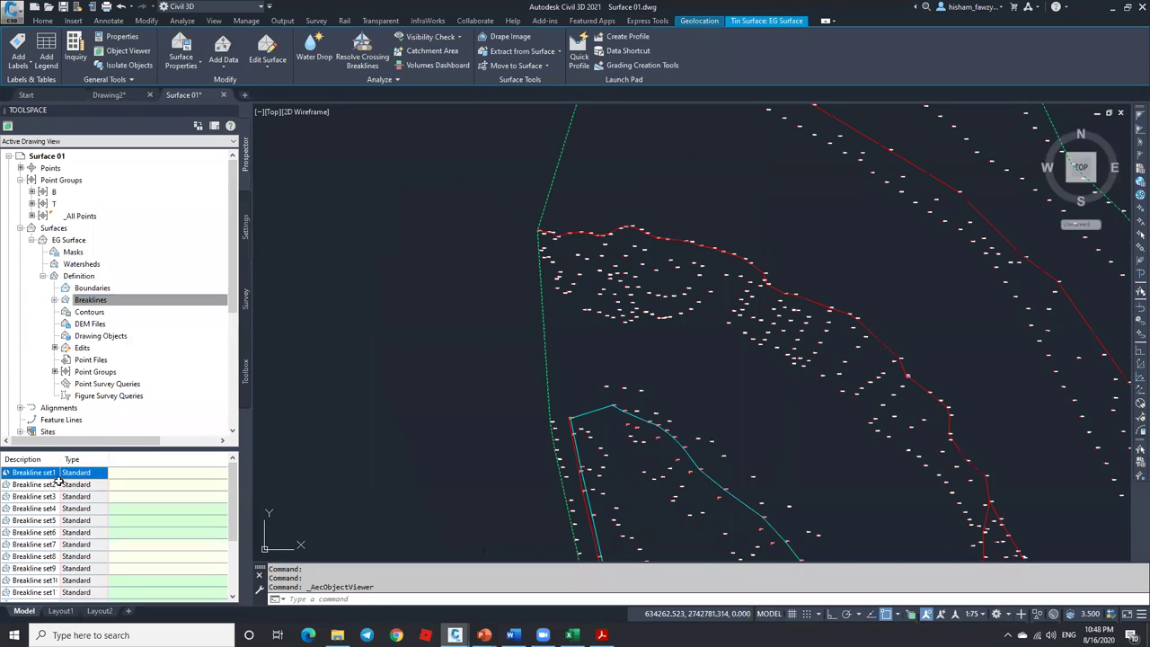
scroll(45, 539, down, 3)
shift+click(41, 593)
right_click(41, 592)
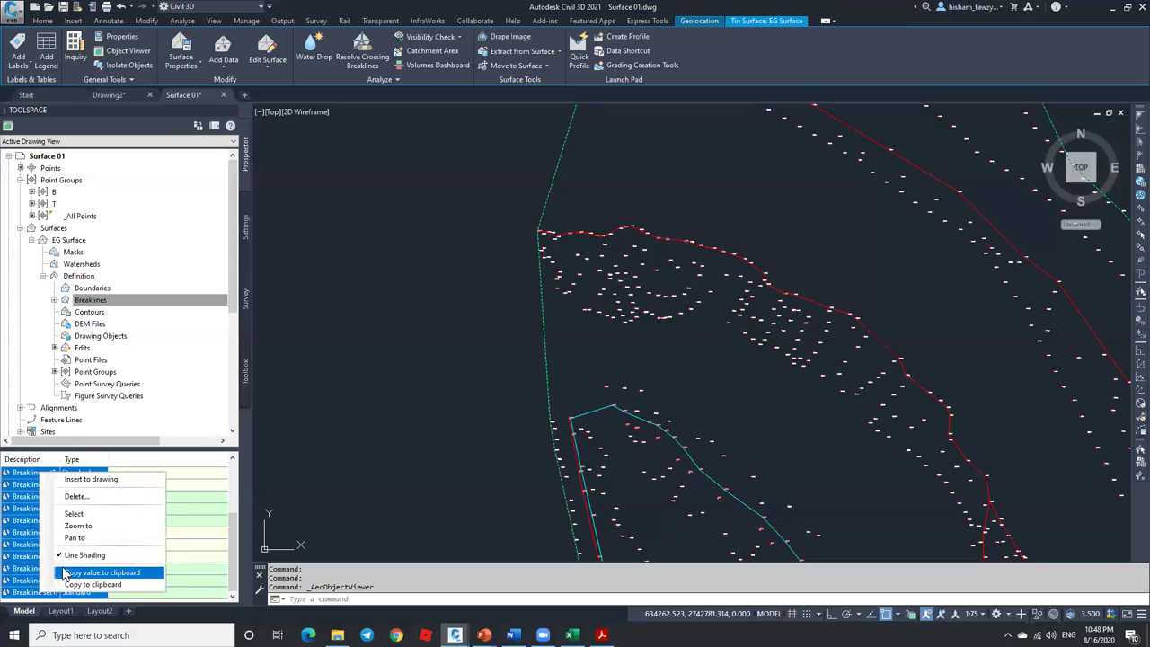
click(71, 510)
click(580, 339)
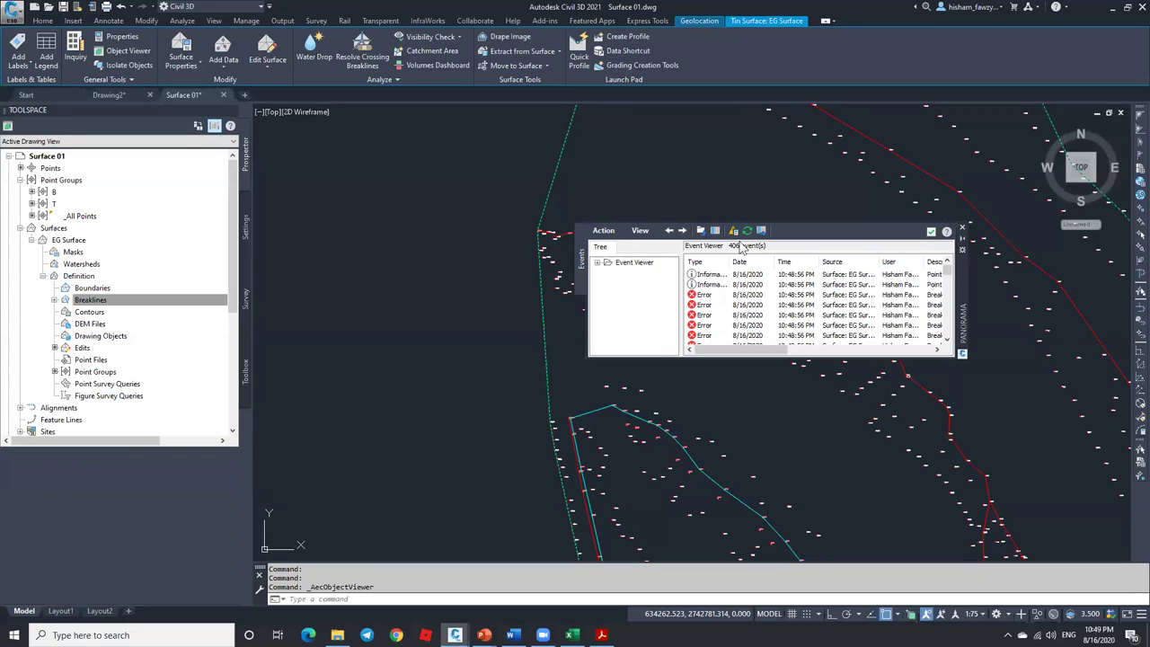
Clear all logged events in Event Viewer and close it.
click(603, 231)
click(629, 272)
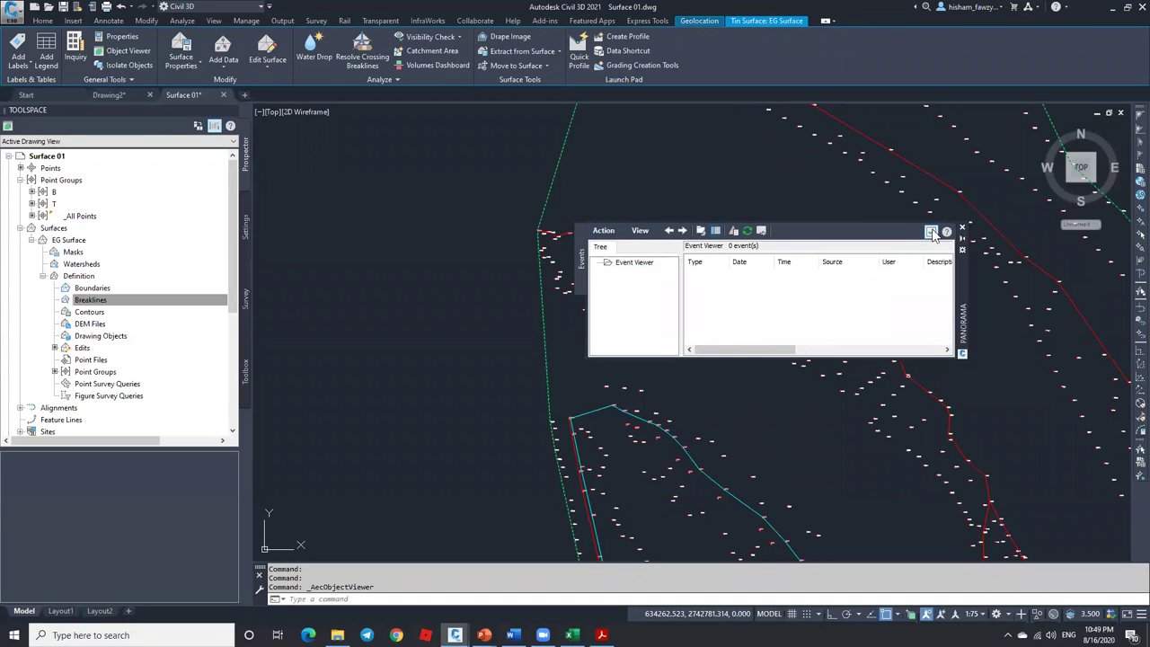
click(931, 232)
key(Escape)
key(Escape)
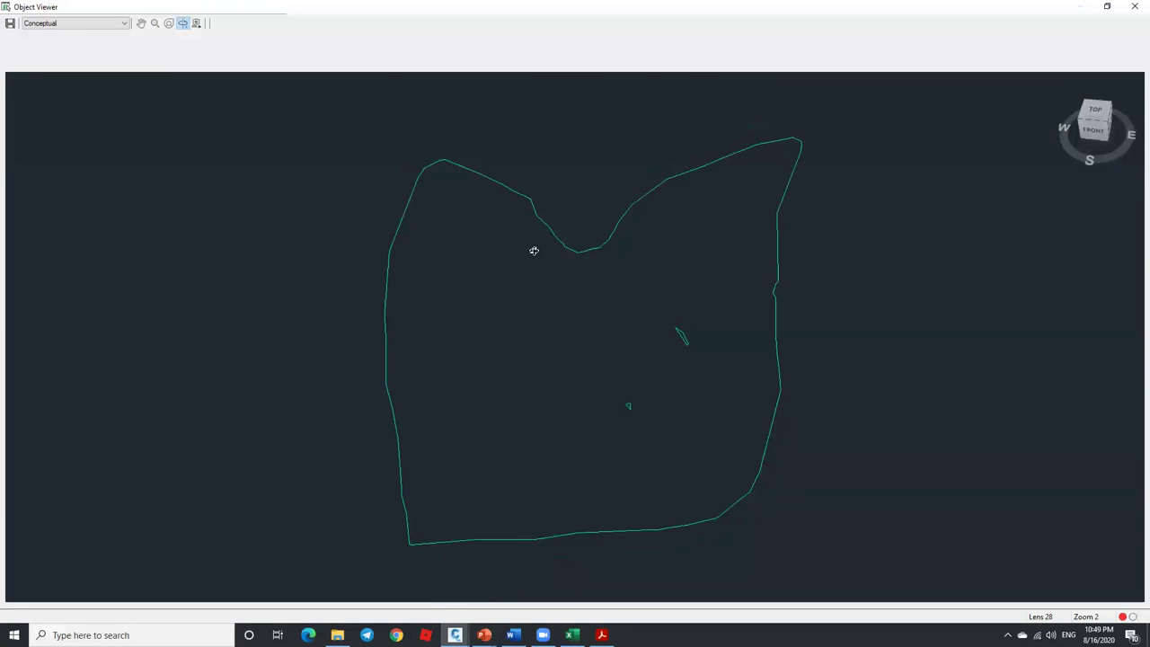
Orbit and zoom the rebuilt EG Surface in Object Viewer to inspect its triangulation.
drag(564, 408, 605, 385)
scroll(605, 384, up, 10)
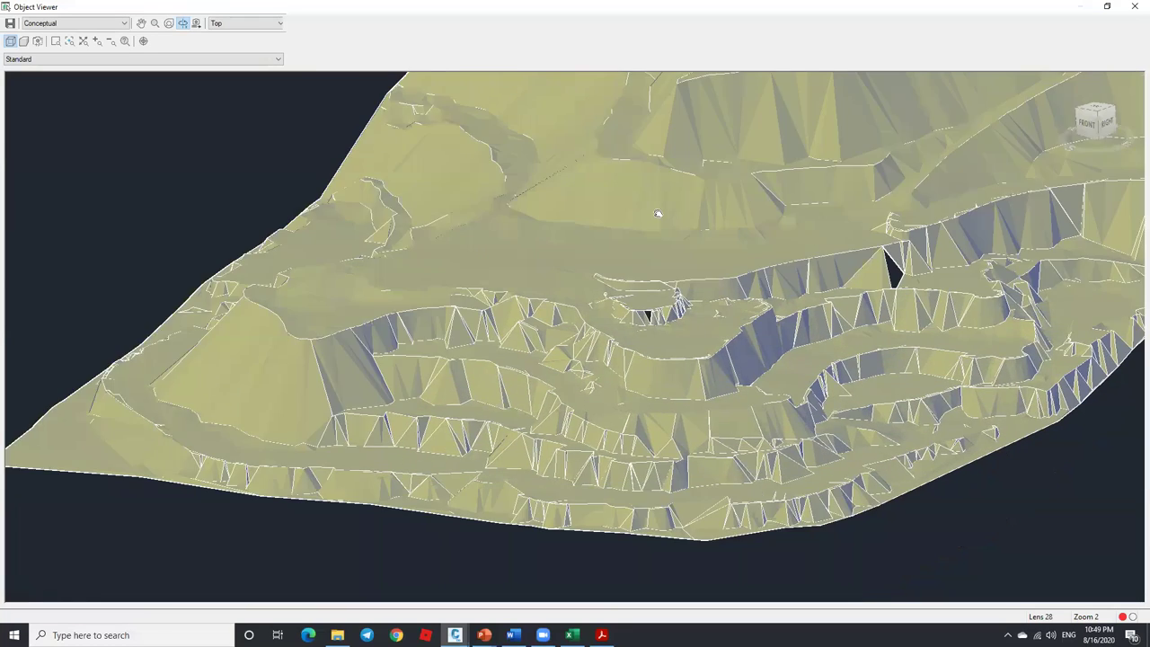
scroll(629, 270, up, 3)
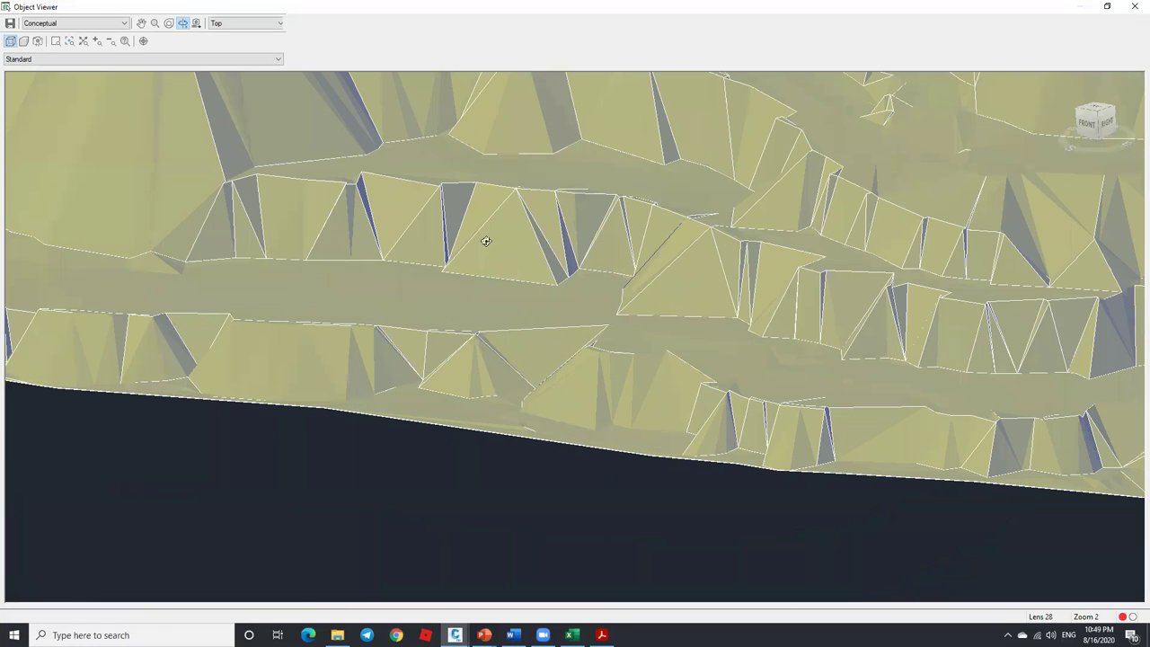
drag(597, 158, 551, 268)
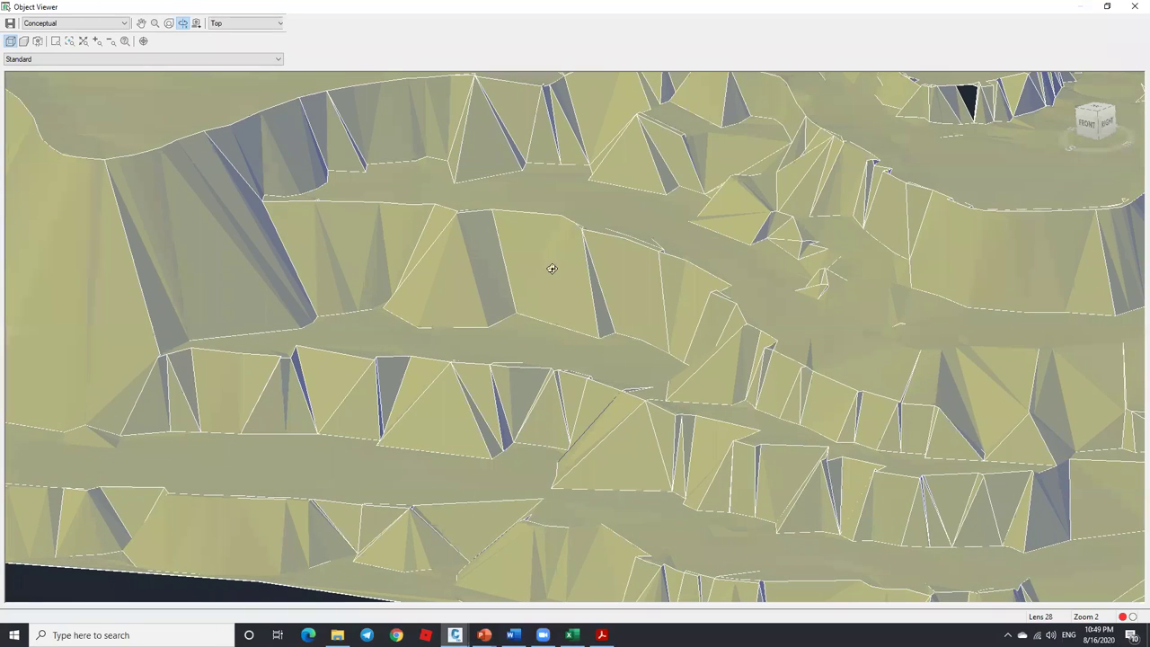
scroll(610, 294, down, 10)
scroll(523, 204, up, 12)
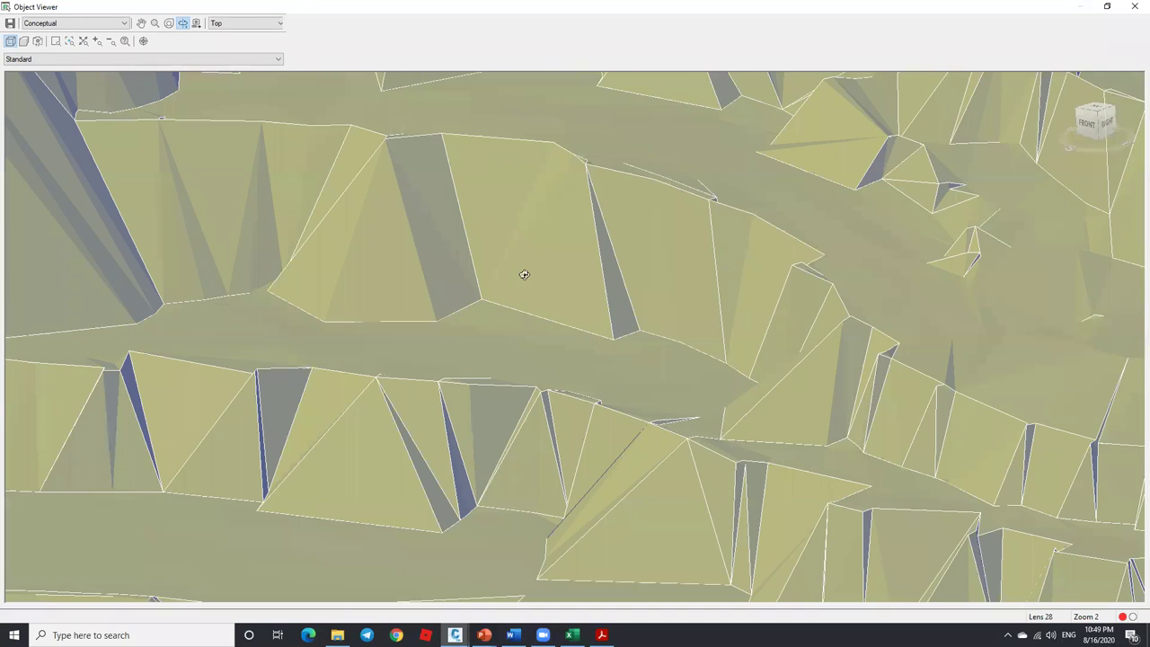
scroll(524, 274, down, 5)
scroll(510, 171, up, 3)
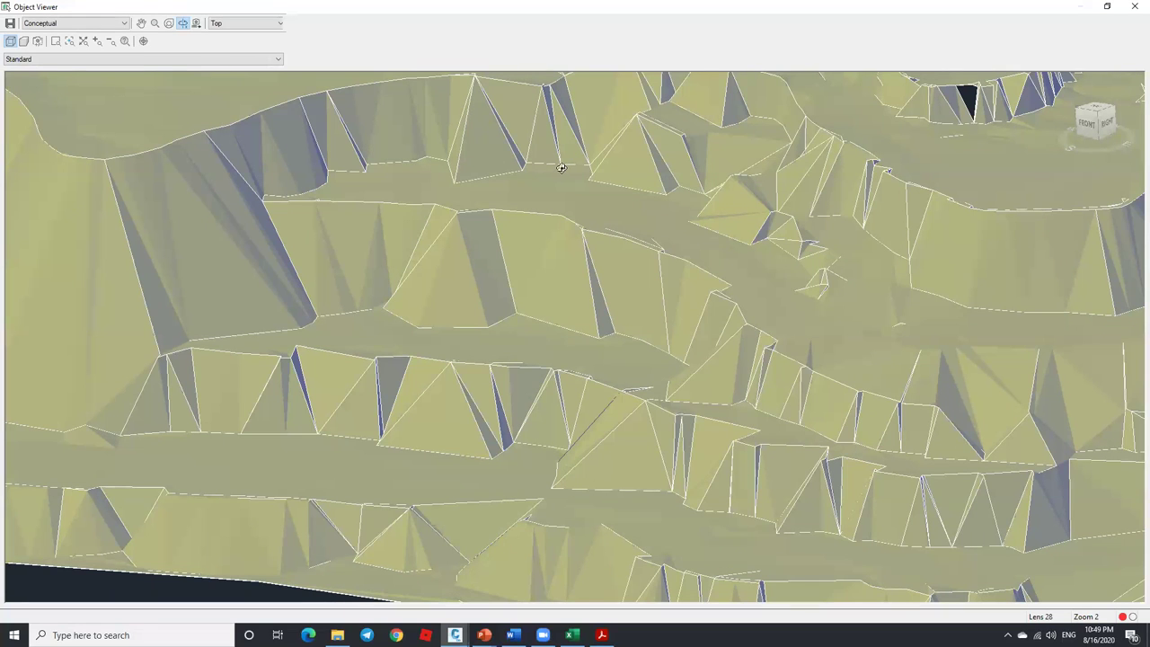
scroll(530, 265, down, 8)
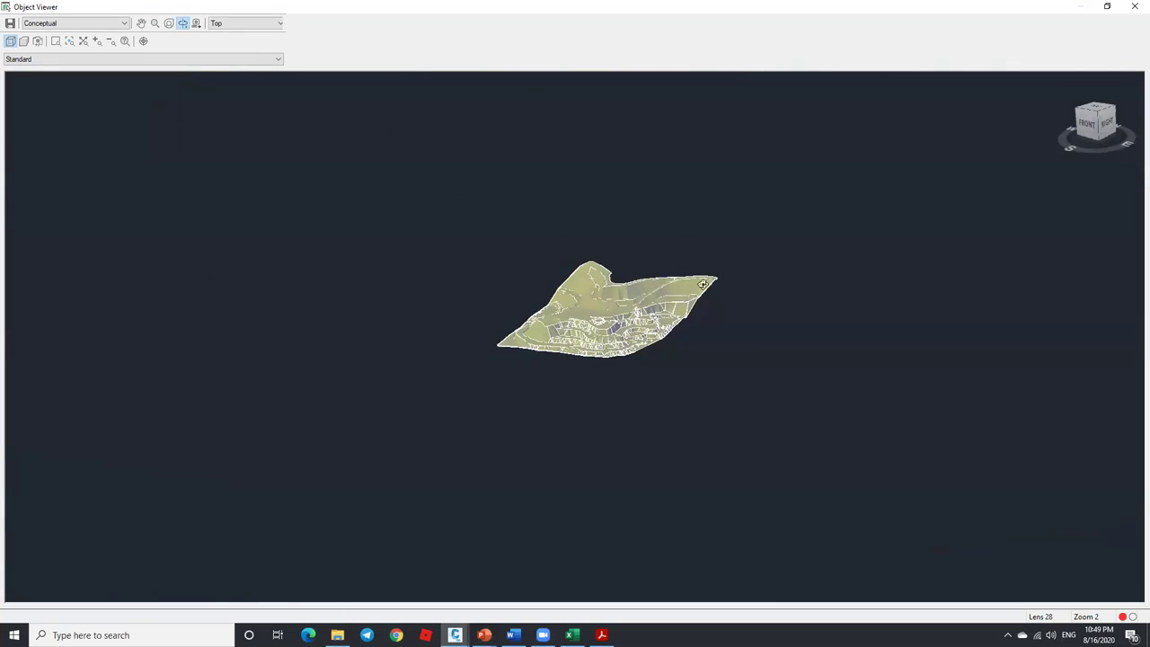
key(Escape)
key(Escape)
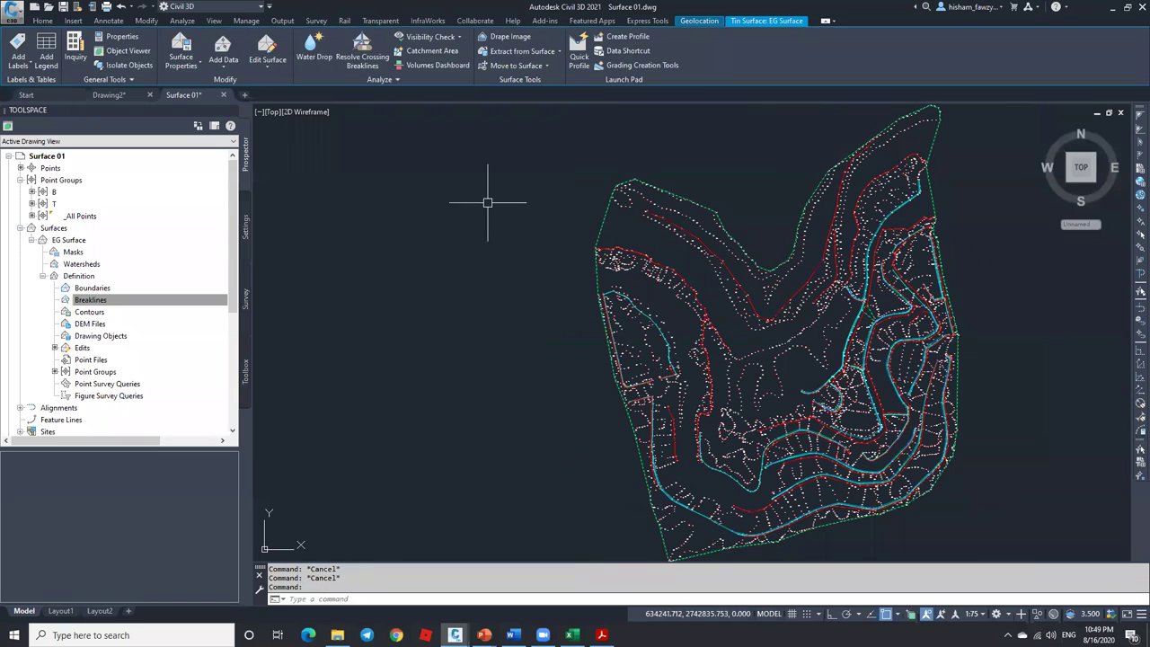
Turn on Triangles in the Display tab of the EG Surface's Border Only style.
right_click(590, 248)
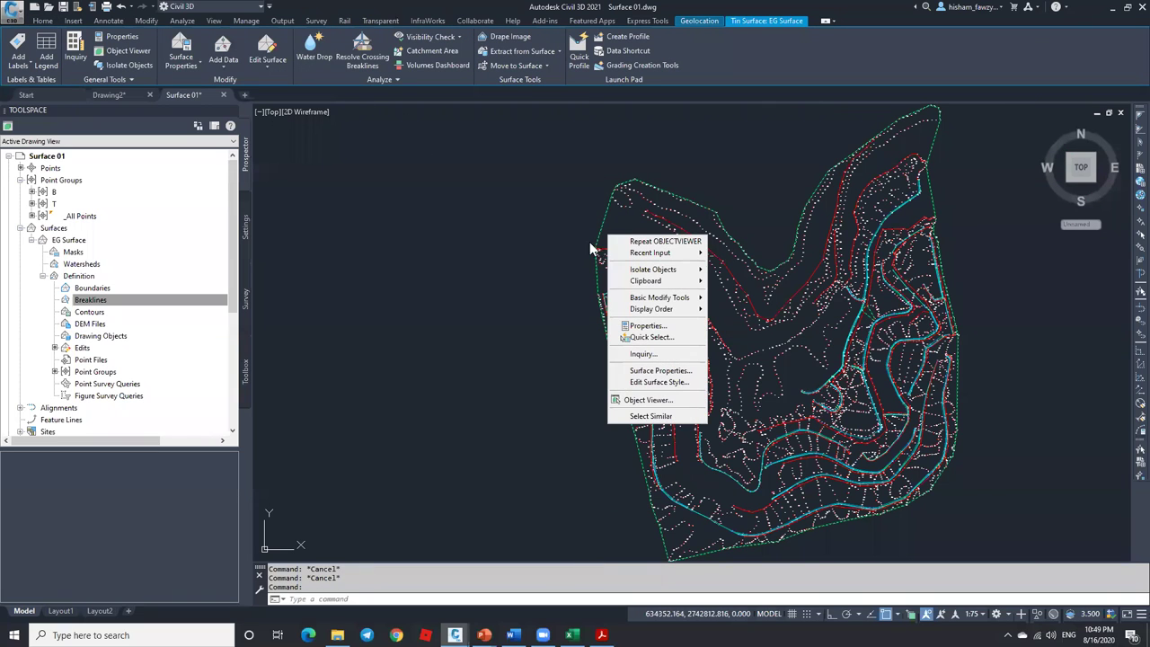
click(661, 384)
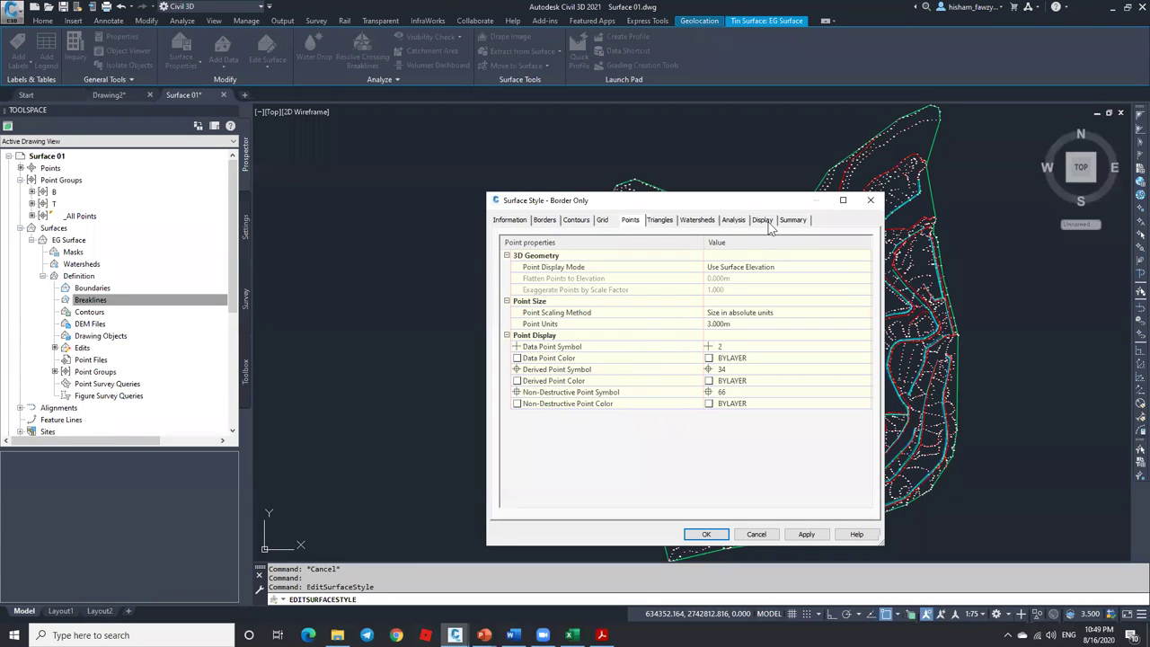
click(762, 220)
click(601, 301)
click(706, 534)
Zoom the plan view to the surface, leaving the visual style unchanged.
scroll(623, 293, down, 5)
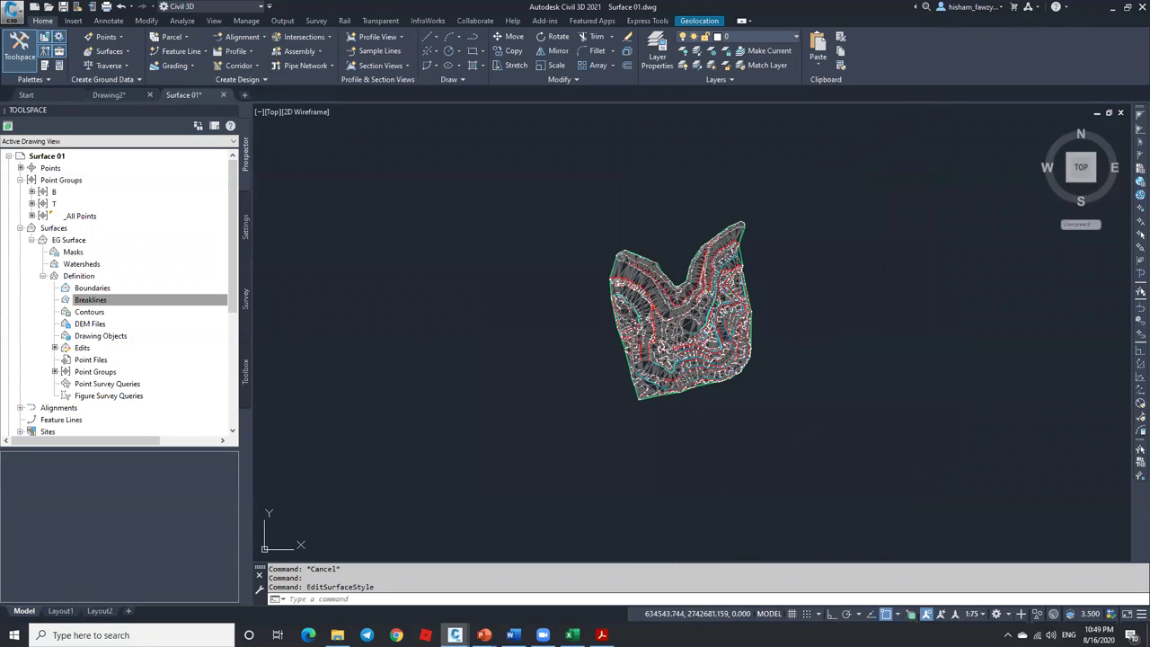
scroll(736, 339, up, 4)
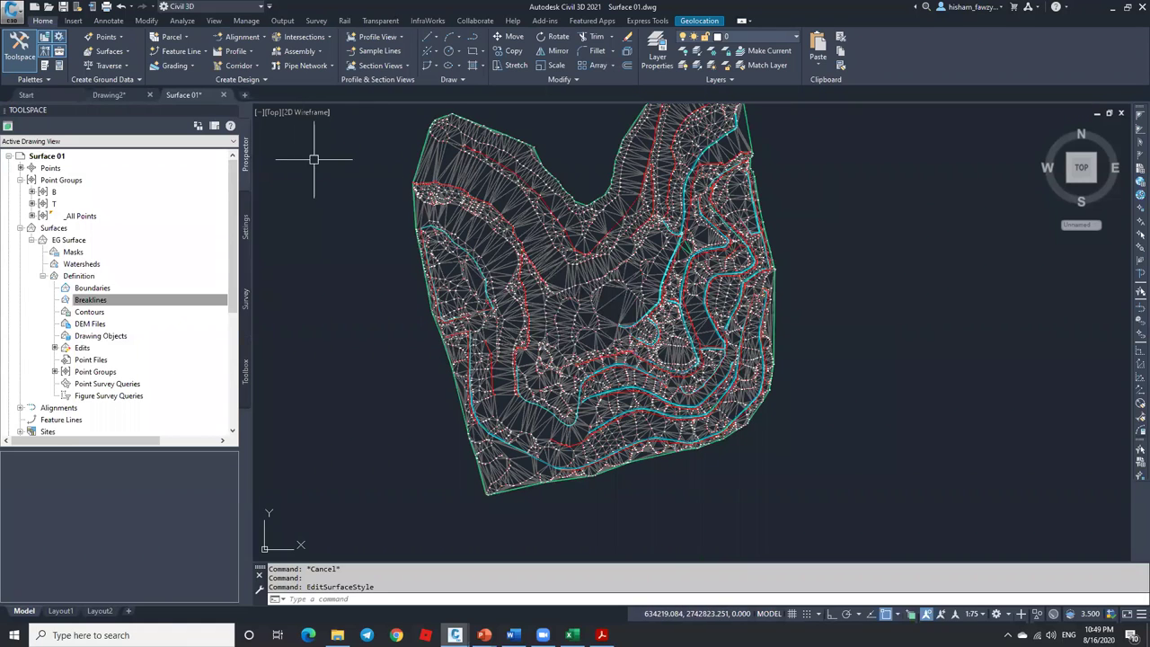
click(307, 113)
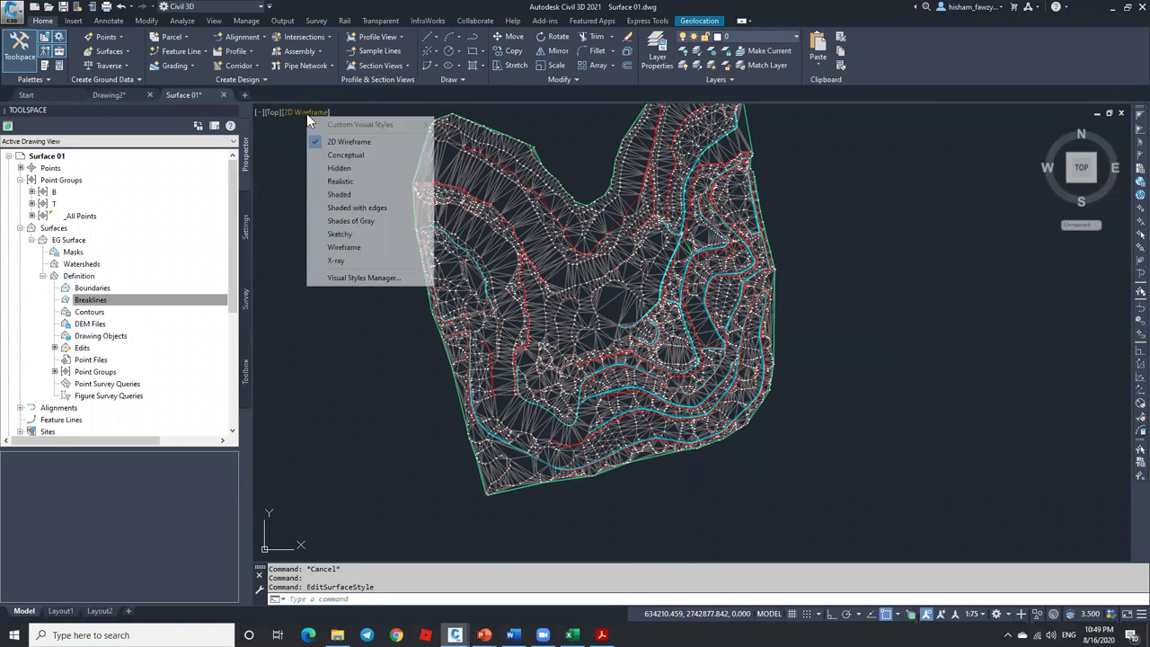
click(366, 155)
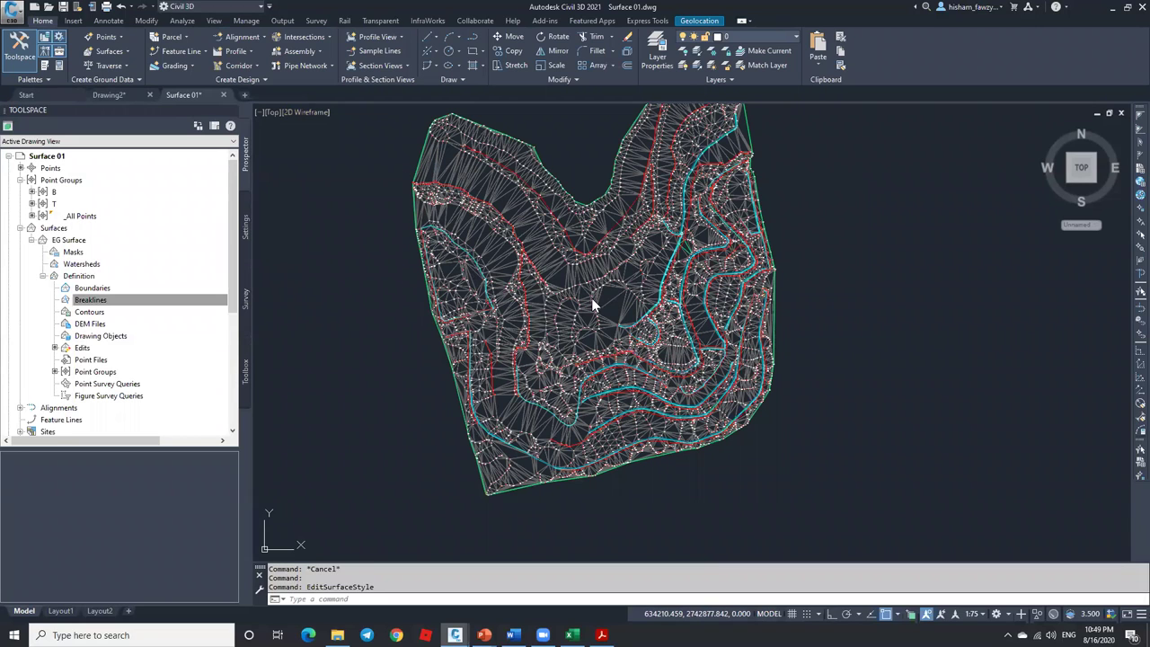
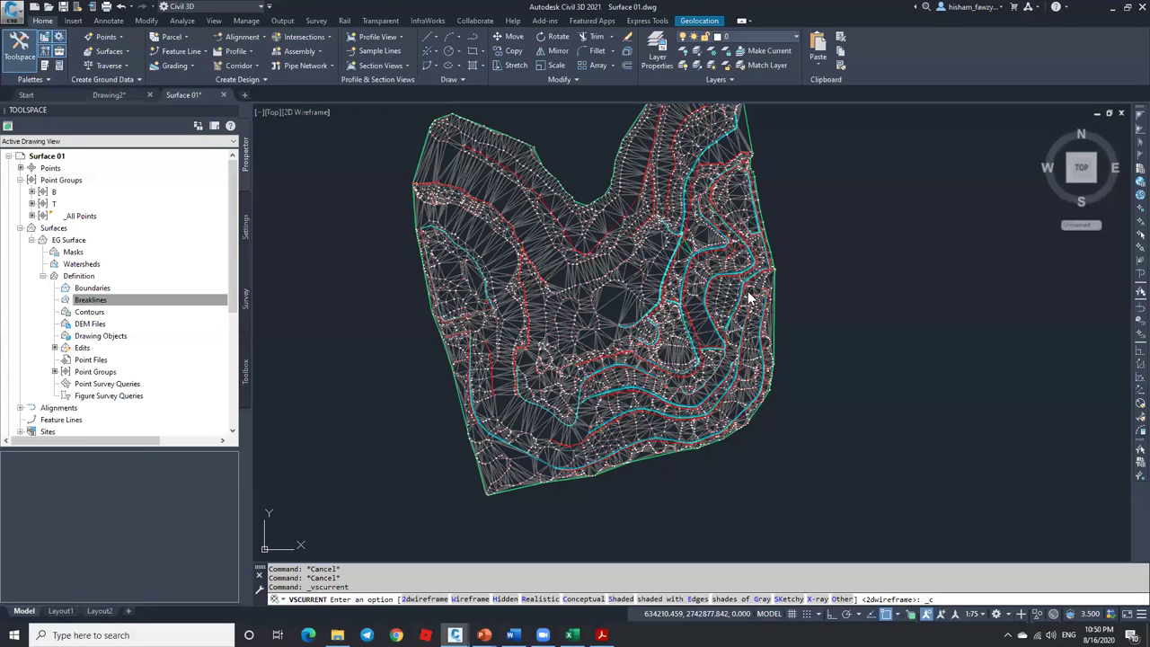
Isolate the EG Surface so only its Conceptual-shaded triangulation stays visible.
key(Escape)
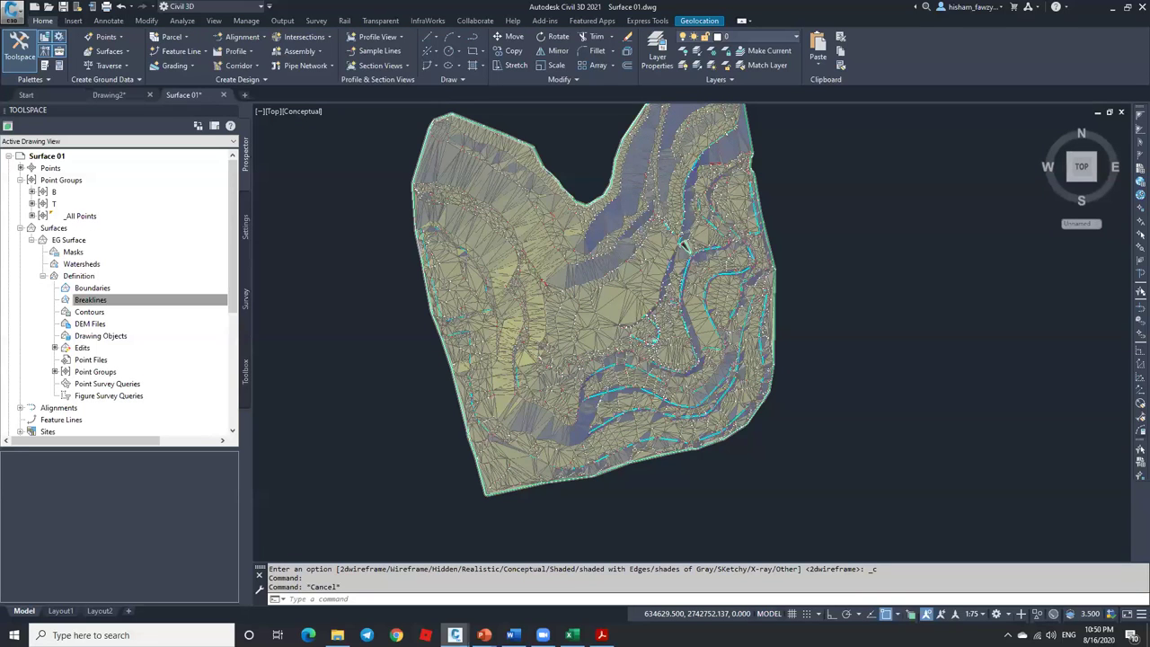
scroll(655, 220, up, 2)
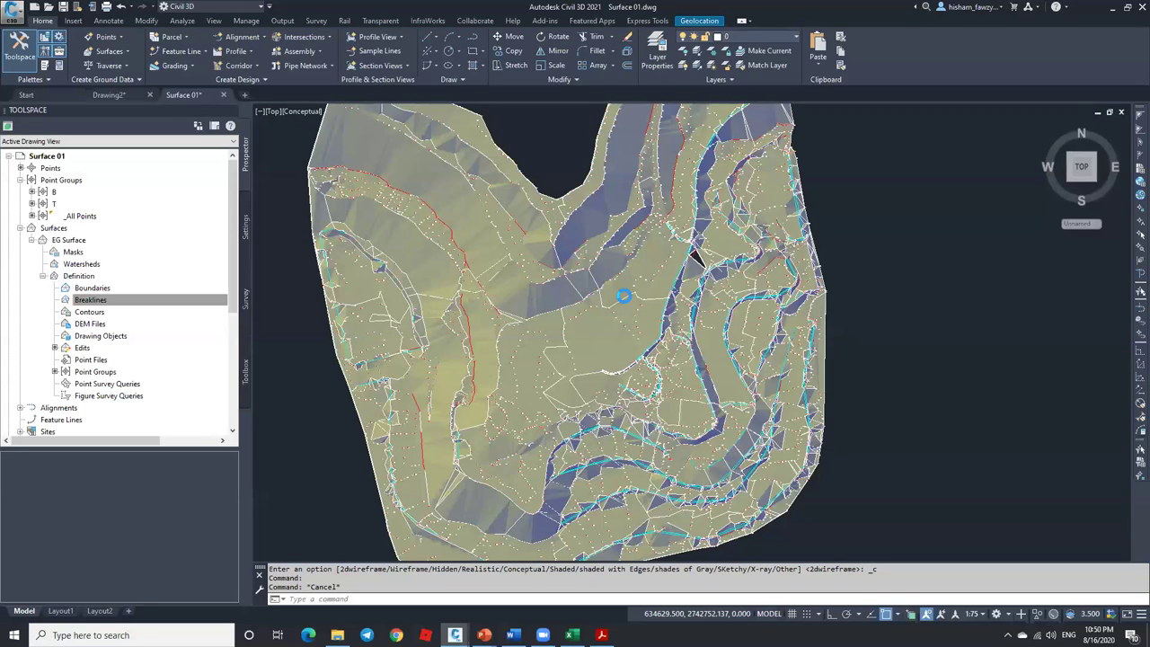
scroll(658, 221, up, 2)
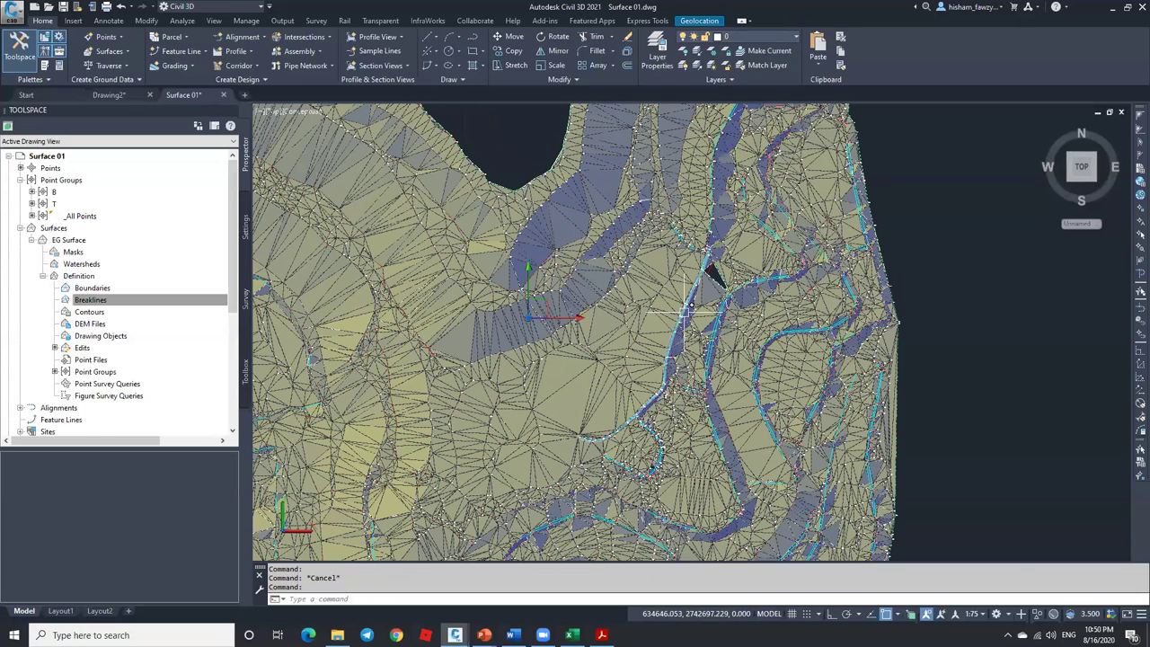
click(658, 221)
click(1037, 614)
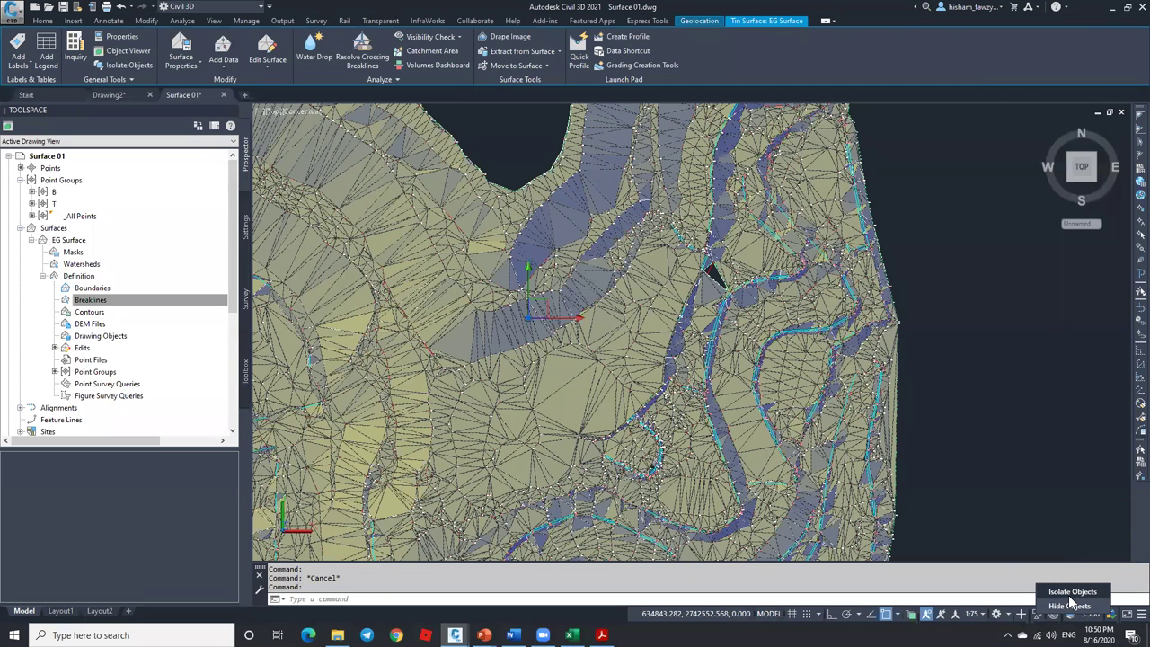
click(1074, 590)
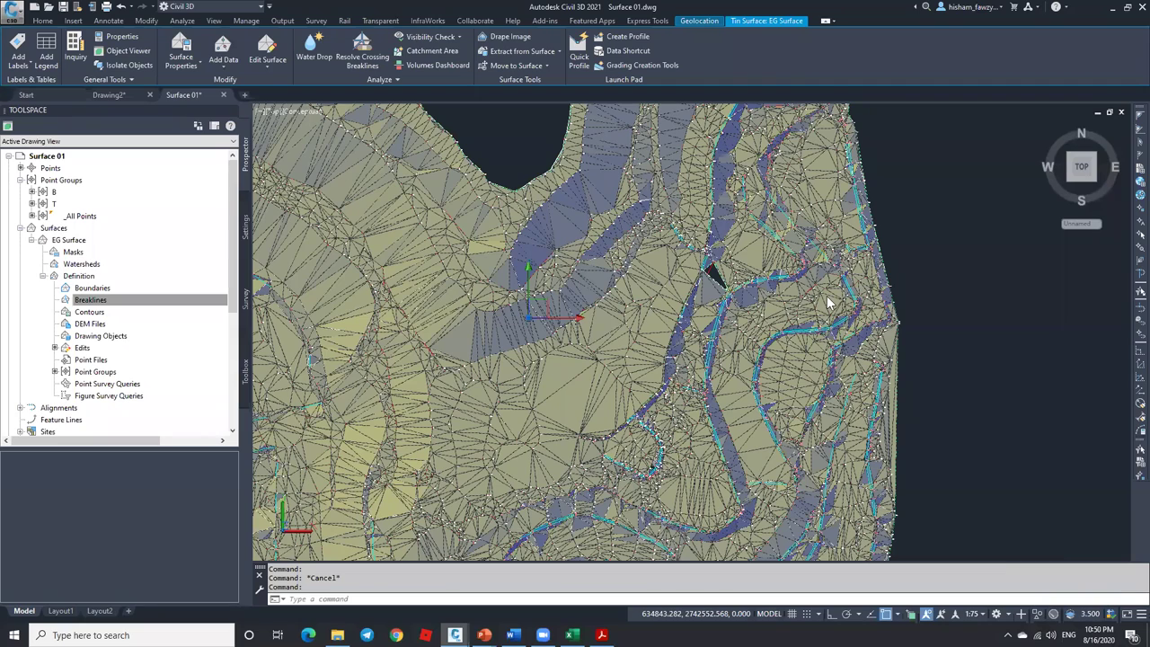
key(Escape)
scroll(701, 260, down, 5)
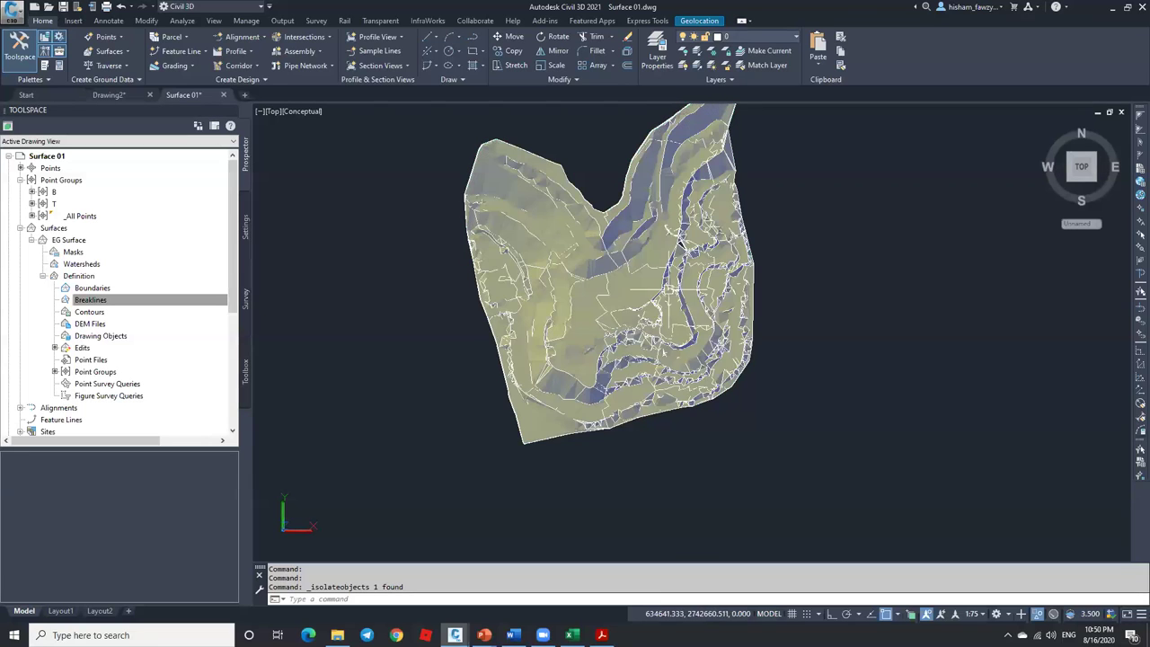
Tilt the view and swap two triangle edges near the lower middle of the EG Surface.
shift+middle_drag(670, 334, 663, 204)
scroll(660, 393, up, 5)
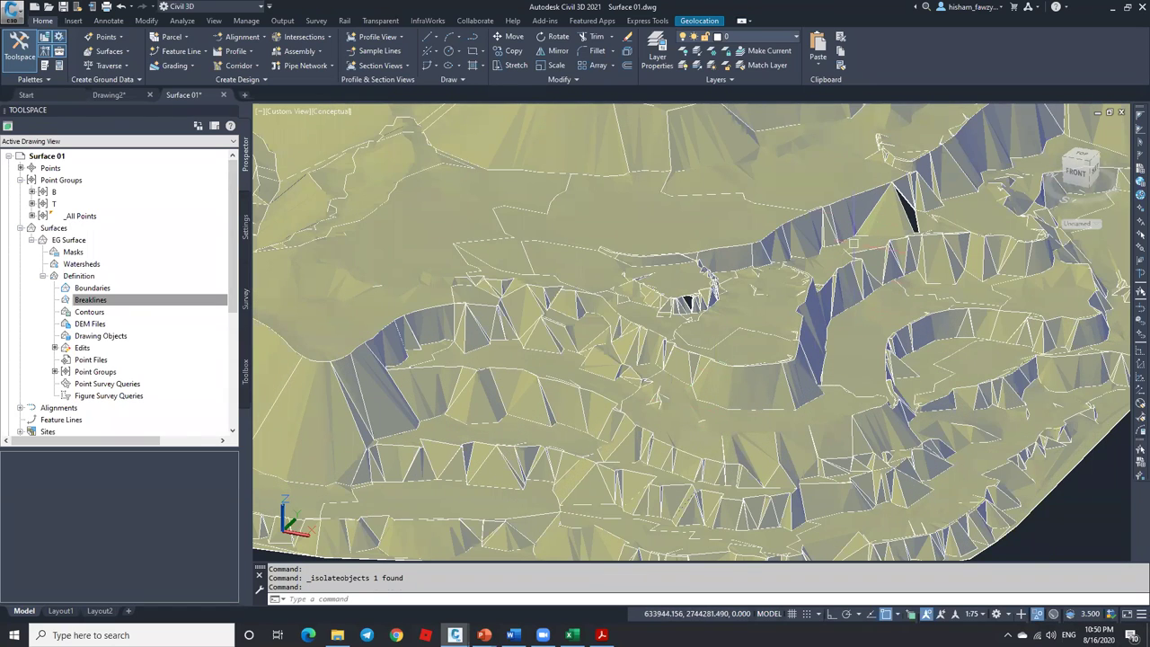
scroll(834, 200, up, 3)
scroll(834, 200, down, 2)
scroll(542, 336, down, 3)
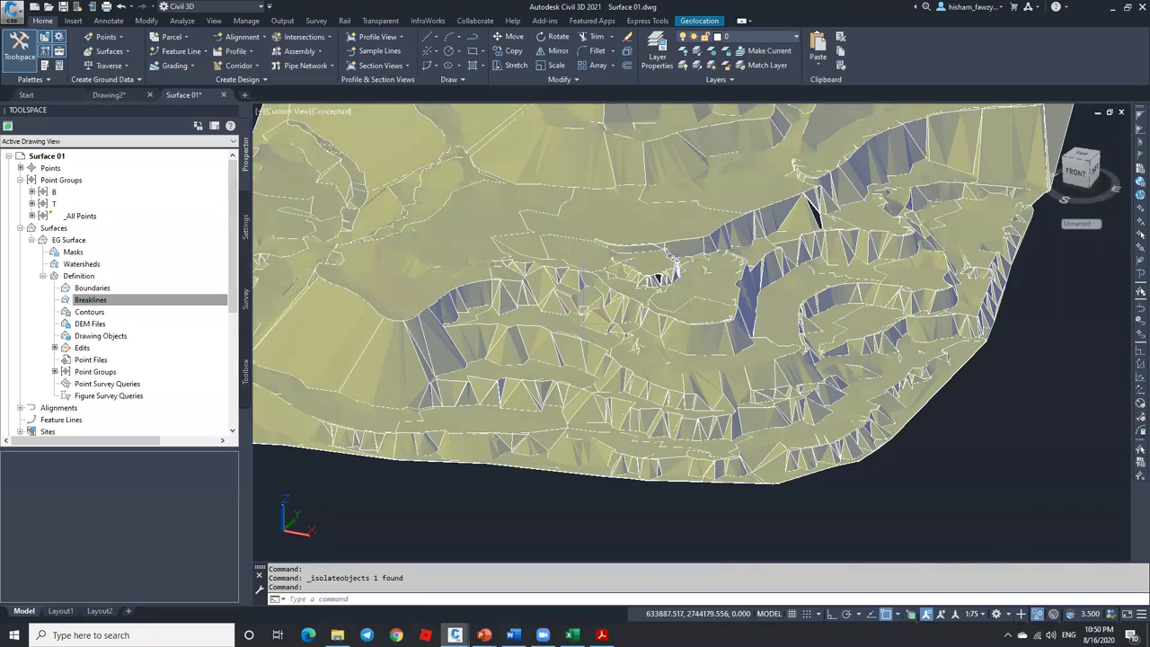
scroll(542, 337, up, 5)
click(542, 337)
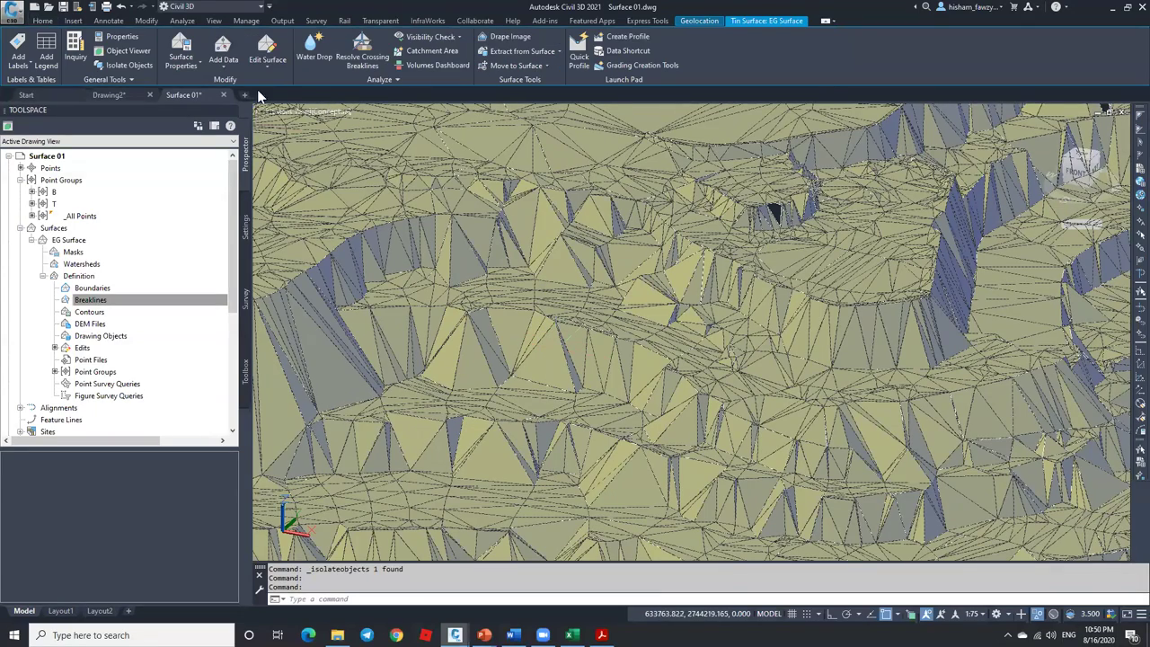
click(271, 63)
click(284, 130)
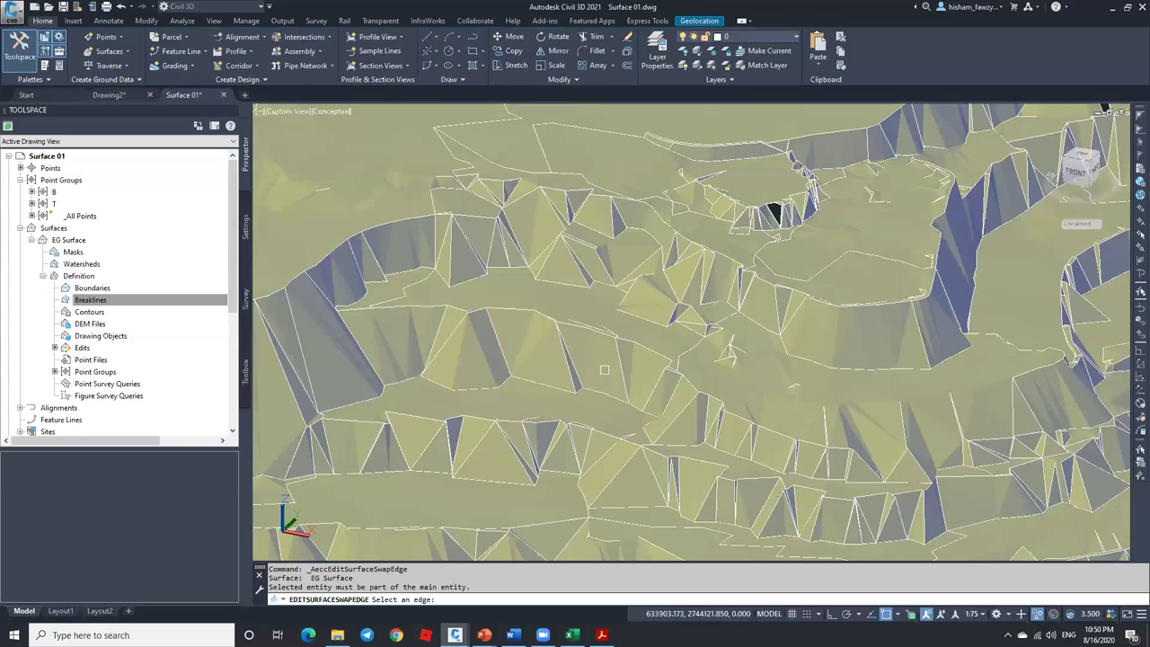
scroll(575, 378, up, 3)
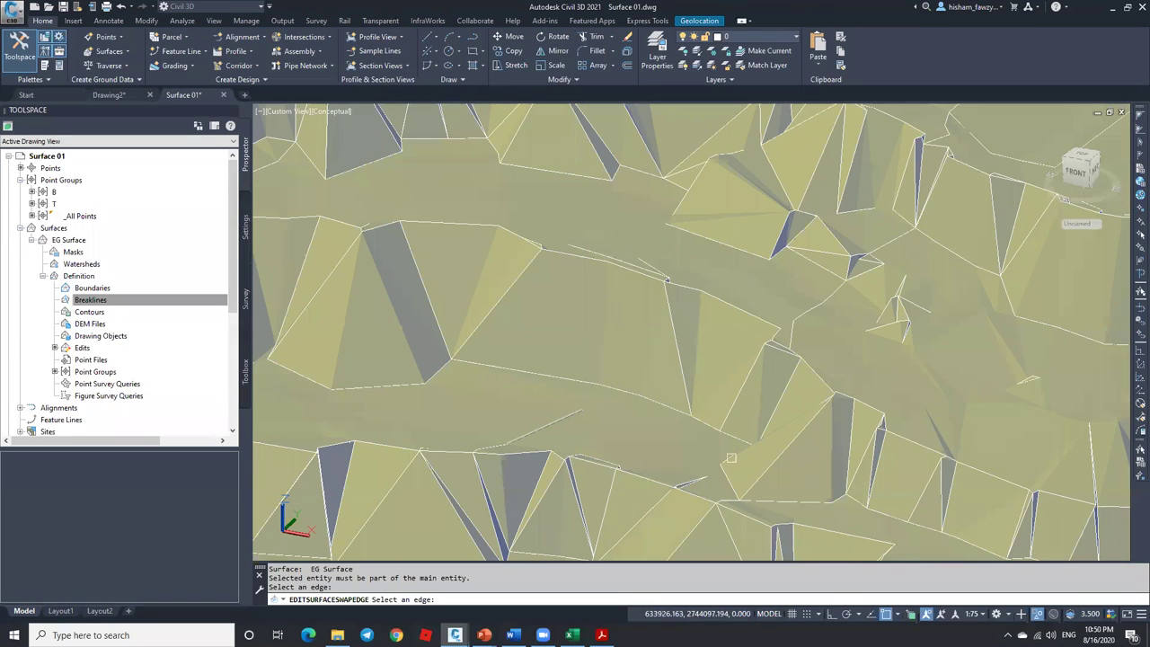
click(769, 469)
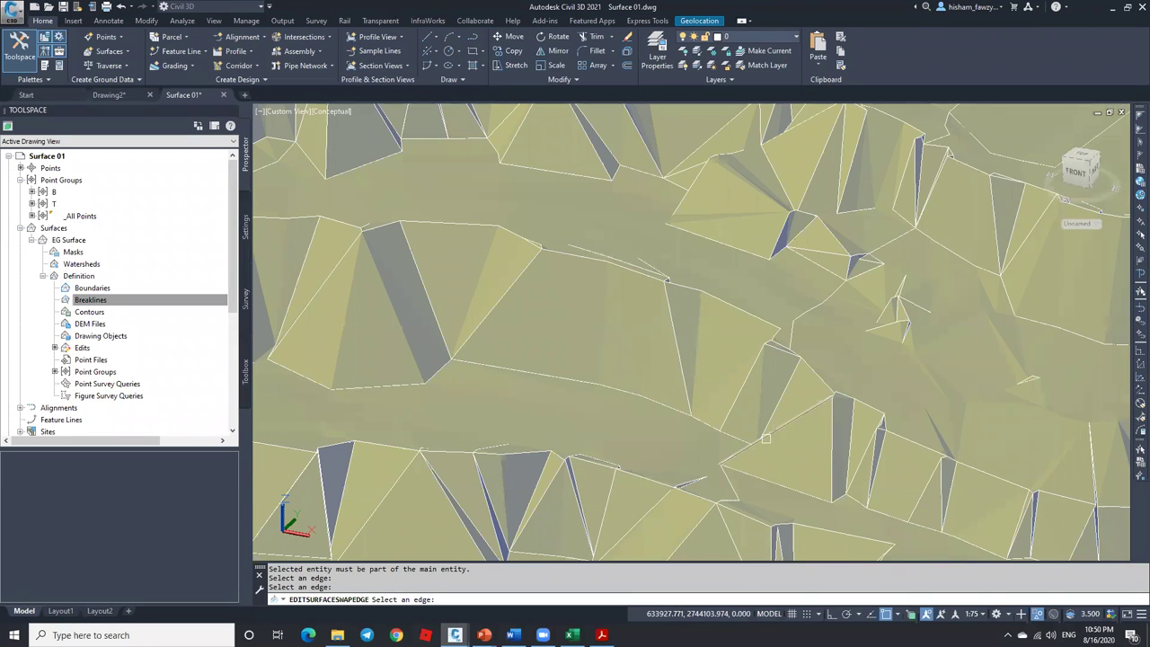
click(790, 440)
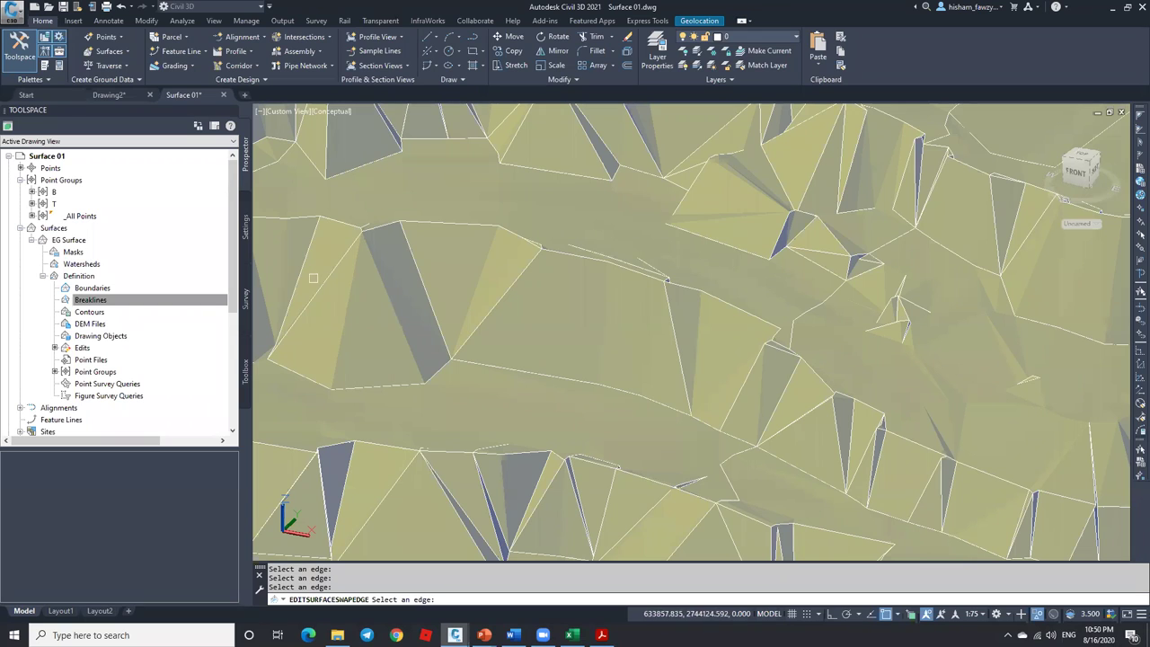
Swap five more triangle edges left of centre to reshape the dark triangles.
click(391, 300)
click(355, 289)
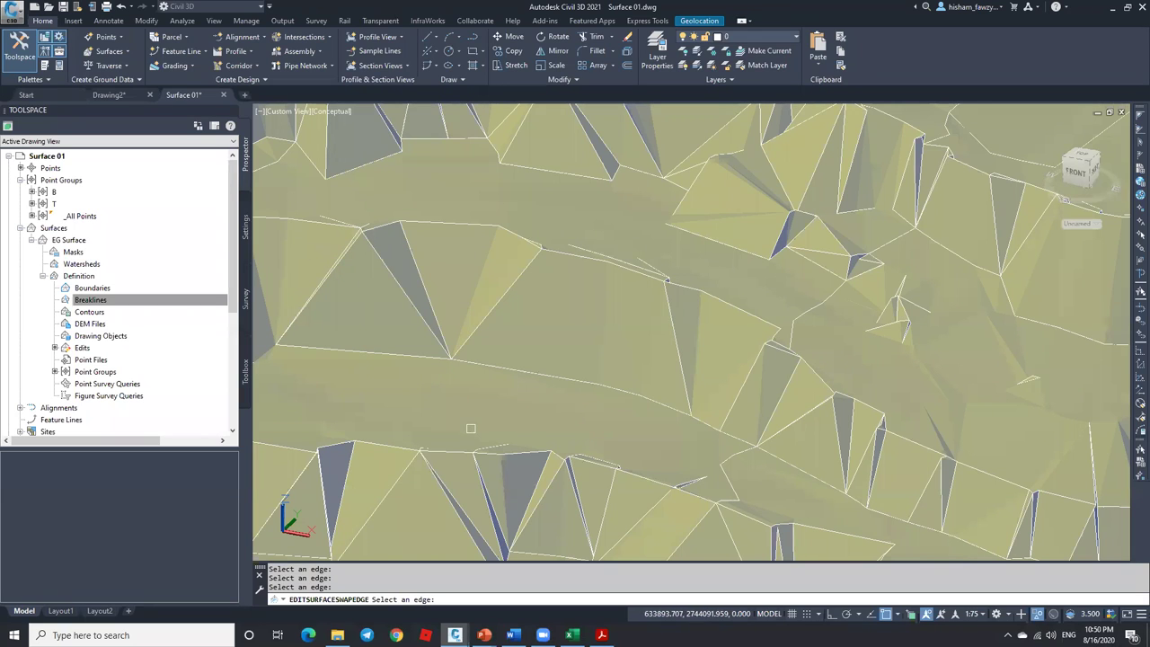
click(428, 290)
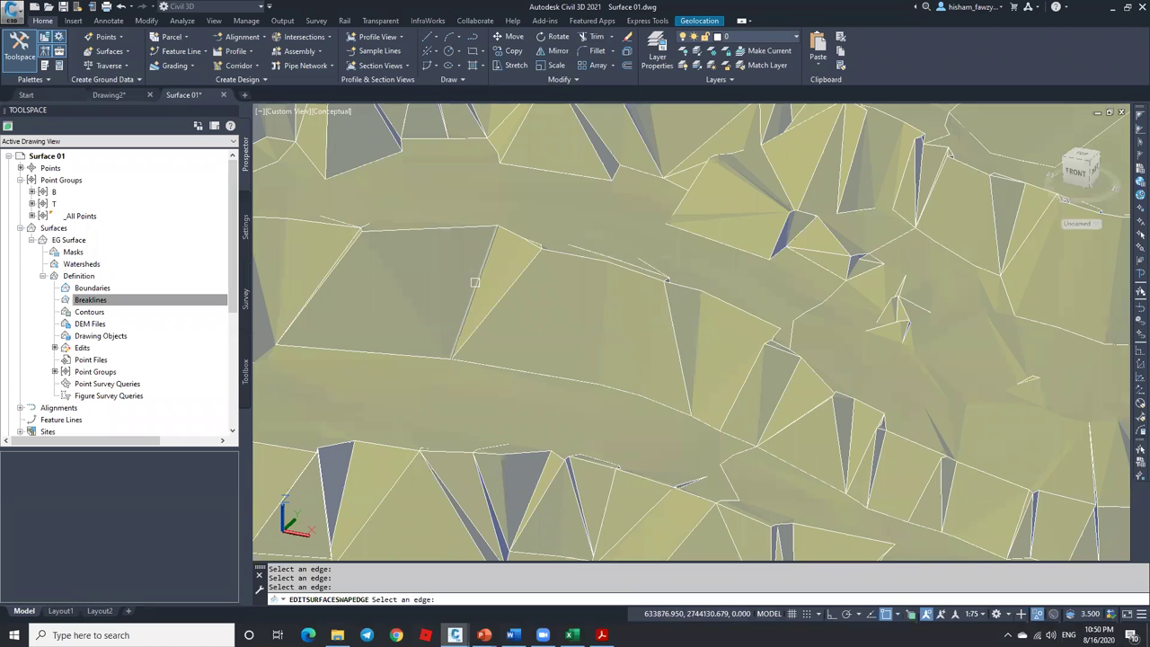
click(476, 282)
click(488, 285)
scroll(465, 274, down, 5)
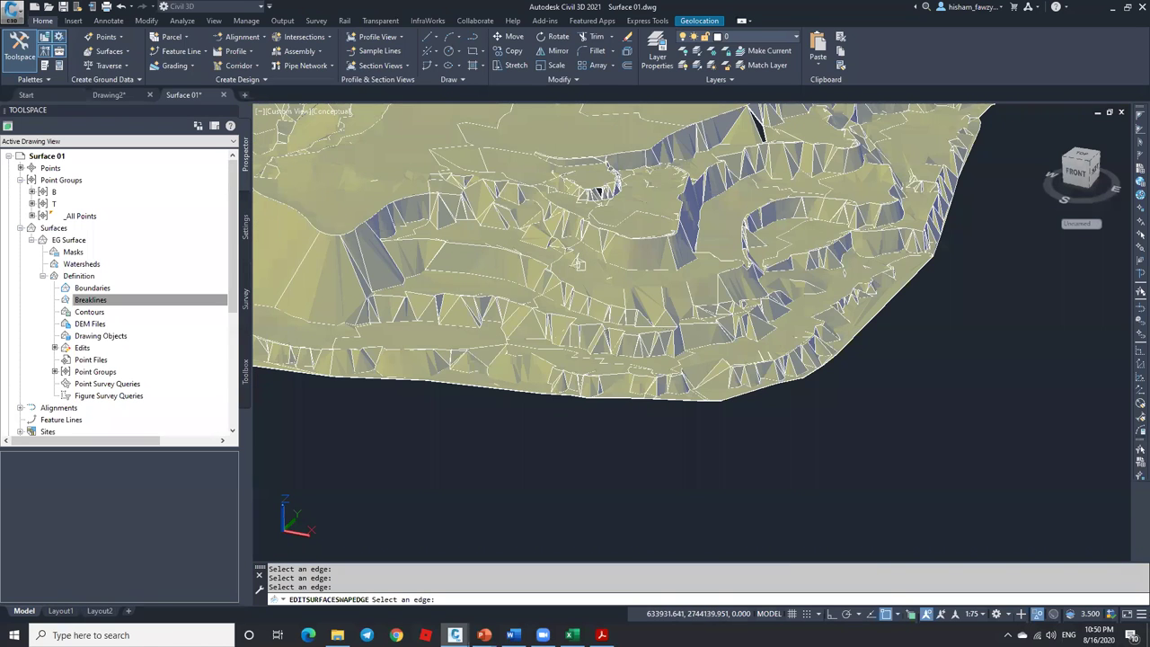
key(Escape)
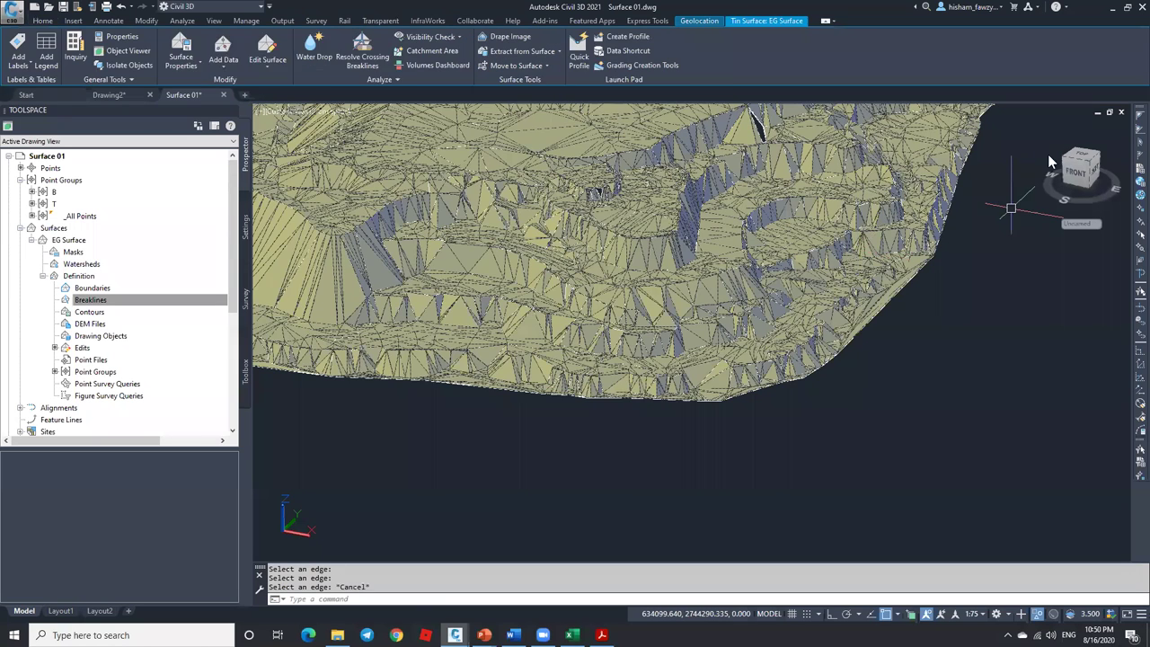
Return to the top view in 2D Wireframe and end object isolation.
click(1082, 158)
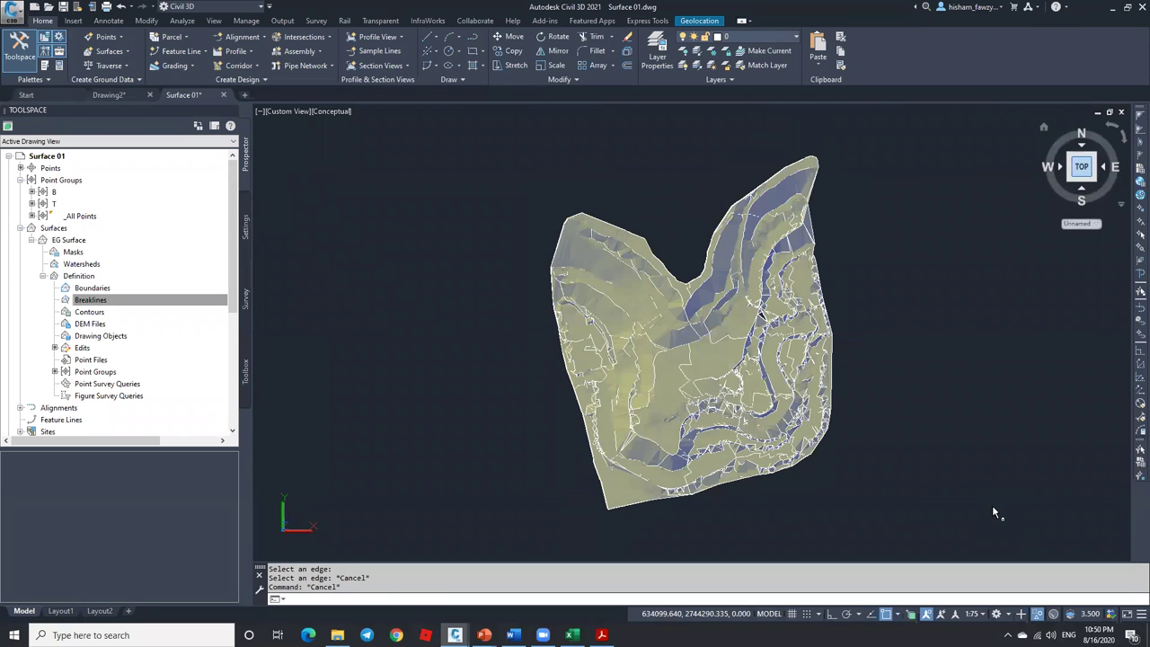
click(300, 112)
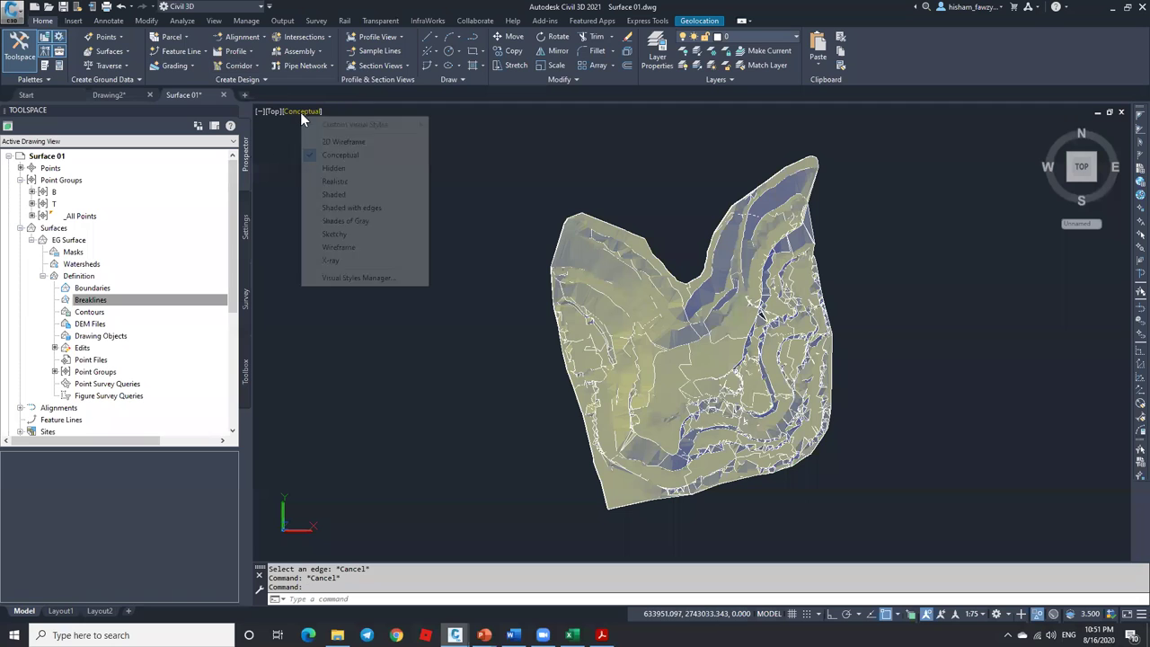
click(328, 142)
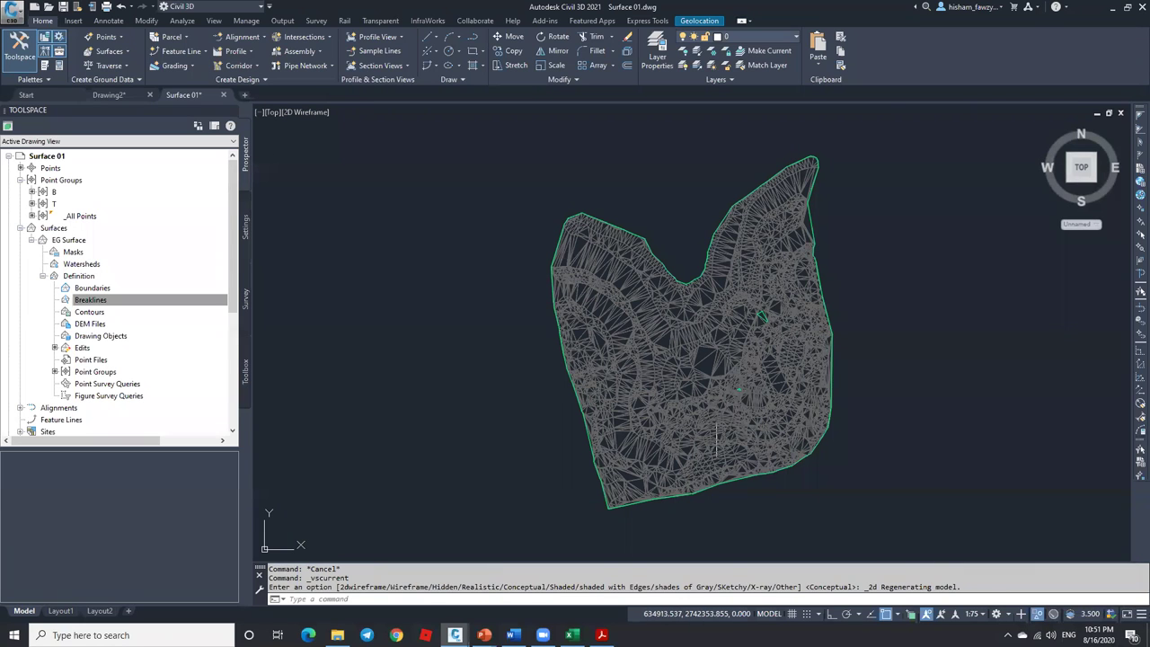
click(1036, 615)
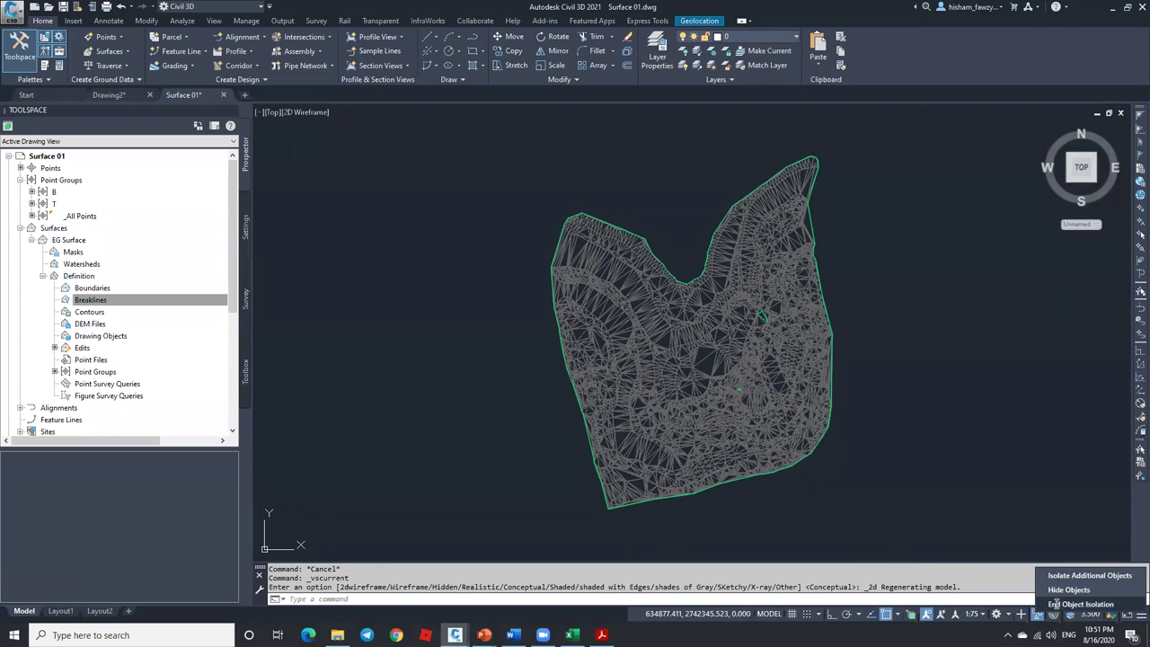
click(1056, 604)
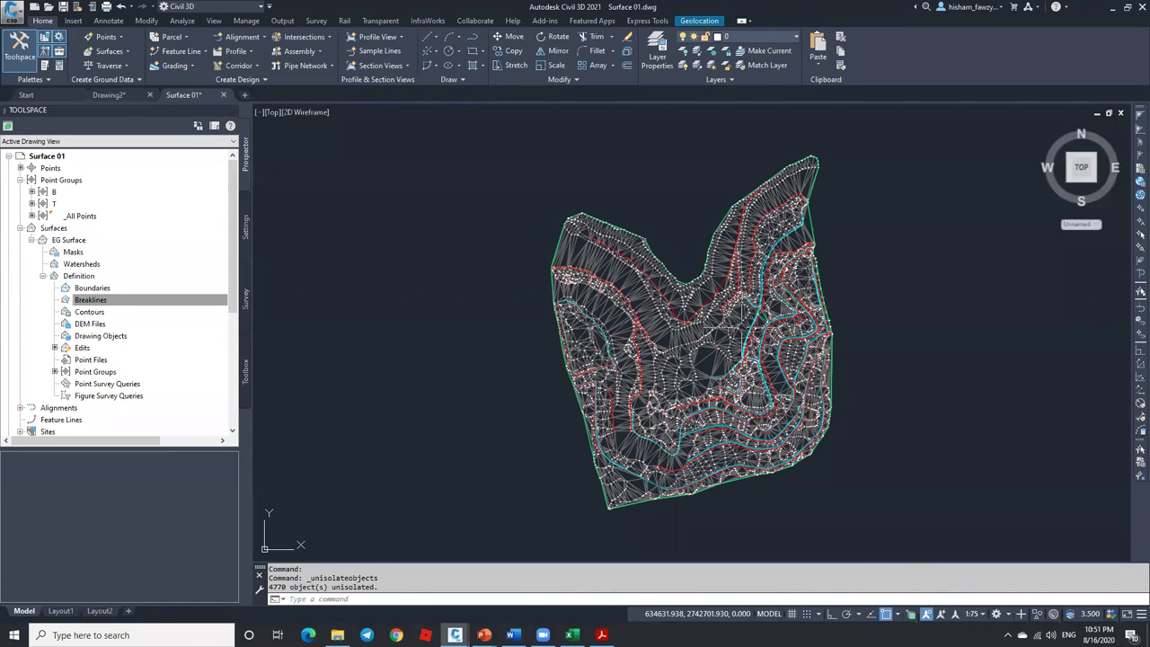
Select a breakline to inspect its vertices, then bring Photos.pdf forward in Acrobat.
scroll(725, 306, up, 6)
scroll(725, 306, up, 5)
key(Escape)
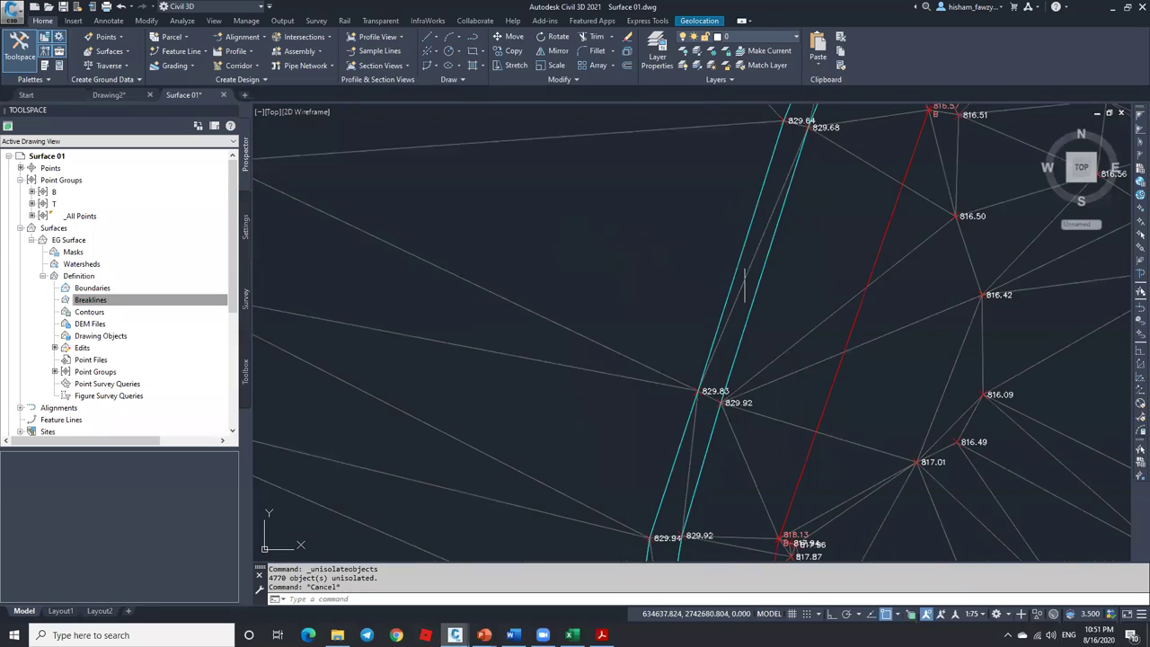
scroll(673, 277, down, 2)
click(695, 228)
scroll(694, 228, up, 2)
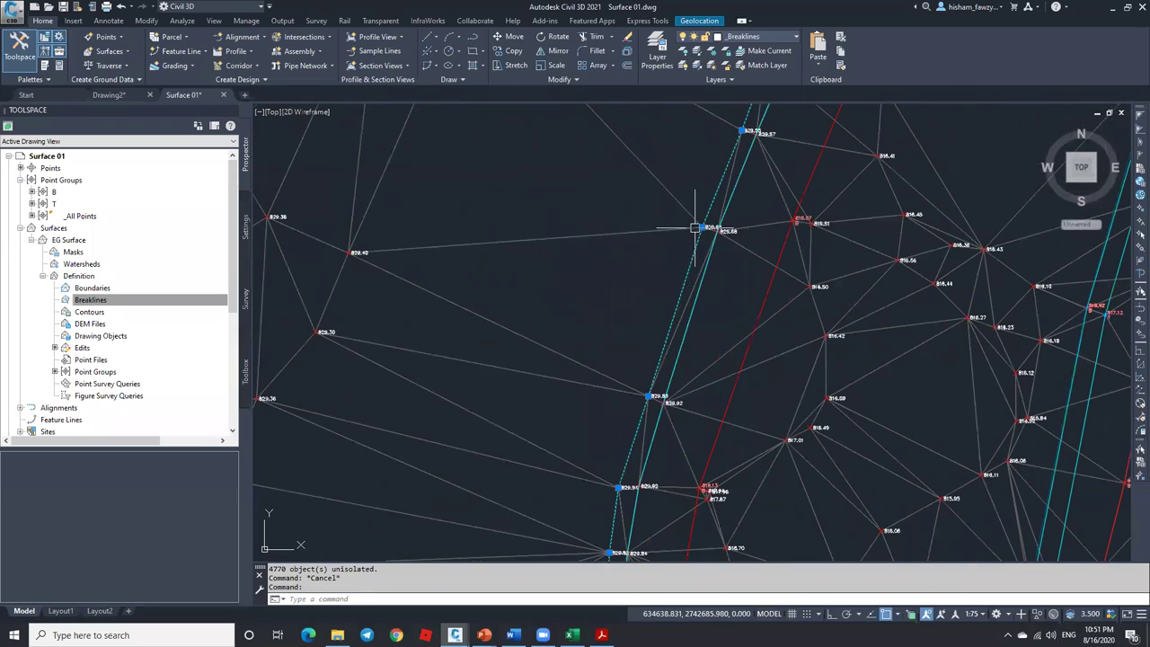
scroll(699, 238, up, 3)
scroll(698, 248, down, 4)
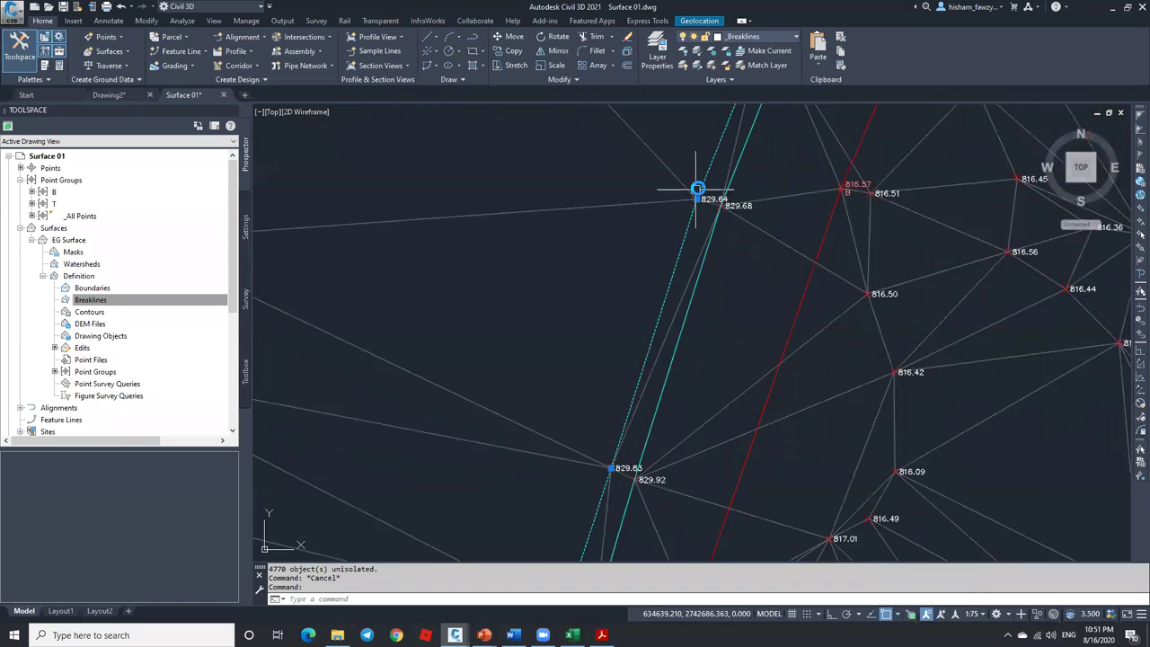
scroll(666, 238, down, 2)
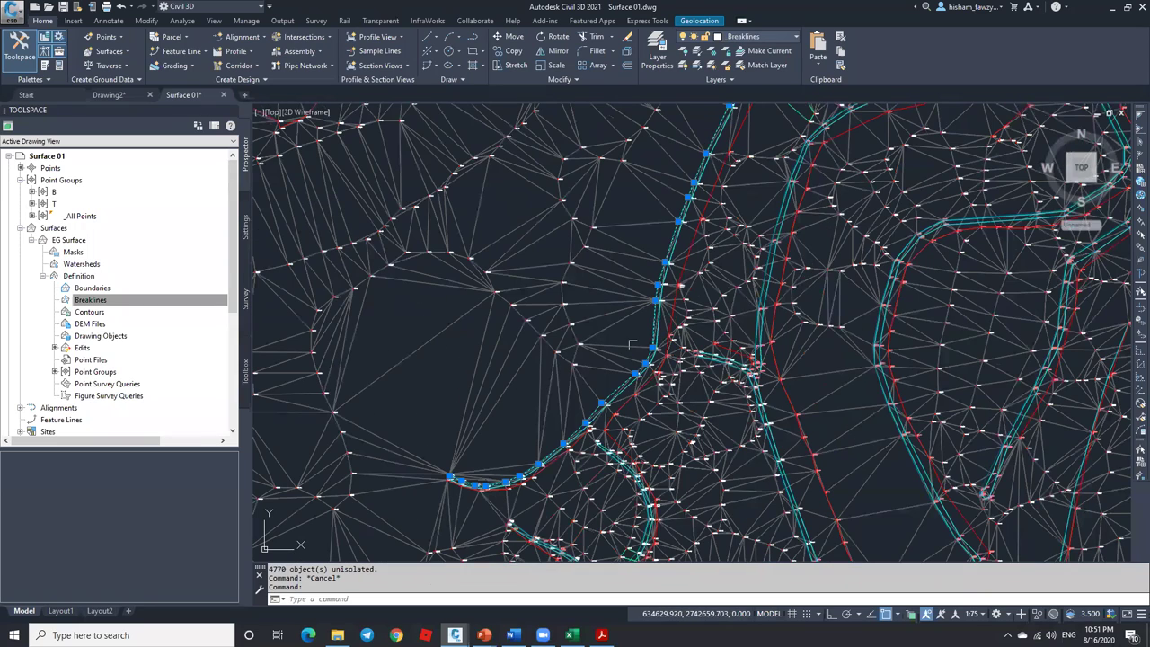
click(601, 635)
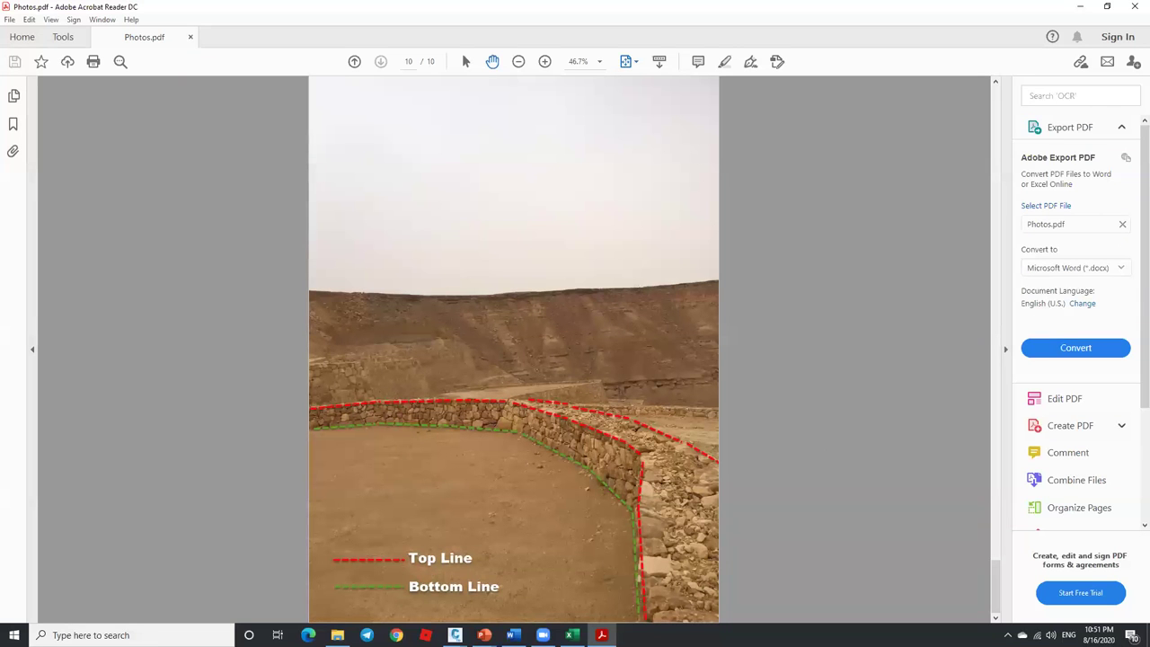
Return to the drawing and browse the points in point group B.
click(1080, 7)
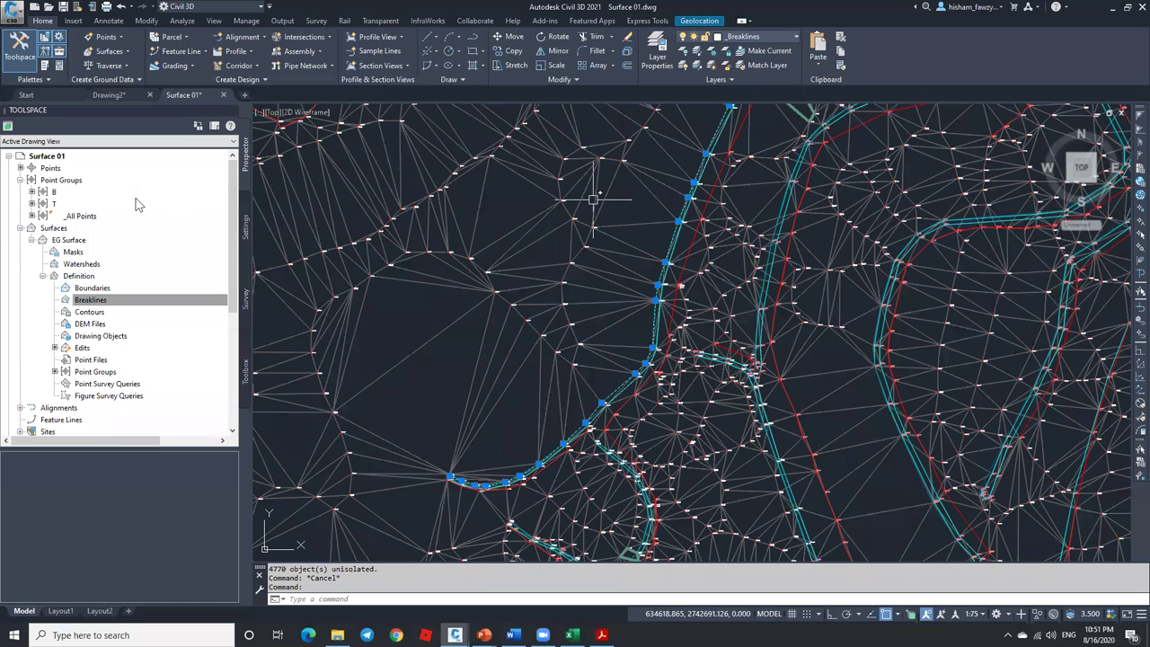
click(54, 191)
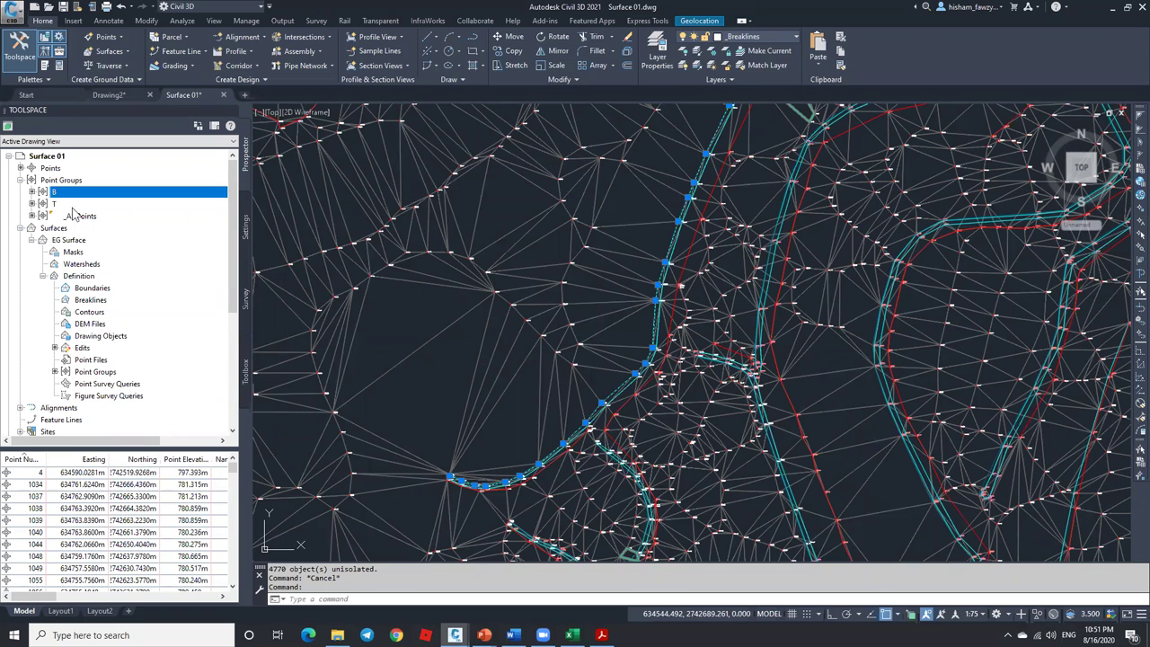
click(76, 204)
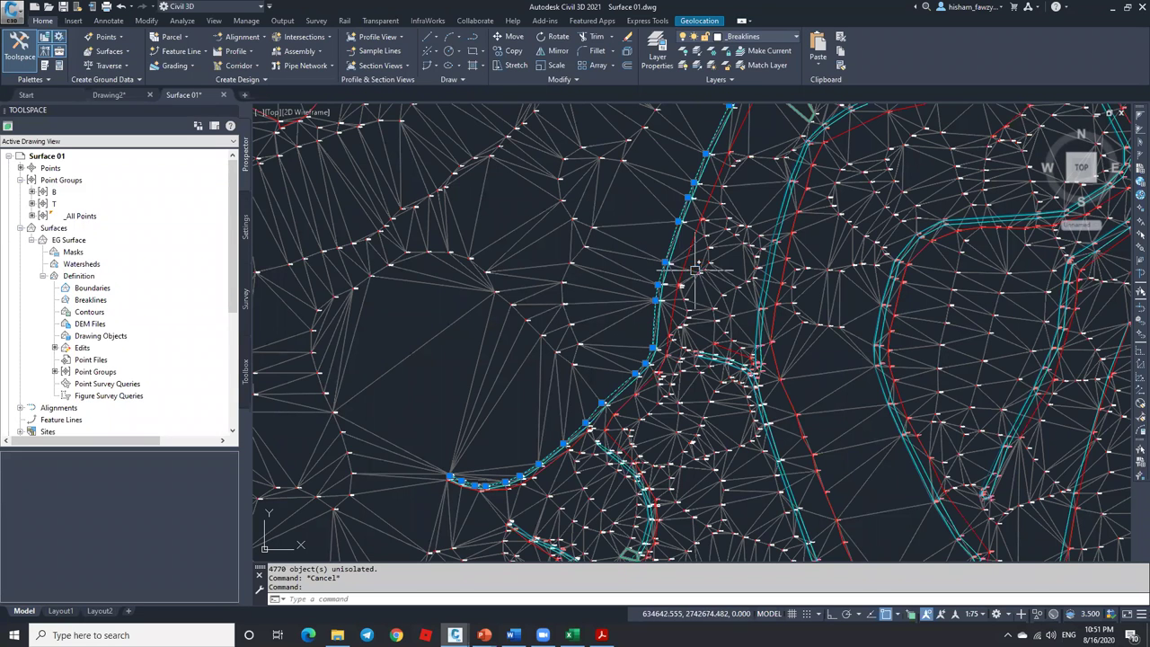
scroll(665, 278, up, 8)
key(Escape)
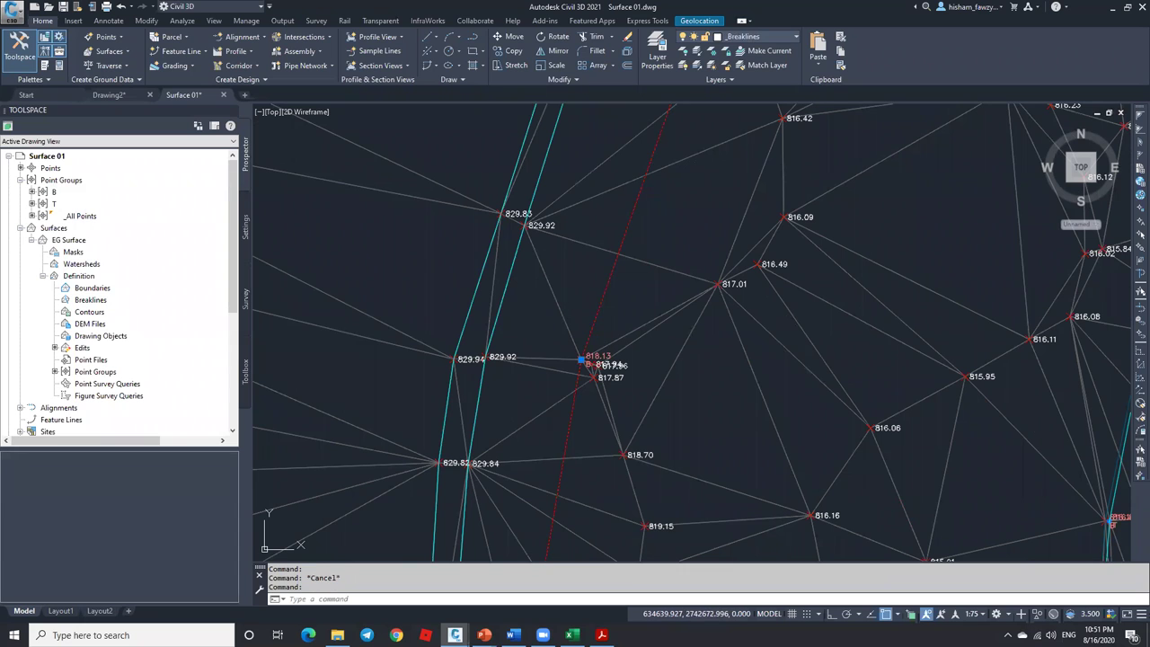
List the details of the point at elevation 829.92.
click(530, 205)
scroll(540, 228, up, 4)
click(499, 213)
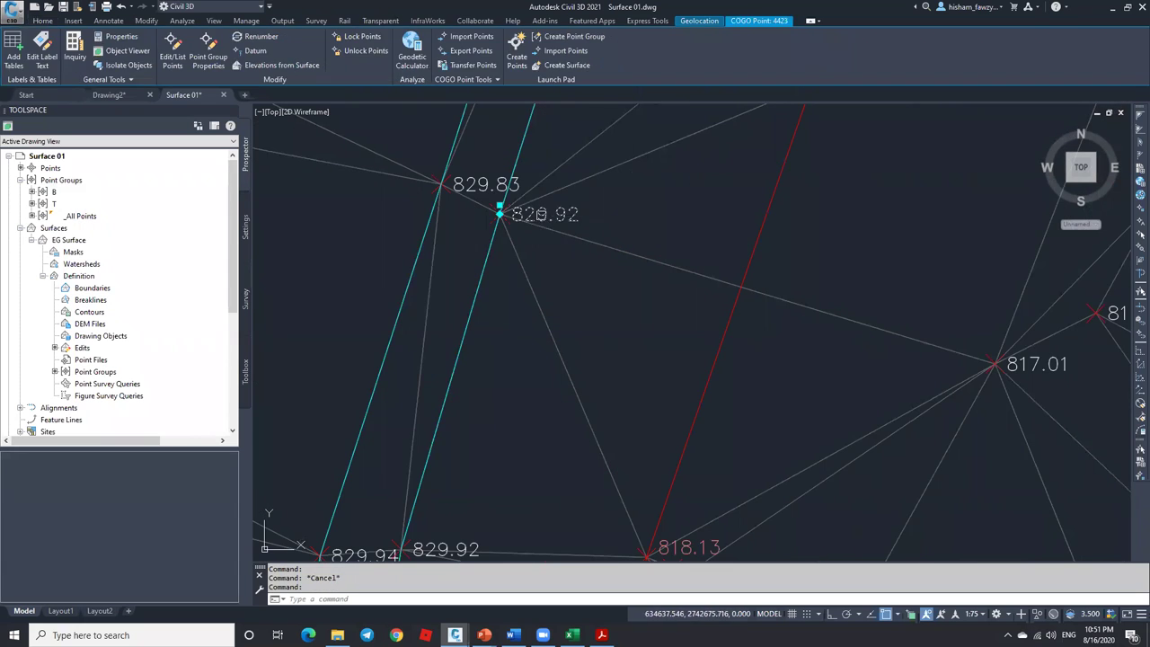
click(172, 52)
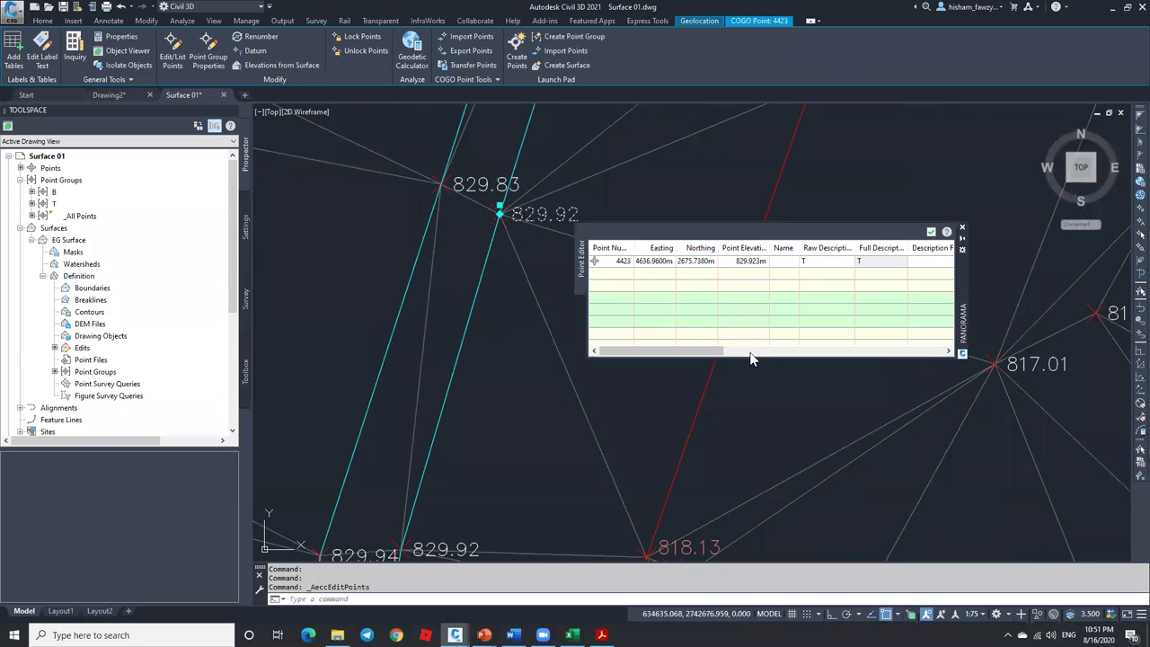
key(Escape)
List the details of the point at elevation 818.13.
click(931, 233)
click(686, 545)
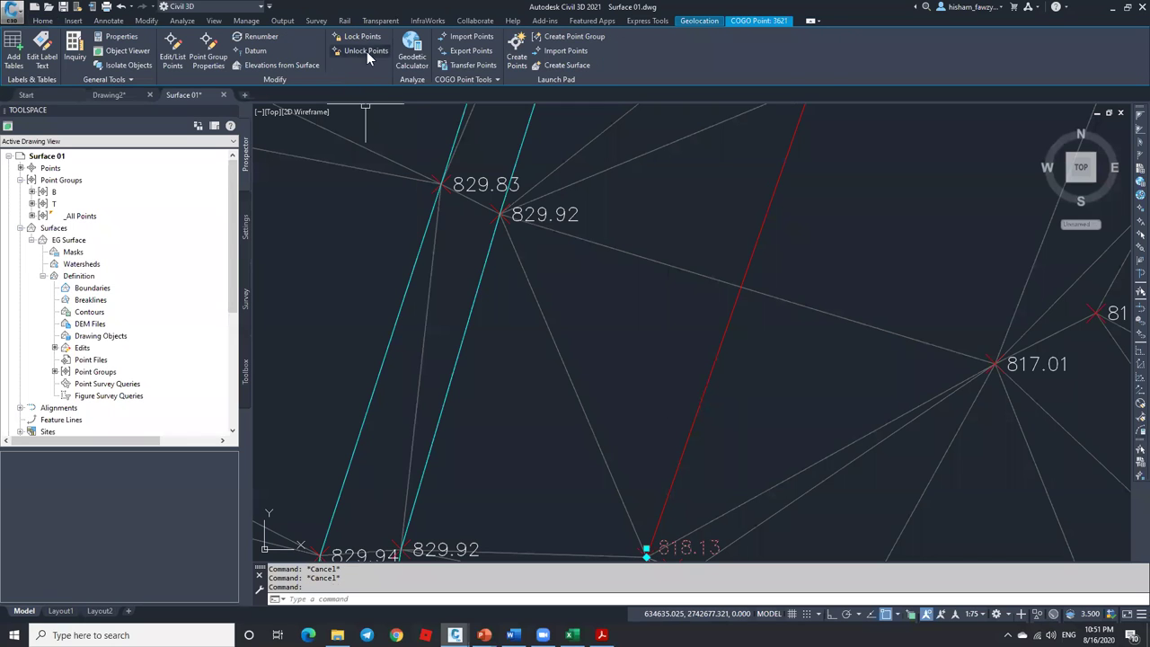
click(173, 52)
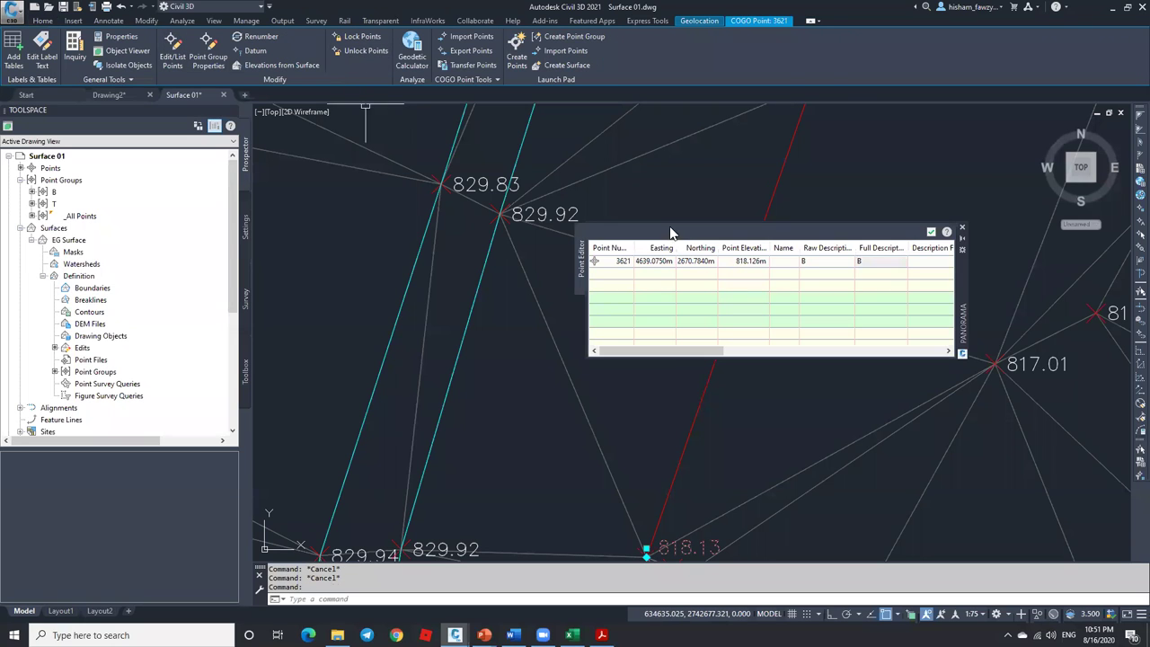
click(931, 233)
key(Escape)
scroll(595, 173, down, 5)
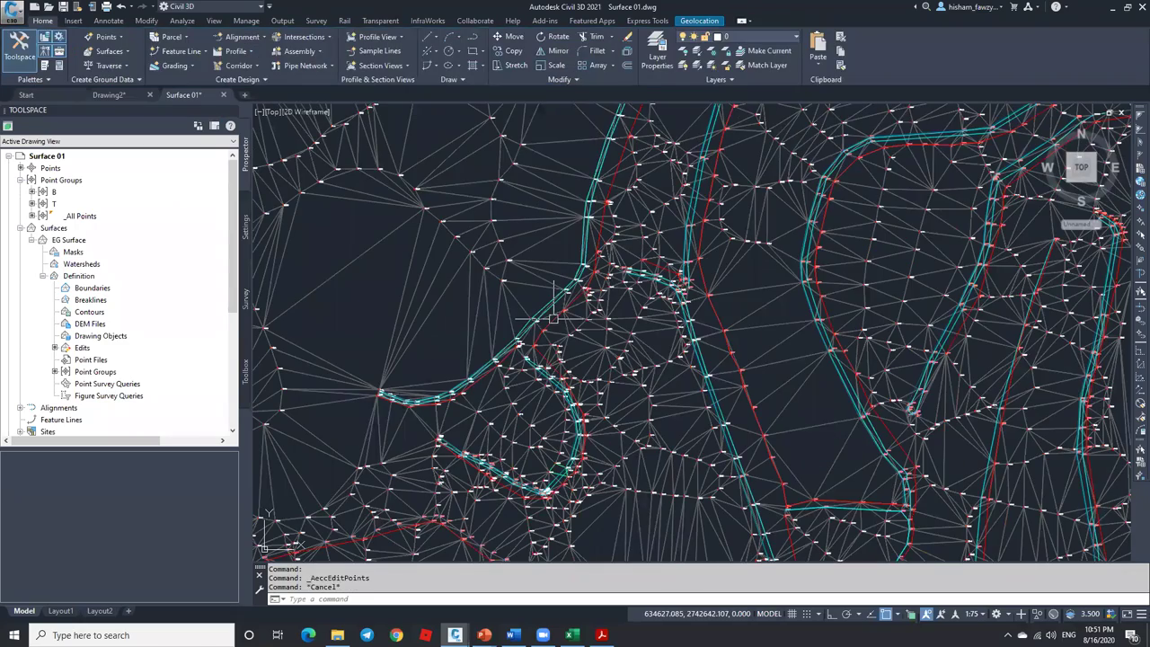
scroll(646, 297, down, 3)
Select a breakline and use Select Similar to gather all matching breaklines.
key(Escape)
scroll(582, 342, up, 6)
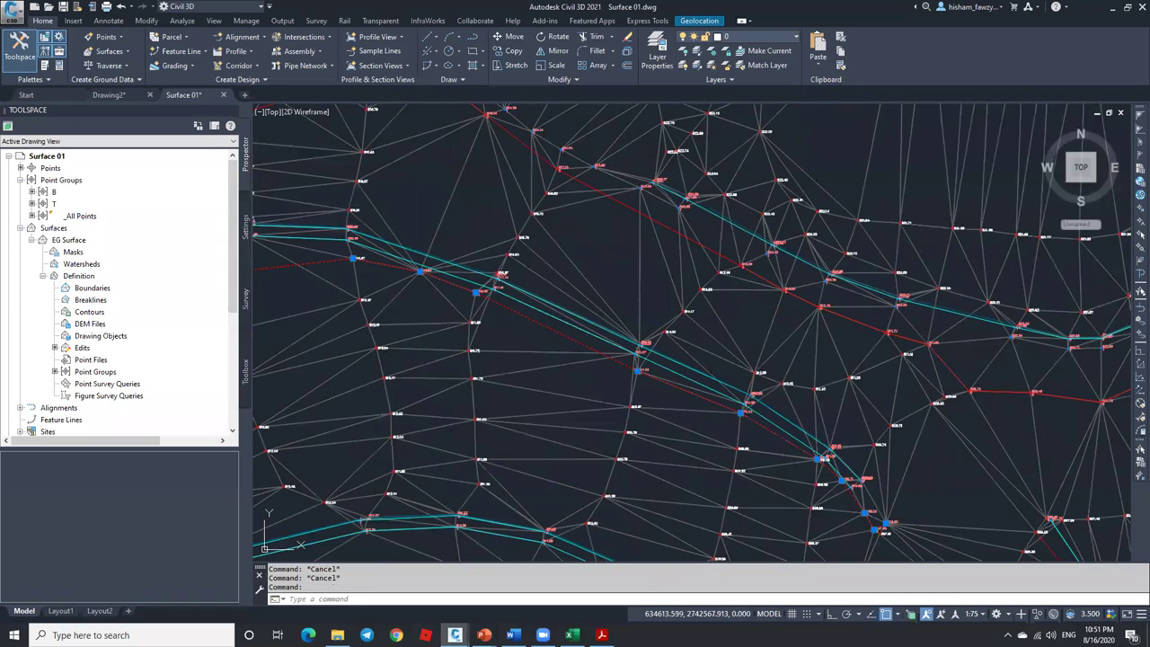
click(547, 319)
scroll(546, 318, up, 4)
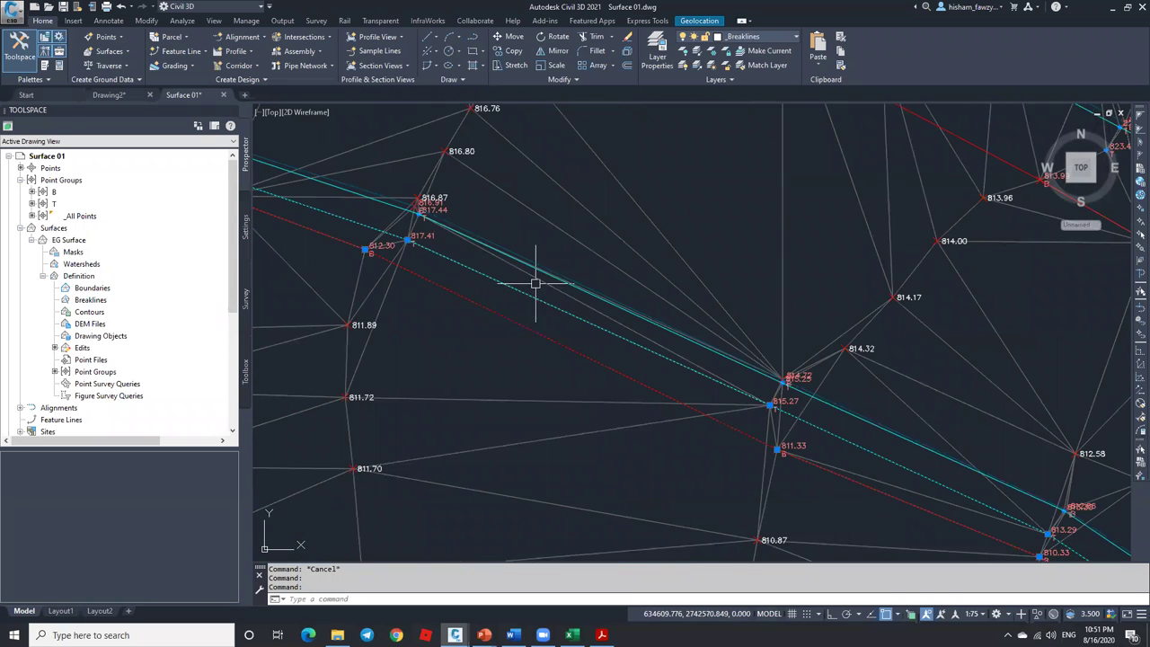
scroll(539, 278, up, 3)
right_click(575, 242)
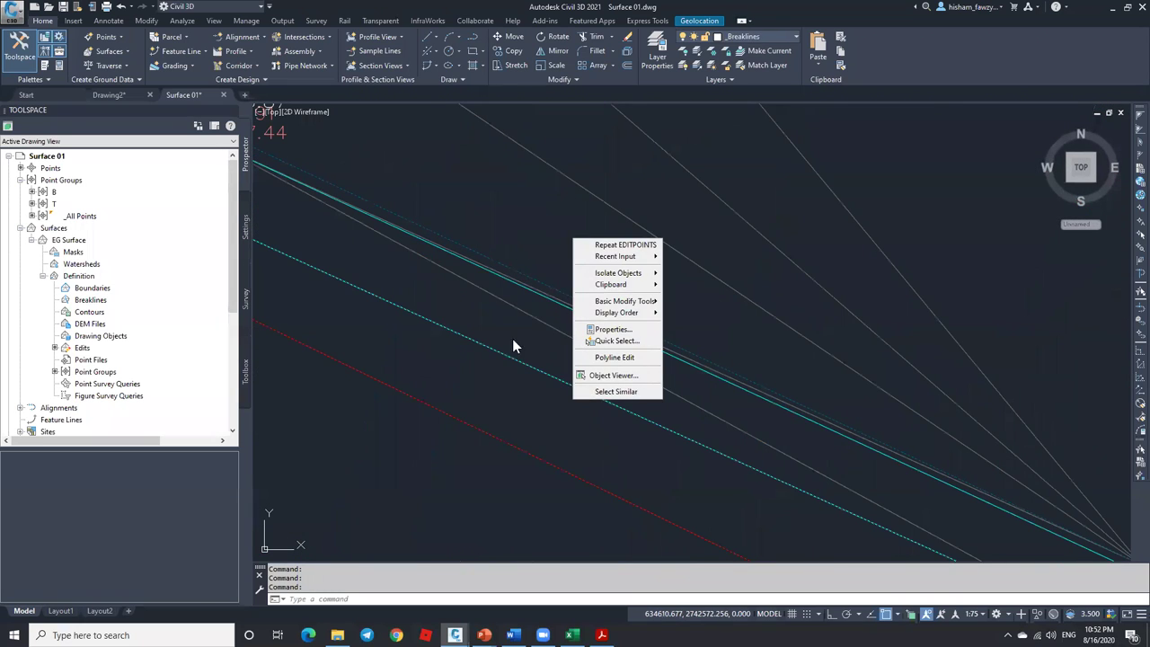
click(620, 391)
scroll(560, 260, down, 5)
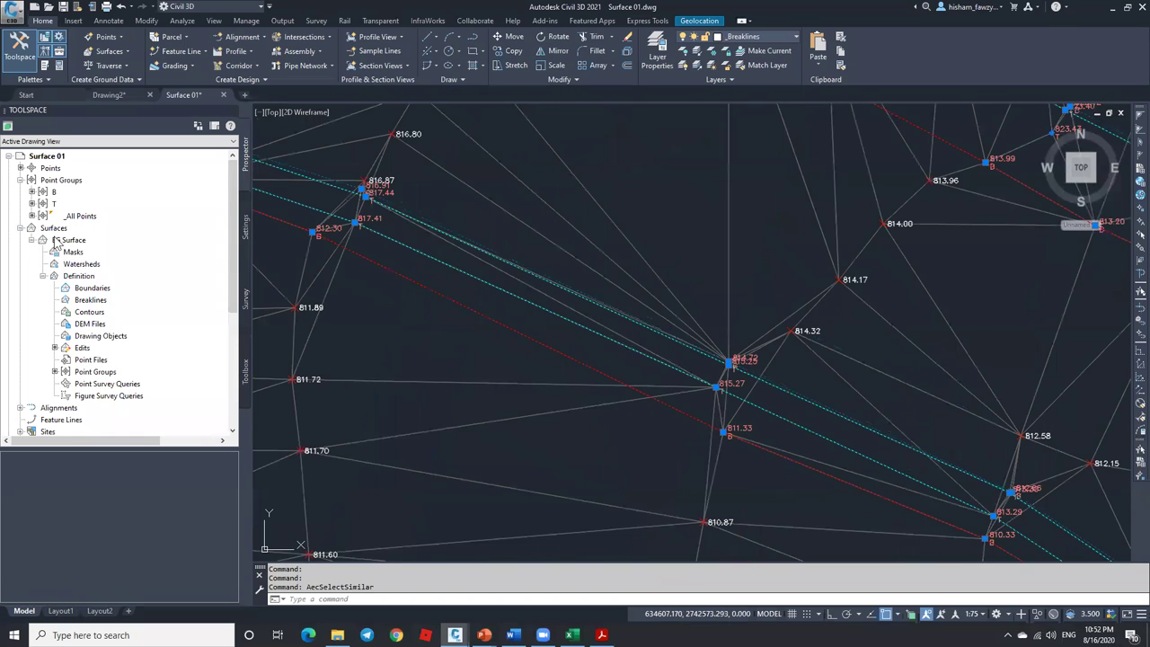
Begin adding breaklines to the EG Surface definition, then cancel and clear the selection.
right_click(115, 308)
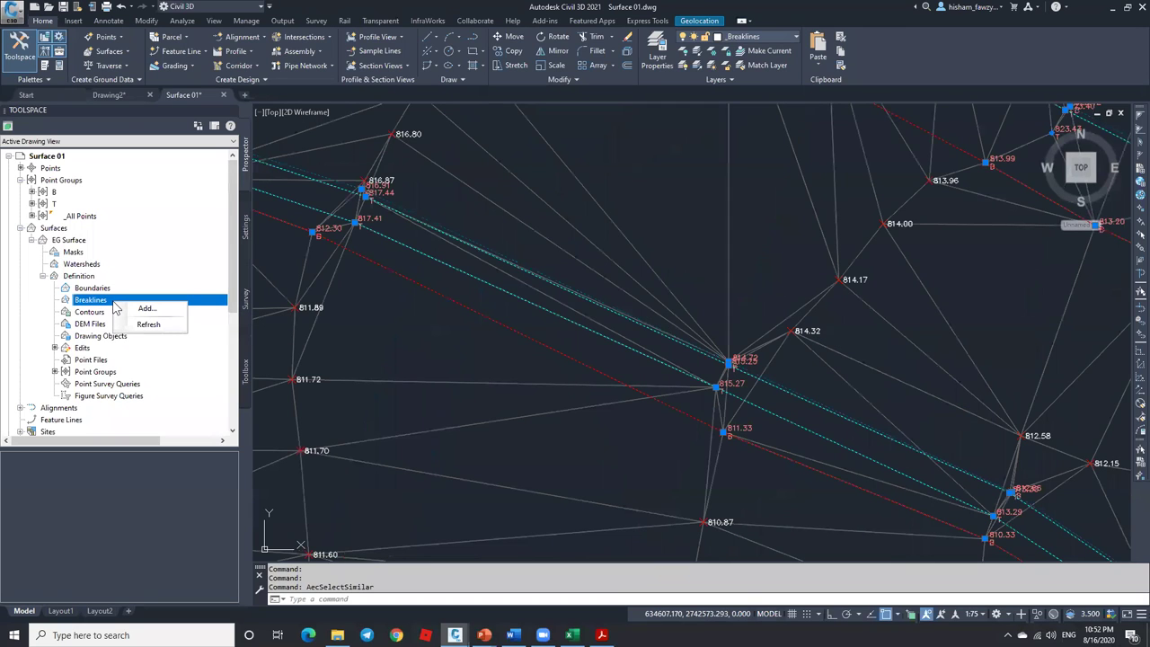
click(145, 309)
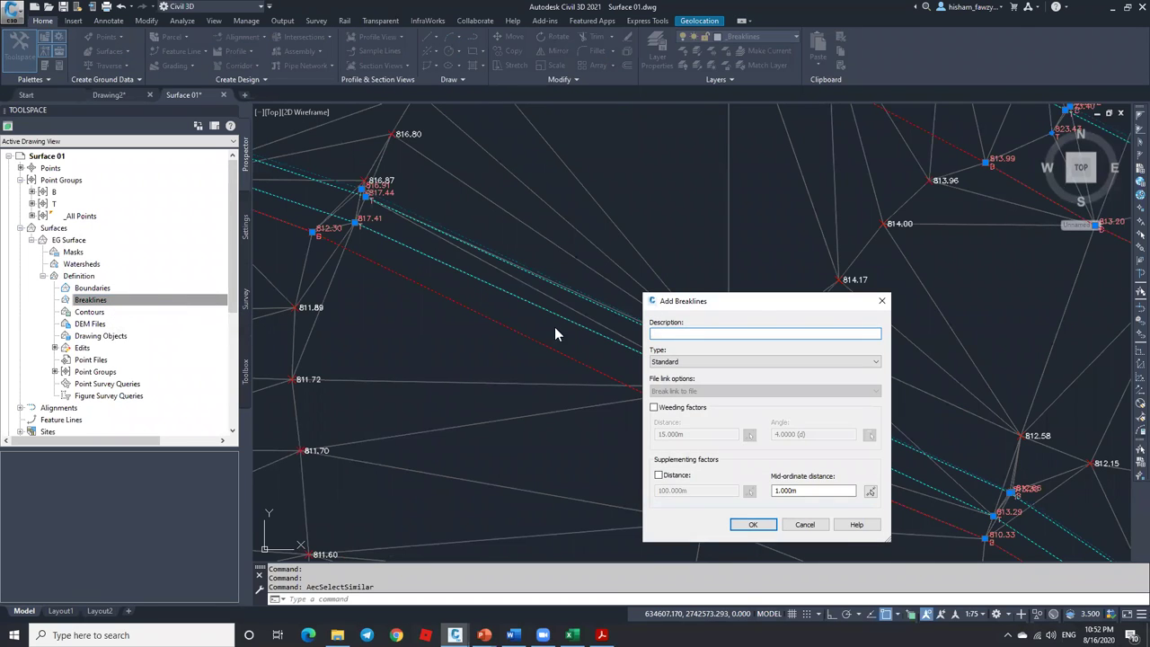
drag(753, 299, 632, 197)
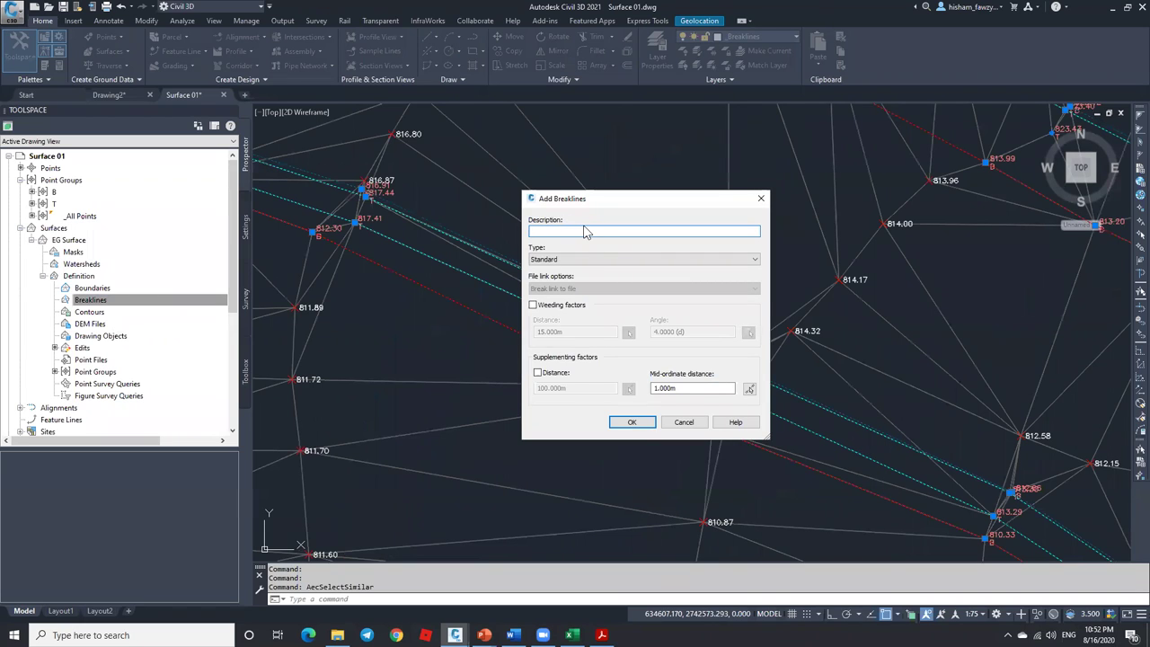
click(684, 421)
scroll(674, 347, down, 5)
key(Escape)
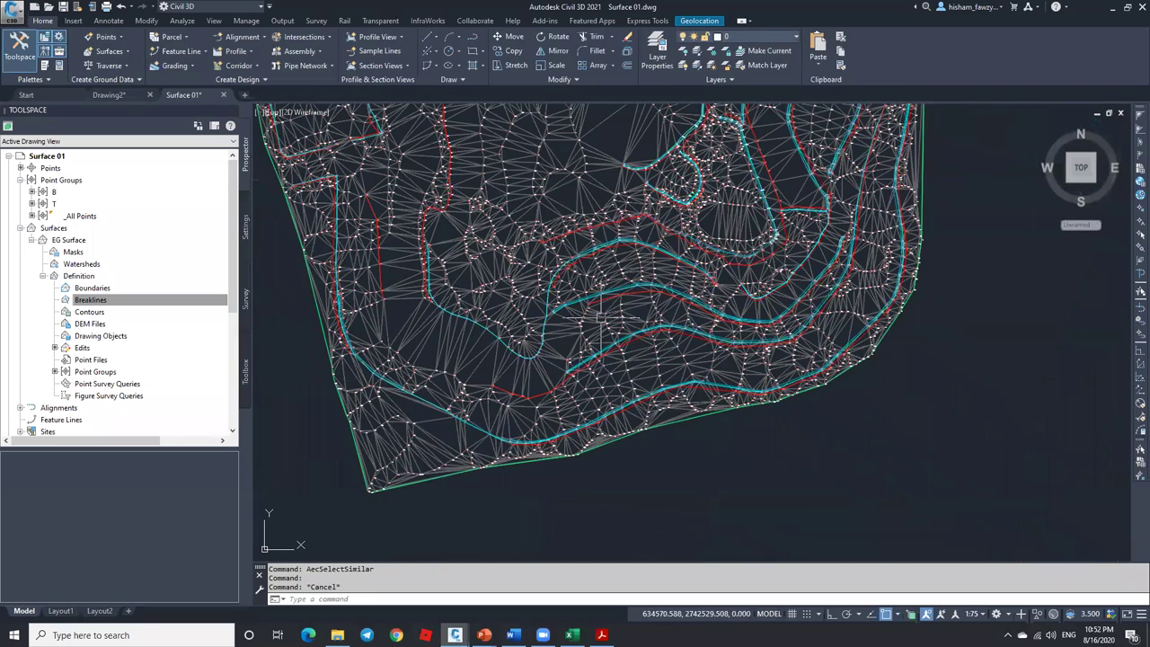
scroll(530, 246, up, 5)
scroll(530, 246, up, 3)
key(Escape)
middle_drag(611, 256, 729, 249)
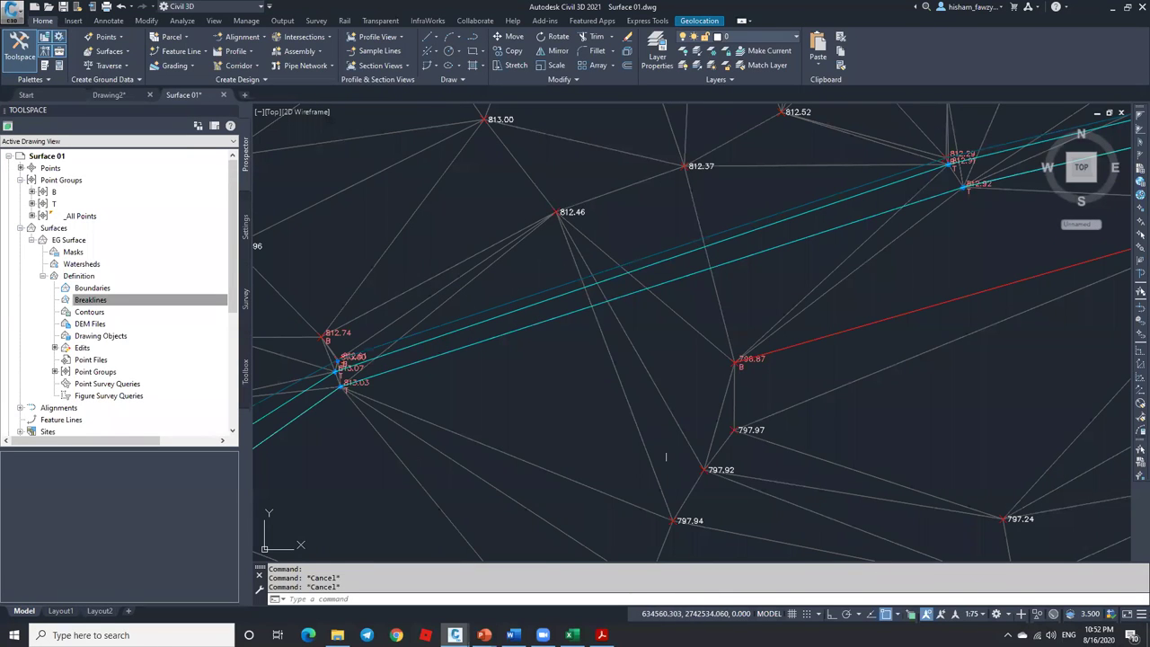
Select both cyan breaklines and add them to the EG Surface as Standard breaklines.
drag(538, 273, 534, 411)
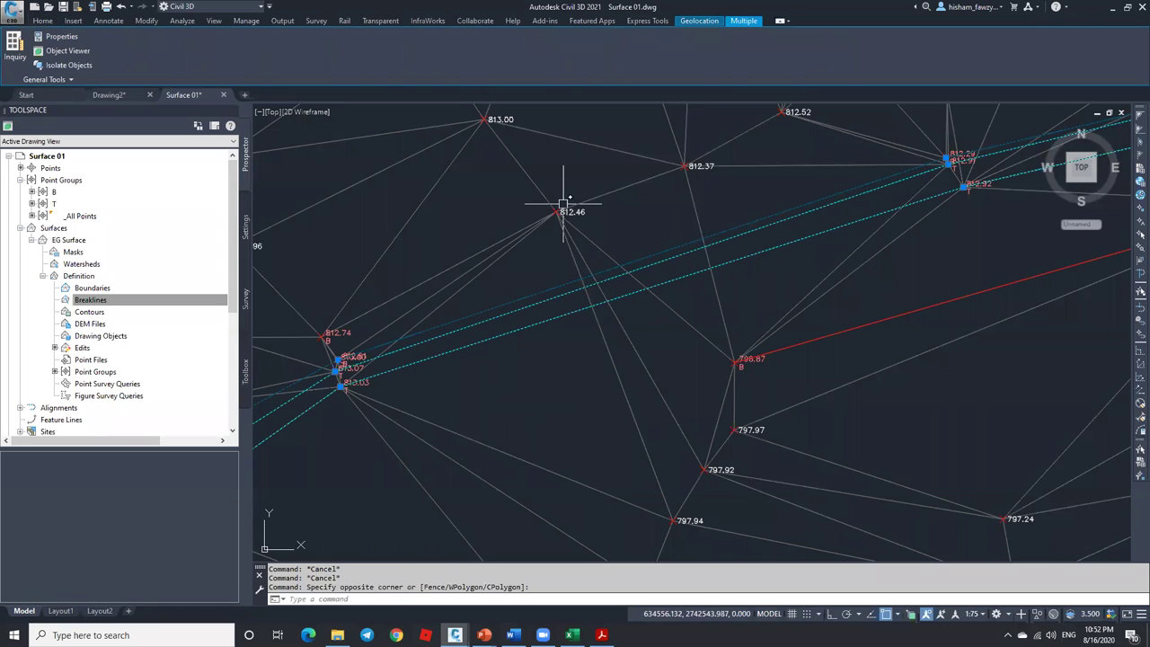
key(Escape)
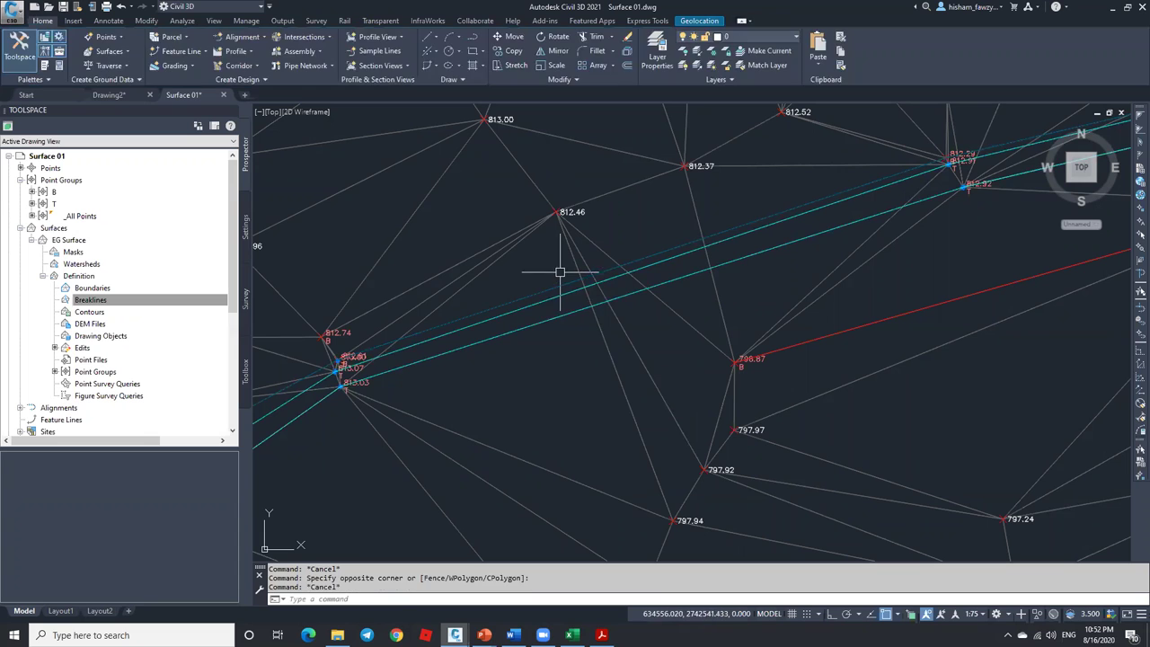
click(560, 268)
click(531, 330)
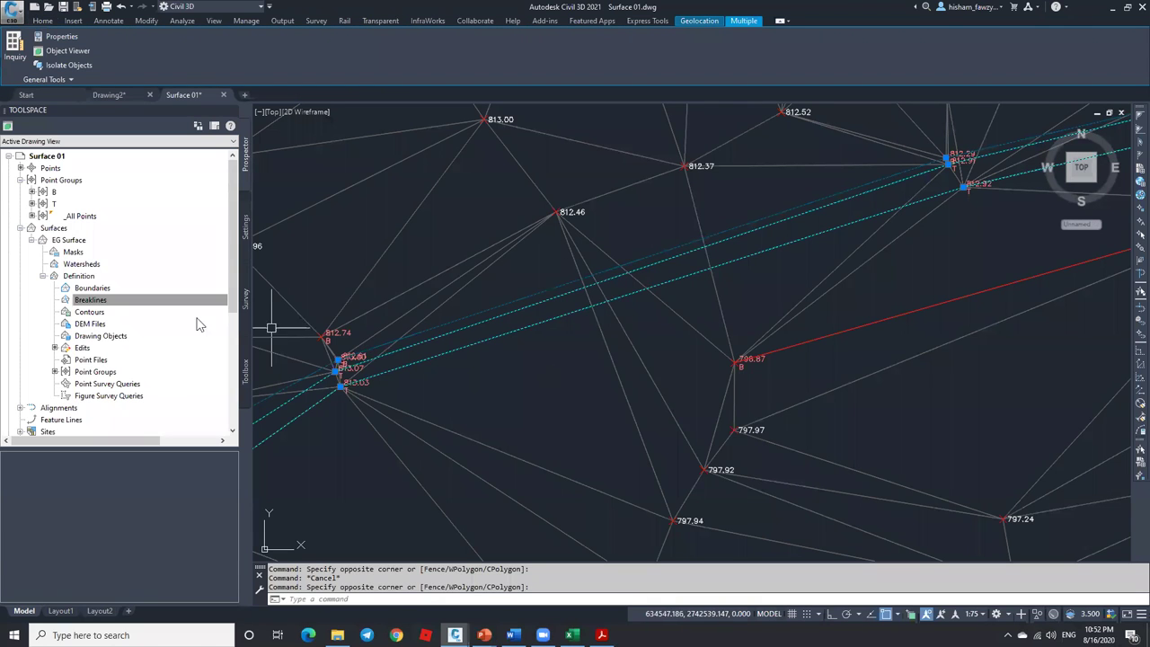
right_click(169, 306)
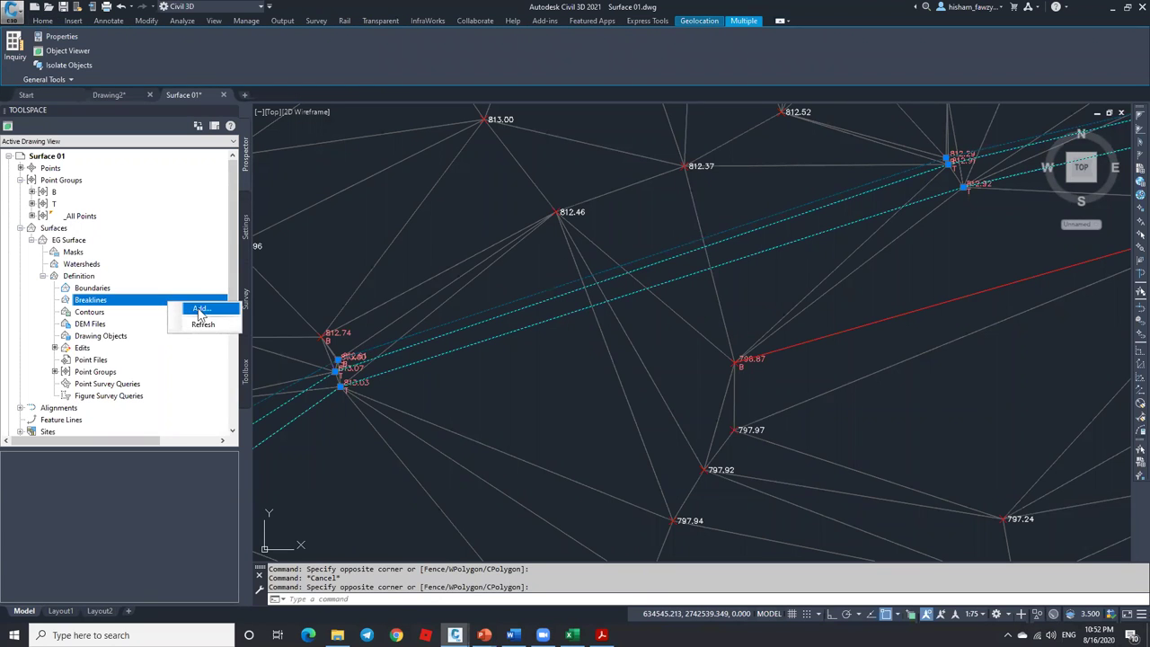
click(200, 309)
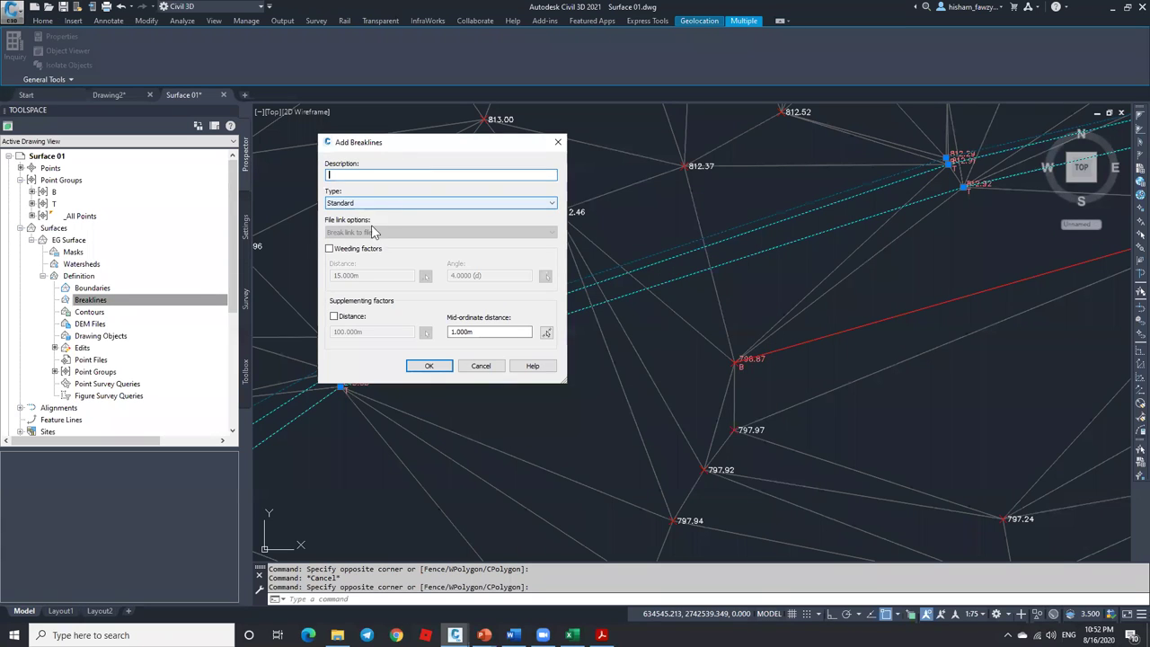
click(428, 366)
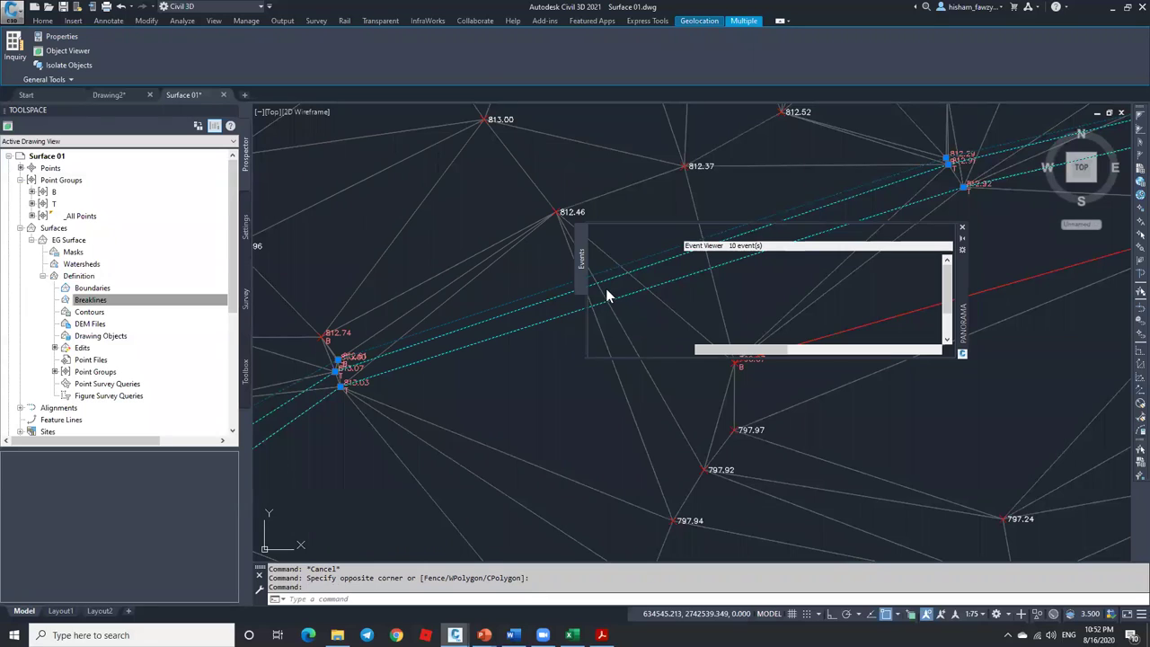
Close the event log and remove the existing breakline set from the EG Surface definition.
click(961, 228)
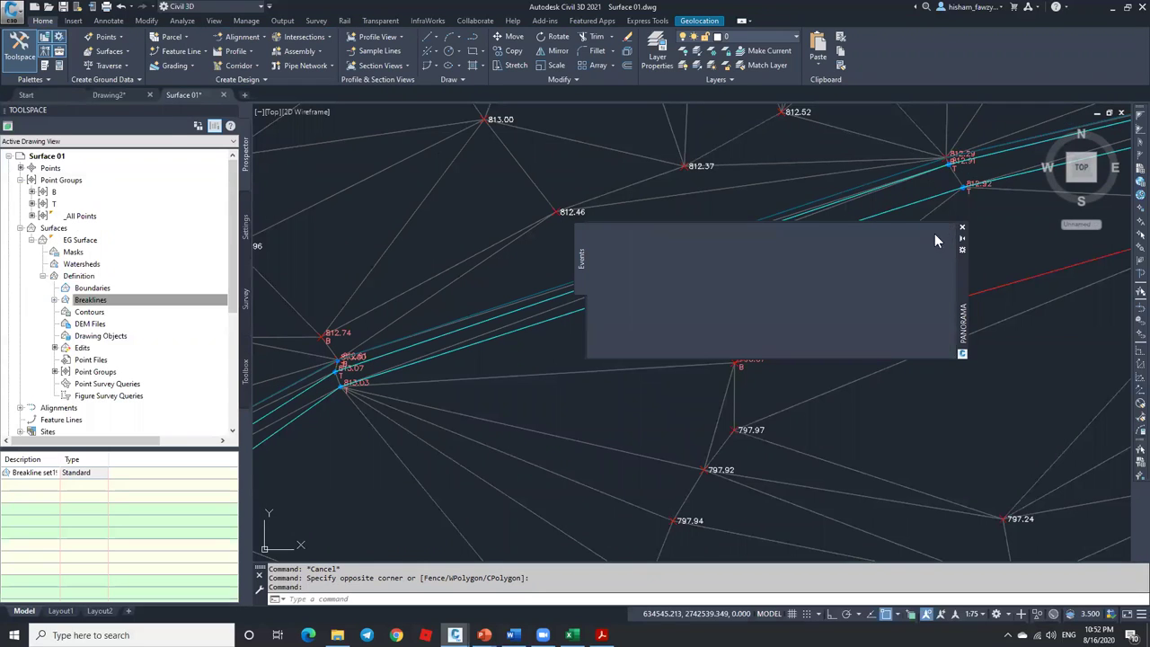
key(Escape)
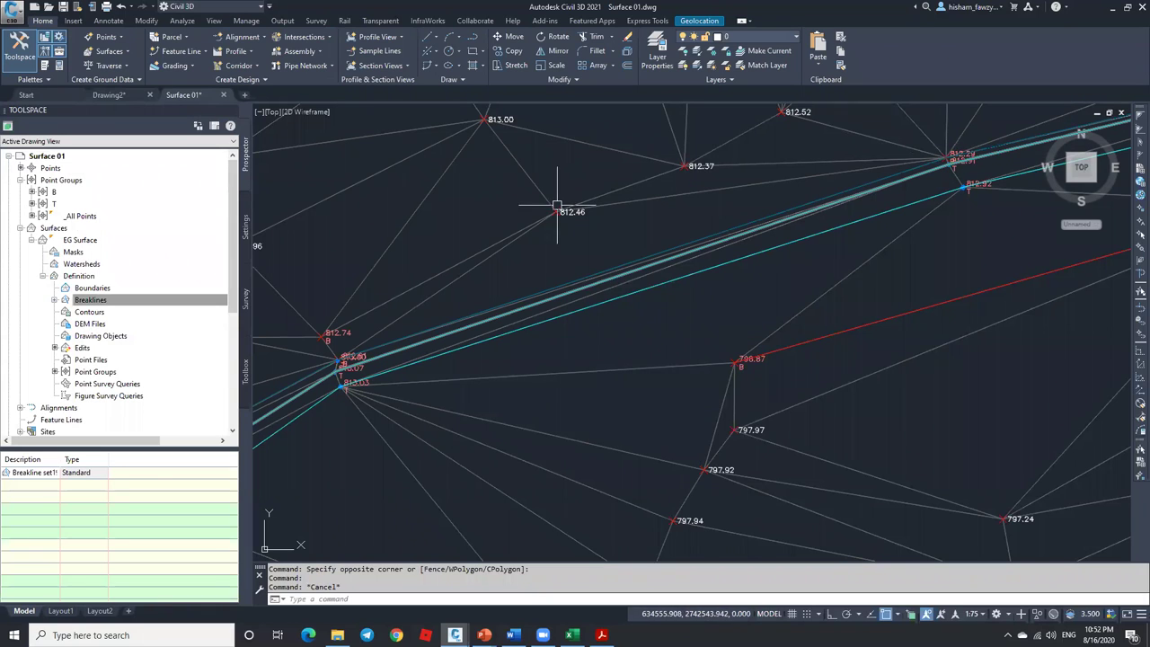
key(Escape)
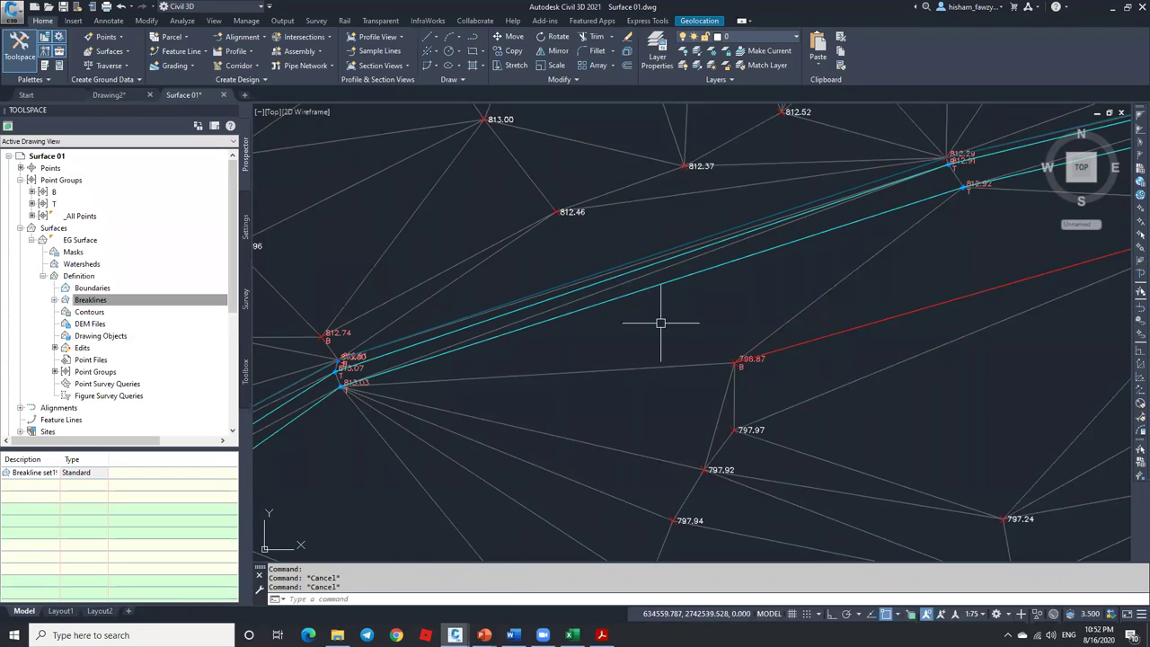
click(808, 342)
click(757, 256)
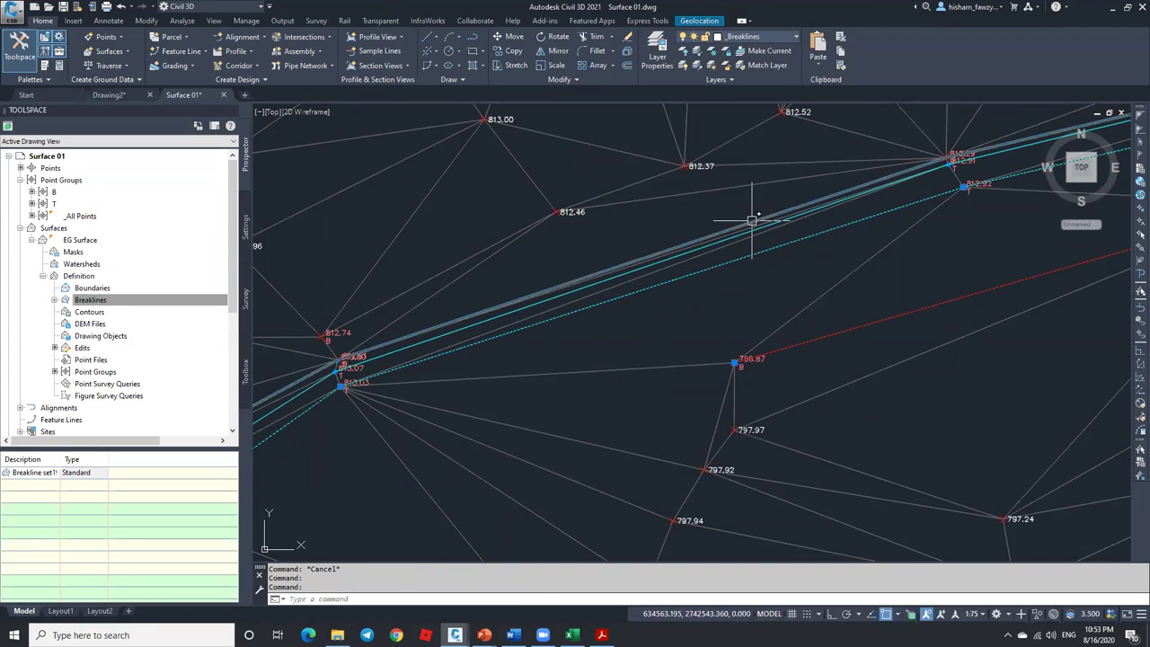
click(90, 299)
right_click(74, 472)
click(88, 510)
key(Return)
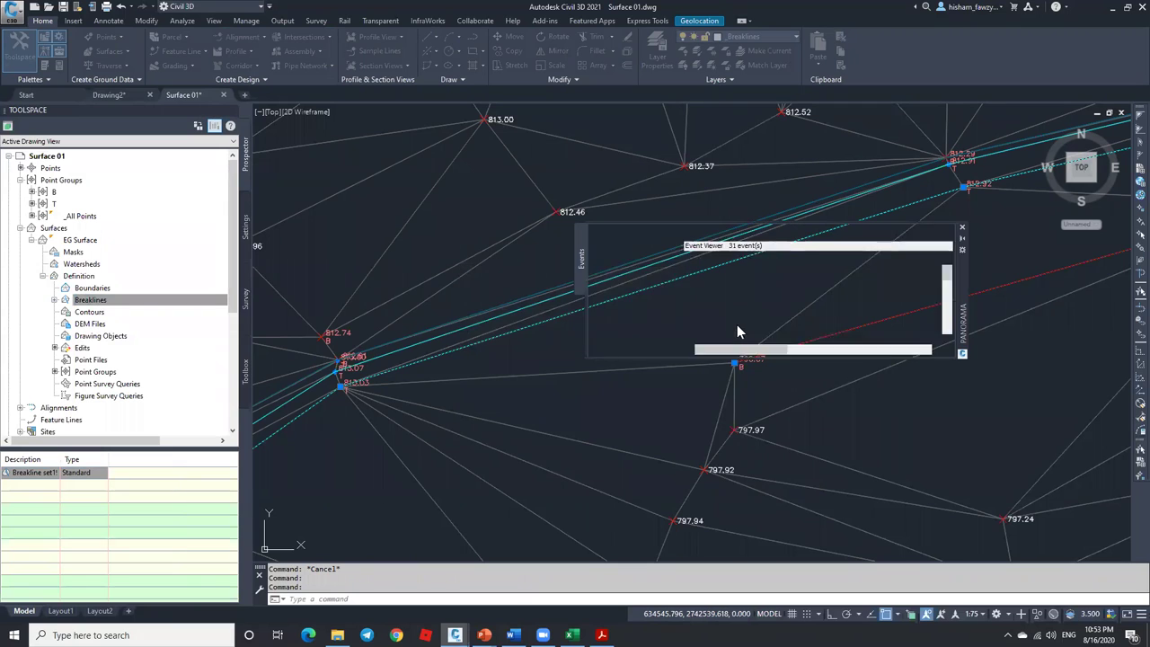
Clear the logged events and select all cyan breaklines with Select Similar.
click(604, 231)
click(682, 272)
click(930, 231)
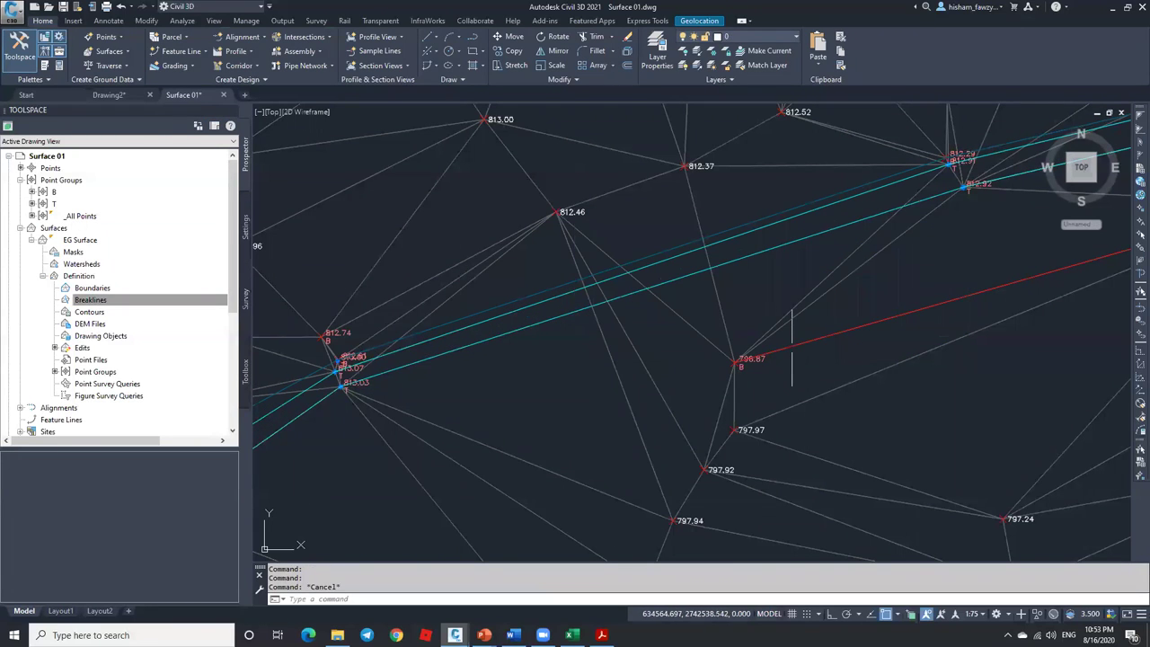
click(751, 254)
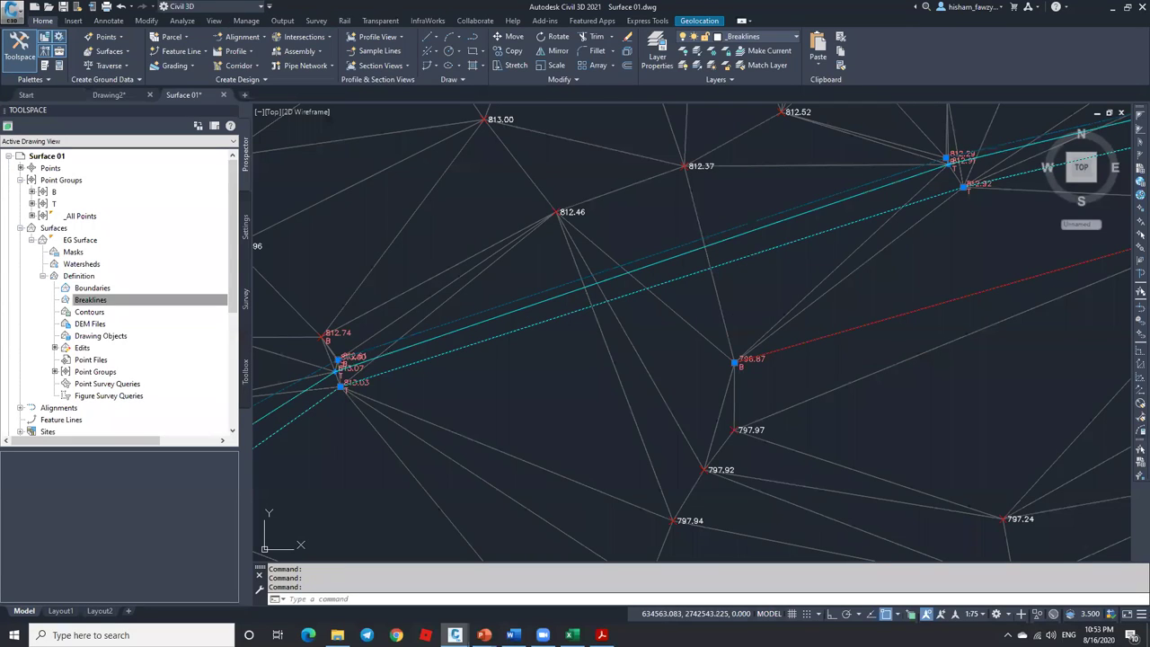
right_click(740, 196)
click(779, 354)
scroll(682, 289, down, 10)
double_click(624, 318)
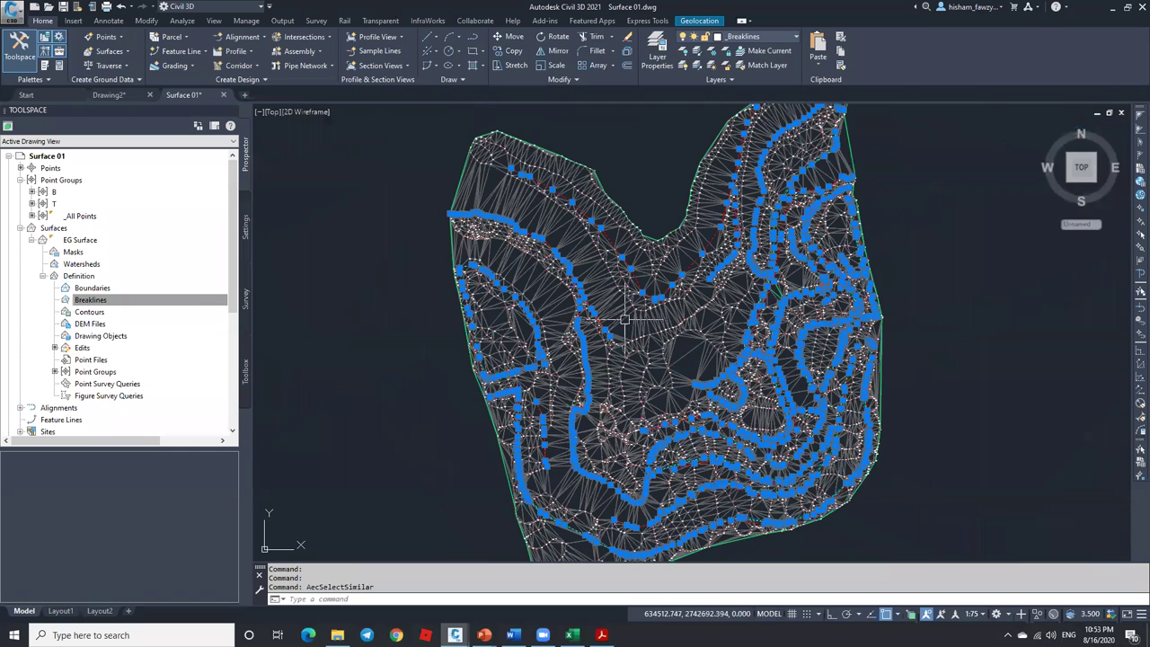
Add the selected breaklines to the EG Surface as a new Standard breakline set.
right_click(91, 301)
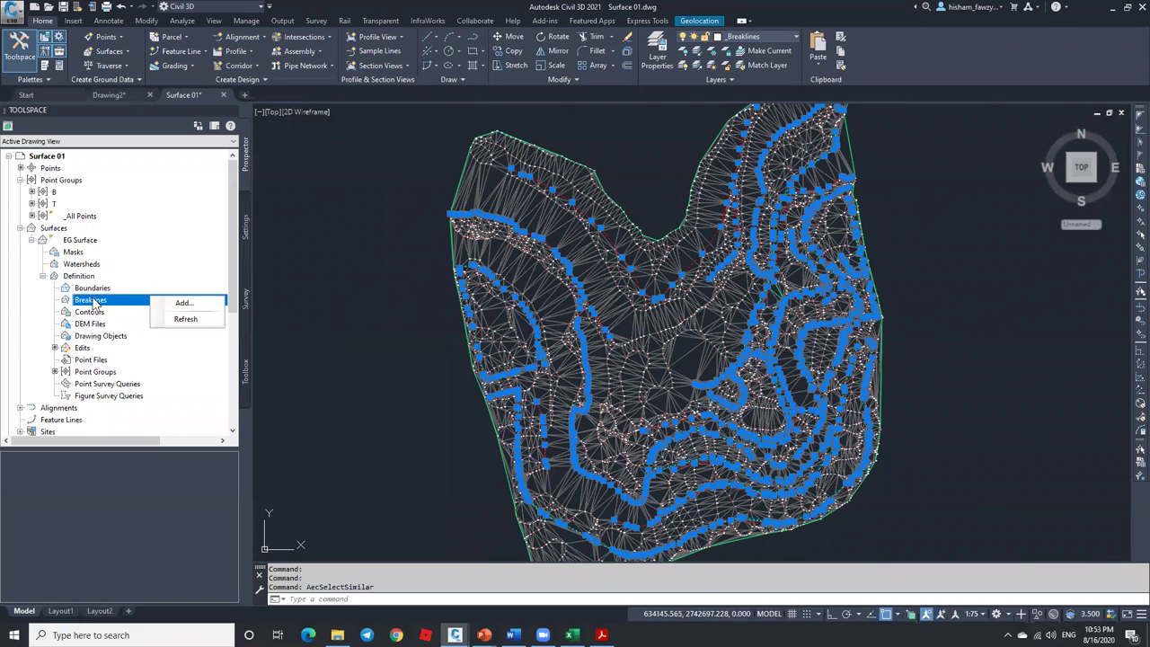
click(183, 302)
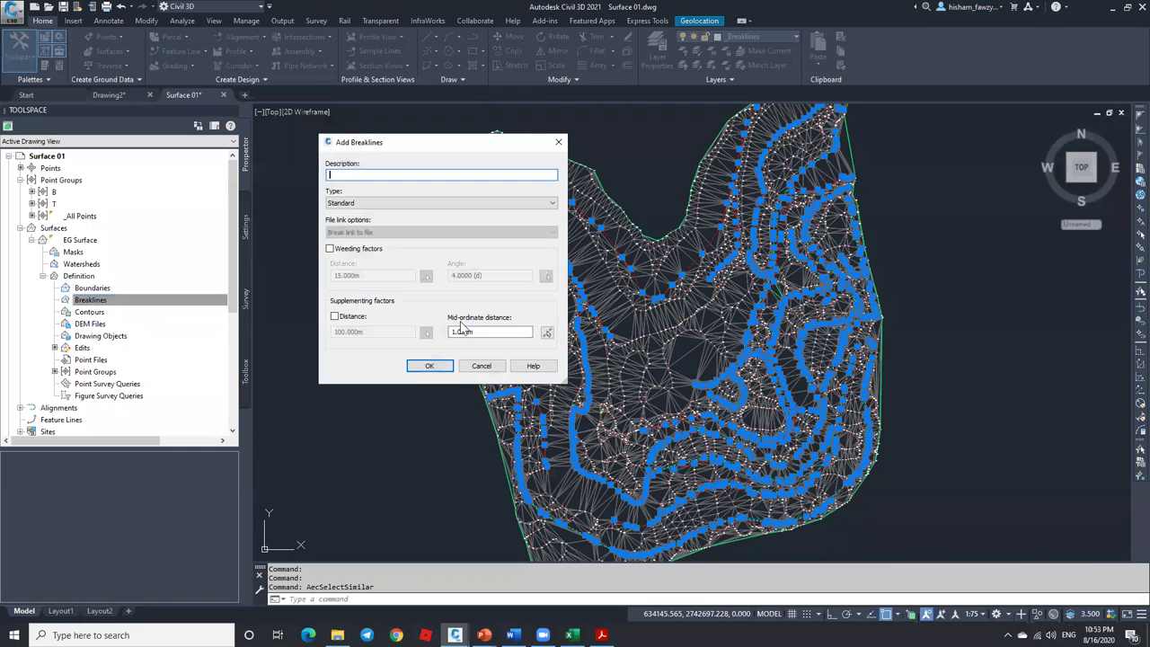
click(415, 365)
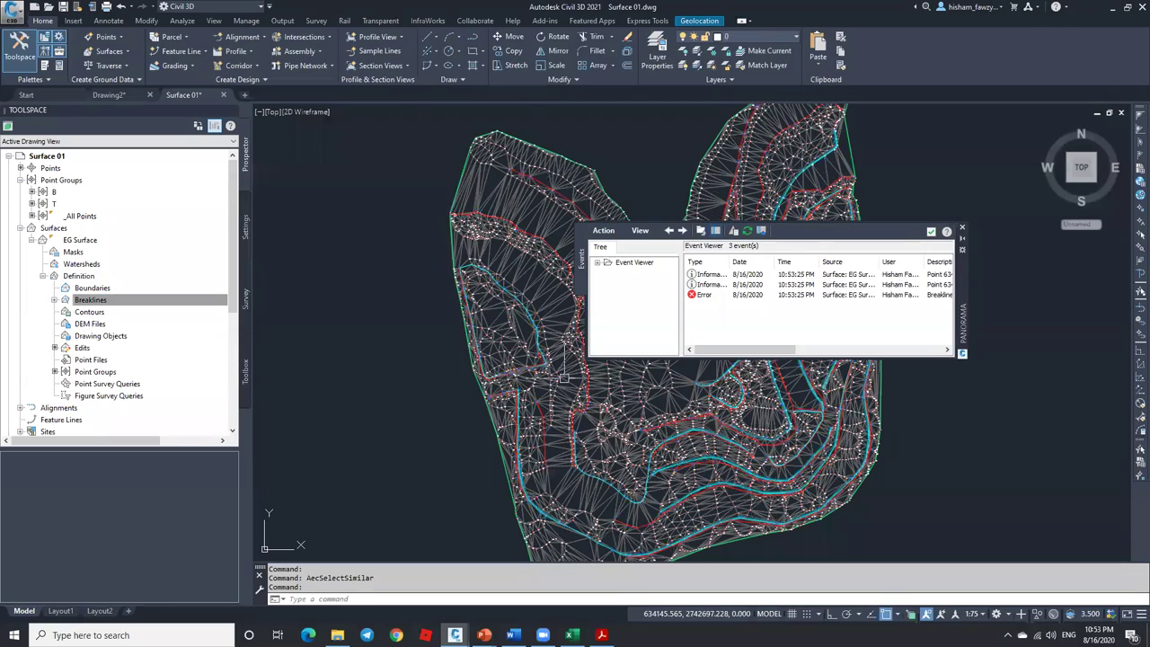
click(930, 231)
scroll(701, 360, up, 6)
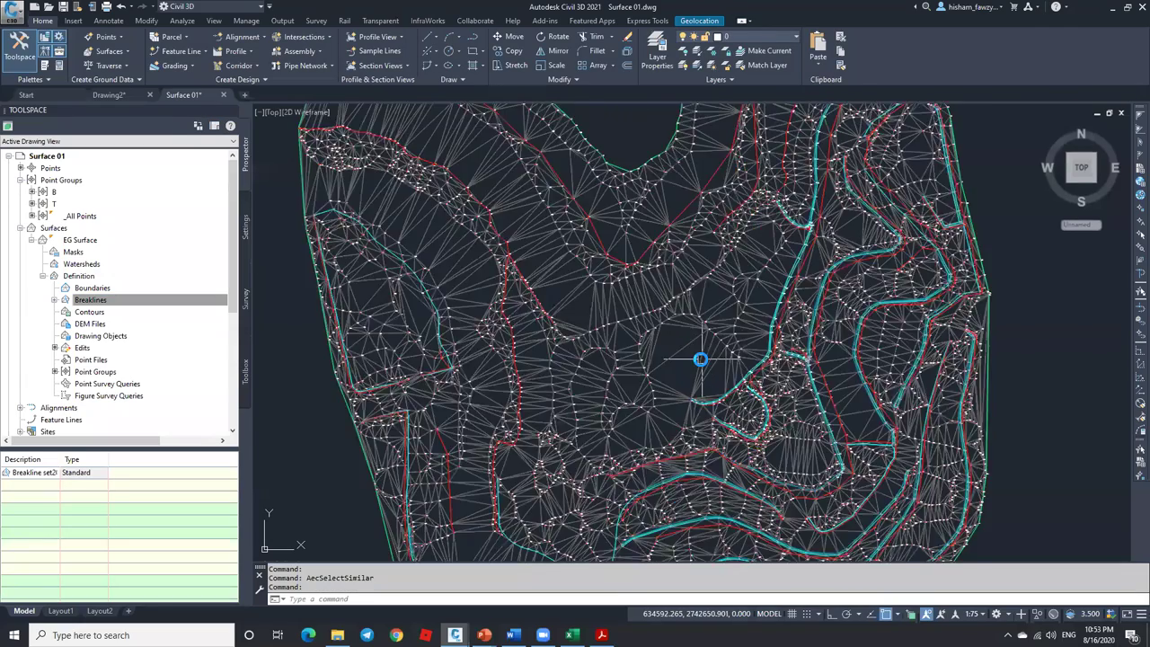
click(701, 359)
Open the EG Surface in the Object Viewer and orbit across the terraced slopes.
click(137, 50)
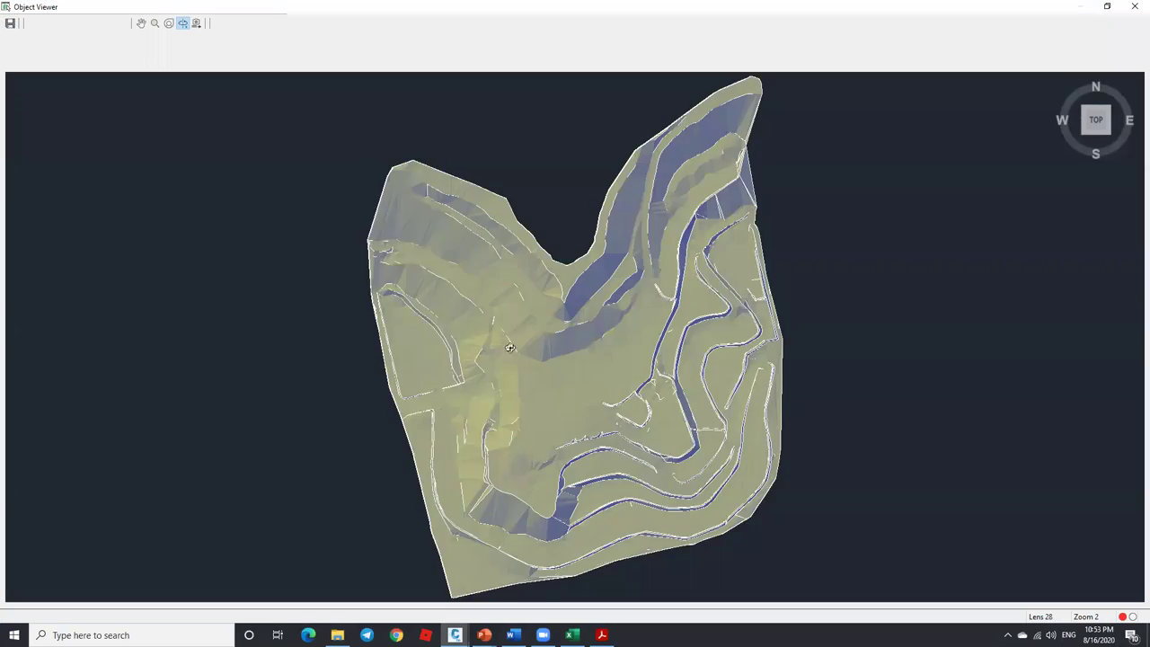
drag(510, 347, 485, 463)
scroll(482, 465, up, 5)
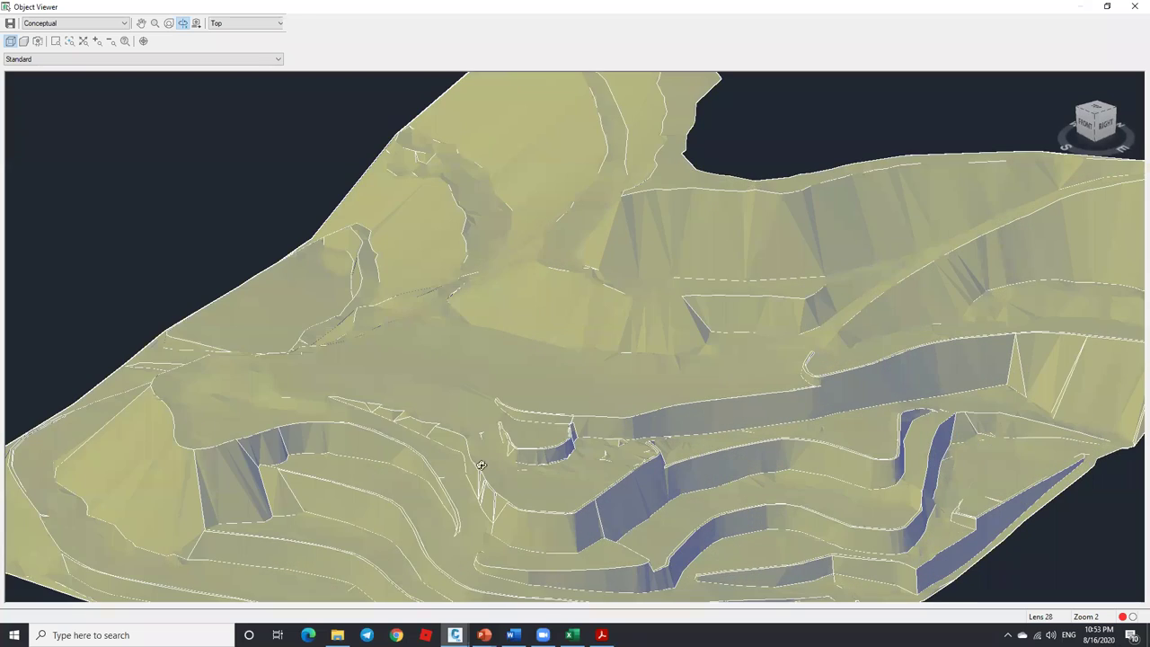
scroll(667, 267, up, 5)
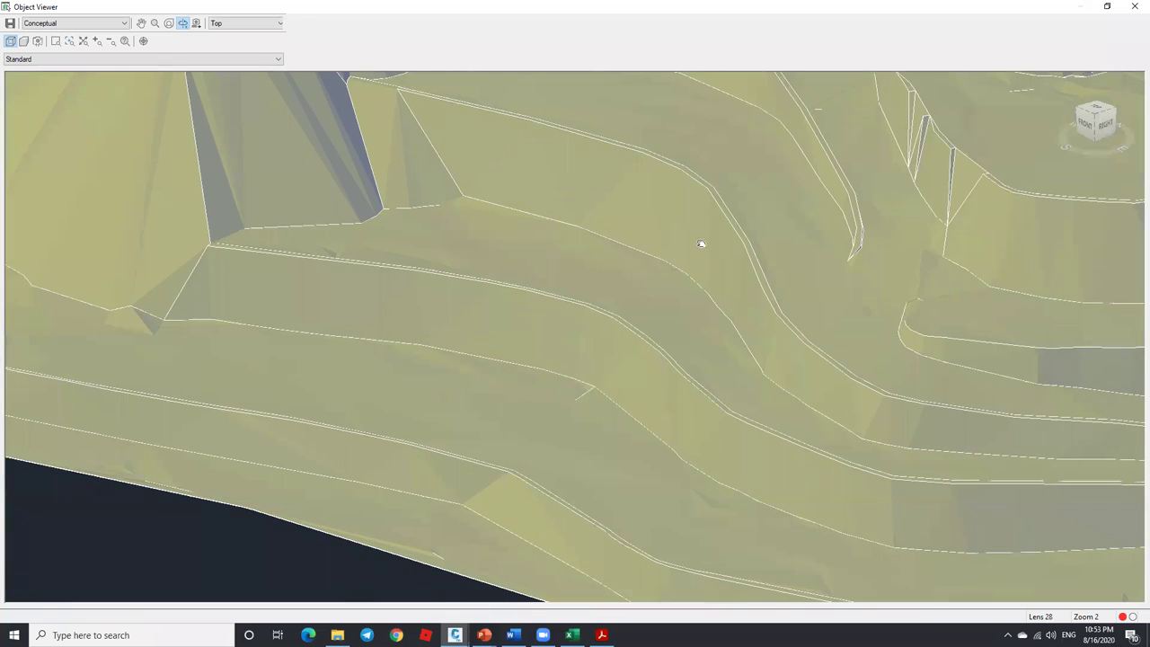
drag(701, 243, 630, 363)
scroll(569, 331, down, 10)
drag(761, 330, 503, 269)
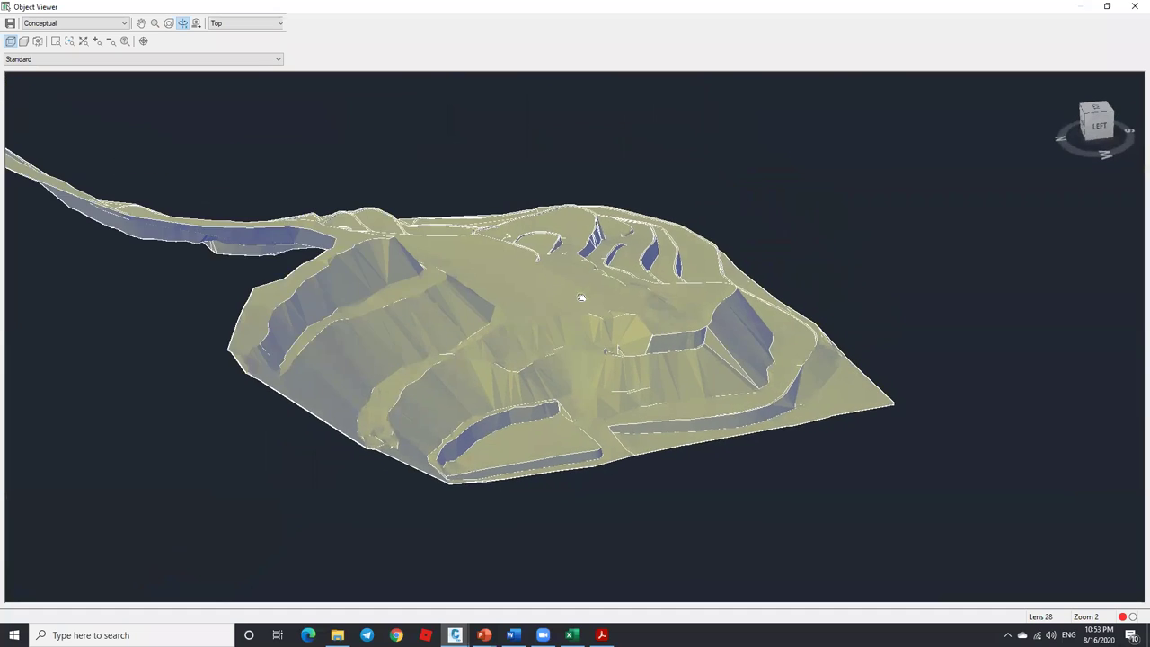
Orbit the terrain to show the horizon, then briefly check the reference photos PDF.
scroll(535, 256, up, 10)
drag(589, 127, 603, 512)
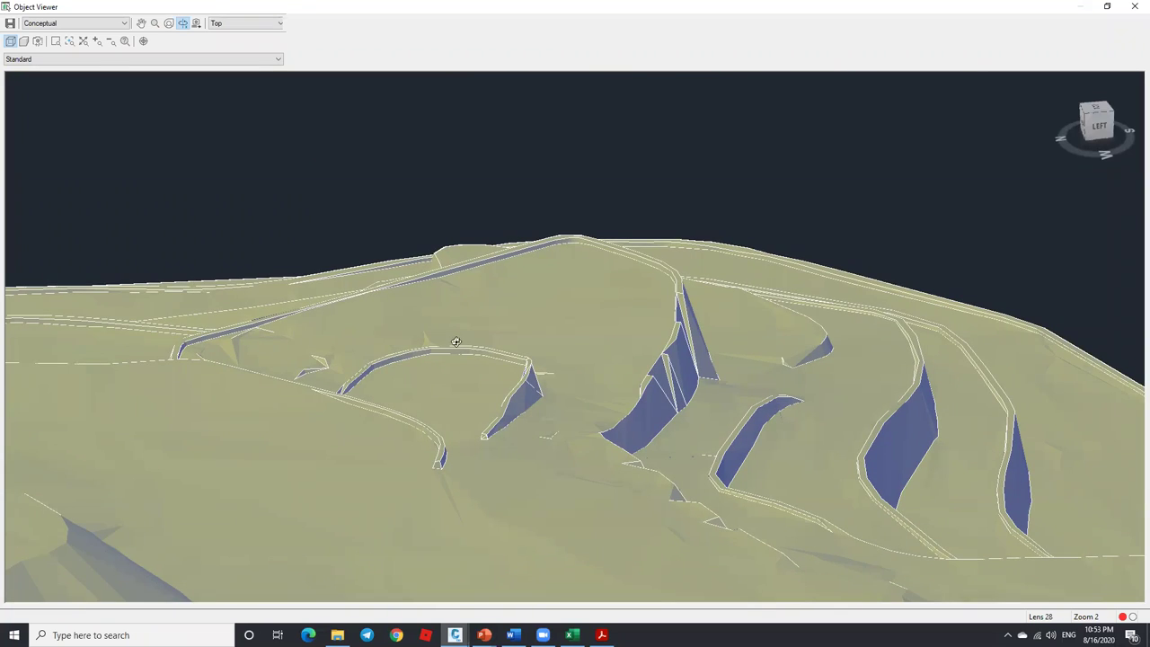
scroll(456, 341, up, 6)
scroll(359, 415, down, 3)
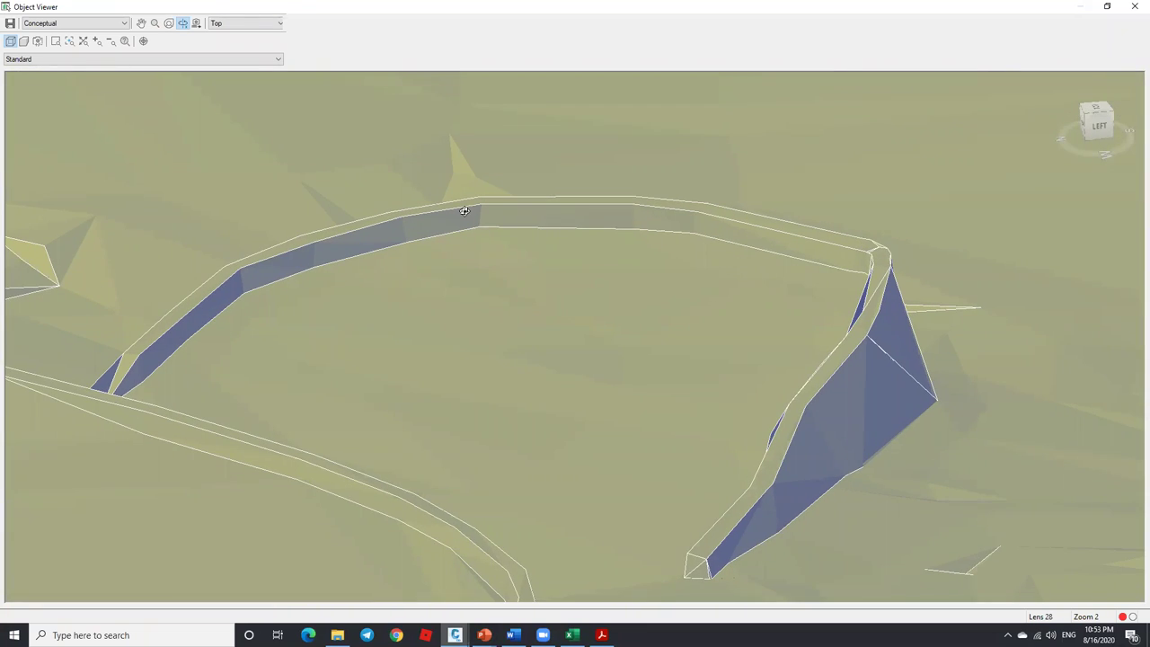
click(601, 635)
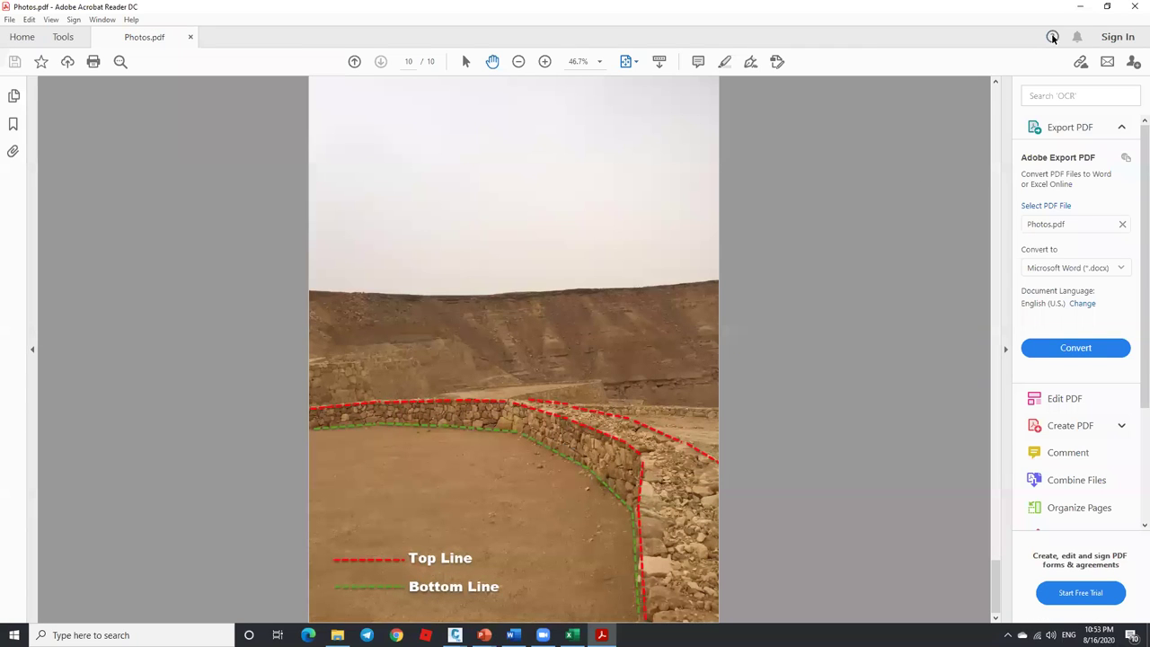
click(1078, 6)
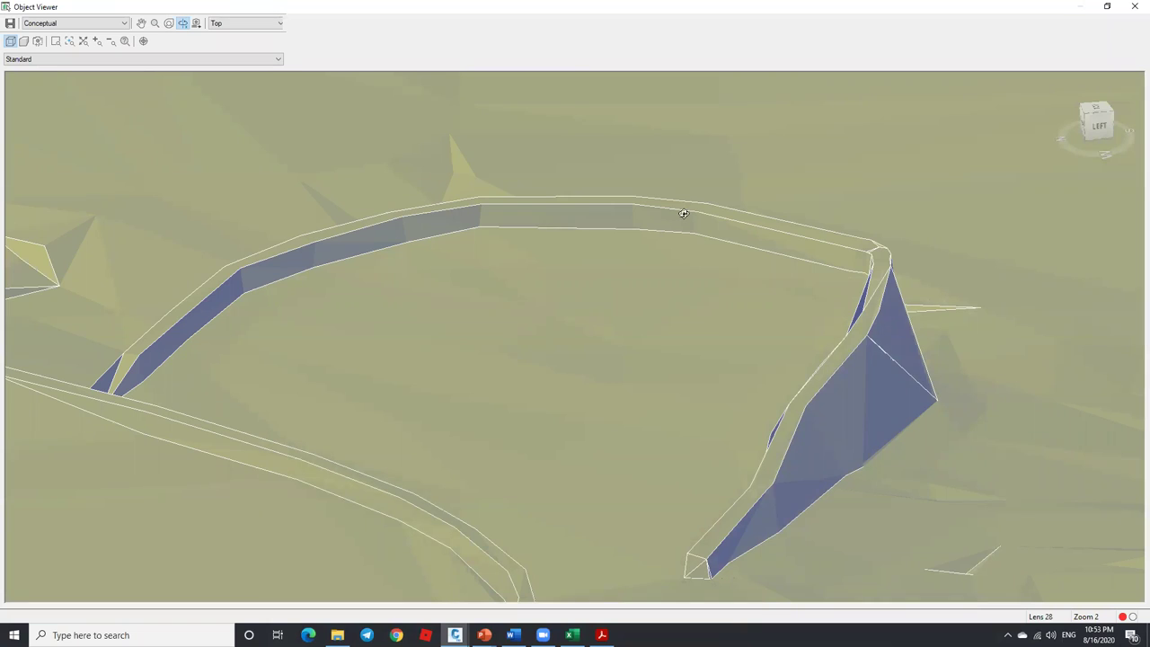
scroll(684, 214, down, 3)
drag(902, 265, 689, 241)
scroll(772, 265, up, 5)
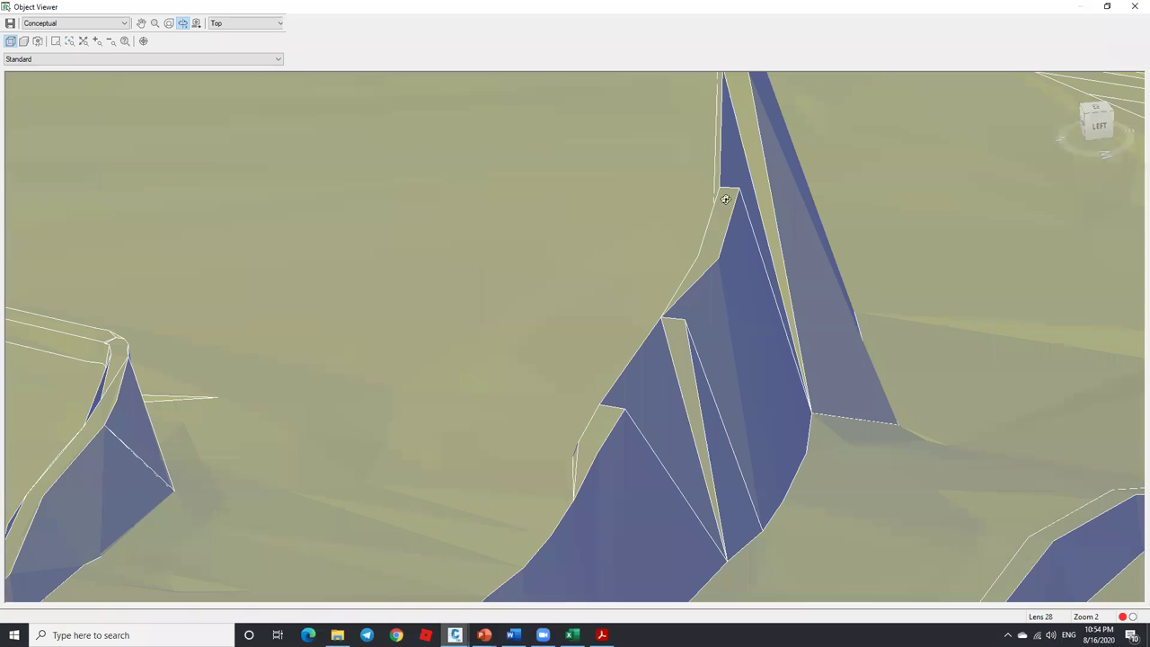
scroll(664, 293, down, 3)
scroll(809, 378, down, 8)
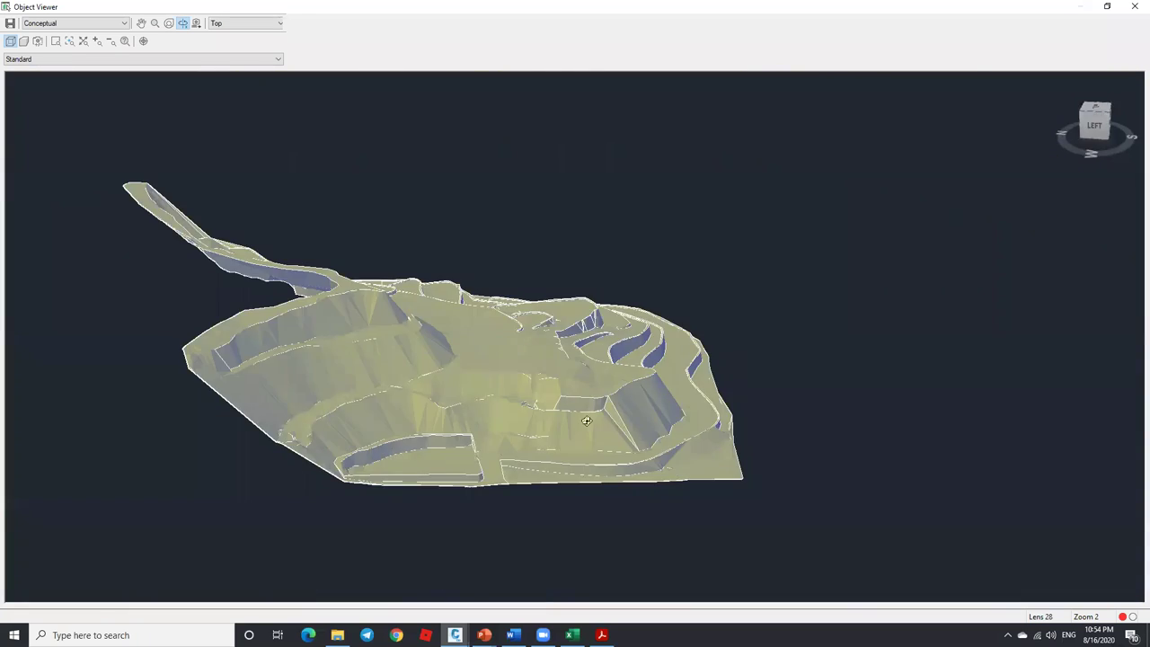
drag(585, 421, 604, 389)
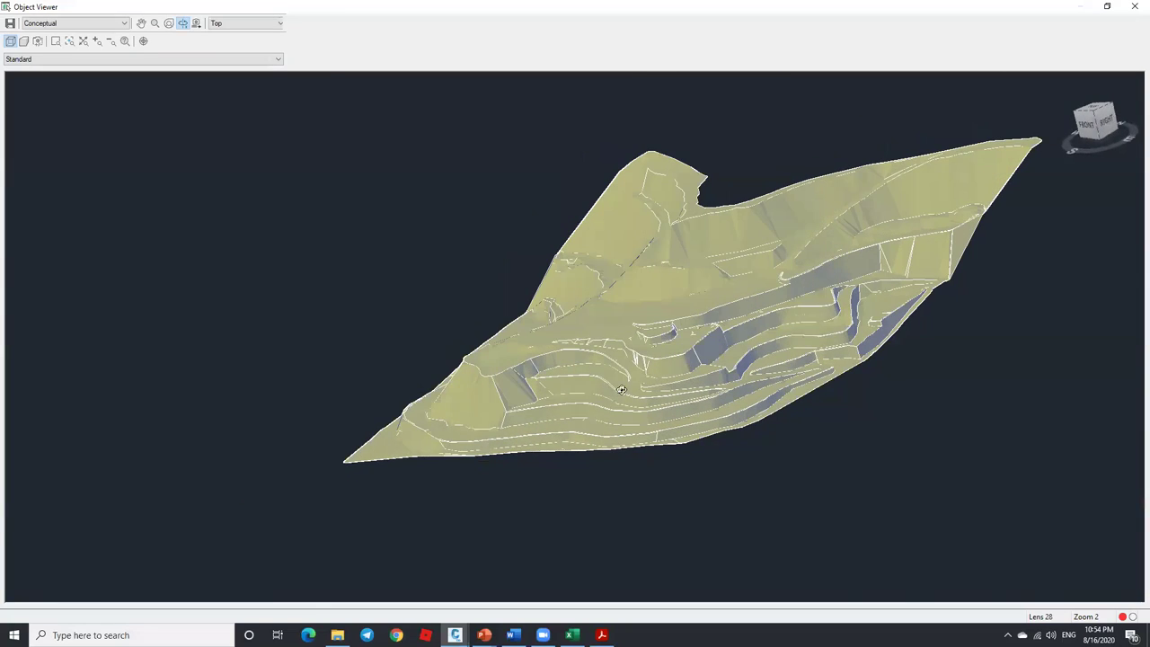
scroll(629, 395, up, 4)
Page to the terraced-wall photo on page 9 of Photos.pdf, then minimize Acrobat.
click(602, 635)
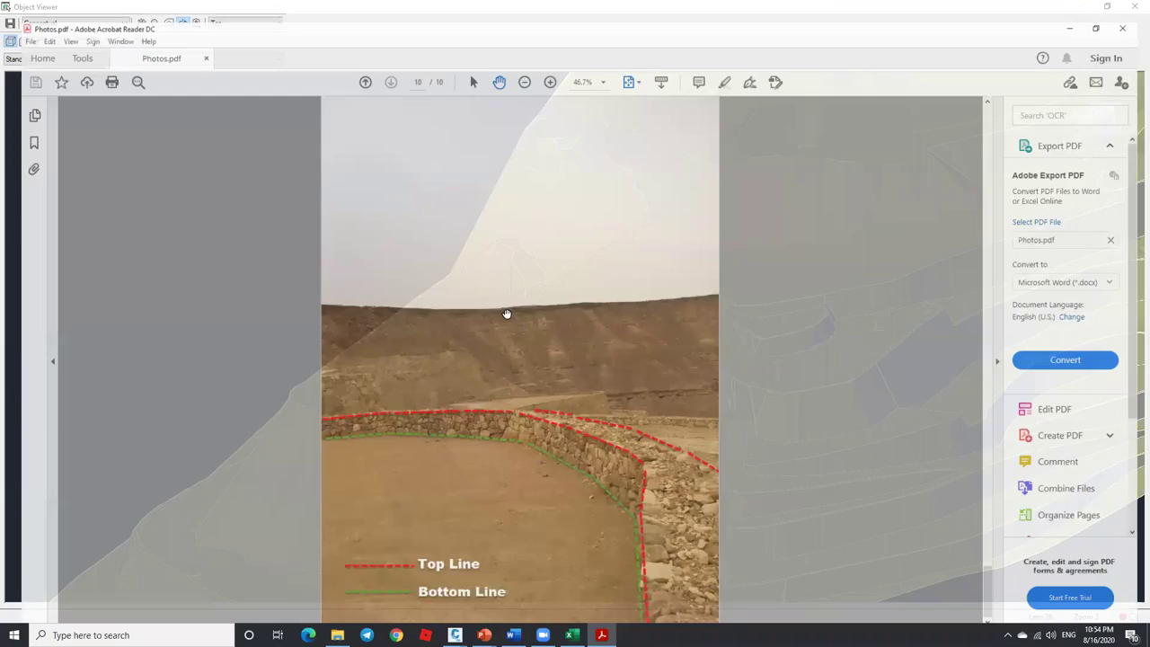
click(355, 61)
click(353, 61)
click(380, 62)
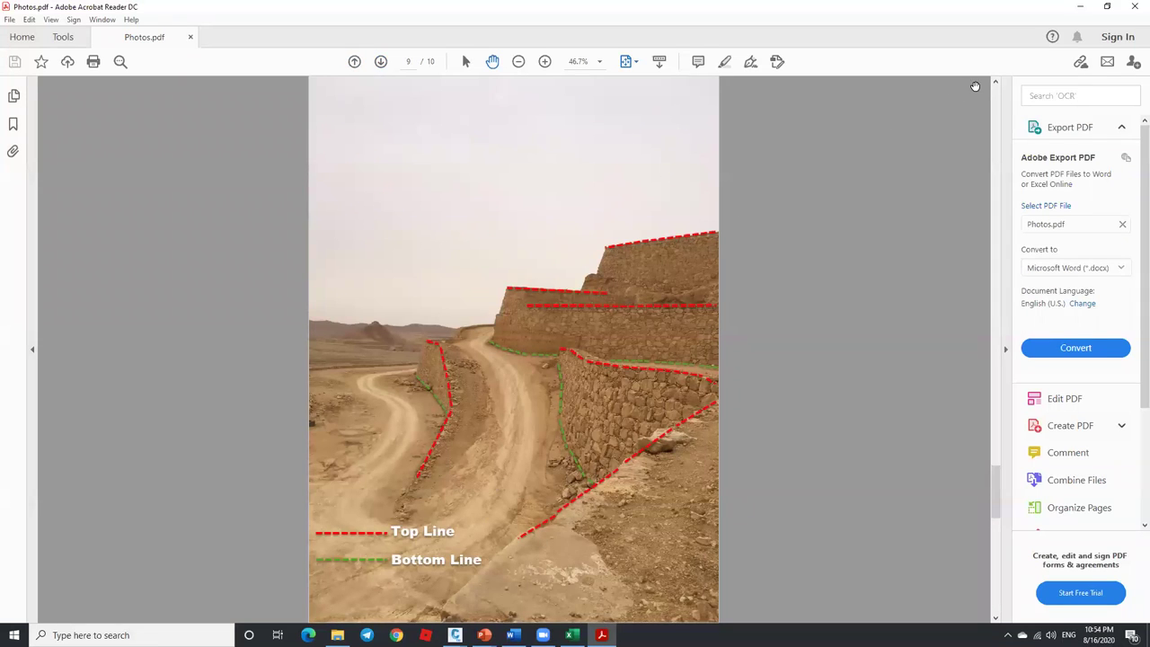
click(1080, 7)
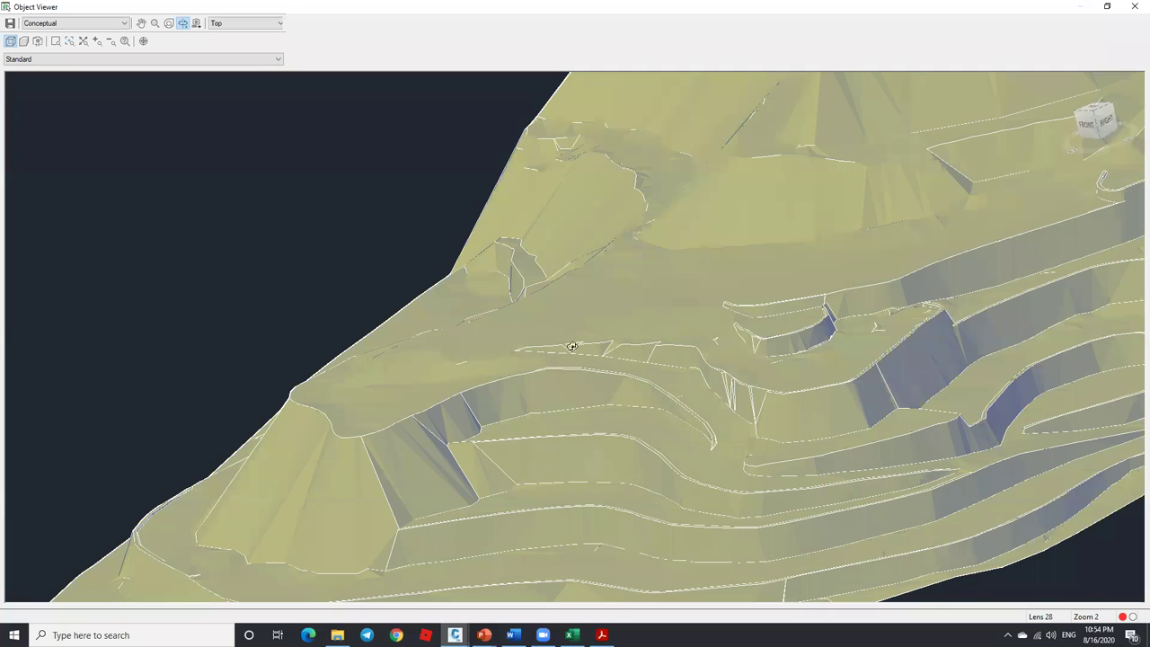
Orbit and zoom the shaded terrain to compare the terrace benches.
drag(572, 346, 669, 373)
drag(777, 407, 667, 398)
scroll(681, 399, up, 5)
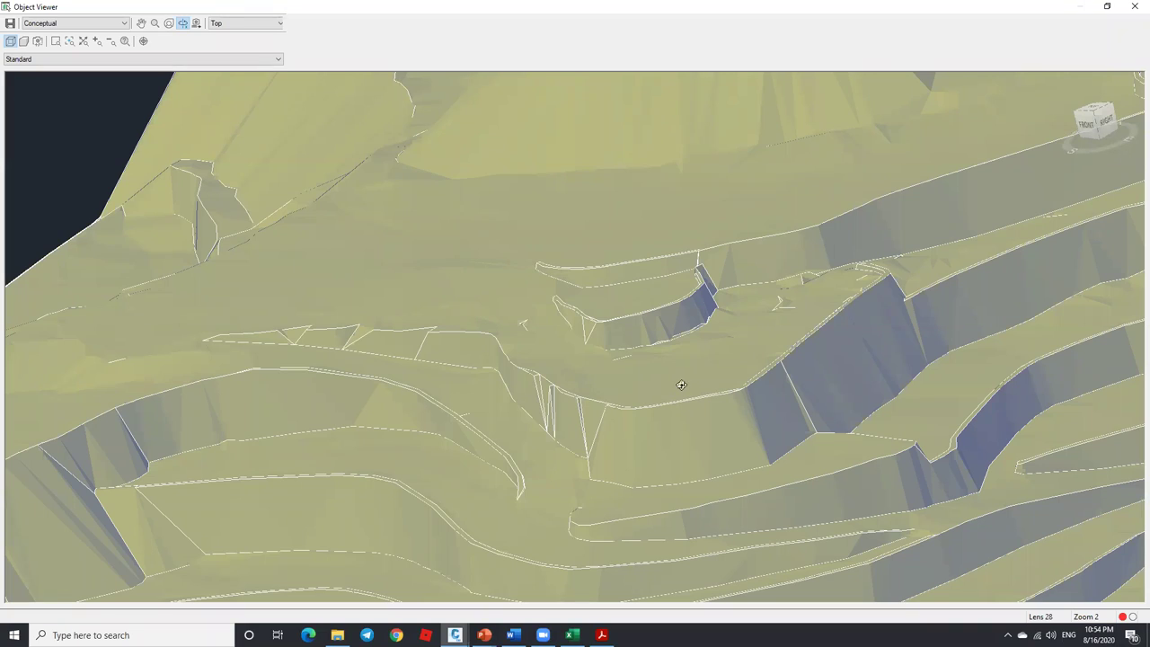
key(Escape)
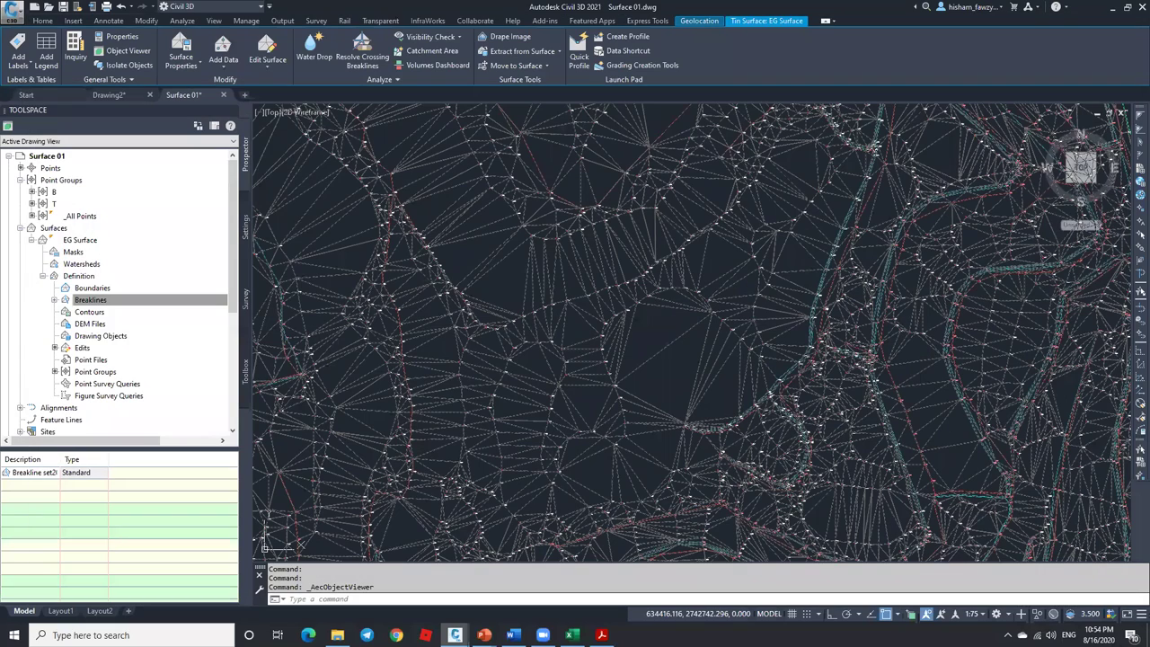
key(Escape)
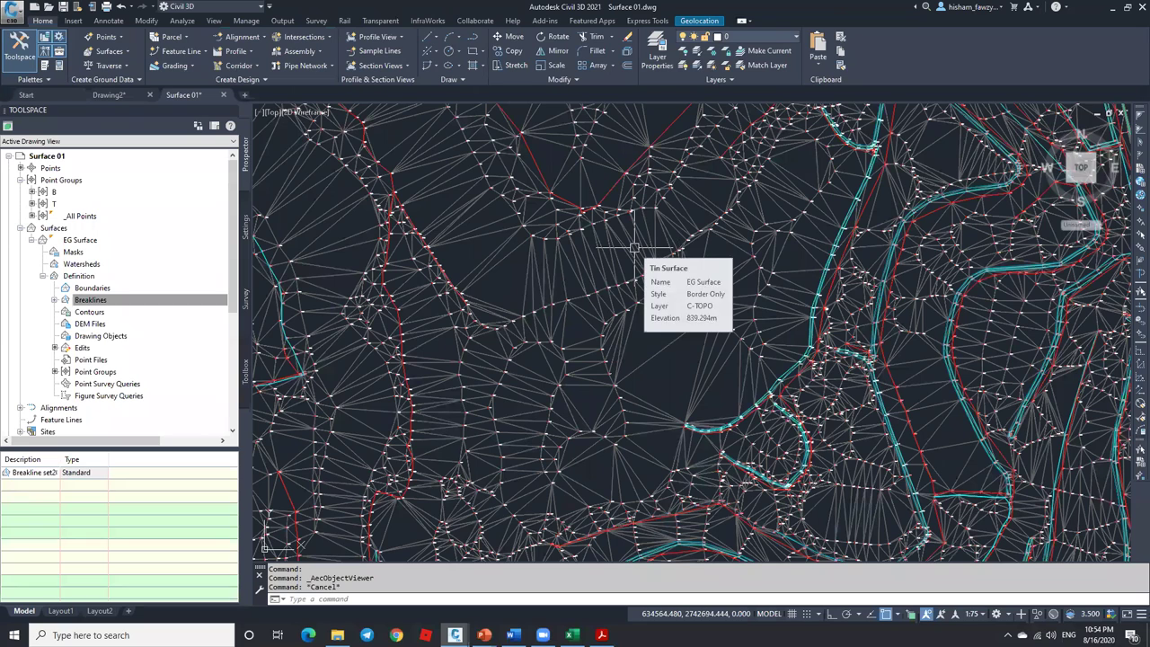
mouse_move(611, 267)
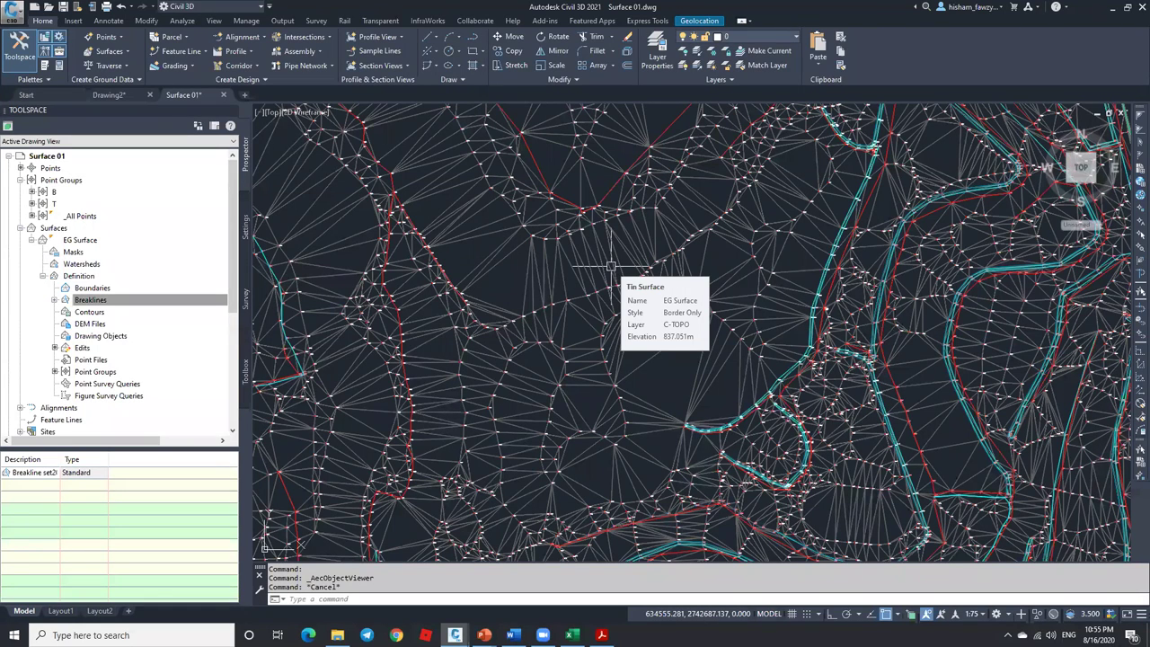
scroll(488, 249, down, 6)
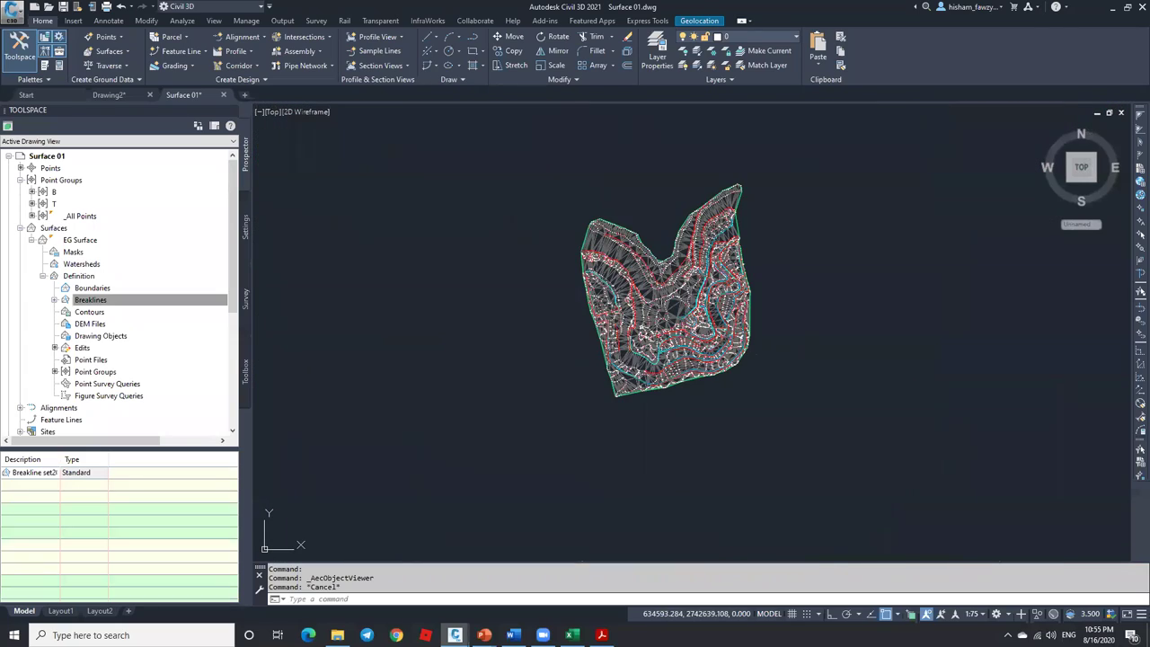
scroll(626, 245, up, 4)
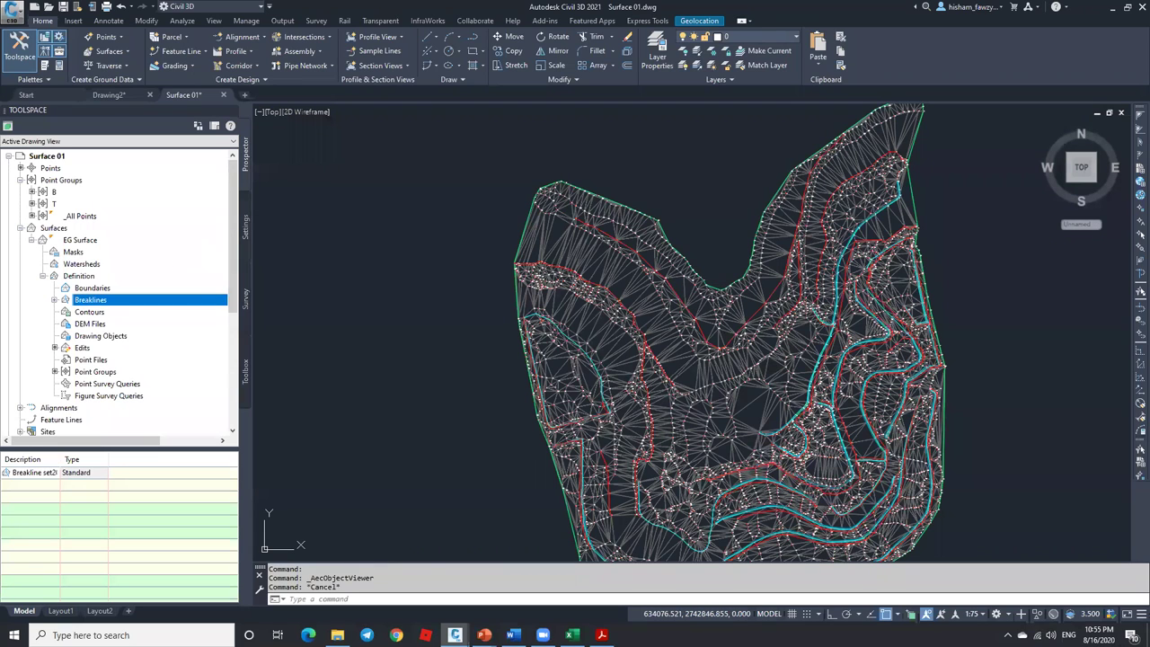
scroll(503, 269, down, 3)
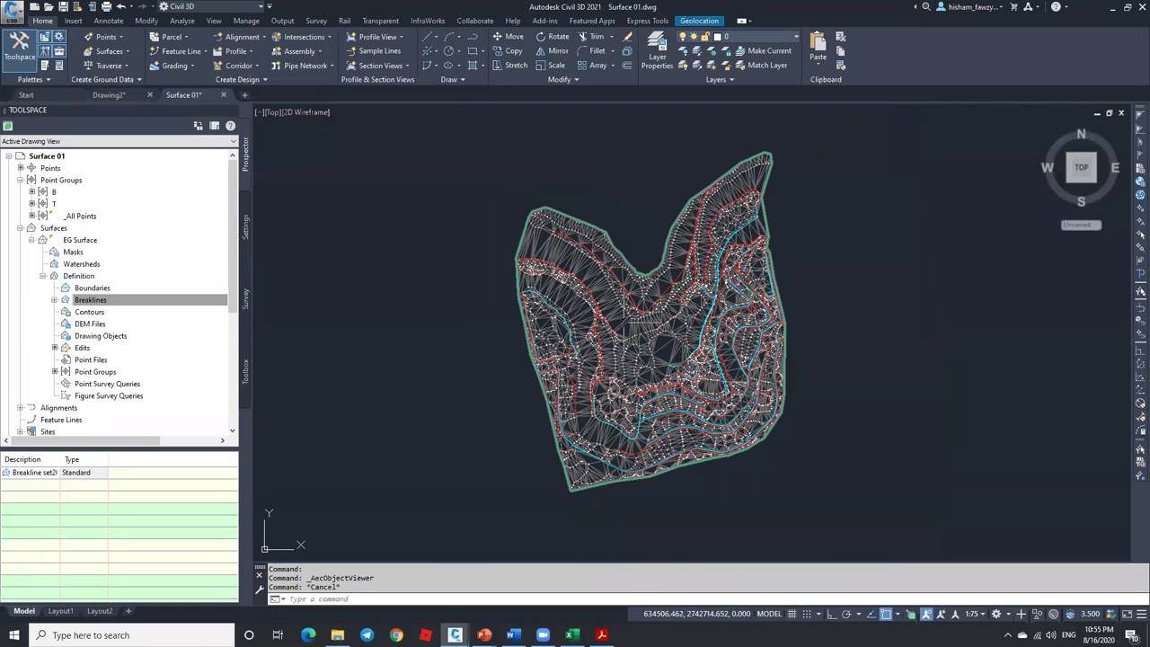
scroll(643, 319, up, 5)
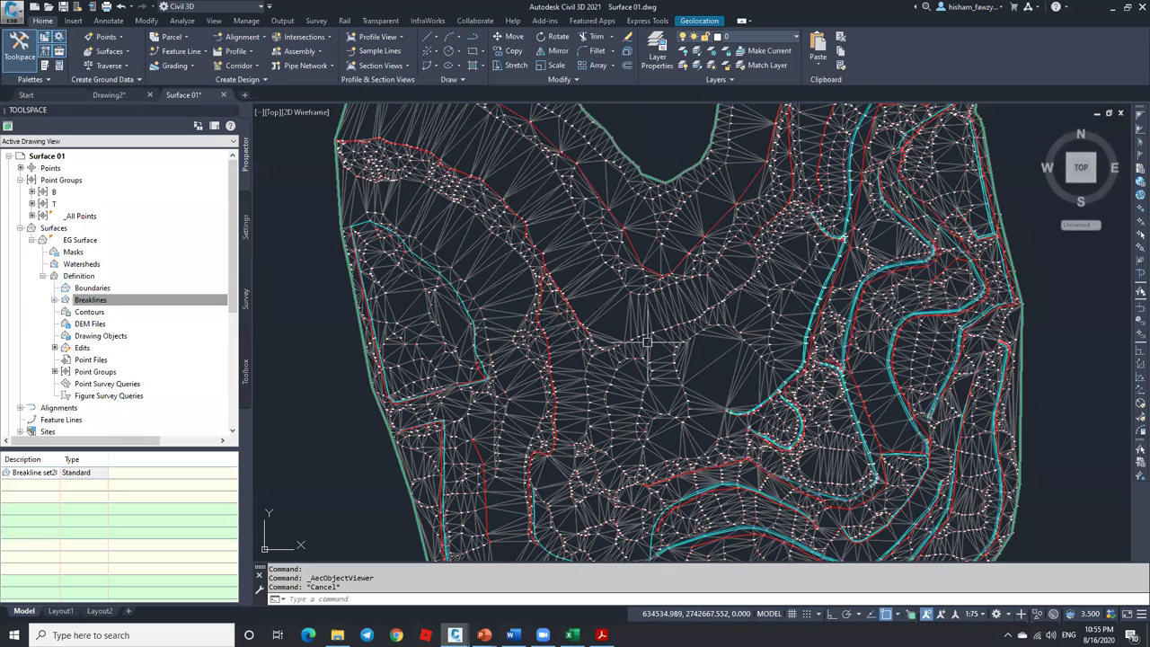
Change the EG Surface style to Contours 2m and 10m (Background) and apply it.
click(653, 351)
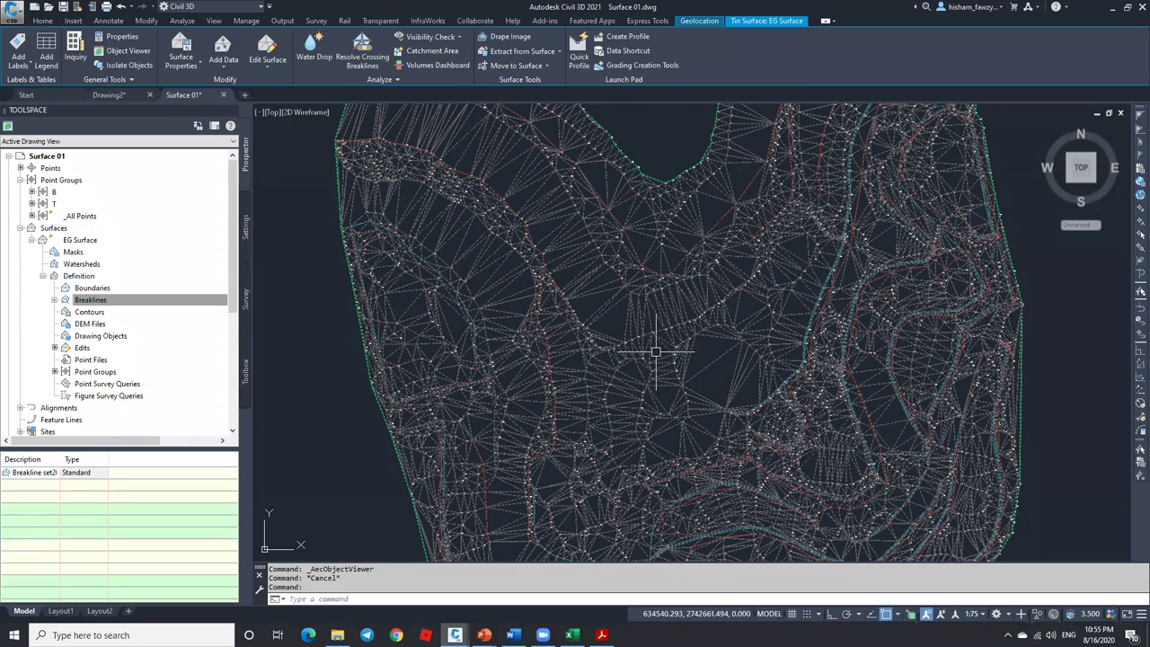
click(180, 52)
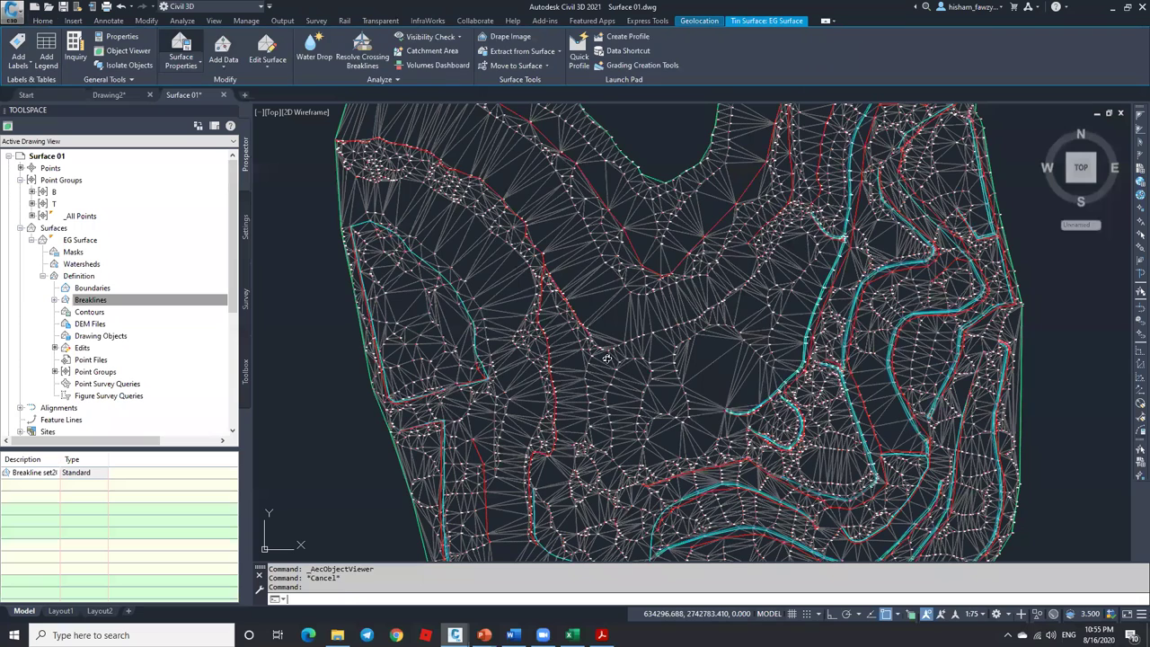
click(572, 286)
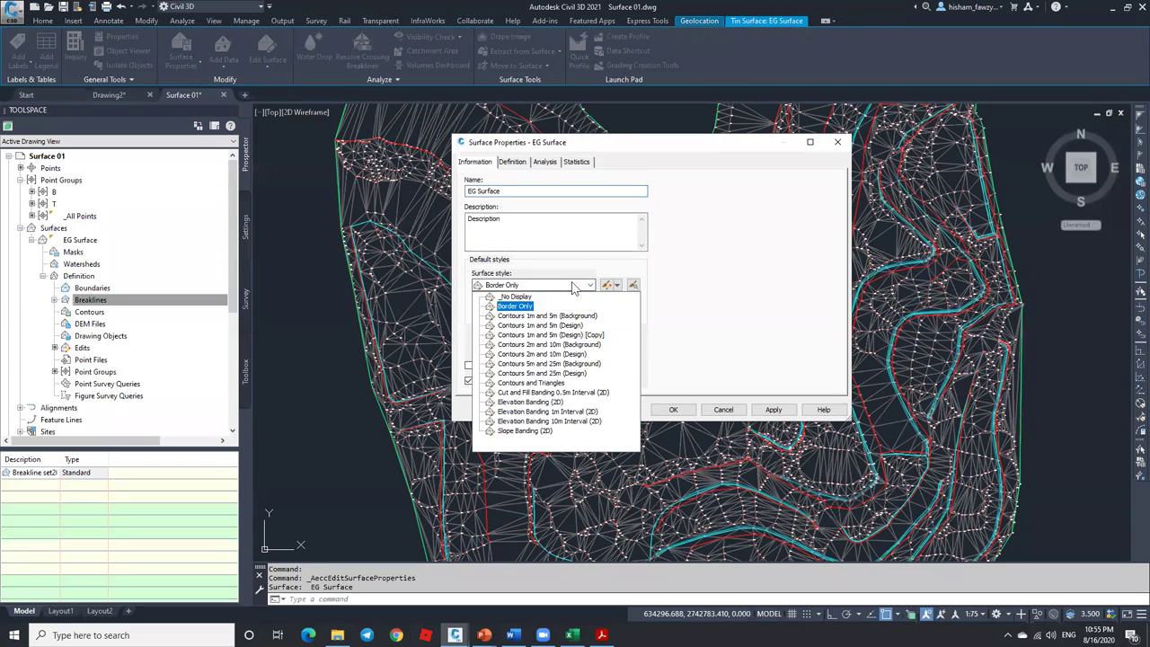
click(556, 325)
click(569, 285)
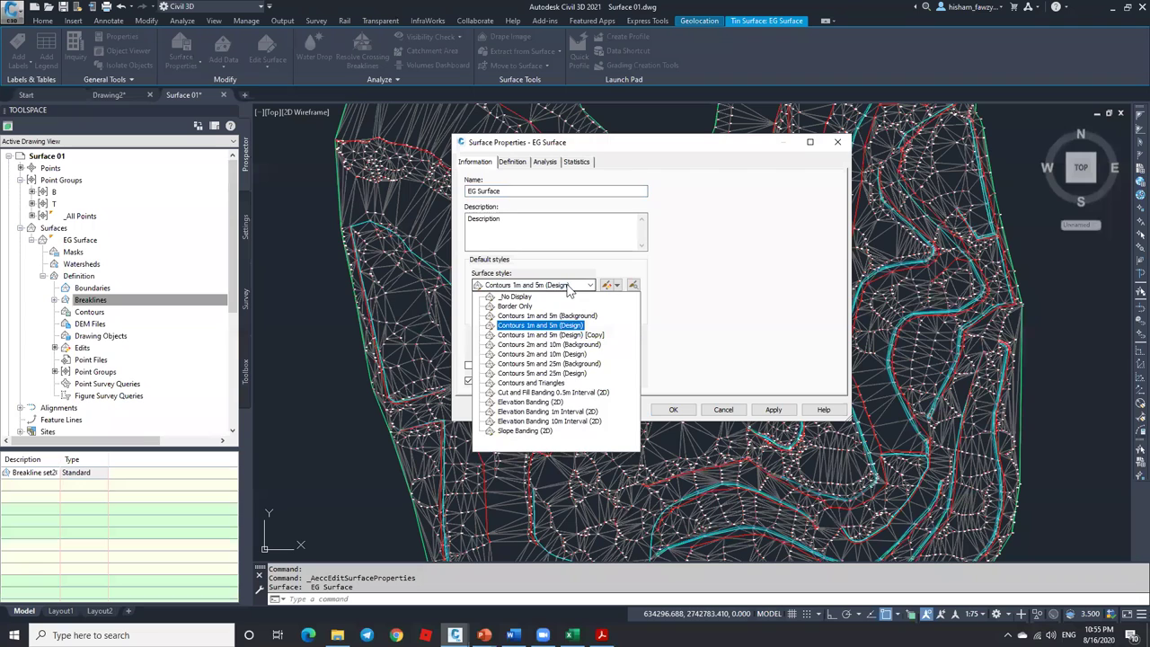
click(549, 344)
click(770, 410)
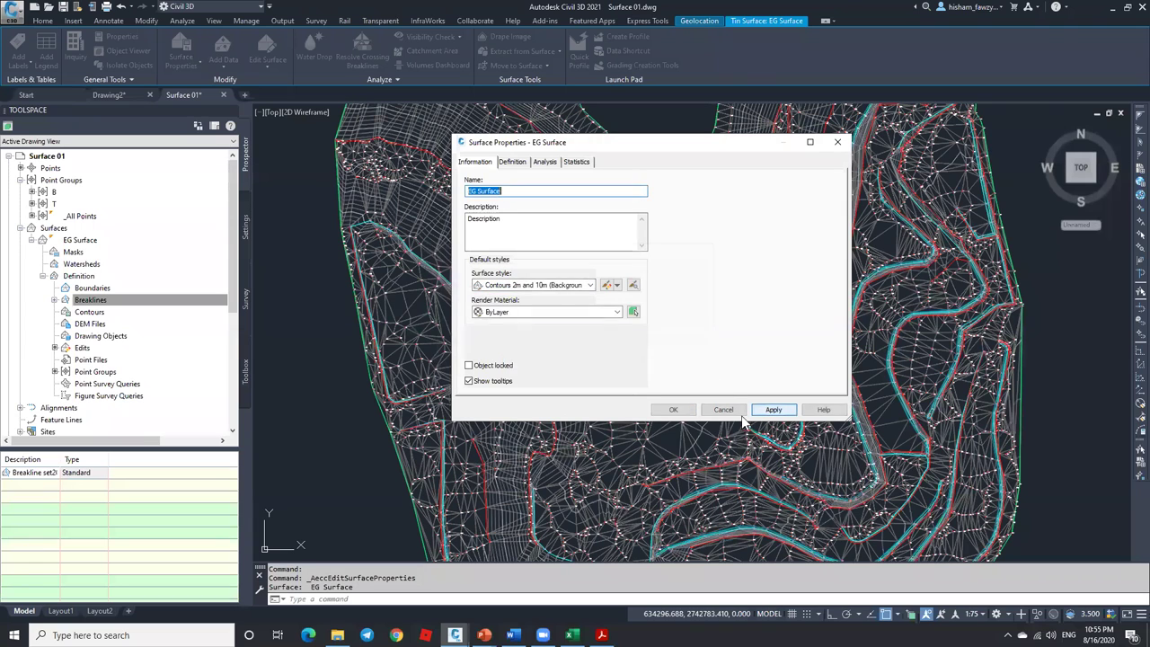
click(676, 409)
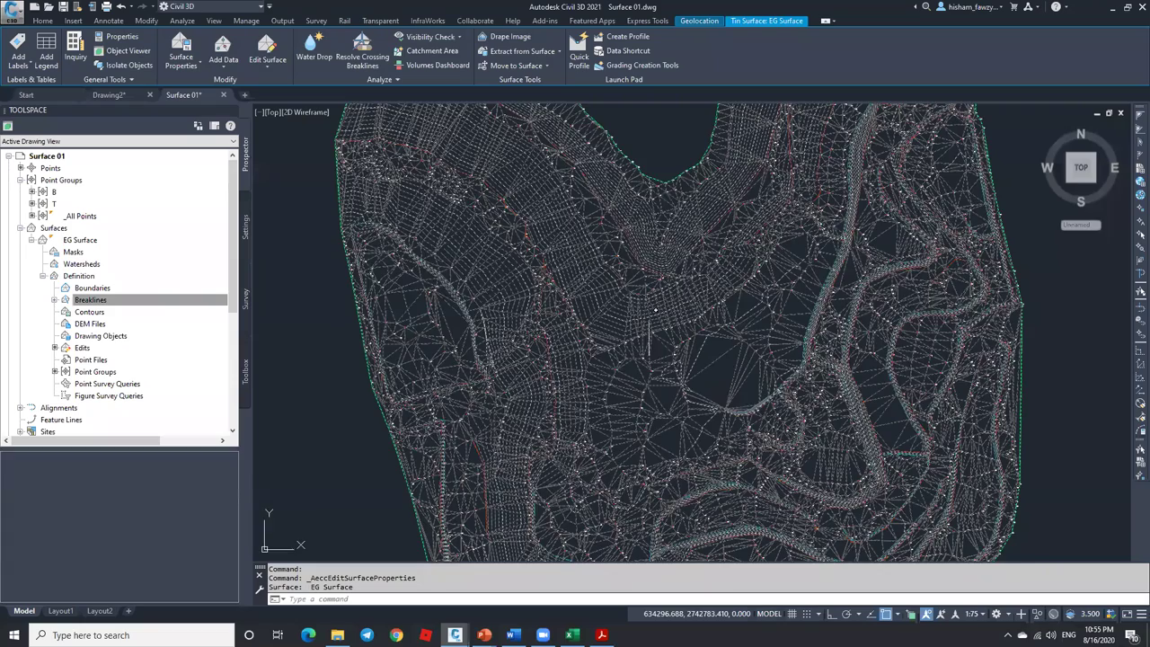
scroll(646, 325, up, 5)
Turn off Triangles in the EG Surface style so the mesh is hidden.
key(Escape)
scroll(643, 317, up, 2)
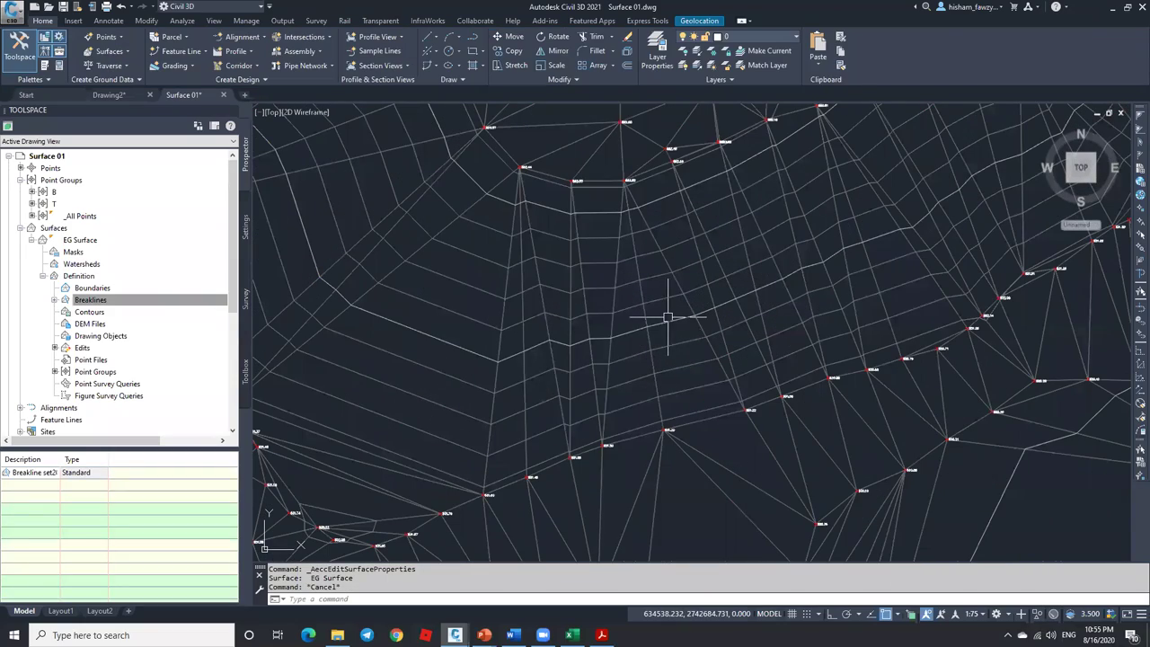
key(Escape)
click(667, 316)
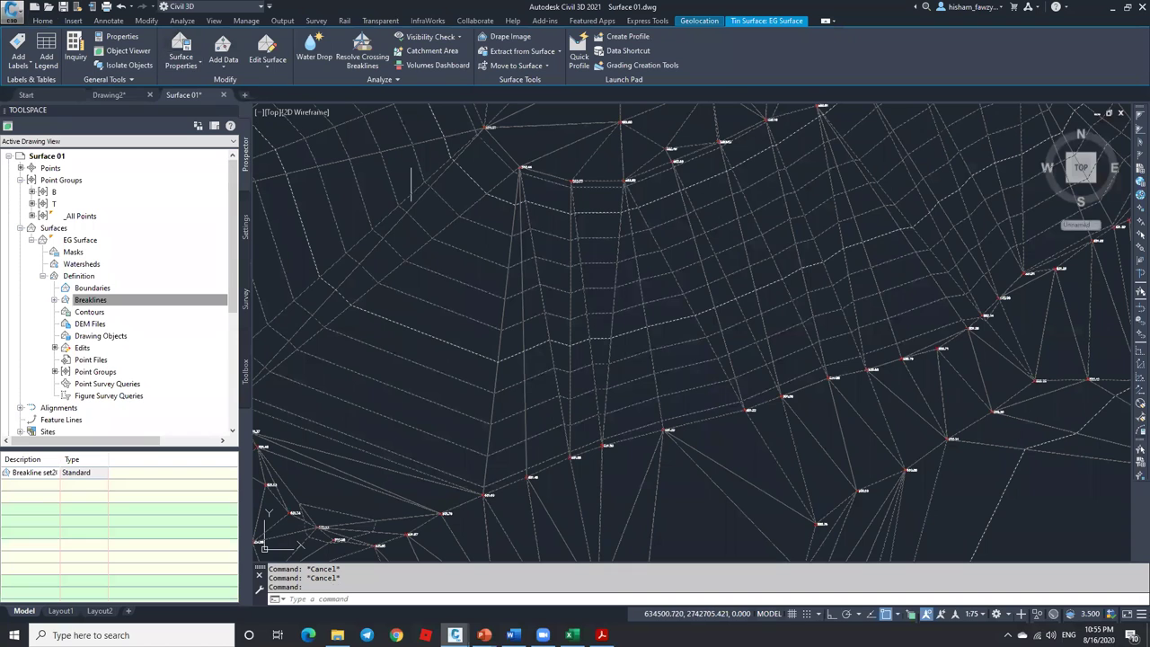
right_click(638, 275)
click(699, 425)
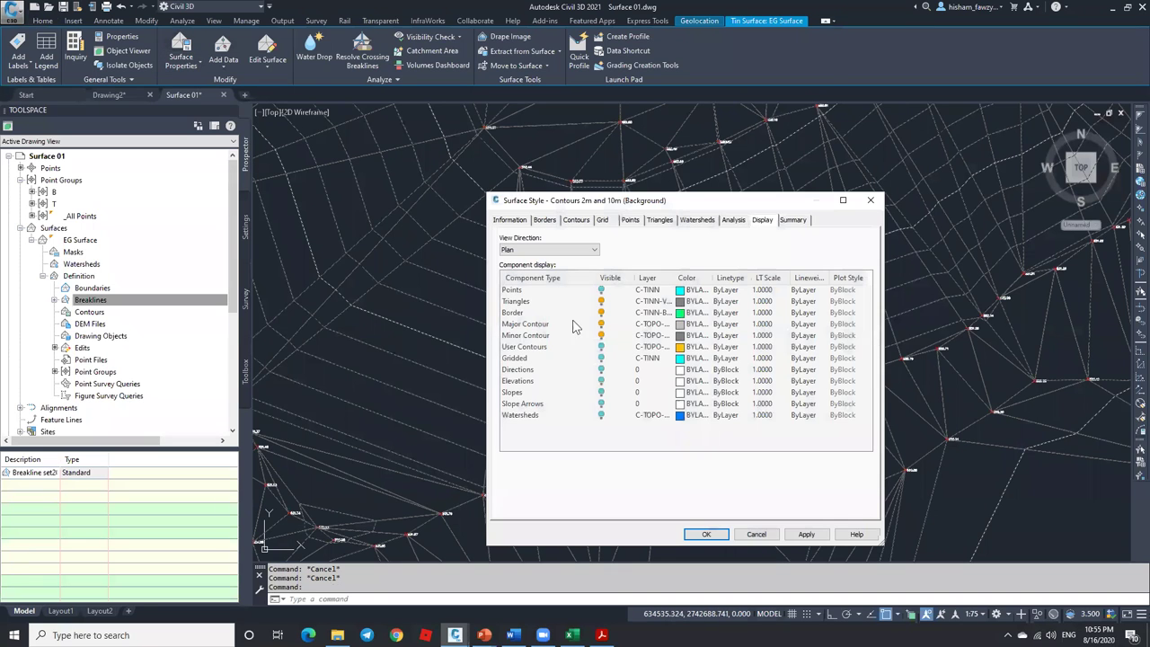
click(602, 302)
click(706, 534)
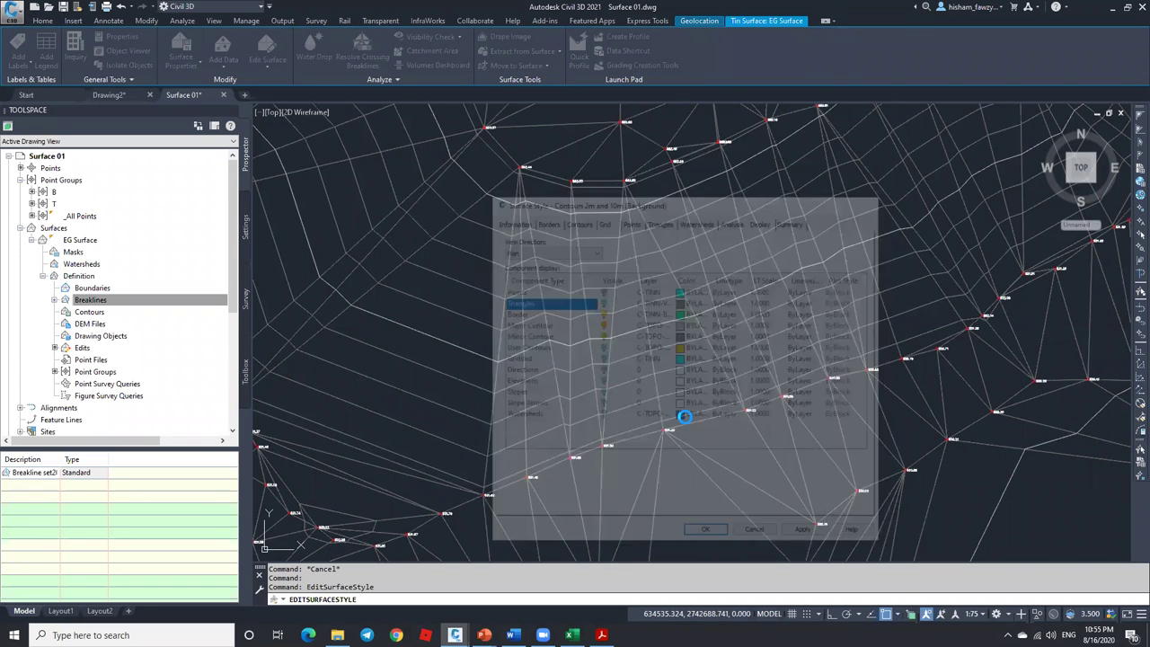
Reopen the surface style and review its Border, Contours, Grid and Analysis settings, then cancel.
key(Escape)
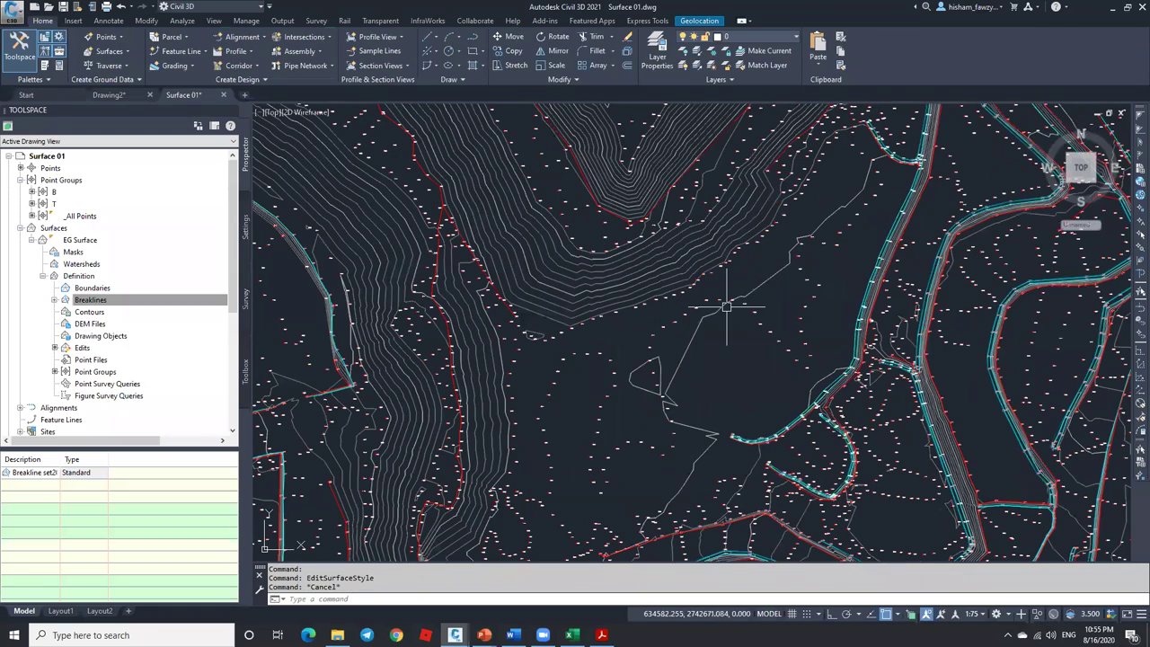
click(690, 359)
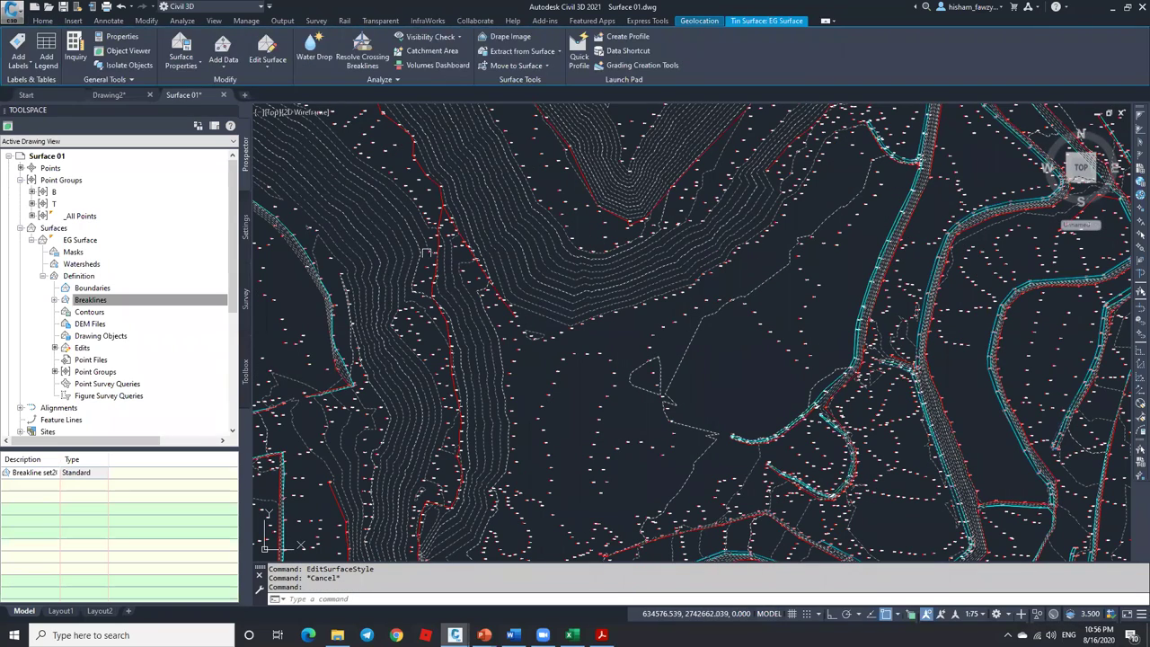
right_click(670, 338)
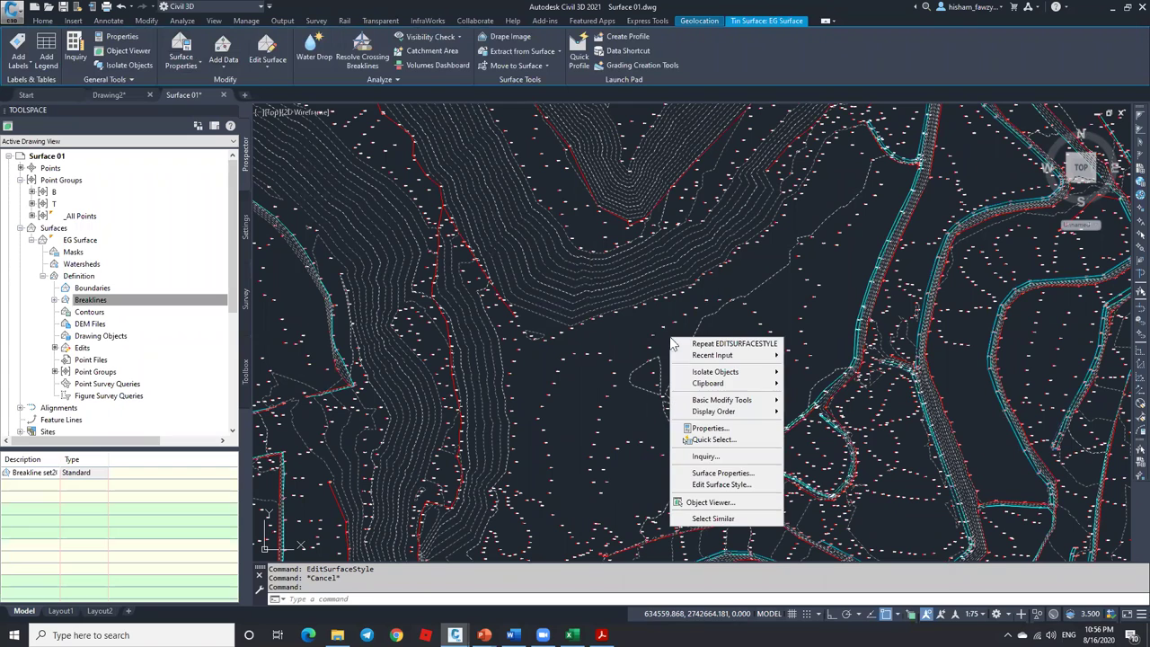
click(710, 485)
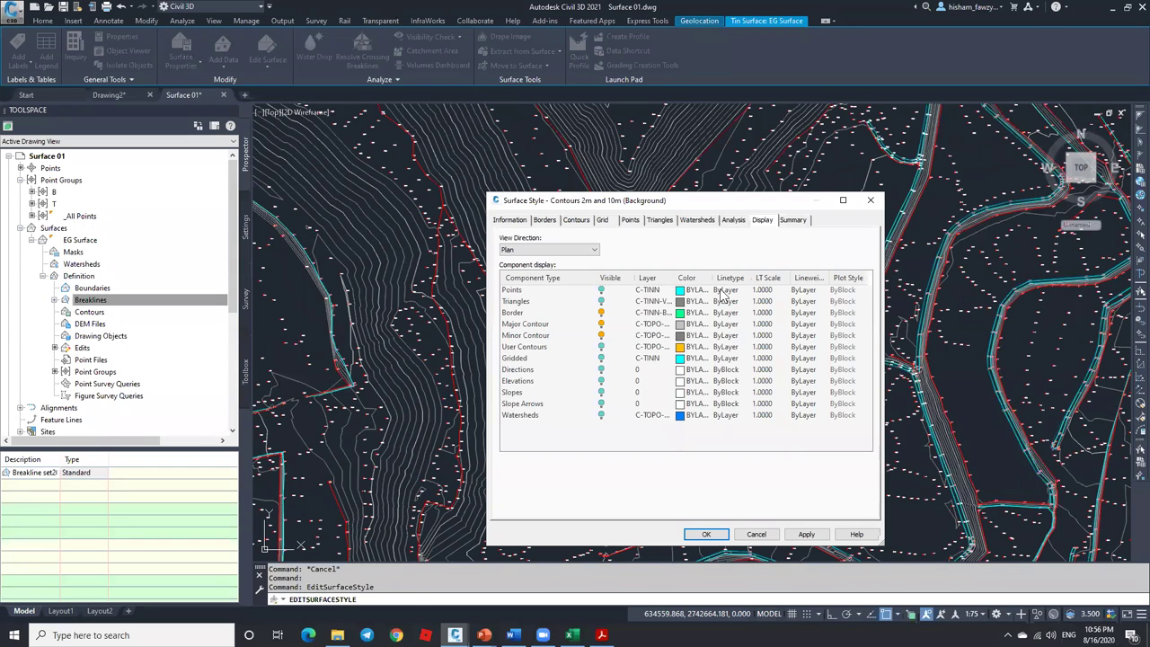
click(545, 224)
click(576, 224)
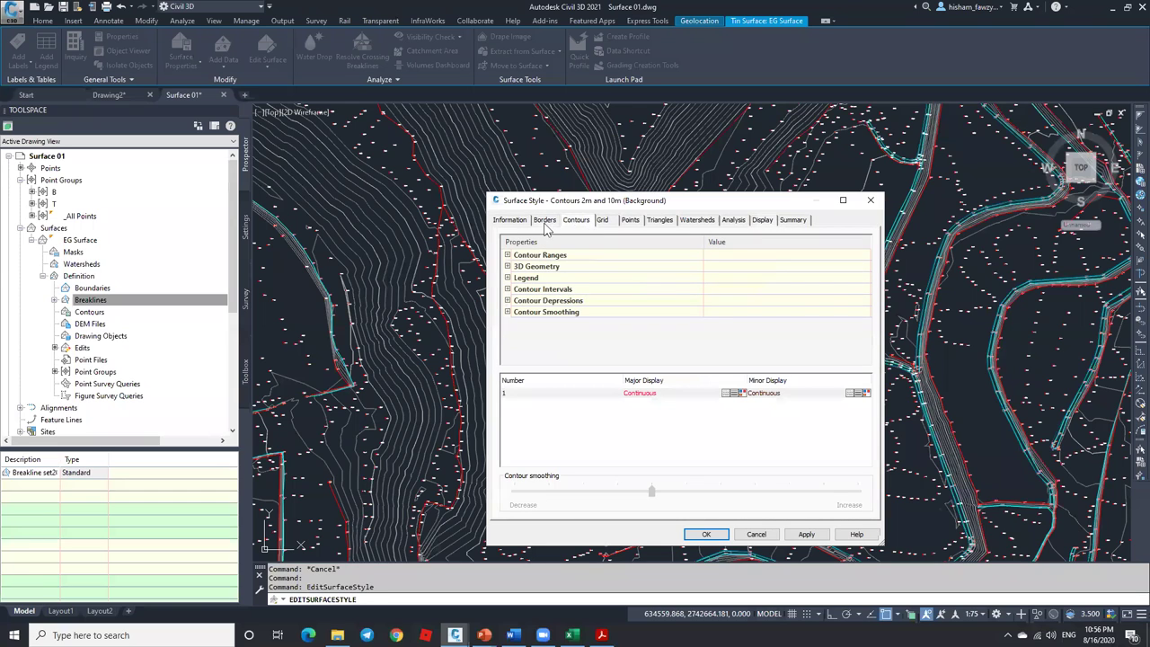
click(603, 221)
click(579, 222)
click(733, 223)
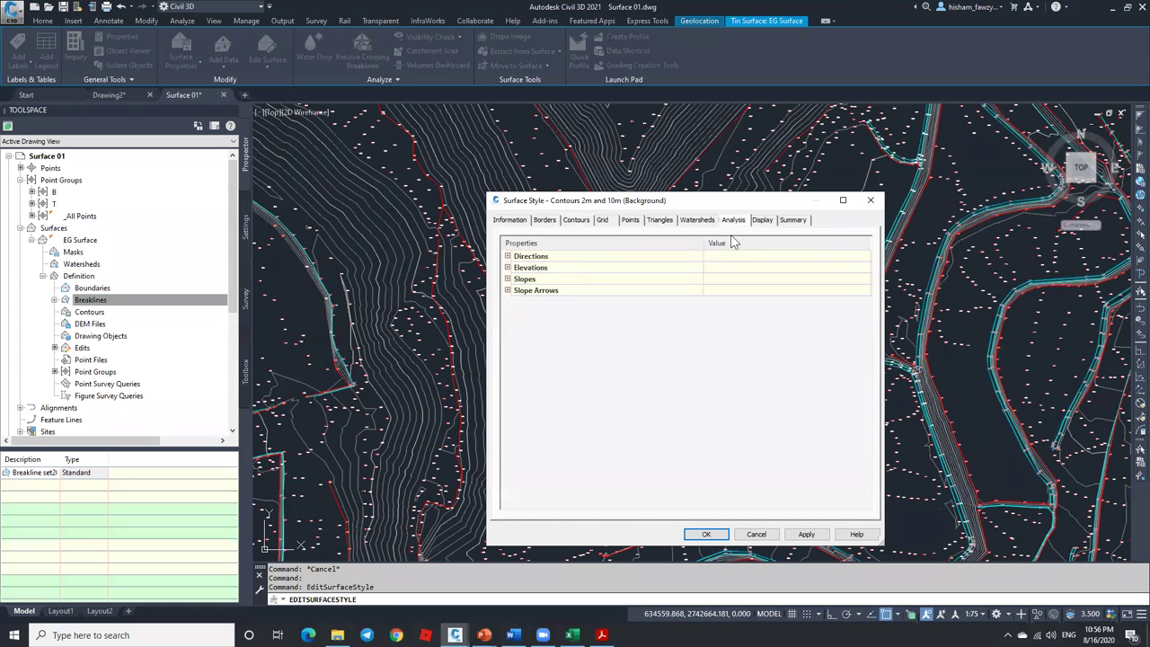
click(756, 534)
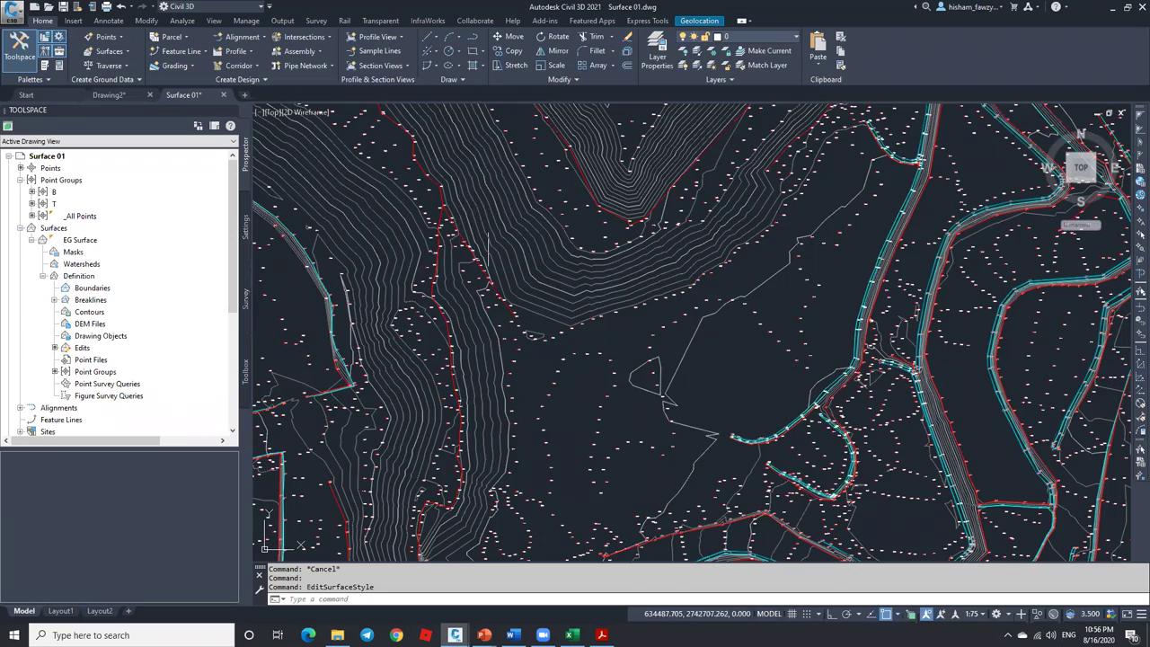
Reselect the TIN surface and bring up its surface editing options.
scroll(521, 248, down, 10)
scroll(521, 249, up, 10)
click(521, 249)
click(270, 62)
Revisit the surface editing options, then deselect the surface and zoom the view.
click(274, 65)
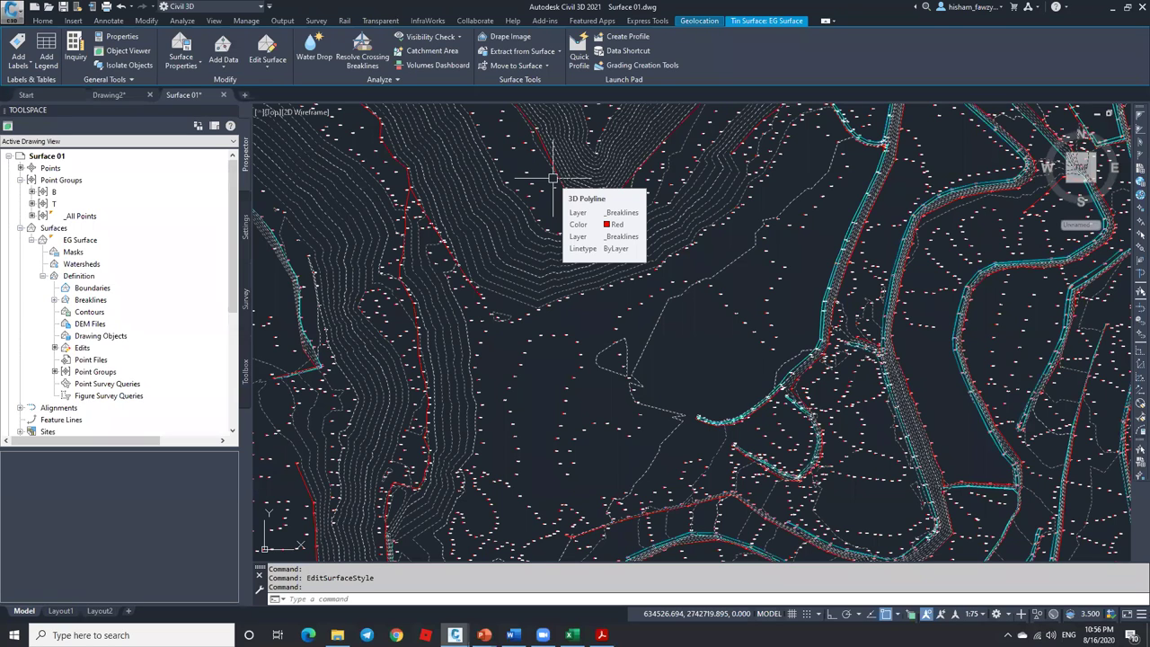
key(XF86AudioRaiseVolume)
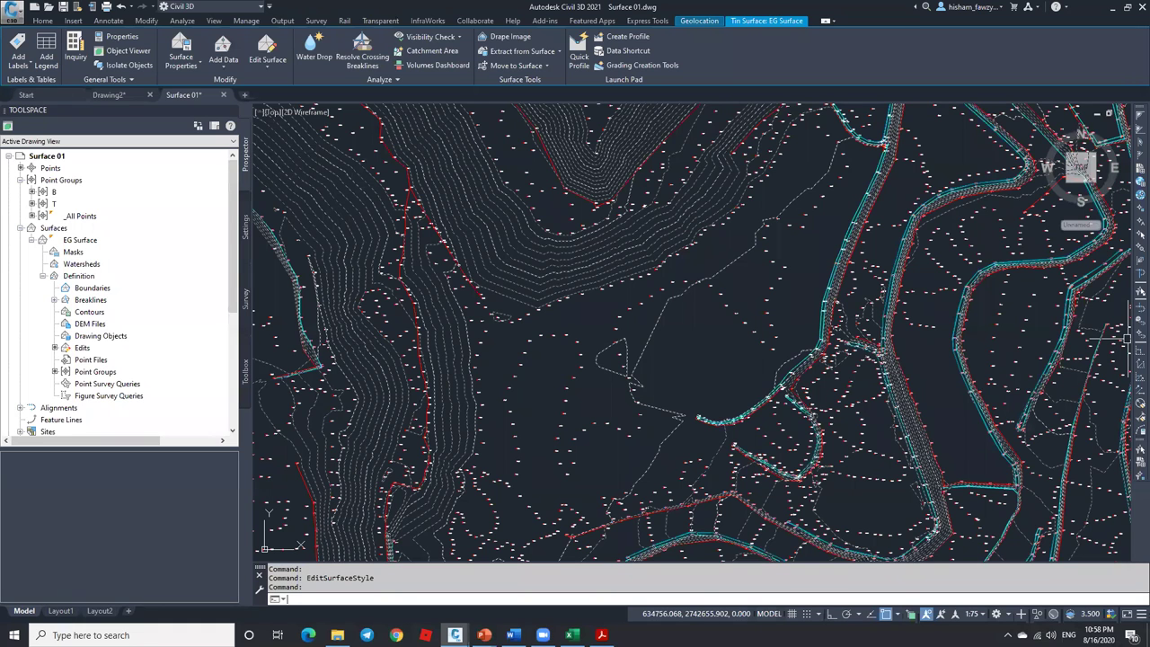
key(Escape)
key(Escape)
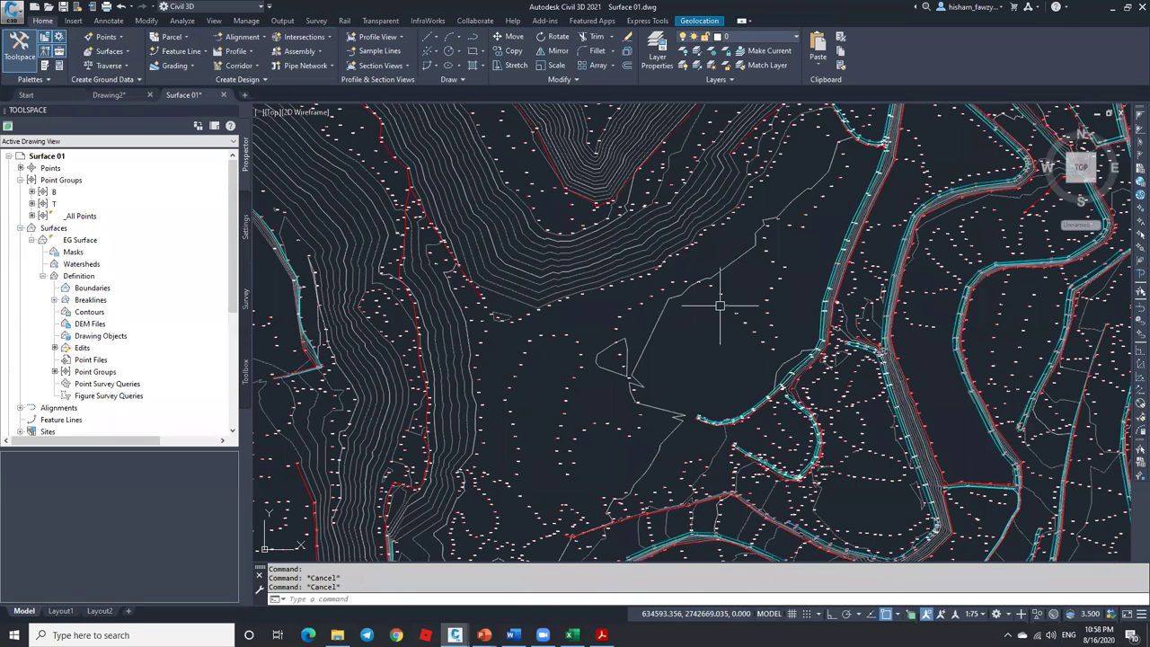
scroll(754, 301, up, 5)
scroll(760, 240, down, 5)
Begin a selection window around the COGO points near the middle of the surface.
scroll(803, 236, up, 2)
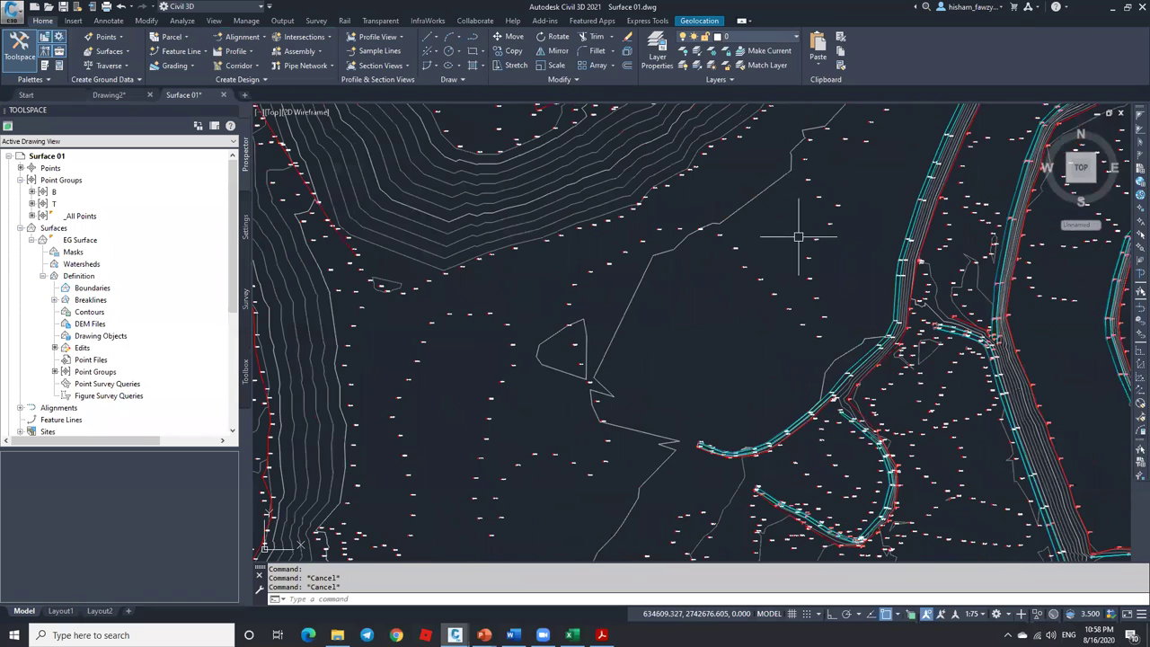
click(808, 230)
key(Escape)
key(Escape)
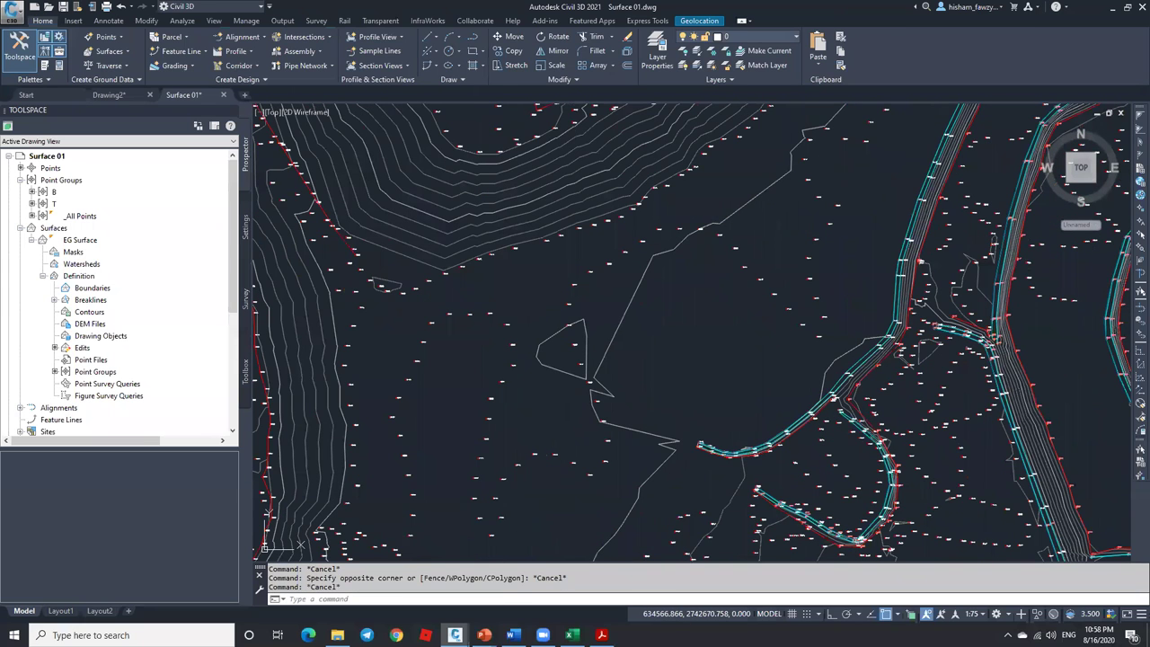
click(722, 242)
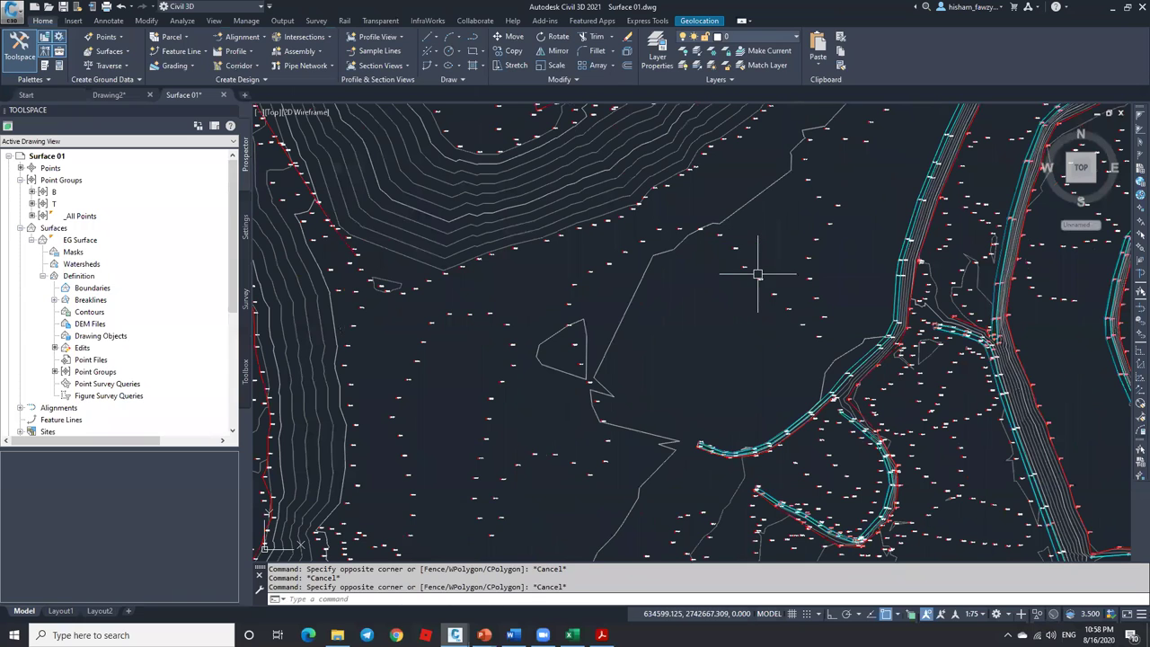
Window-select the first few COGO points plus about ten more to the right.
click(770, 277)
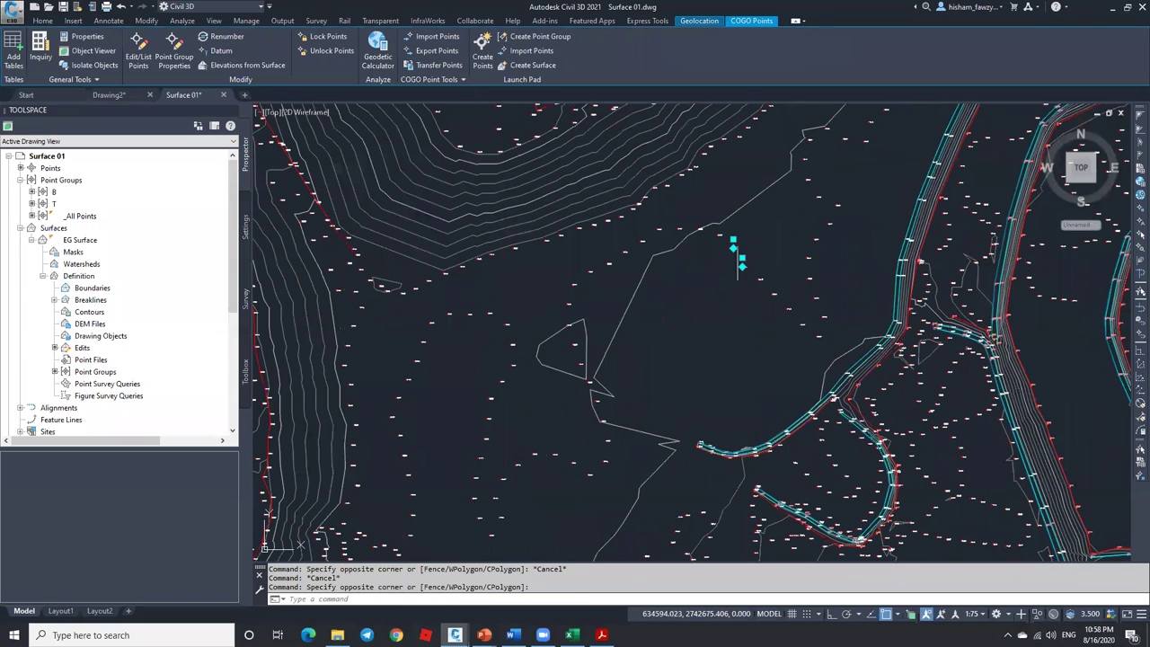
click(748, 234)
click(825, 339)
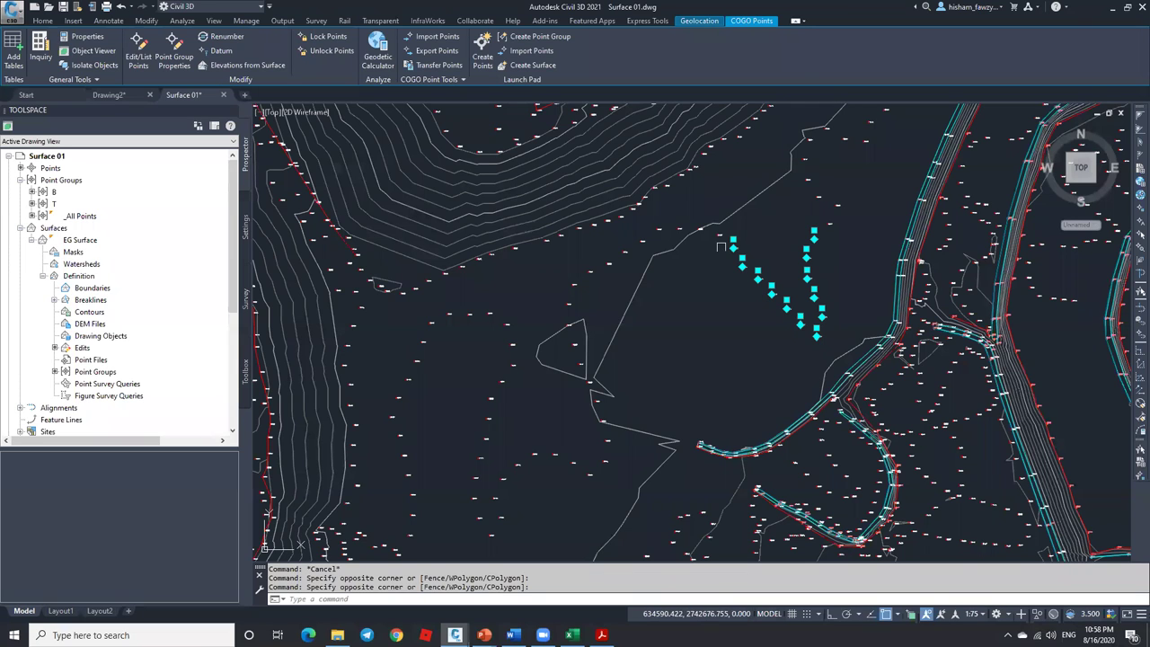
Run Elevations from Surface with EG Surface chosen as the source surface.
click(255, 68)
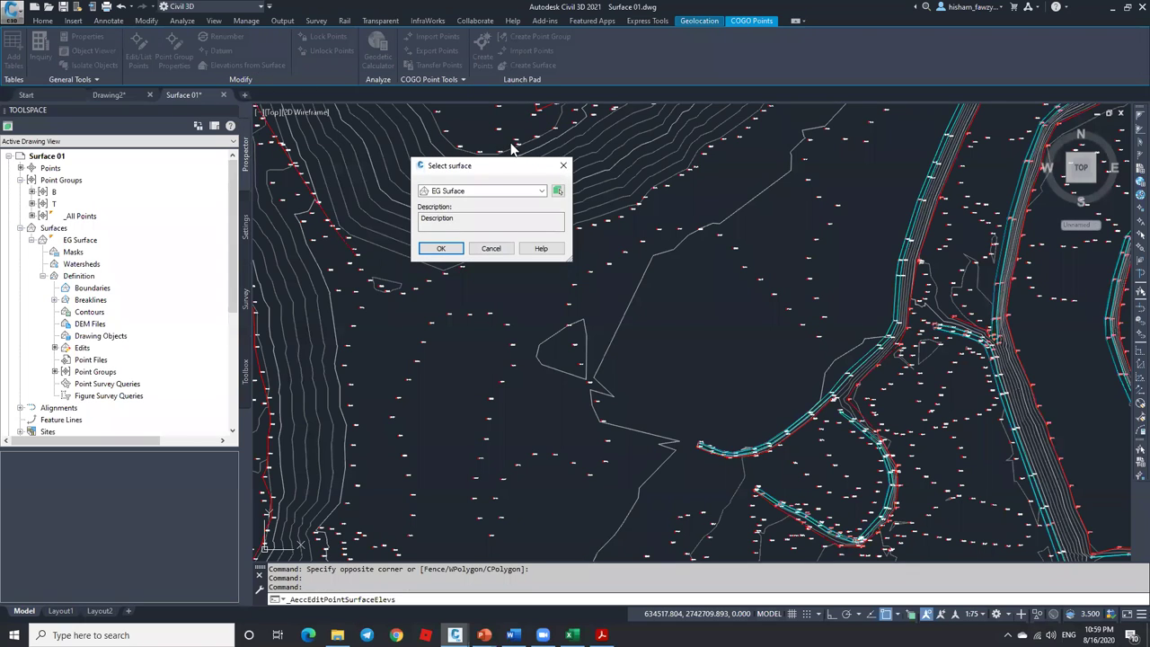
drag(474, 168, 607, 198)
click(609, 222)
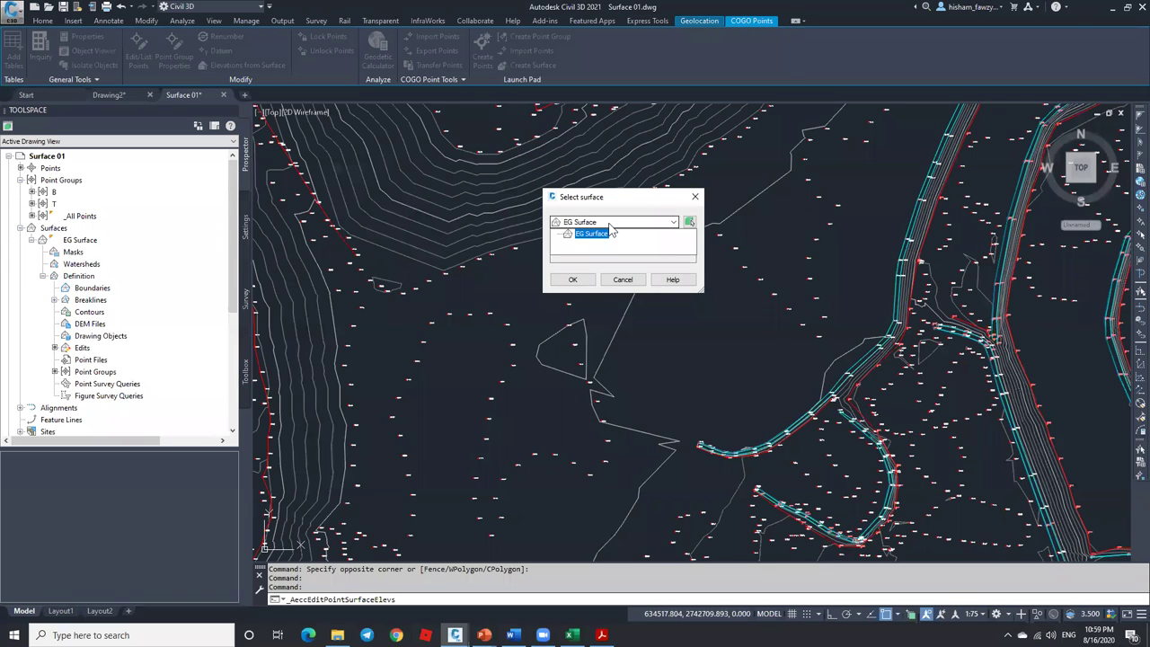
click(597, 233)
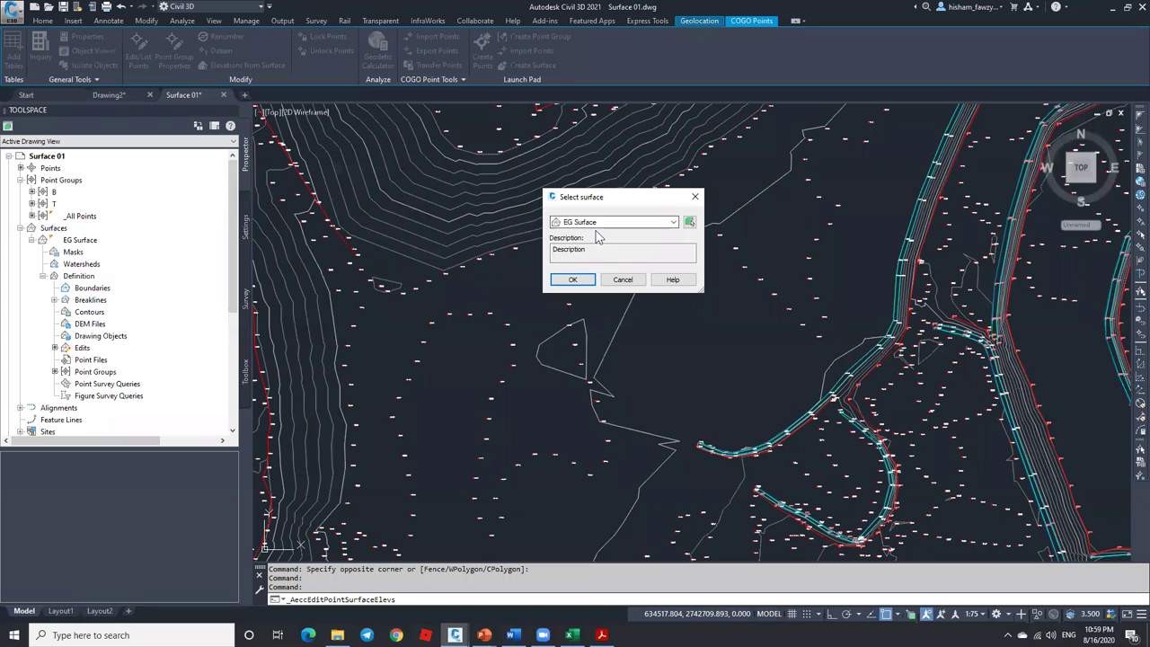
click(572, 280)
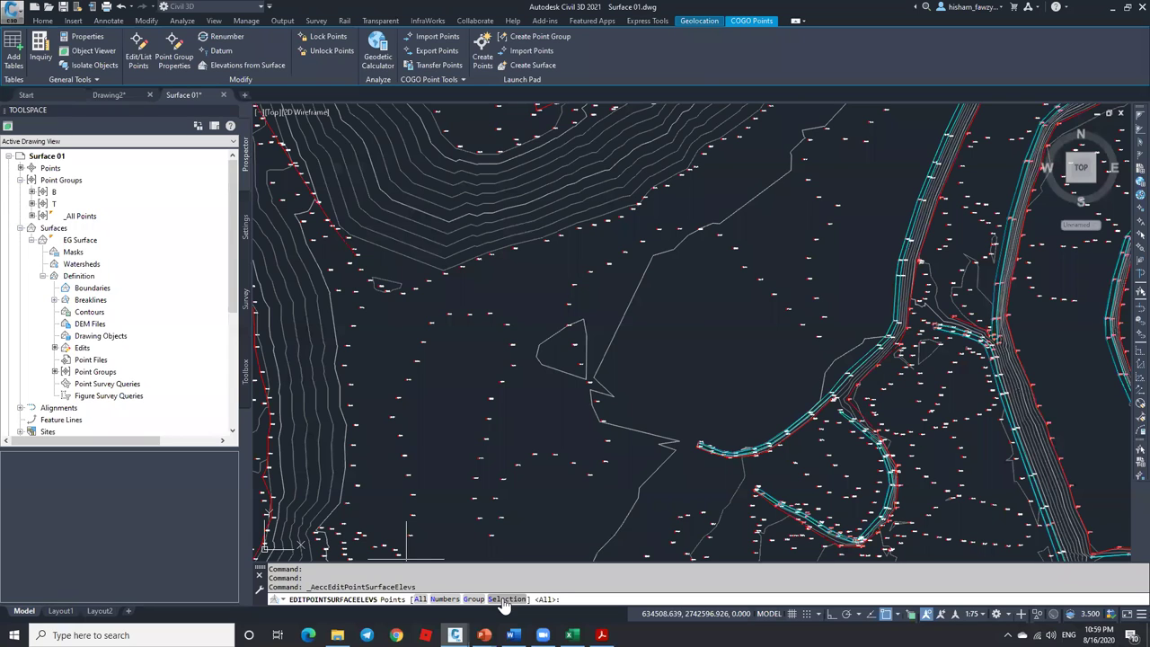
Cancel the Elevations from Surface command.
key(Escape)
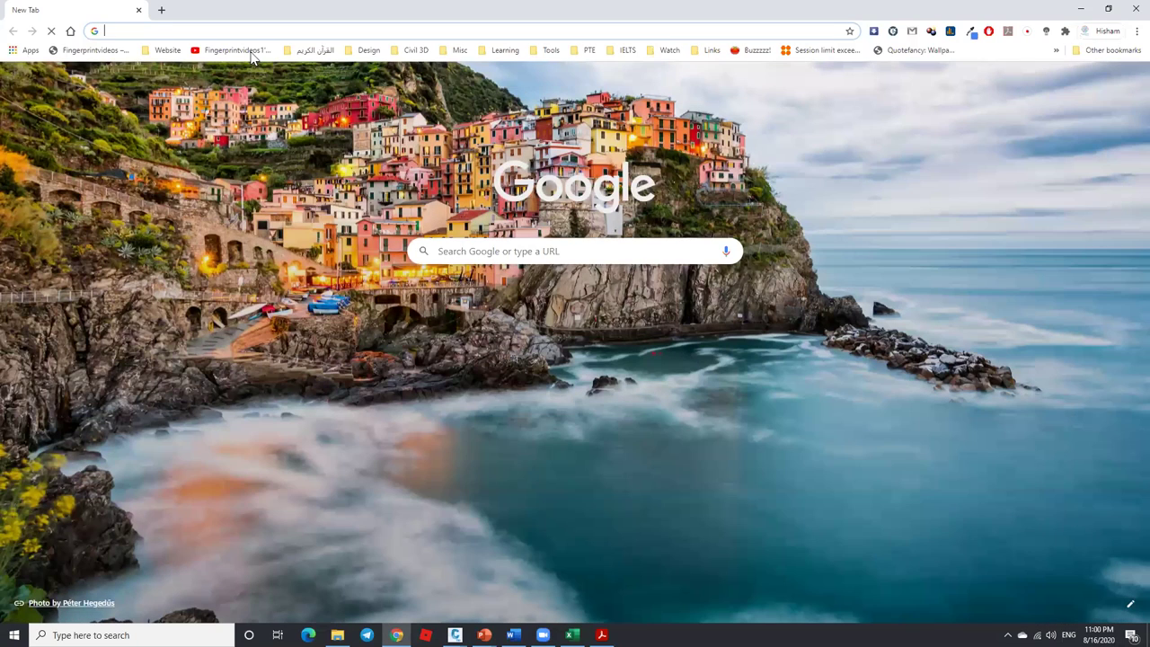
Open the YouTube channel's Videos tab and scroll to the uploaded video thumbnails.
click(251, 52)
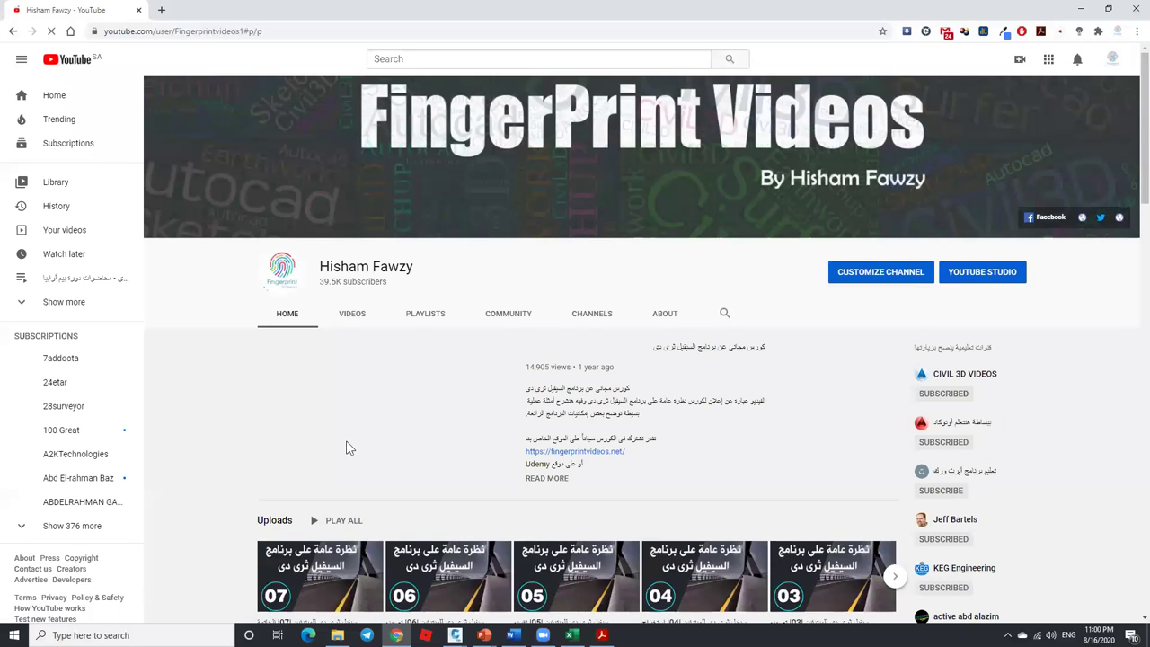
click(277, 473)
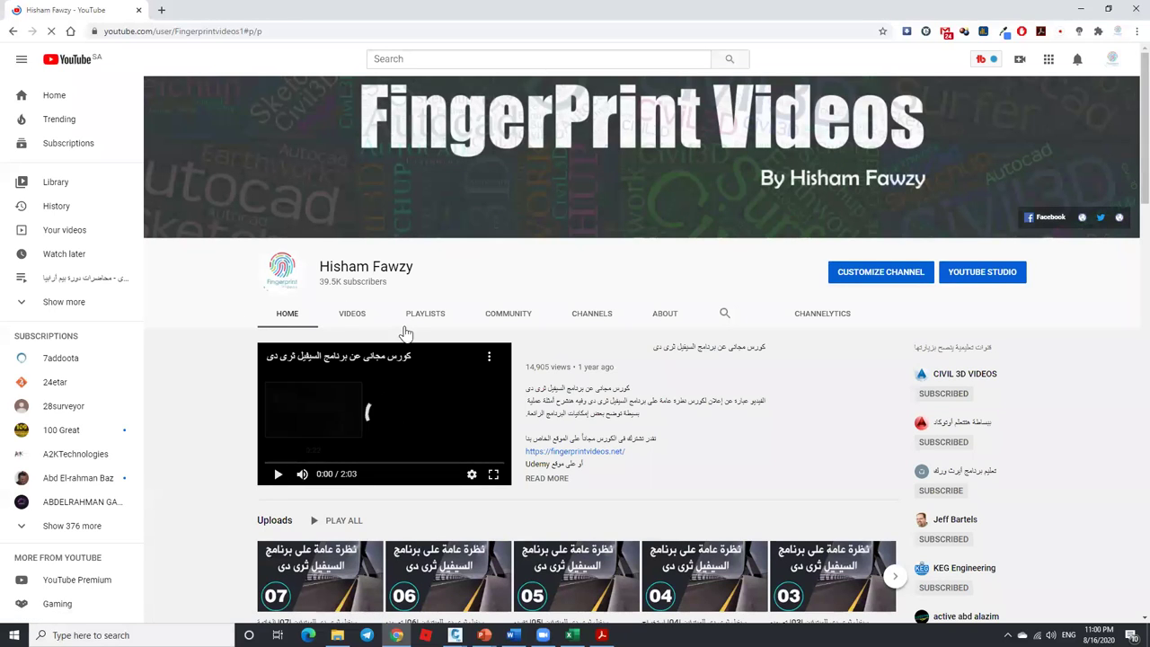
scroll(485, 332, down, 2)
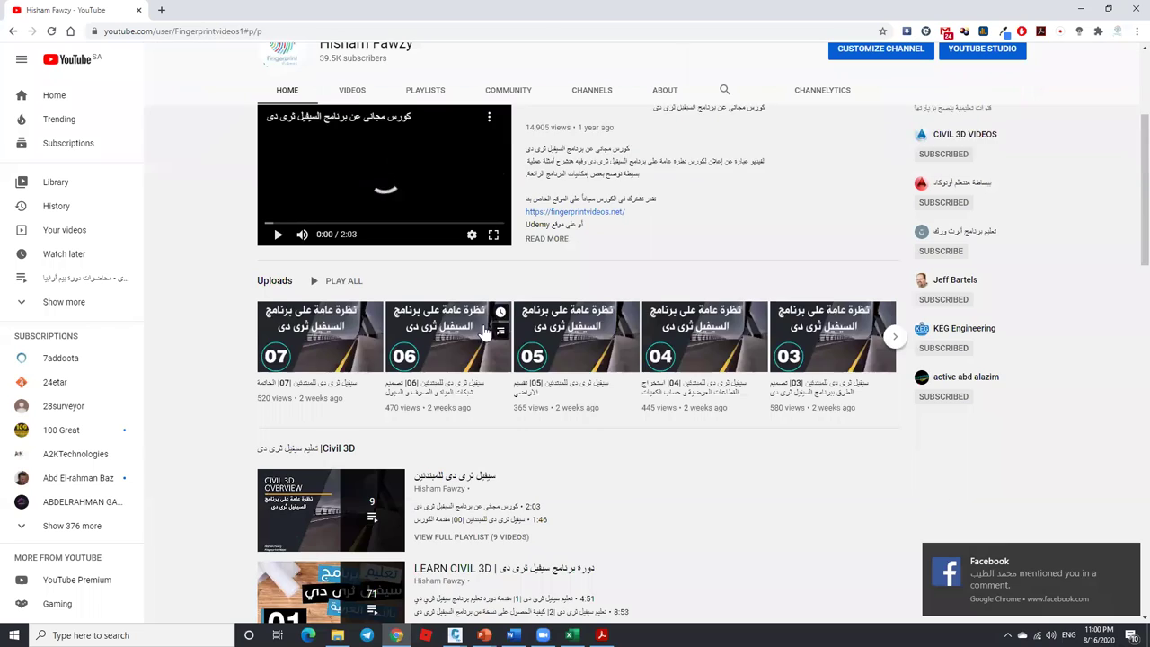
scroll(485, 333, down, 7)
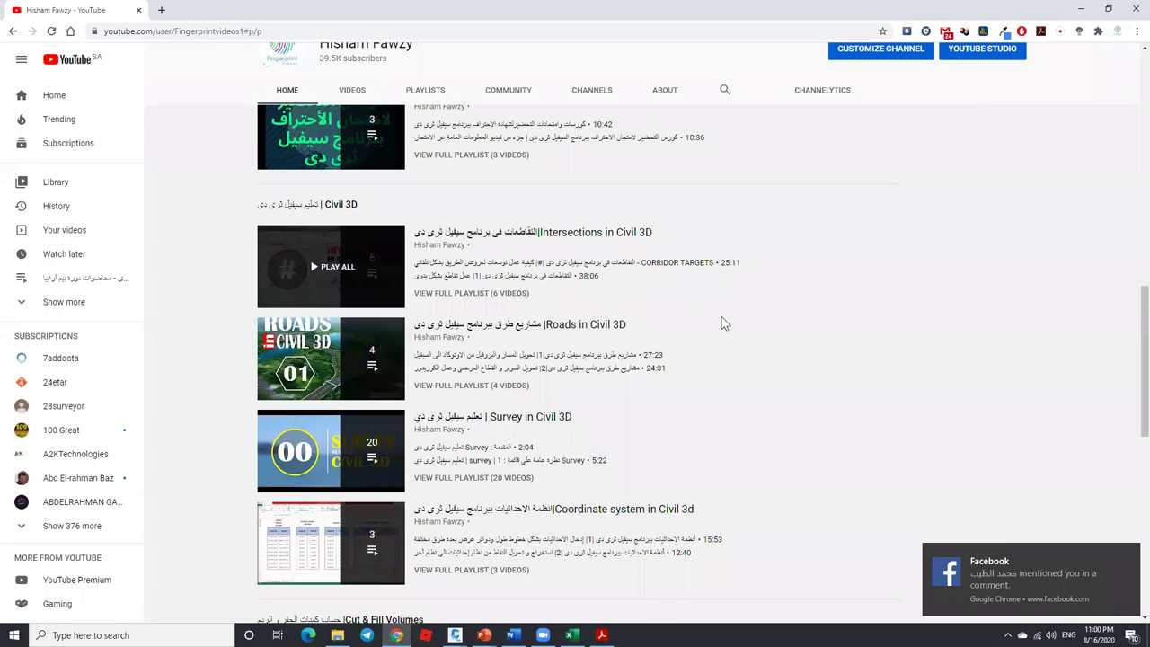
scroll(709, 322, up, 3)
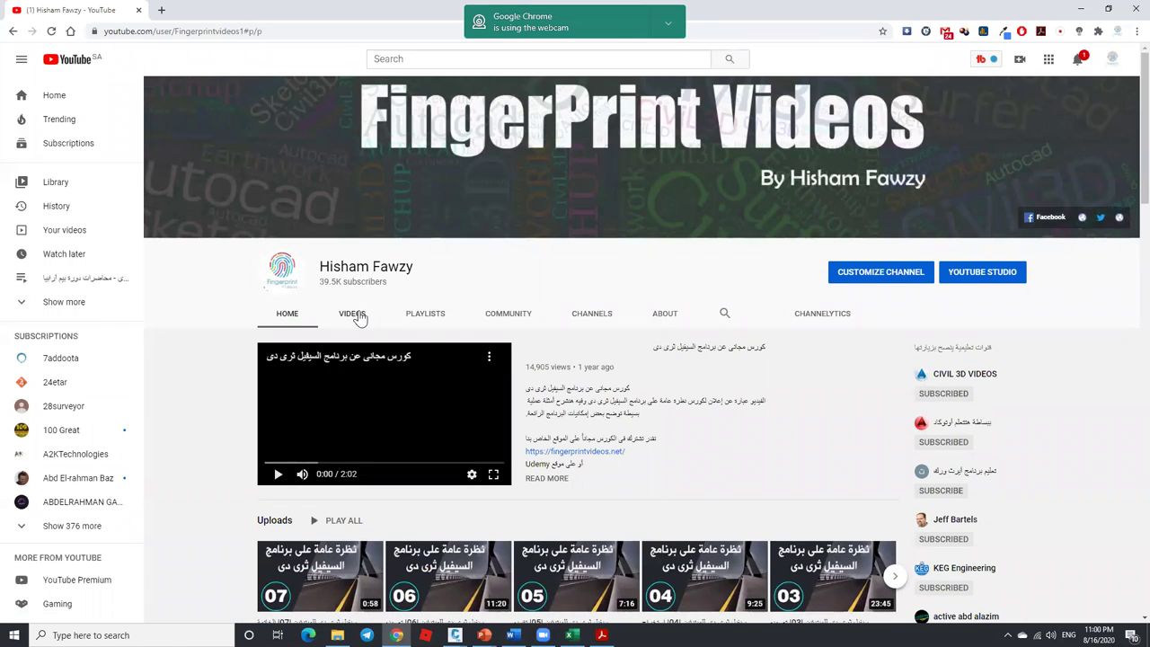
click(357, 314)
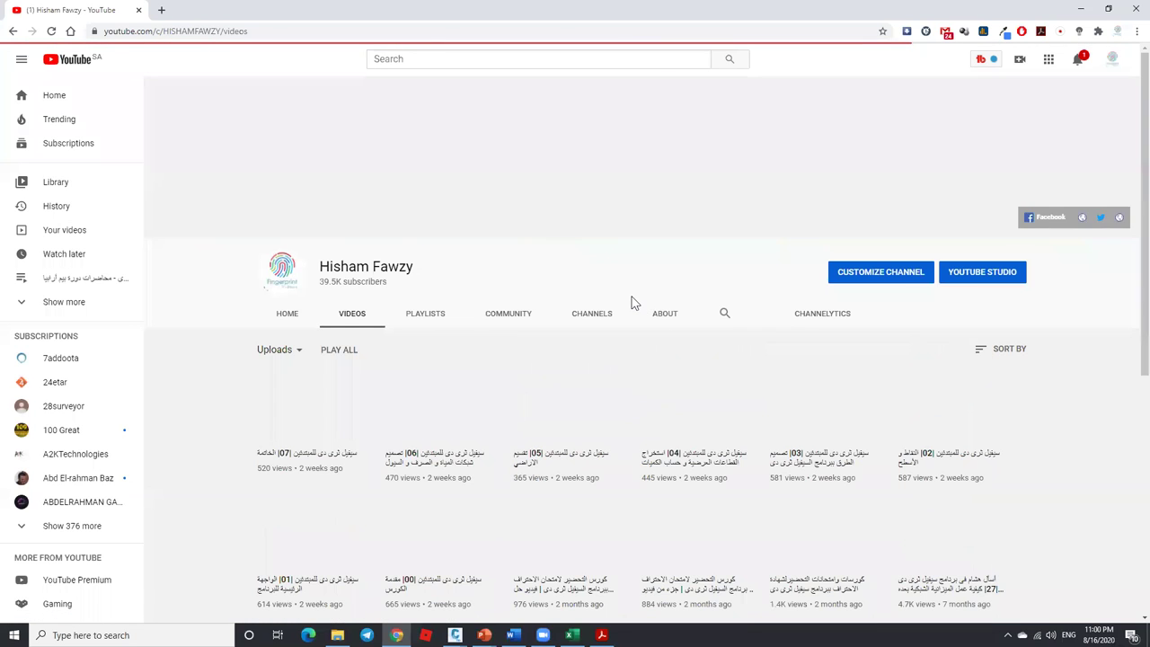
scroll(723, 376, down, 3)
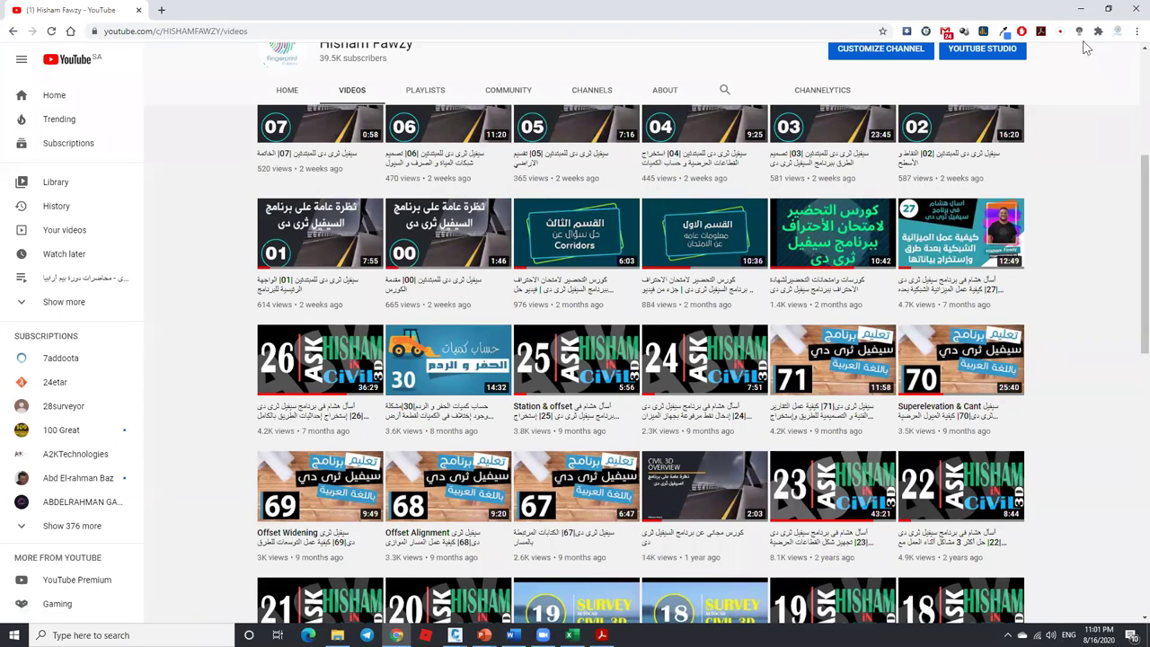
Minimize Chrome and cancel the point command so no points stay selected.
click(1081, 8)
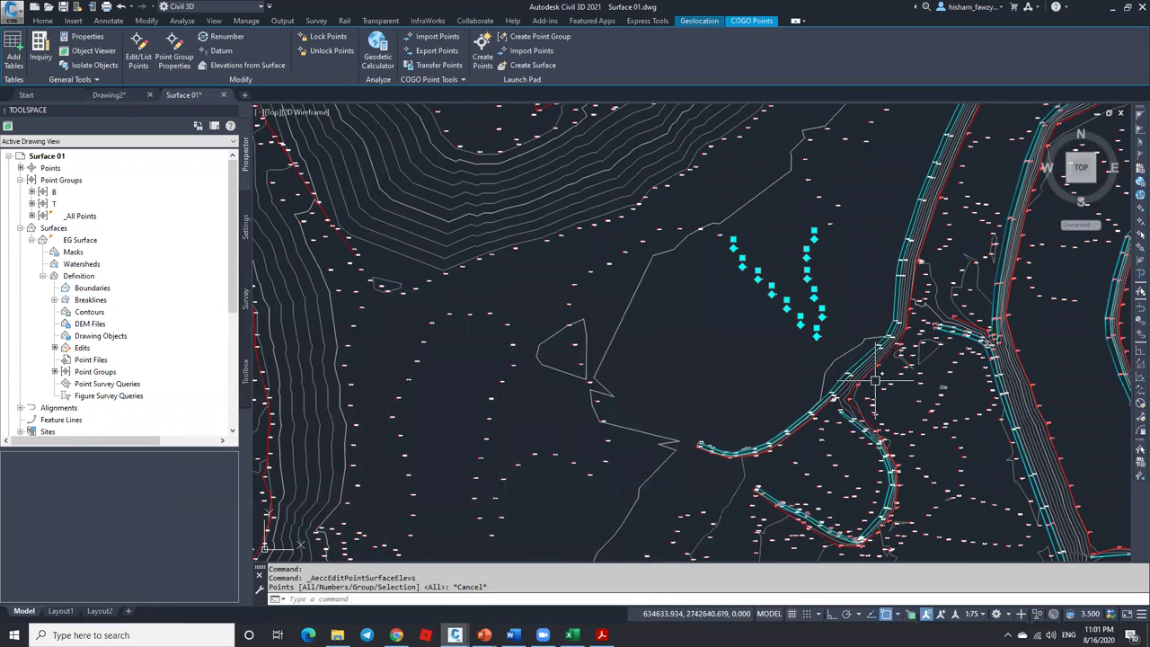
key(Escape)
key(Escape)
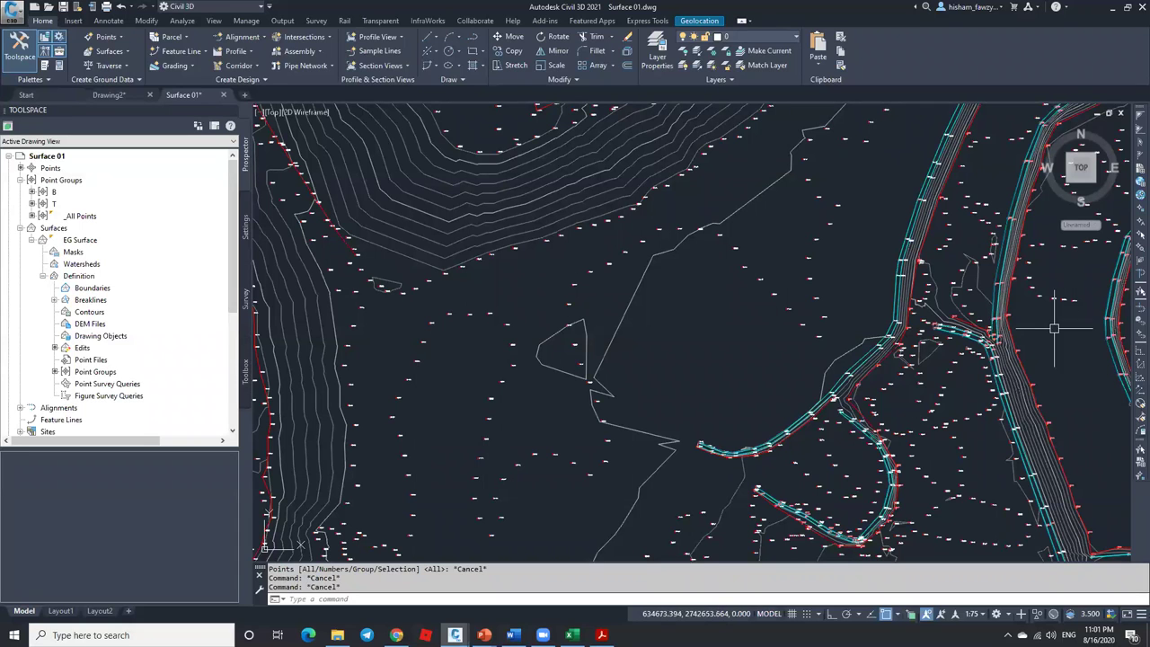
Bring the YouTube channel page in front of Civil 3D from the taskbar.
click(396, 635)
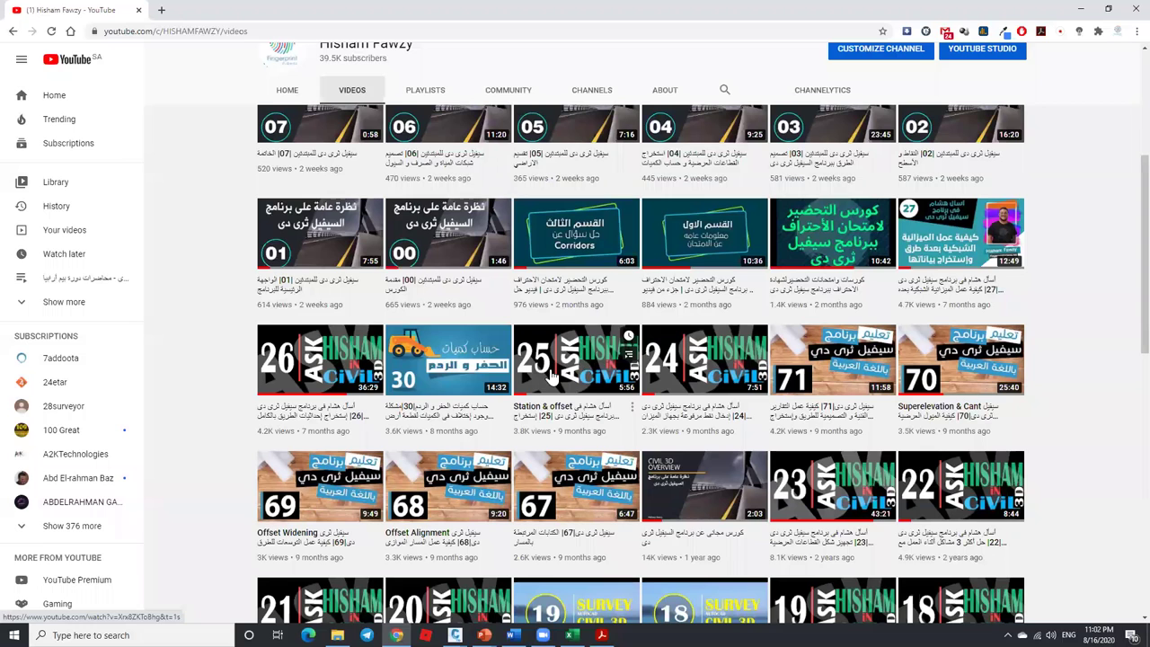
Minimize the browser to return to the Surface 01 drawing in Civil 3D.
click(1081, 9)
mouse_move(712, 338)
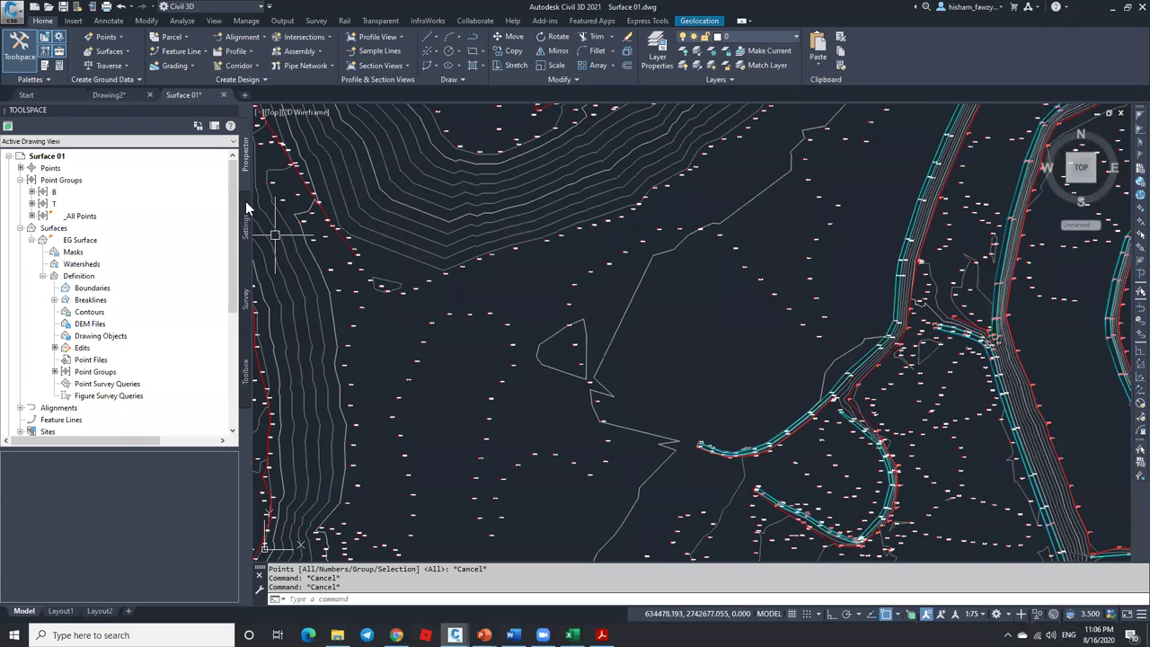
Expand the Toolbox's Reports Manager Surface reports and check Surface Points to CSV's options.
click(246, 370)
click(42, 203)
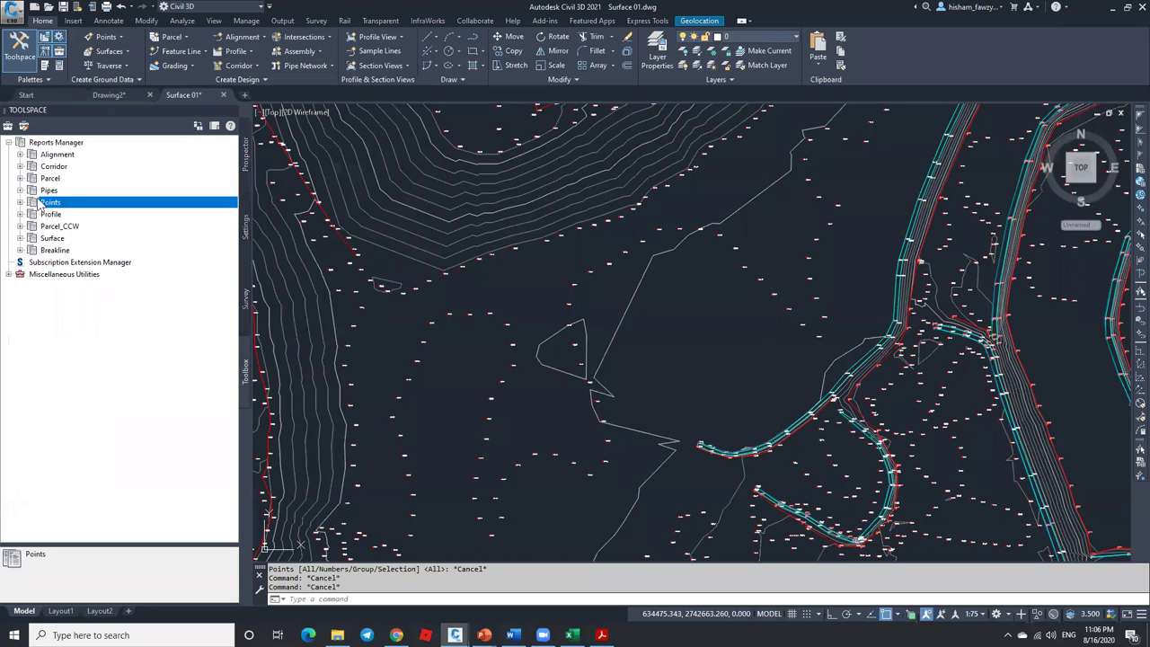
click(19, 238)
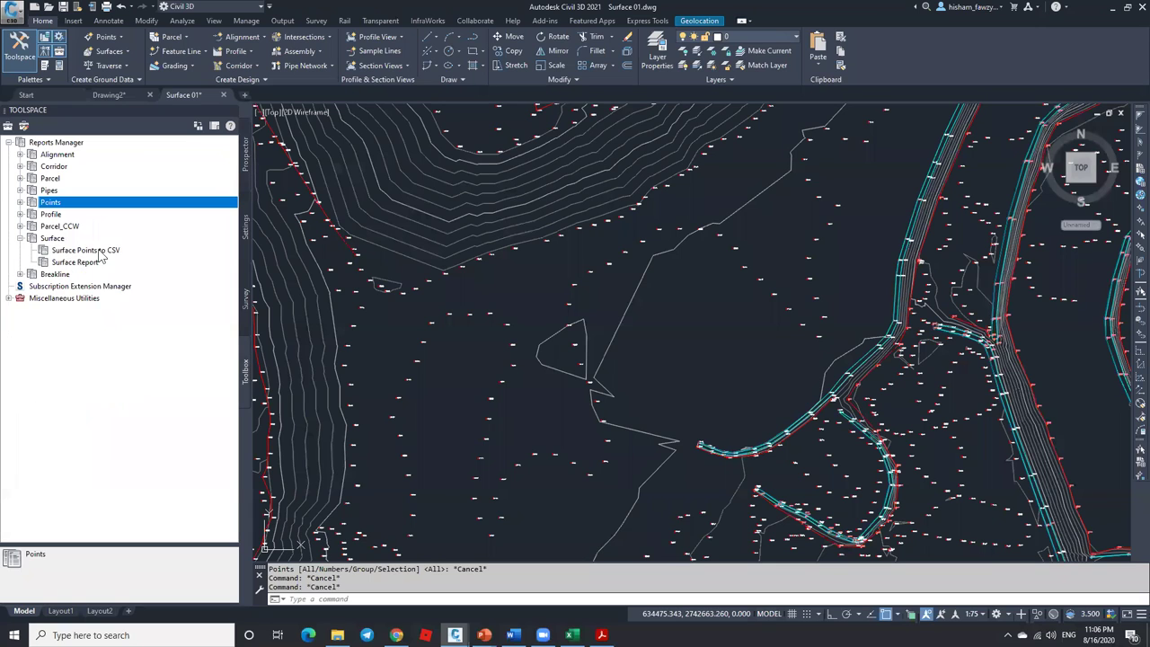
right_click(102, 254)
click(179, 317)
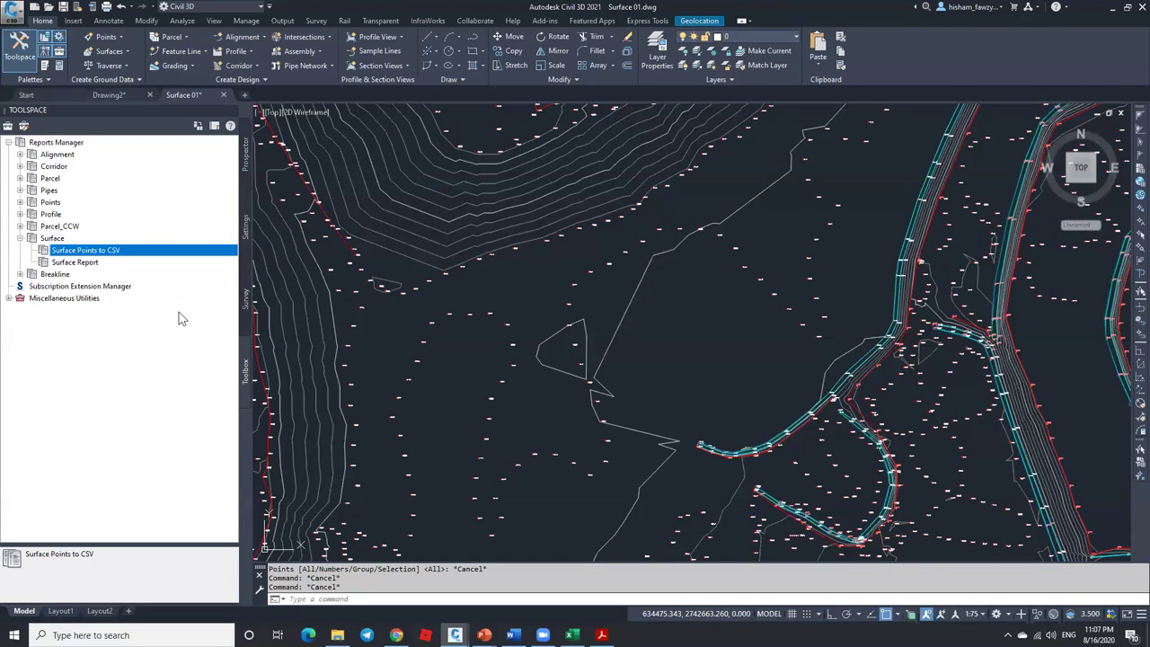
Turn on Points display in the EG Surface style.
click(643, 283)
right_click(684, 279)
click(718, 428)
click(762, 219)
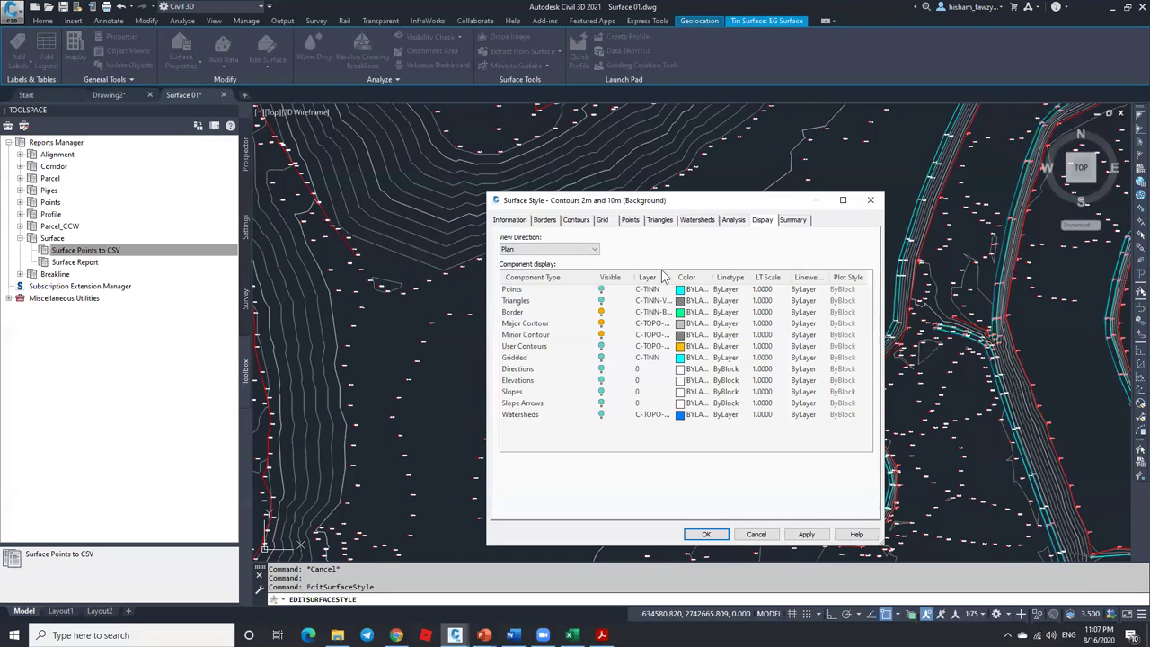
click(601, 300)
click(706, 534)
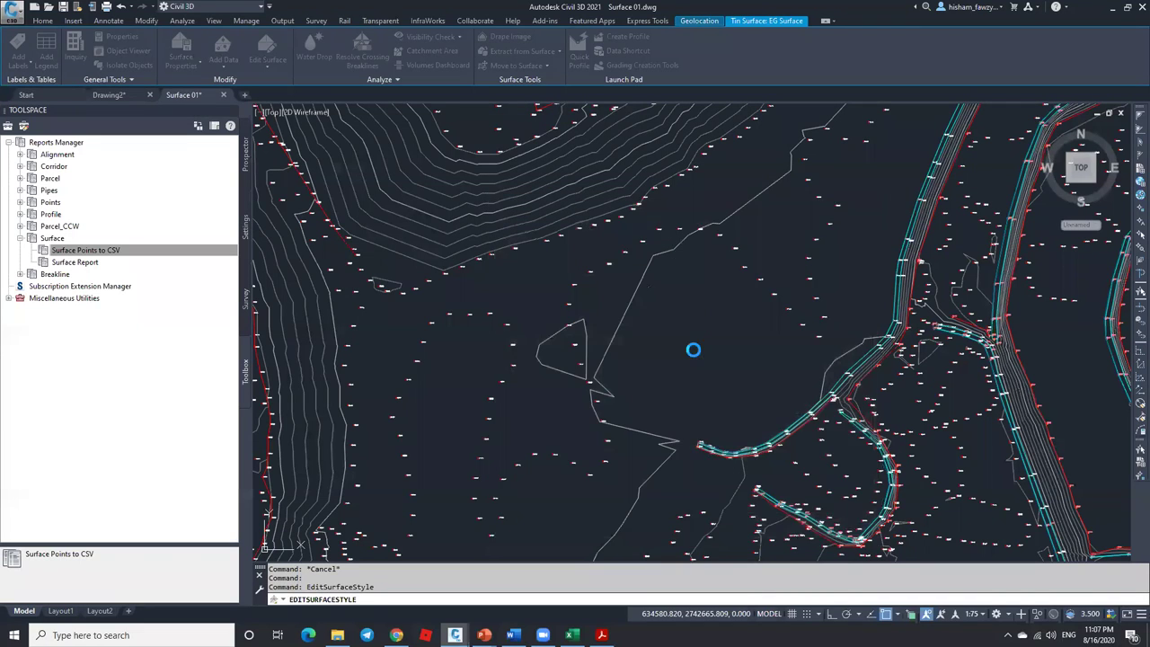
Extract Objects from EG Surface with border and major/minor contours excluded, keeping only Points.
key(Escape)
click(682, 244)
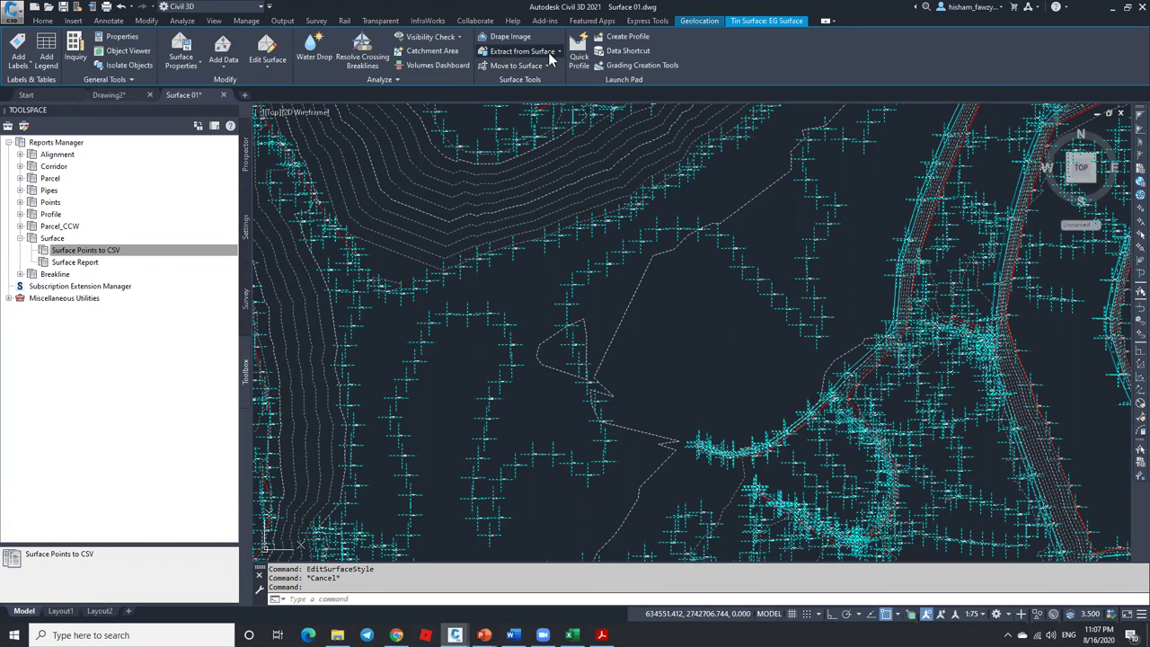
click(548, 52)
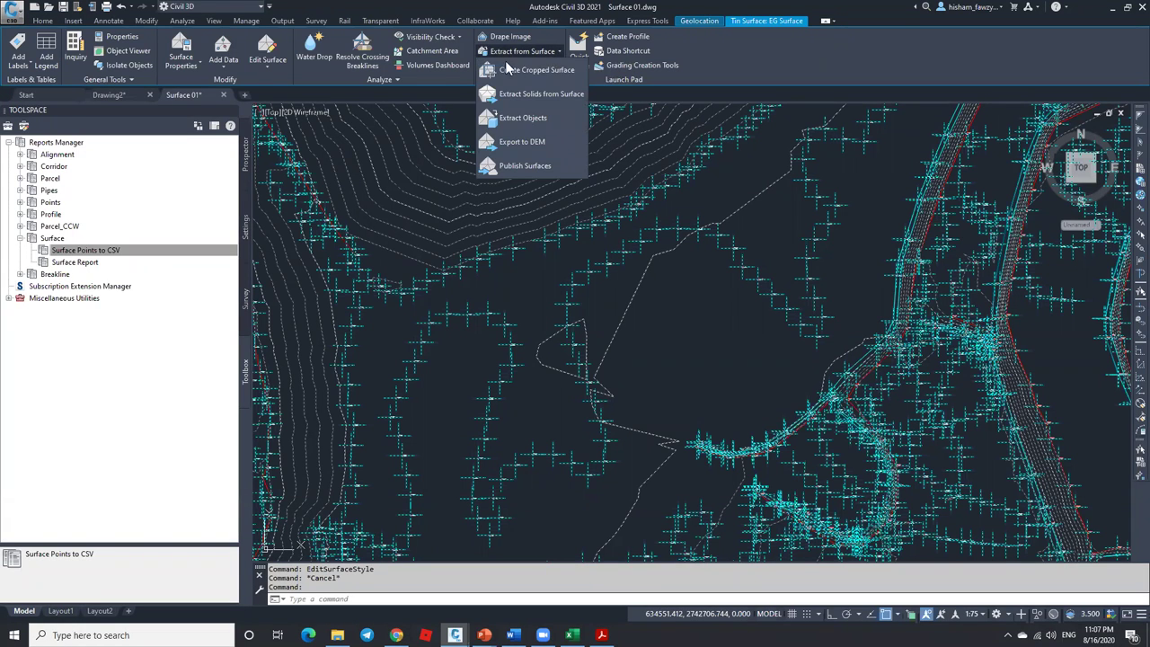
click(569, 117)
click(473, 244)
click(473, 257)
click(473, 269)
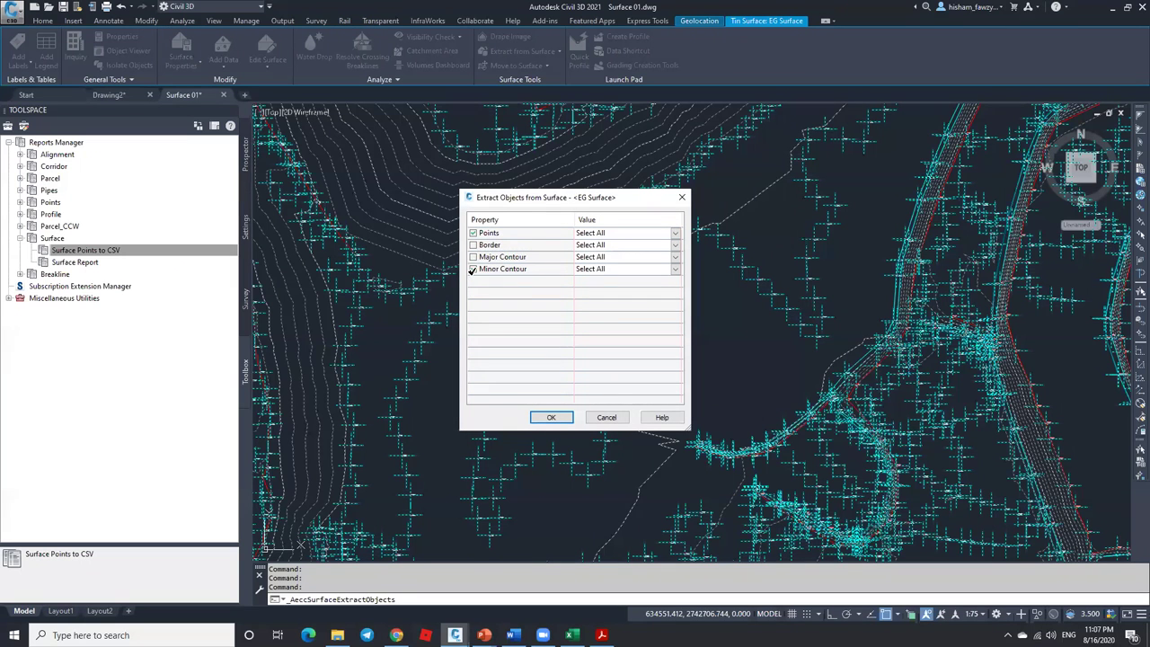
click(551, 417)
scroll(675, 229, up, 6)
key(Escape)
scroll(675, 229, up, 4)
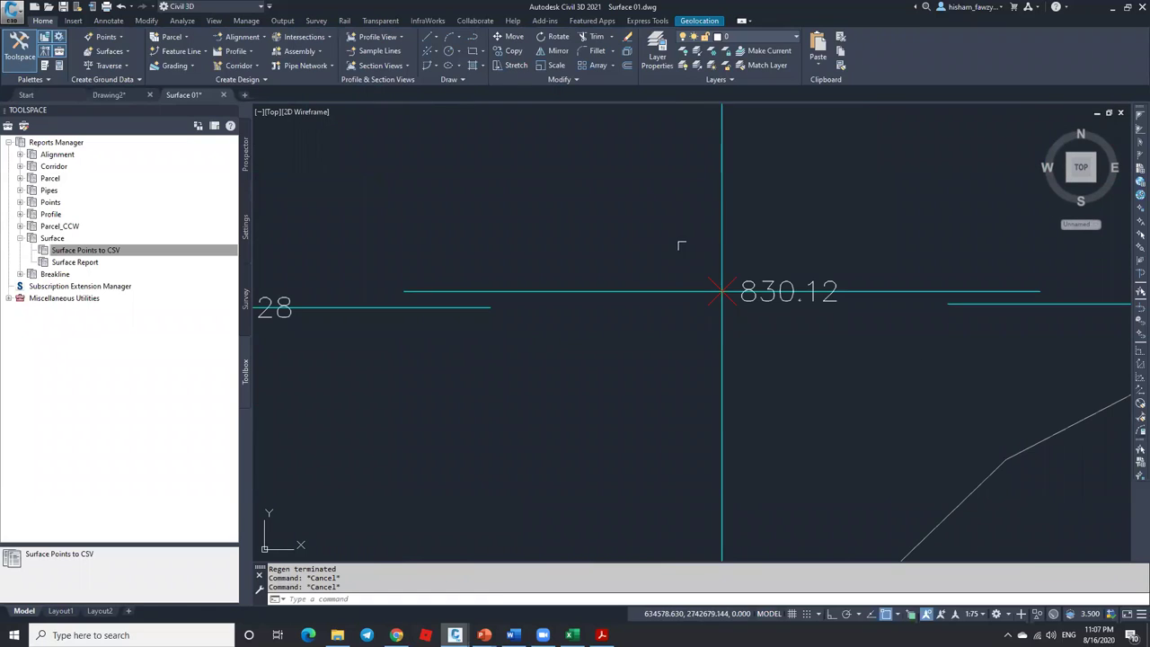
click(681, 247)
scroll(721, 291, up, 8)
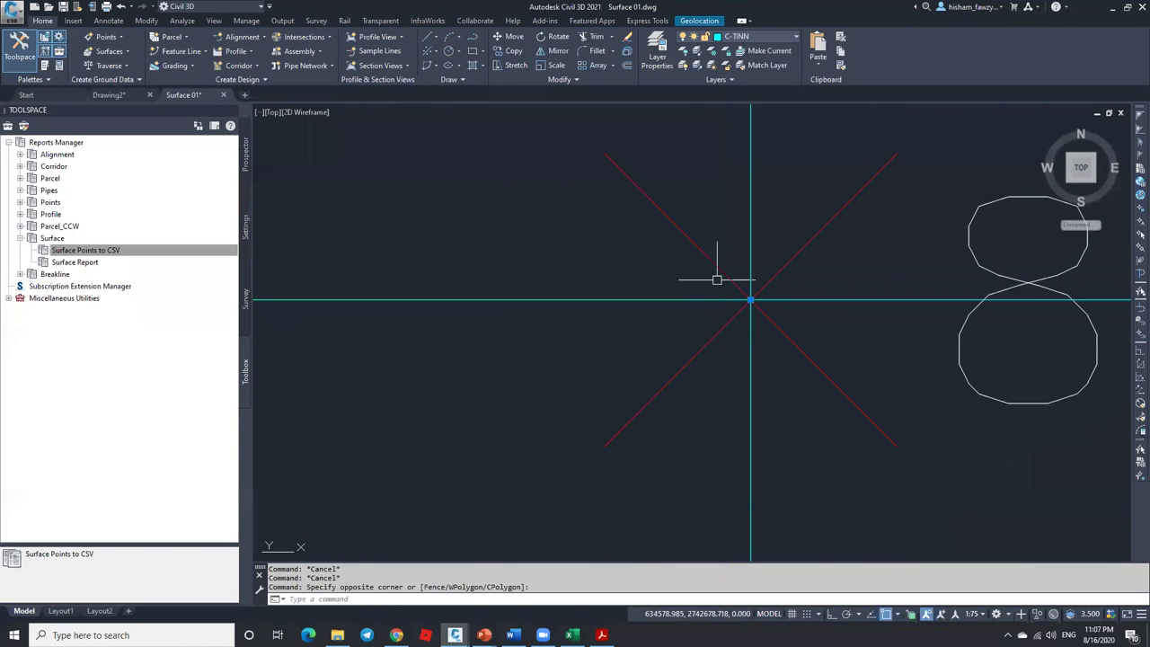
double_click(770, 293)
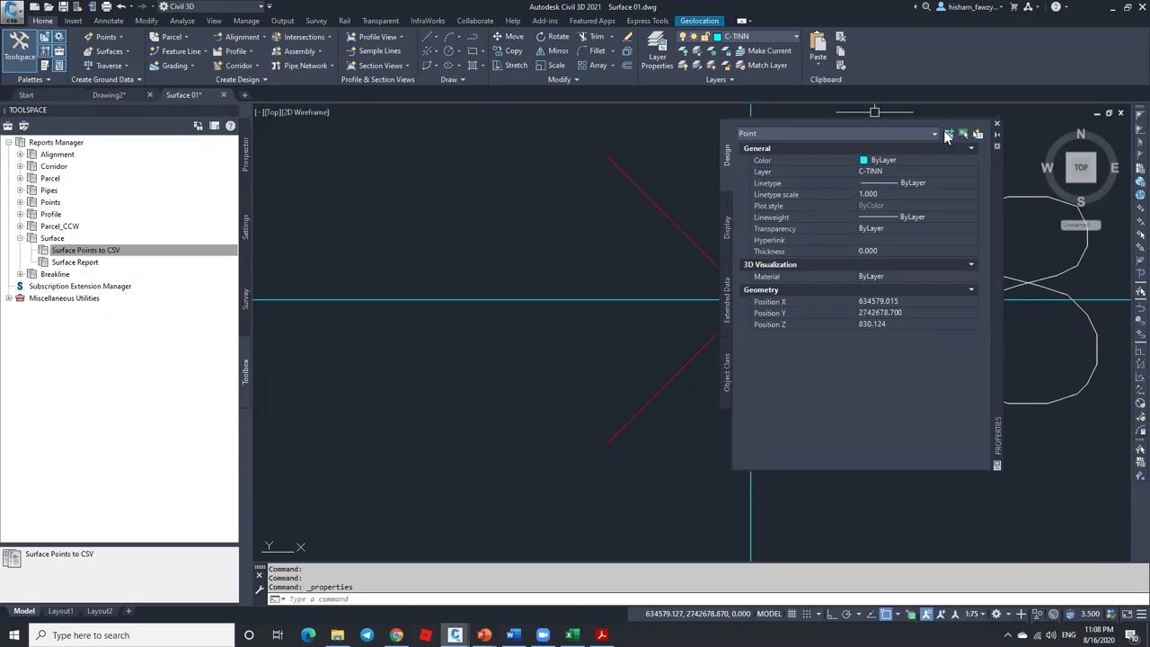
click(996, 123)
Zoom to point 1037 (elevation 781.213 m) from point group B's point list.
click(245, 154)
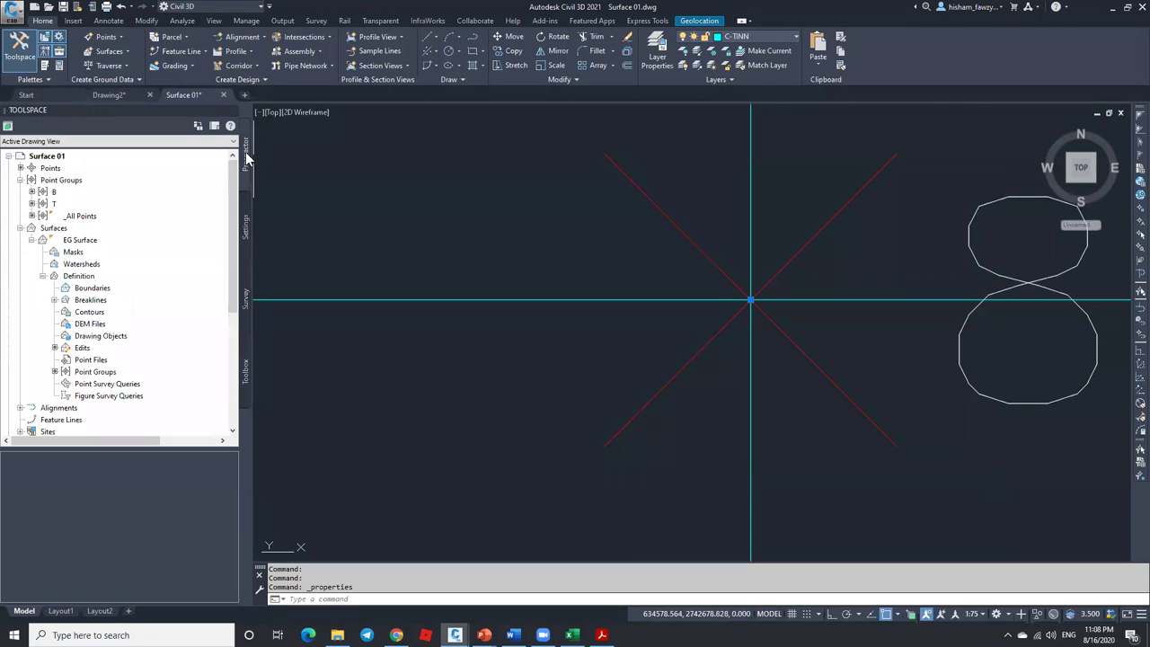
click(77, 194)
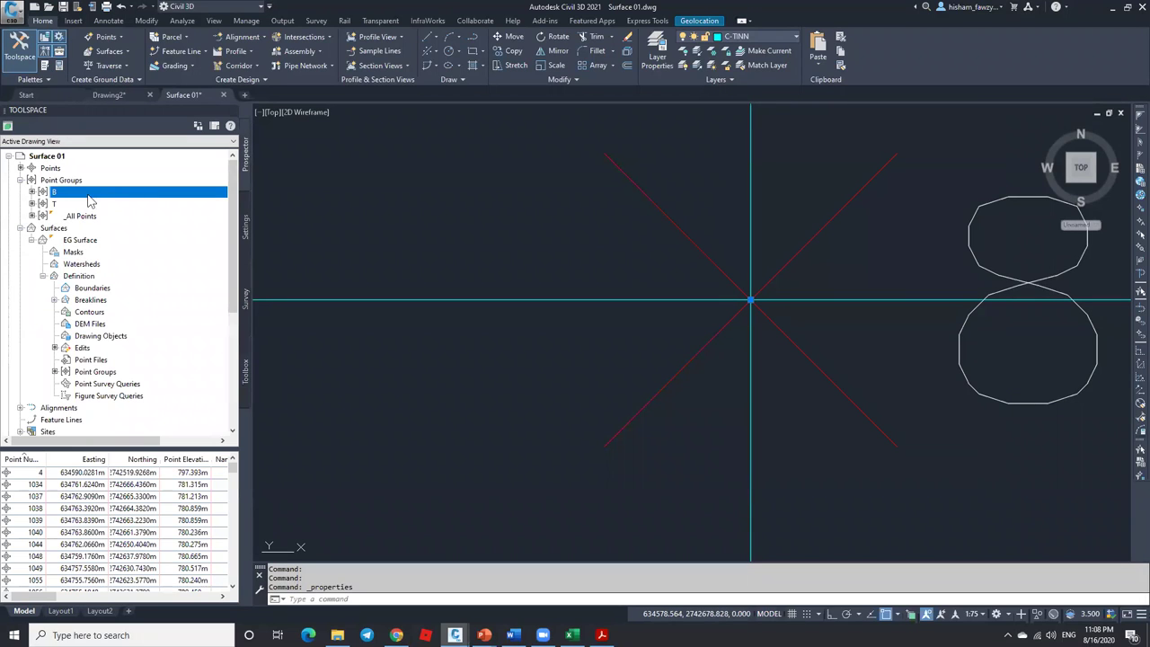
click(41, 497)
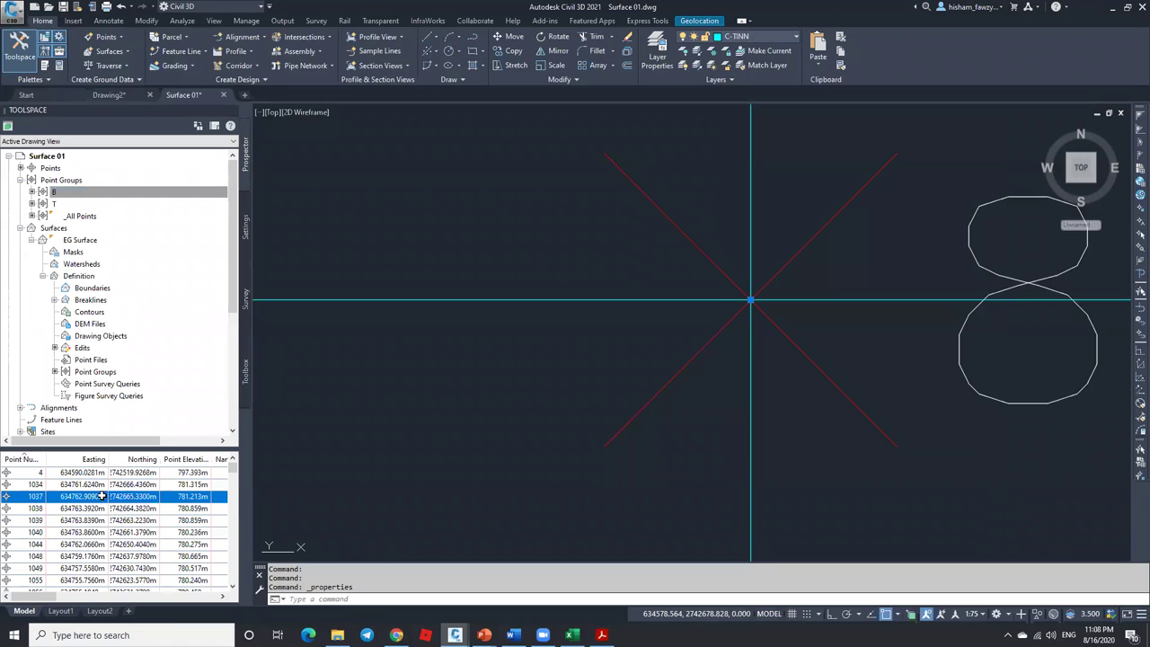
right_click(93, 496)
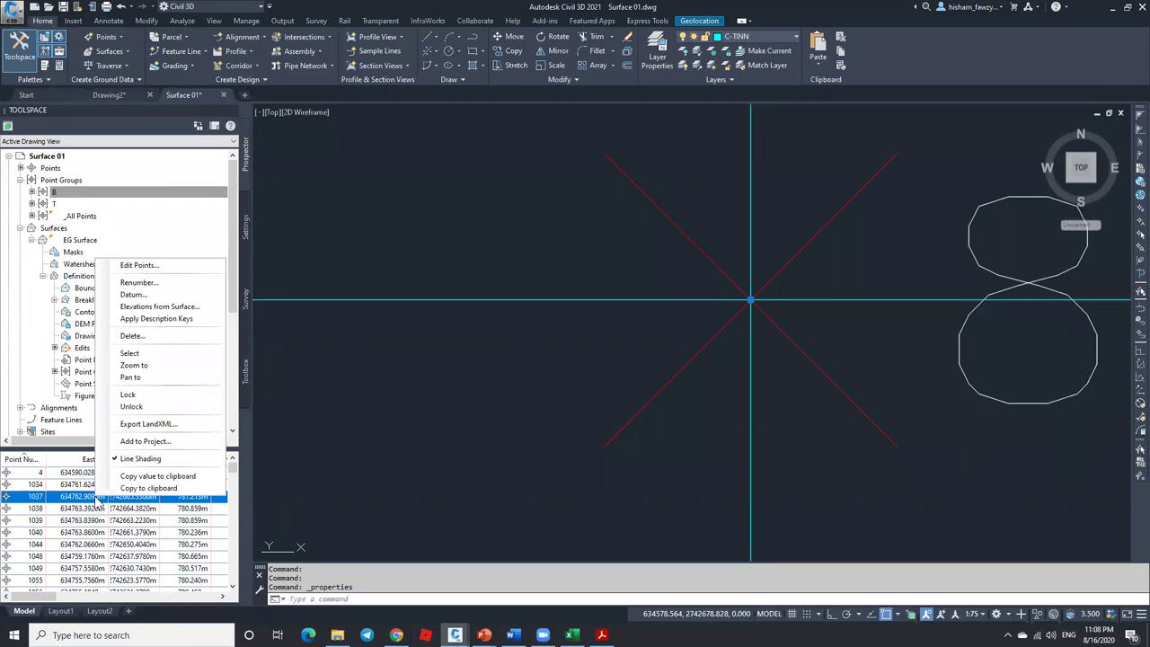
click(179, 373)
key(Escape)
Turn off Points display in the EG Surface's style.
click(824, 489)
right_click(829, 485)
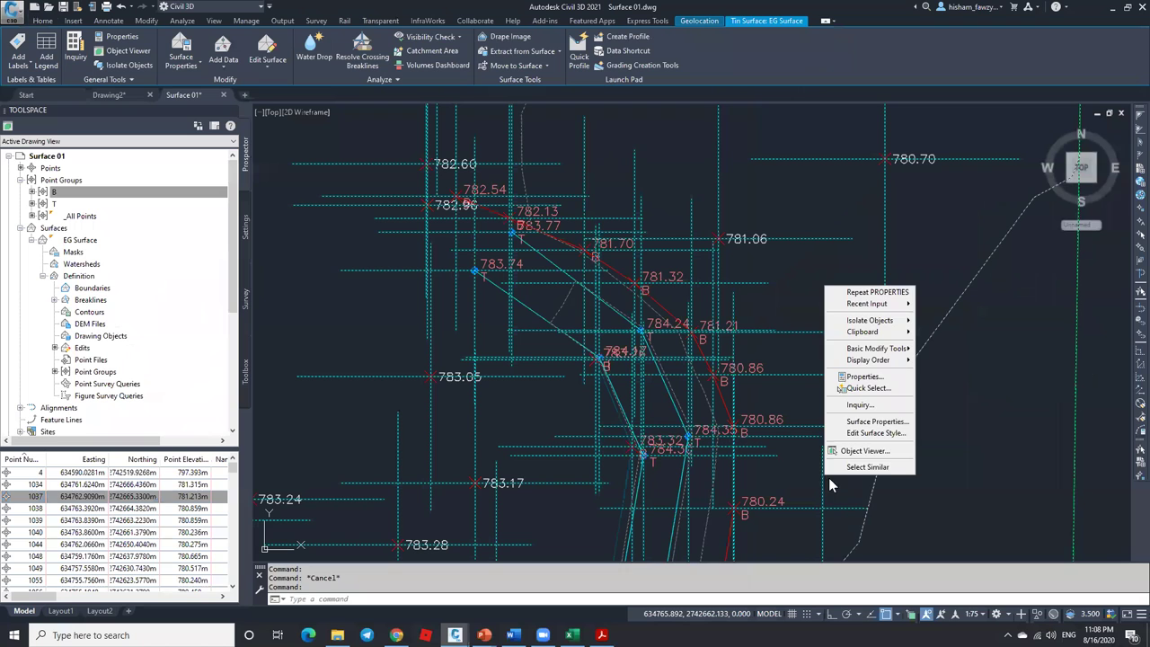
click(876, 432)
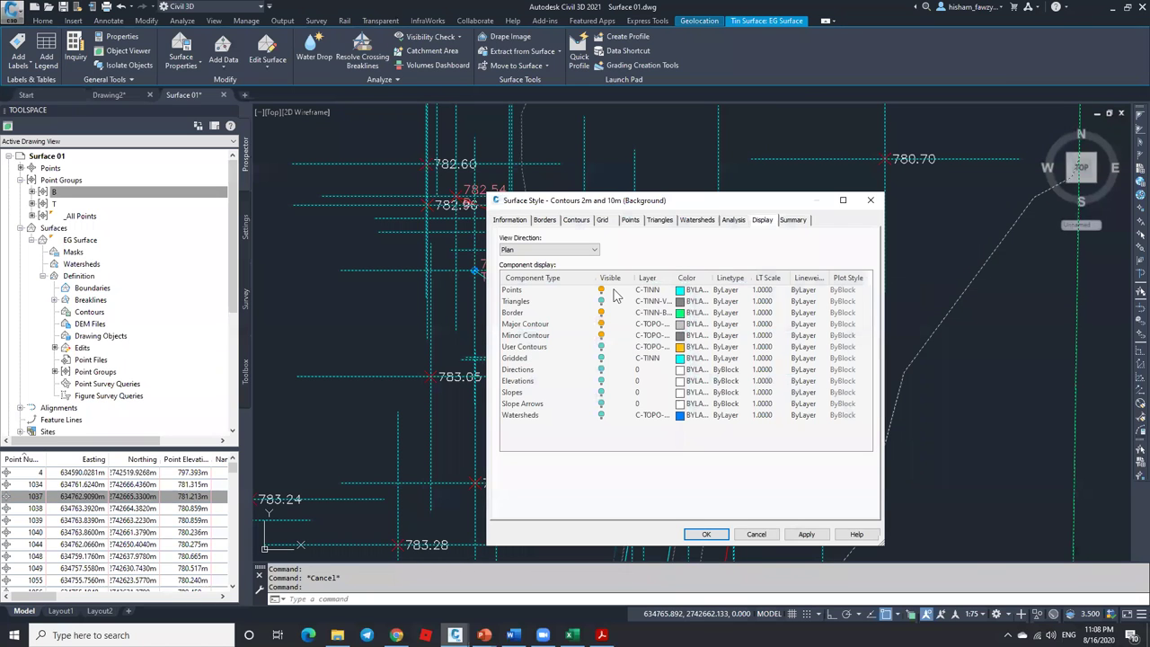
click(601, 290)
click(706, 534)
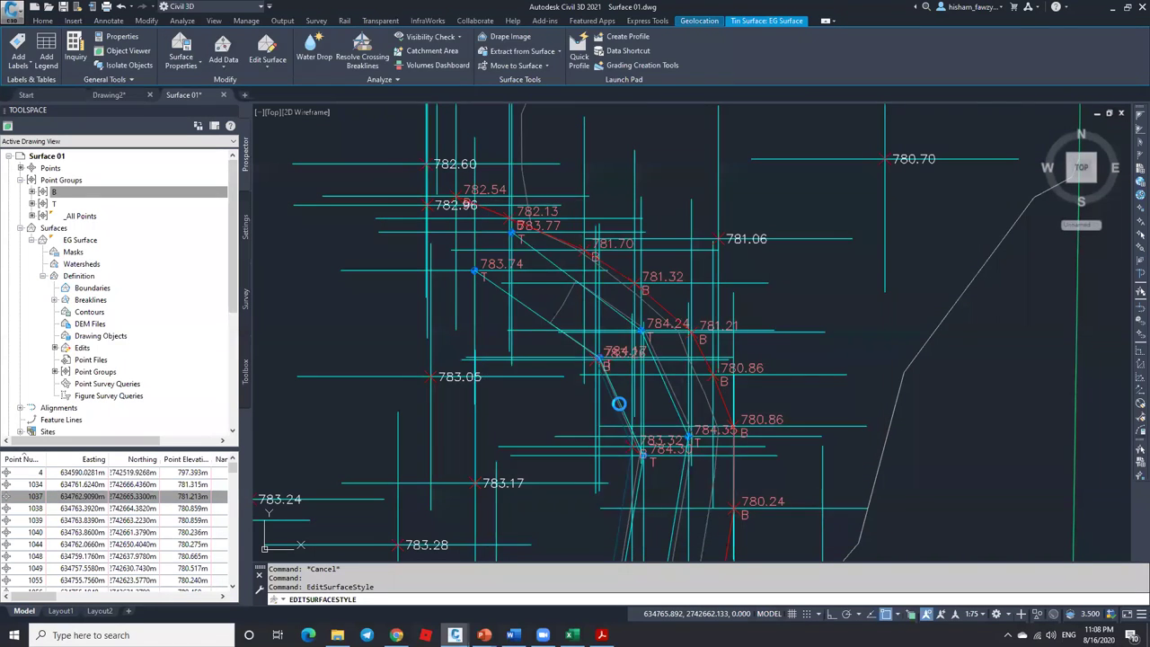
Re-centre on point 1037 via the list's Zoom to and the ZTP command.
right_click(72, 485)
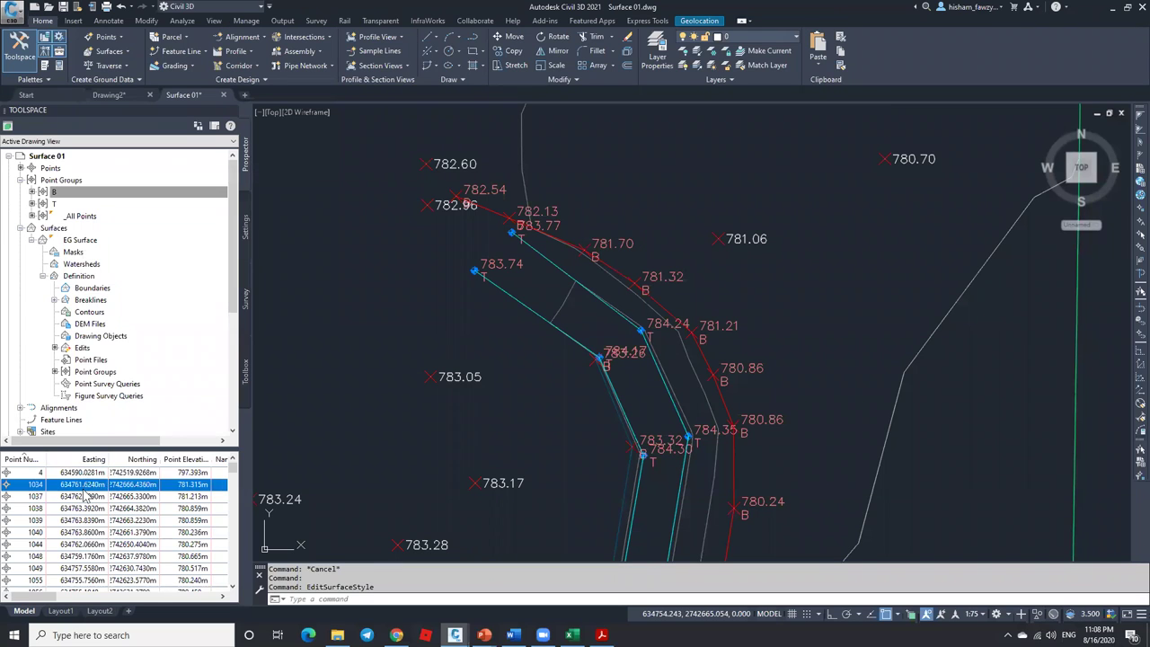
right_click(76, 494)
click(122, 362)
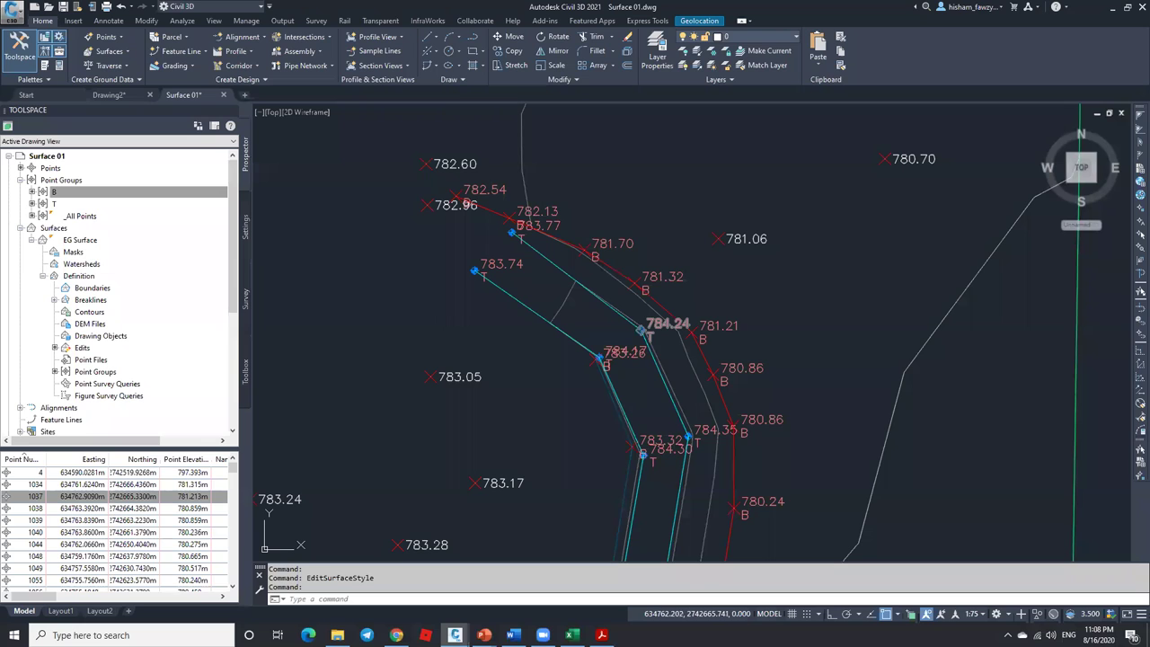
click(388, 598)
text(ZTP)
key(Return)
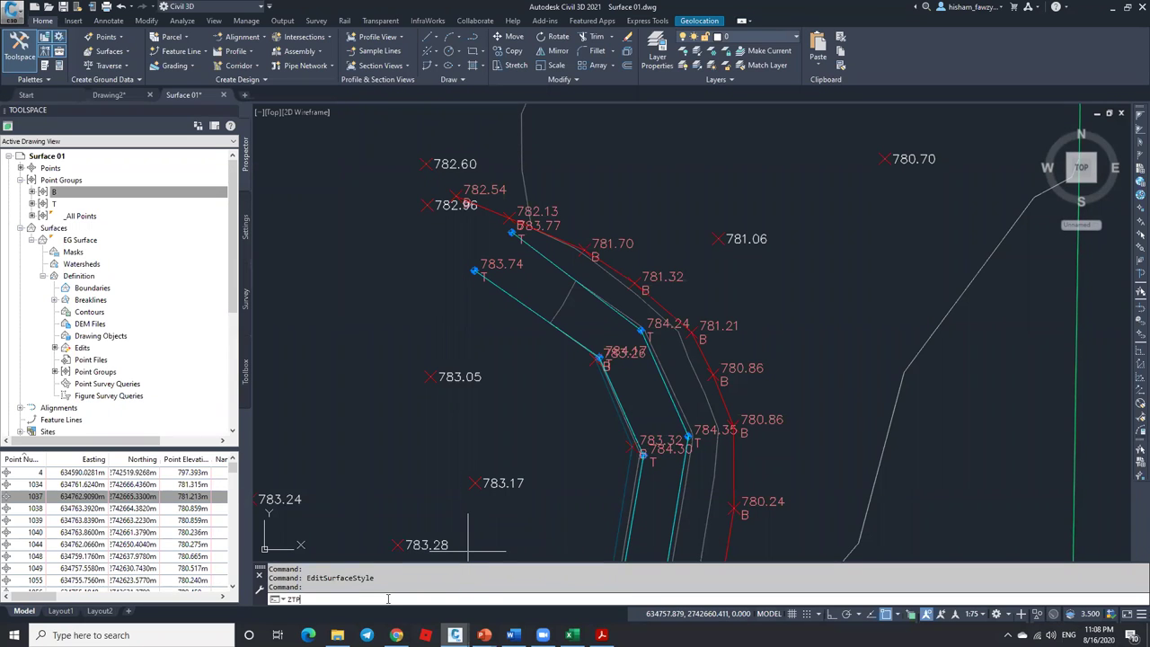
text(1037)
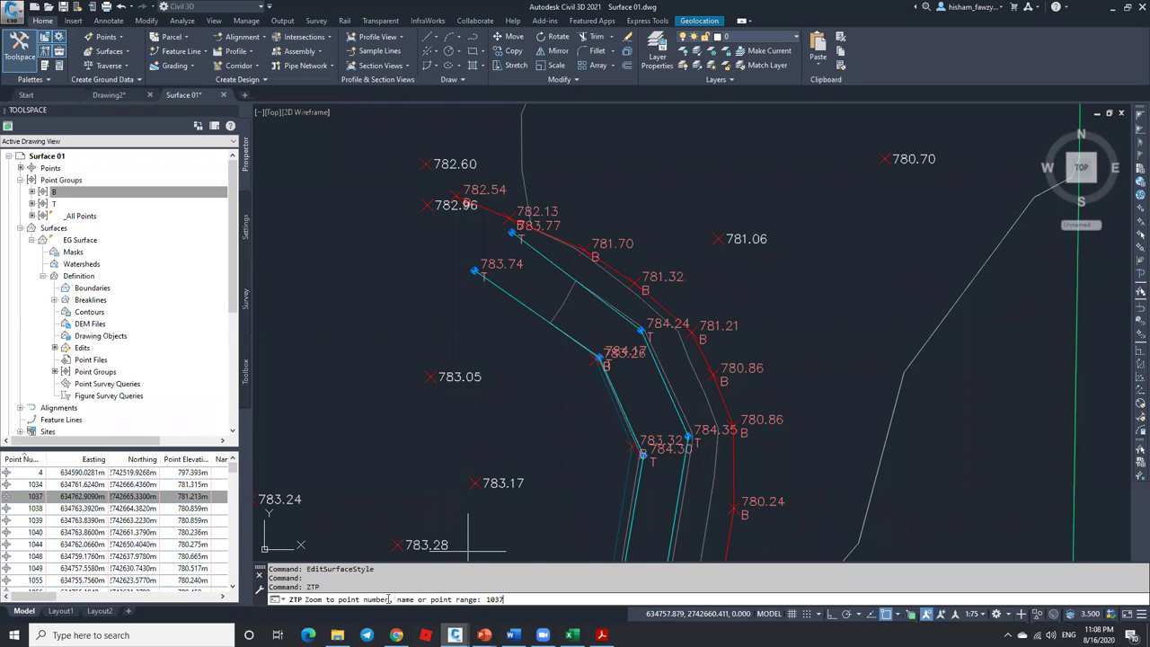
key(Return)
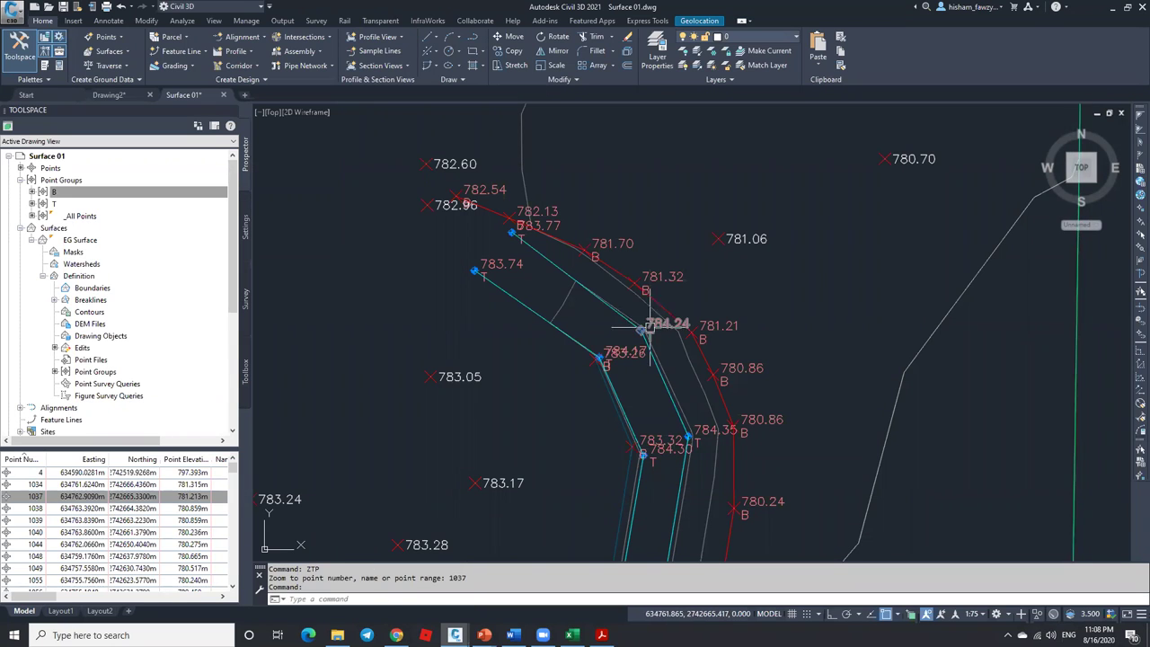
mouse_move(650, 326)
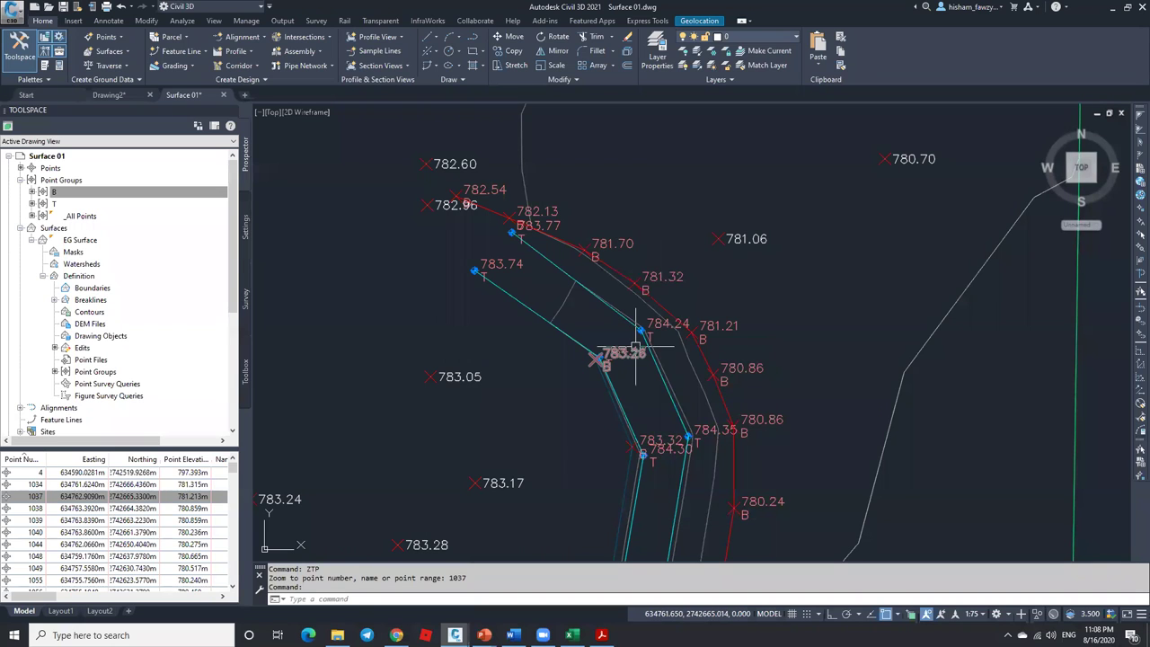
scroll(636, 347, up, 7)
Check the numbers of the 783.26, 784.24, 781.32, 781.70 and 781.21 points.
click(641, 343)
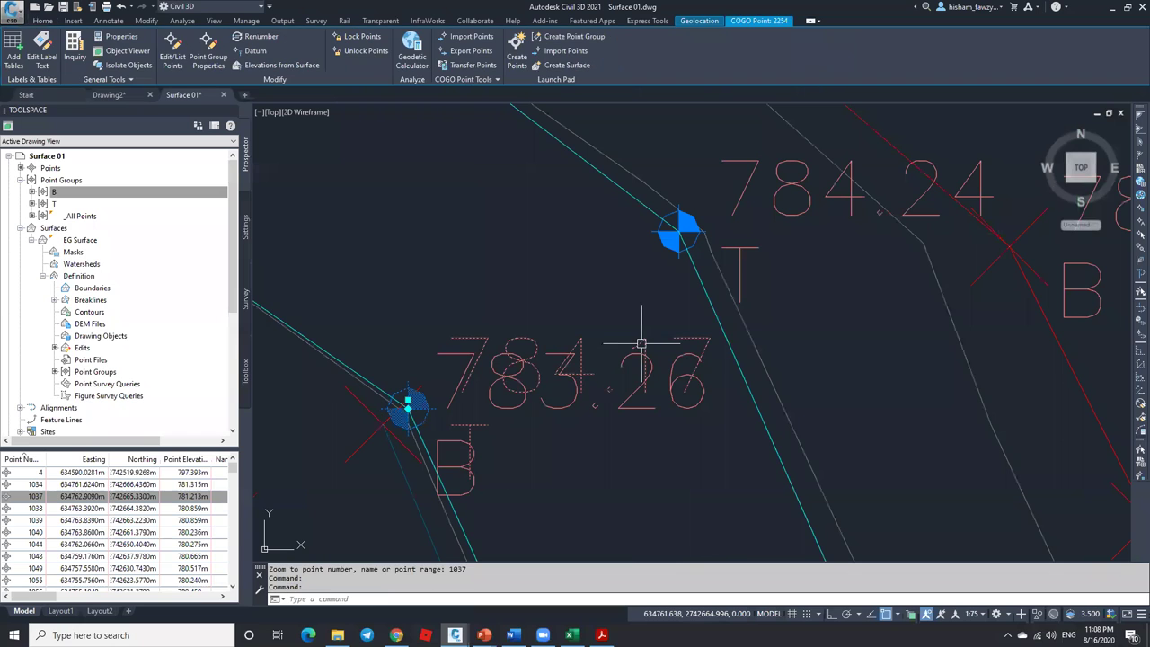
key(Escape)
click(692, 235)
scroll(663, 360, down, 4)
key(Escape)
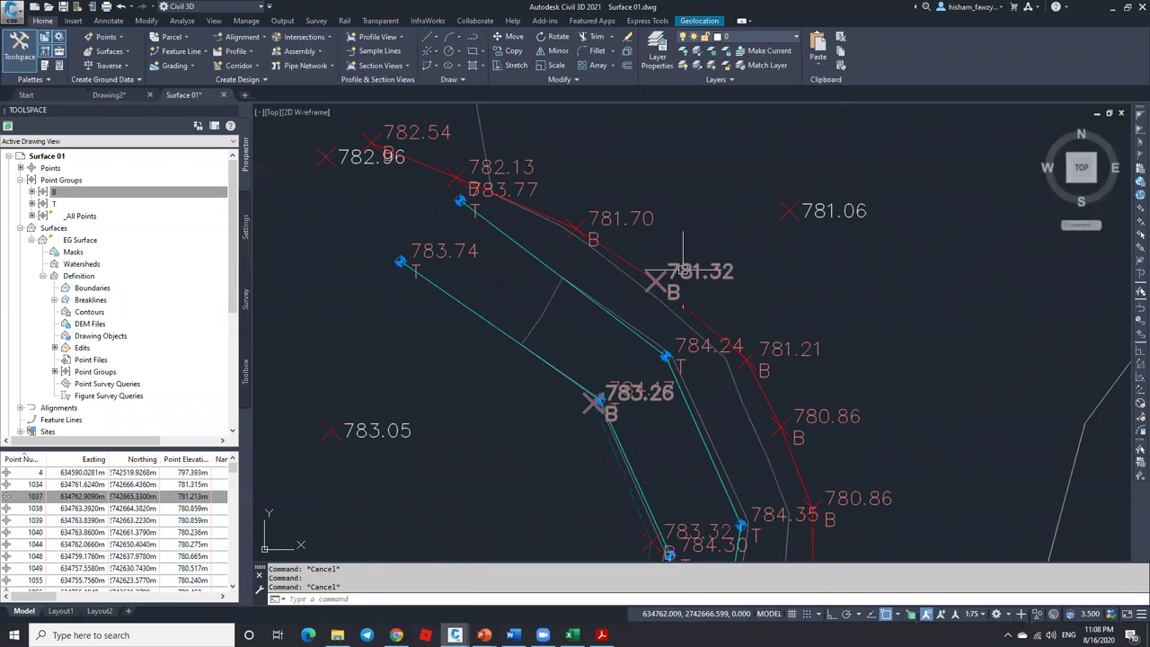
click(682, 270)
key(Escape)
click(575, 226)
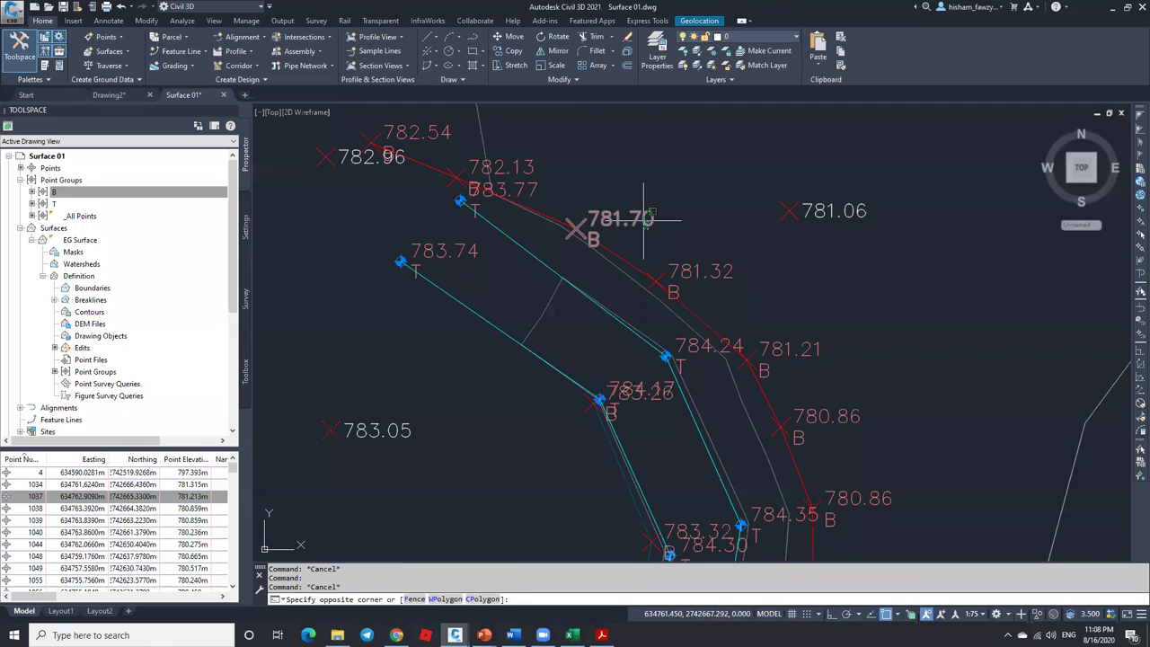
key(Escape)
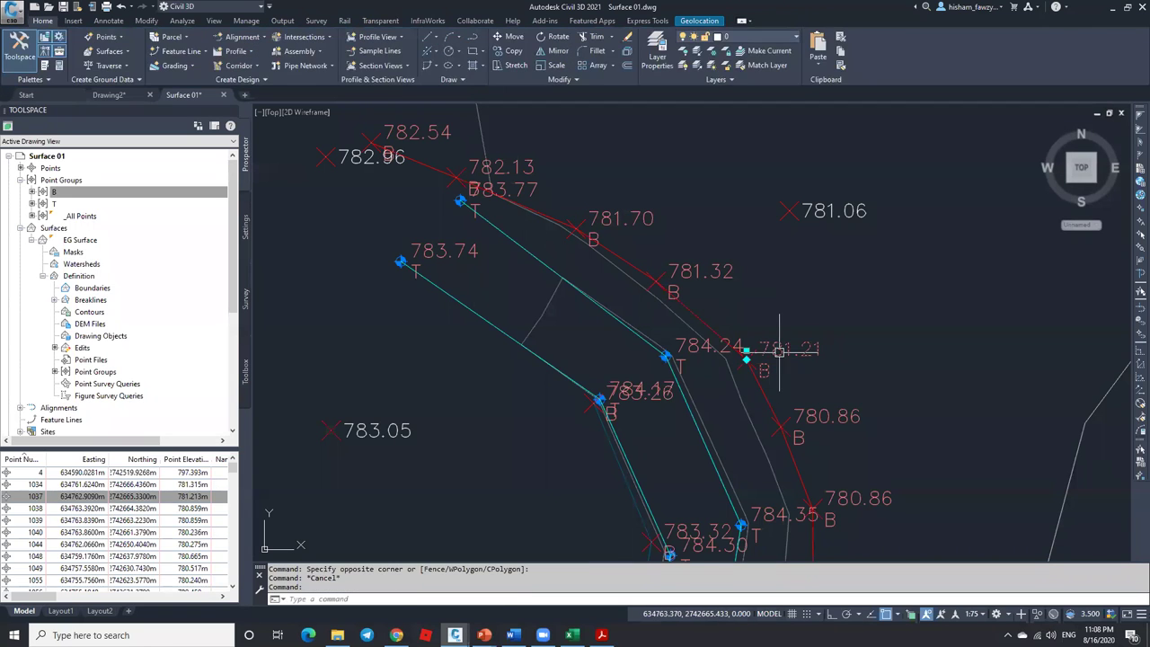
click(753, 343)
key(Escape)
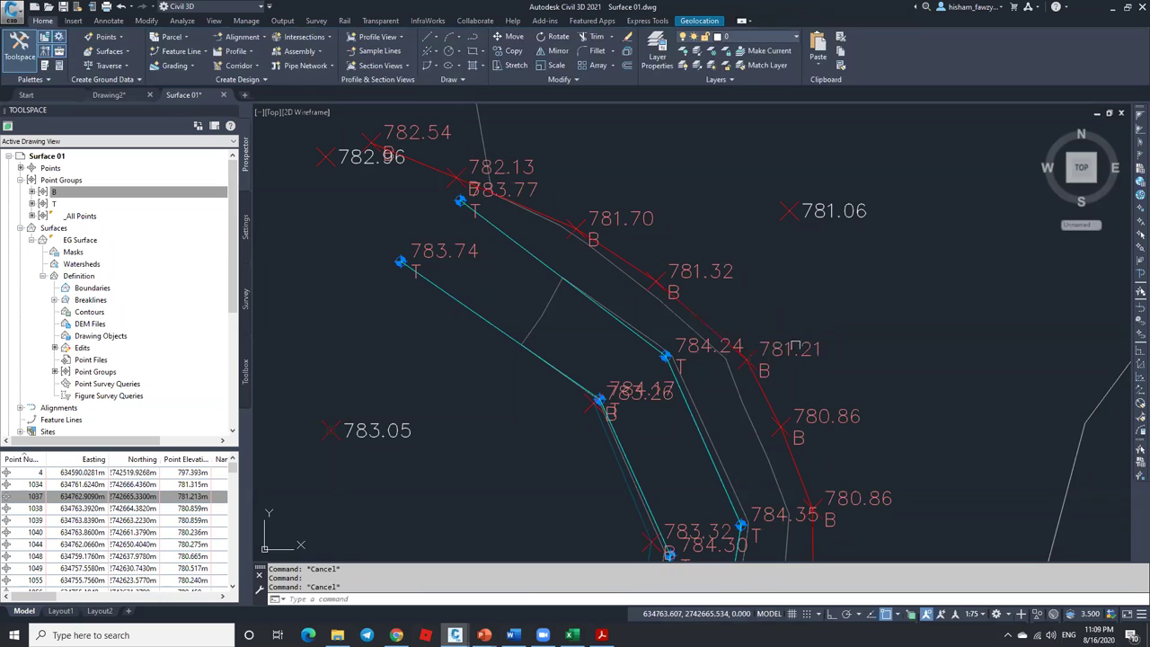
Zoom to point 1037, then select points 1037 to 1039 in the list.
right_click(89, 496)
click(172, 368)
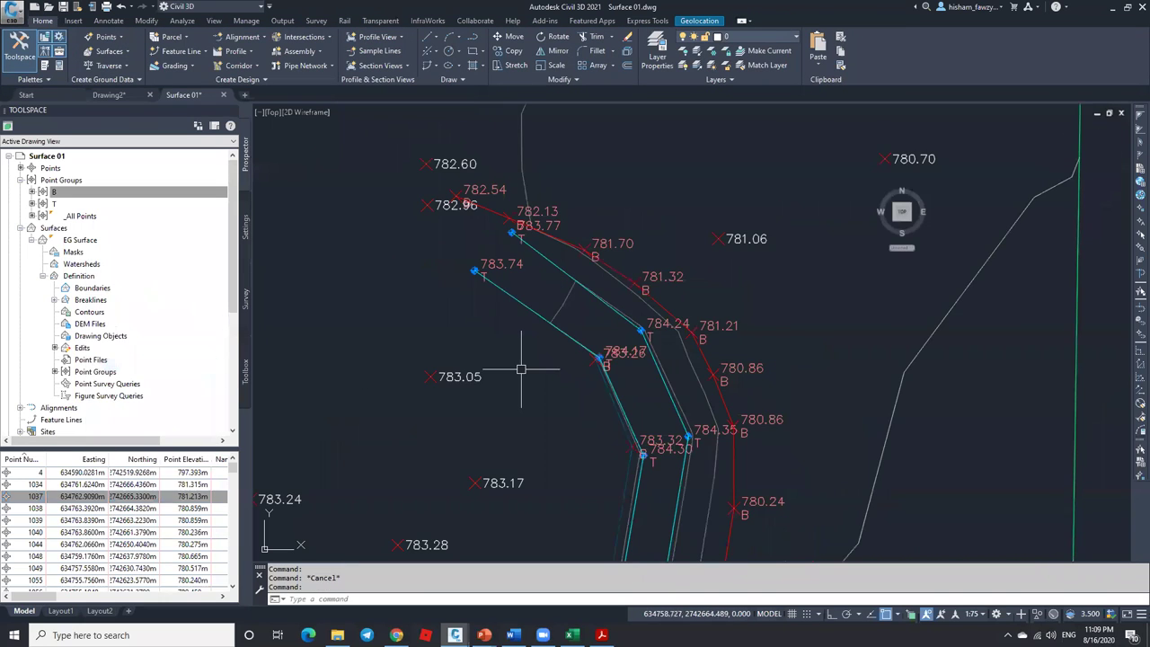
click(703, 329)
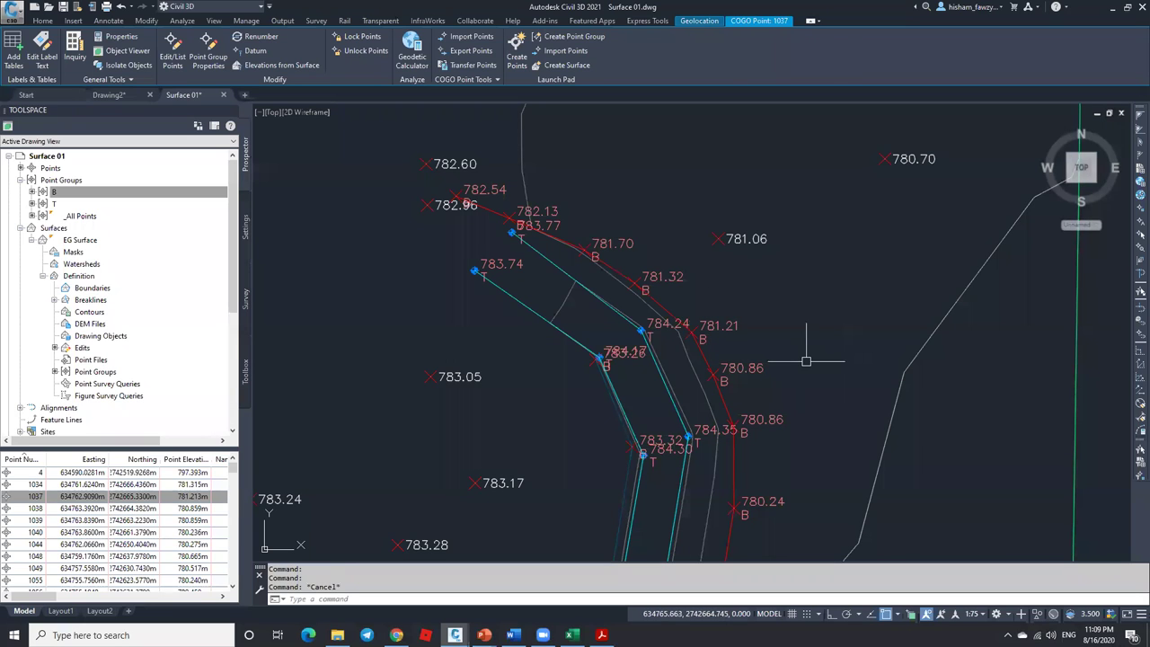
key(Escape)
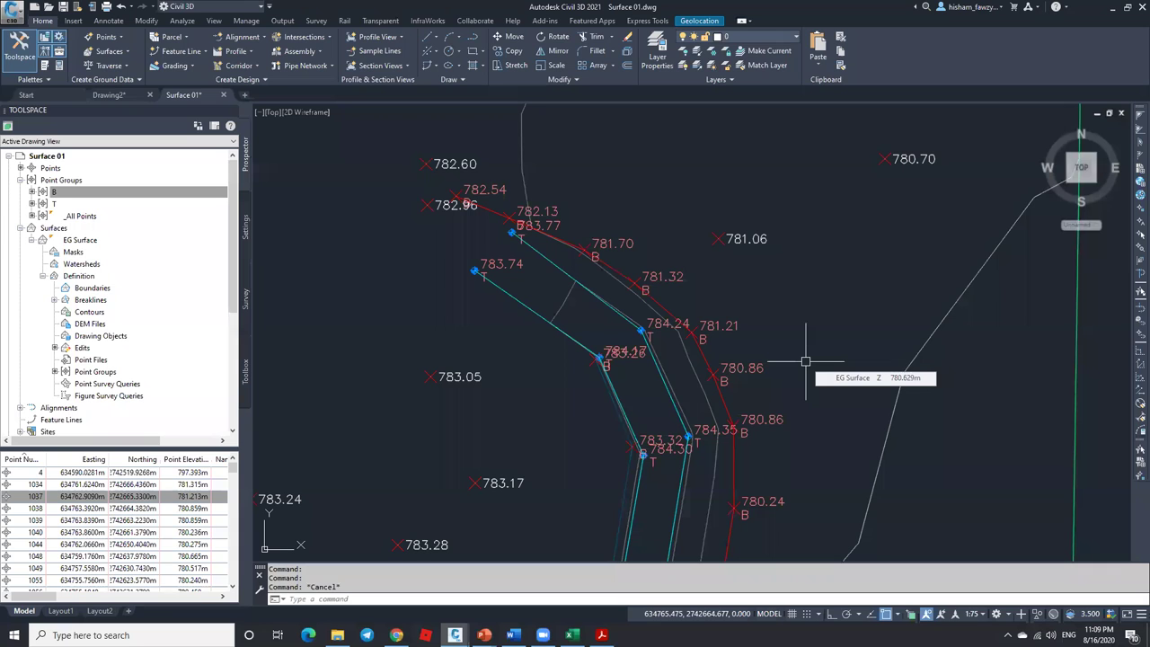
click(85, 496)
shift+click(101, 520)
right_click(103, 522)
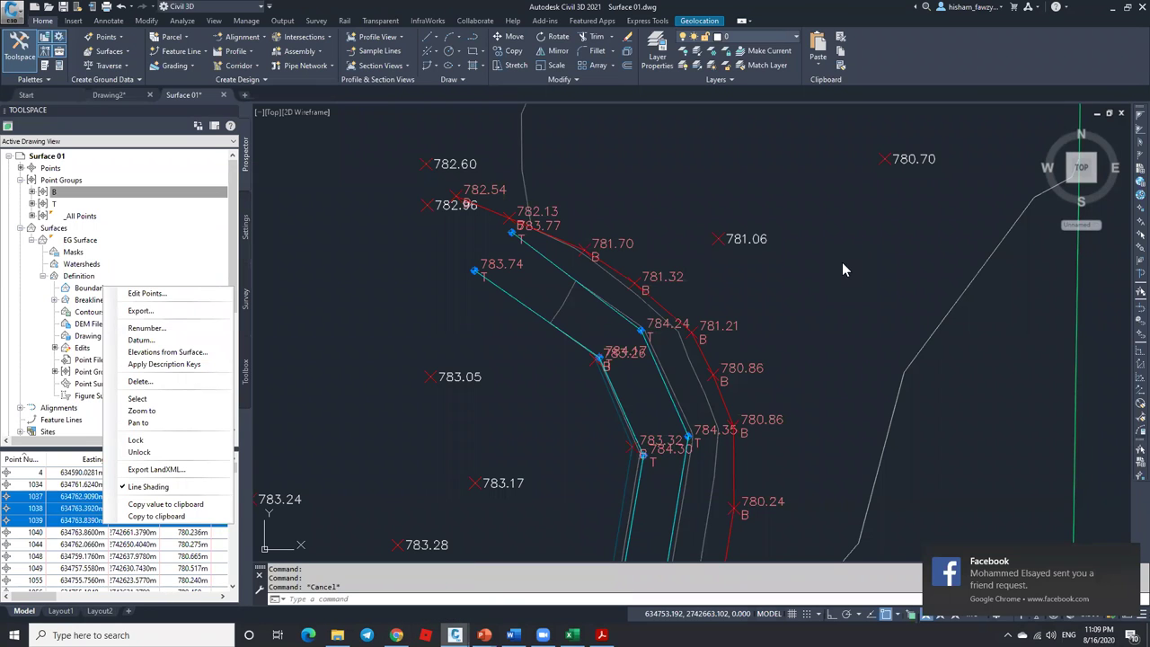
Dismiss the point menu and zoom out over the road corridor, reading surface elevations.
click(861, 325)
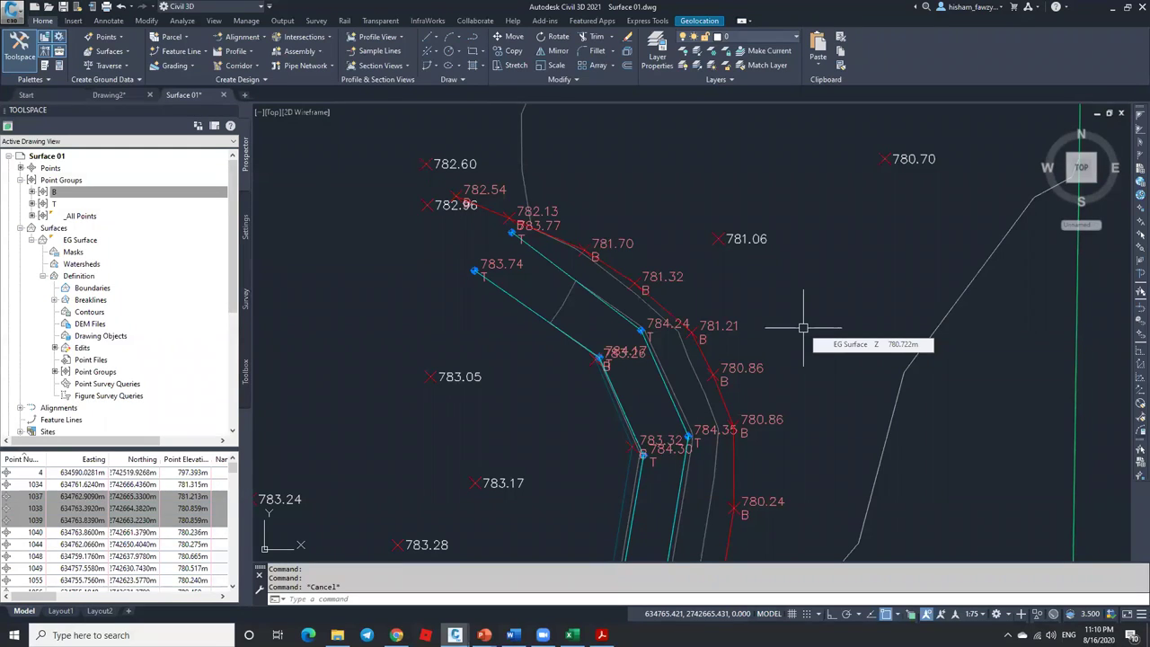
scroll(803, 328, down, 5)
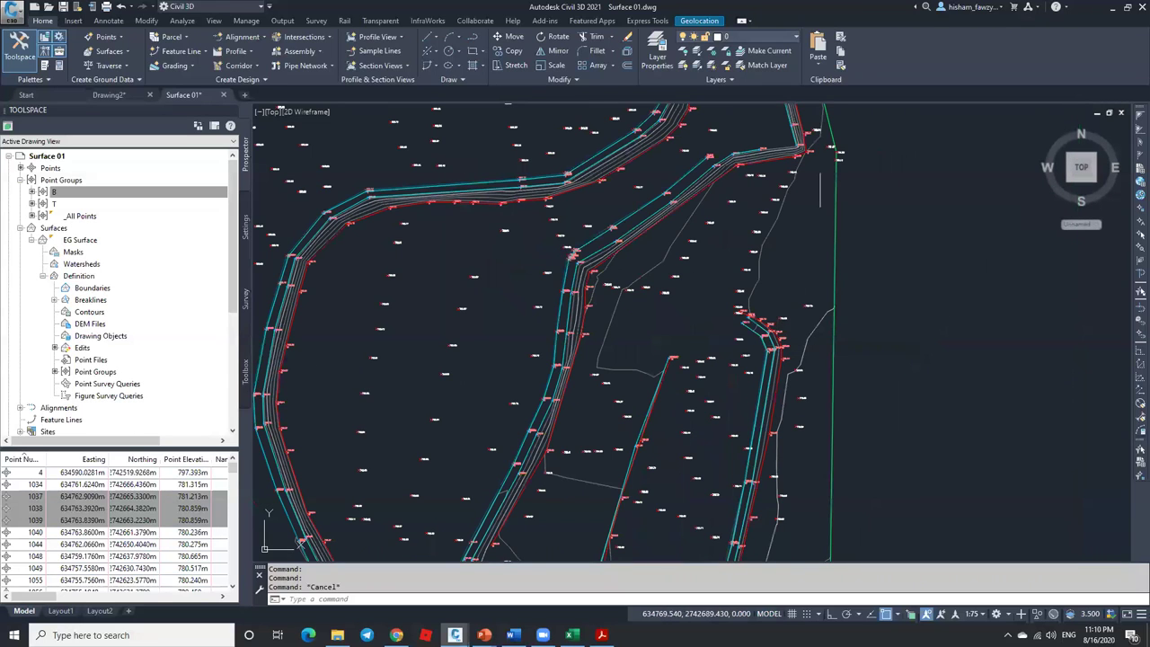
scroll(800, 153, up, 2)
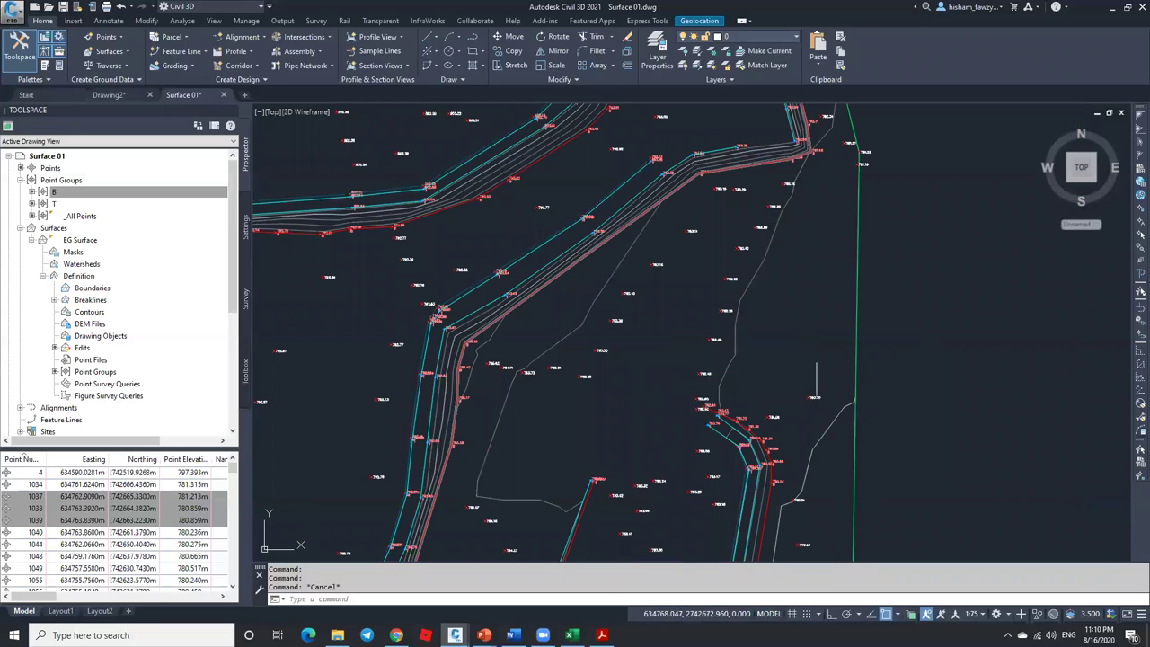
mouse_move(752, 390)
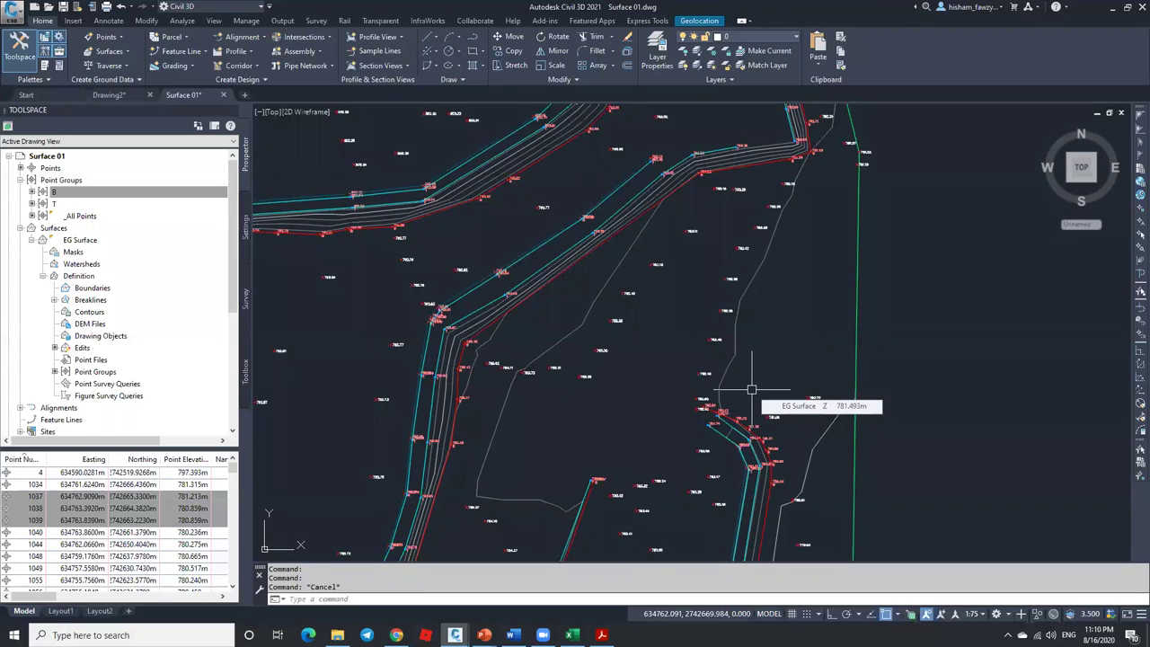
scroll(572, 412, down, 4)
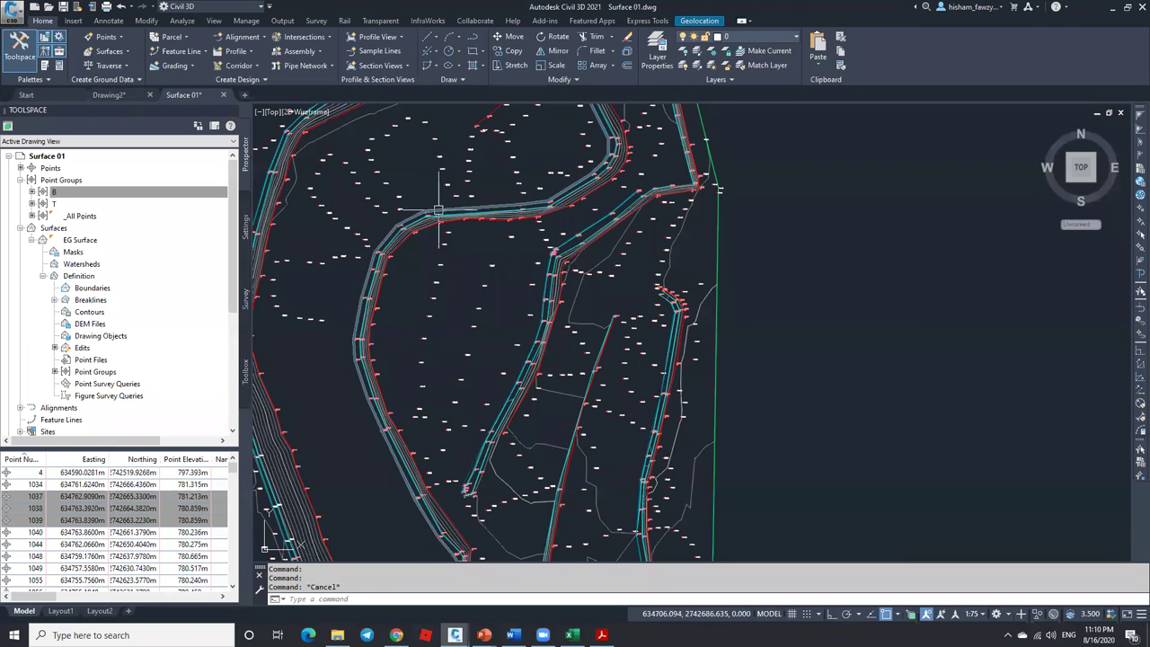
key(Escape)
click(703, 249)
click(181, 47)
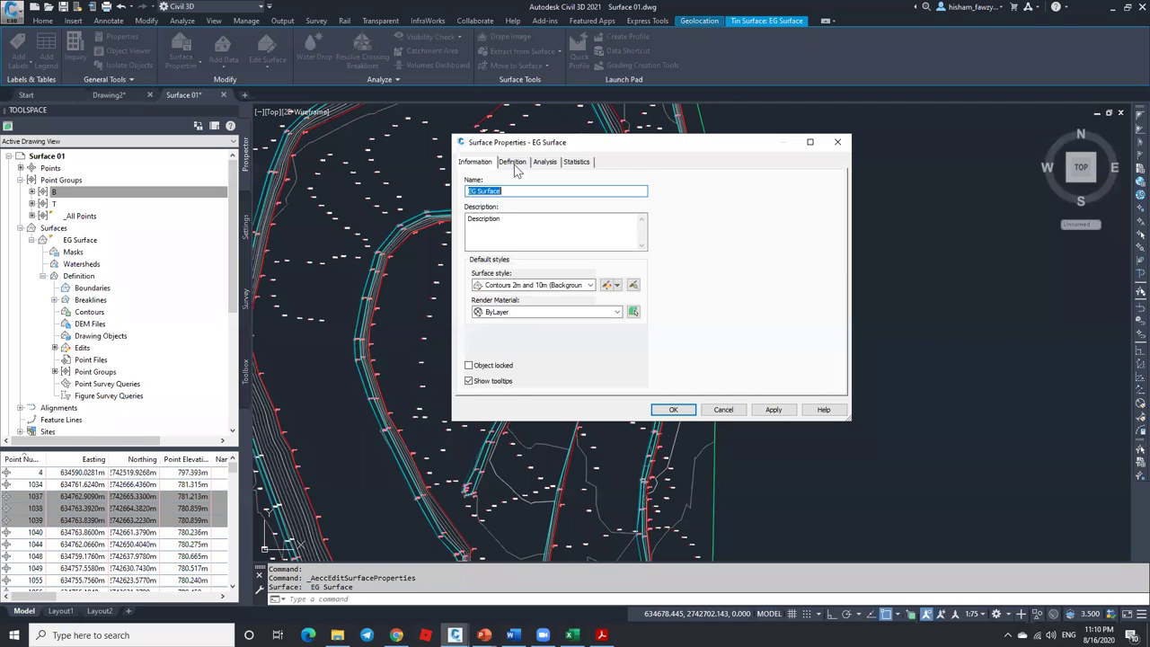
click(512, 162)
drag(832, 305, 838, 377)
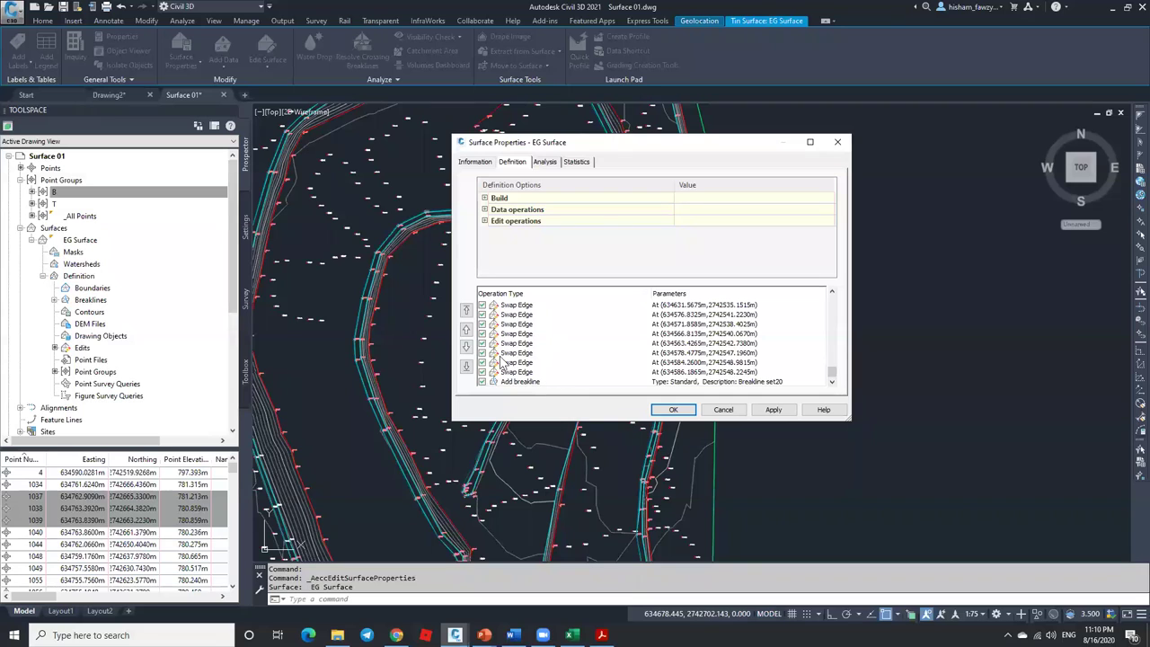
click(466, 365)
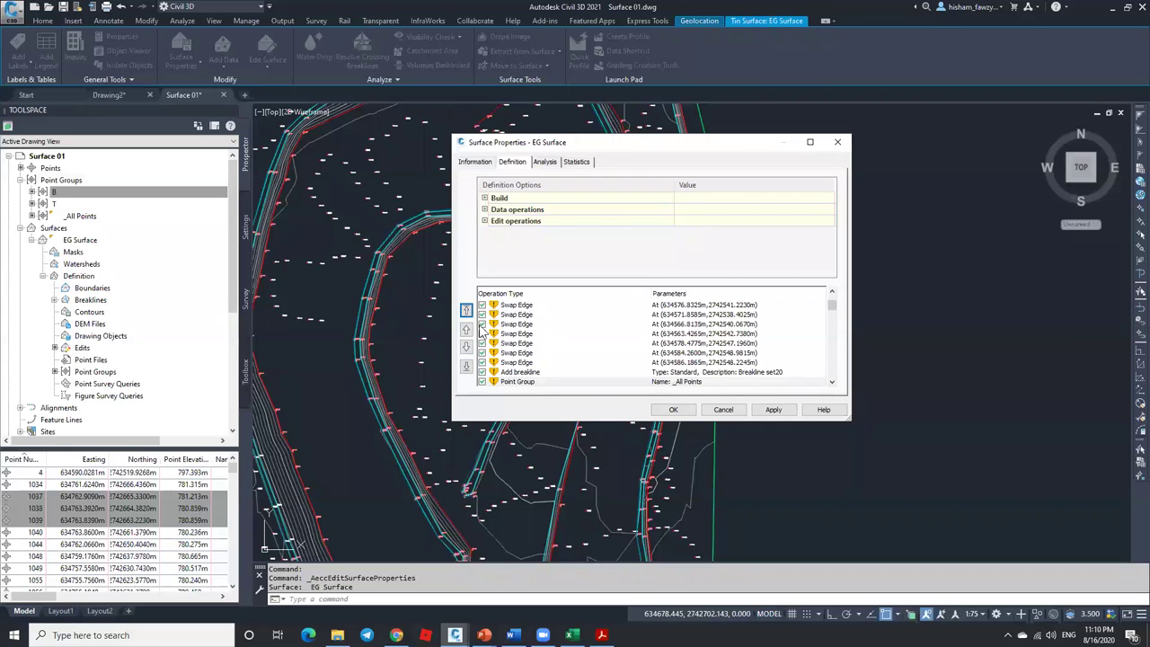
click(466, 309)
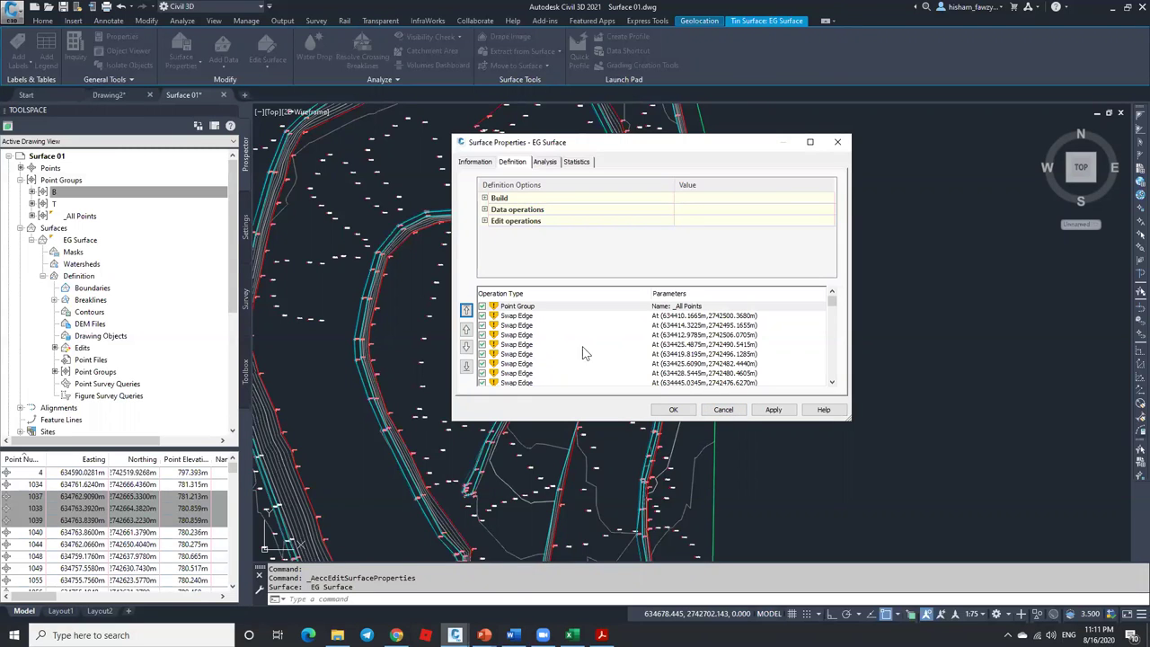
drag(832, 303, 832, 366)
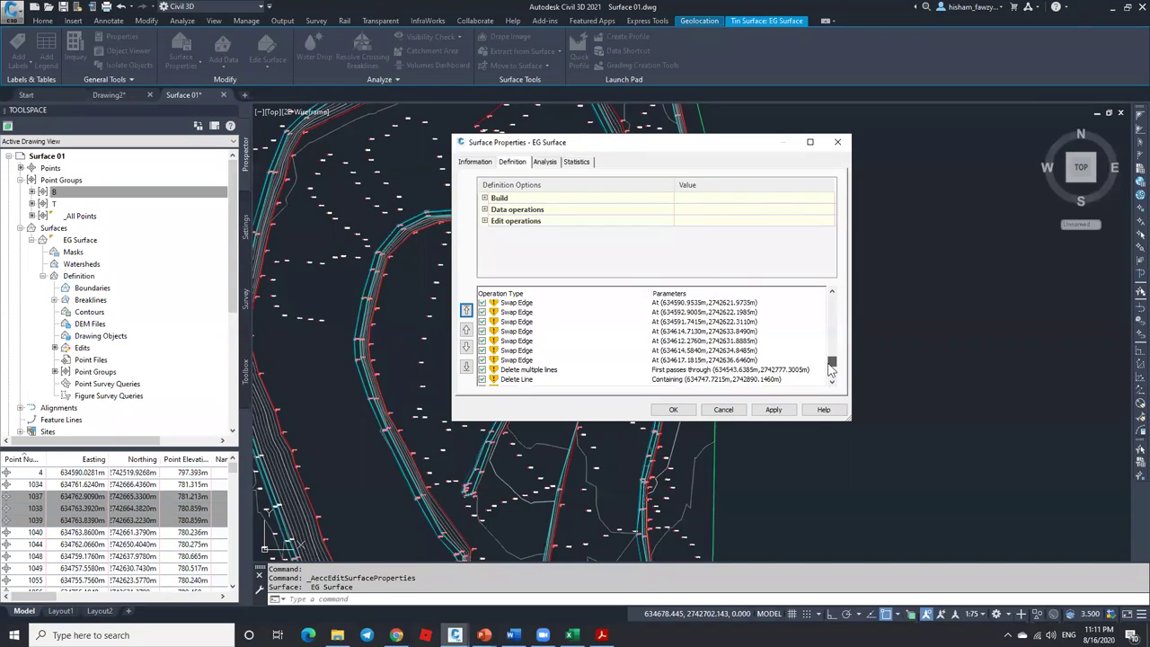
click(735, 413)
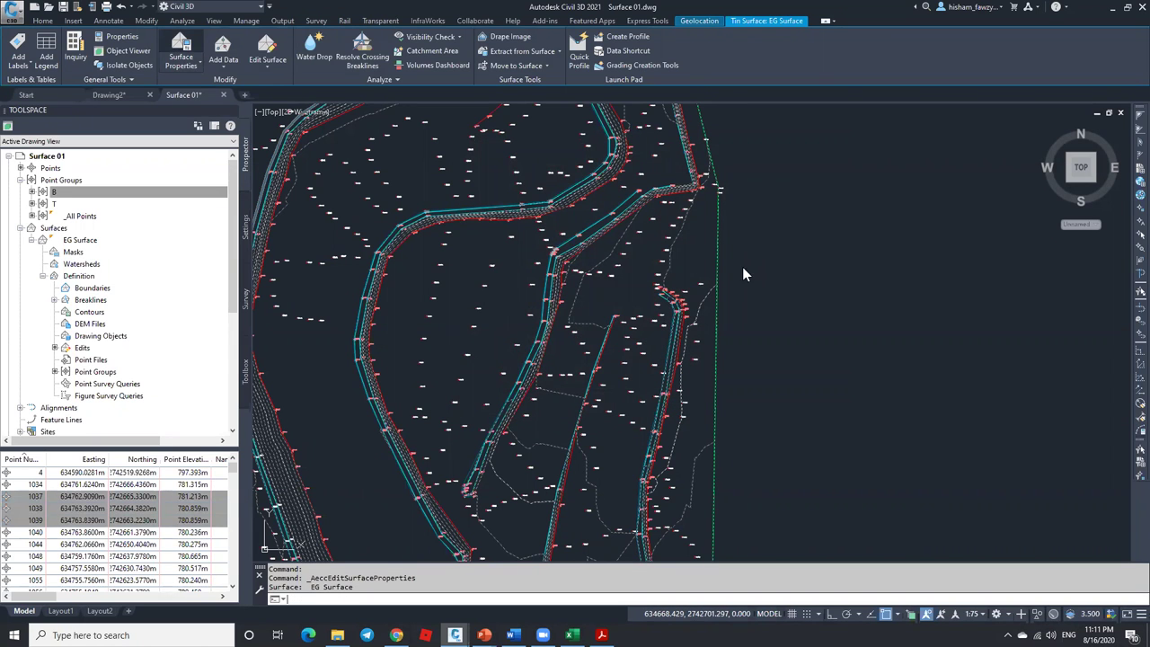
key(Return)
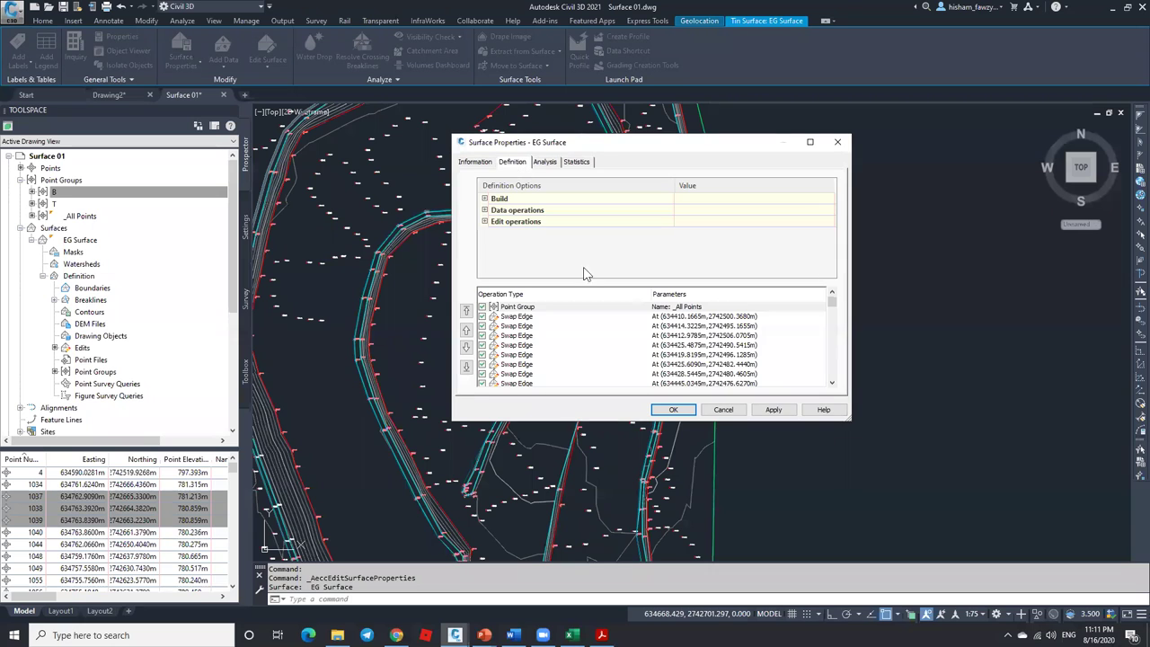
click(742, 411)
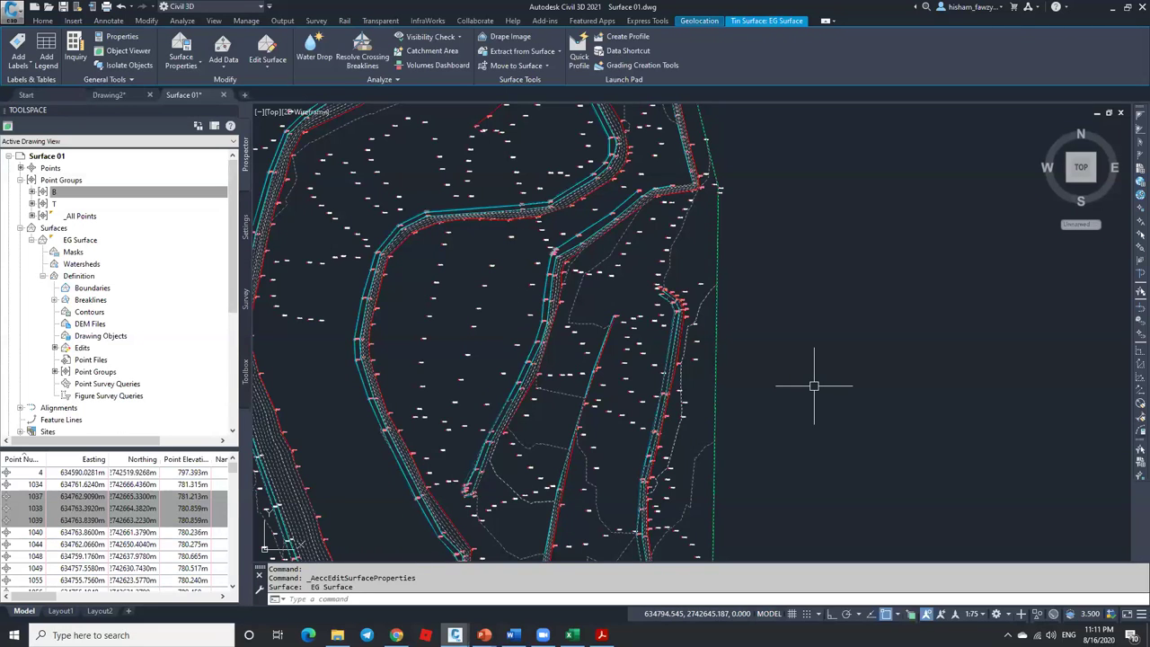
key(Escape)
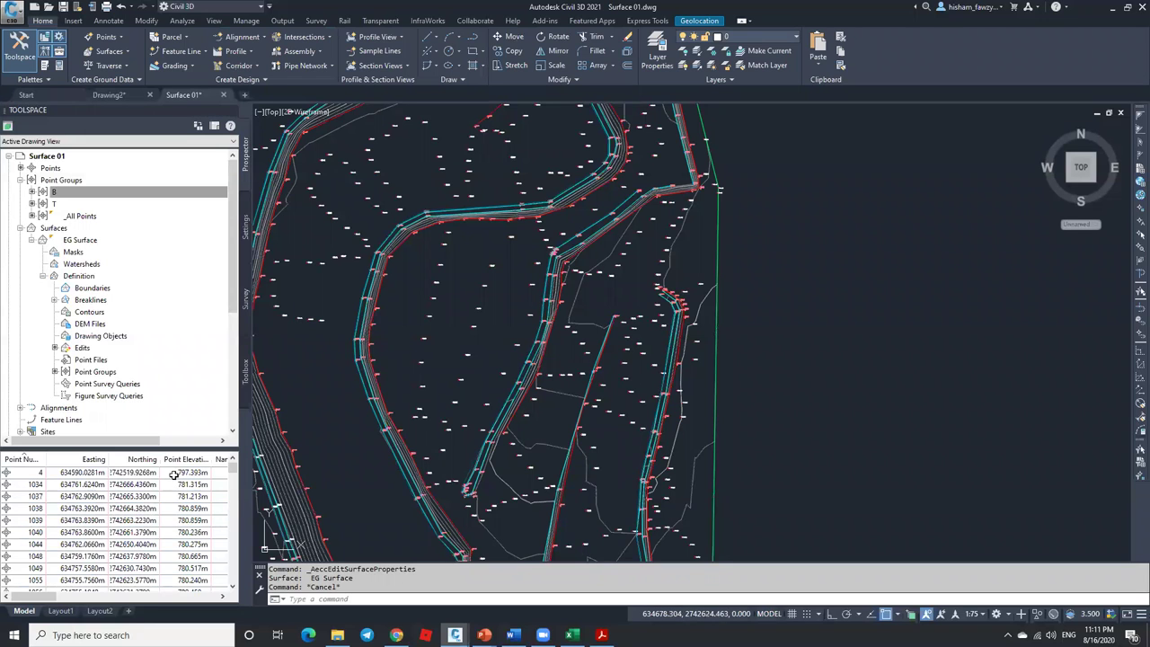
Switch to Drawing2, read the EXISTING surface's rollover elevations, and zoom into the triangles.
click(96, 93)
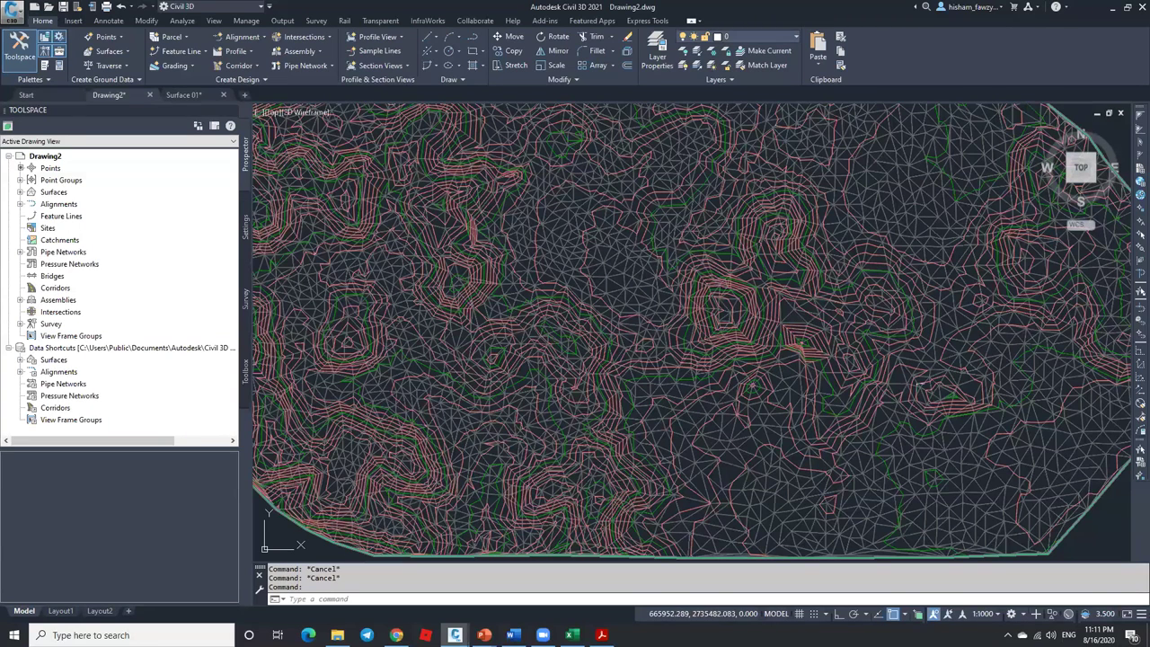
mouse_move(918, 388)
mouse_move(883, 428)
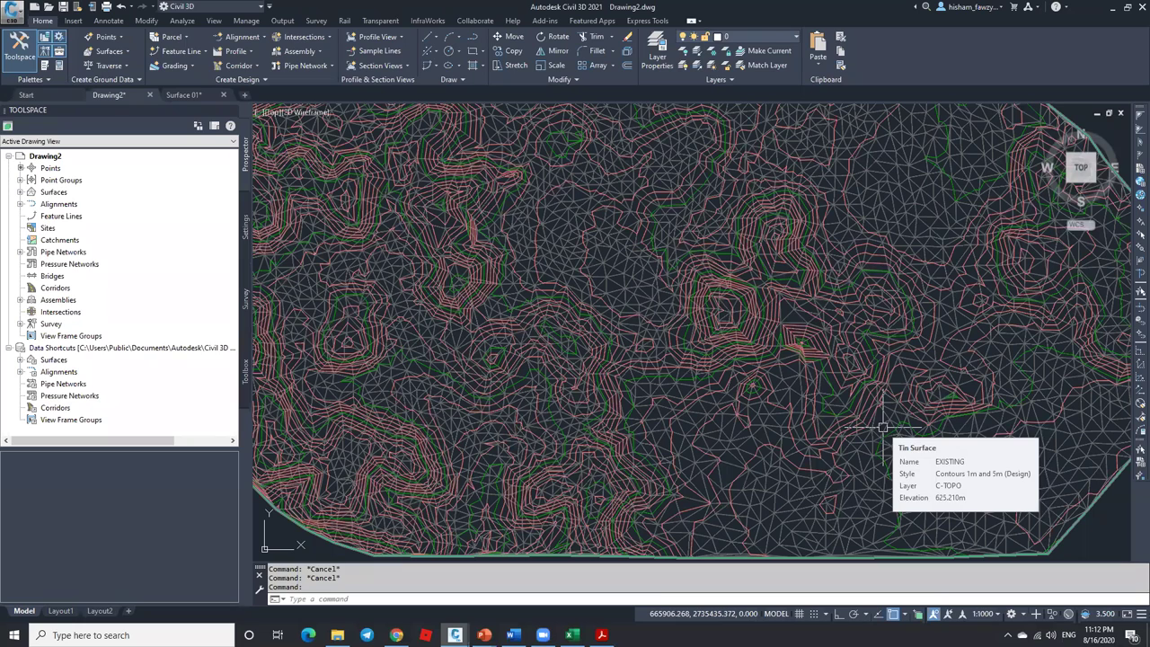
mouse_move(842, 381)
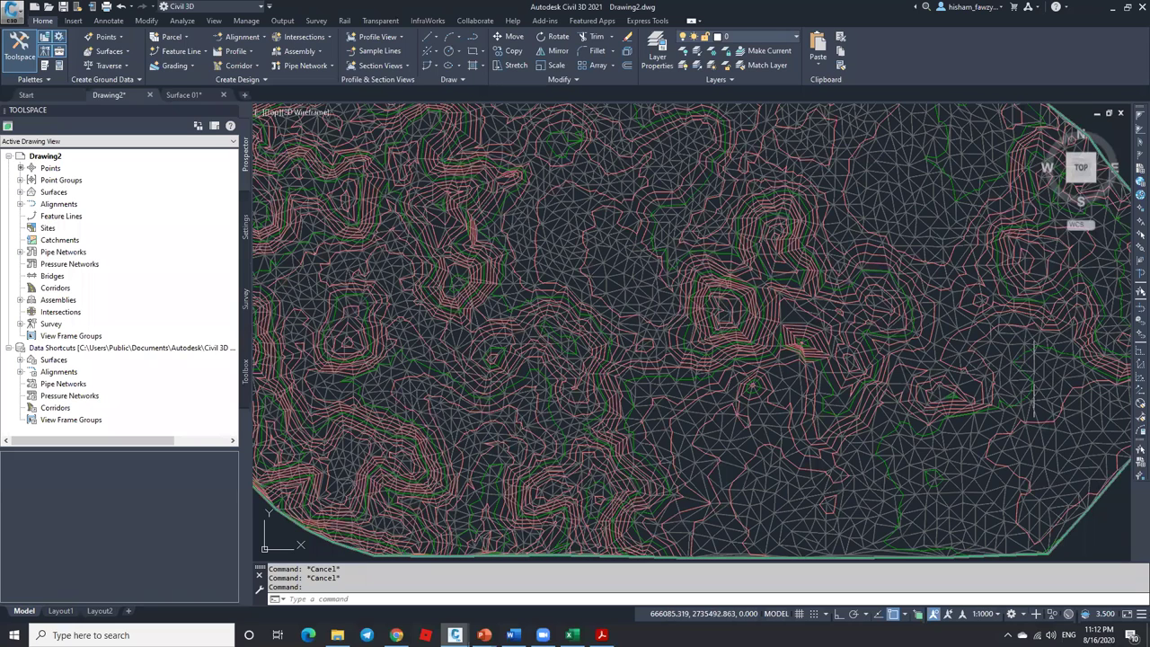
mouse_move(1045, 367)
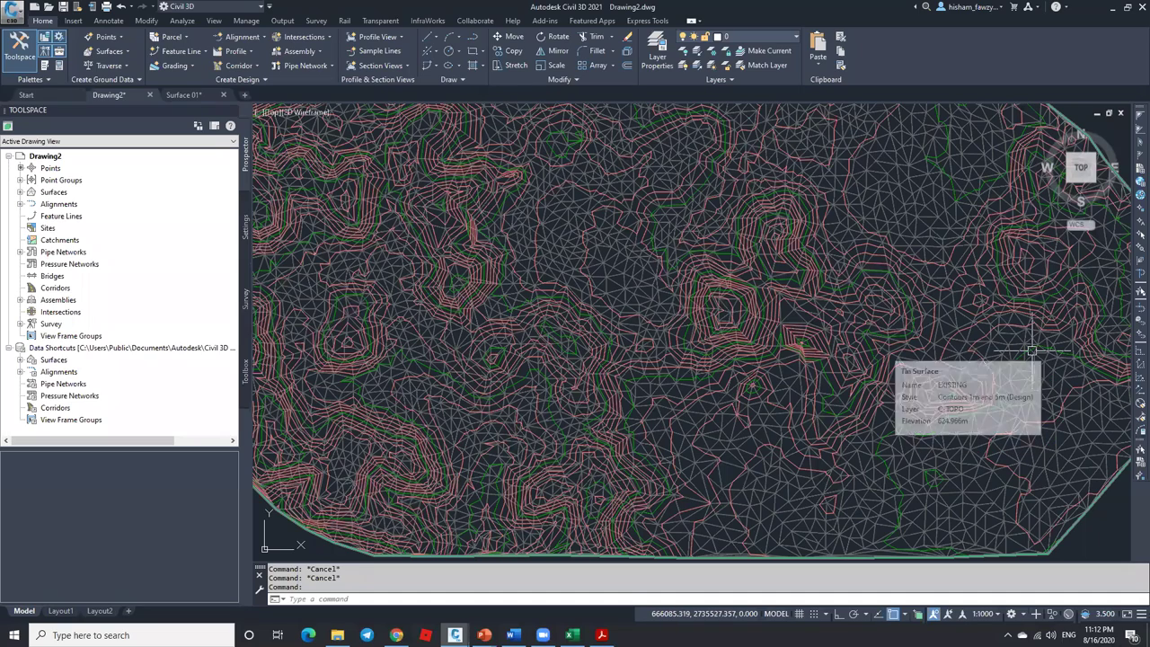
scroll(997, 351, up, 5)
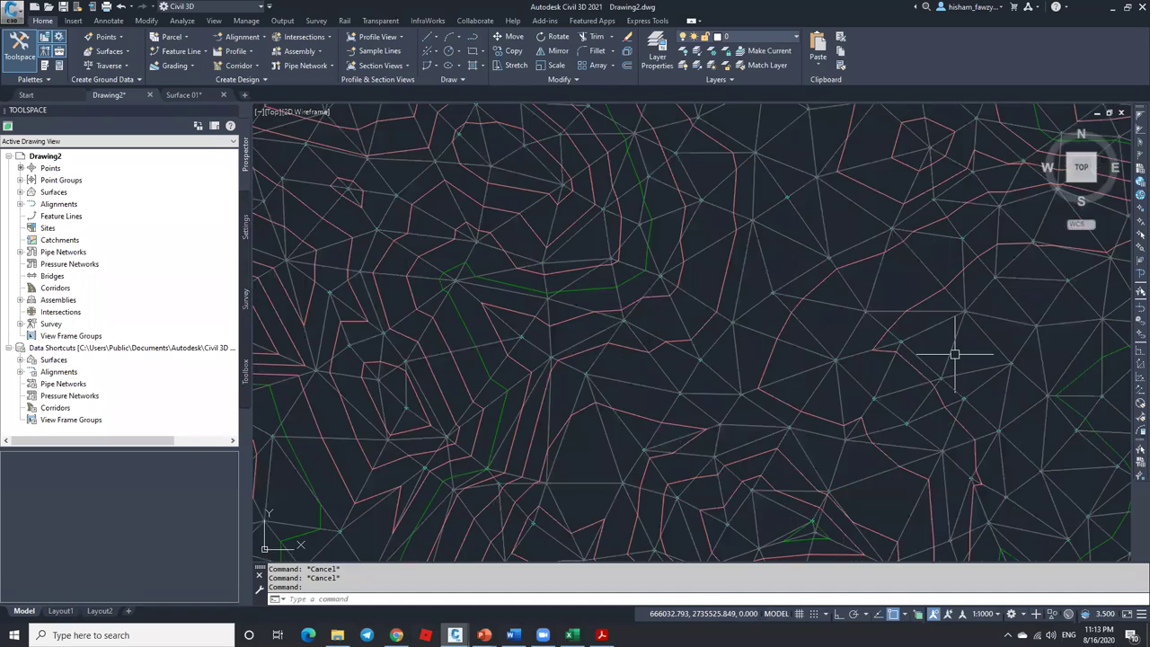
Show the Toolbox, collapse the Surface reports group, then switch to YouTube in Chrome.
click(244, 368)
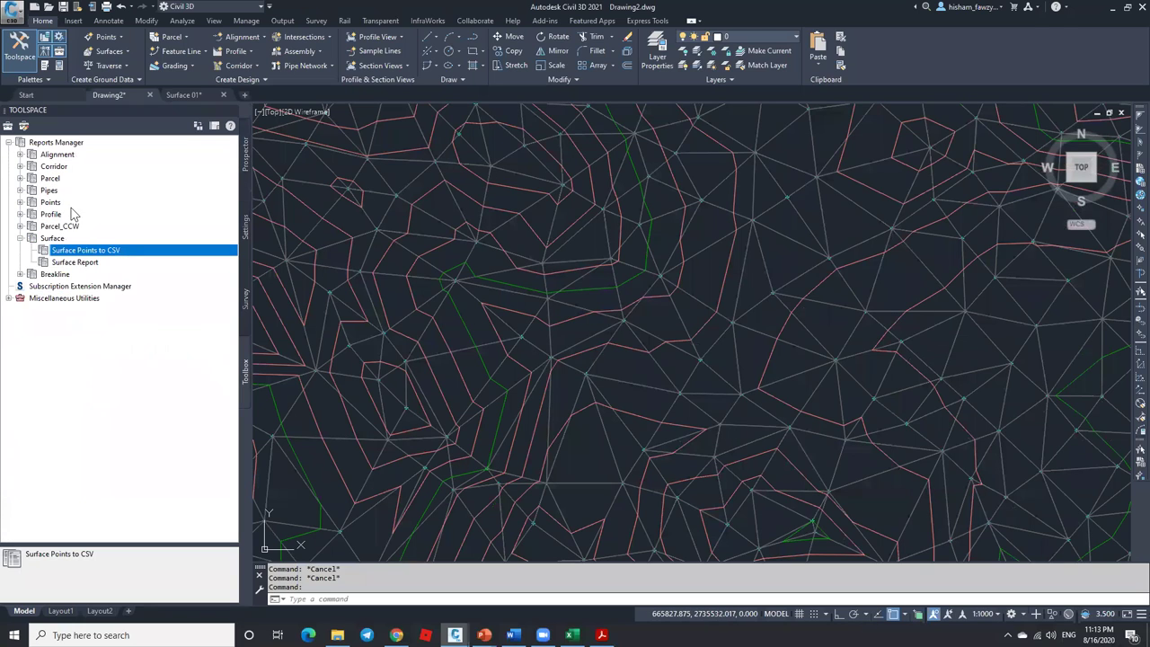
click(21, 239)
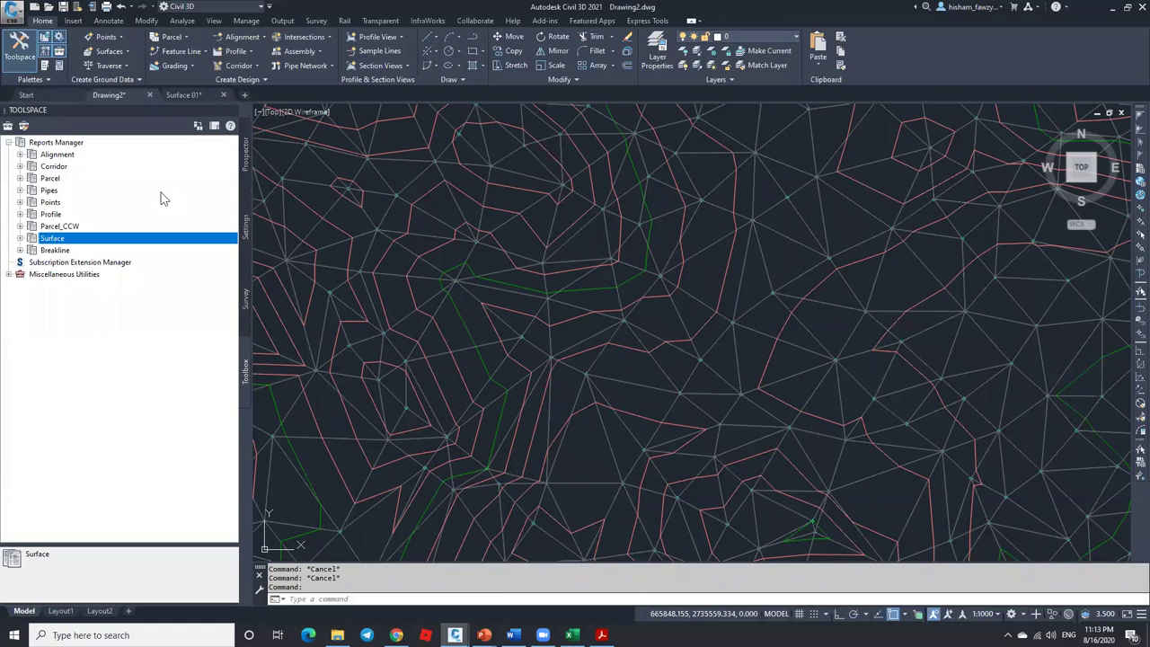
click(396, 635)
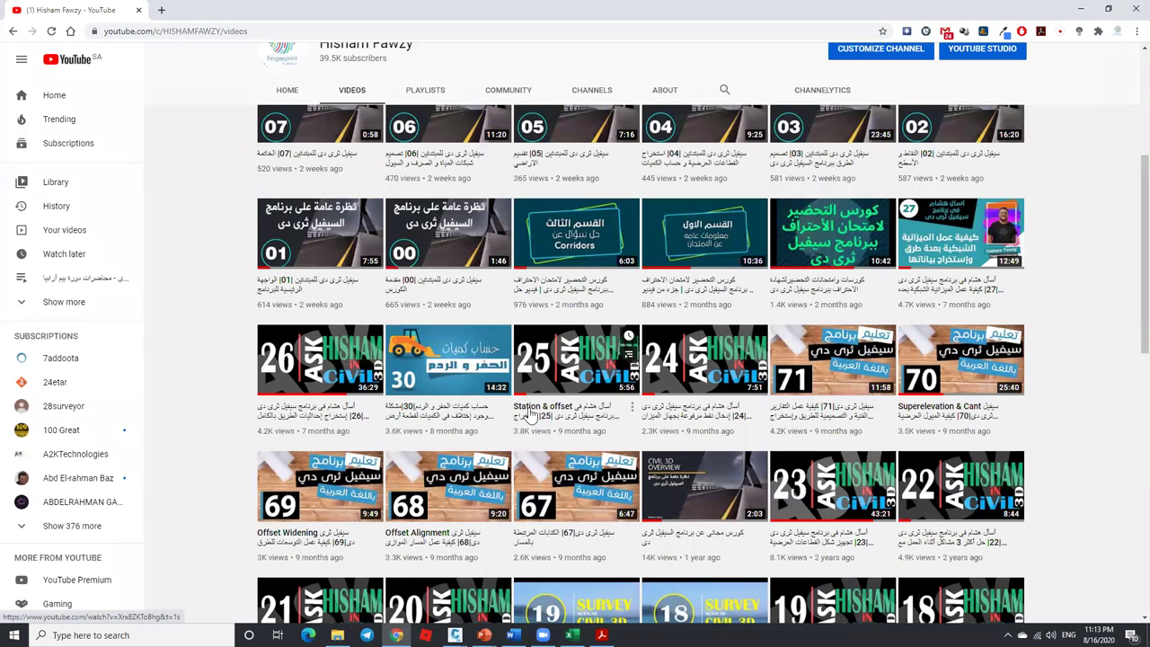
Minimise Chrome to return to Civil 3D's Drawing2 surface.
click(1080, 9)
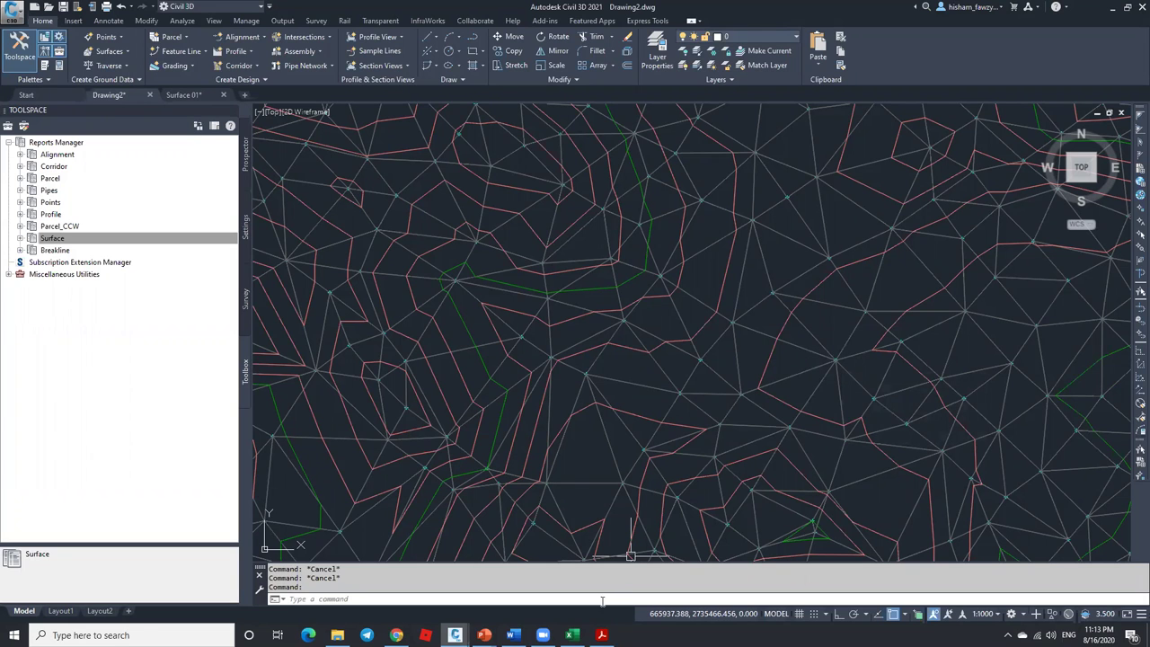
Glance at the open PowerPoint slide show, then bring up the ribbon's Modify tools.
click(484, 634)
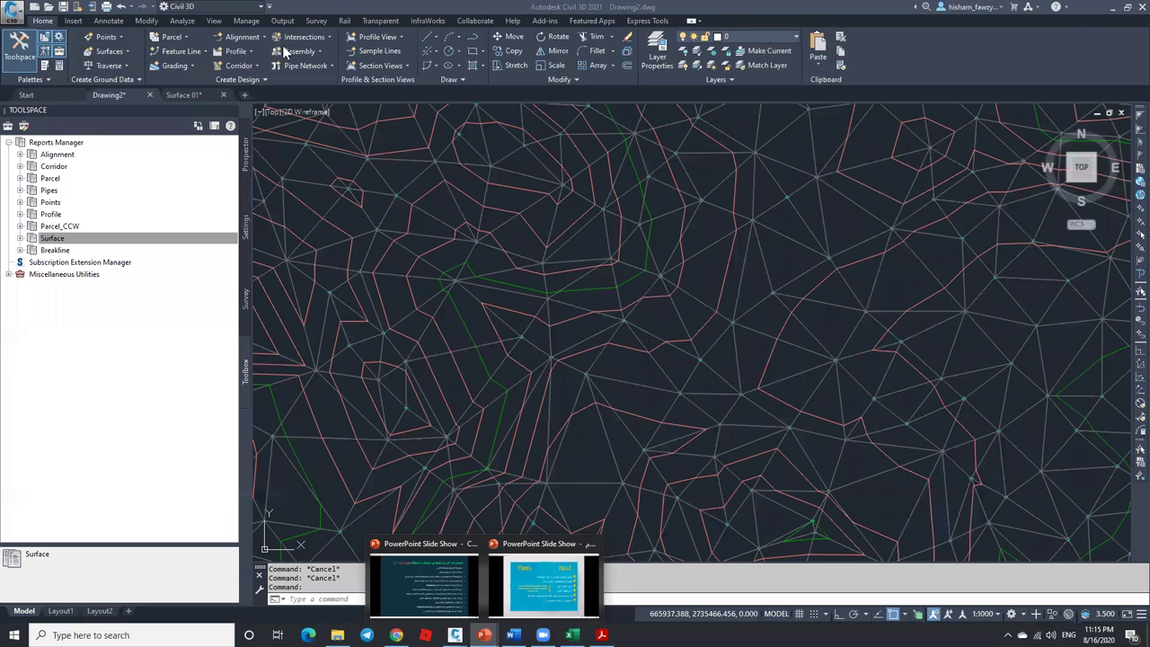
click(147, 21)
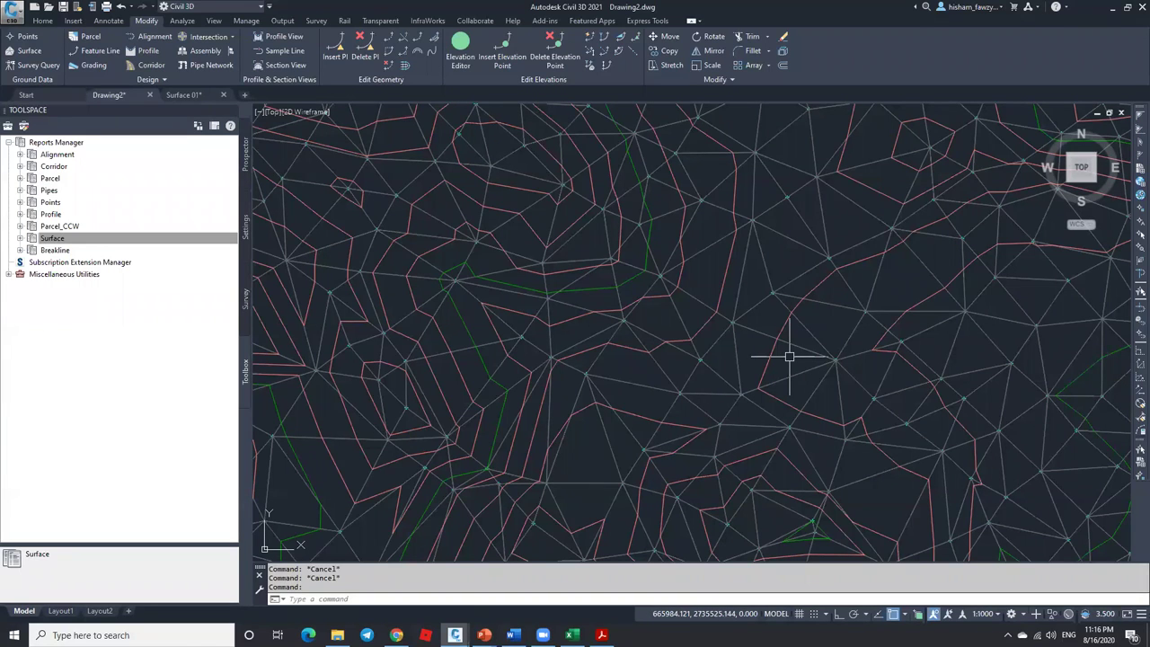
Select the Feature Lines collection in Drawing2's Prospector tree.
click(245, 154)
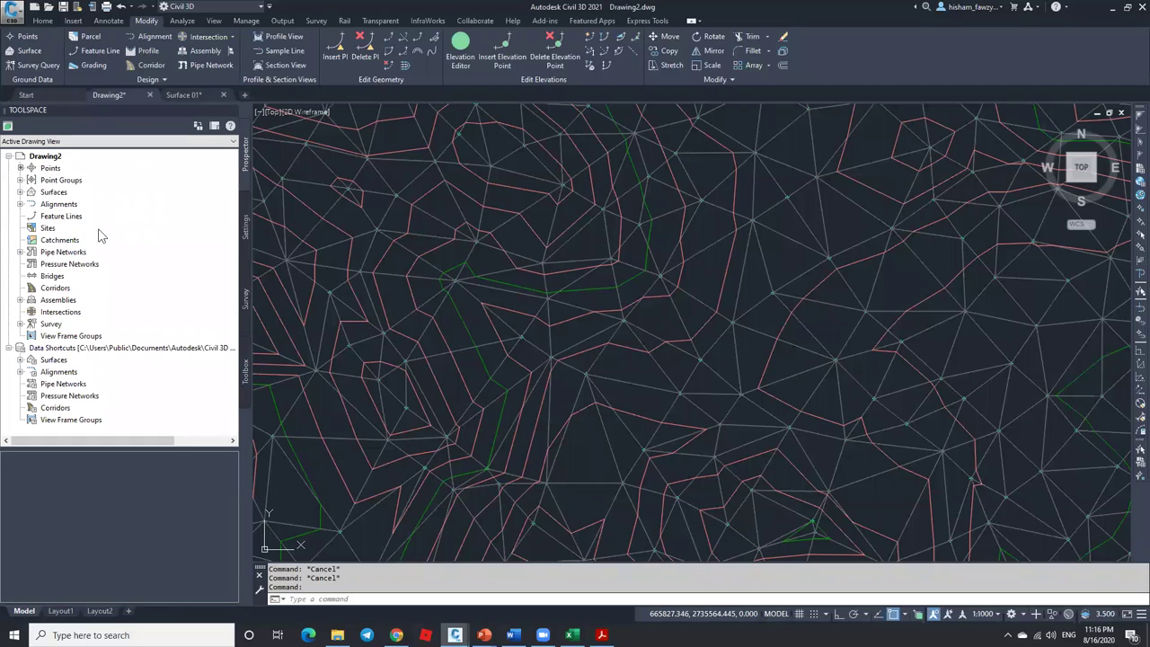
click(69, 220)
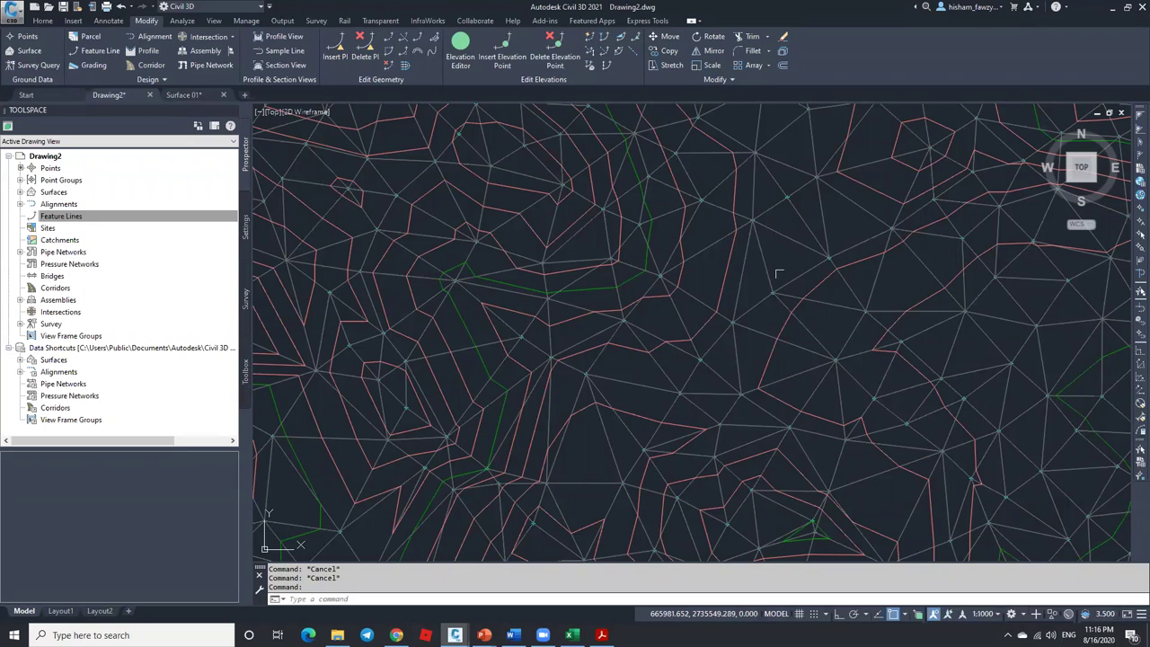
Bring PowerPoint forward on slide 2, comparing Feature Line, 3D Polyline, Polyline and Line.
mouse_move(483, 634)
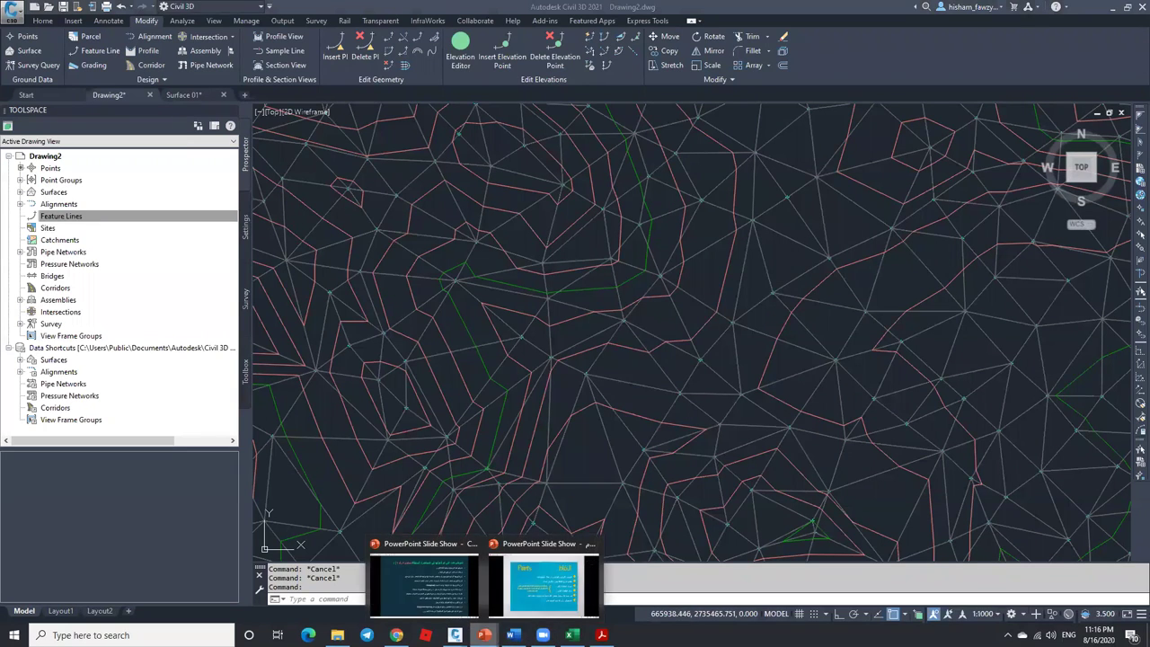
click(540, 586)
key(Right)
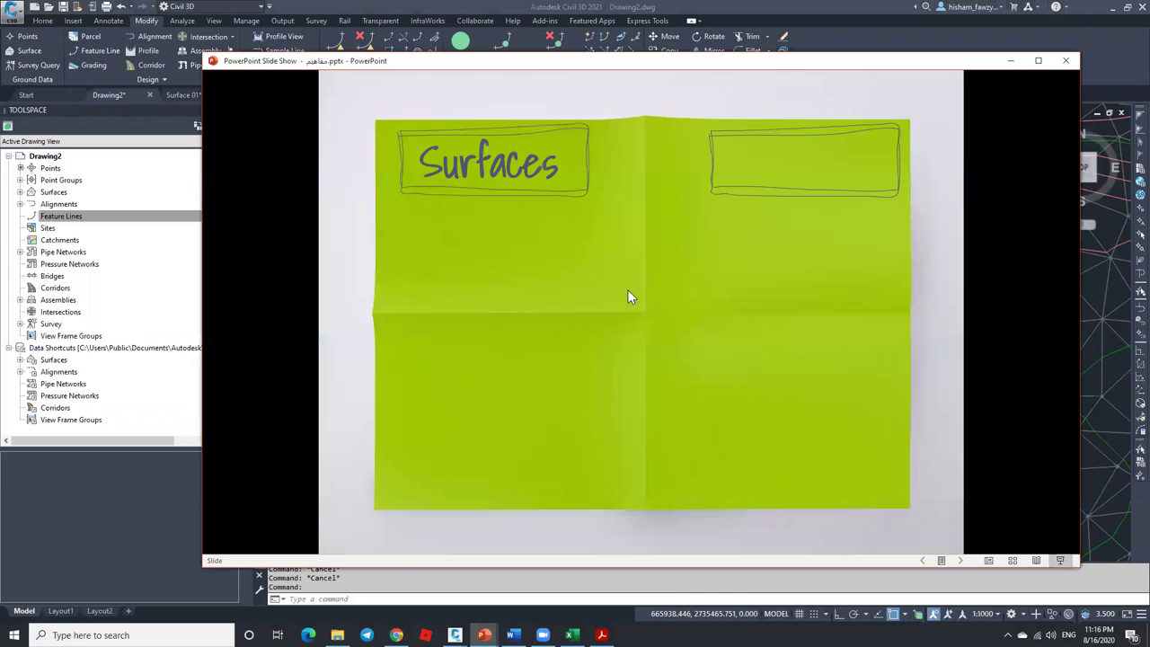
key(Left)
key(Left)
key(Left)
key(Left)
key(Left)
key(Left)
key(Left)
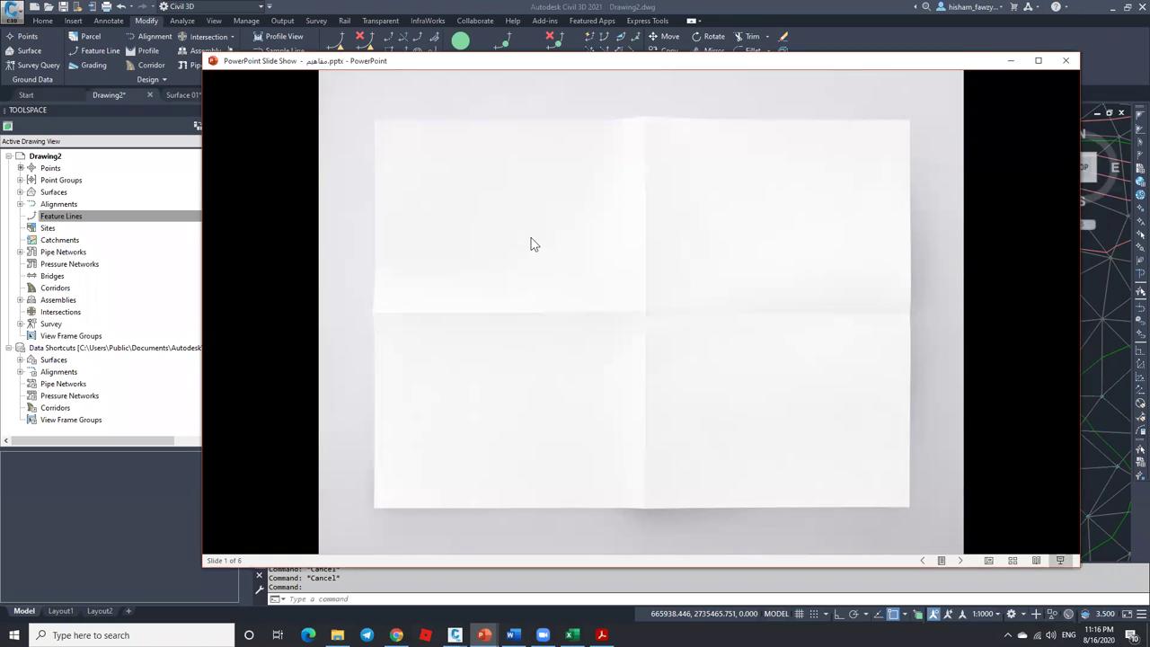
key(Escape)
scroll(871, 242, up, 3)
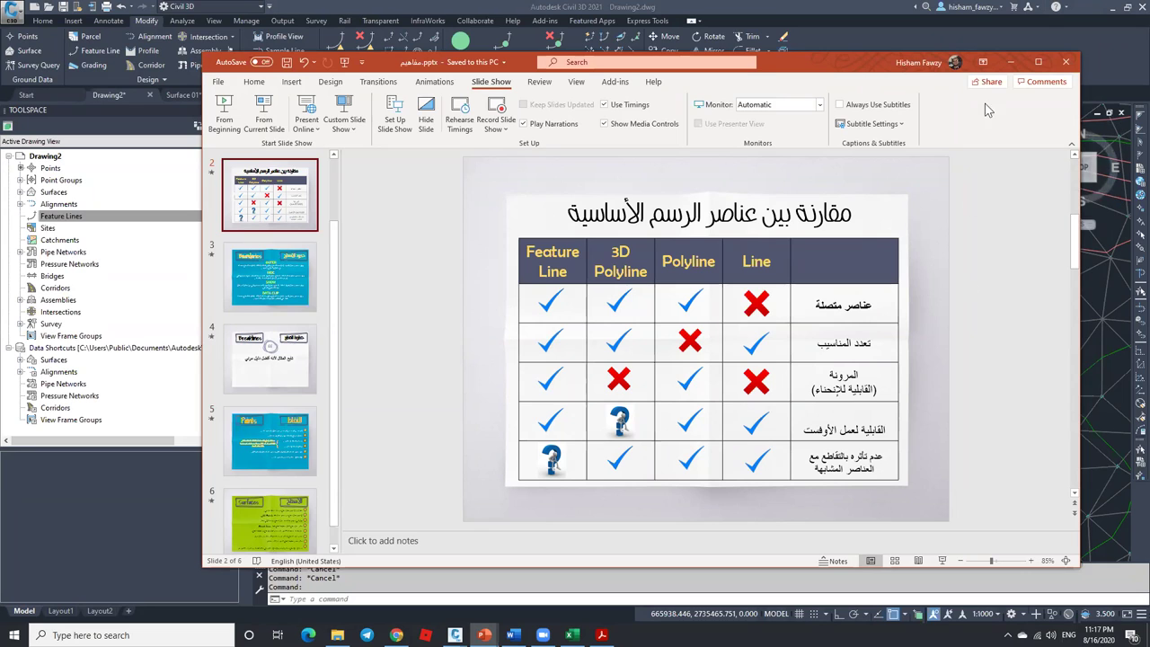
Minimise the presentation and zoom in and out over the Drawing2 TIN surface.
click(1010, 62)
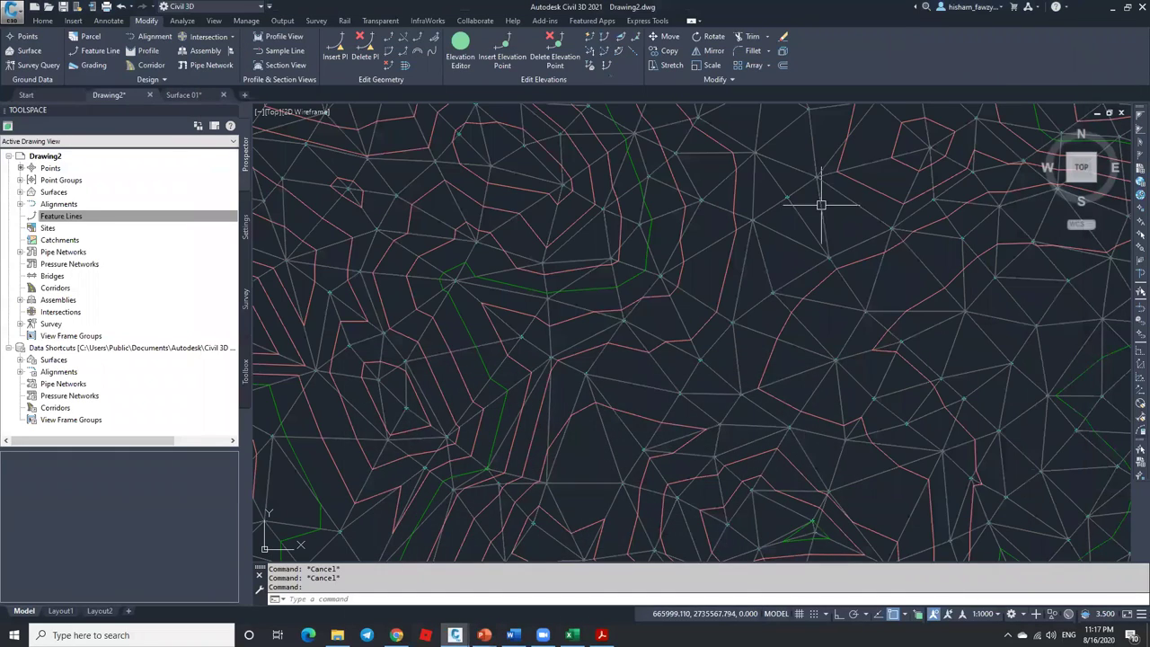
scroll(760, 227, down, 2)
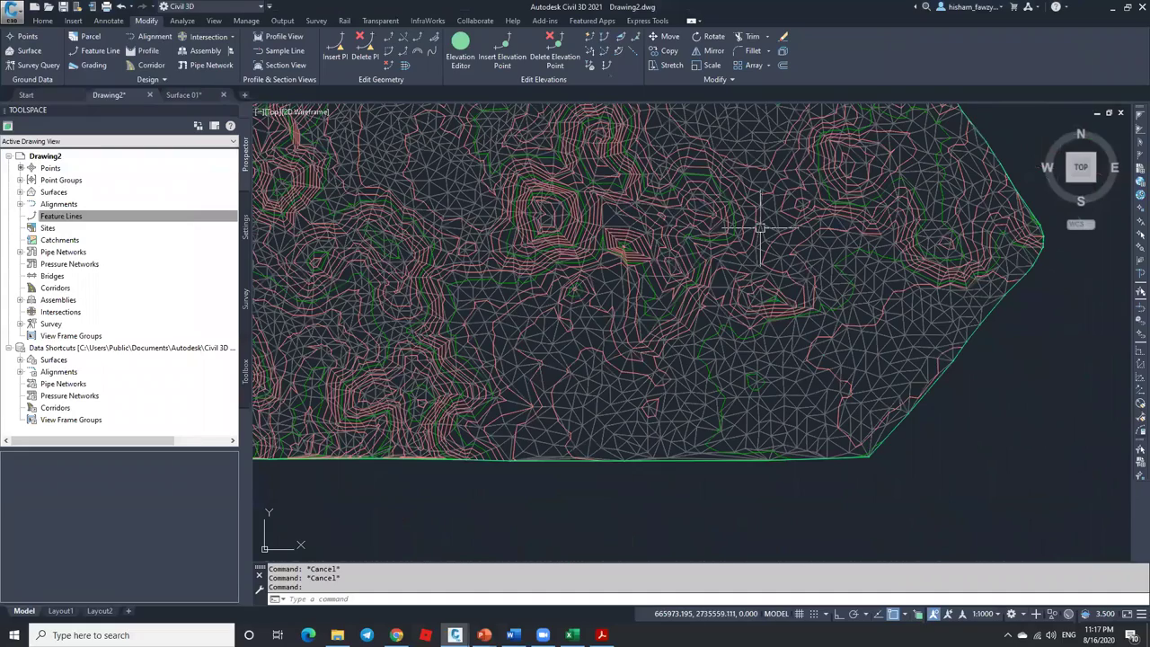
scroll(760, 228, up, 2)
scroll(769, 259, down, 3)
key(Escape)
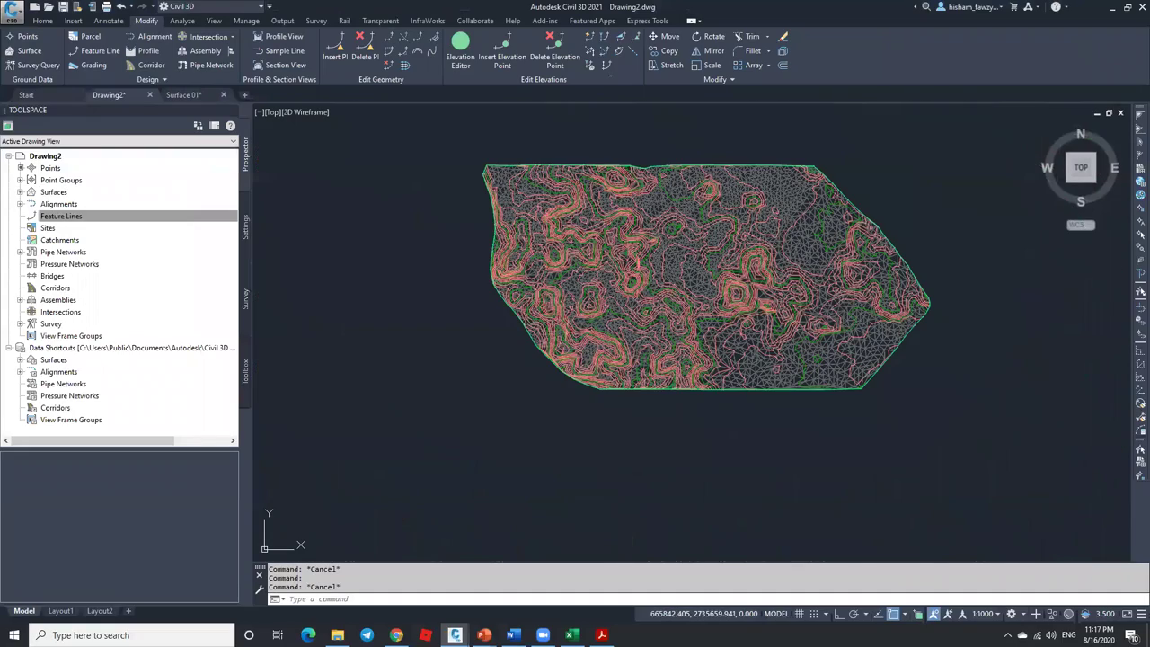
Zoom around the surface again, then switch to Photos.pdf in Acrobat Reader.
scroll(822, 241, up, 3)
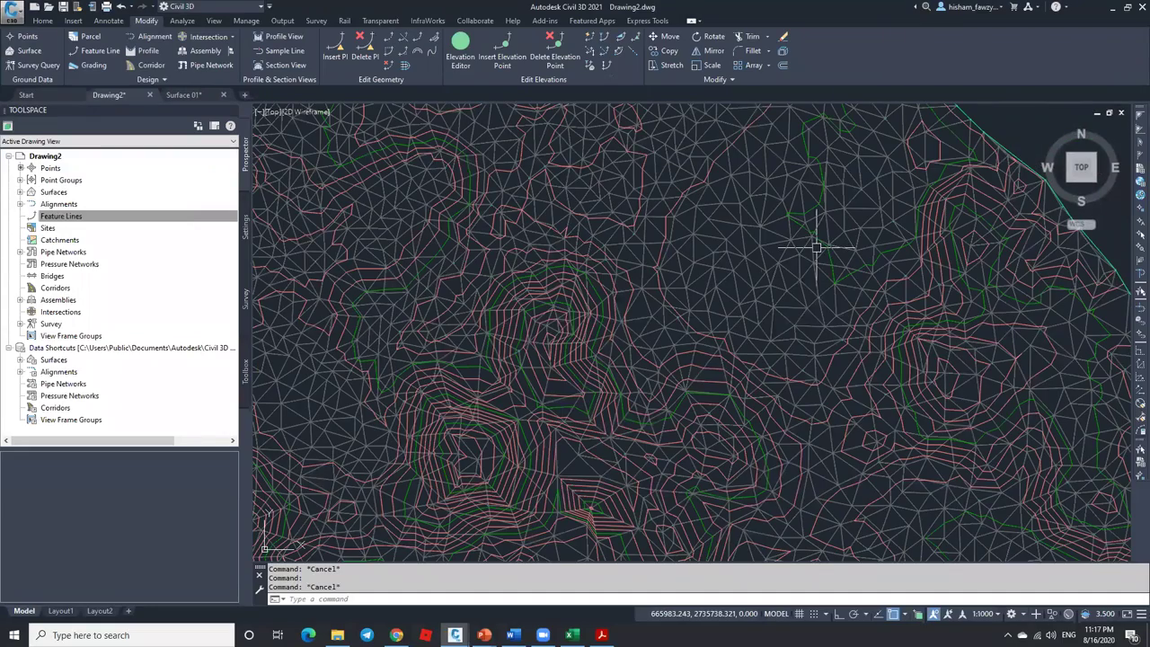
scroll(815, 245, down, 3)
scroll(679, 541, down, 1)
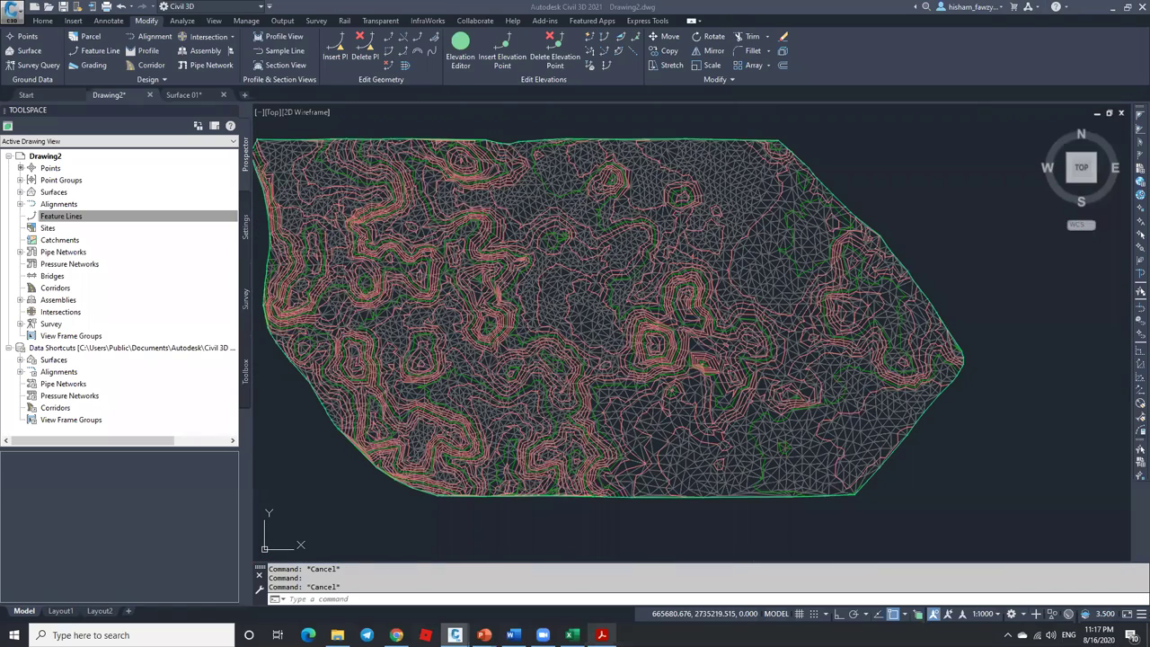
key(alt+Tab)
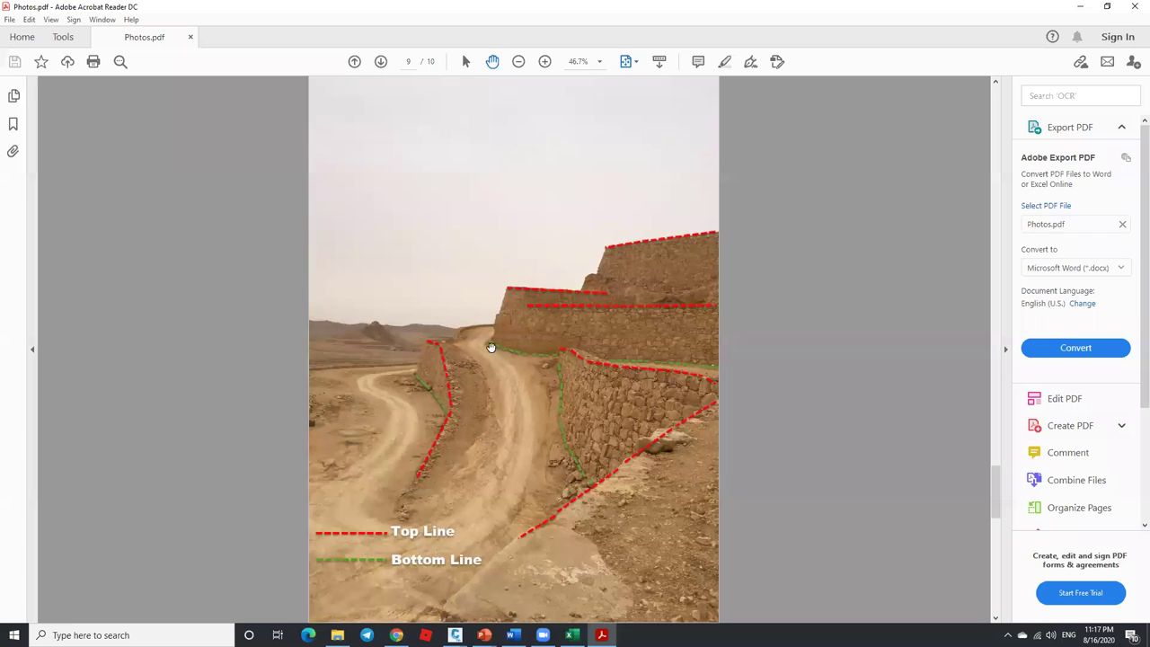
Scroll Photos.pdf back to page 1, then bring the Surface 01 drawing forward in Civil 3D.
scroll(528, 353, down, 3)
scroll(528, 353, up, 3)
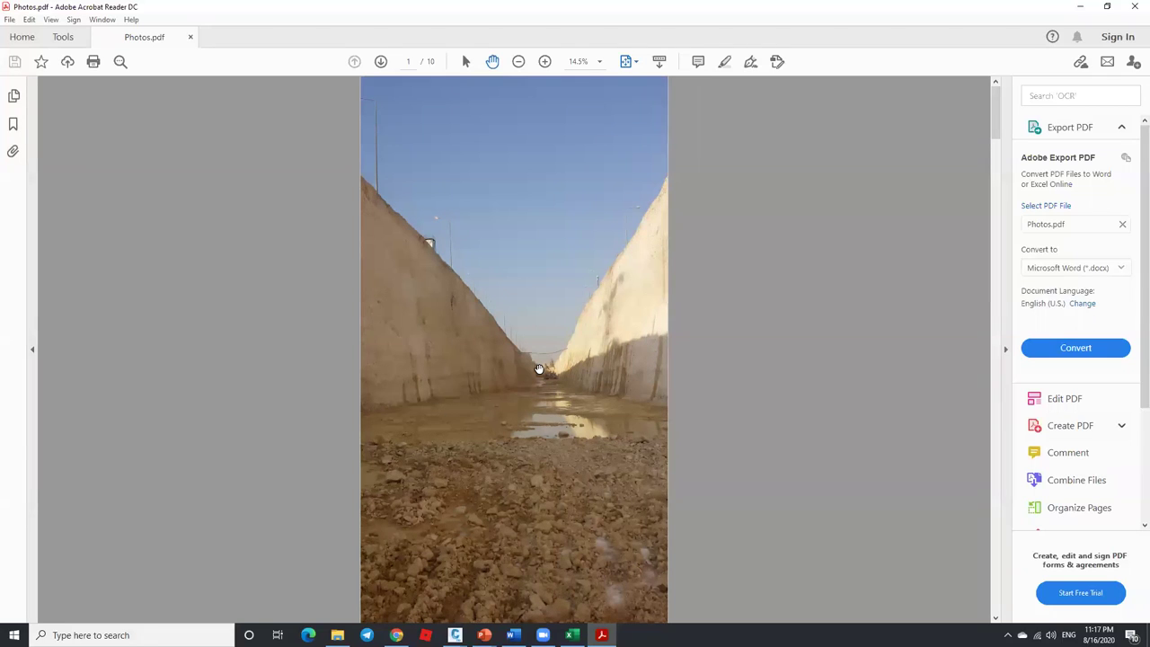
click(454, 634)
click(515, 585)
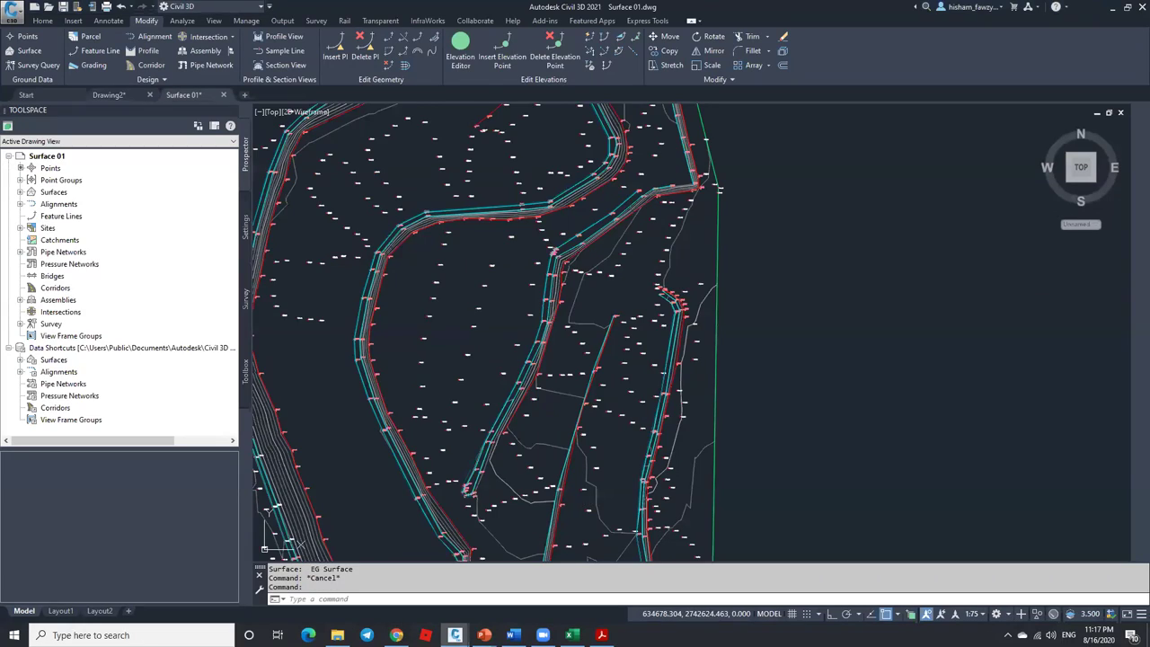
In Drawing2, draw a 3DPOLY through point numbers 100-150 using the Point Number transparent command.
click(109, 94)
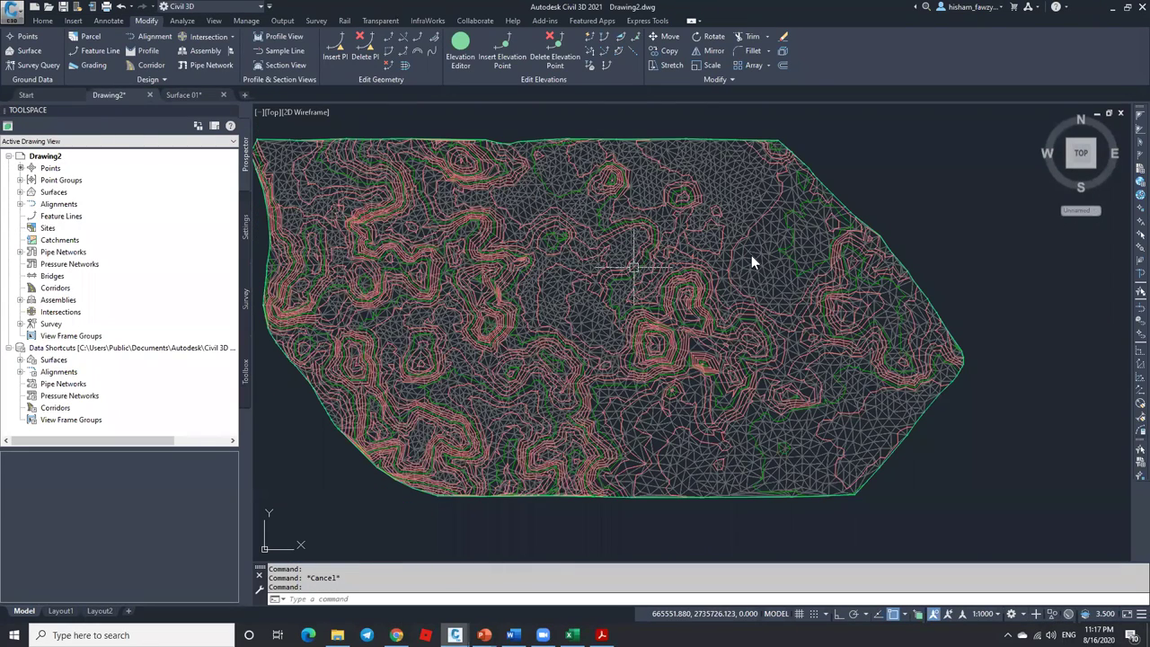
scroll(751, 255, up, 2)
key(Escape)
text(3DPO)
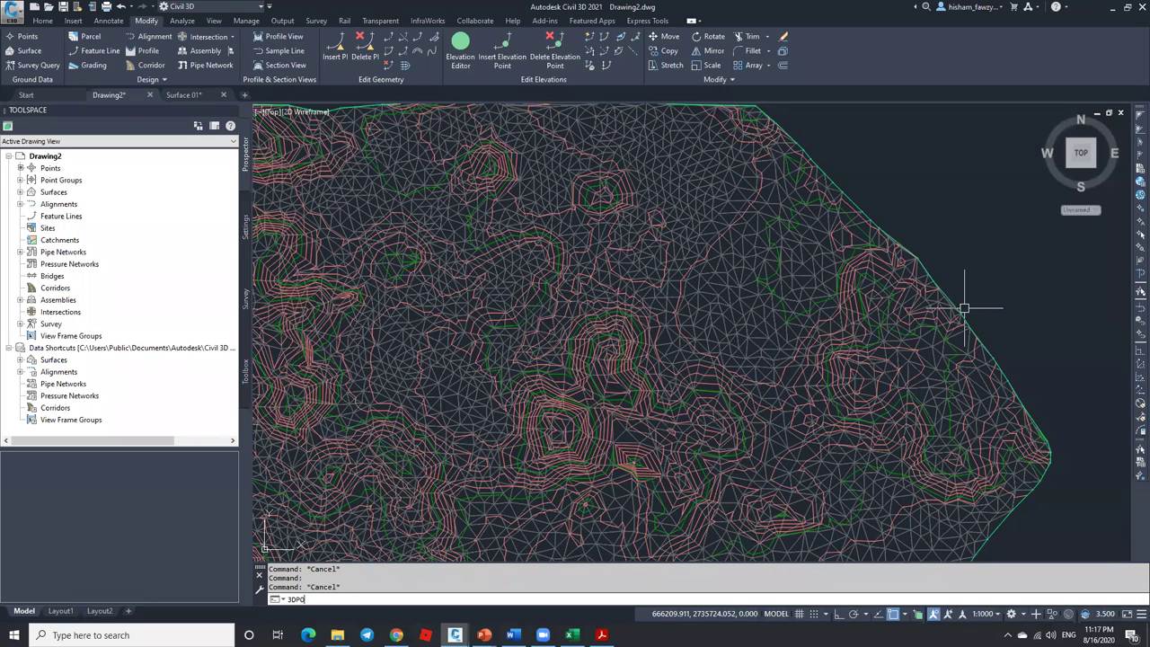
key(Return)
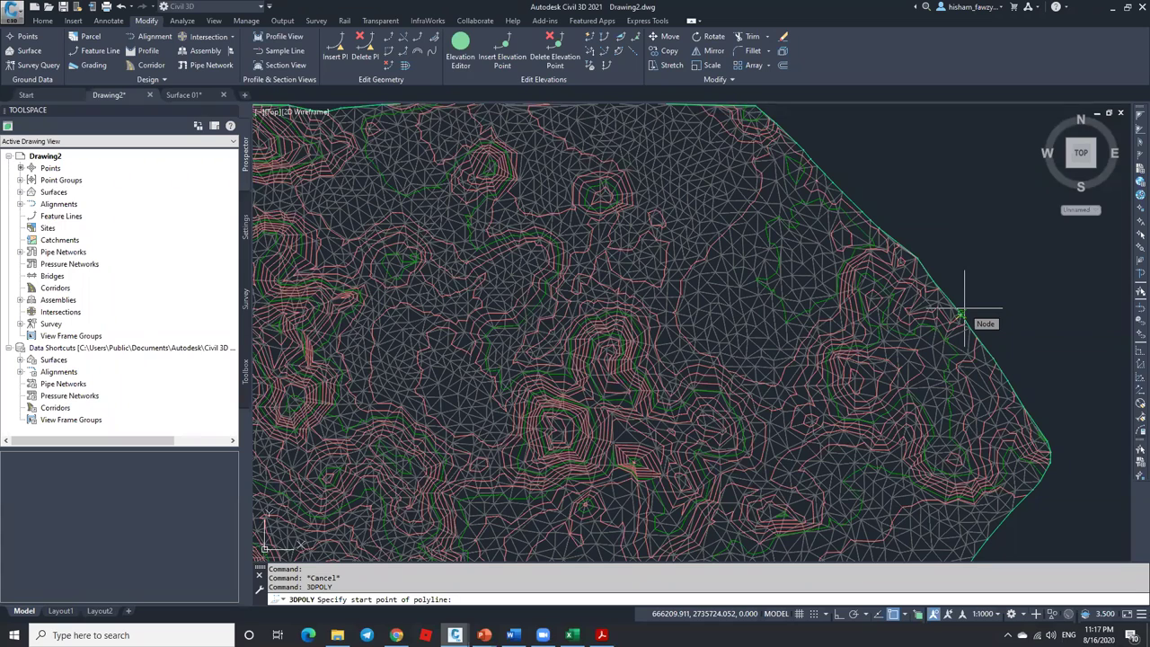
click(1134, 214)
text(100-150)
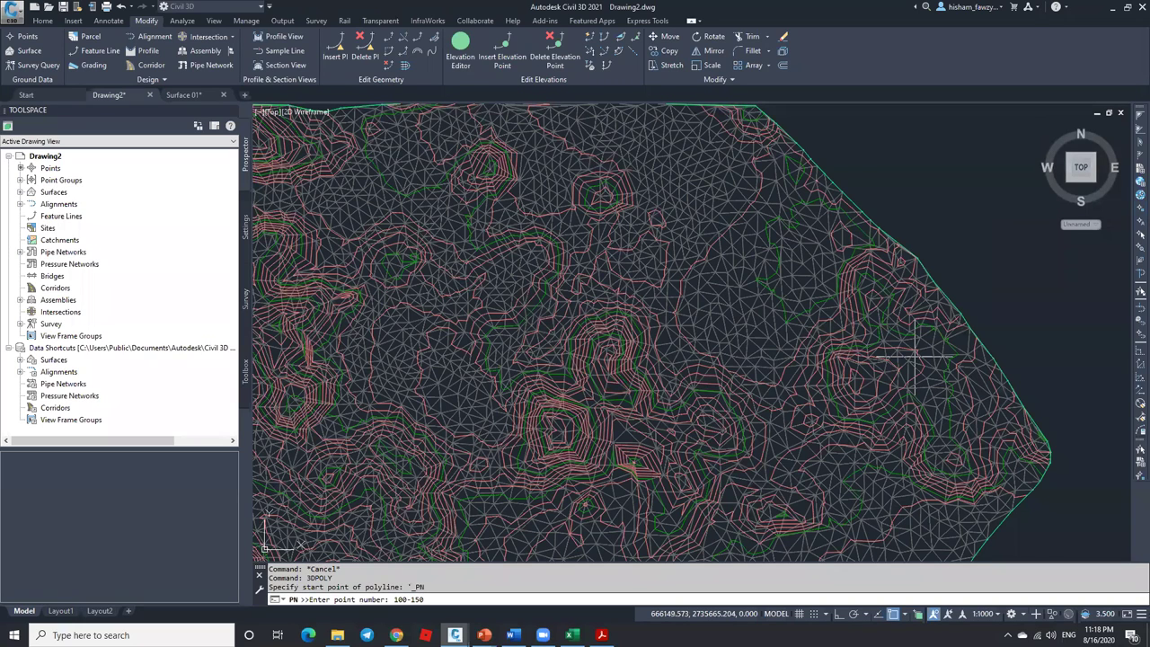
key(Return)
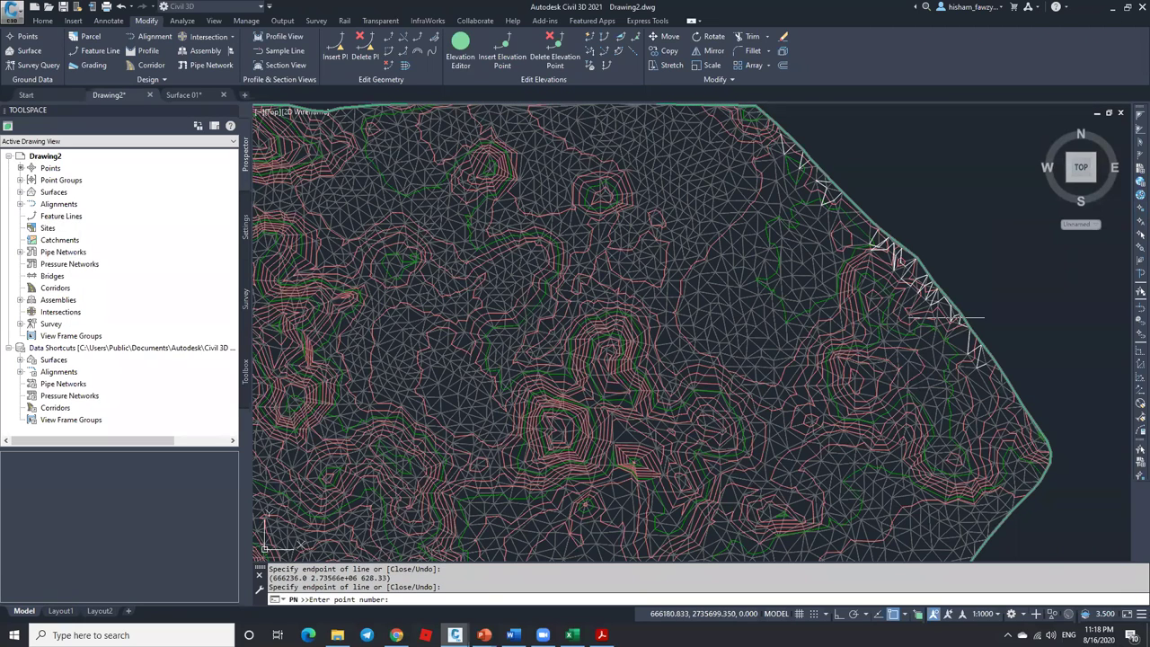
key(Escape)
key(Escape)
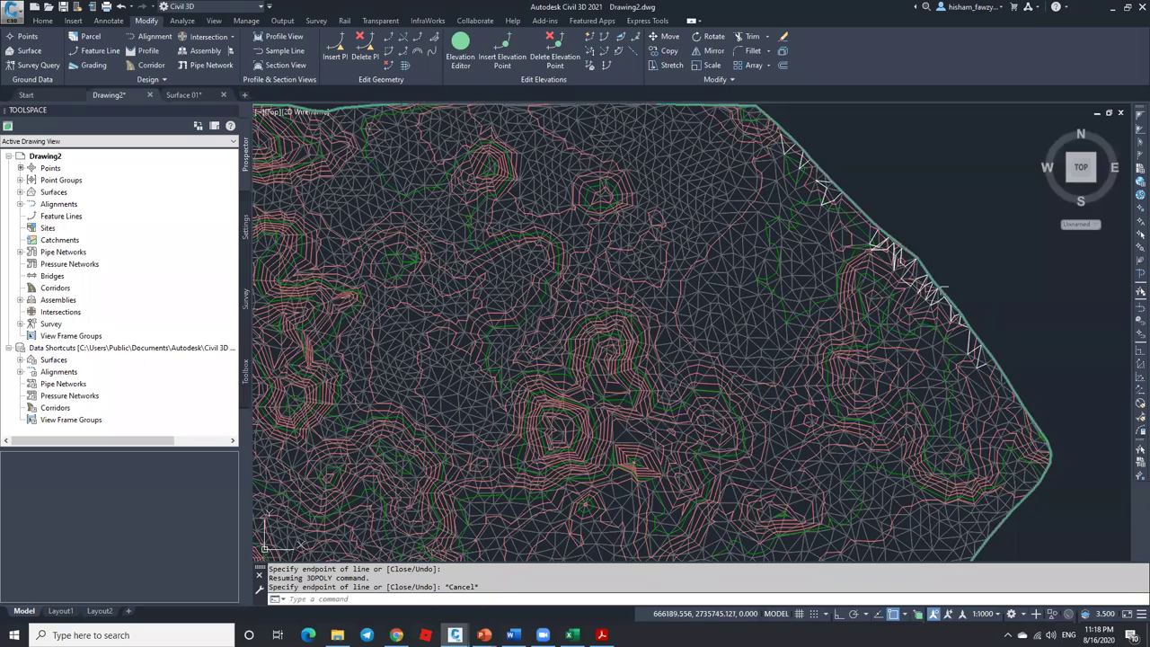
Select the new 3D polyline to check it, then switch to Photos.pdf in Acrobat.
scroll(943, 287, up, 3)
click(898, 261)
scroll(809, 328, down, 3)
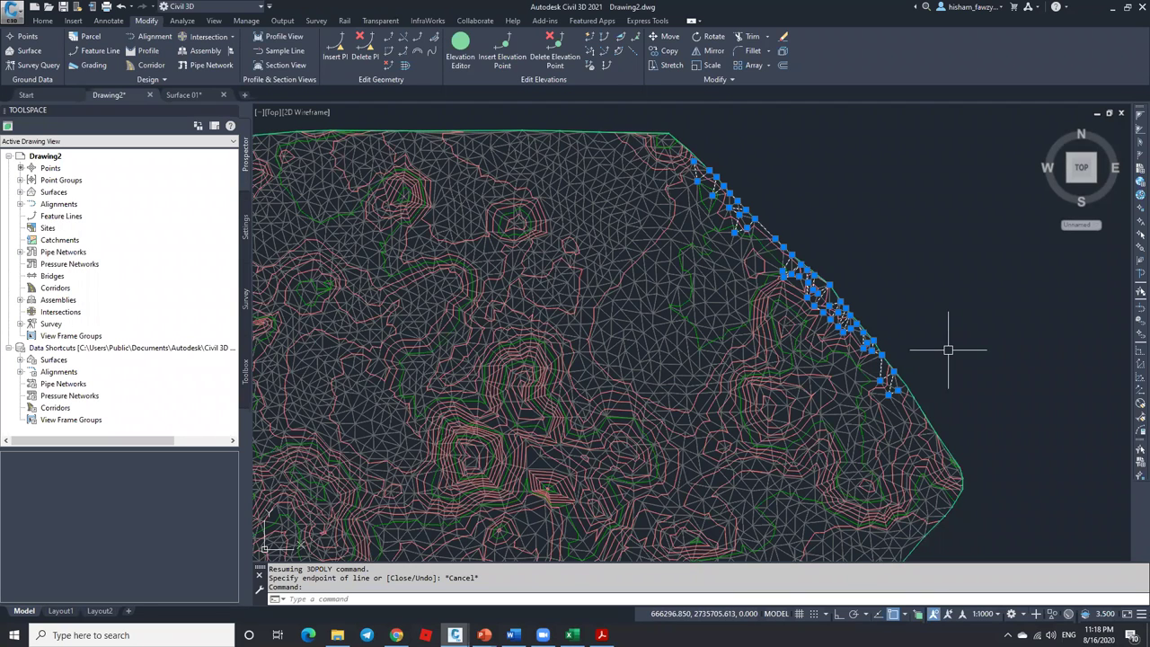
key(alt+Tab)
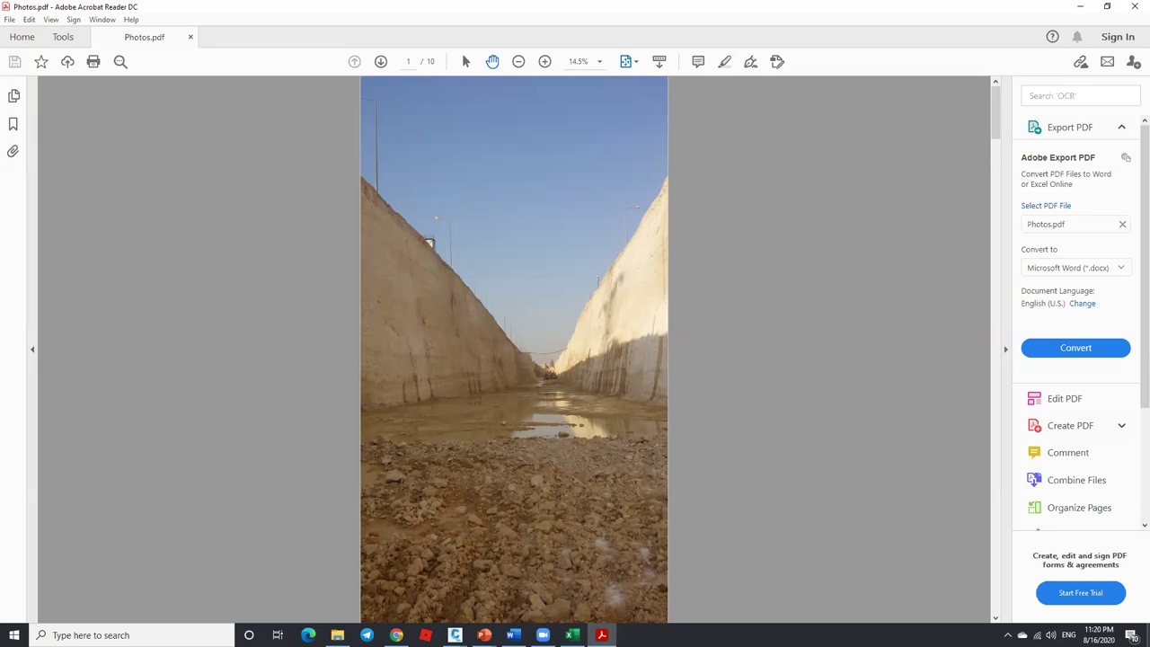
Switch from the Photos PDF to the Surface 01.dwg drawing in Civil 3D.
mouse_move(455, 635)
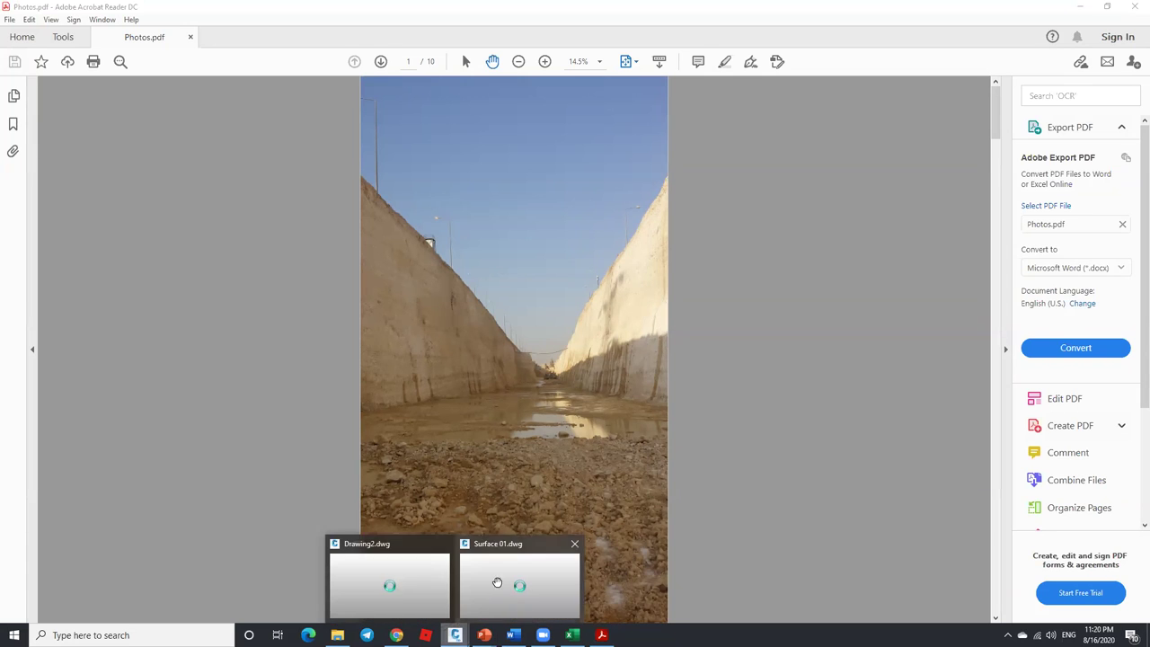
click(496, 582)
Expand the Points reports, select Station Offset to Points, then show the YouTube Videos page in Chrome.
click(245, 363)
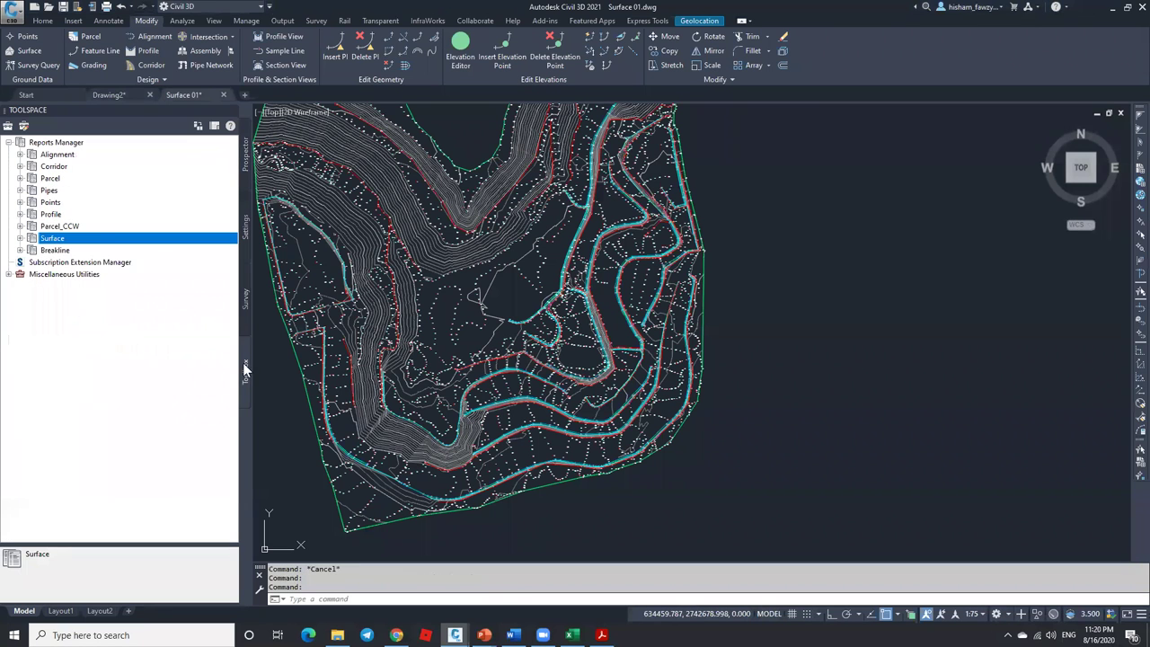
click(20, 202)
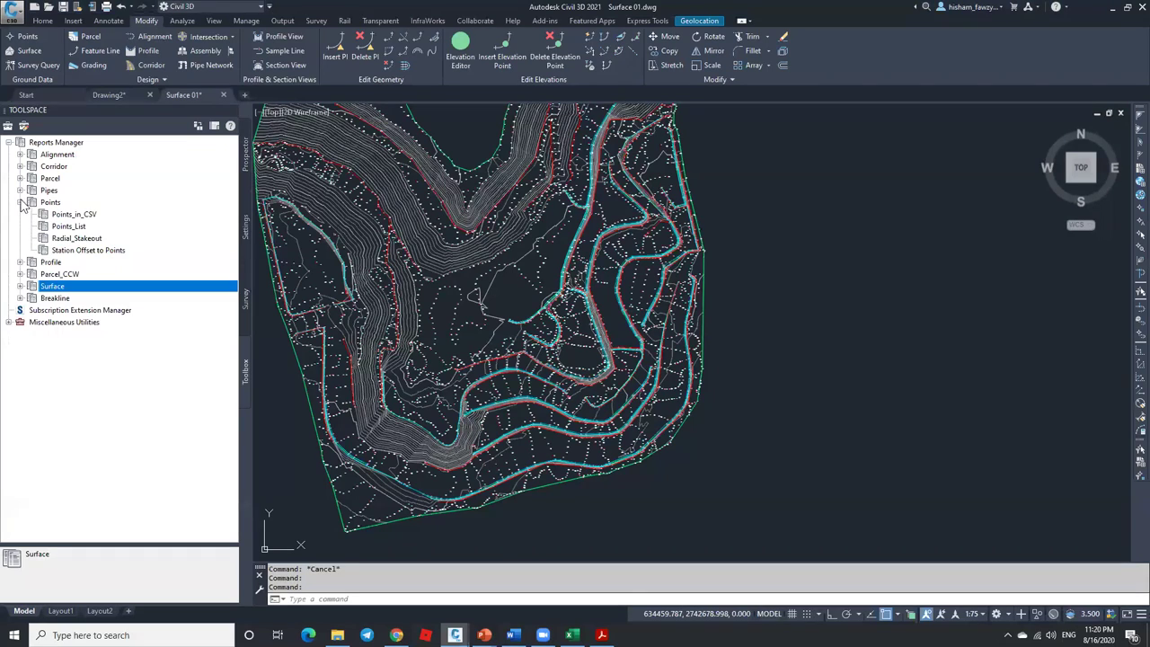
click(99, 251)
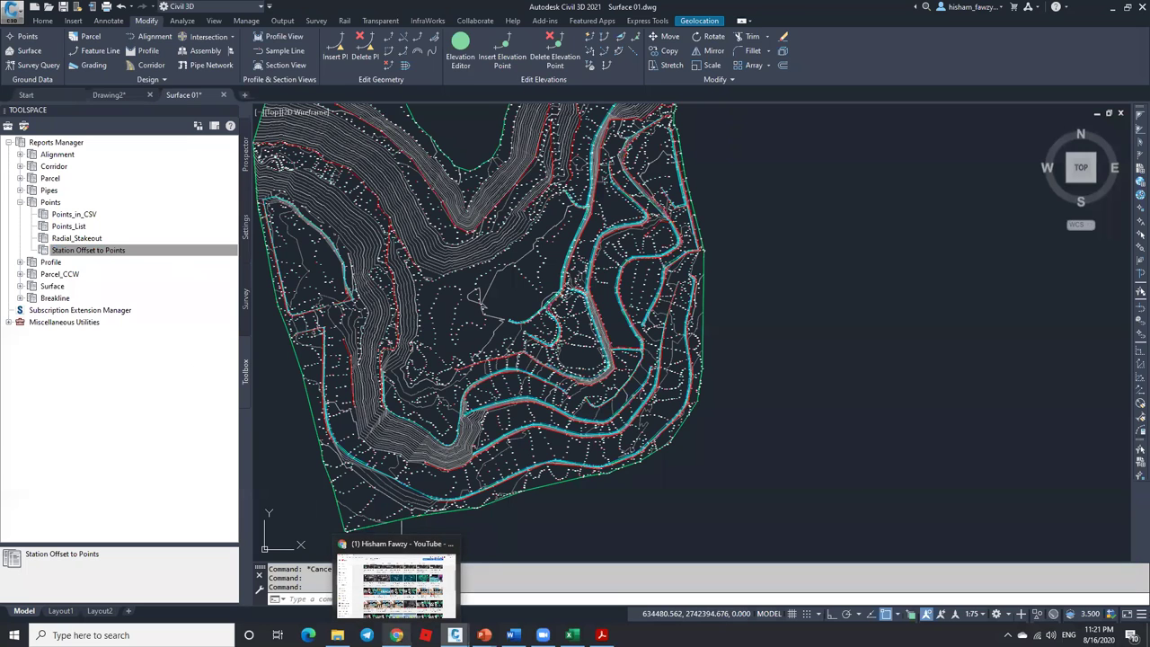
click(396, 635)
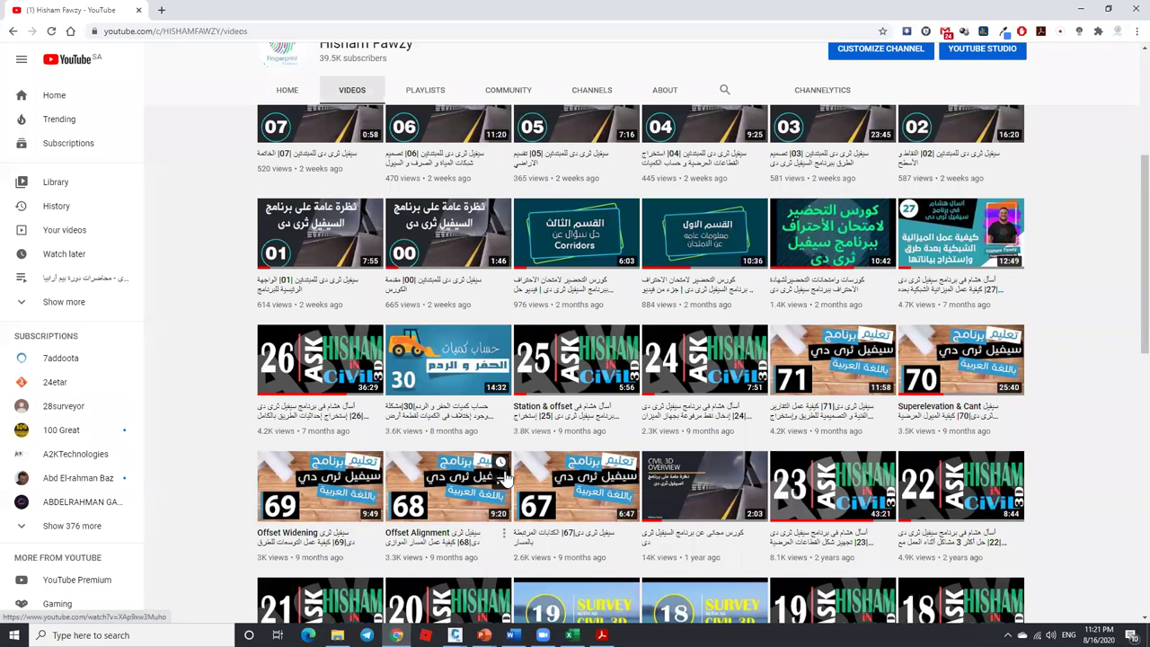